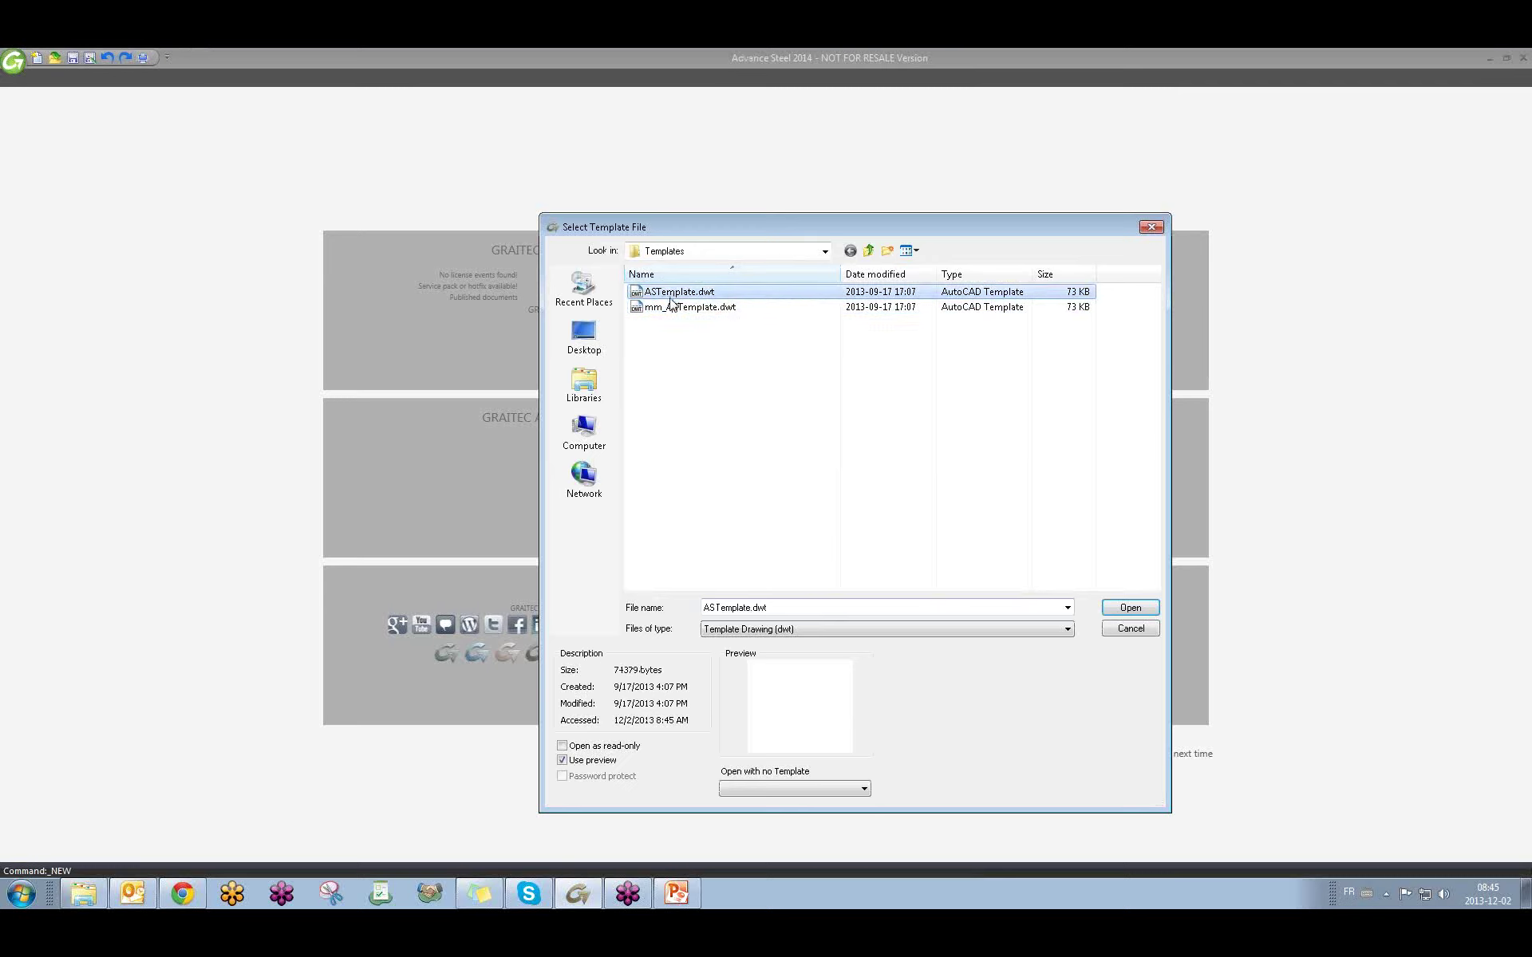
Create a new drawing from the ASTemplate.dwt template.
click(671, 307)
click(671, 297)
click(673, 308)
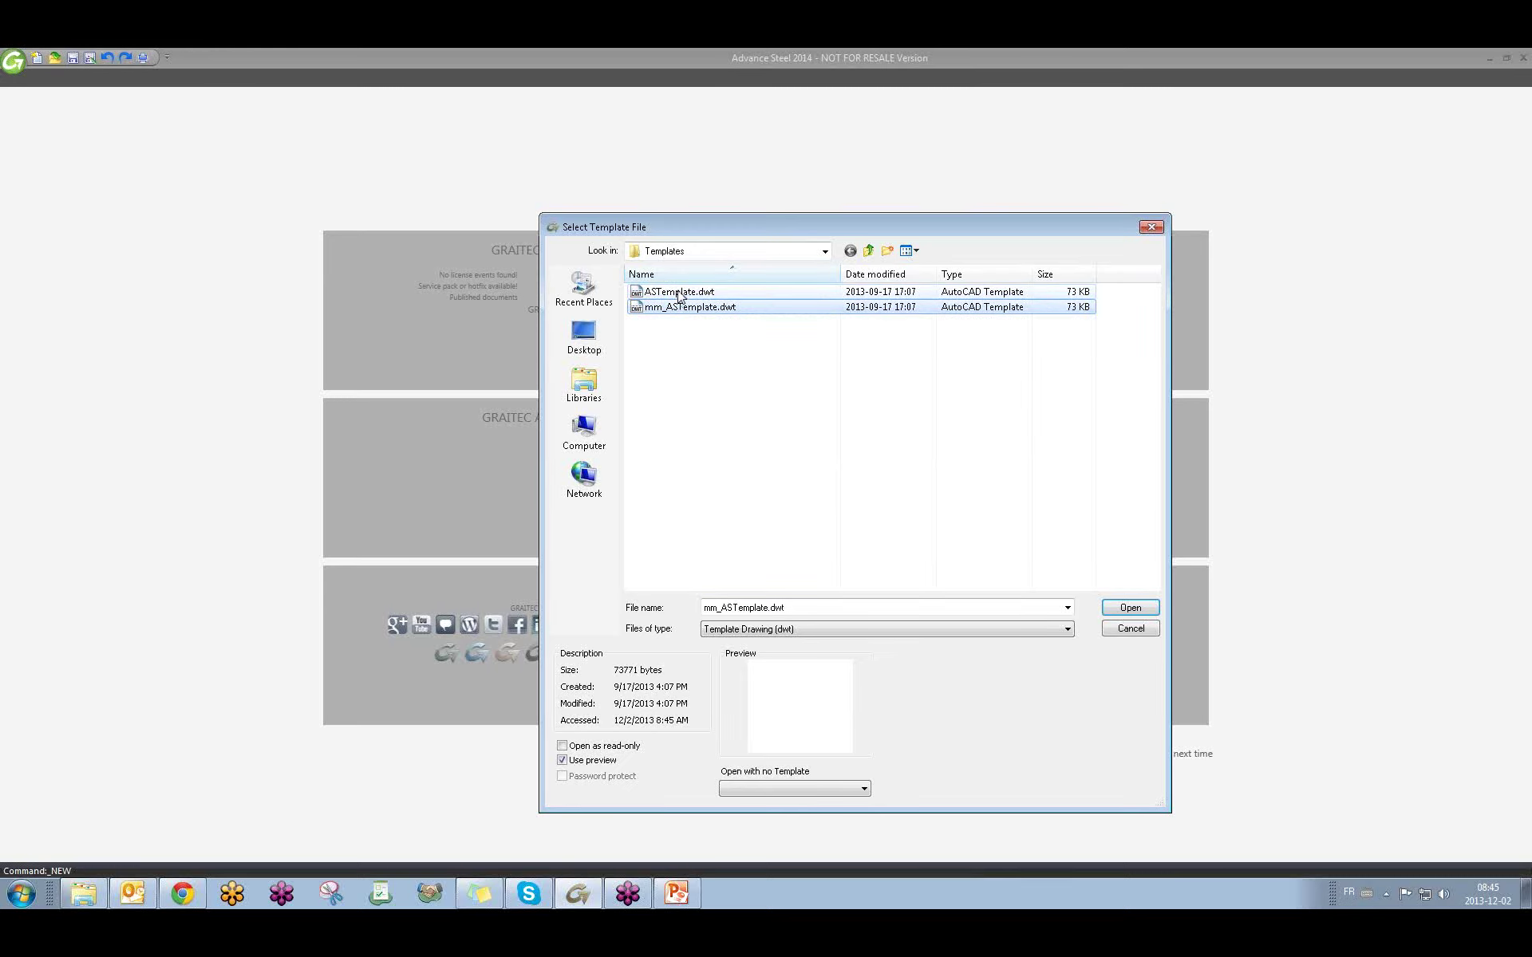
click(679, 293)
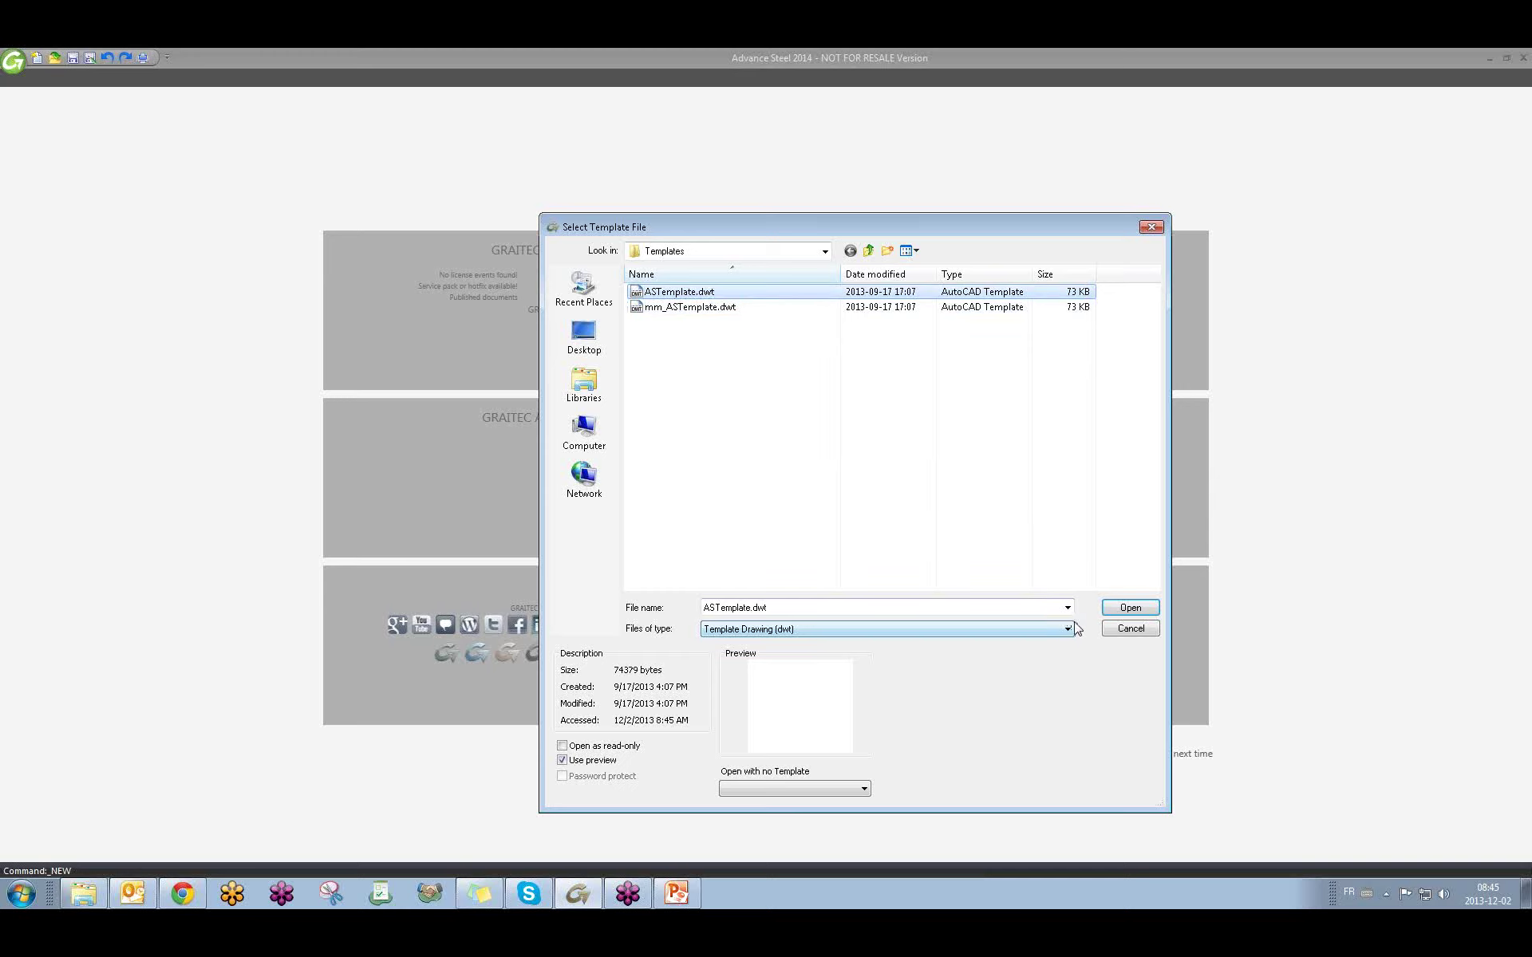
click(1132, 612)
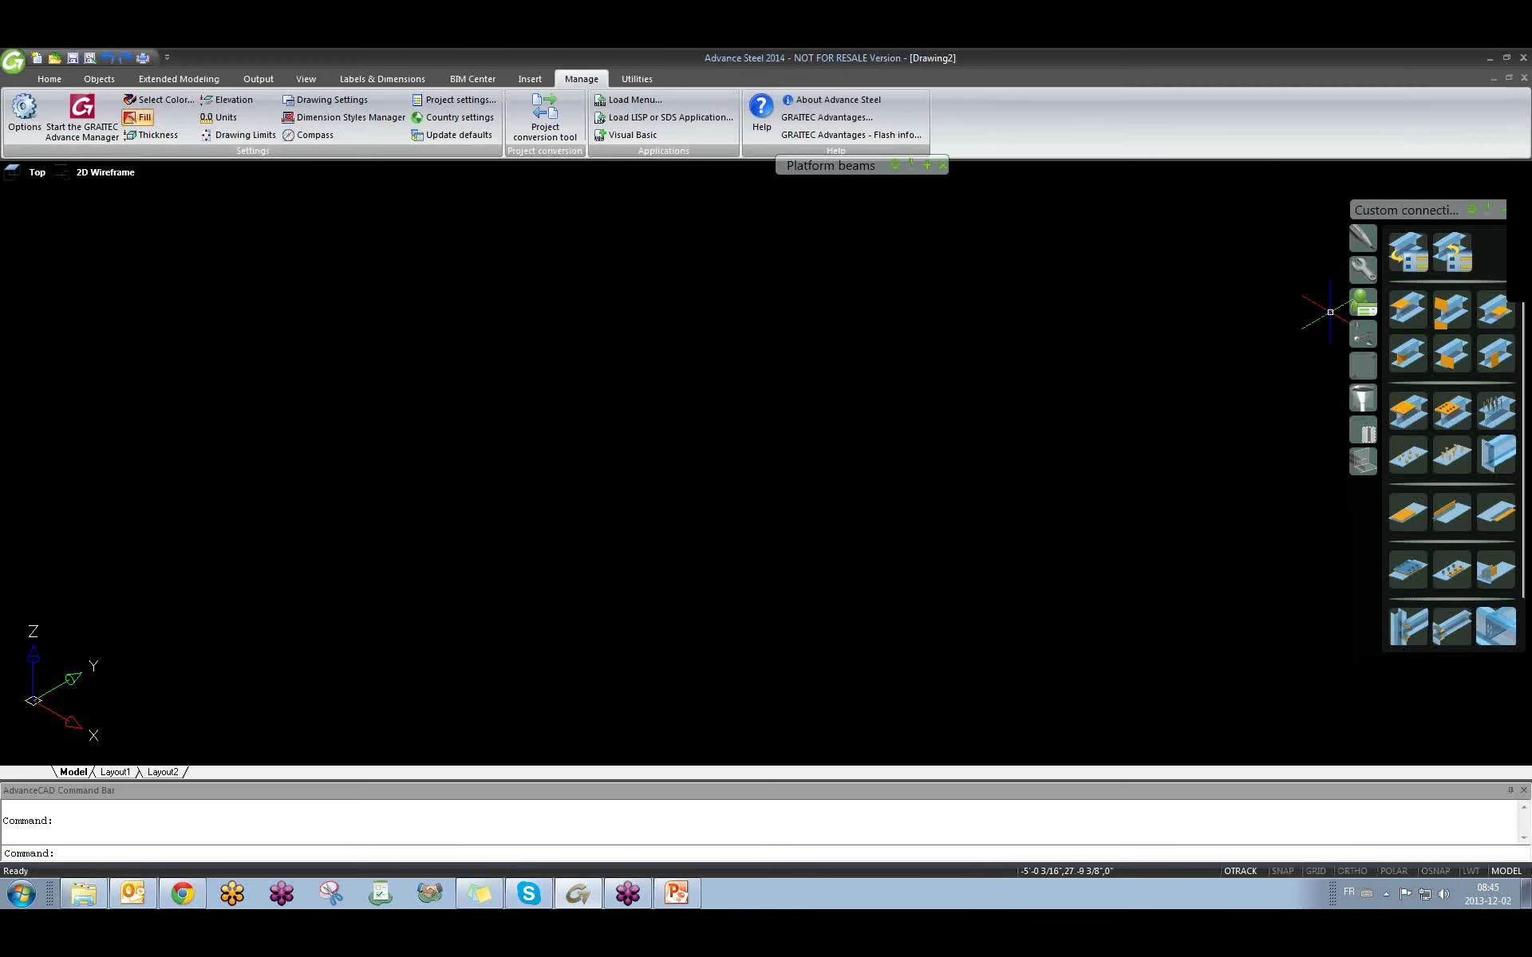
click(520, 359)
click(355, 493)
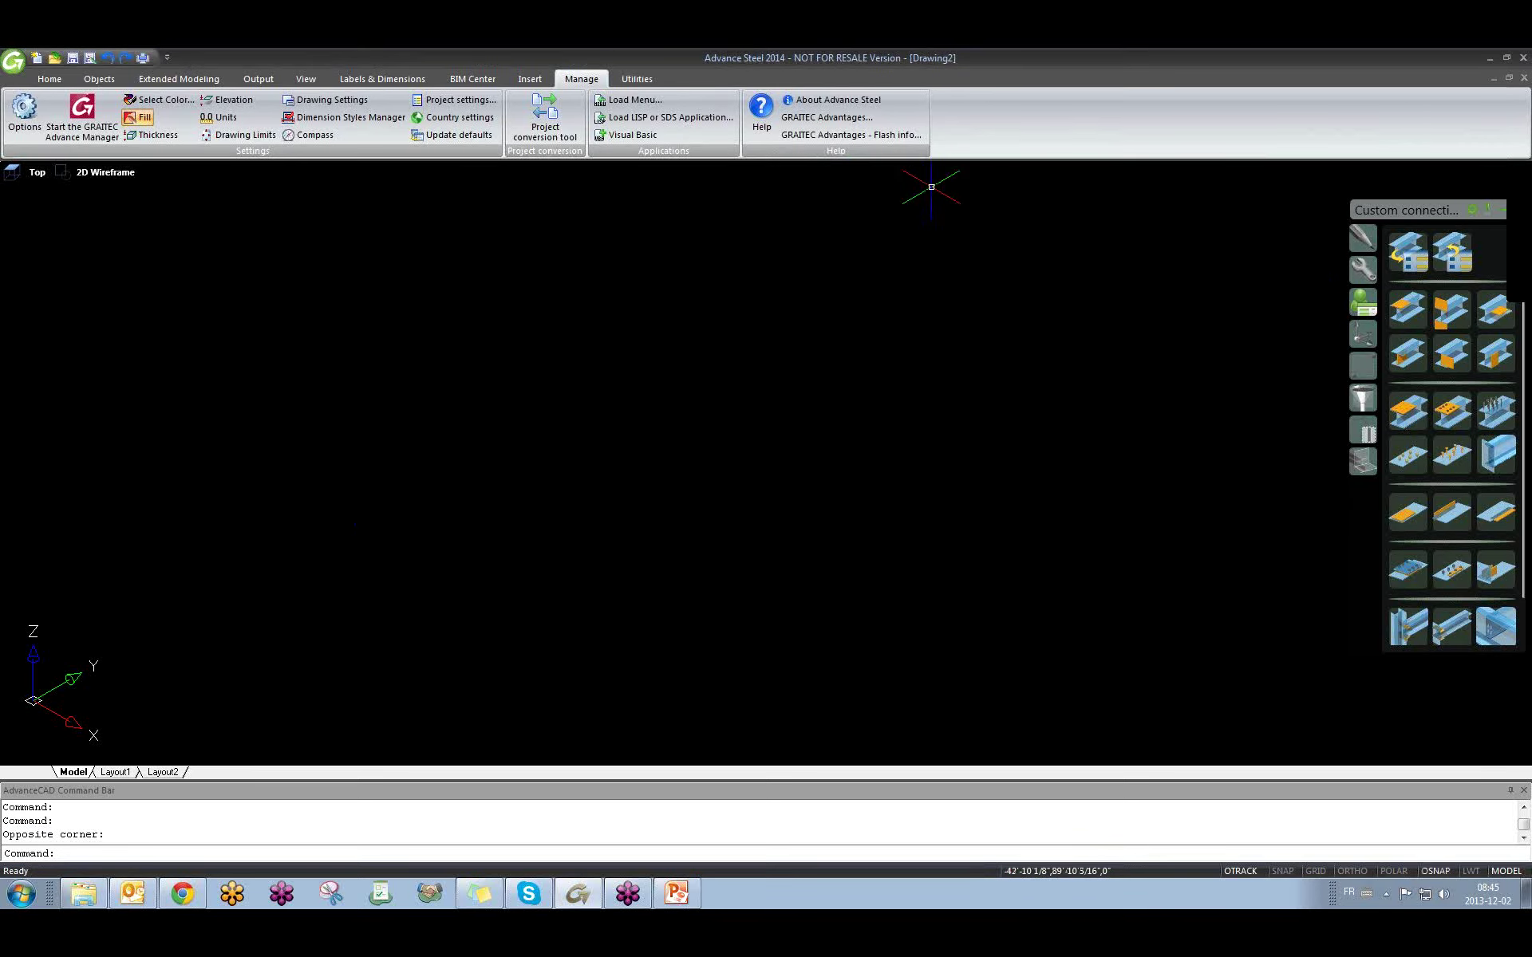
click(753, 353)
click(517, 489)
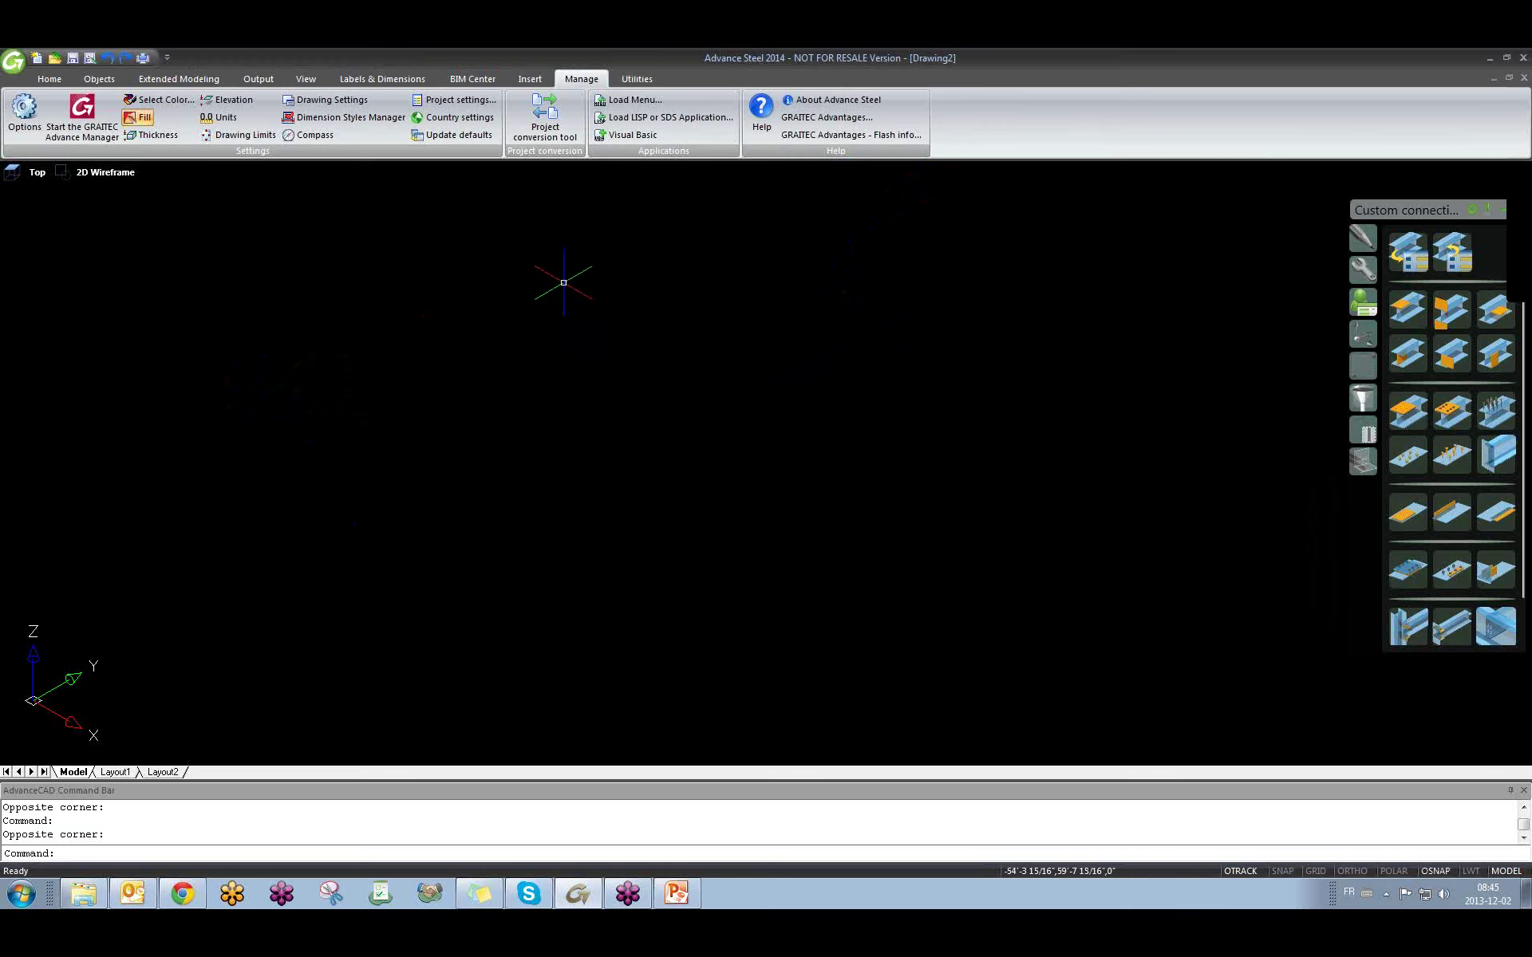
Set the drawing's viewpoint to Top.
click(99, 78)
click(57, 84)
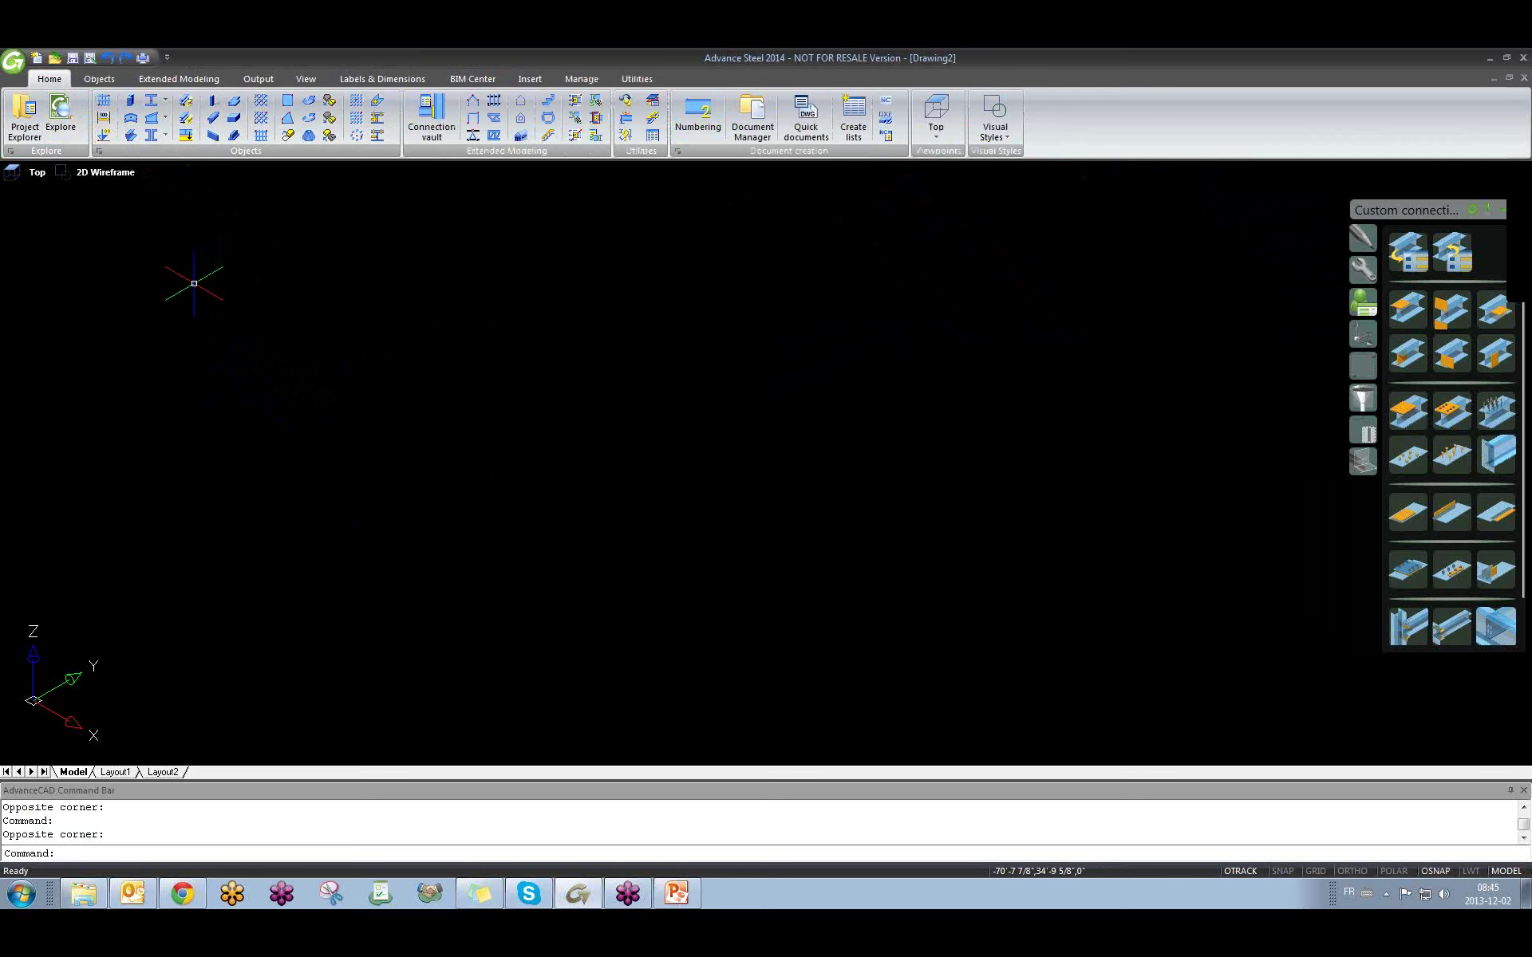
click(37, 172)
click(70, 193)
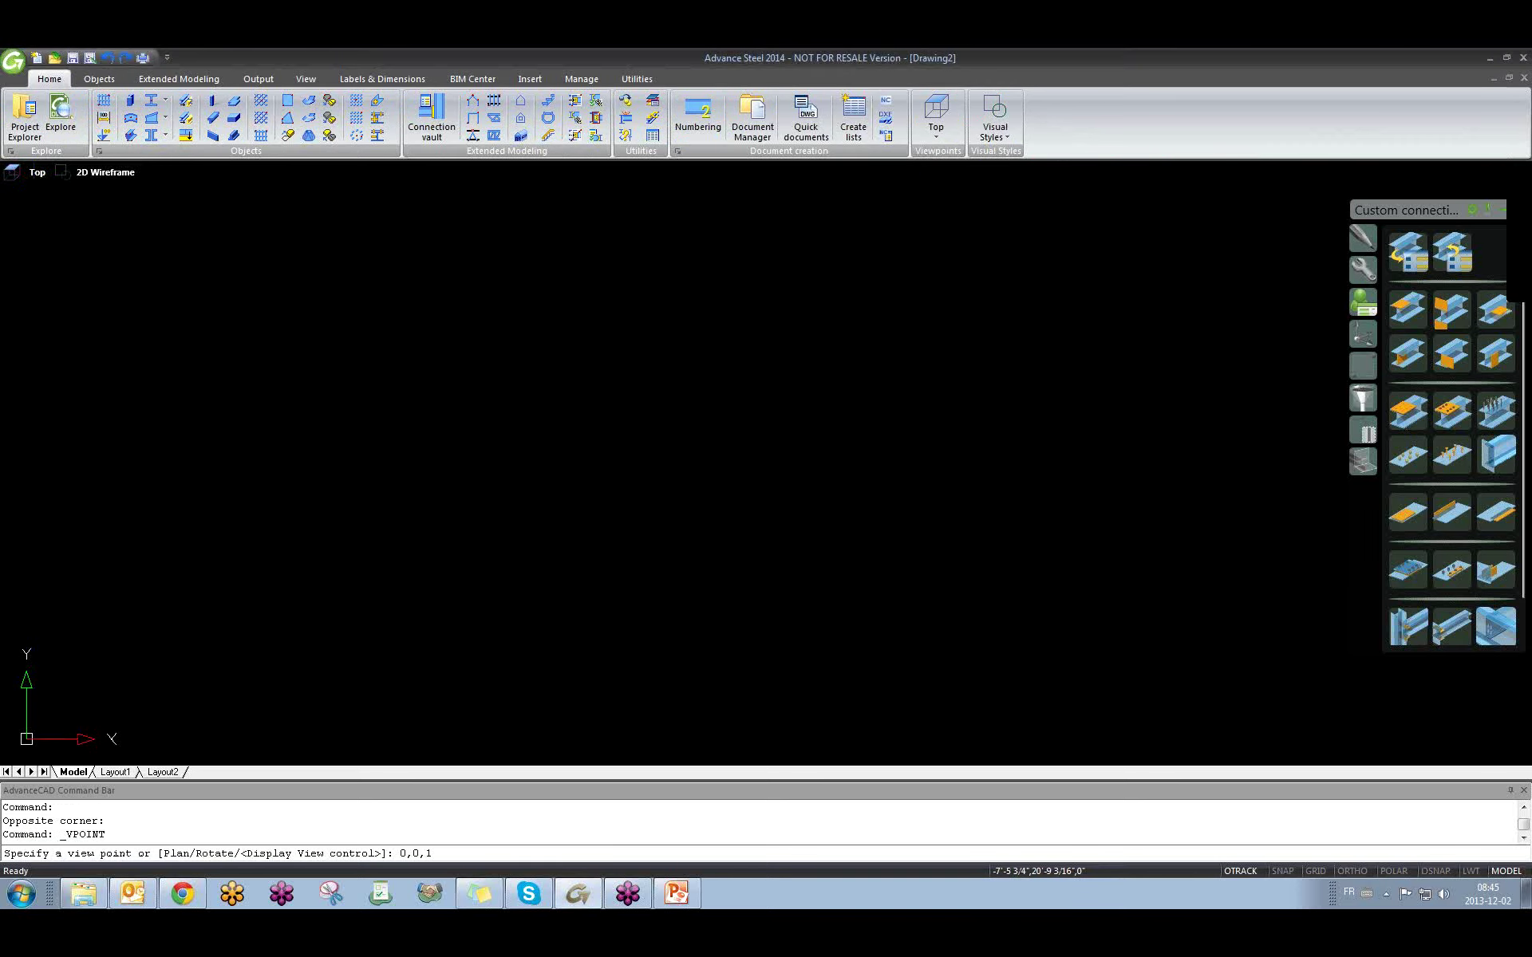
Create a rectangular building grid with its origin at 0,0,0 and the default second point of 59' 11/16",59' 11/16".
click(102, 83)
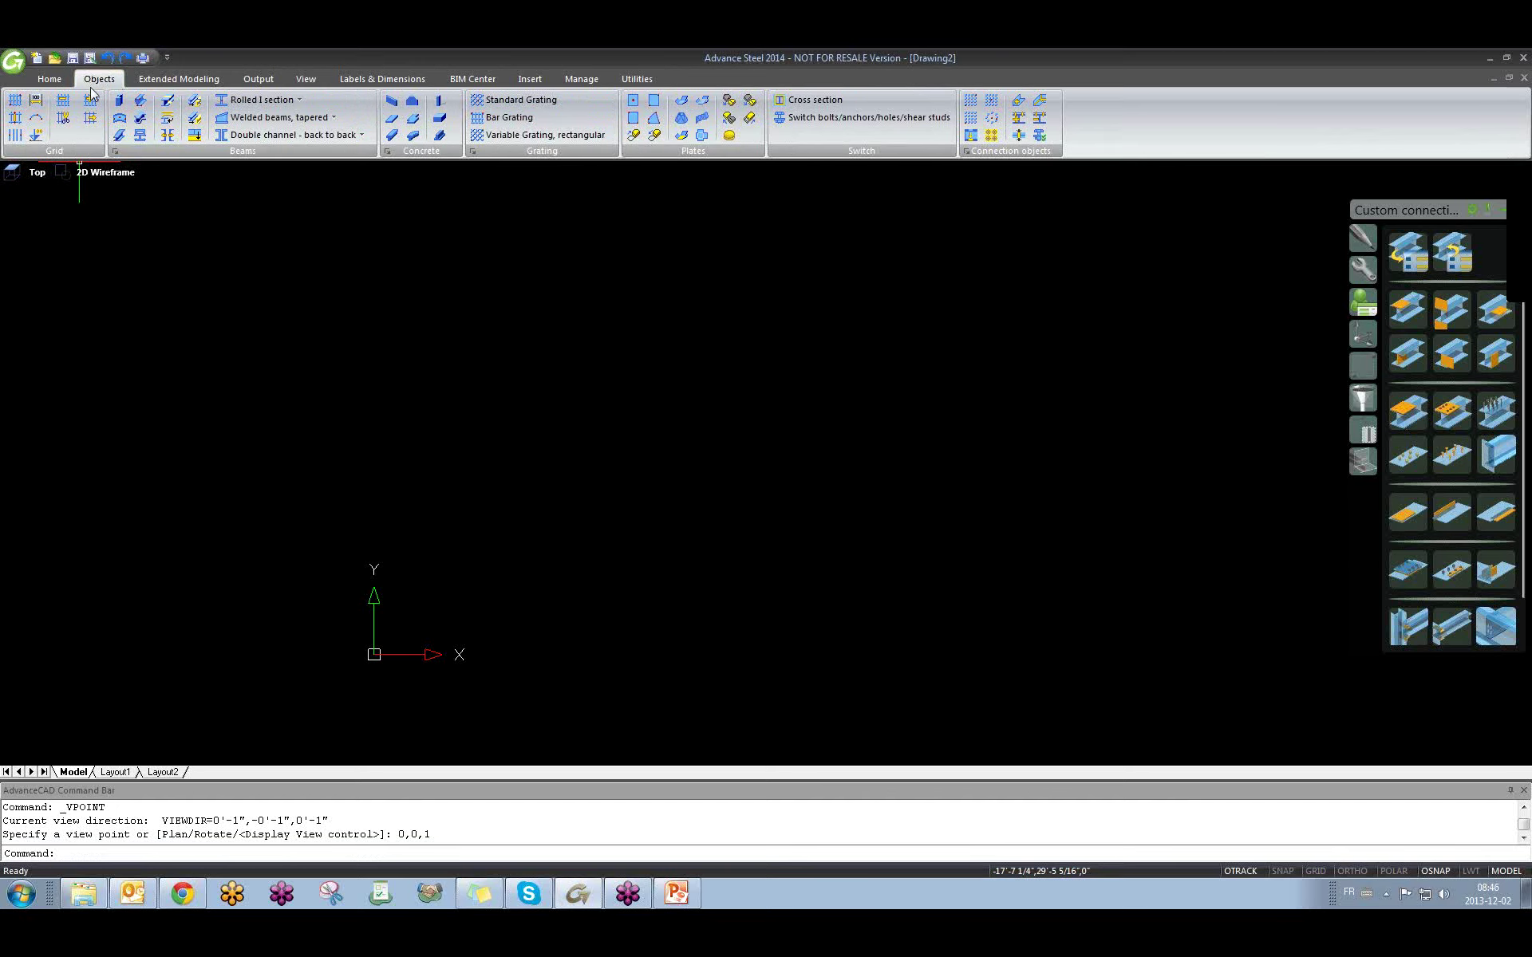
click(16, 102)
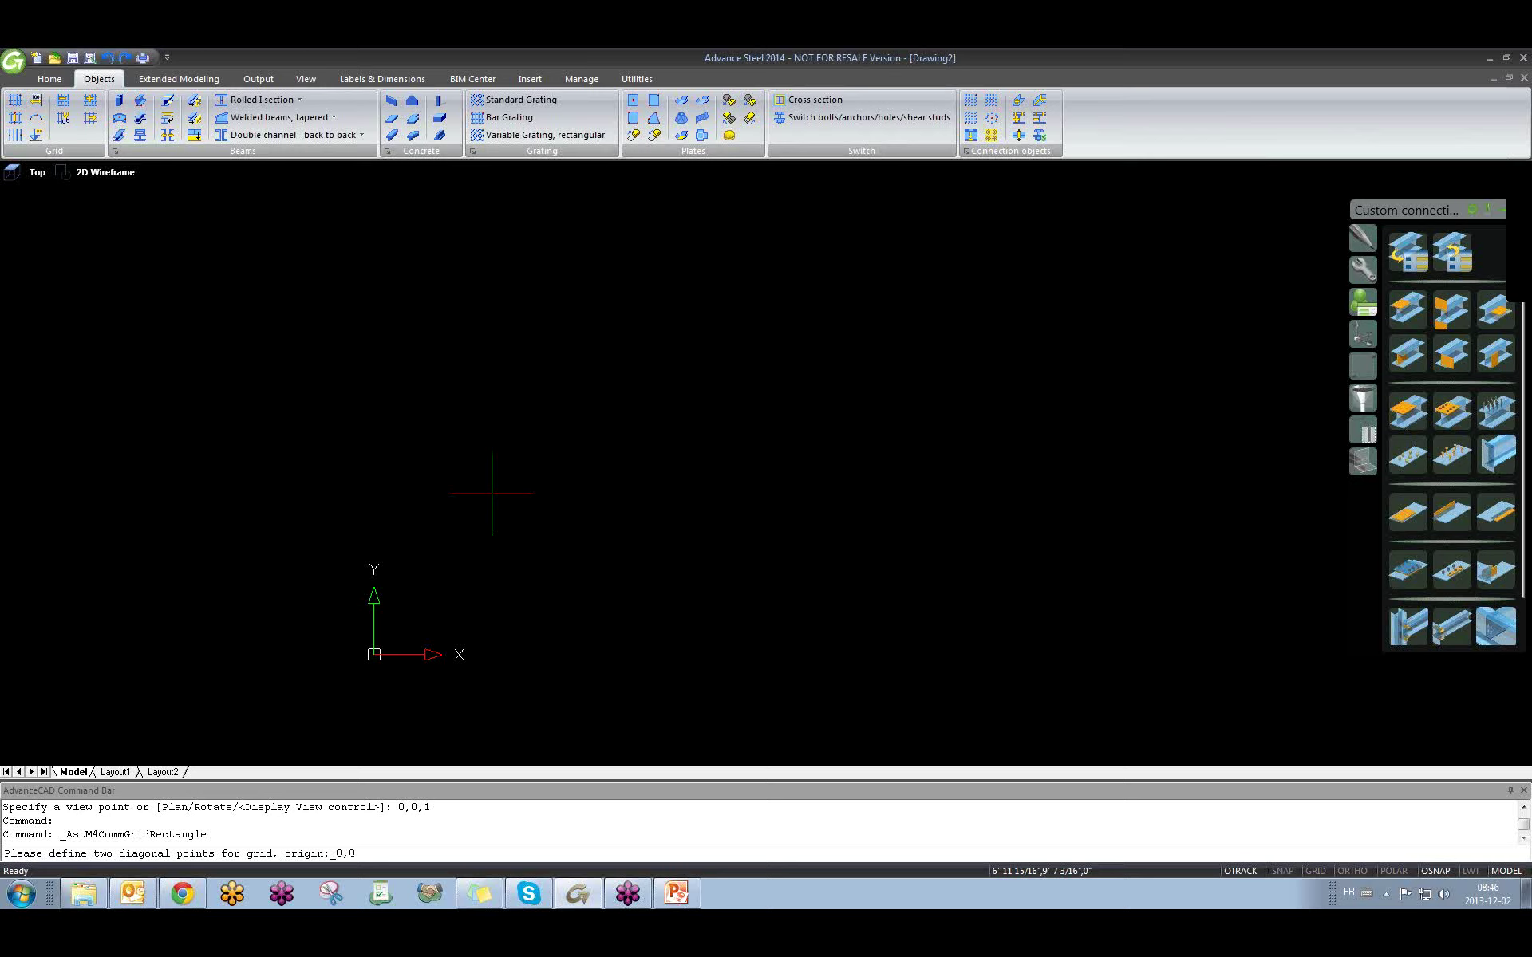
key(Return)
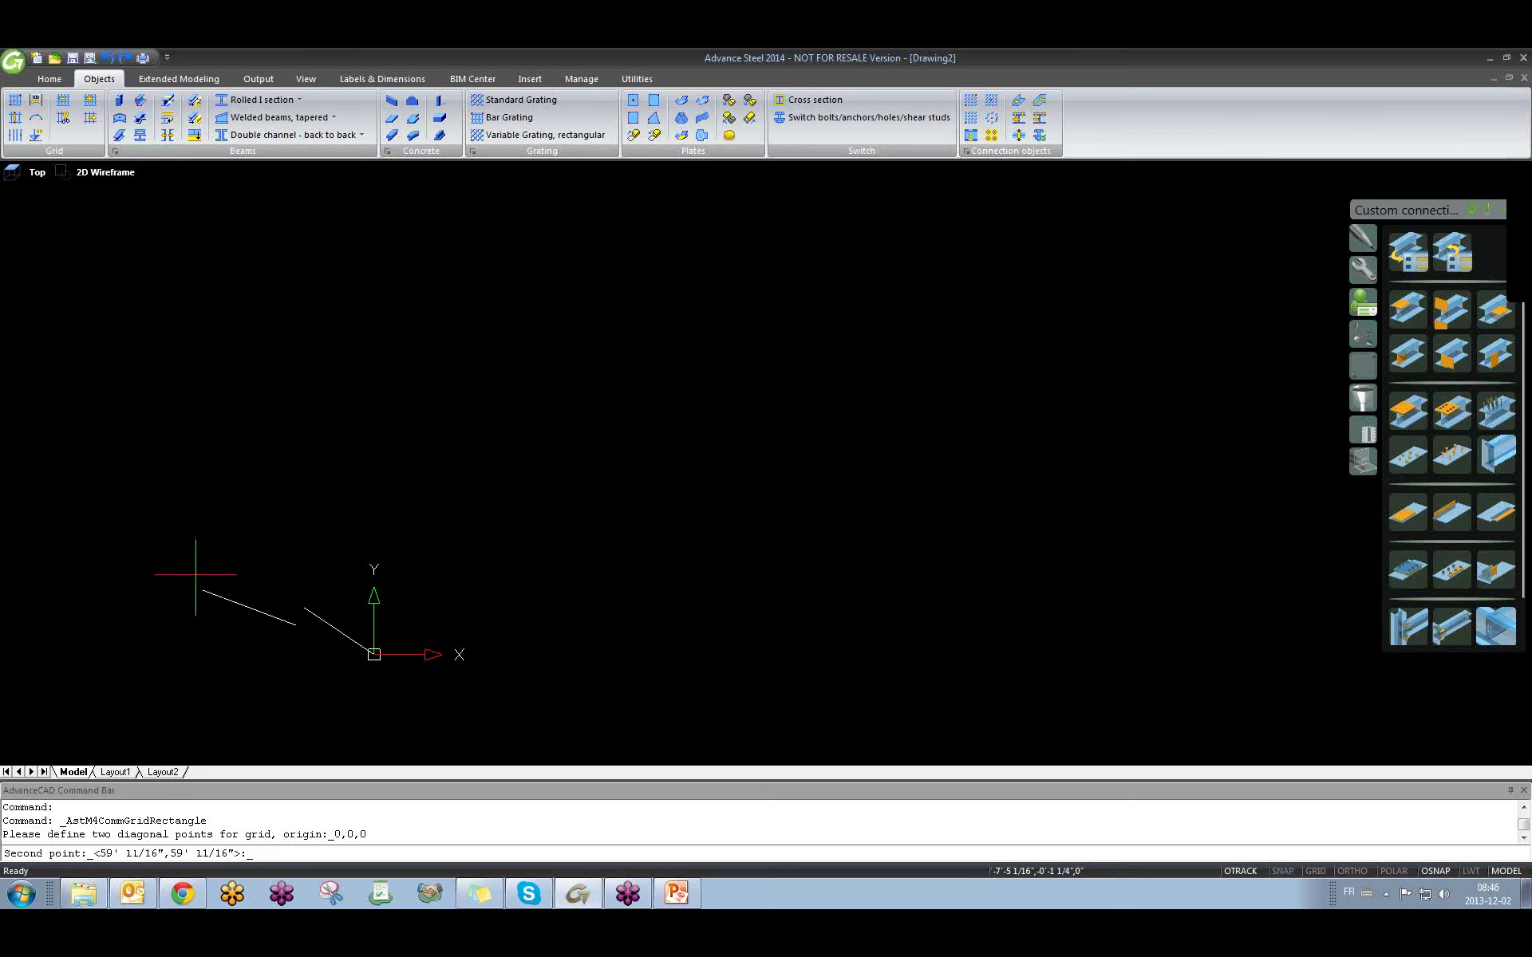
scroll(406, 639, down, 2)
middle_drag(407, 639, 615, 529)
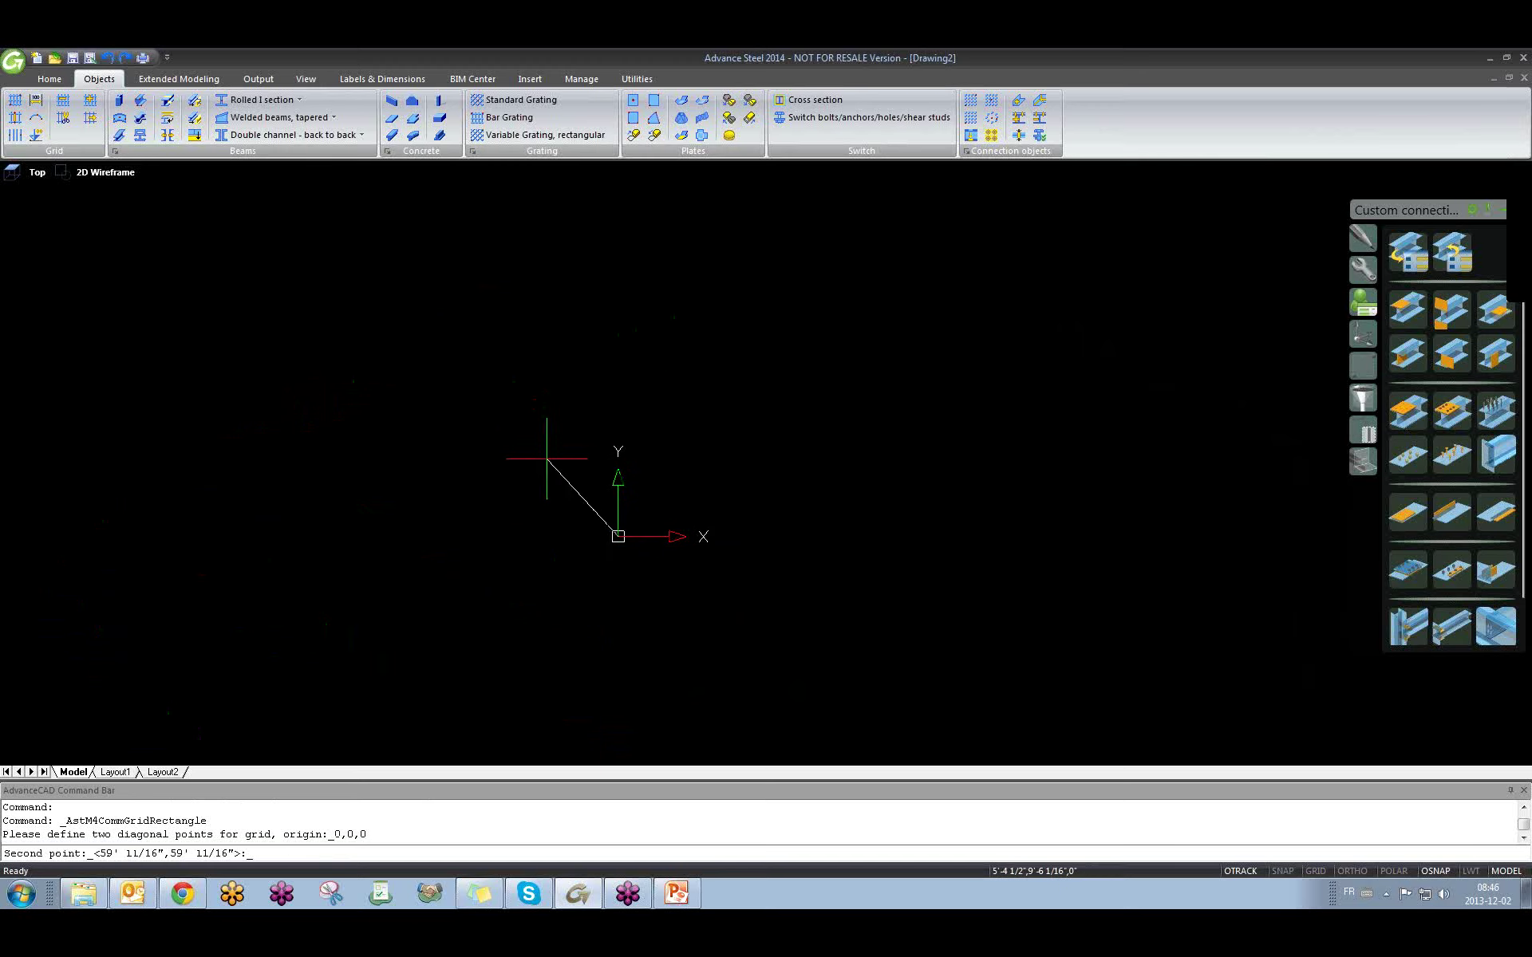
click(677, 358)
scroll(604, 451, down, 3)
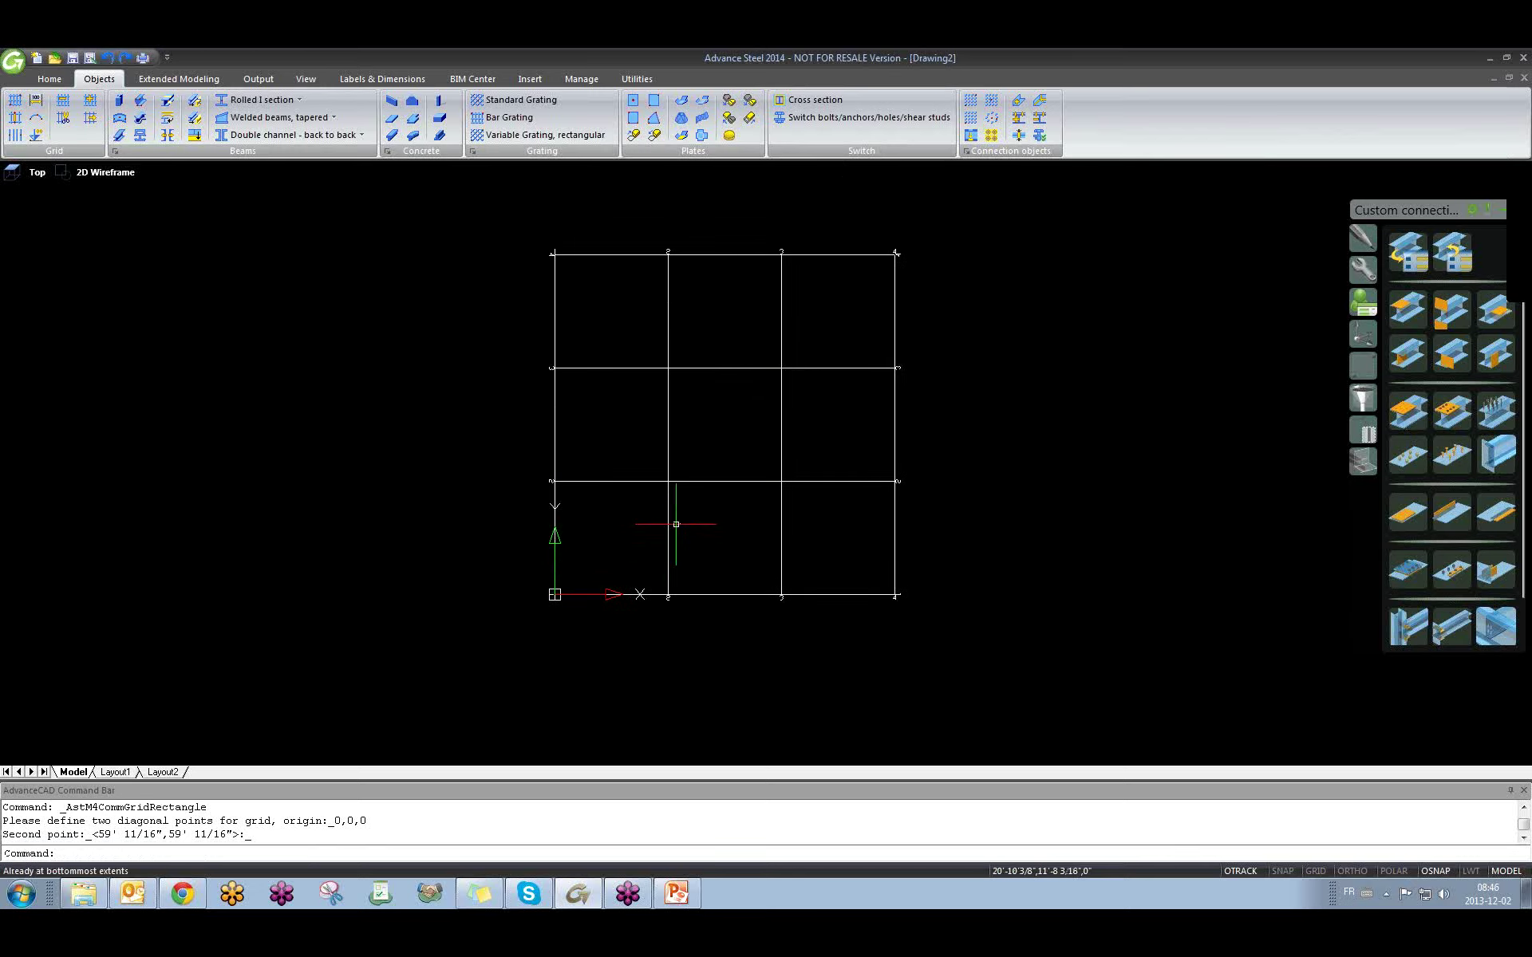
Examine the new grid and one of its axis groups in a tilted 3D view.
click(668, 389)
shift+middle_drag(673, 639, 575, 407)
key(Escape)
click(847, 417)
click(733, 504)
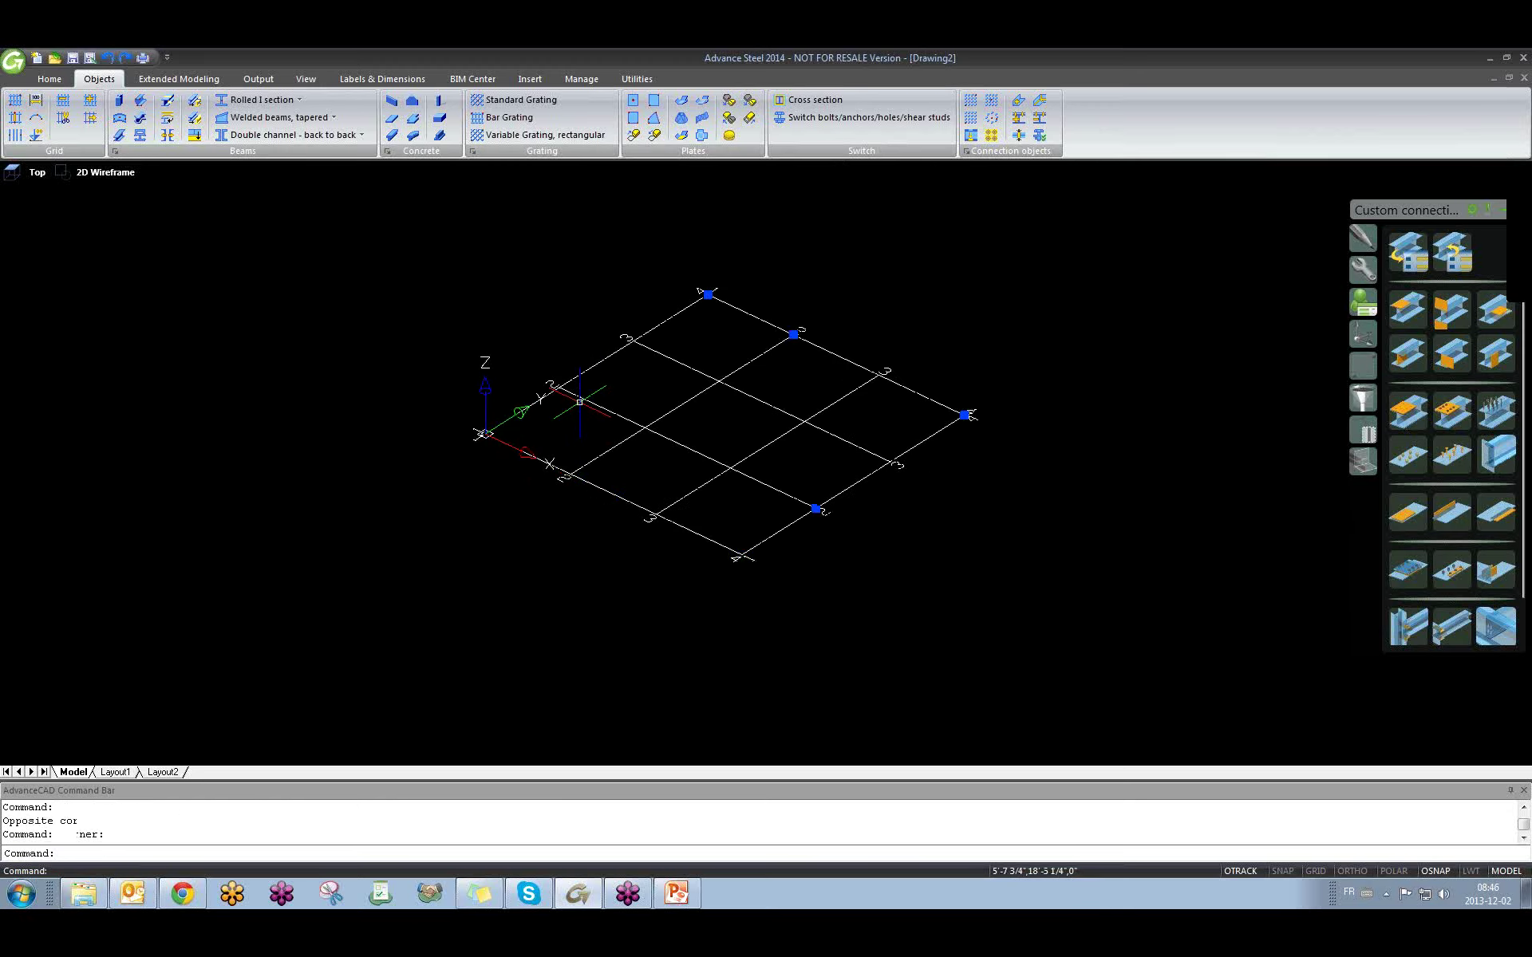
key(Escape)
scroll(583, 407, up, 1)
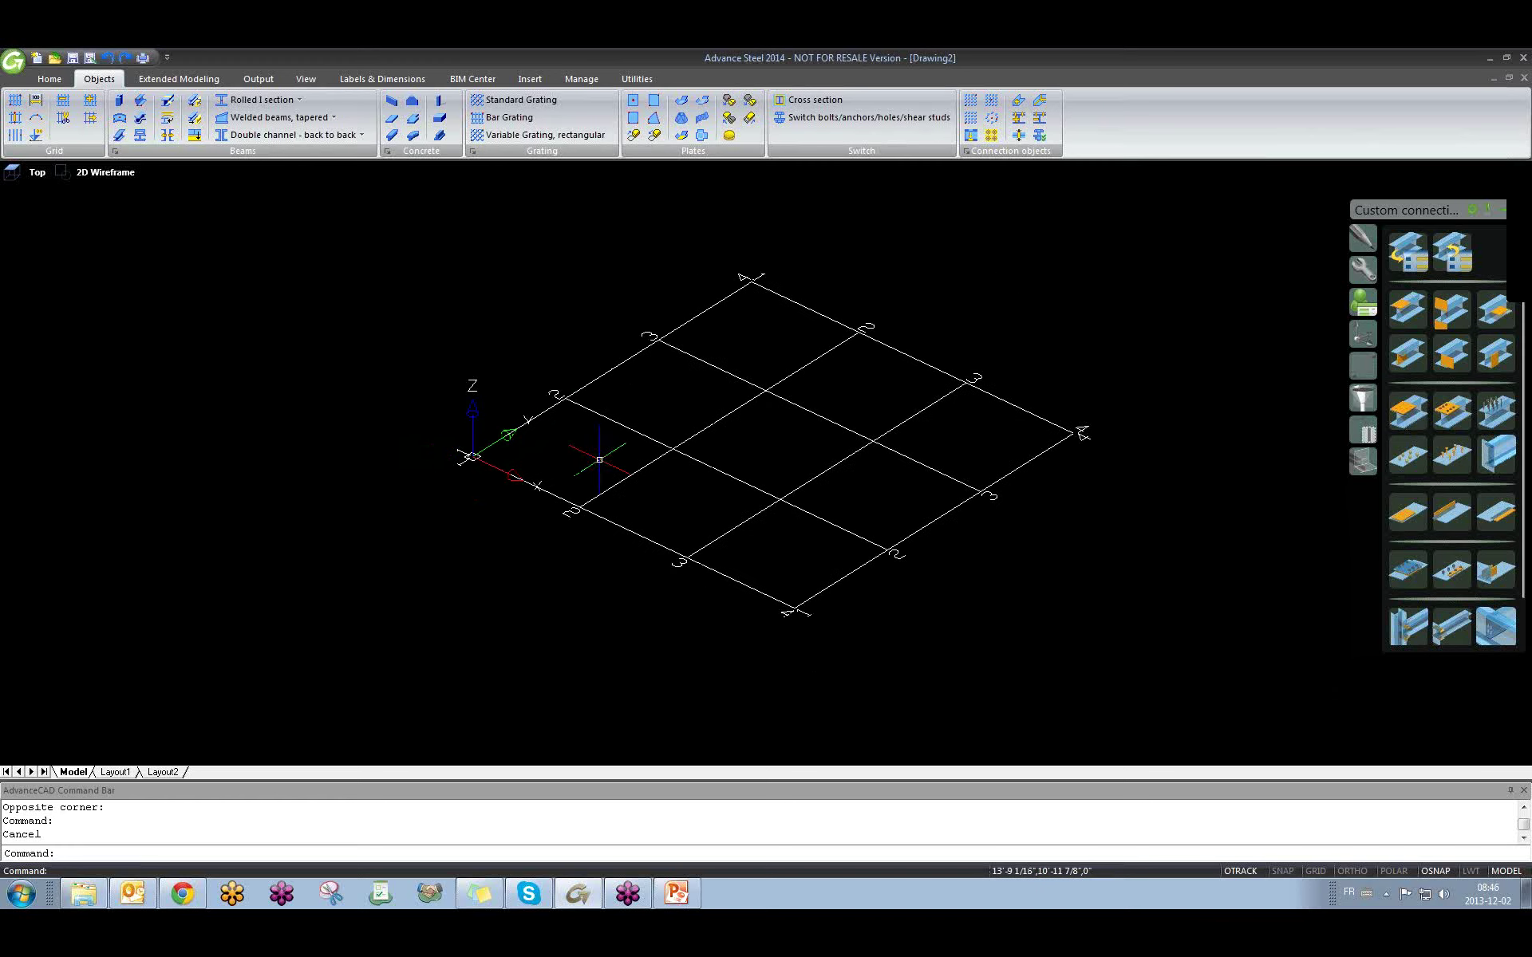
Delete both axis groups of the grid placed at the origin.
click(760, 368)
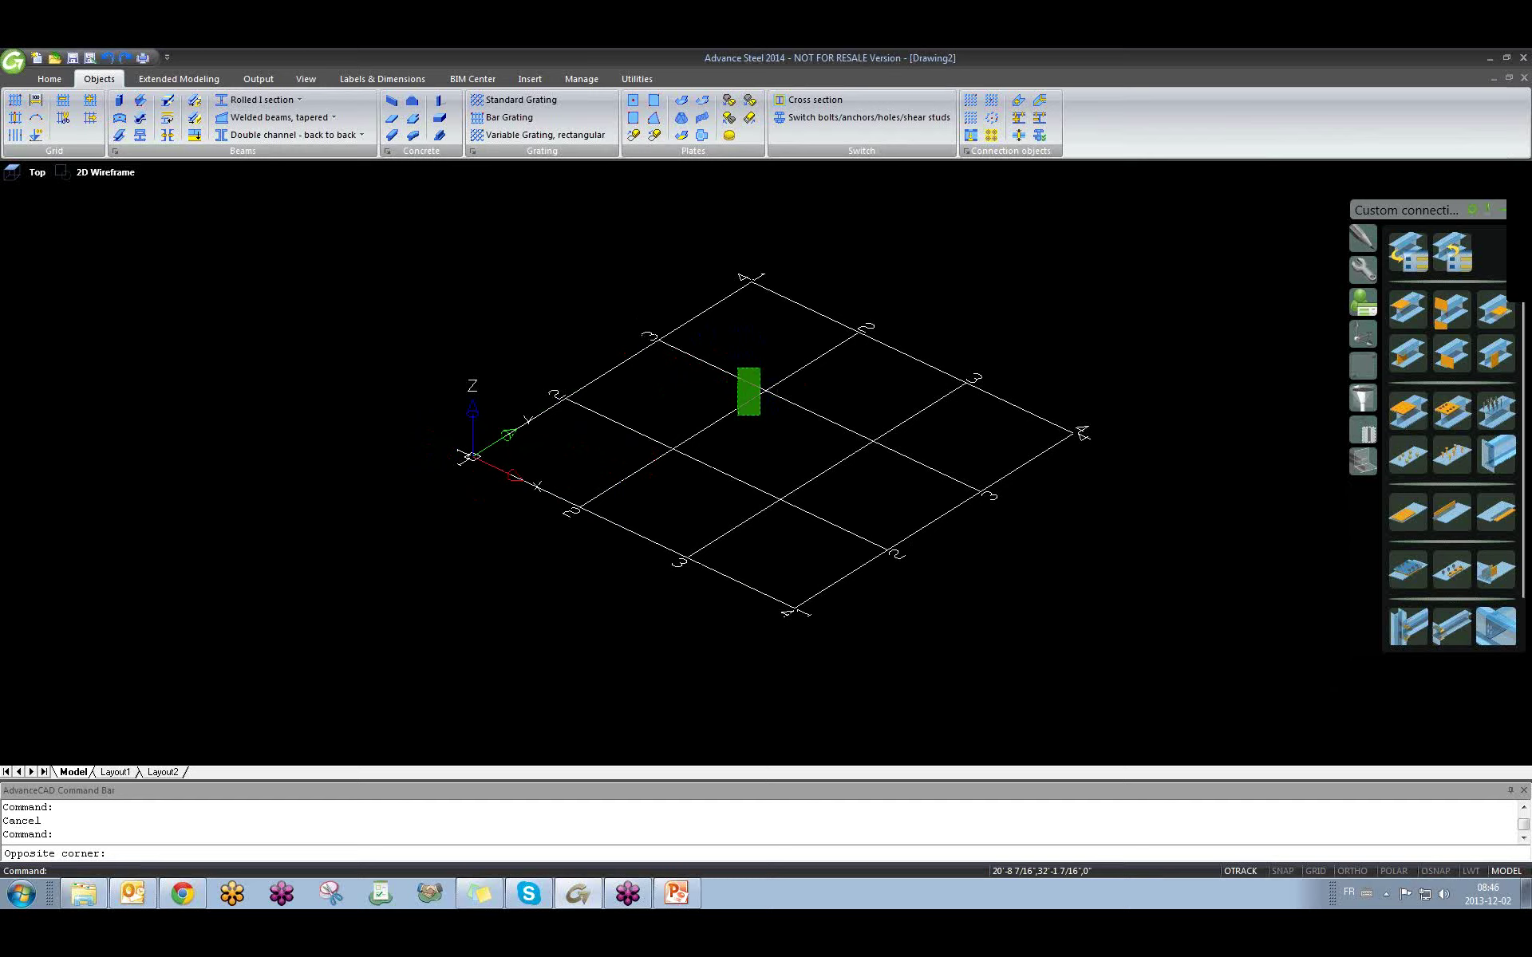
click(737, 415)
key(Delete)
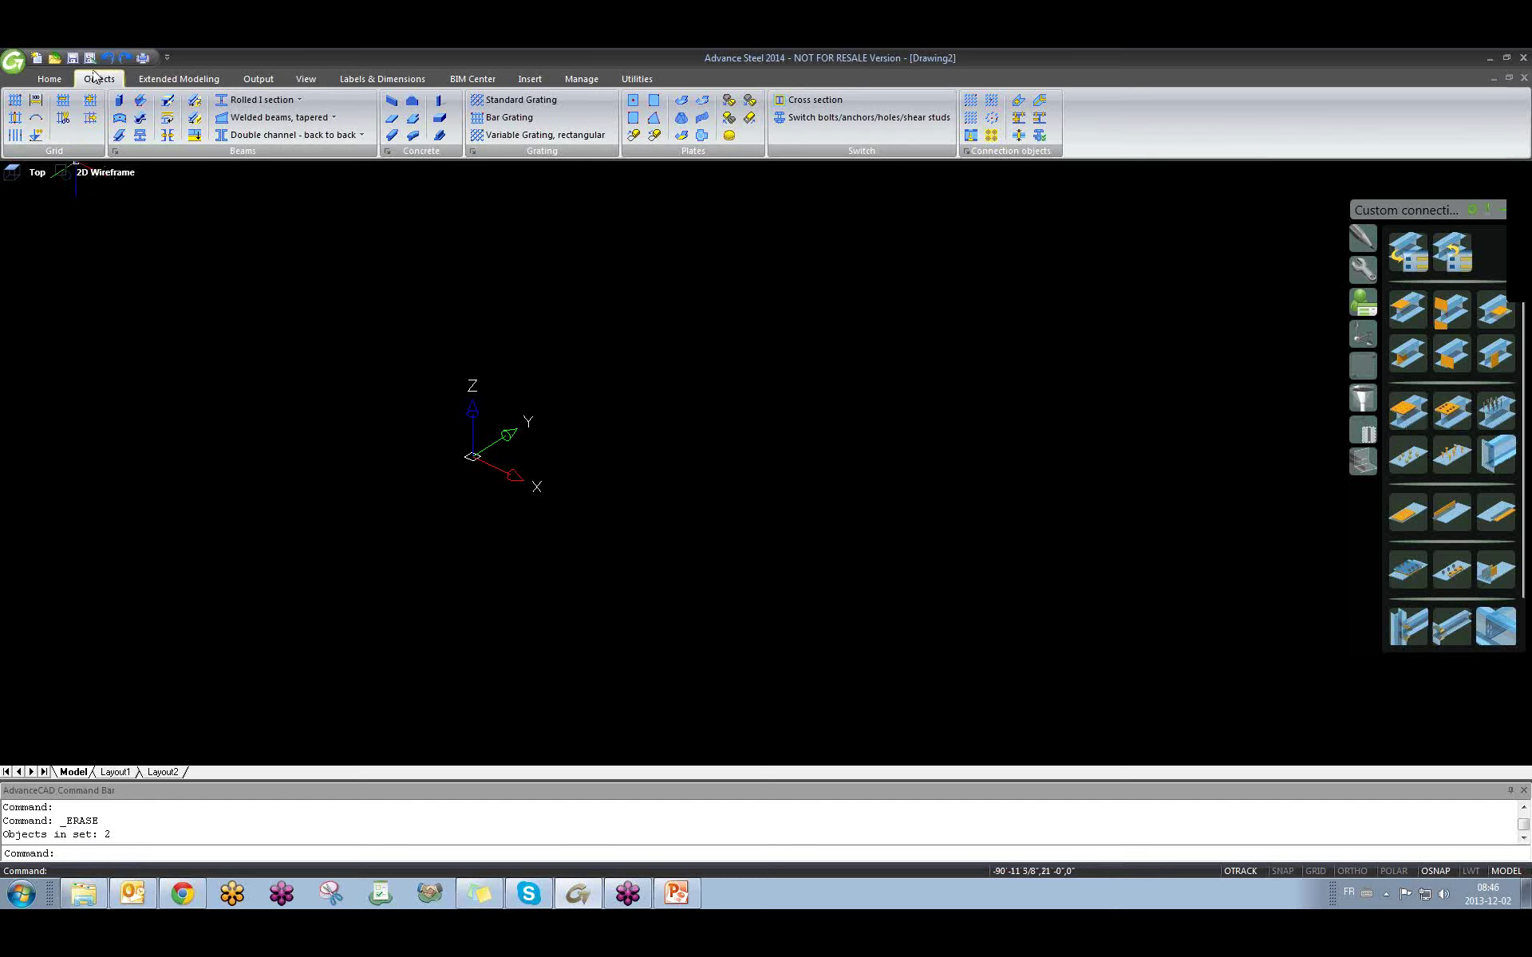
Recreate the rectangular grid from origin 0,0,0 with the default second point, and check that both axis groups can be selected.
click(16, 102)
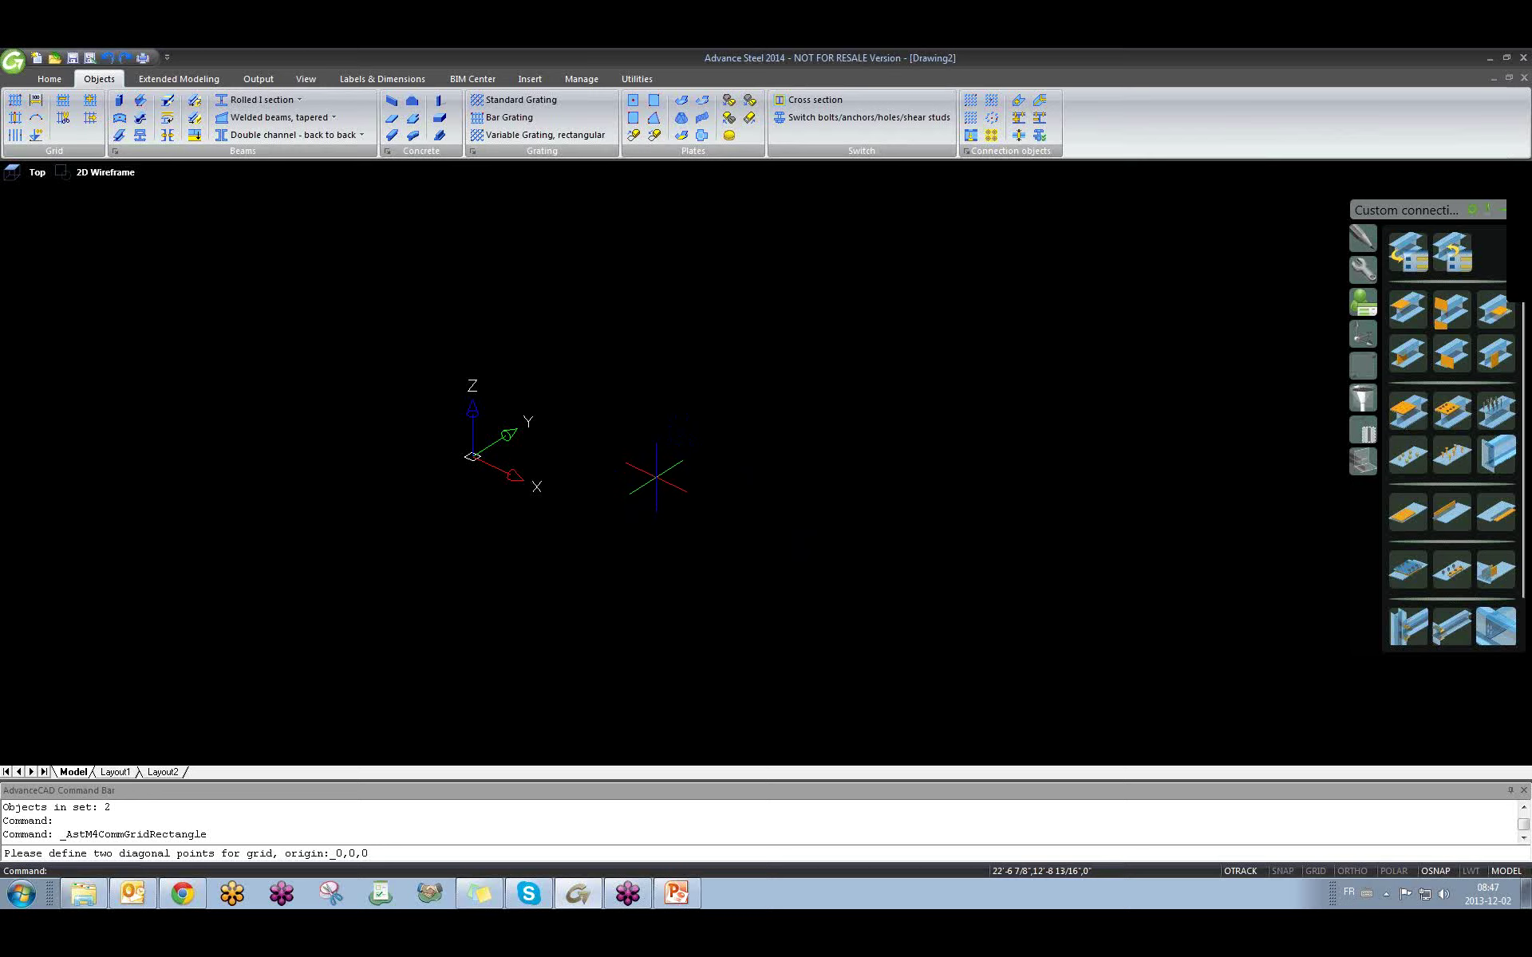
key(Return)
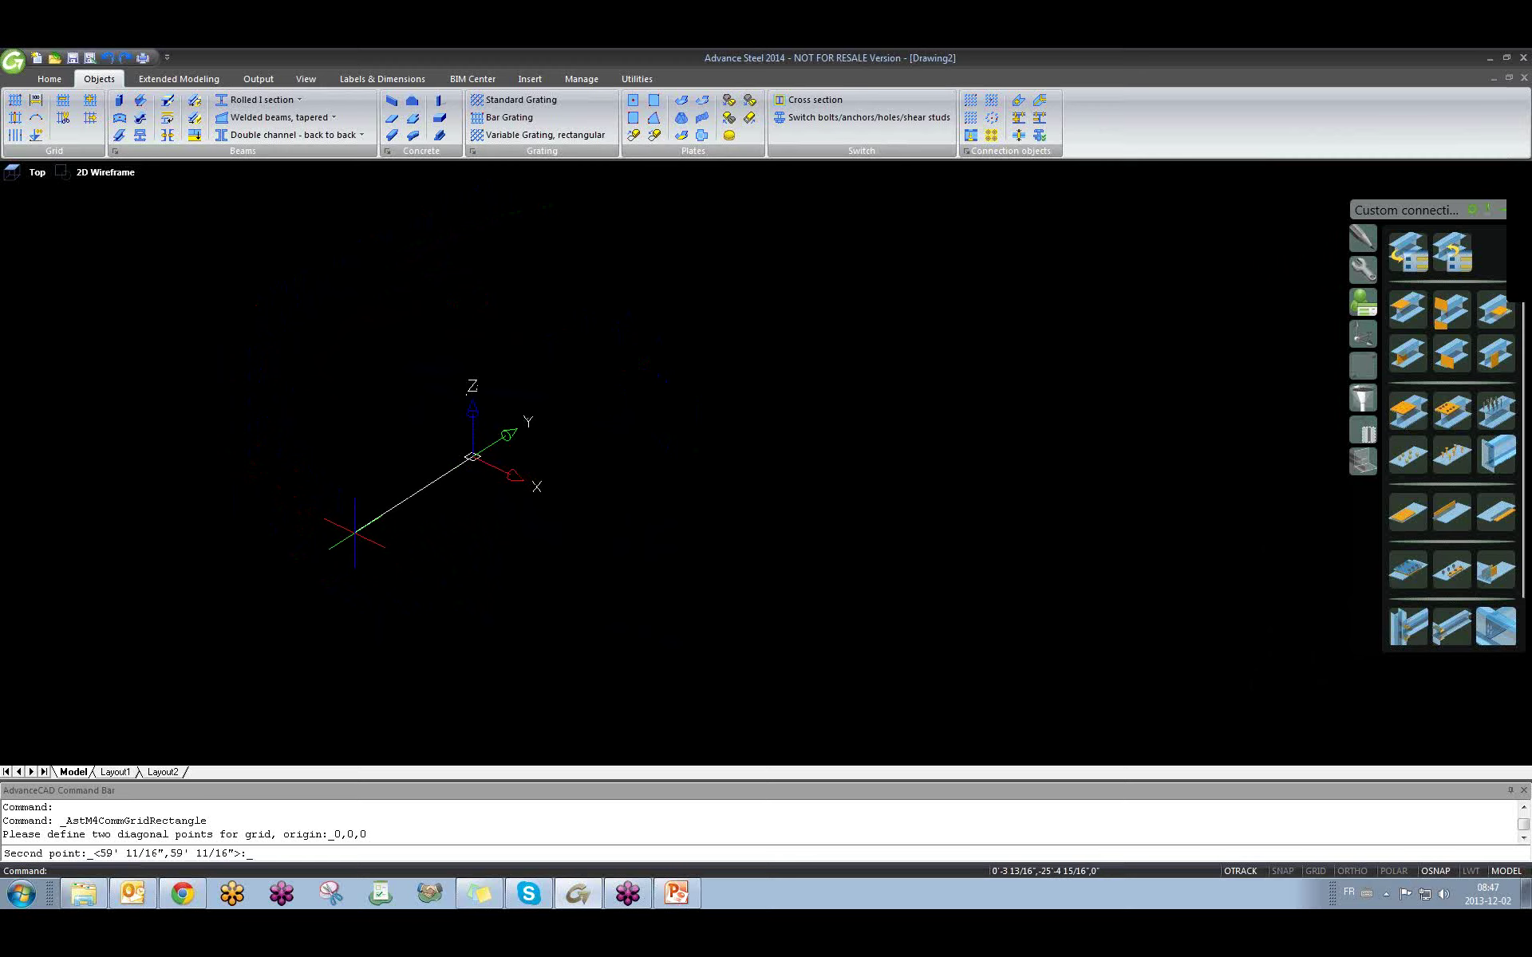
key(Return)
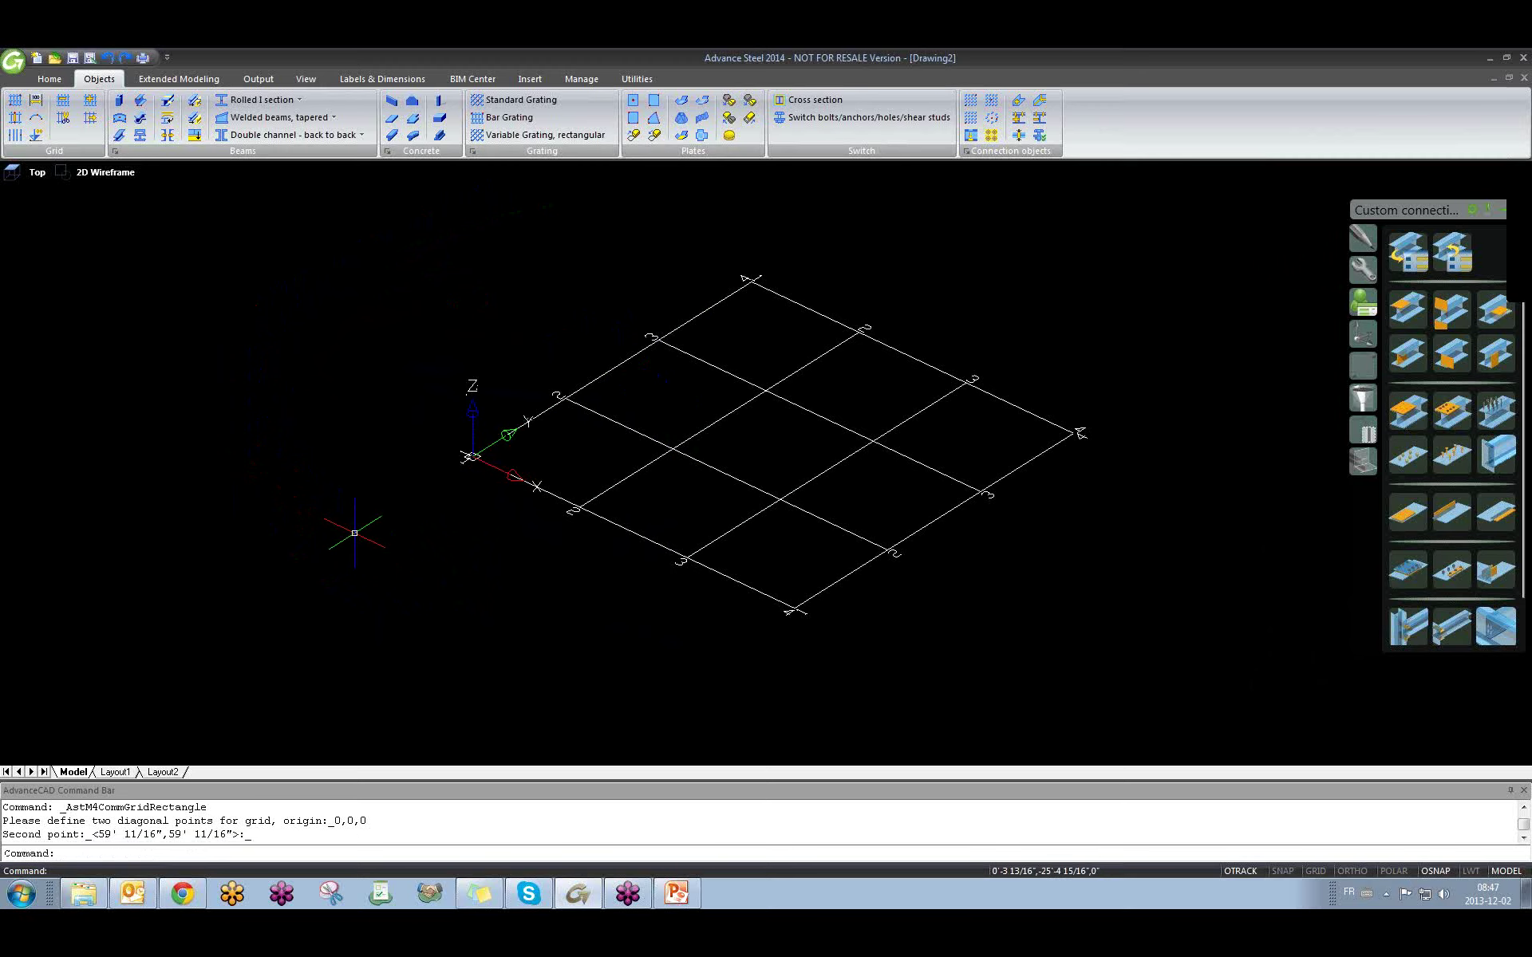
click(654, 488)
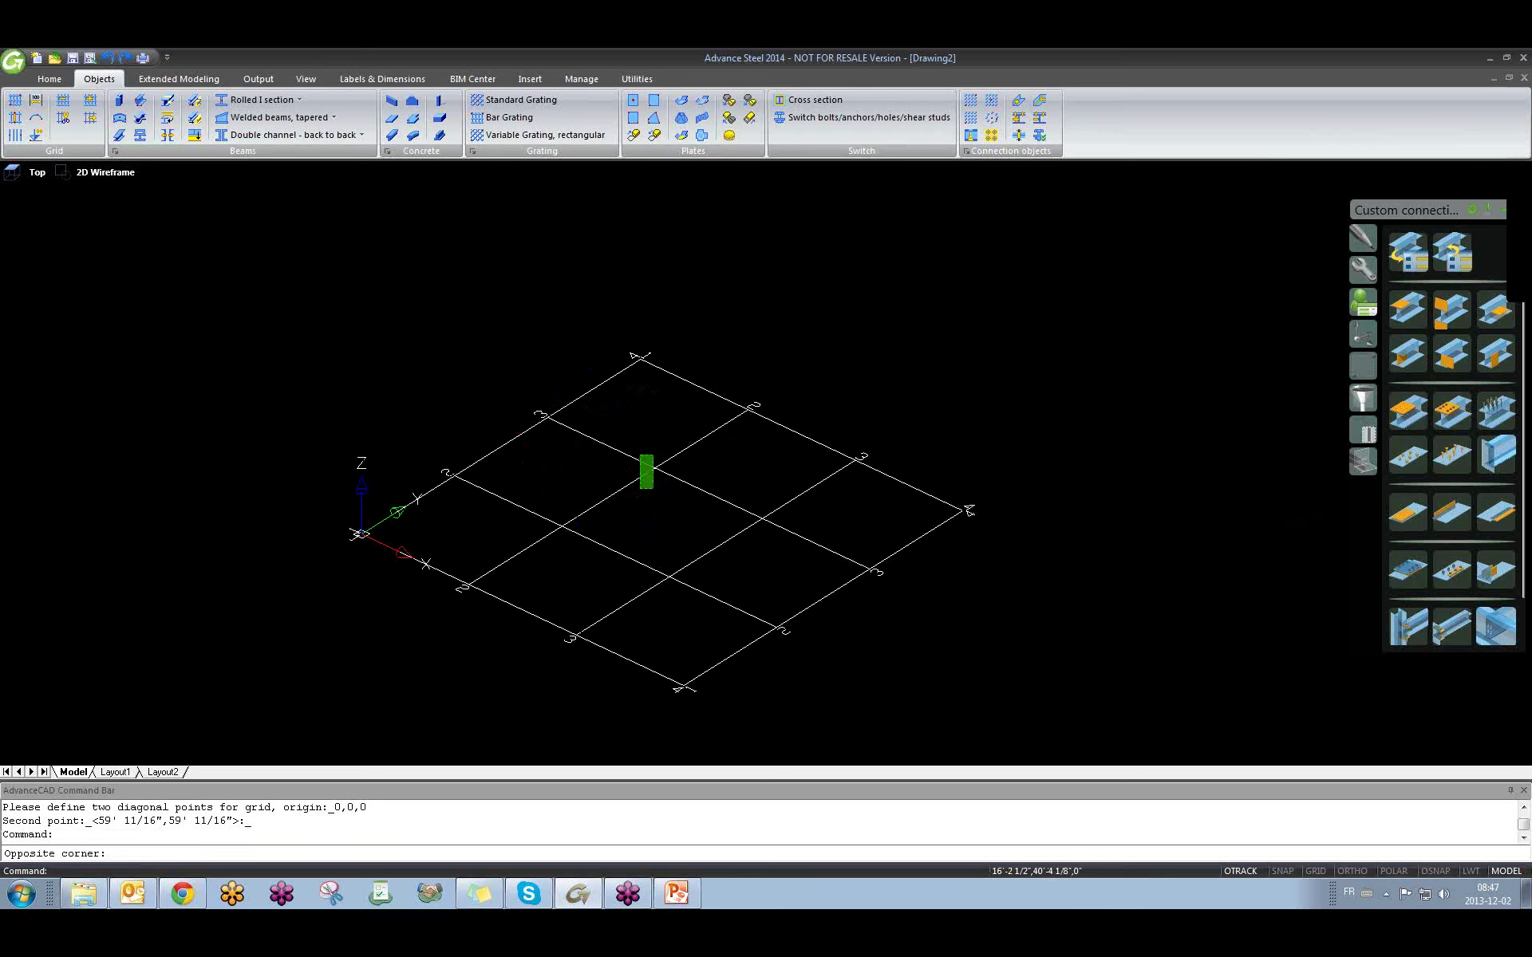
click(638, 453)
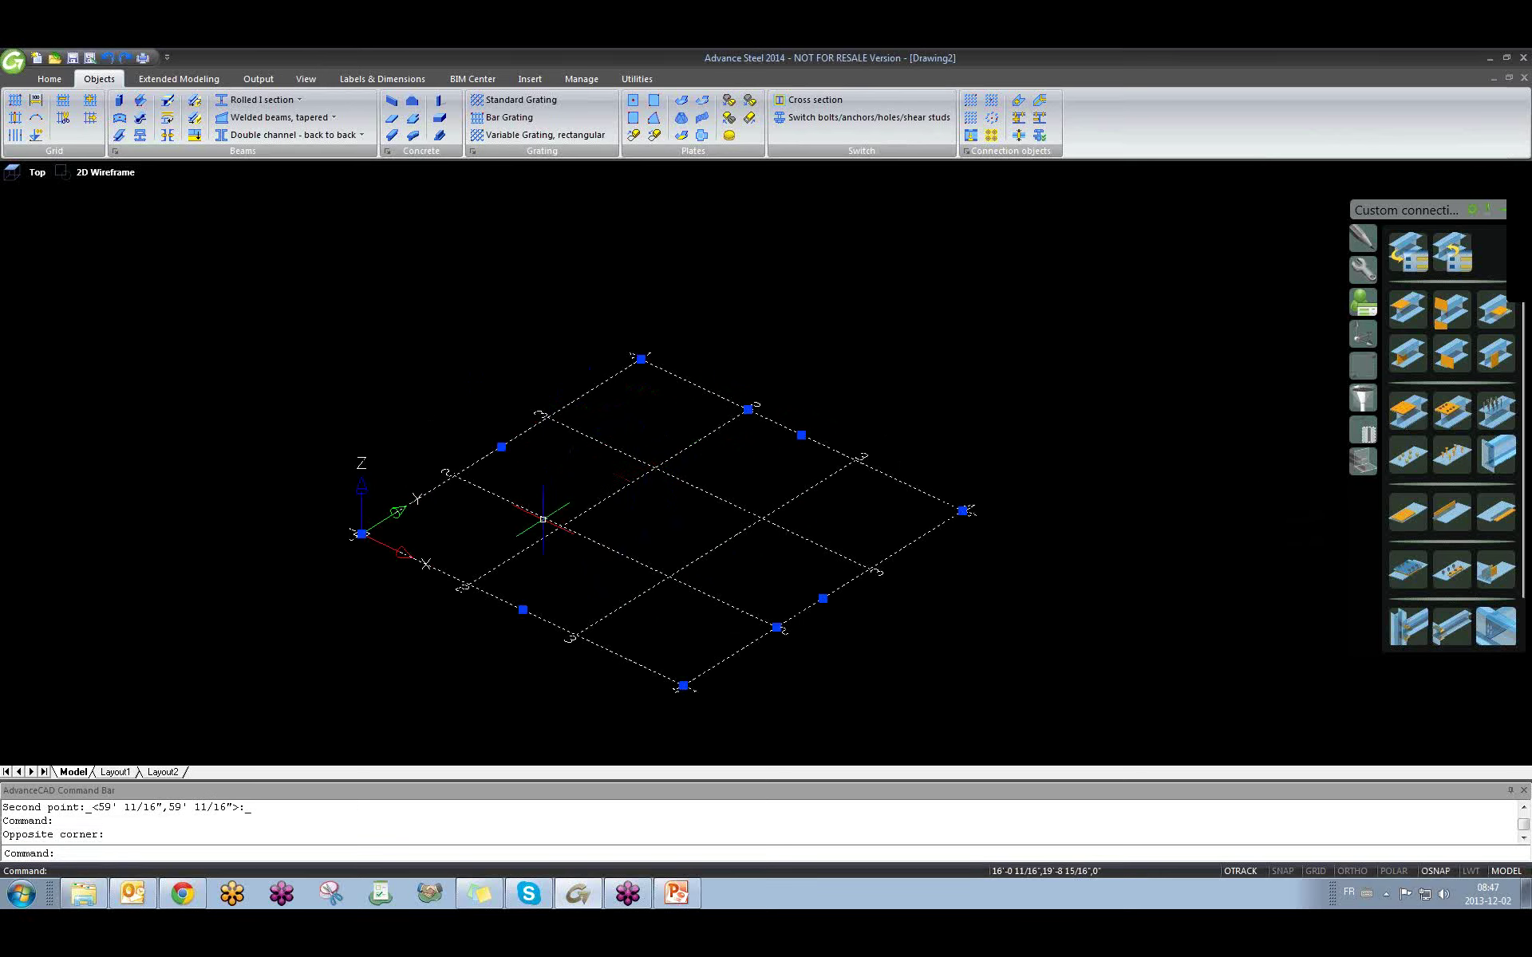
key(Escape)
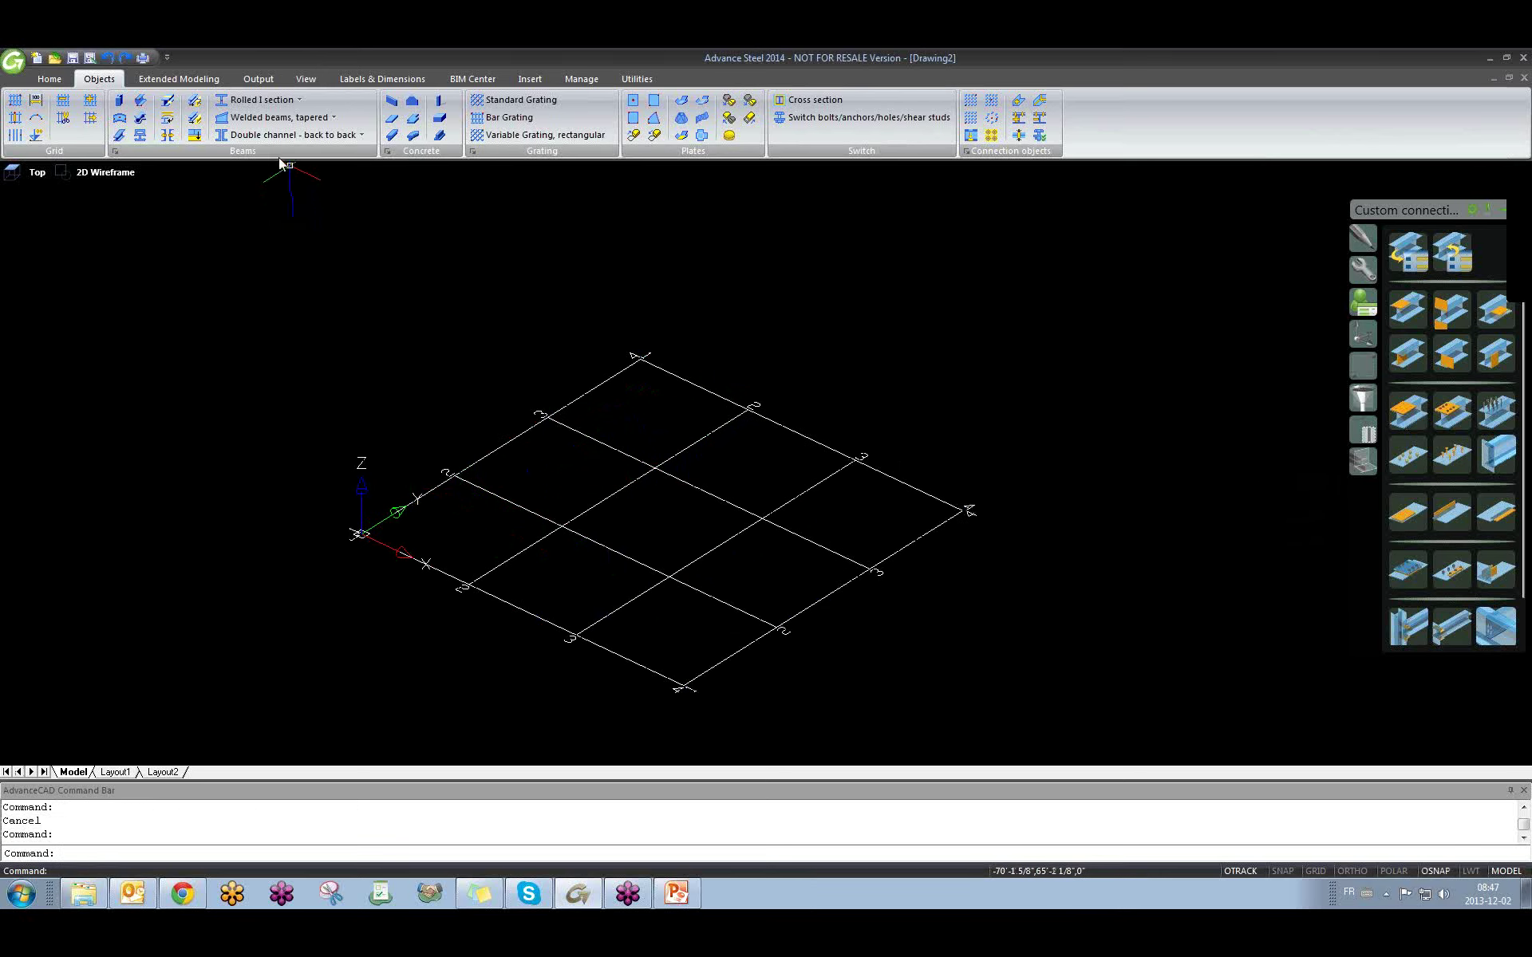
Return to the Top viewpoint and delete the recreated grid.
click(14, 173)
click(53, 198)
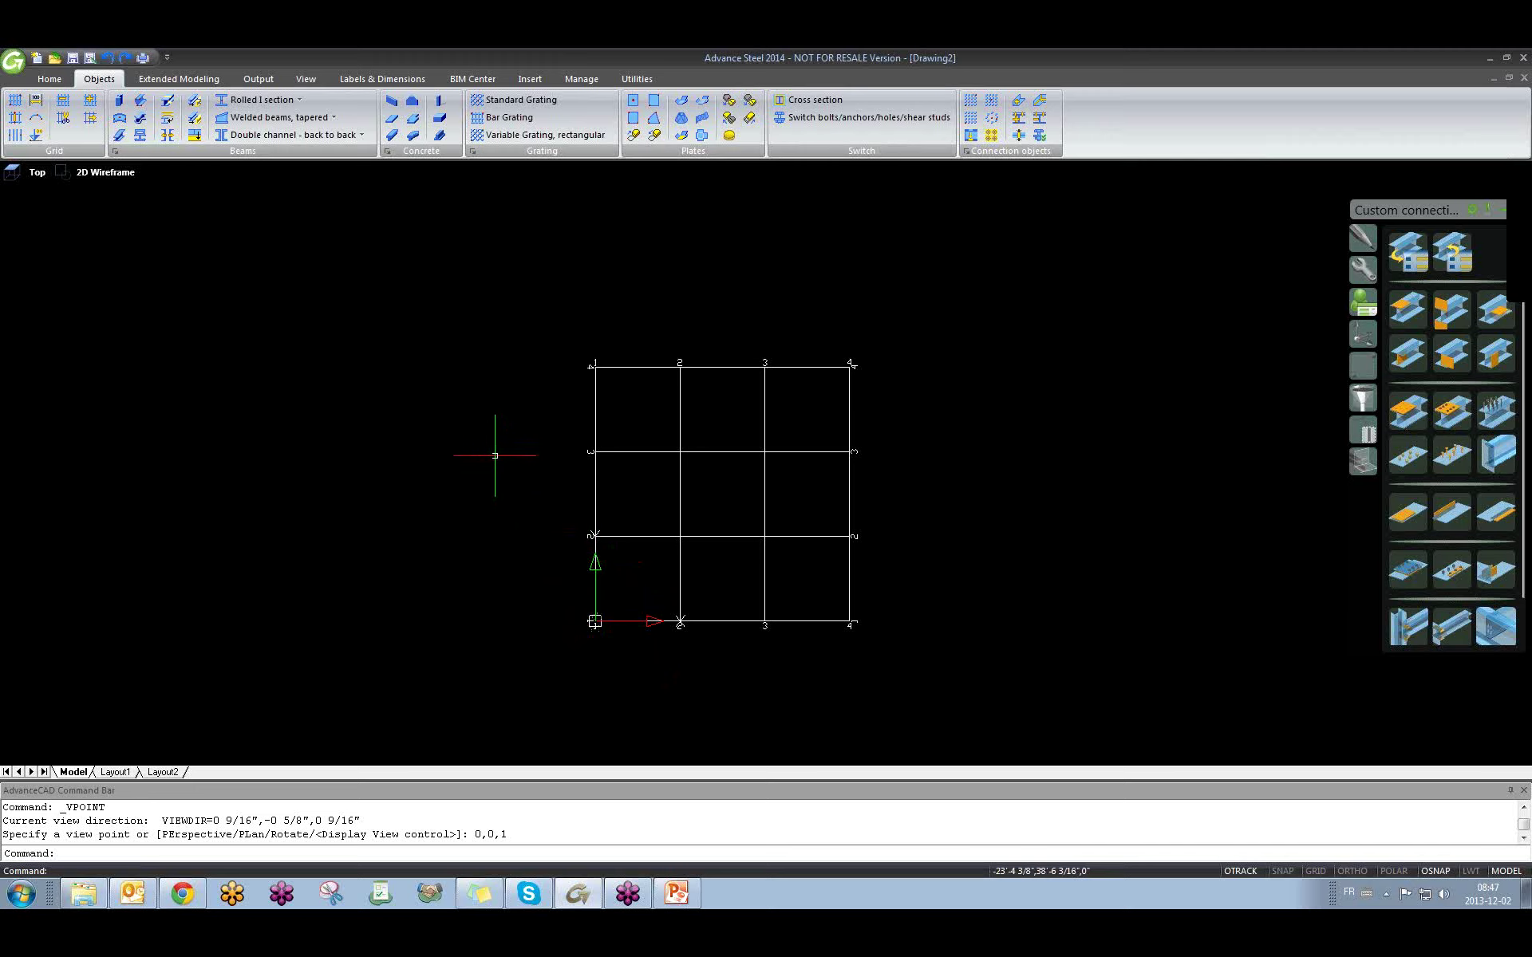
click(741, 566)
click(639, 507)
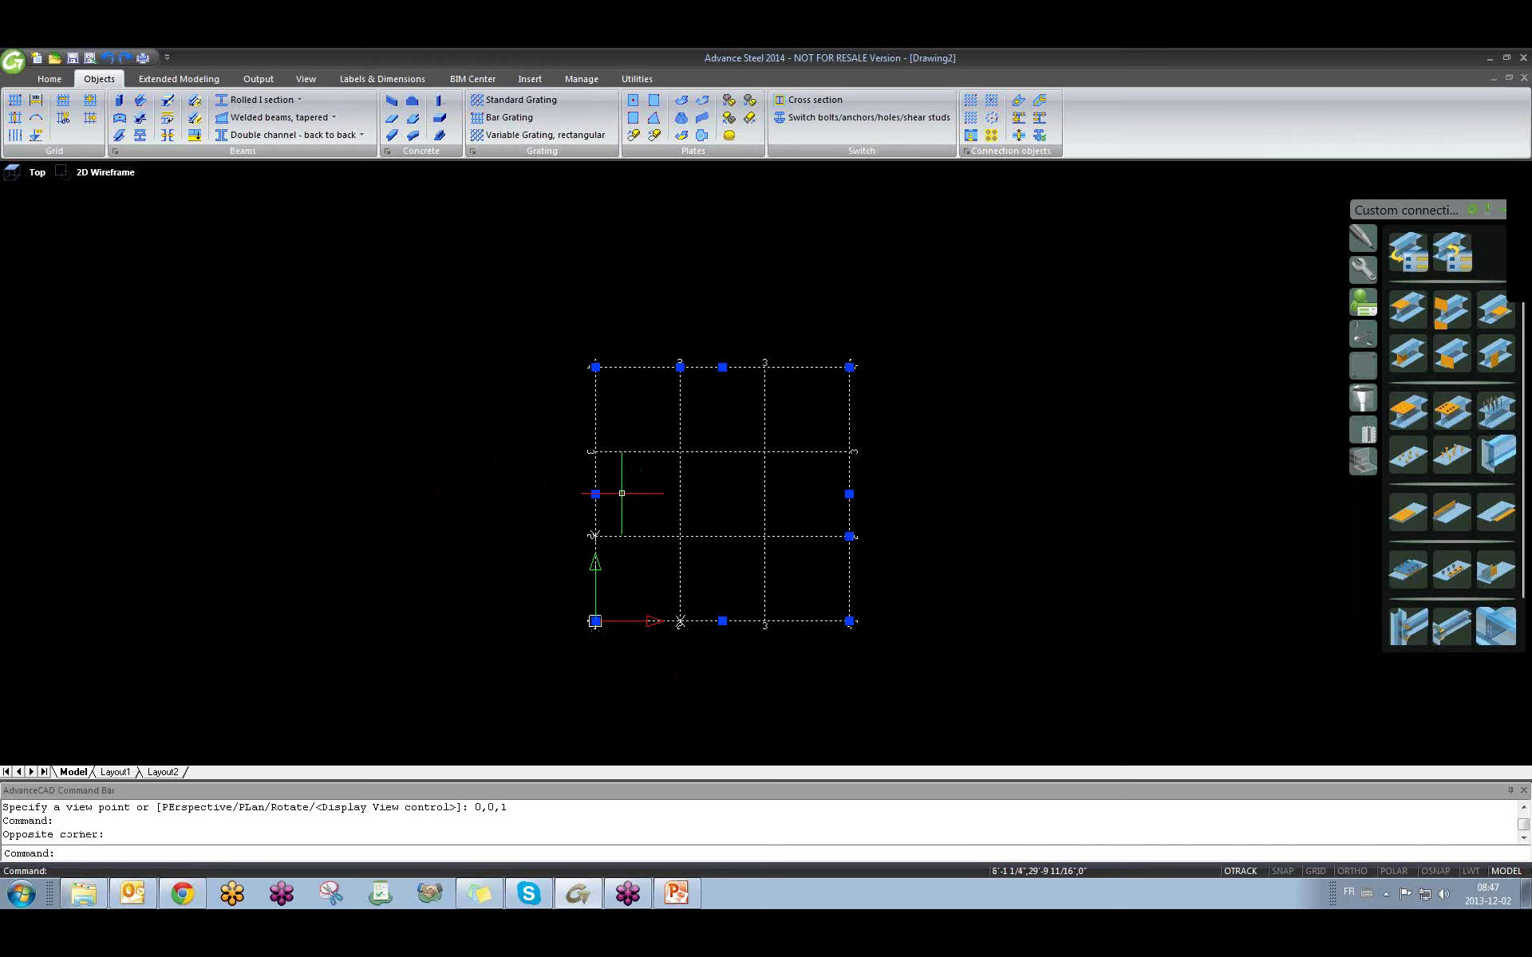
key(Delete)
Place a default-size rectangular grid away from the origin, starting at about 59'-6",33'-6".
click(15, 101)
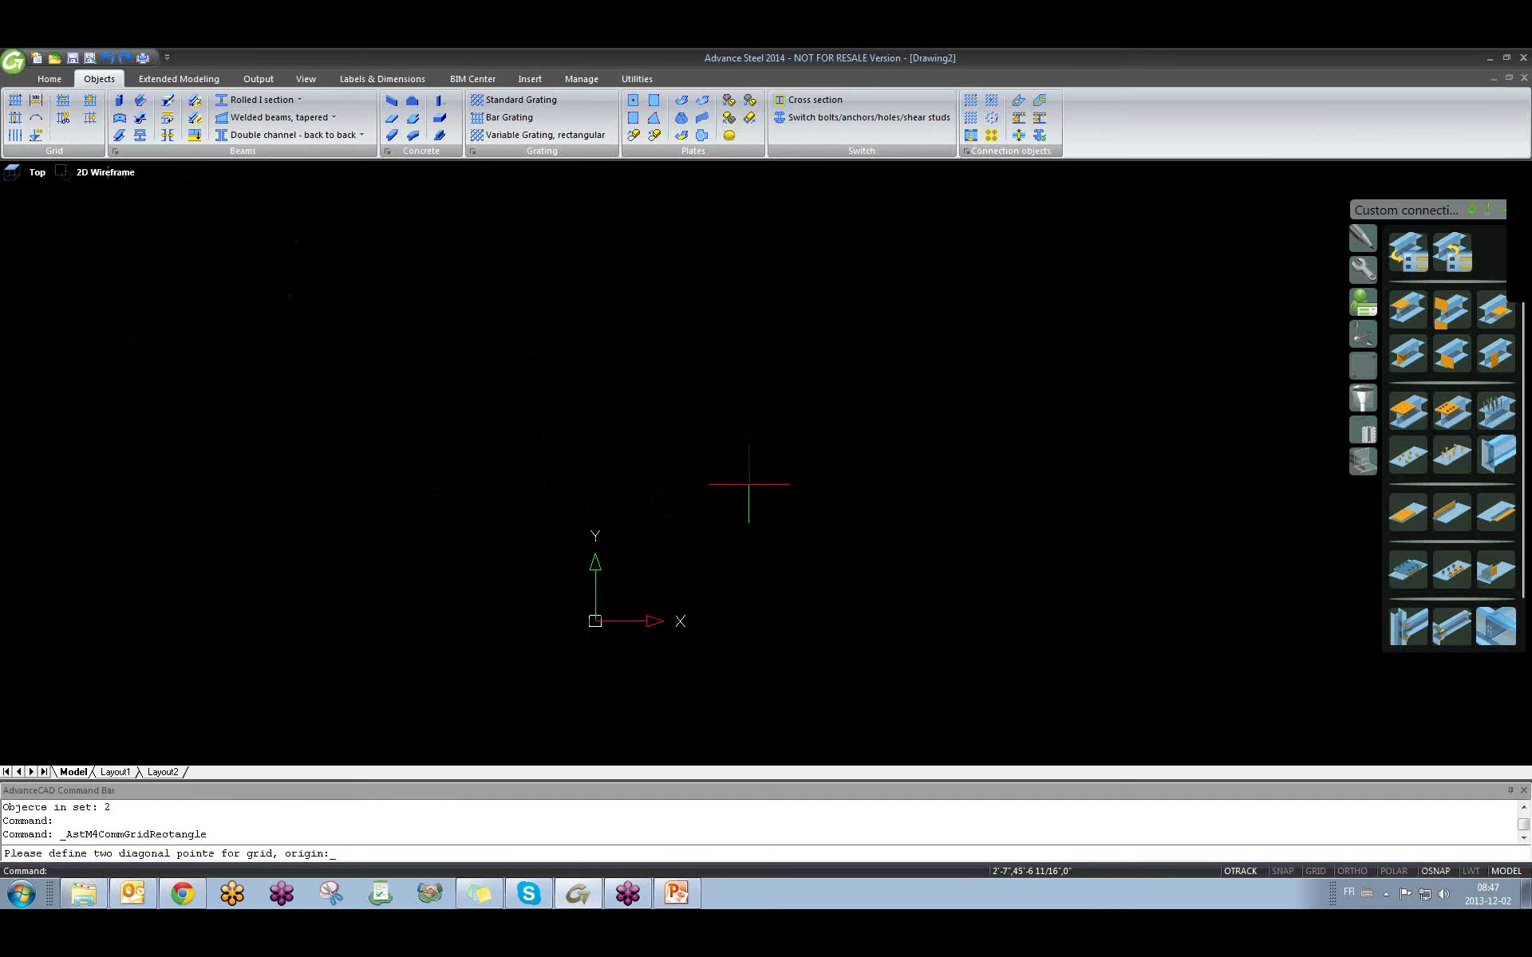
click(851, 477)
key(Return)
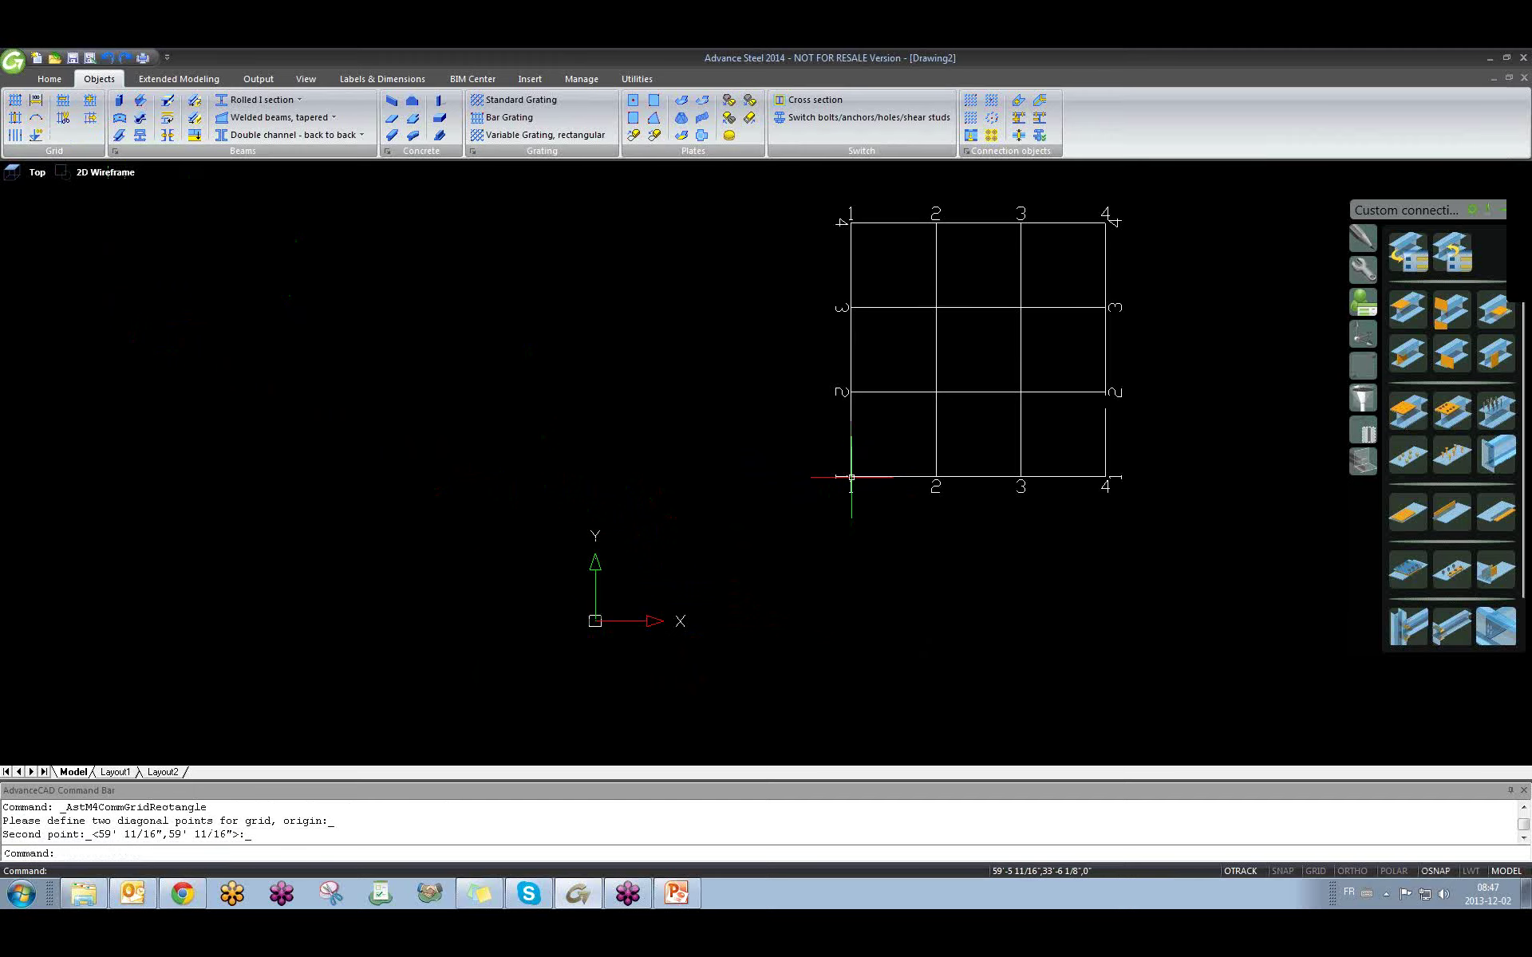
middle_drag(973, 480, 821, 564)
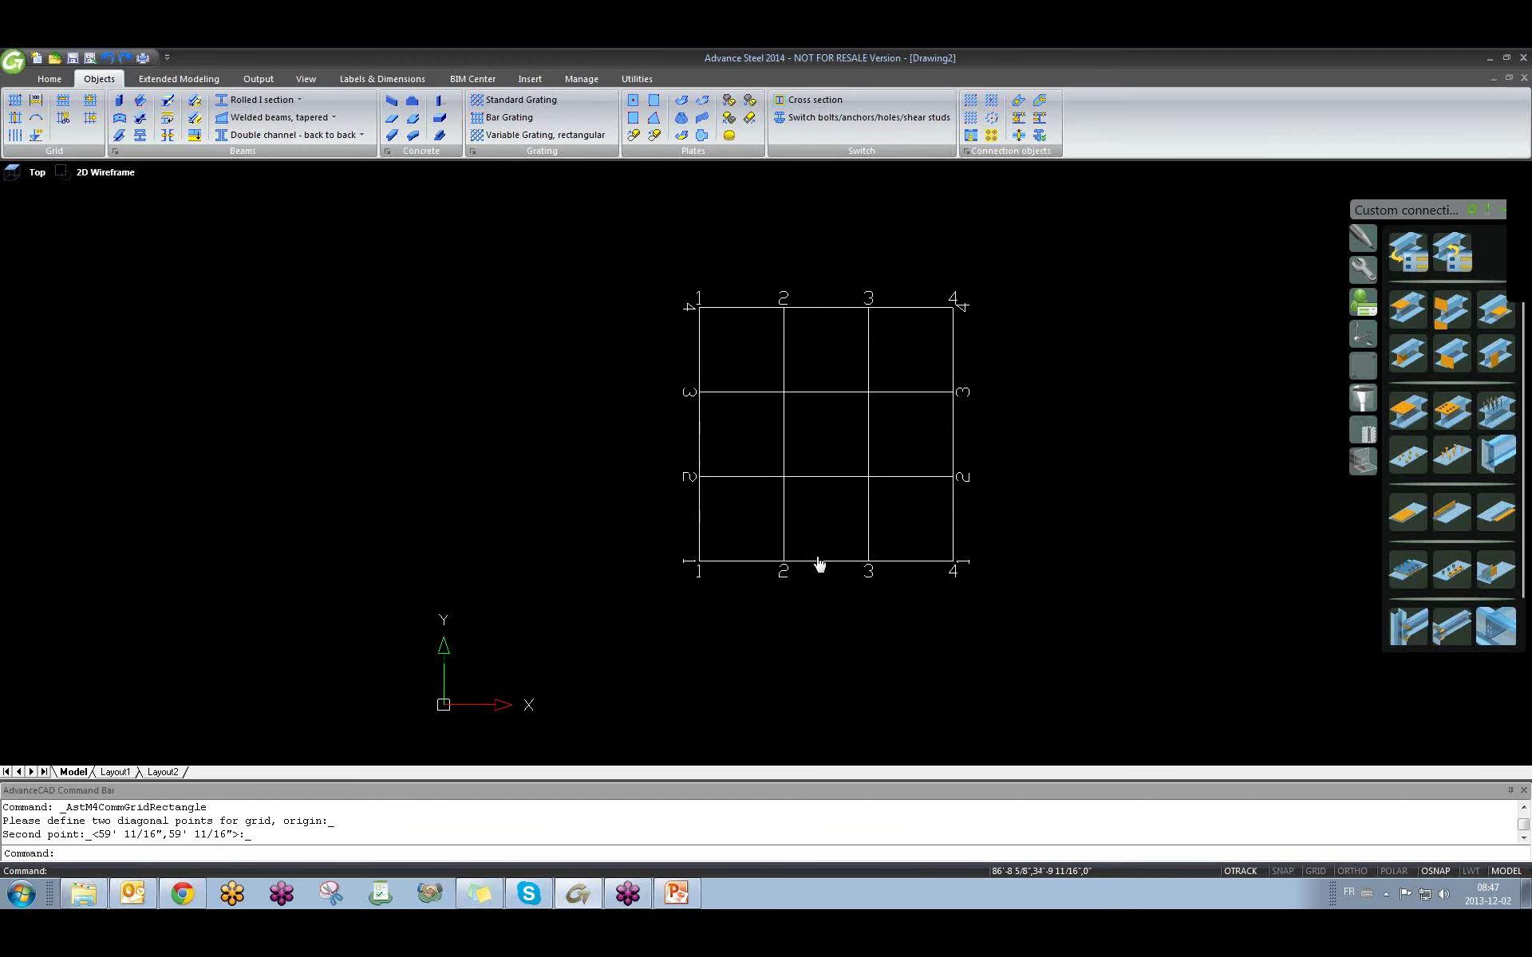
Delete the grid placed away from the origin.
click(696, 575)
click(655, 531)
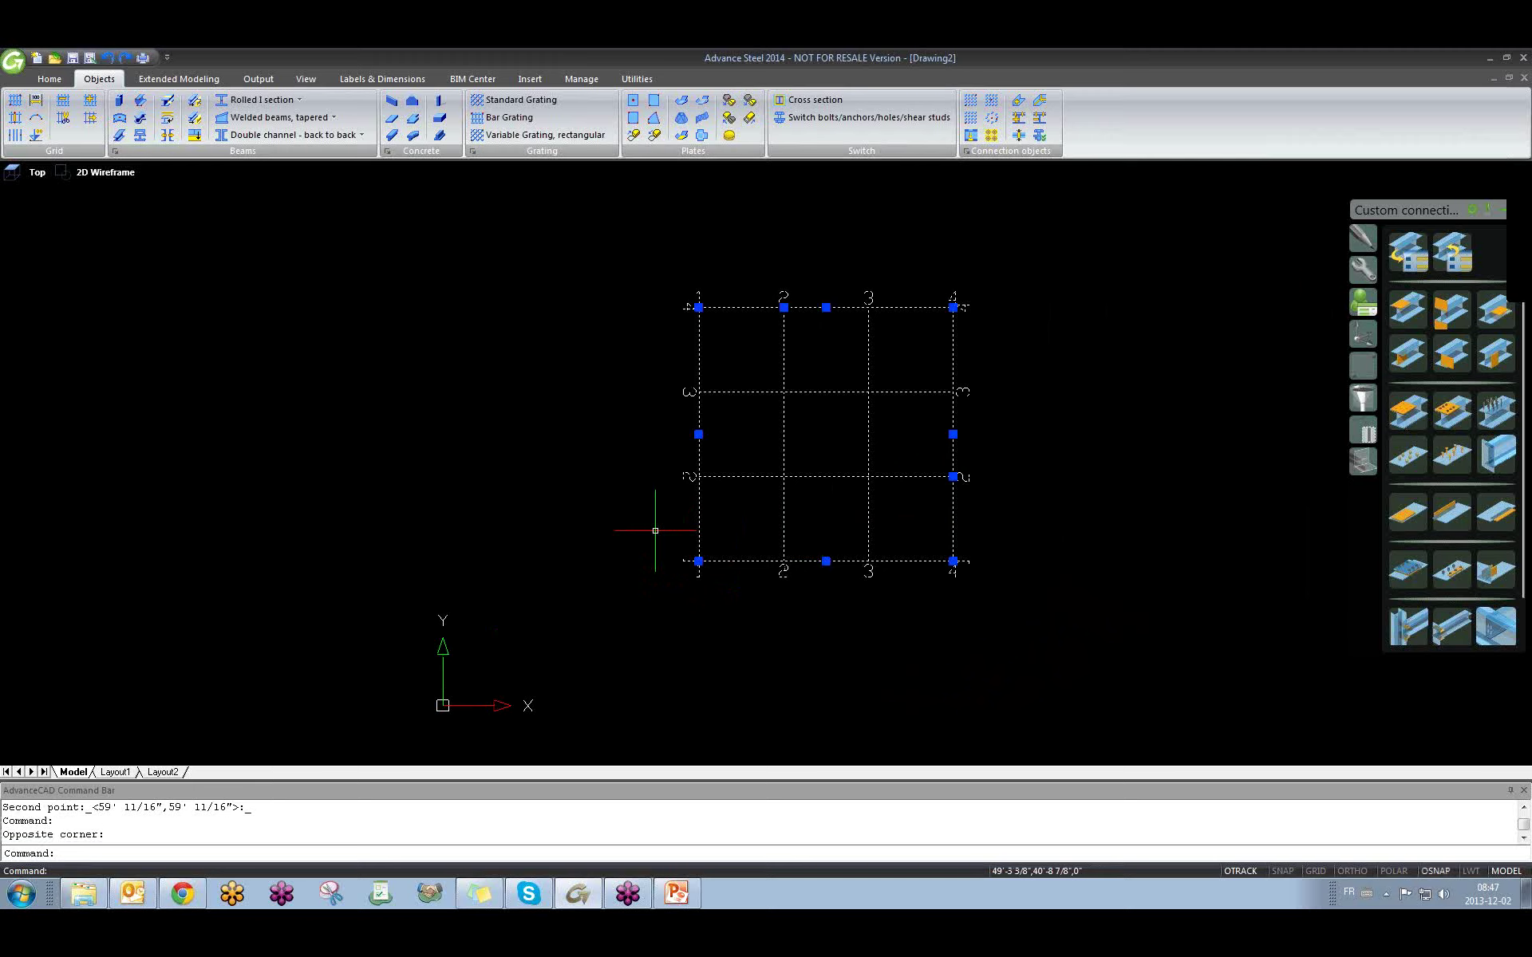
key(Delete)
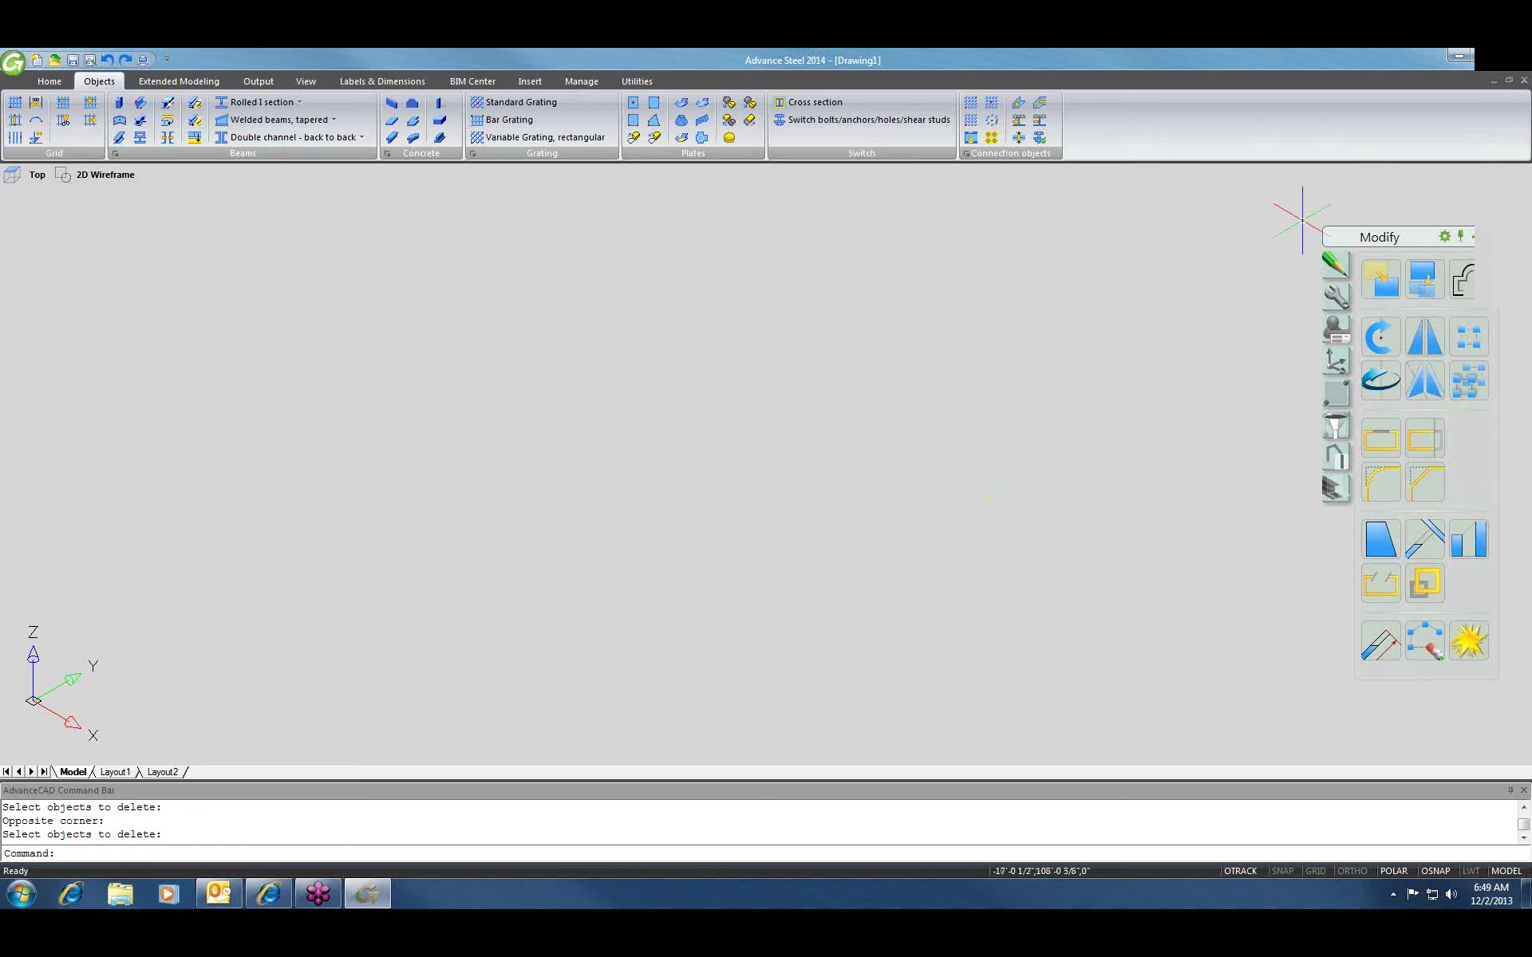
Set the graphics screen color to black in the display options.
right_click(1091, 283)
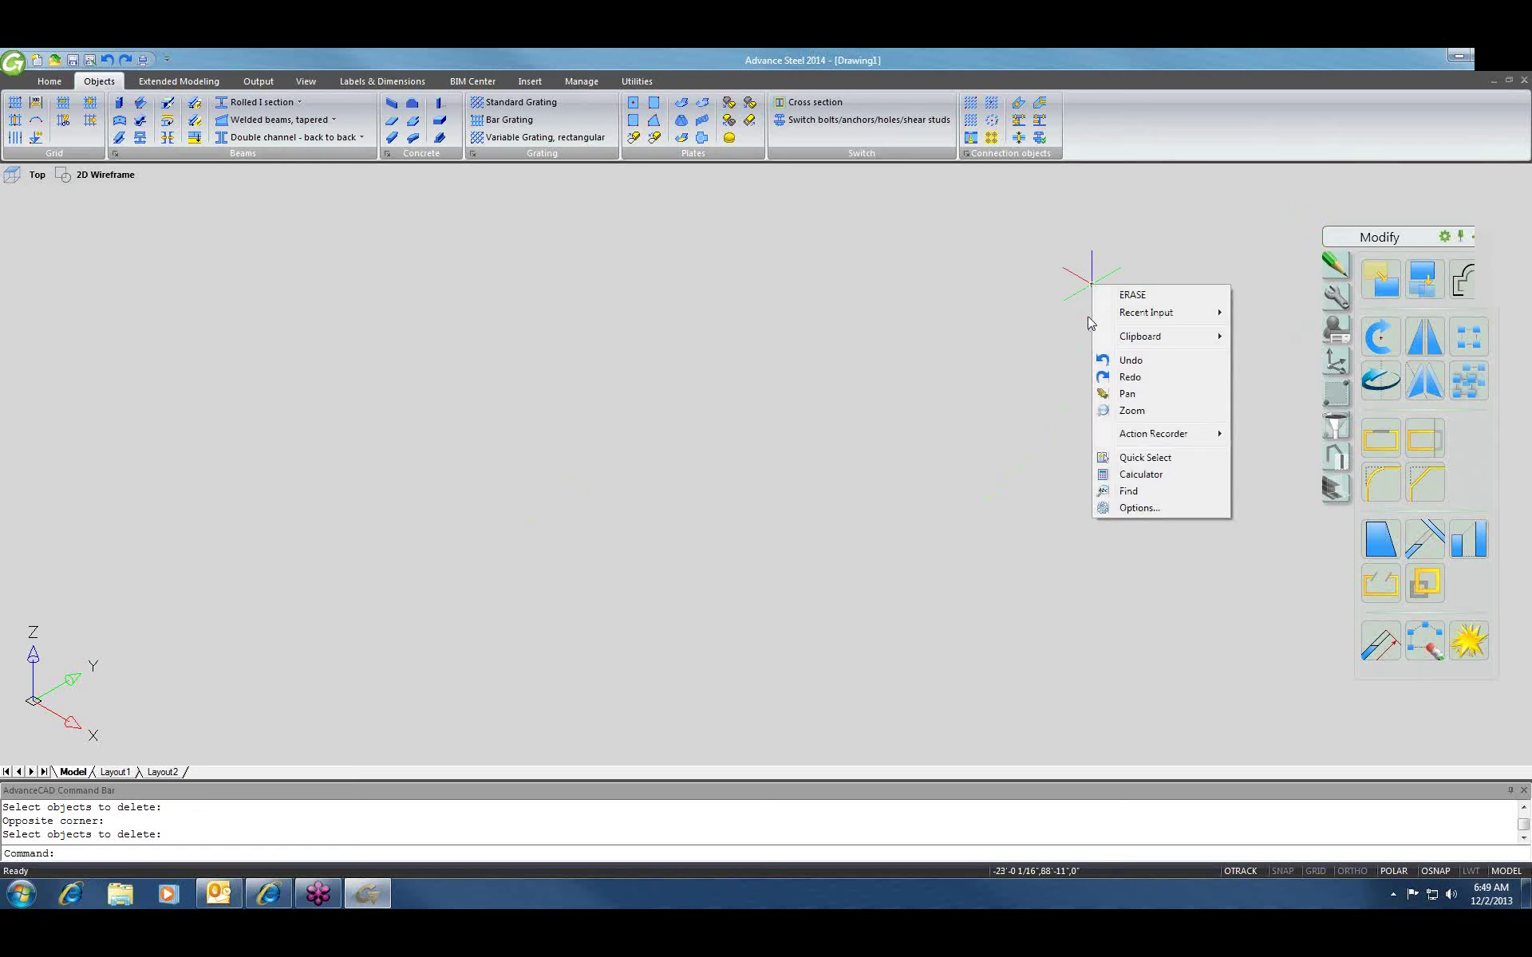
click(1136, 512)
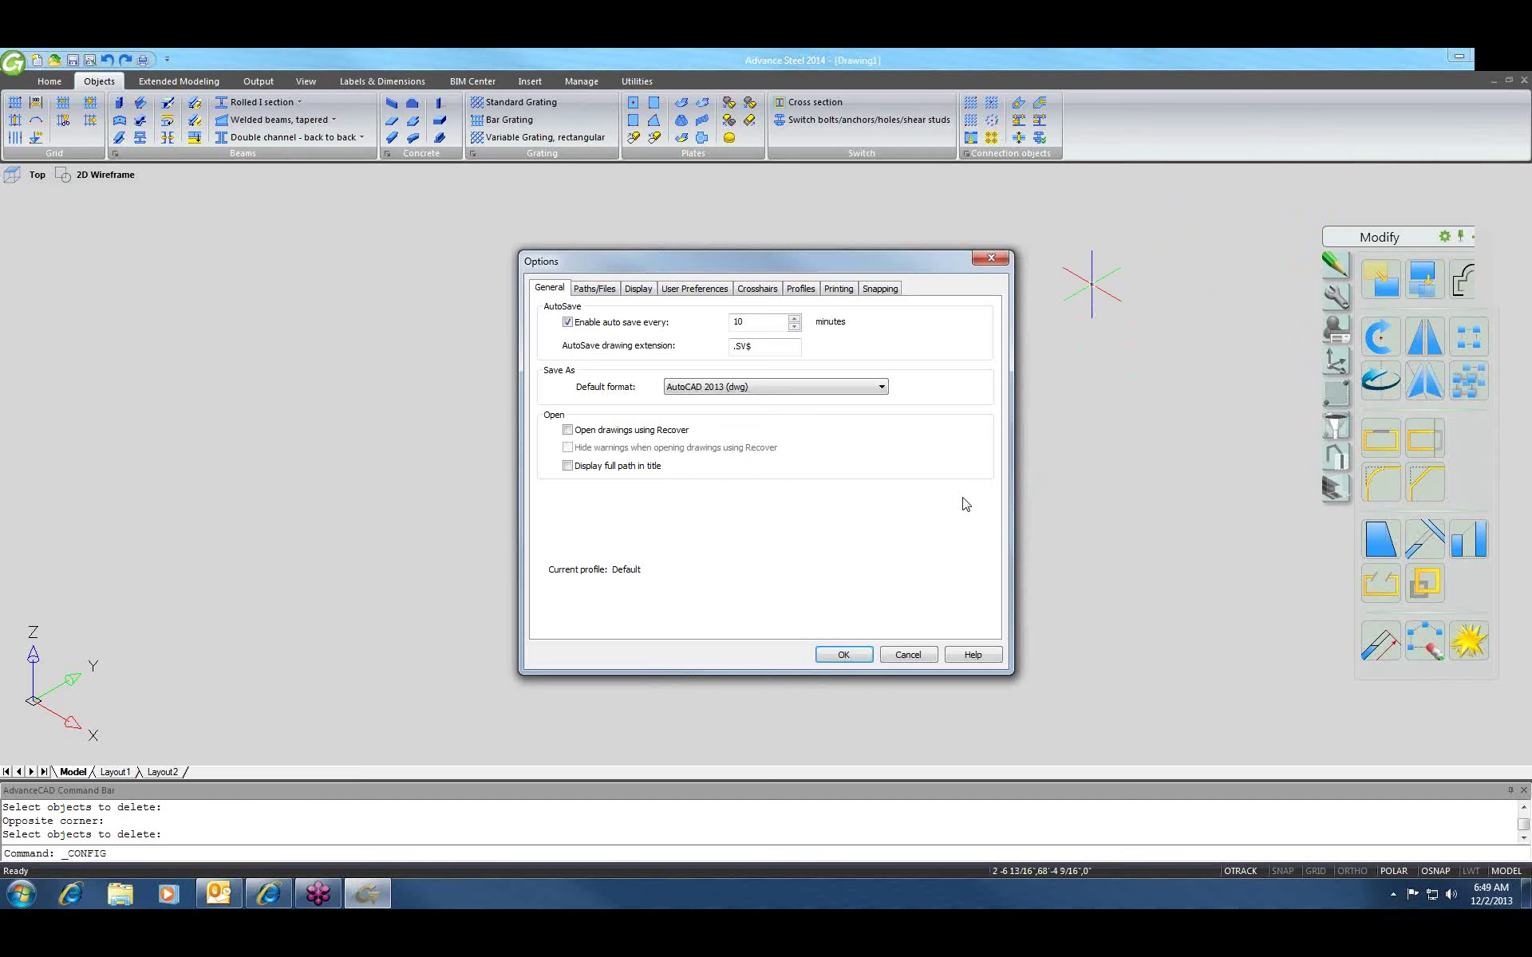
click(689, 291)
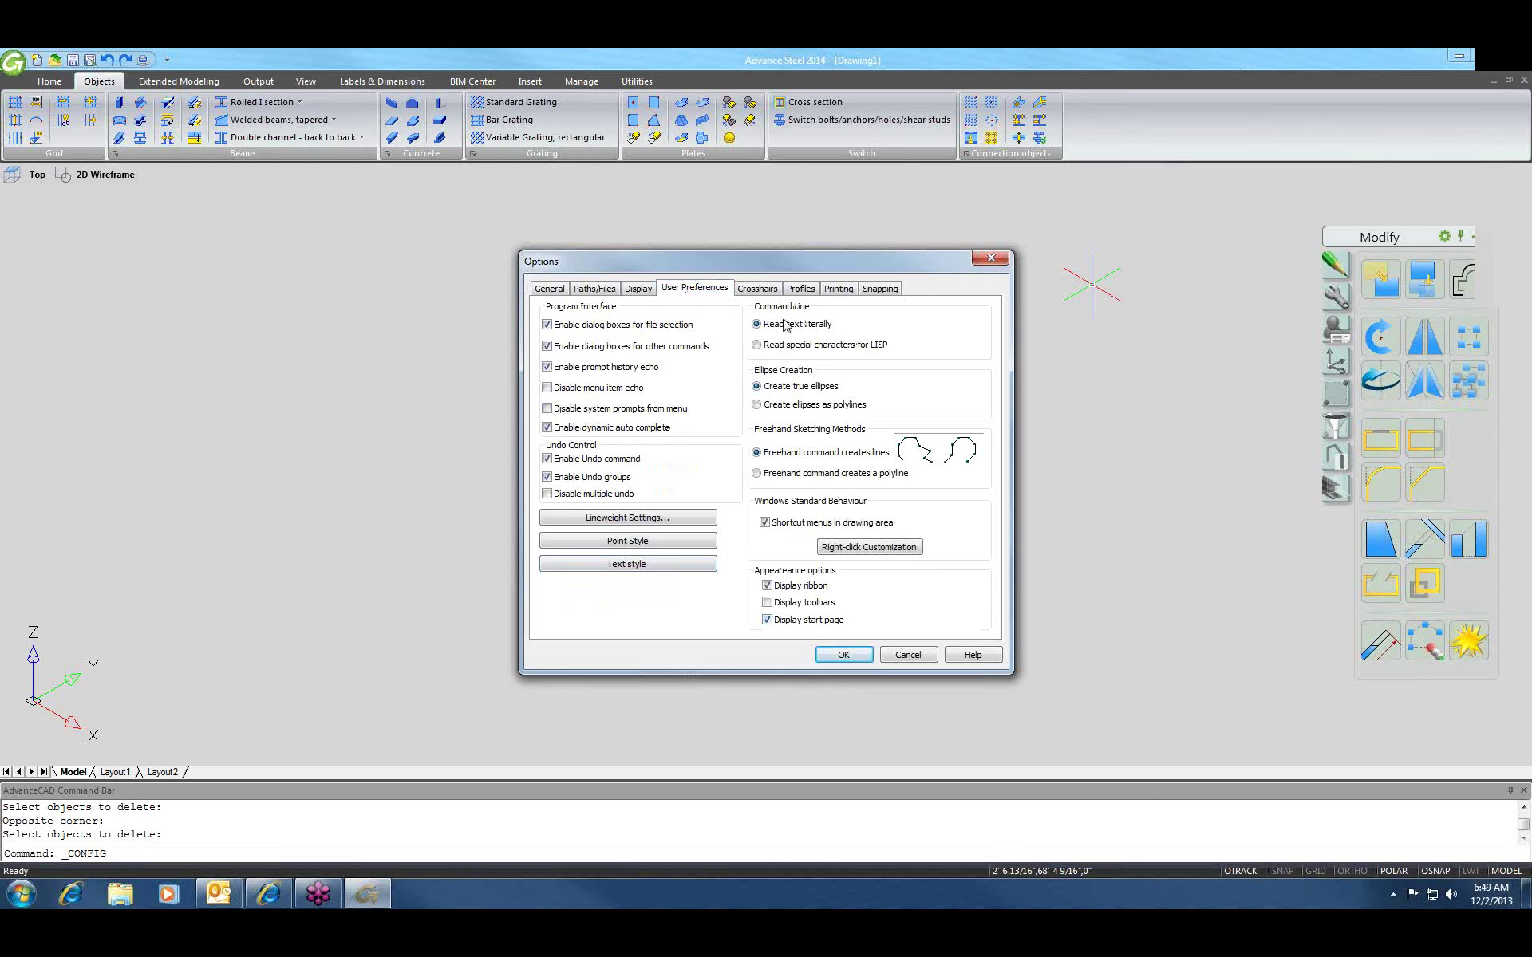
click(635, 292)
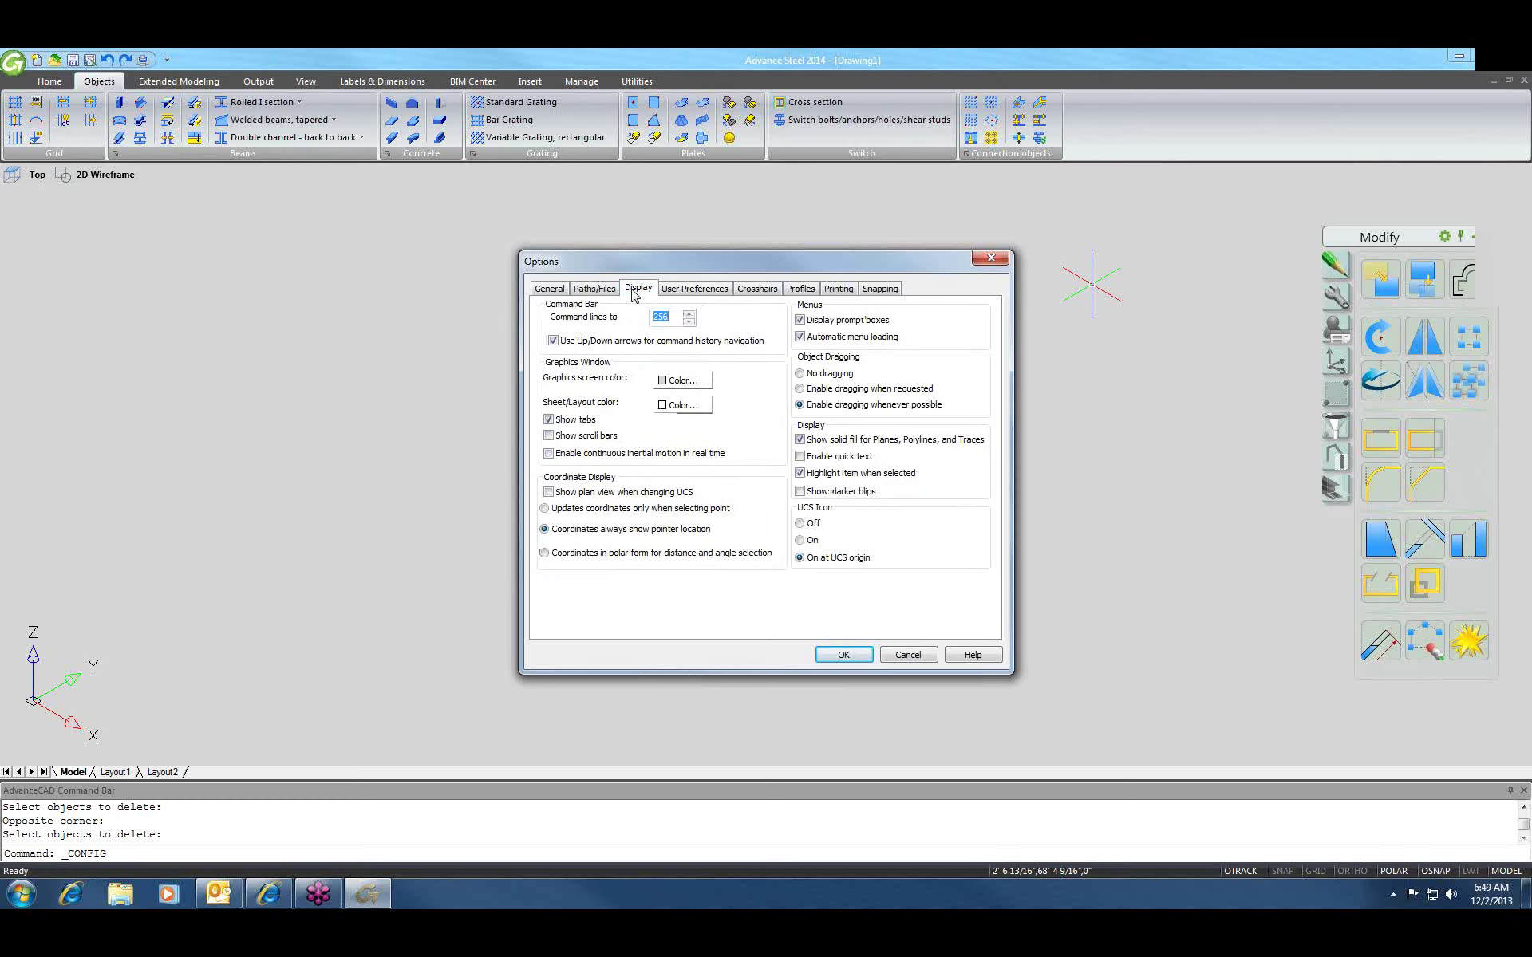
click(663, 382)
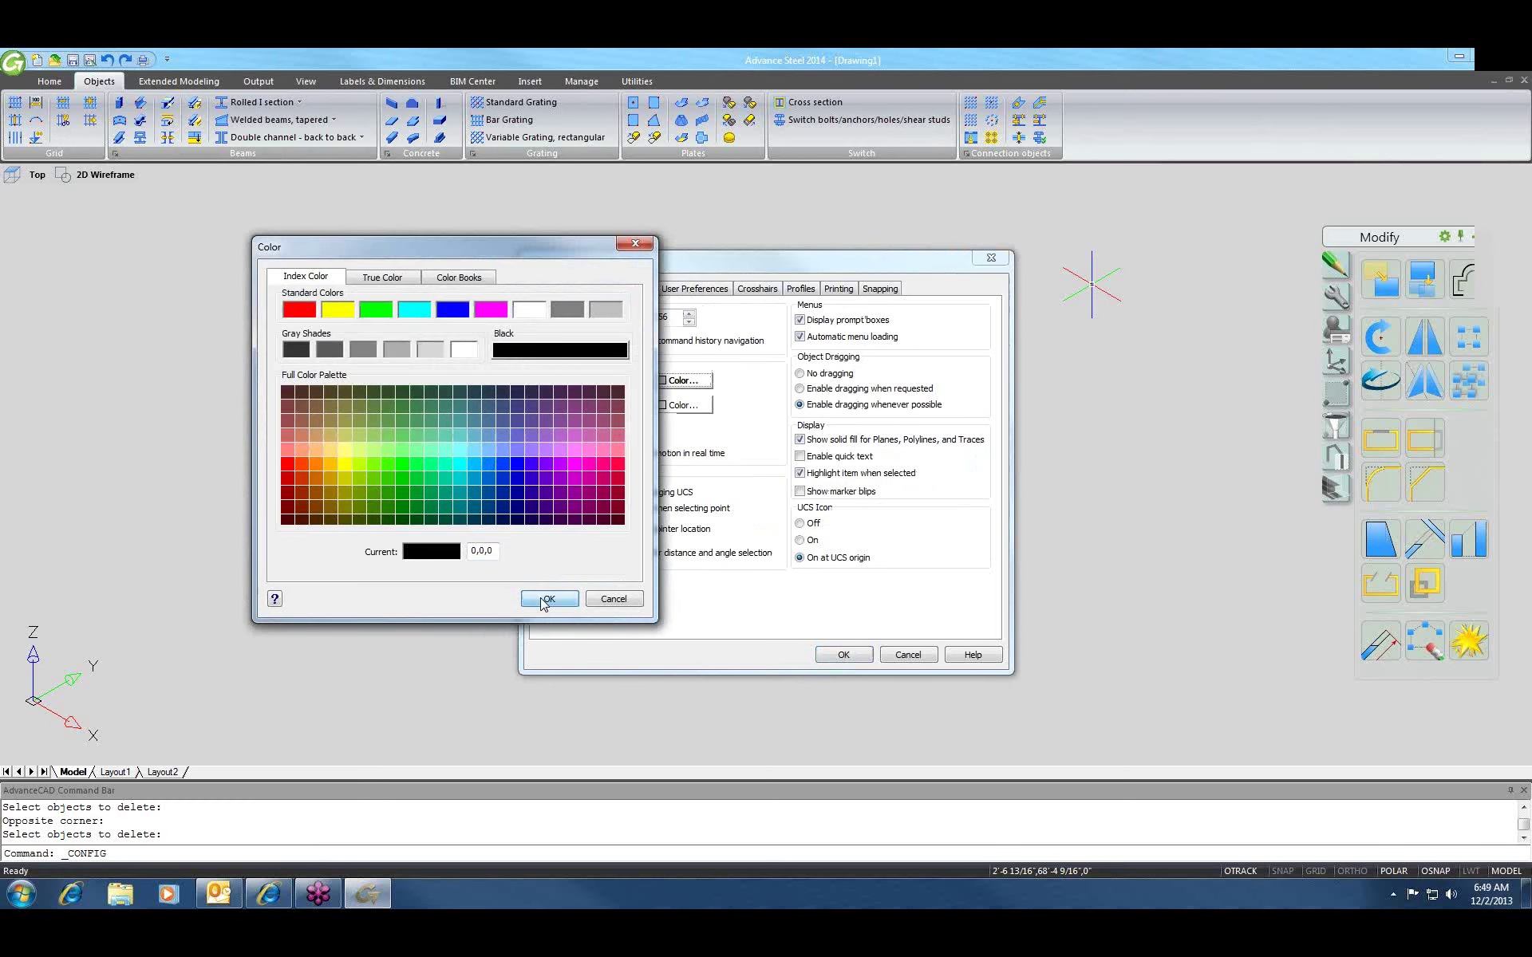
click(546, 599)
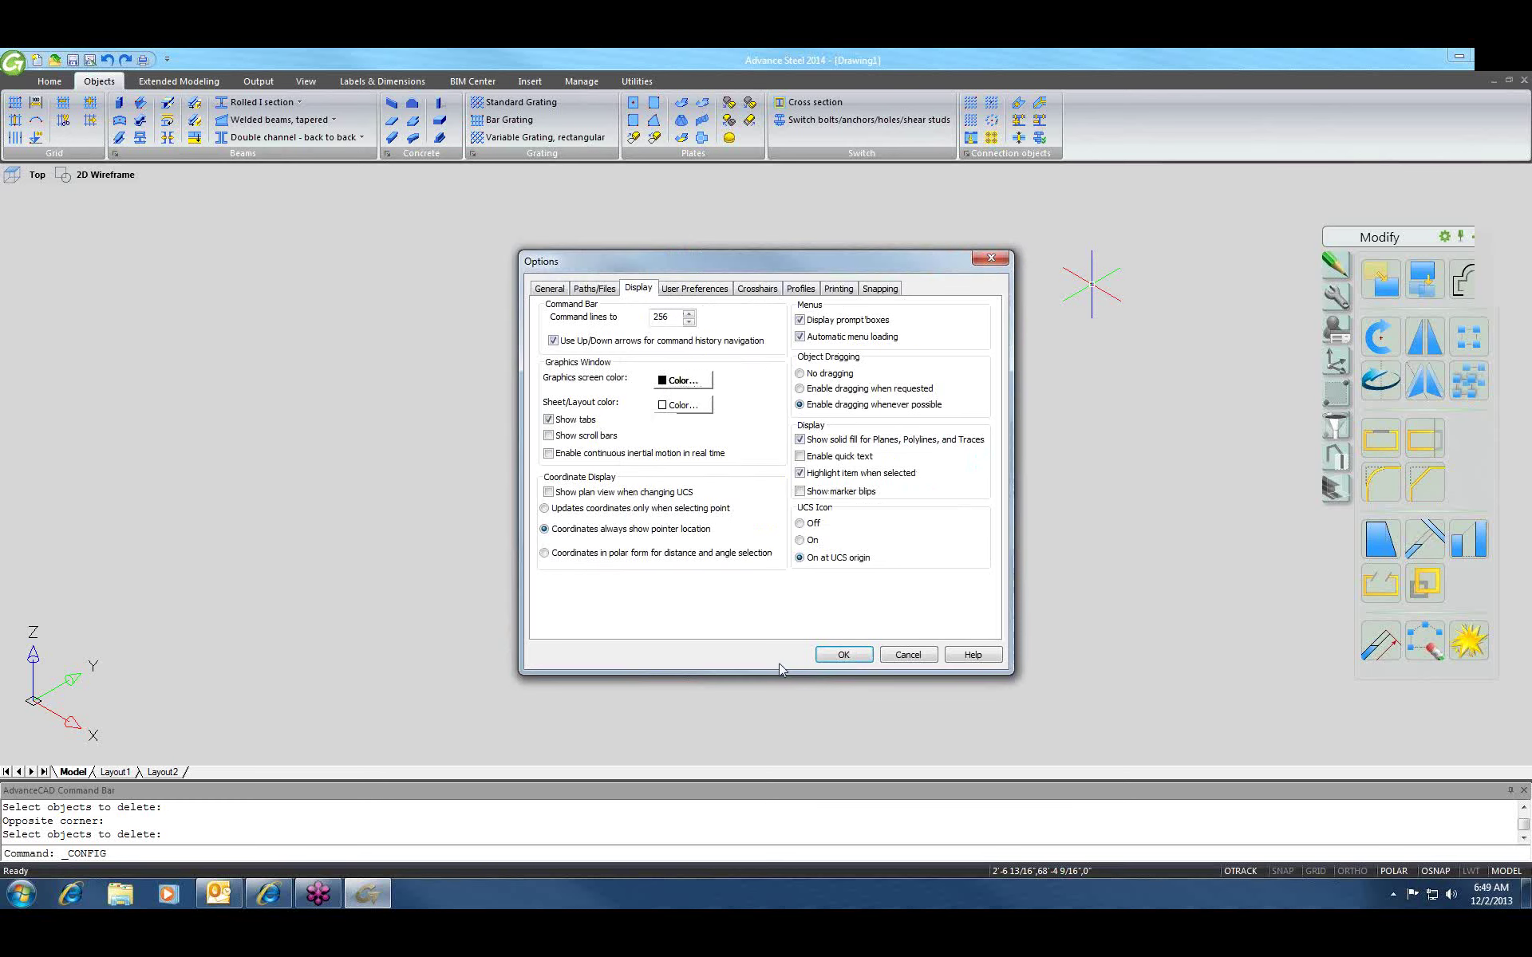
click(843, 655)
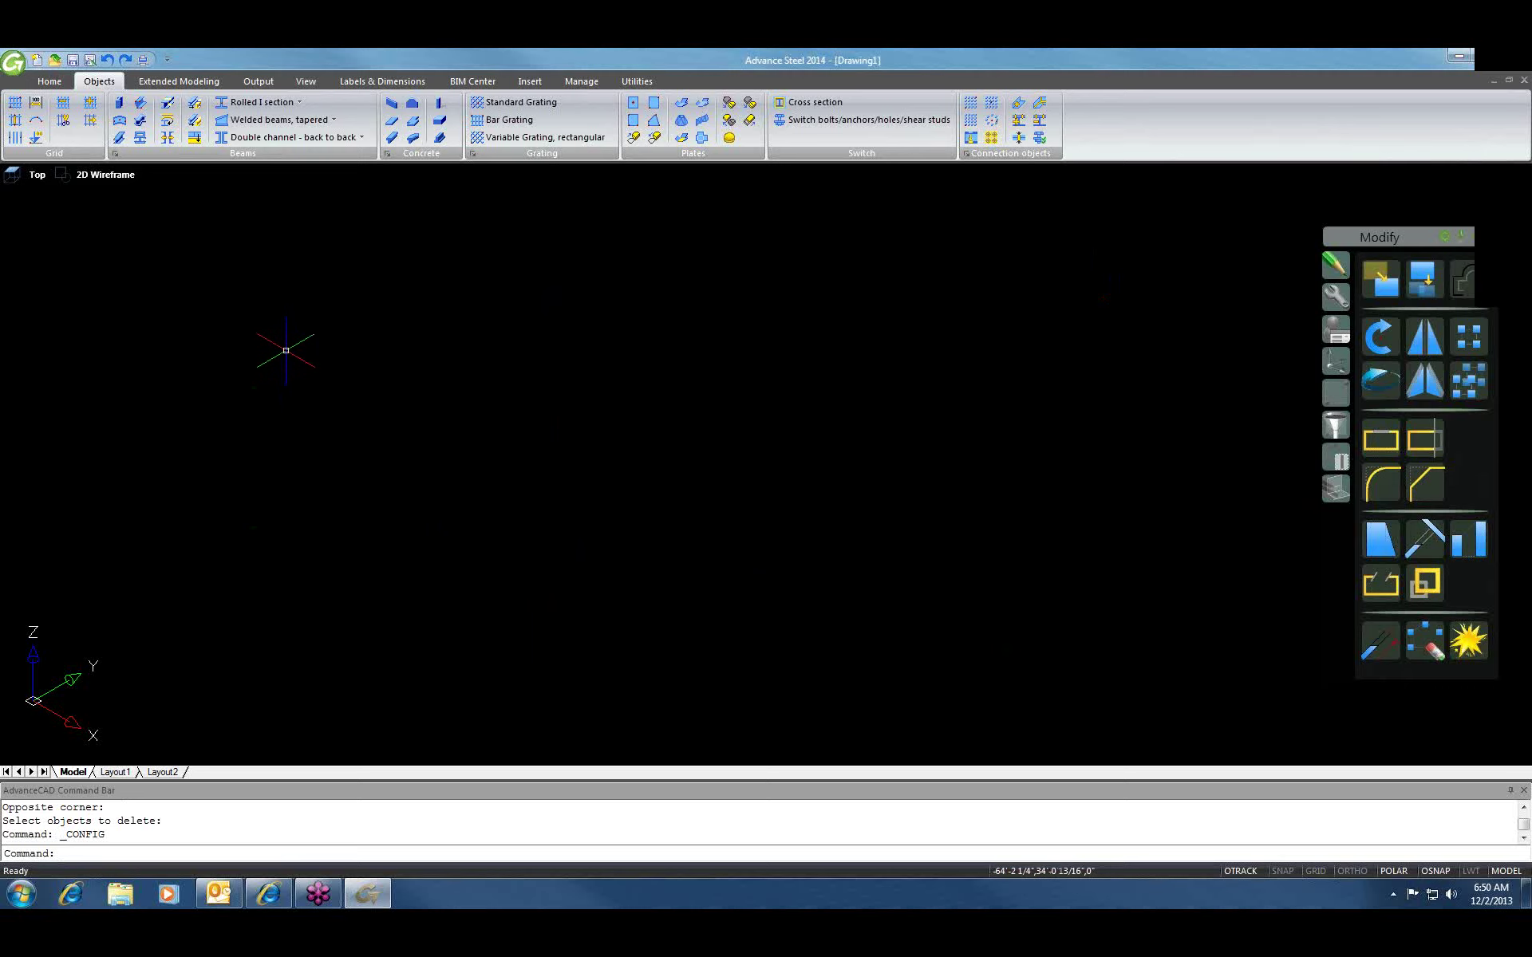
Create a rectangular grid at the coordinate origin with the default second point.
click(14, 120)
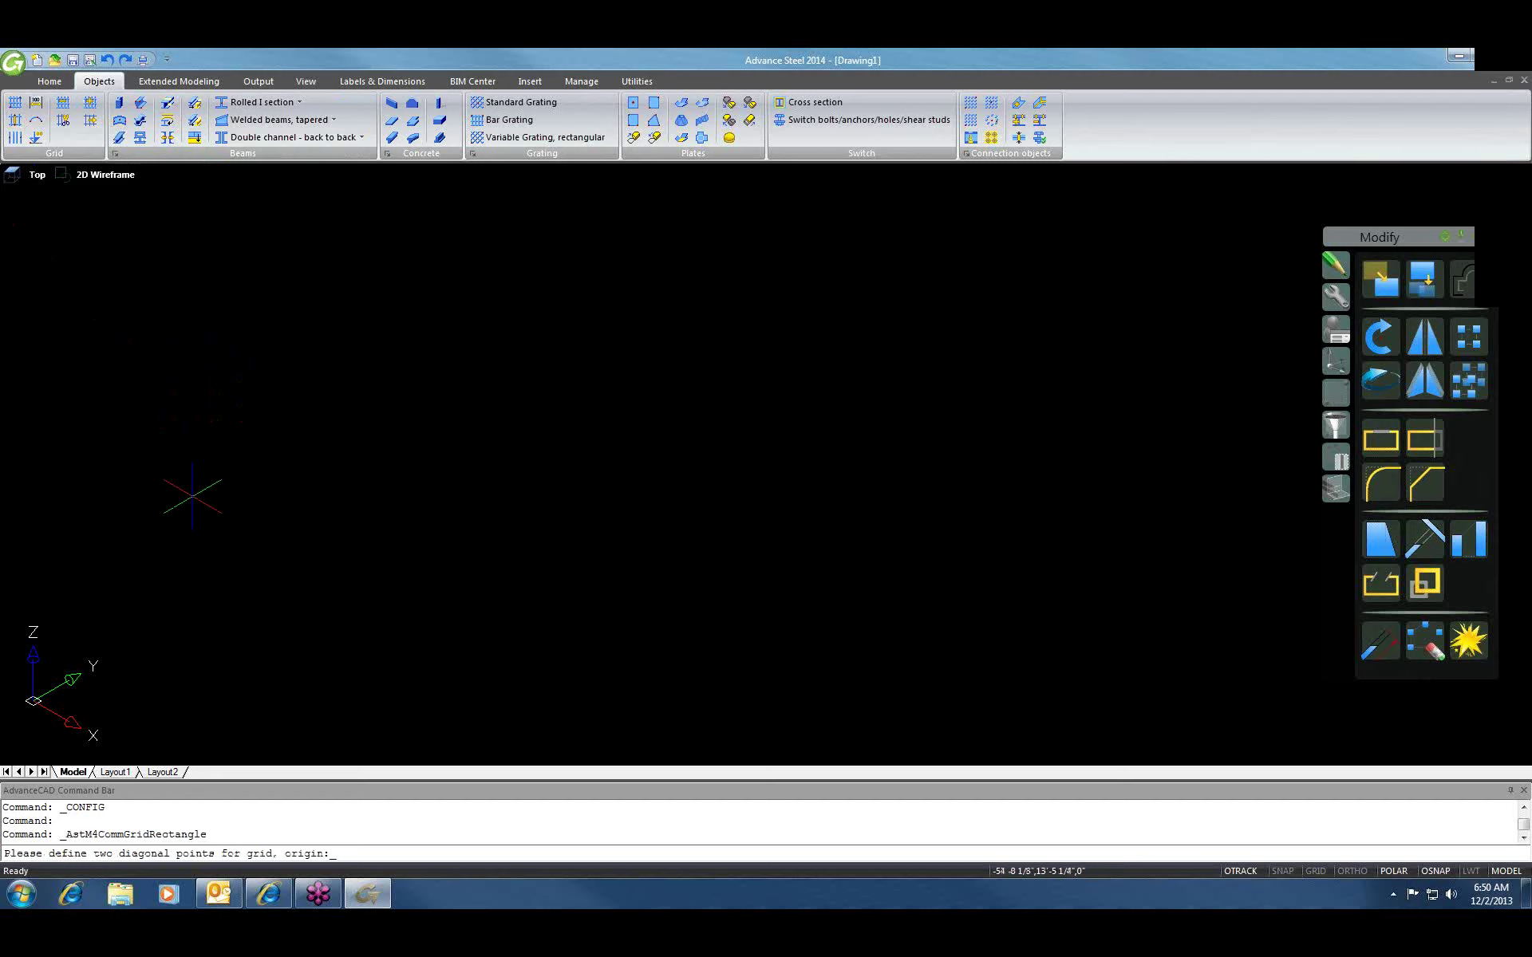
click(192, 496)
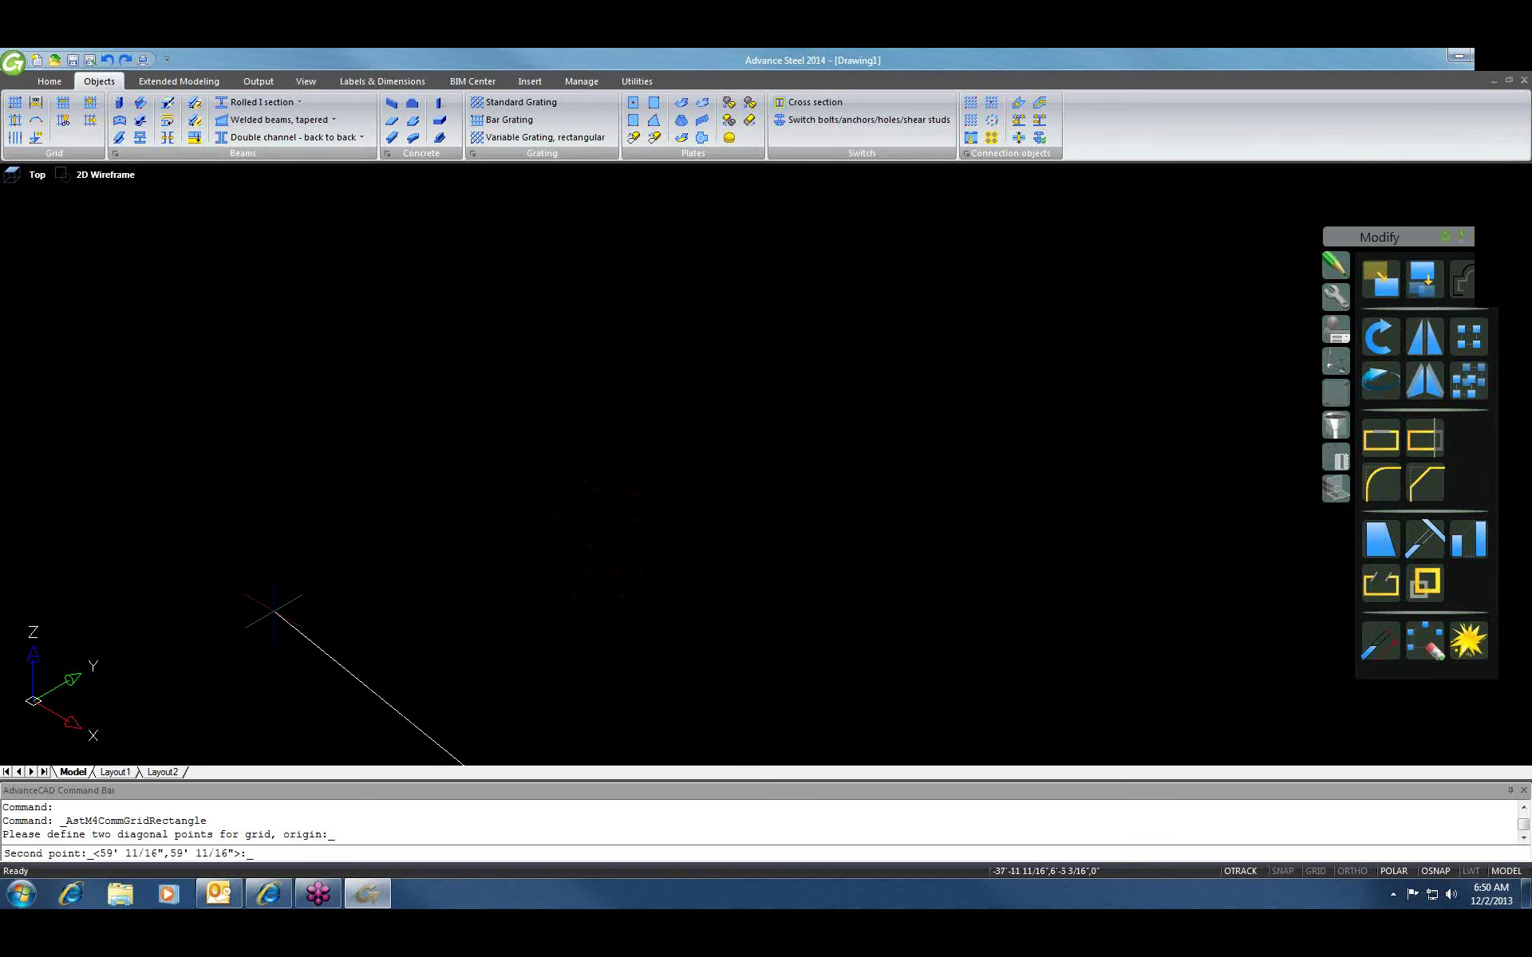
click(292, 599)
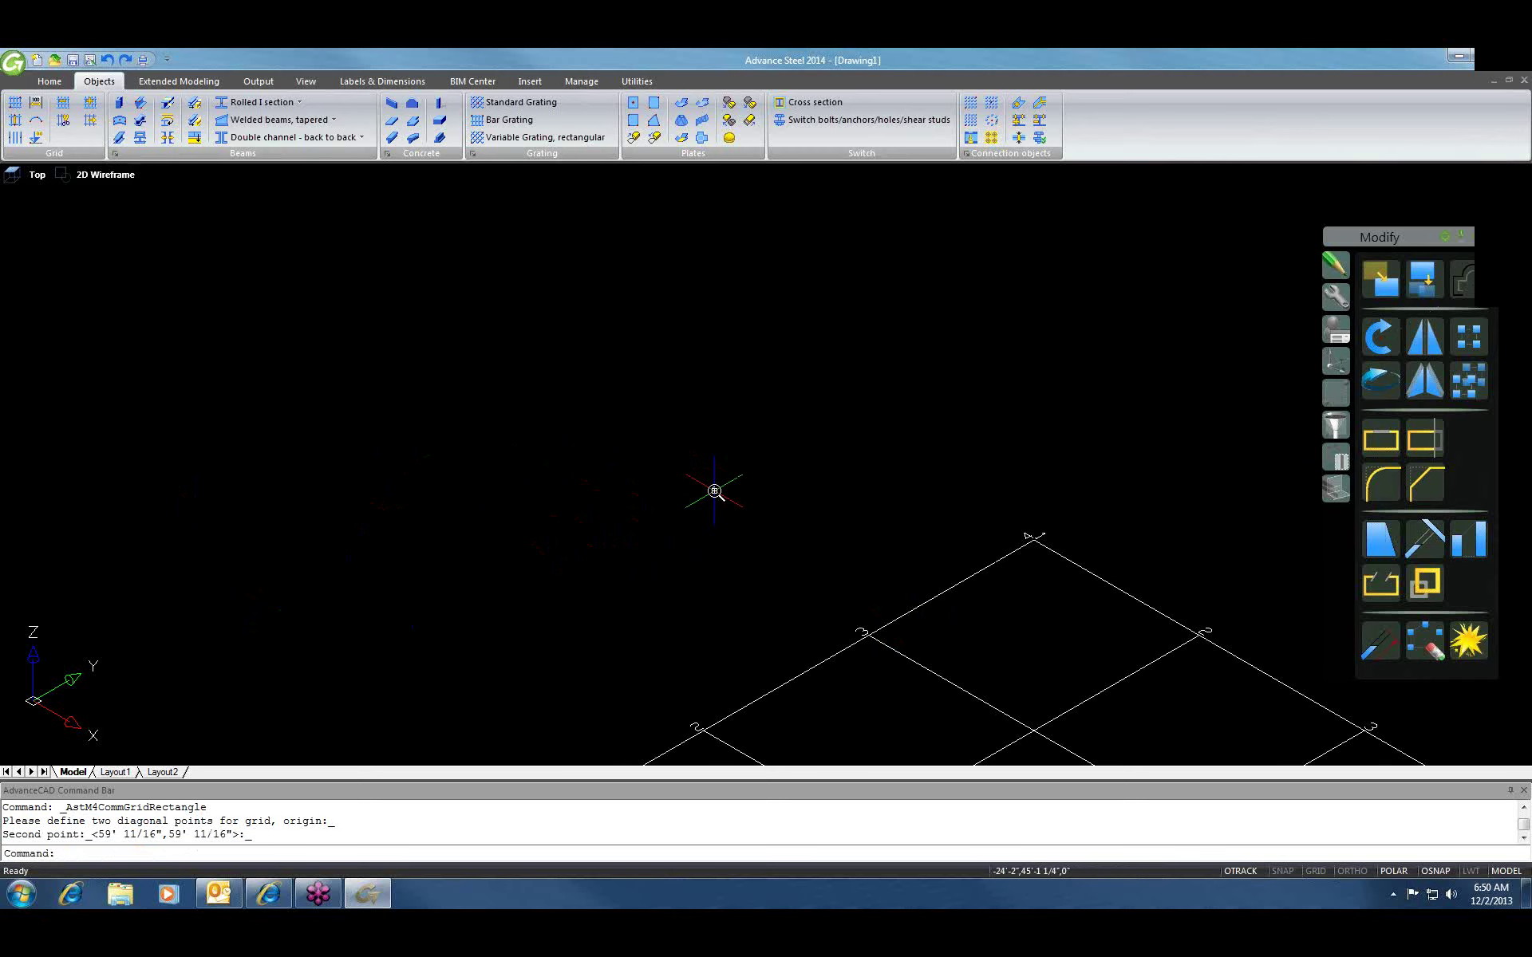
scroll(714, 490, down, 5)
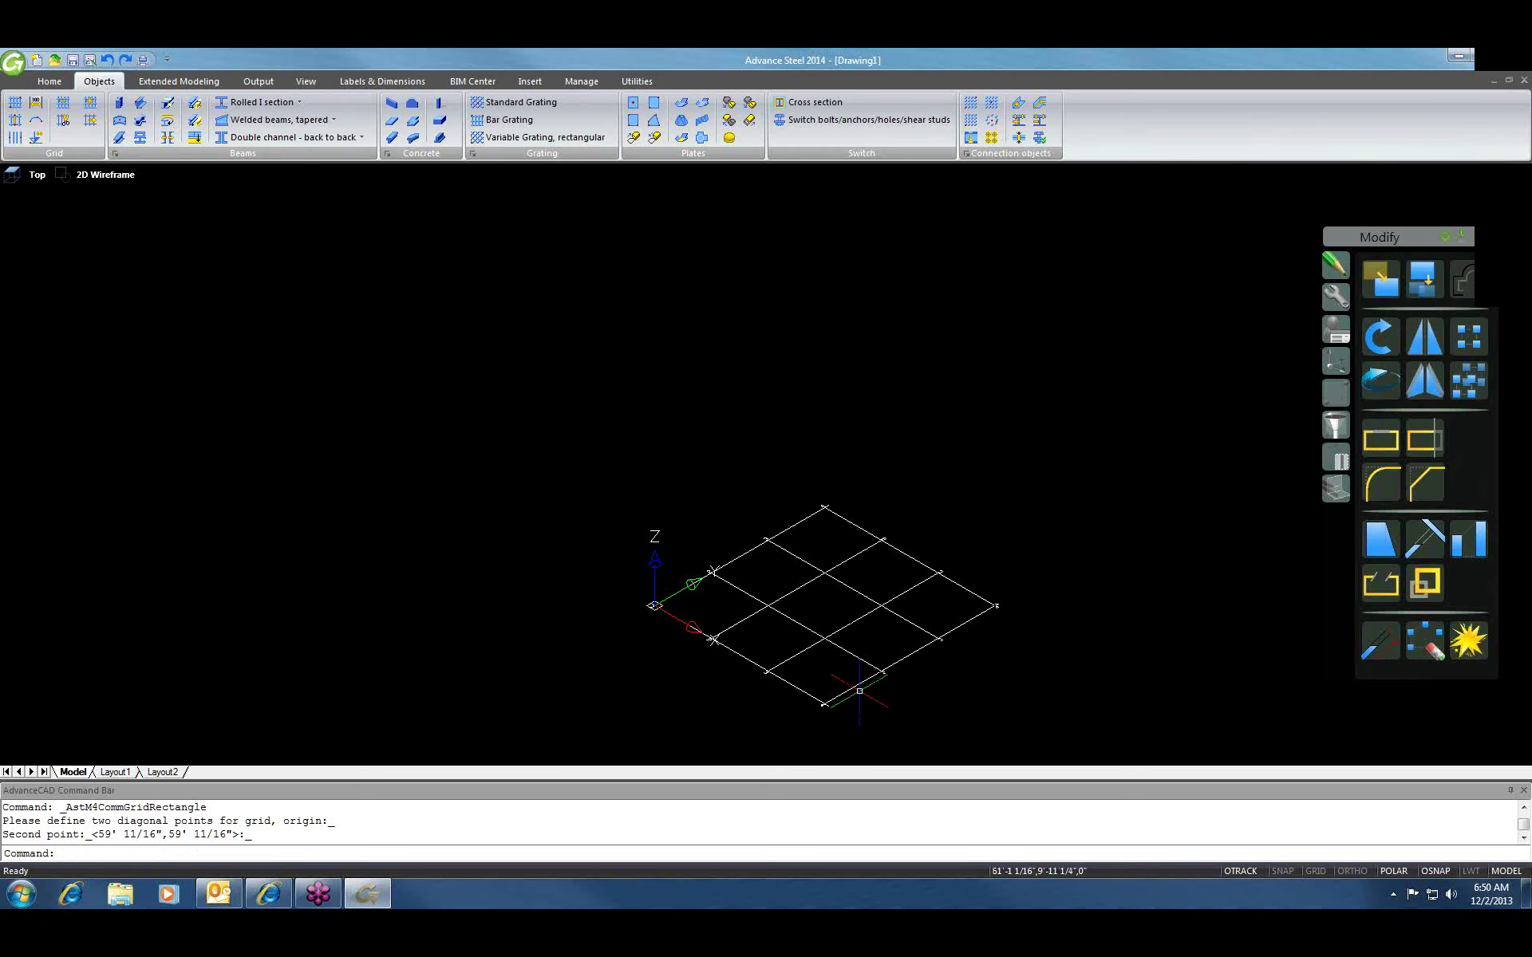
middle_drag(857, 691, 603, 544)
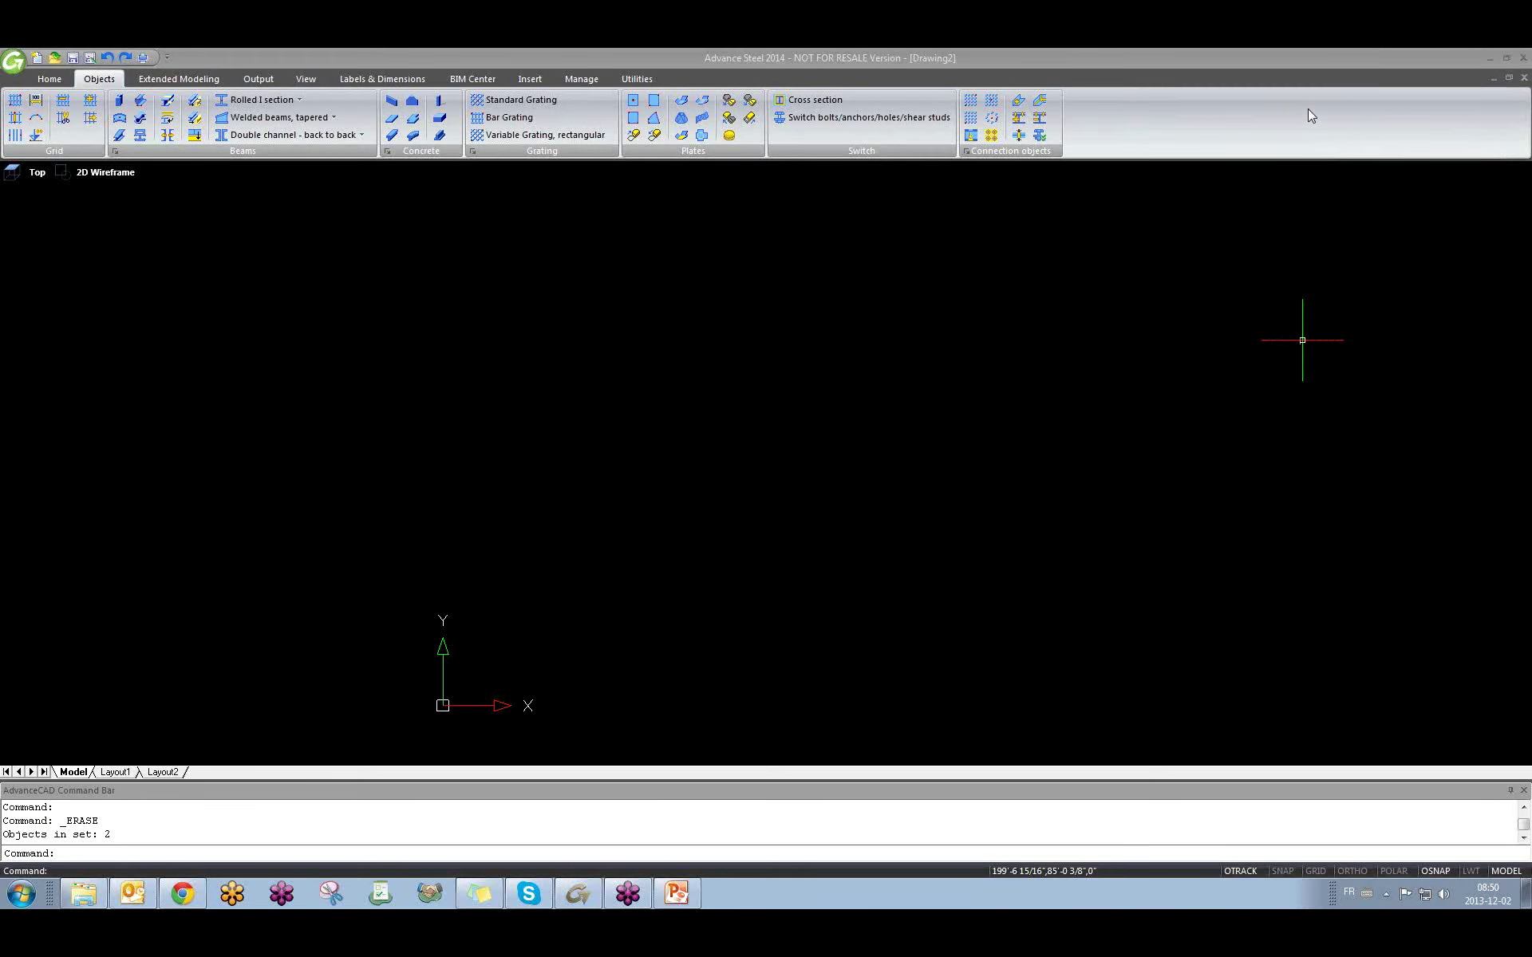
Create a rectangular grid in Drawing2 from origin 0,0,0 with the default second point, viewed in 3D.
click(877, 332)
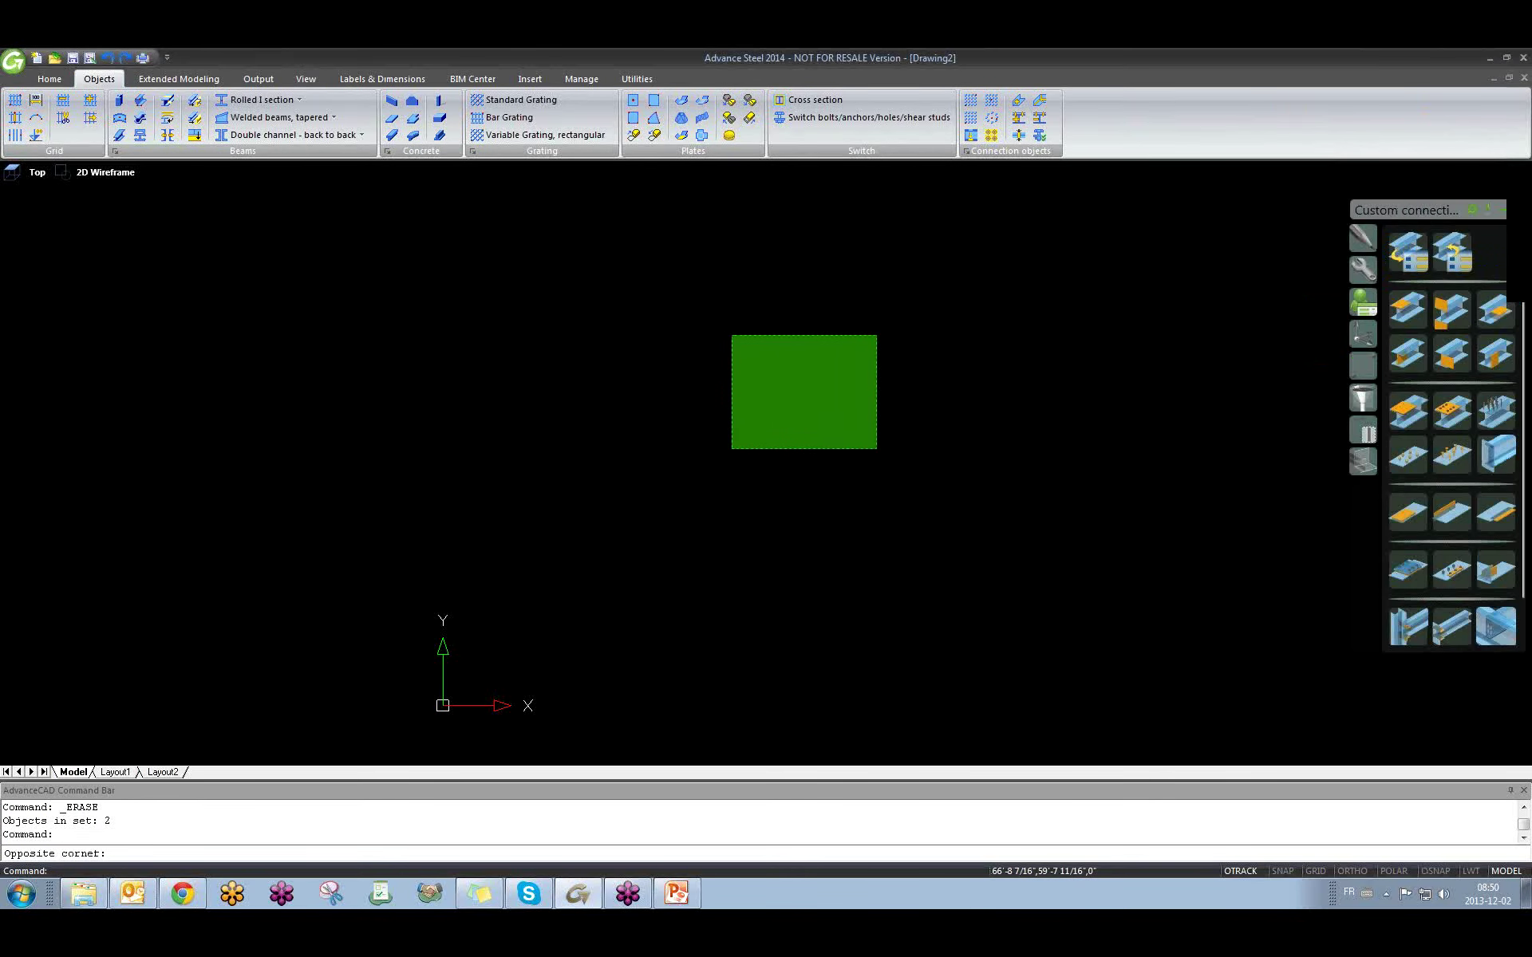
click(731, 448)
middle_drag(386, 501, 412, 487)
shift+middle_drag(564, 557, 558, 486)
click(18, 119)
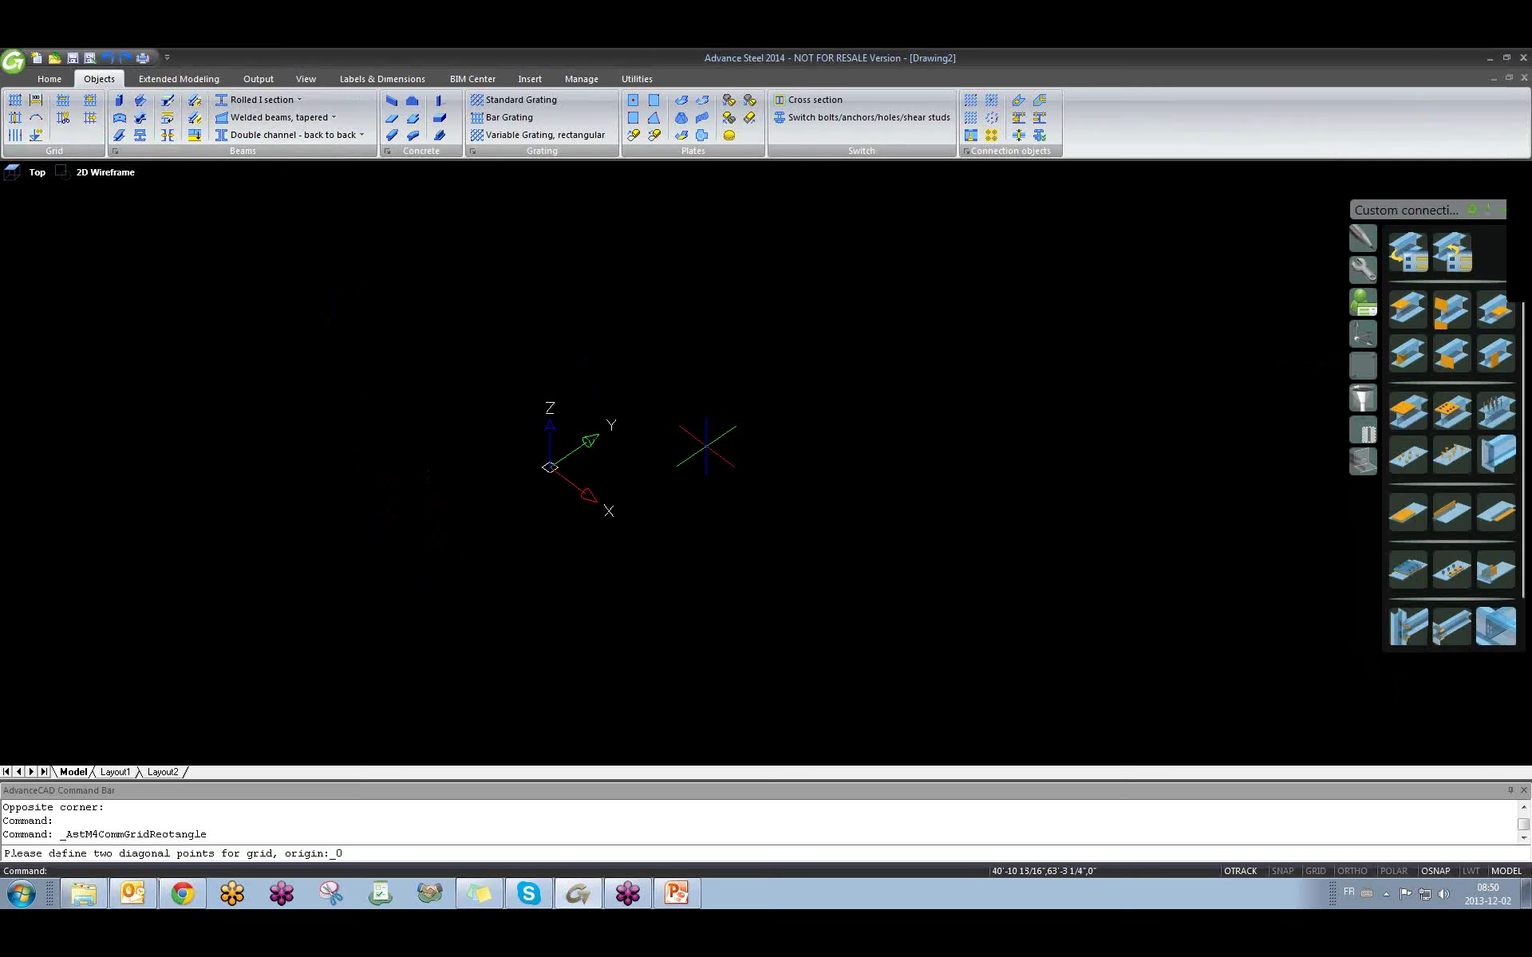
key(Return)
key(Return)
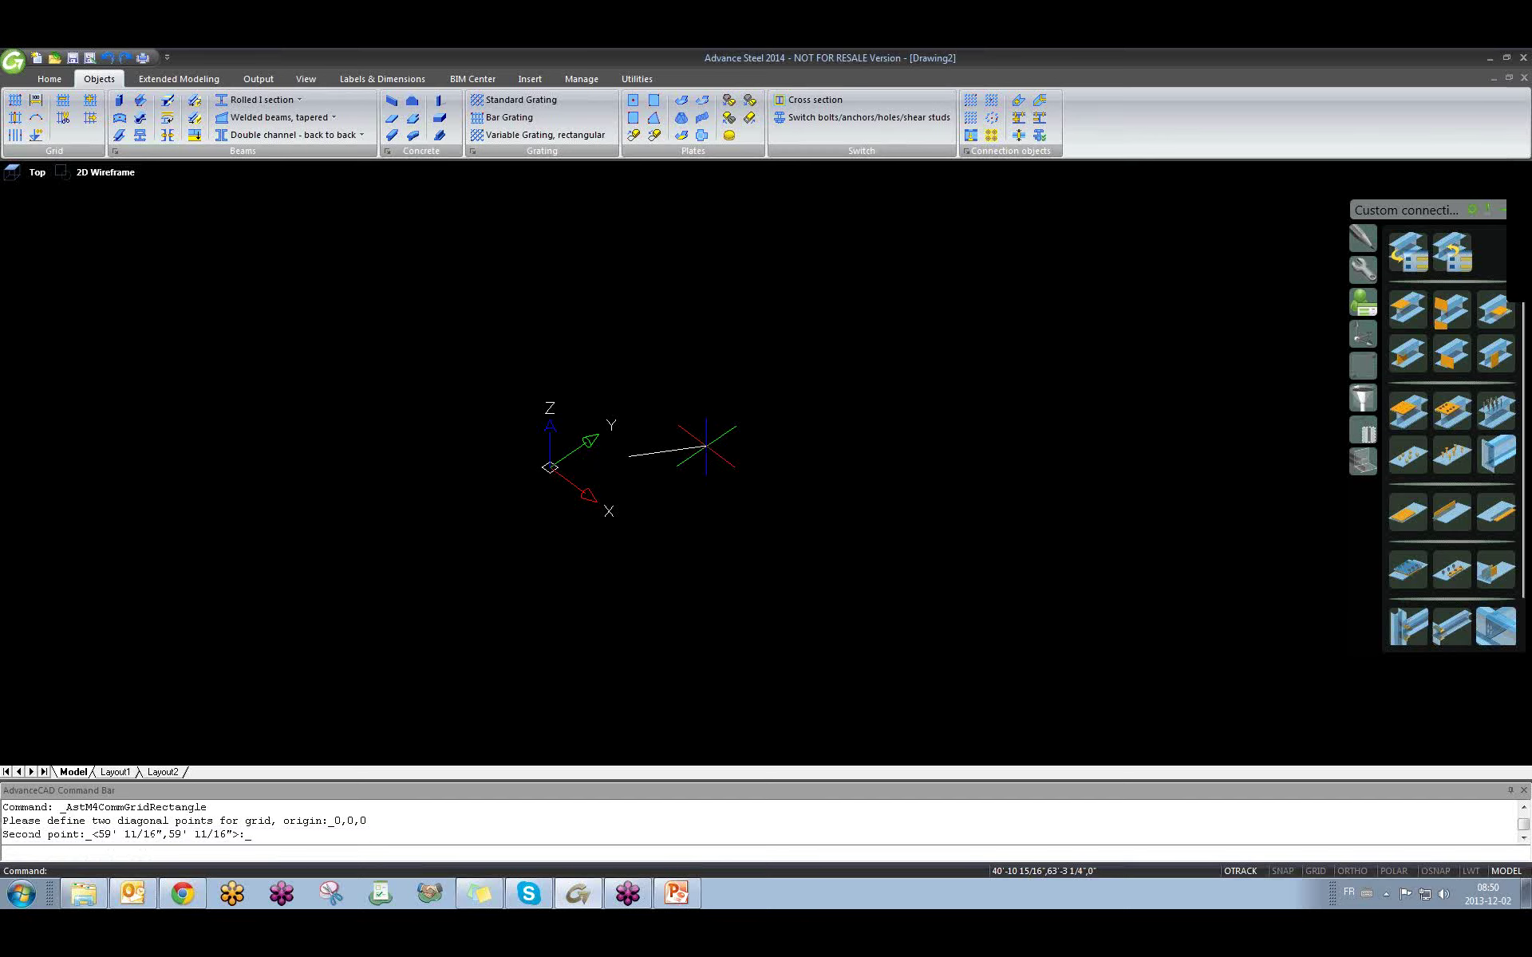
scroll(342, 554, down, 2)
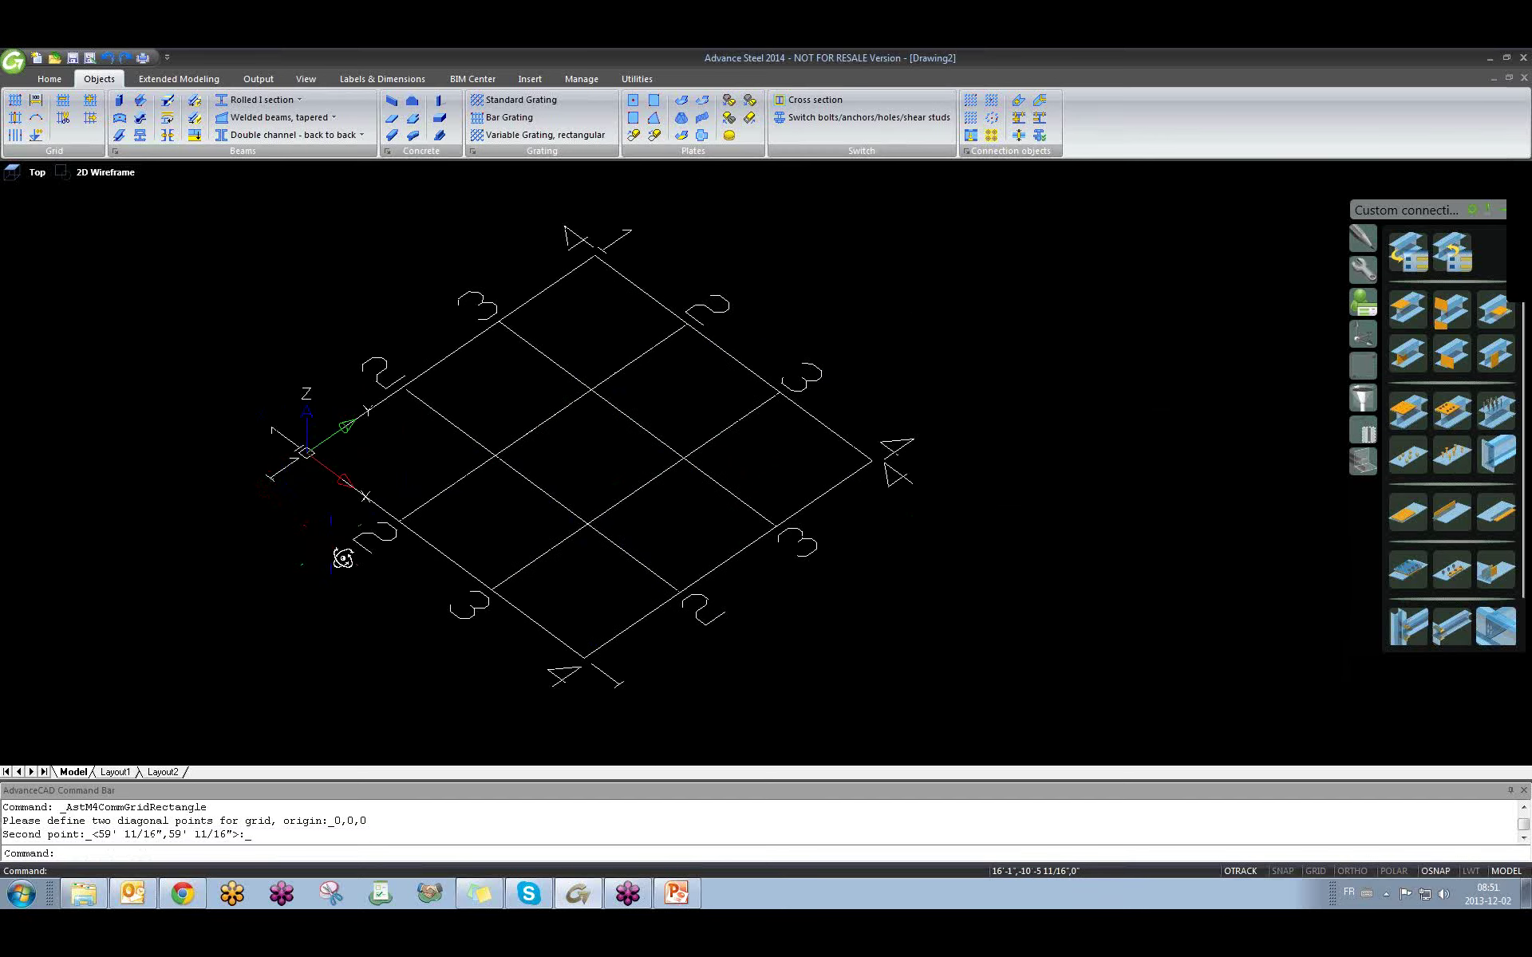
scroll(355, 540, down, 2)
scroll(348, 484, up, 2)
scroll(348, 484, down, 1)
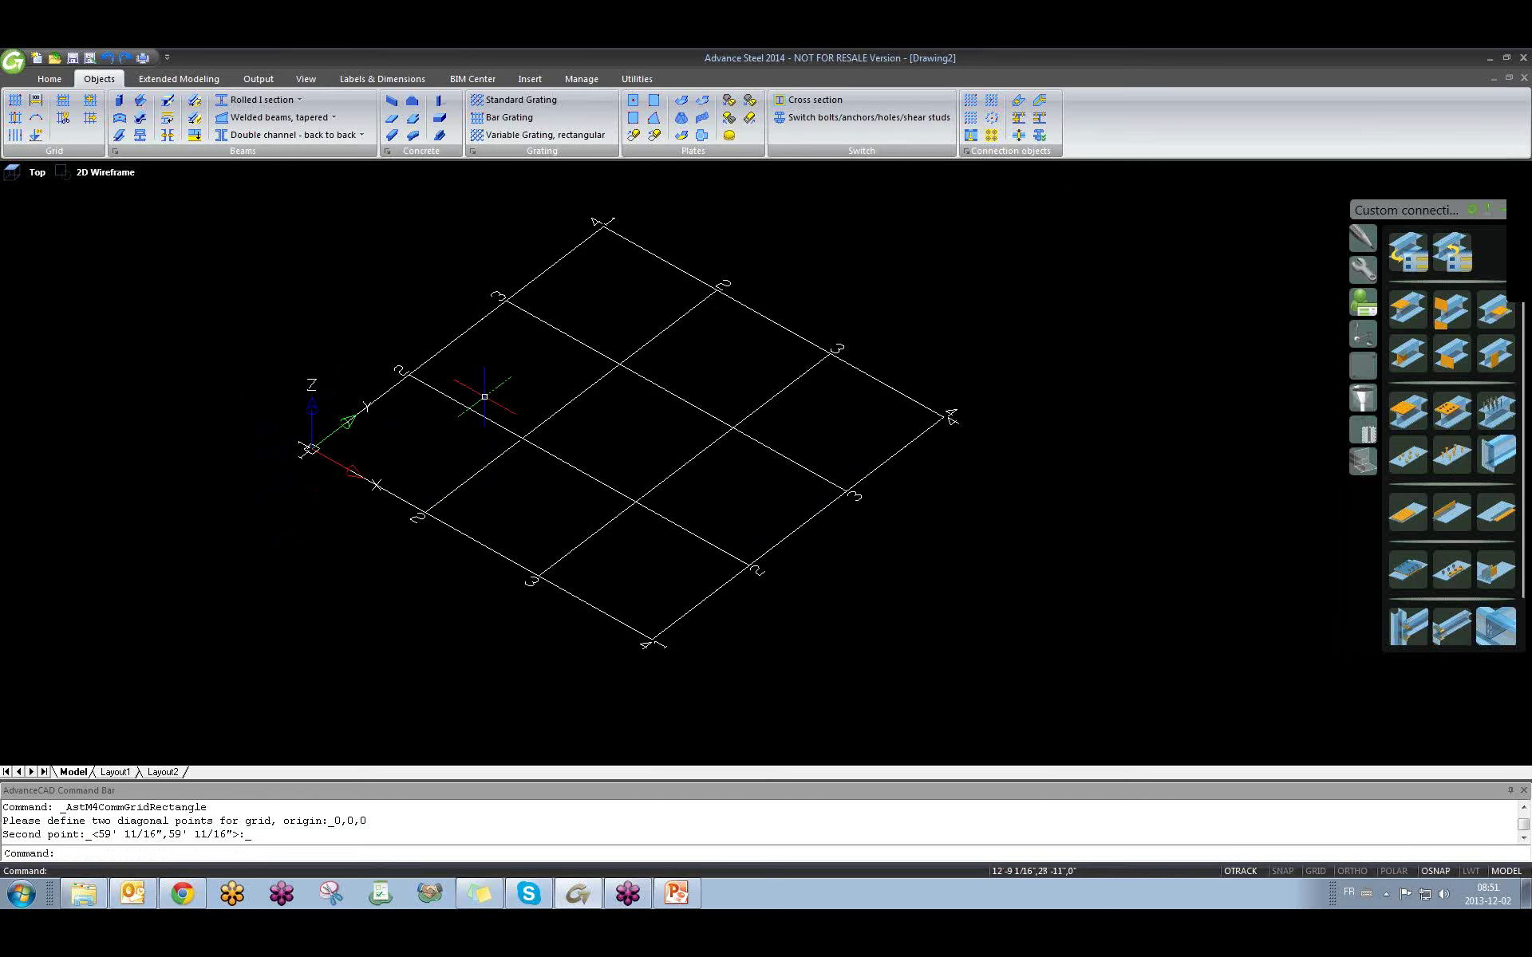
middle_drag(744, 440, 655, 496)
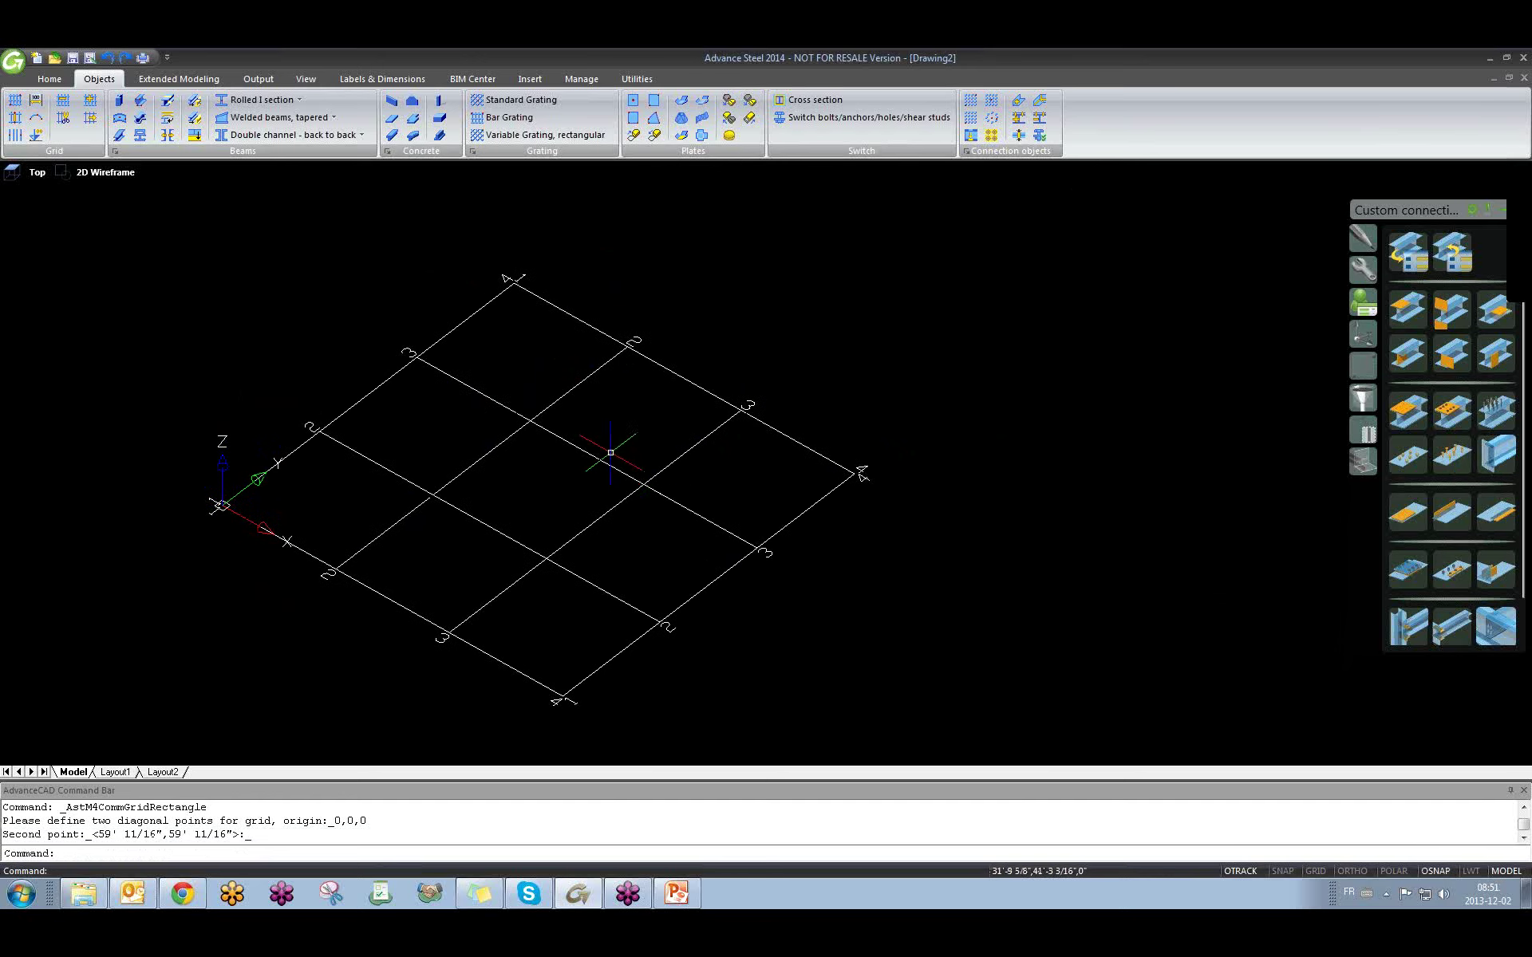
Select the grid's axis group running along X to examine its lines and grips, and clear the selection.
click(471, 388)
scroll(422, 365, up, 2)
scroll(431, 367, down, 3)
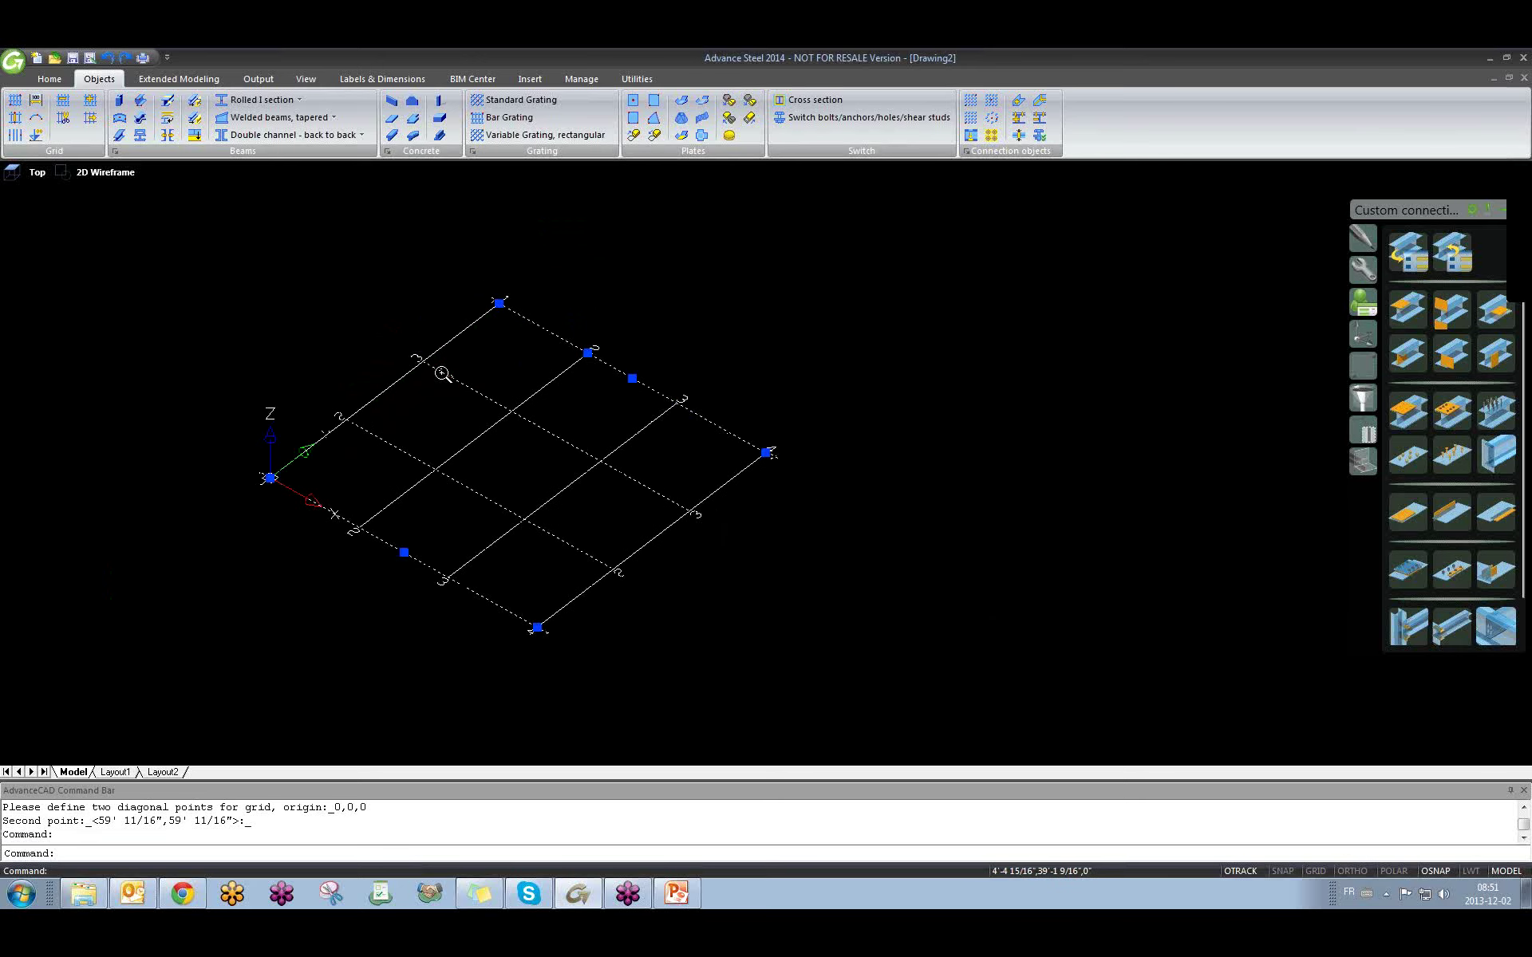
scroll(439, 371, up, 2)
scroll(441, 373, down, 3)
key(Escape)
scroll(430, 369, up, 4)
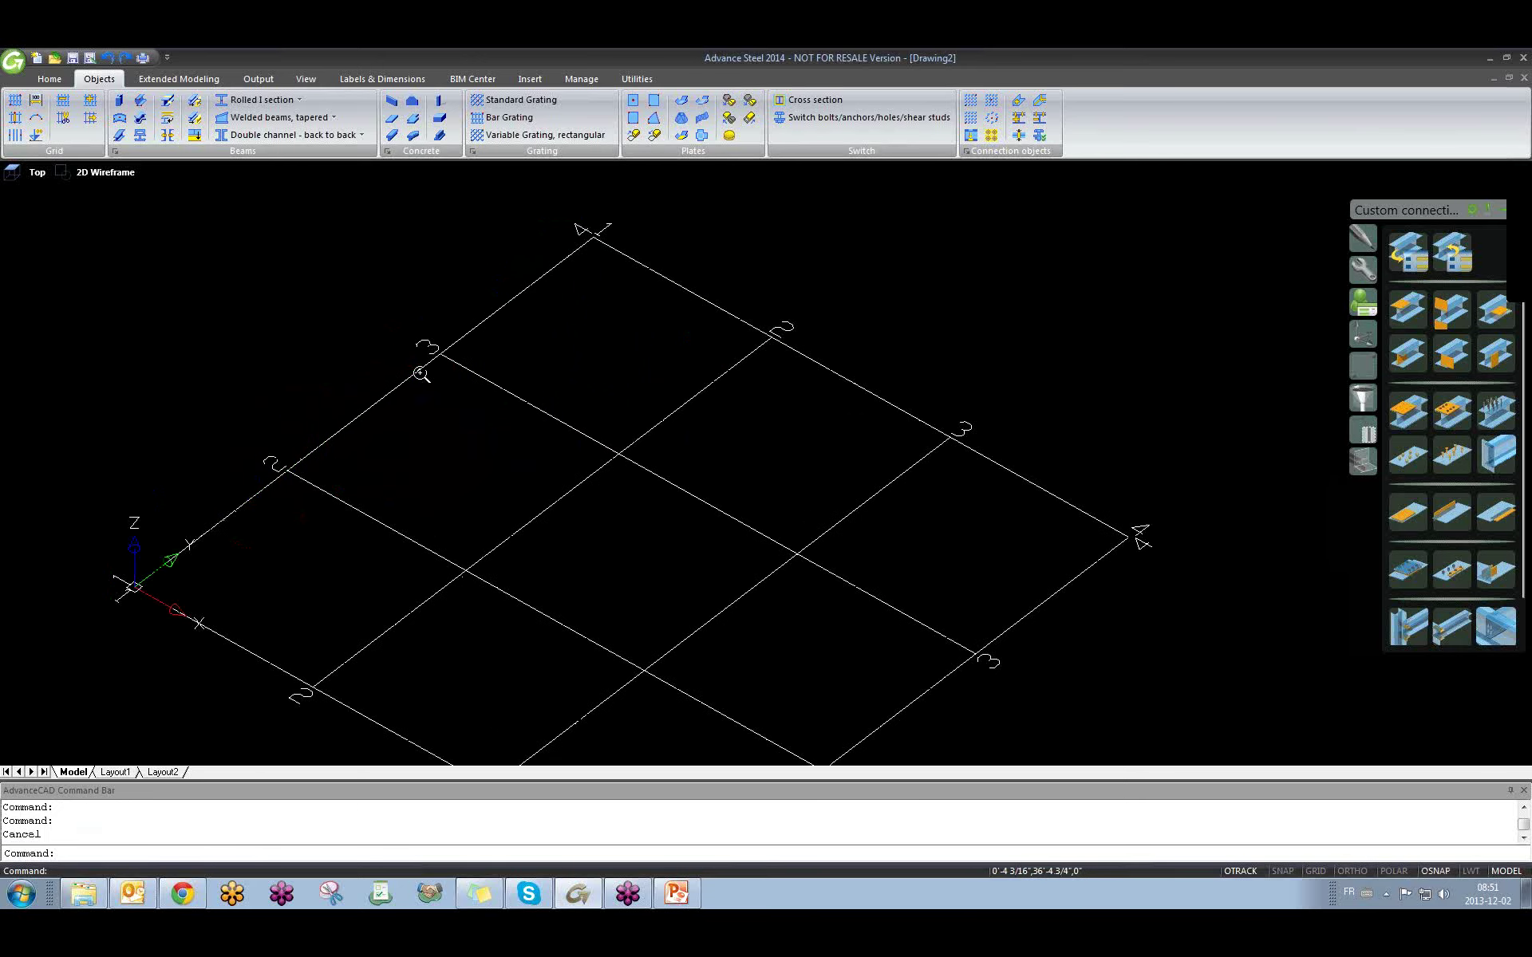
scroll(423, 363, down, 3)
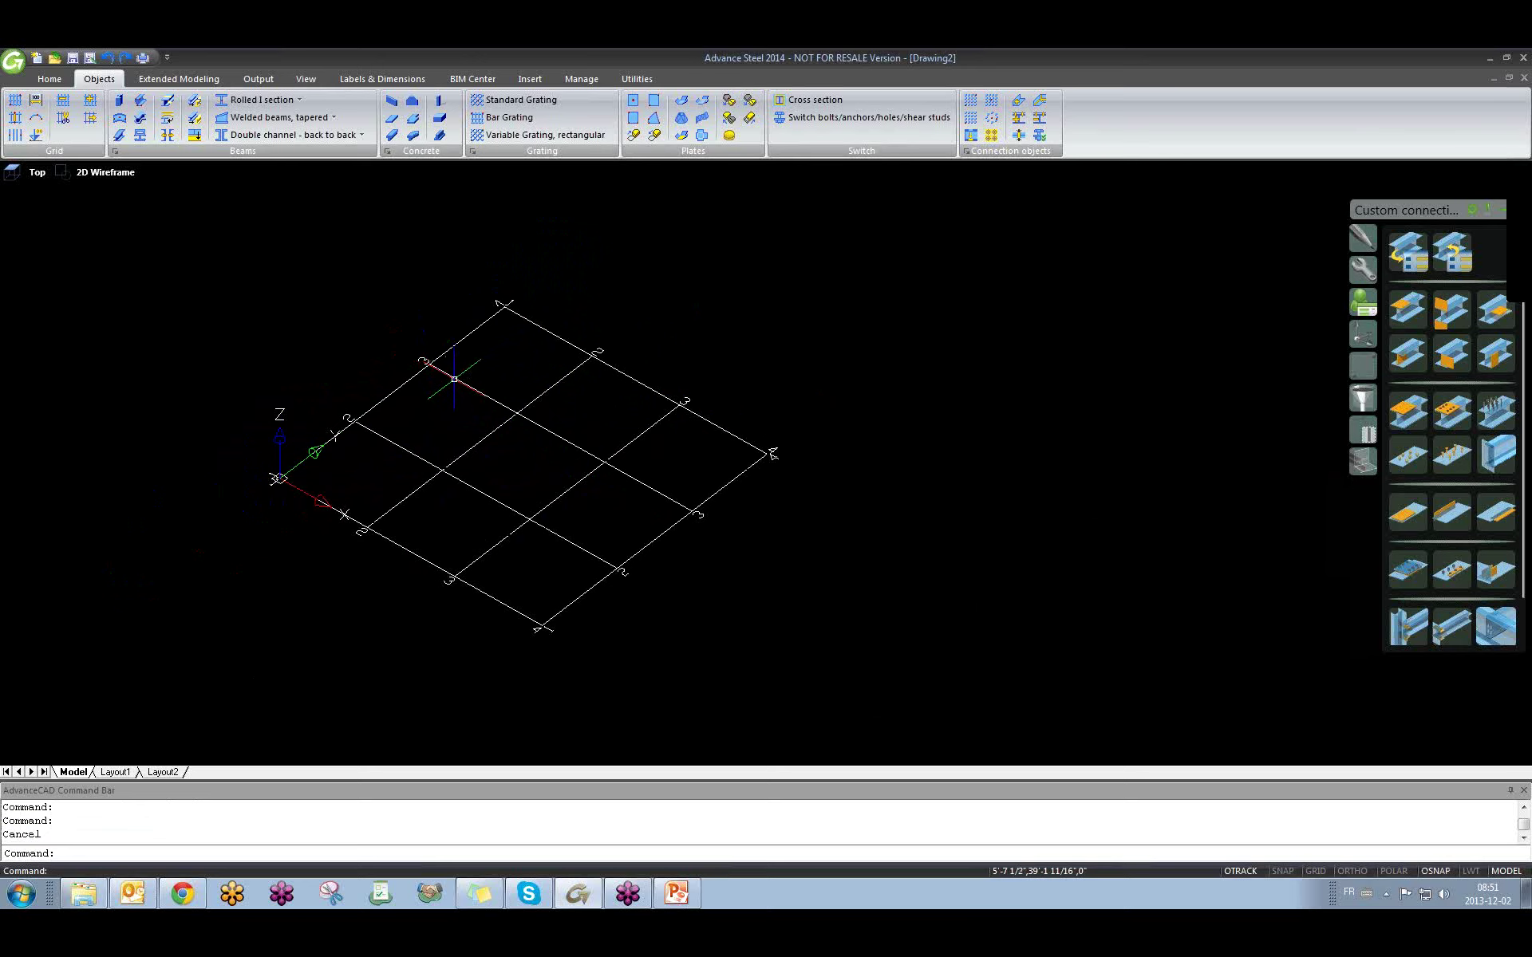
Check how the grid's axes are grouped by selecting lines in the X and Y directions, clearing the selection each time.
scroll(474, 375, up, 2)
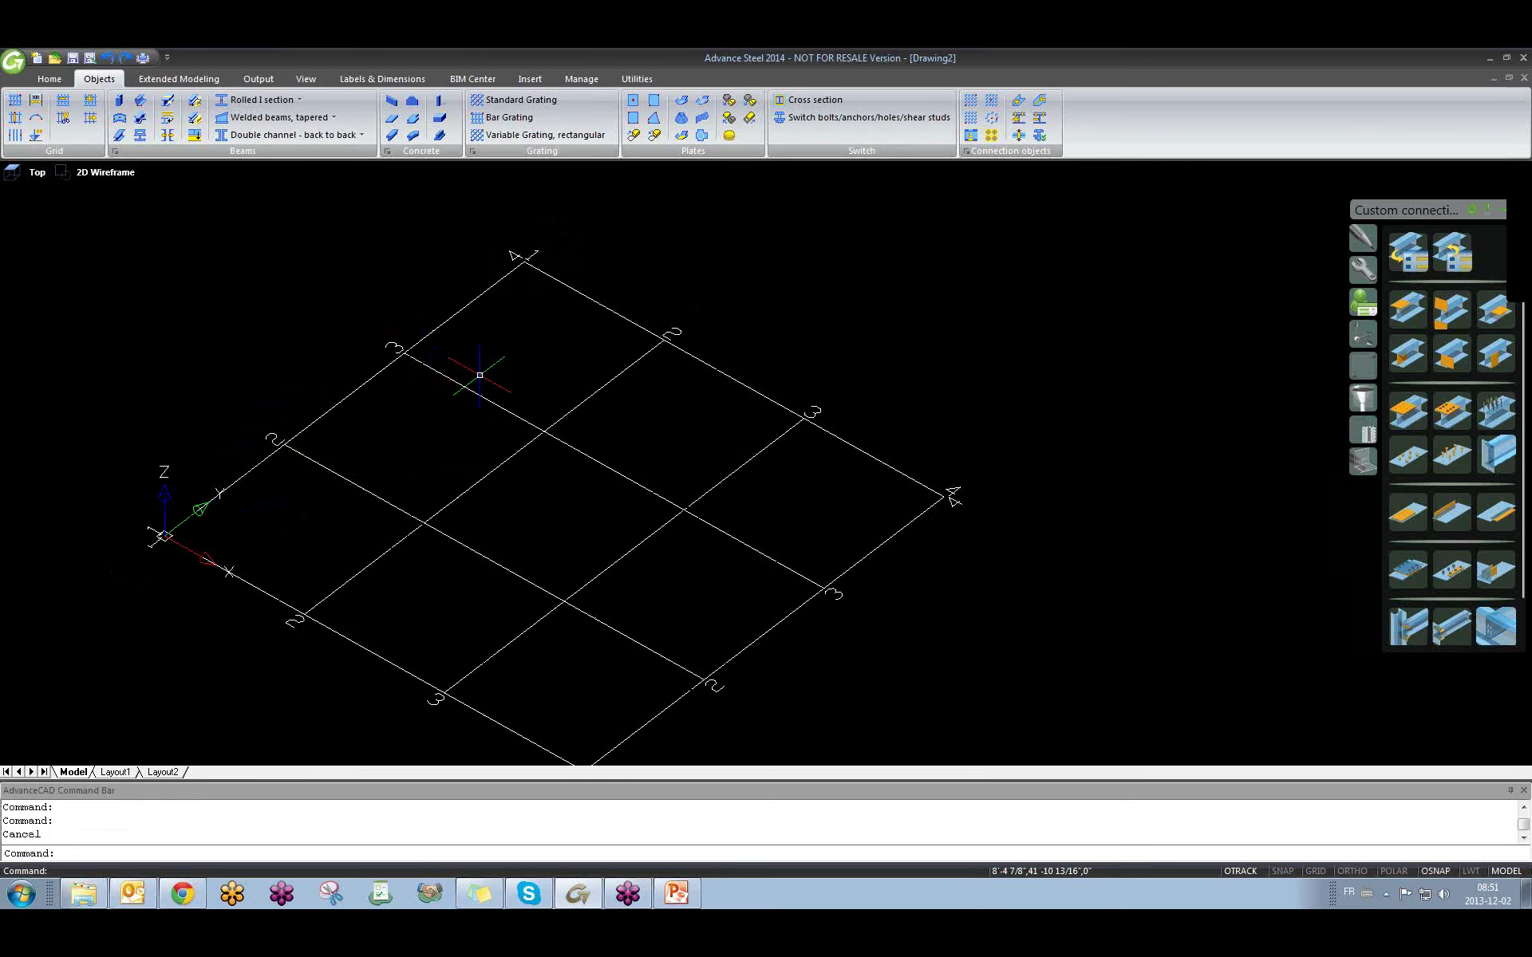
click(480, 375)
click(445, 406)
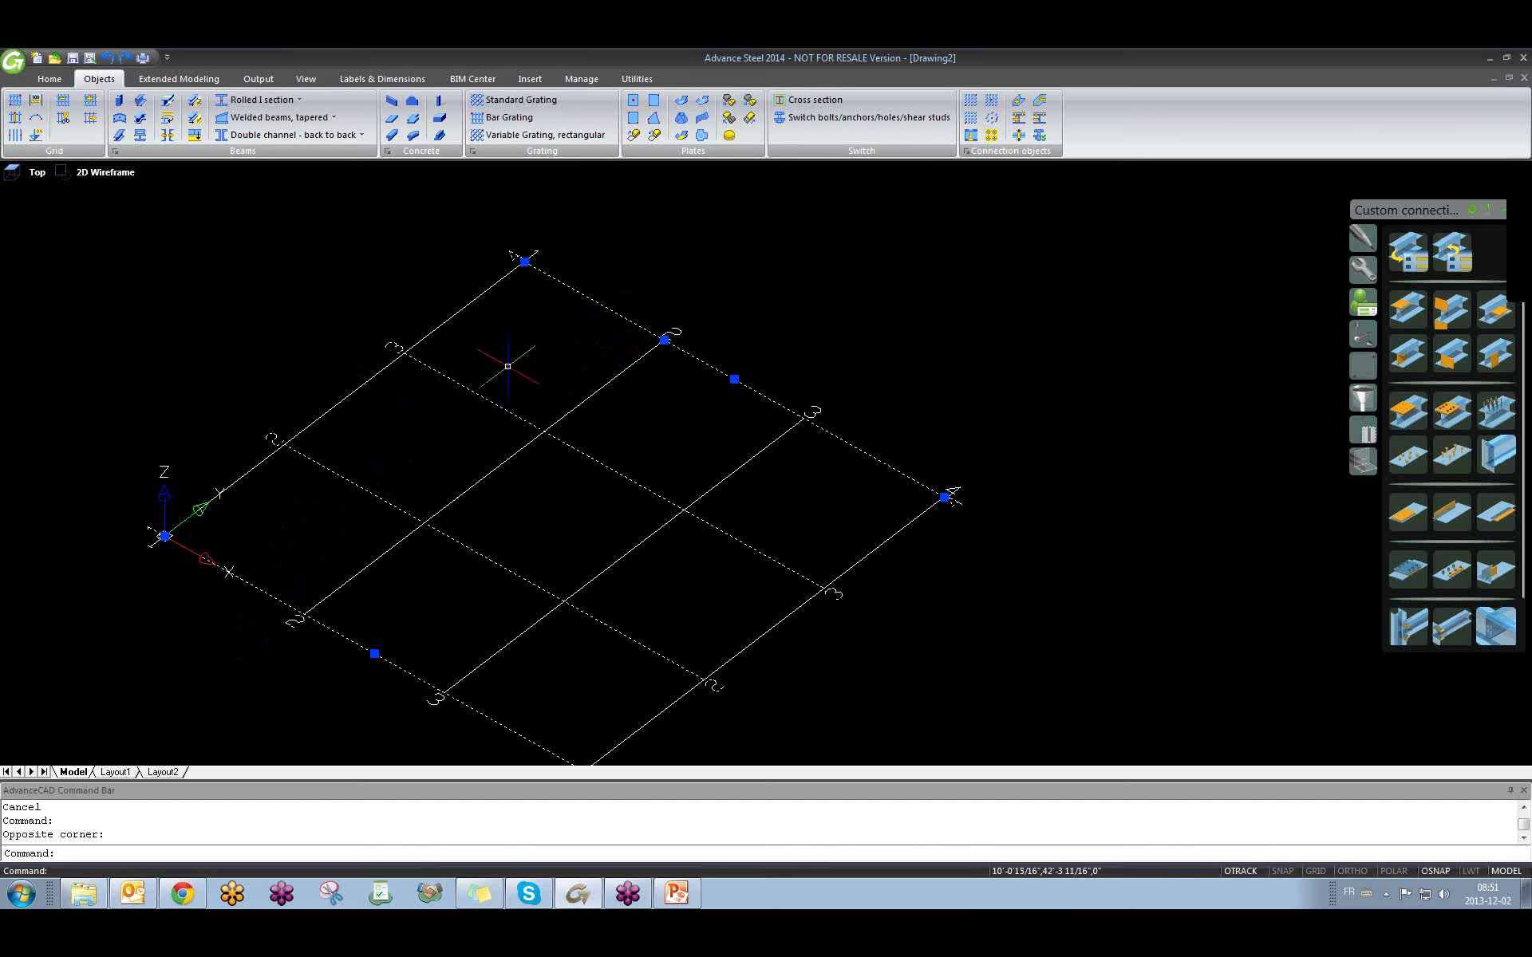
key(Escape)
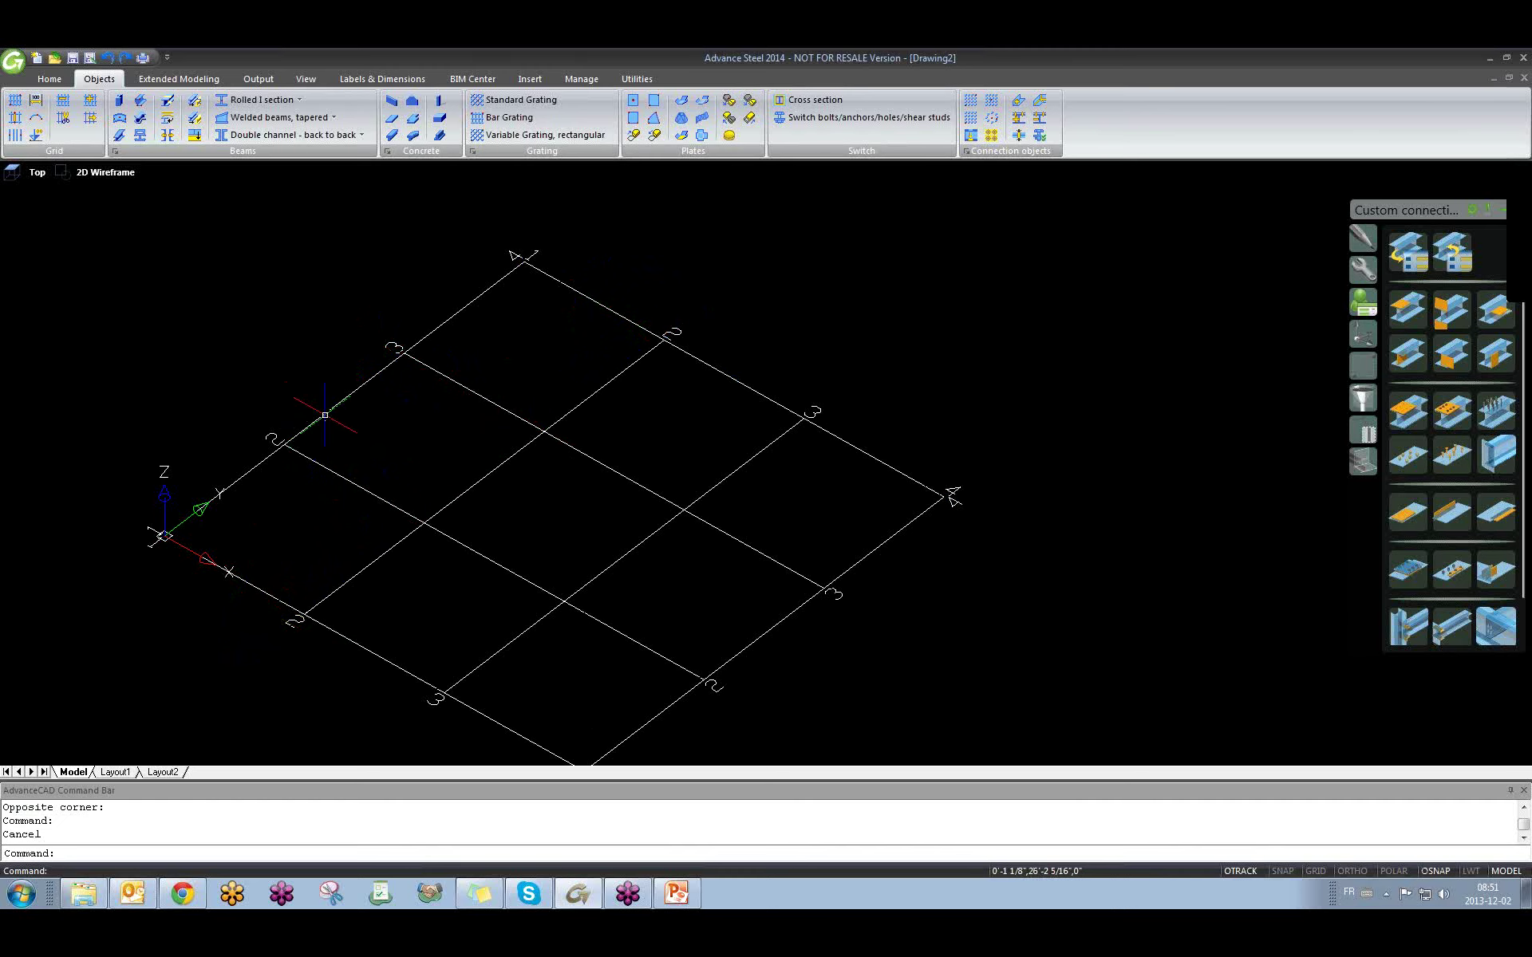
click(324, 415)
key(Escape)
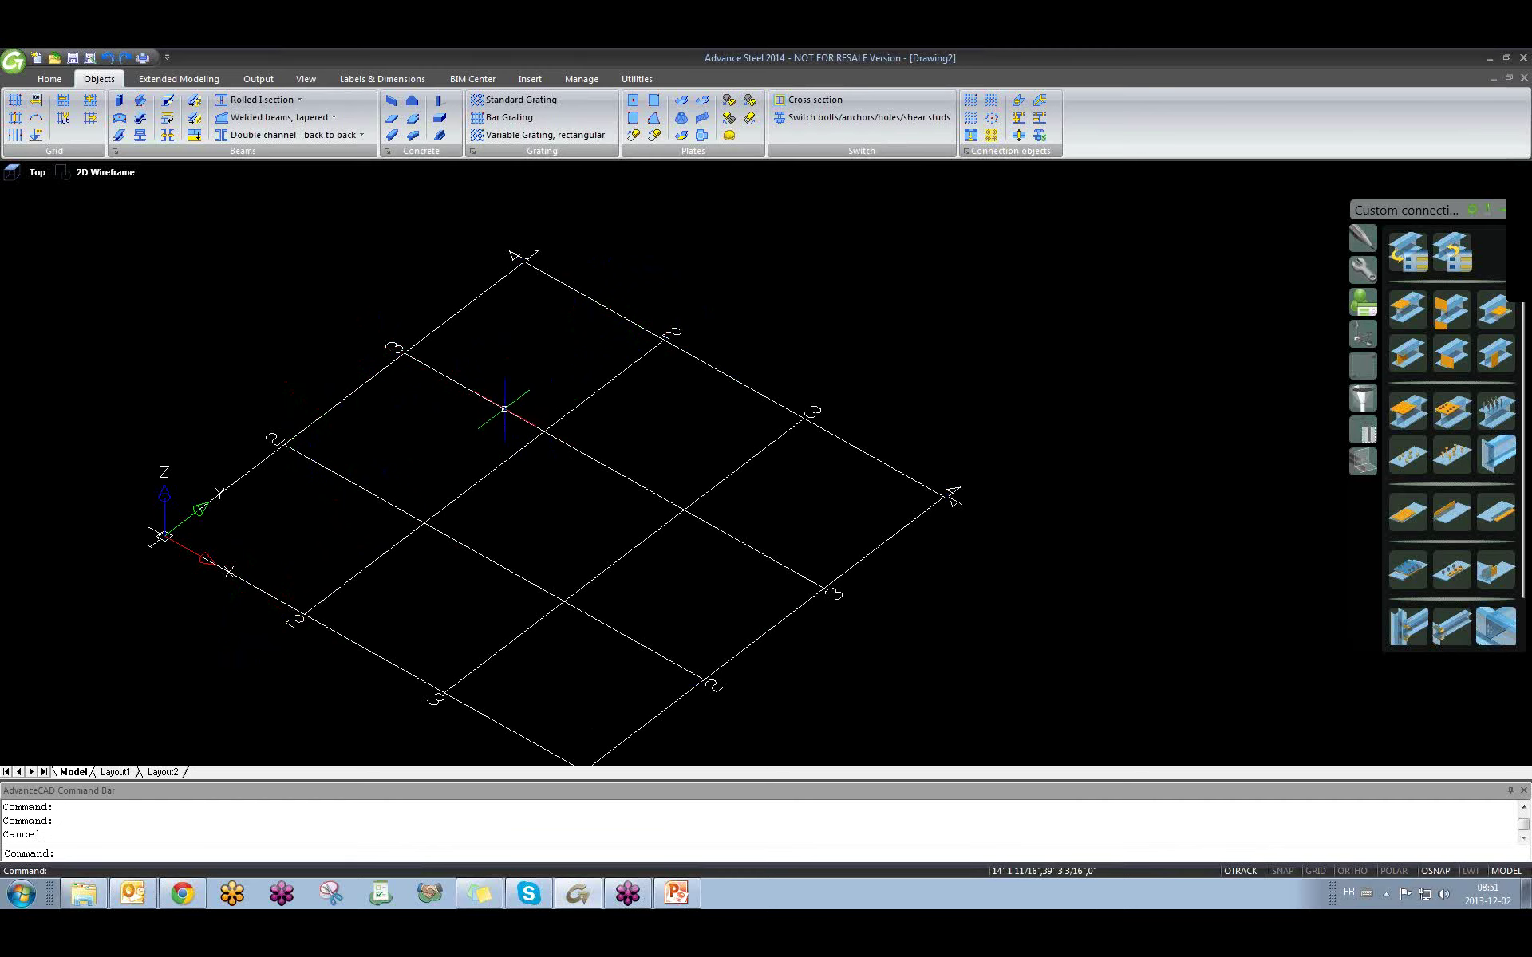
click(504, 408)
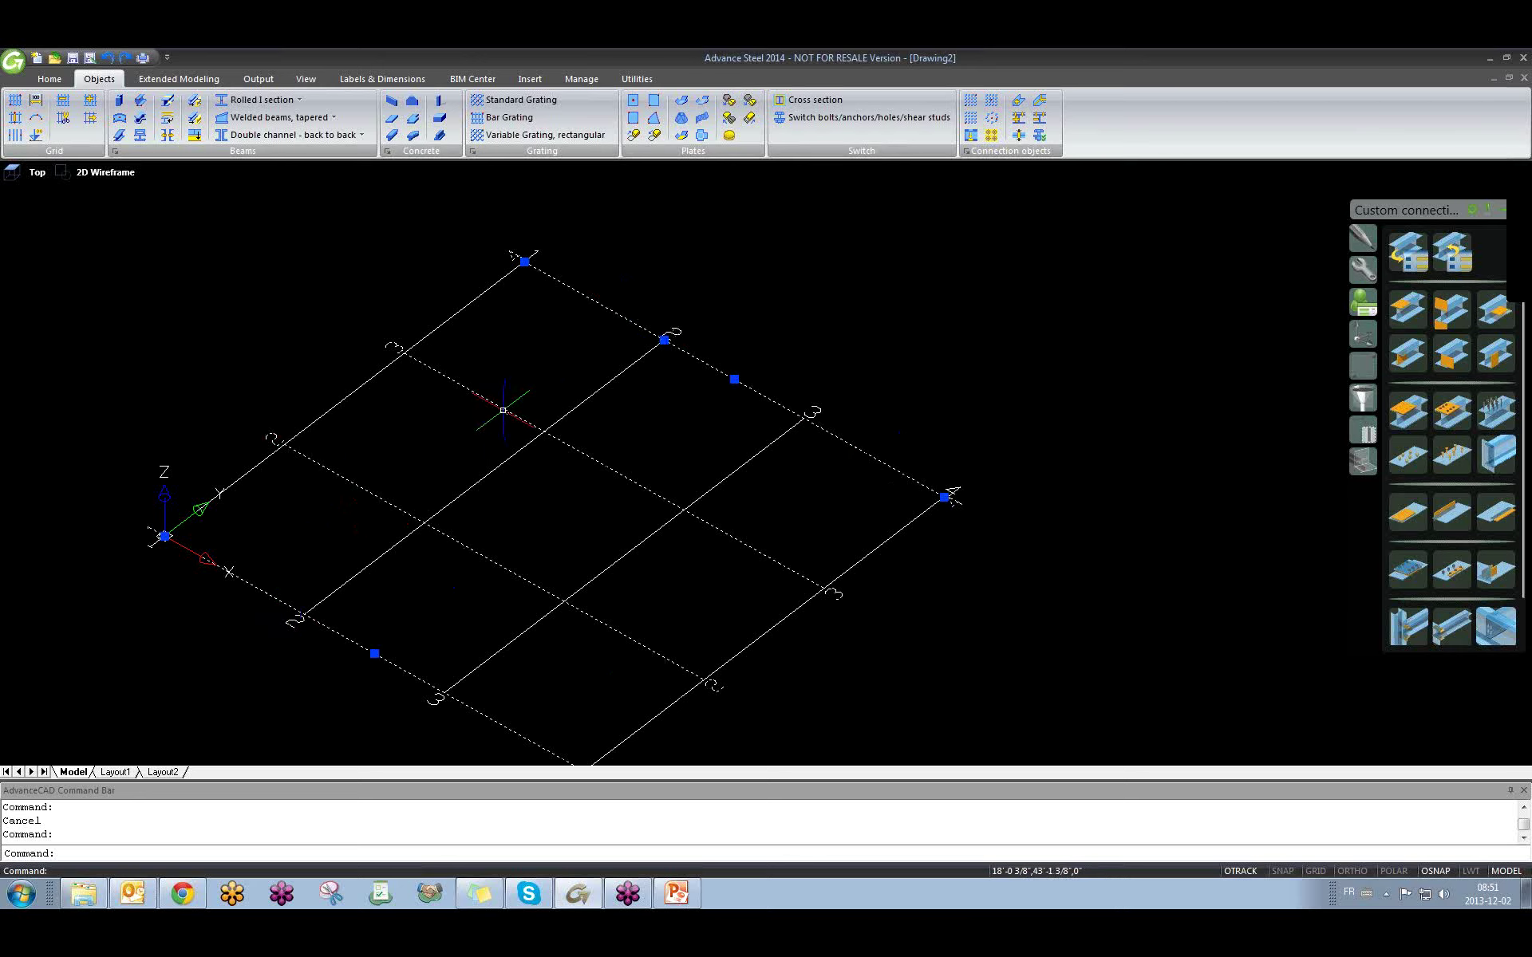
key(Escape)
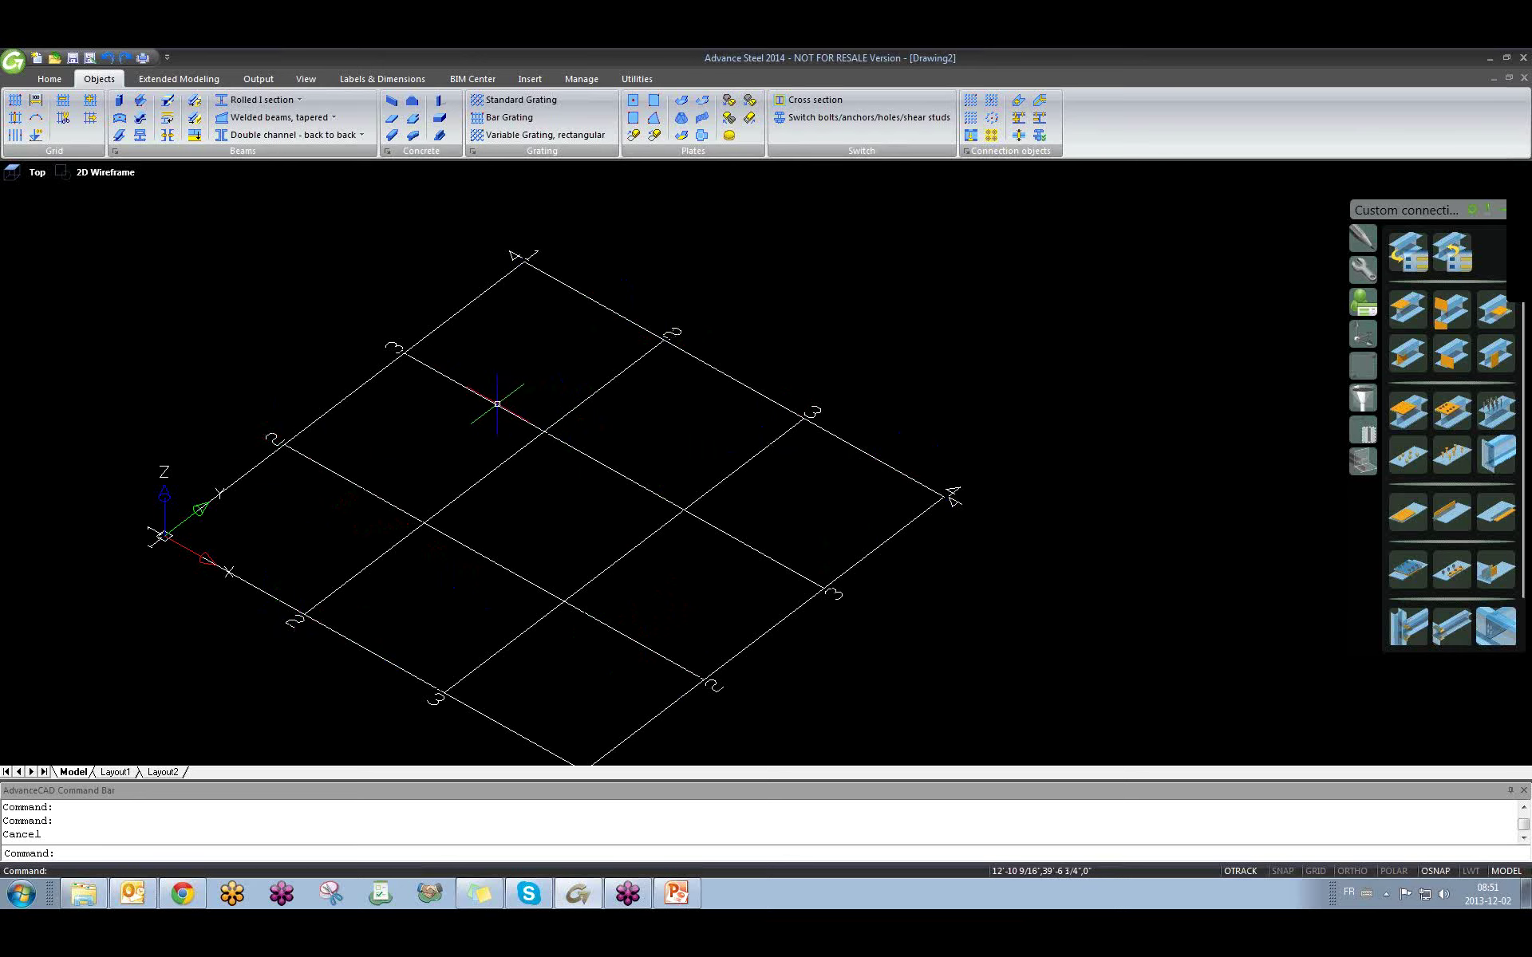
Open the properties of the axis group running along X and review its overall dimensions, labels and available label types.
double_click(497, 404)
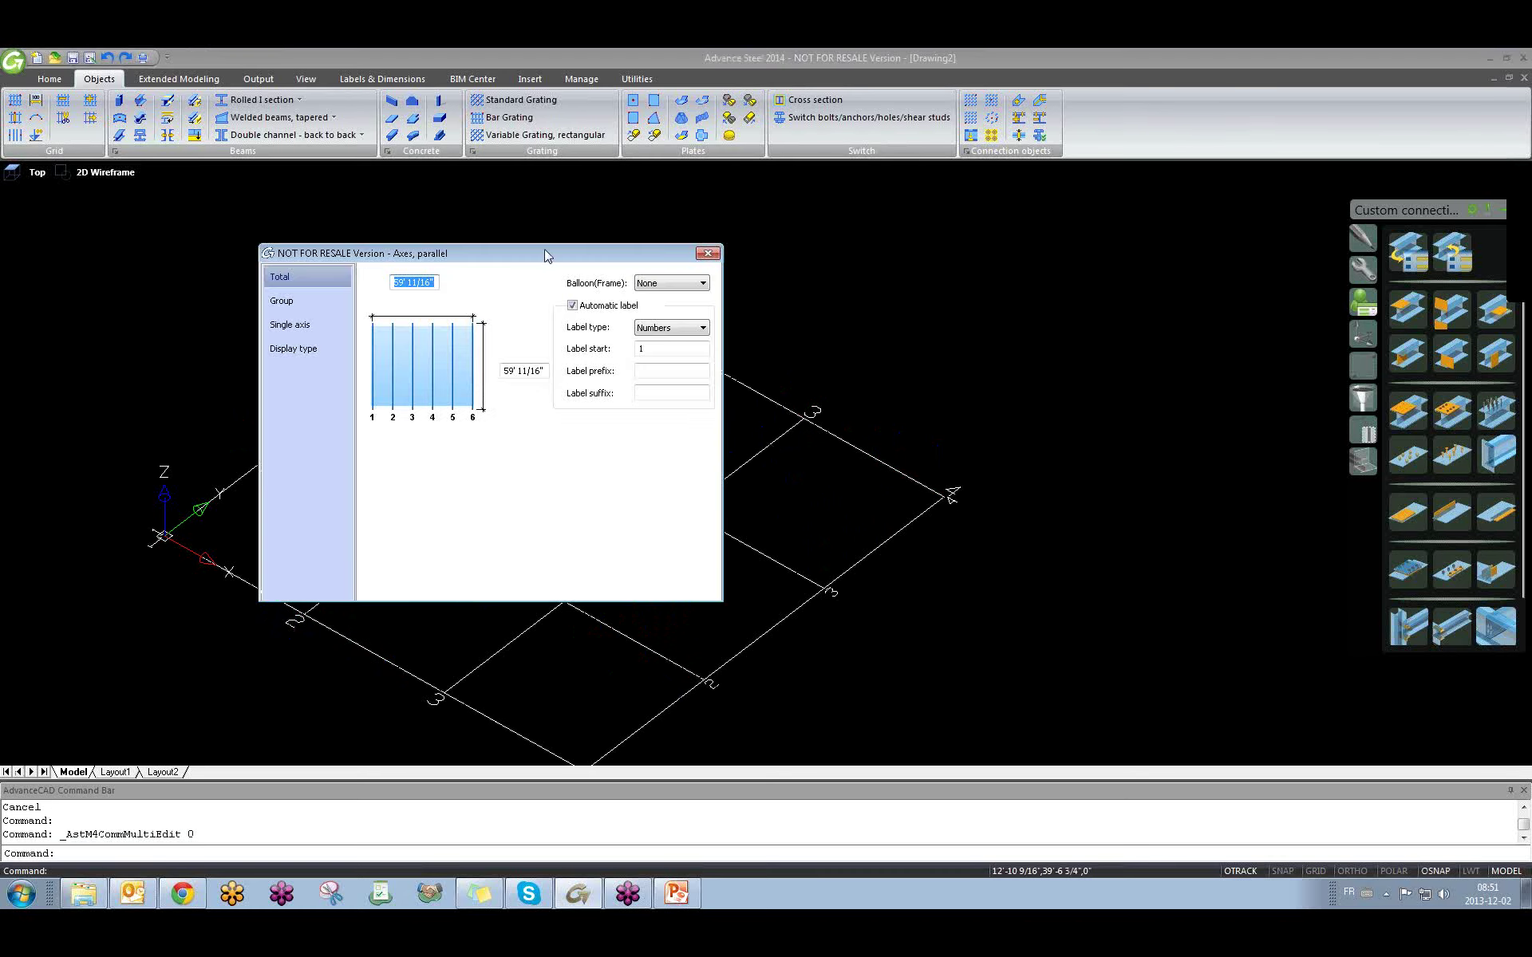
drag(545, 254, 1017, 246)
scroll(346, 428, down, 3)
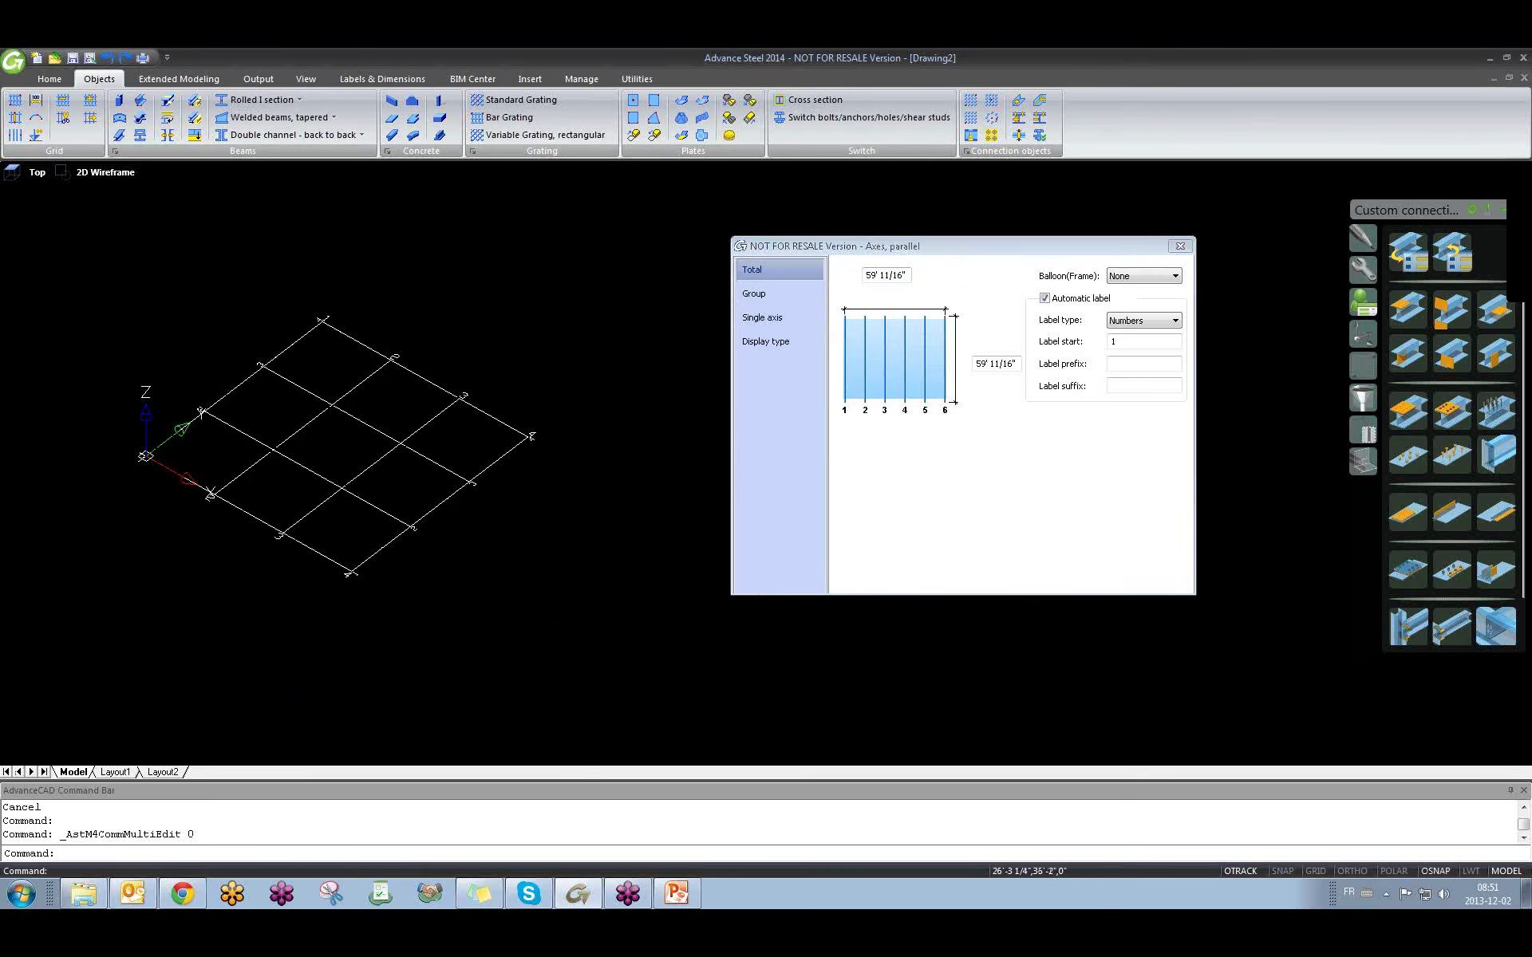
shift+middle_drag(387, 512, 324, 520)
scroll(335, 595, up, 3)
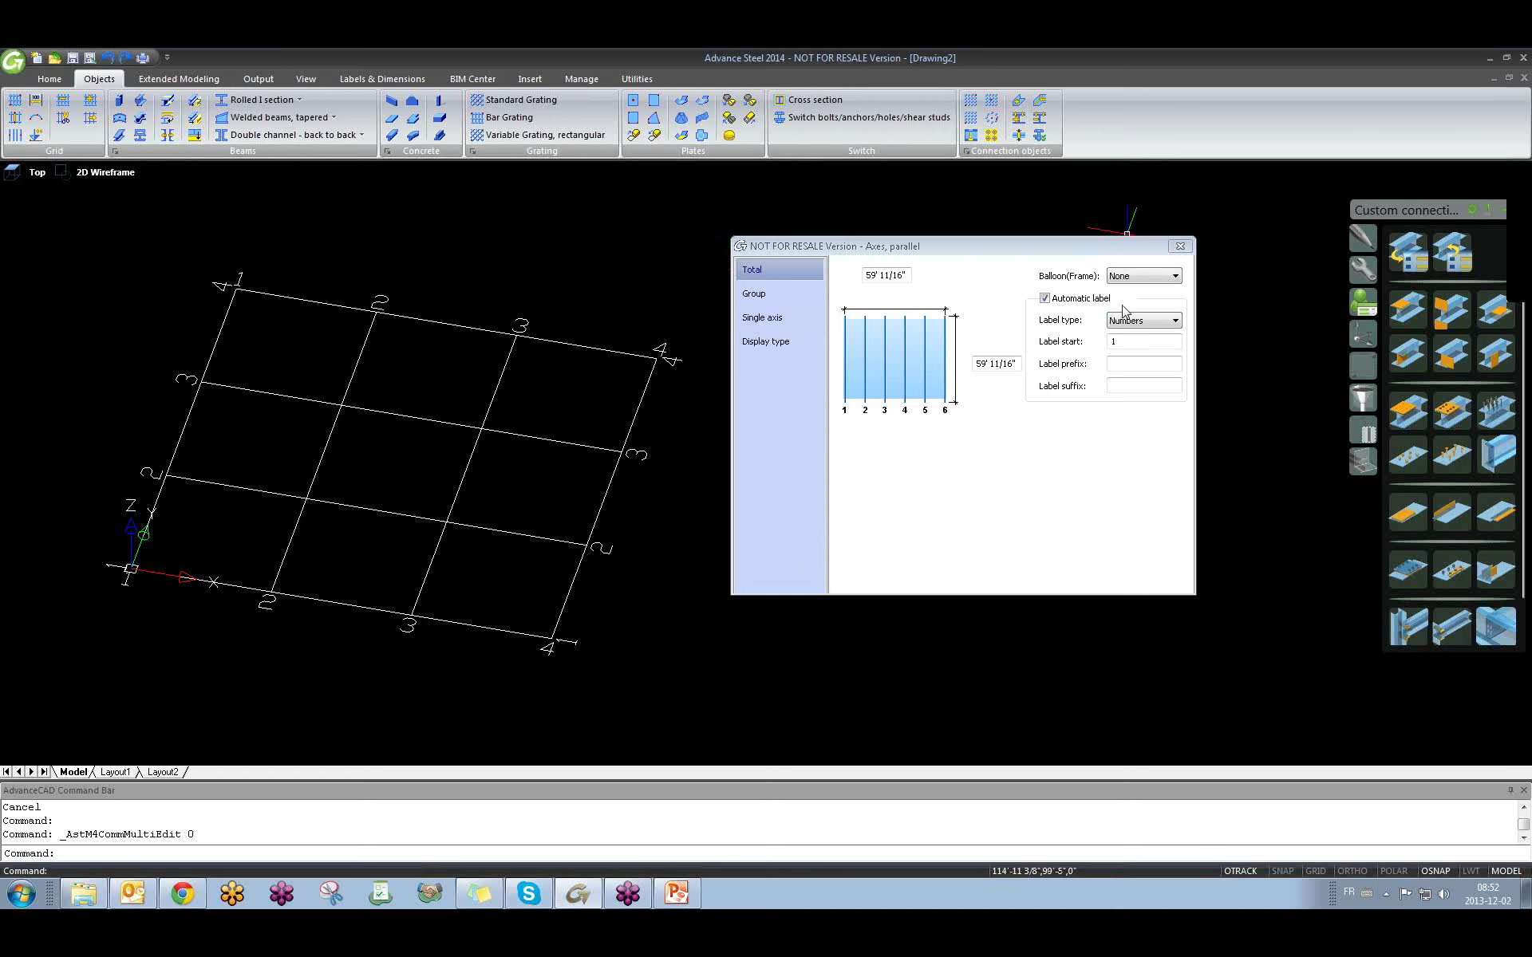
shift+middle_drag(405, 417, 528, 510)
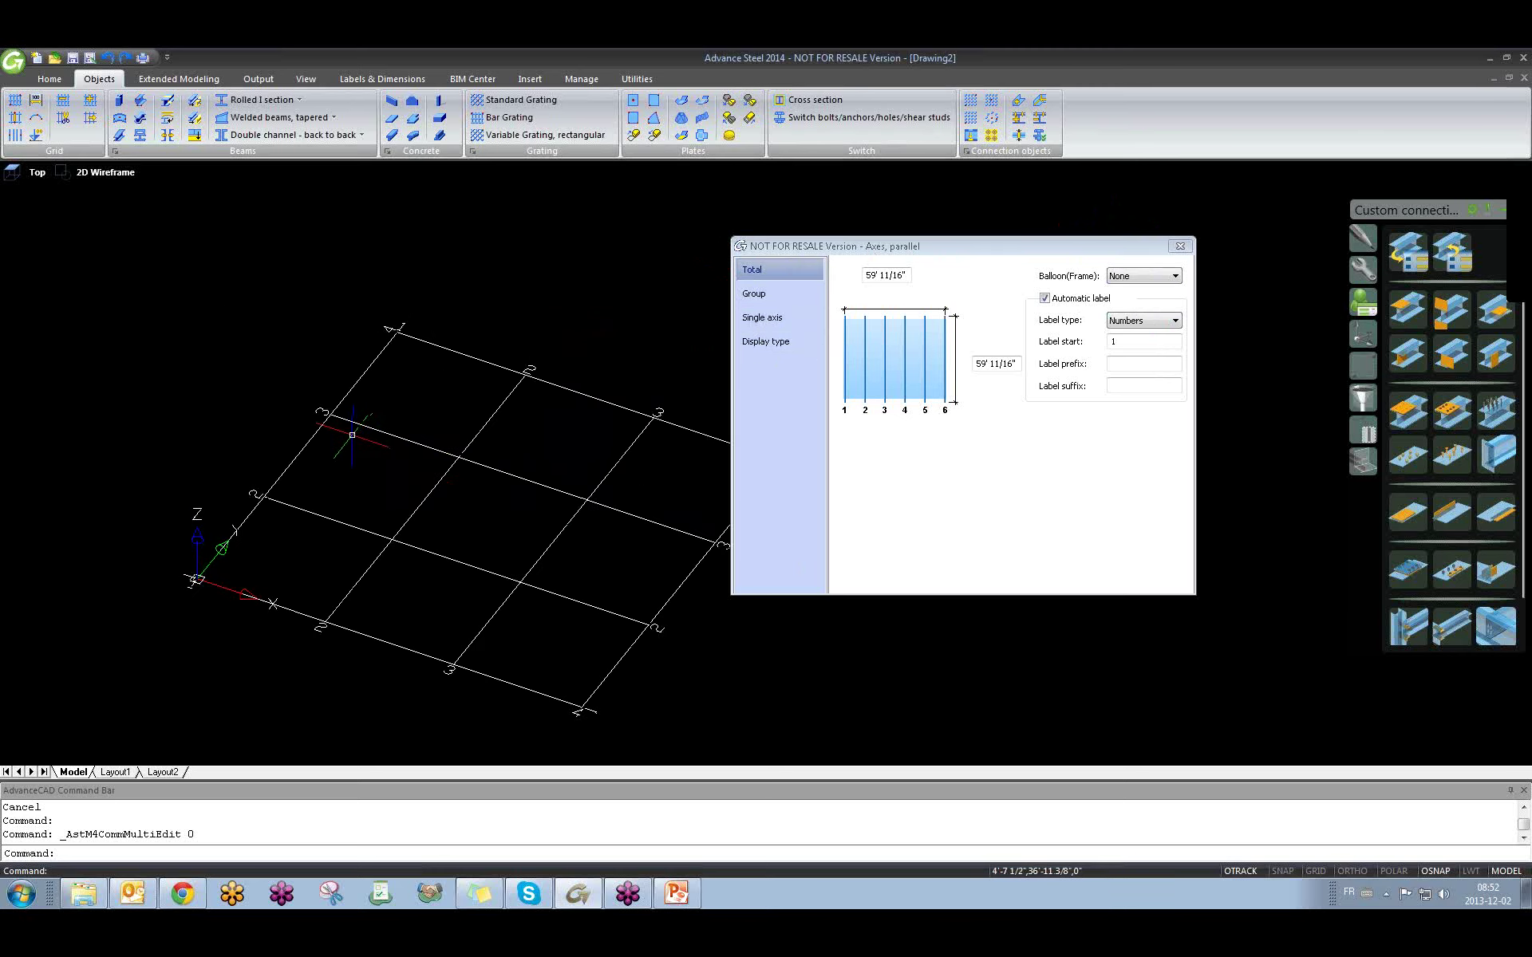
scroll(359, 423, up, 2)
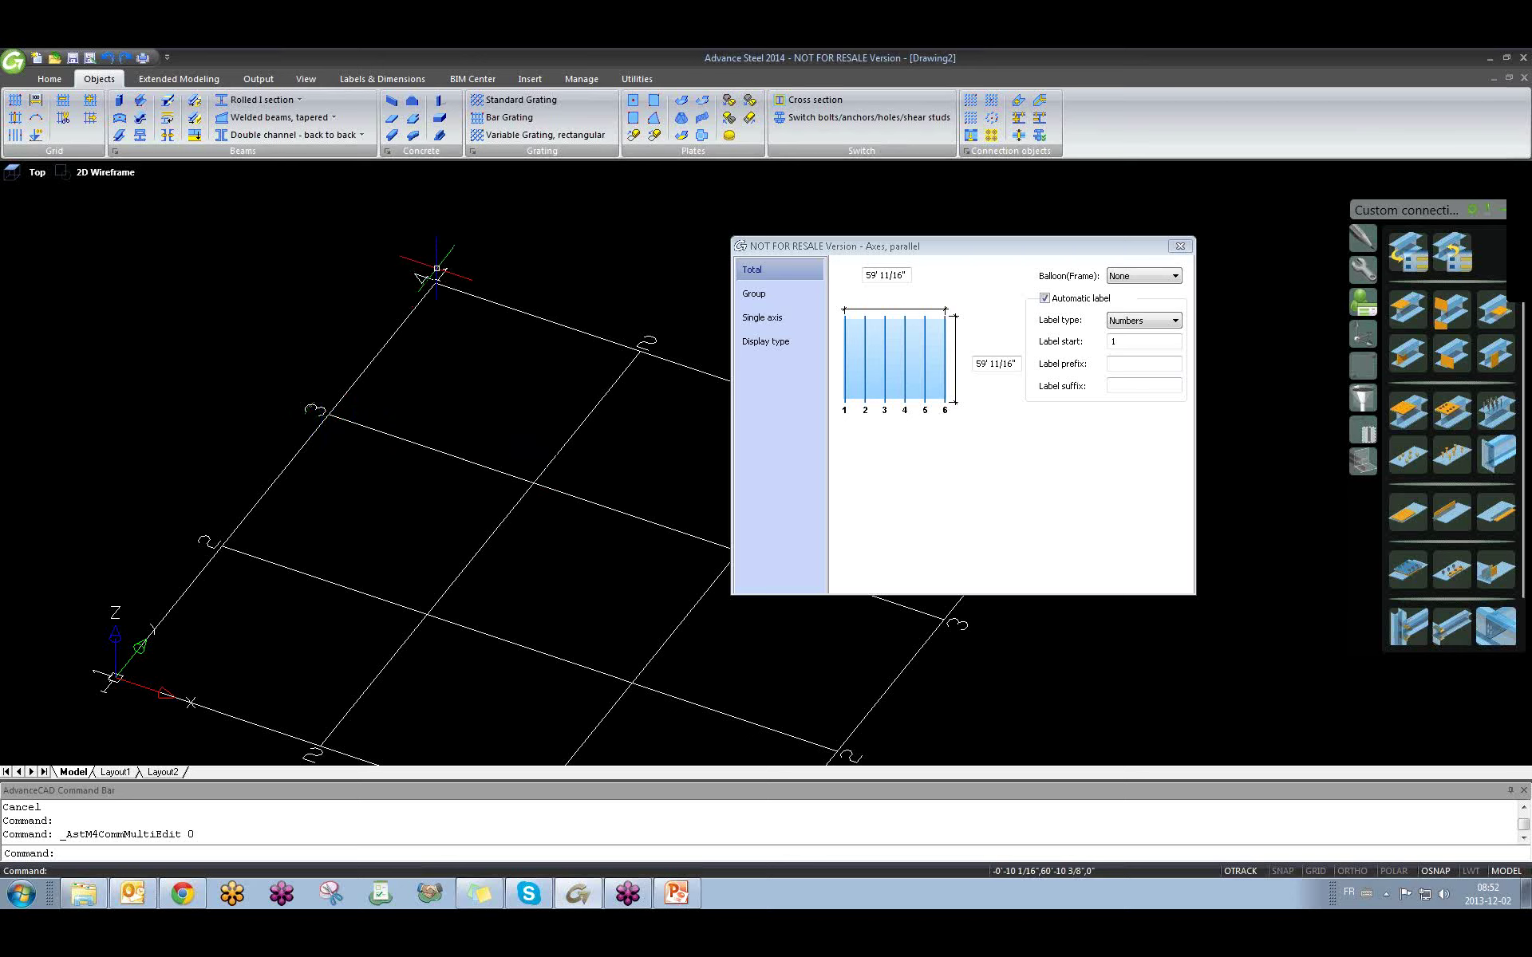
click(1144, 320)
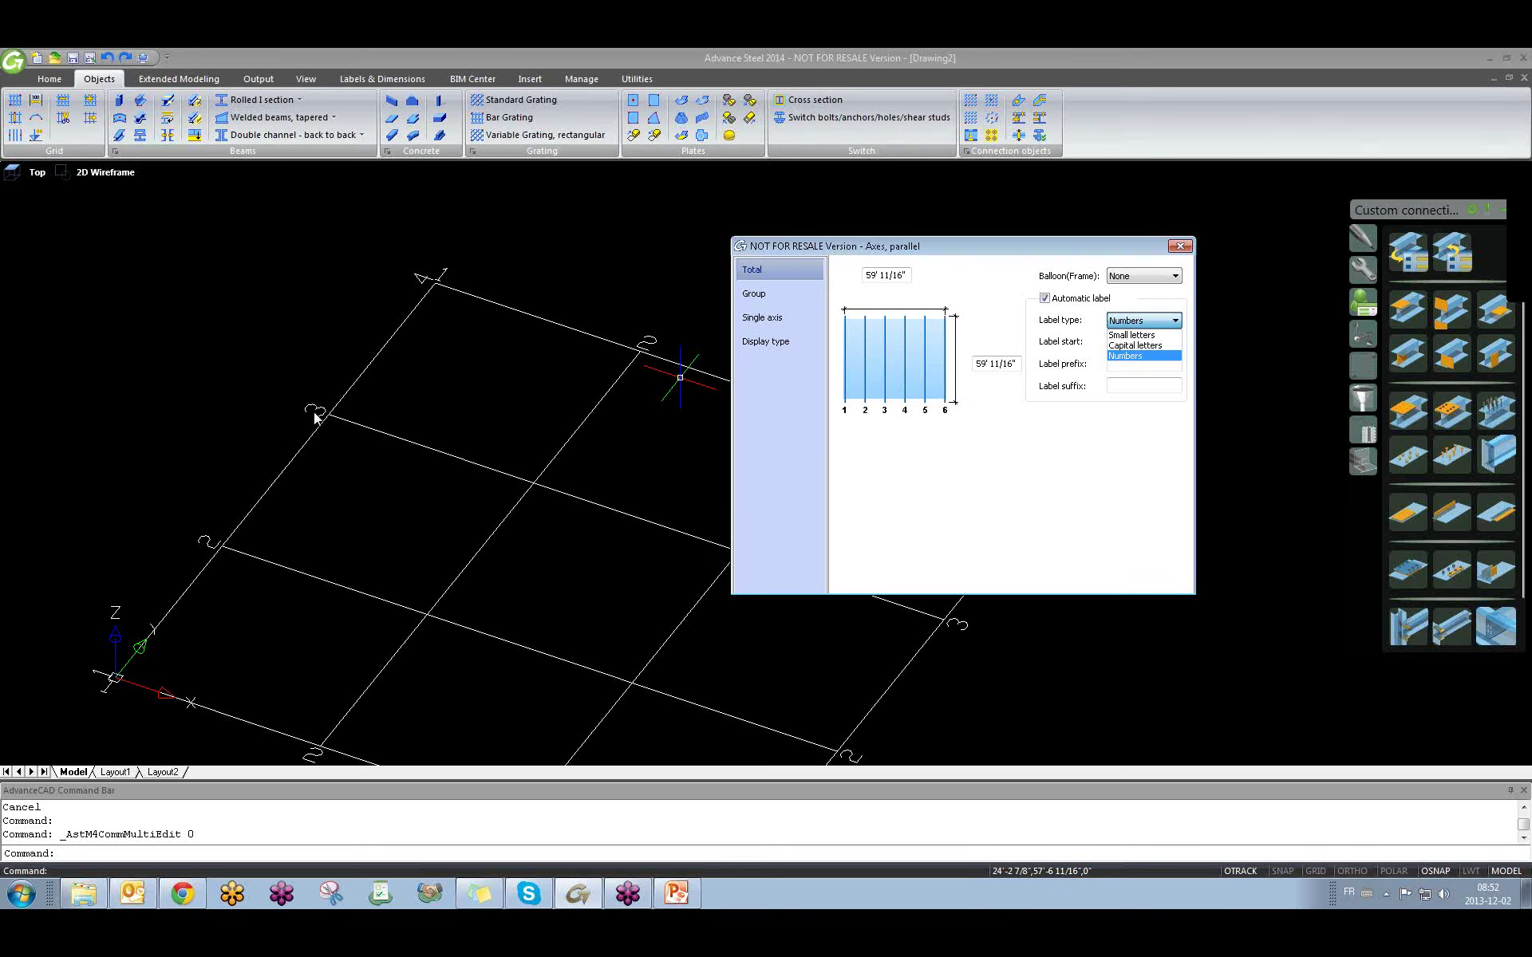
click(945, 279)
click(1181, 246)
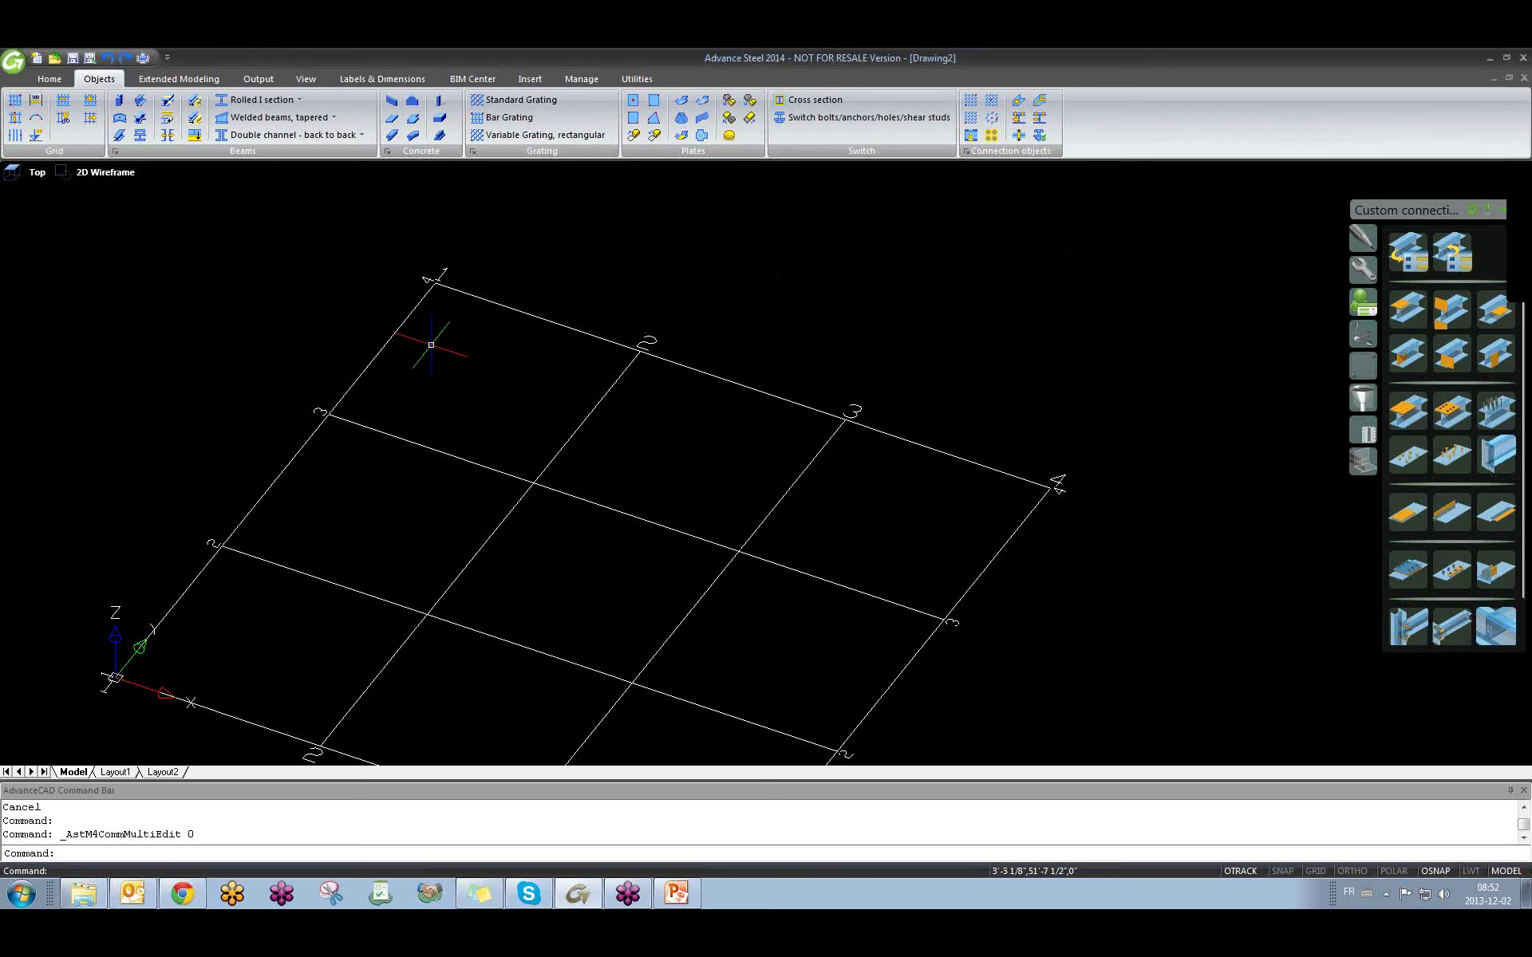
Set the label type of the axis group running along X to Capital letters, check the labels in the model, and close its properties.
double_click(386, 434)
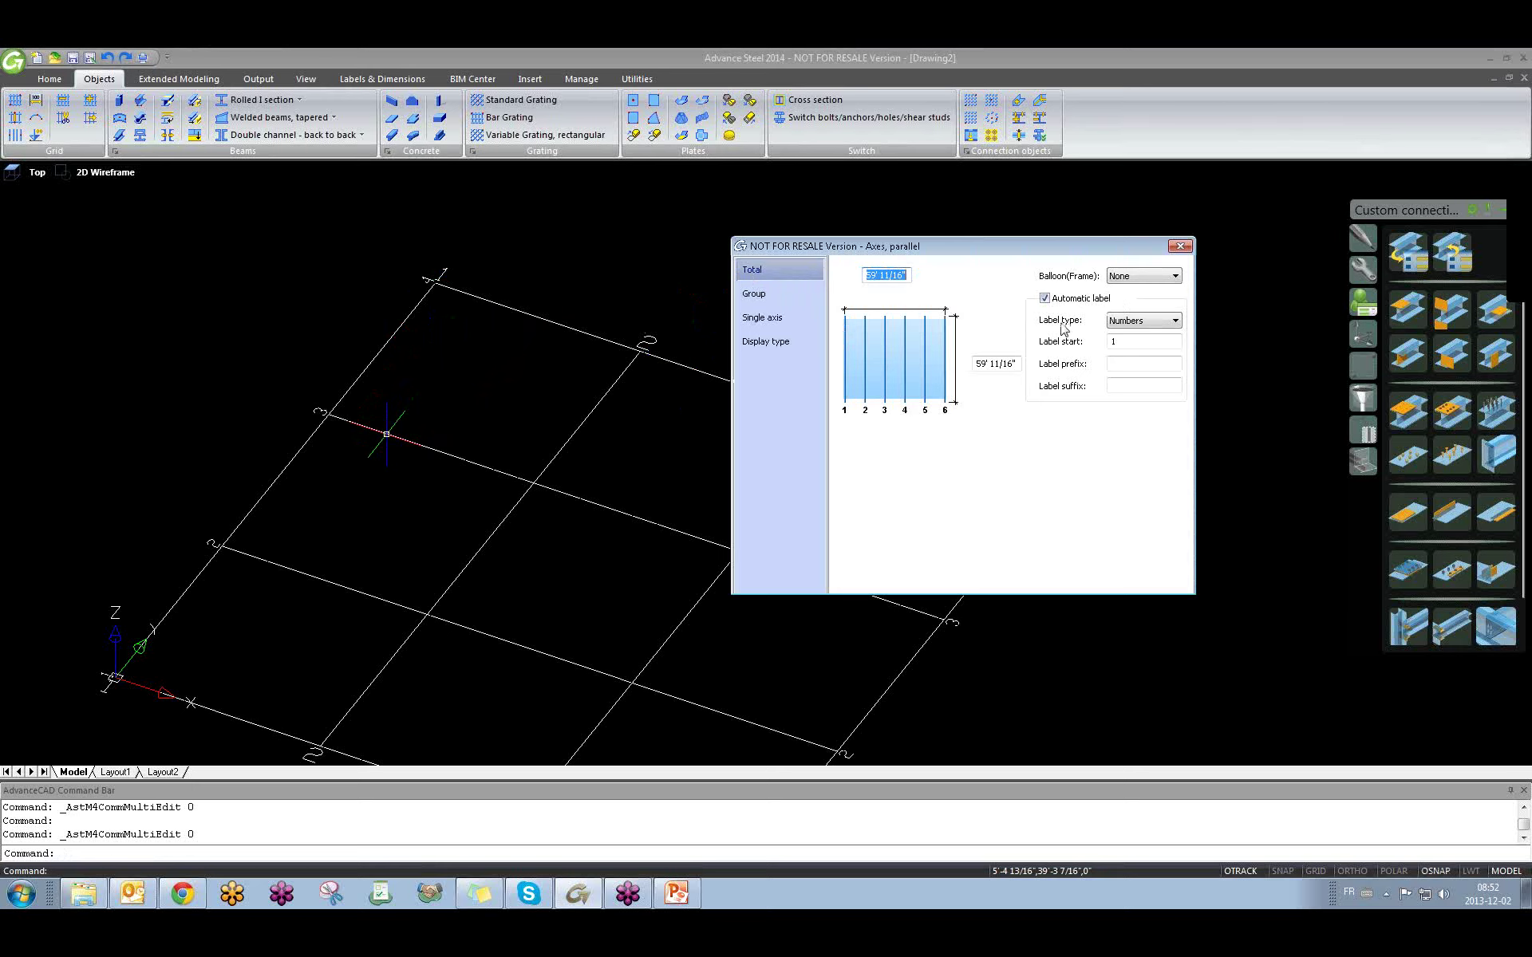
click(1159, 330)
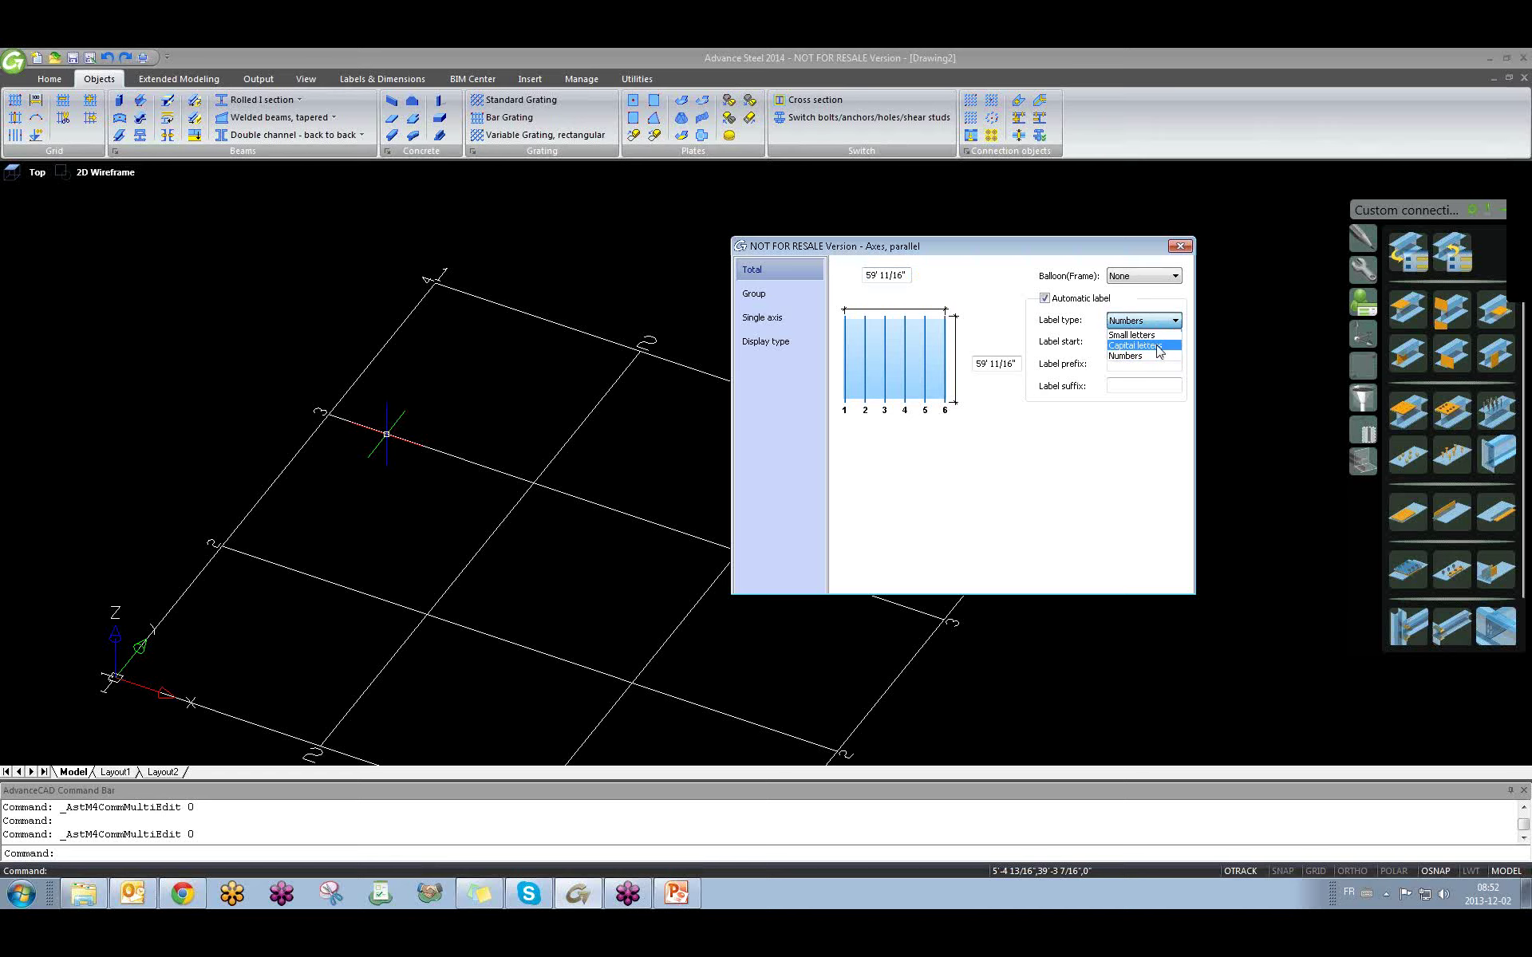
click(1157, 346)
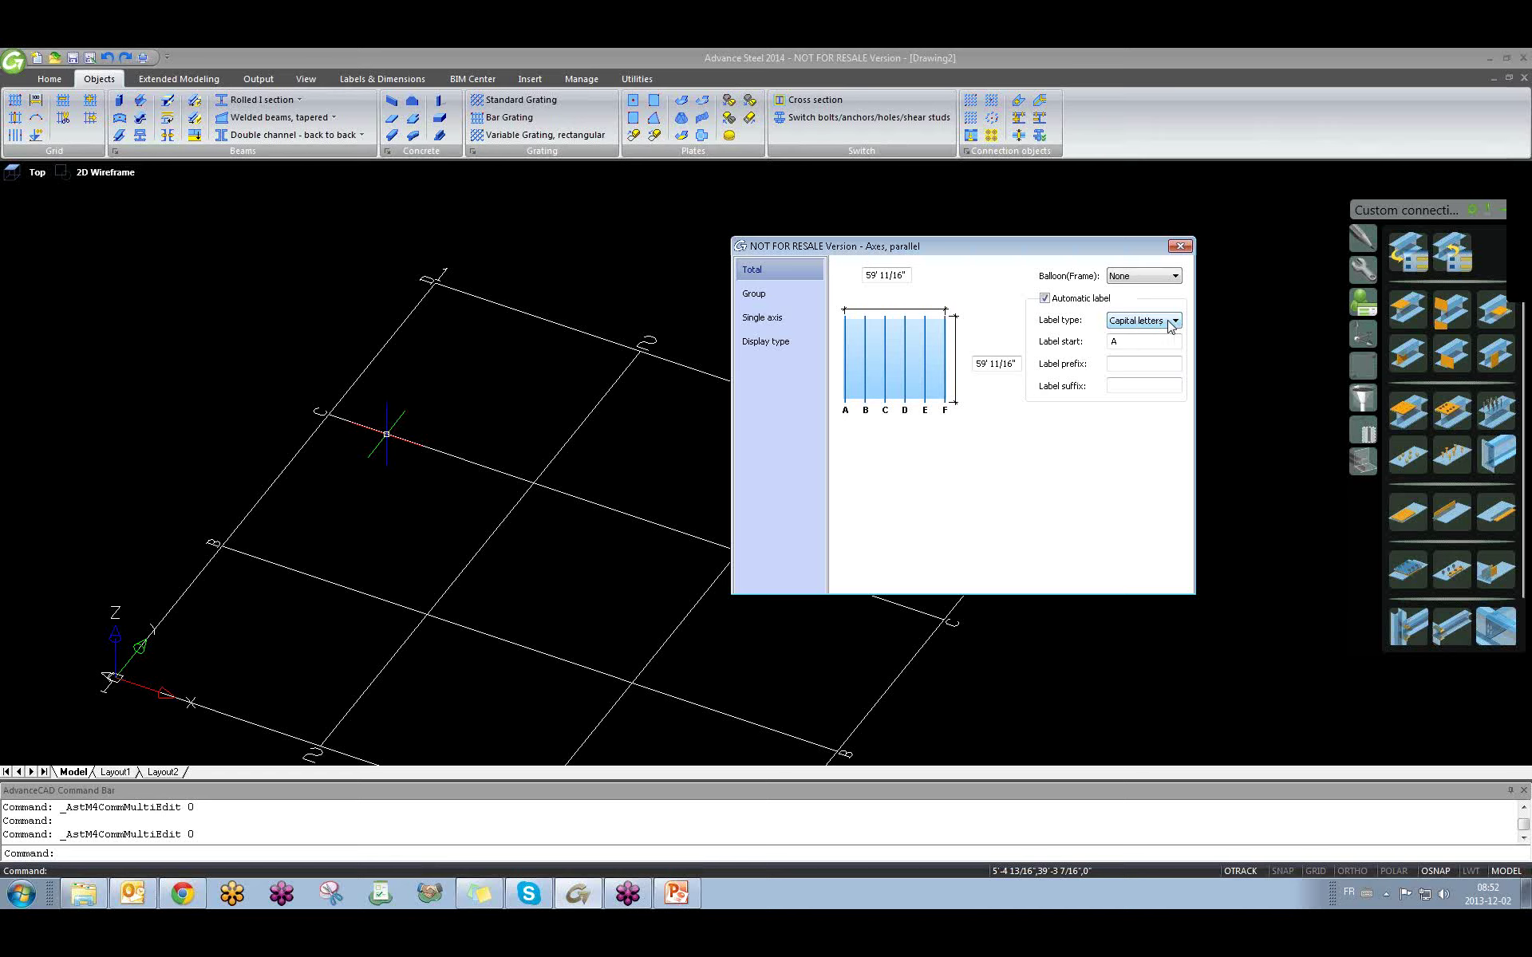
scroll(289, 443, up, 3)
scroll(295, 439, down, 4)
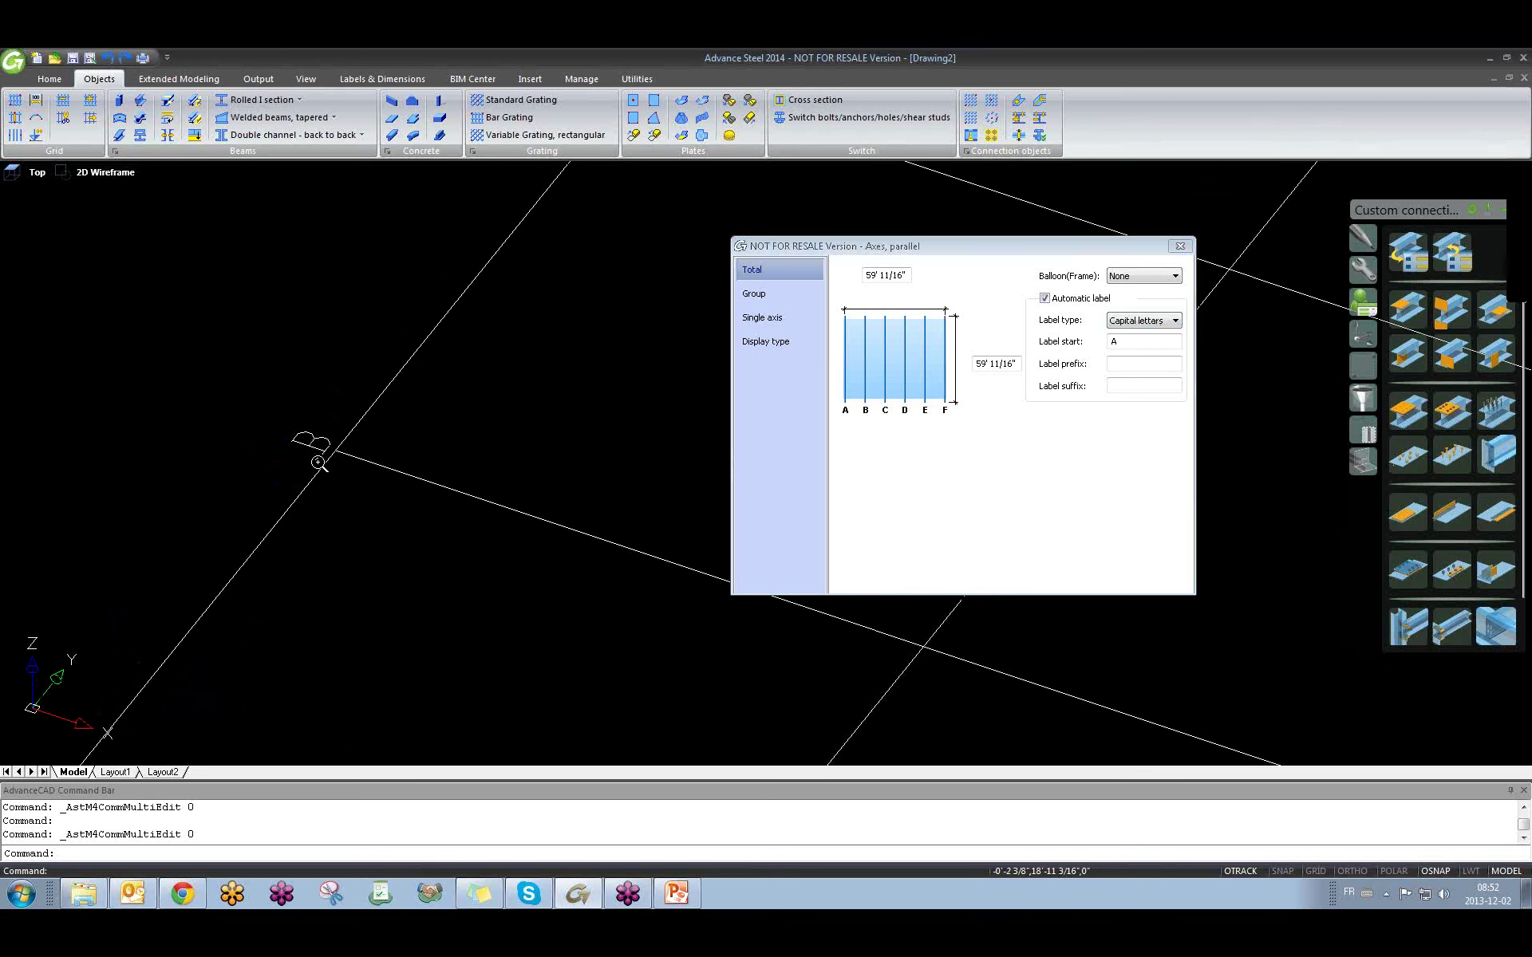
scroll(404, 458, up, 5)
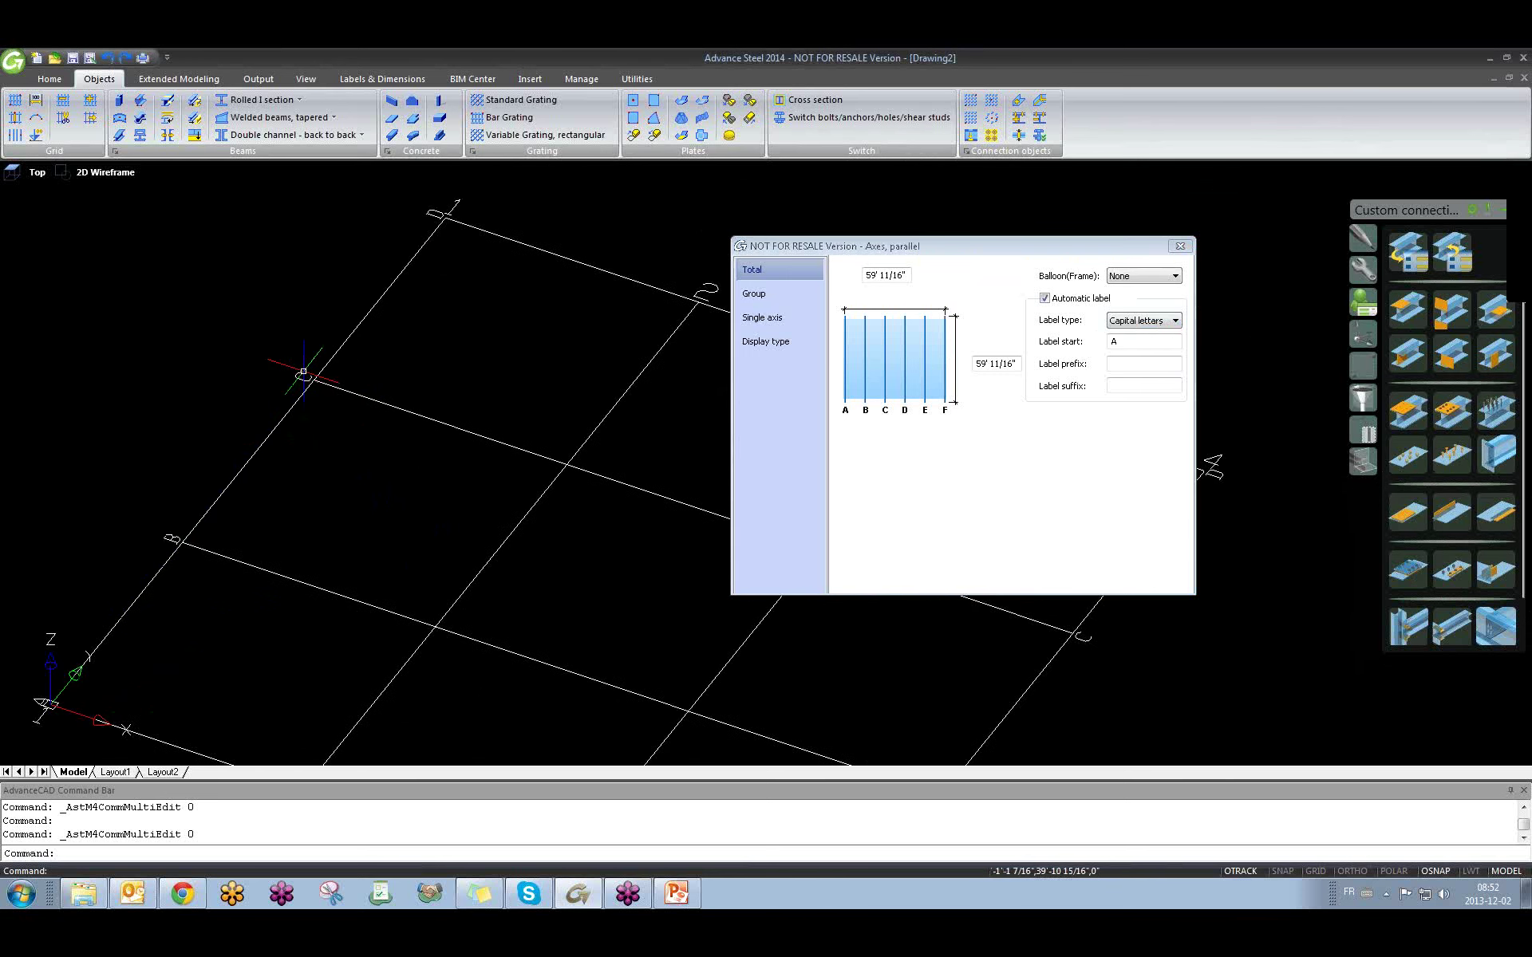
key(Escape)
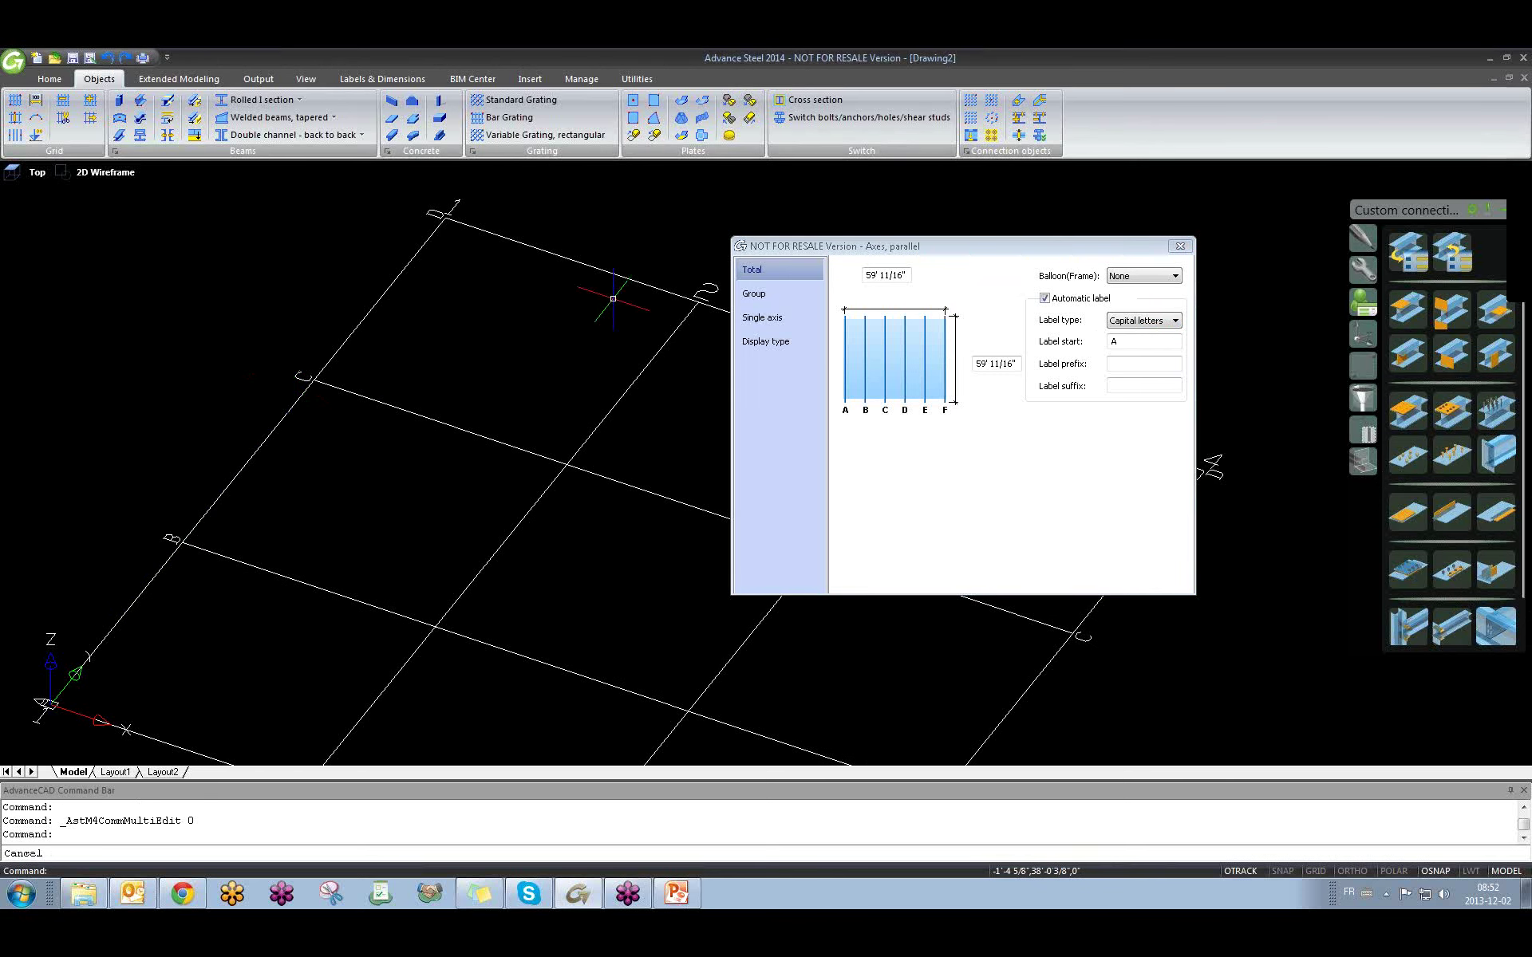
click(1180, 246)
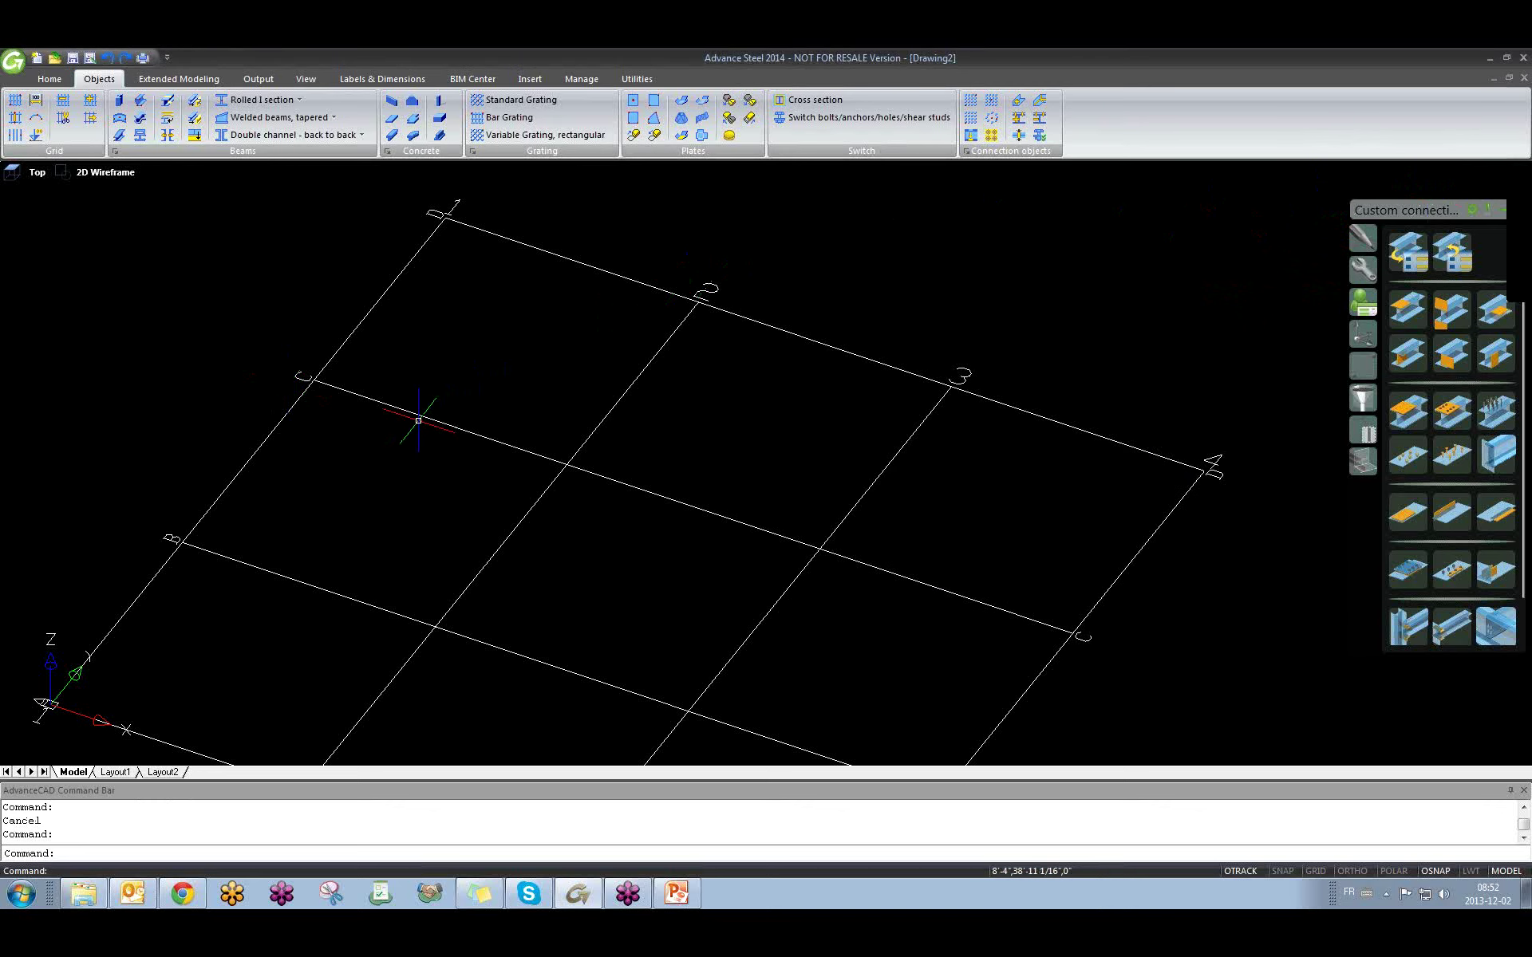
Reopen the lettered axis group's properties twice to review its label settings against the grid, closing them each time.
double_click(419, 414)
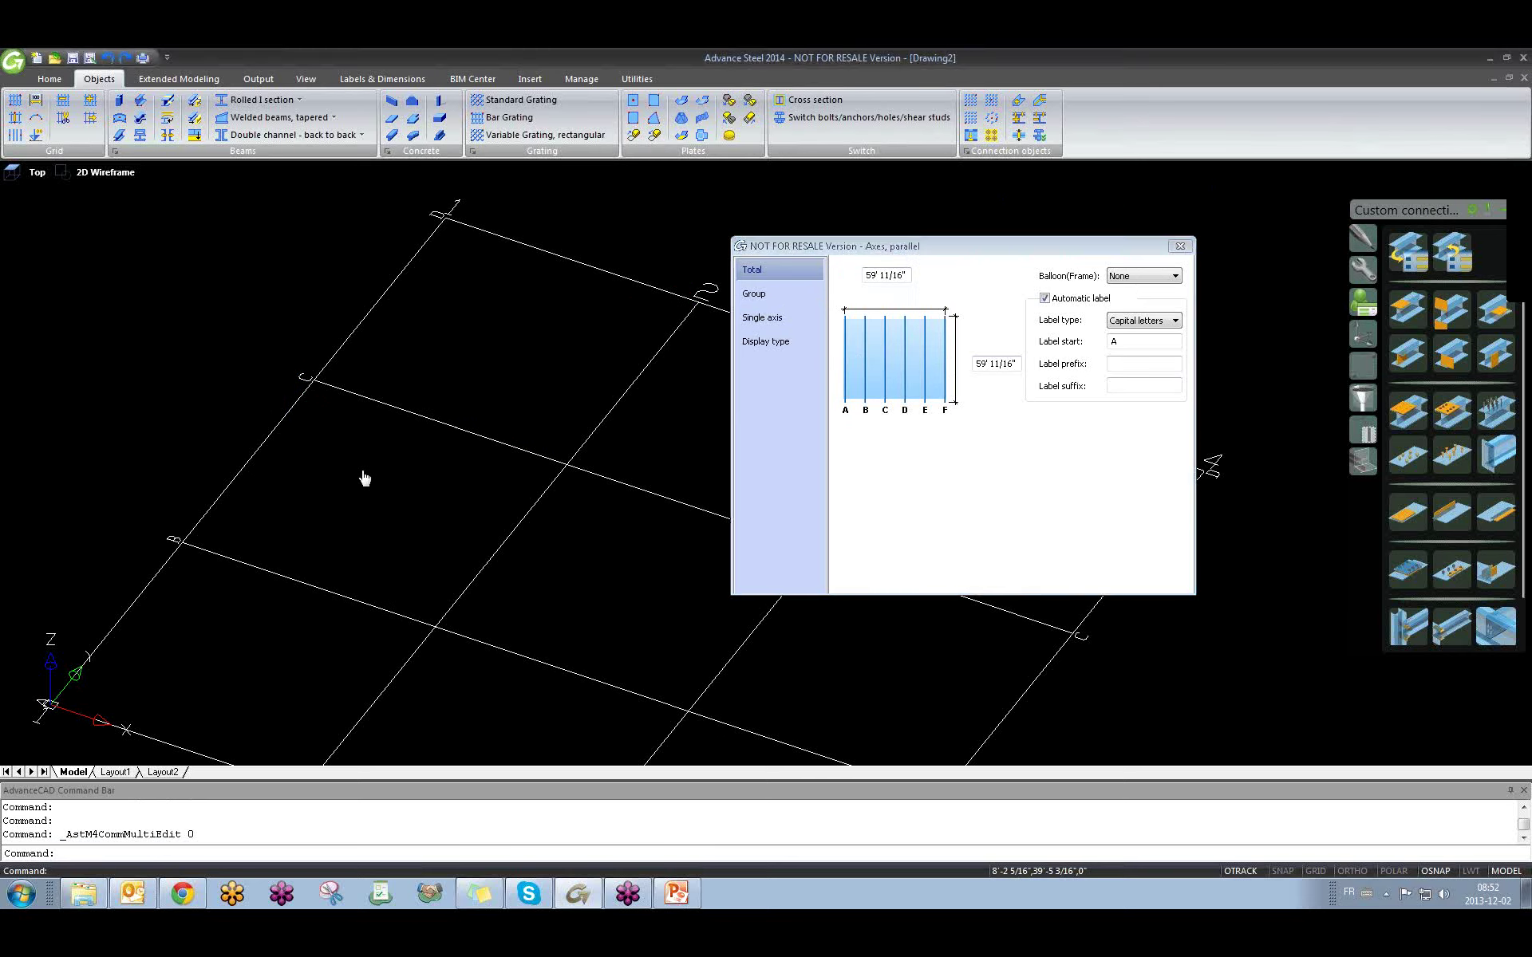
scroll(366, 479, down, 2)
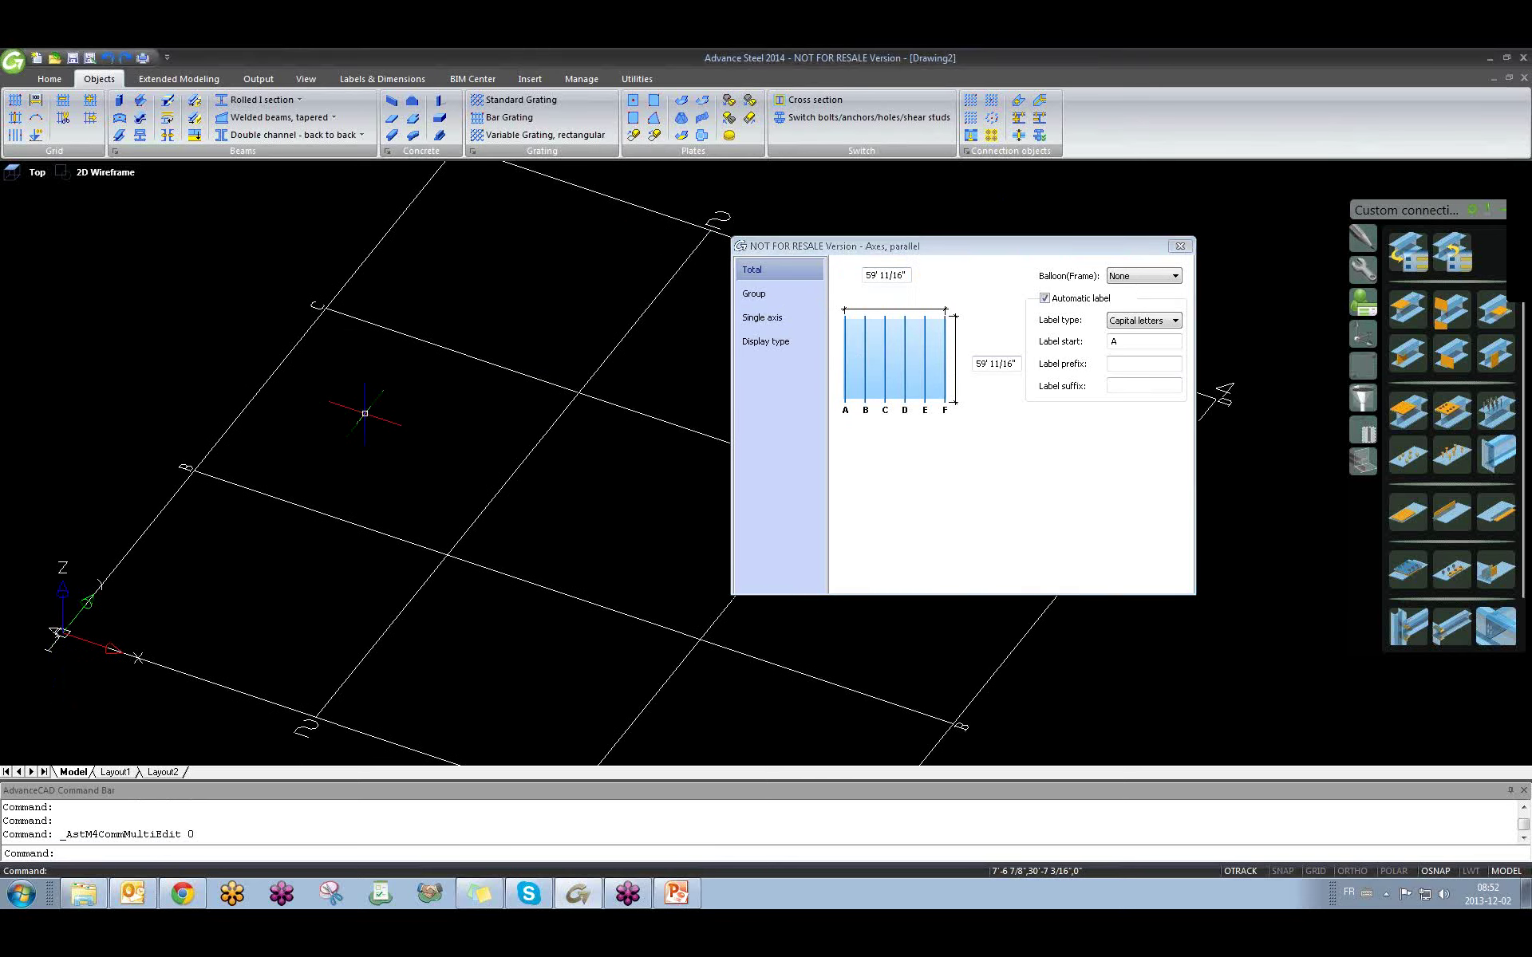
click(1179, 247)
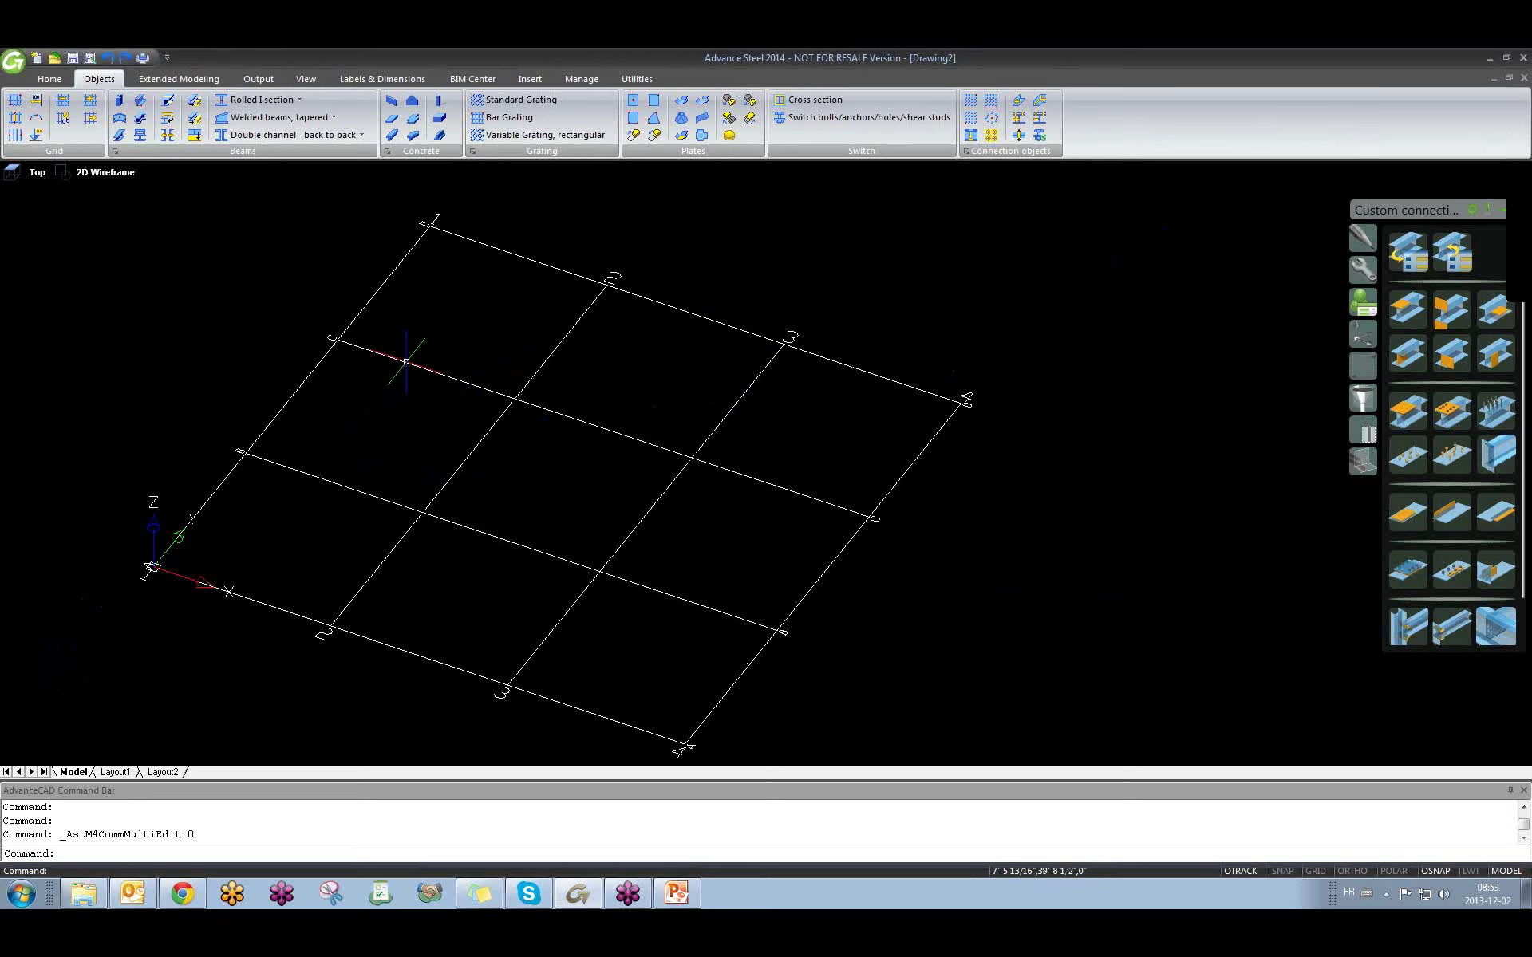
double_click(406, 362)
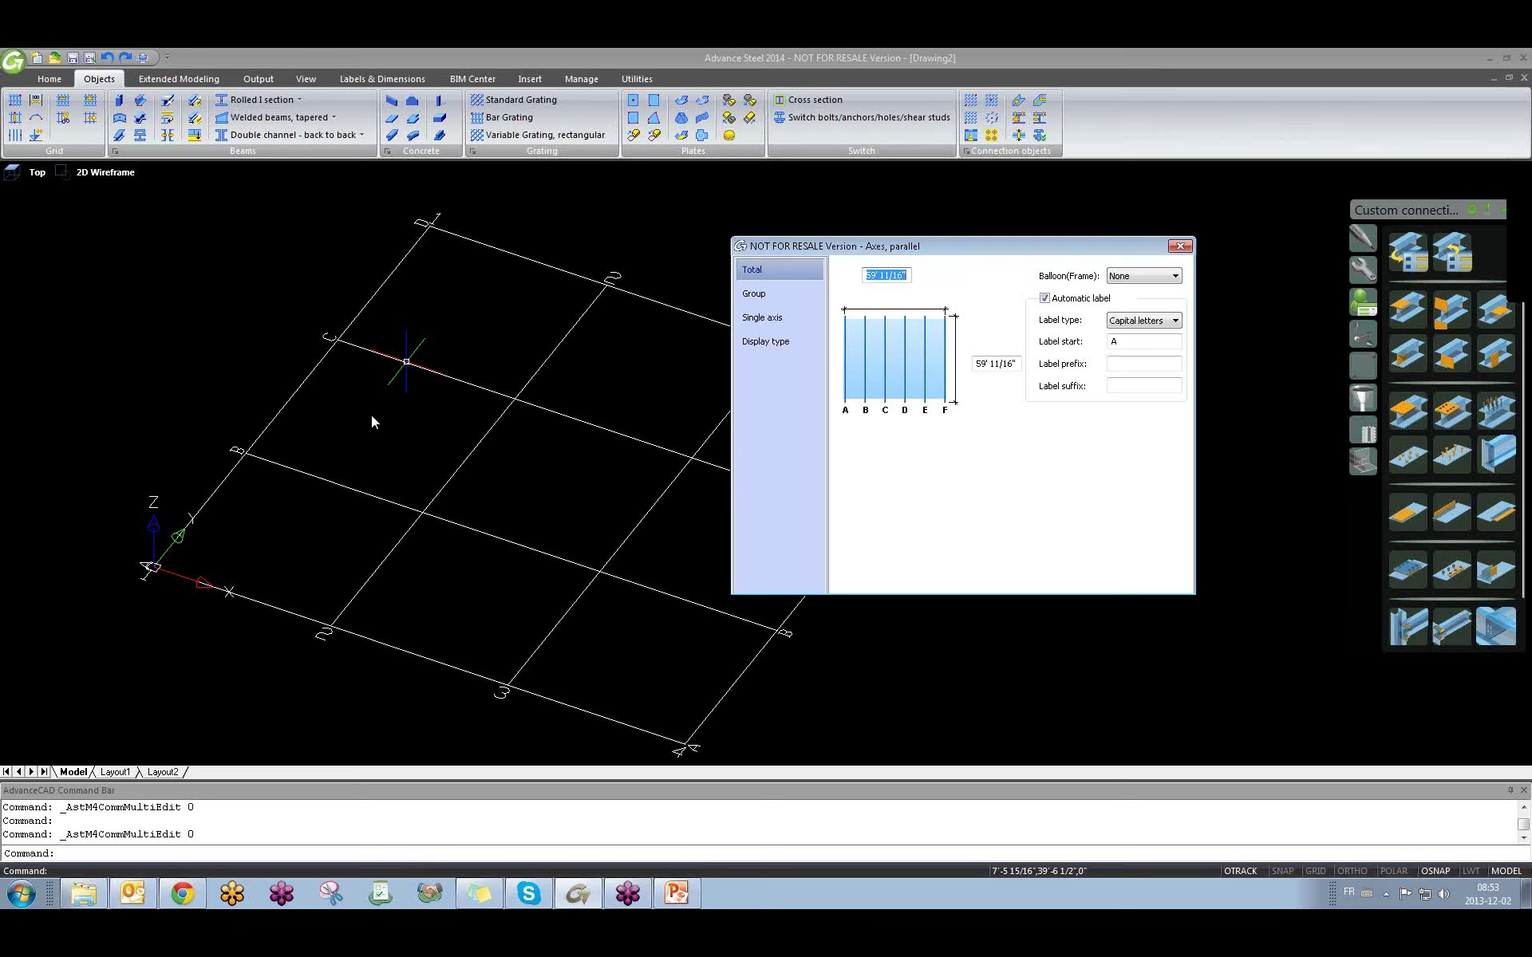
click(1180, 245)
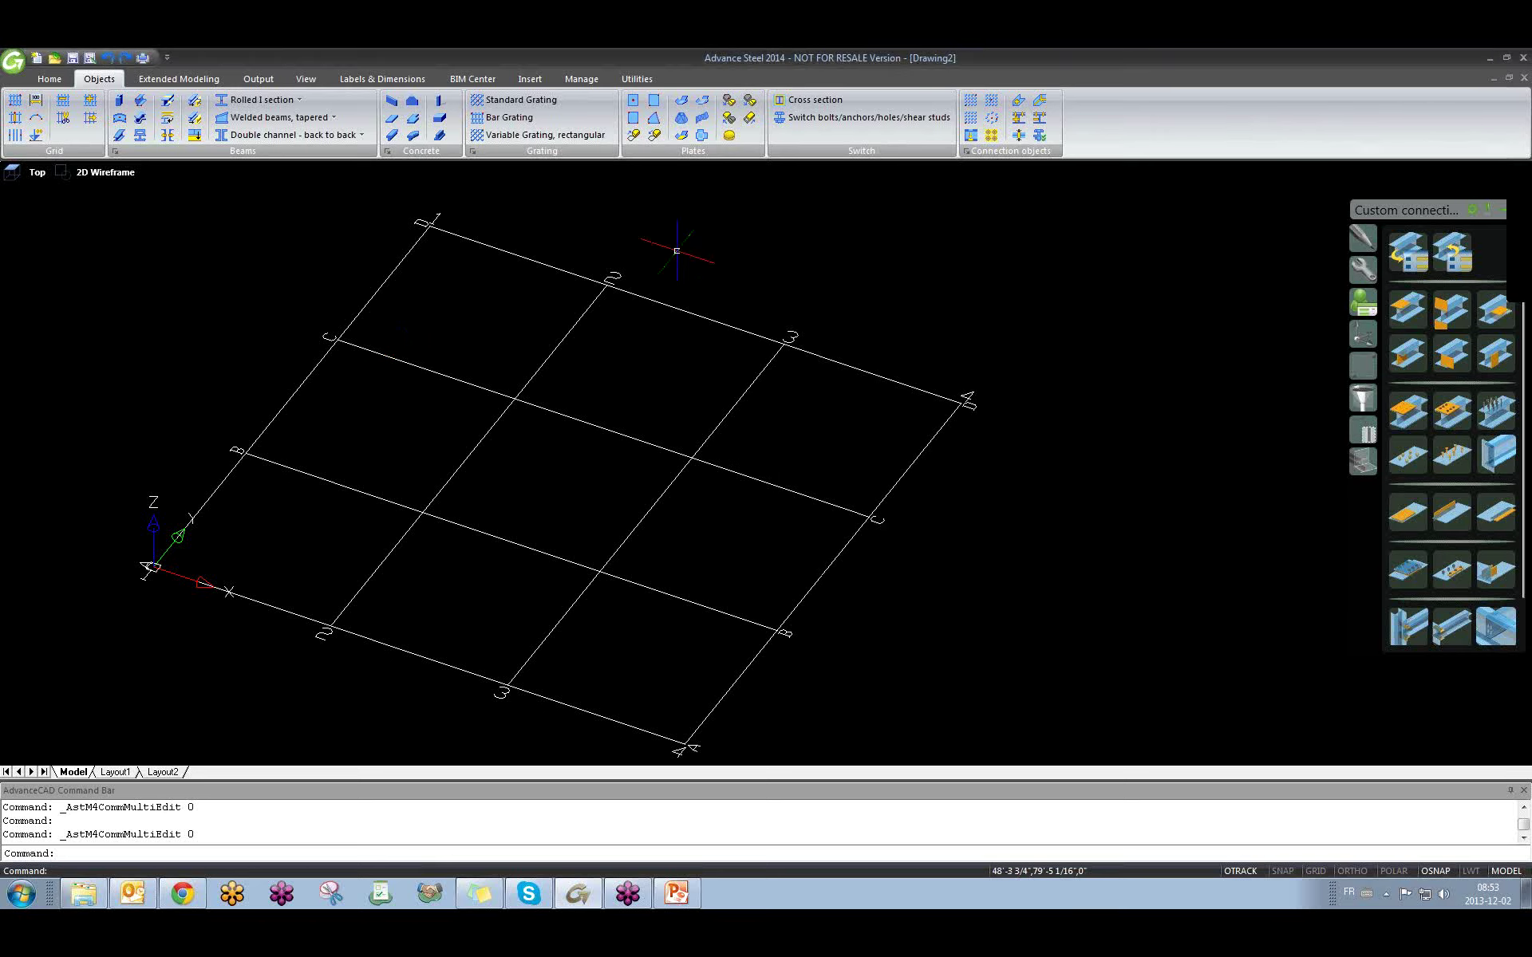
Select both axis groups together and each one separately to examine how the lettered and numbered axes are grouped, and clear the selection.
scroll(518, 416, up, 3)
click(516, 421)
click(428, 338)
scroll(499, 349, down, 5)
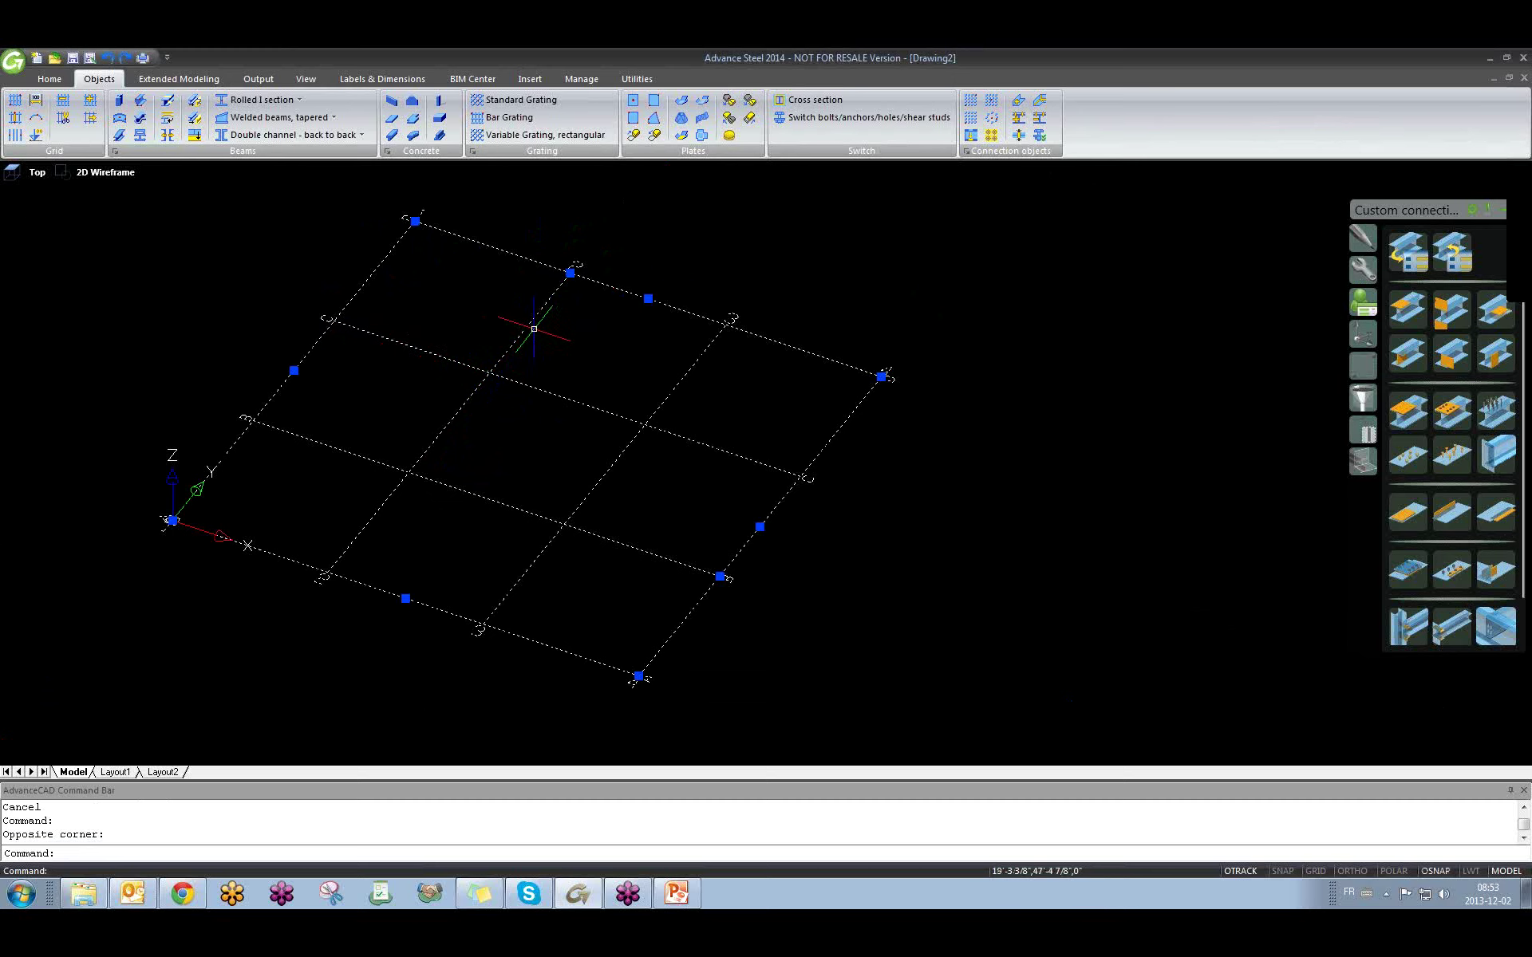
key(Escape)
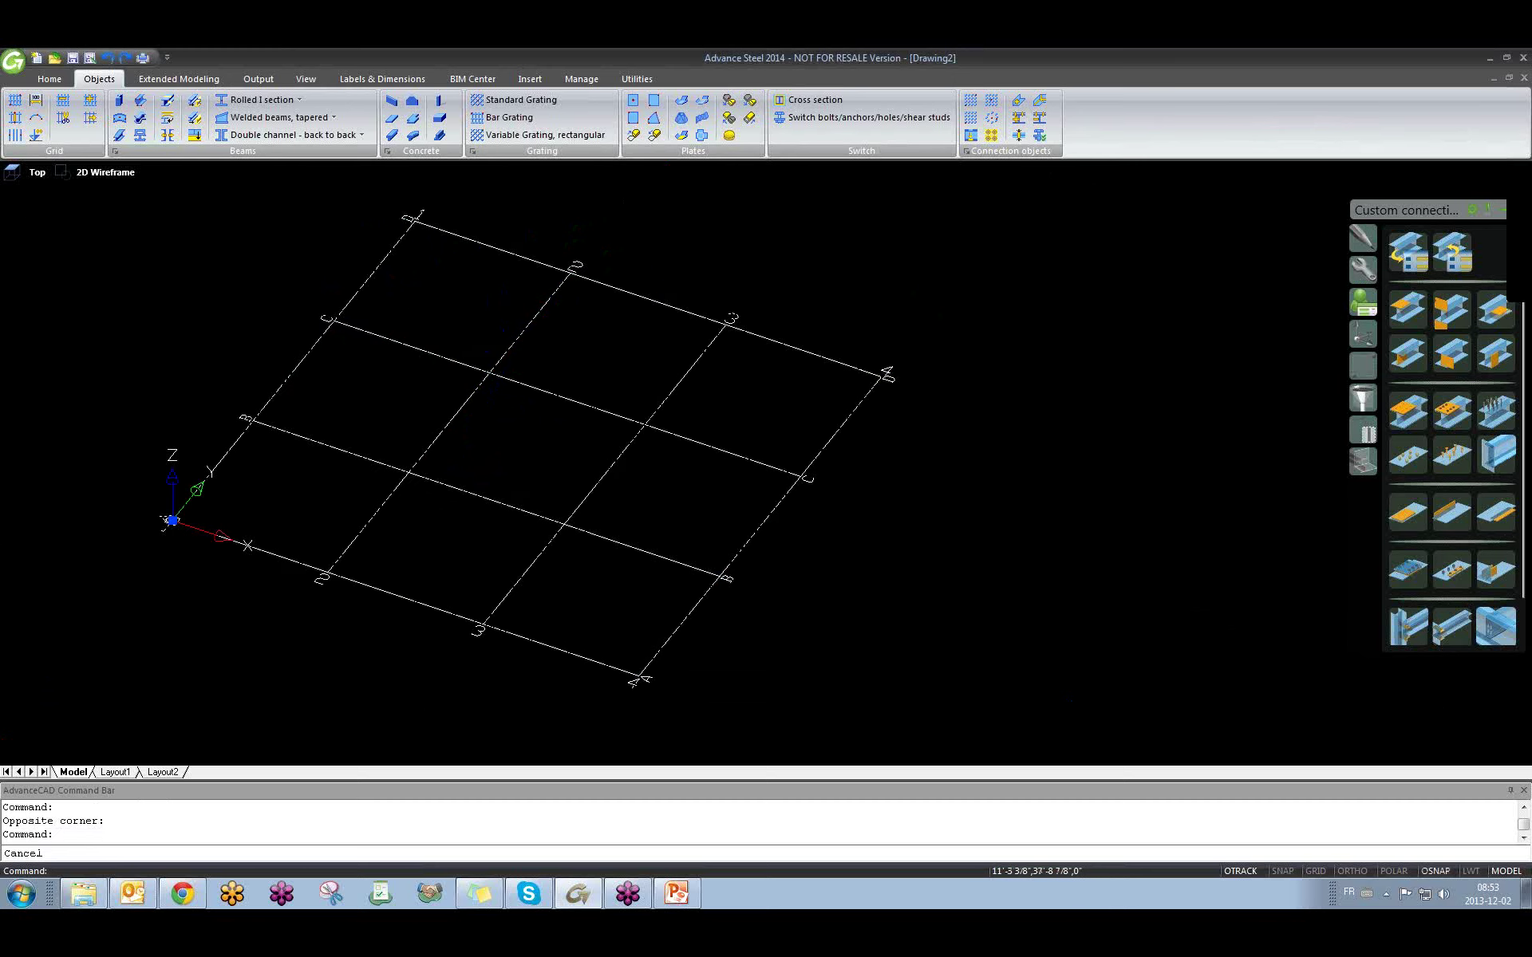
click(391, 341)
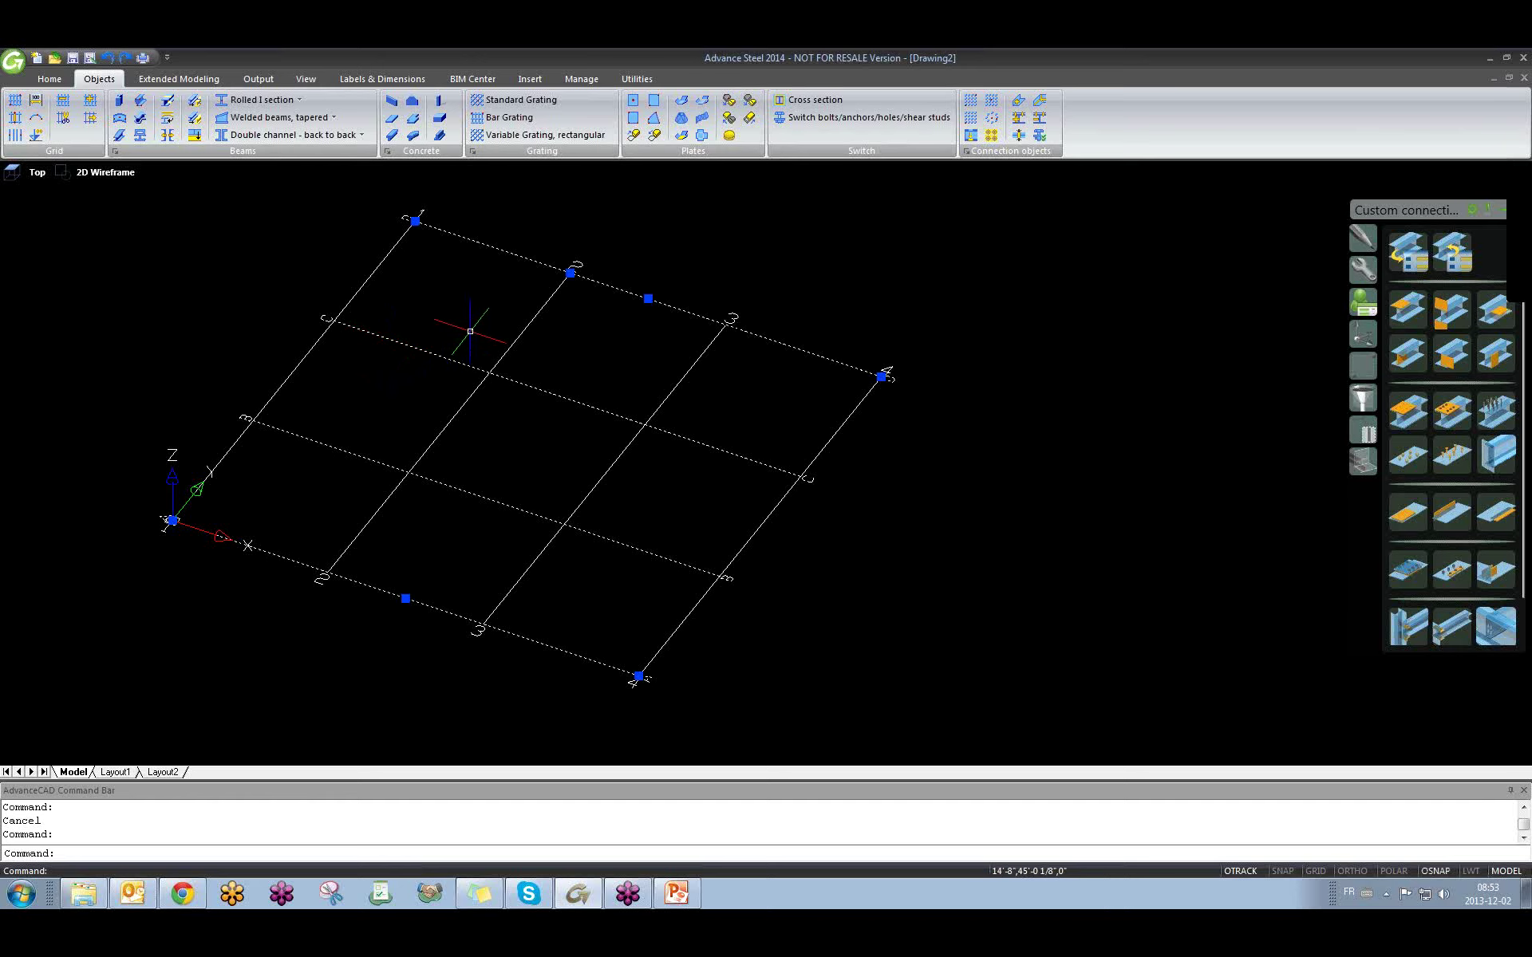
key(Escape)
click(523, 333)
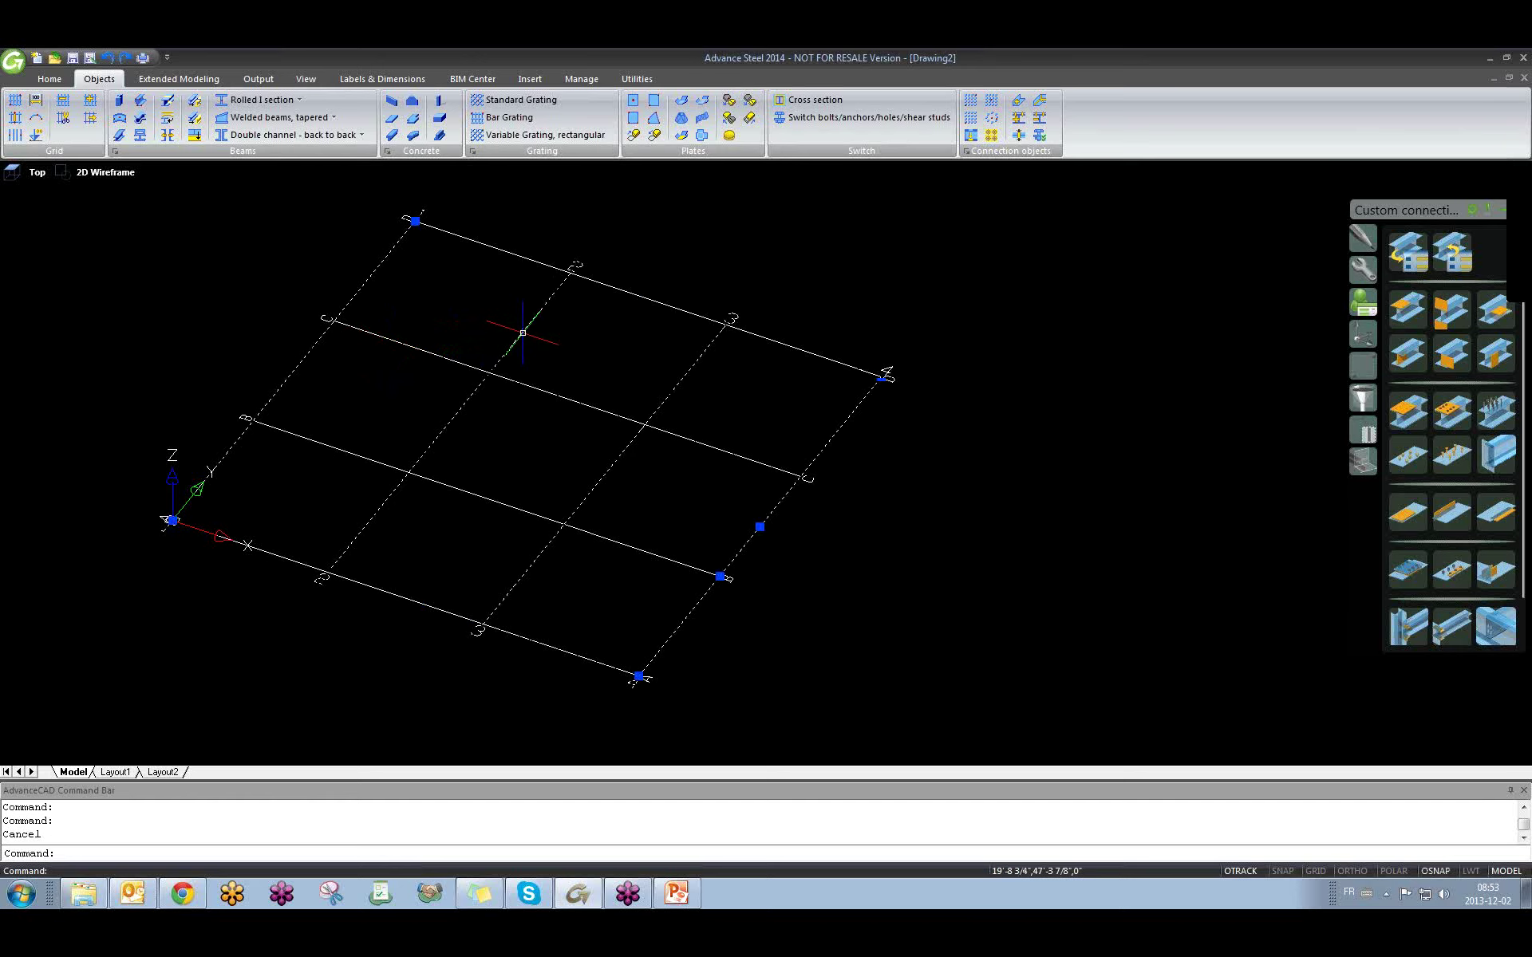
click(457, 374)
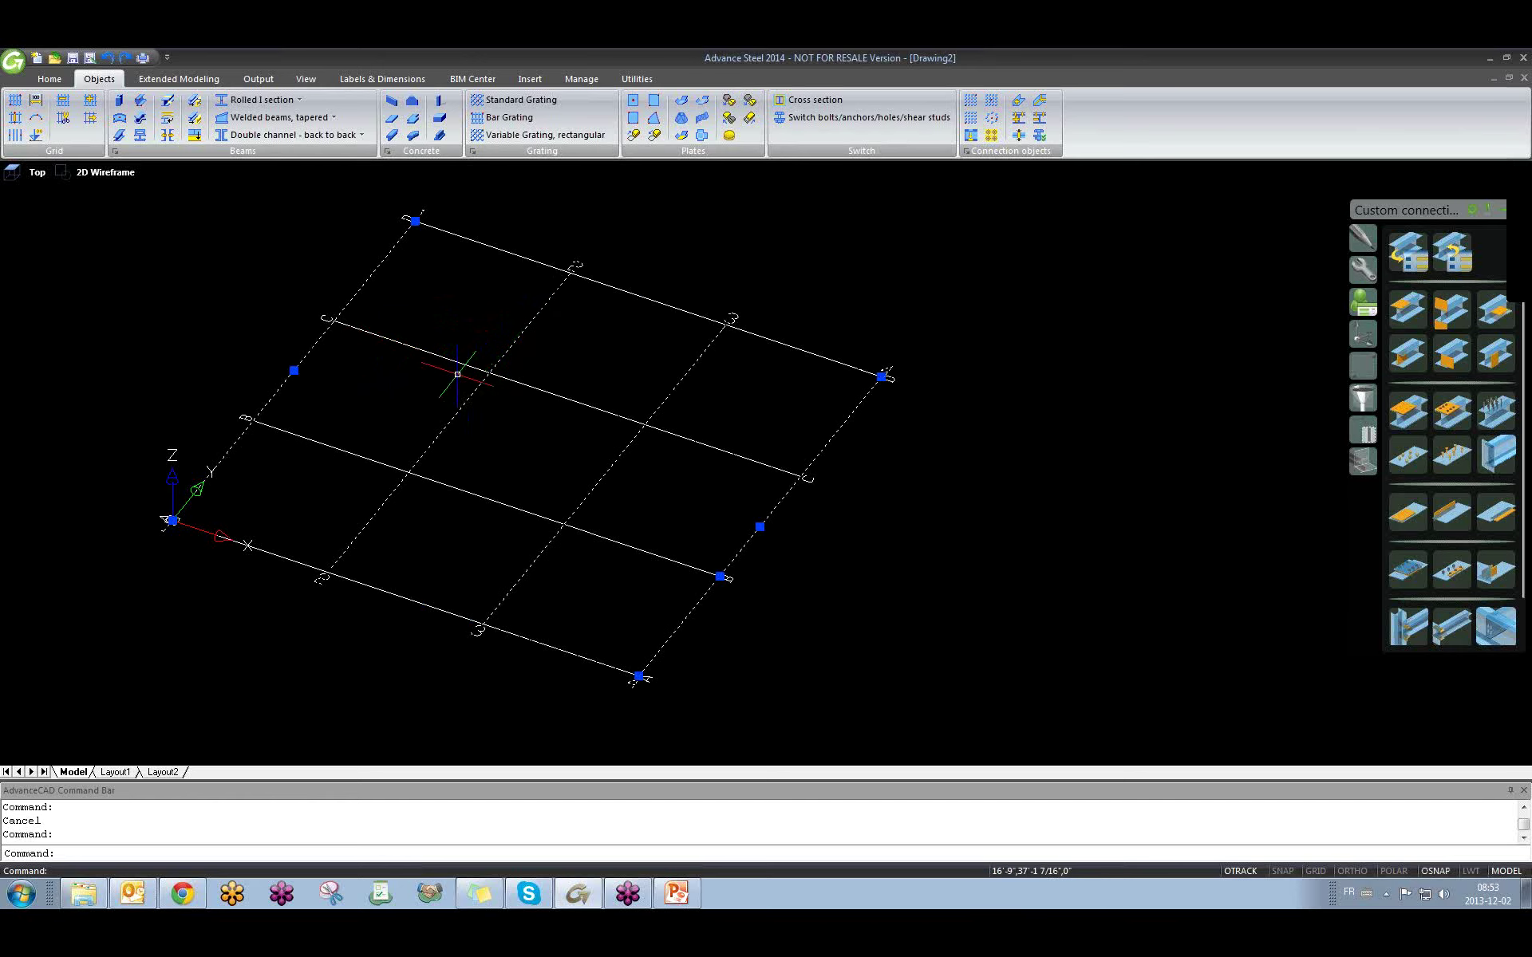
key(Escape)
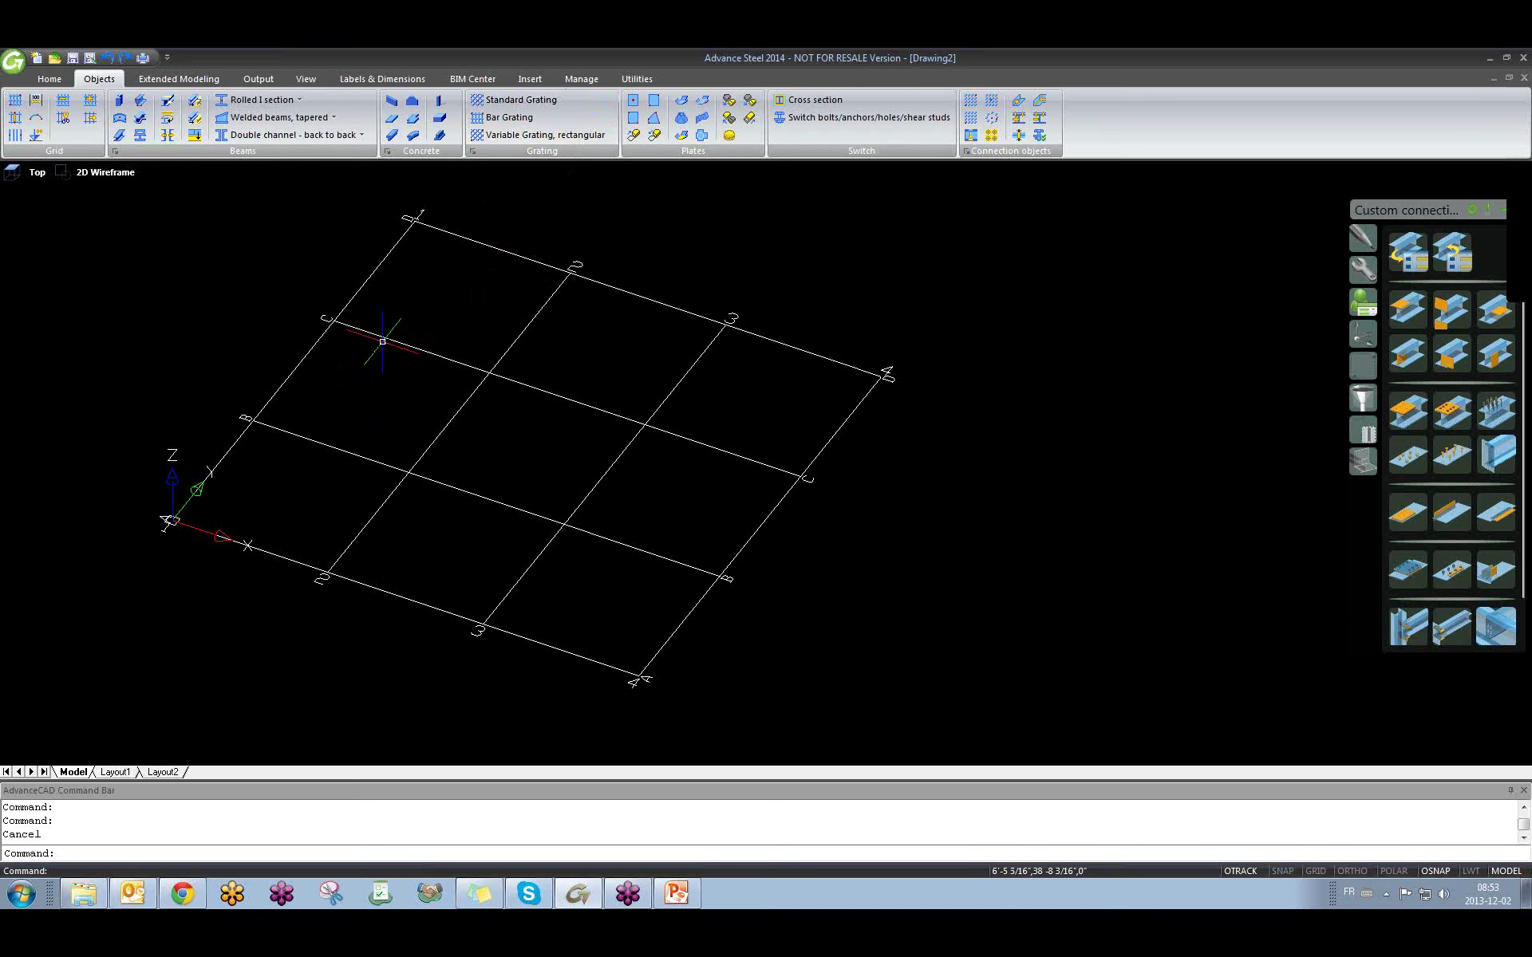
Open the lettered axis group's properties, set its balloon frame to Edging, and inspect the framed labels up close.
double_click(383, 338)
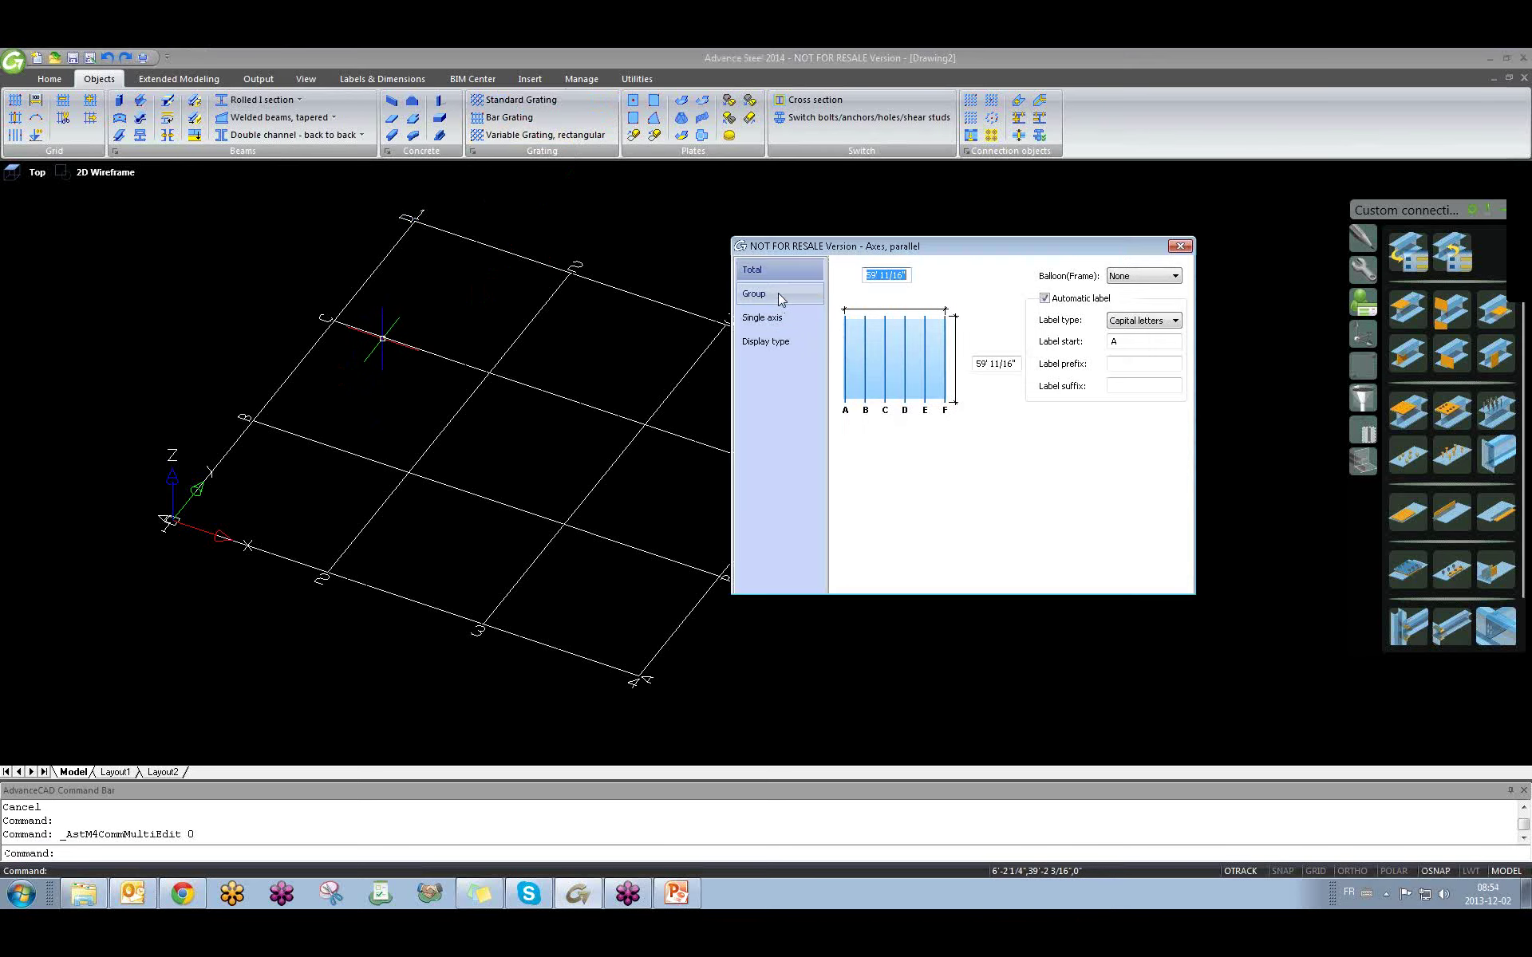
click(375, 363)
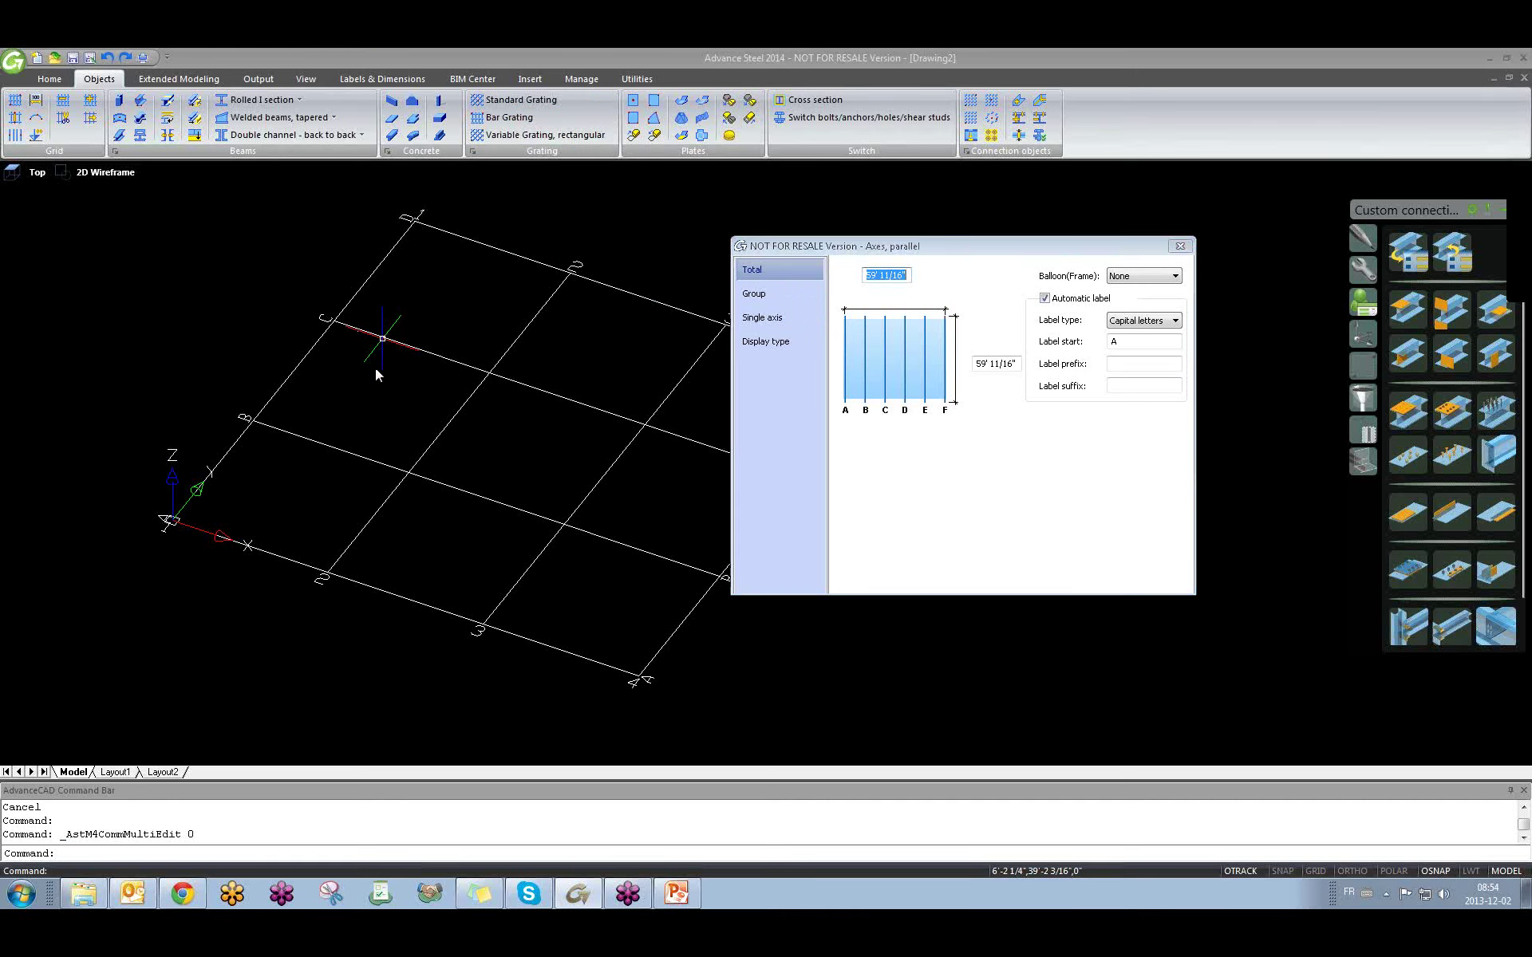
middle_drag(375, 363, 362, 359)
click(359, 329)
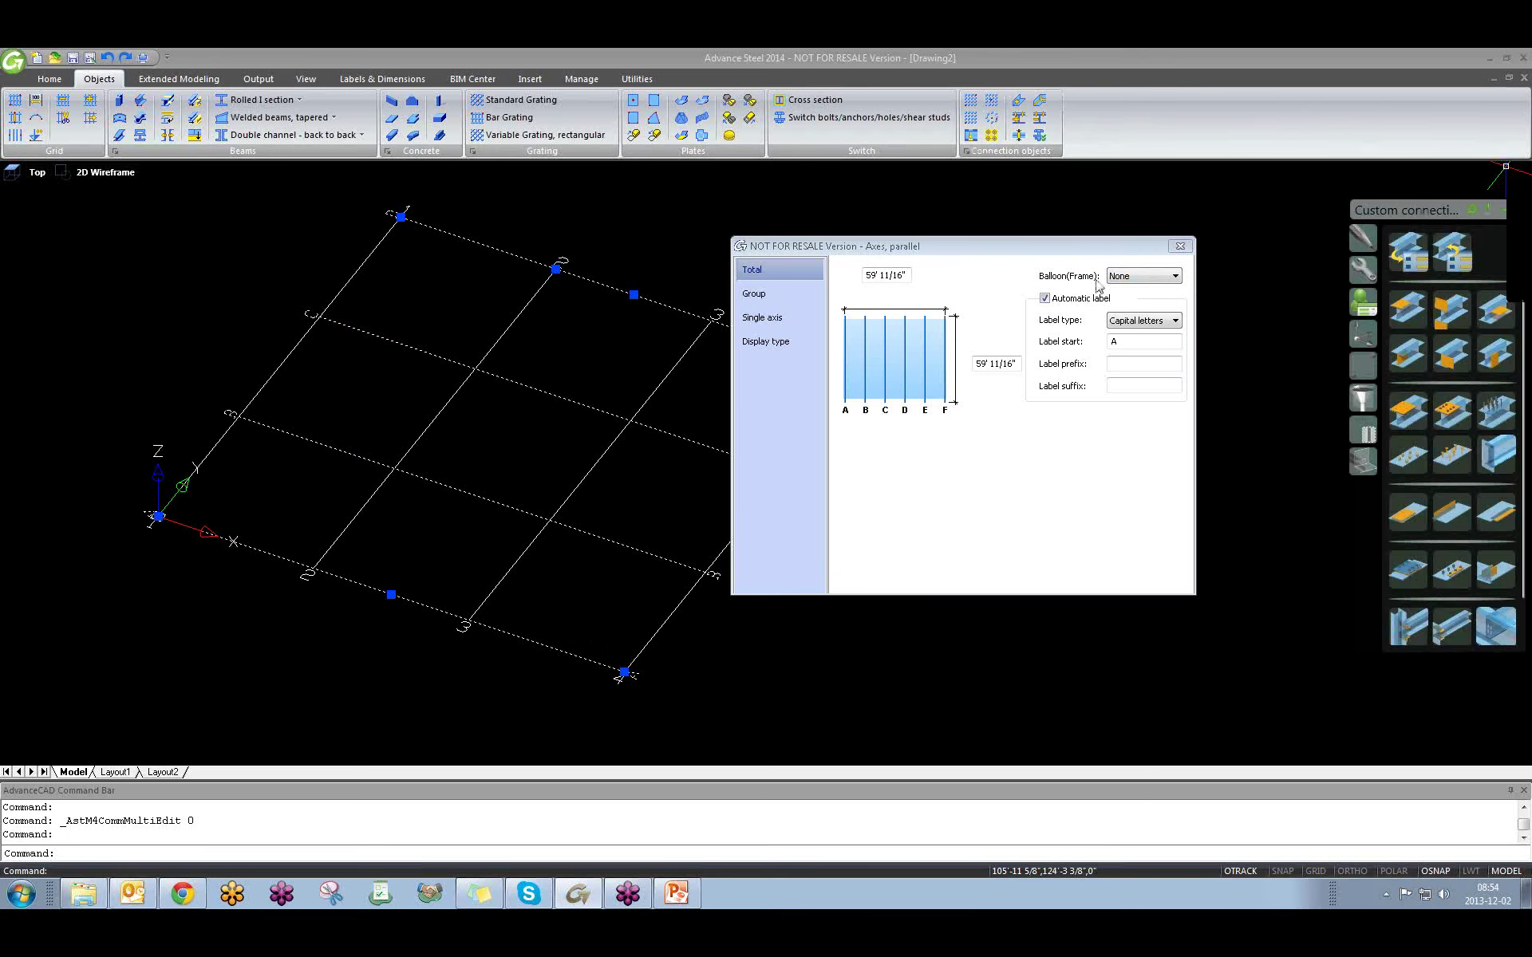
middle_drag(390, 293, 404, 314)
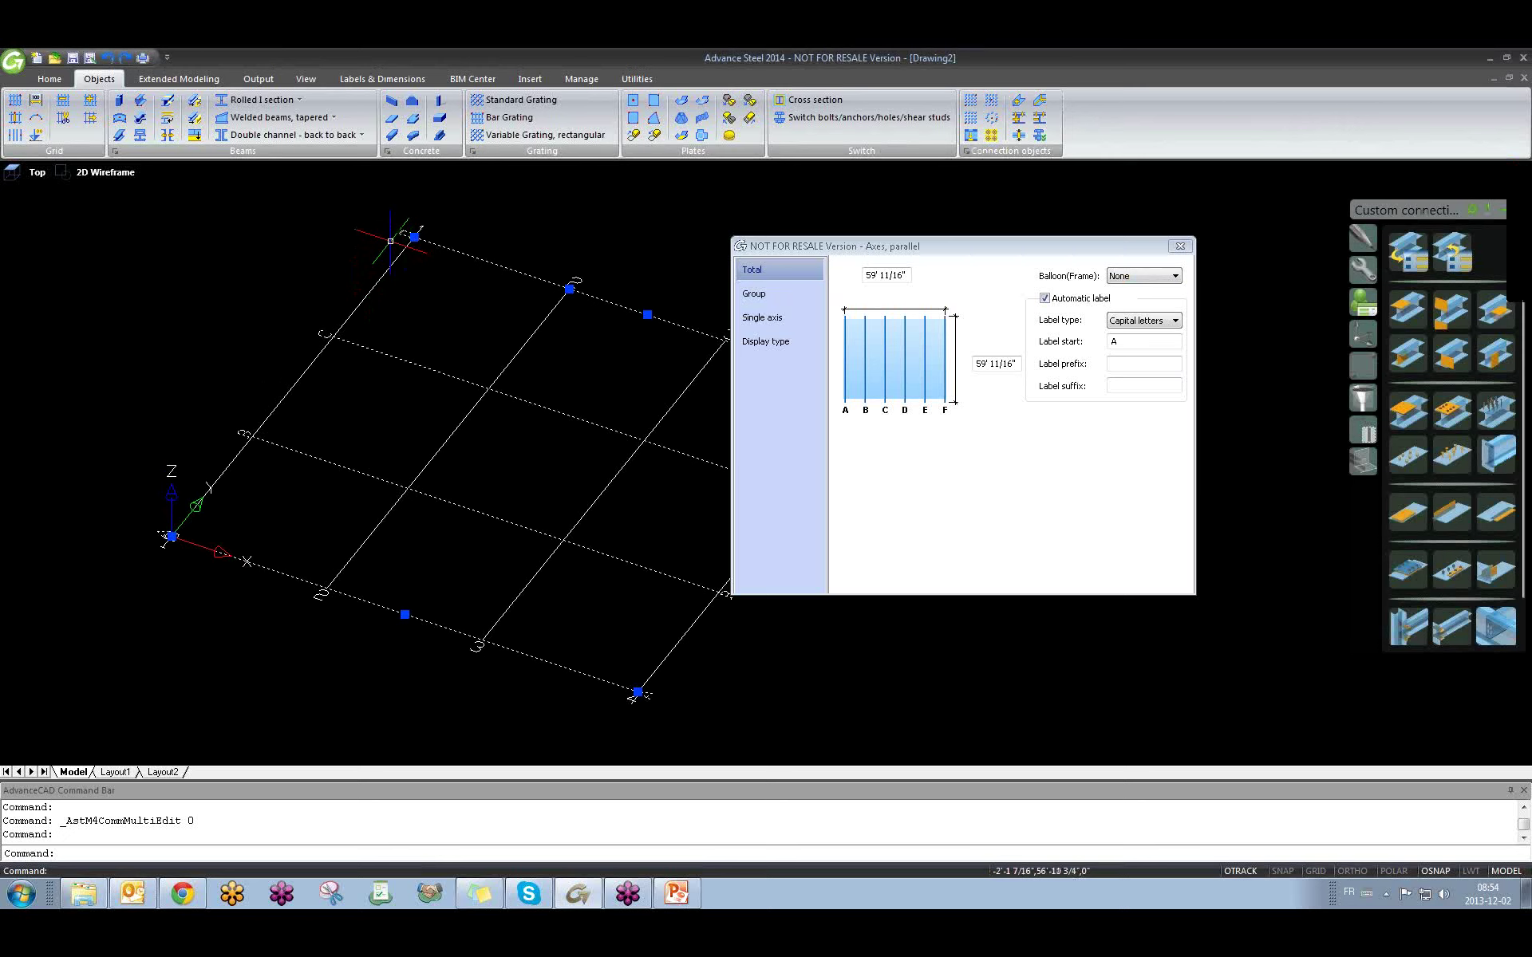
scroll(399, 236, up, 4)
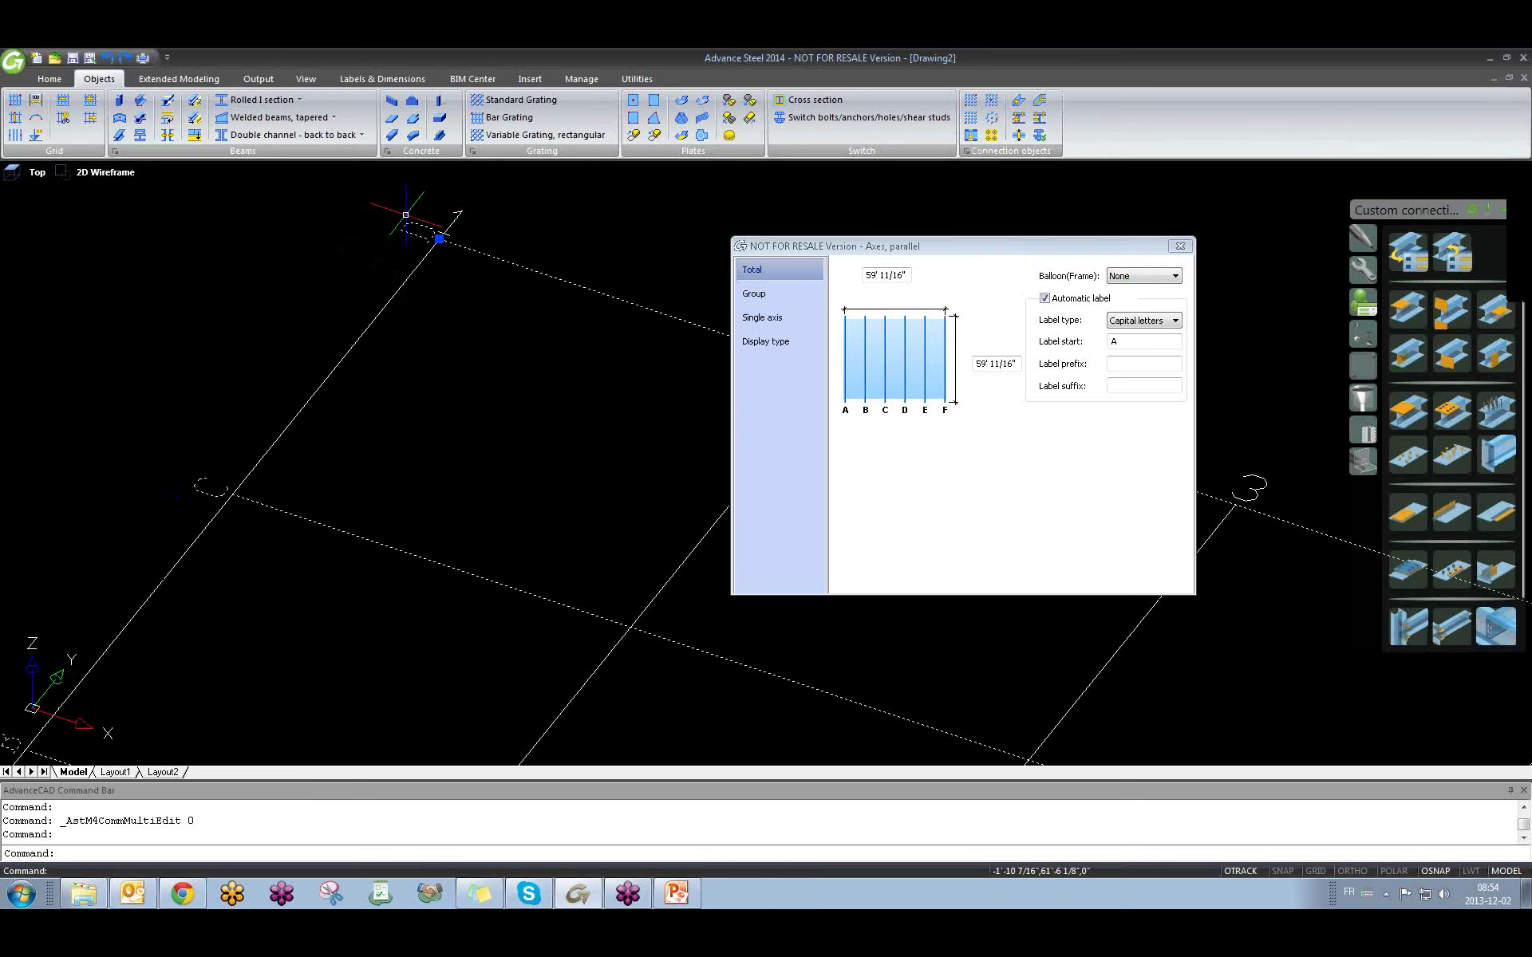
click(1145, 280)
click(1135, 303)
scroll(446, 327, down, 3)
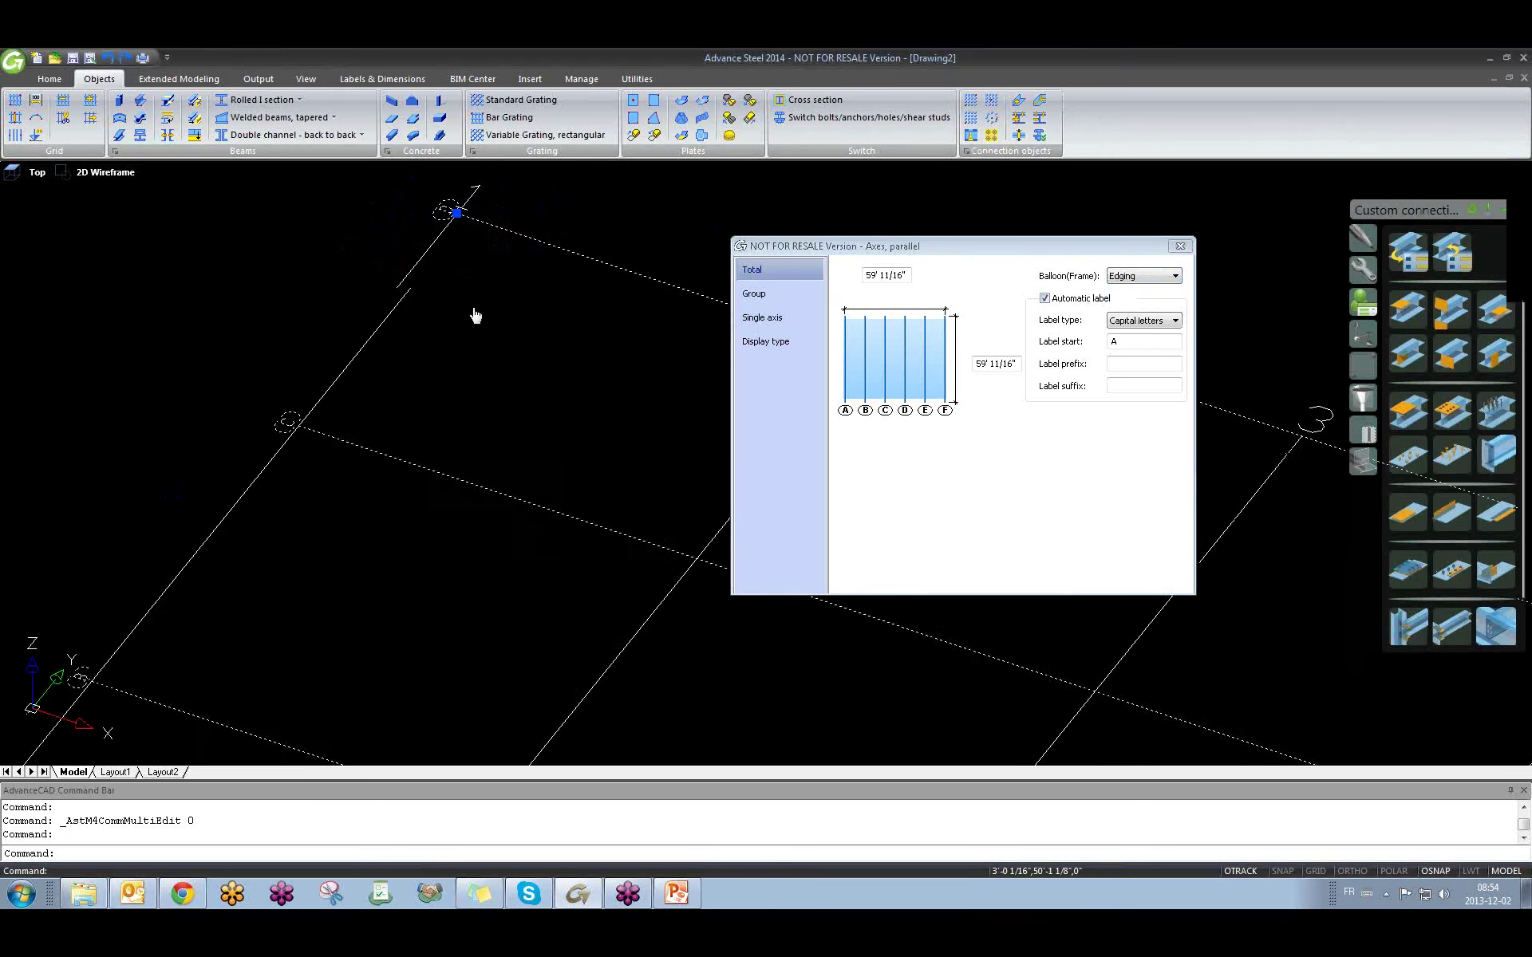
scroll(159, 575, up, 6)
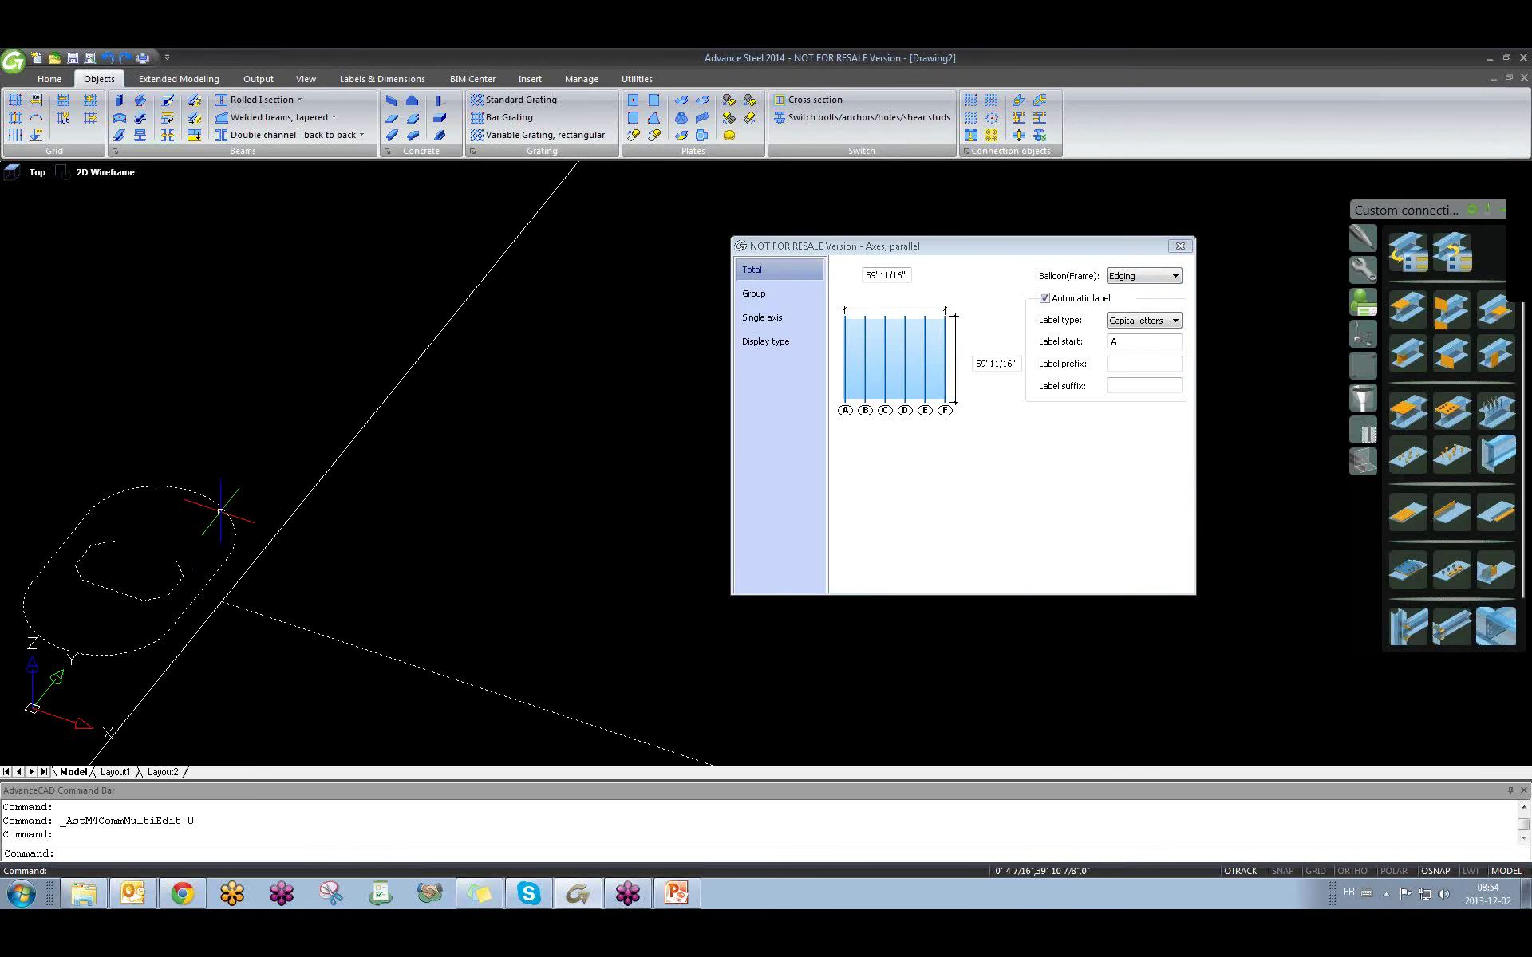
Switch the lettered axis group's balloon frame to None and back to Edging to compare the two label styles.
click(1133, 277)
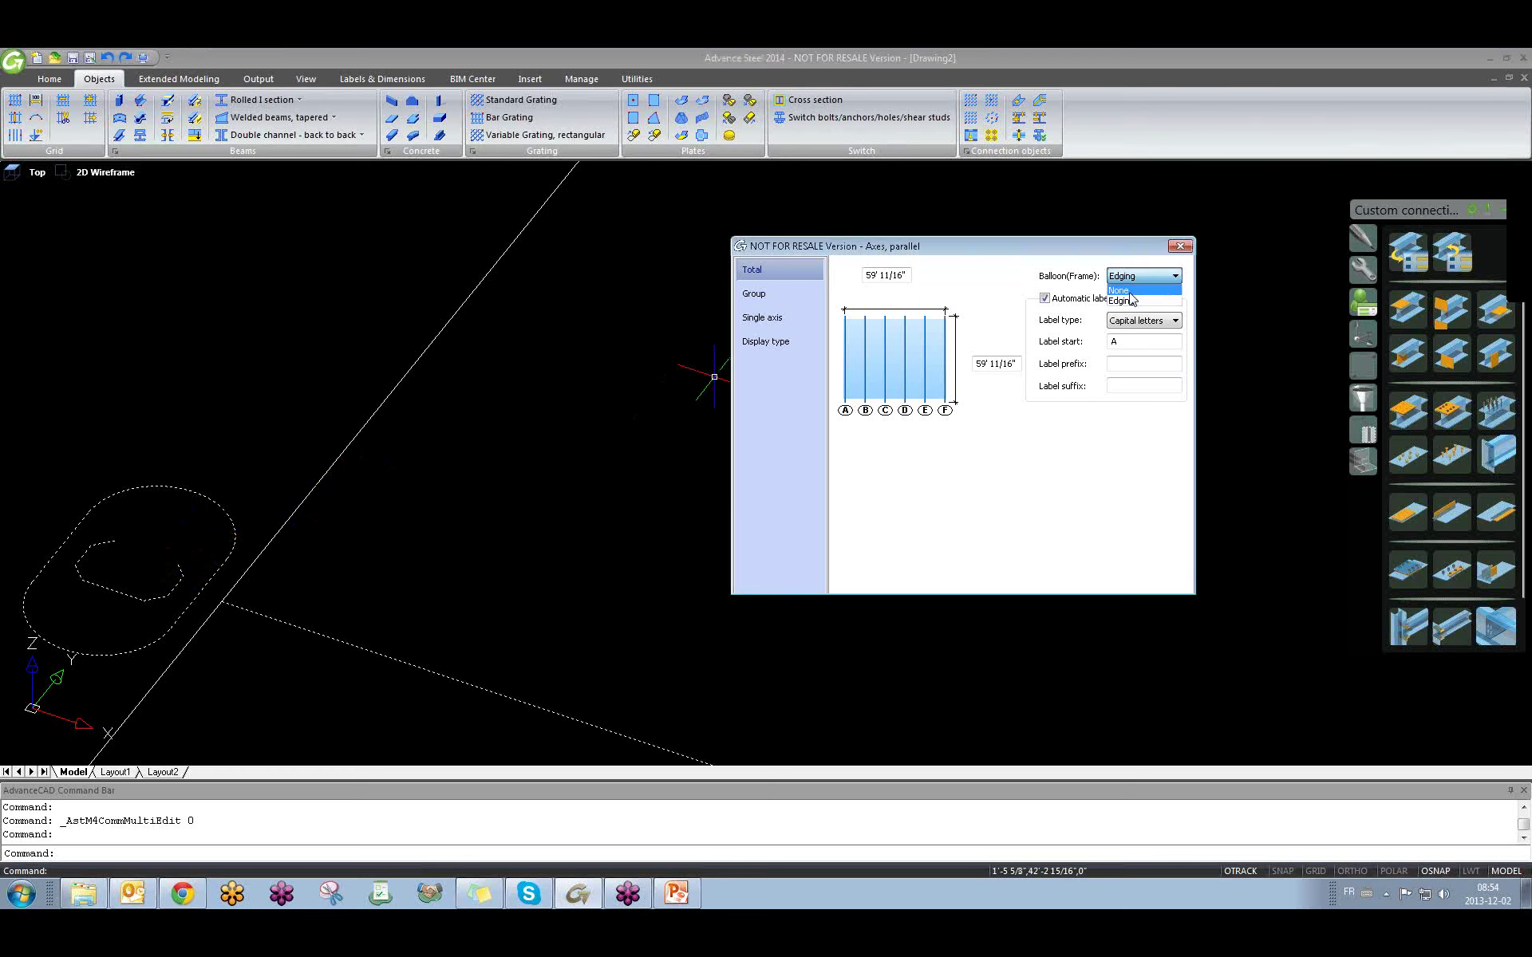
click(975, 305)
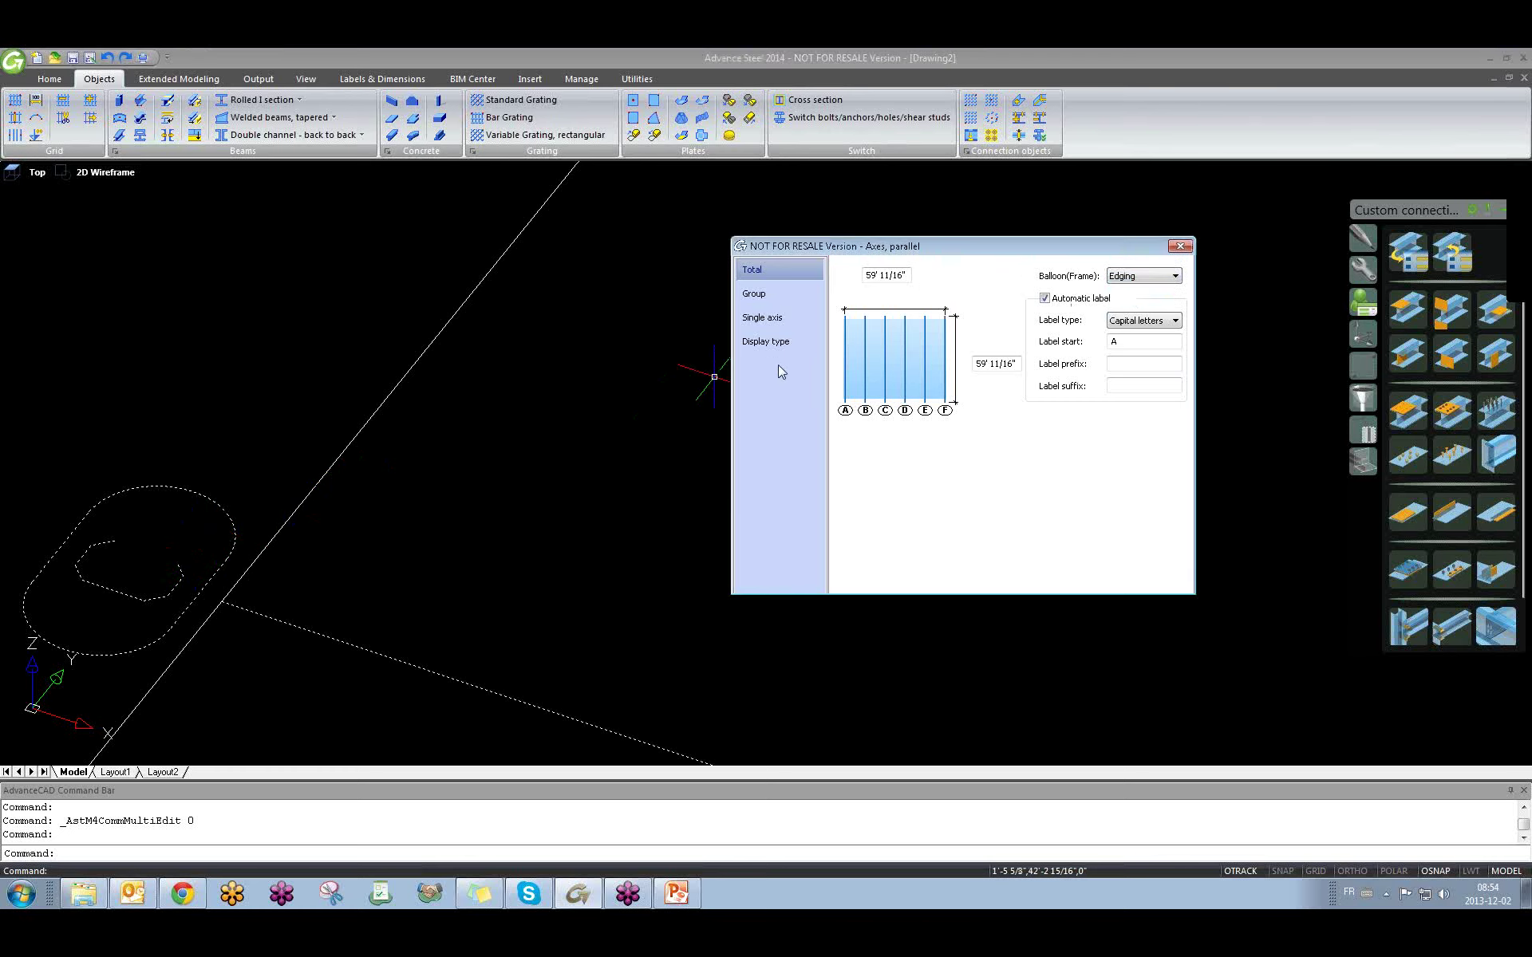
key(Up)
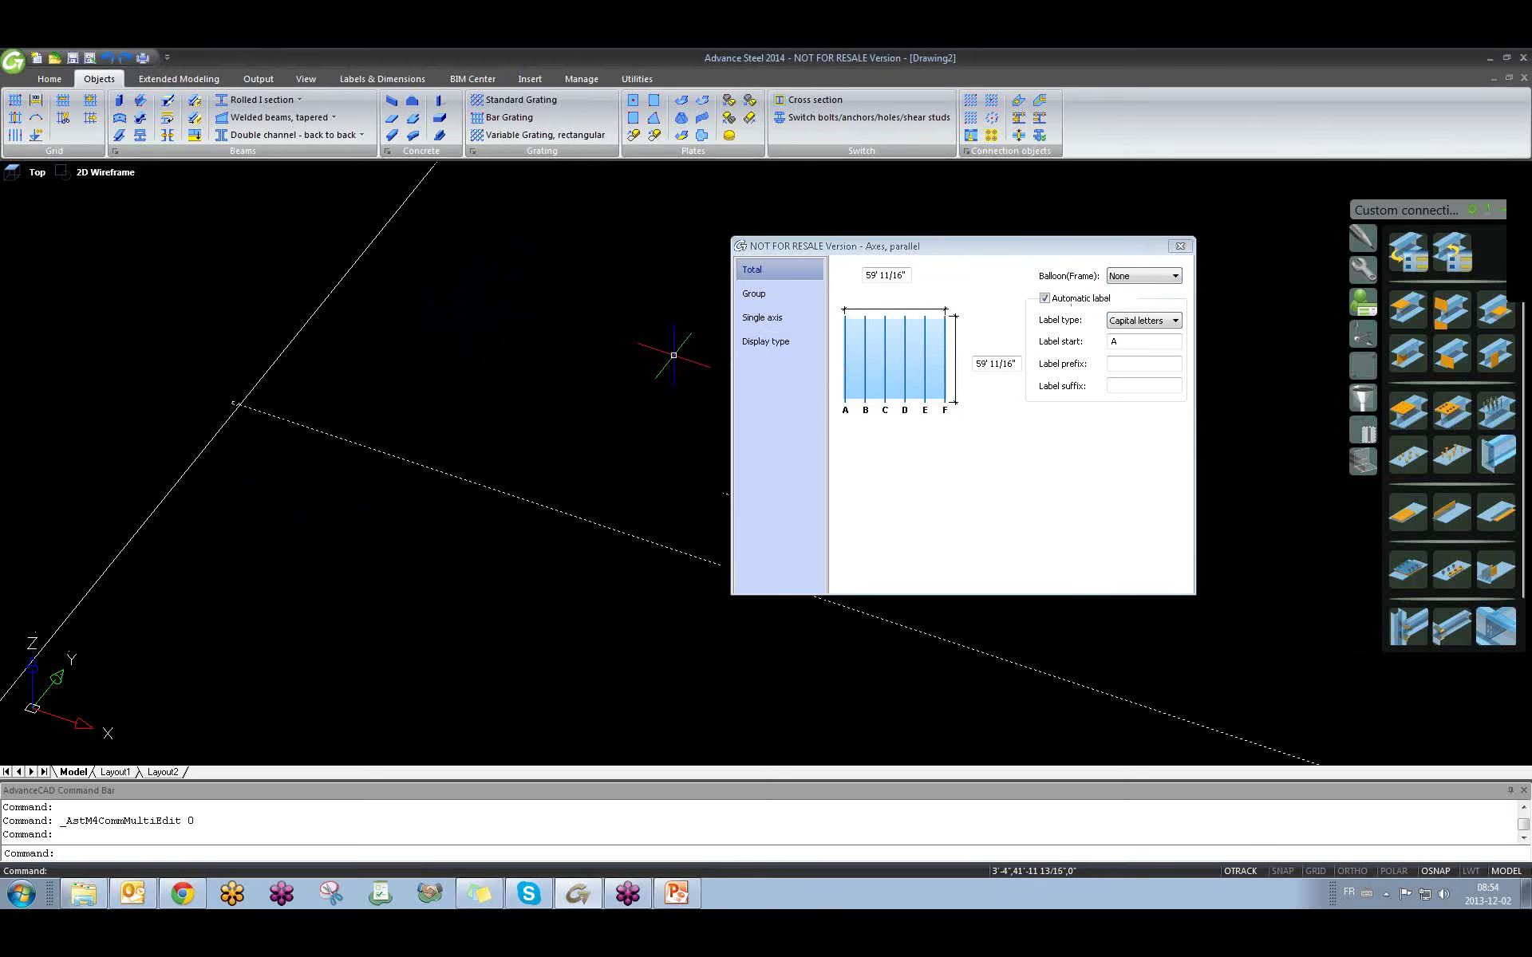
click(1174, 276)
click(1129, 298)
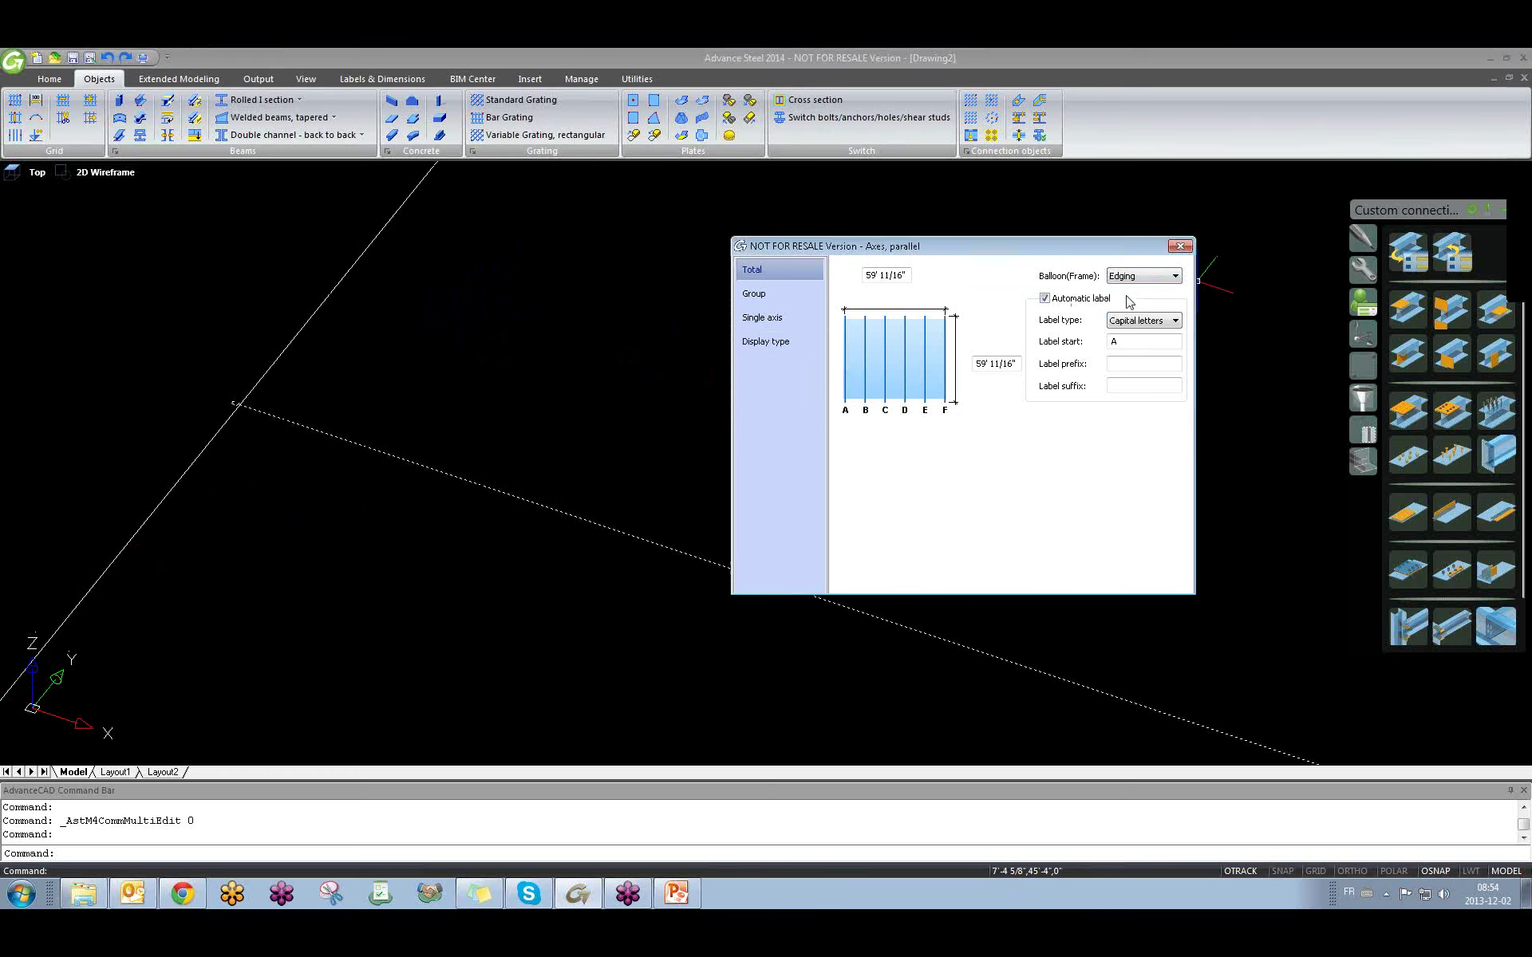
Reapply the Edging balloon frame to the lettered axis group with the whole grid in view, and inspect its framed labels.
click(470, 391)
click(411, 323)
scroll(411, 323, down, 4)
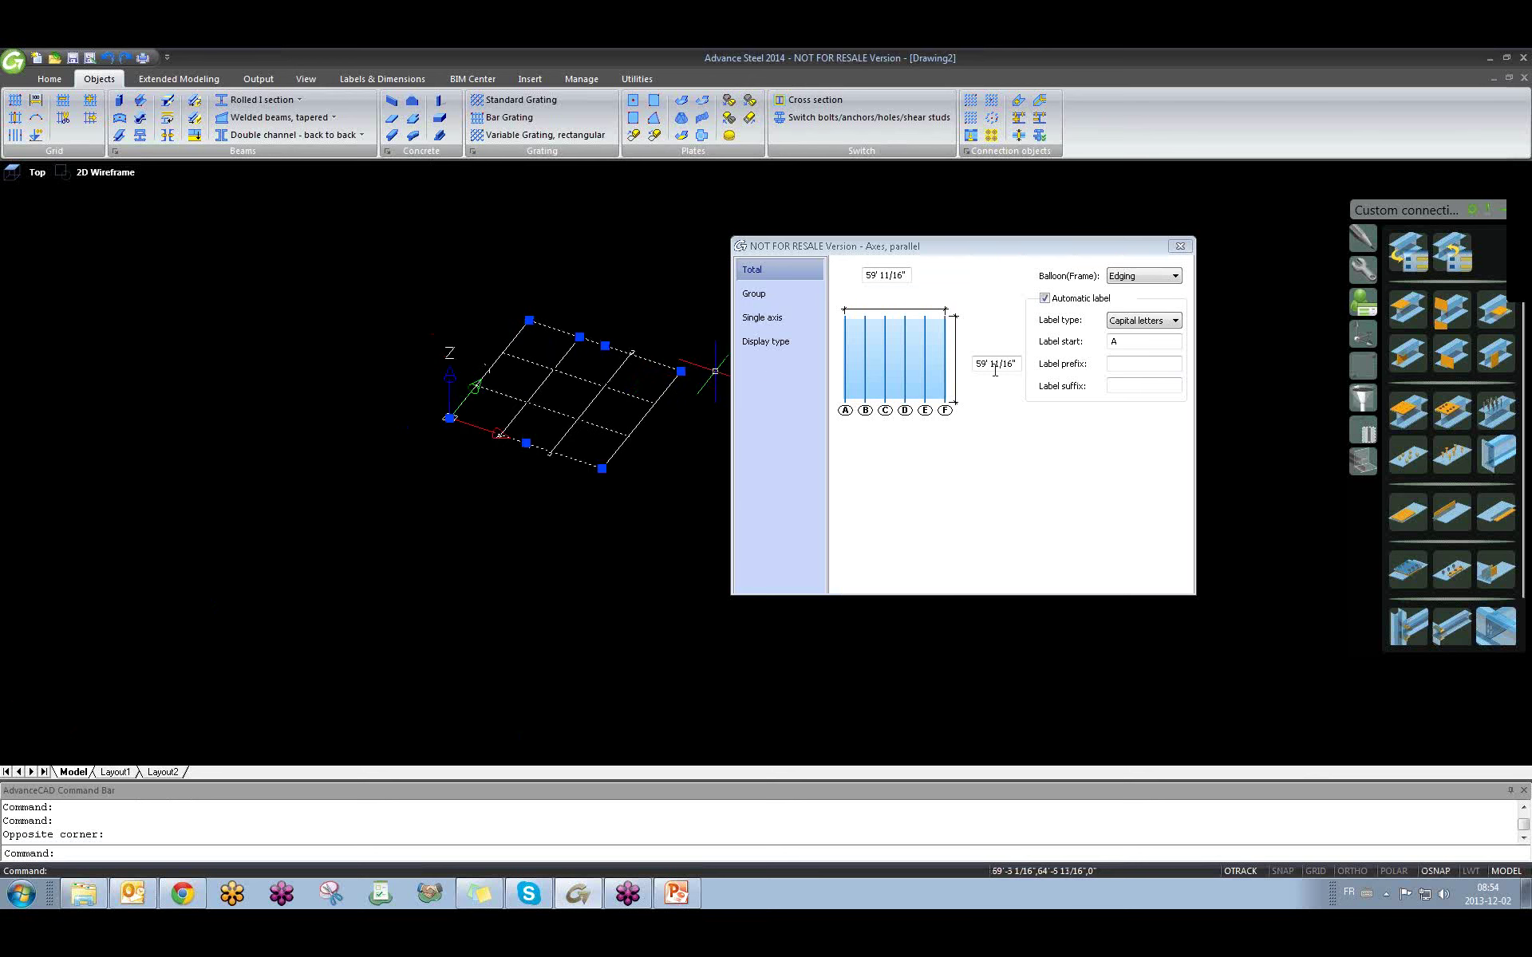
click(1164, 280)
click(1153, 299)
click(1156, 277)
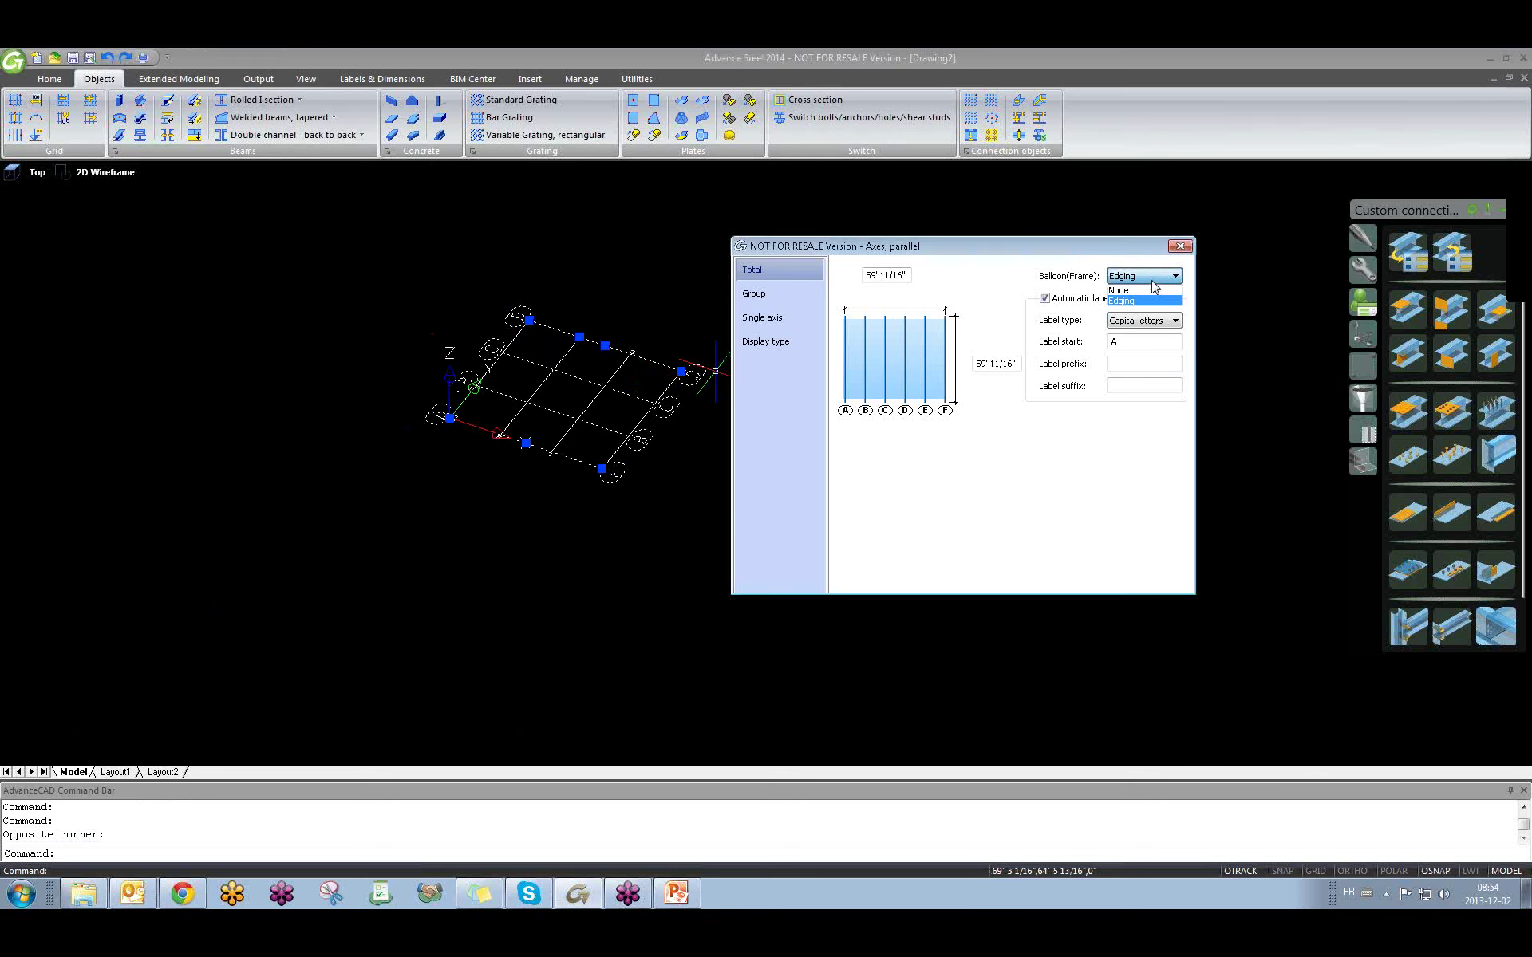
click(1039, 281)
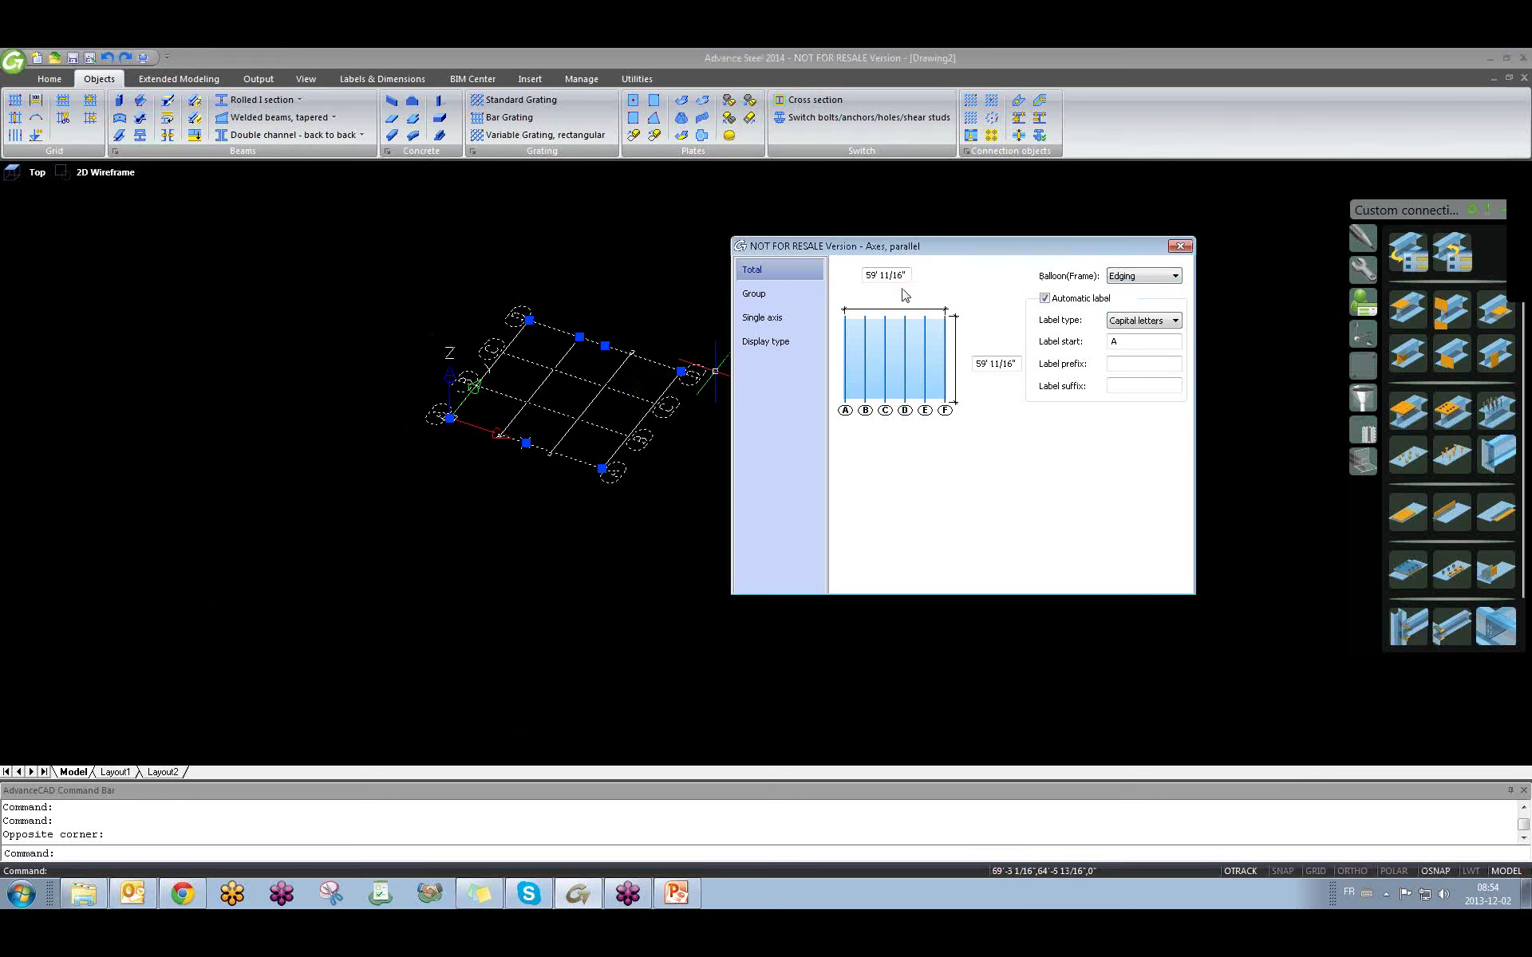
scroll(494, 376, up, 3)
scroll(493, 376, up, 2)
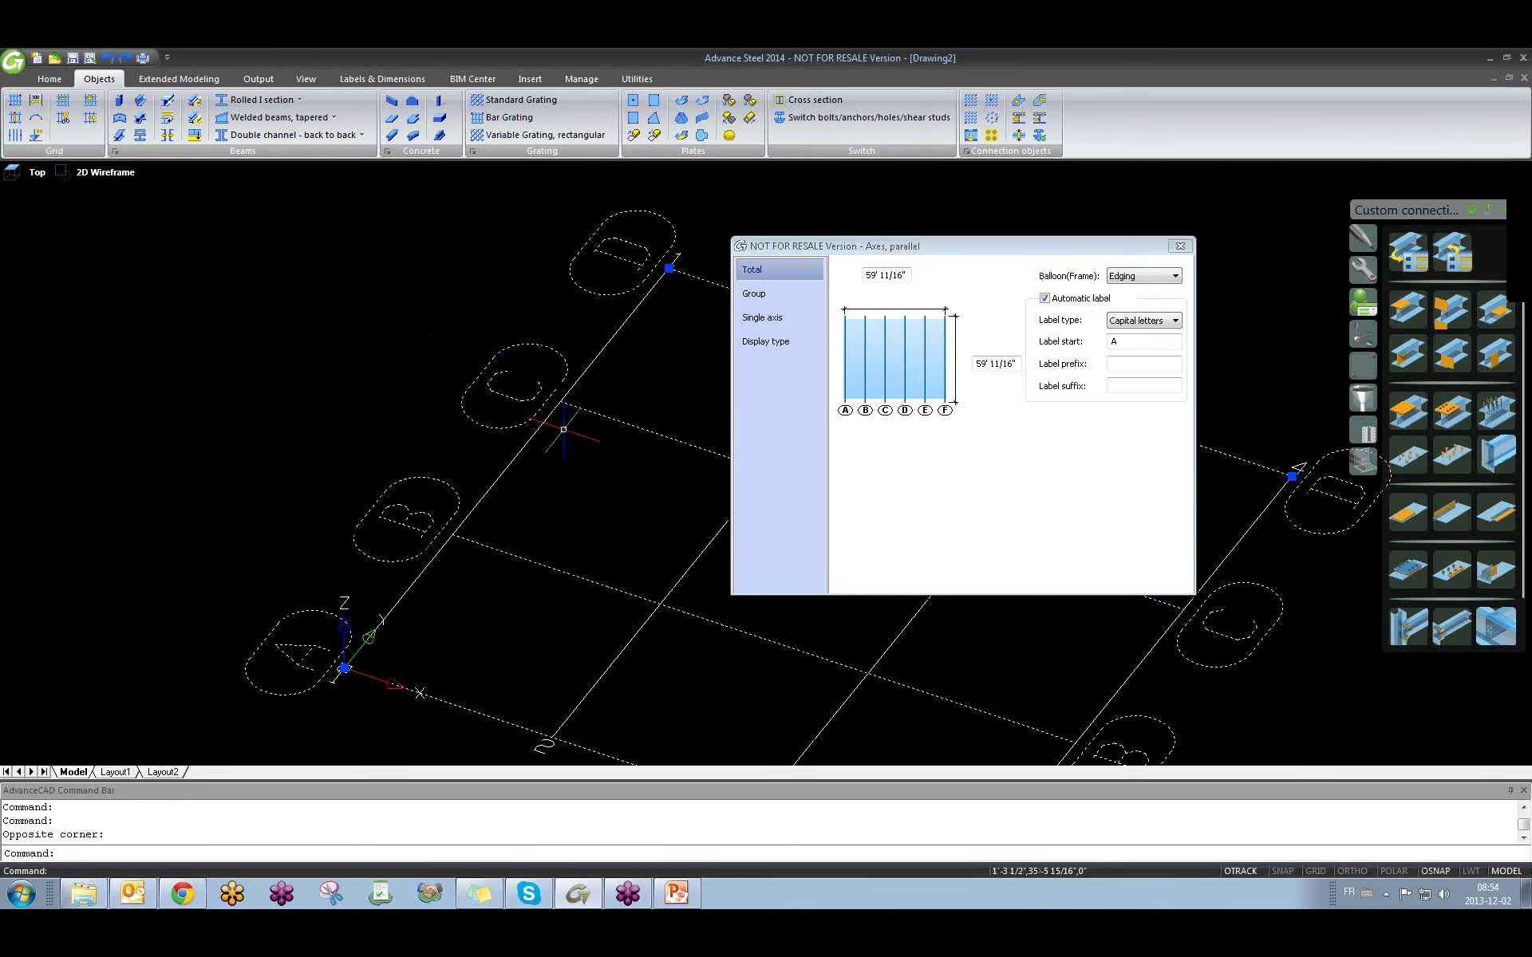
middle_drag(551, 490, 438, 464)
Review the lettered axis group's number of axes and spacing distance, and return to its overall settings.
click(783, 295)
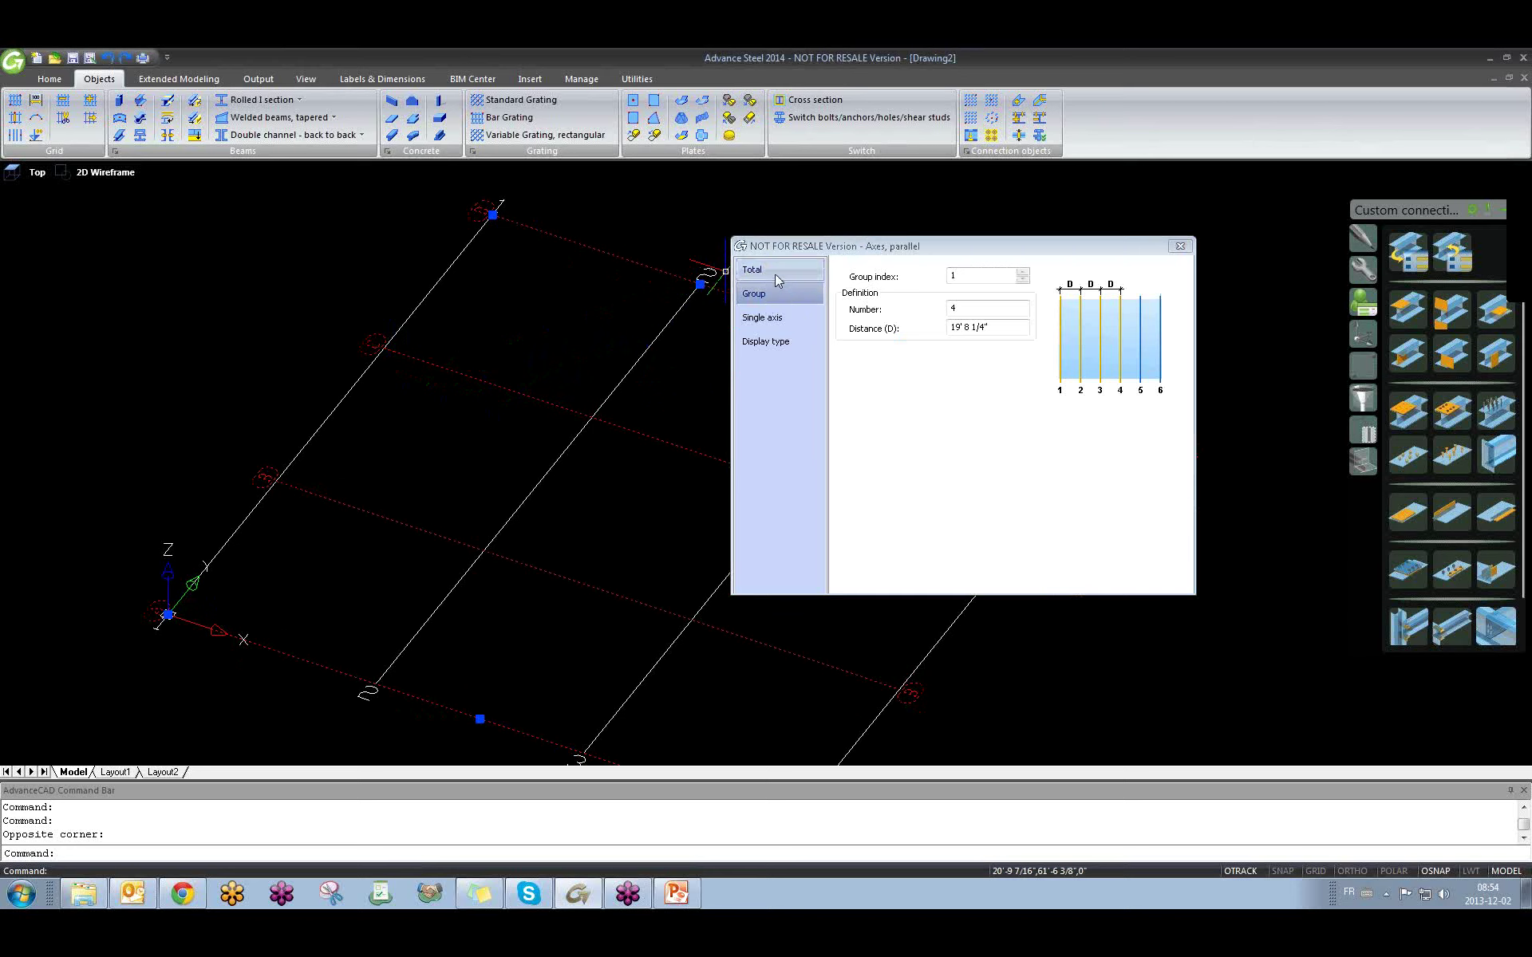
click(775, 272)
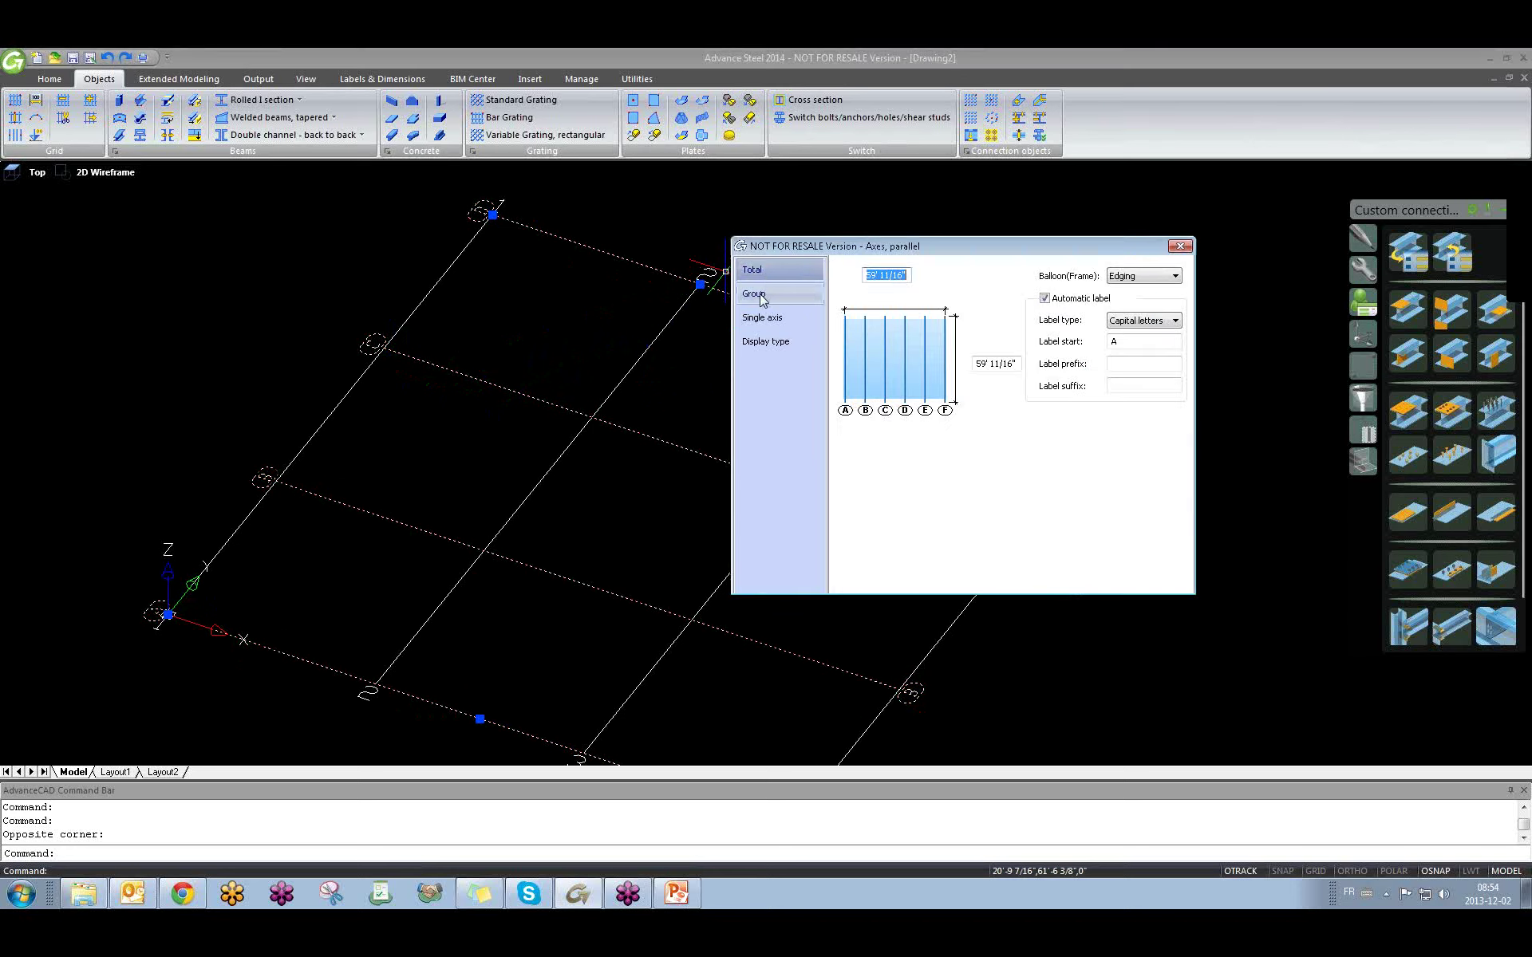
Set the lettered axis group's number of axes to 6 and inspect the resulting axes across the grid.
click(762, 294)
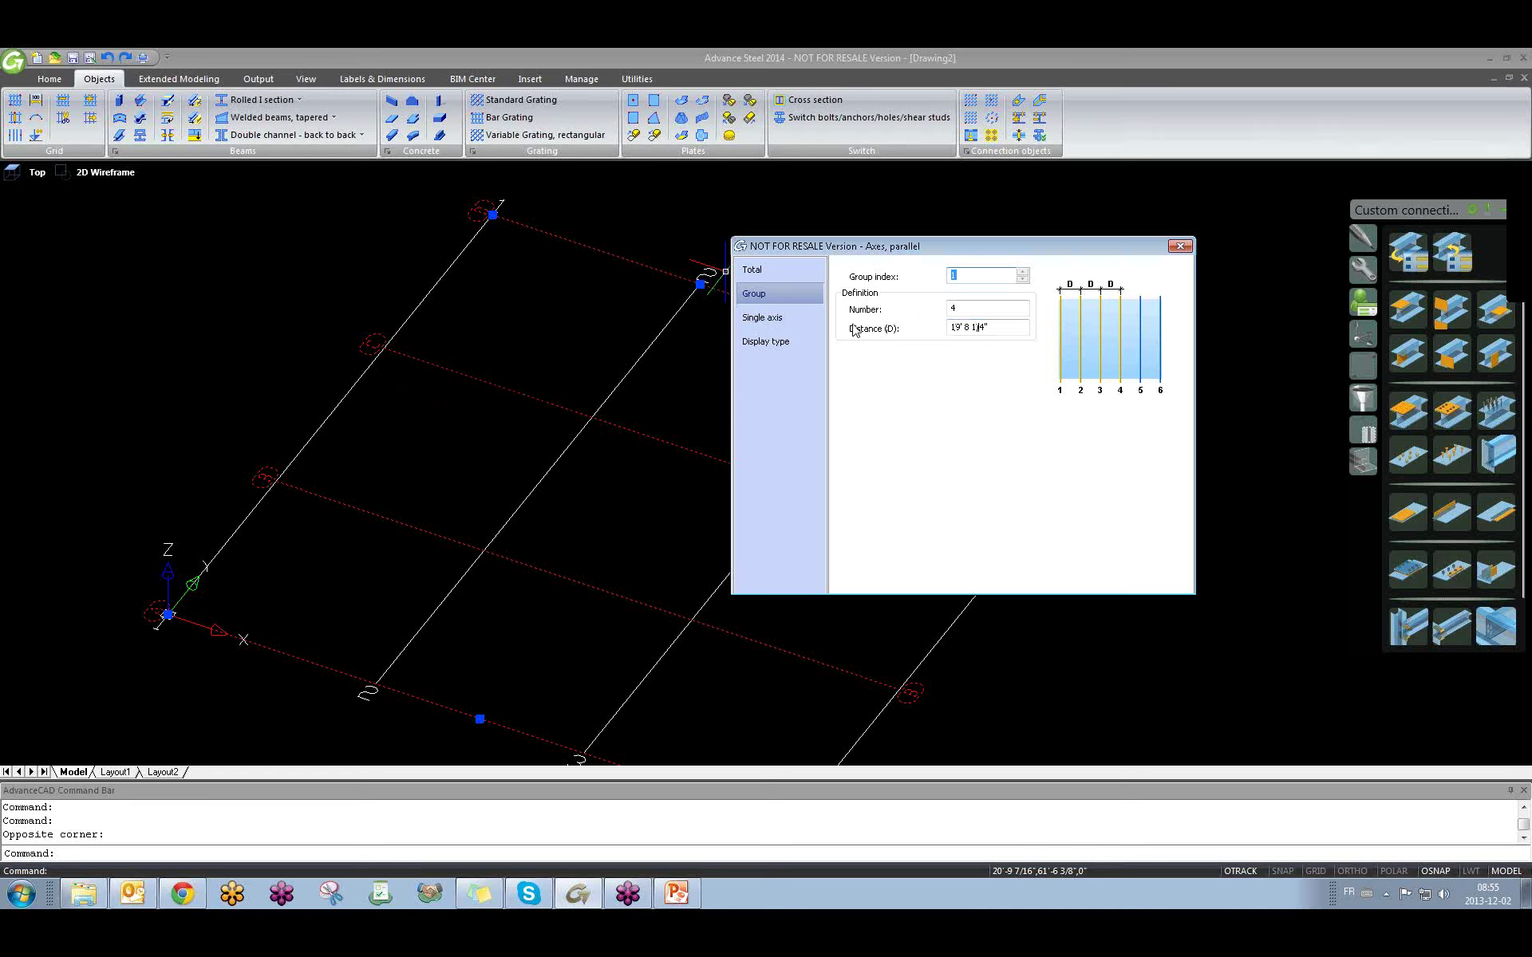
click(977, 309)
text(6)
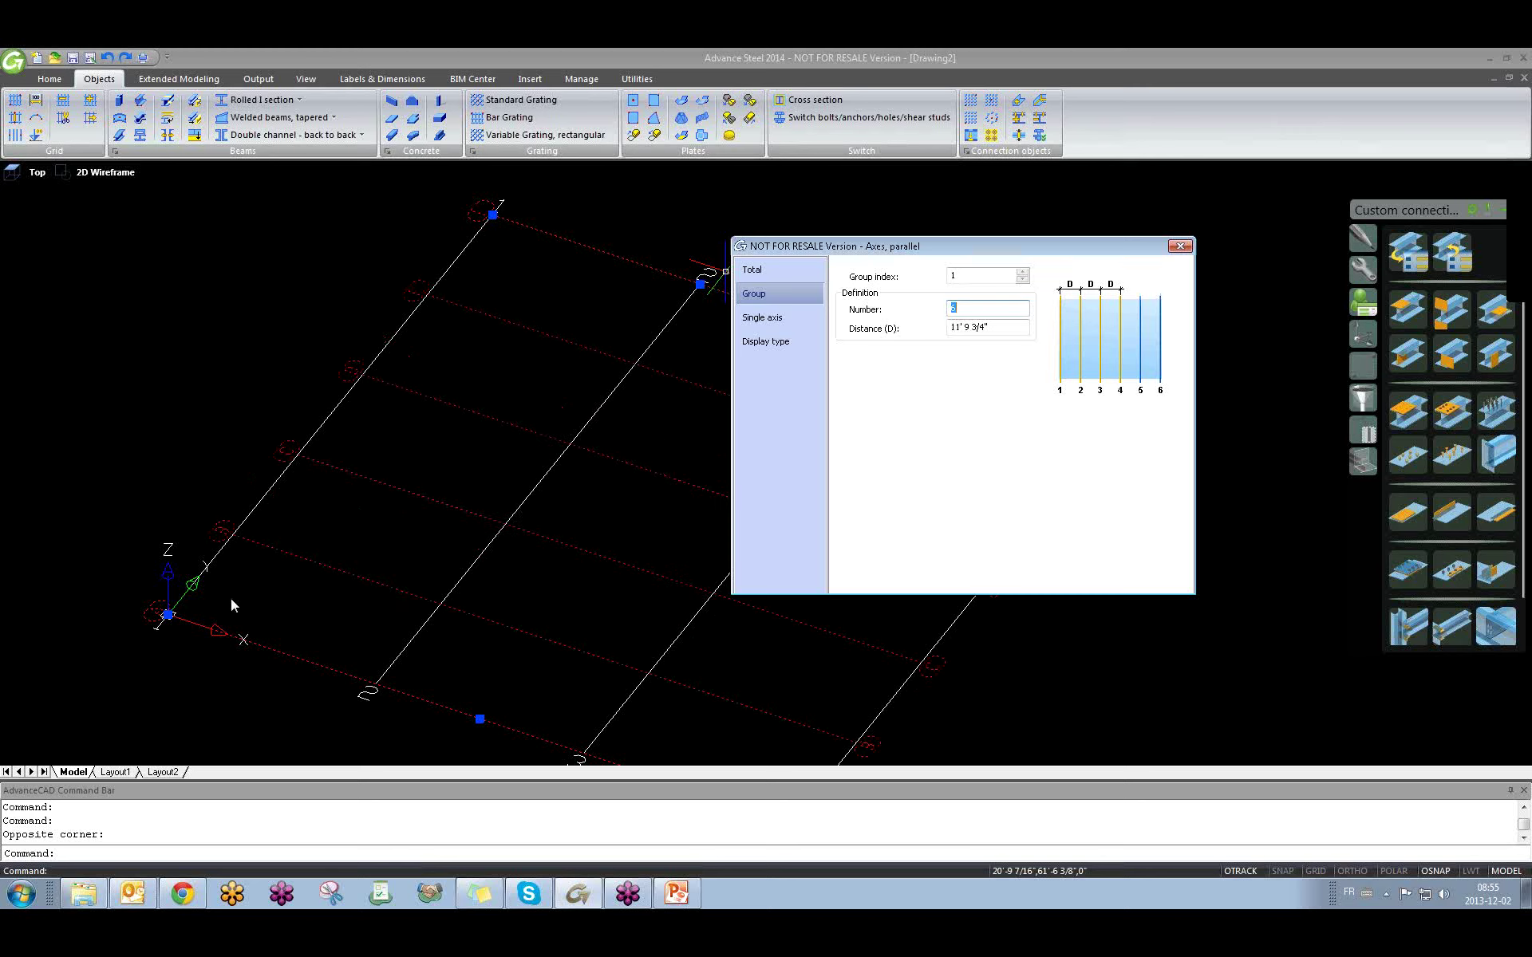
scroll(338, 542, up, 6)
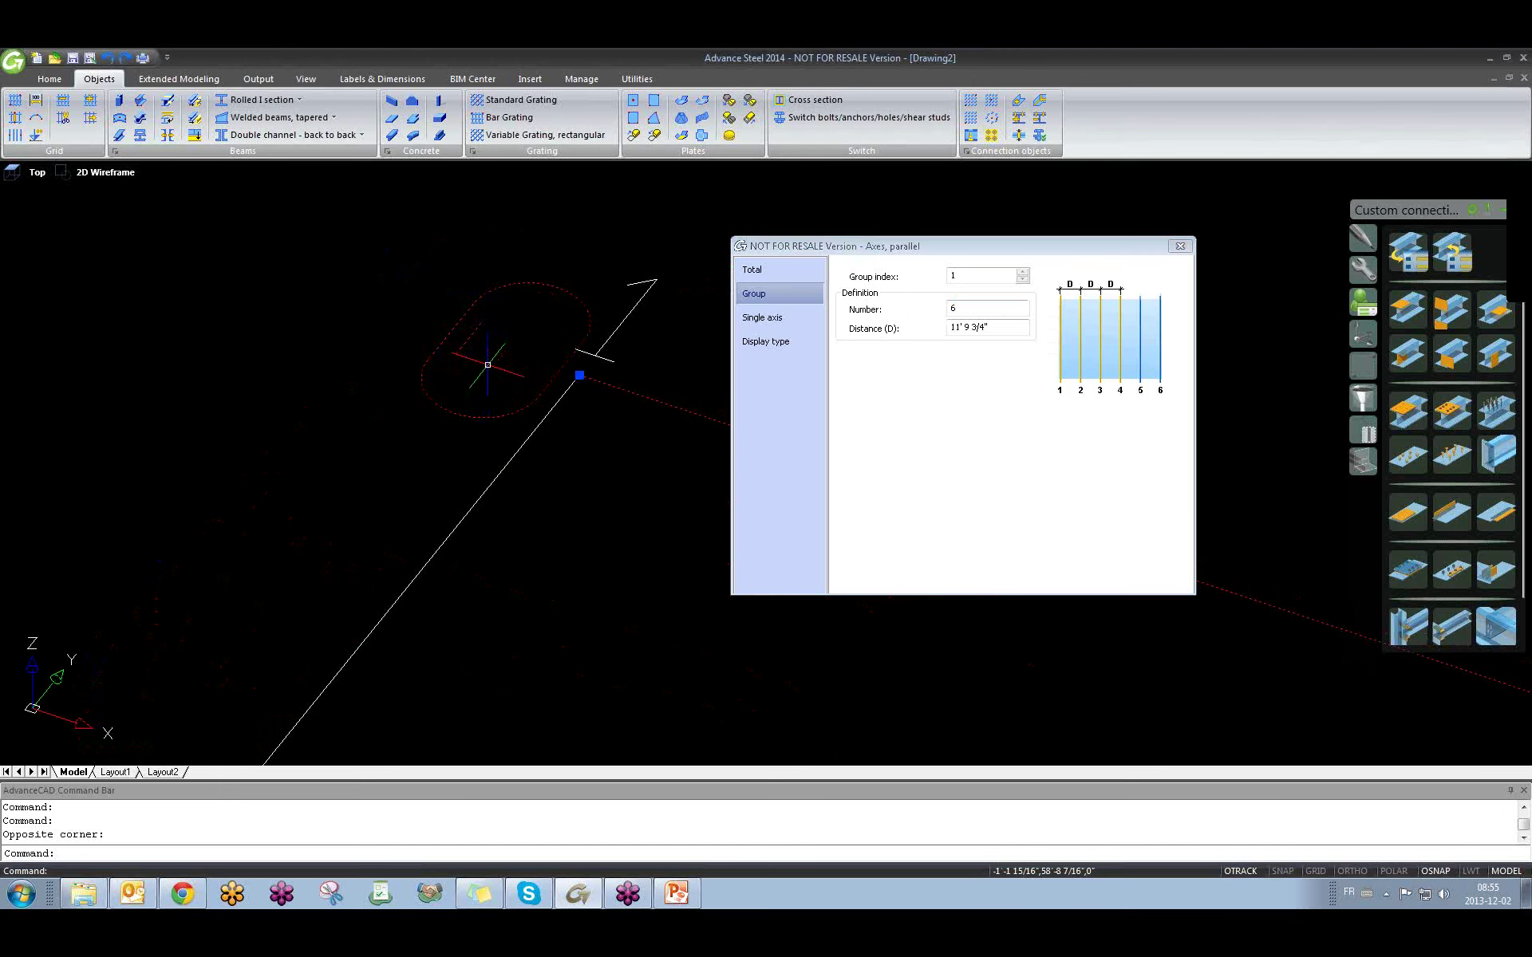
scroll(498, 378, down, 5)
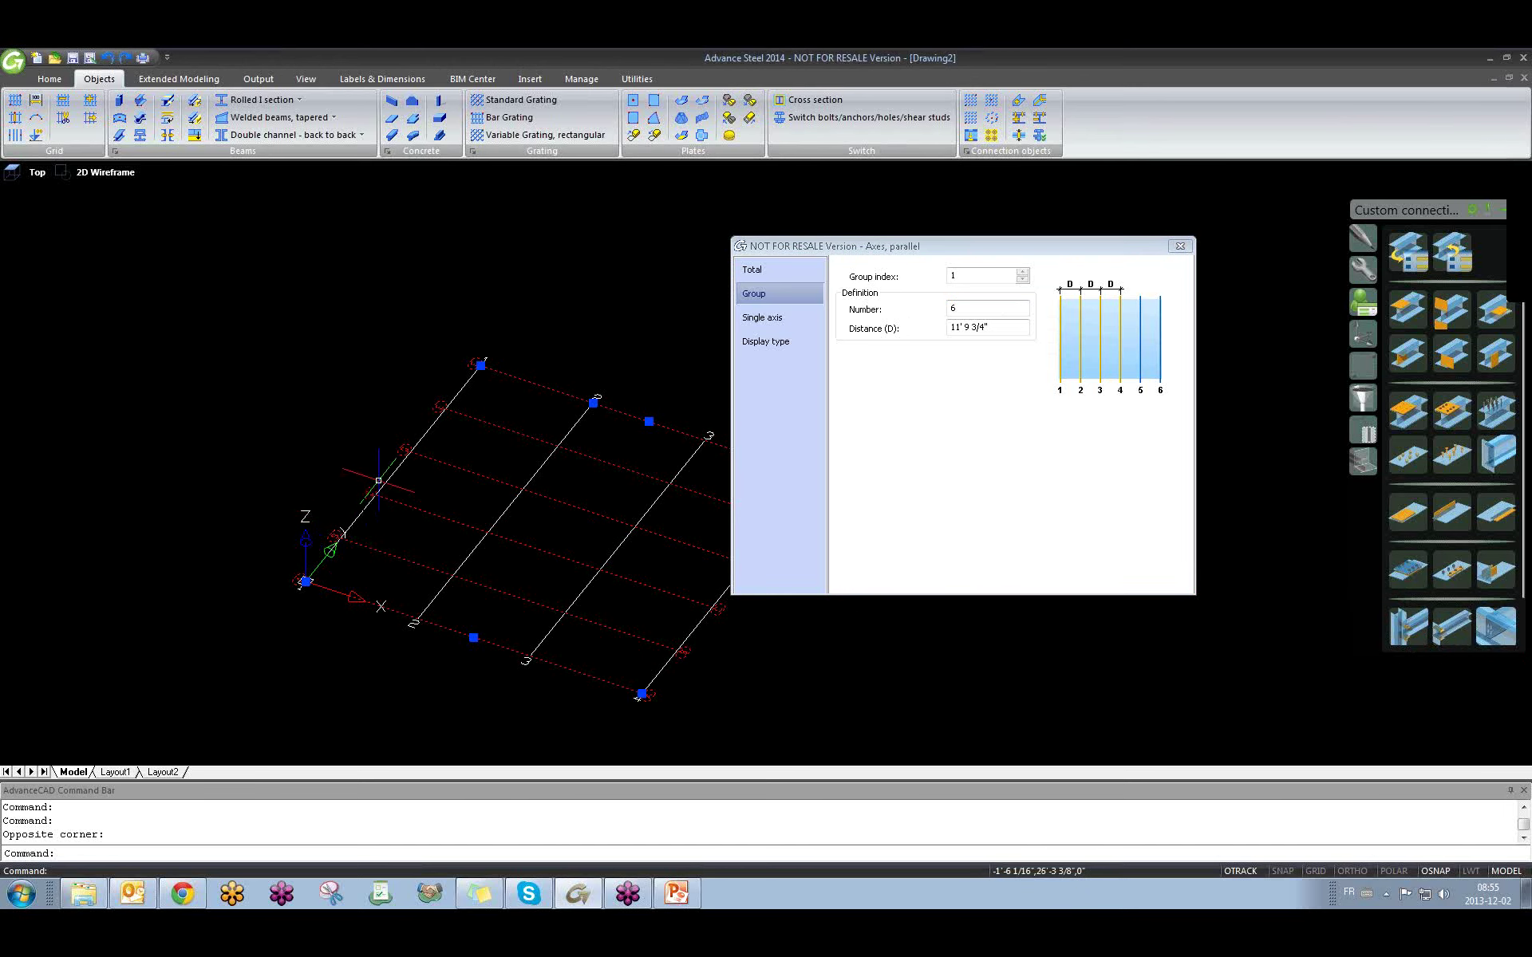
scroll(424, 411, up, 4)
scroll(551, 261, up, 2)
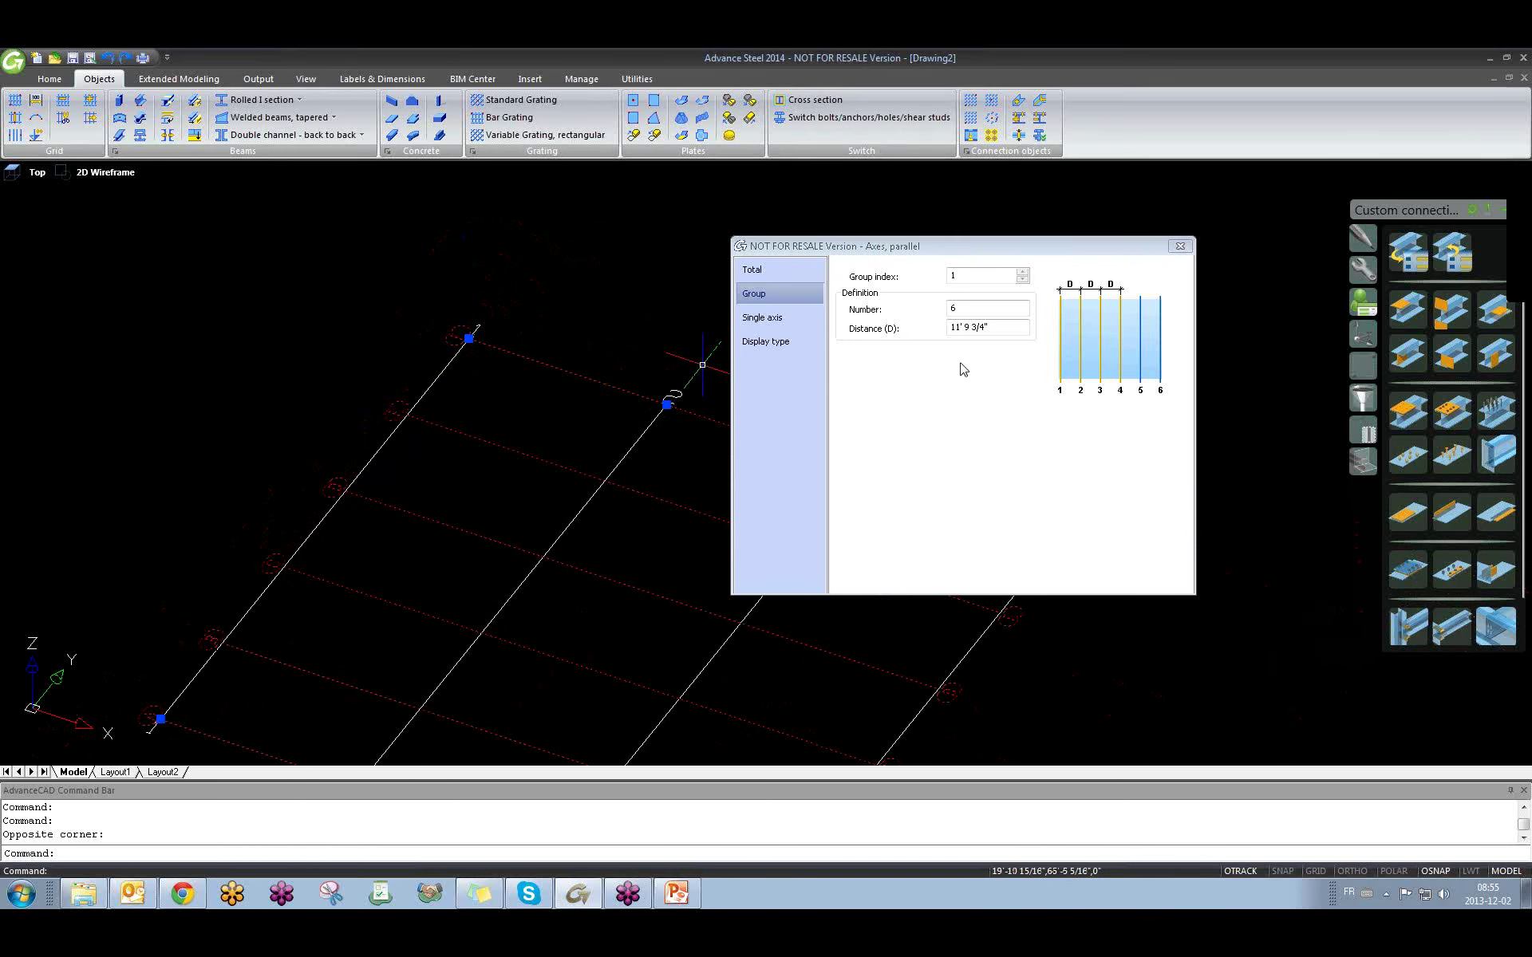
Set the lettered axis group's number of axes to 5 and check its group definition values.
click(965, 309)
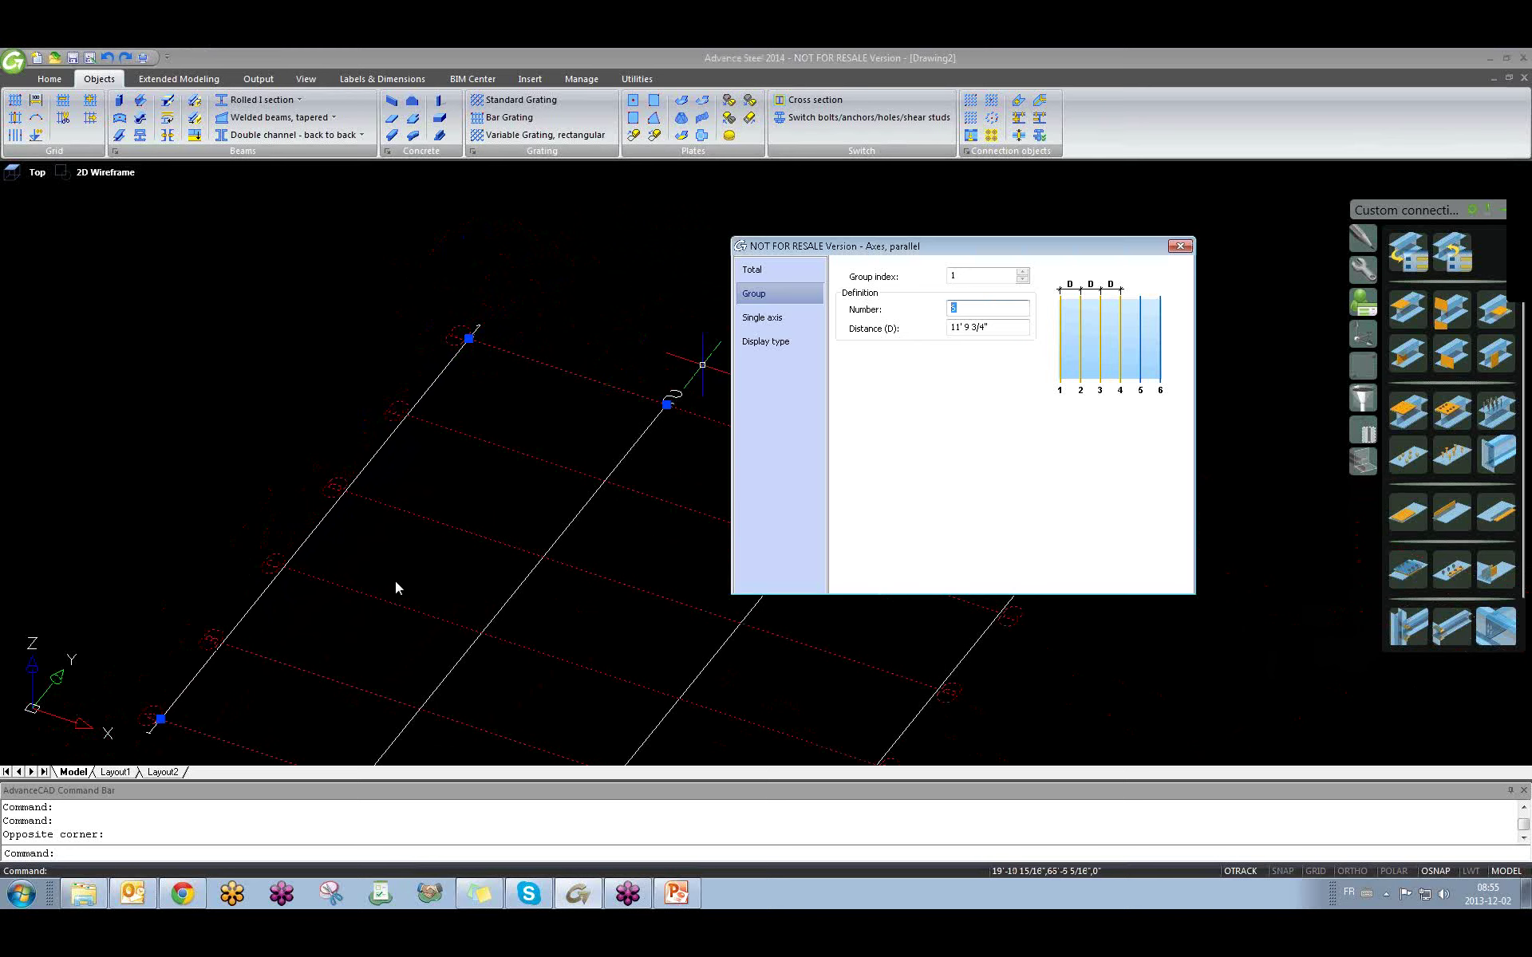
scroll(399, 487, down, 3)
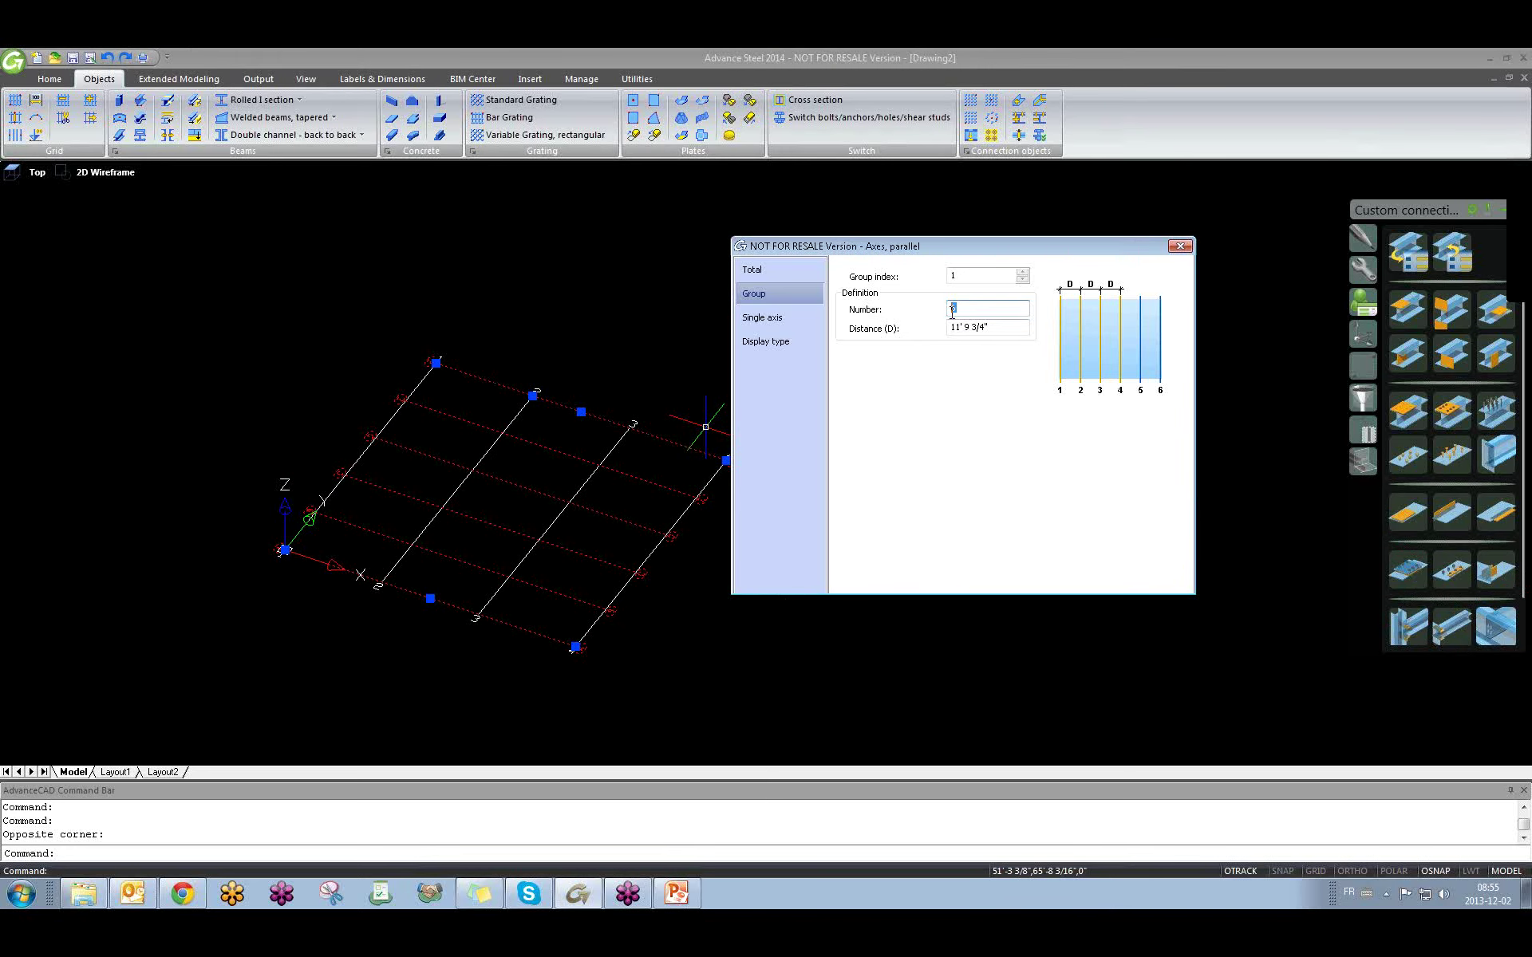
key(Return)
middle_drag(618, 437, 603, 478)
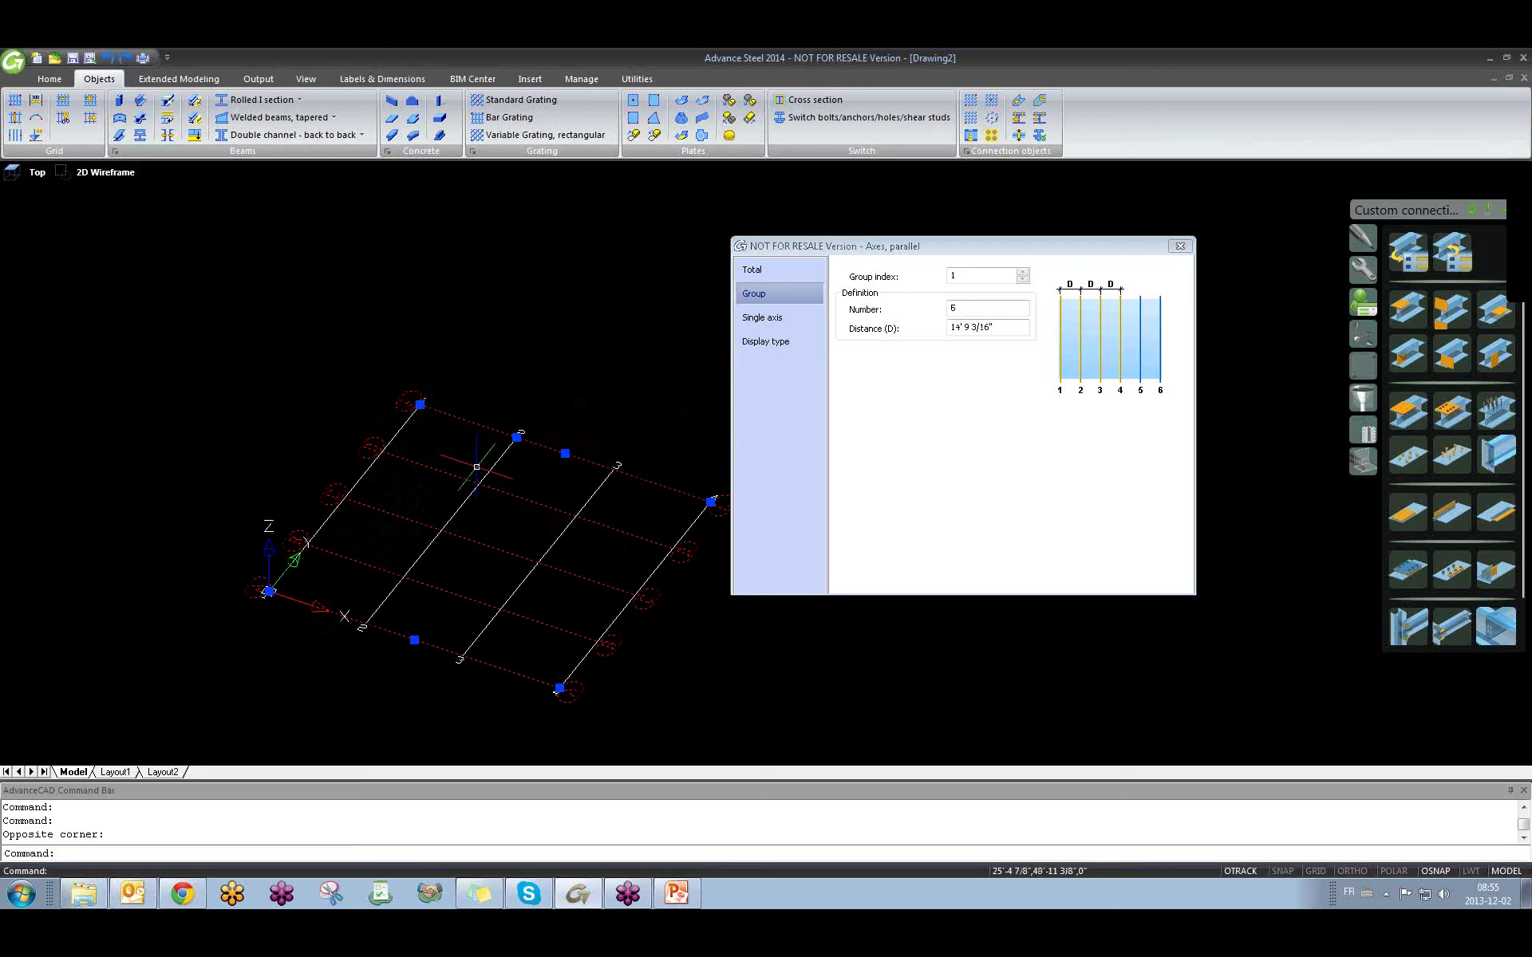
click(953, 335)
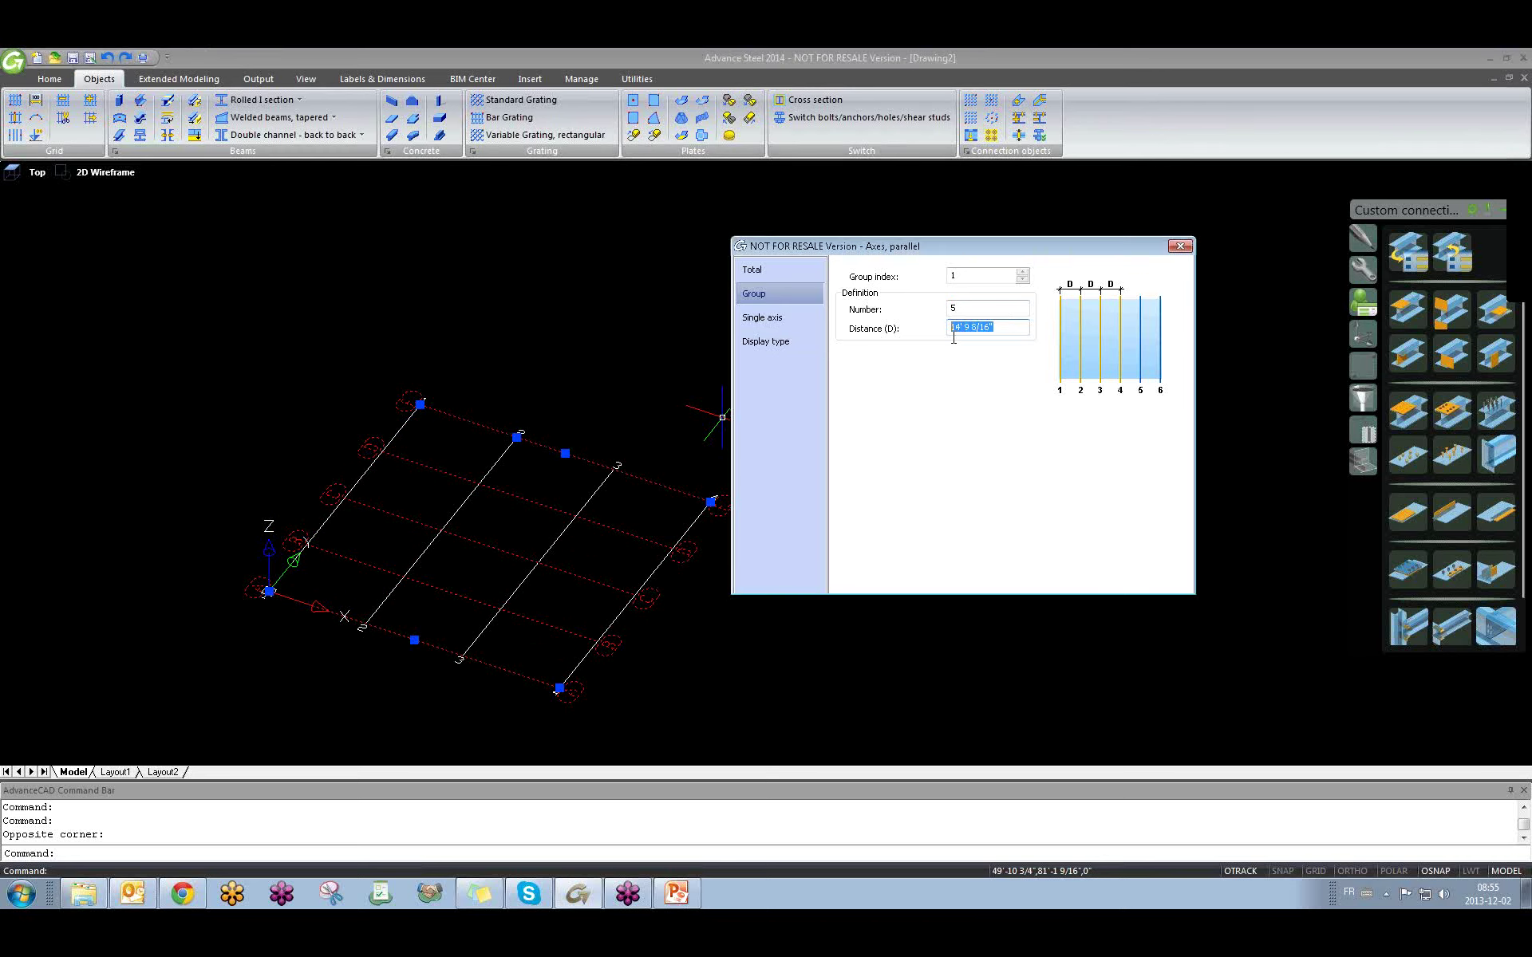
click(991, 306)
Compare the group settings with the single axis settings and examine which axis lines each one highlights in the grid.
click(791, 319)
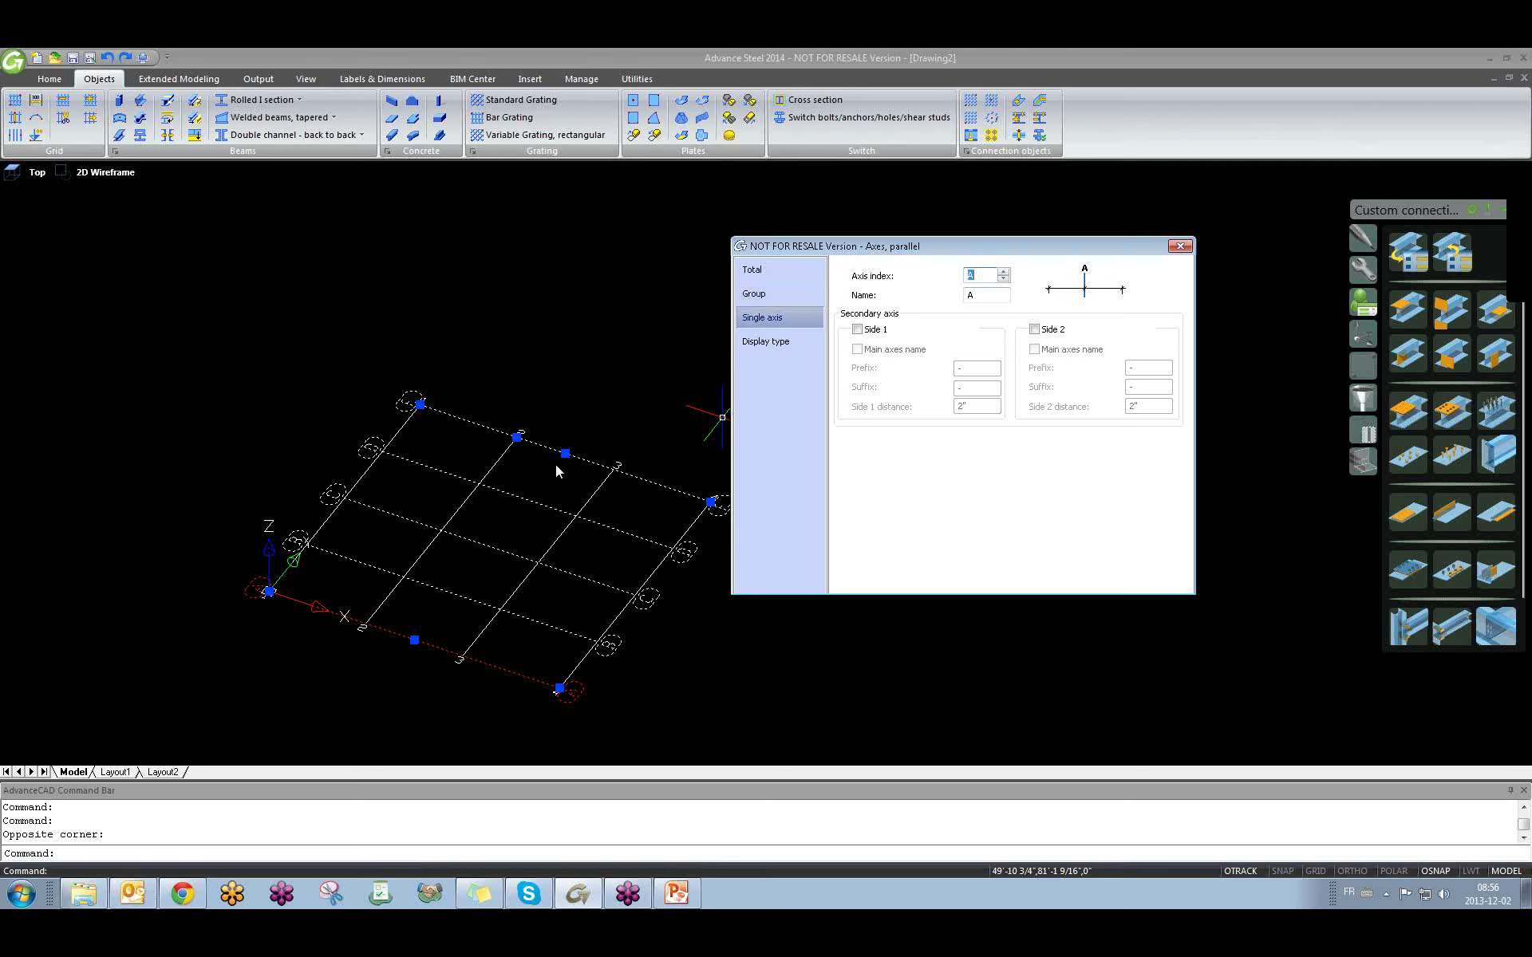
middle_drag(462, 575, 451, 542)
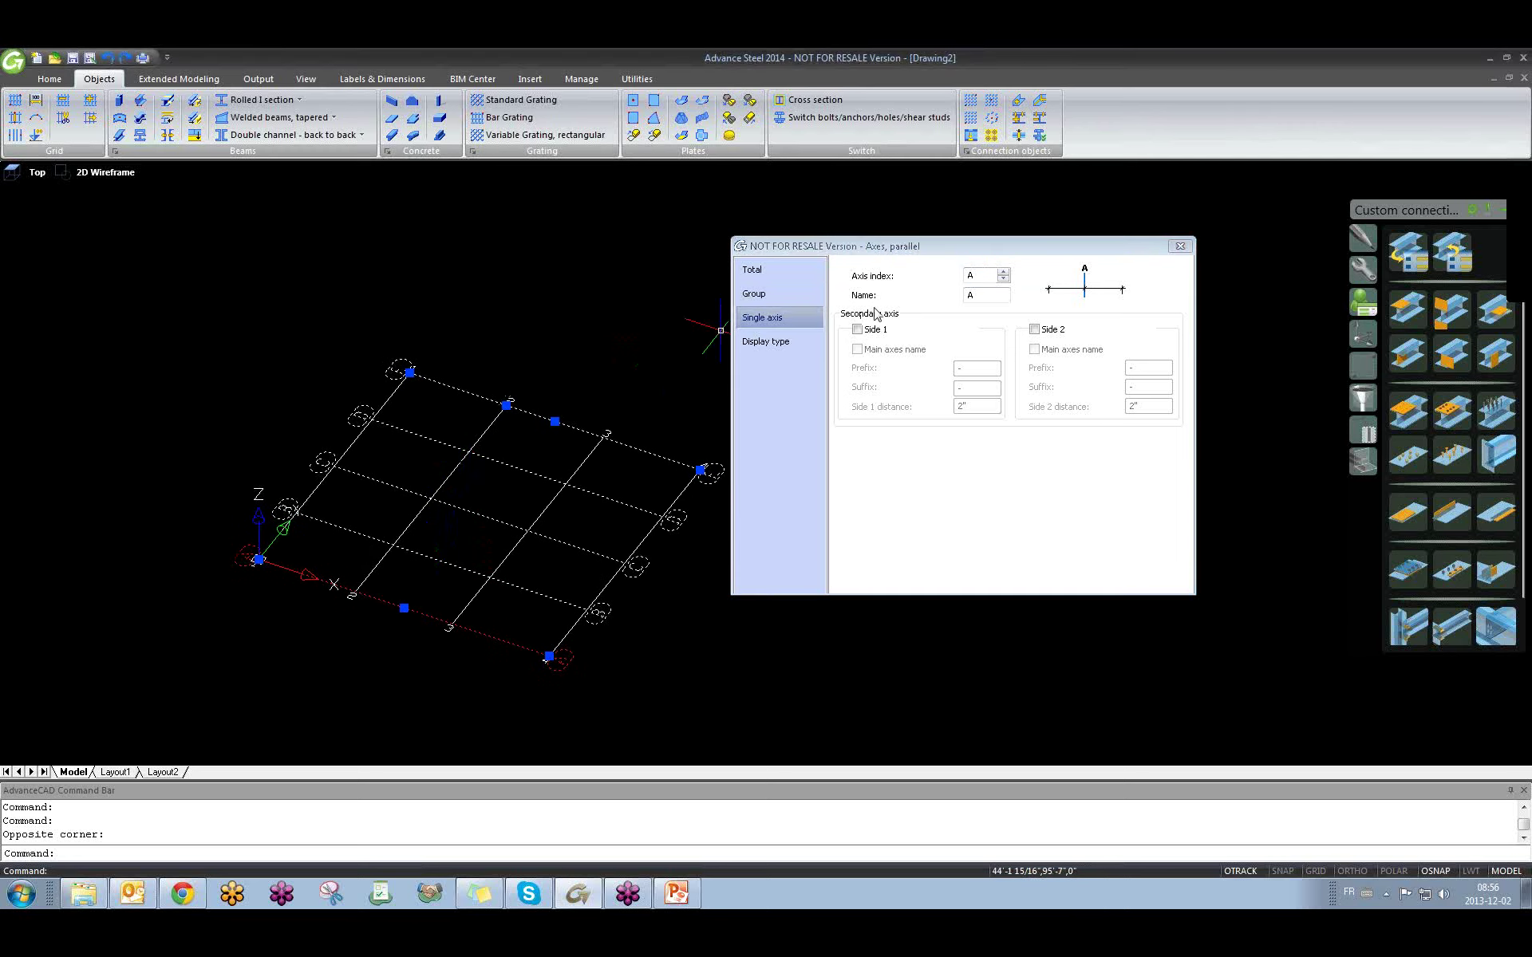
click(787, 299)
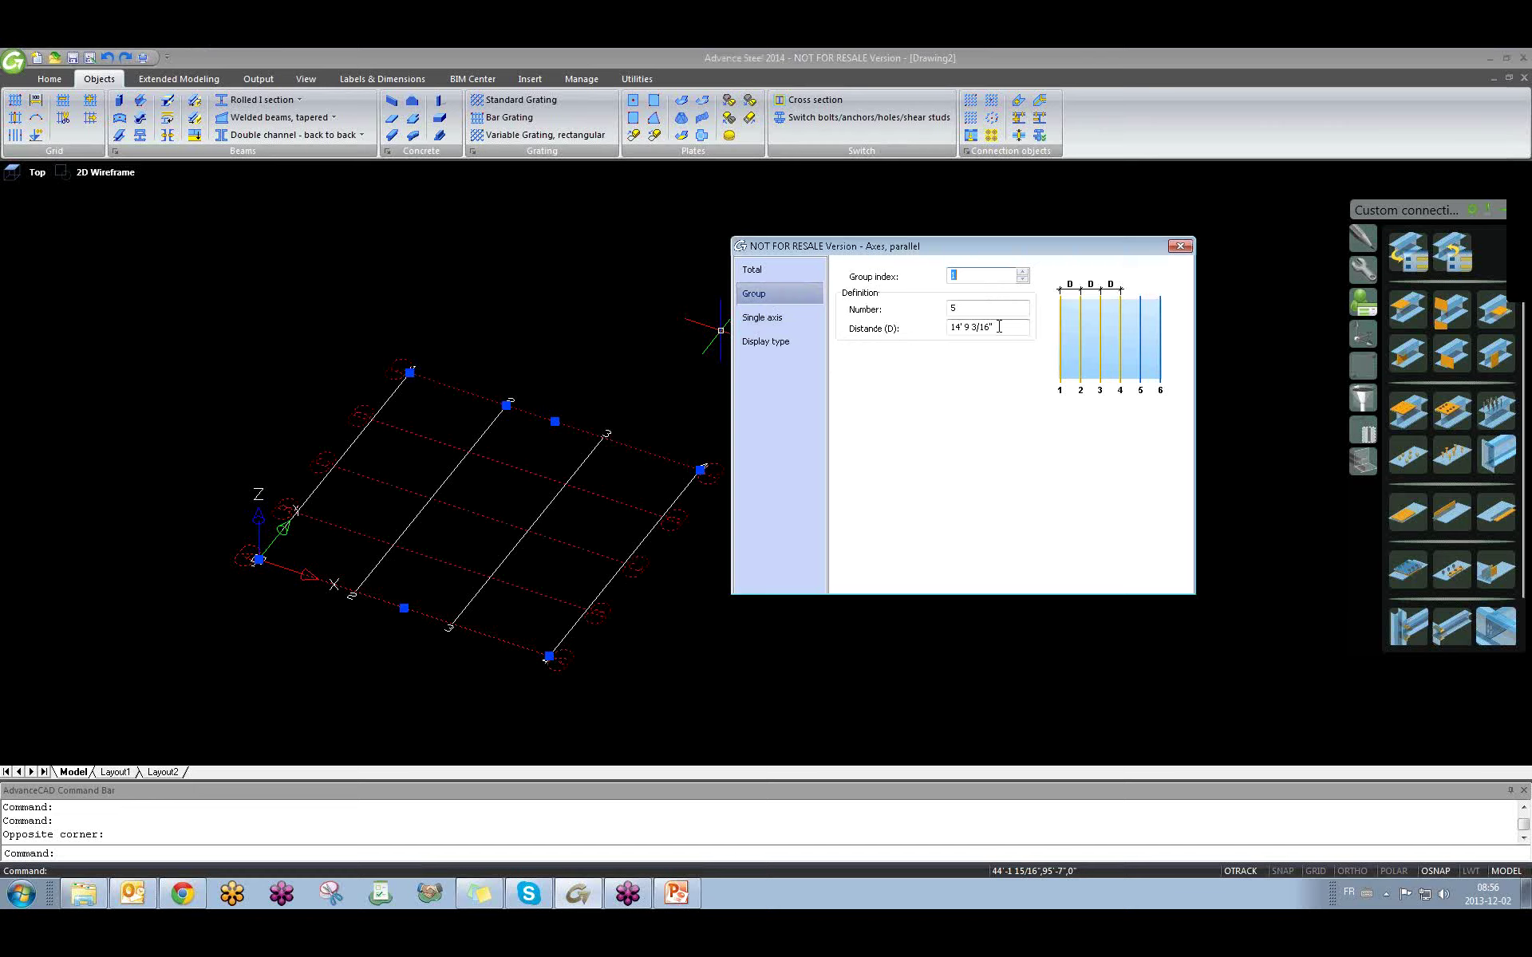
click(759, 320)
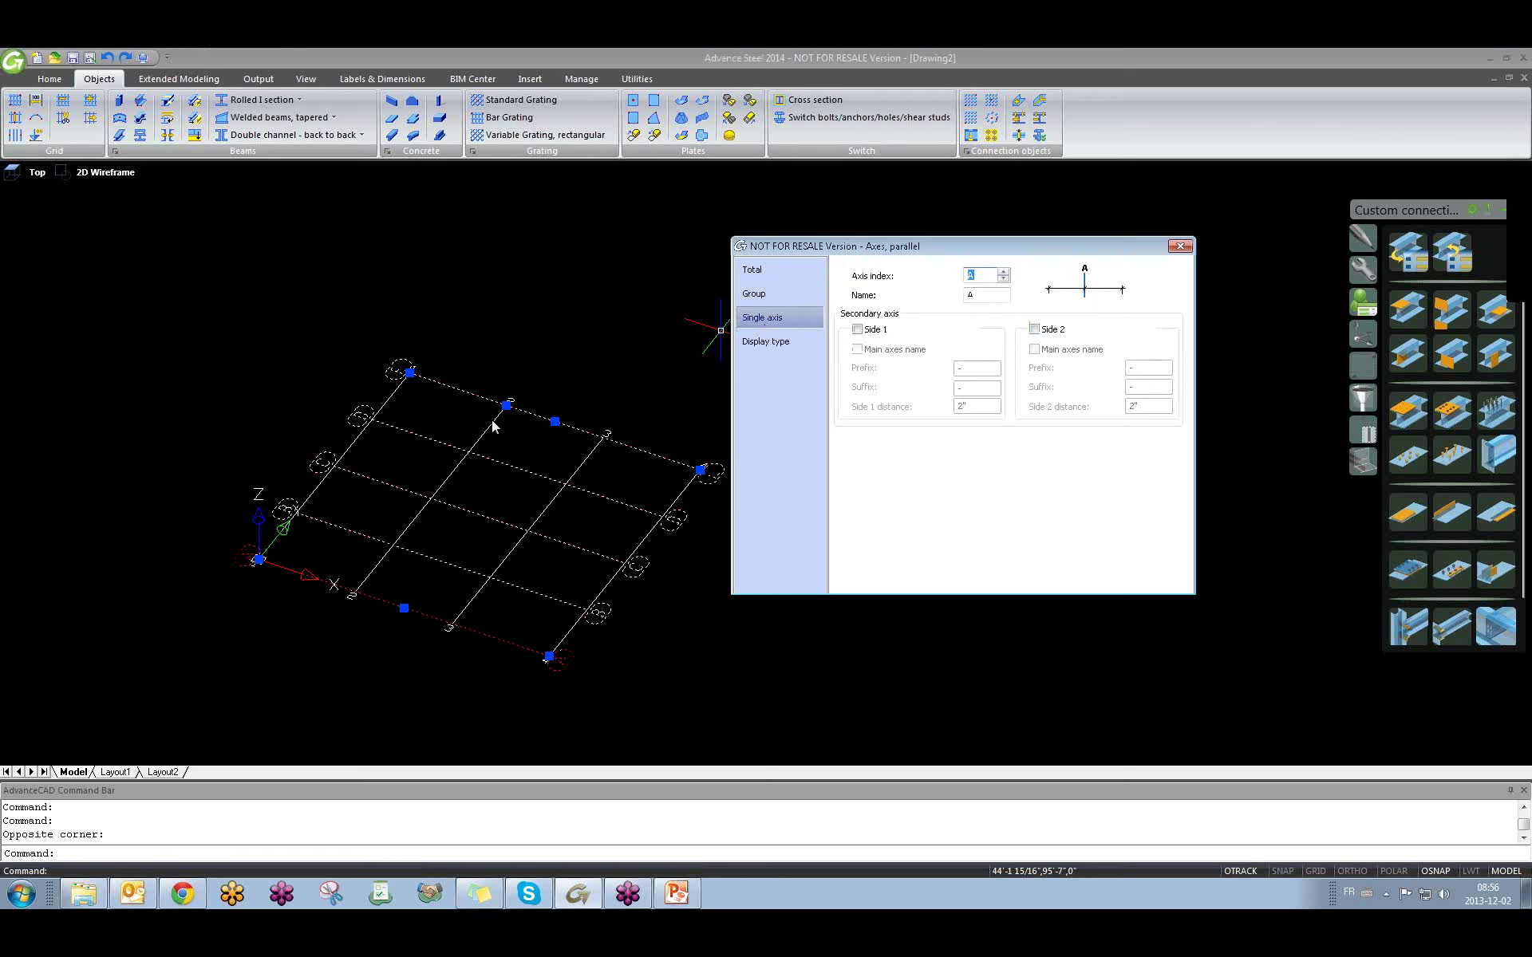
middle_drag(440, 438, 449, 402)
scroll(264, 543, up, 5)
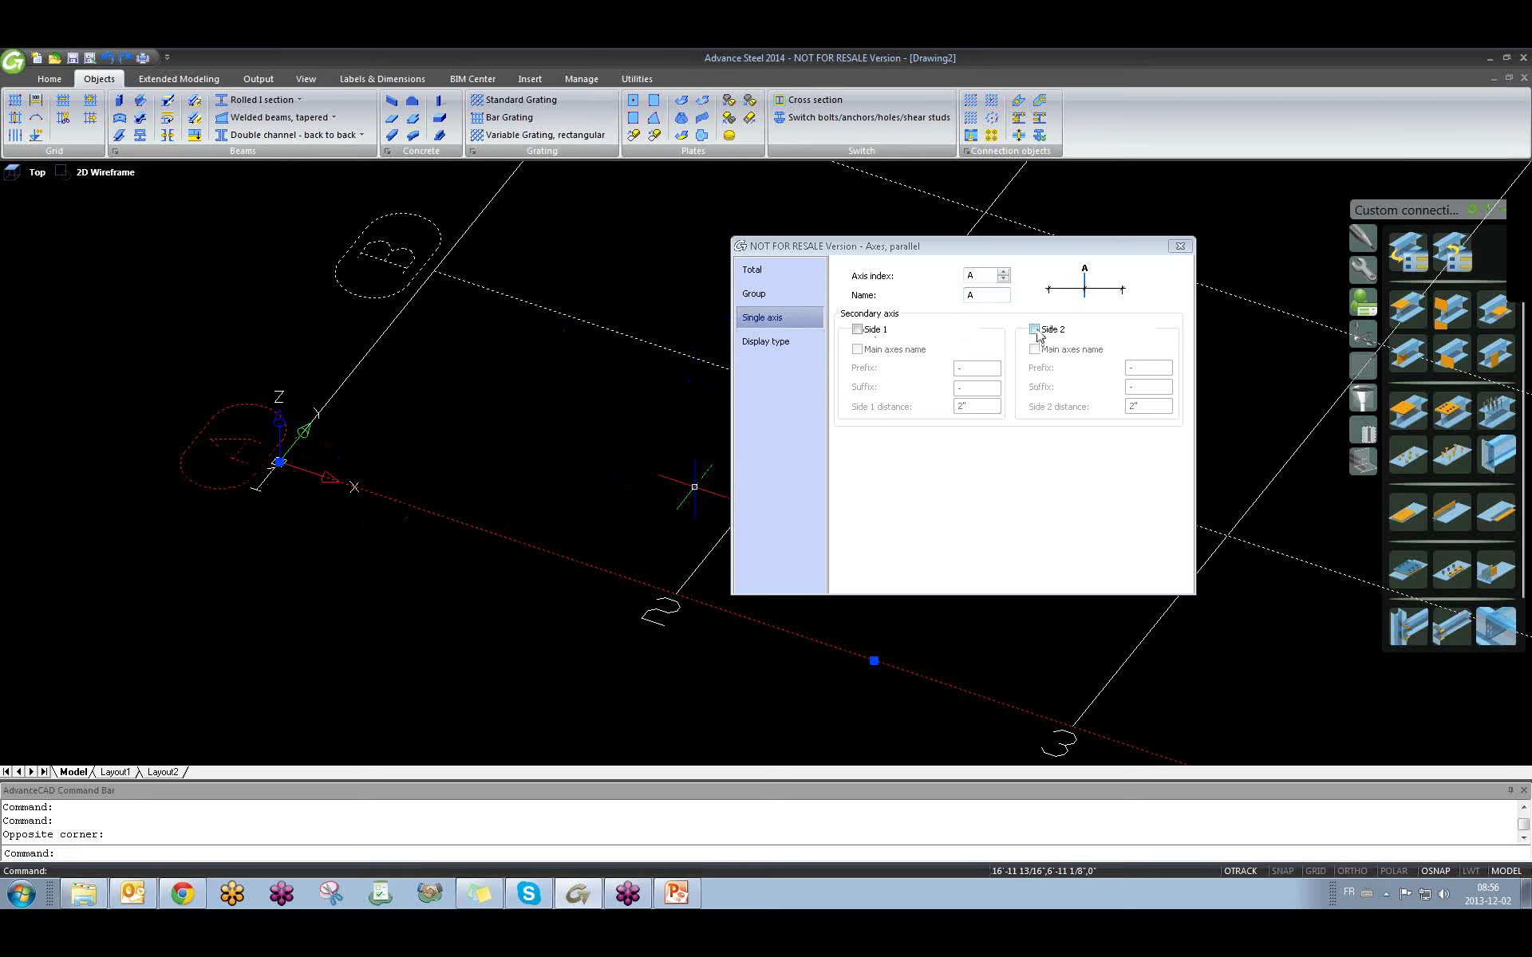
Alternate between the group and single axis settings to refresh the labels, and examine axis A's balloon up close.
click(772, 299)
click(779, 317)
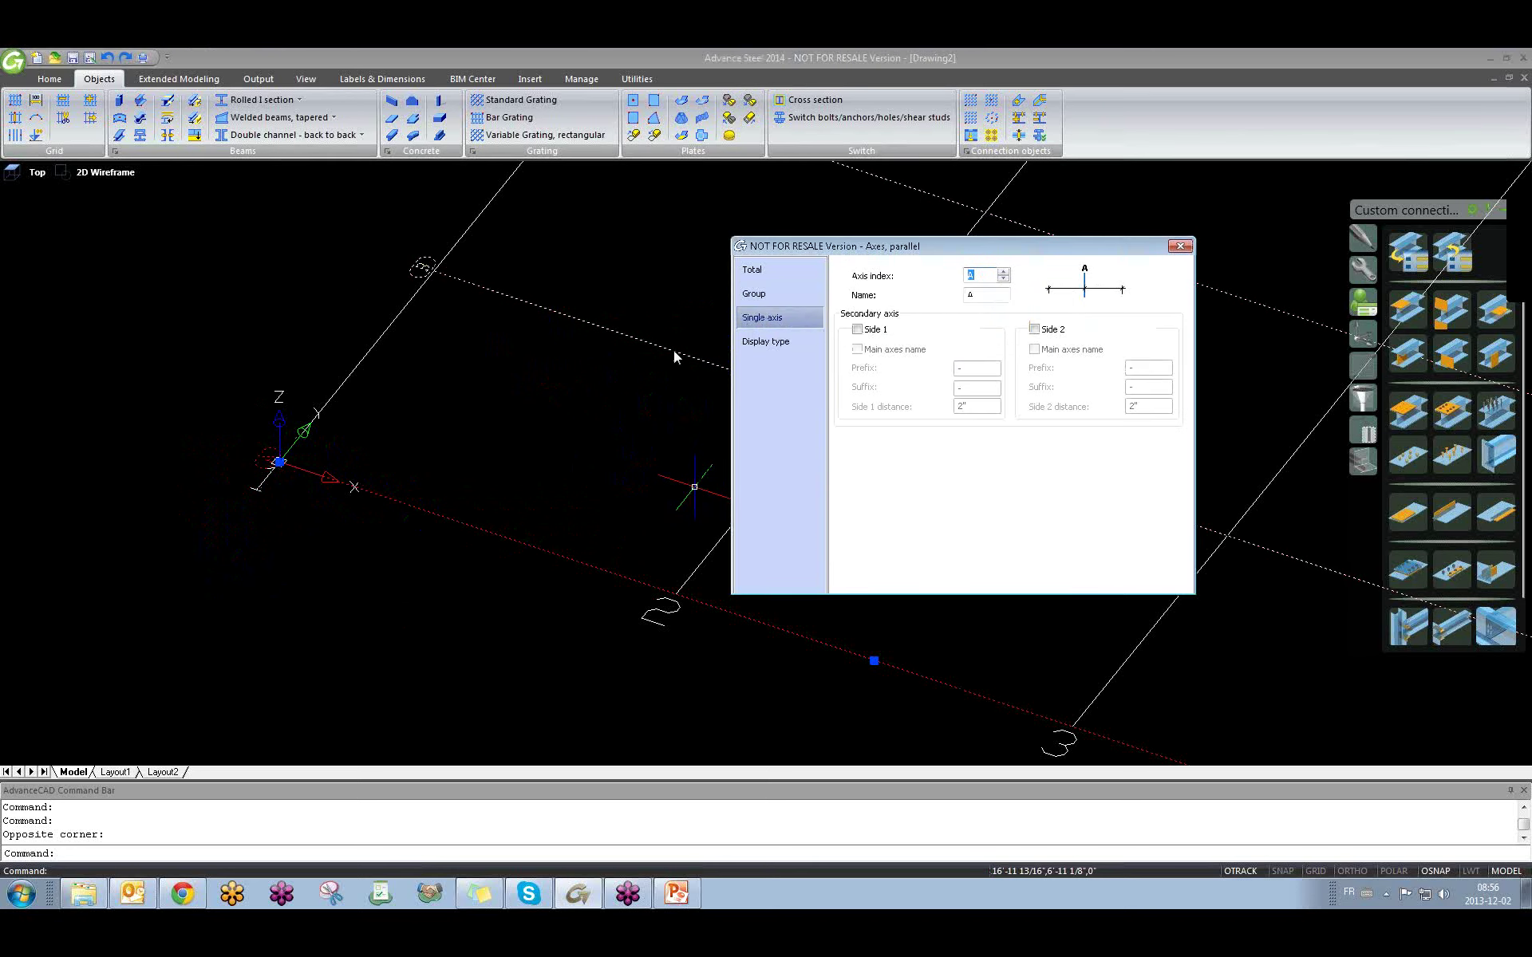
scroll(457, 446, down, 6)
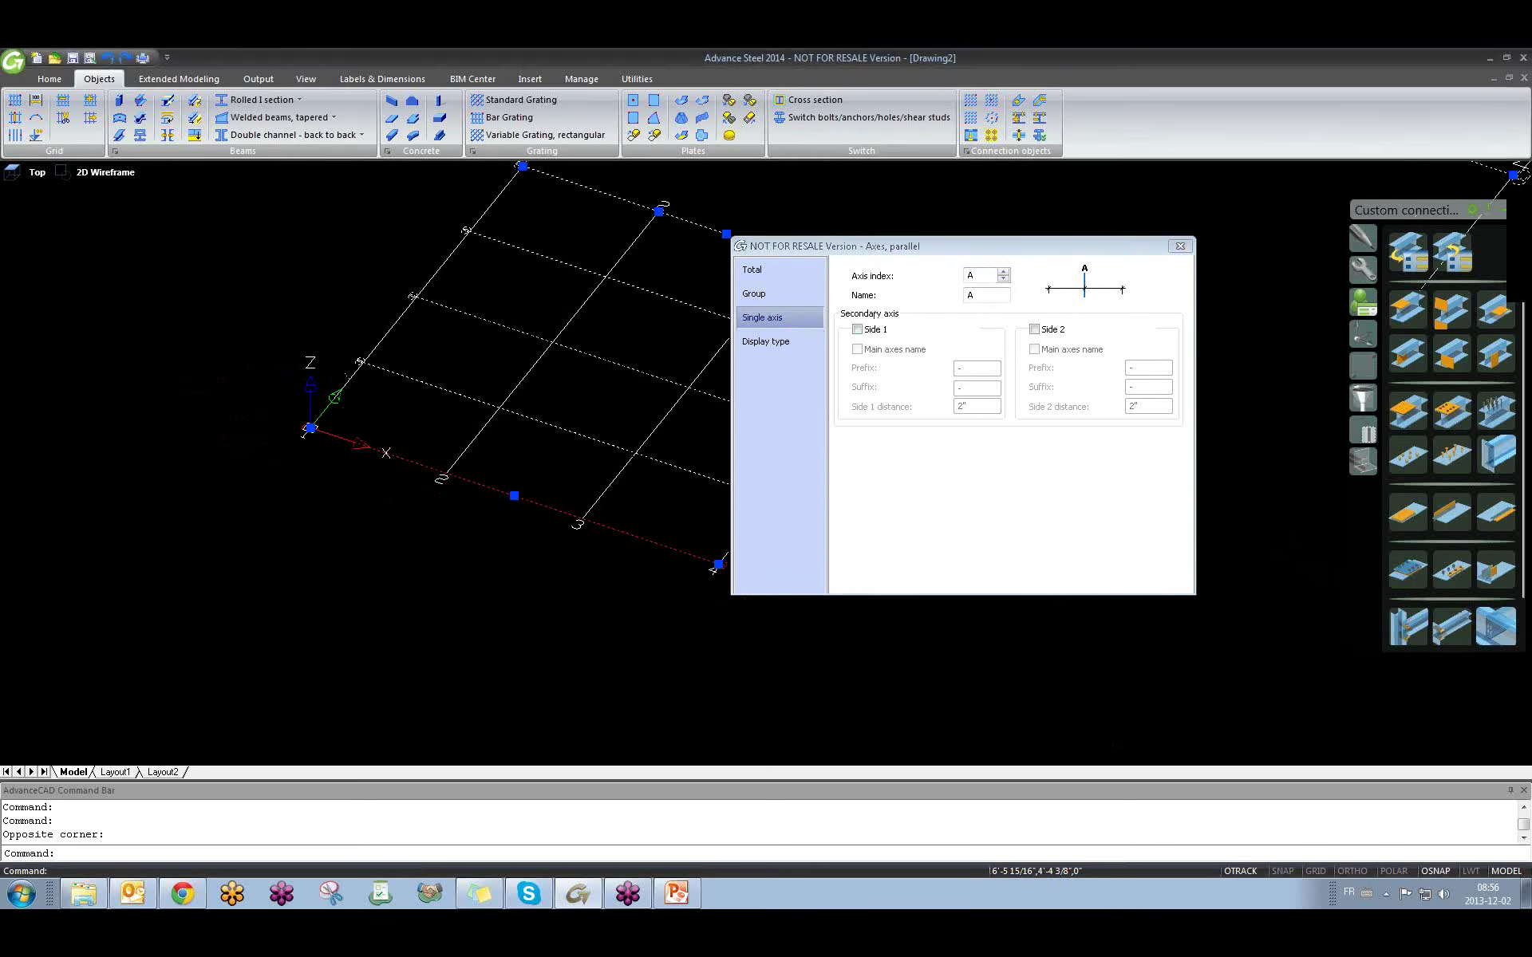
click(754, 293)
click(761, 317)
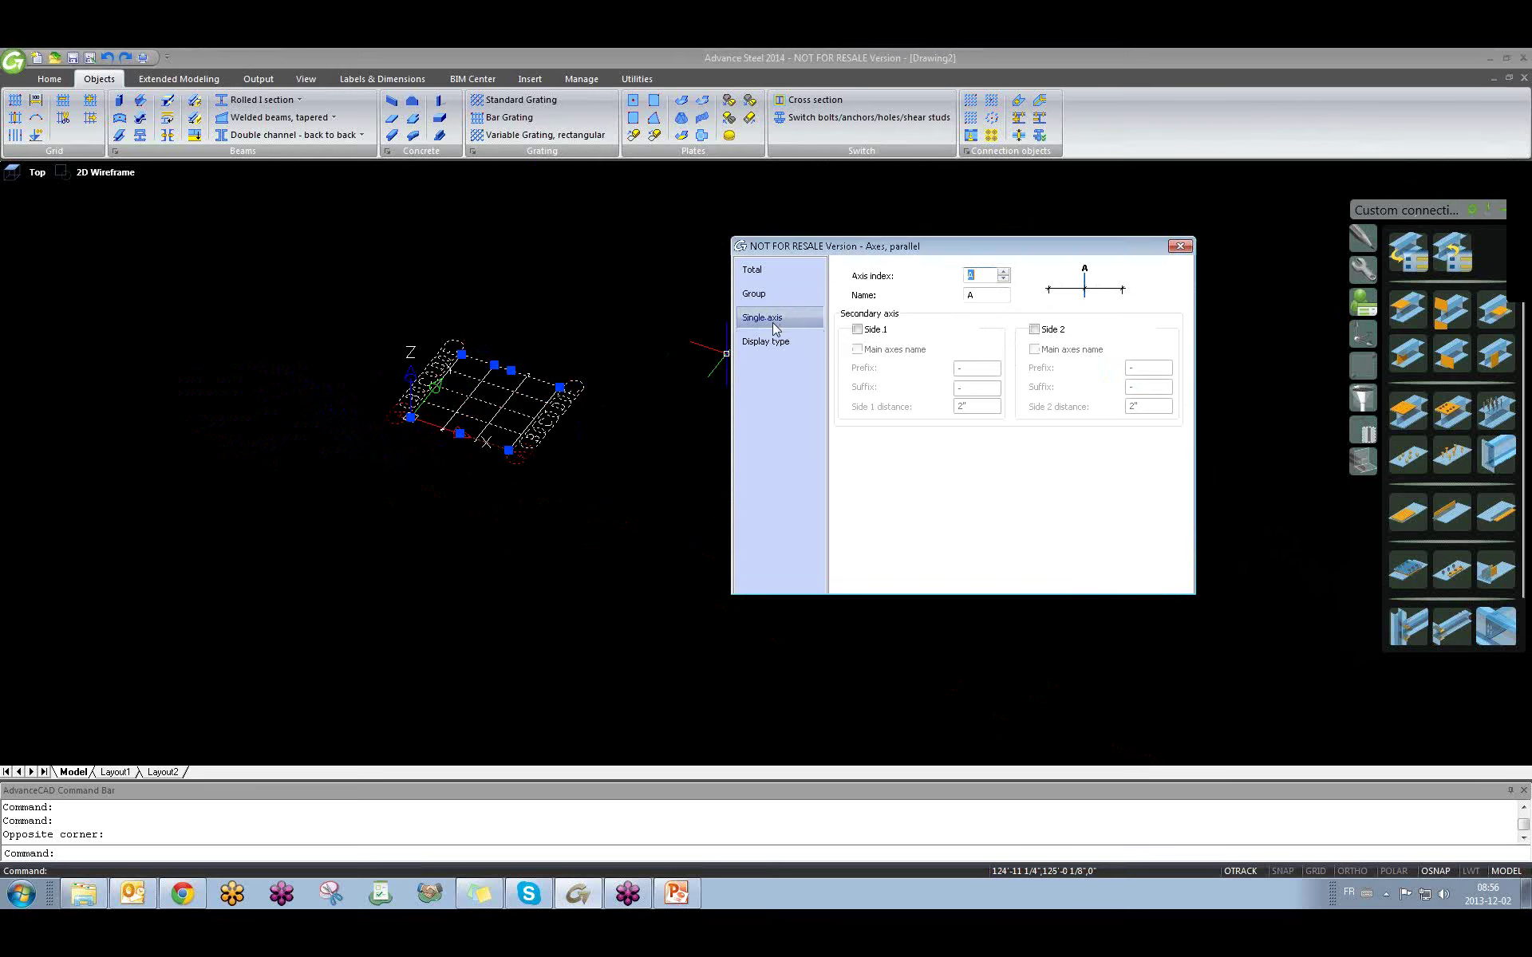
scroll(352, 411, up, 5)
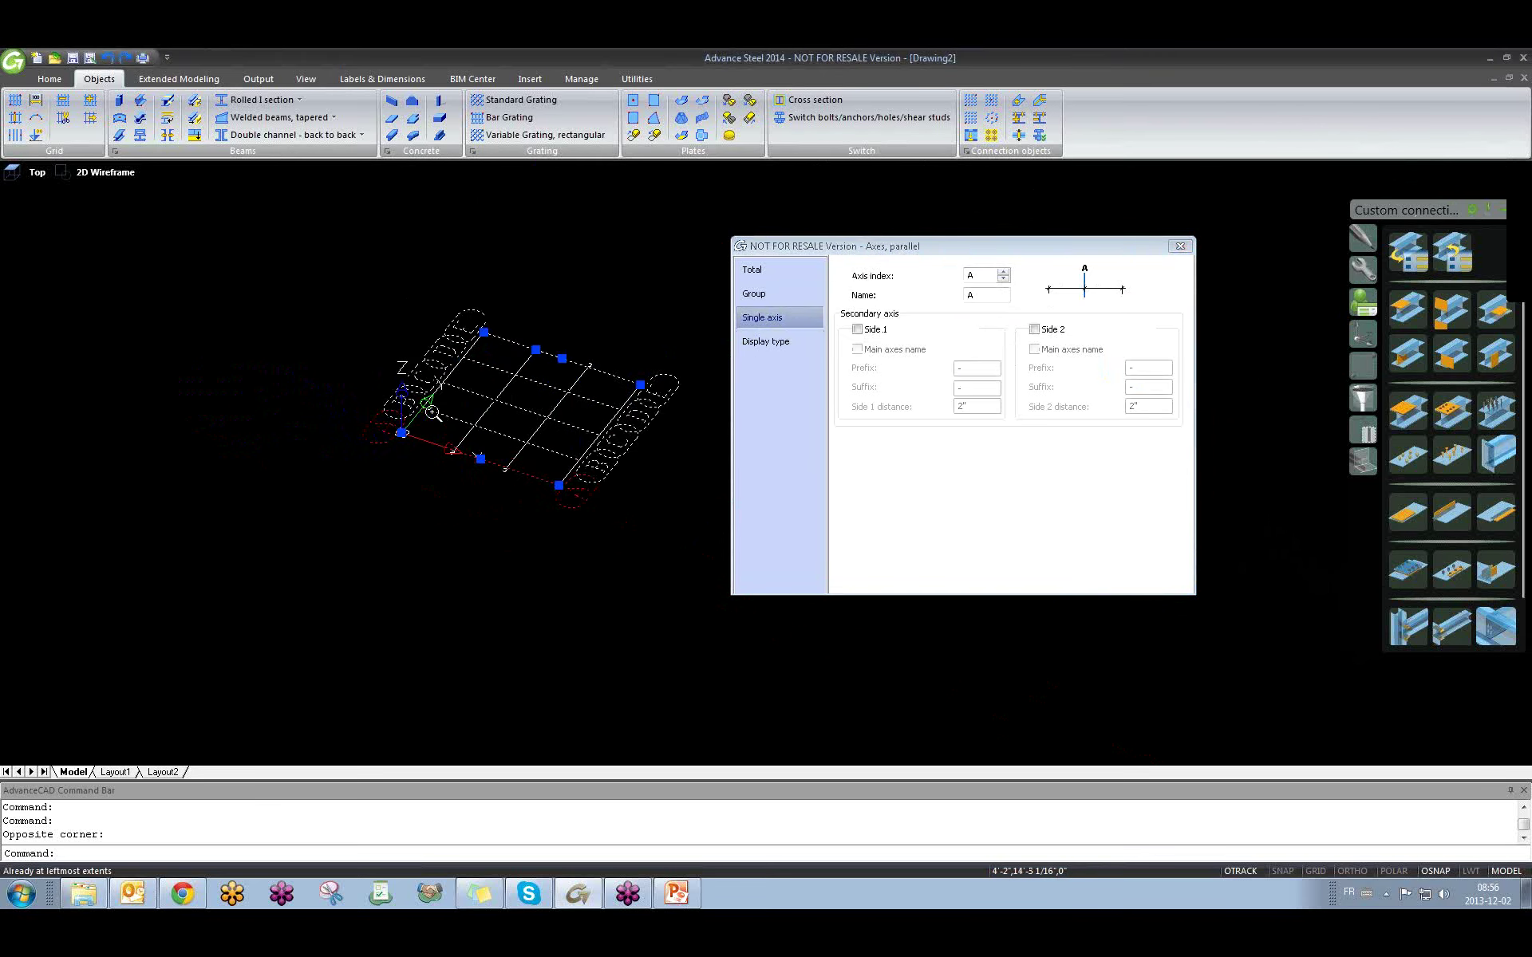
click(758, 294)
click(763, 317)
scroll(409, 467, up, 4)
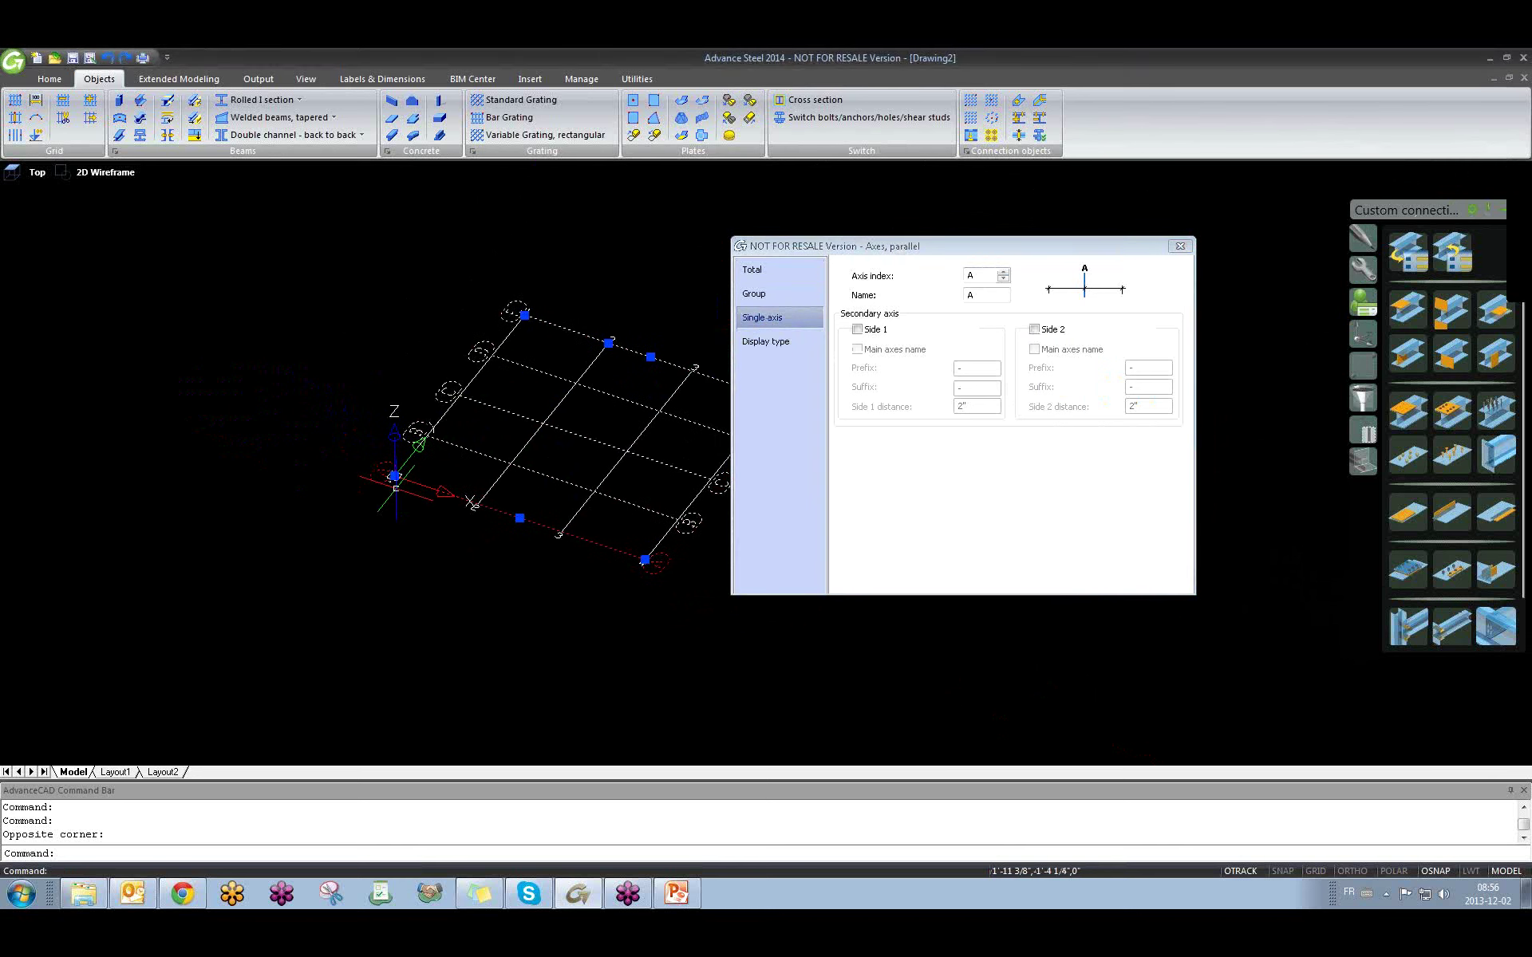
scroll(266, 556, up, 4)
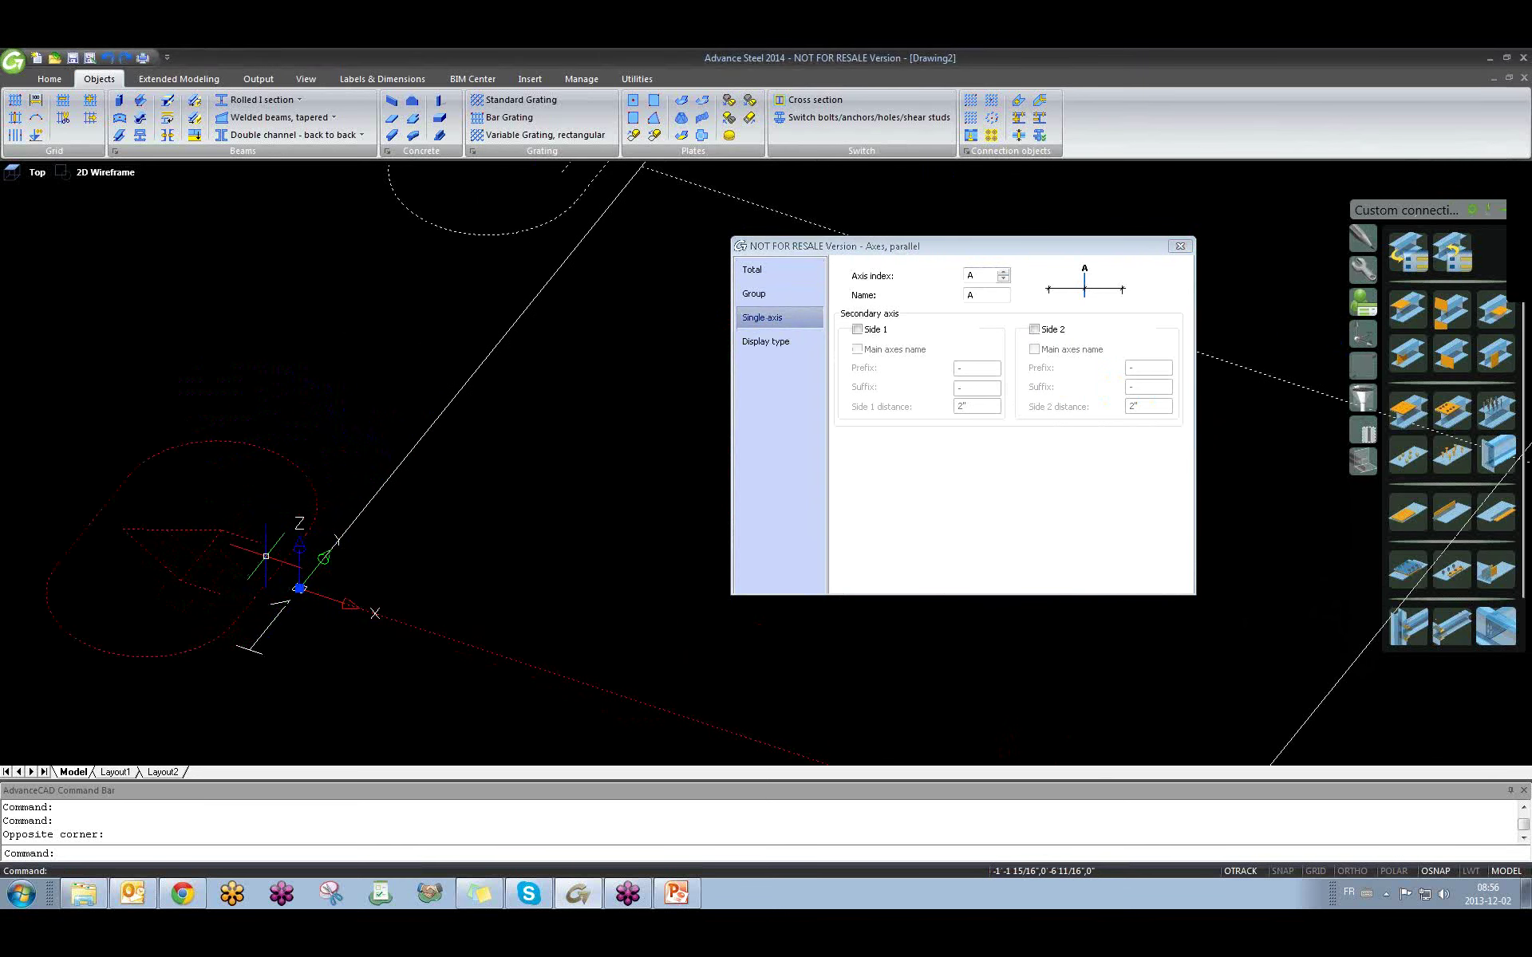
scroll(266, 556, down, 2)
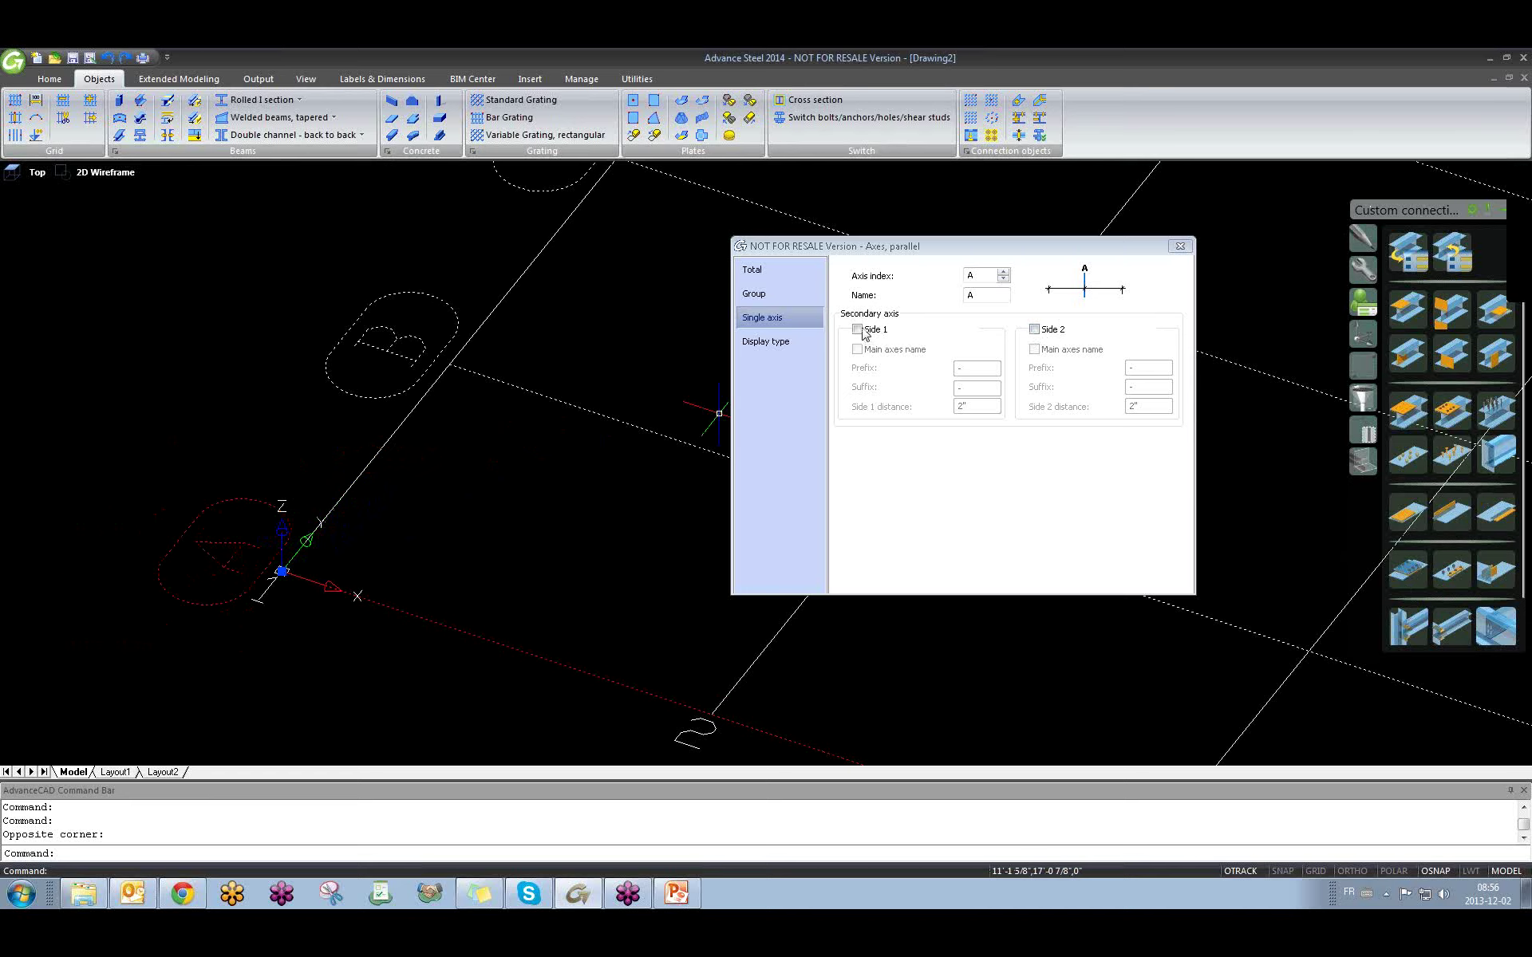
Step through the single axis indexes up to E and back to select axis B for editing.
click(1005, 273)
click(1005, 272)
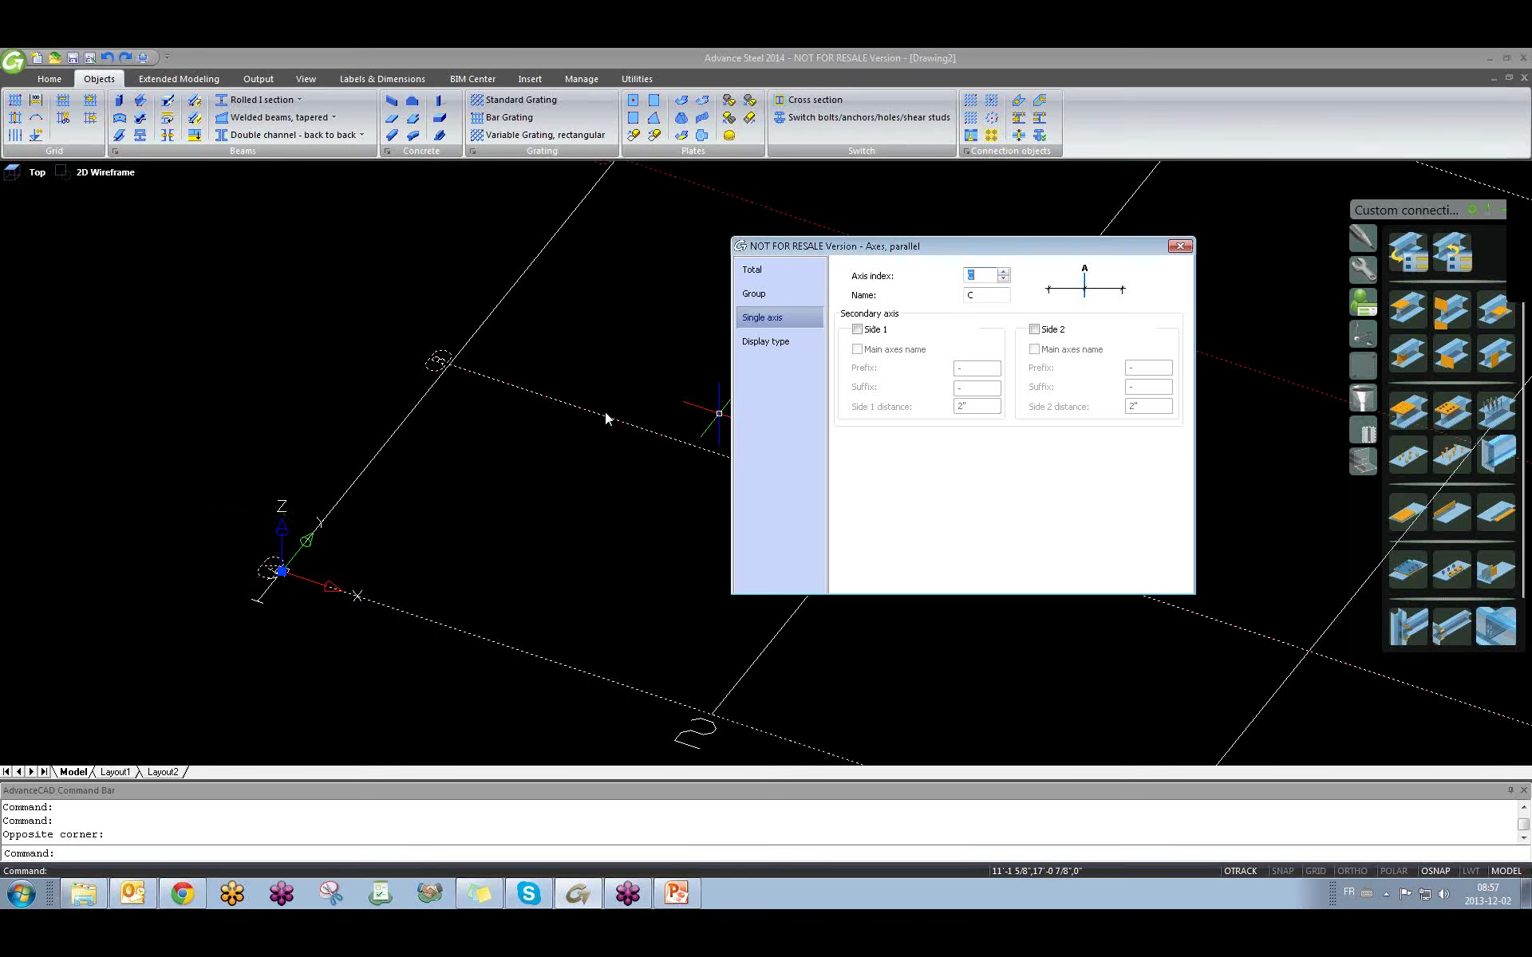
scroll(415, 447, down, 3)
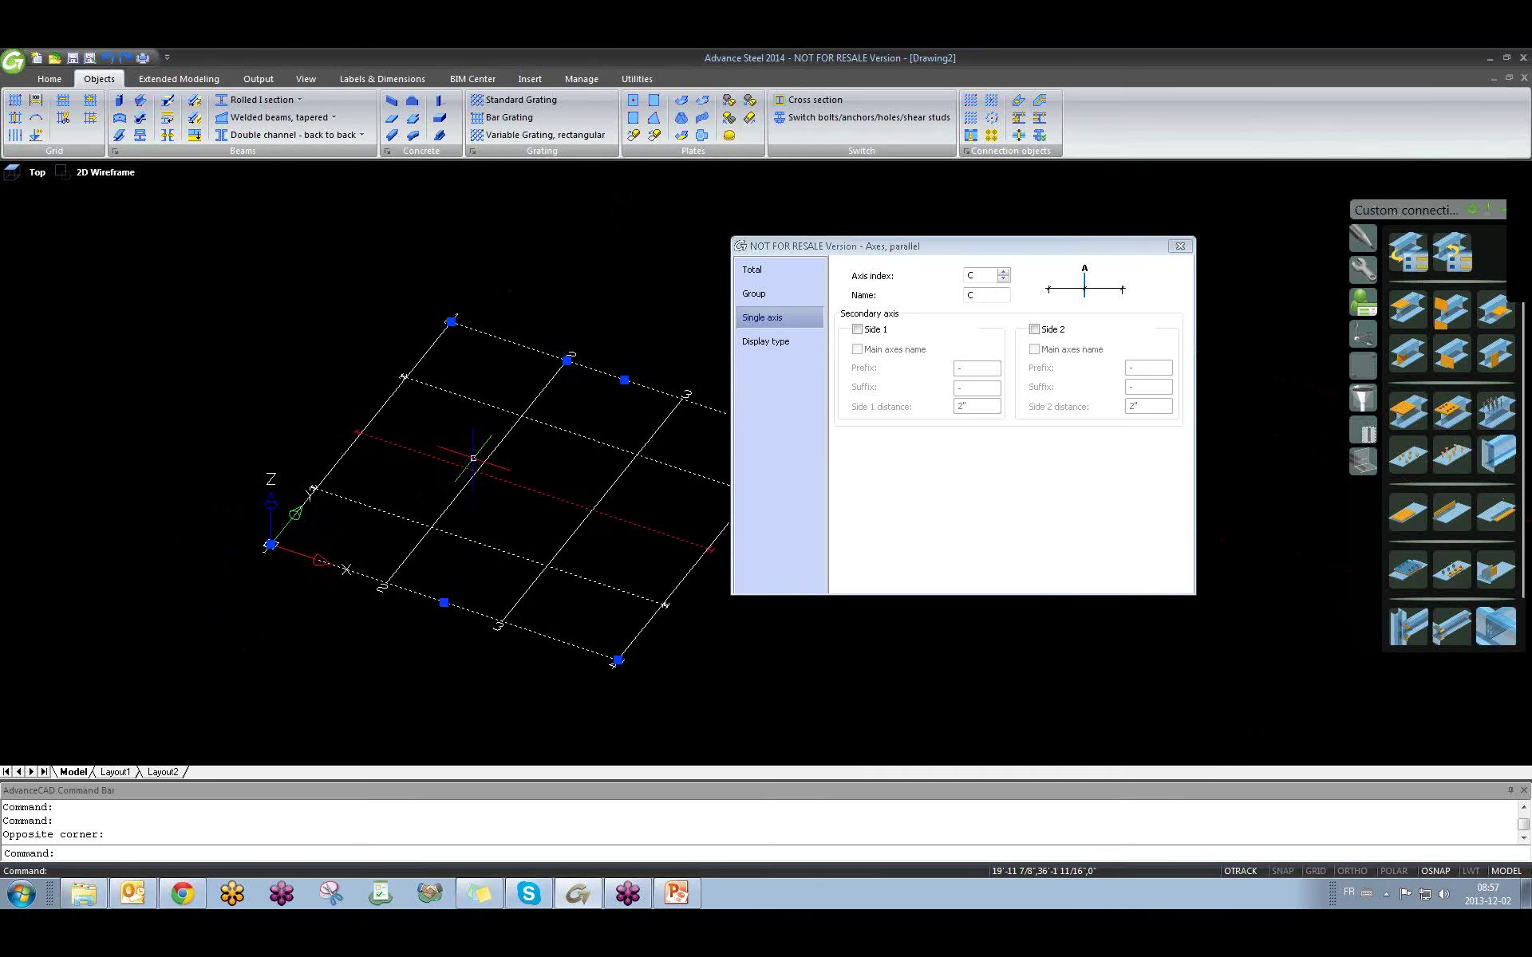
middle_drag(478, 471, 411, 472)
click(1003, 277)
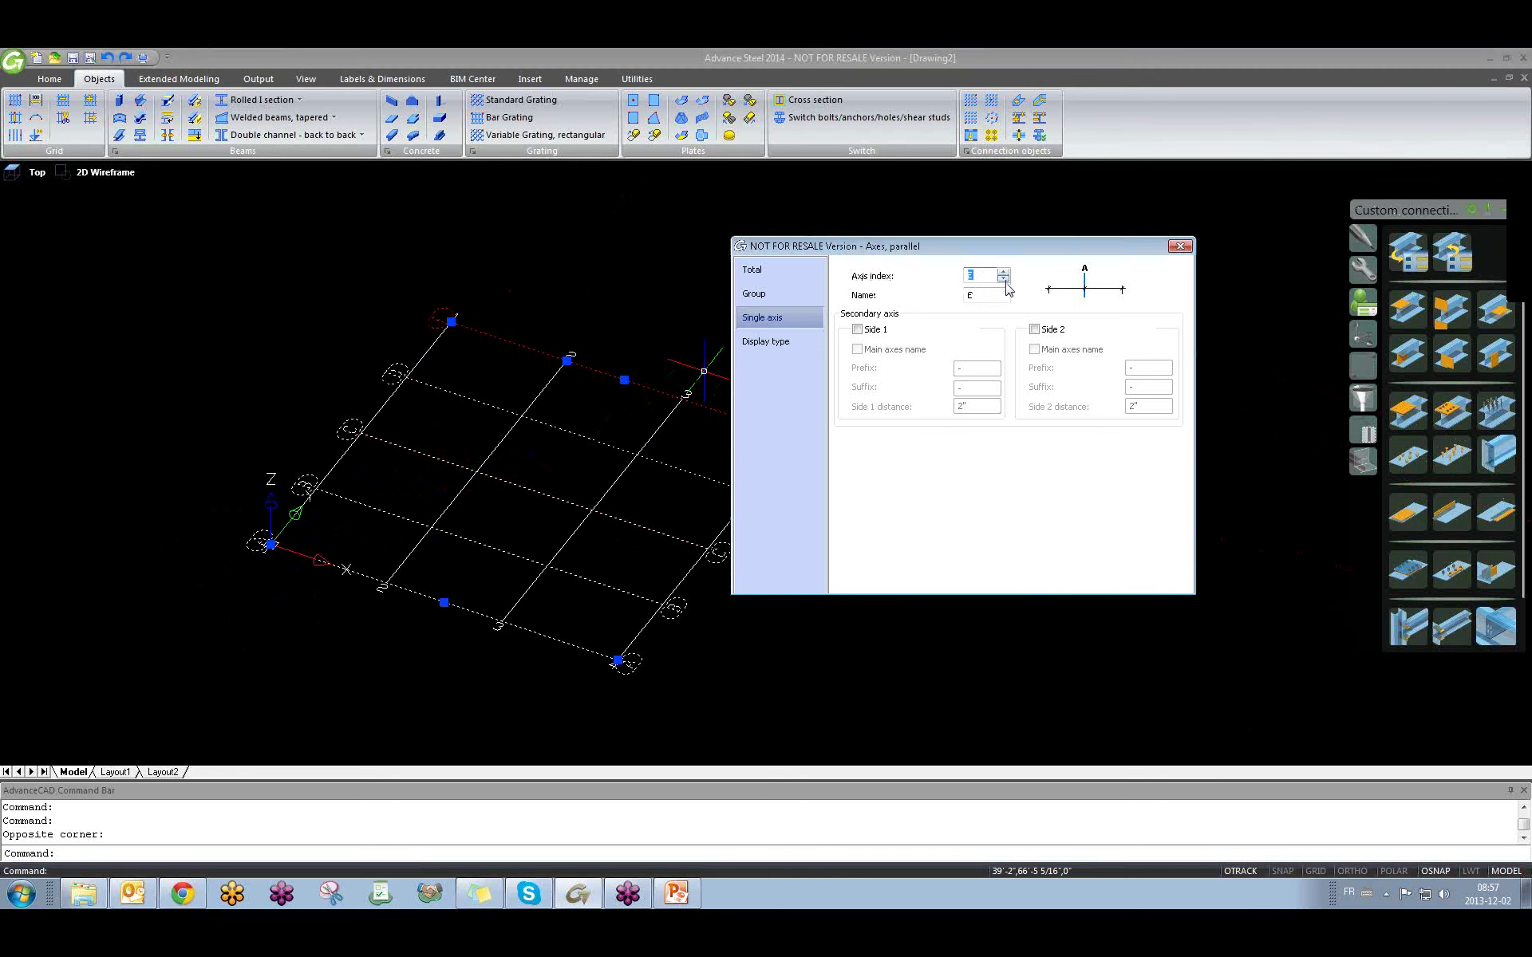
click(1003, 281)
click(1004, 281)
click(1004, 281)
scroll(319, 495, up, 4)
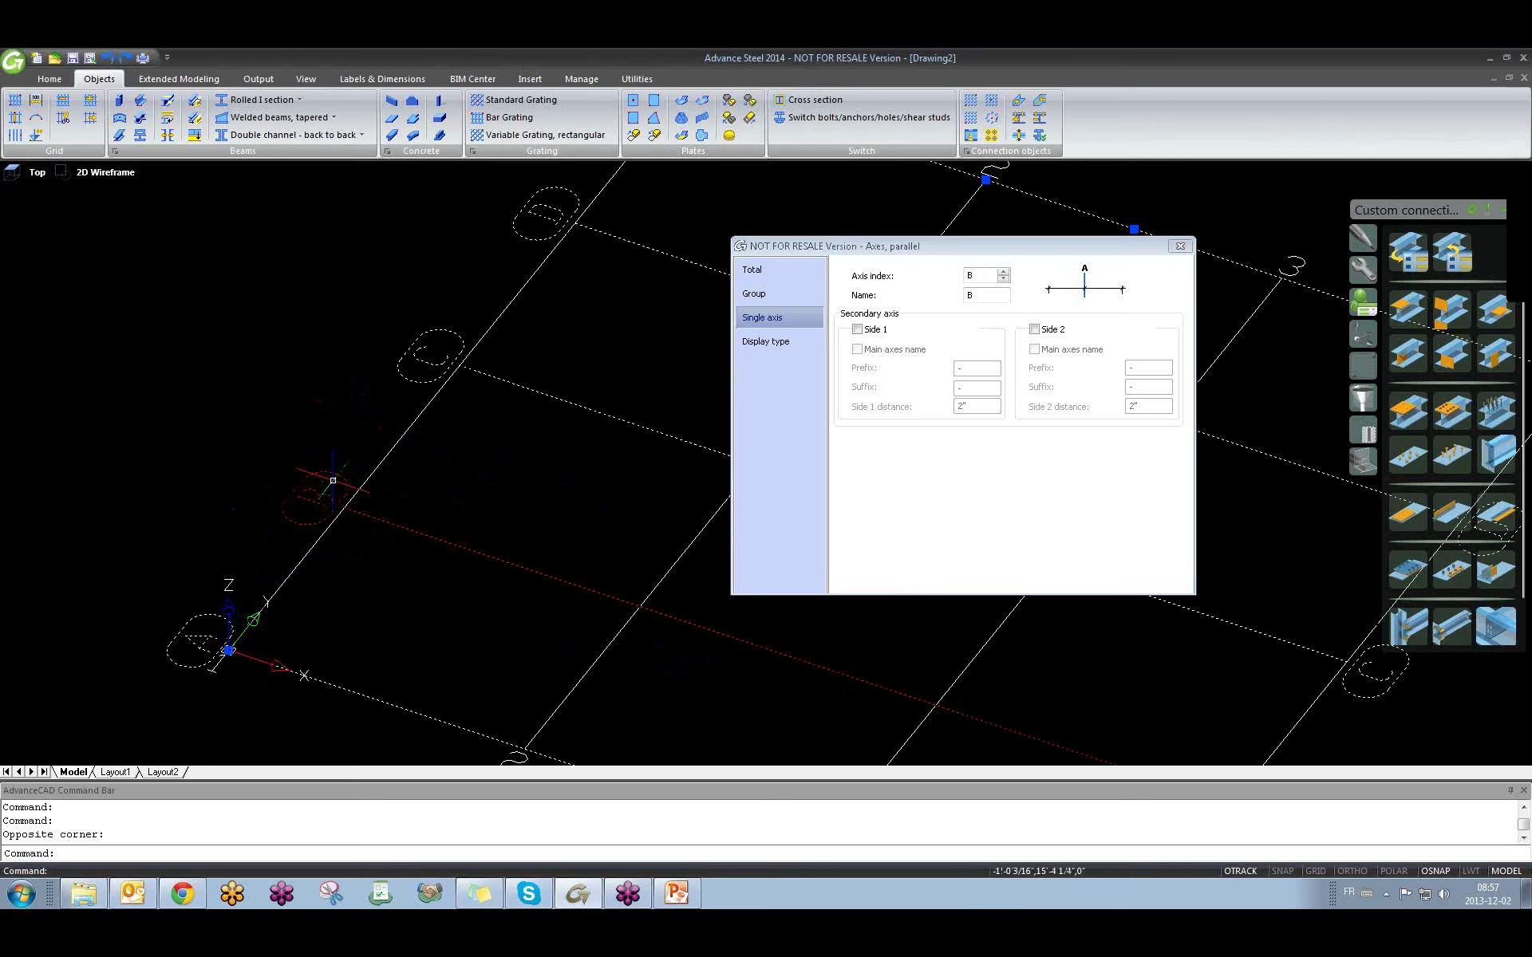
Add a side 1 secondary axis to axis B and set its distance to 3' 4".
click(857, 329)
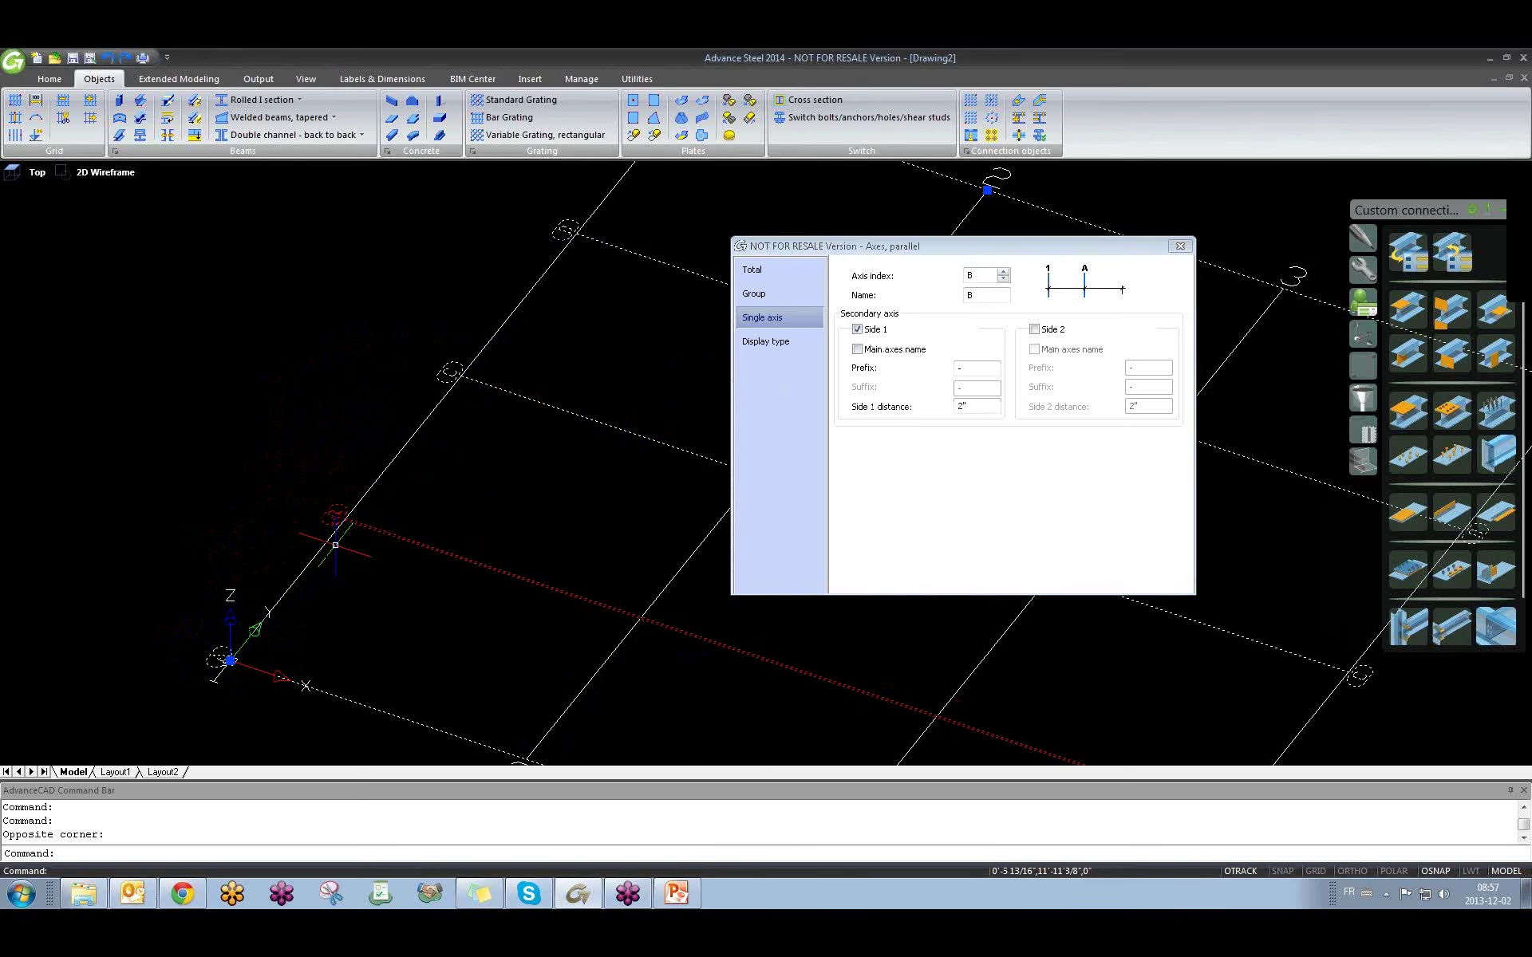
scroll(335, 545, up, 4)
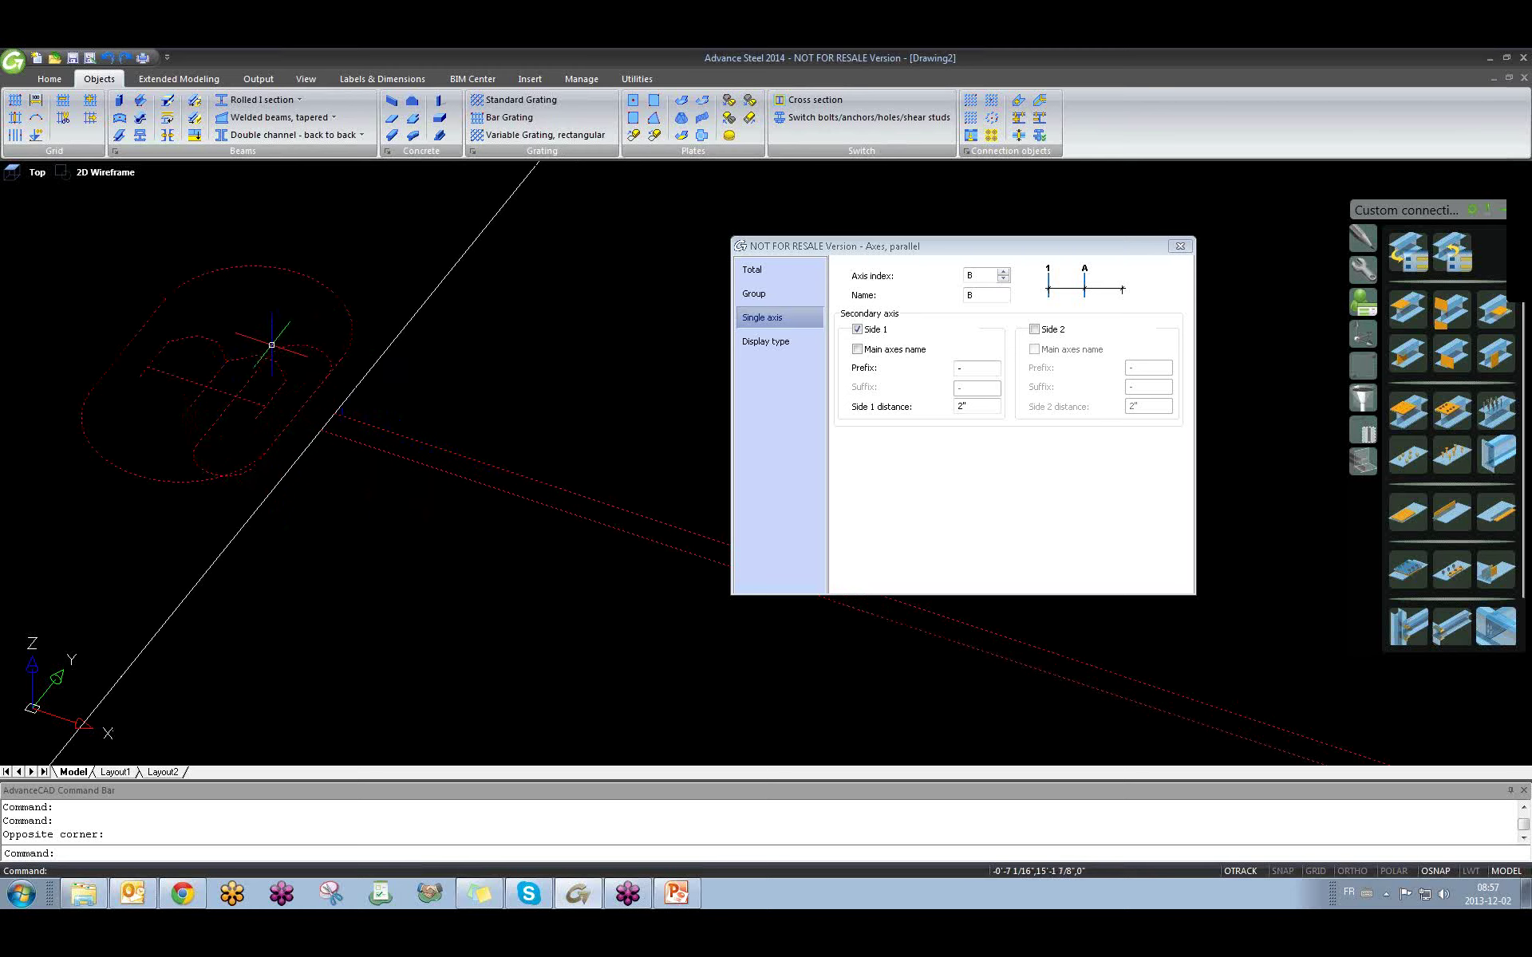
scroll(239, 470, down, 7)
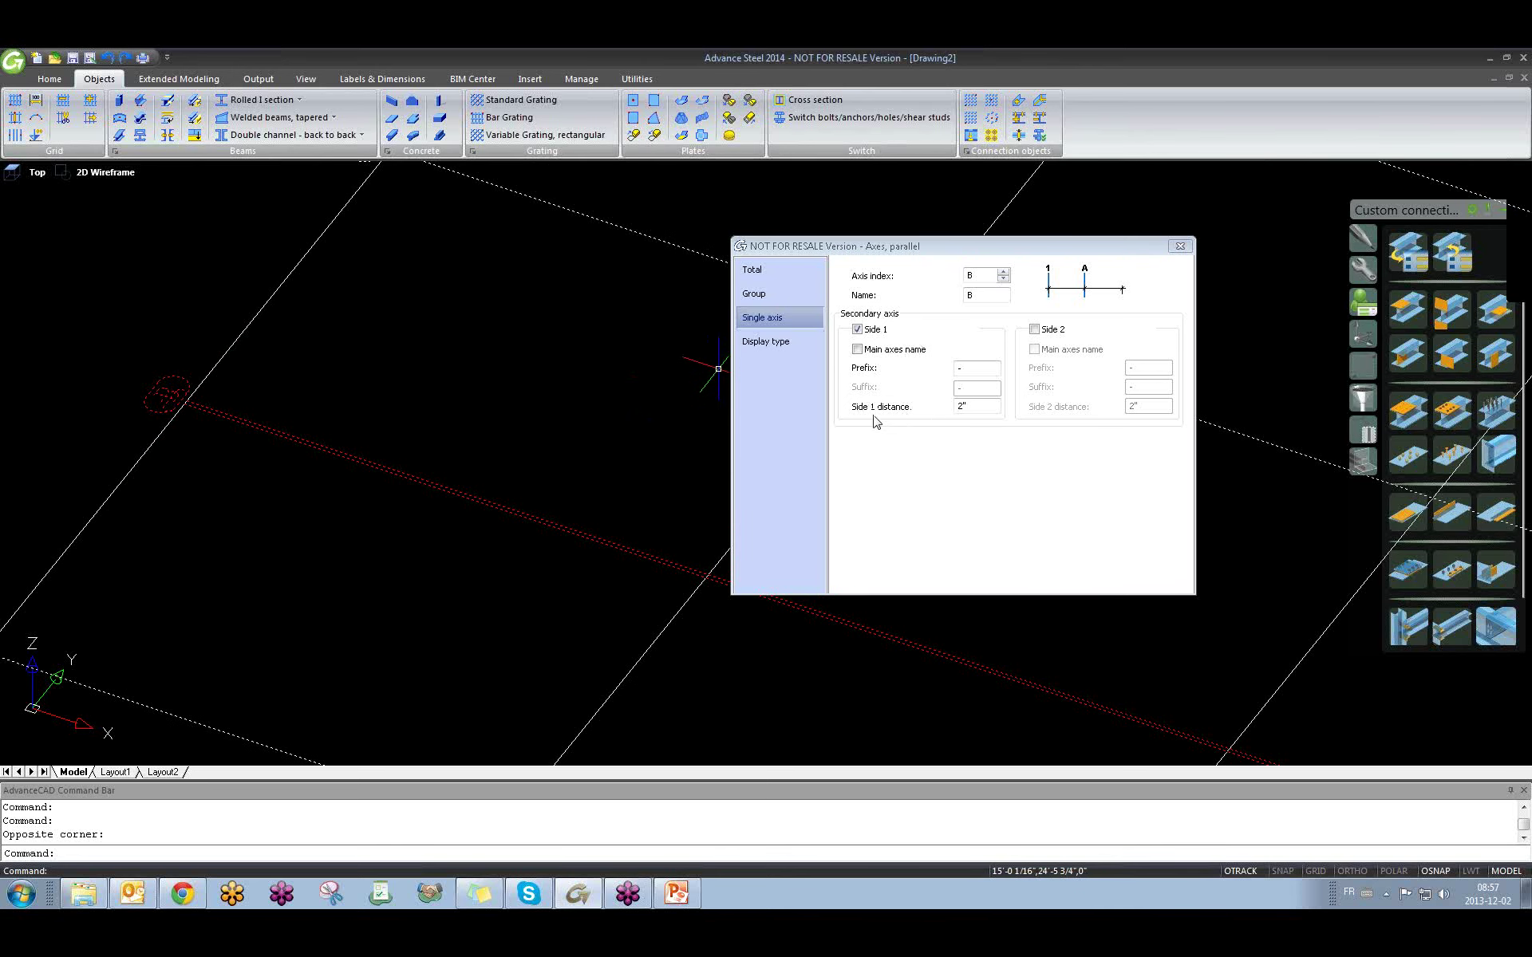
click(951, 408)
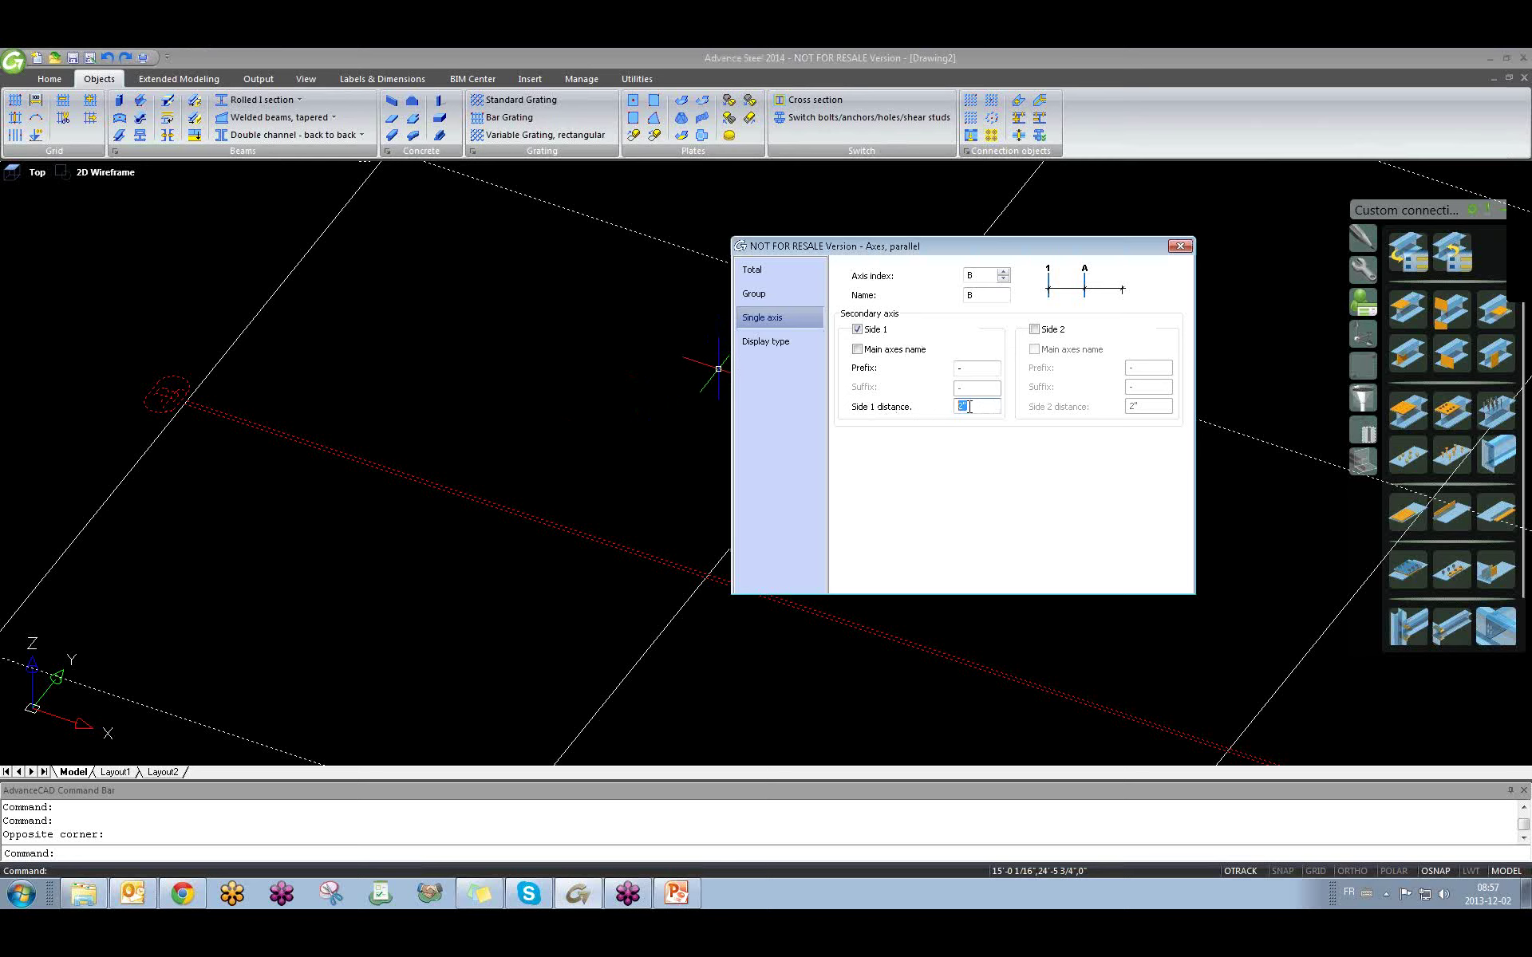
key(Return)
key(Return)
Add a side 2 secondary axis to axis B with a distance of 3' 9", and inspect the secondary axes' labels.
click(1035, 329)
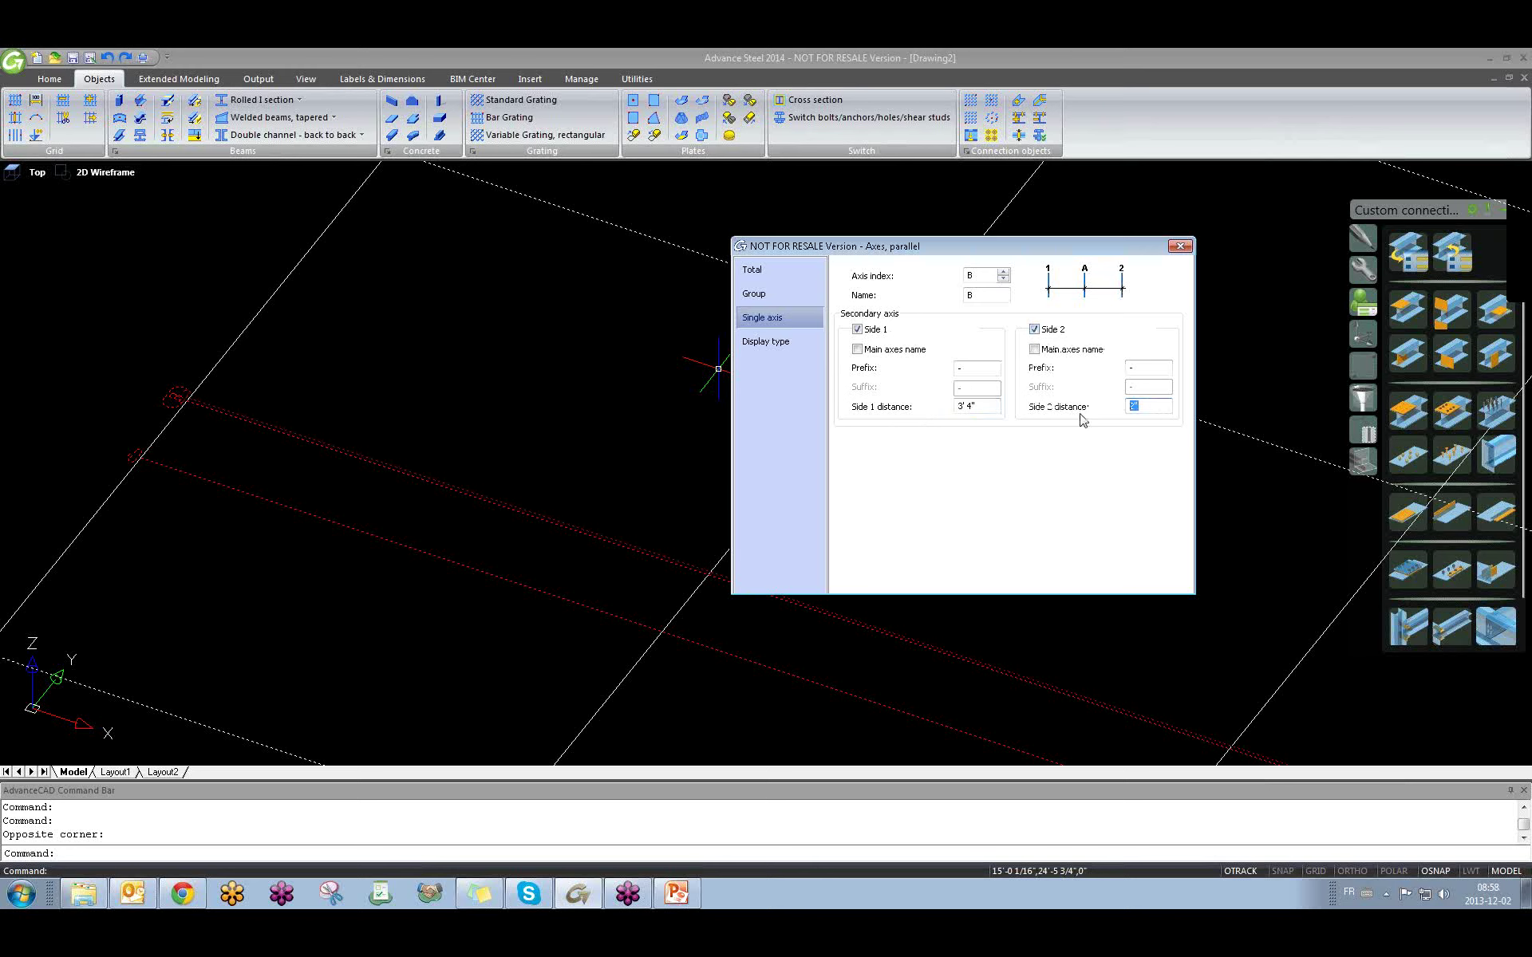
key(Return)
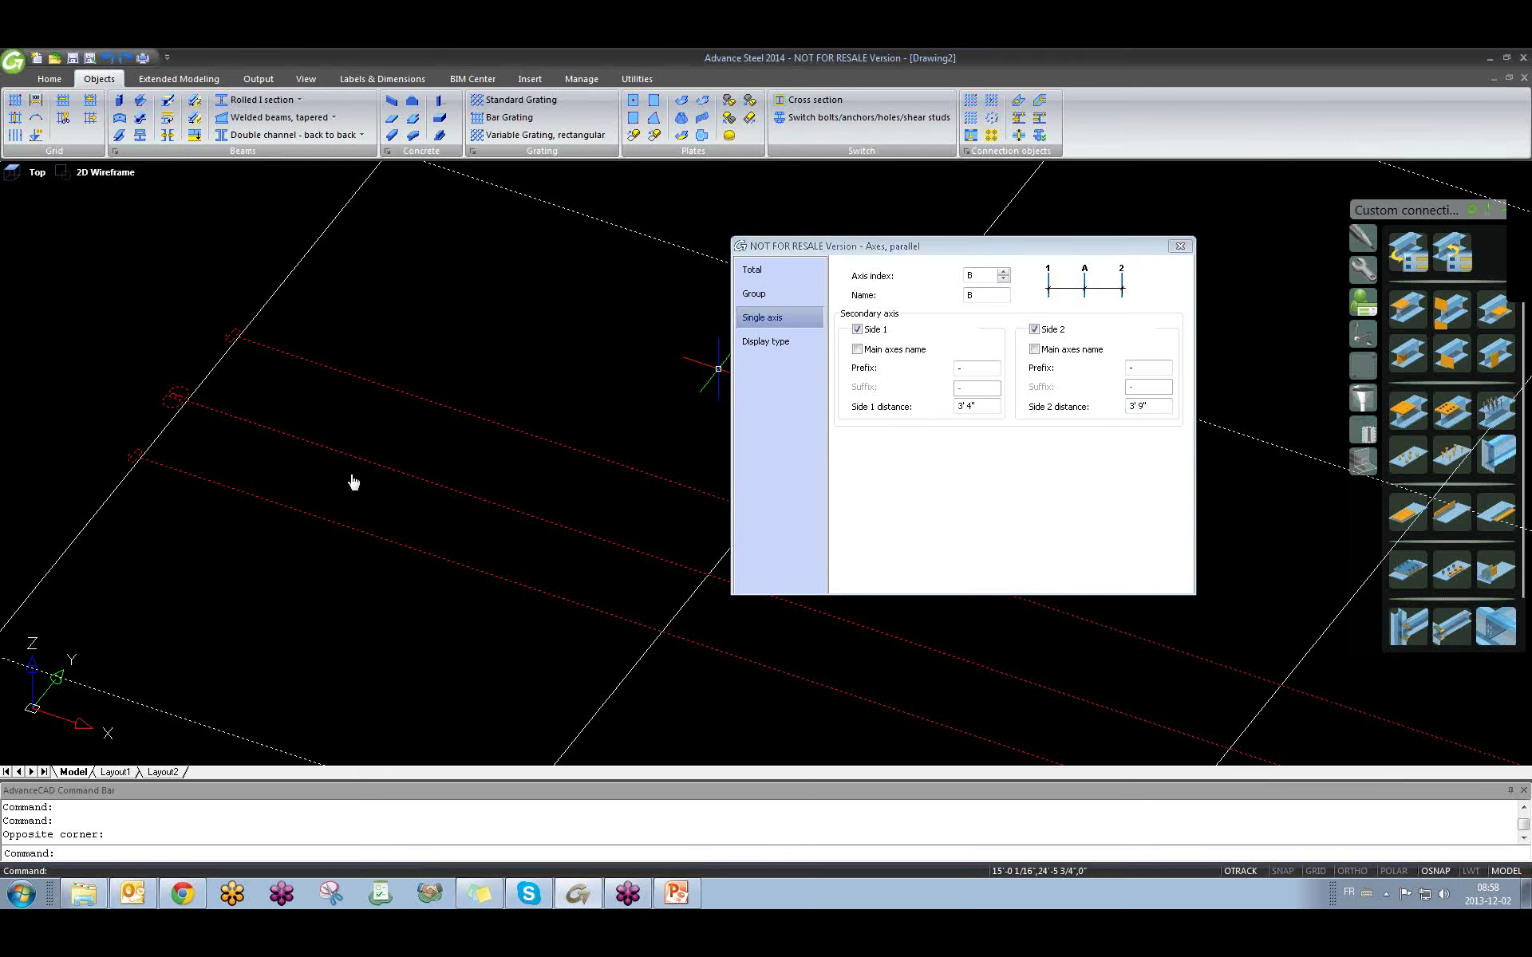
scroll(353, 483, up, 5)
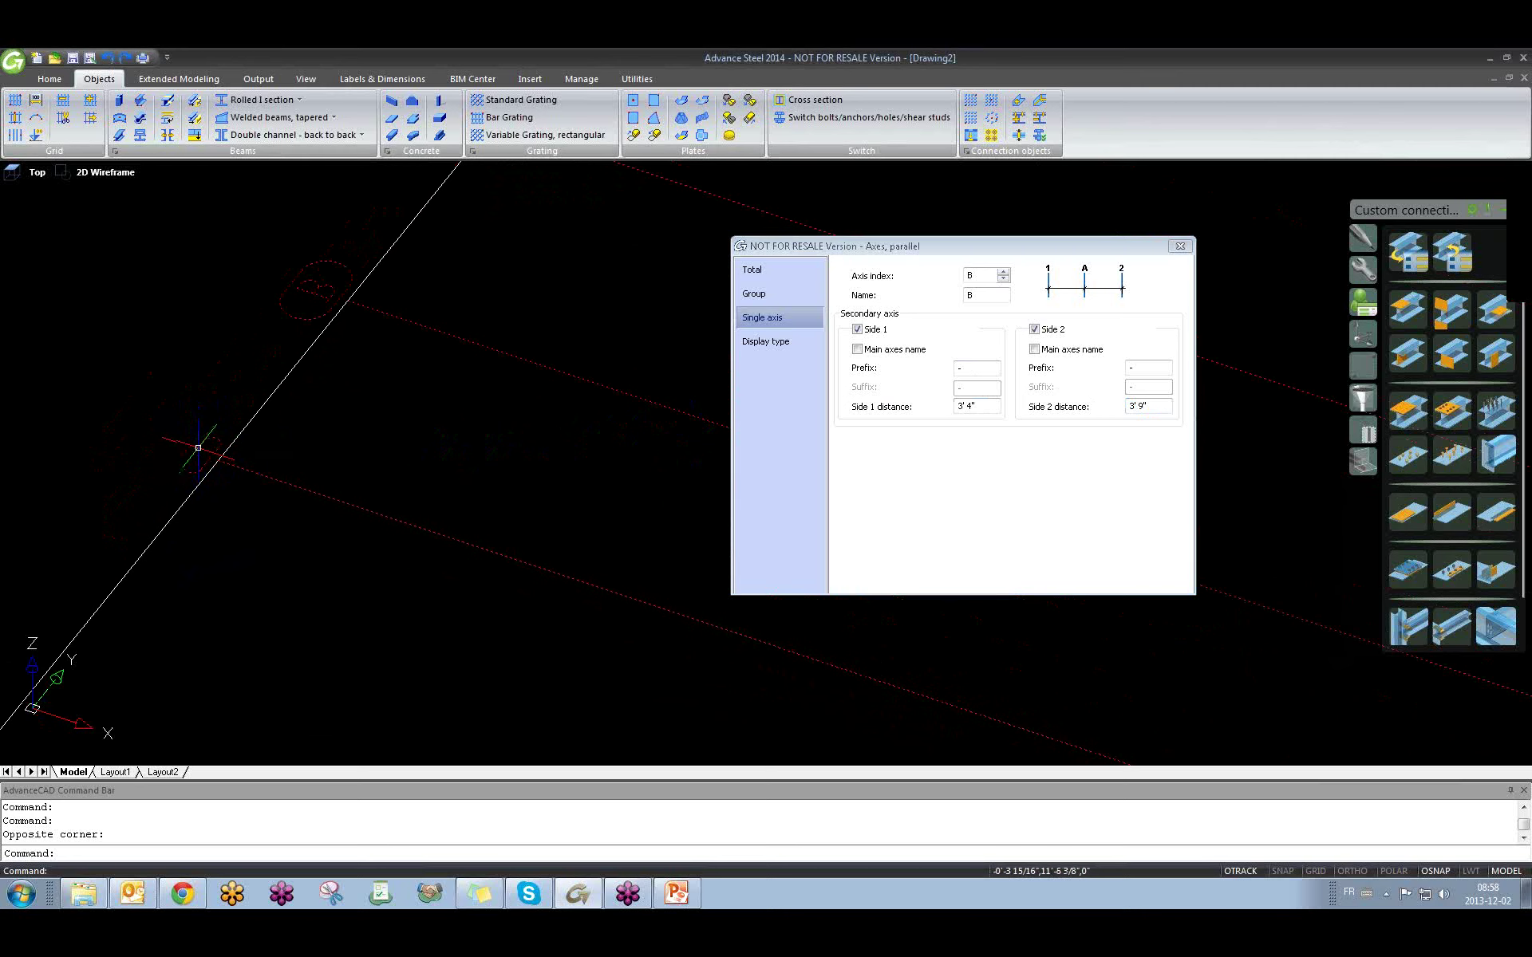
Set the prefixes of axis B's secondary axes to B1 for side 1 and B2 for side 2.
click(957, 373)
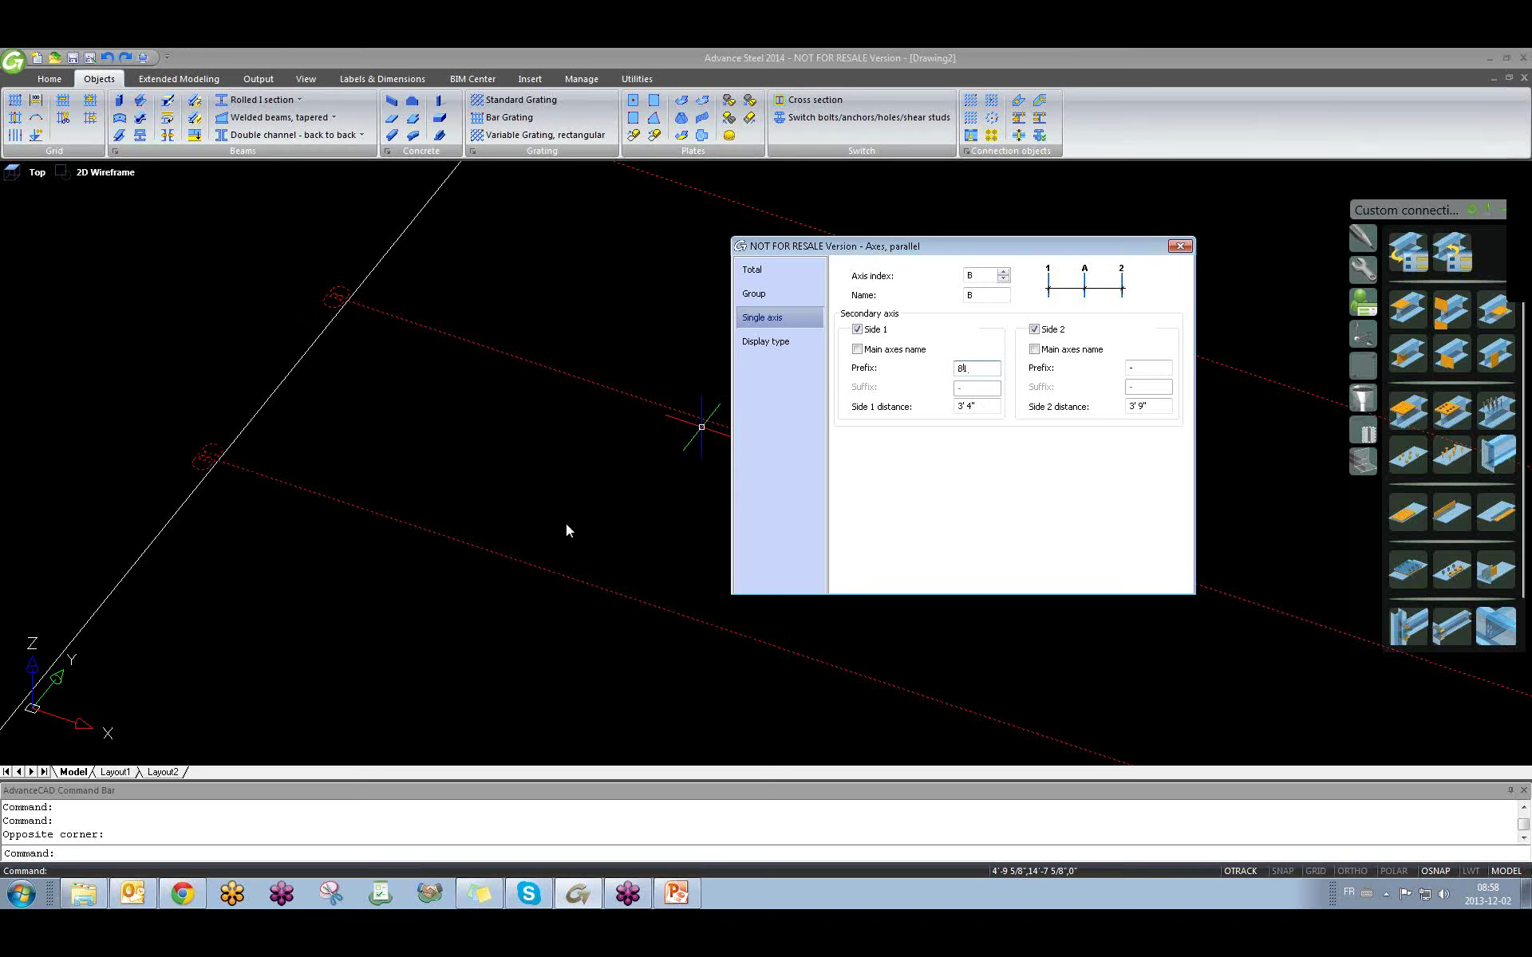
scroll(247, 212, up, 5)
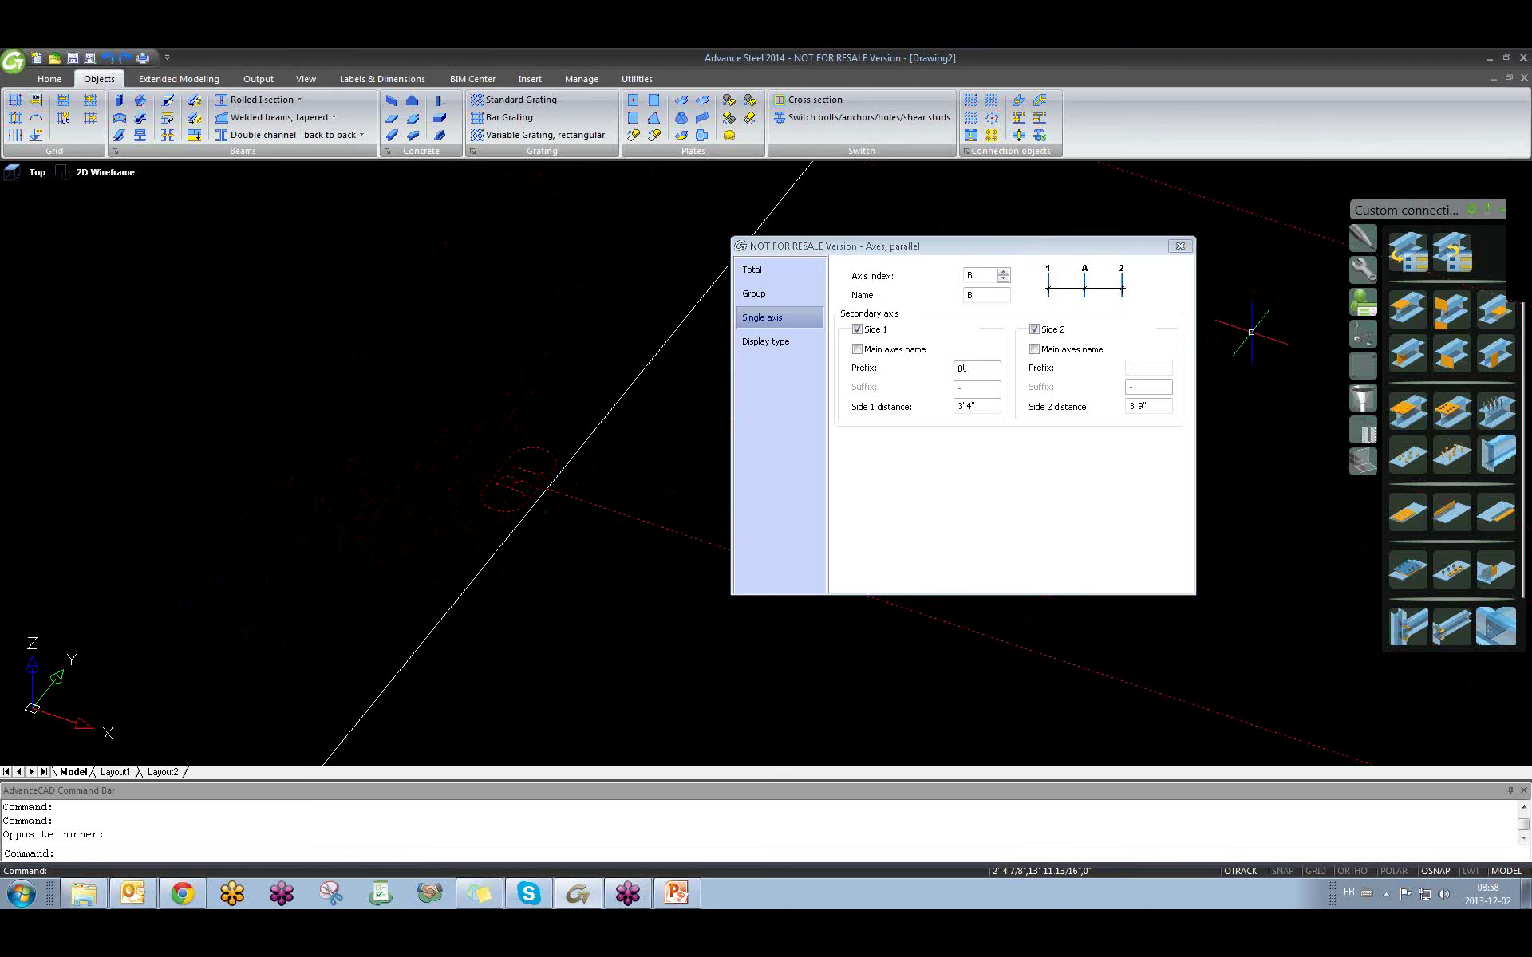
click(1148, 367)
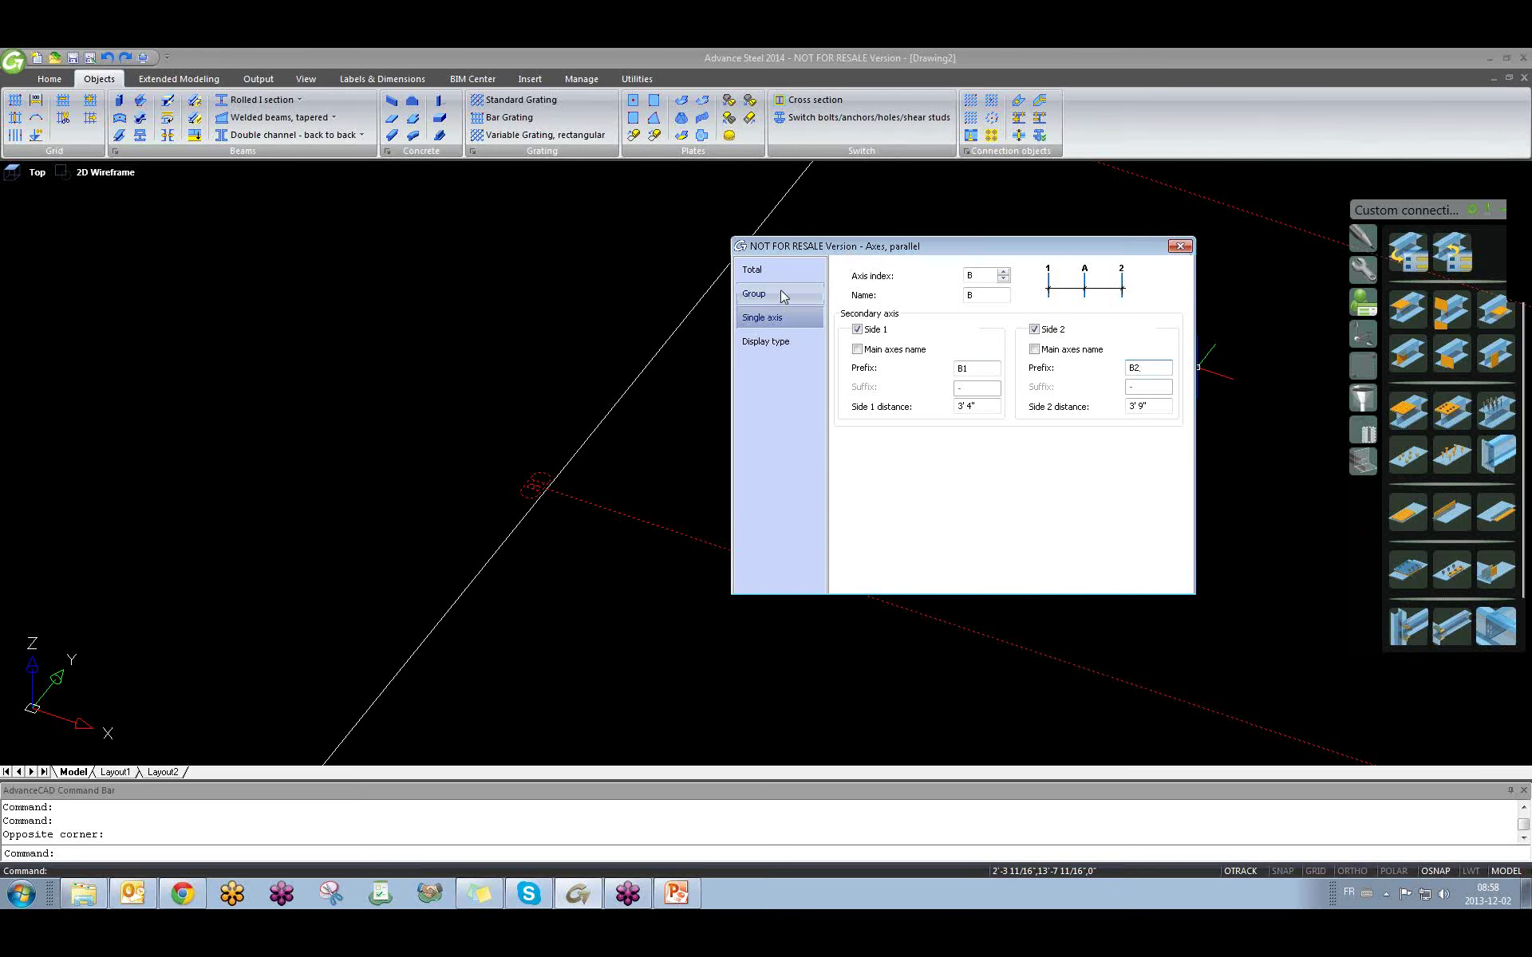
Examine the B1, B and B2 axis labels in the model at close range and in relation to the whole grid.
scroll(311, 397, down, 3)
scroll(330, 414, down, 3)
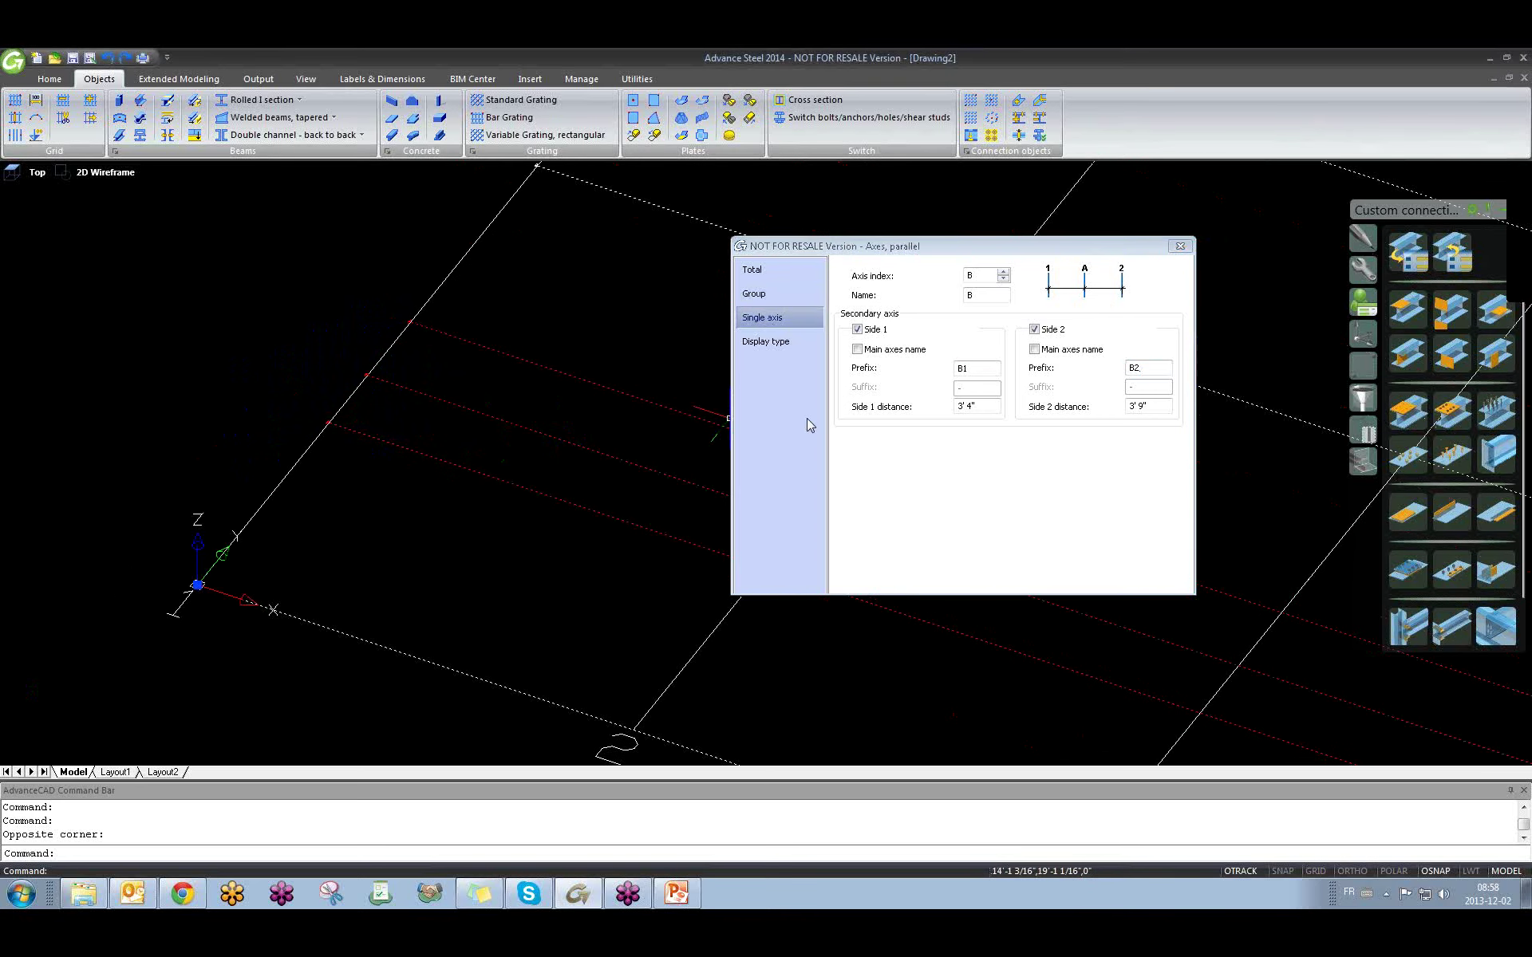
click(753, 294)
click(761, 317)
scroll(342, 478, up, 5)
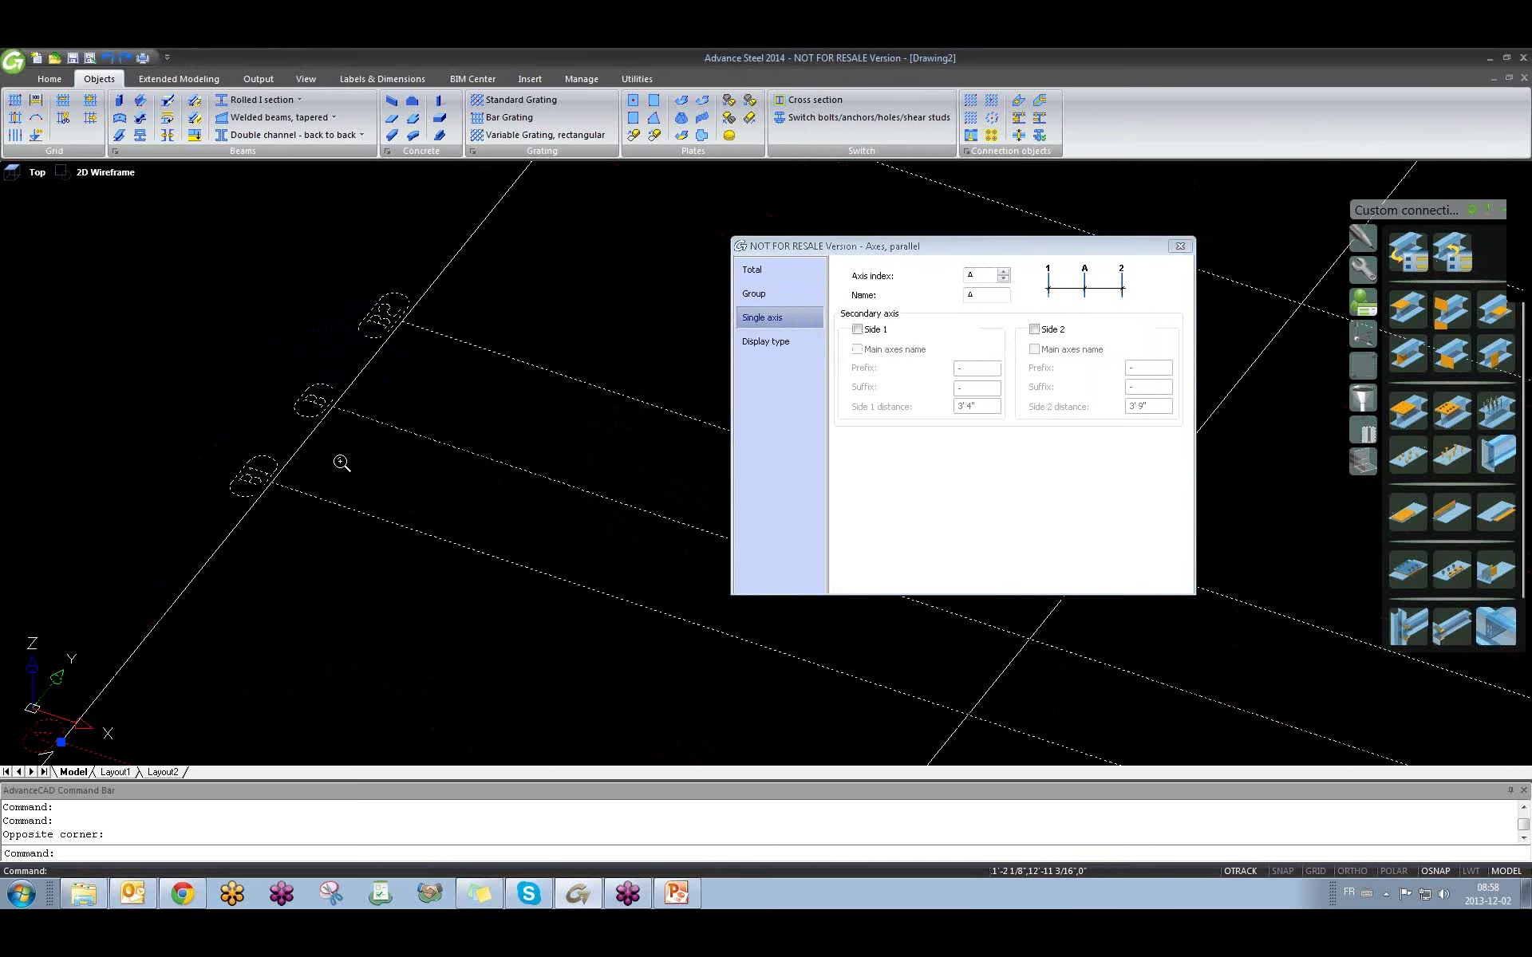
scroll(347, 506, down, 2)
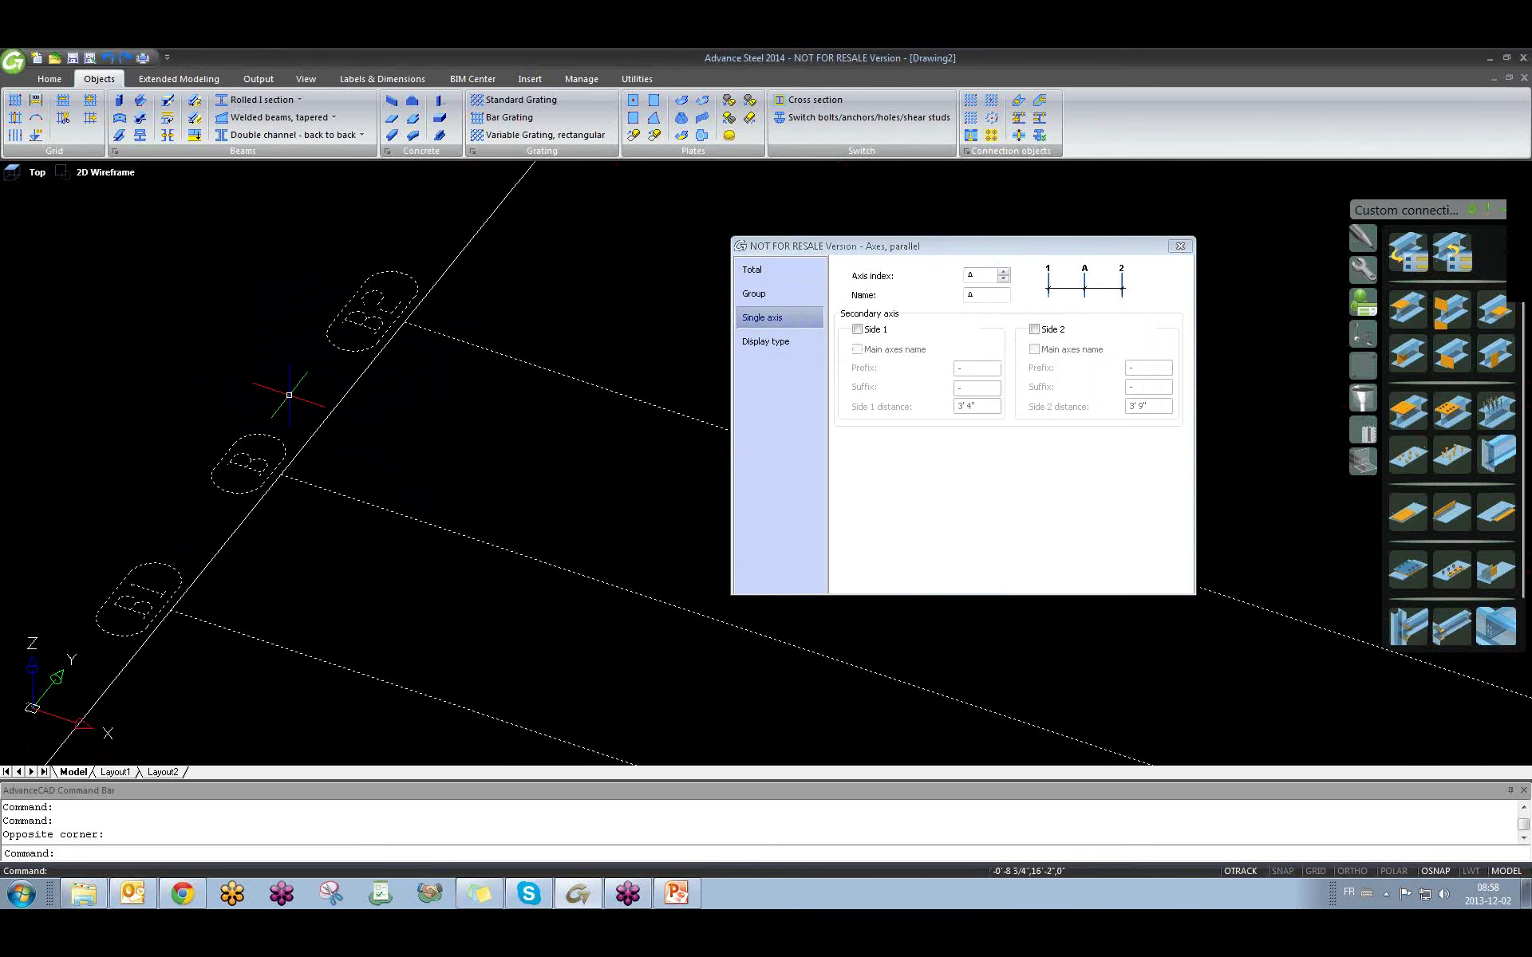
scroll(356, 519, down, 3)
middle_drag(355, 519, 373, 565)
scroll(319, 500, up, 2)
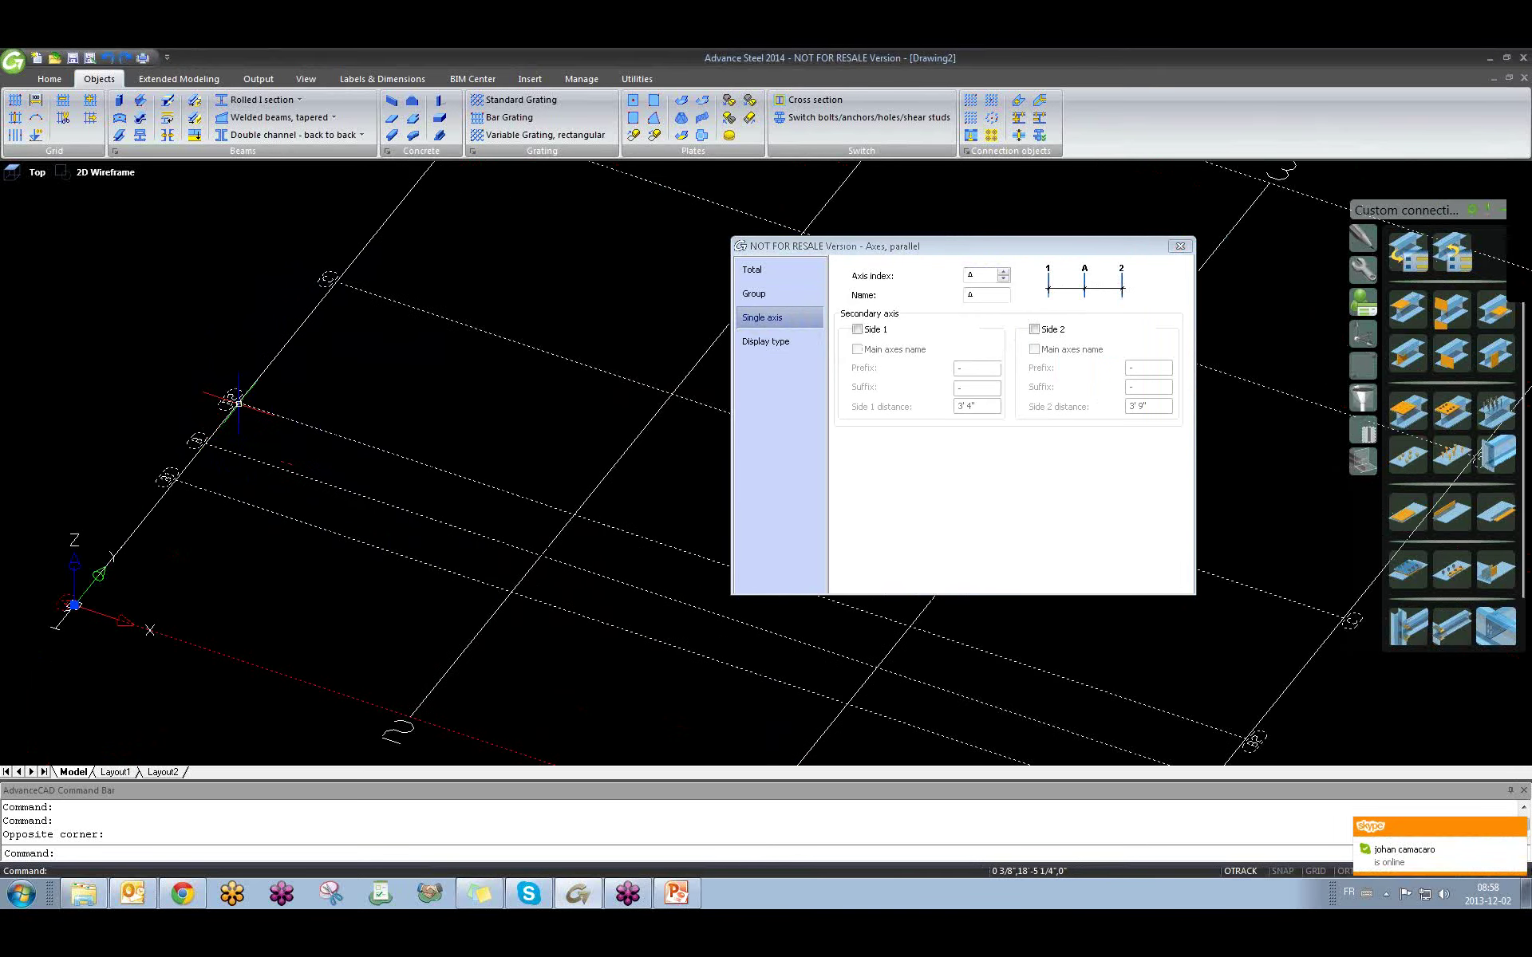
scroll(236, 389, up, 3)
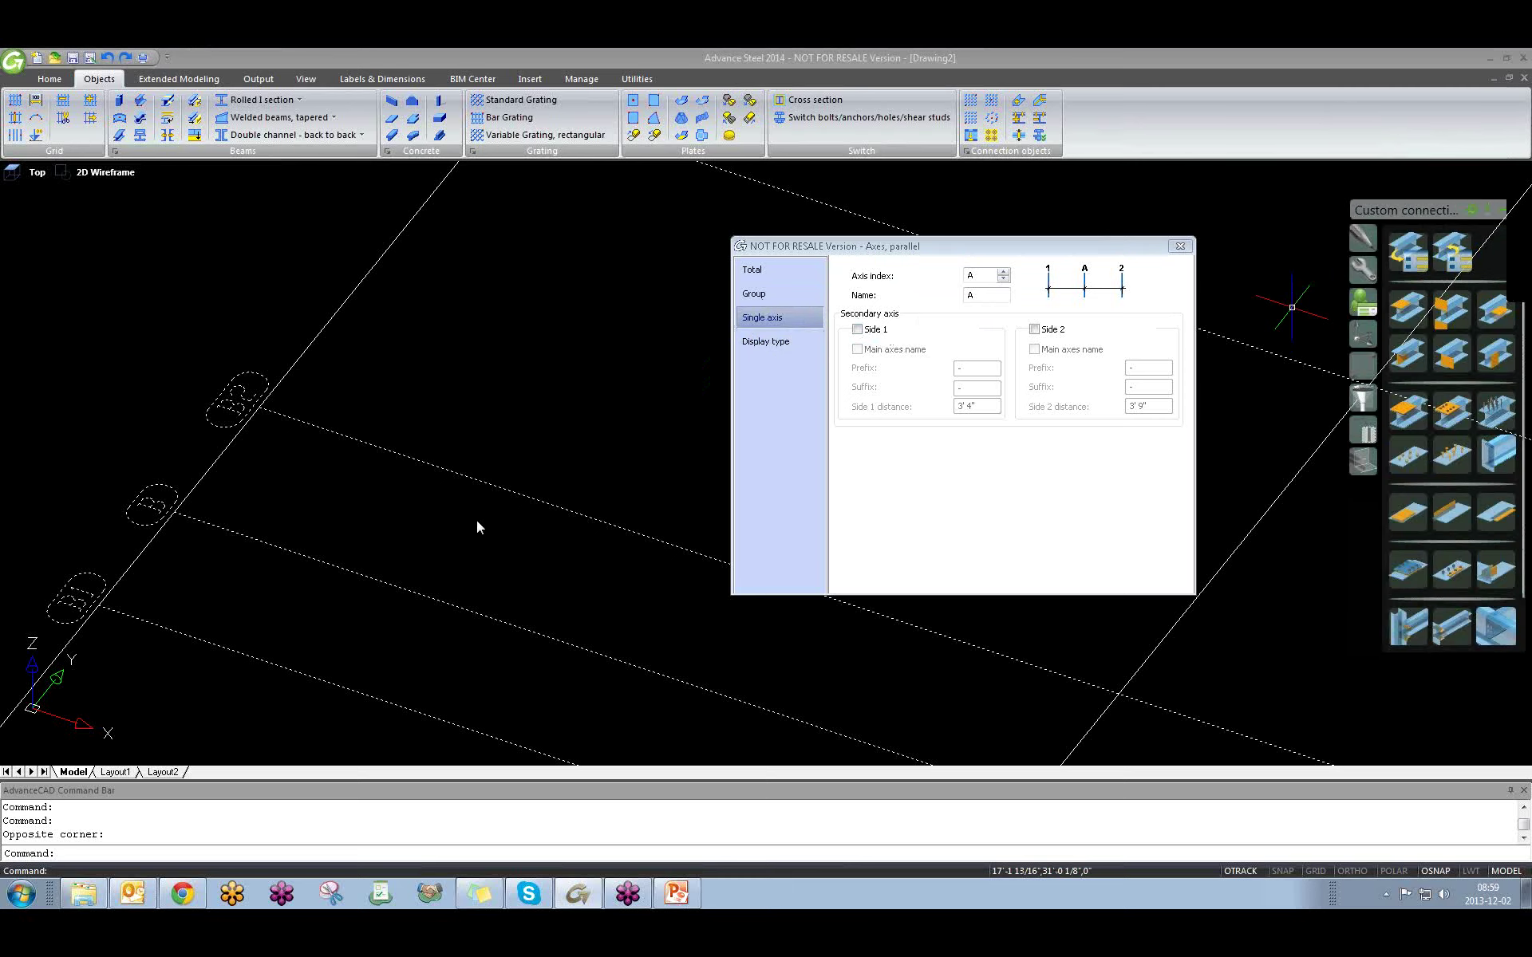
scroll(495, 438, down, 4)
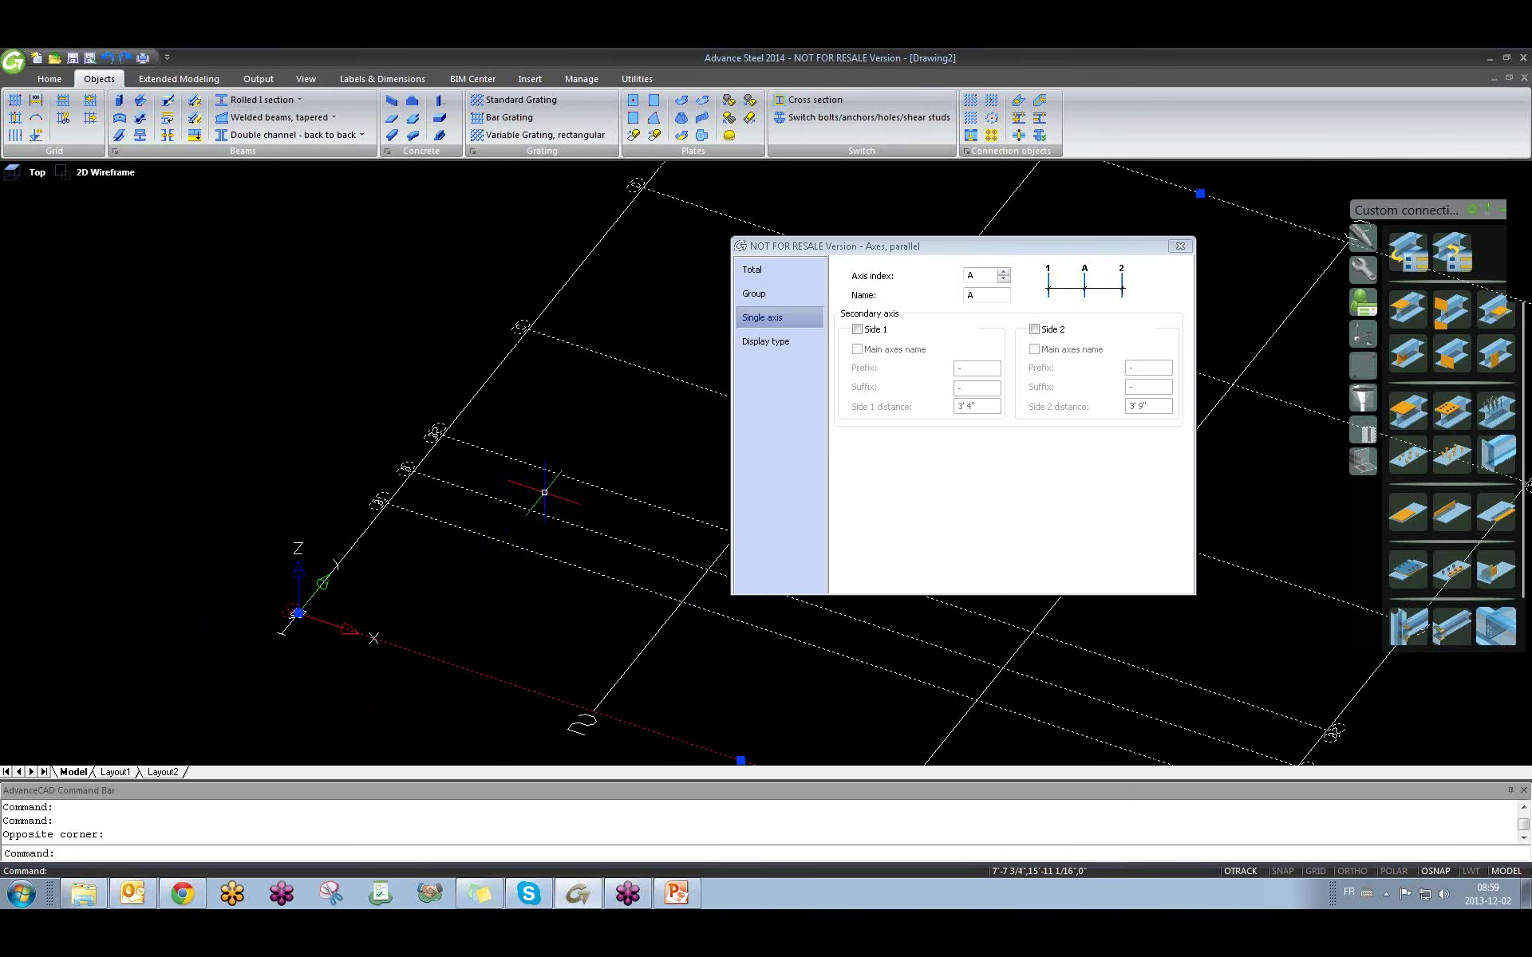
Check the display type options, return to the single axis settings and inspect the balloons around axis B.
click(764, 343)
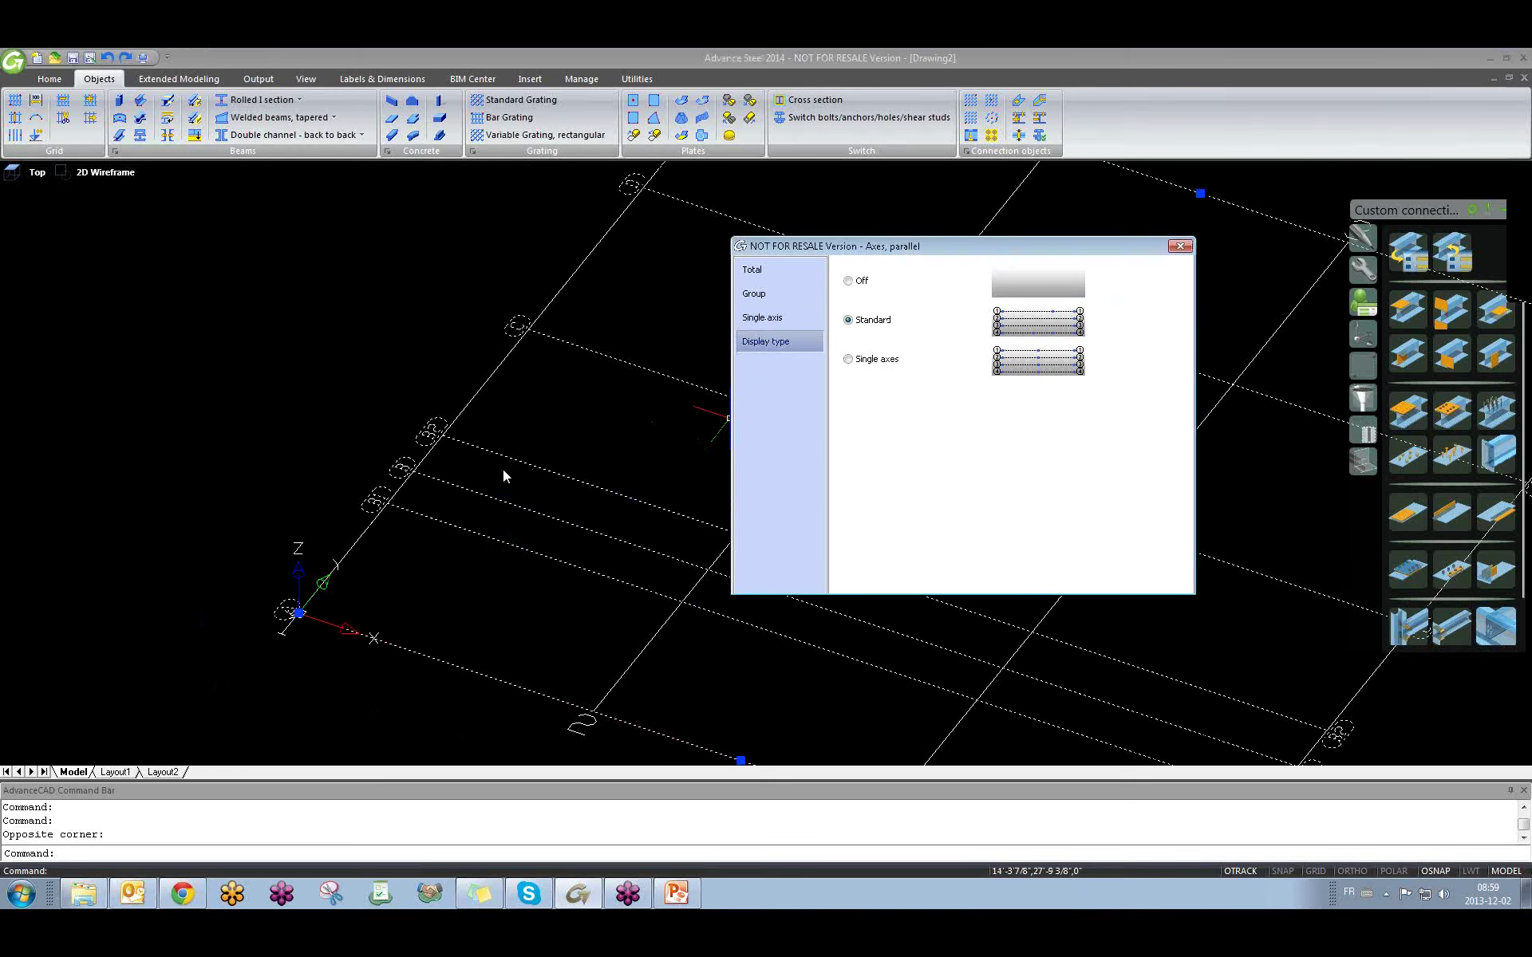
scroll(503, 469, down, 3)
click(785, 323)
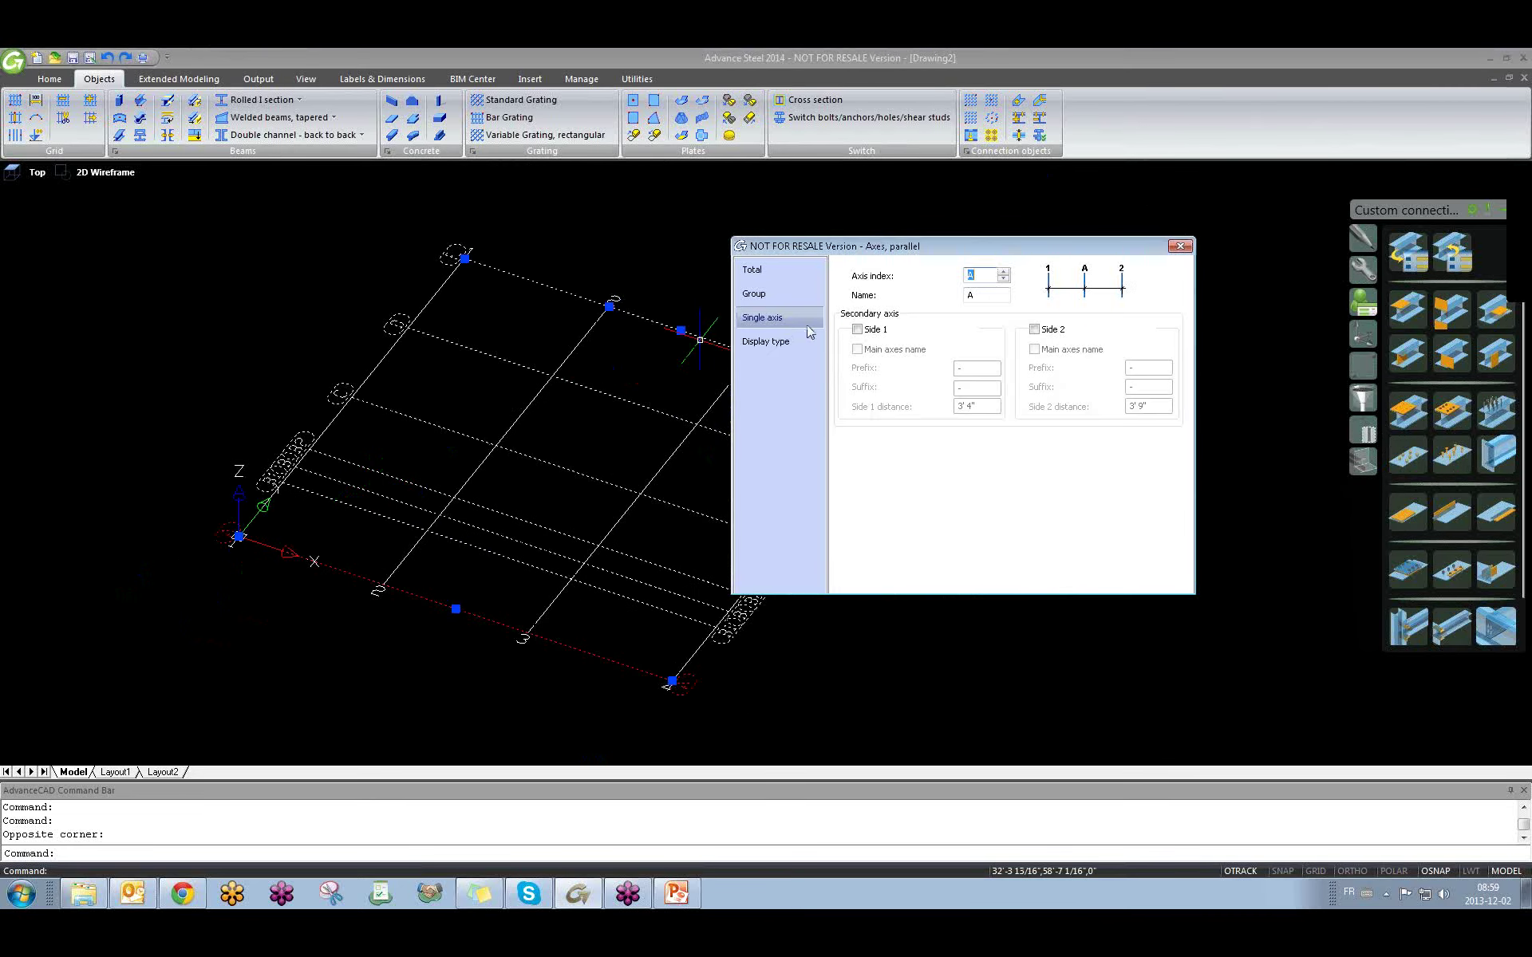
scroll(328, 471, up, 6)
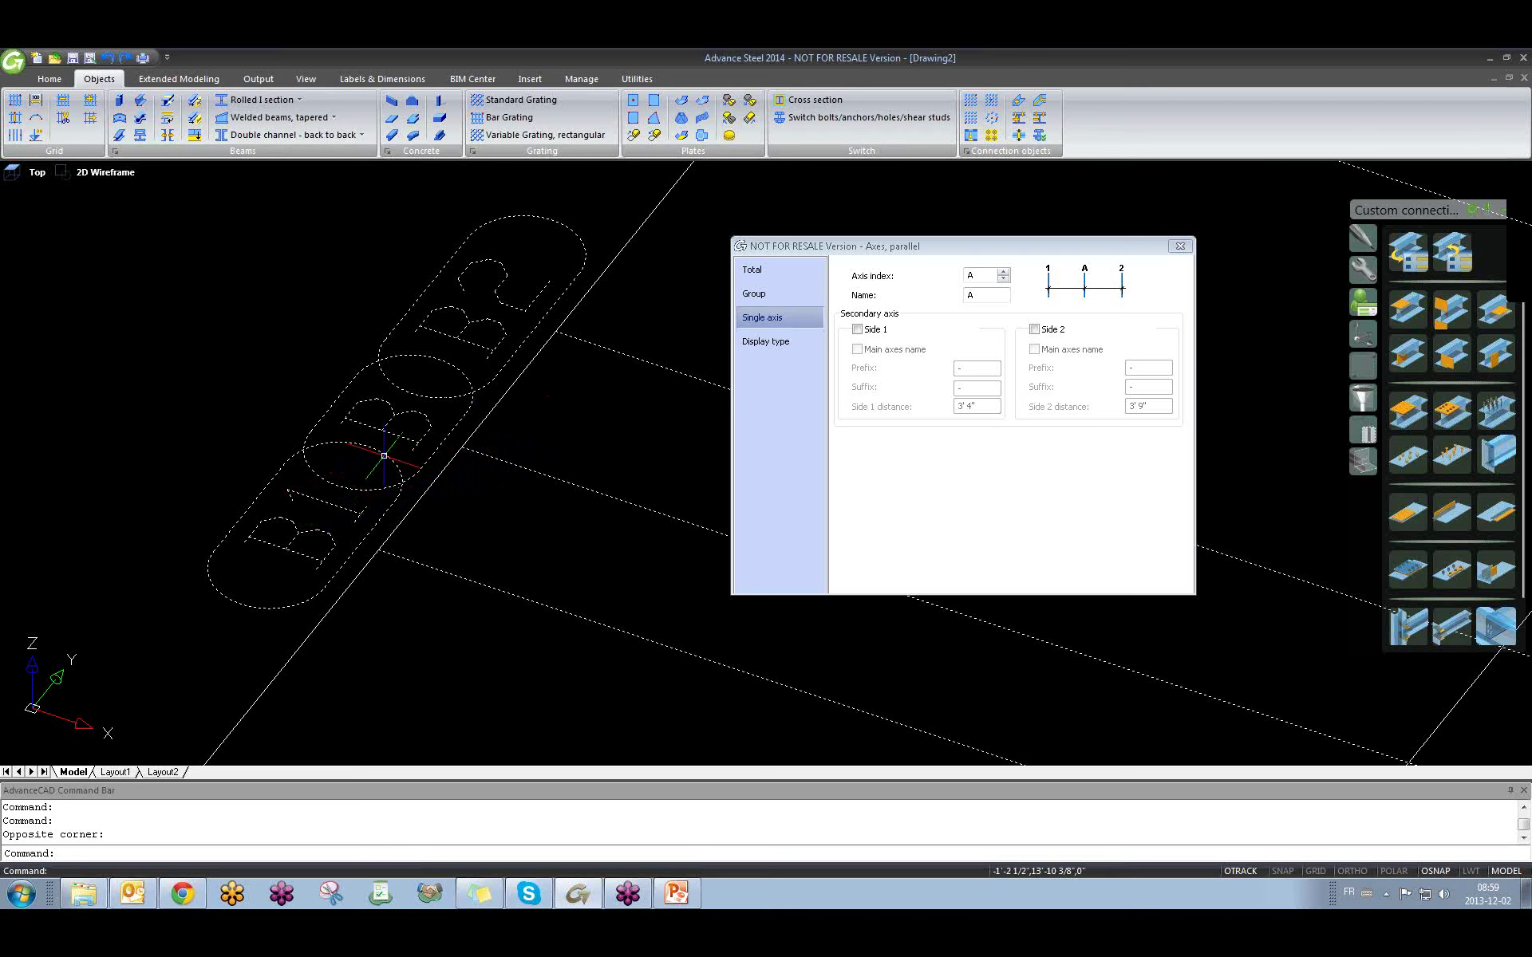
scroll(391, 459, down, 4)
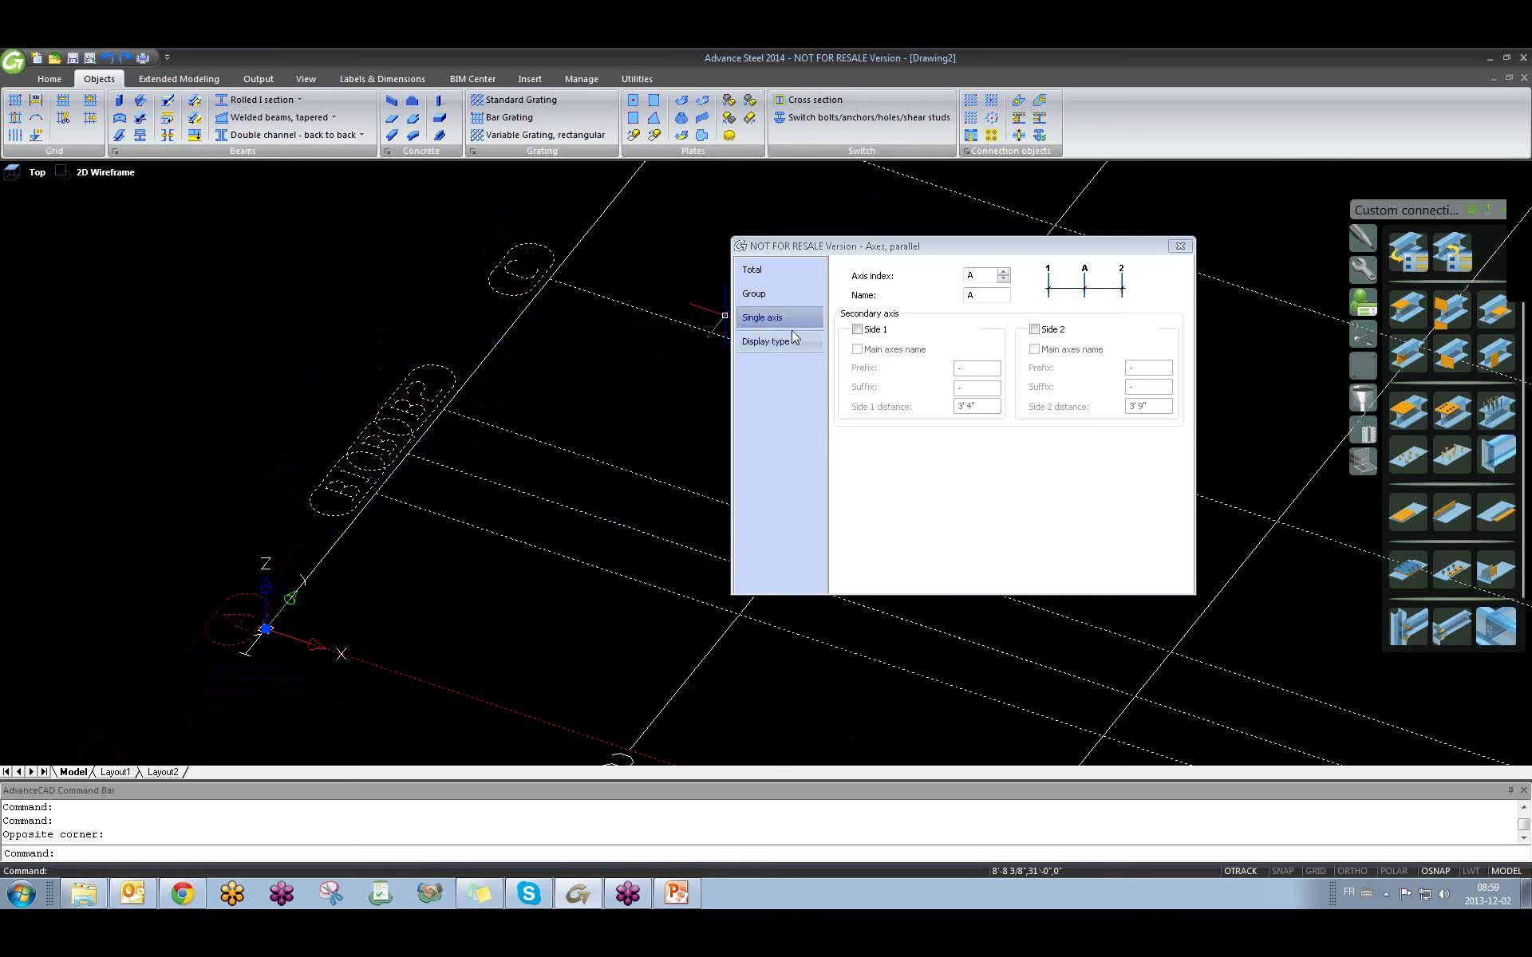
scroll(510, 476, down, 3)
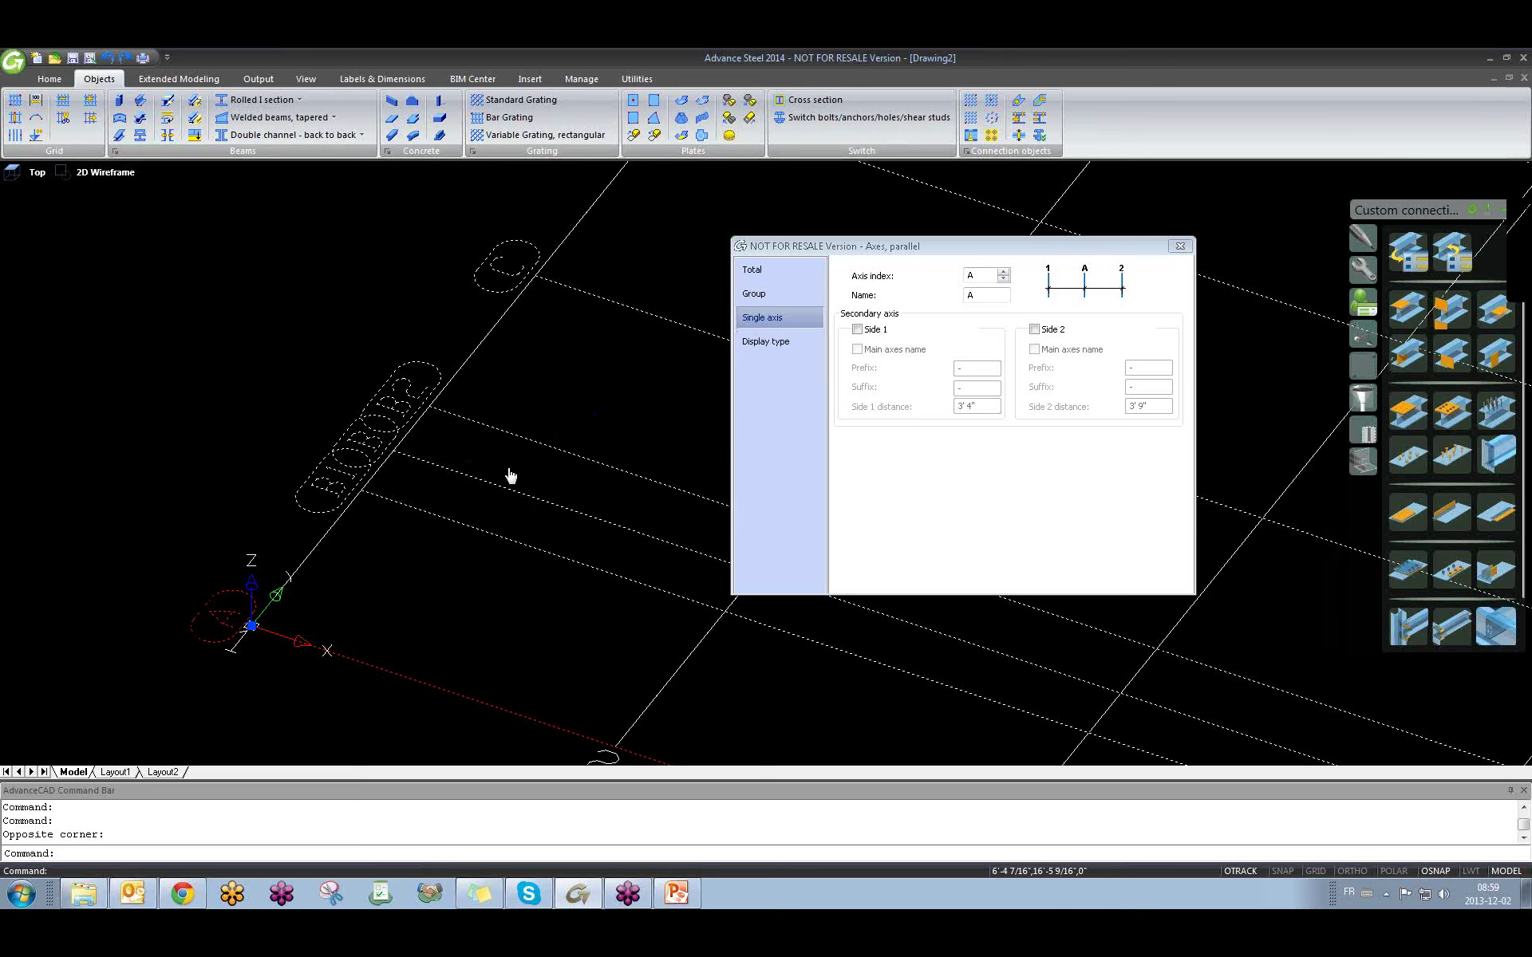
middle_drag(441, 432, 406, 481)
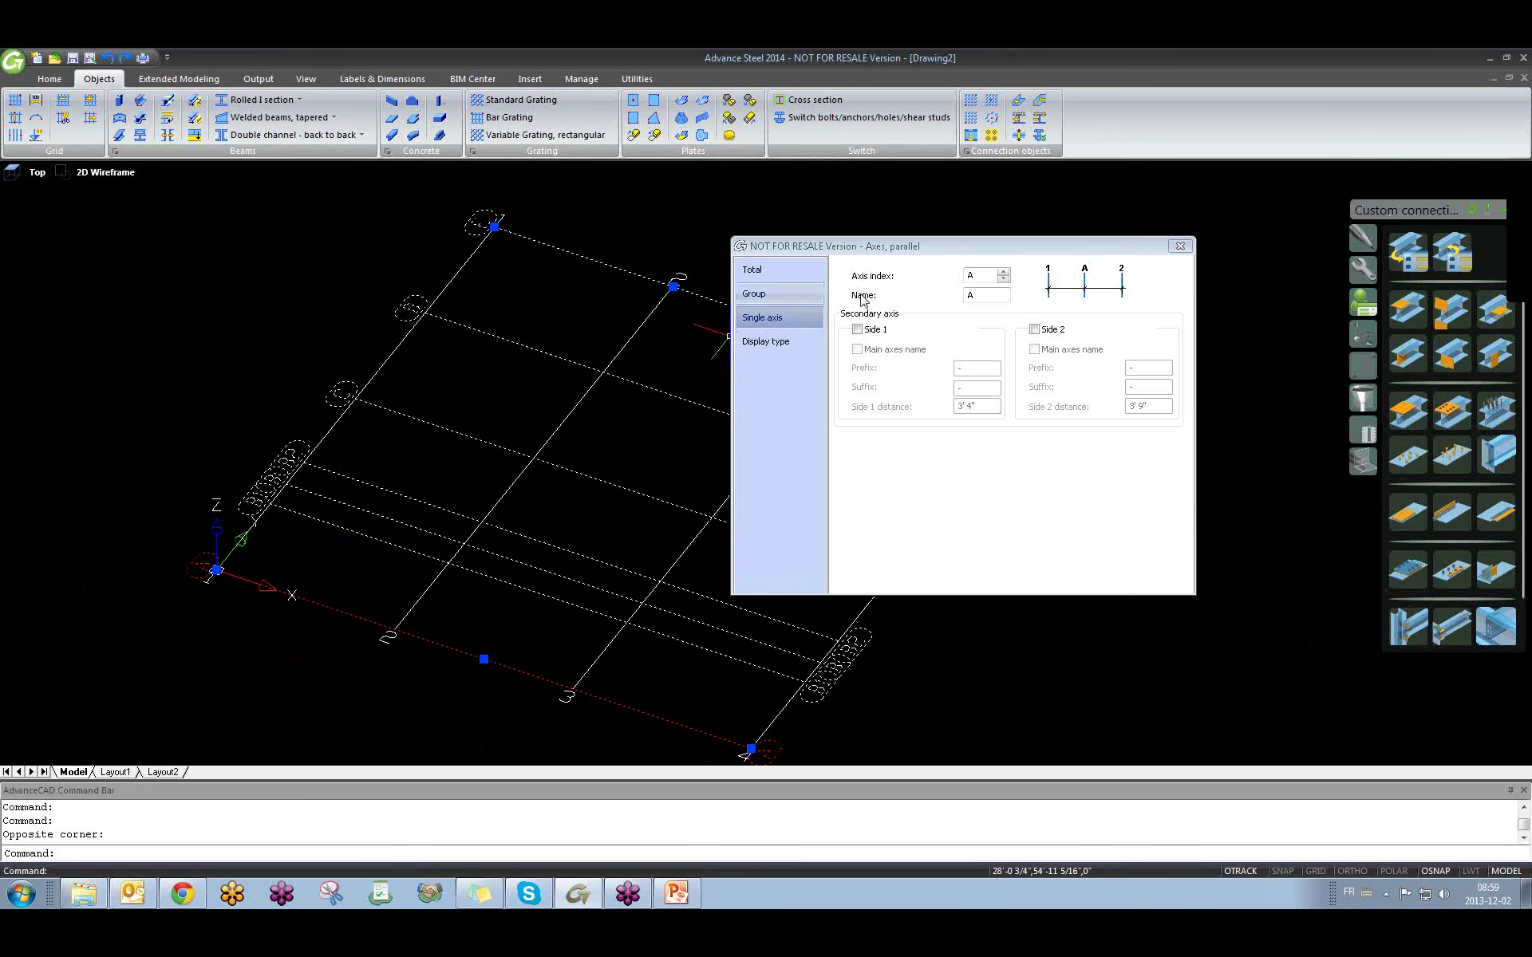
Step the single axis index up to D and back to B to compare the axes' secondary axis settings.
click(1003, 273)
click(1003, 273)
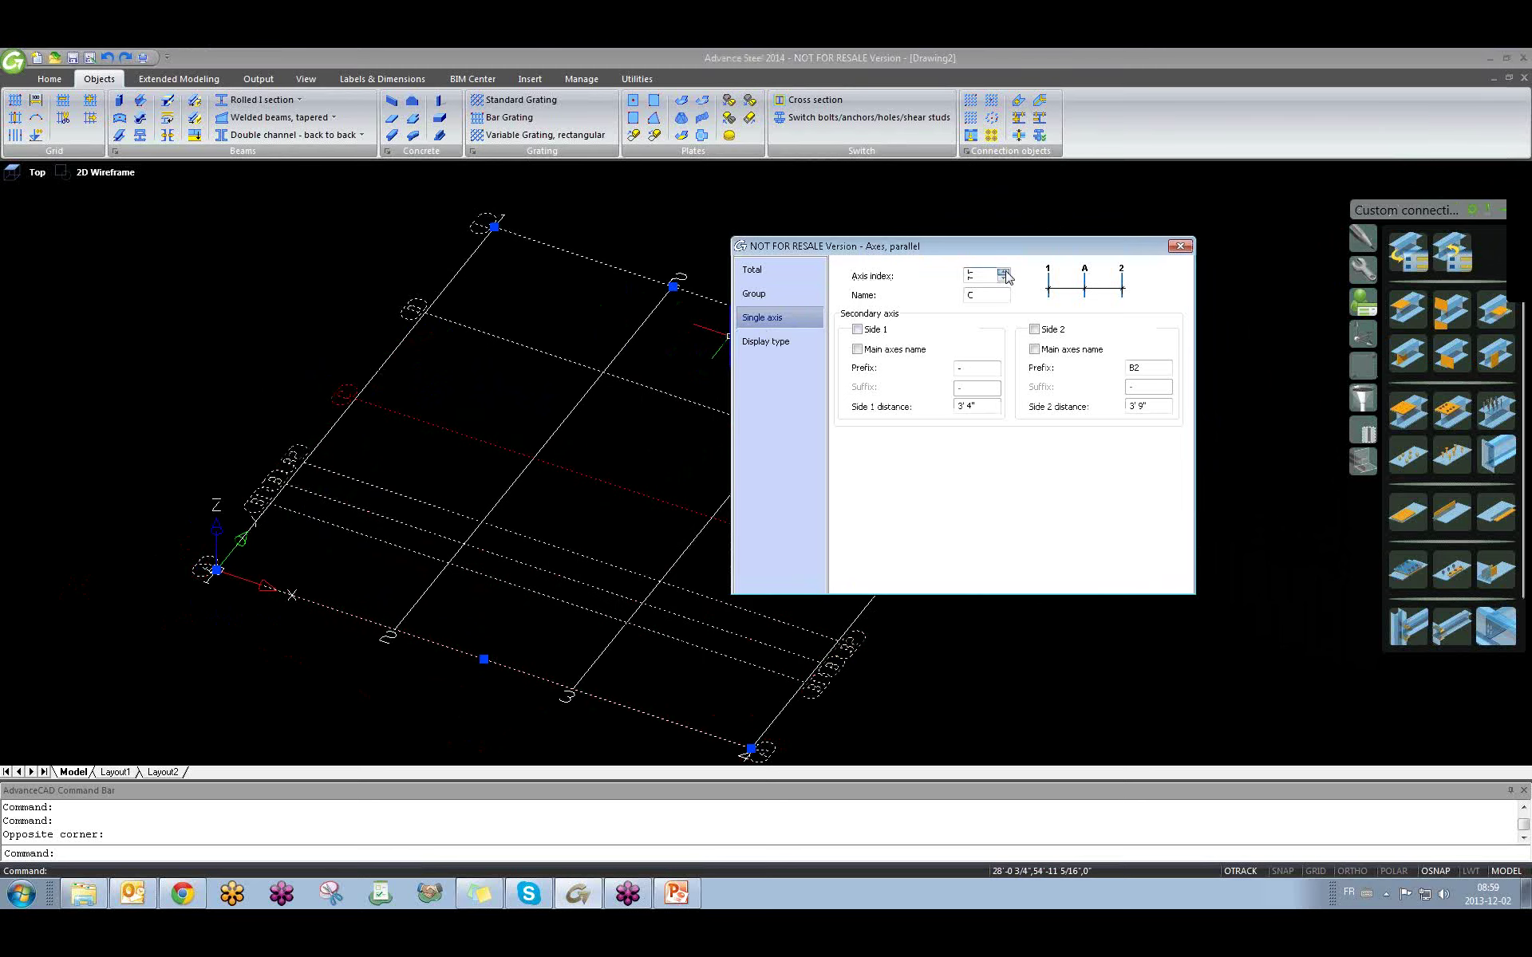
click(1002, 272)
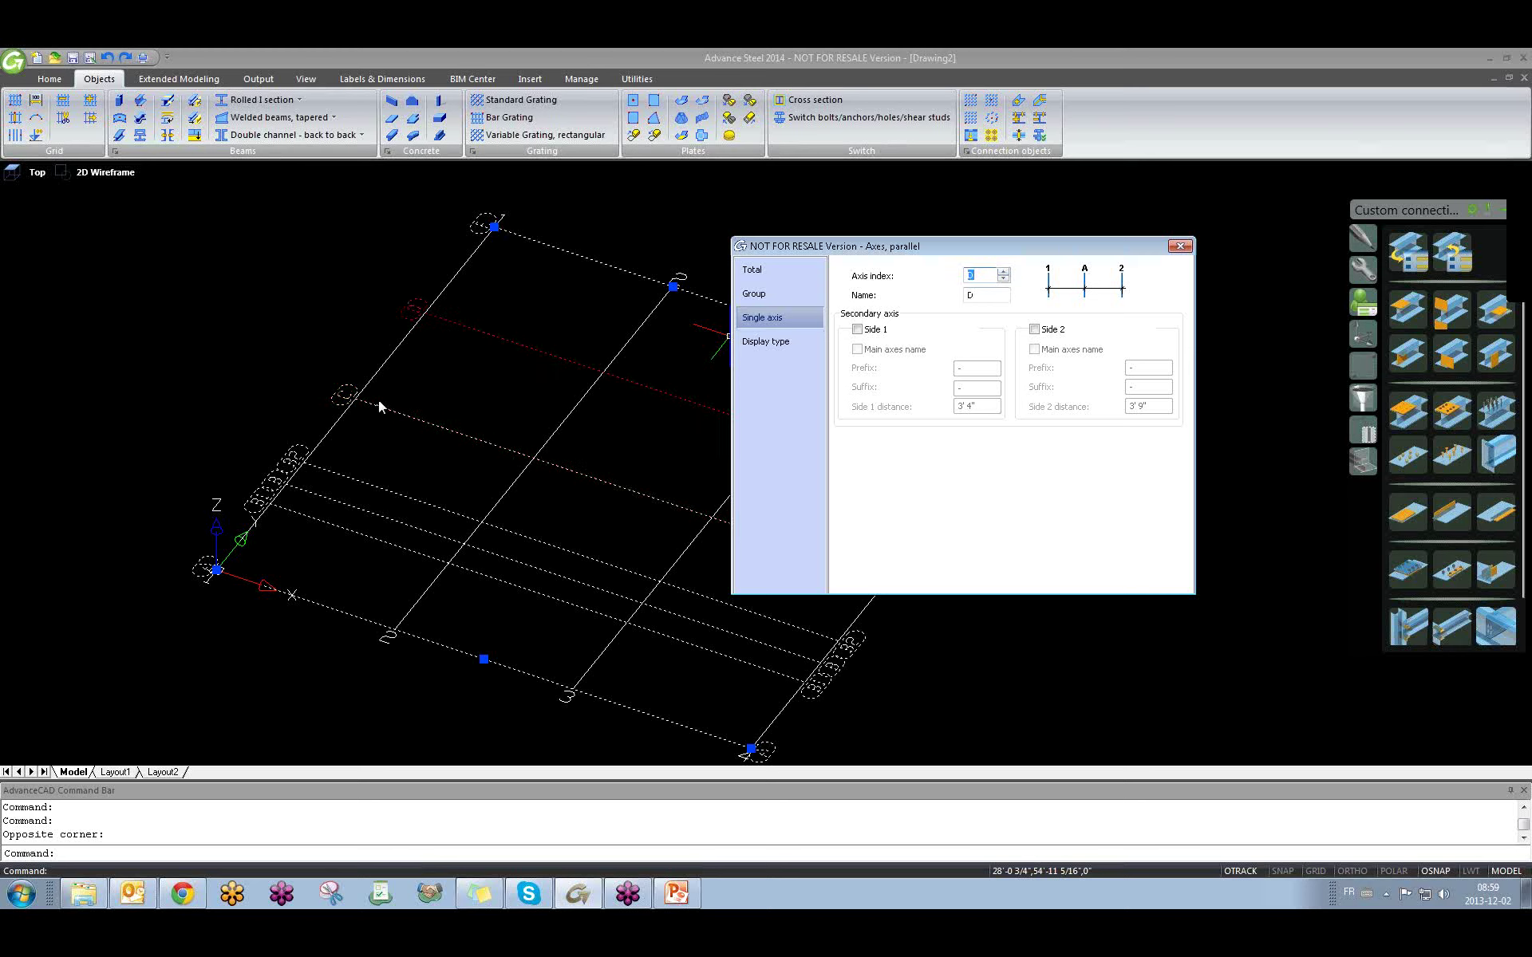
middle_drag(480, 331, 327, 372)
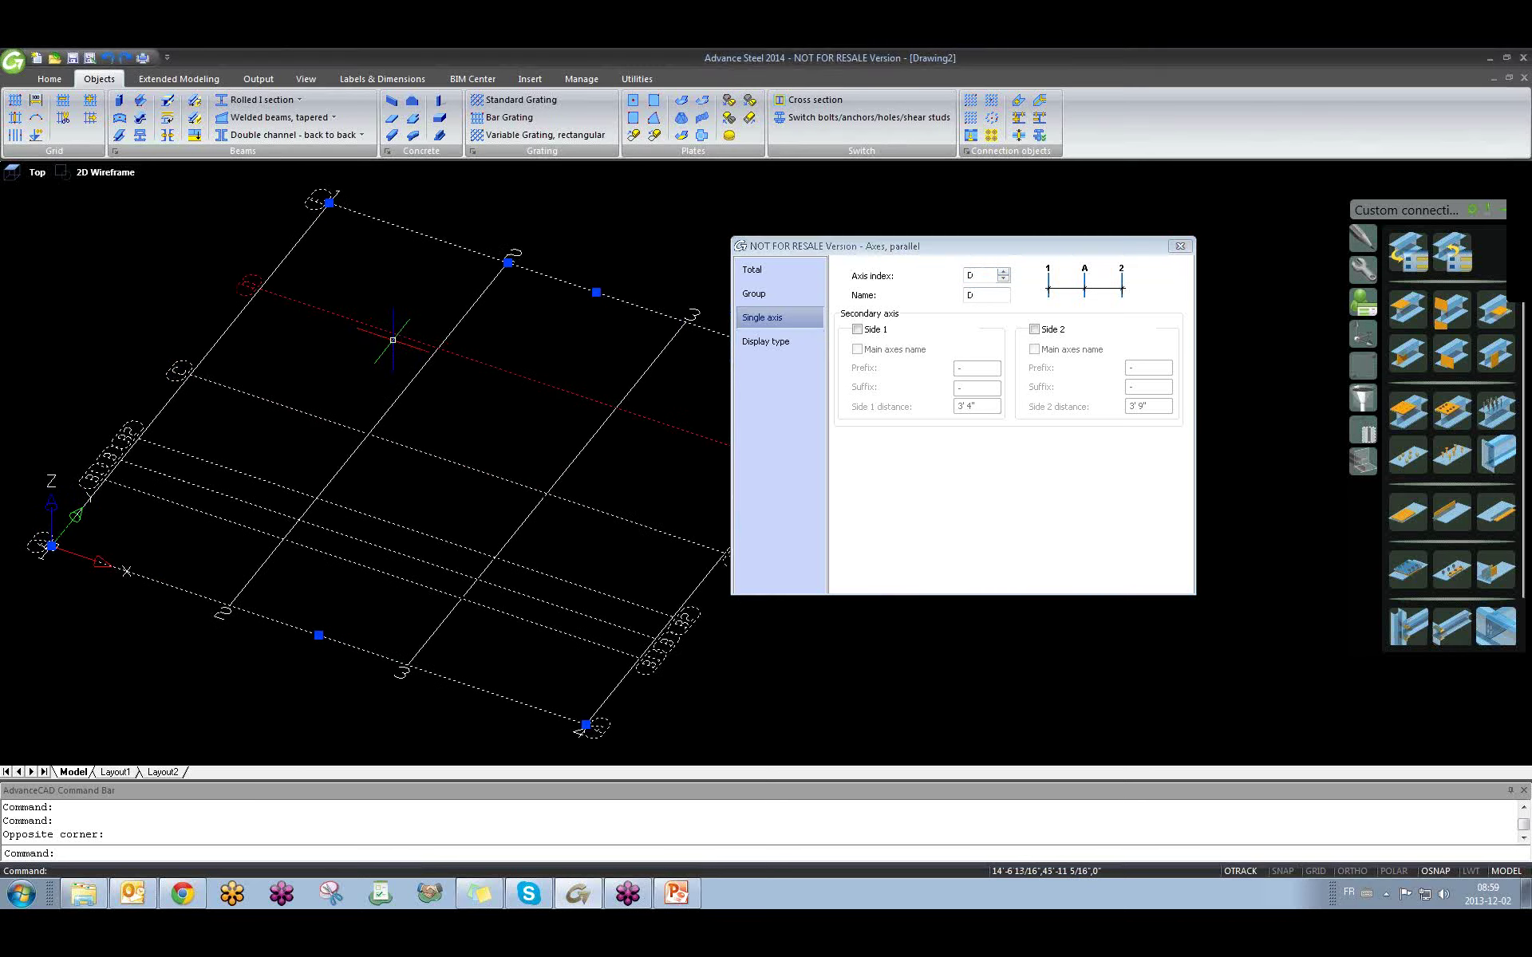
click(1003, 279)
click(1003, 279)
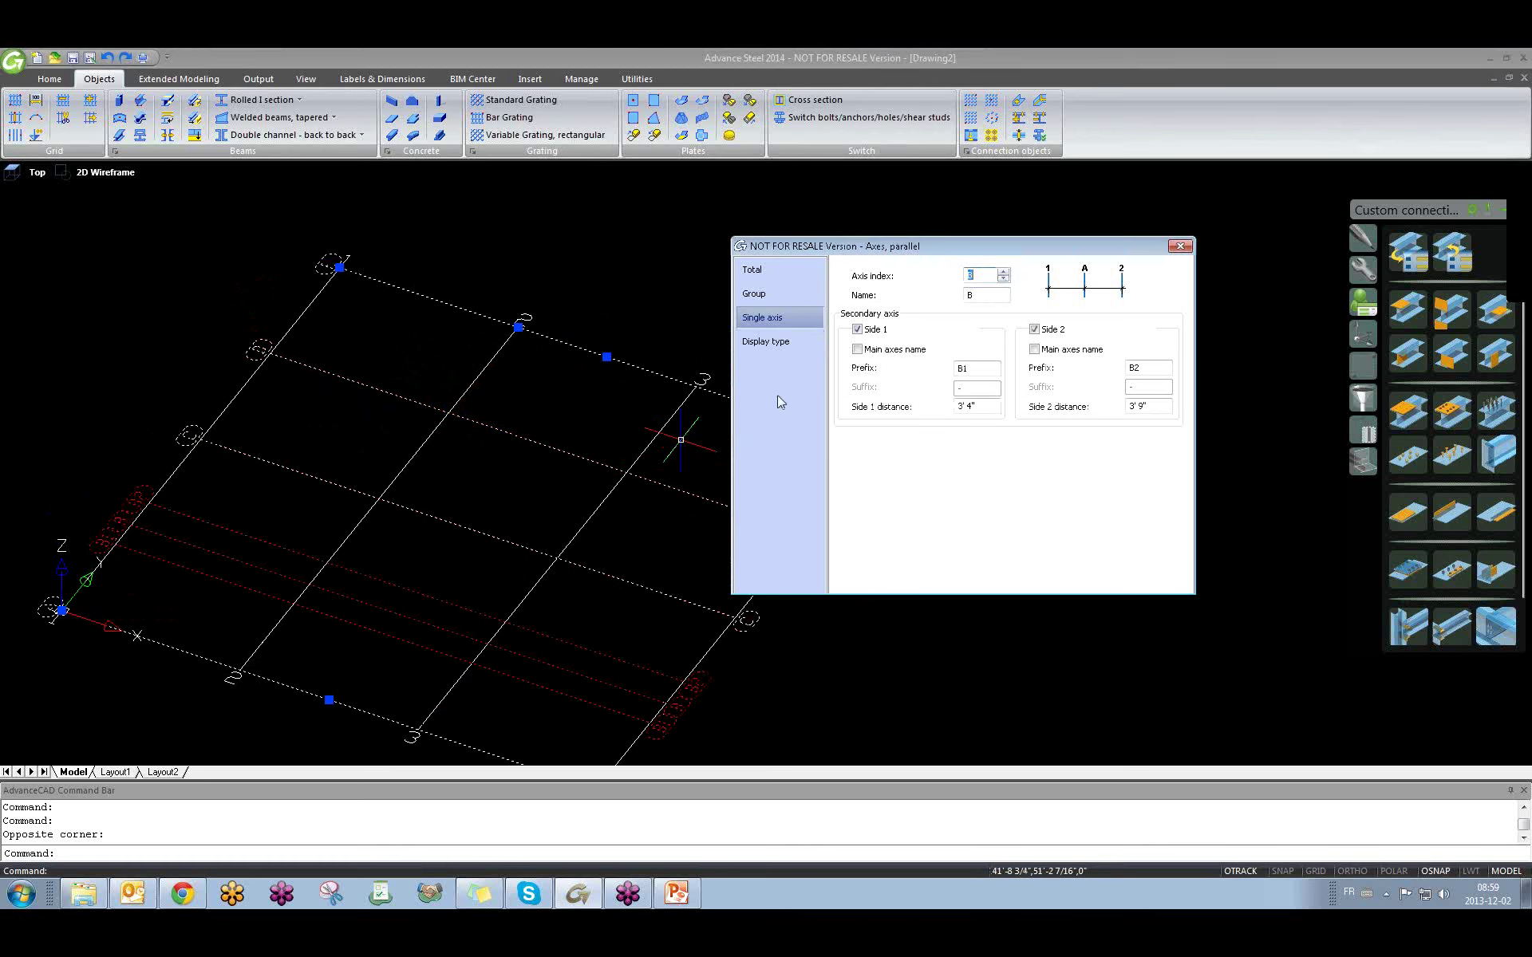
Review the axis group's display type options, deselect the group and close its properties dialog.
click(768, 342)
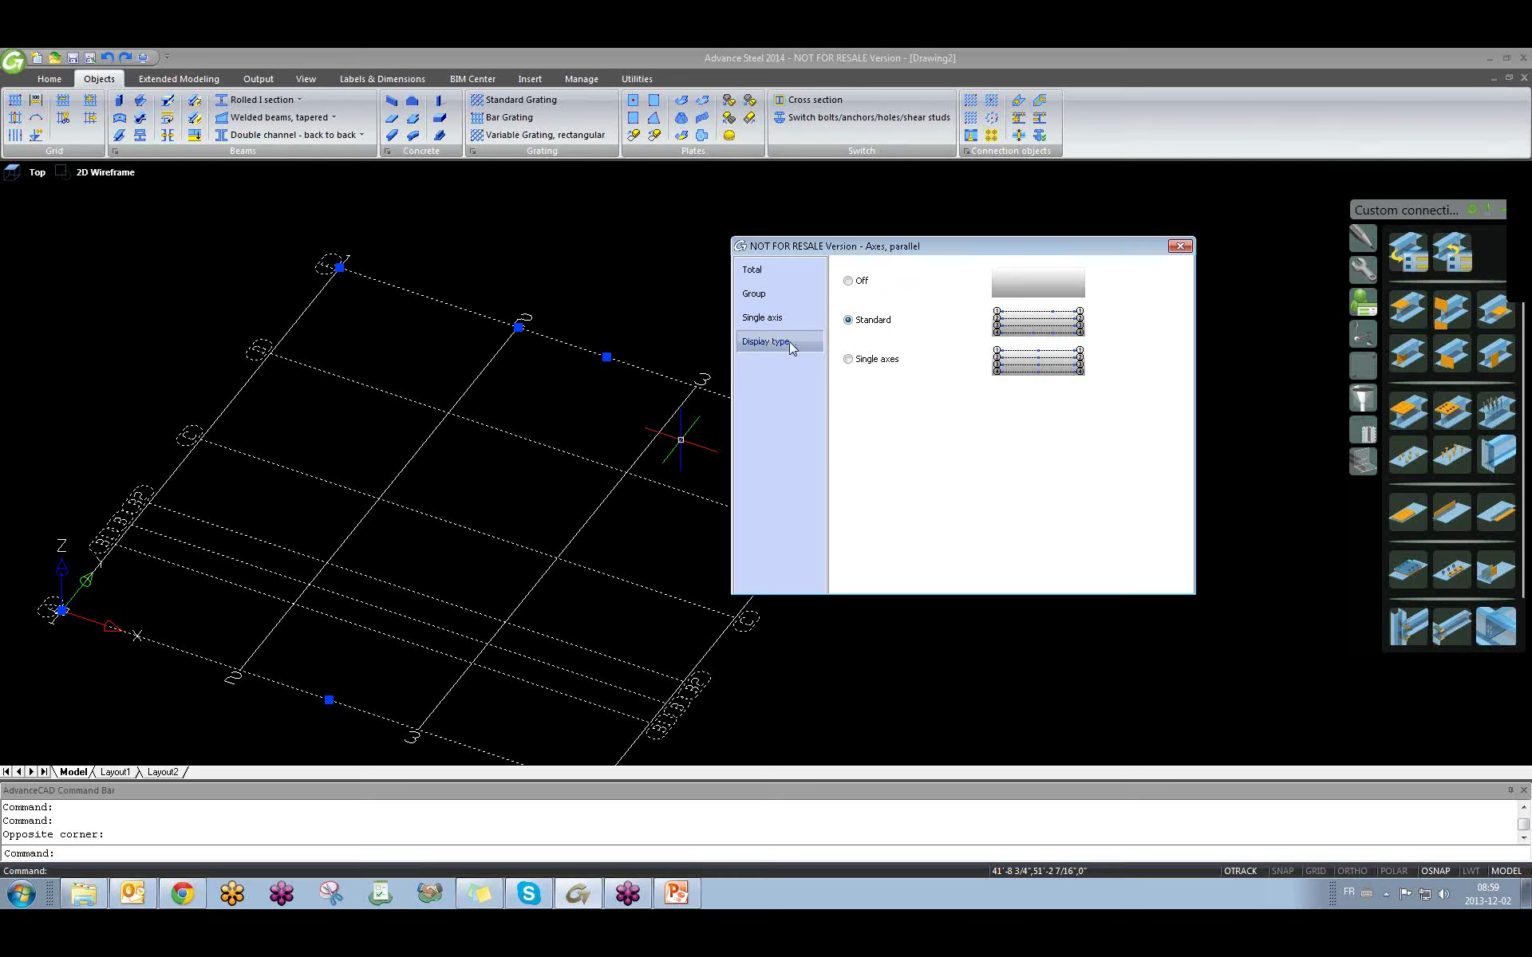
middle_drag(510, 441, 513, 384)
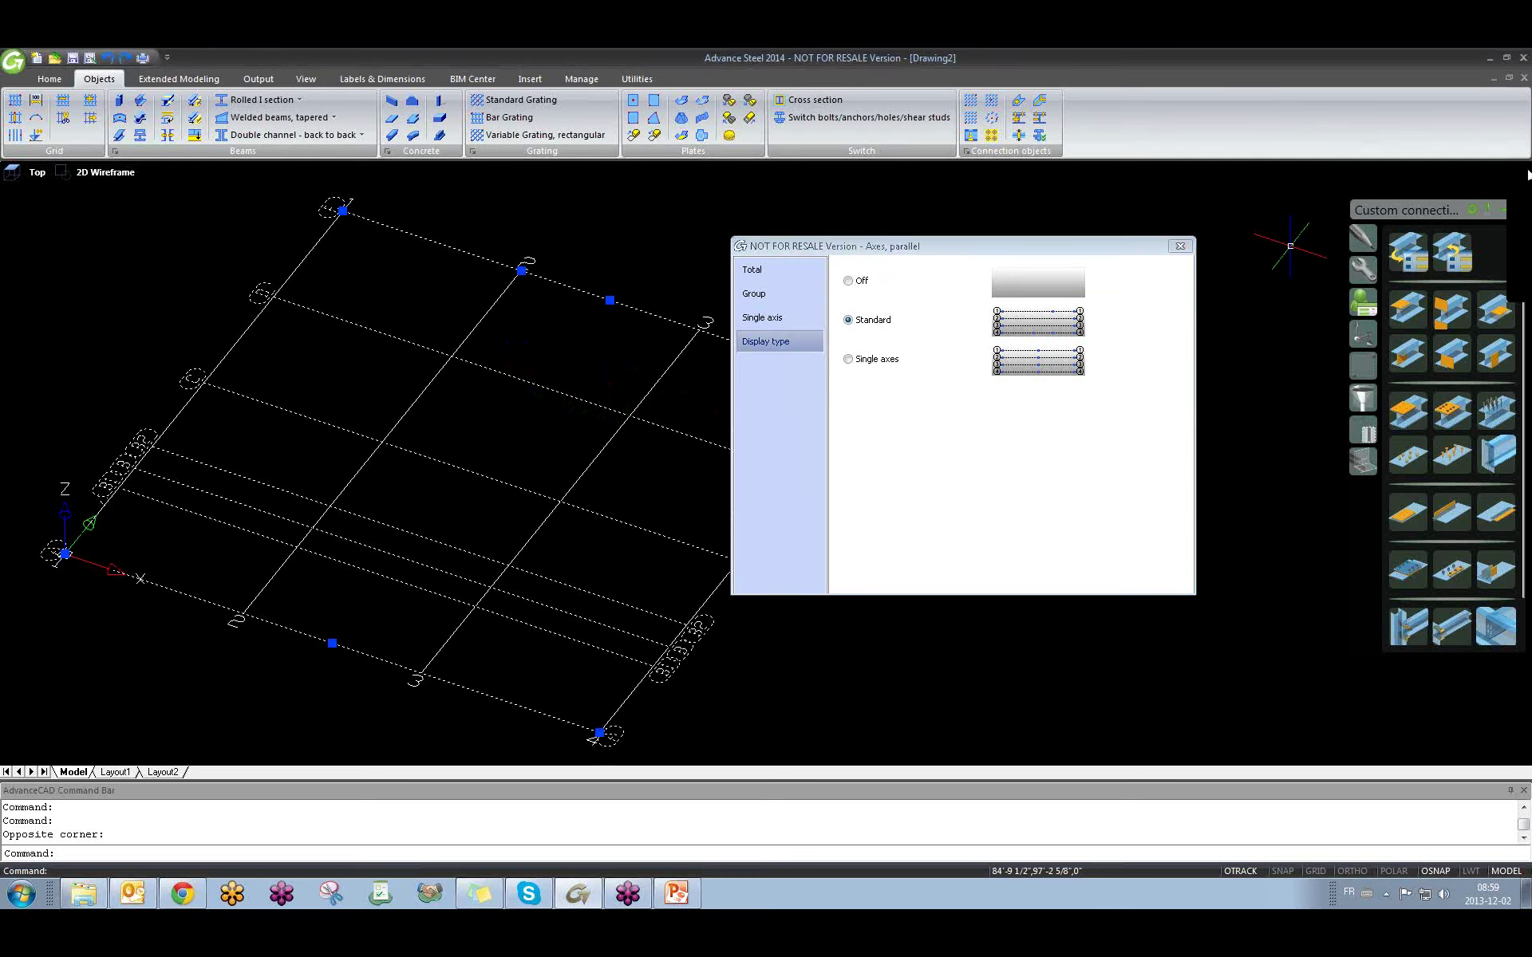
key(Escape)
mouse_move(540, 503)
middle_down()
mouse_move(492, 493)
mouse_move(551, 538)
mouse_move(518, 525)
middle_up()
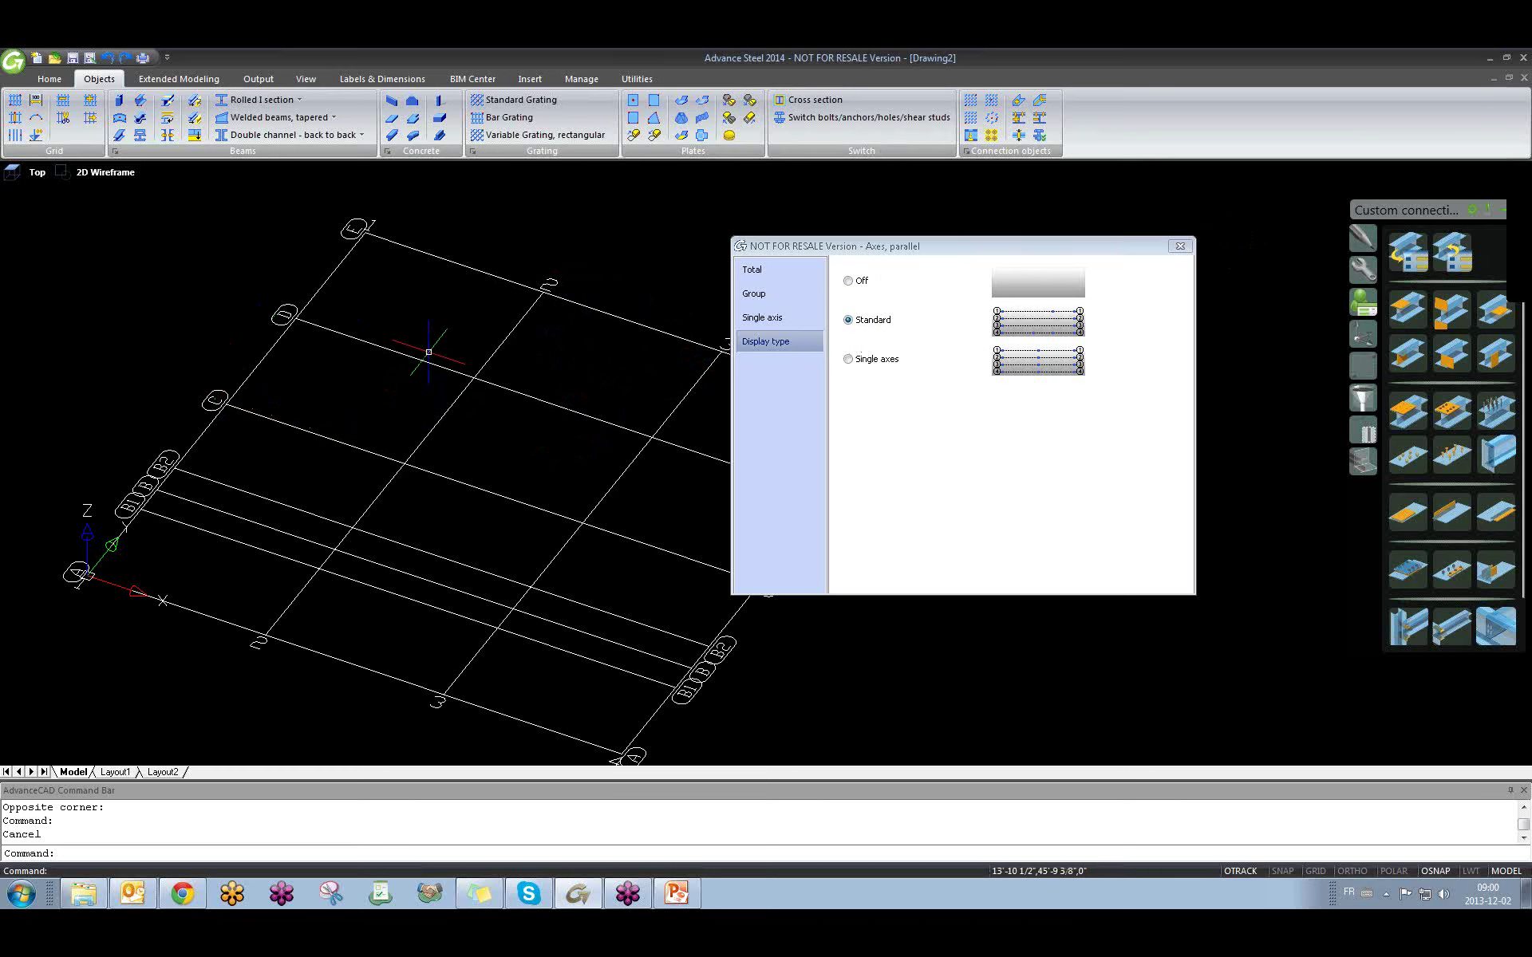
click(1179, 247)
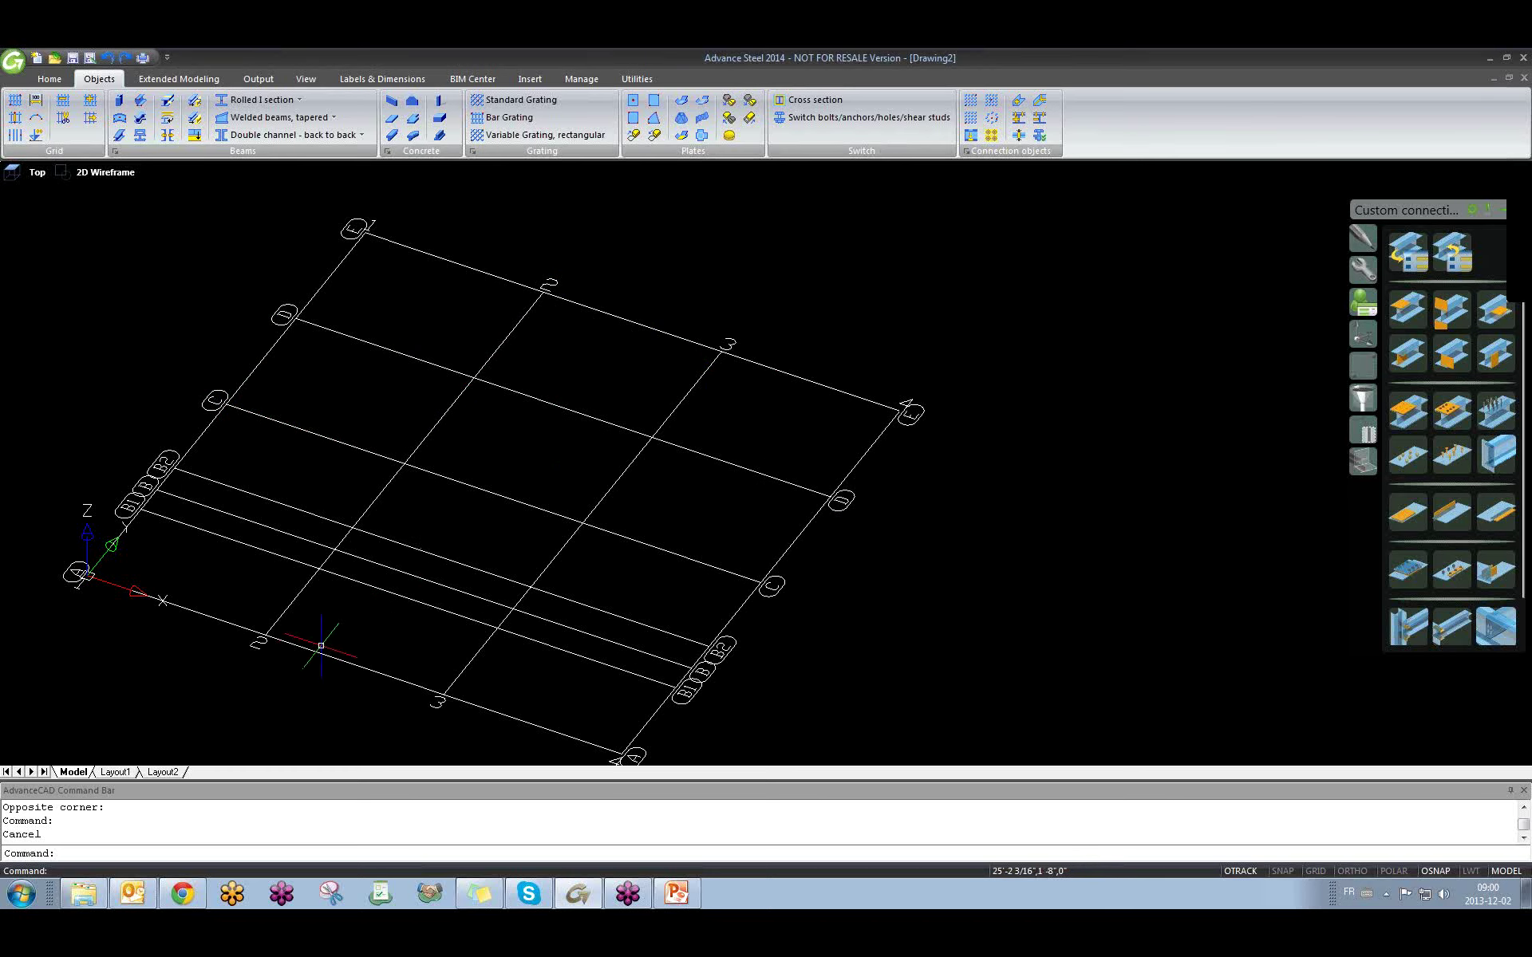
Stretch the lettered axis group outward from axis E by its edge grip, adding five axes up to K.
click(275, 500)
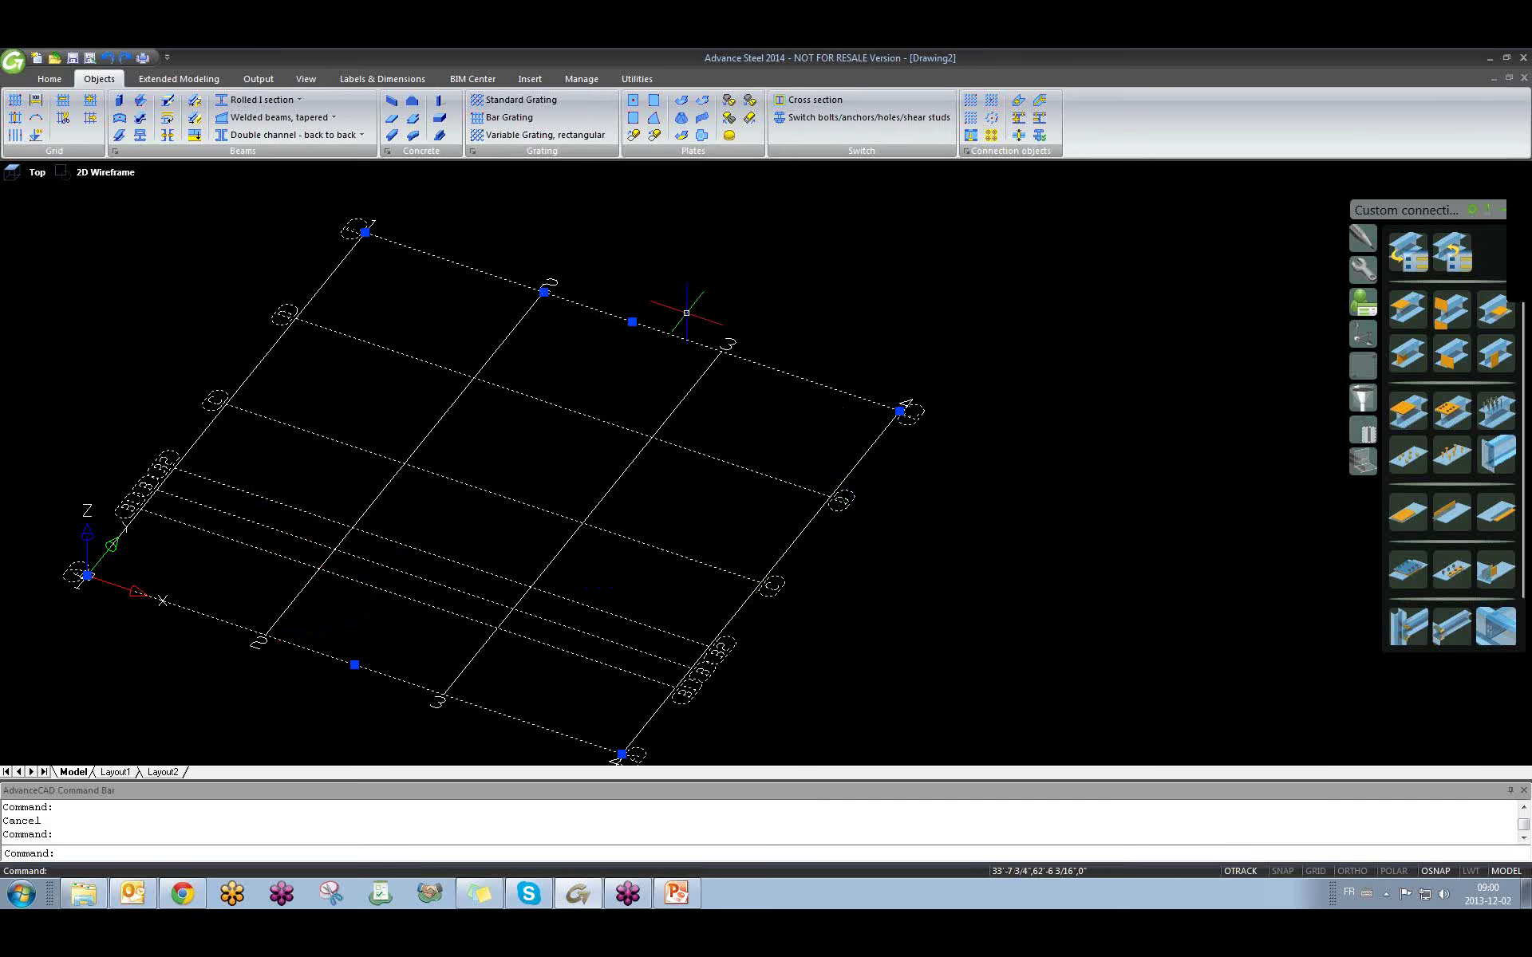
scroll(667, 343, down, 2)
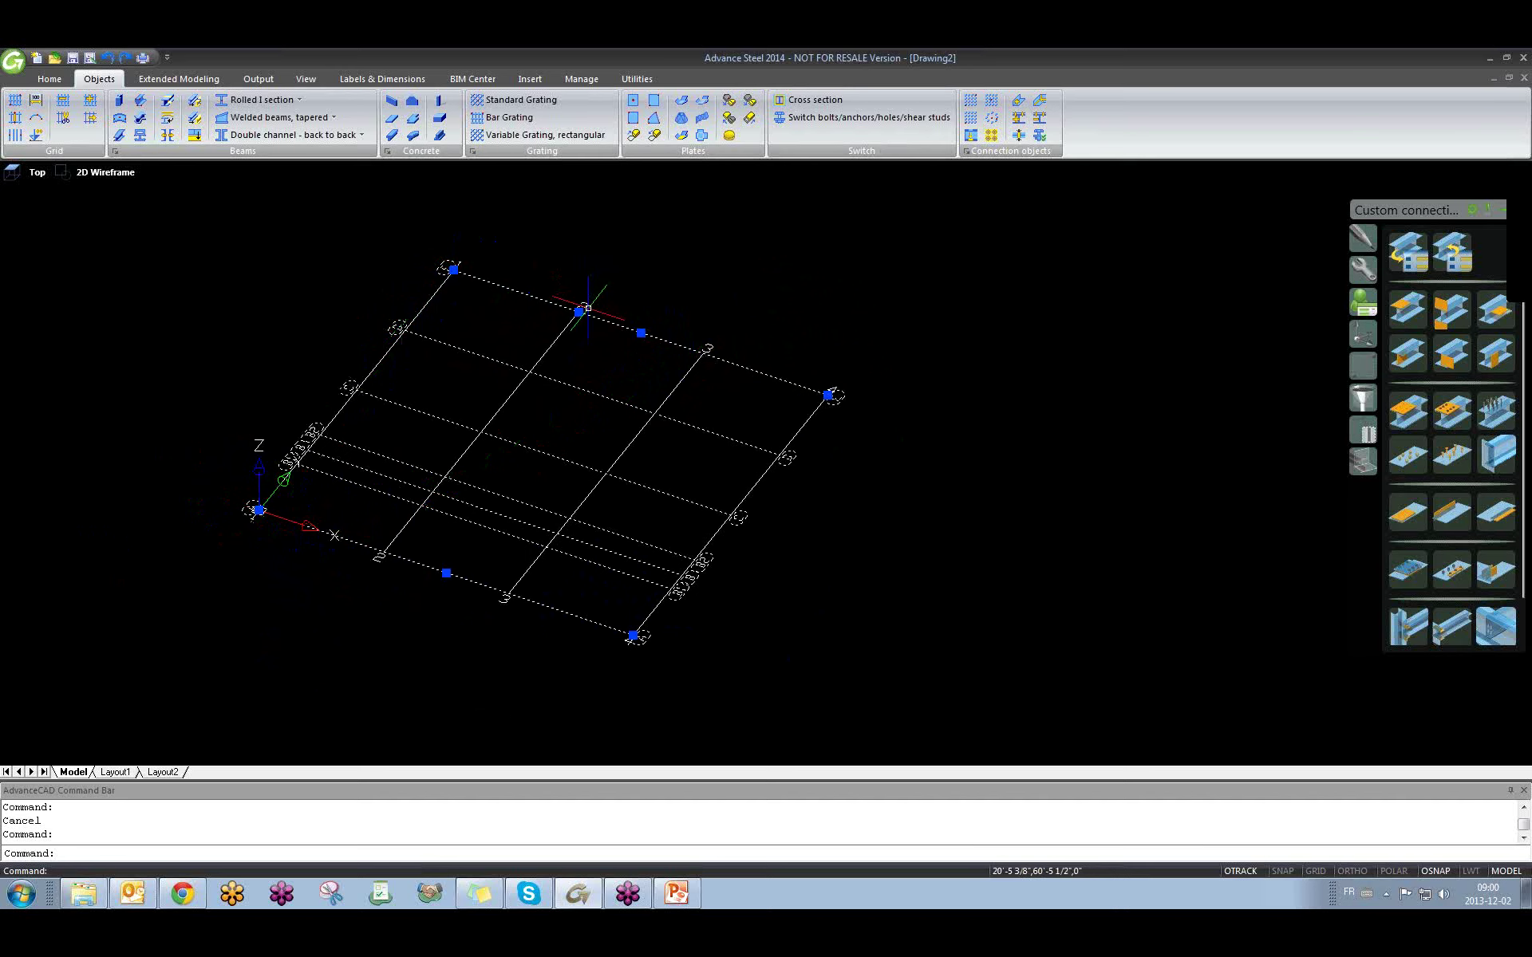
click(640, 333)
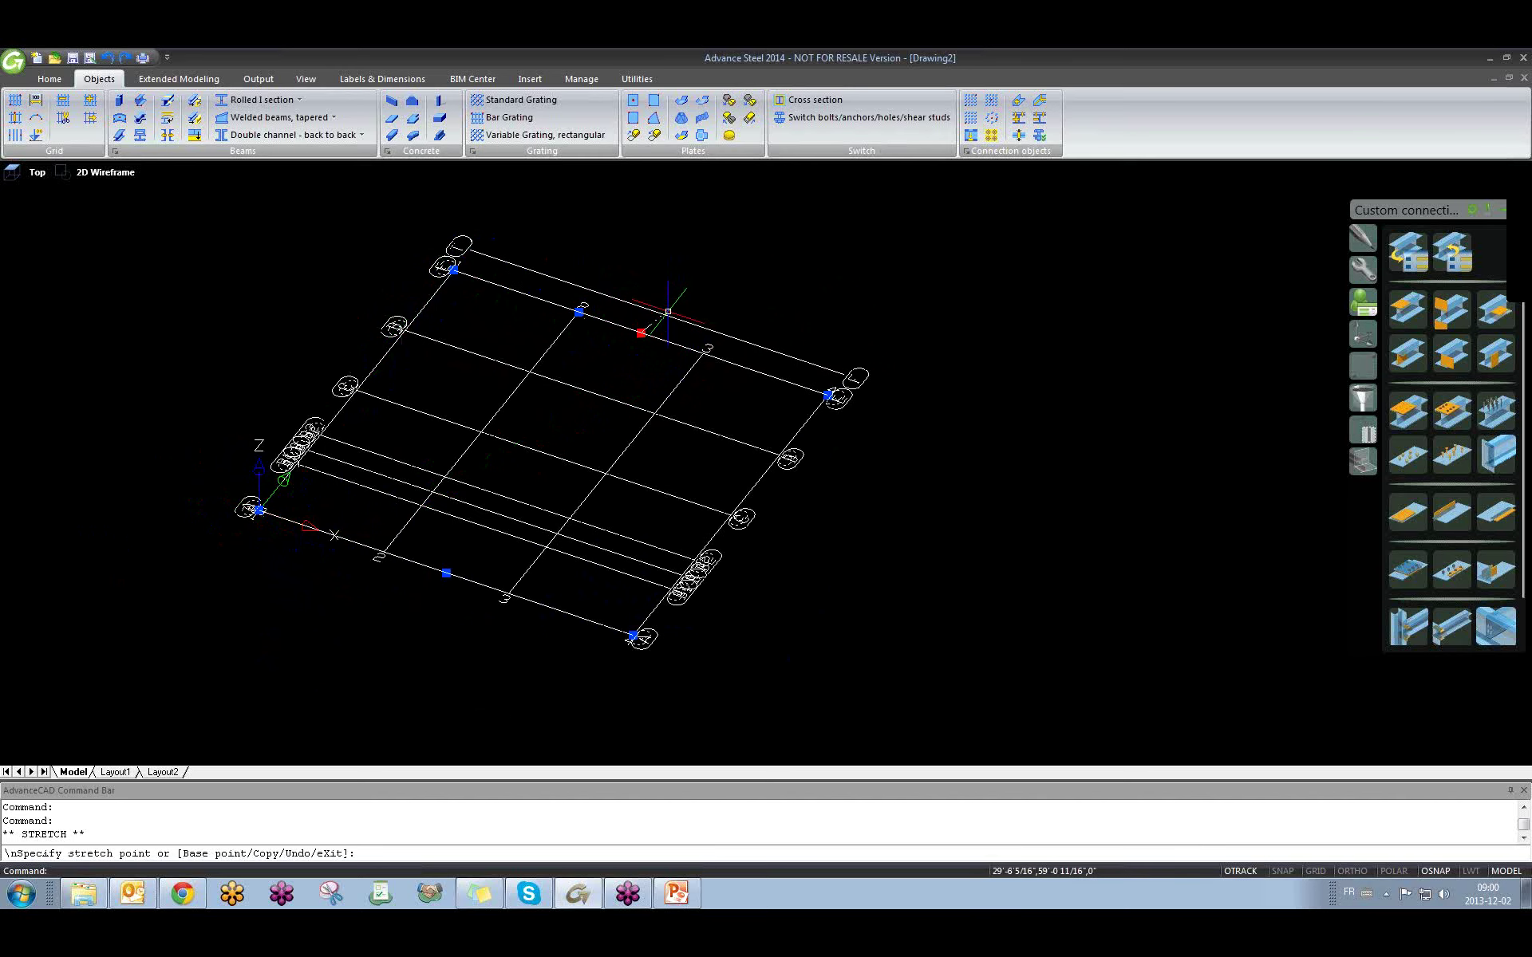
middle_drag(790, 250, 649, 381)
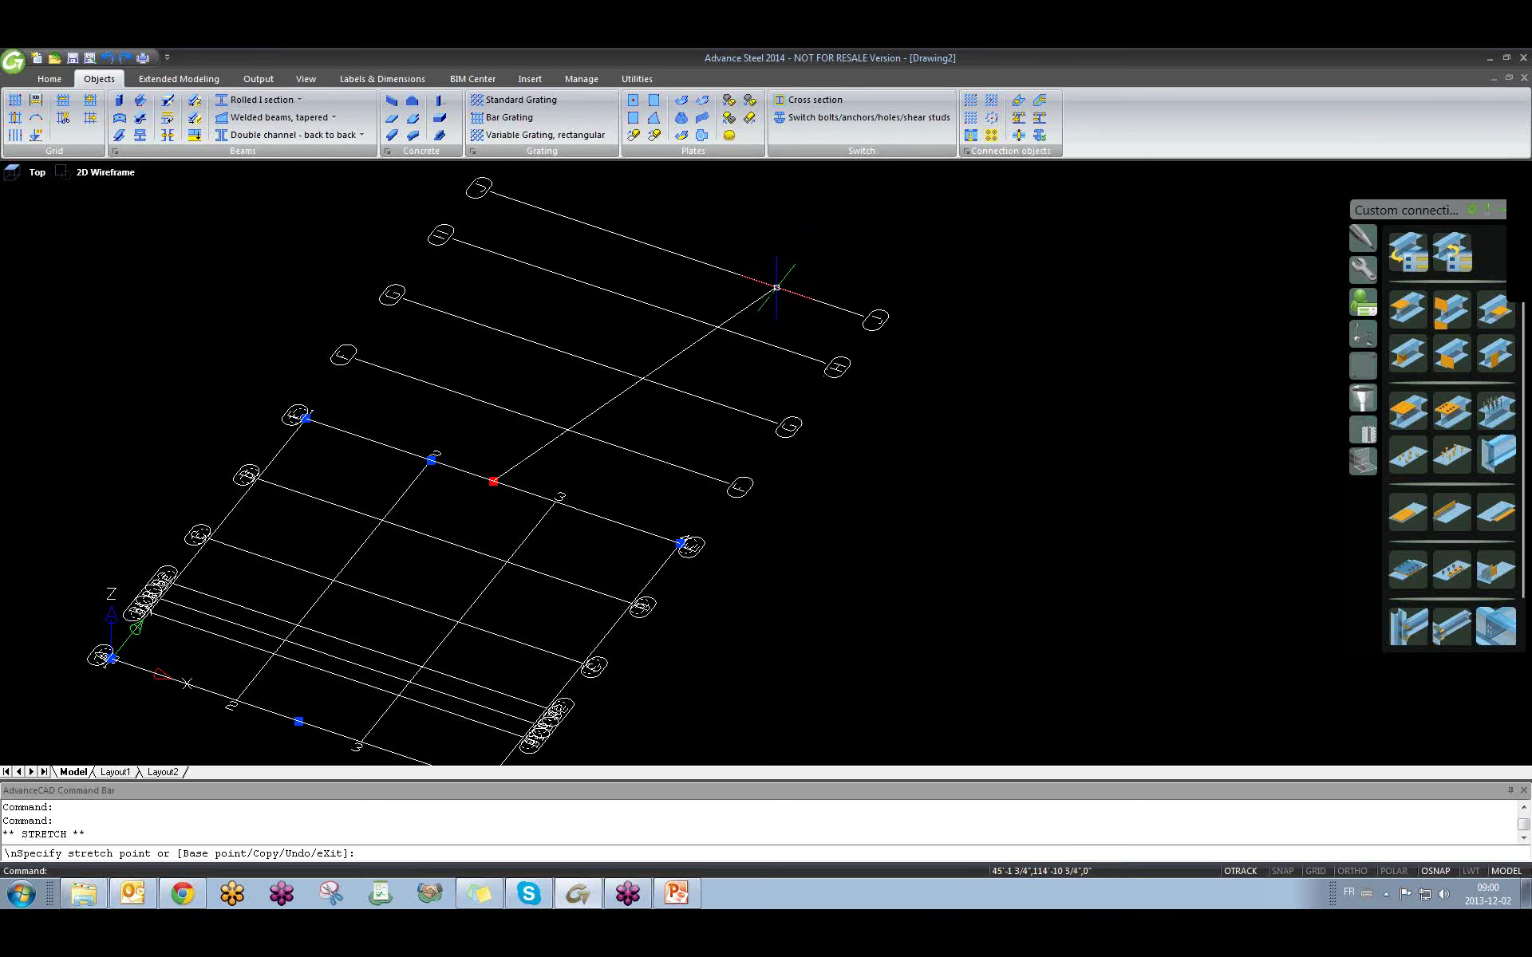
middle_drag(778, 291, 737, 400)
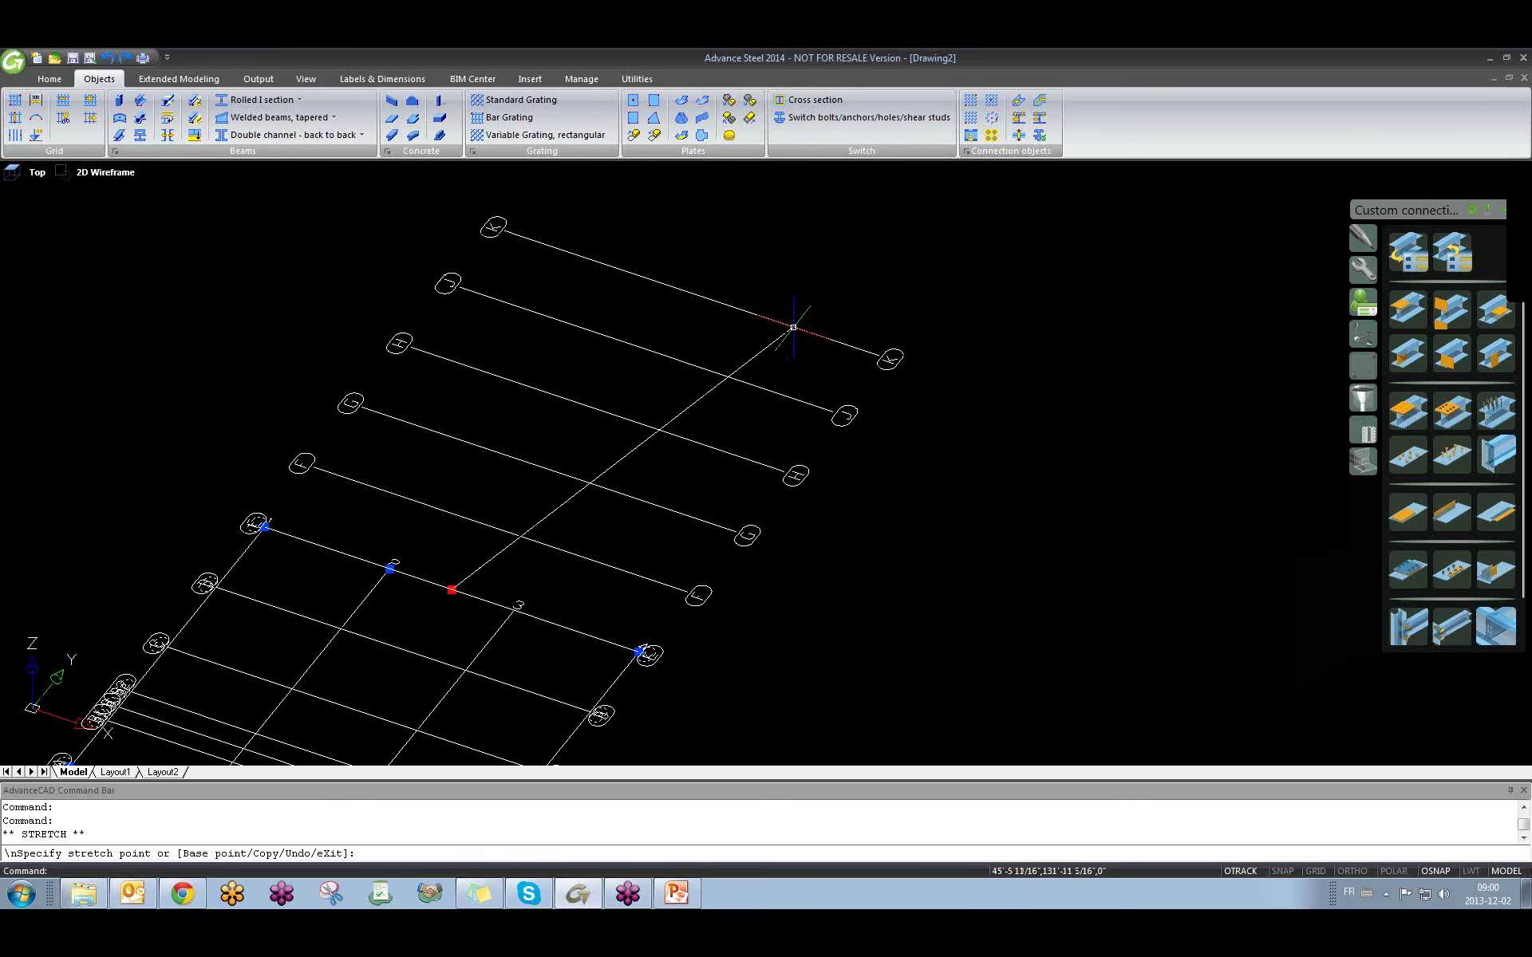
click(773, 342)
Inspect the labels and spacing of the added axes F to K, and clear the group selection.
scroll(419, 299, up, 2)
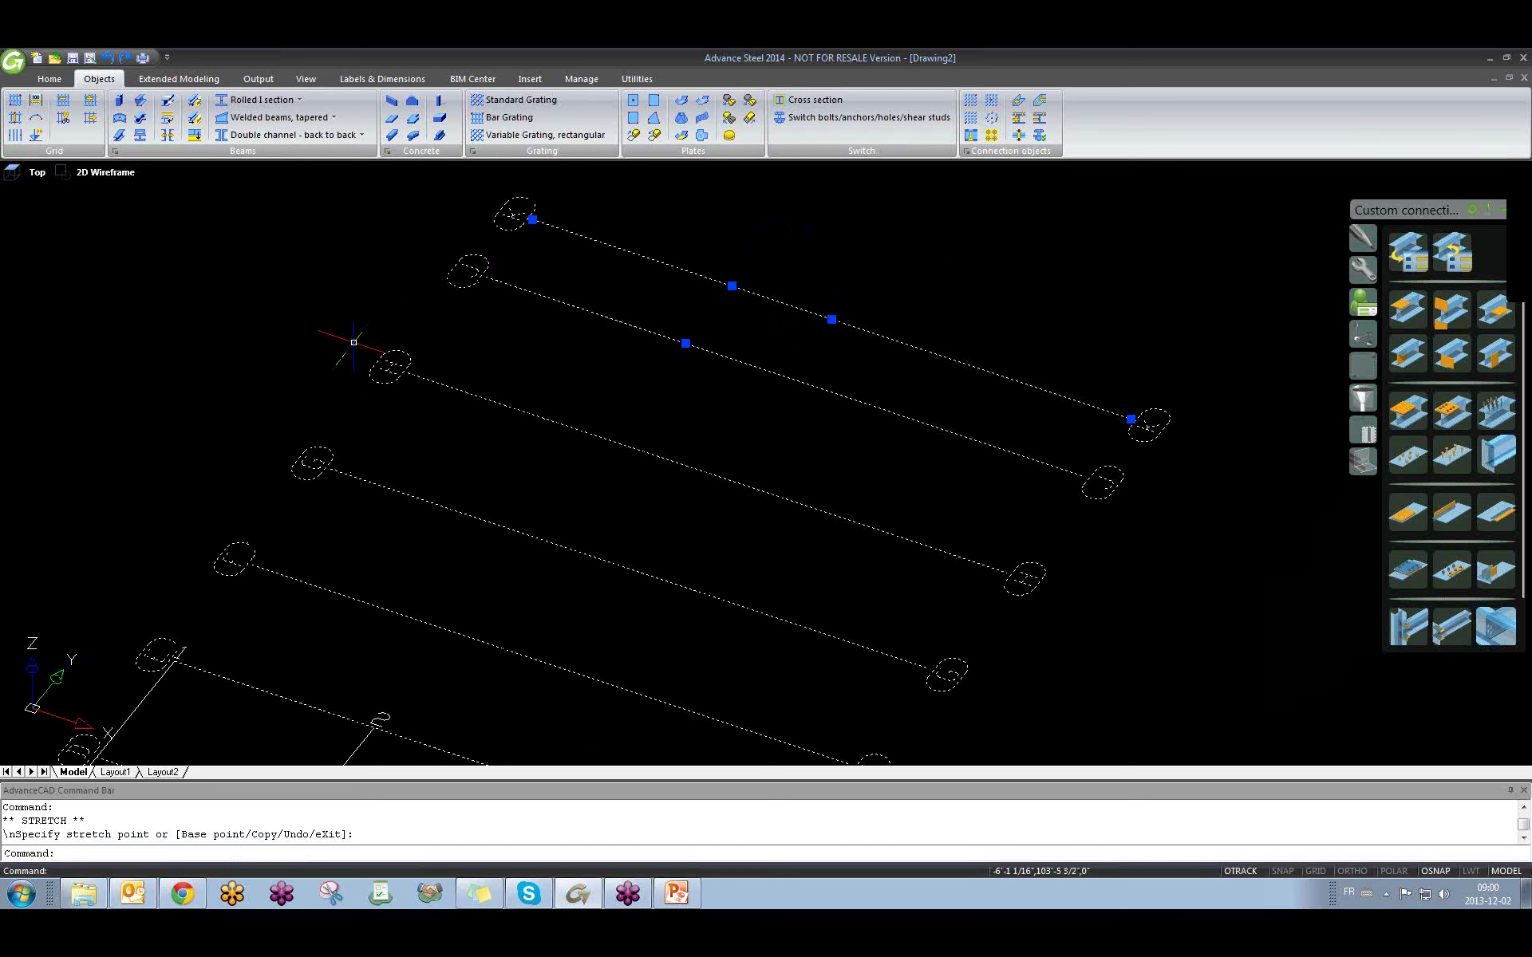
middle_drag(353, 339, 465, 265)
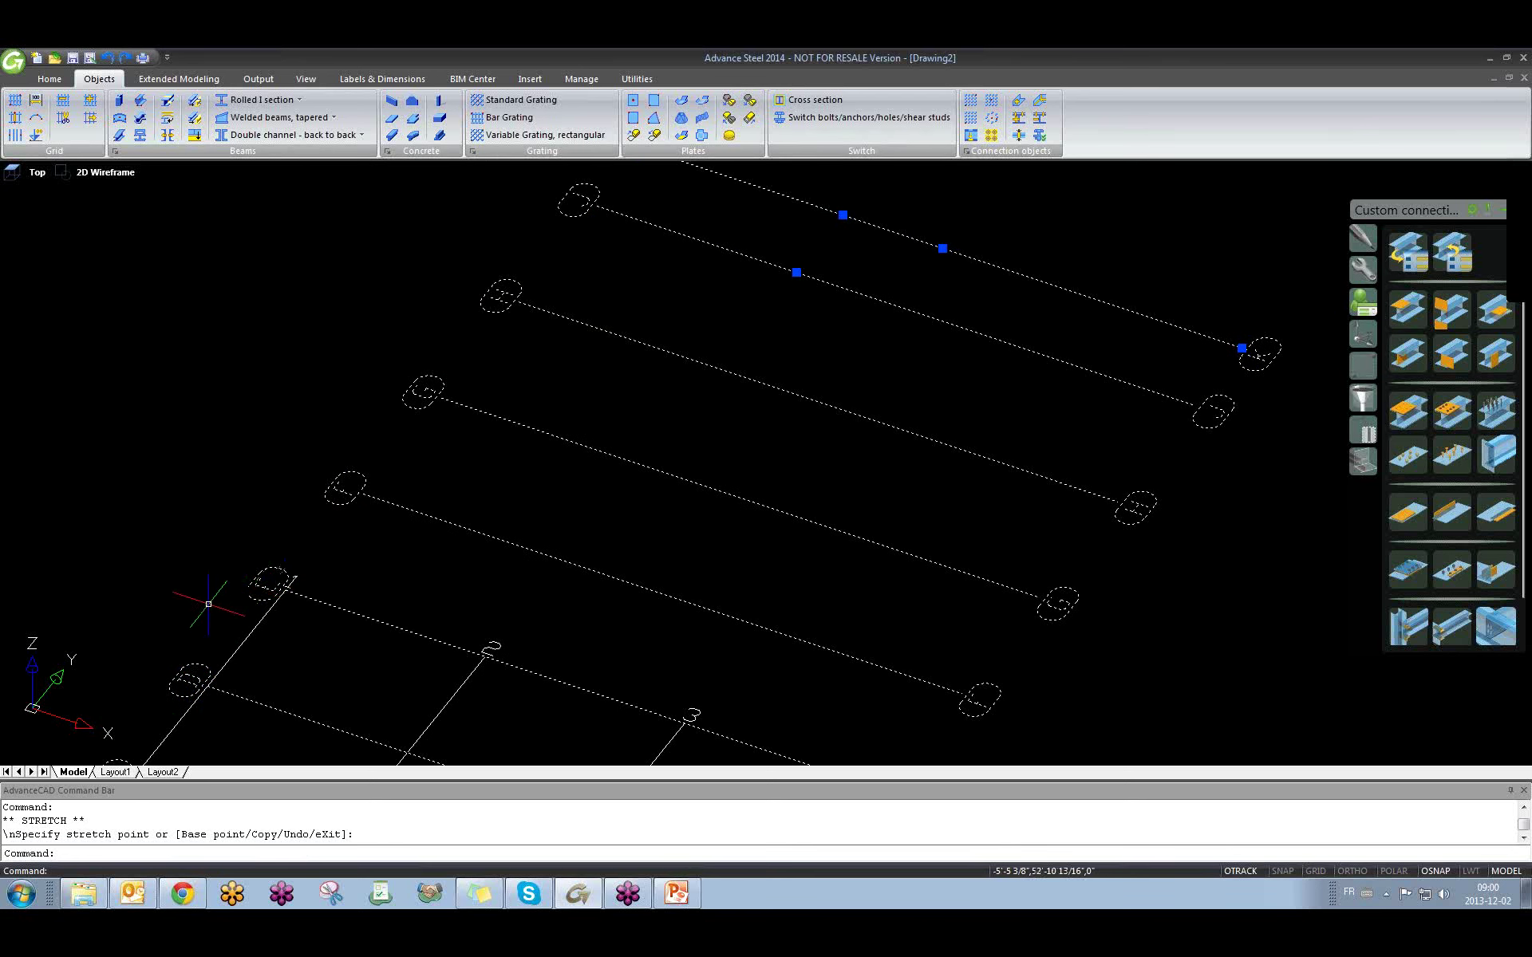
middle_drag(271, 620, 209, 762)
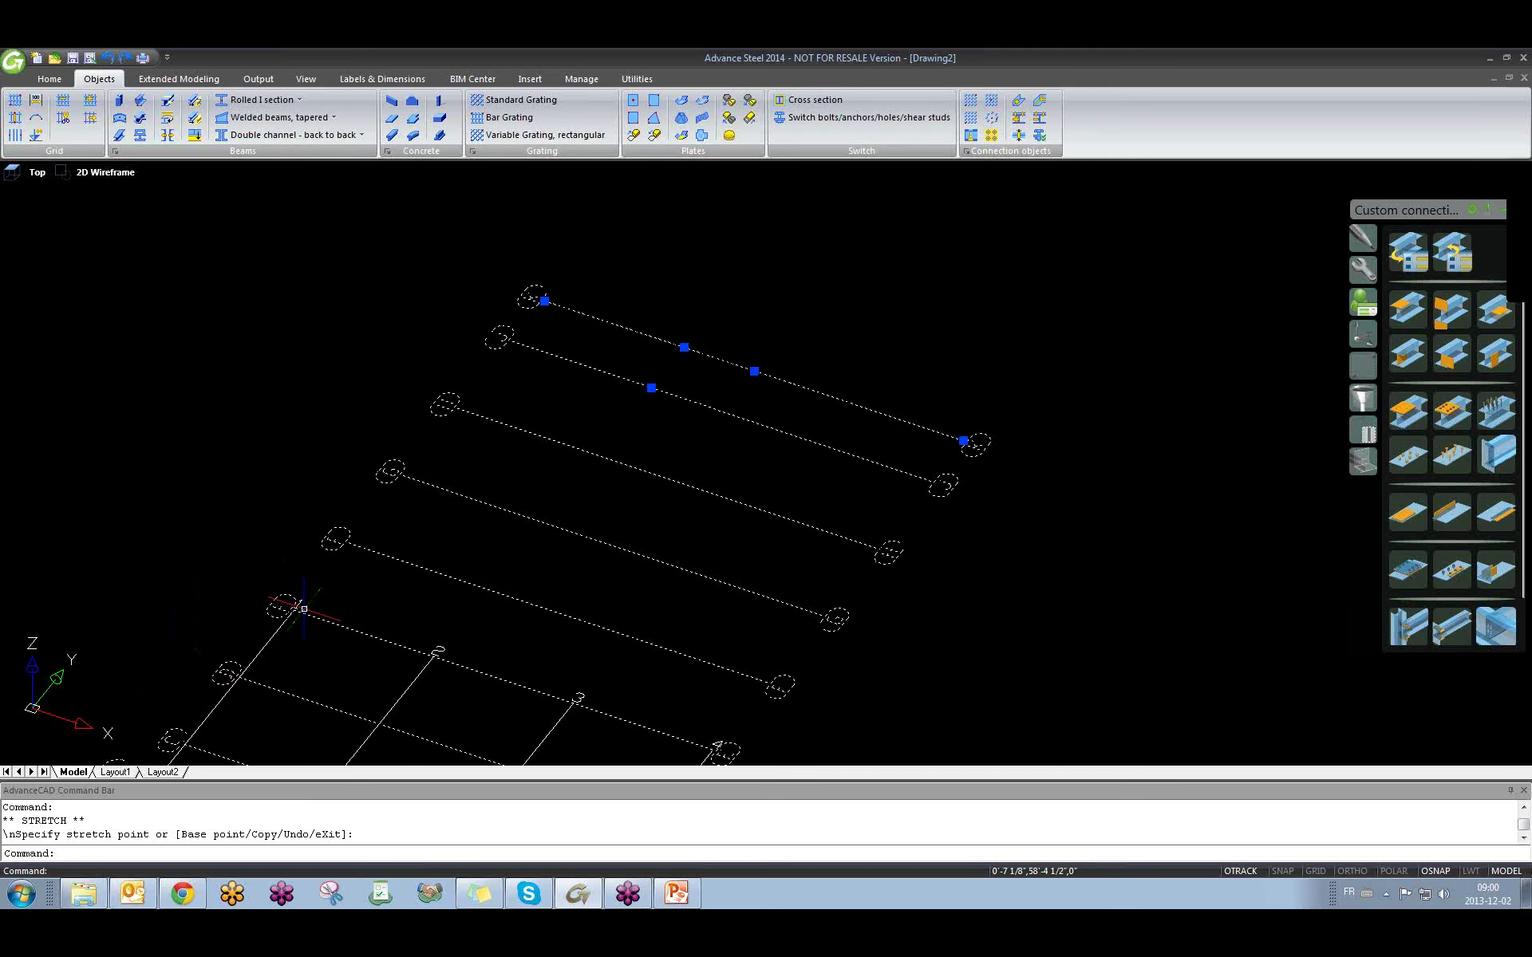
scroll(438, 335, up, 5)
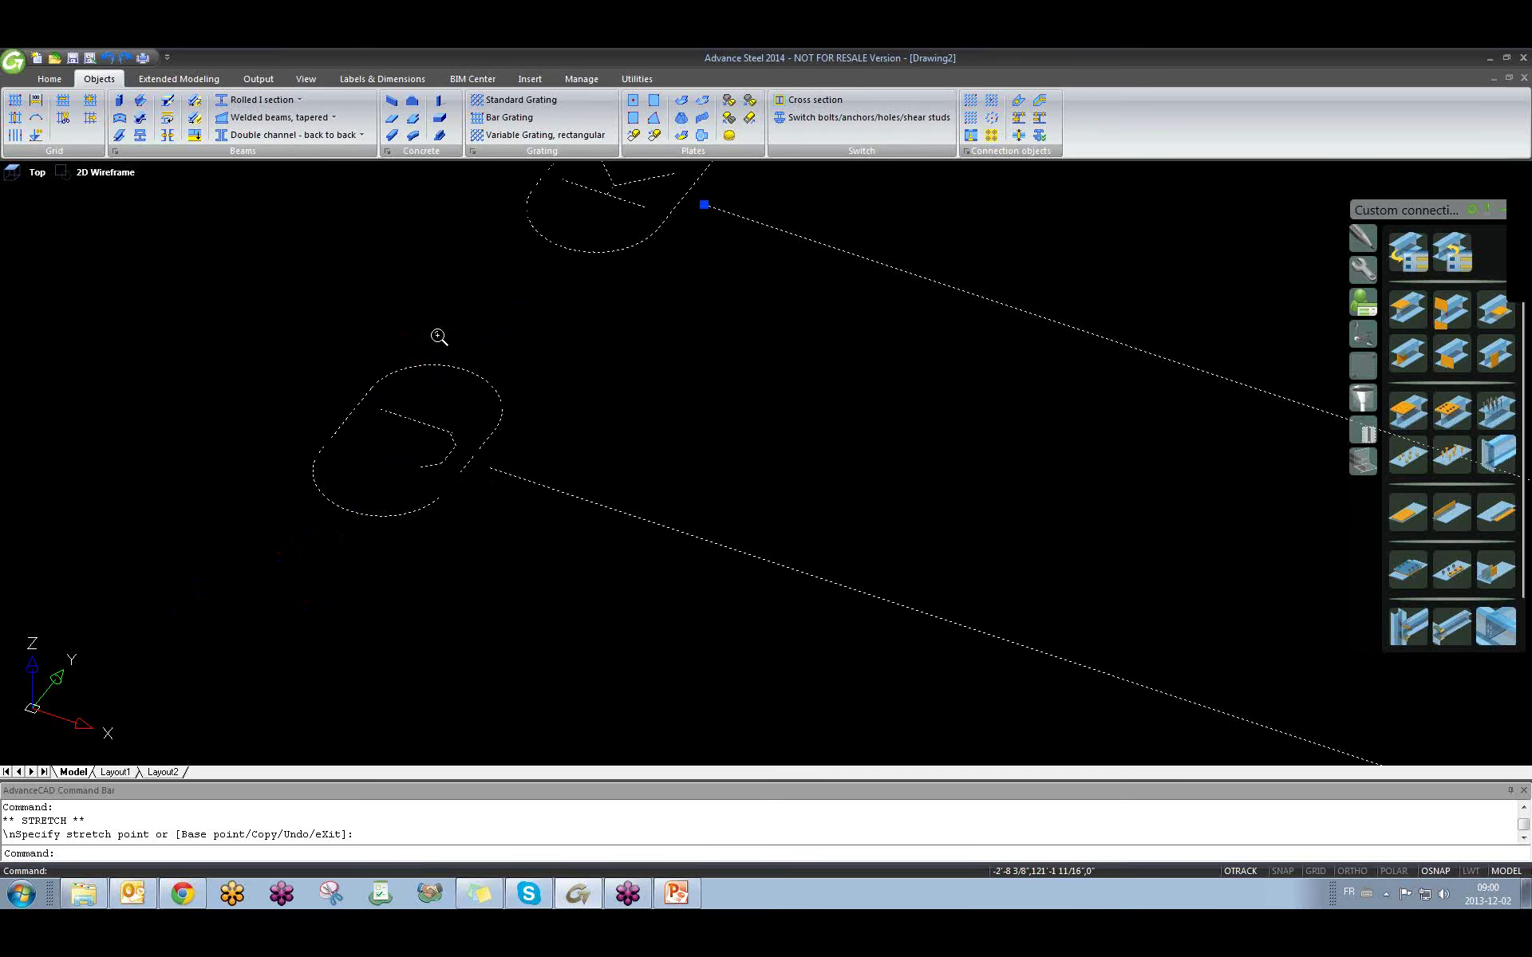
key(Escape)
scroll(608, 352, down, 6)
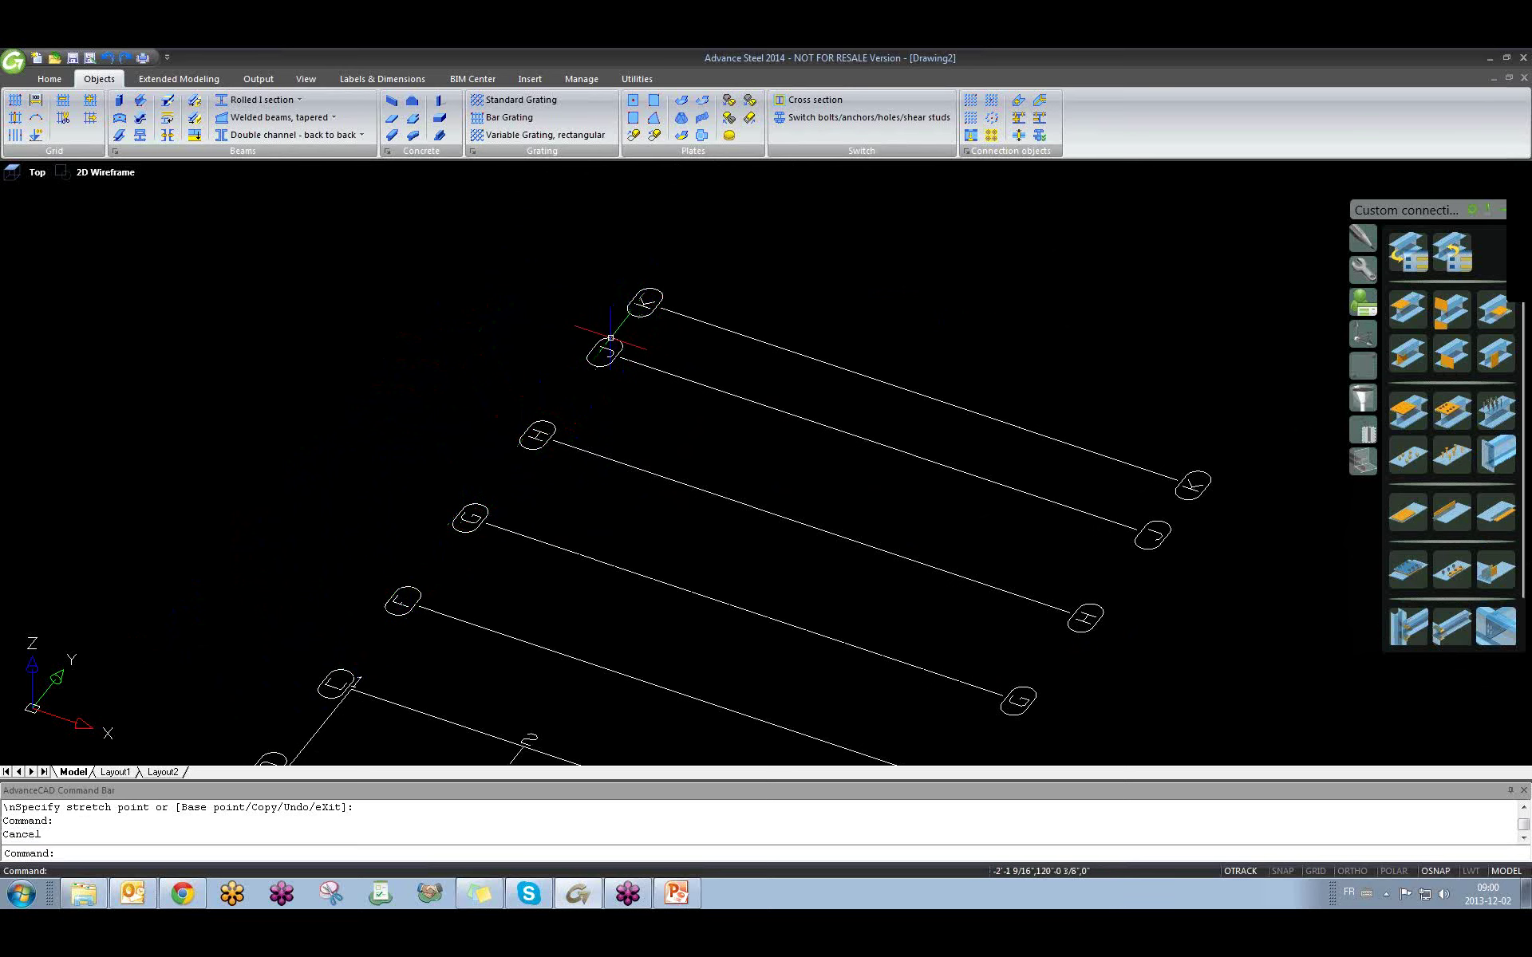
scroll(430, 551, down, 3)
scroll(397, 598, up, 3)
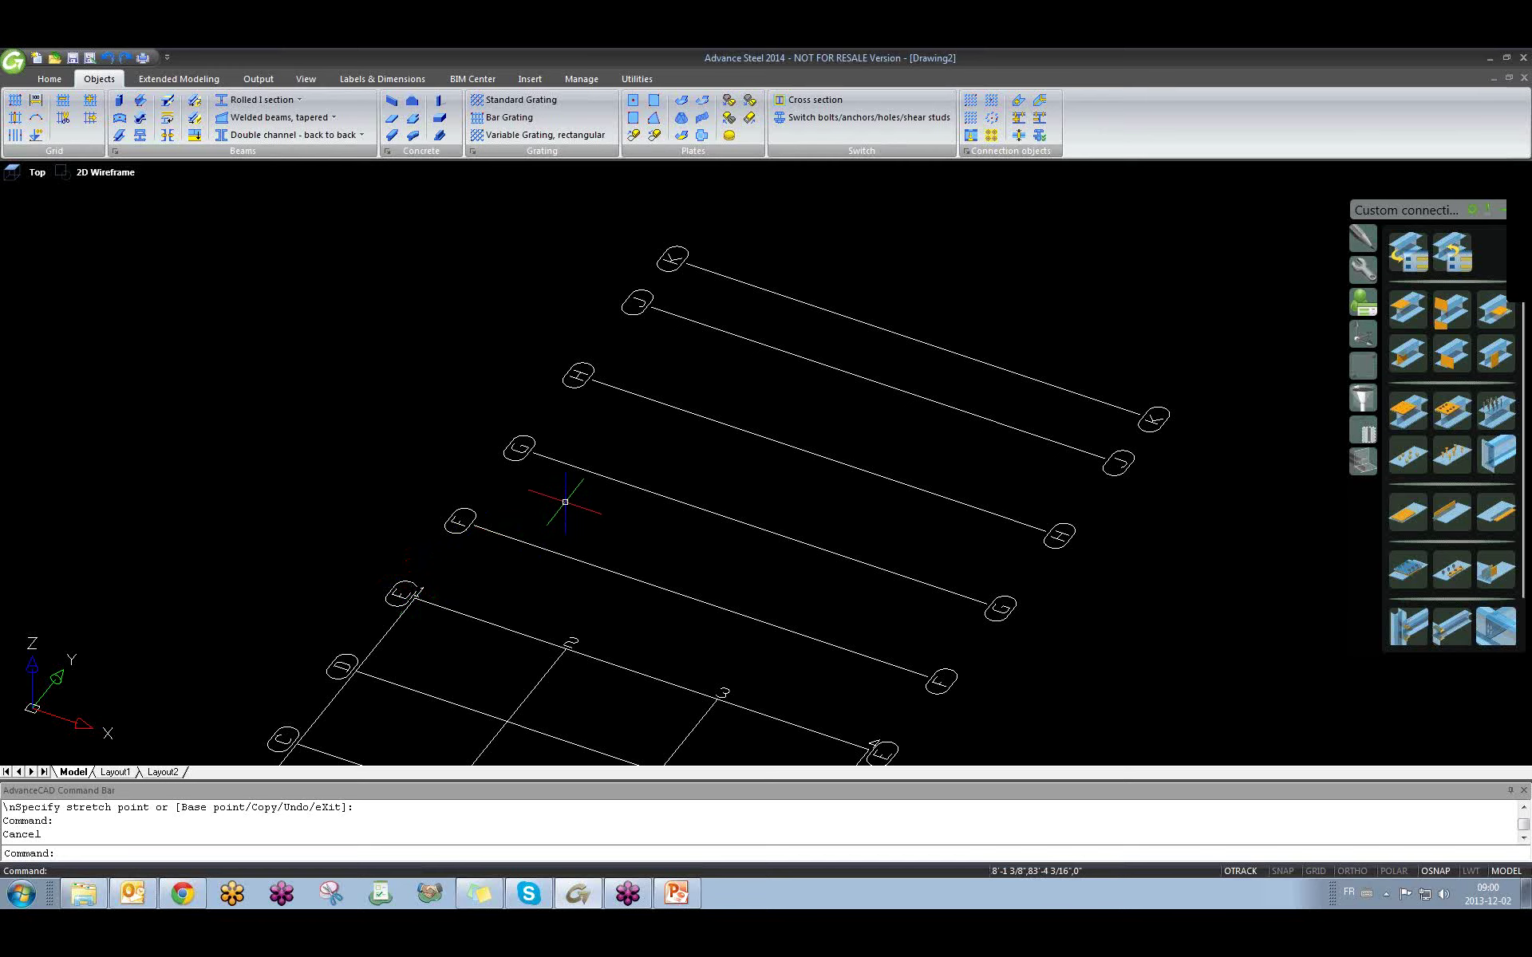
middle_drag(606, 520, 538, 475)
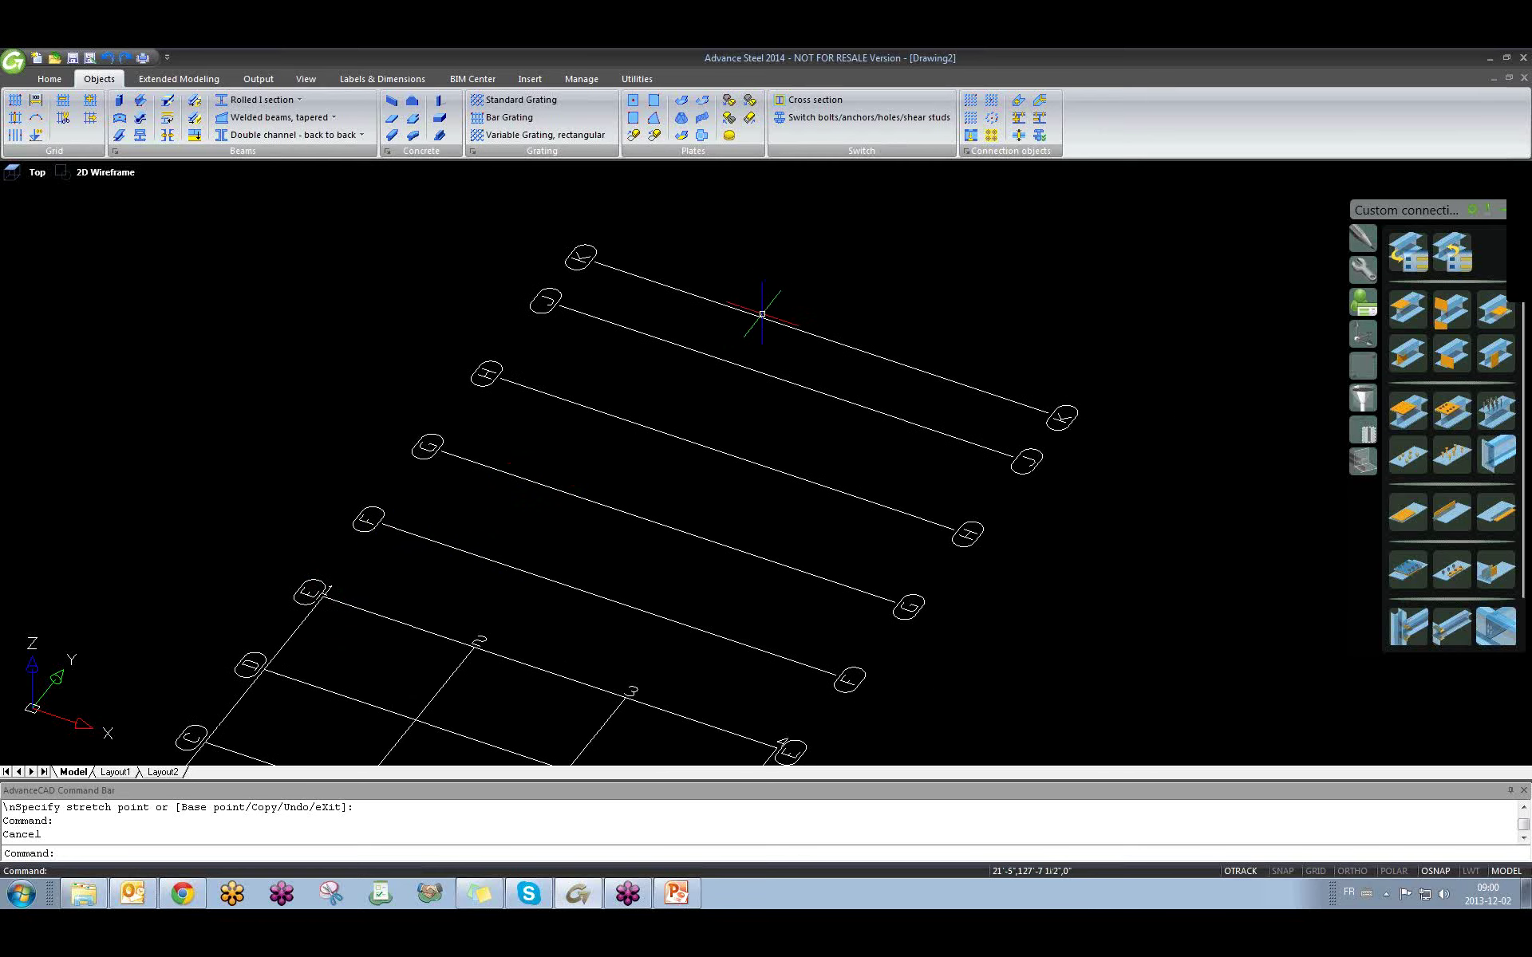
Shorten the lettered axis group back to axis E with its edge grip, removing axes F to K, and clear the selection.
click(786, 351)
click(754, 307)
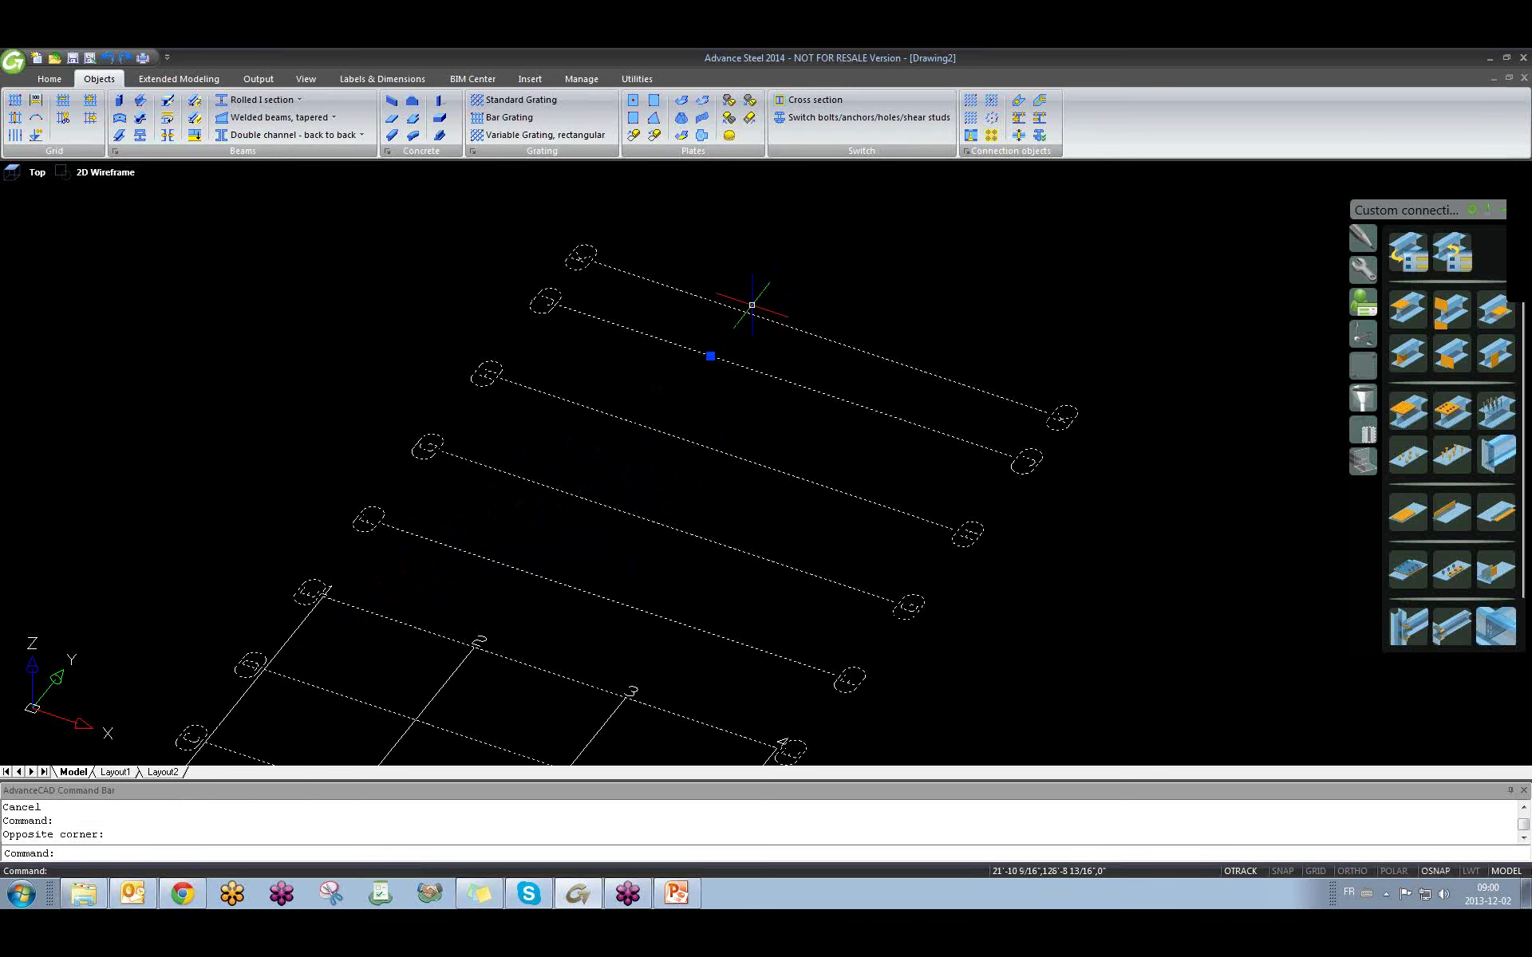
click(821, 338)
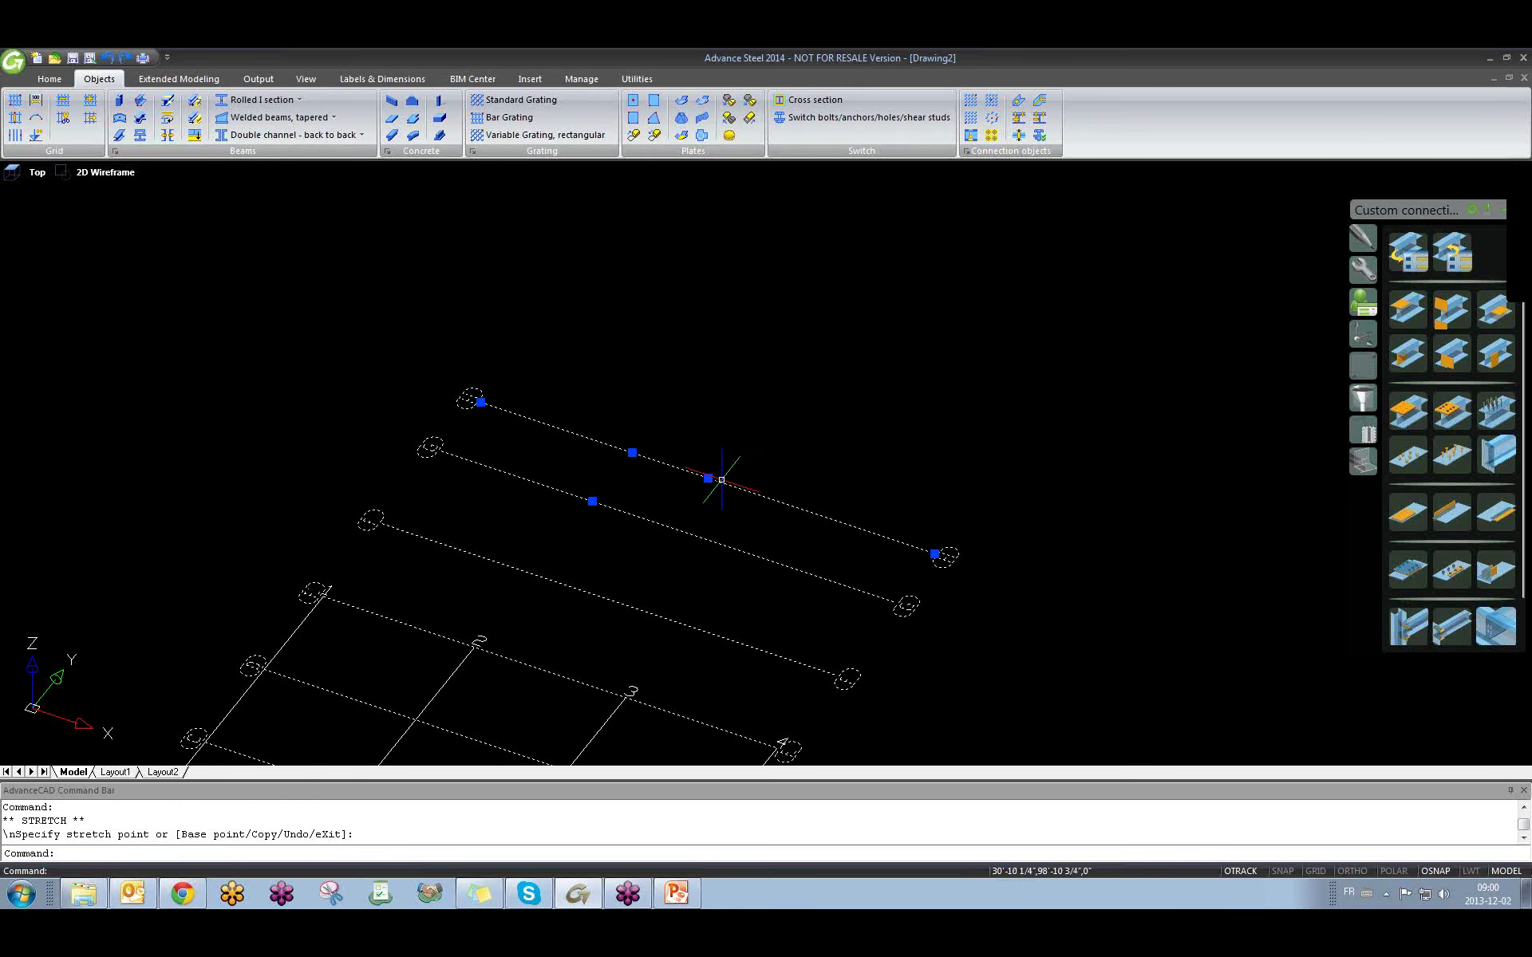
click(708, 478)
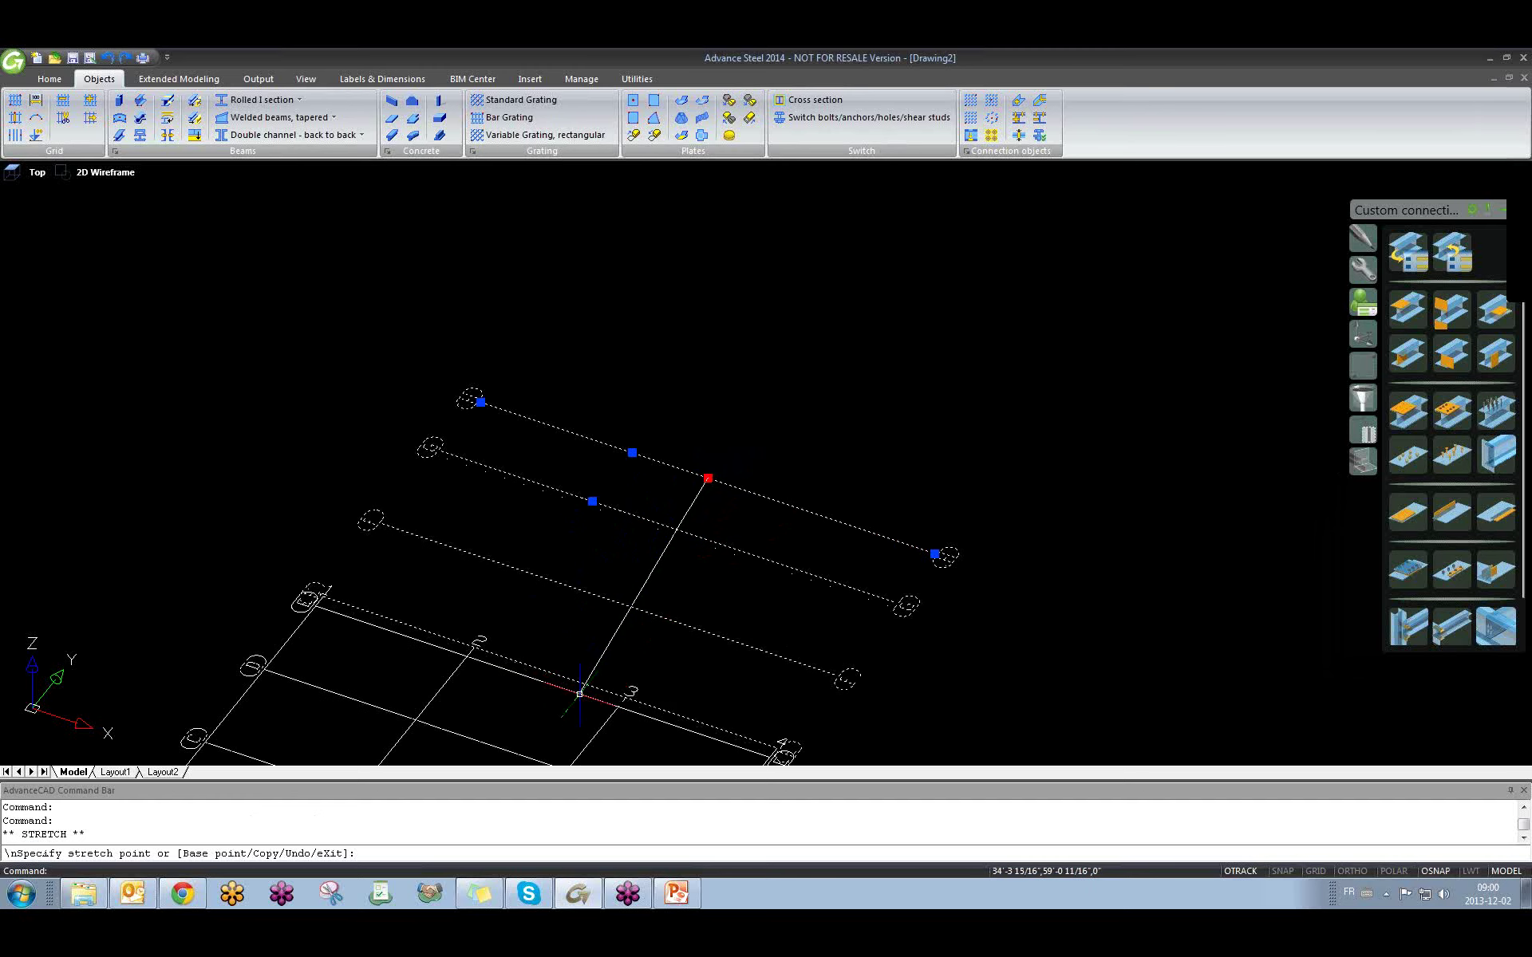
key(Escape)
scroll(505, 519, up, 4)
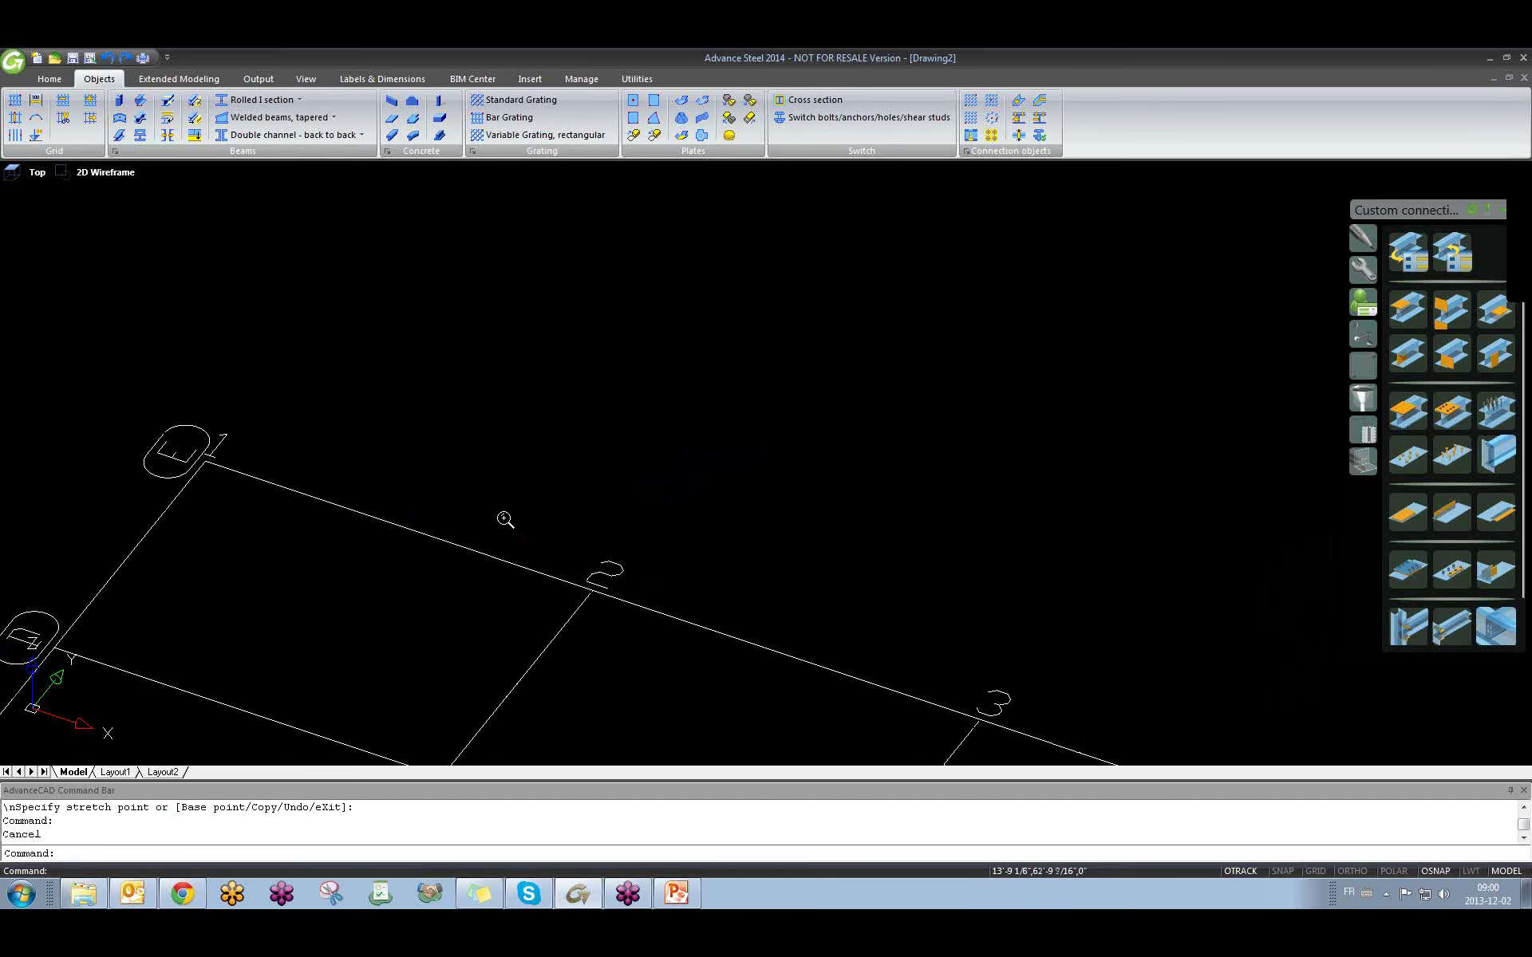
Try to stretch the lettered axis group outward with the grip at axis 2, widening the spacing between its axes.
click(470, 548)
scroll(470, 547, down, 5)
scroll(601, 545, up, 4)
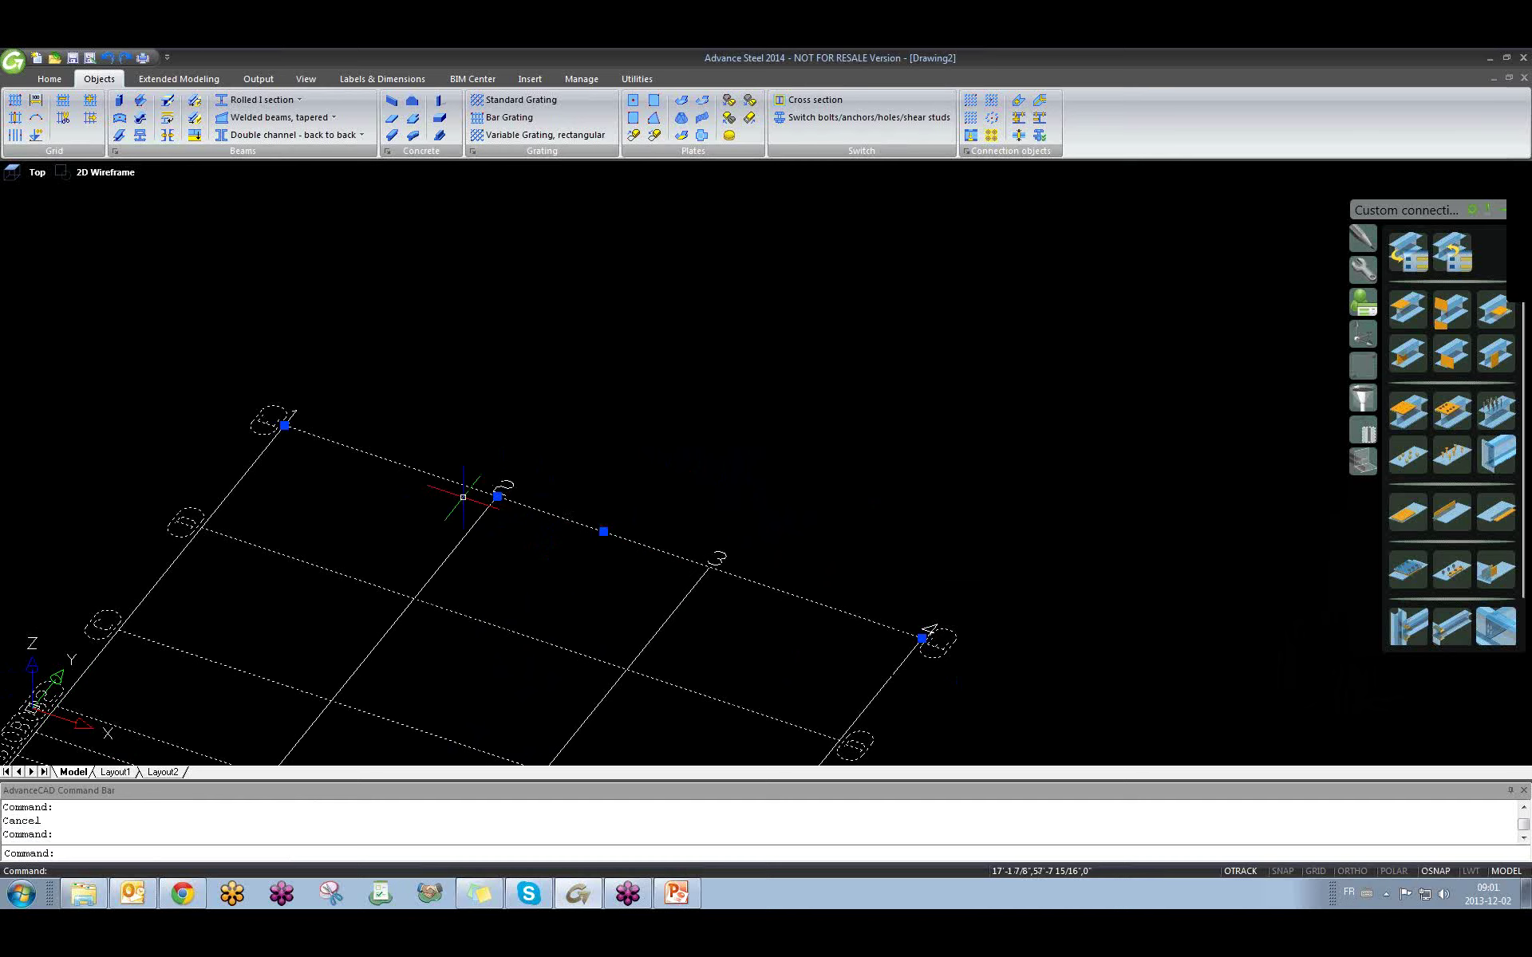
click(497, 496)
scroll(554, 424, down, 4)
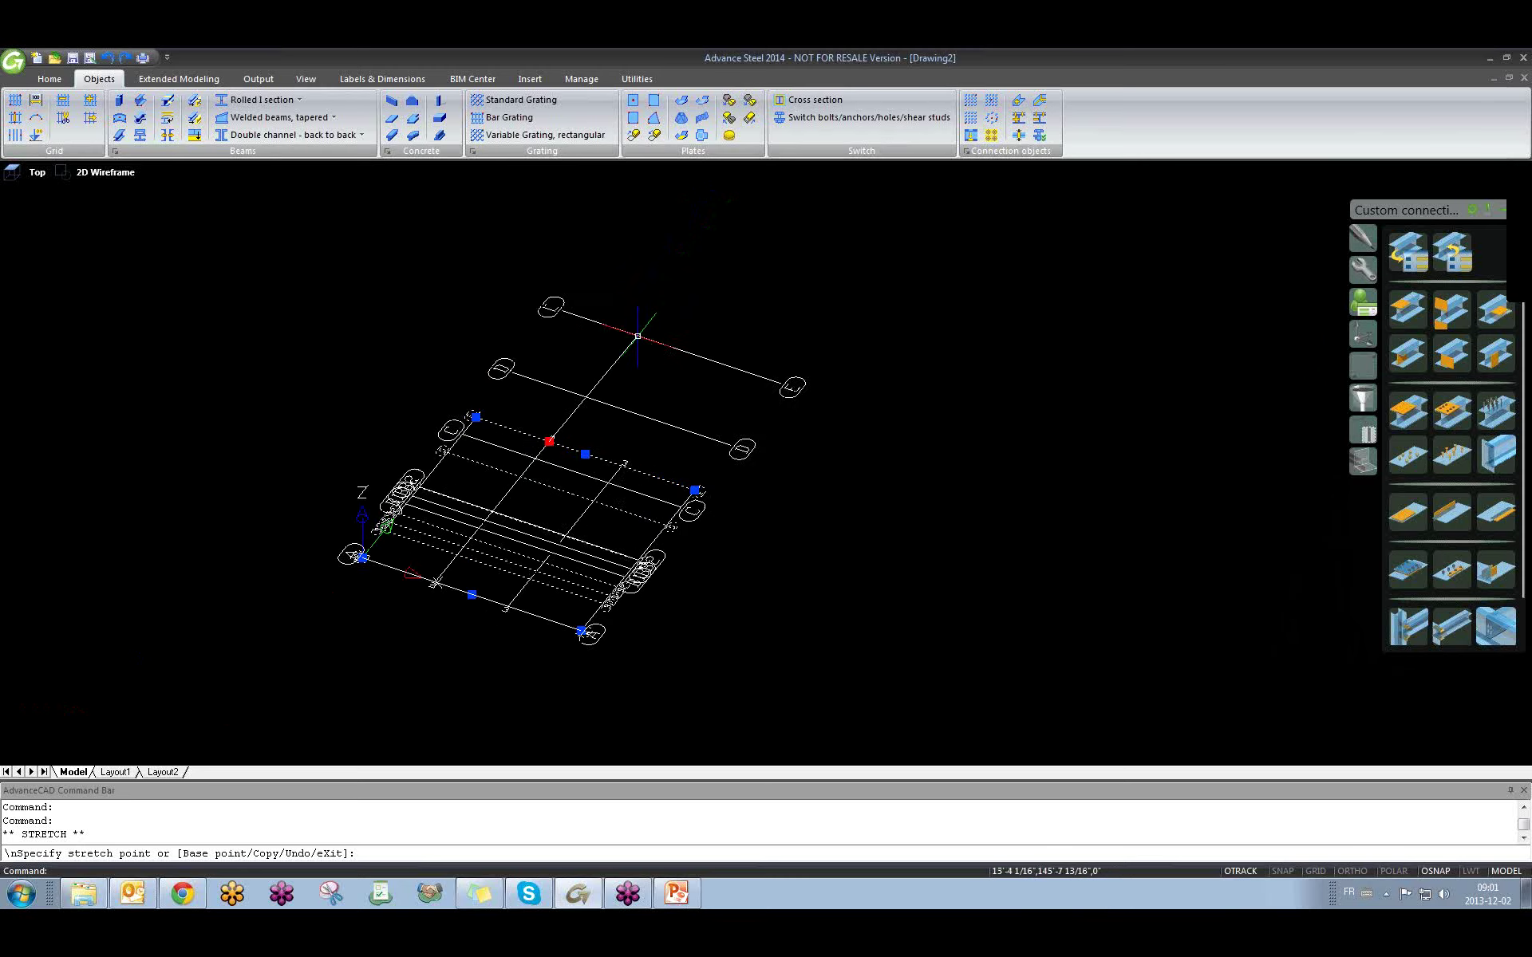
key(Escape)
scroll(632, 473, up, 4)
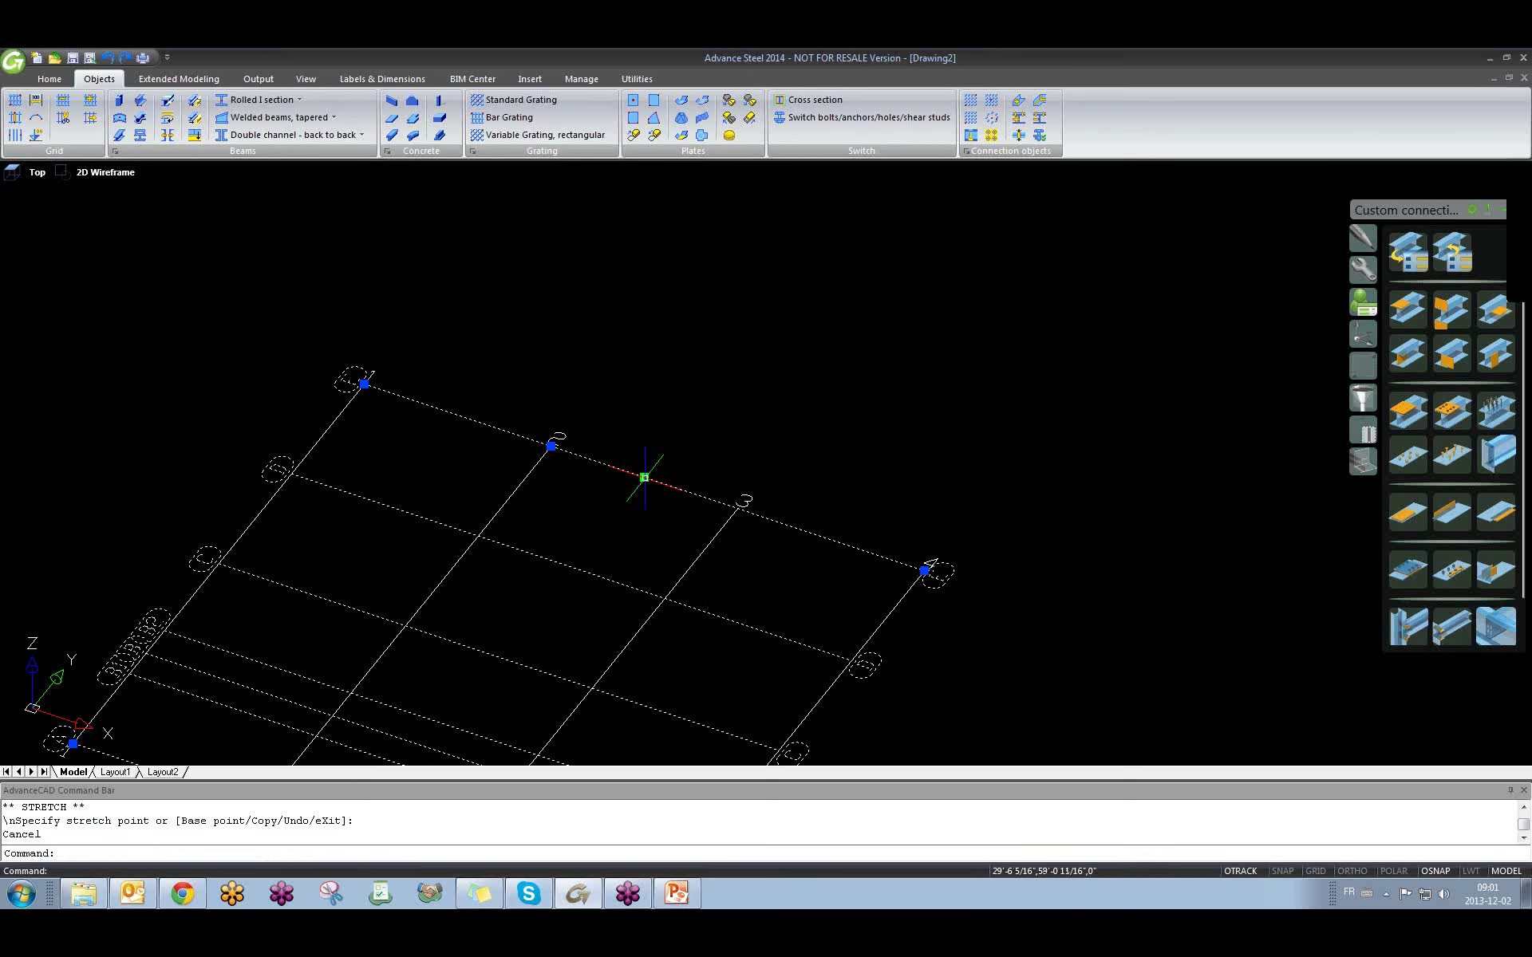
click(550, 445)
scroll(550, 445, down, 6)
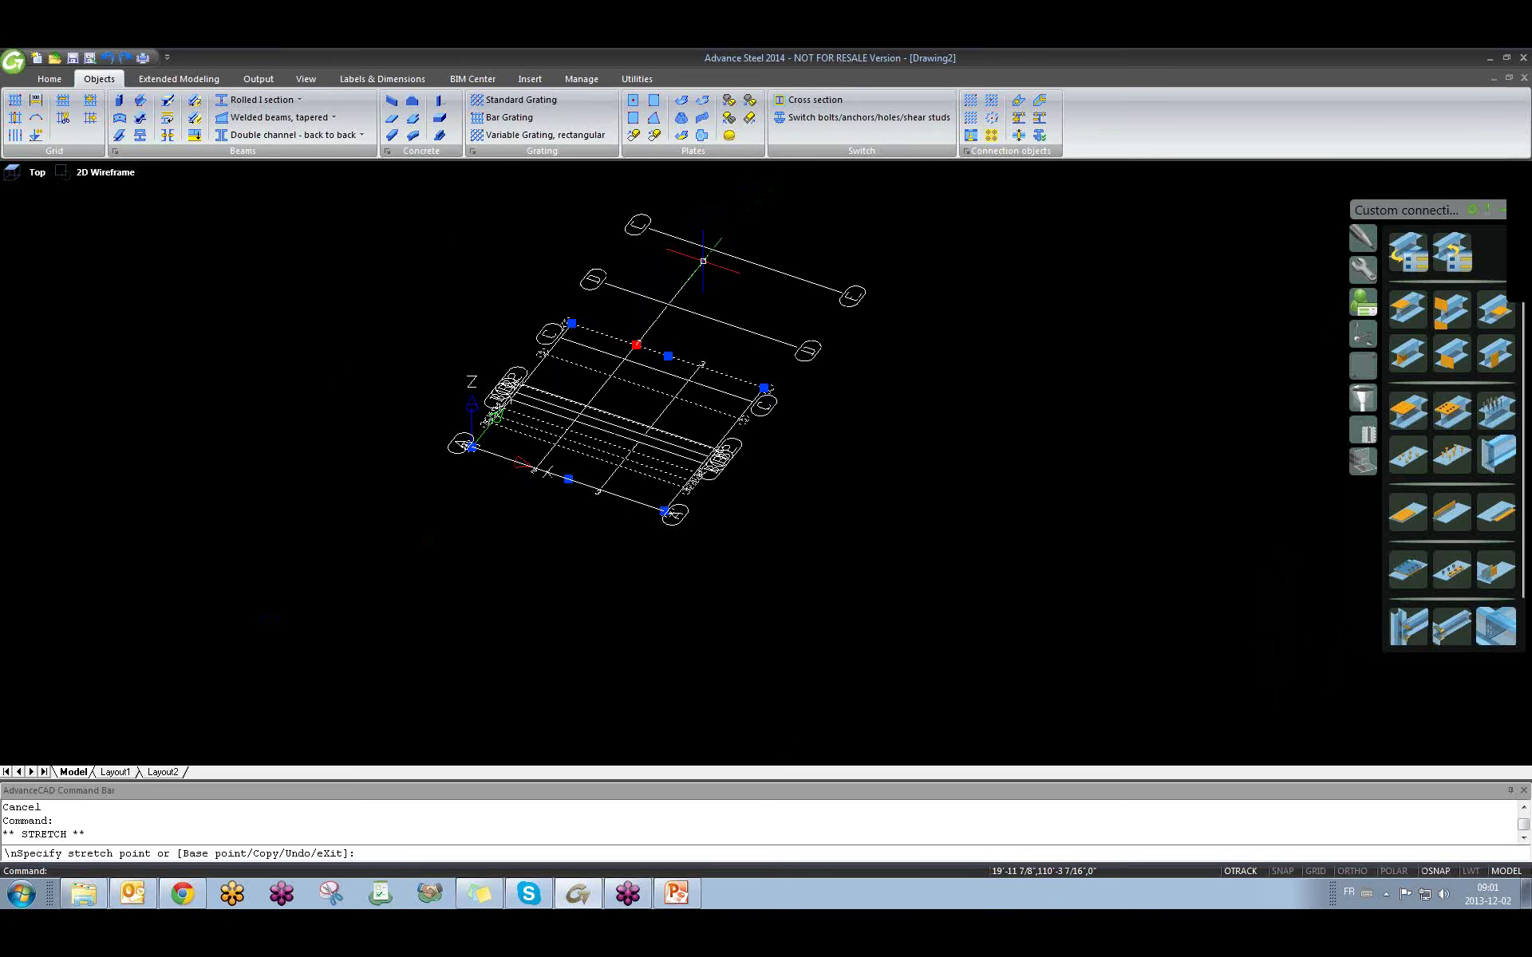
key(Escape)
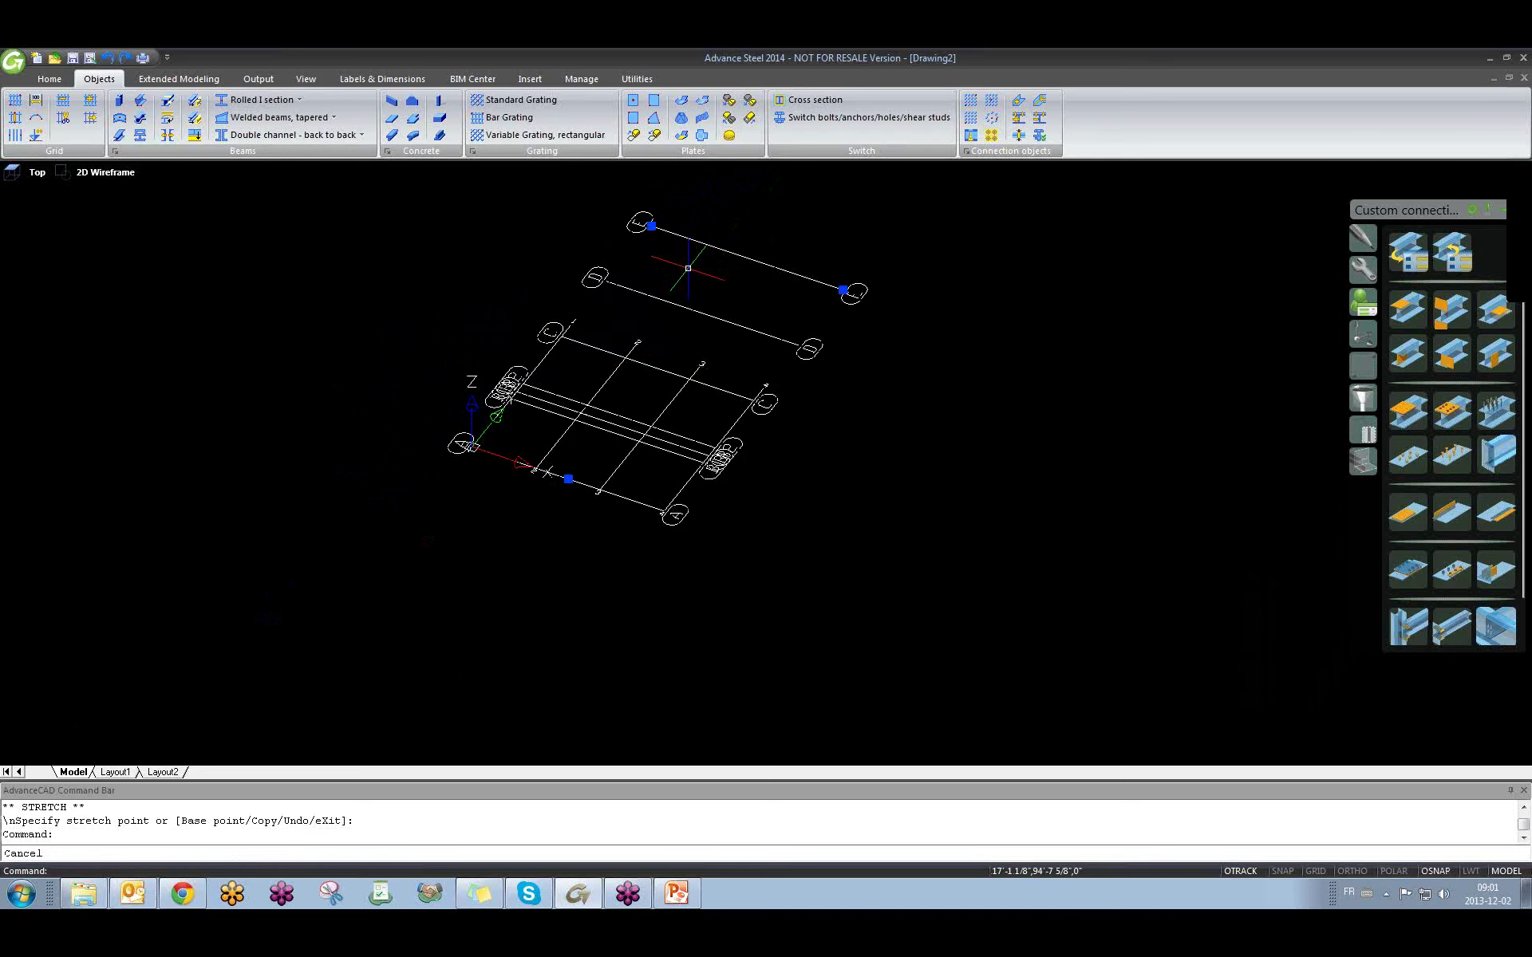
scroll(650, 279, up, 3)
scroll(654, 276, down, 3)
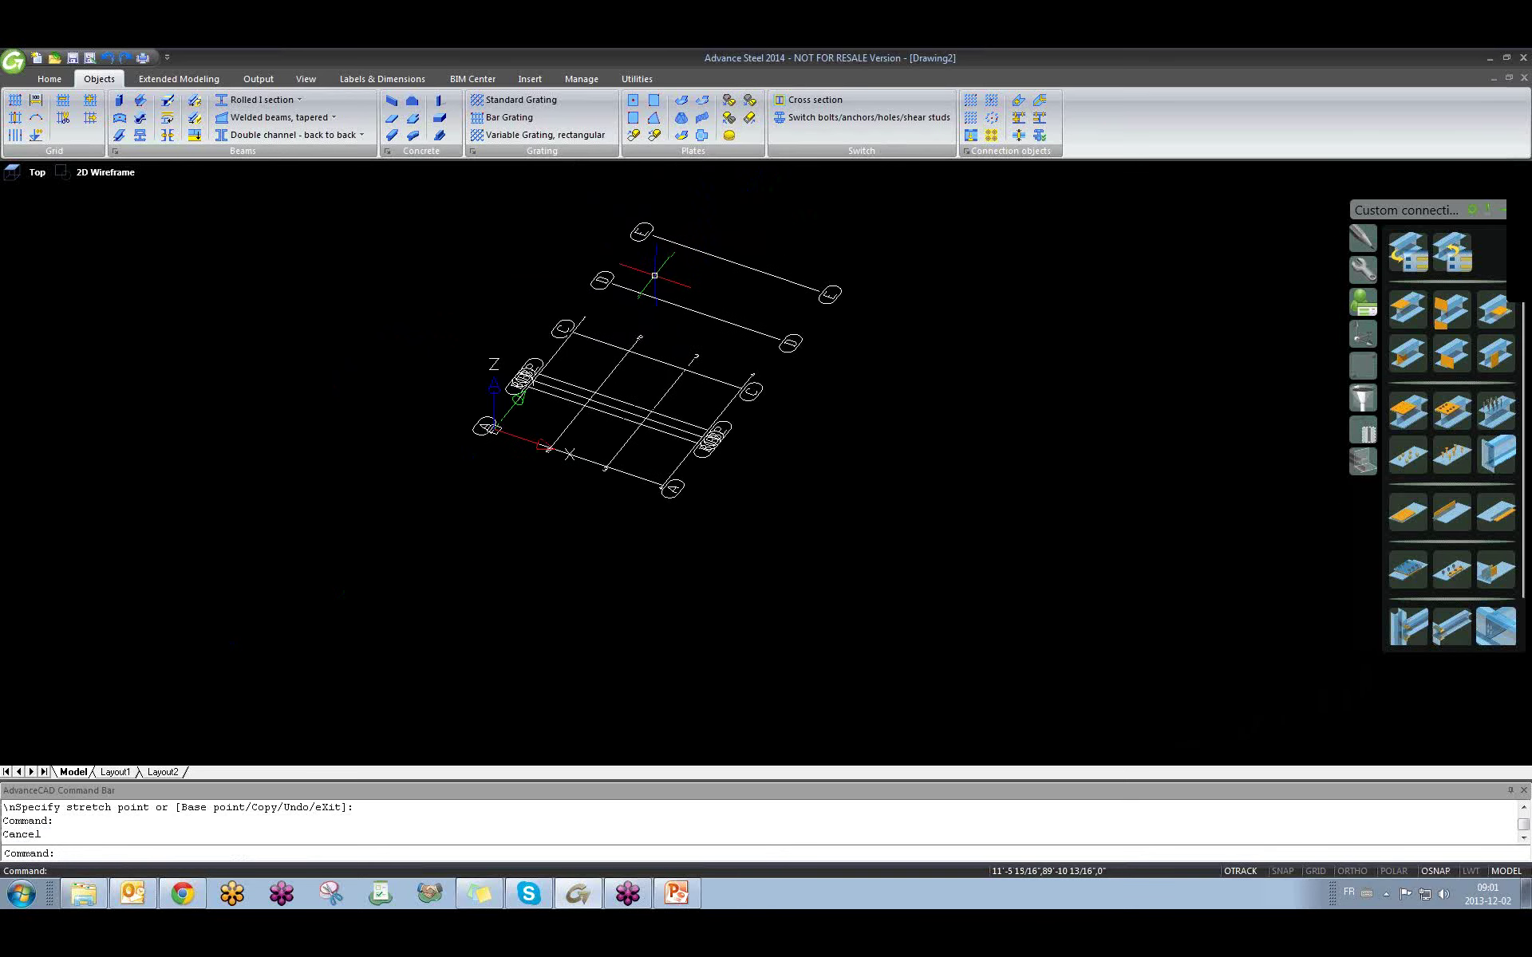
Undo the spacing stretch of the lettered axis group.
right_click(590, 340)
click(630, 356)
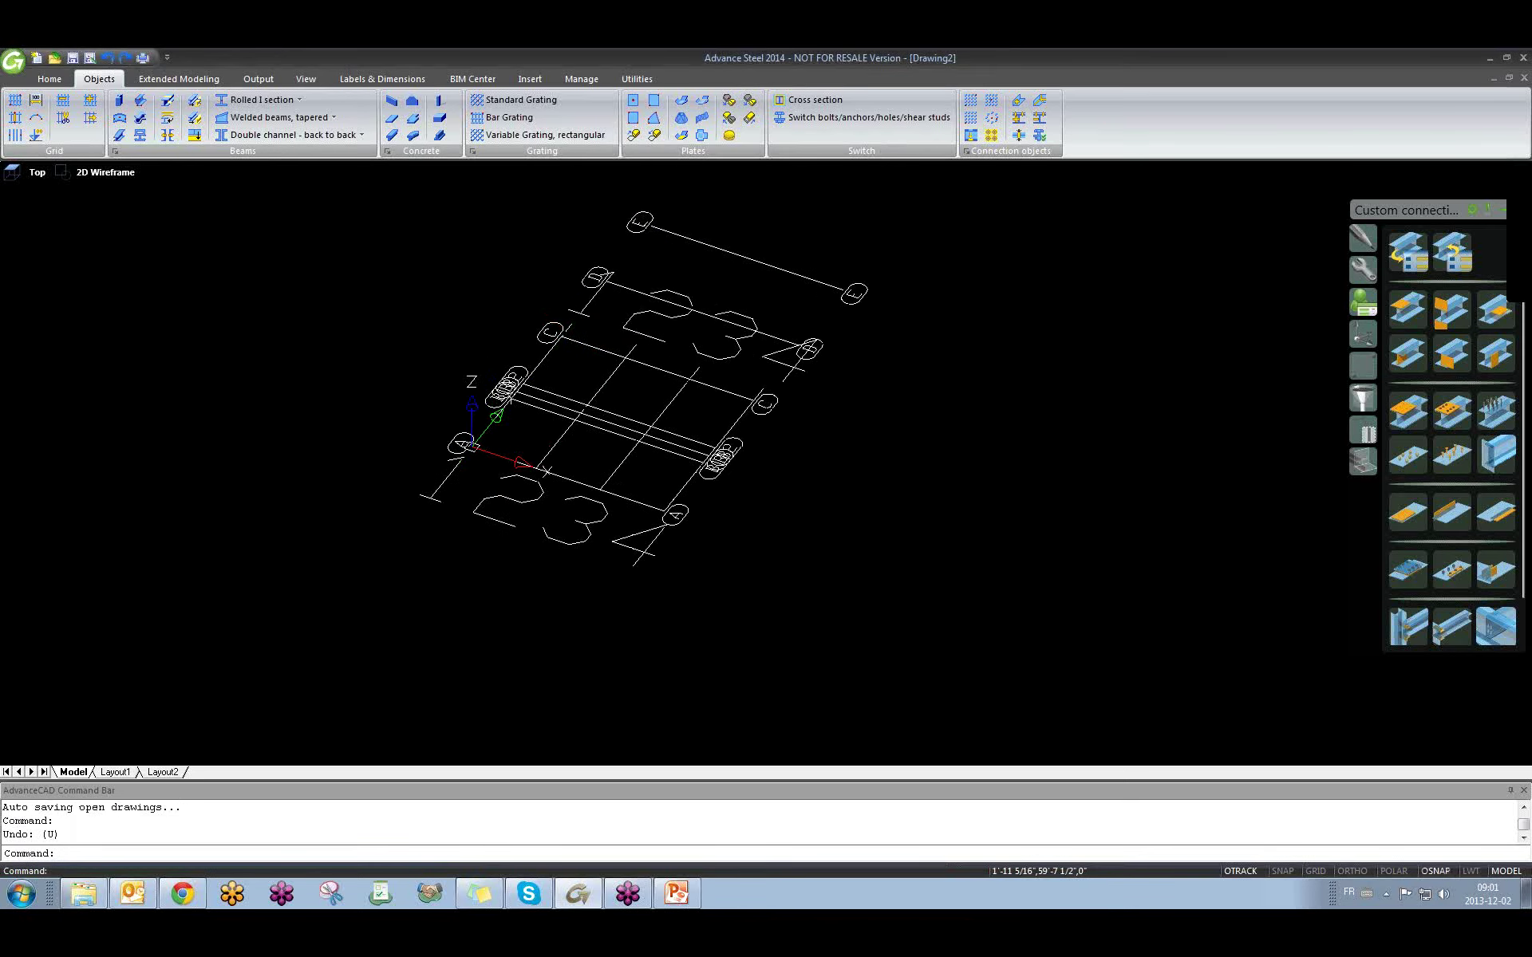
key(ctrl+z)
scroll(718, 383, down, 4)
scroll(567, 424, up, 3)
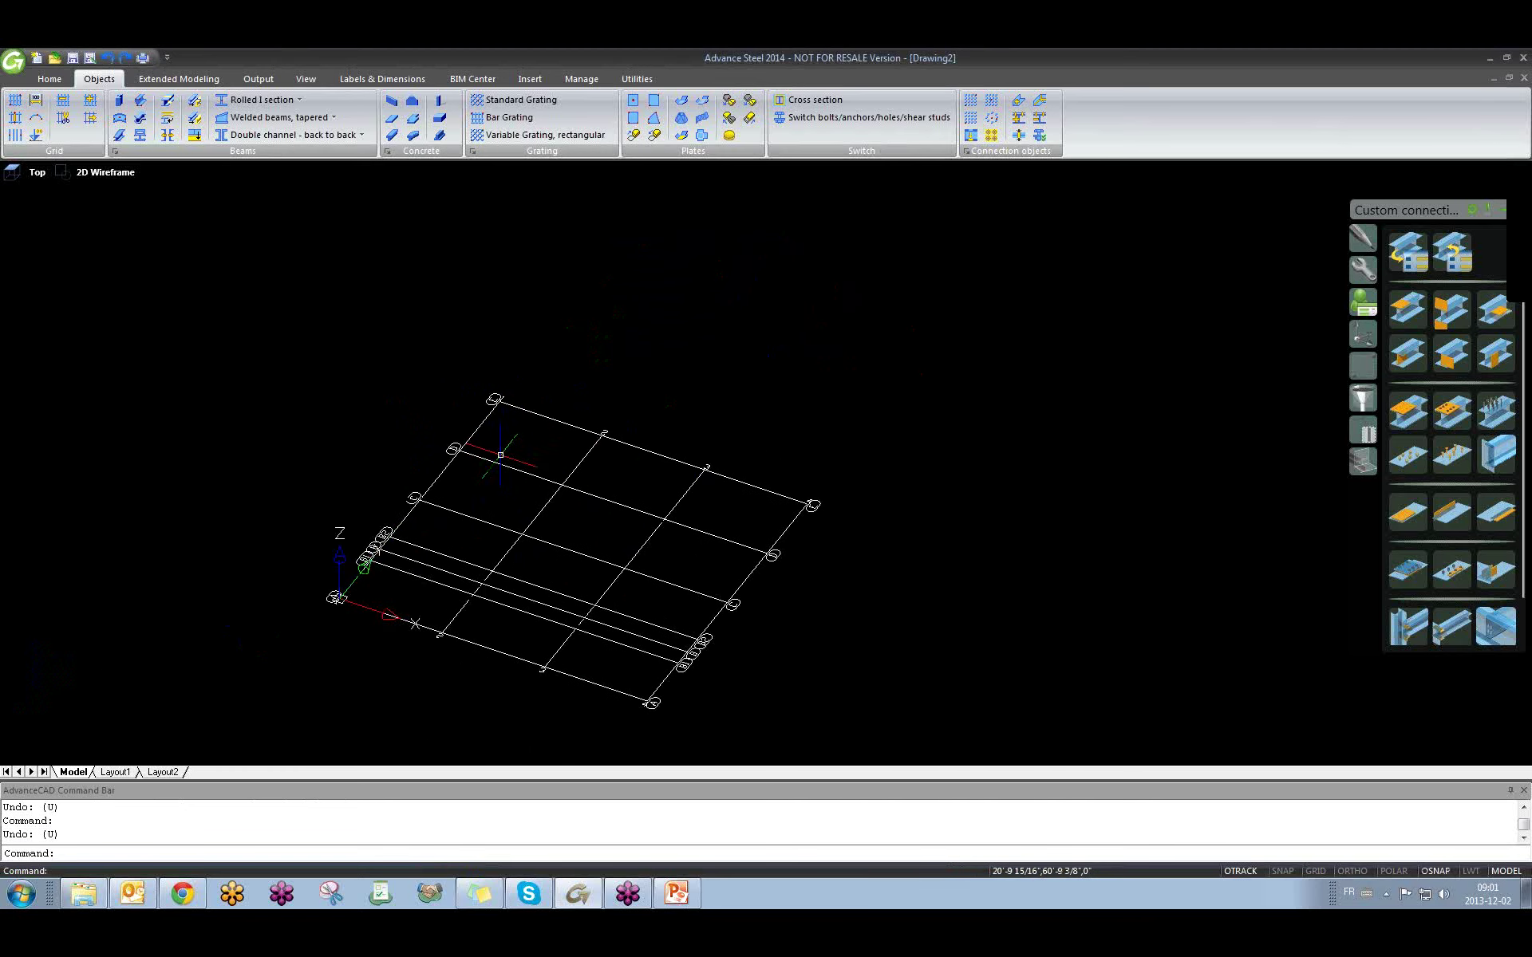
click(567, 425)
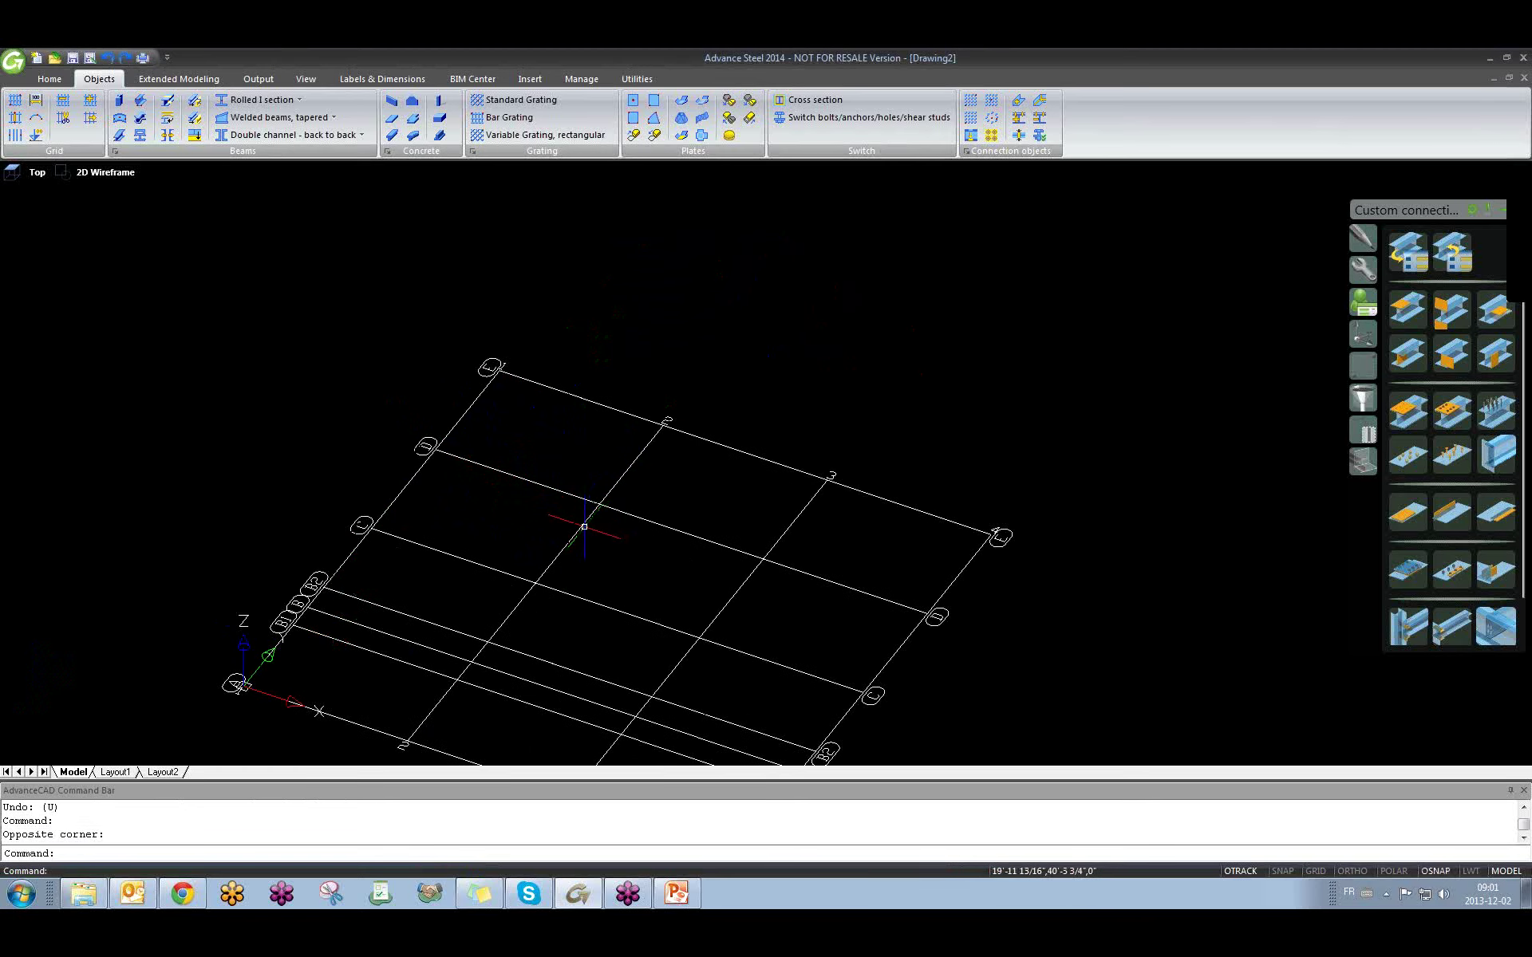
double_click(635, 420)
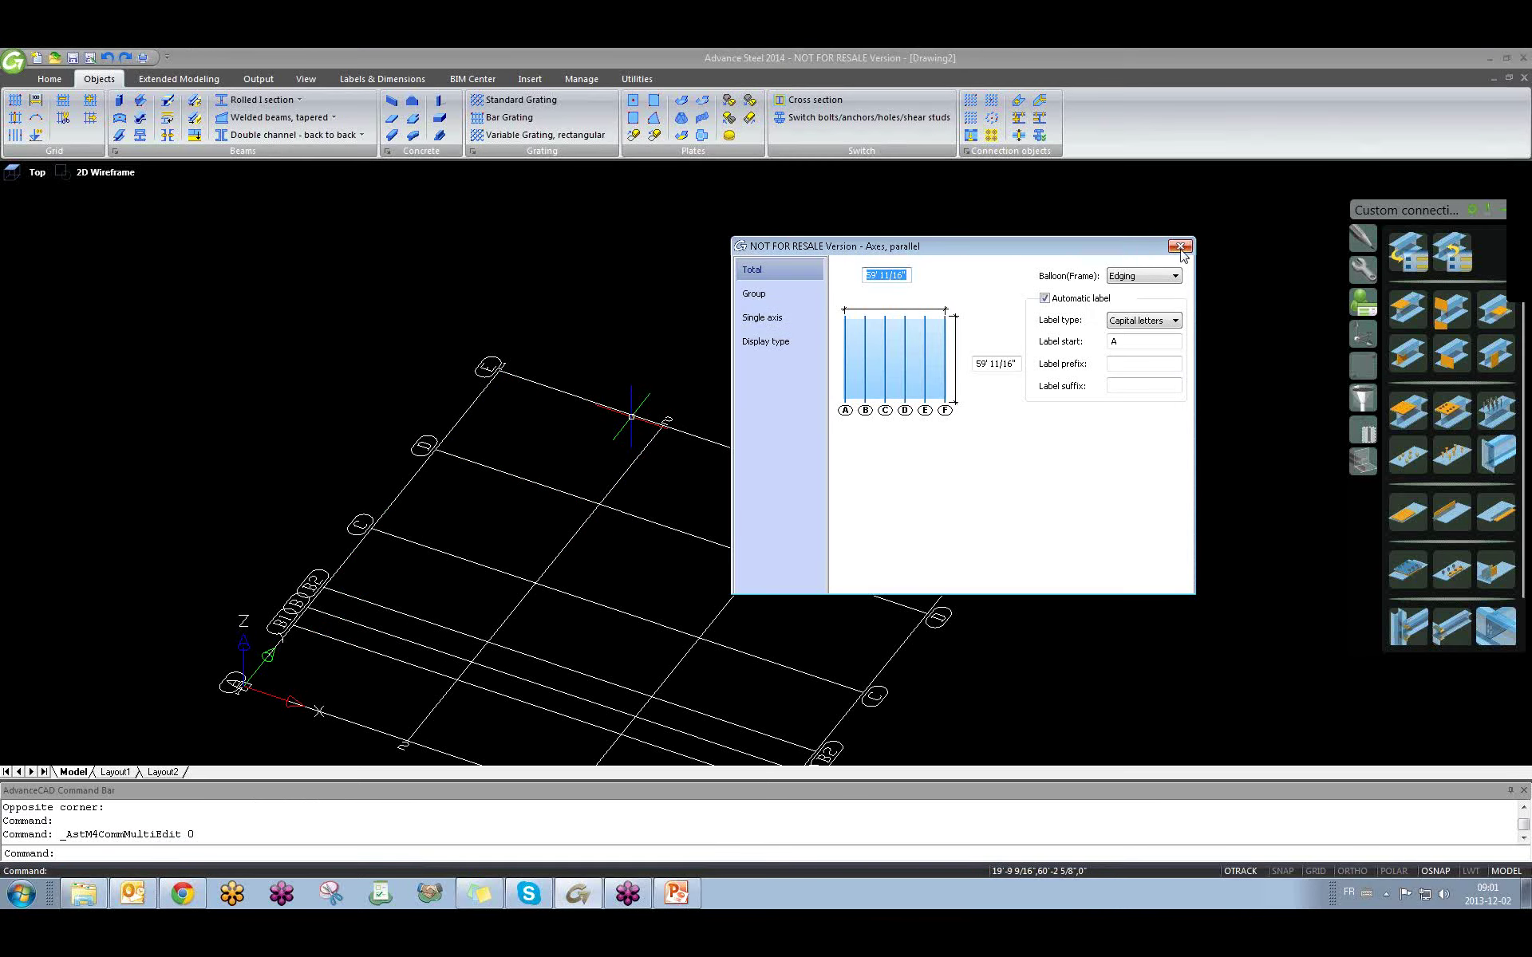
click(1179, 247)
Lengthen the lettered axes outward past axis 1 with the group's end grip at axis A.
click(731, 359)
click(721, 454)
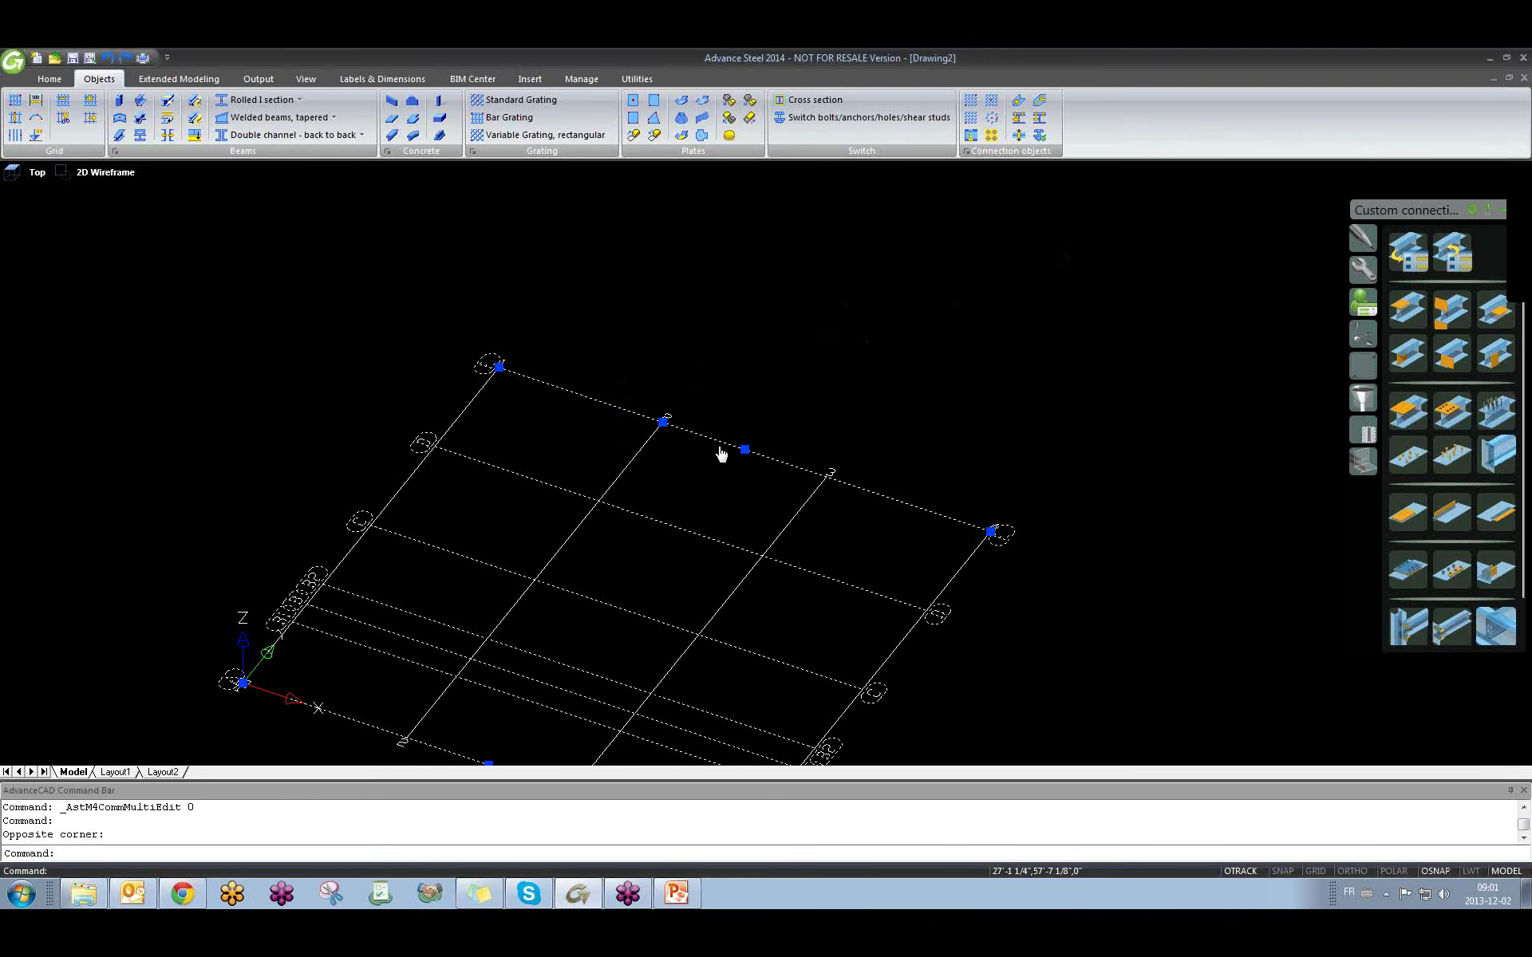
middle_drag(721, 454, 719, 351)
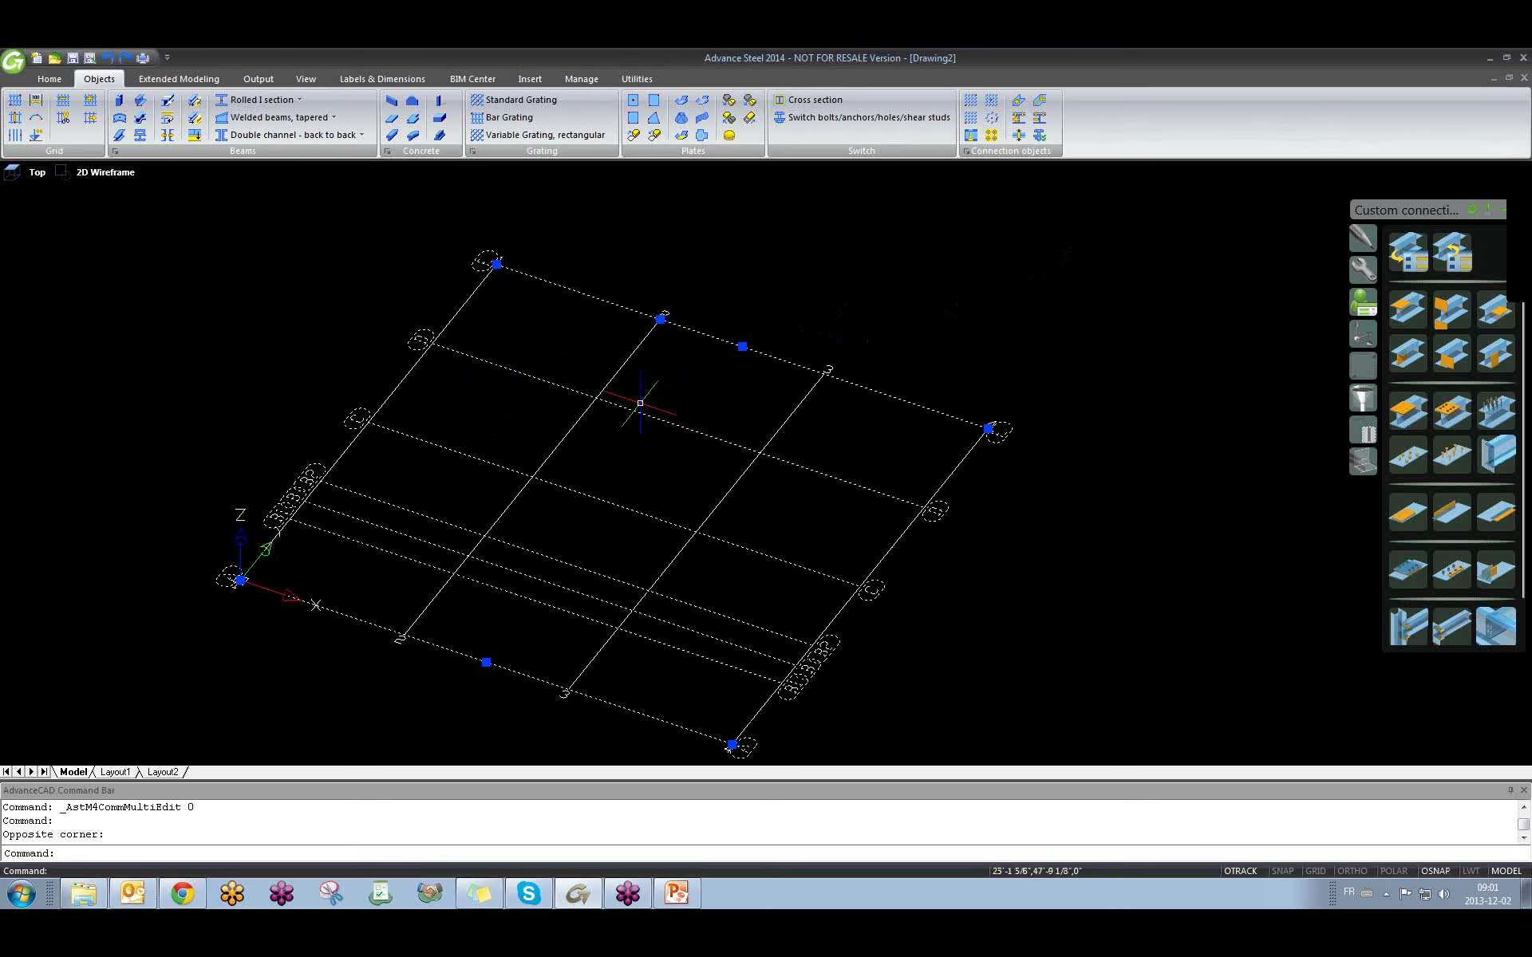
mouse_move(639, 403)
middle_down()
mouse_move(543, 476)
mouse_move(277, 479)
mouse_move(428, 571)
middle_up()
click(270, 446)
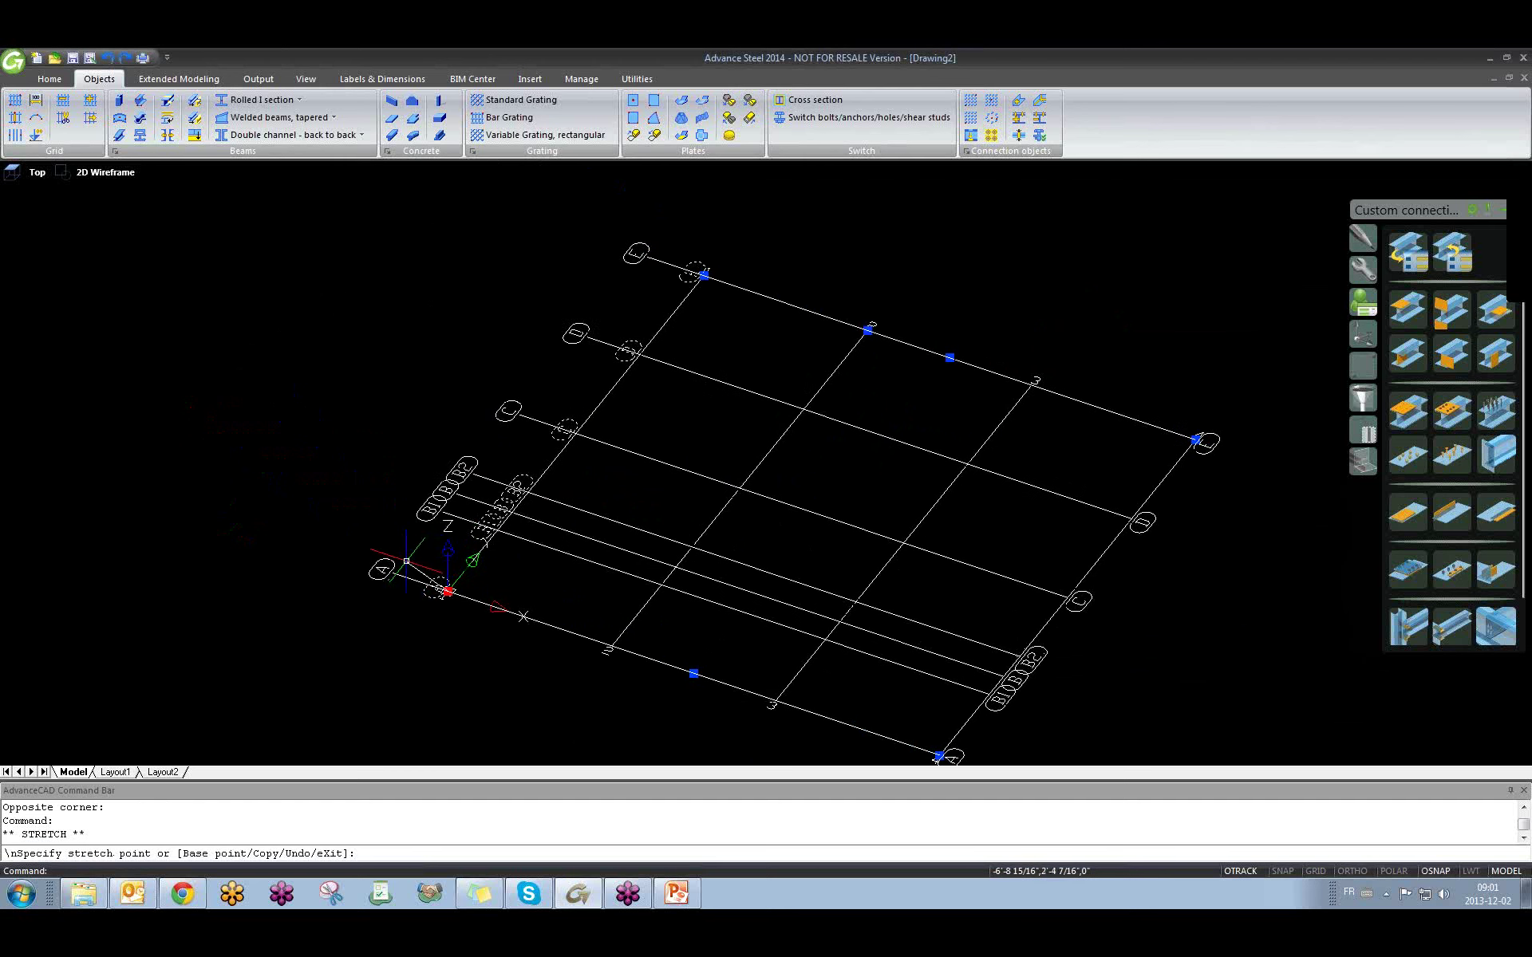
scroll(434, 558, up, 2)
scroll(433, 555, down, 2)
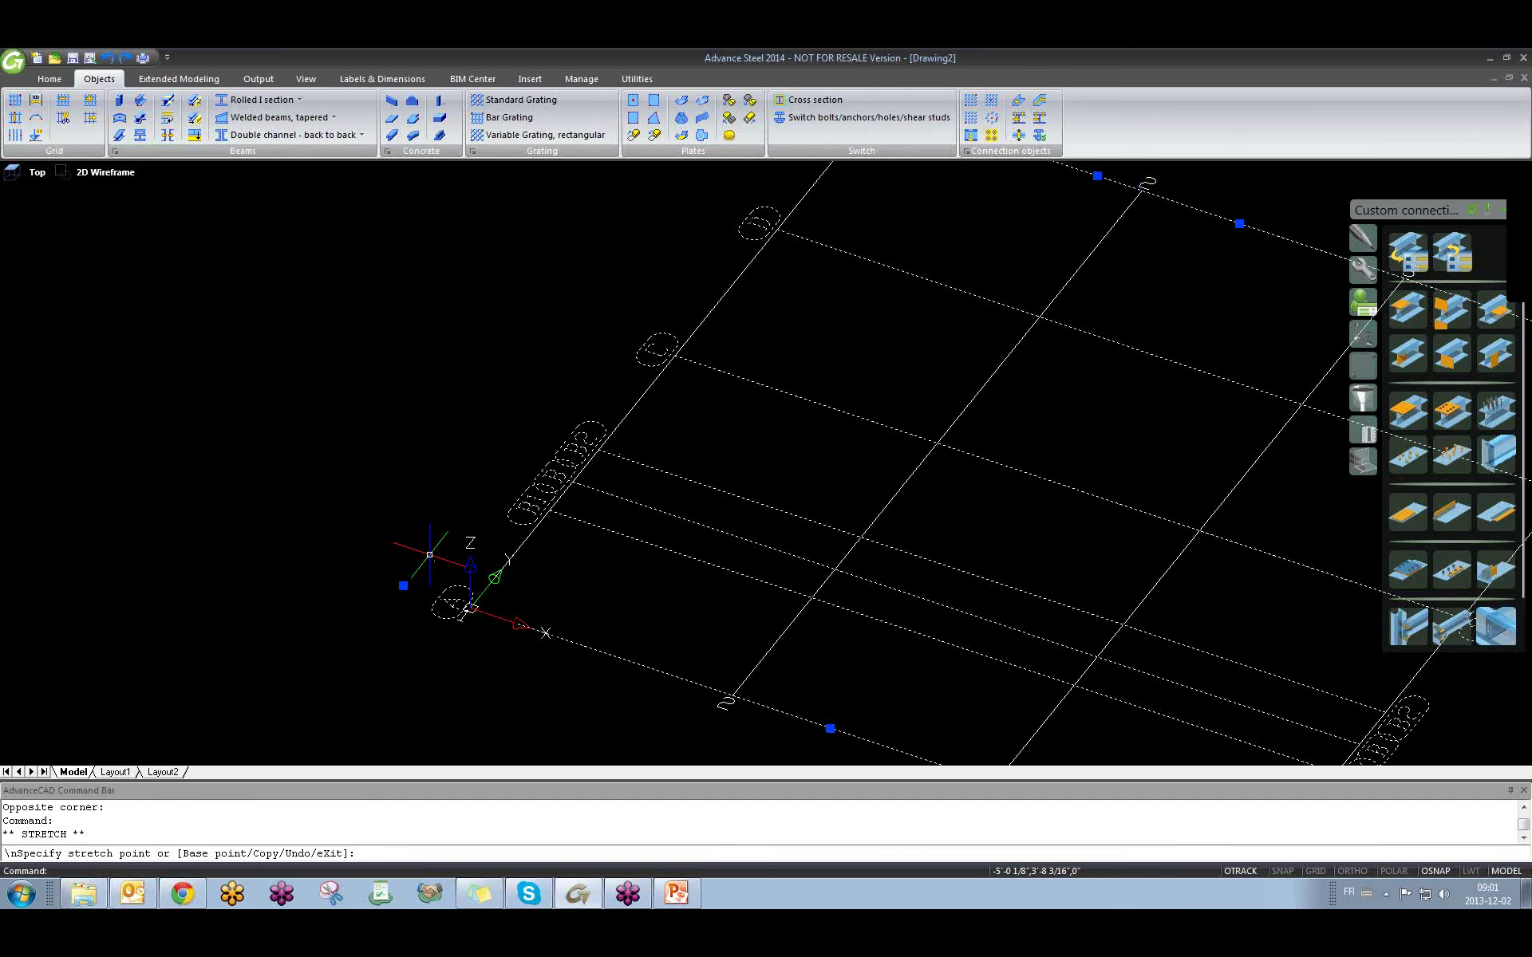
key(Escape)
scroll(511, 543, up, 5)
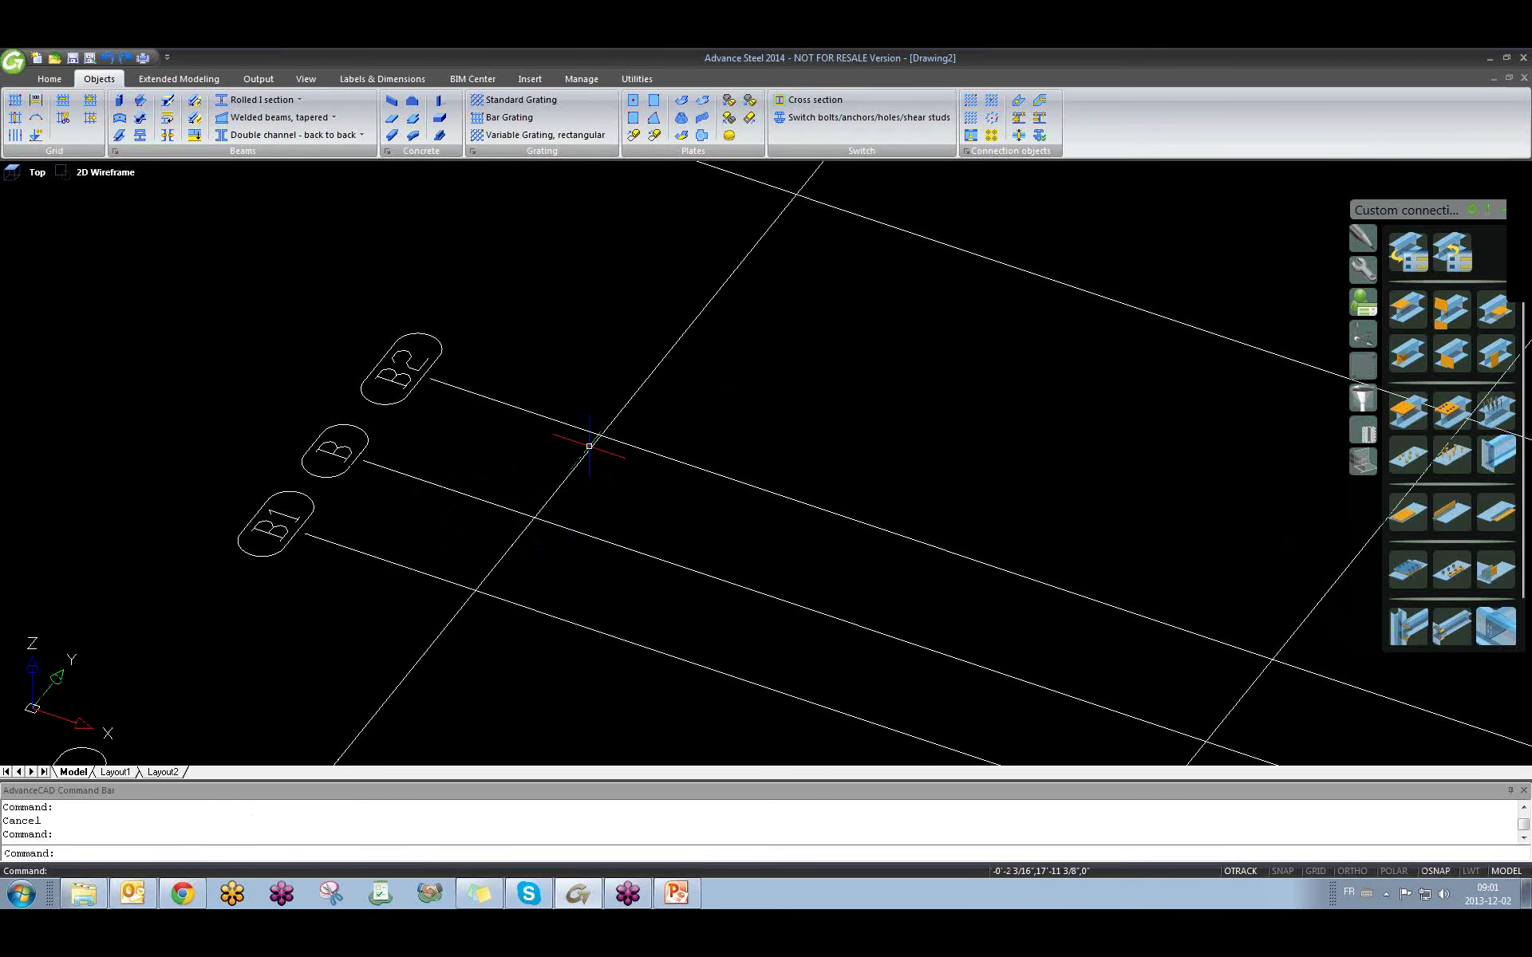
scroll(589, 446, down, 5)
Lengthen the lettered axes outward past axis 4 with the end grip at axis E, and clear the selection.
click(898, 431)
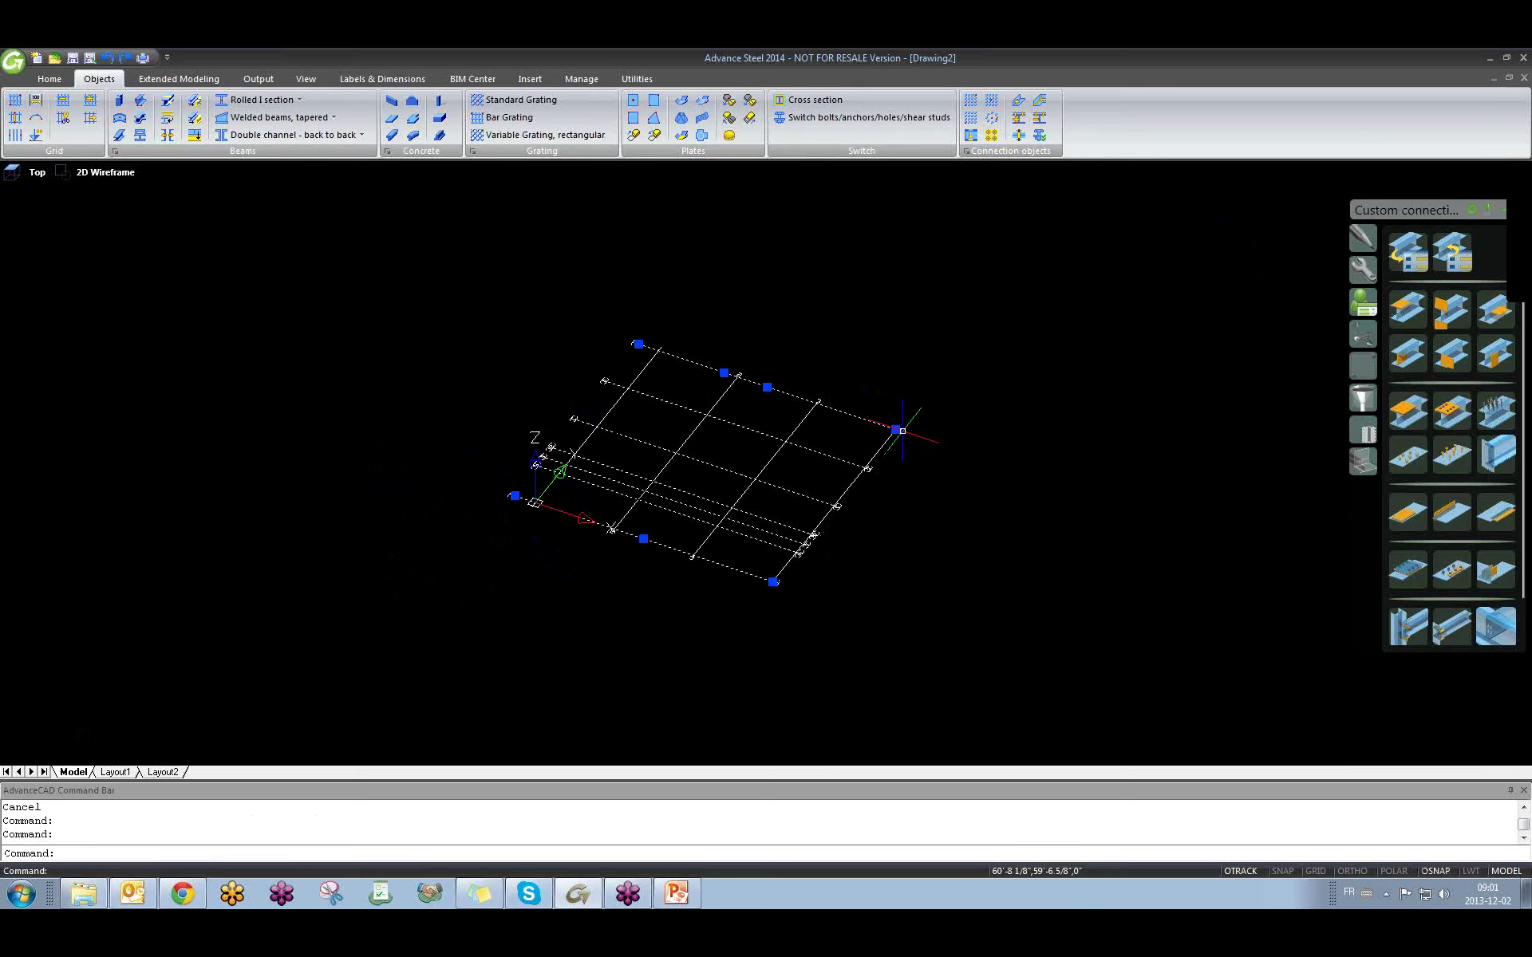
click(896, 430)
key(Escape)
key(Escape)
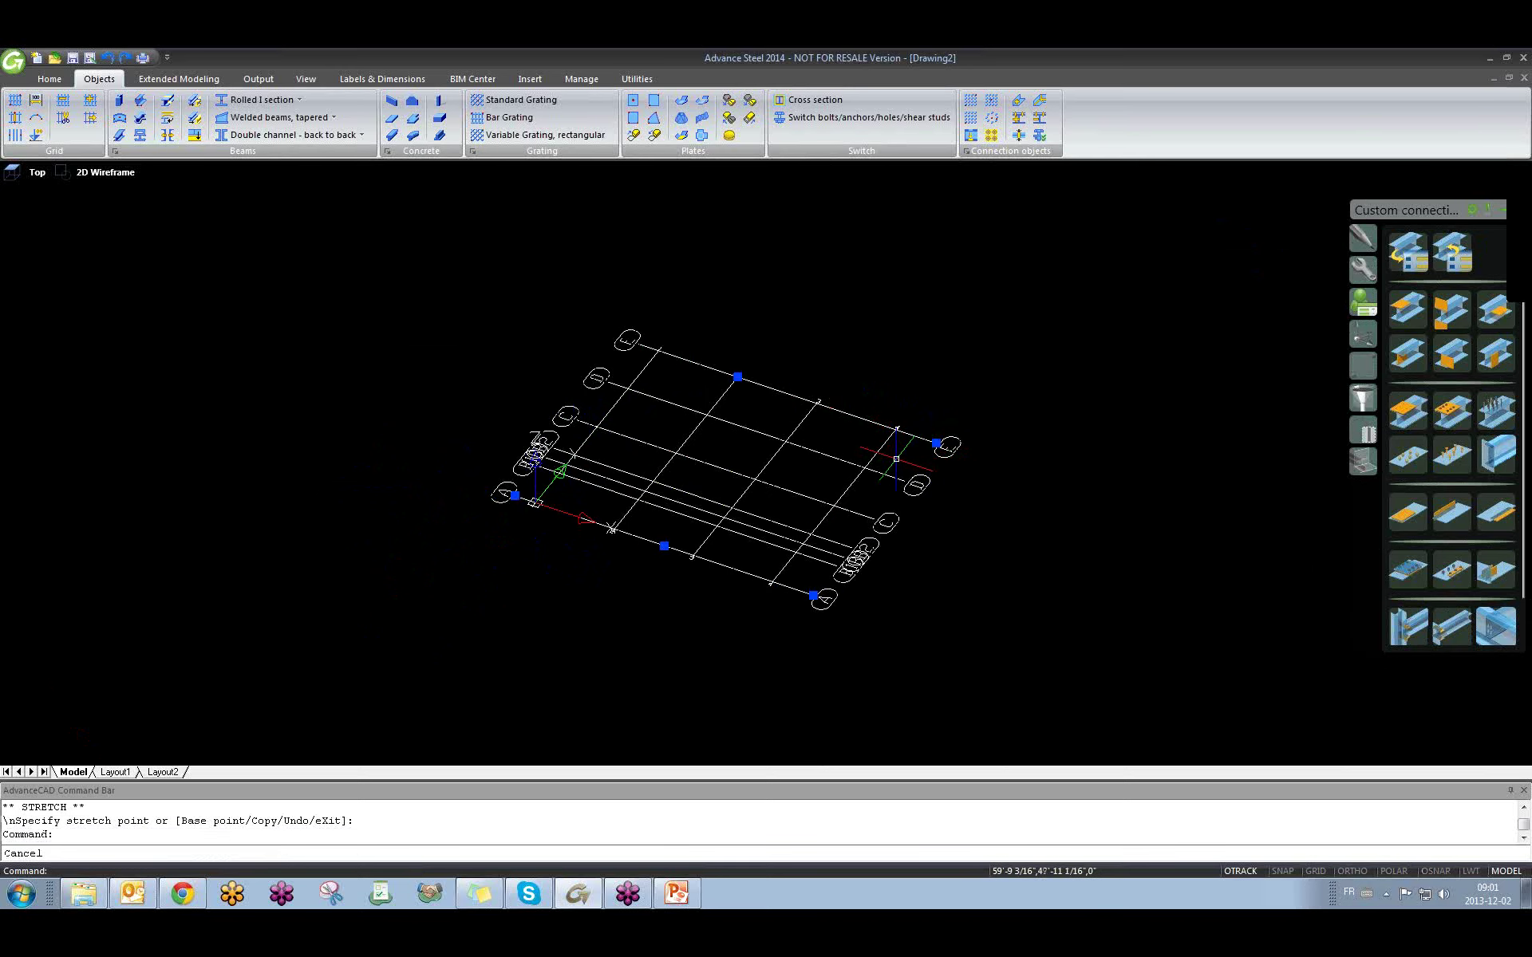
scroll(791, 412, up, 2)
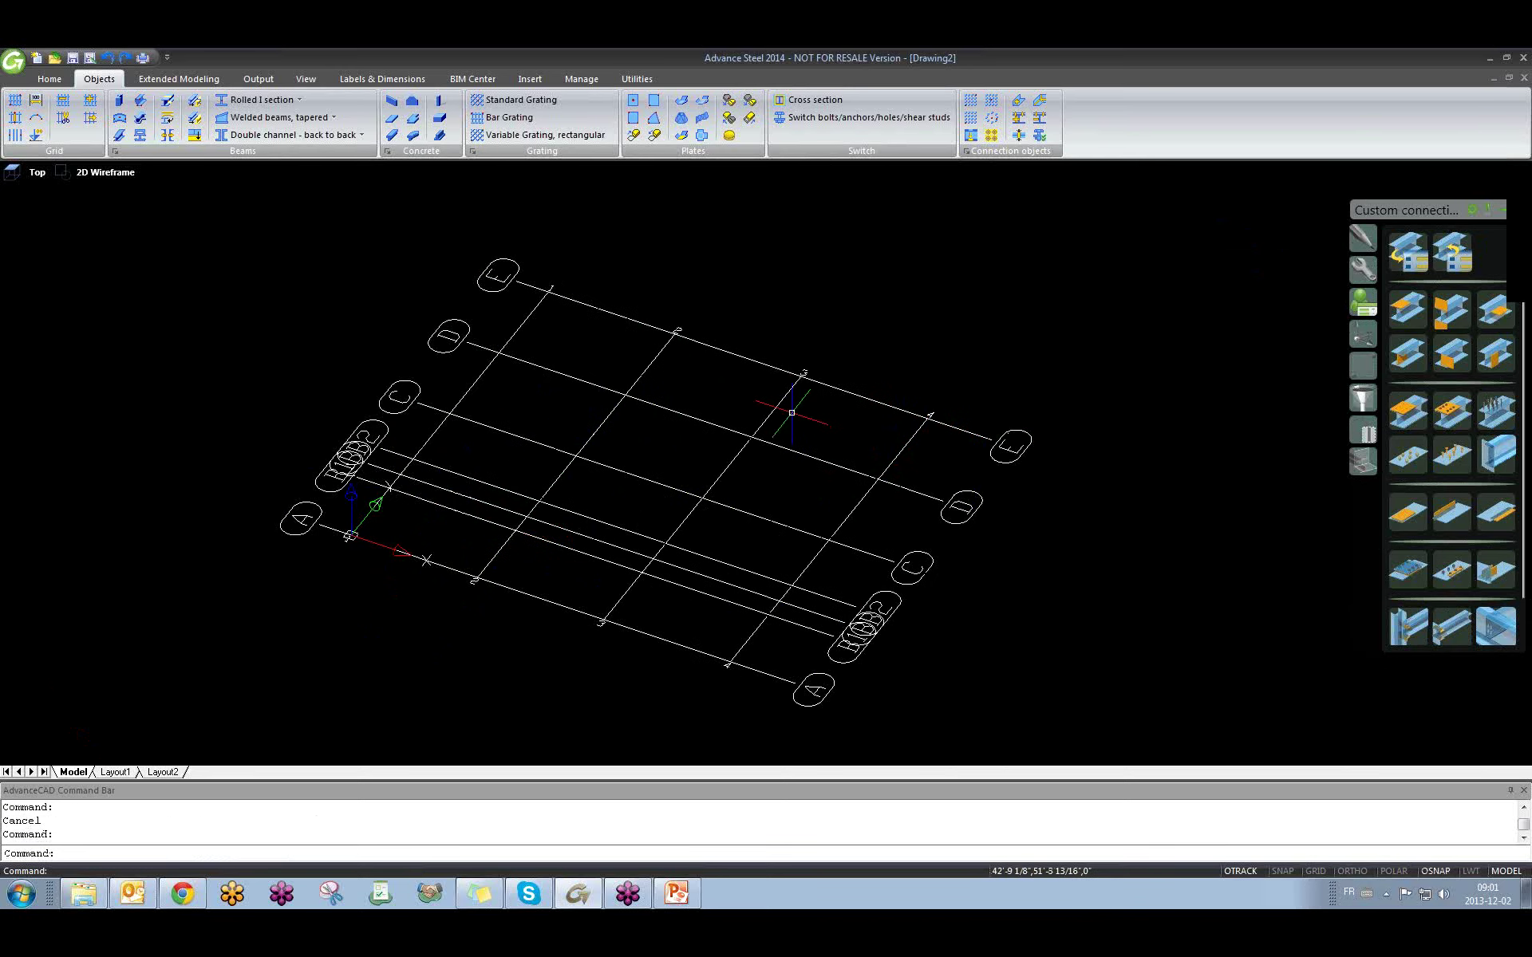
Turn the lettered axis group's display type Off, restore it to Standard, and close the properties dialog.
double_click(477, 347)
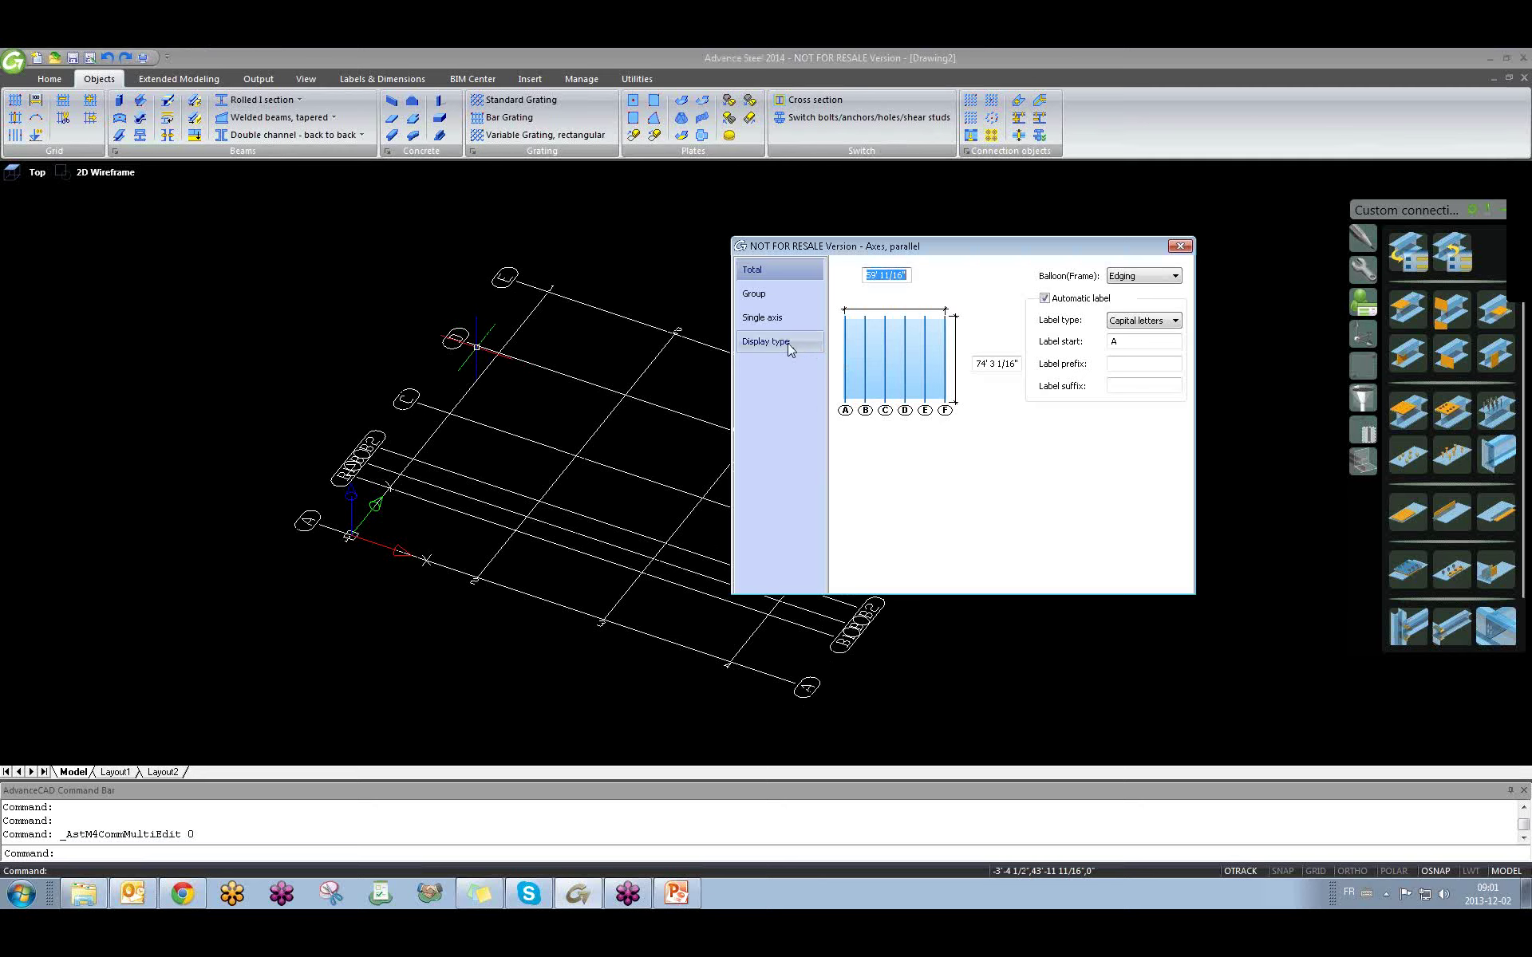
click(787, 343)
drag(842, 256, 956, 242)
middle_drag(728, 397, 529, 380)
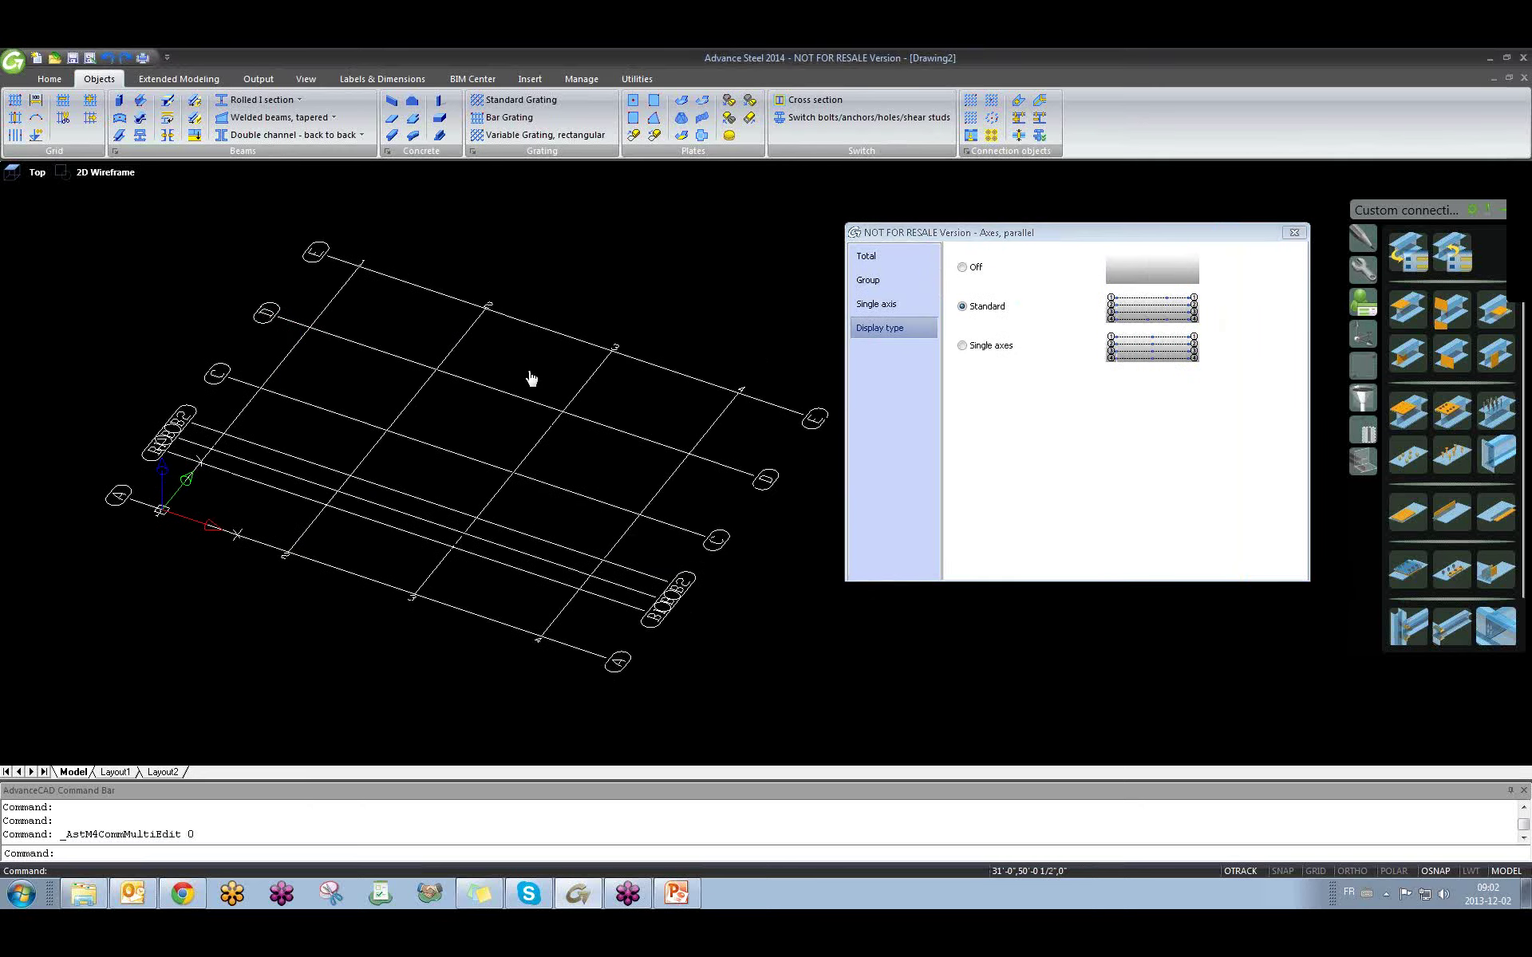
click(962, 268)
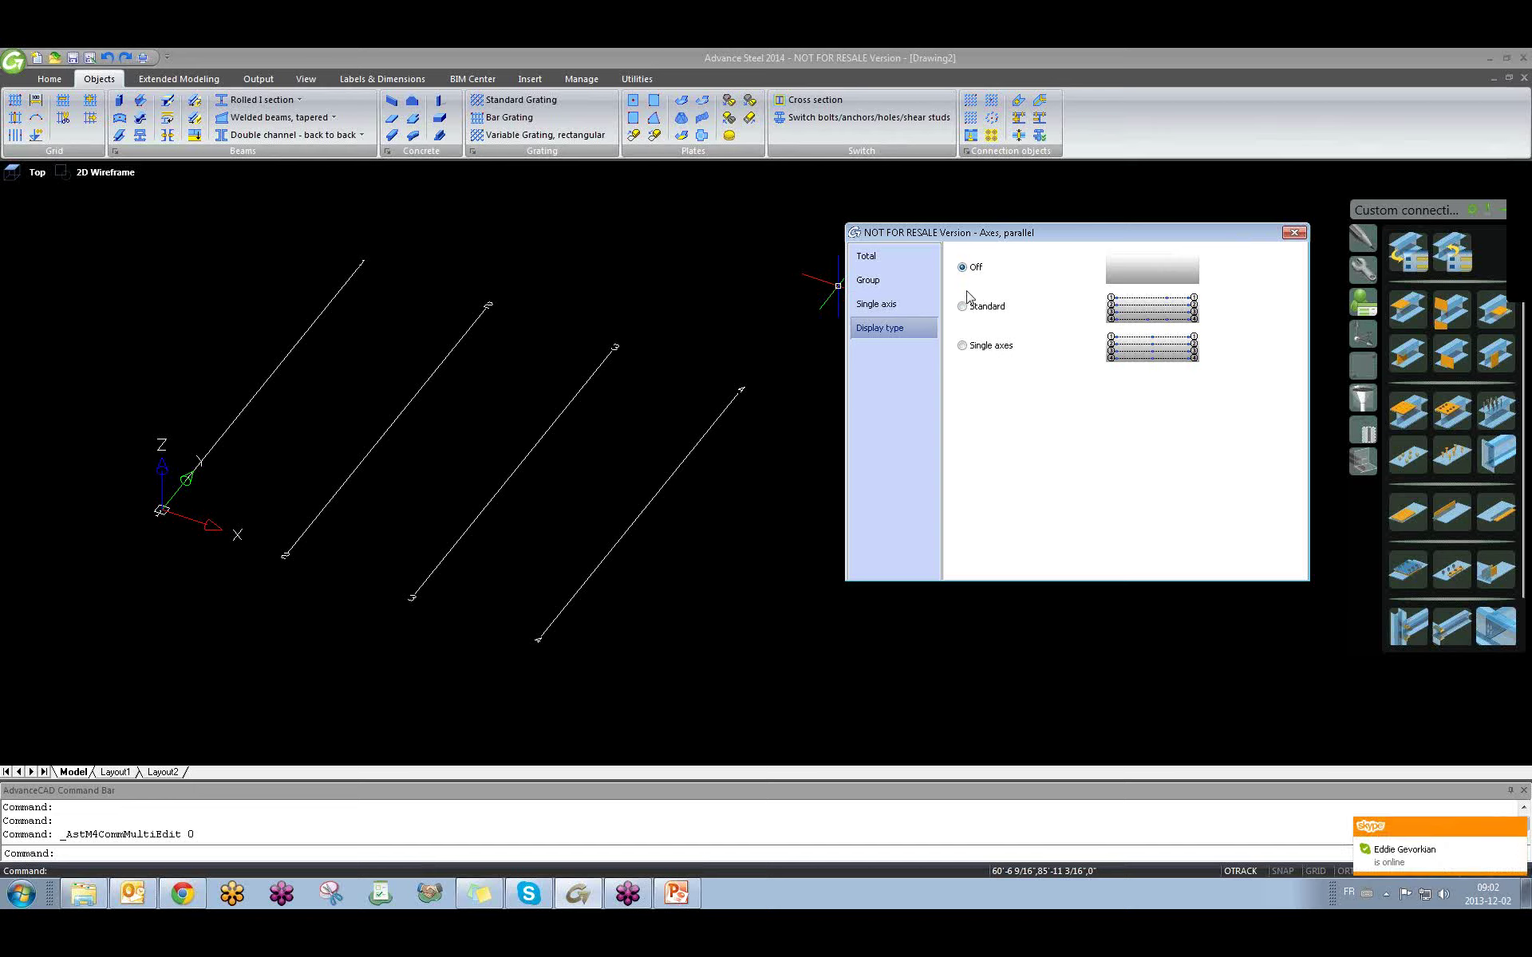
click(962, 308)
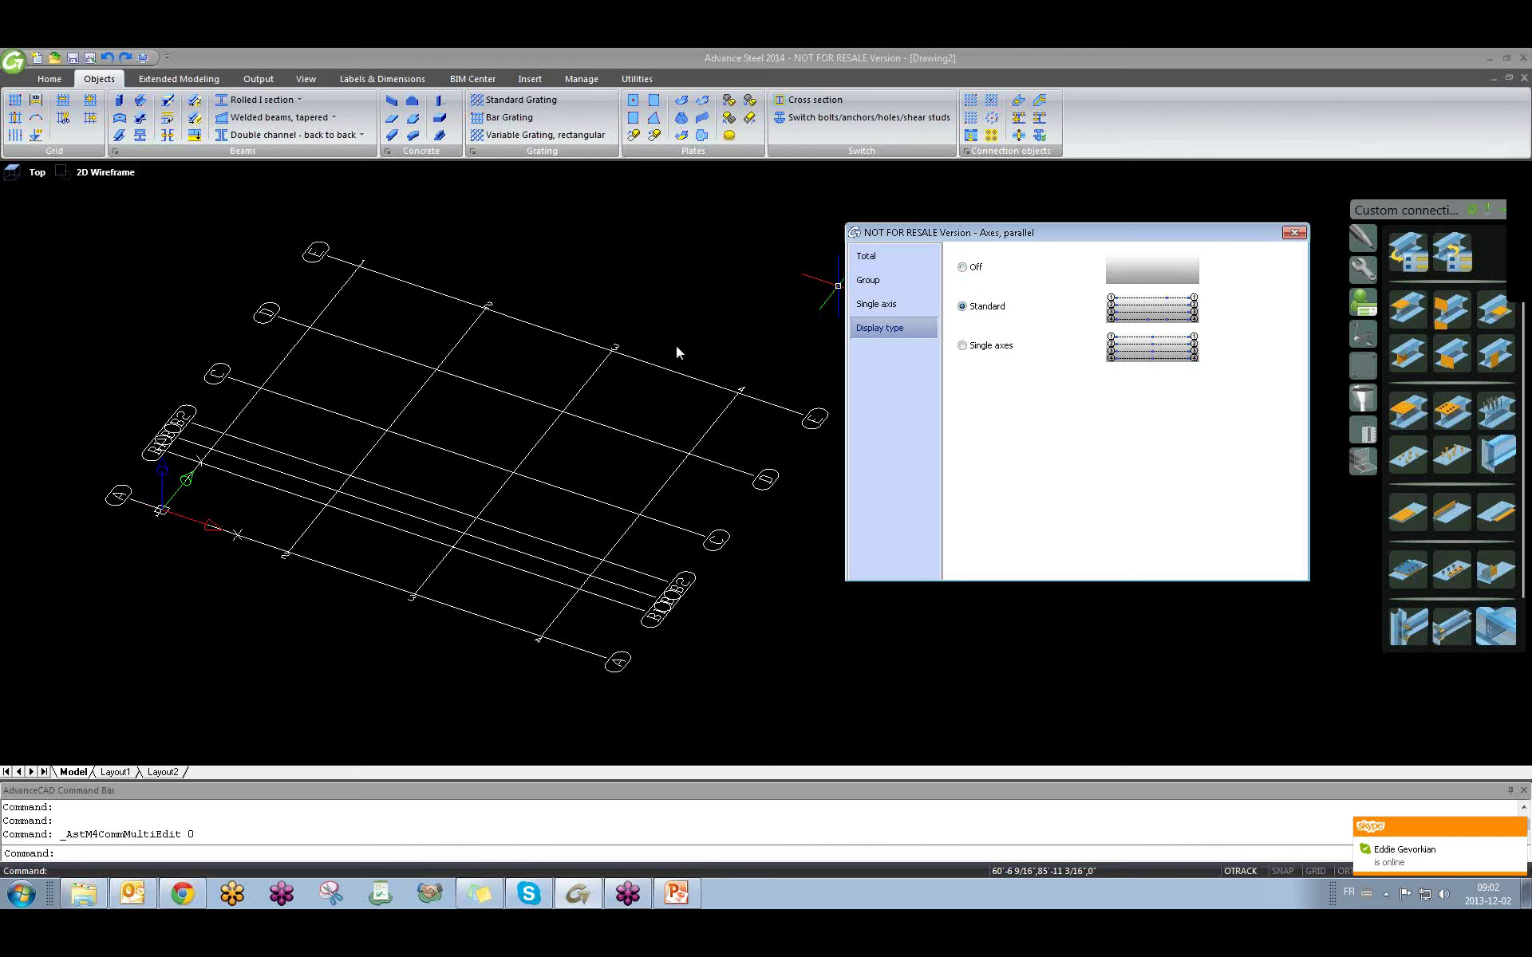
click(1293, 232)
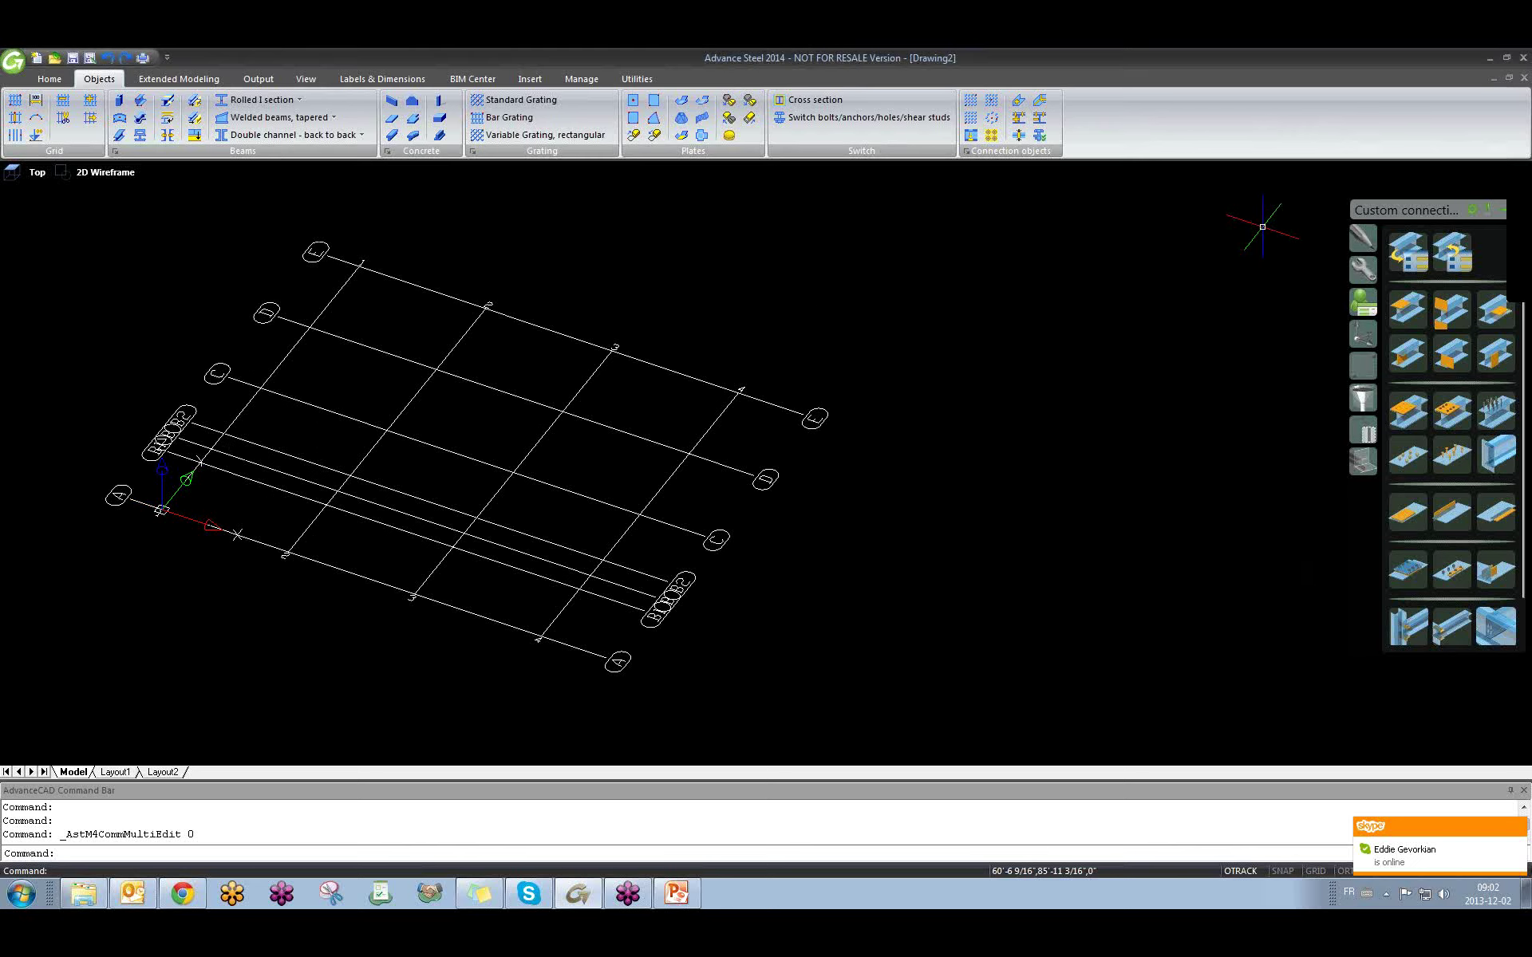
Select the lettered axis group to examine its grips in Standard display, and clear the selection.
click(288, 320)
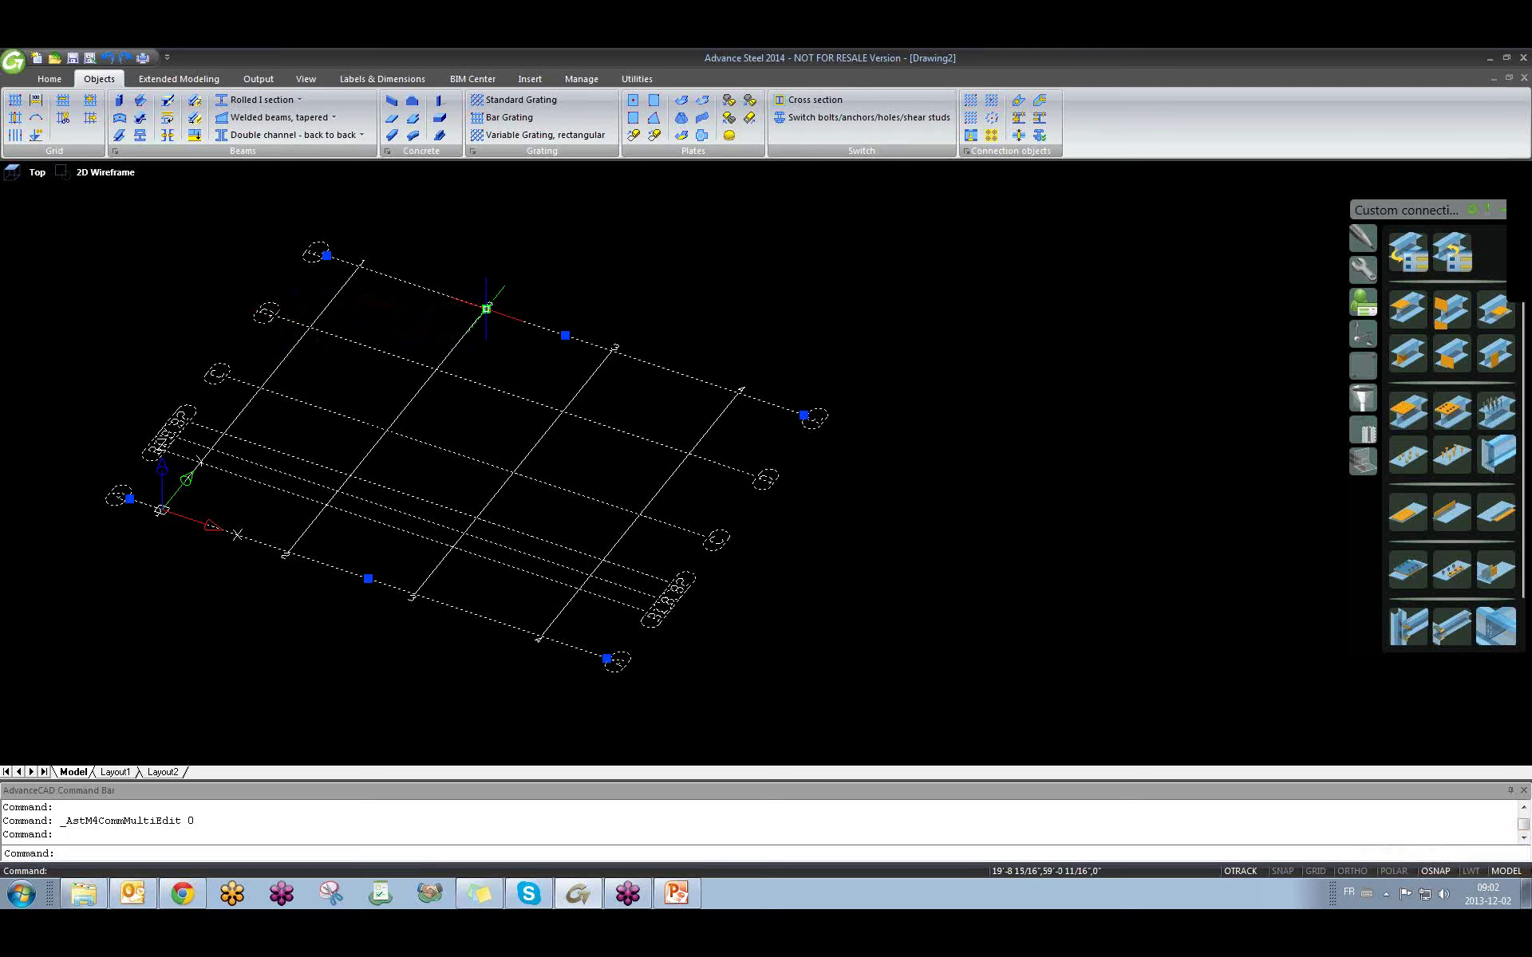
middle_drag(578, 381, 562, 428)
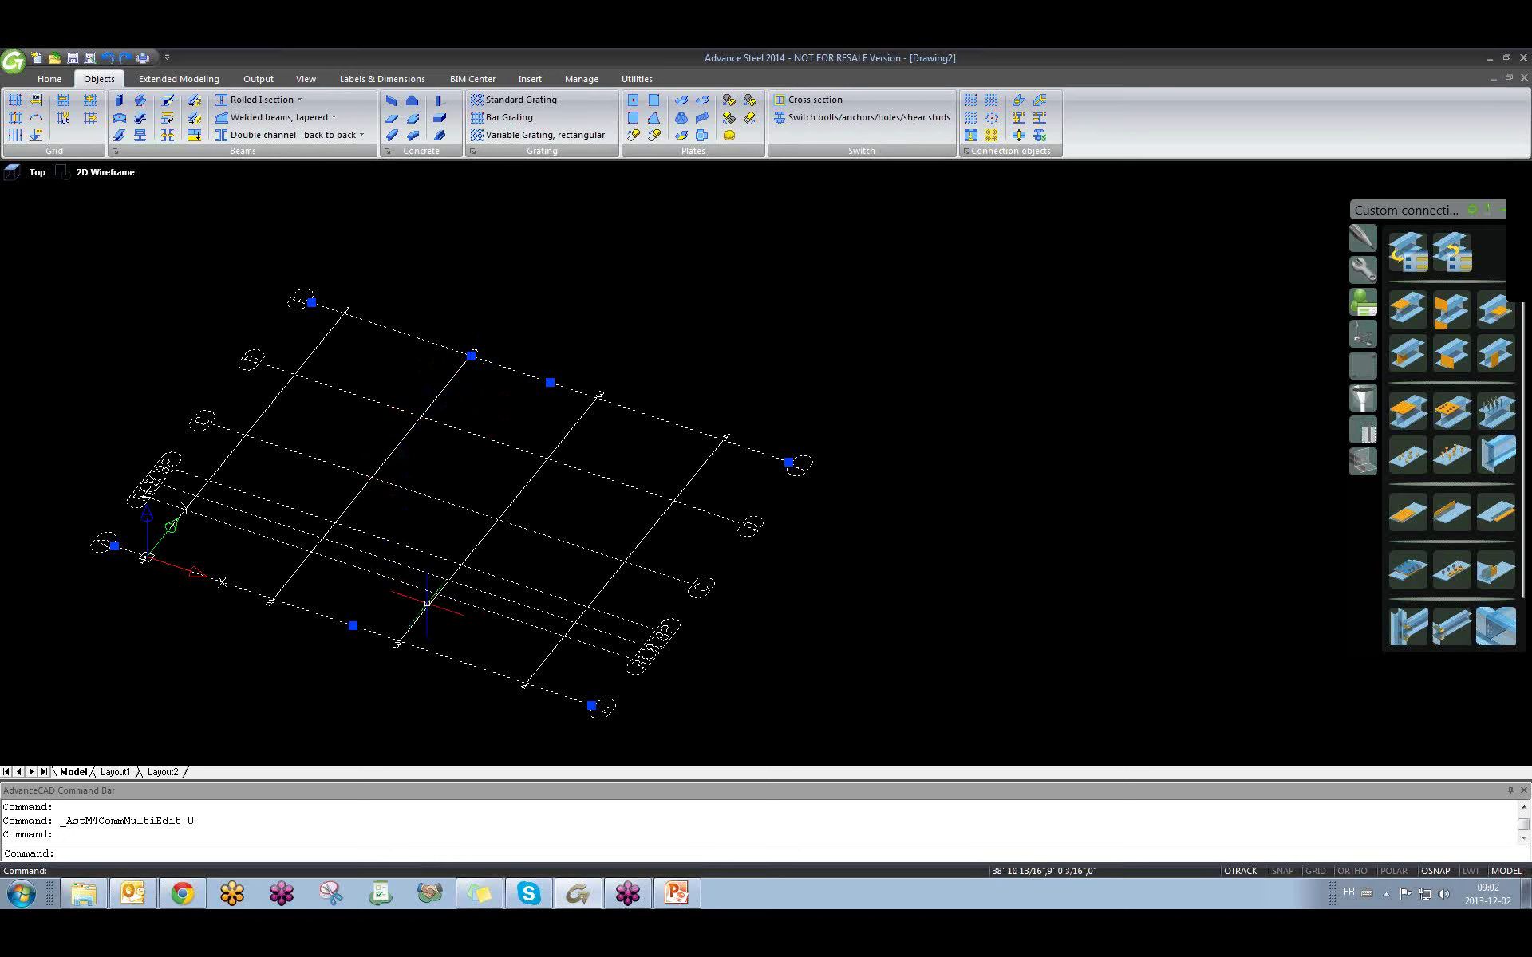
key(Escape)
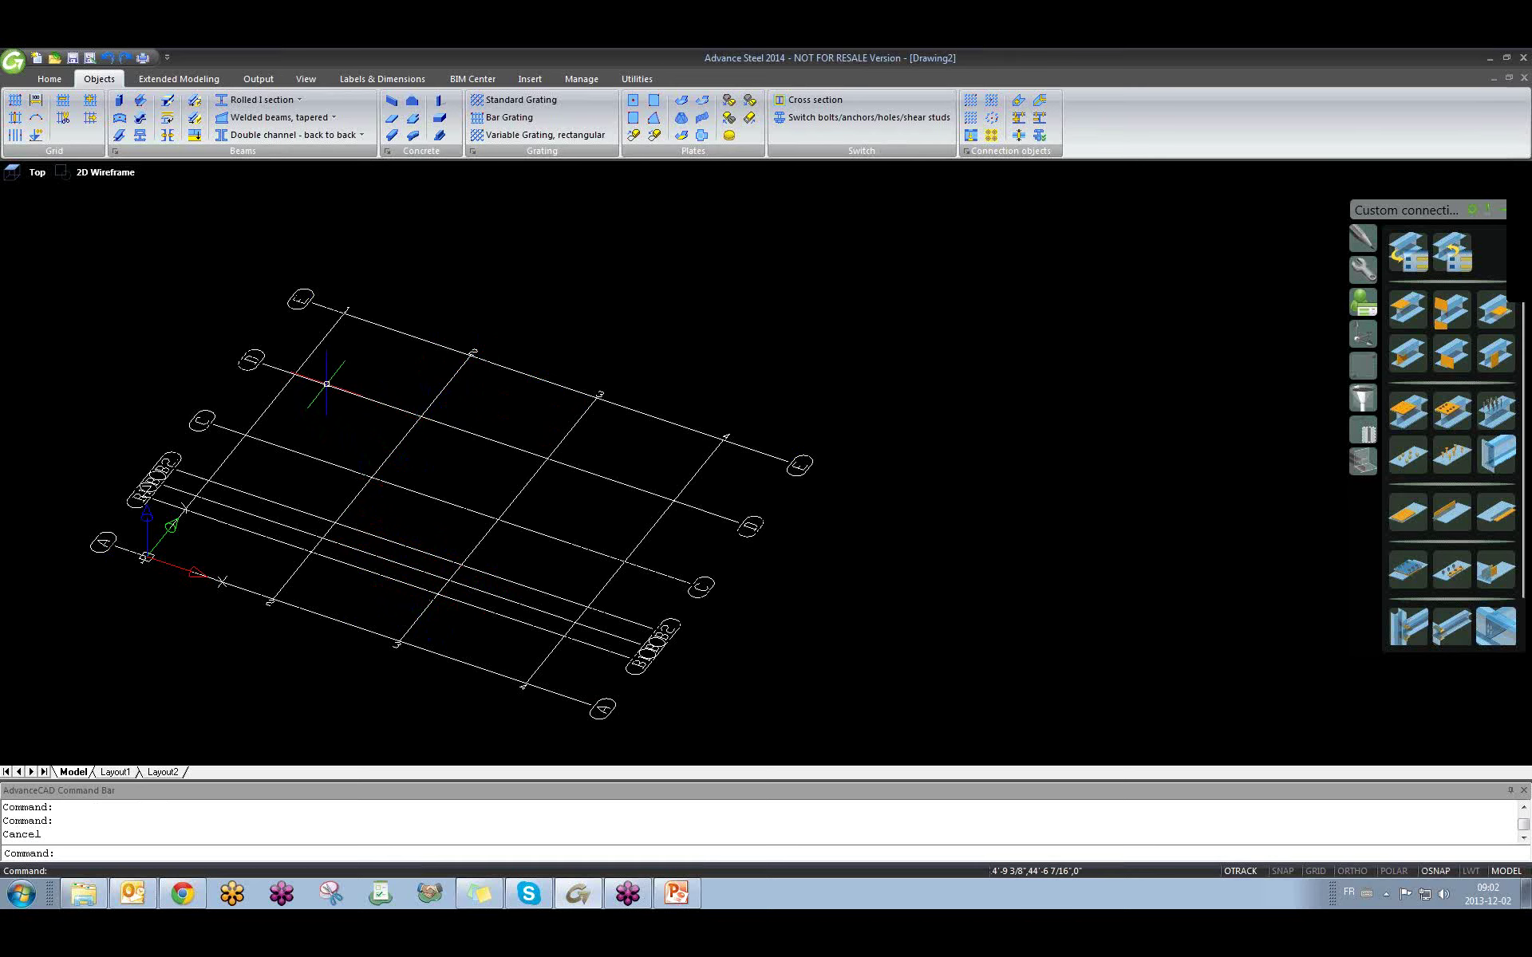
Set the lettered axis group's display type to Single axes and close the properties dialog.
double_click(326, 384)
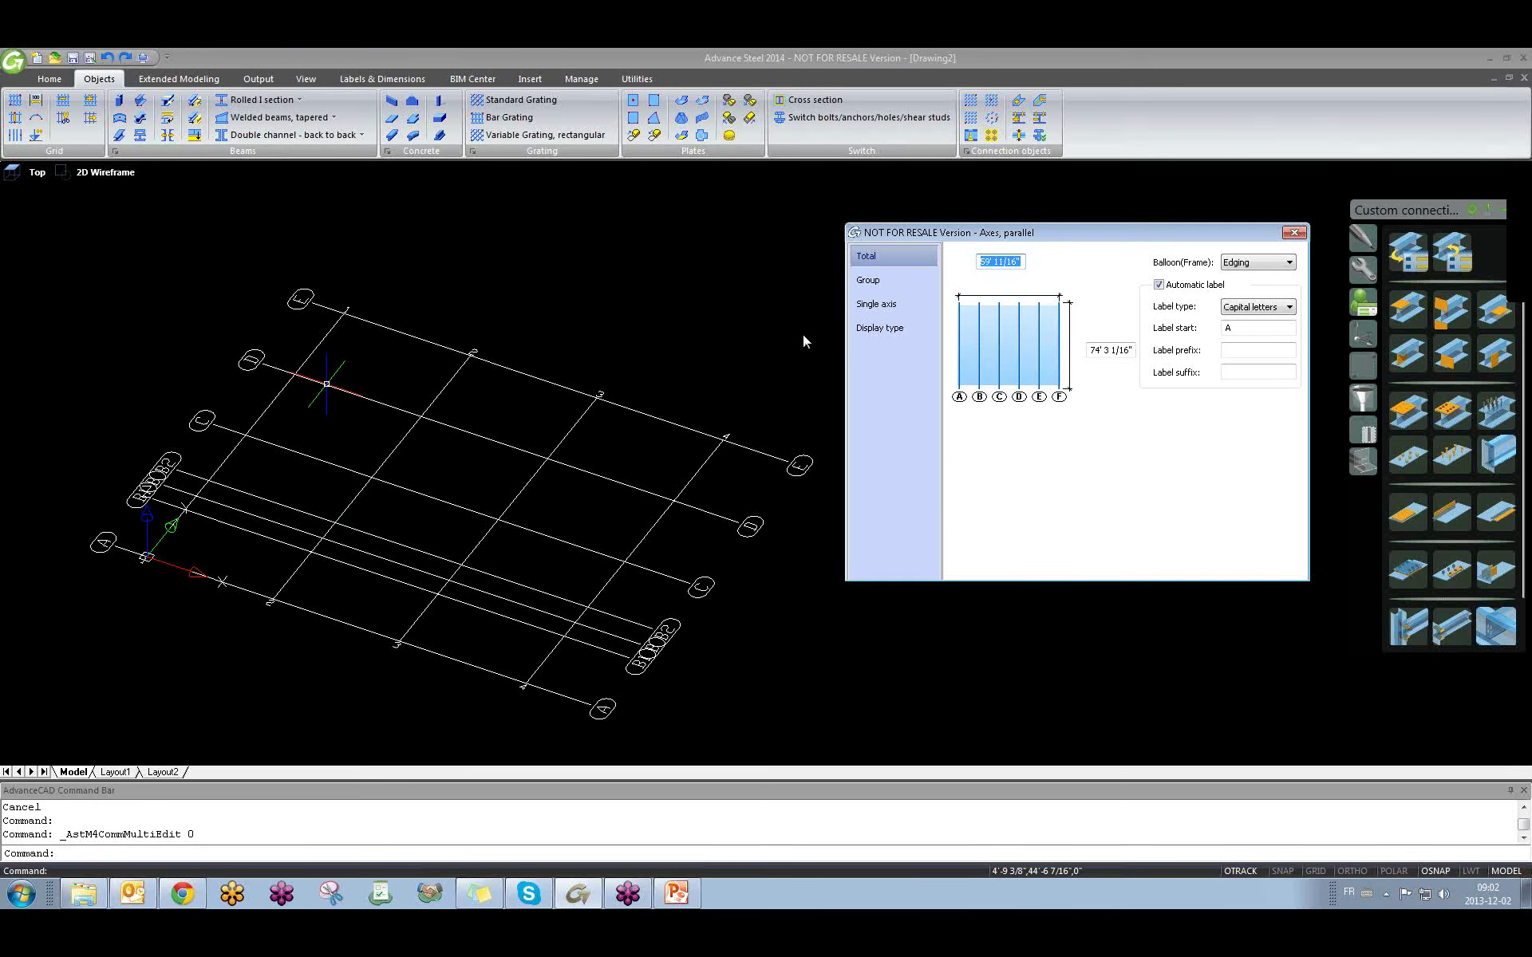
click(865, 329)
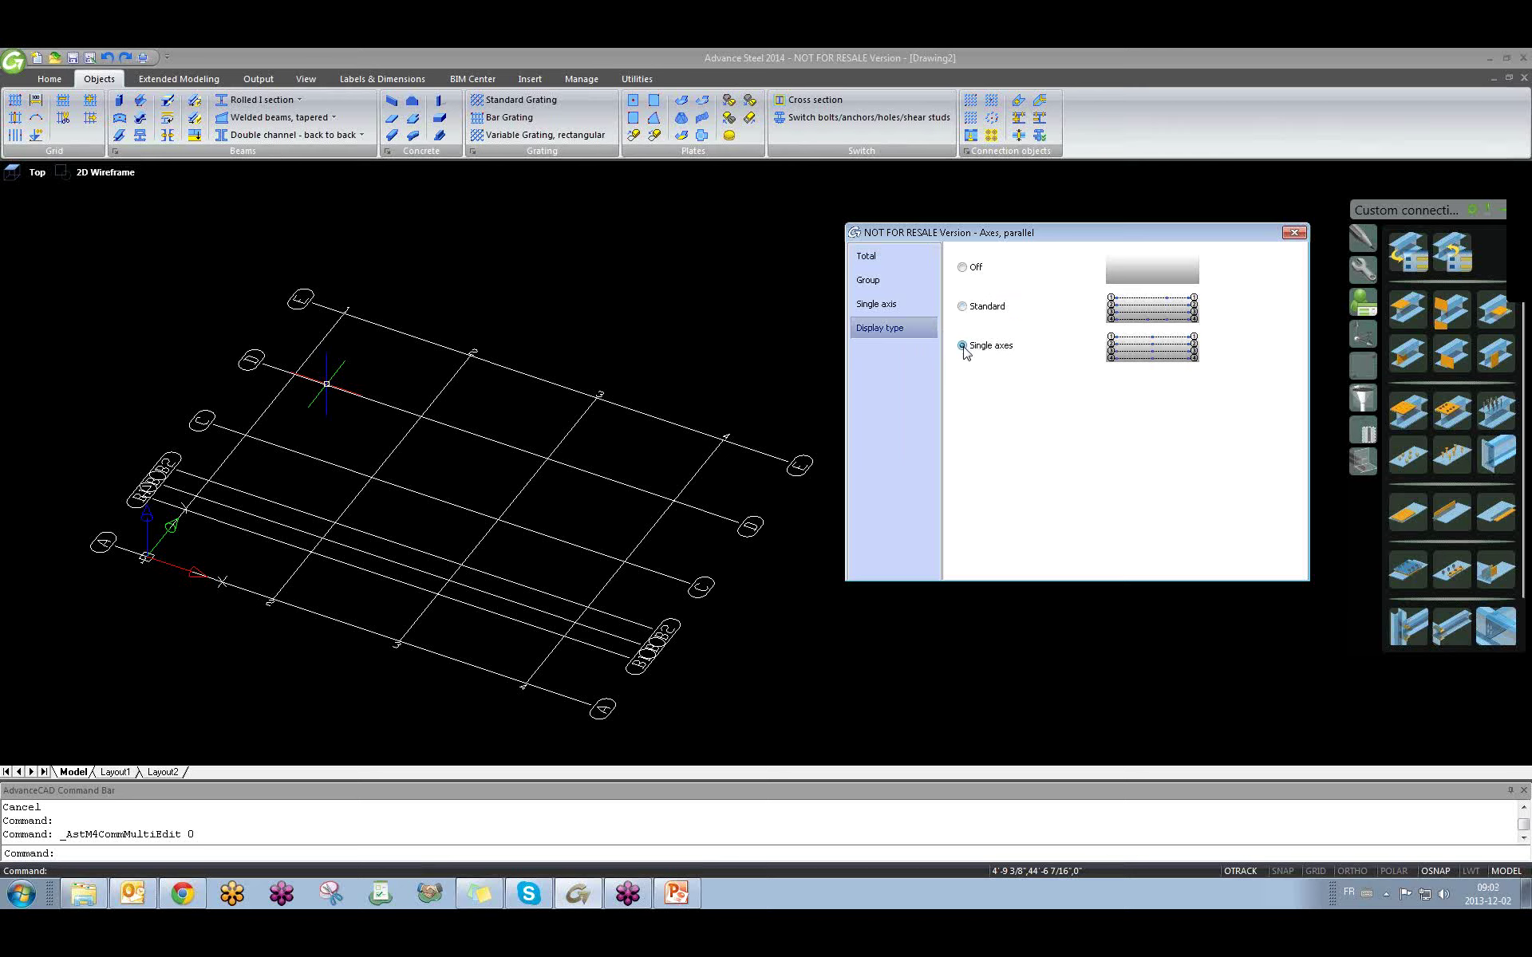
click(1294, 232)
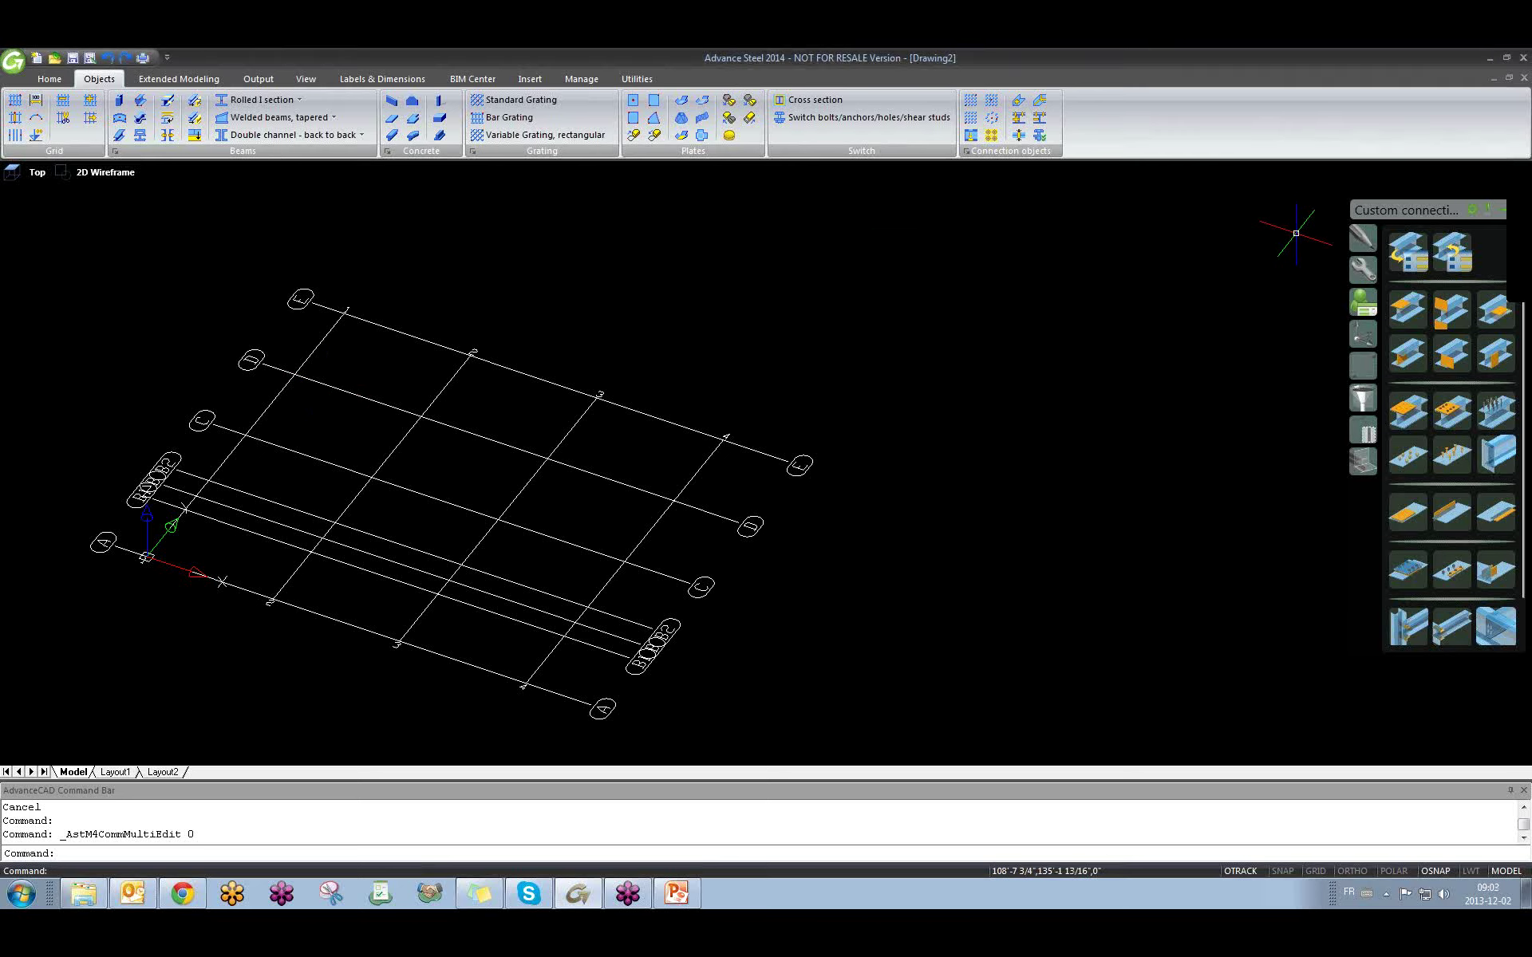
Move axis D closer to E and axis C closer to D using their individual middle grips.
click(274, 366)
click(500, 442)
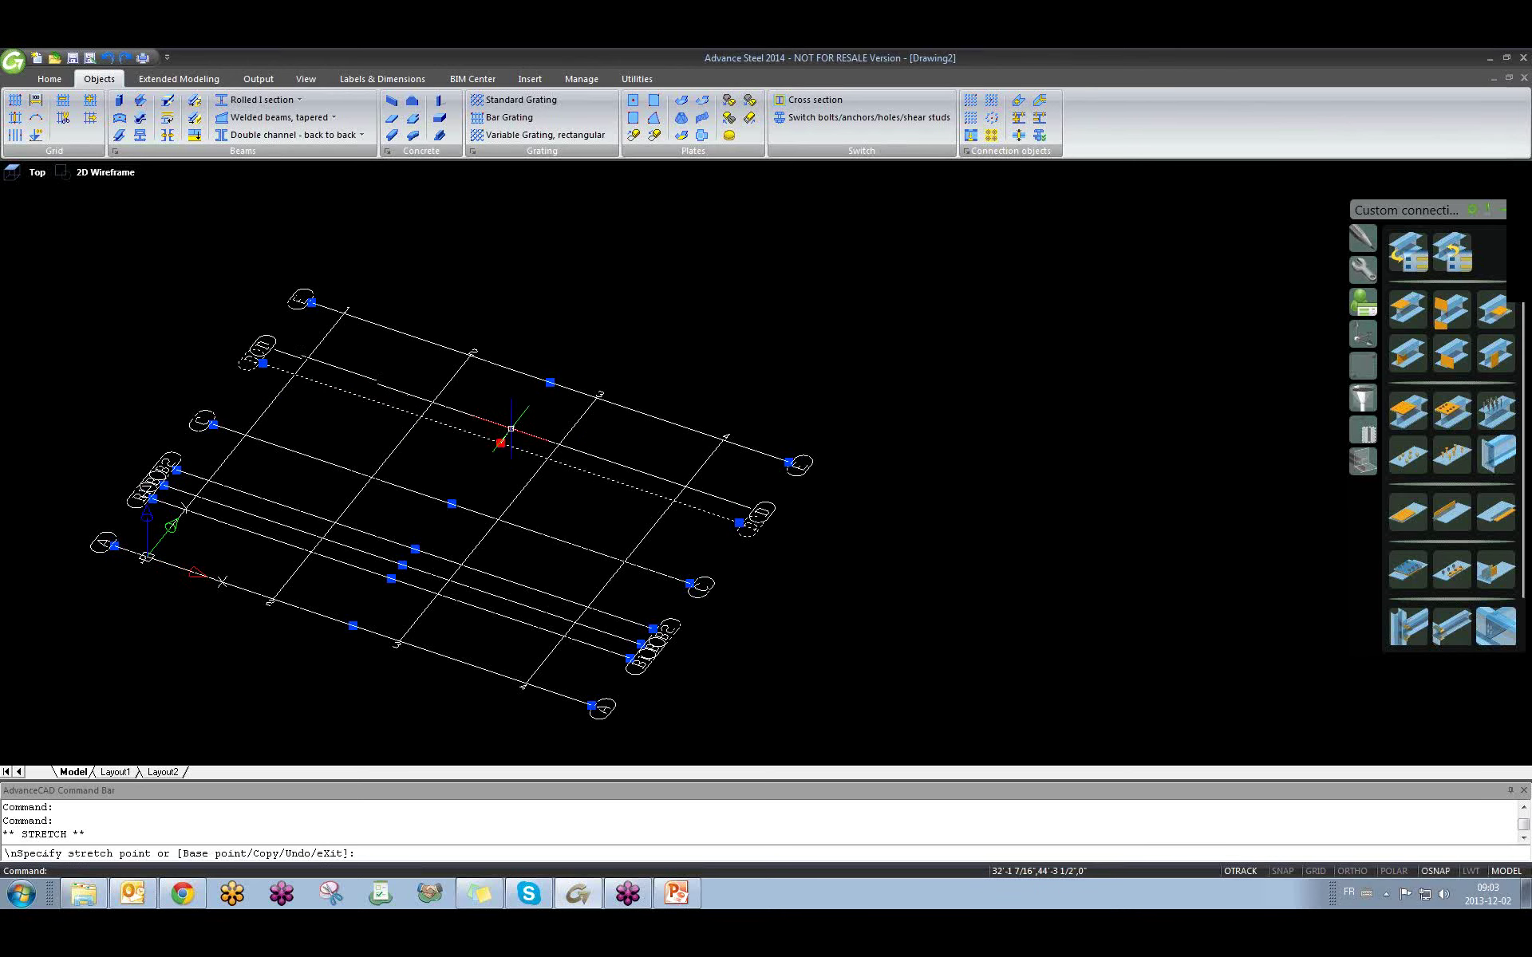
click(476, 472)
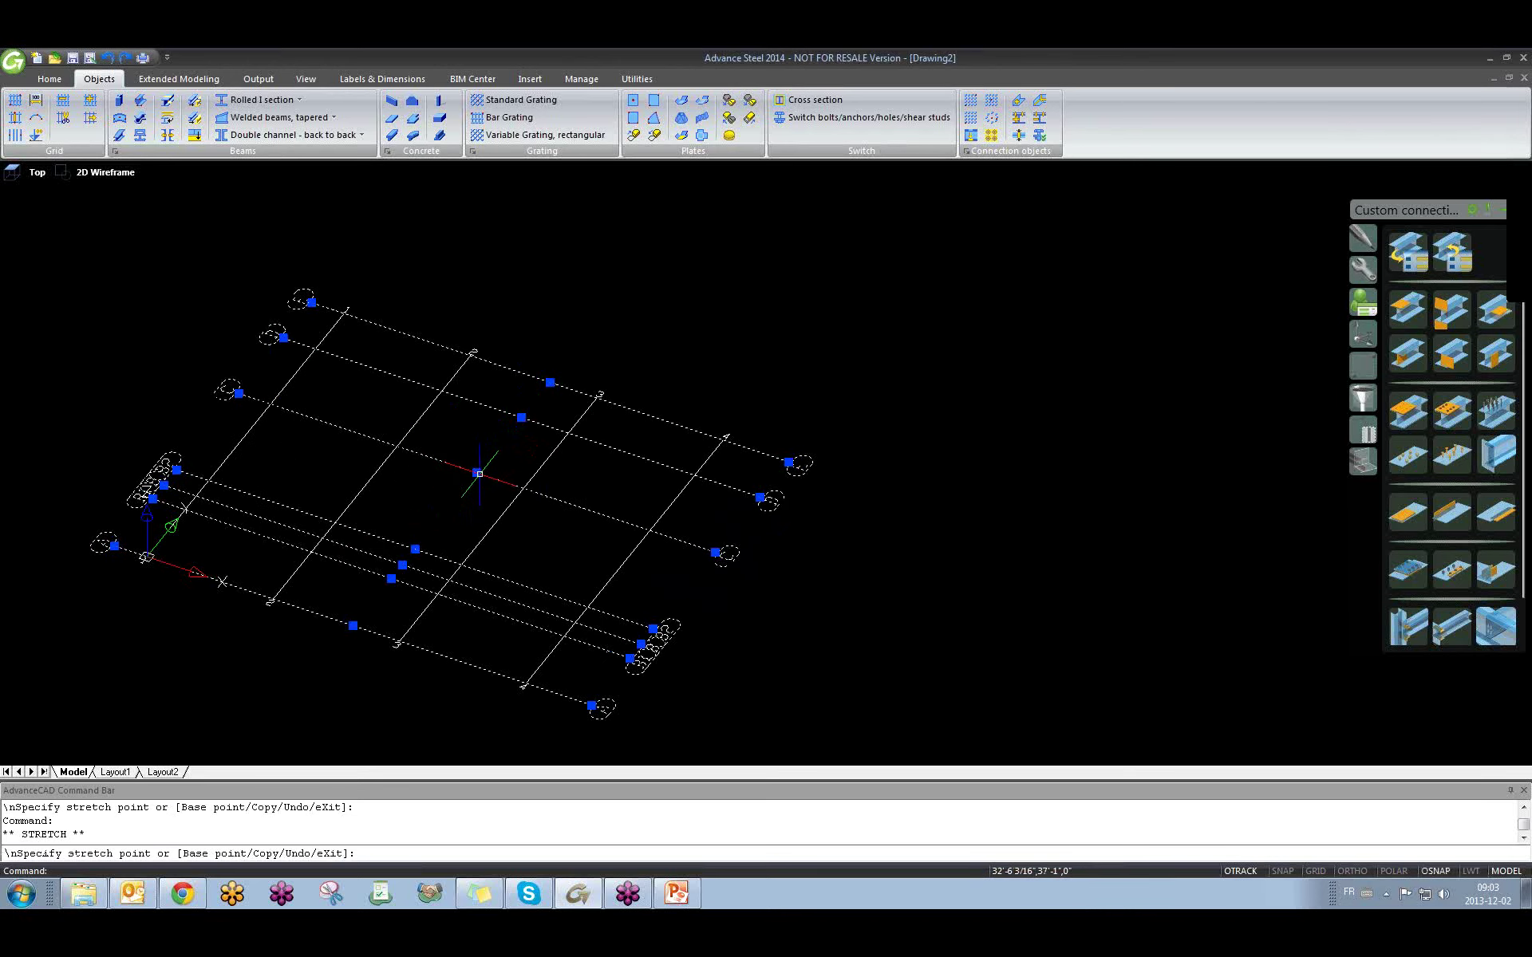
Move axis B2 closer to C, axis B away from A, and axis B1 between A and B using their middle grips, and clear the selection.
click(415, 549)
click(438, 518)
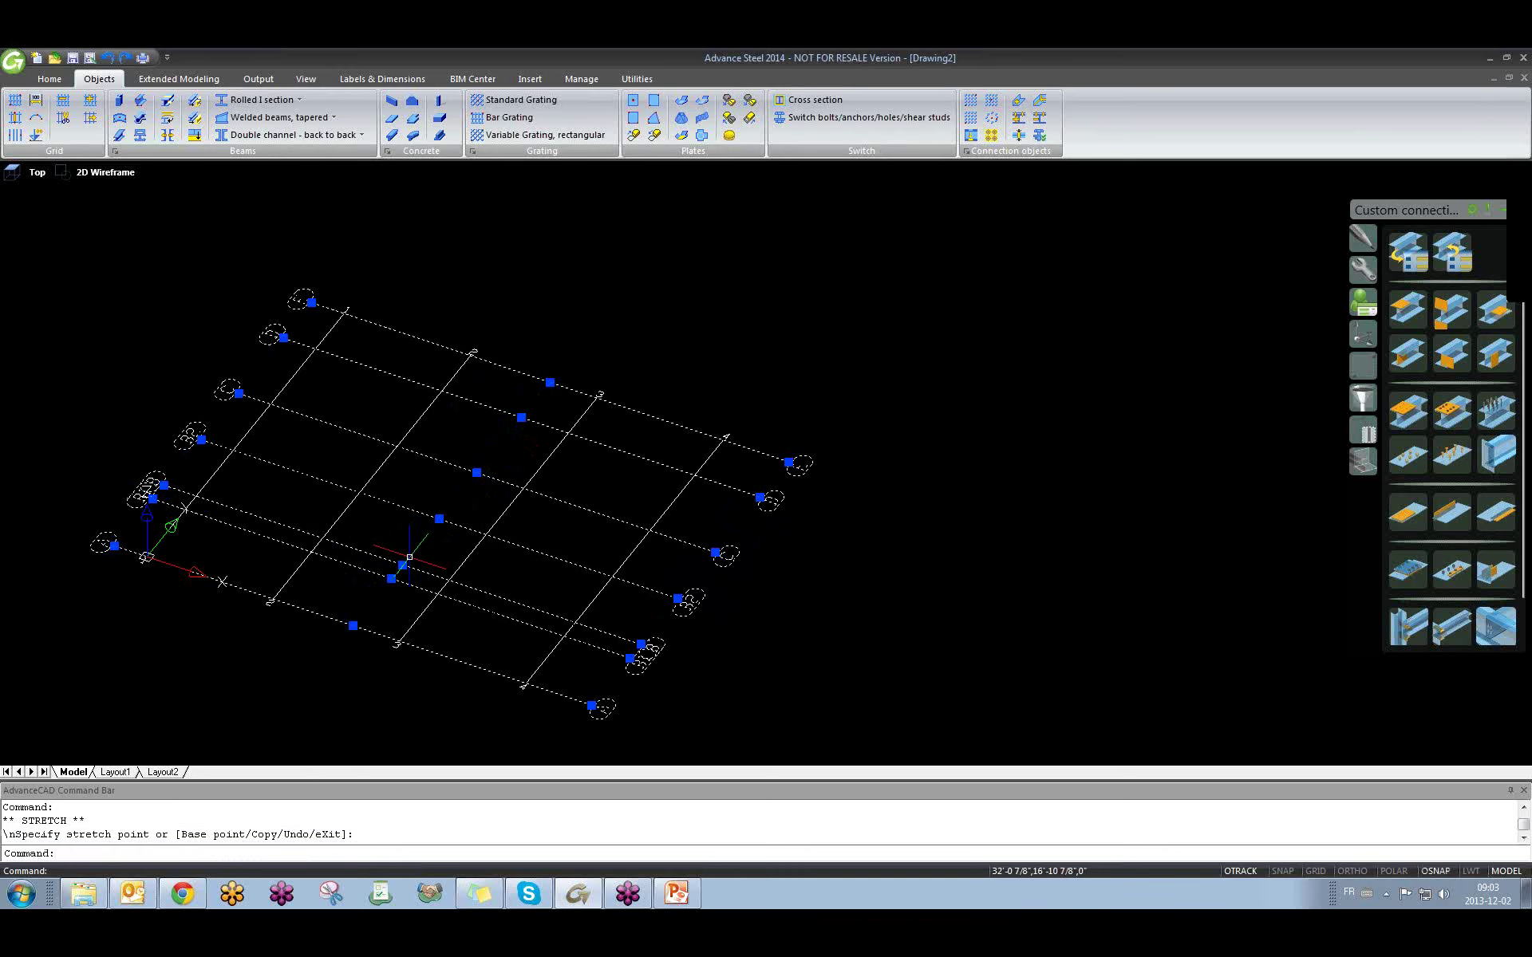
click(402, 565)
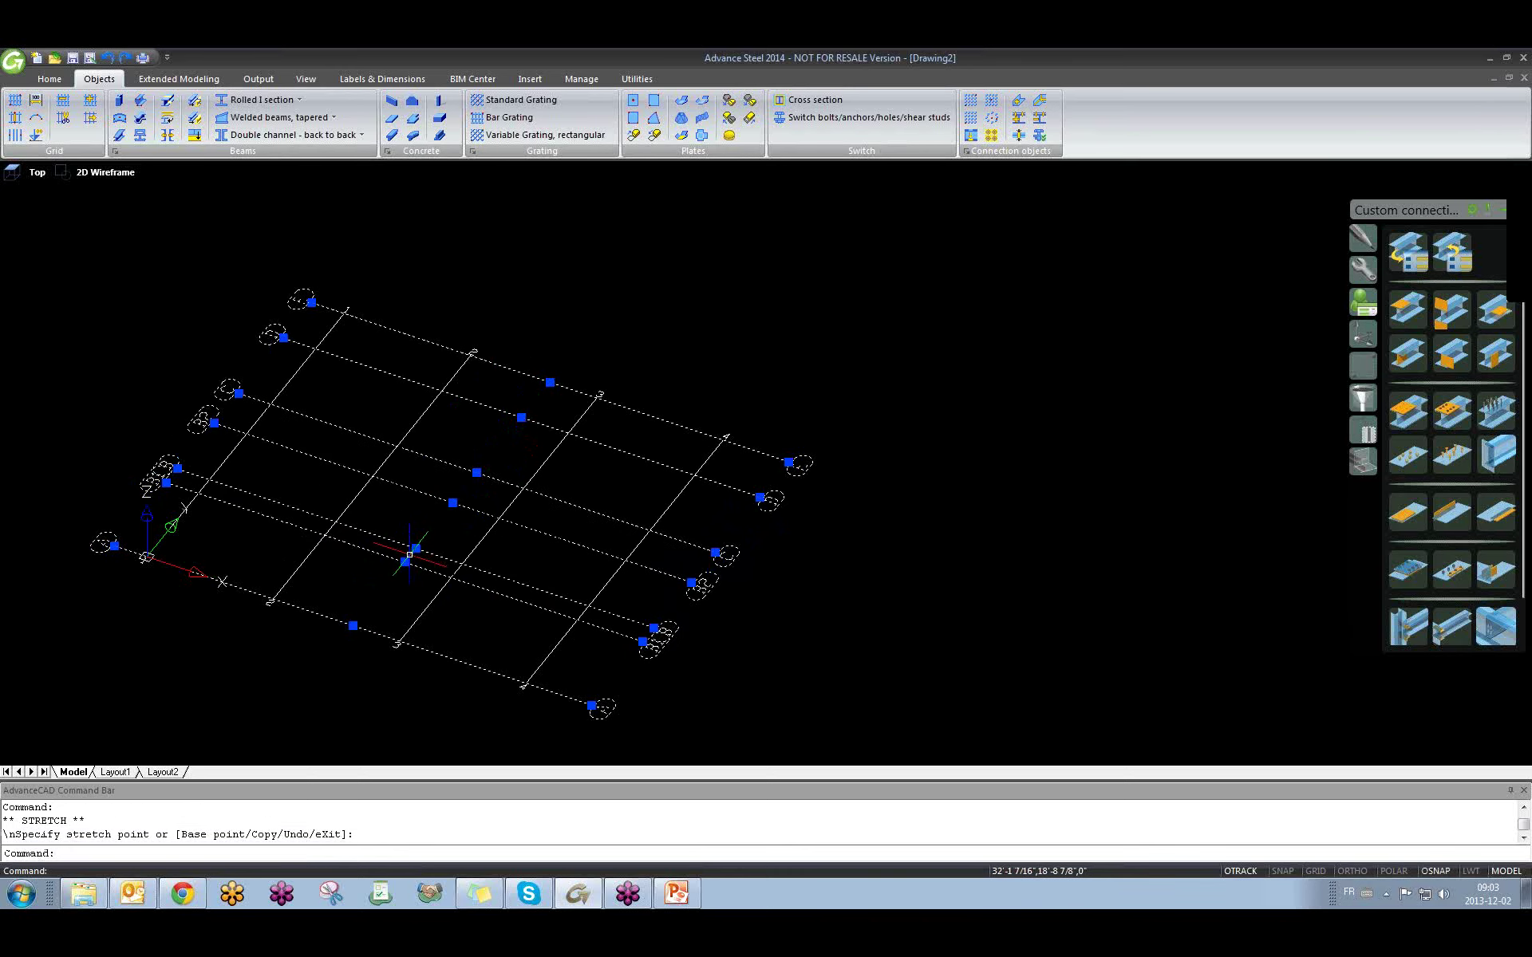
click(392, 588)
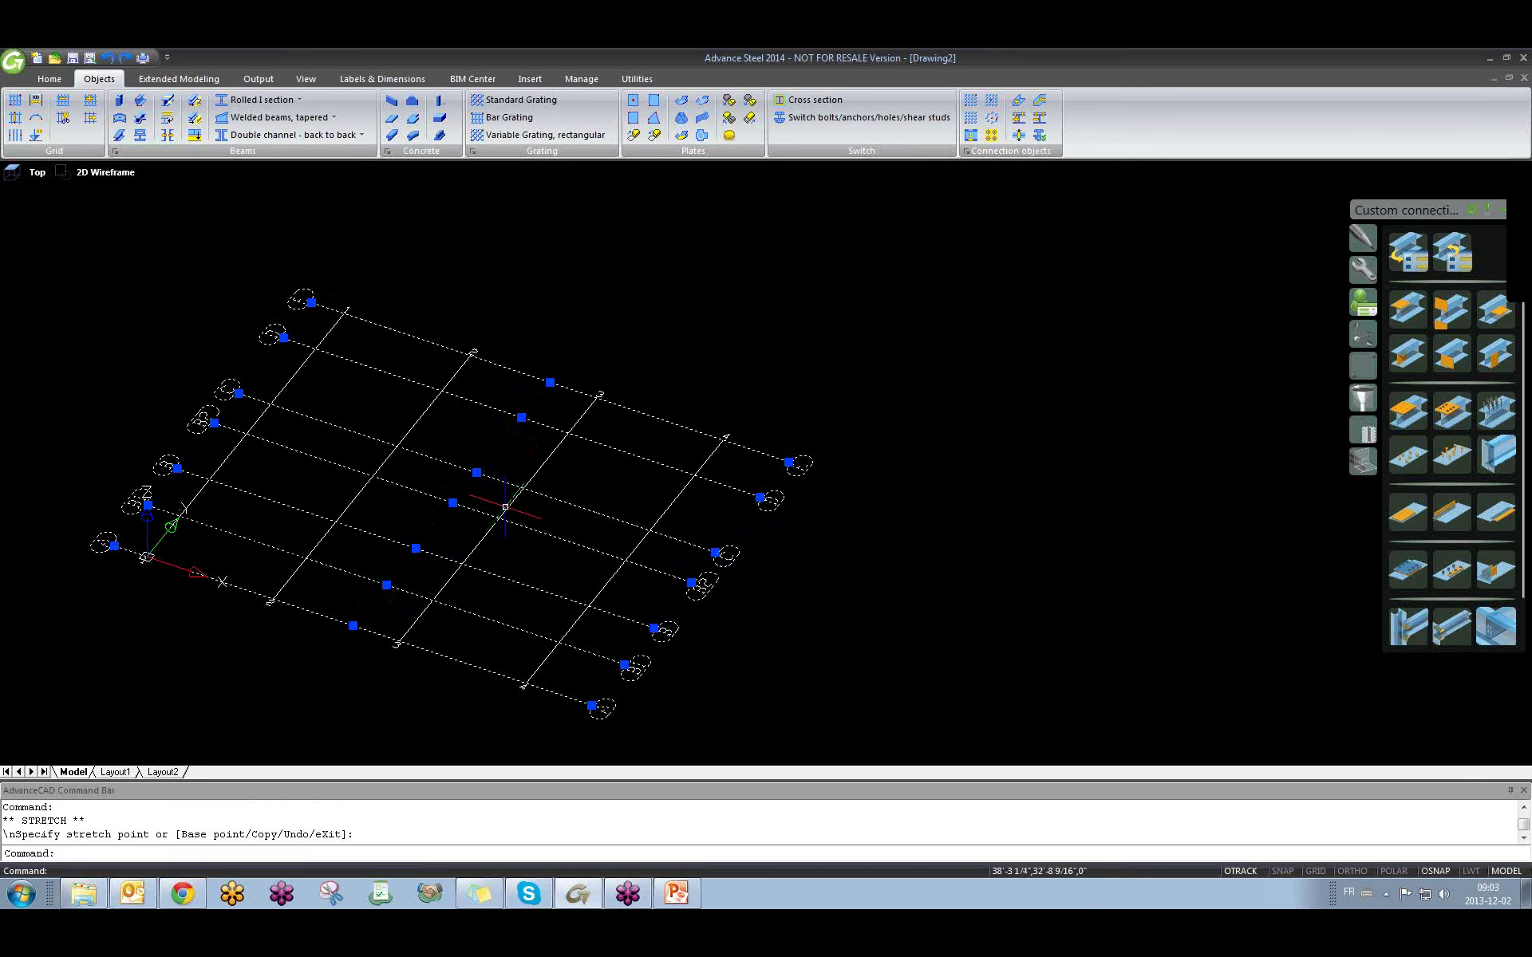
key(Escape)
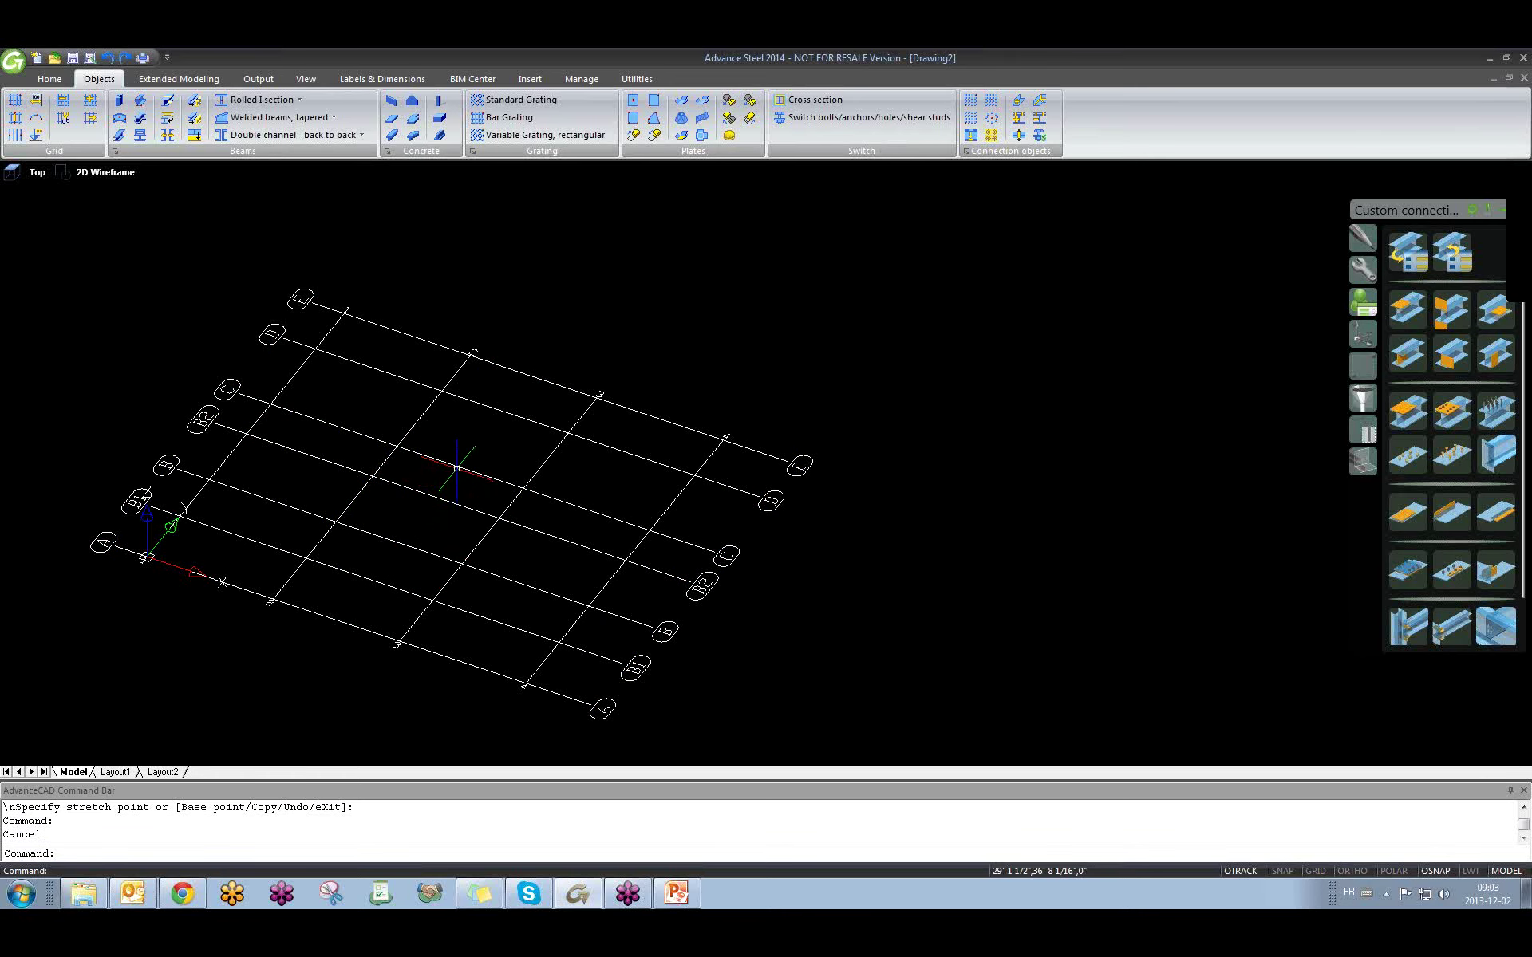
Check the lettered axis group's display type in its properties and close the dialog.
double_click(346, 429)
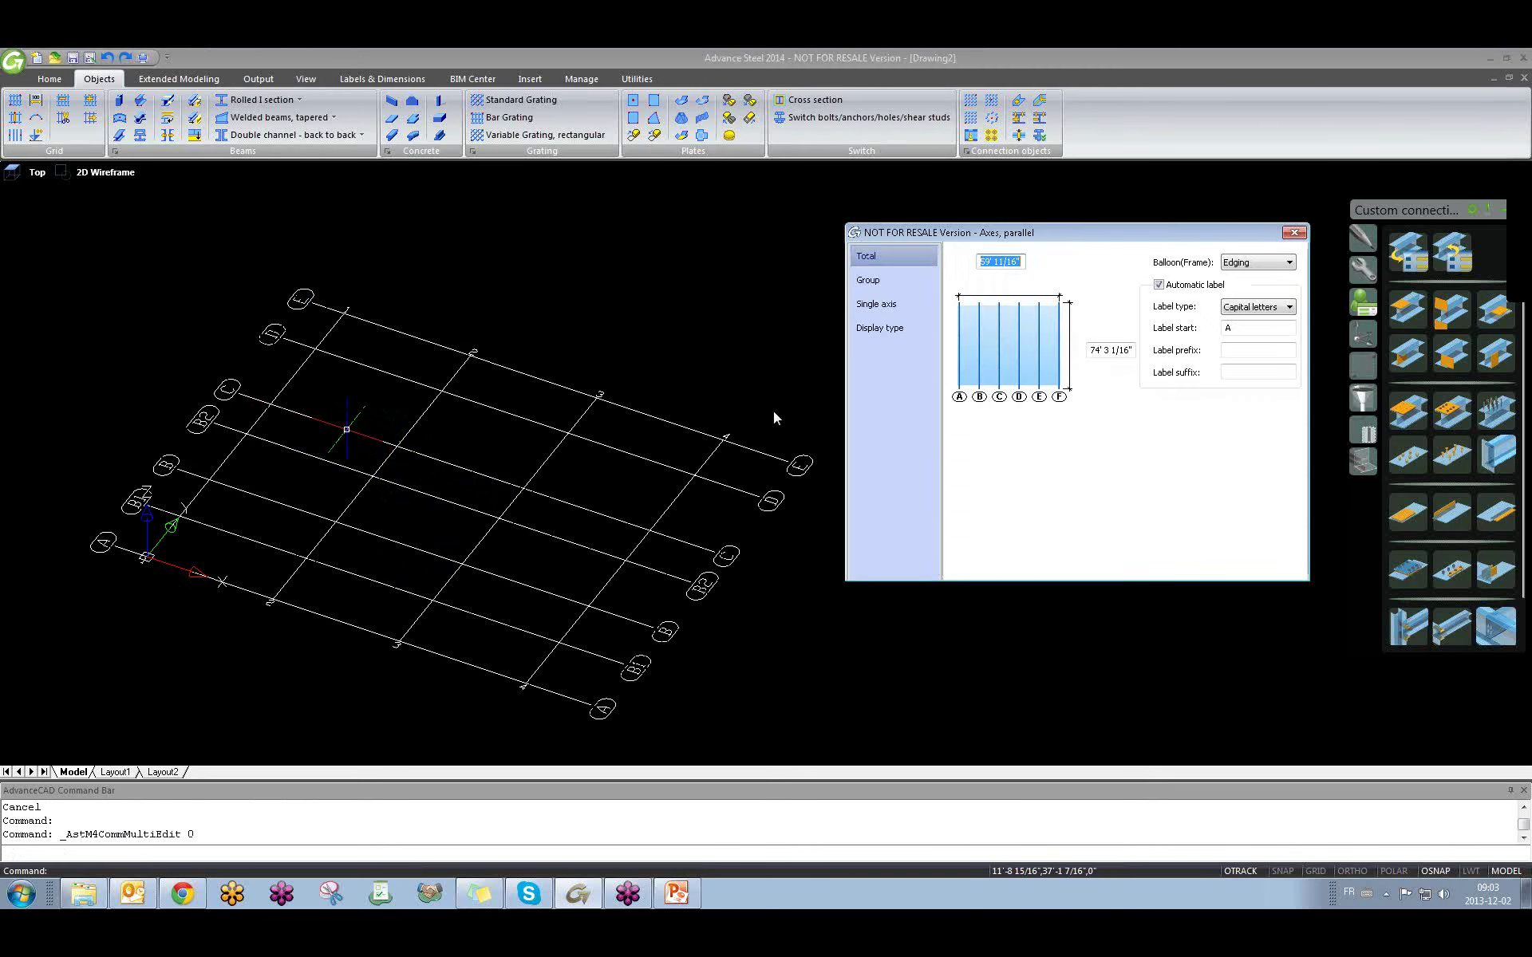
click(879, 327)
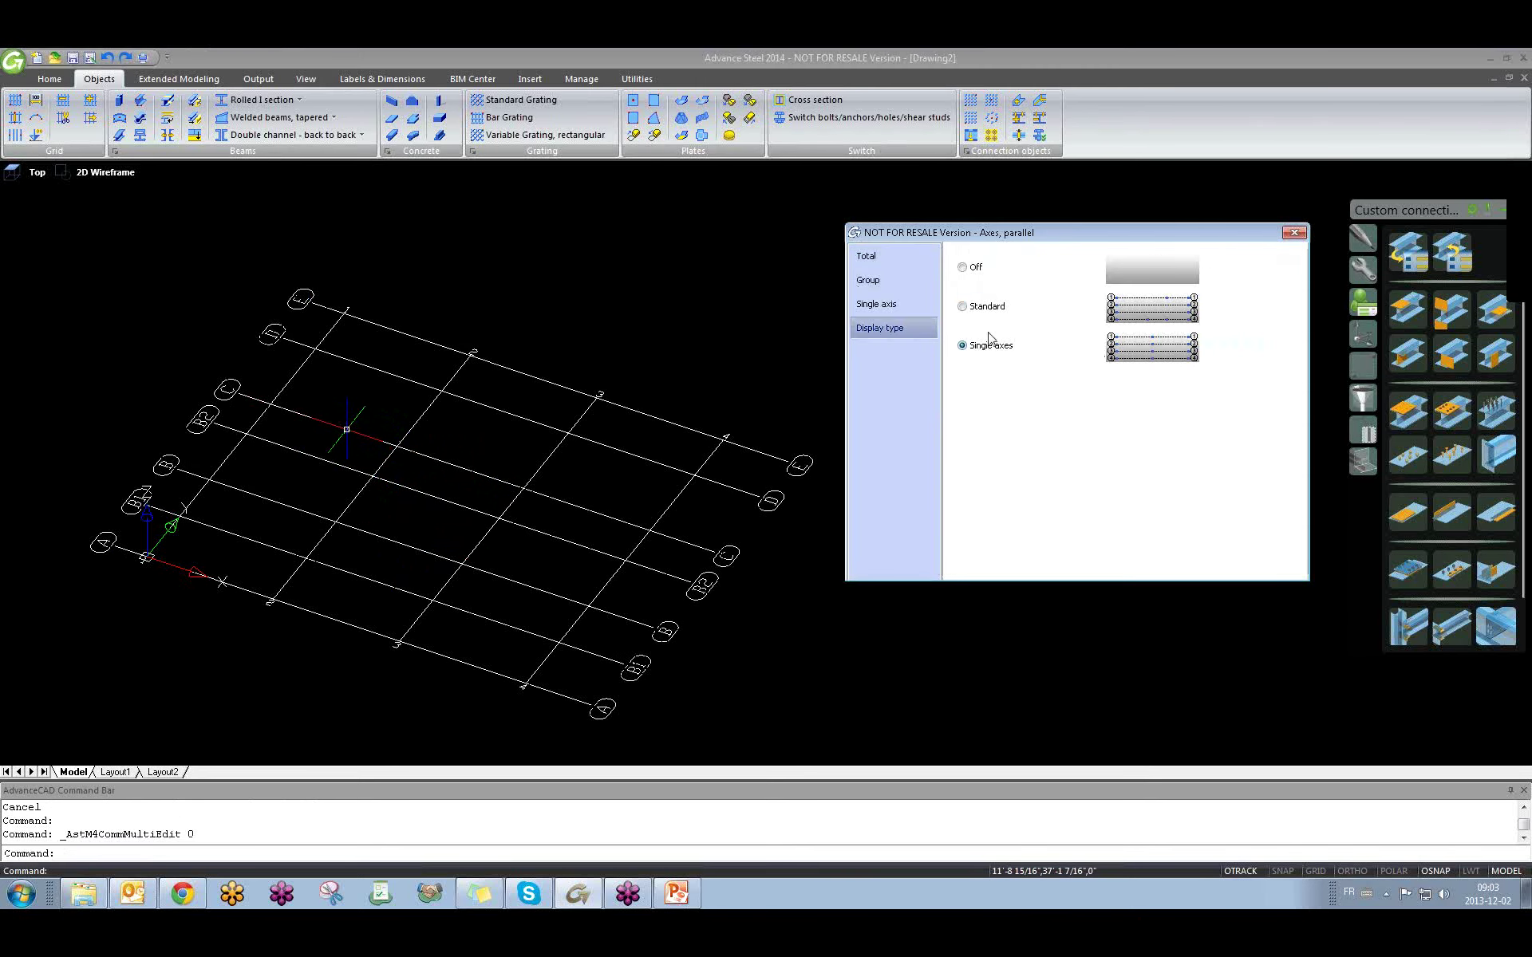
click(1293, 232)
Stretch axis C toward axis D by its middle grip with an entered distance of 10, and clear the selection.
scroll(371, 453, up, 5)
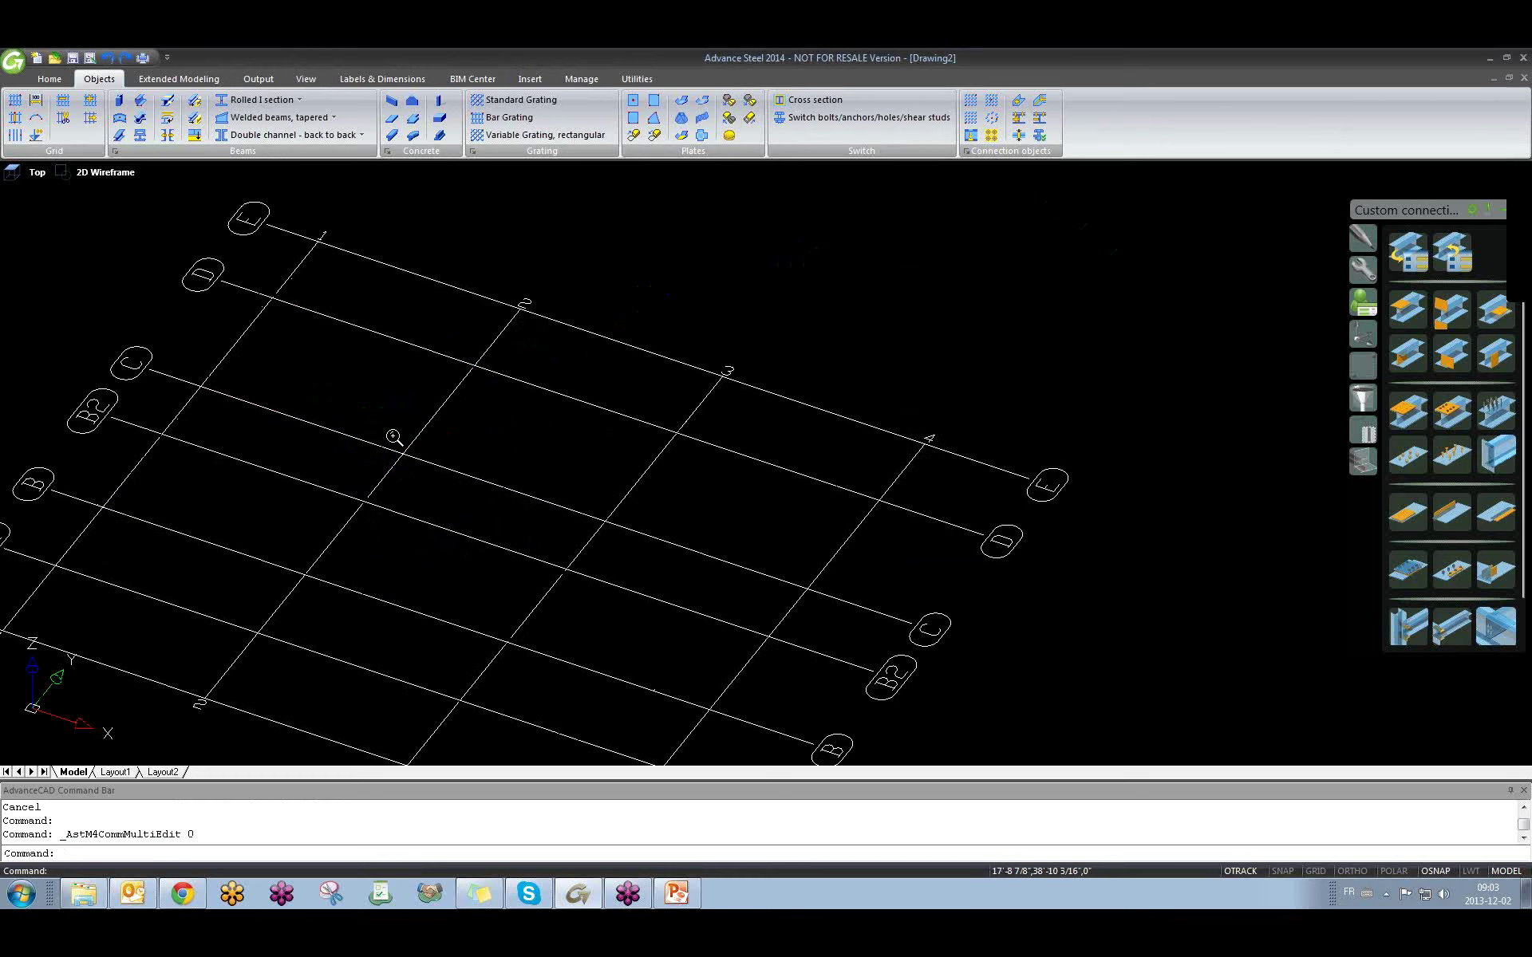
click(371, 453)
scroll(371, 454, down, 5)
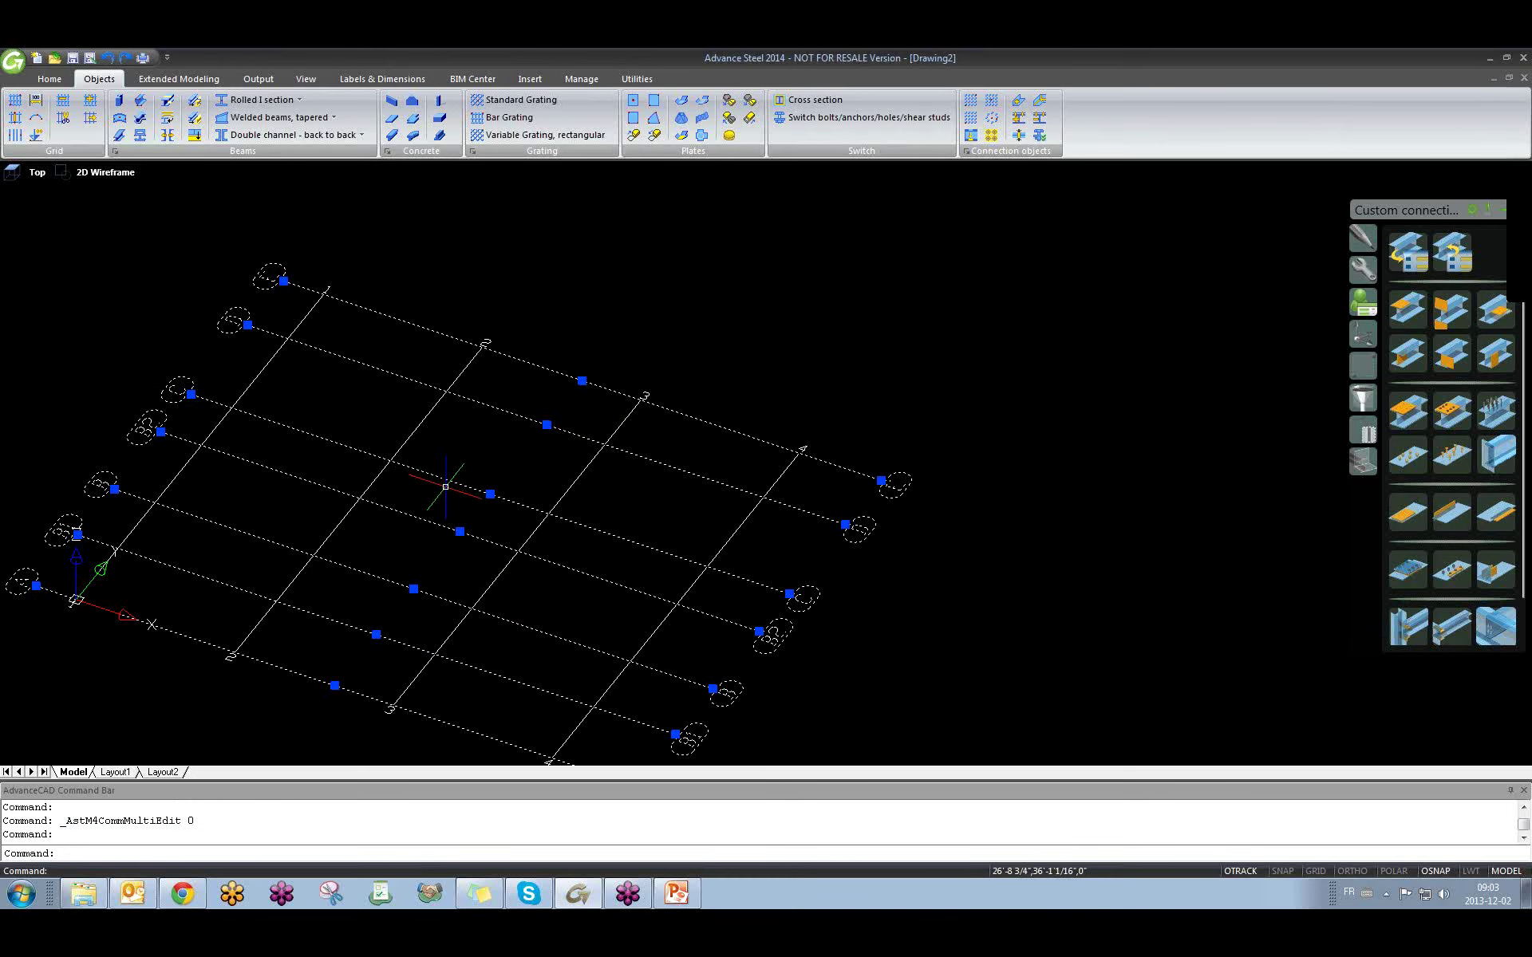
click(489, 495)
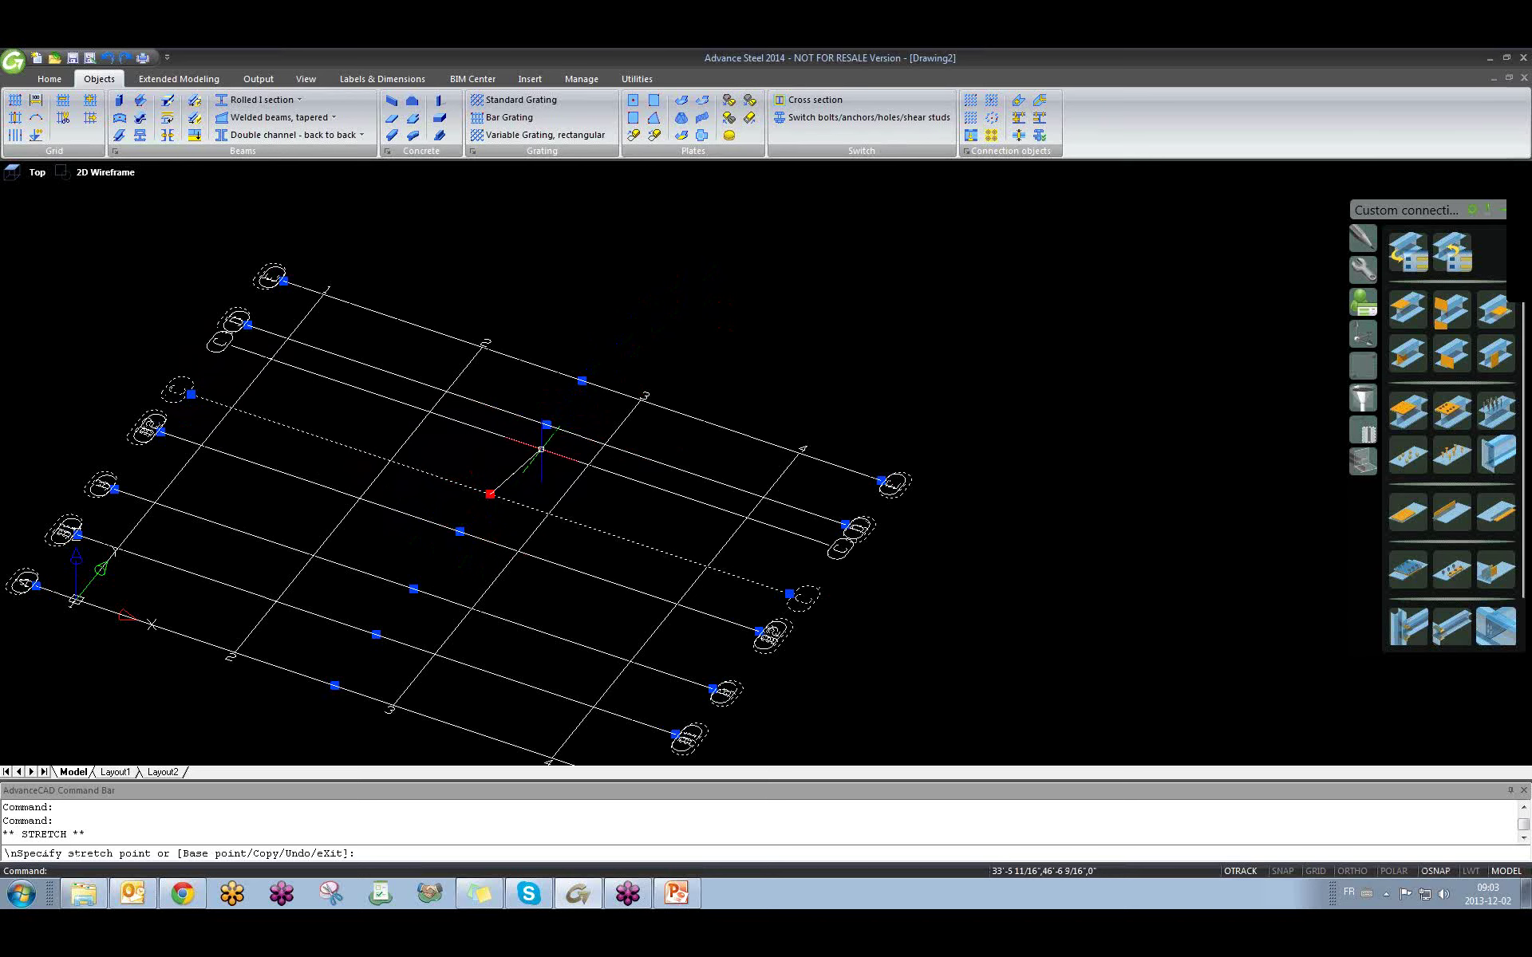
text(0)
key(Return)
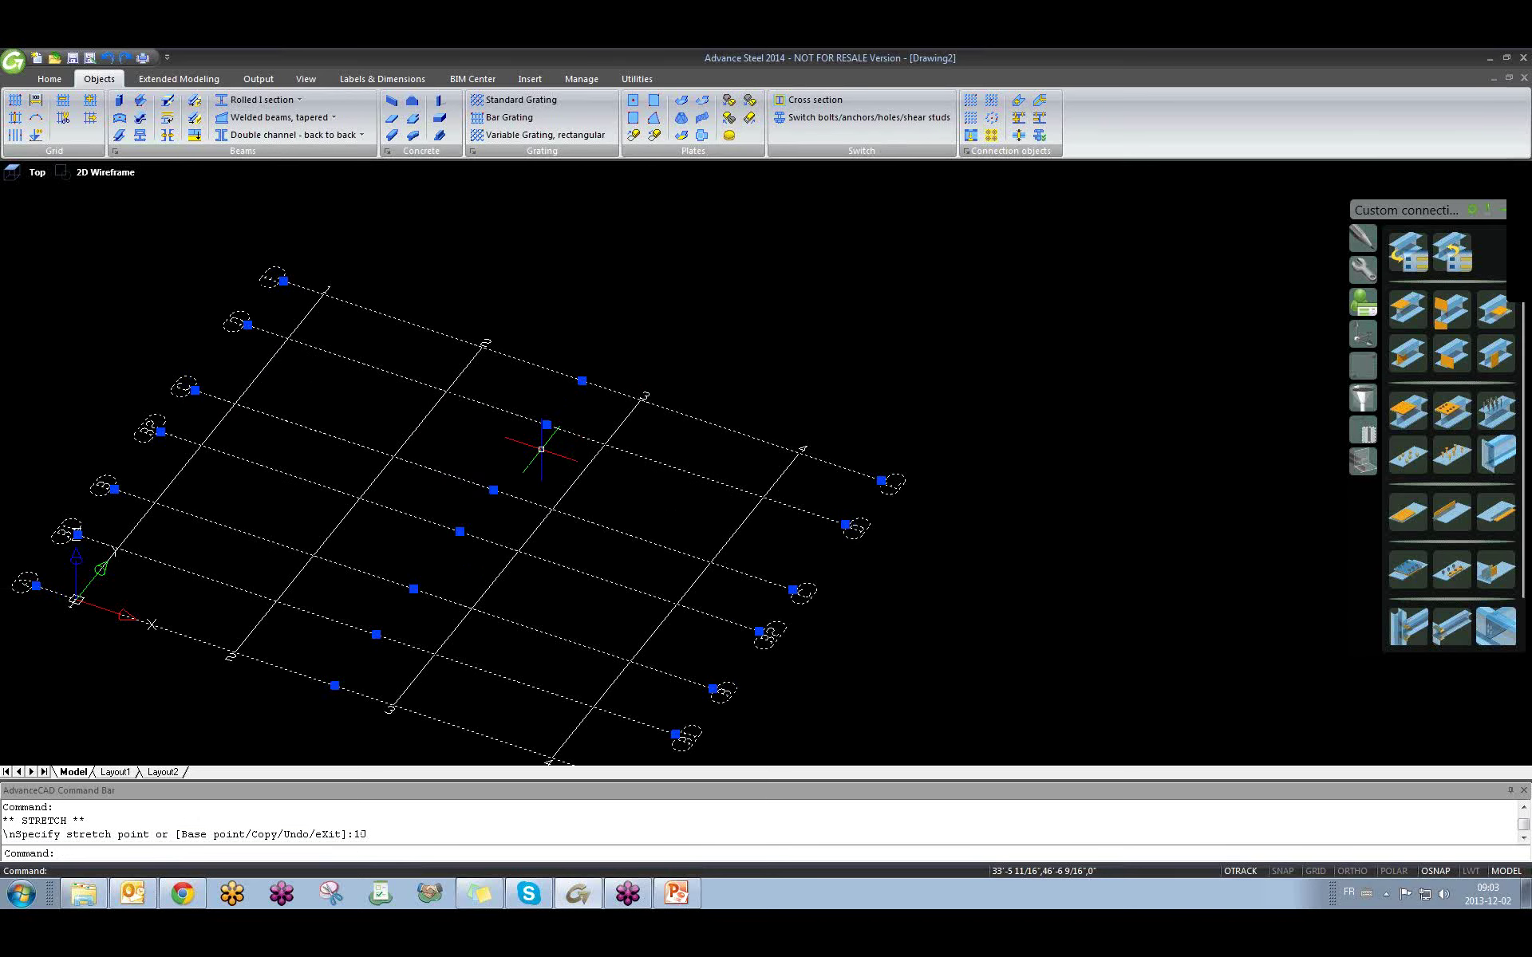
scroll(240, 405, up, 5)
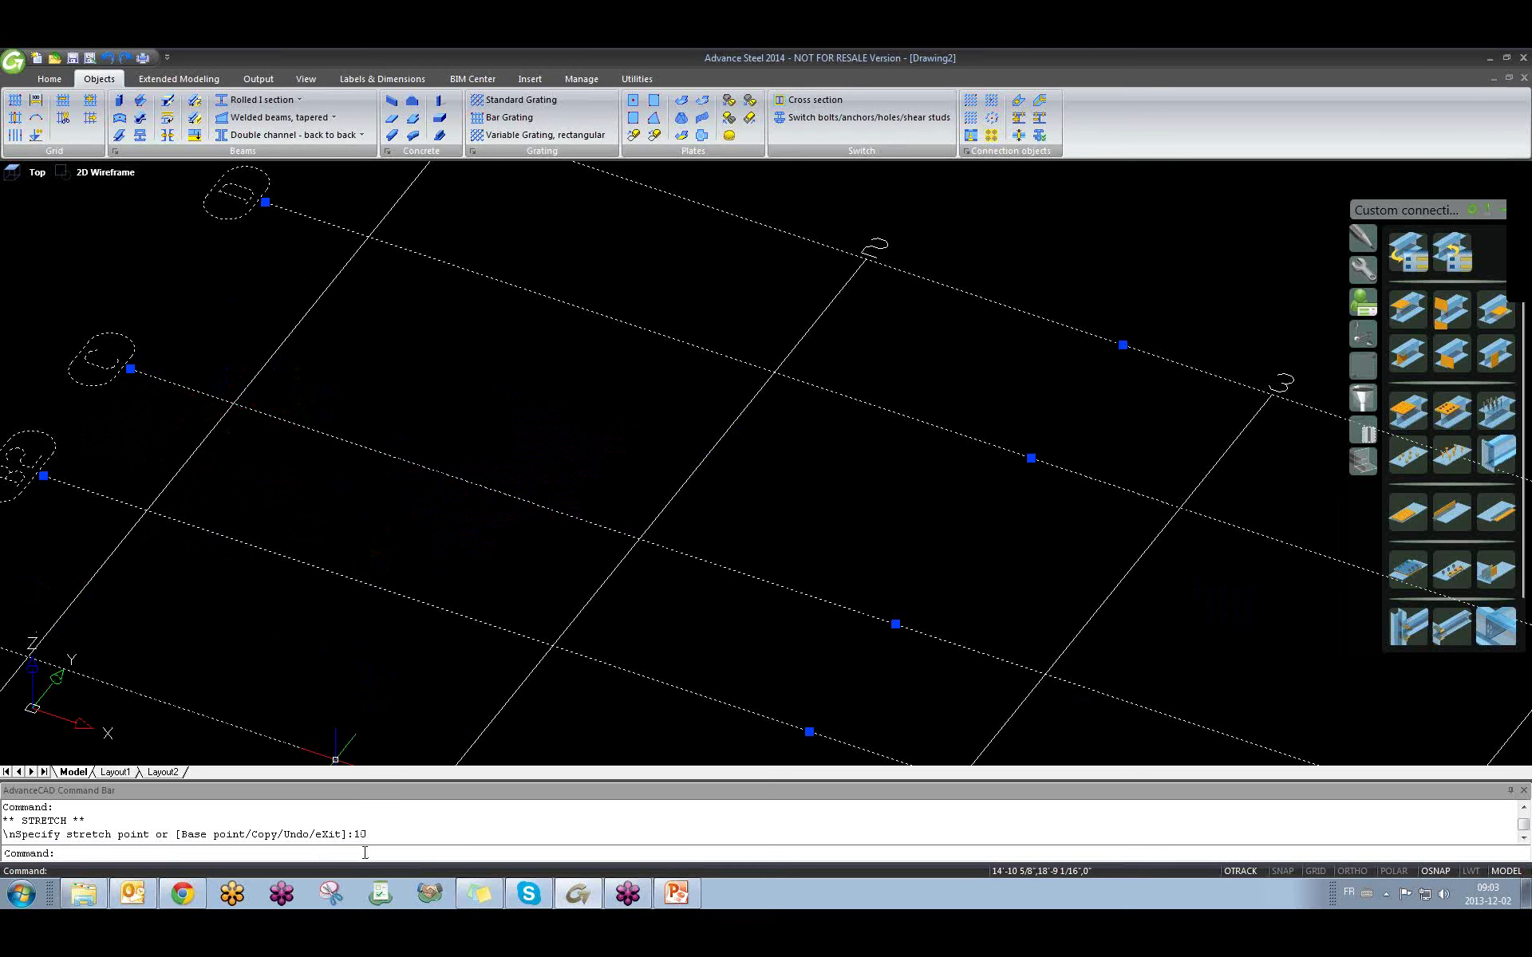
click(389, 727)
key(Escape)
key(Escape)
scroll(304, 670, down, 3)
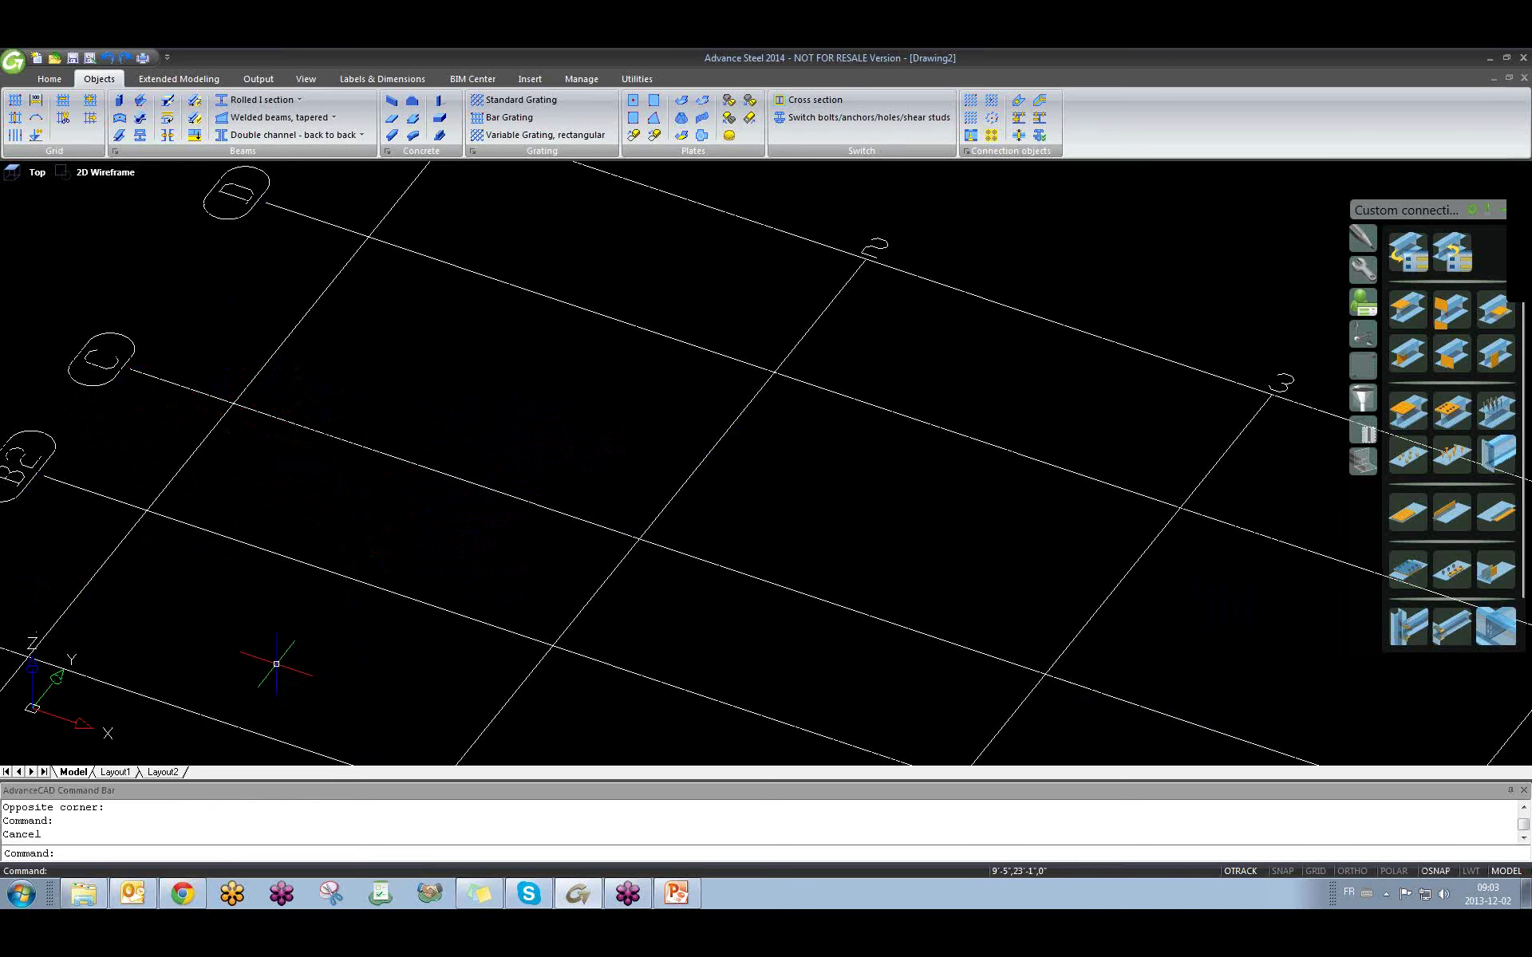
scroll(304, 671, down, 2)
middle_drag(304, 671, 348, 501)
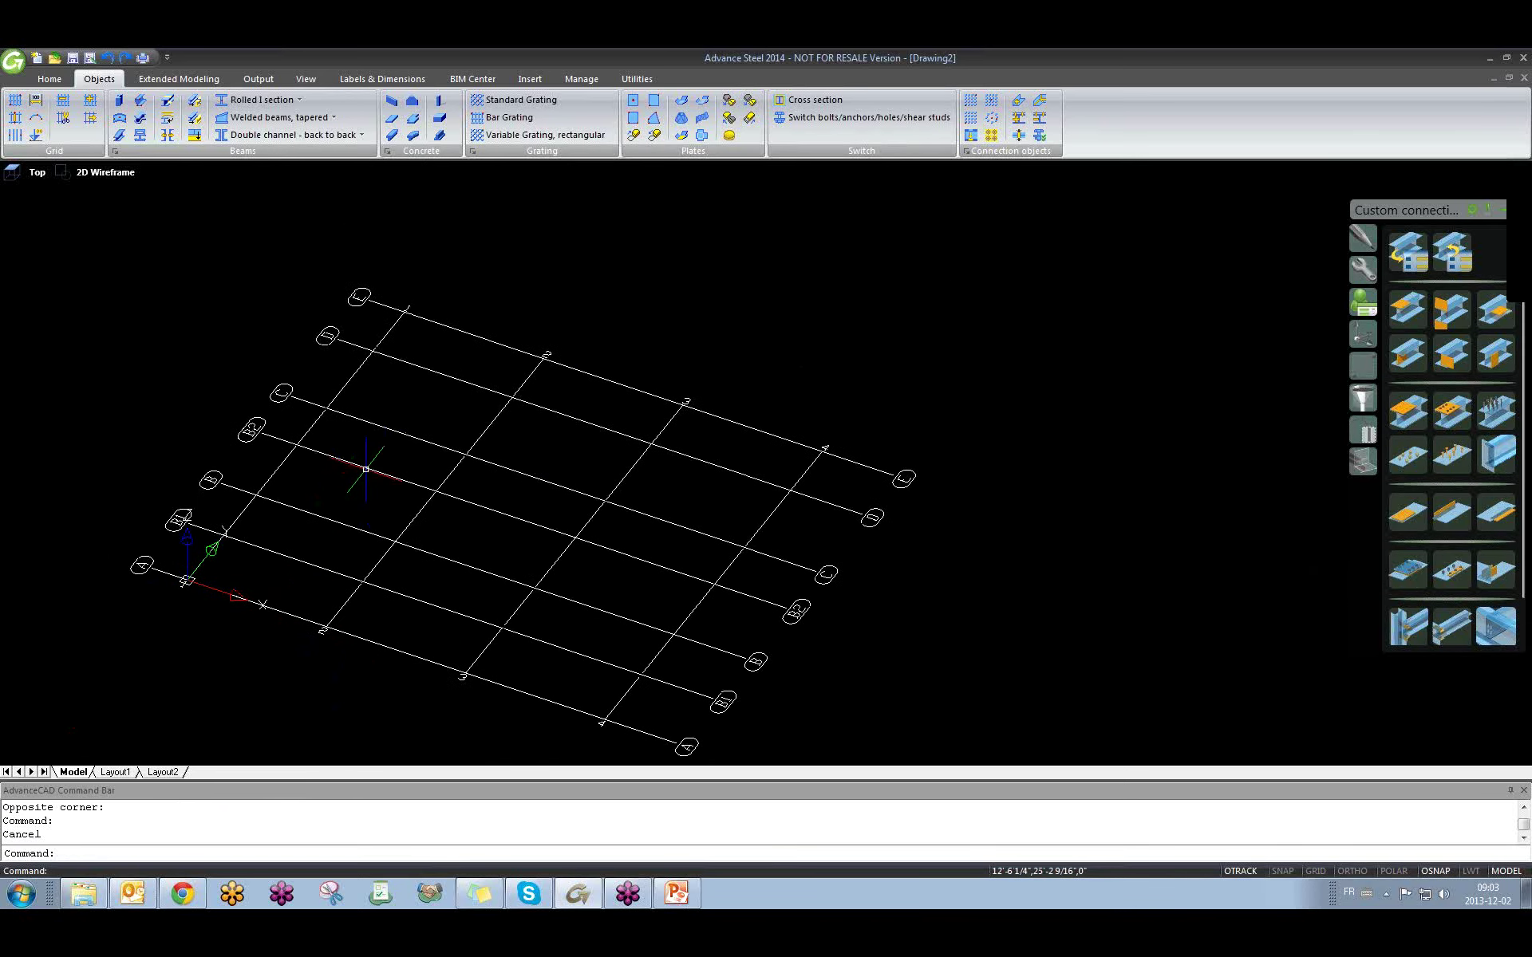
Review the lettered axis group's Total, Group and Single axis properties and close the dialog.
double_click(364, 428)
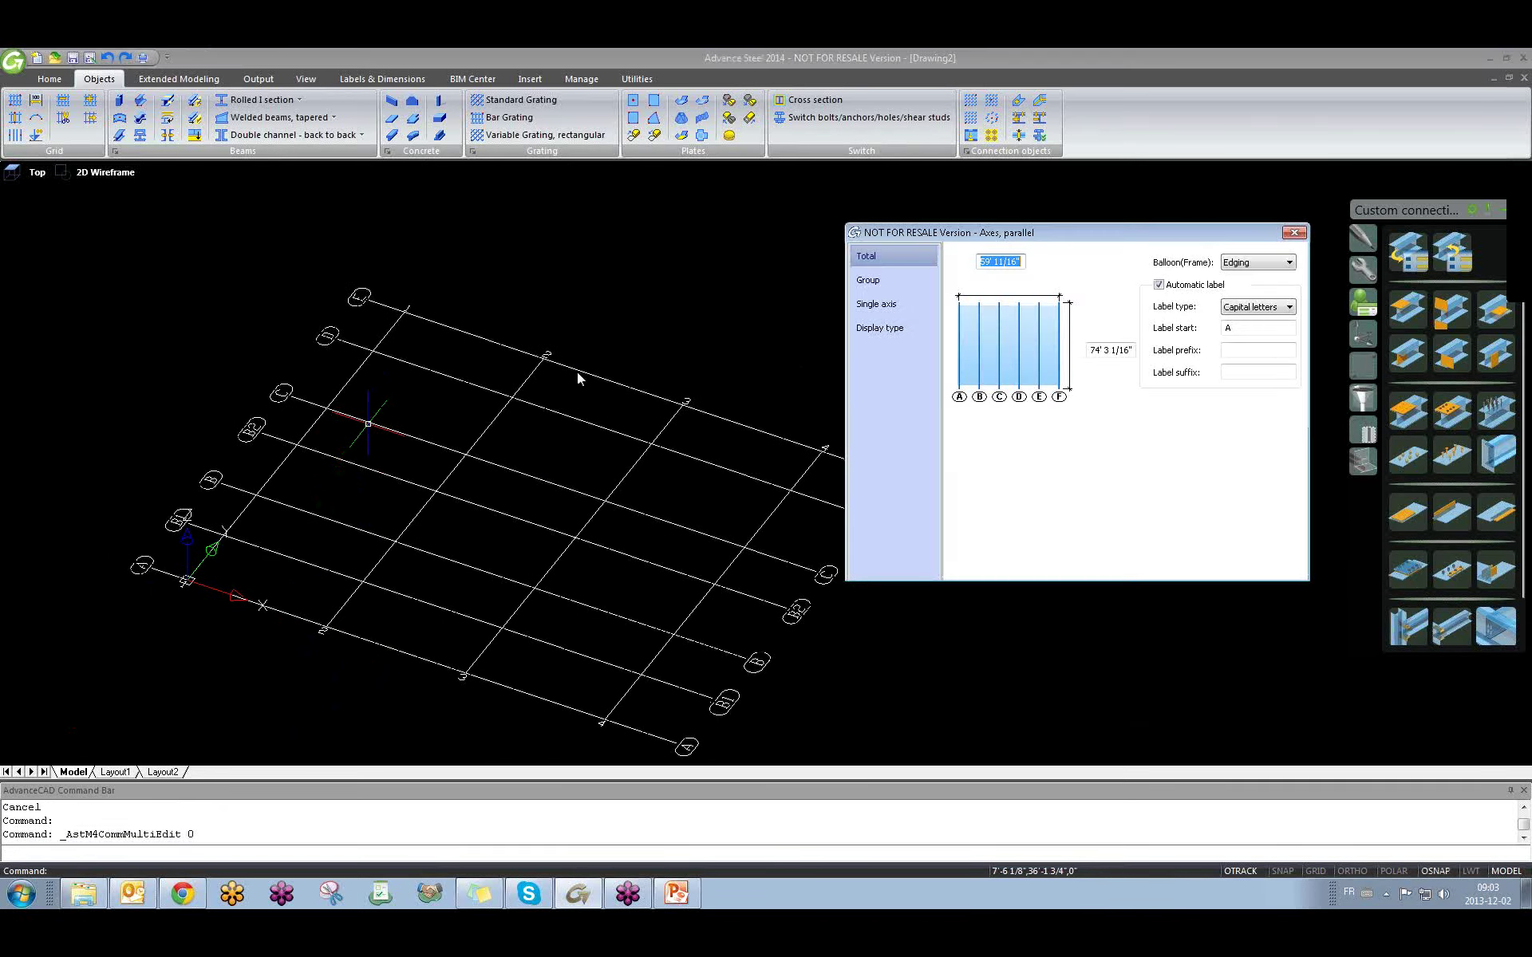
click(886, 280)
click(912, 257)
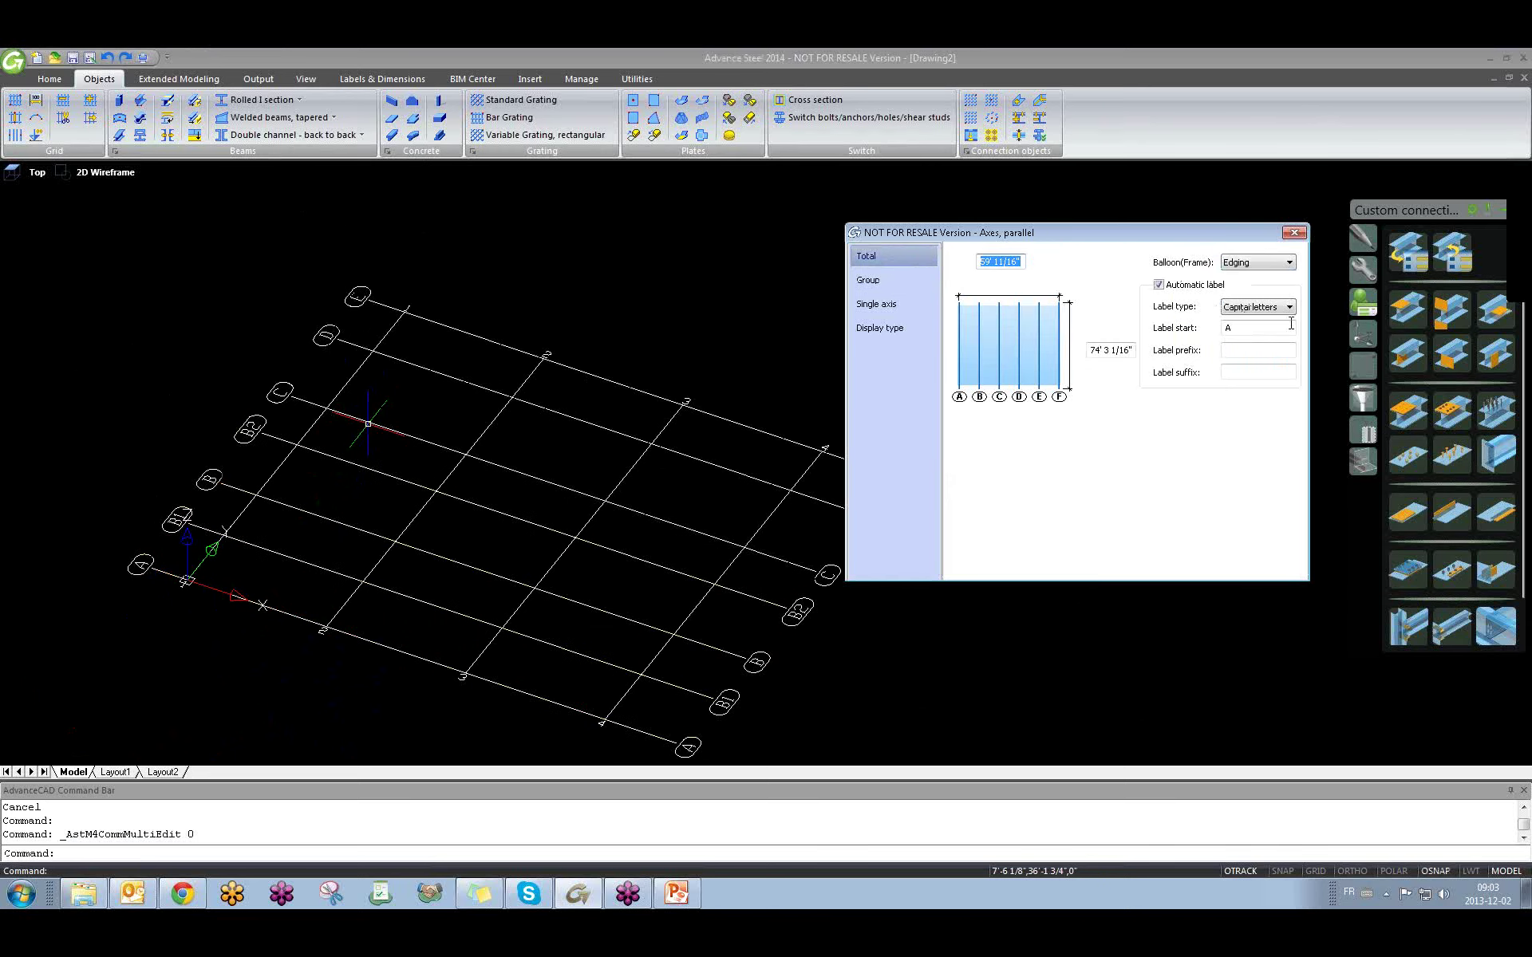
click(919, 285)
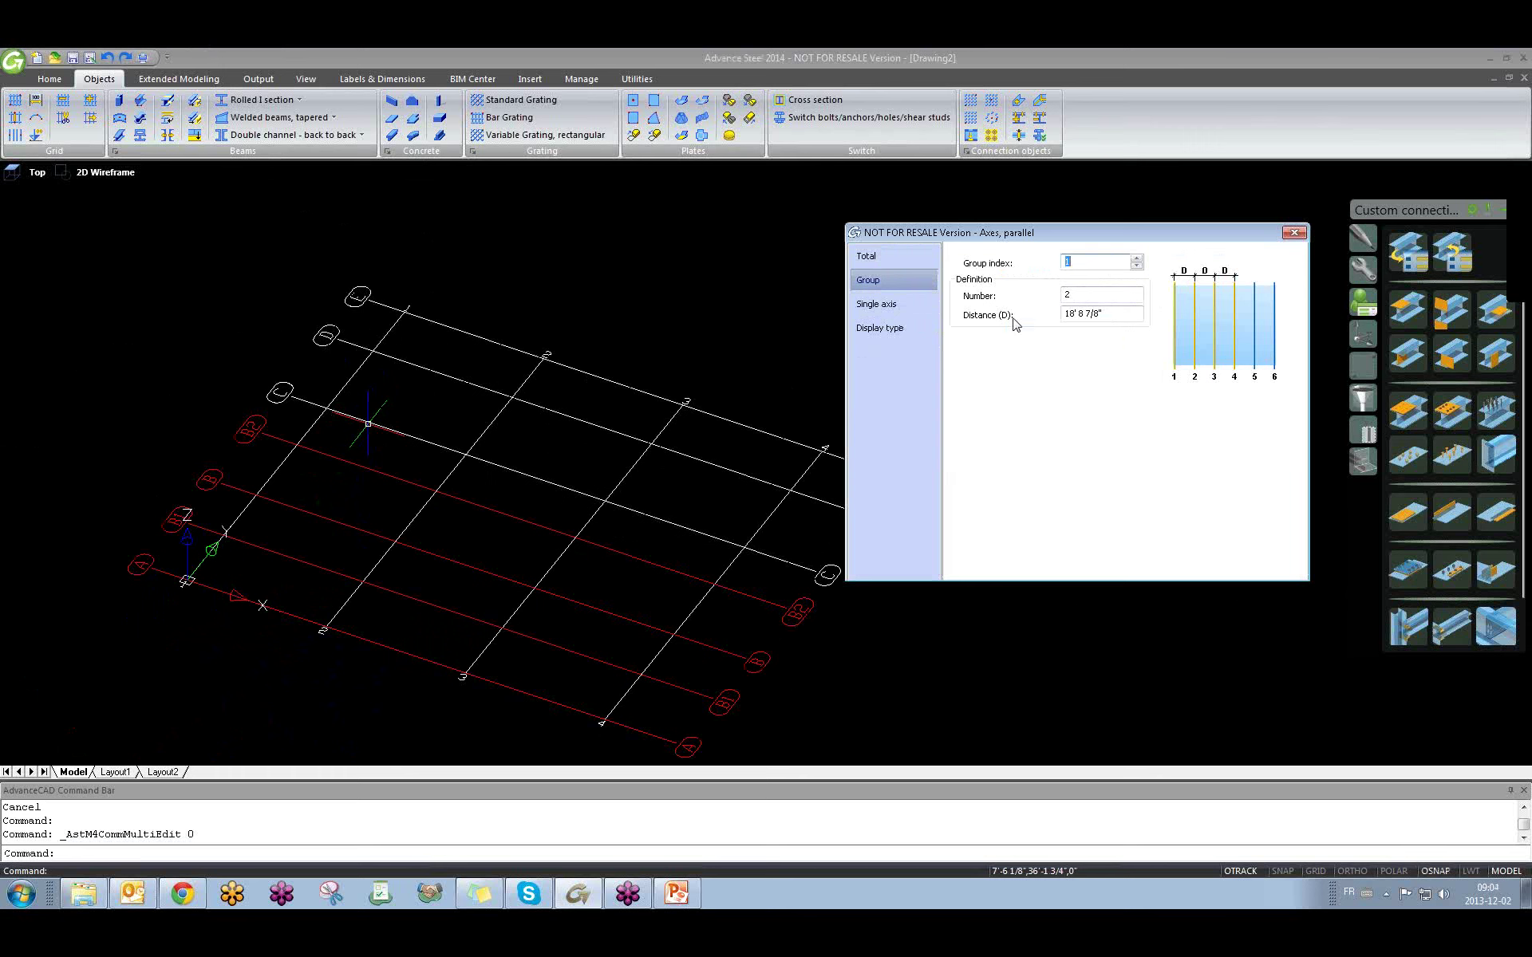
key(Tab)
click(892, 302)
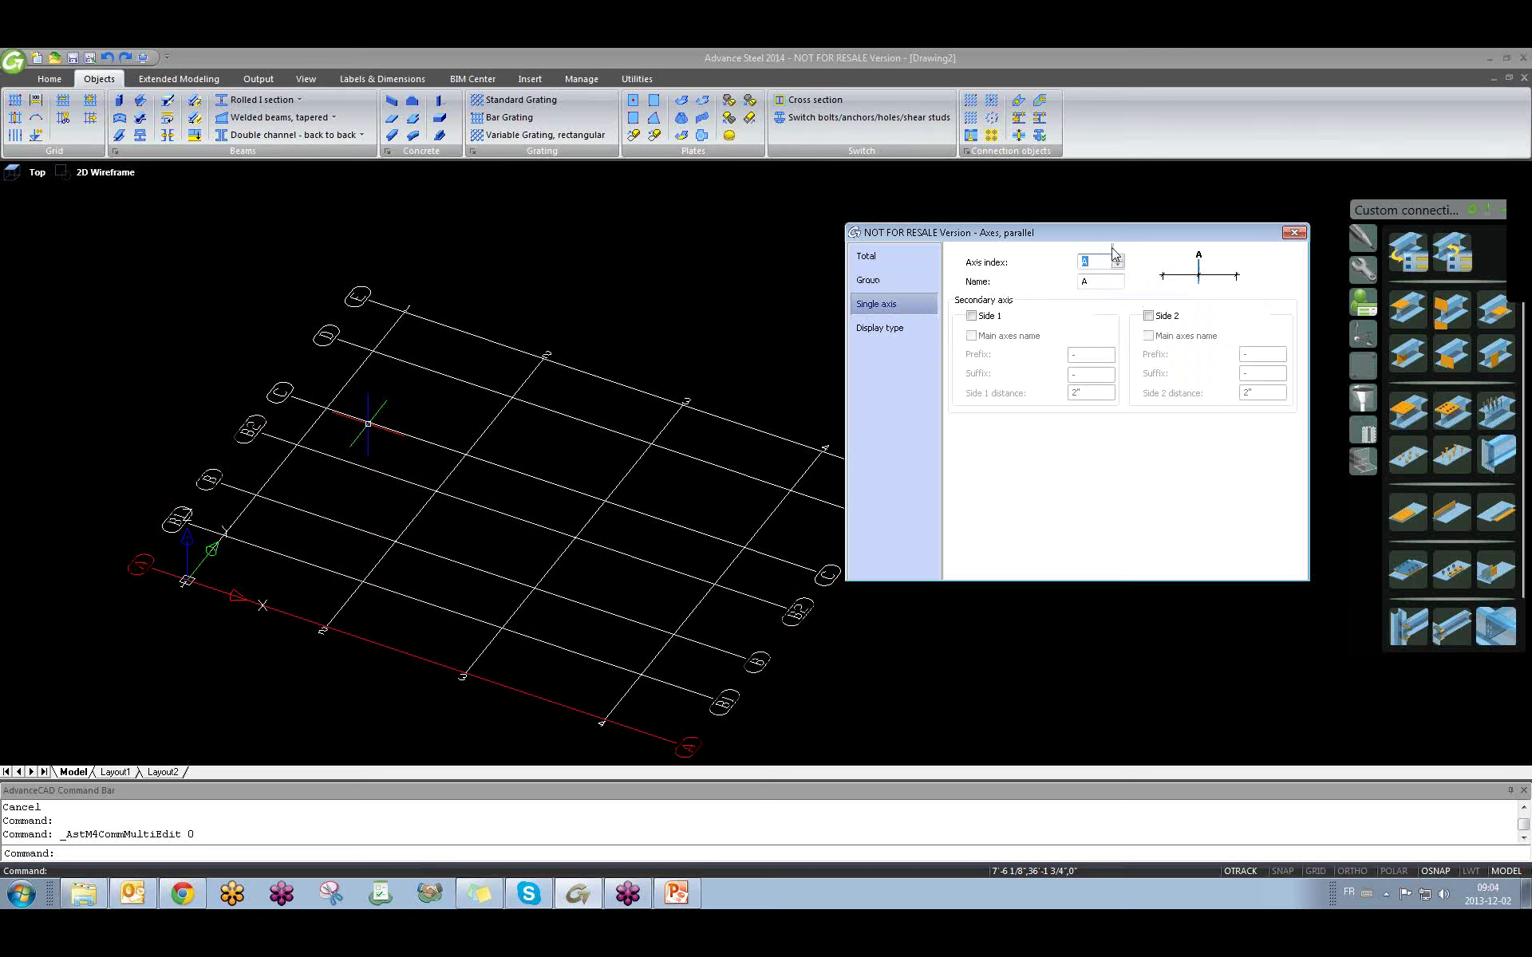
click(1294, 232)
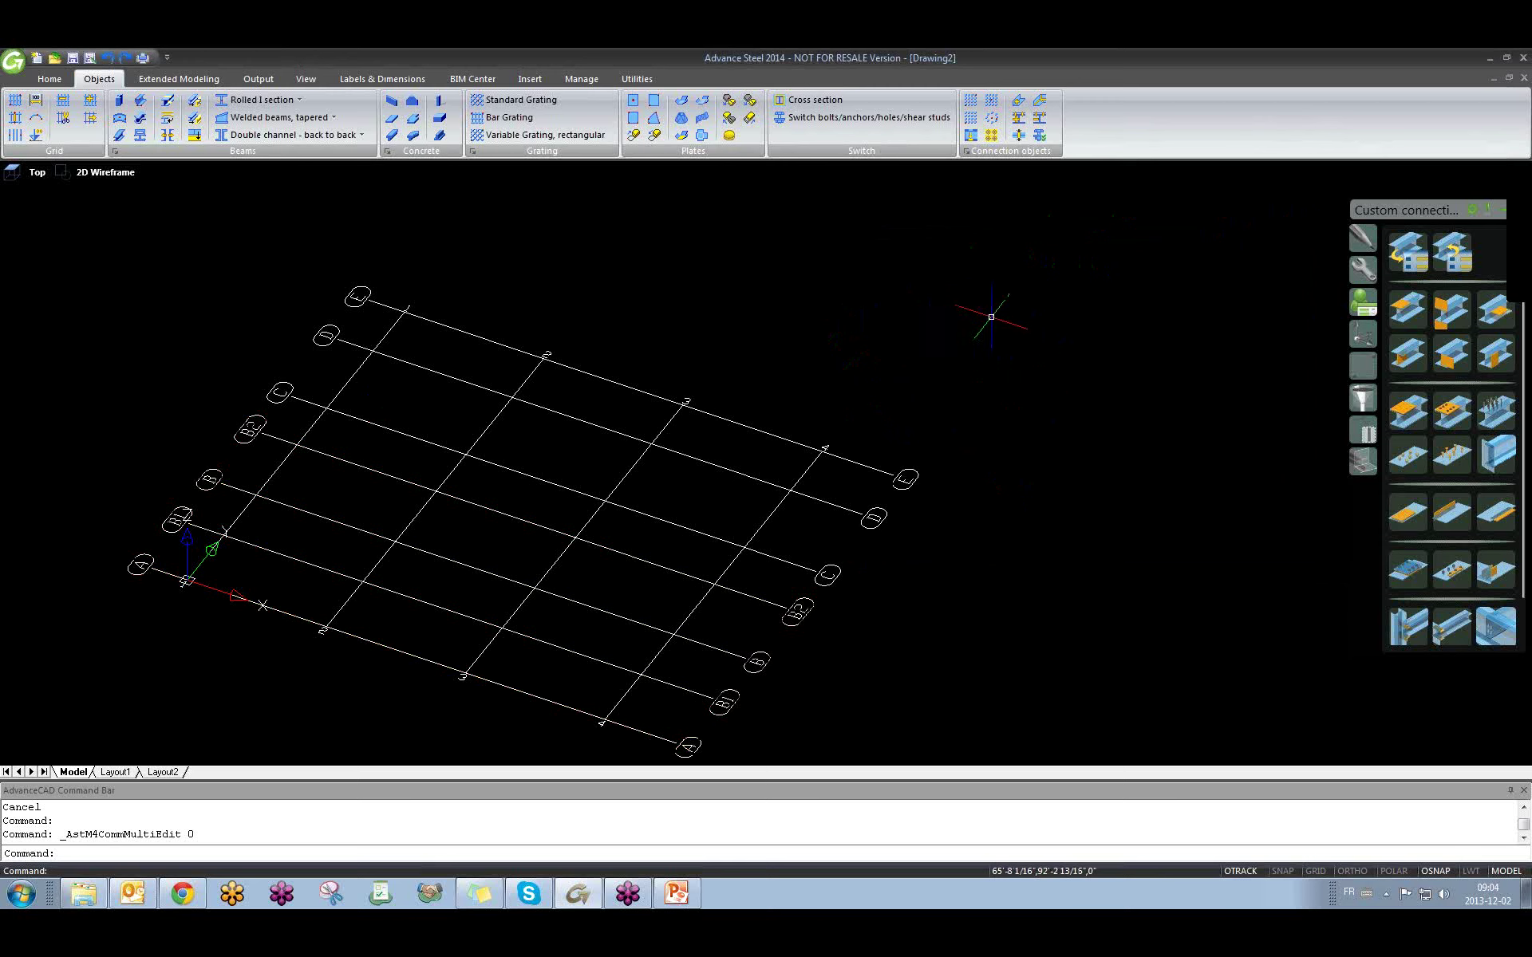
Close the Custom connections palette to clear the drawing area.
click(1501, 209)
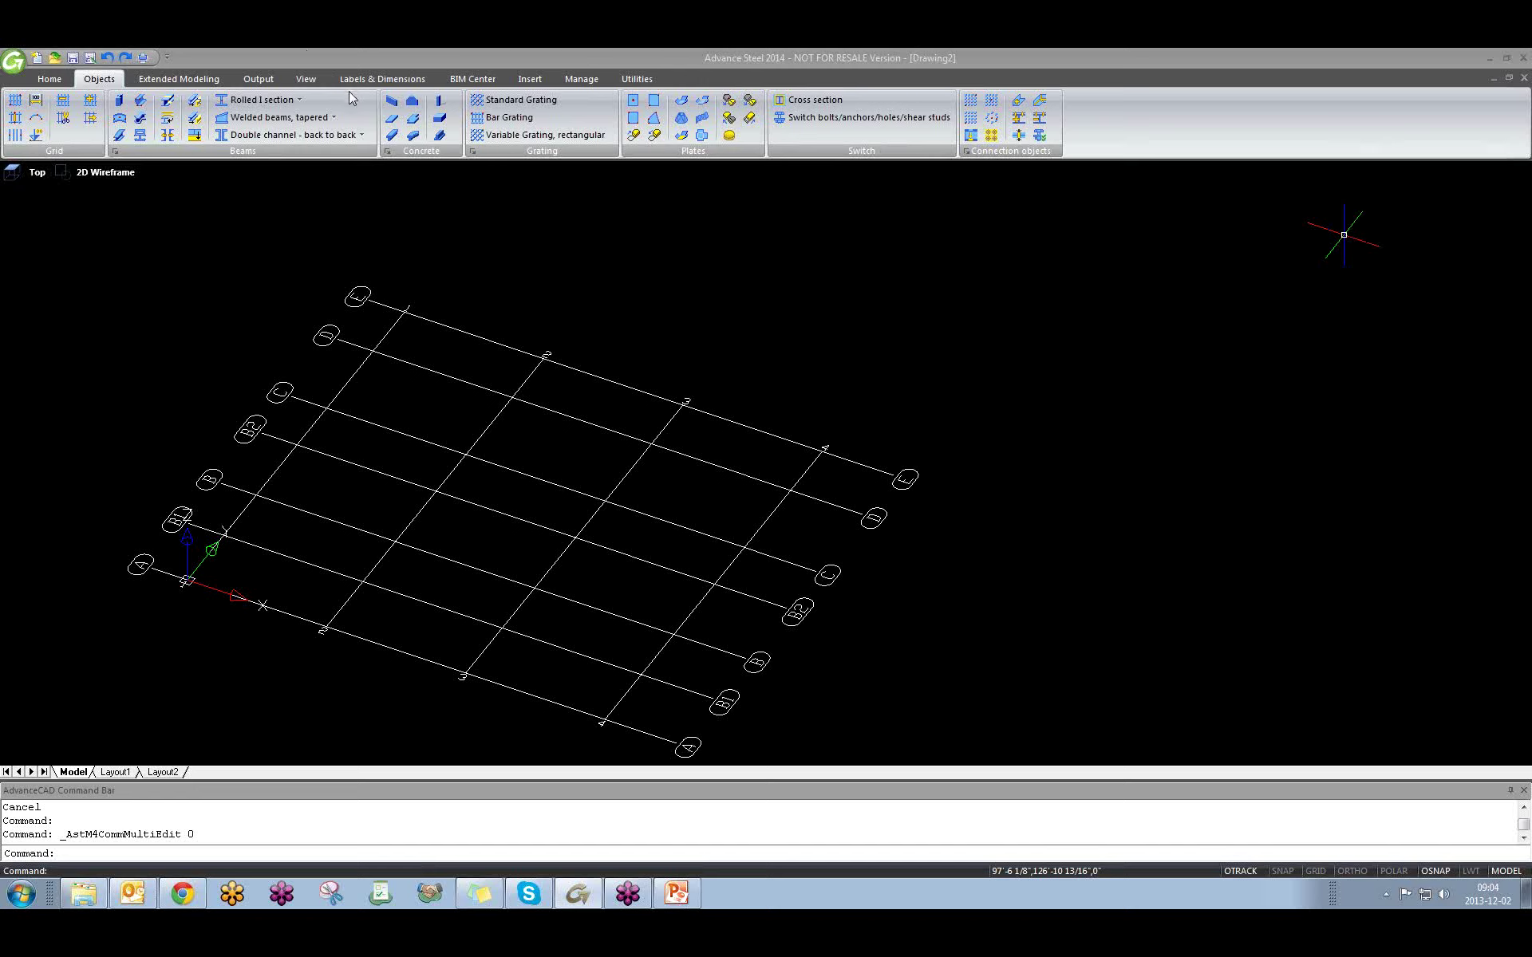
click(223, 304)
click(195, 255)
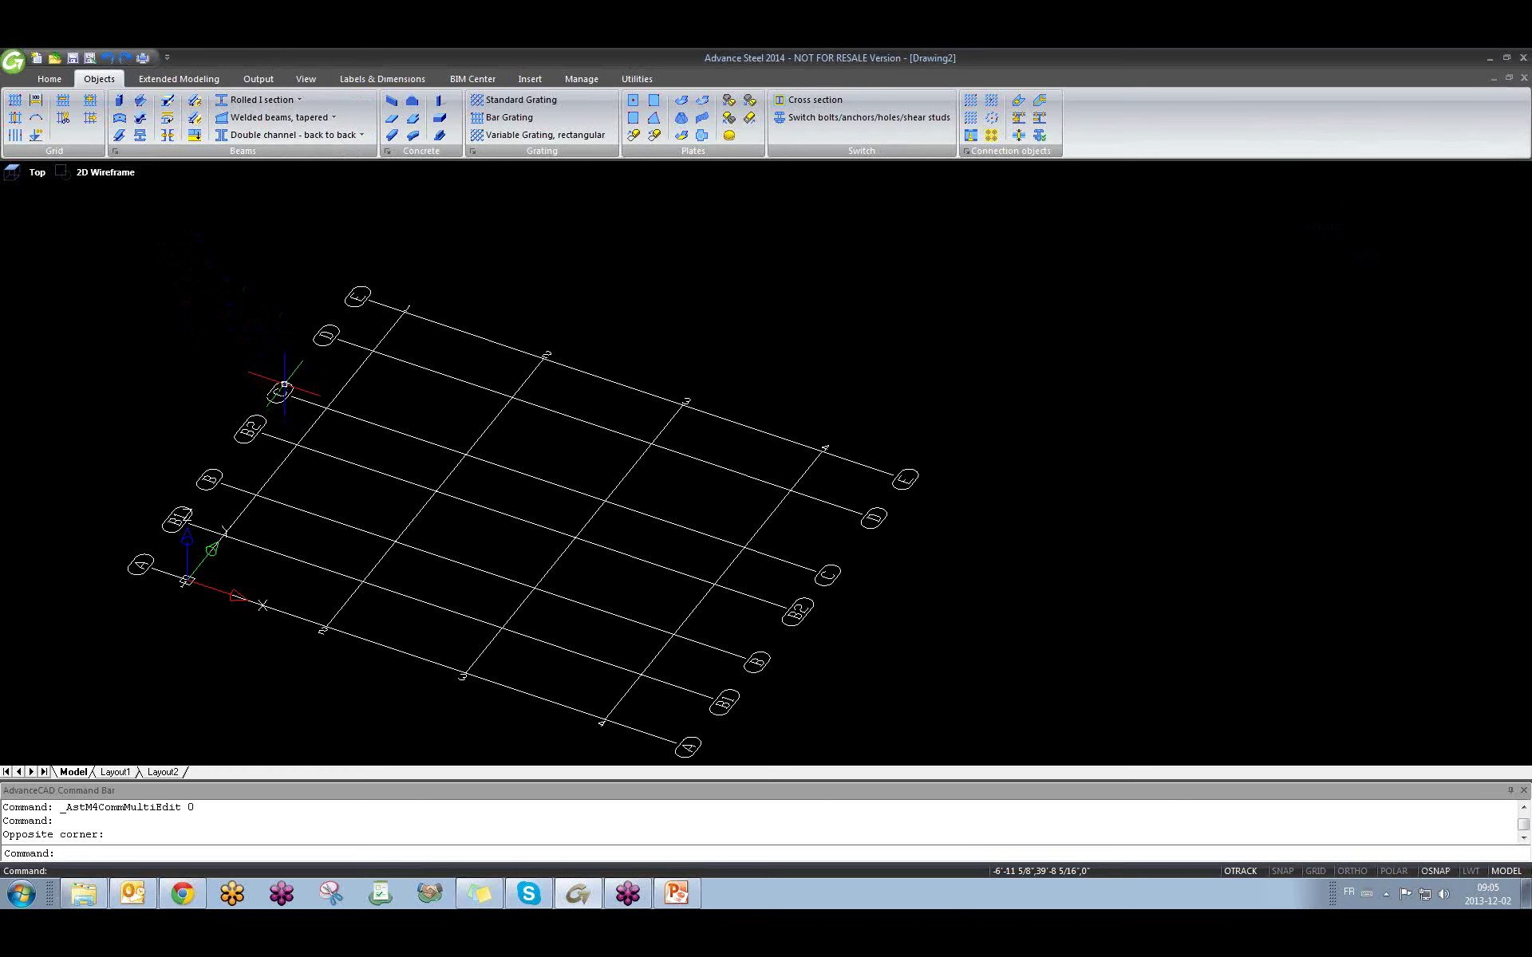
View the lettered axis group's Total properties with the dialog moved closer to the grid, and close the dialog.
double_click(285, 386)
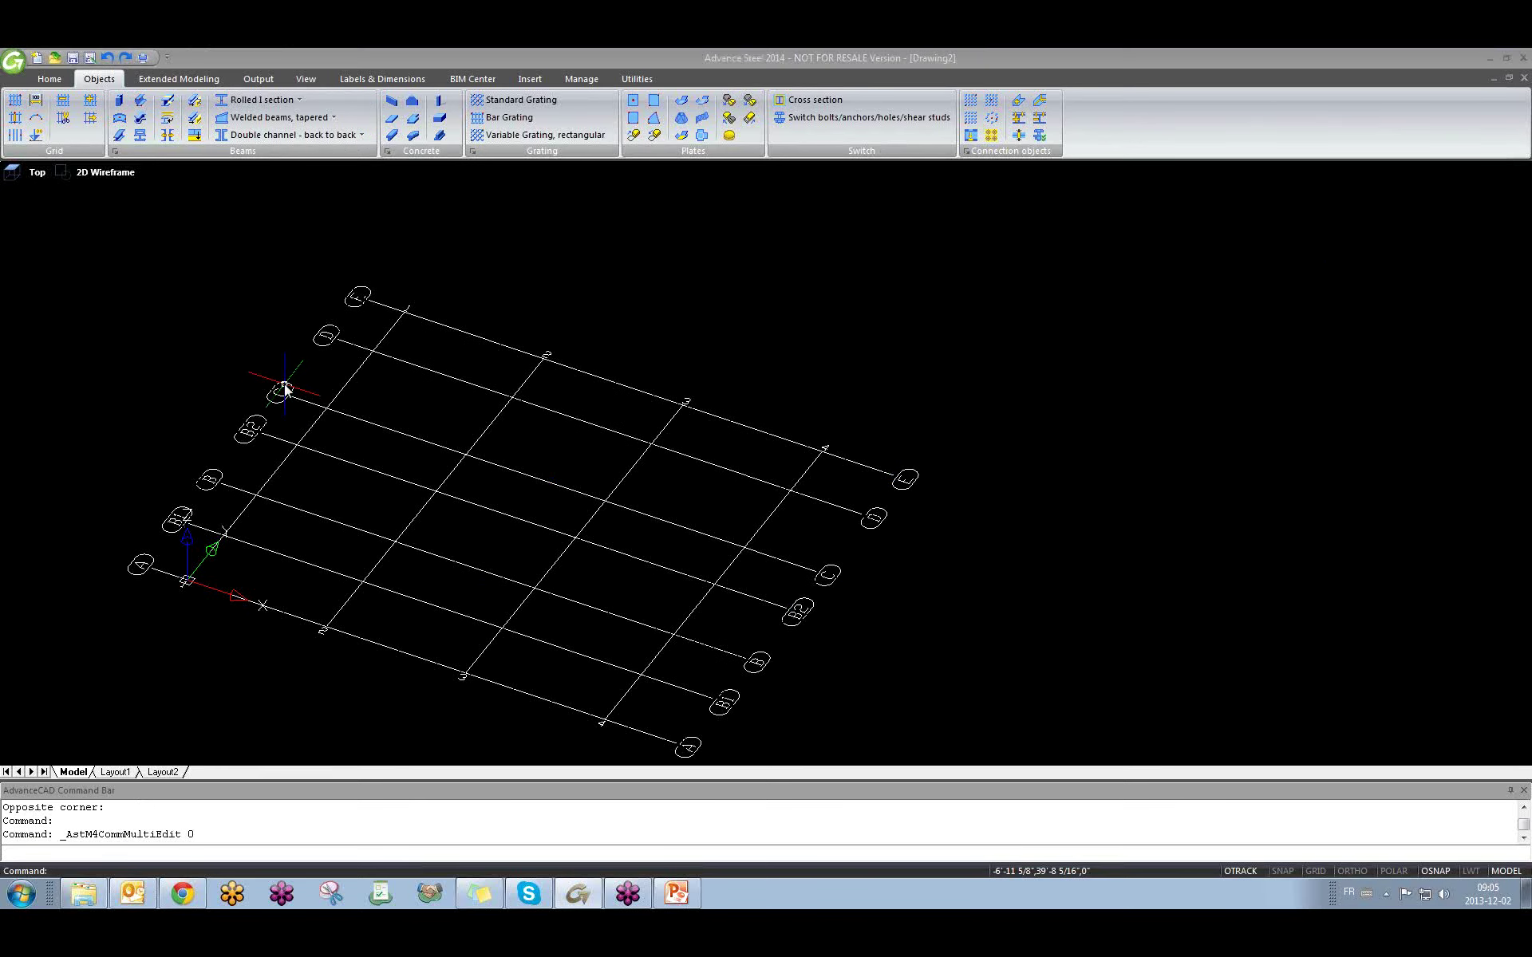
drag(918, 236, 708, 247)
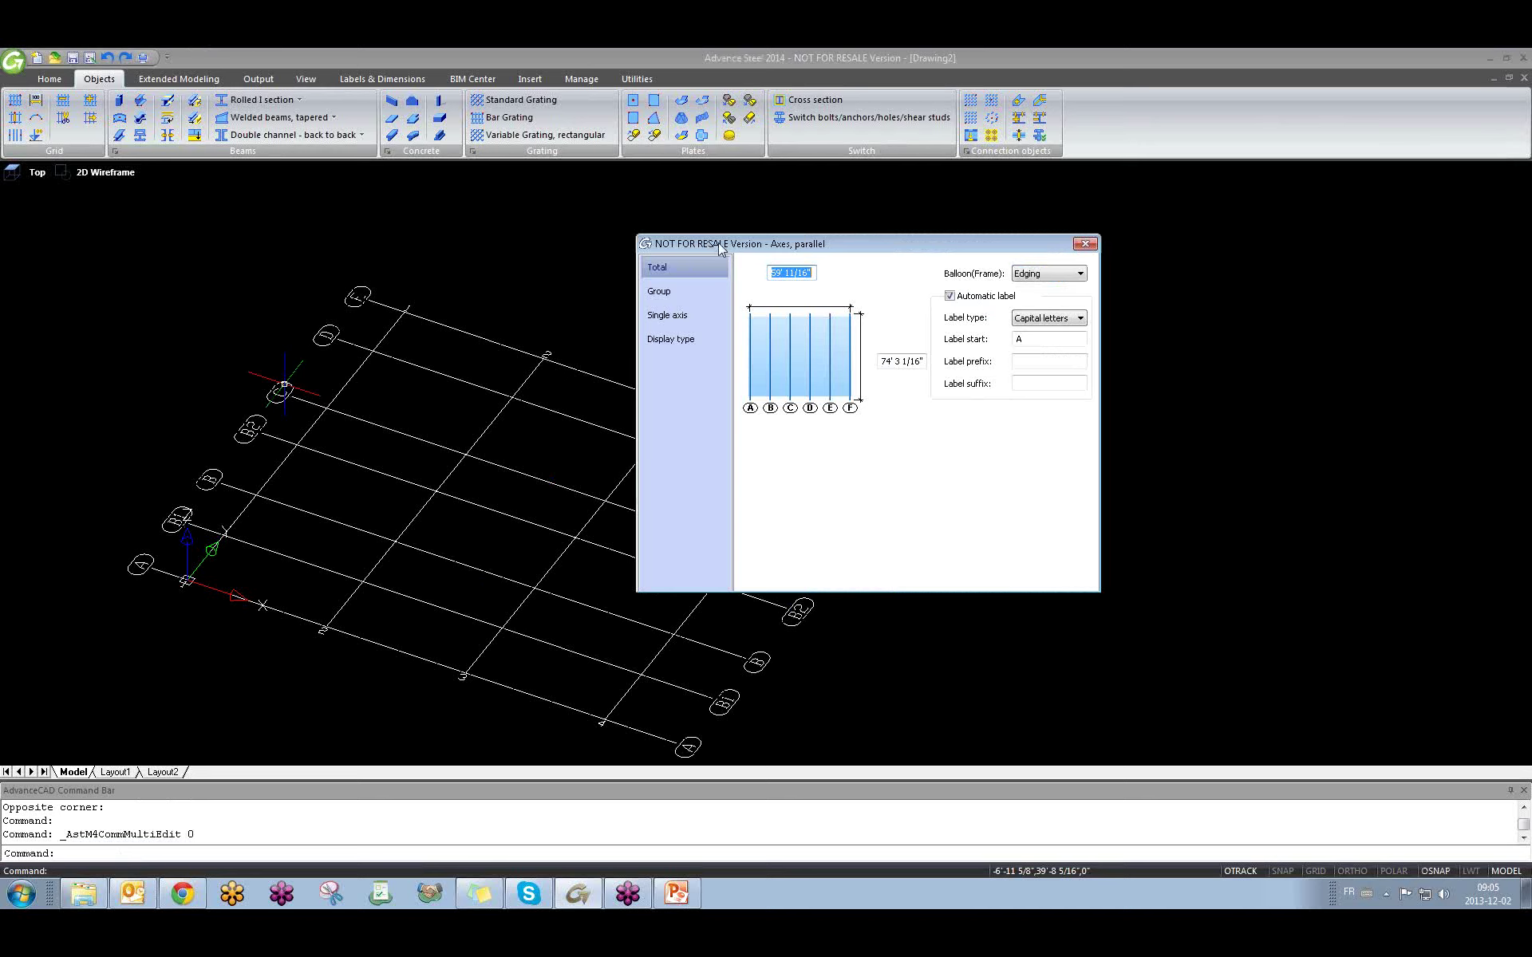
click(1091, 244)
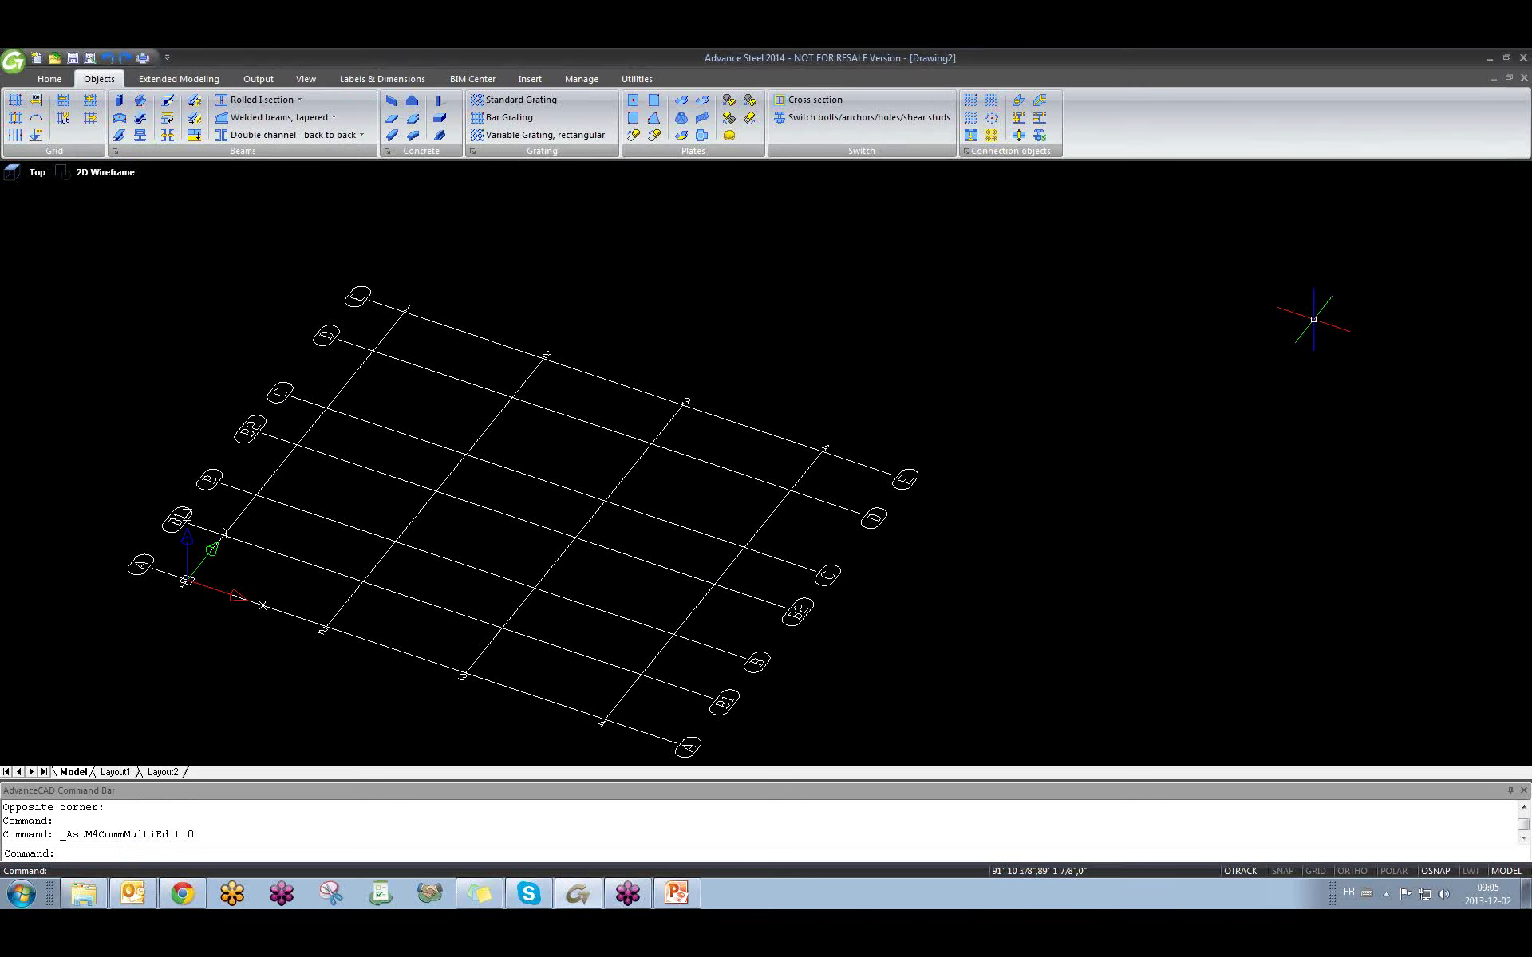
drag(1420, 355, 1455, 306)
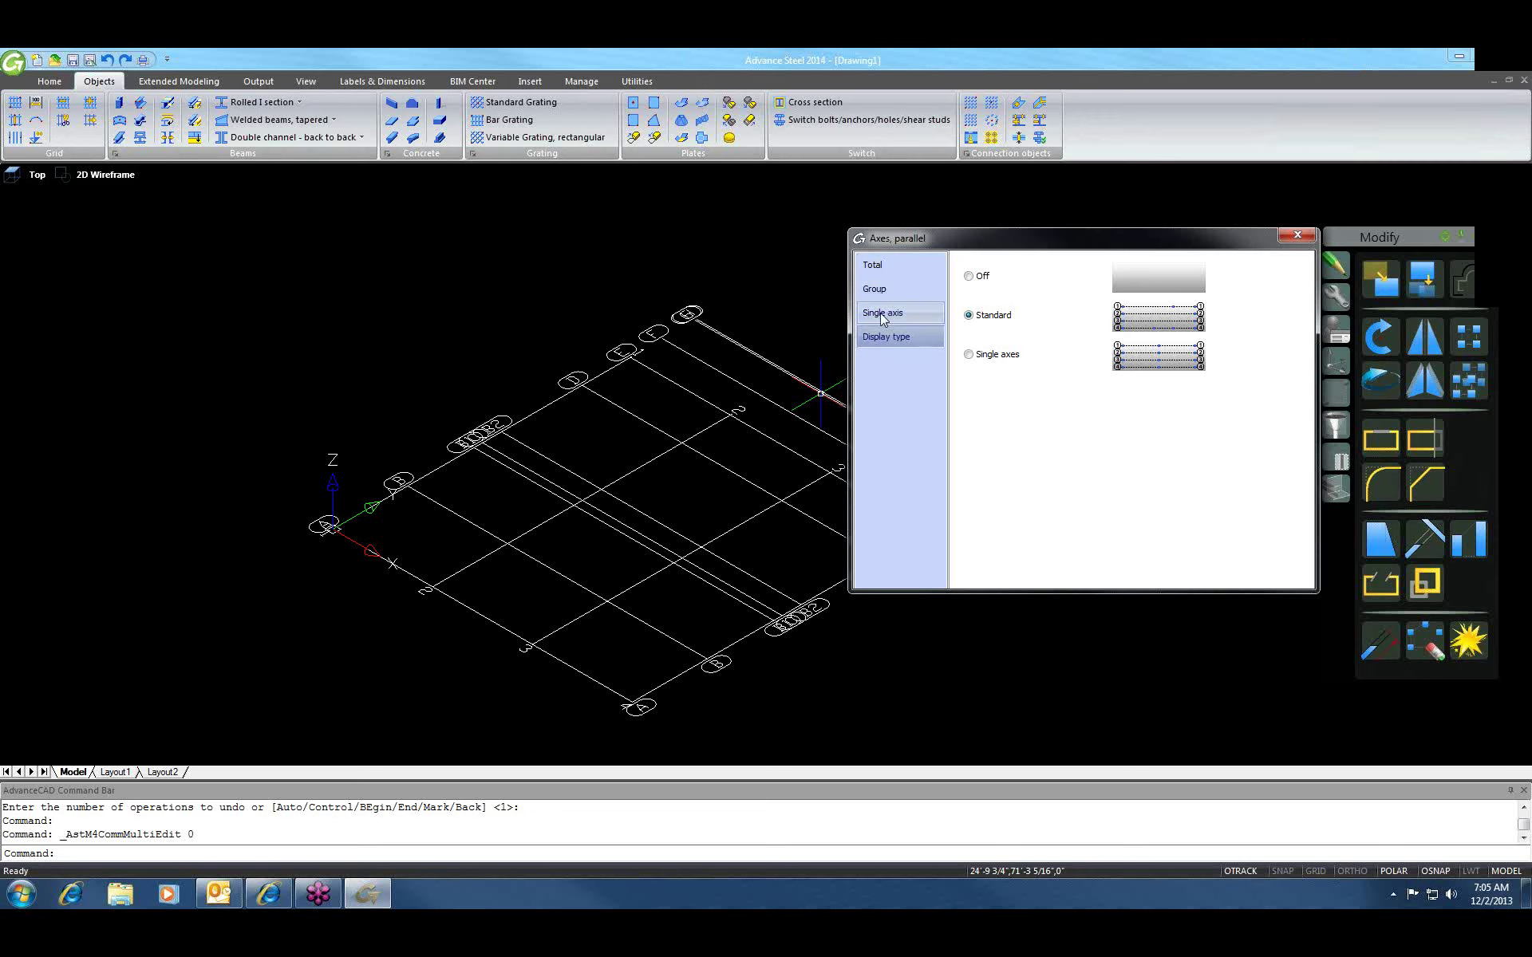
Choose axis index B in the Single axis properties of the Drawing1 grid and enter C3 as its name.
click(881, 314)
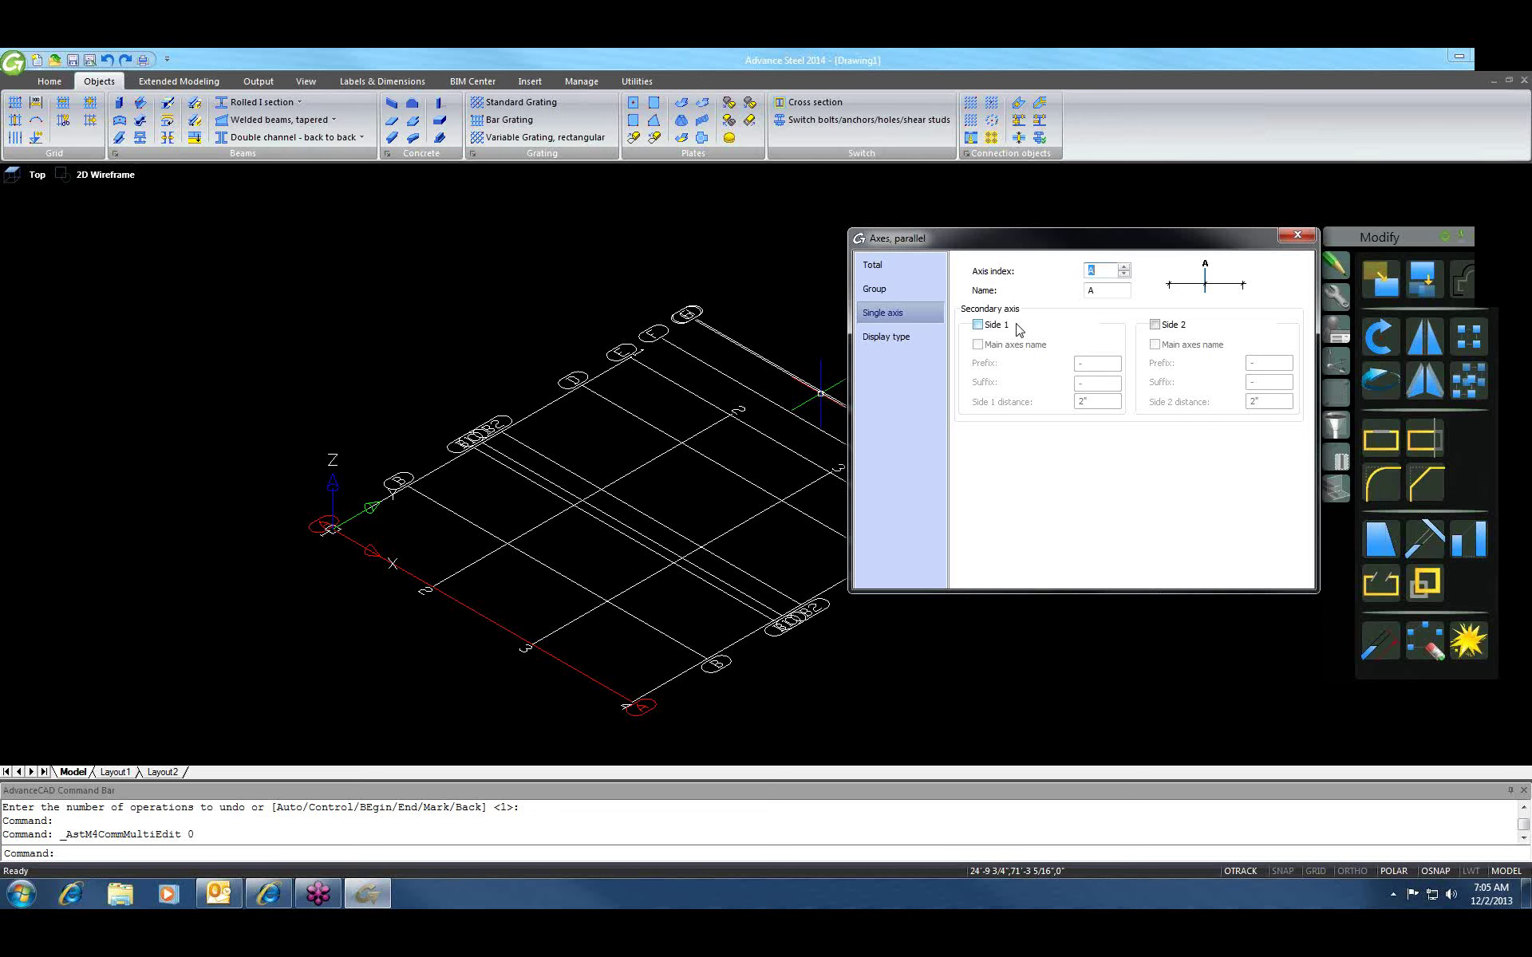
double_click(1088, 271)
text(B)
click(1088, 292)
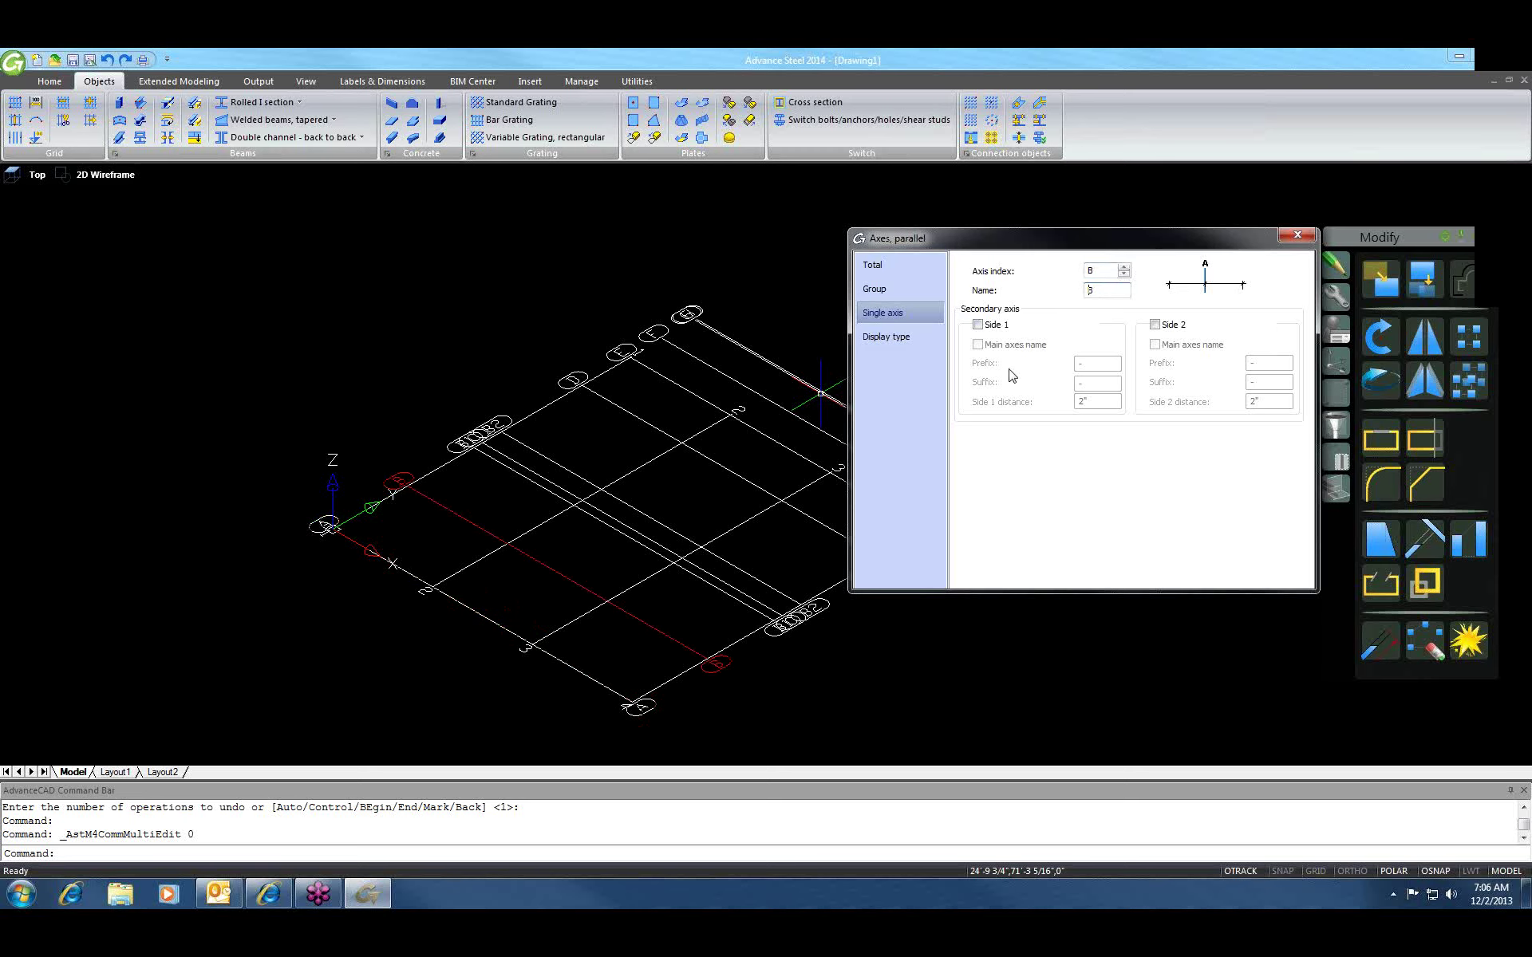
double_click(1090, 289)
text(C3)
double_click(1093, 288)
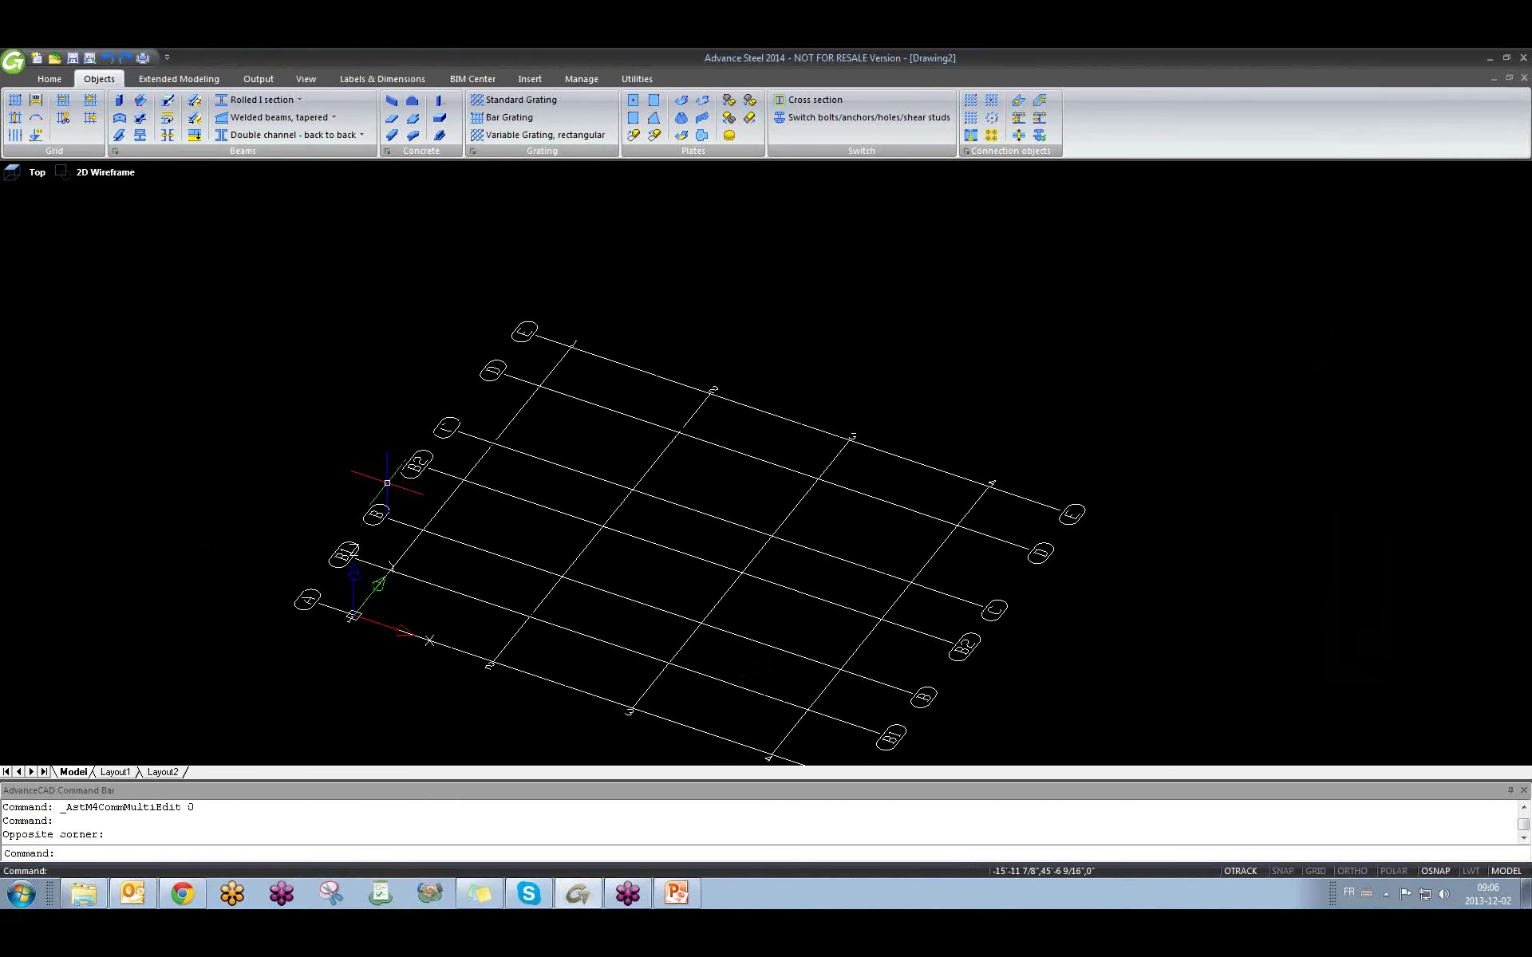
Open the lettered axis group's Single axis properties in Drawing2, choose axis index B, and close the dialog.
middle_drag(388, 479, 247, 508)
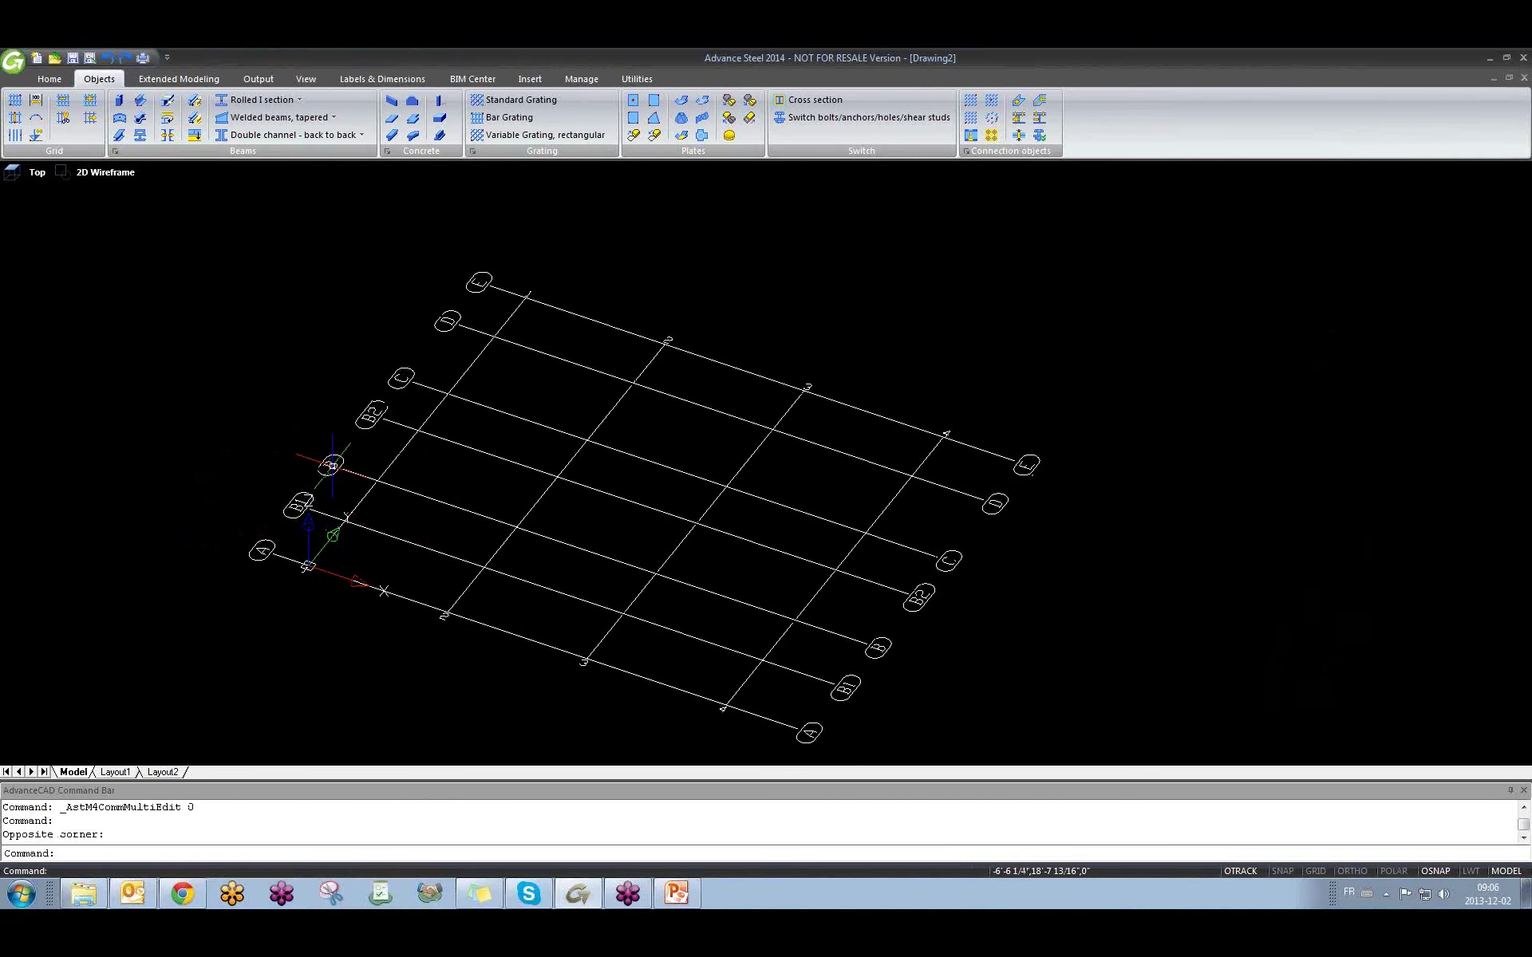
key(Escape)
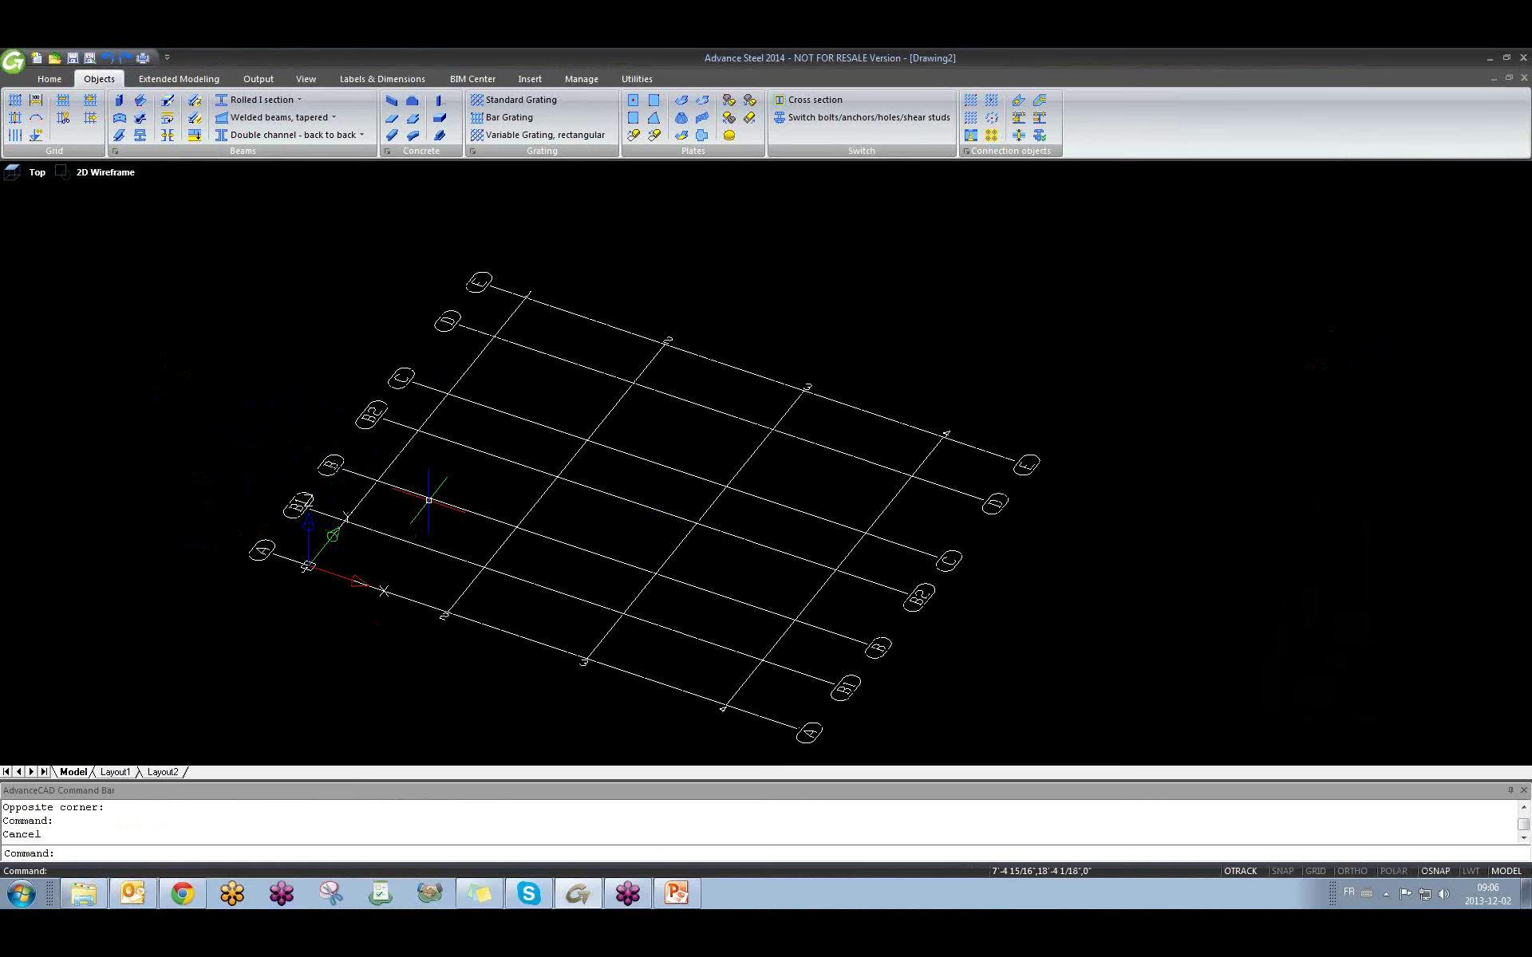
double_click(429, 500)
middle_drag(455, 569, 309, 497)
click(680, 315)
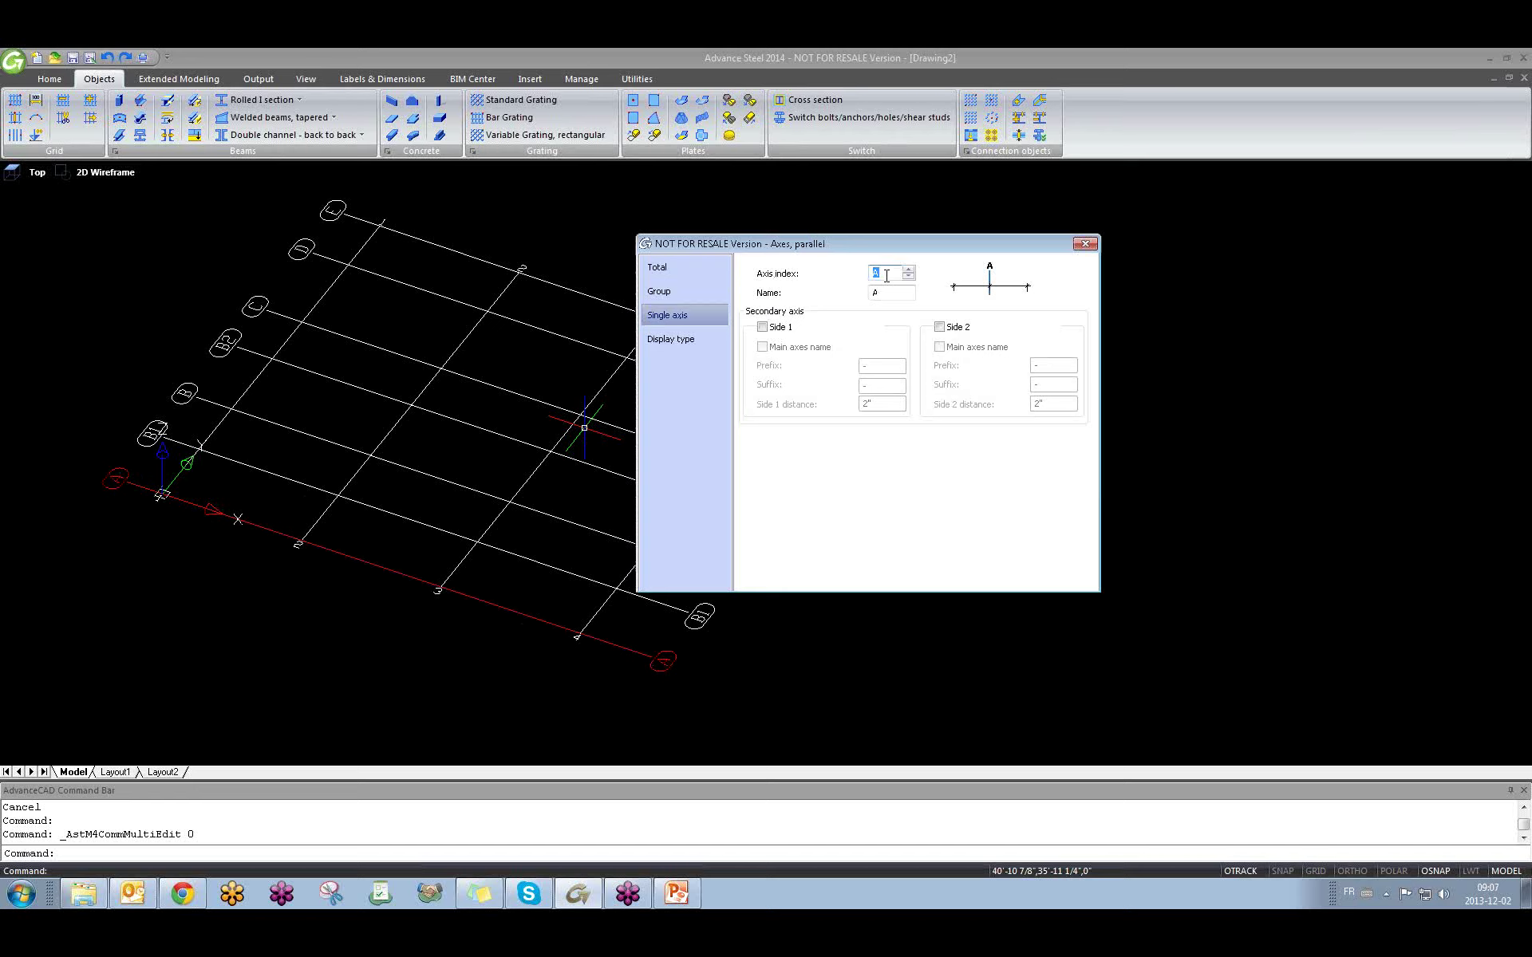
text(B)
click(1084, 243)
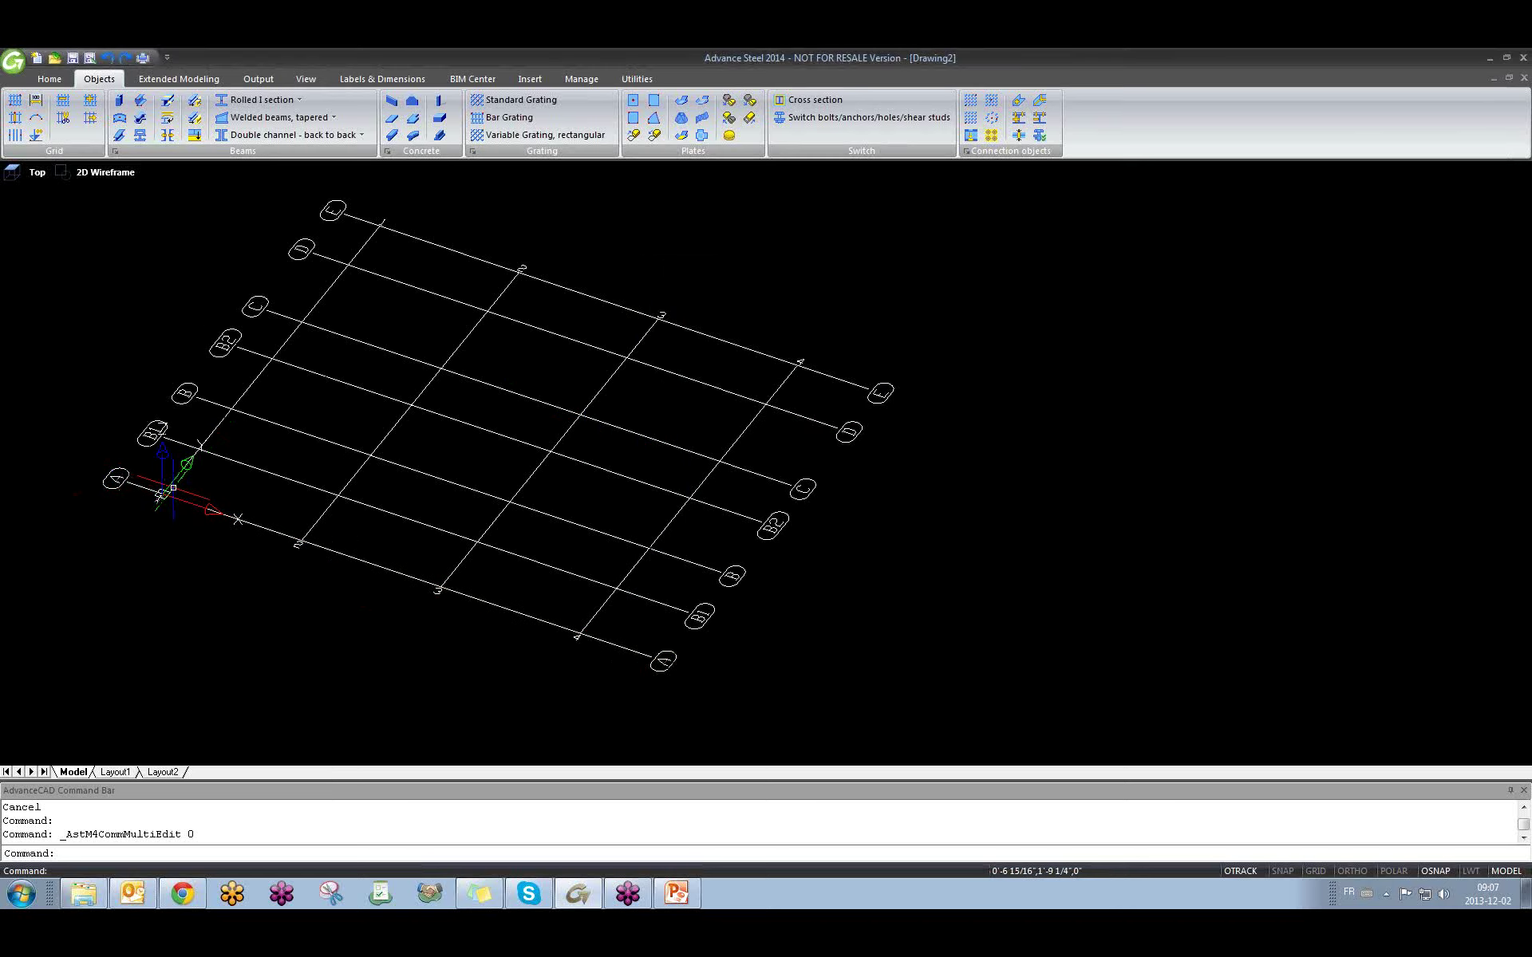
Reopen the Single axis properties and turn off the Side 1 secondary axis of axis B.
double_click(682, 325)
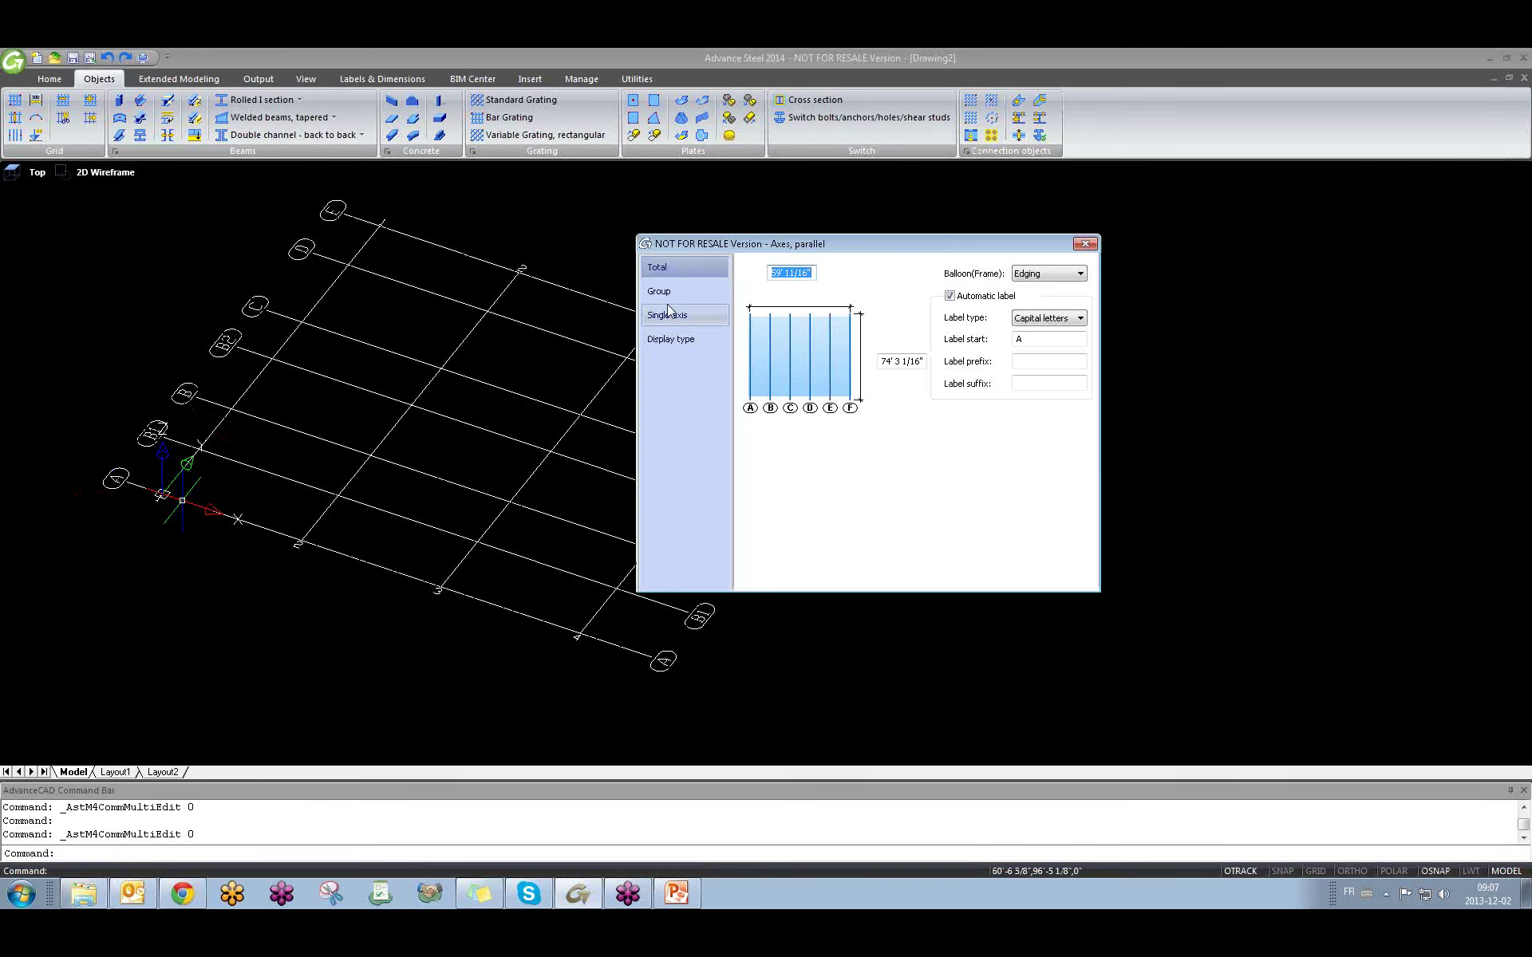
click(670, 315)
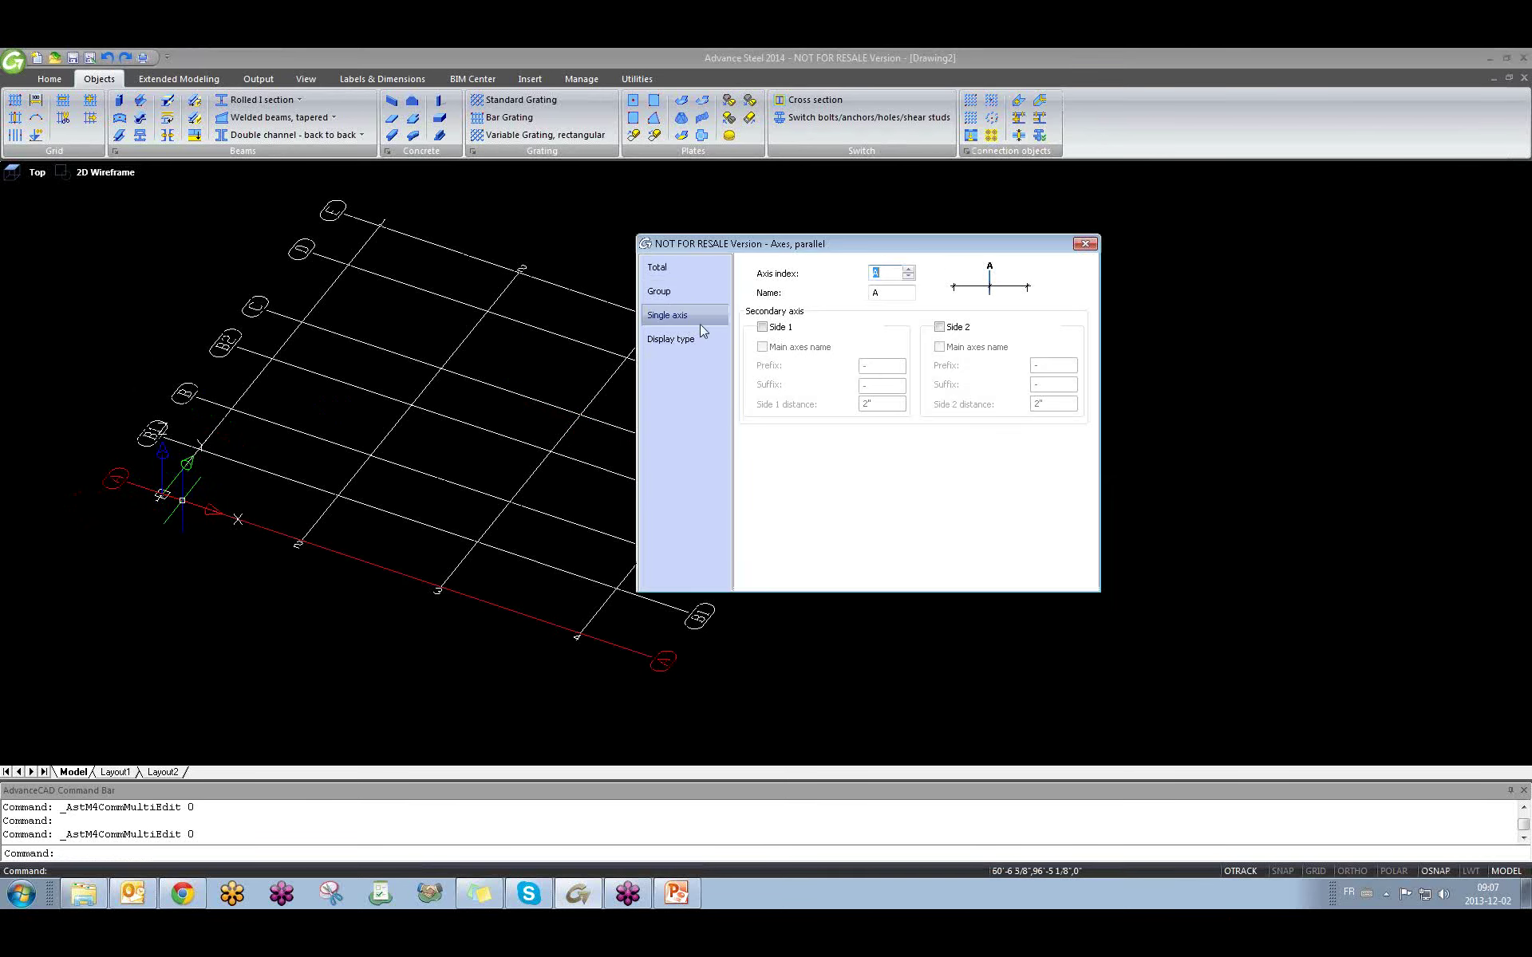
click(908, 269)
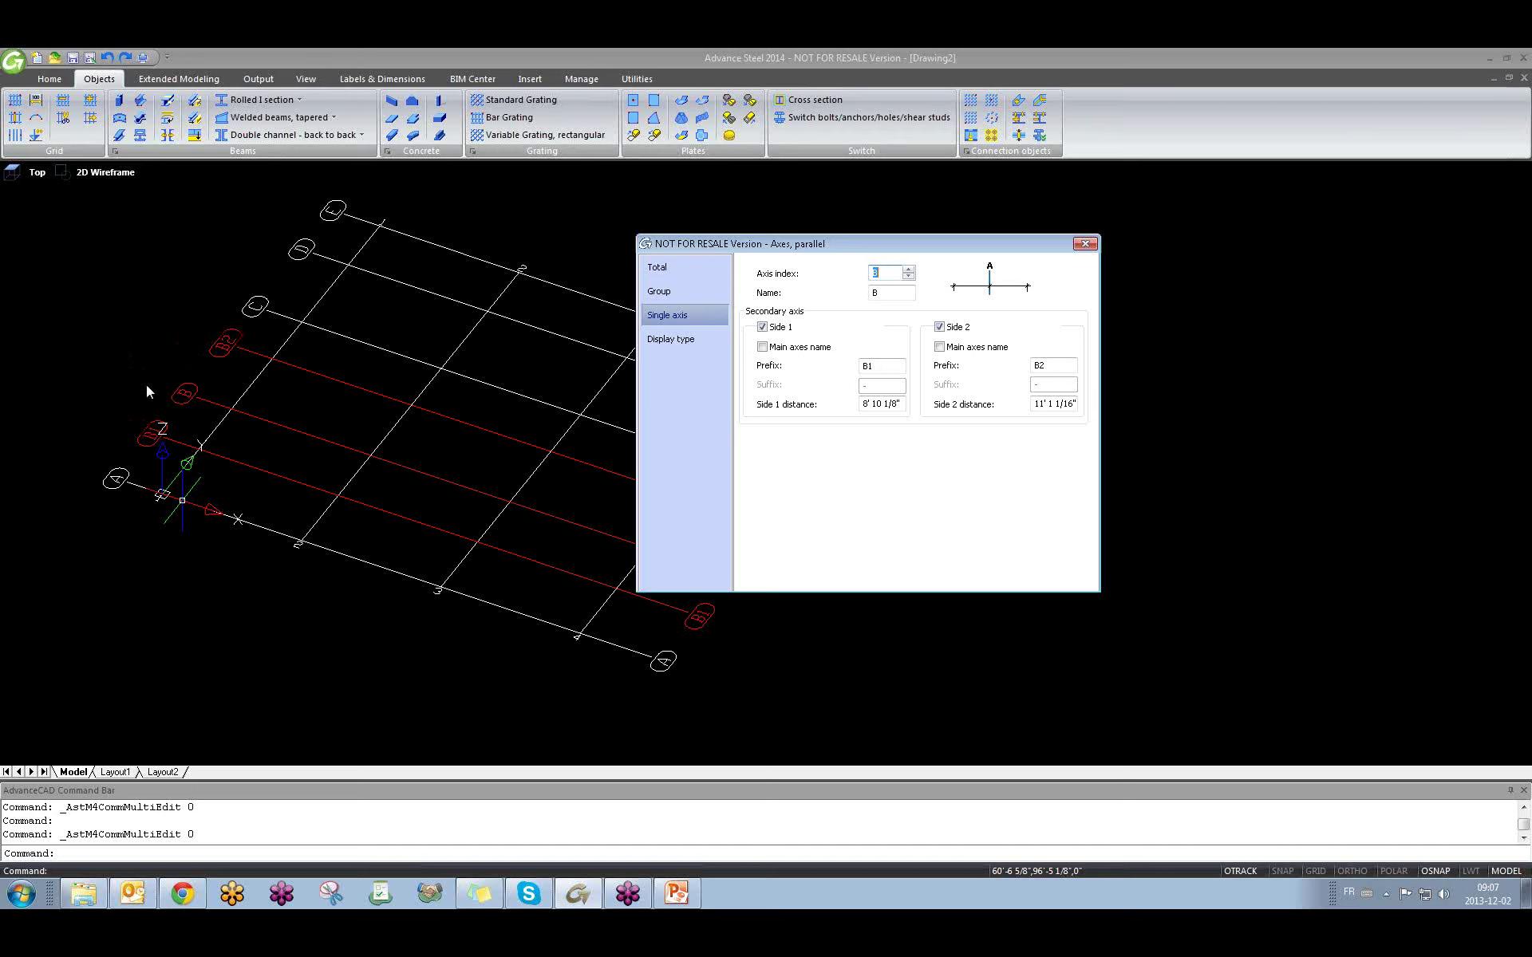
click(761, 327)
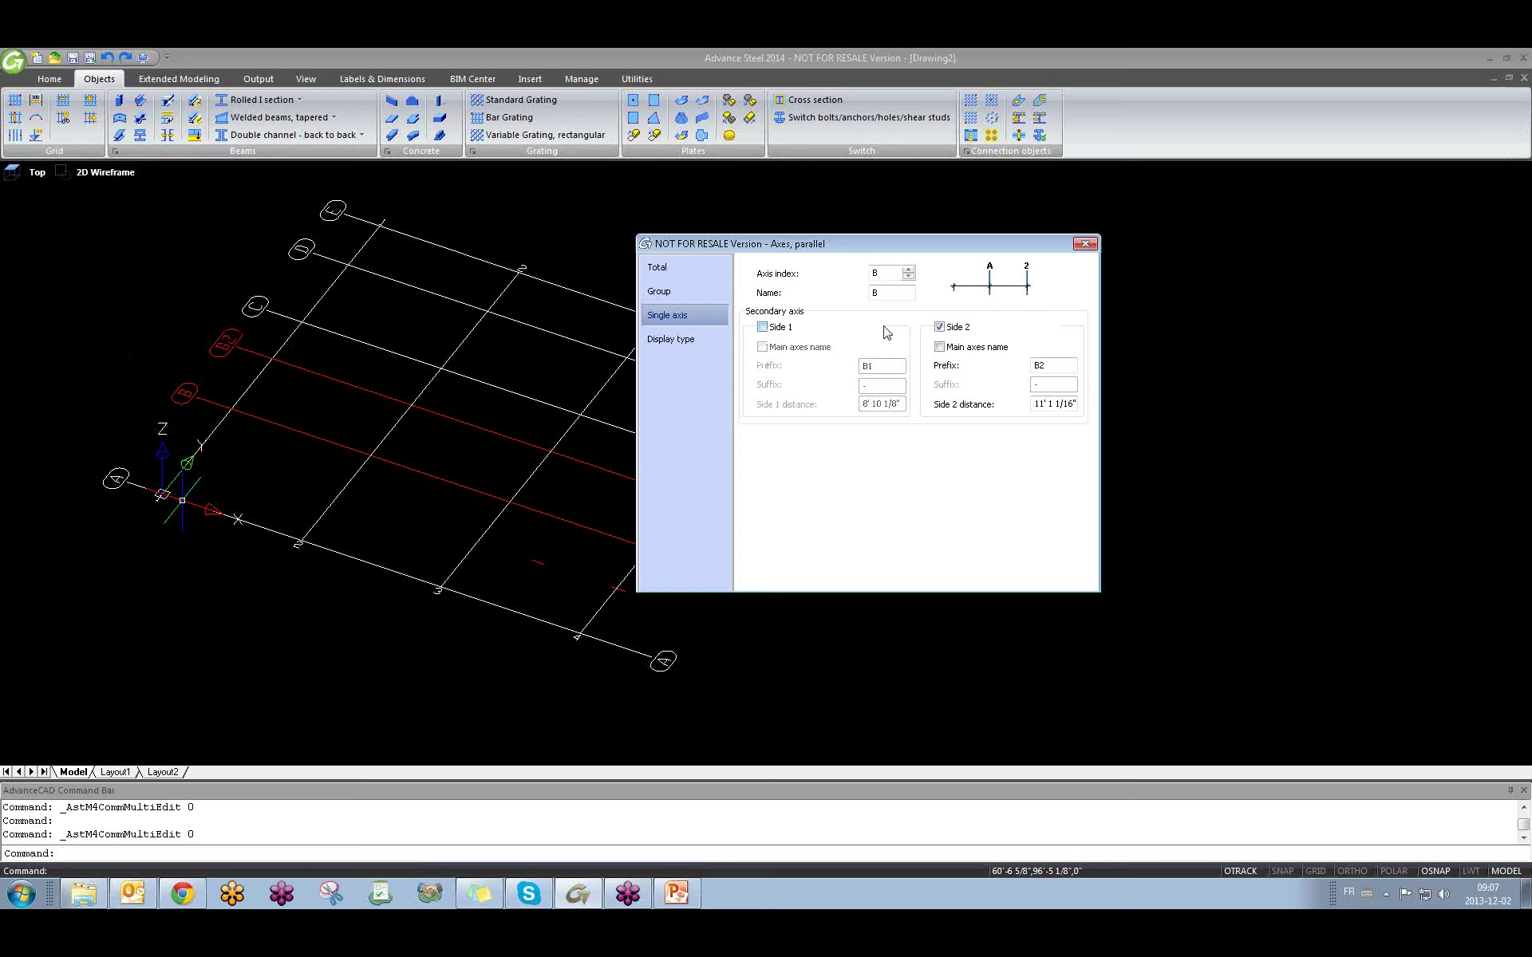
Turn axis B's Side 2 secondary axis off, re-enable both sides, and switch the axis index to A and back to B.
click(939, 327)
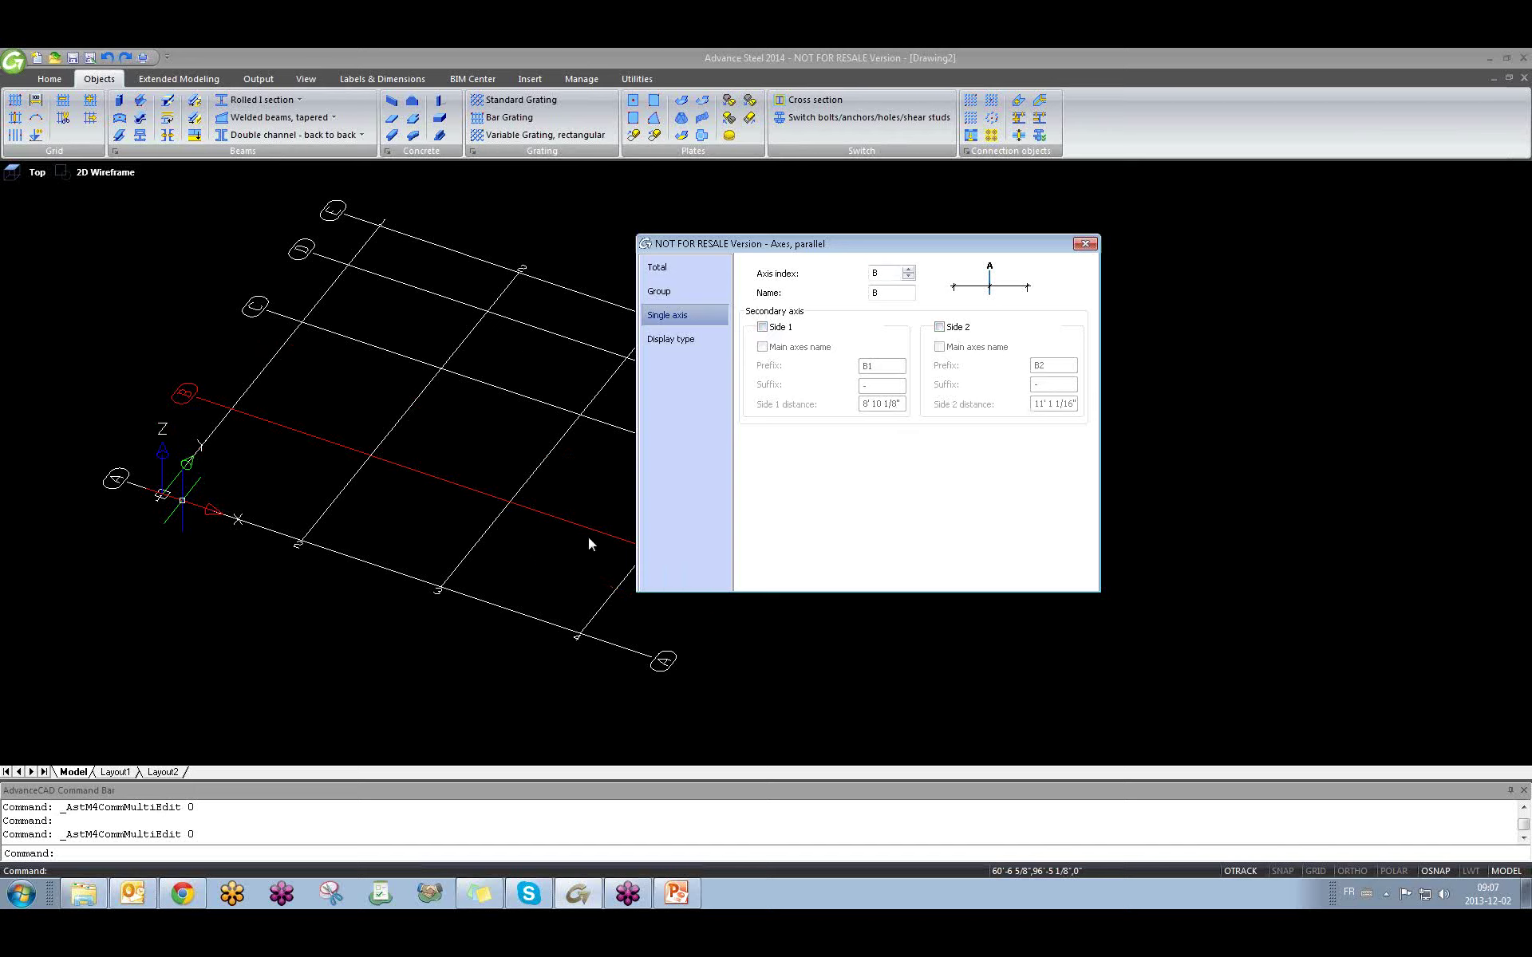
click(762, 327)
click(939, 327)
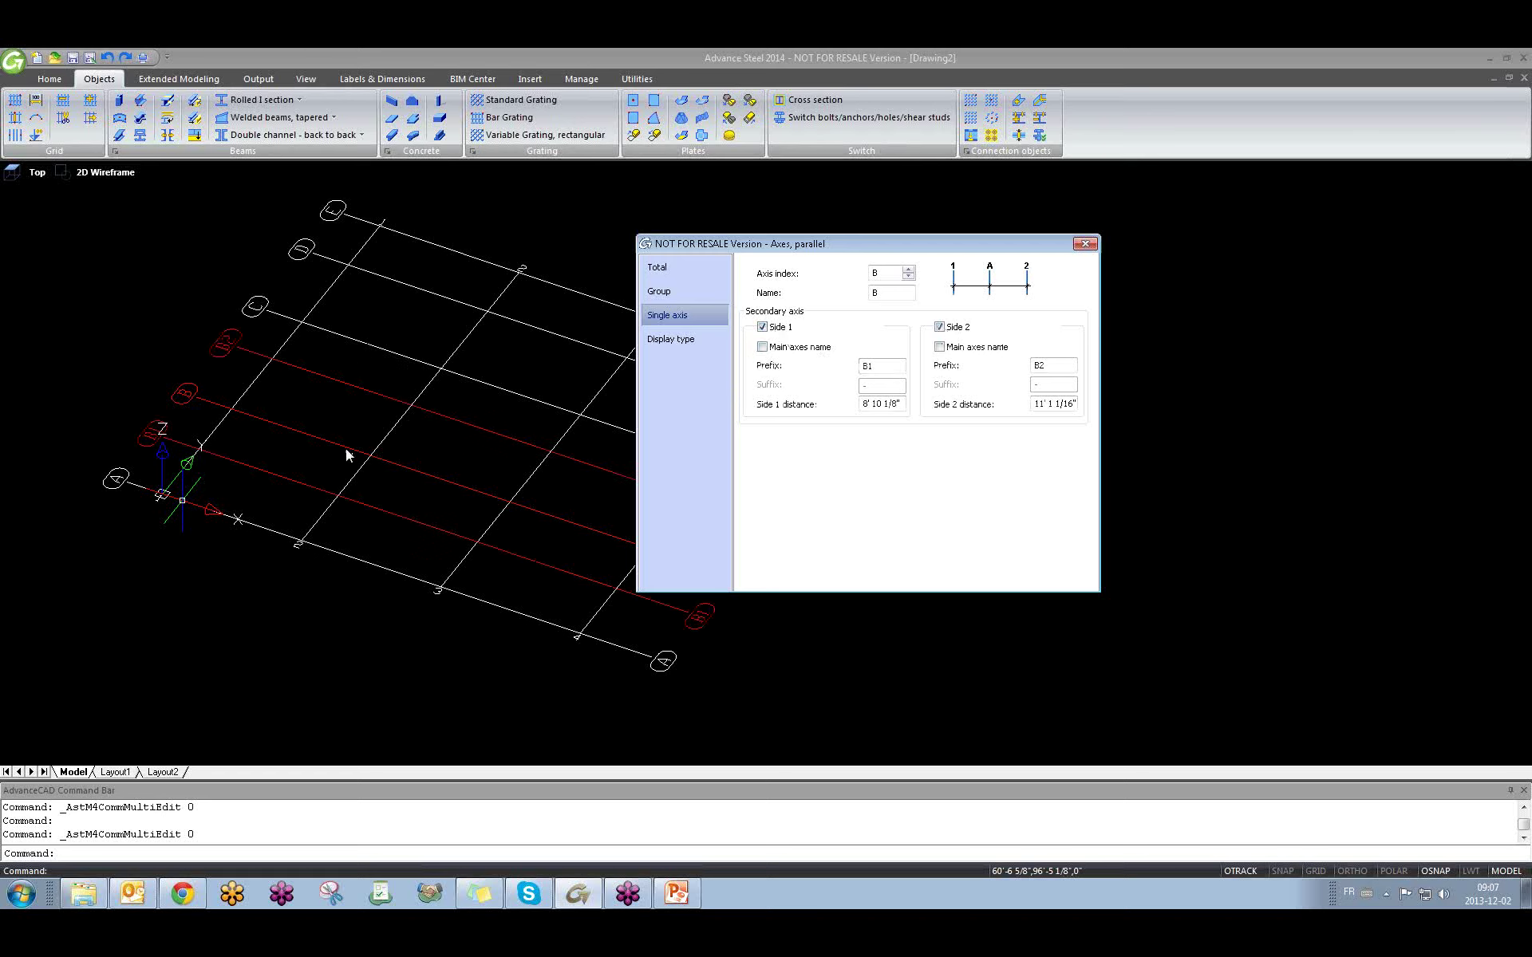
click(909, 276)
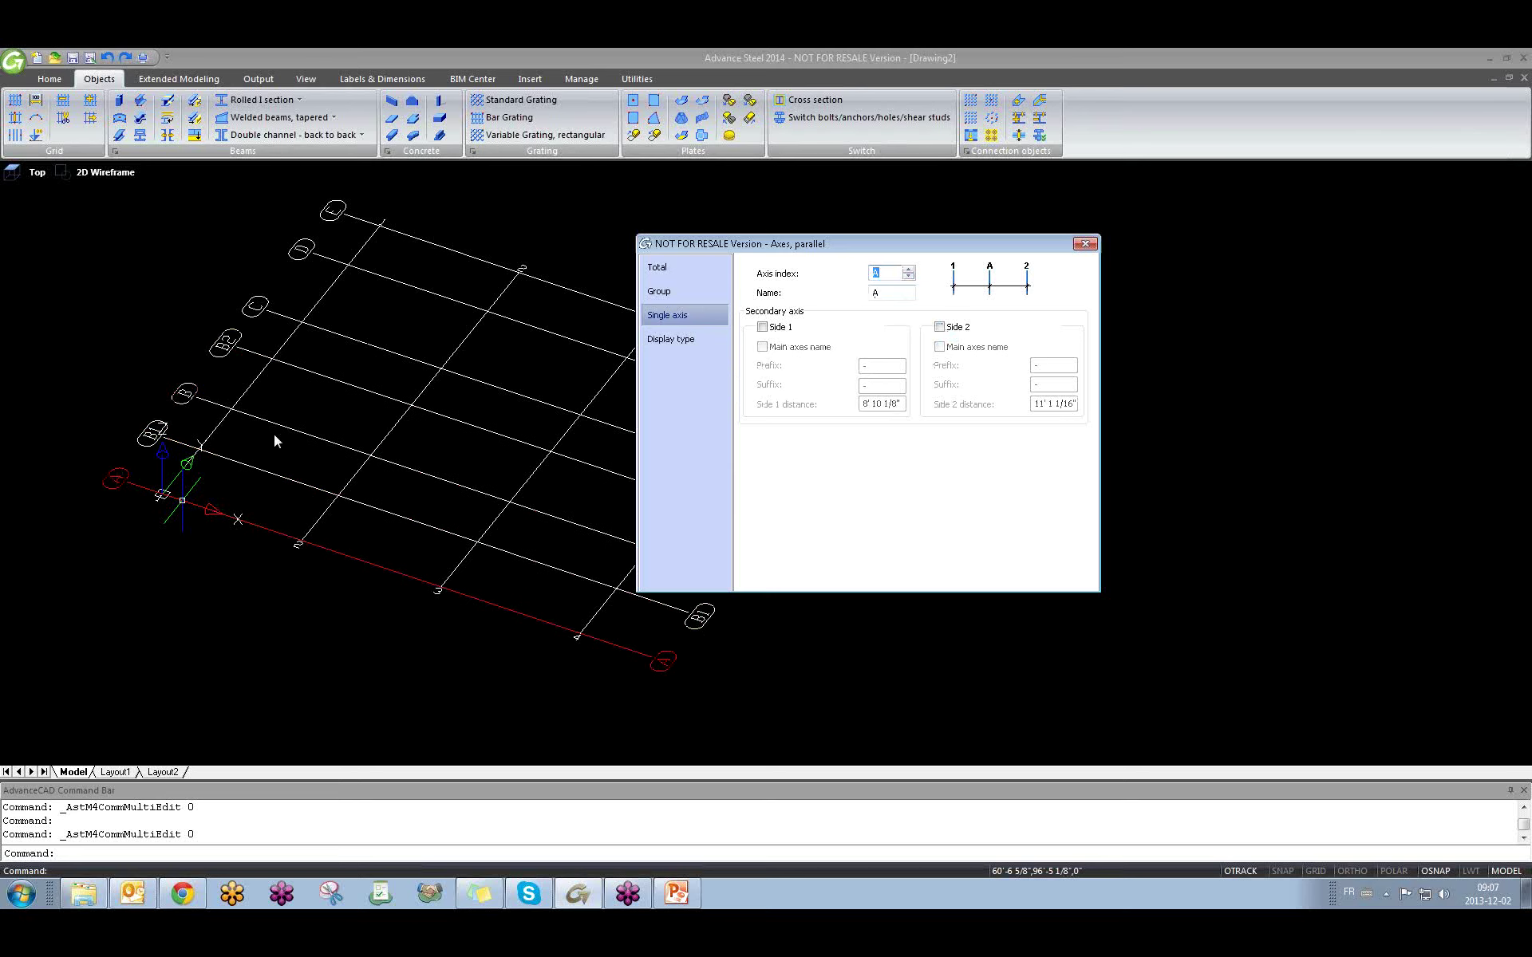
click(909, 269)
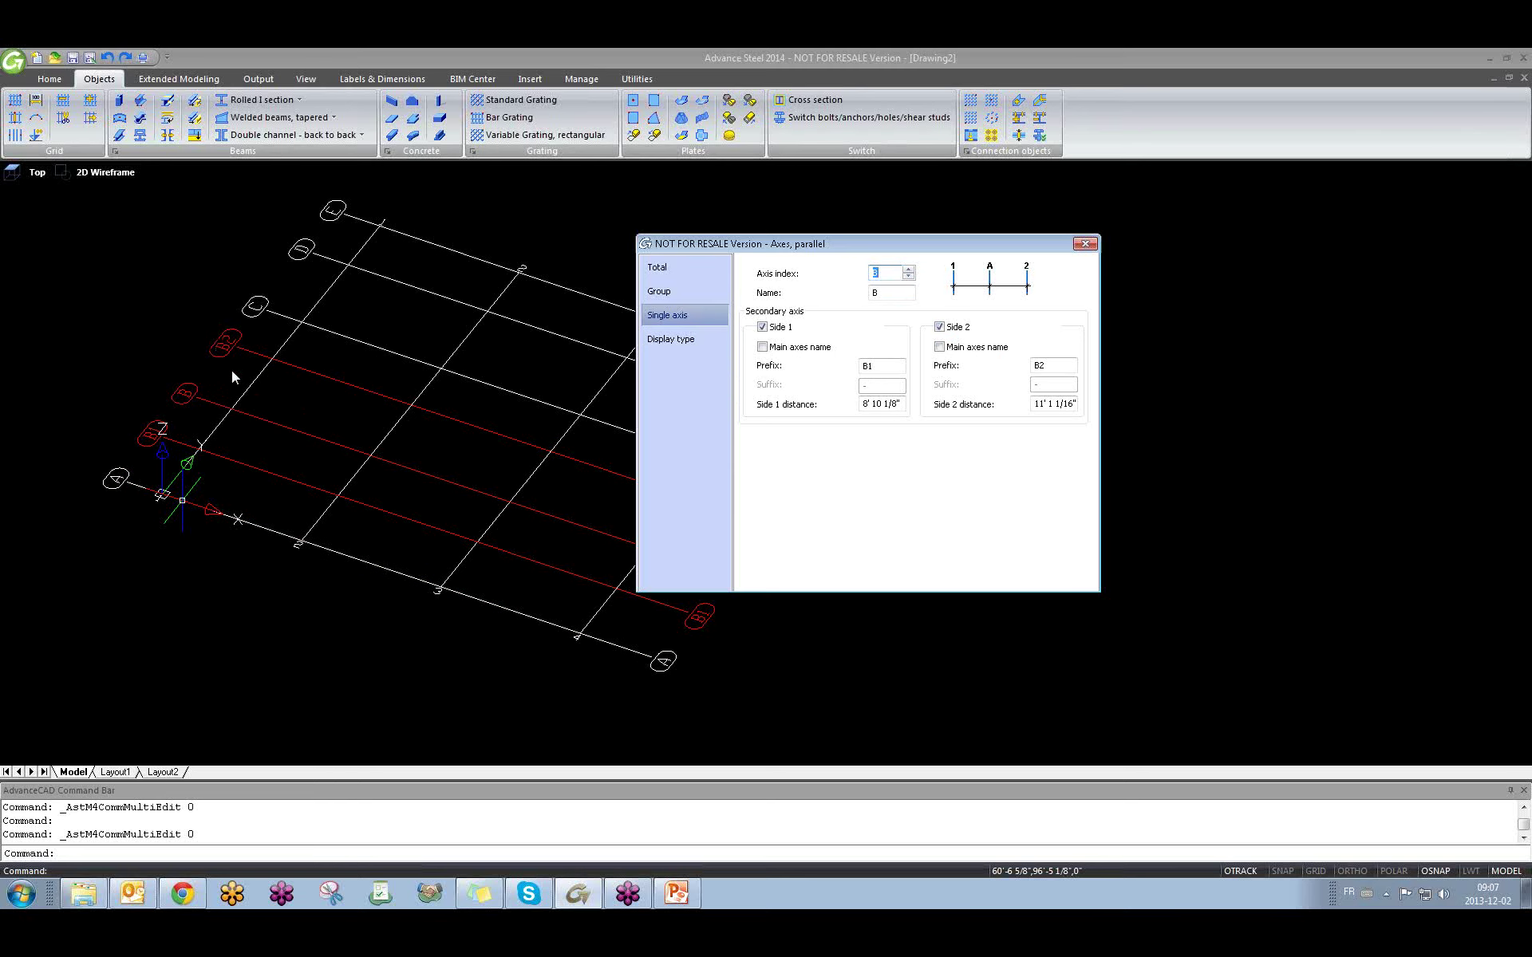
Turn off the Side 1 and Side 2 secondary axes of axis B and close the axes properties.
click(762, 327)
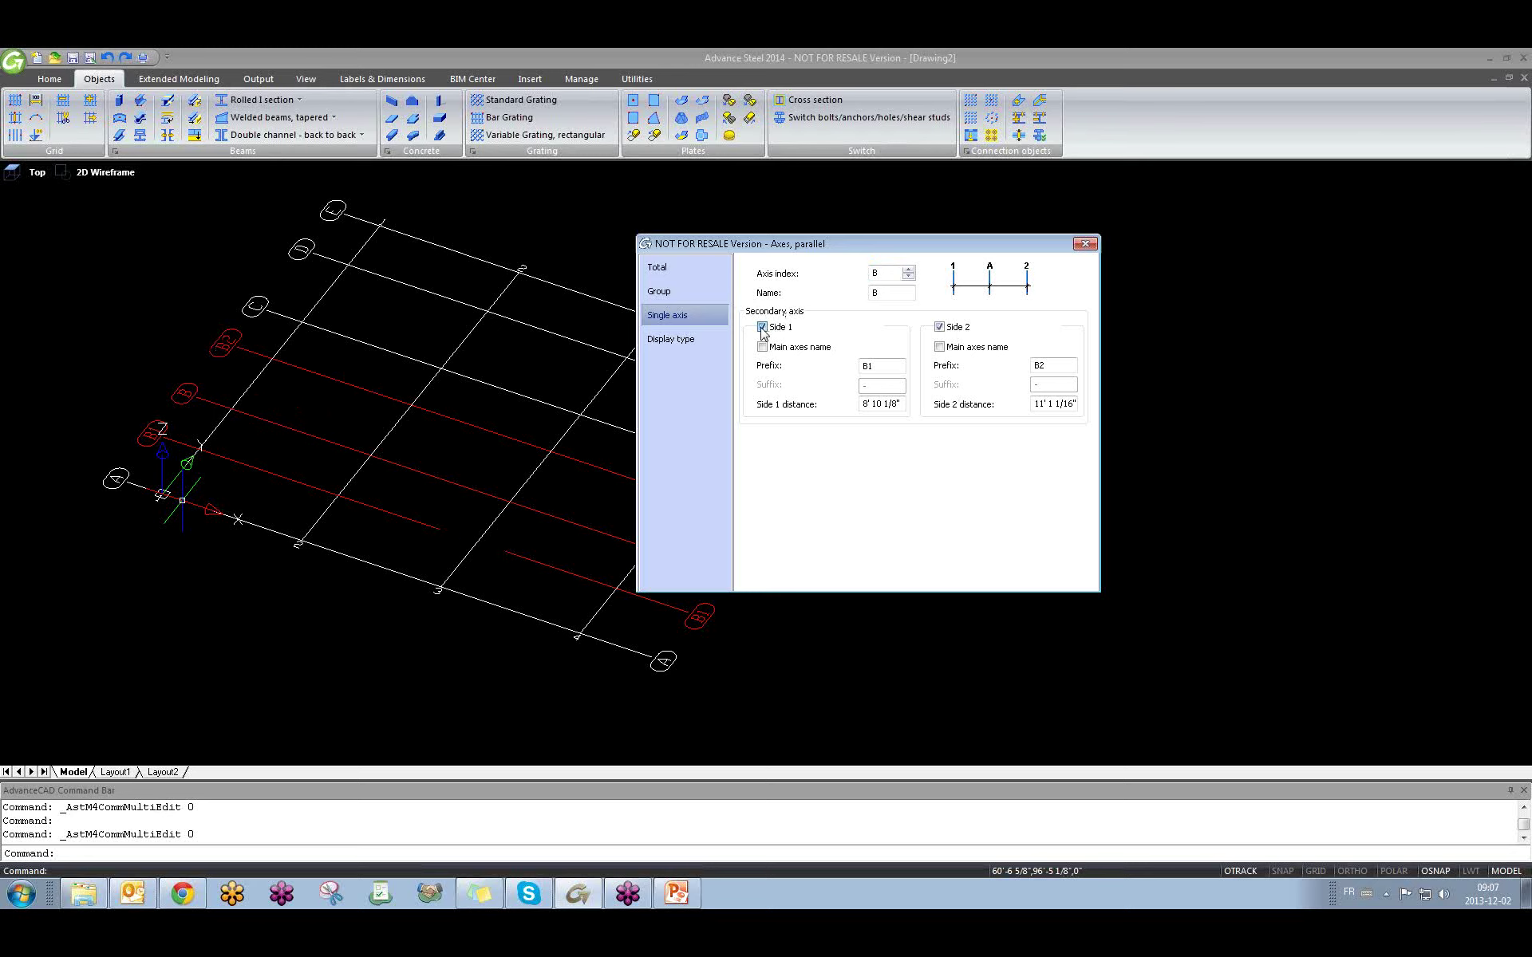
click(941, 329)
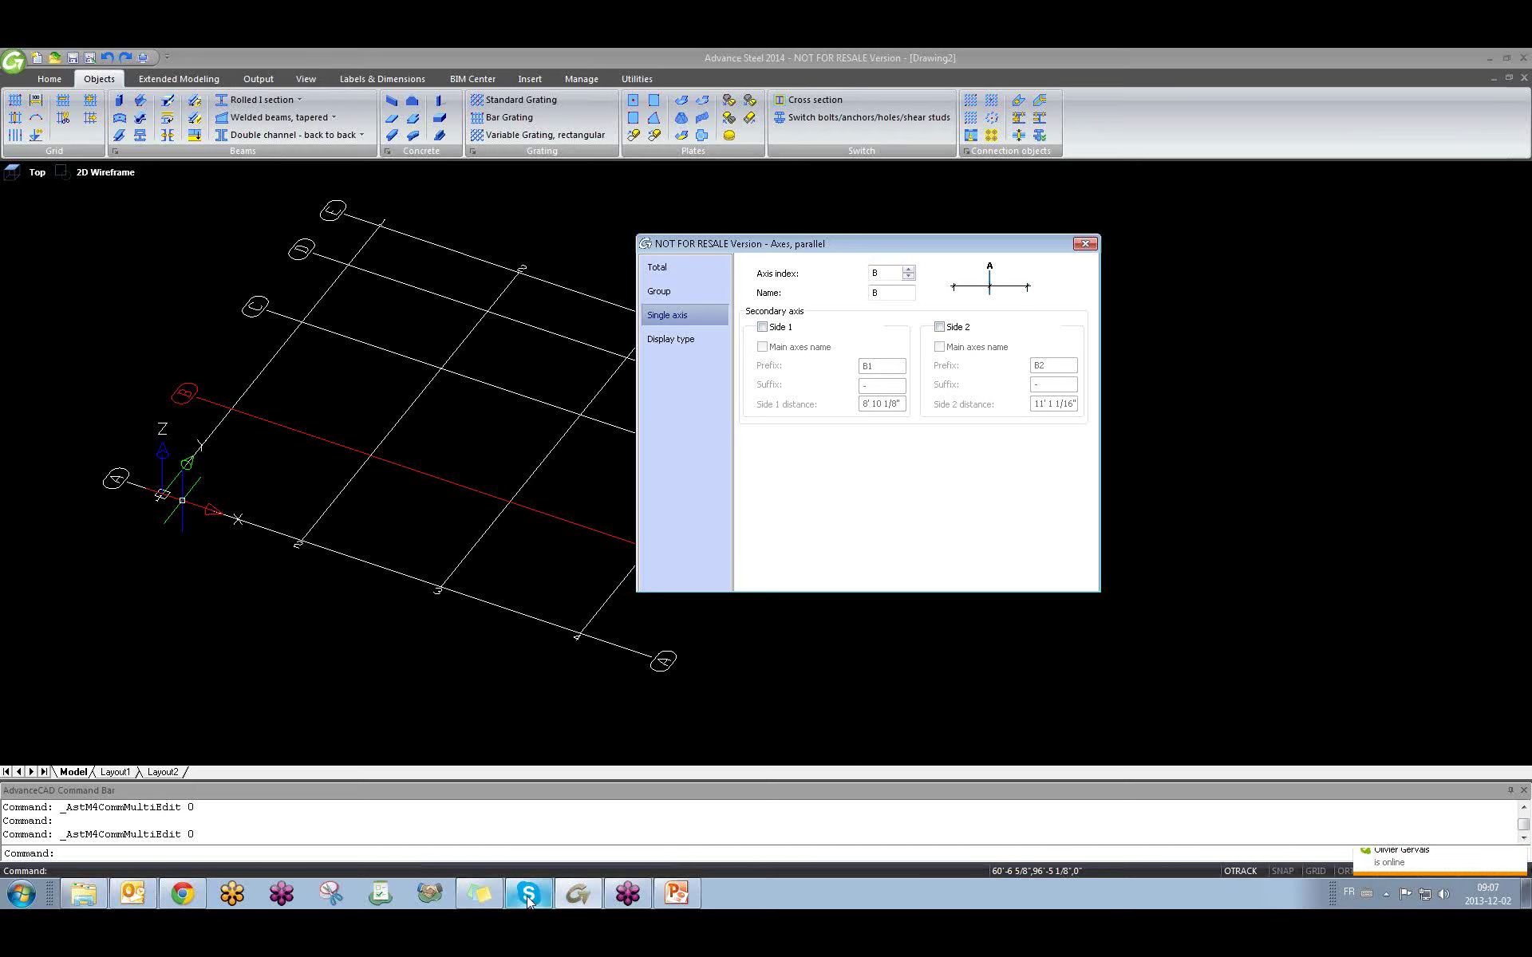
mouse_move(526, 897)
click(1085, 243)
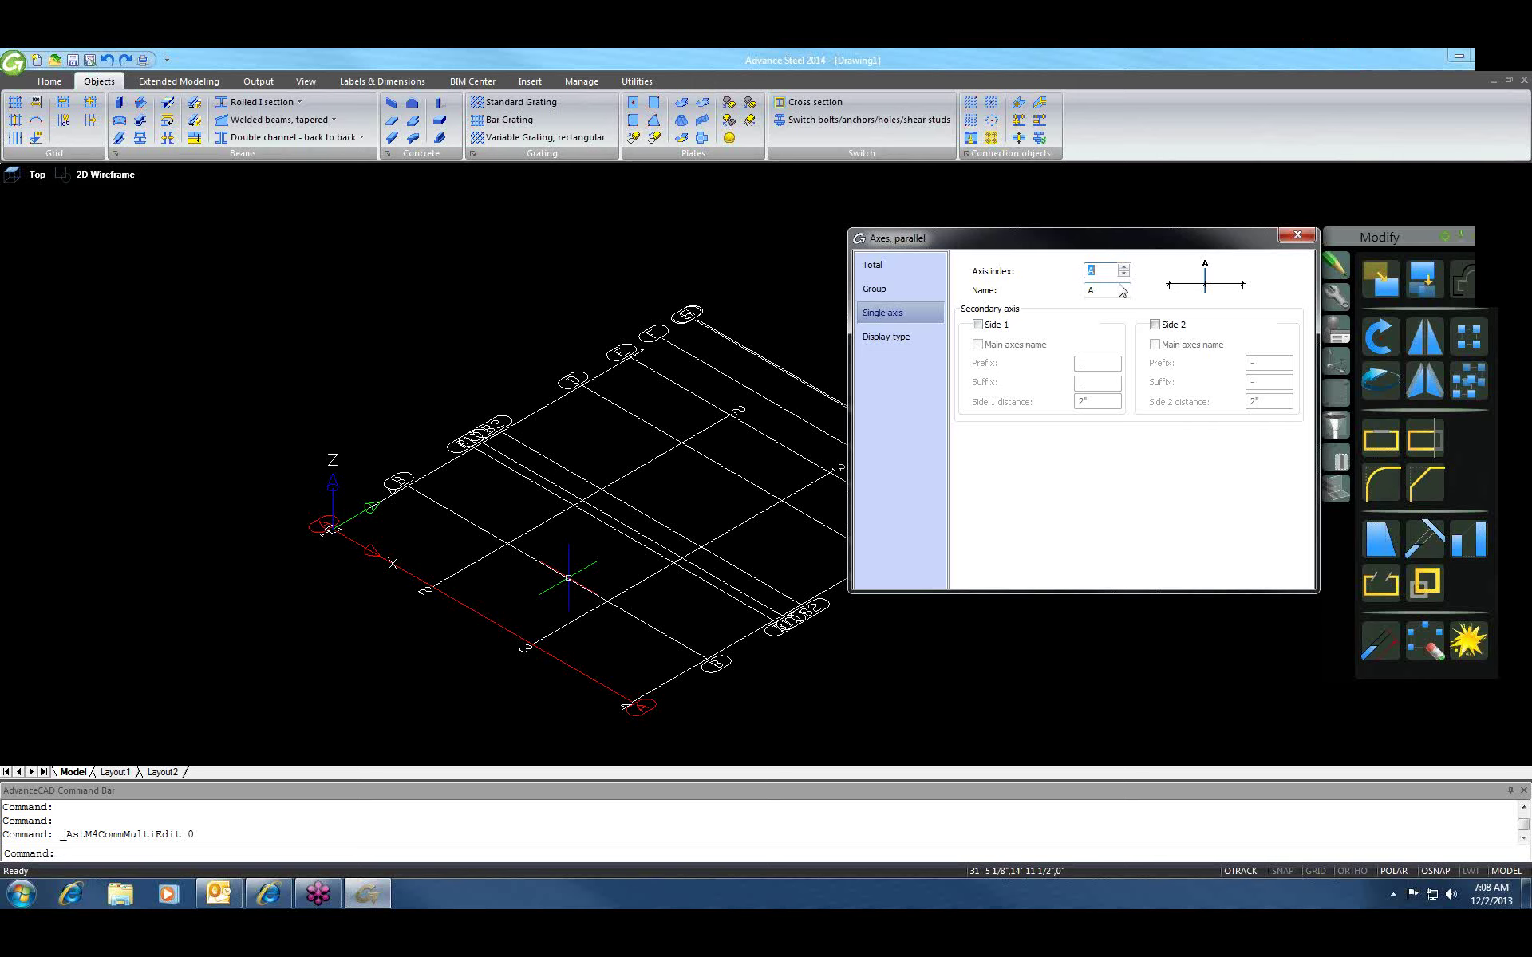
Choose axis index C in the Drawing1 grid's Single axis properties and turn off its Side 1 and Side 2 secondary axes.
click(1088, 274)
click(1123, 274)
click(1123, 270)
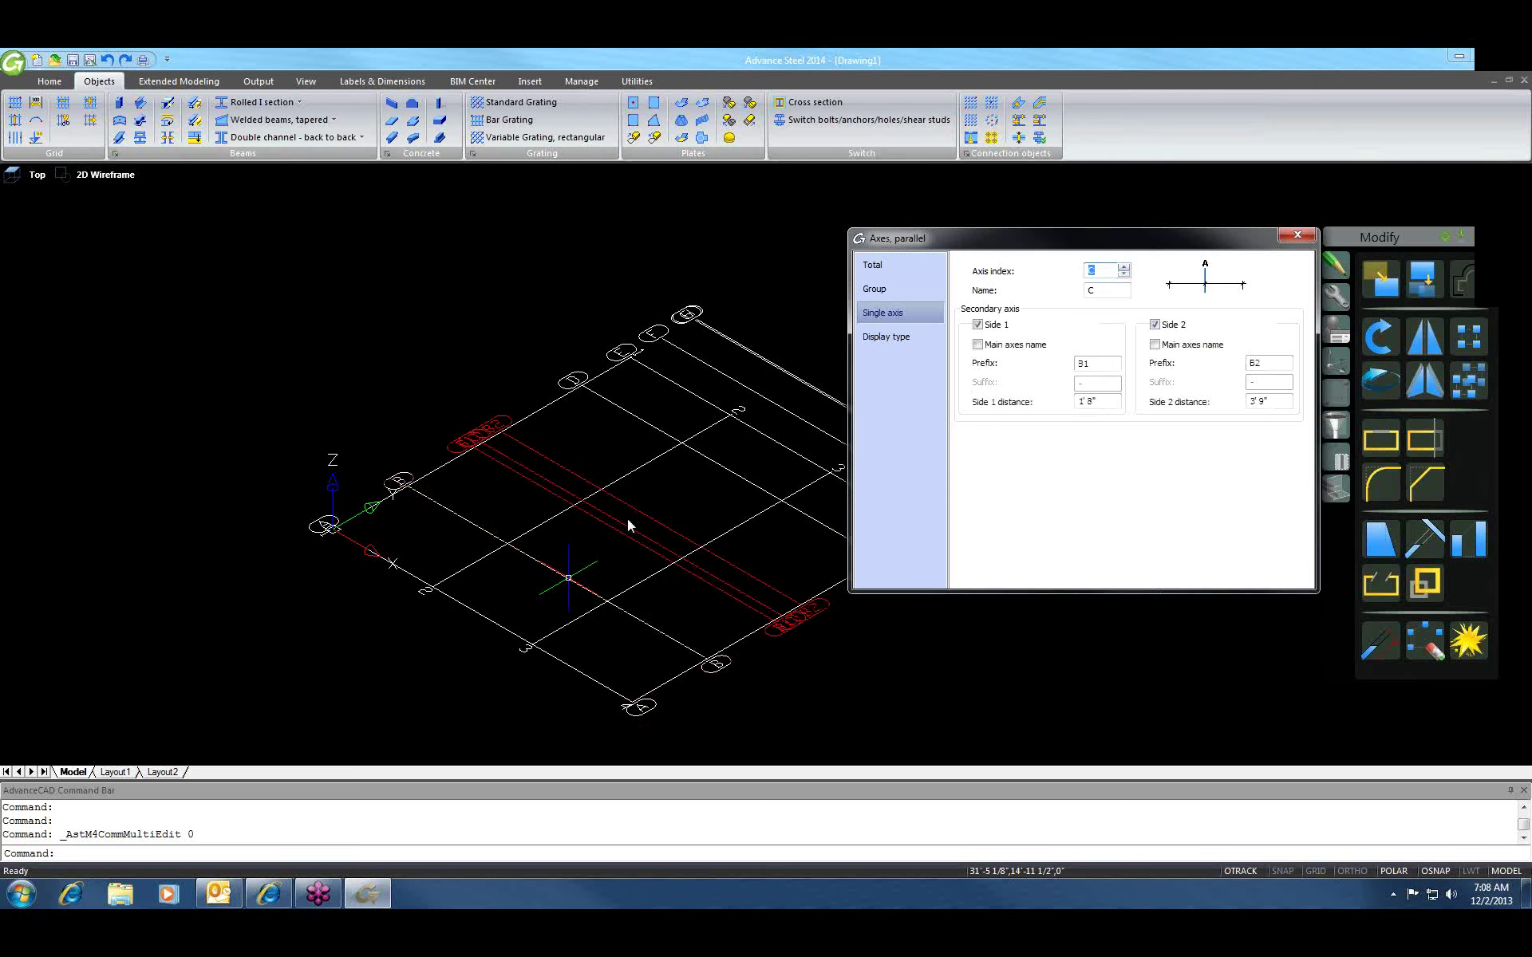
click(980, 326)
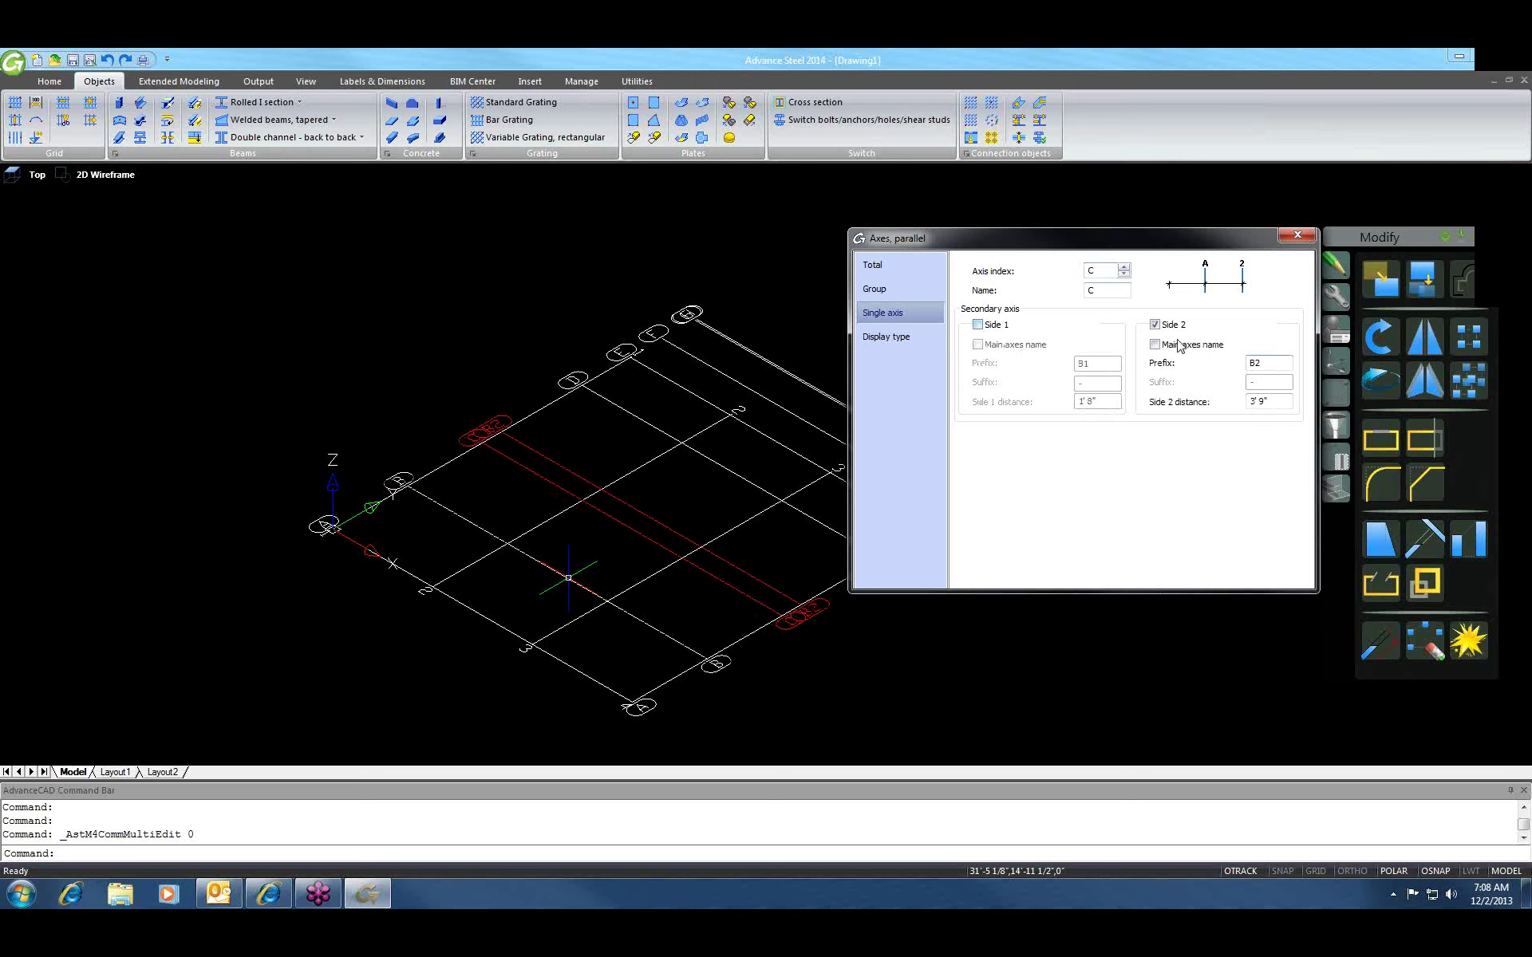
click(1154, 325)
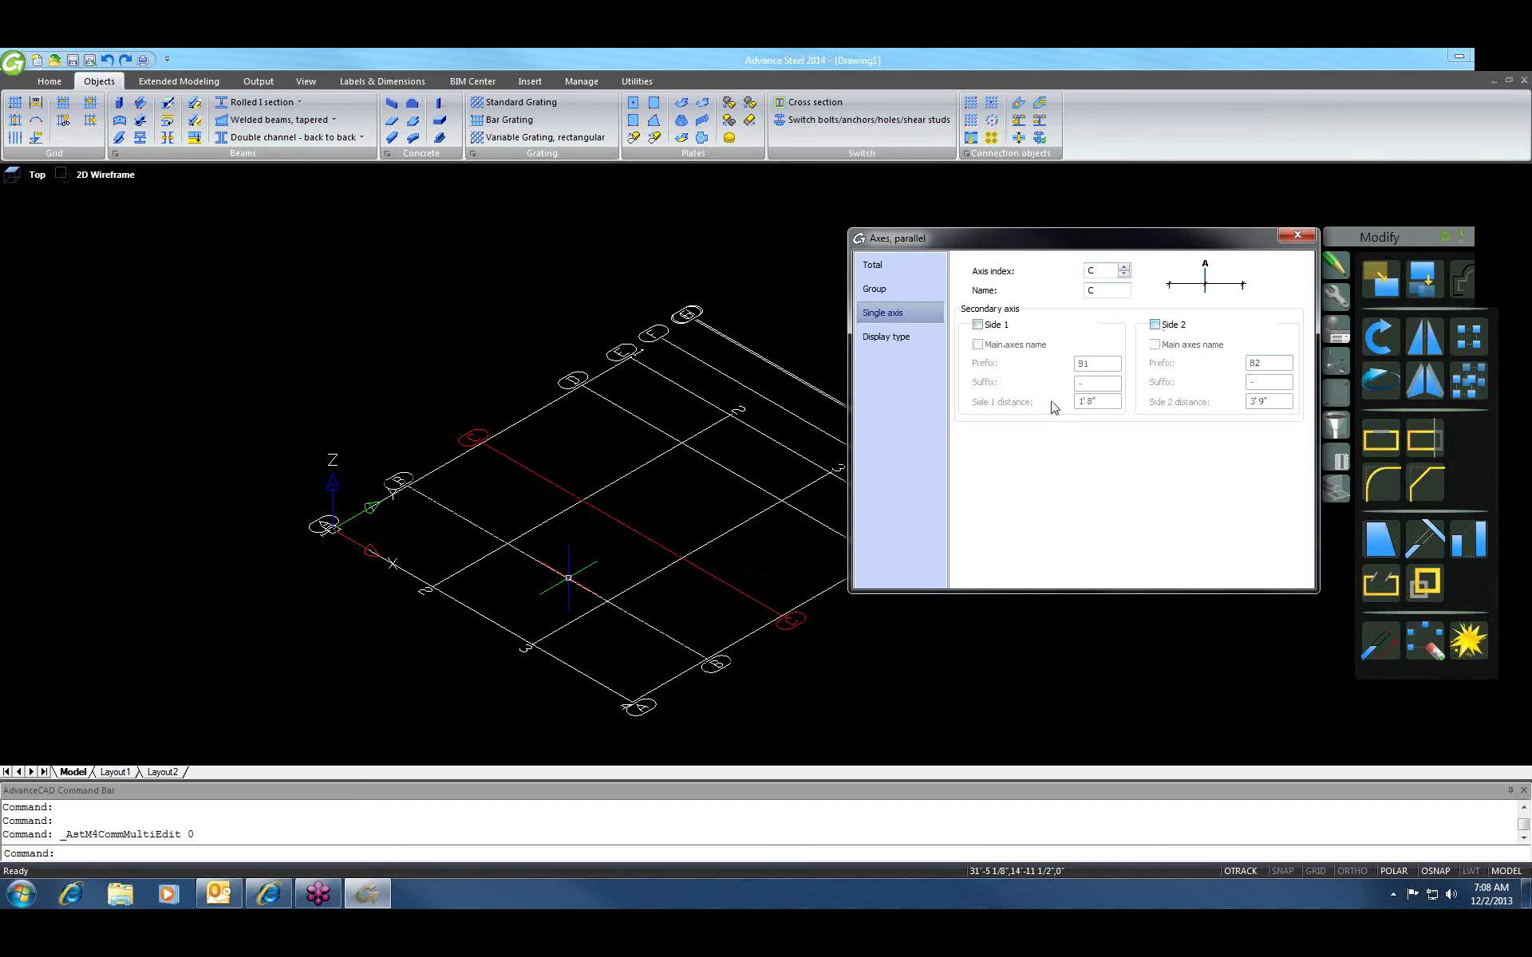
Move the axes properties dialog clear of the grid and select the lettered axis group.
click(570, 282)
click(567, 576)
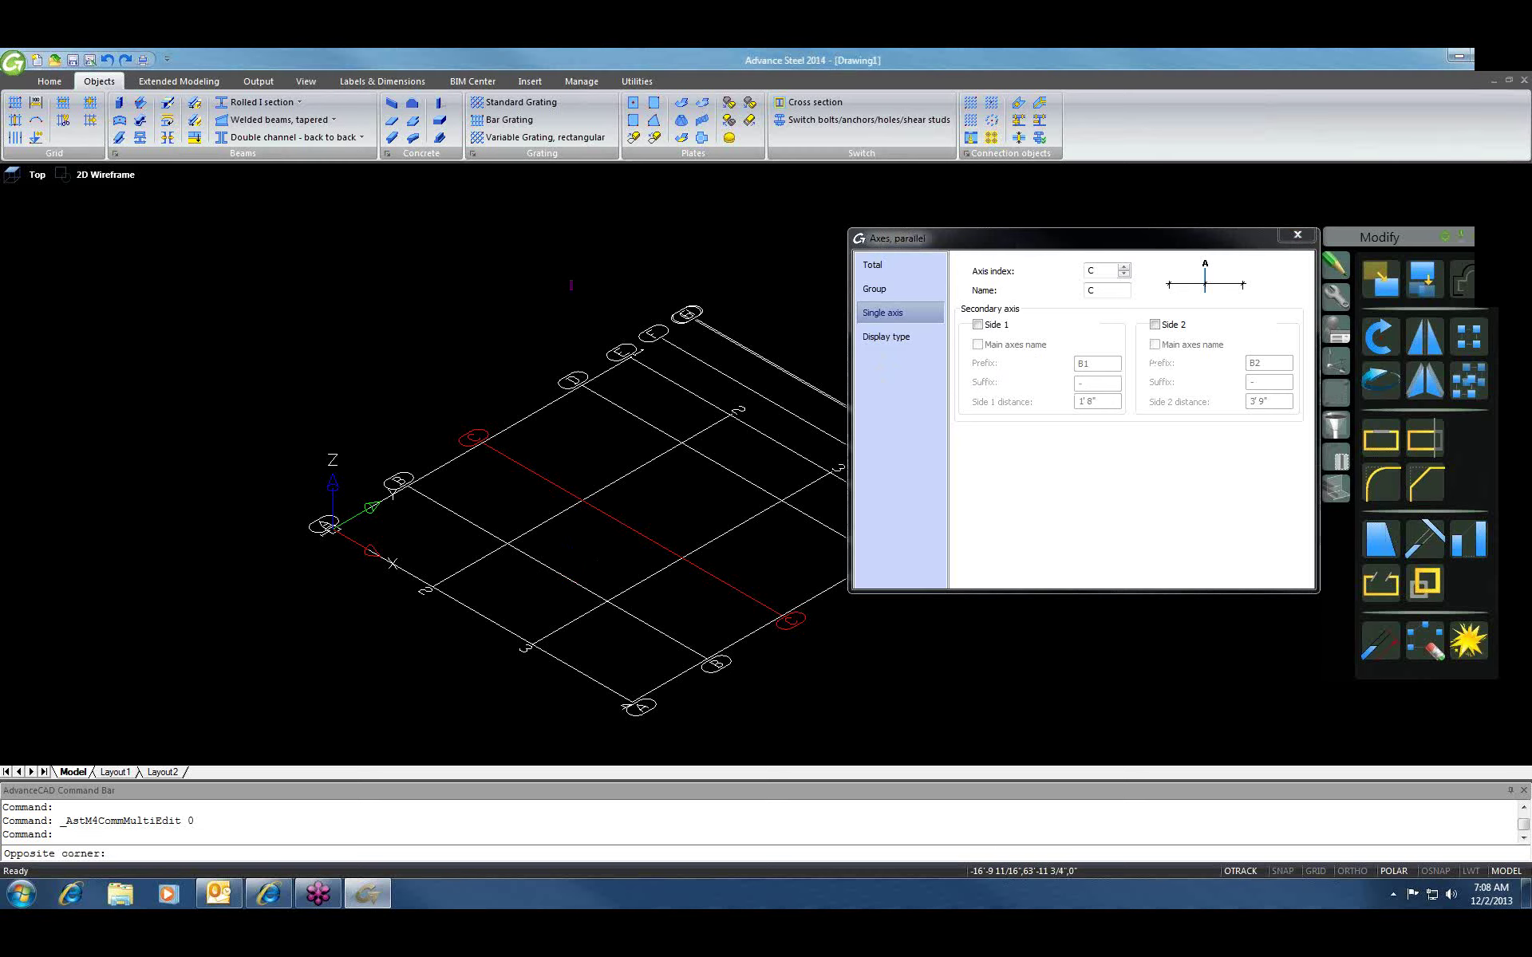
click(710, 331)
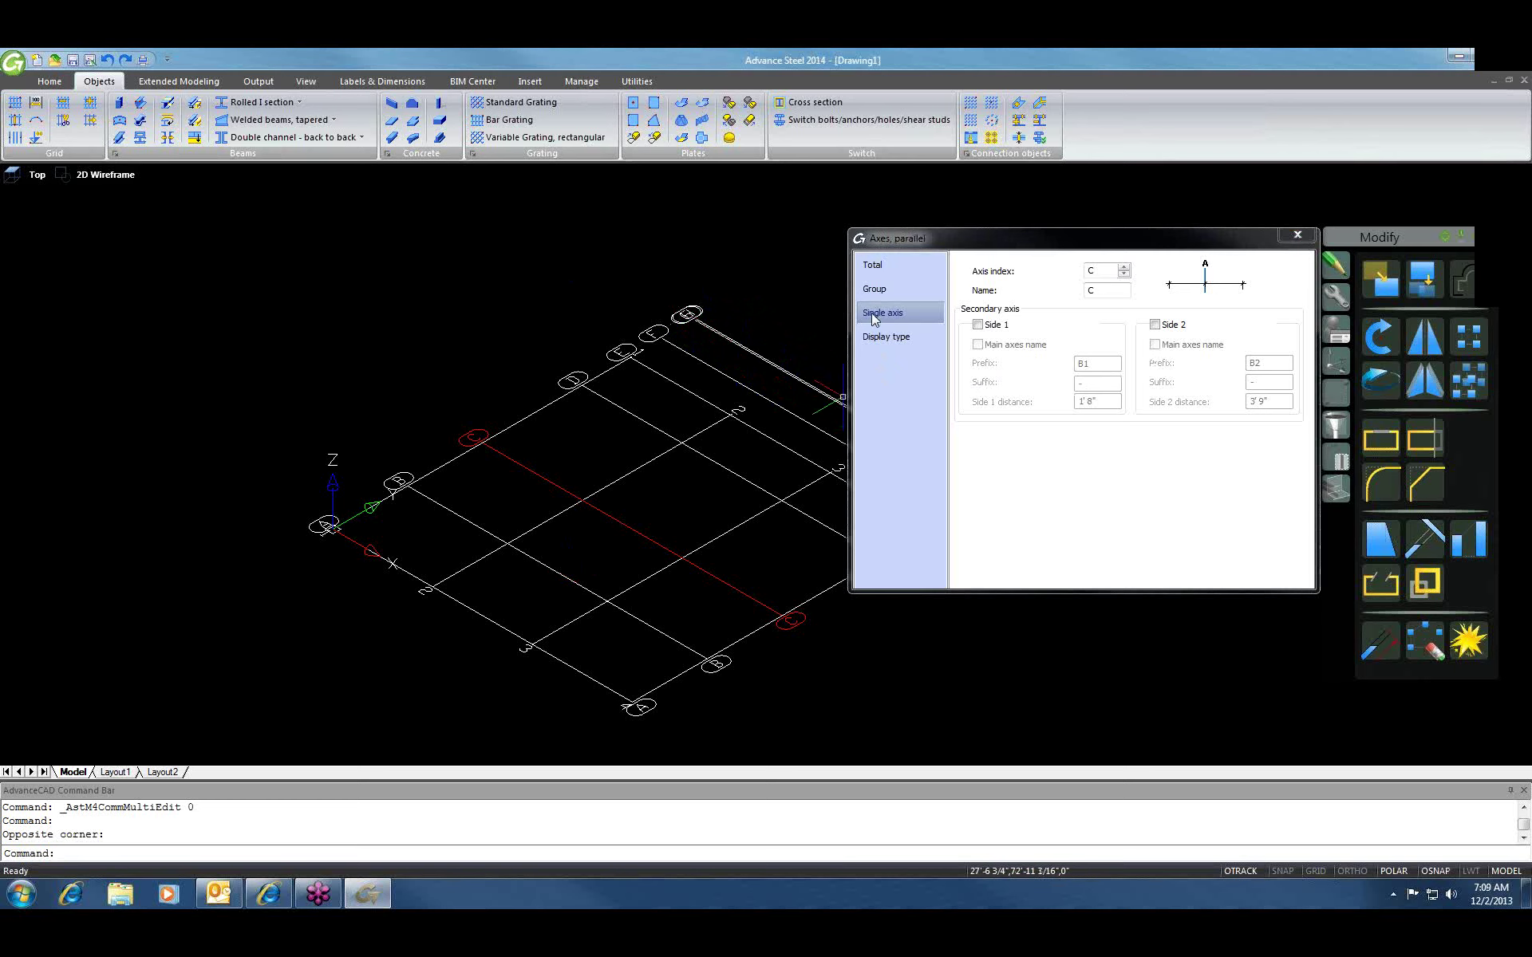
drag(1022, 242, 1200, 302)
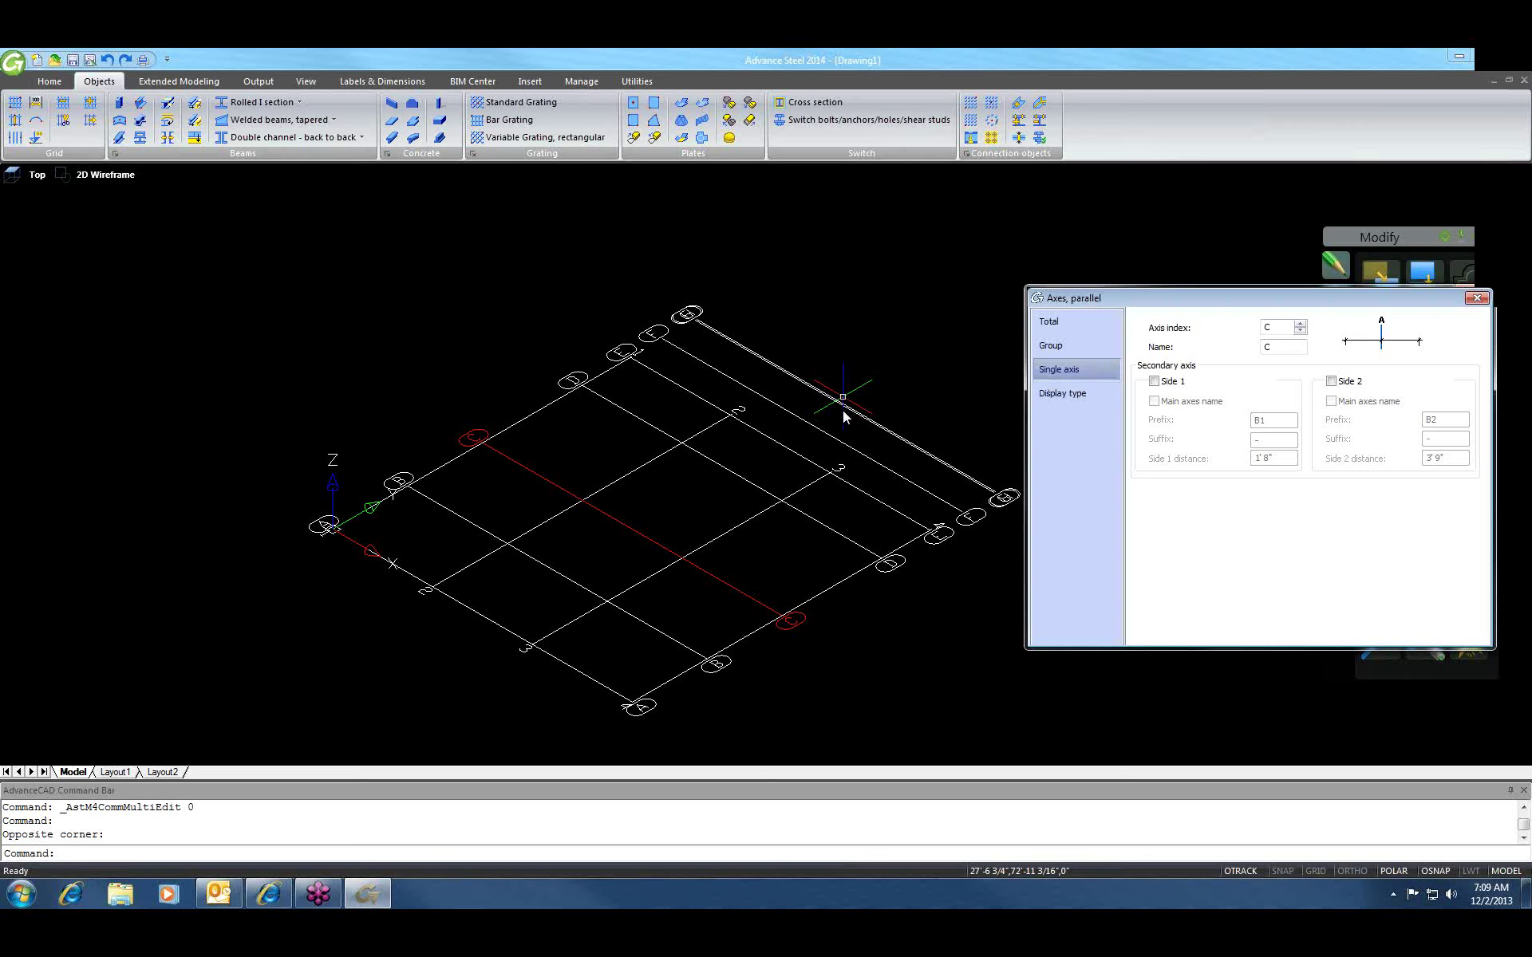
click(843, 396)
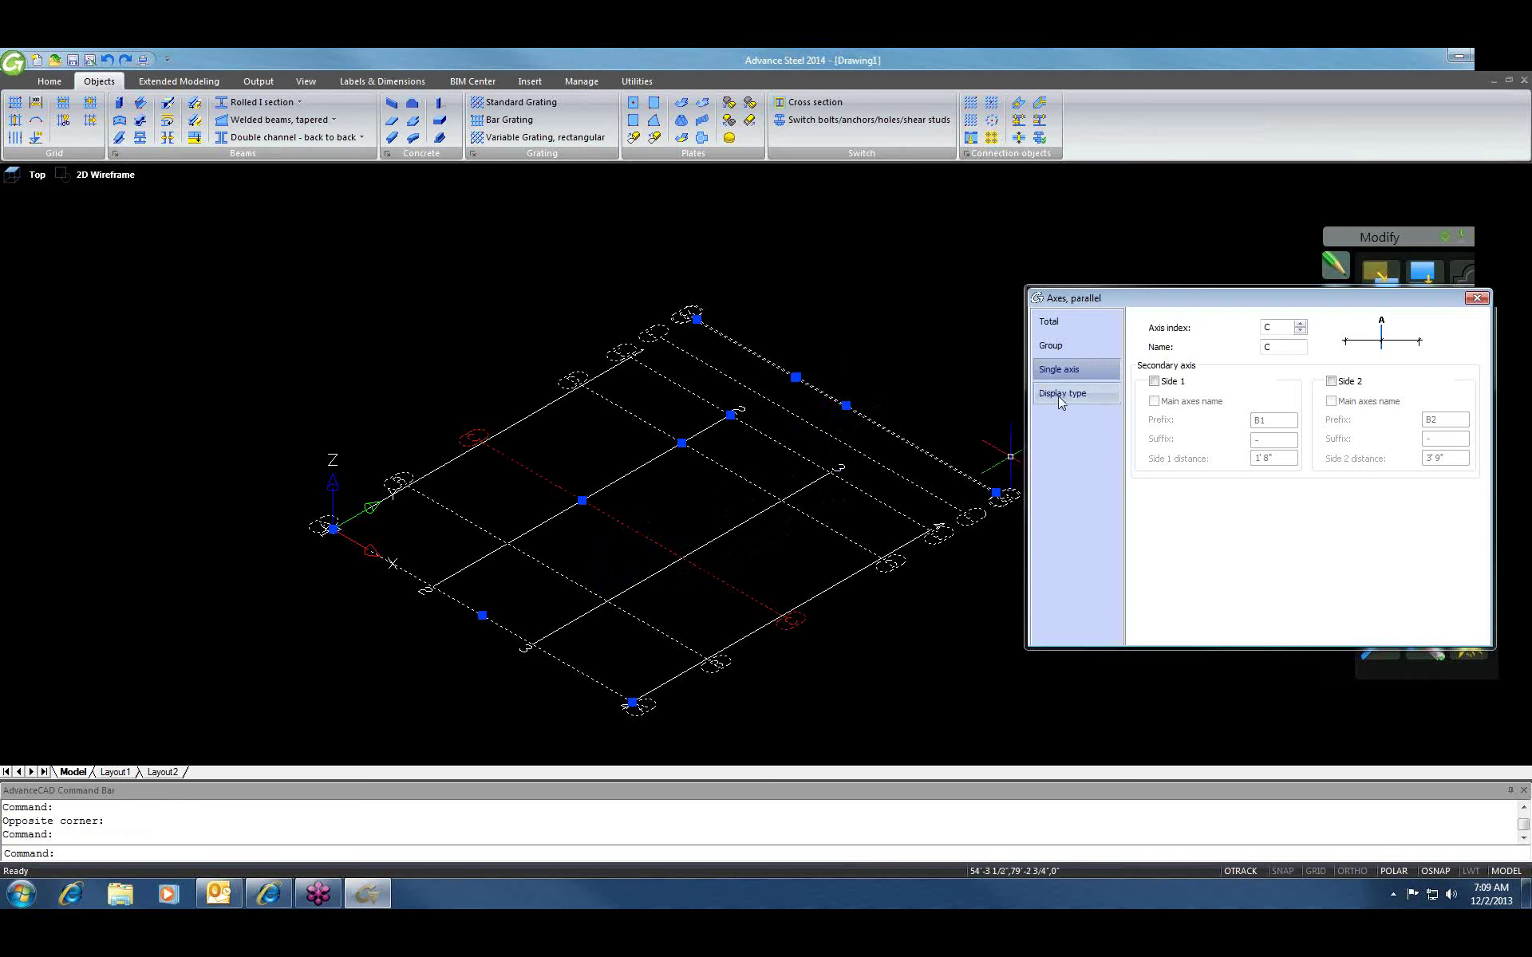
Cycle the axis index forward and back from axis C to examine which lettered axis each index highlights.
click(1301, 325)
click(1300, 325)
click(1301, 325)
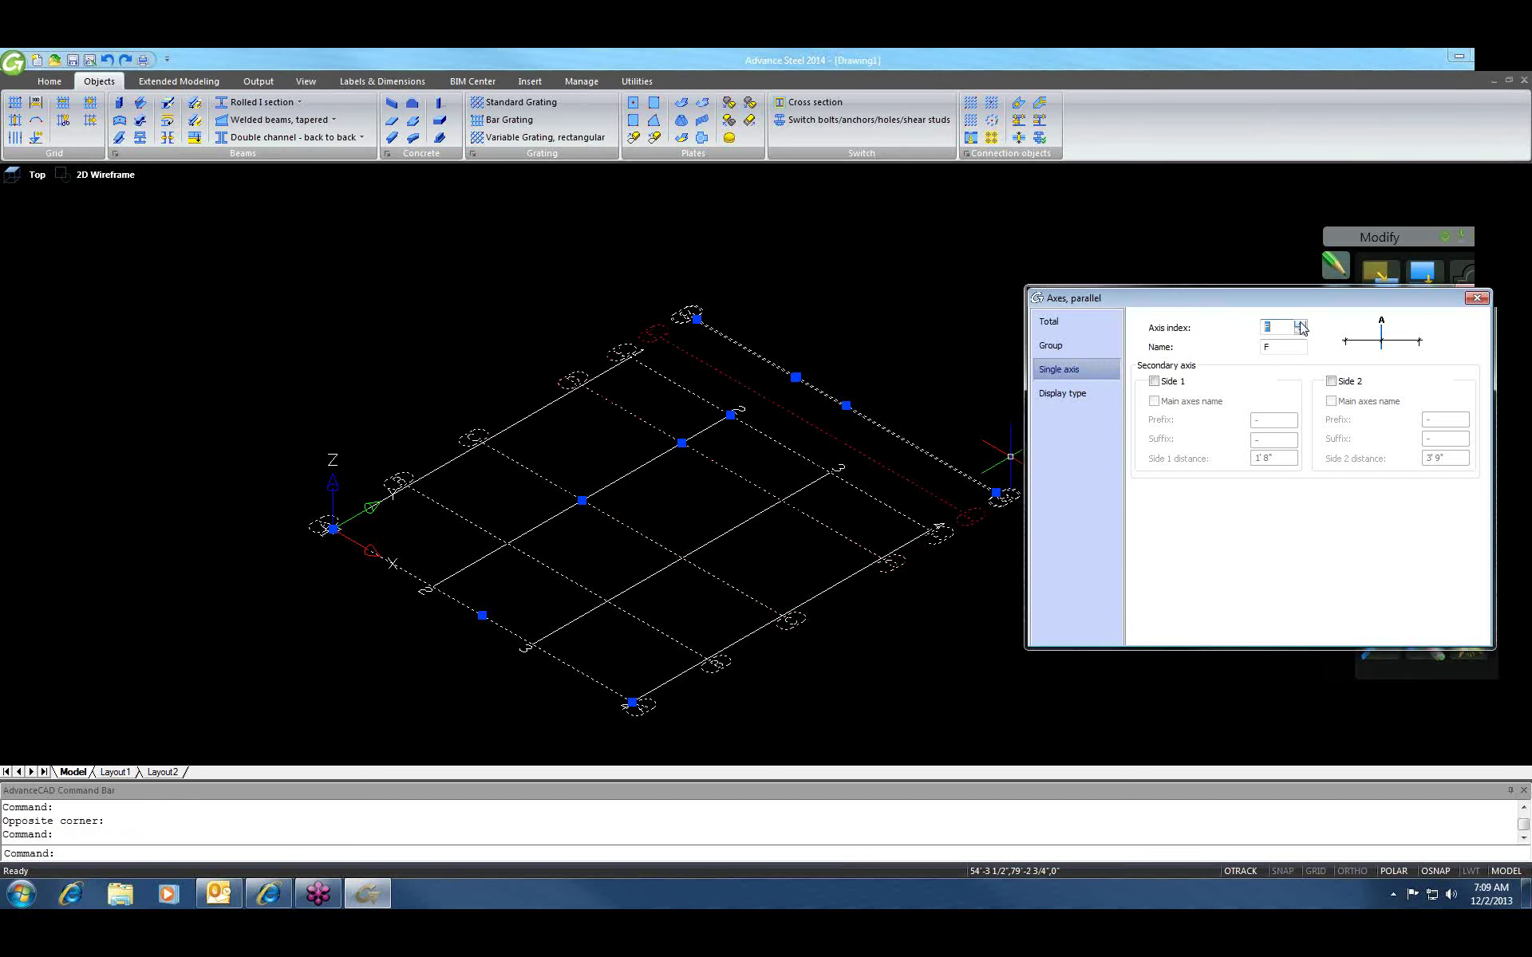
click(1300, 325)
click(1300, 324)
click(1300, 332)
click(1299, 332)
click(1300, 332)
click(1300, 332)
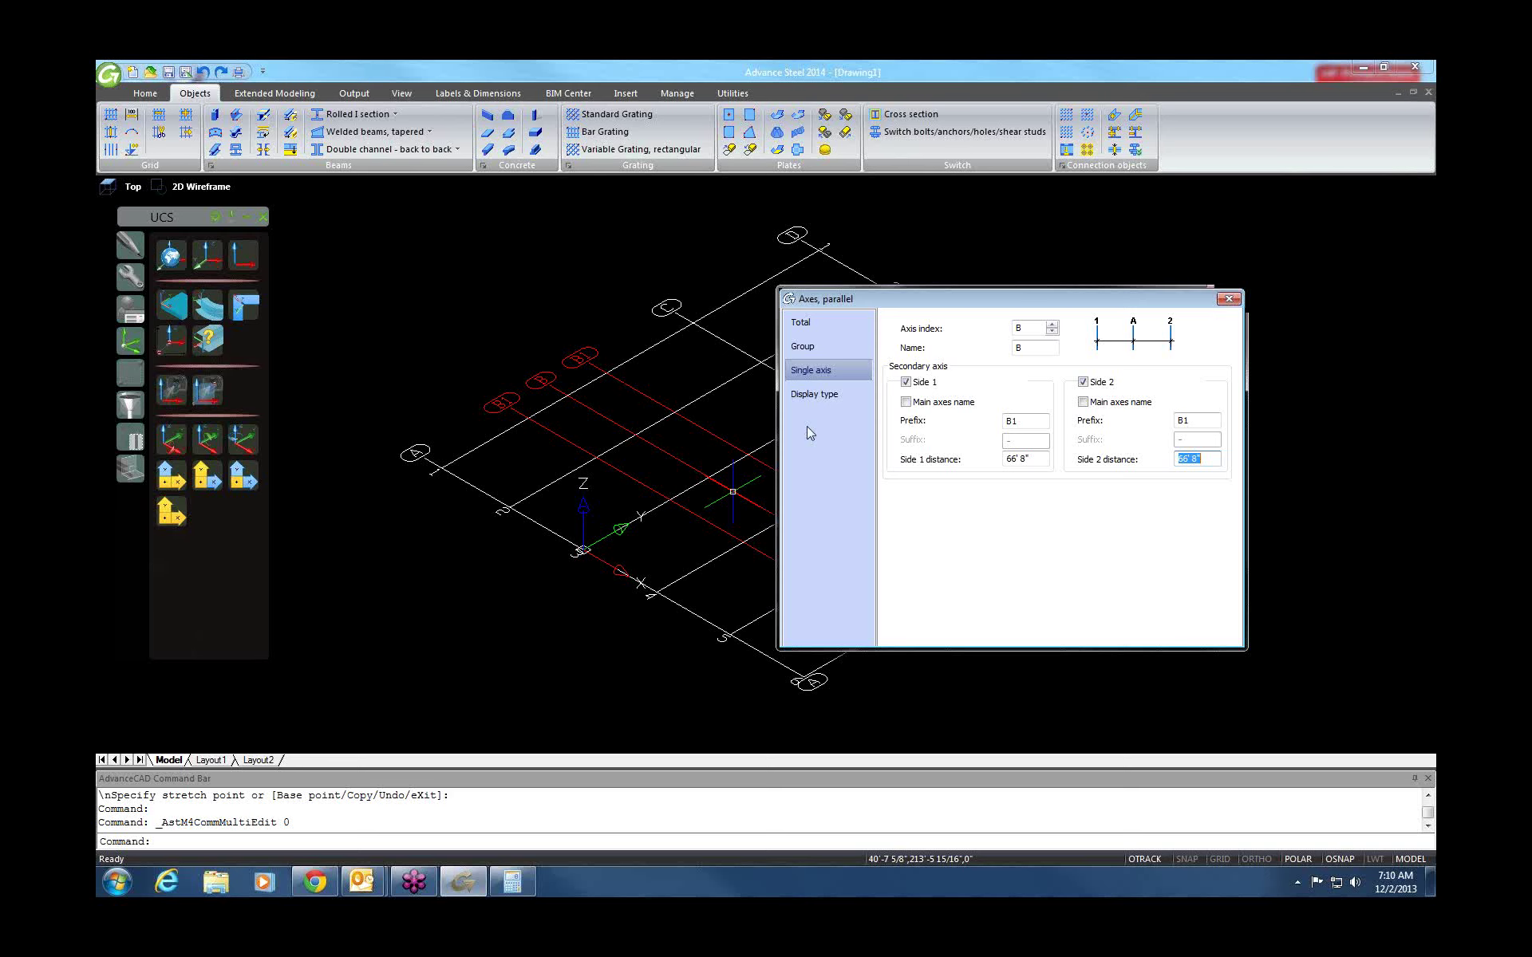
Apply axis B's Side 2 distance of 66' 8" and stretch the starting ends of the numbered axes outward beyond axis A.
key(Return)
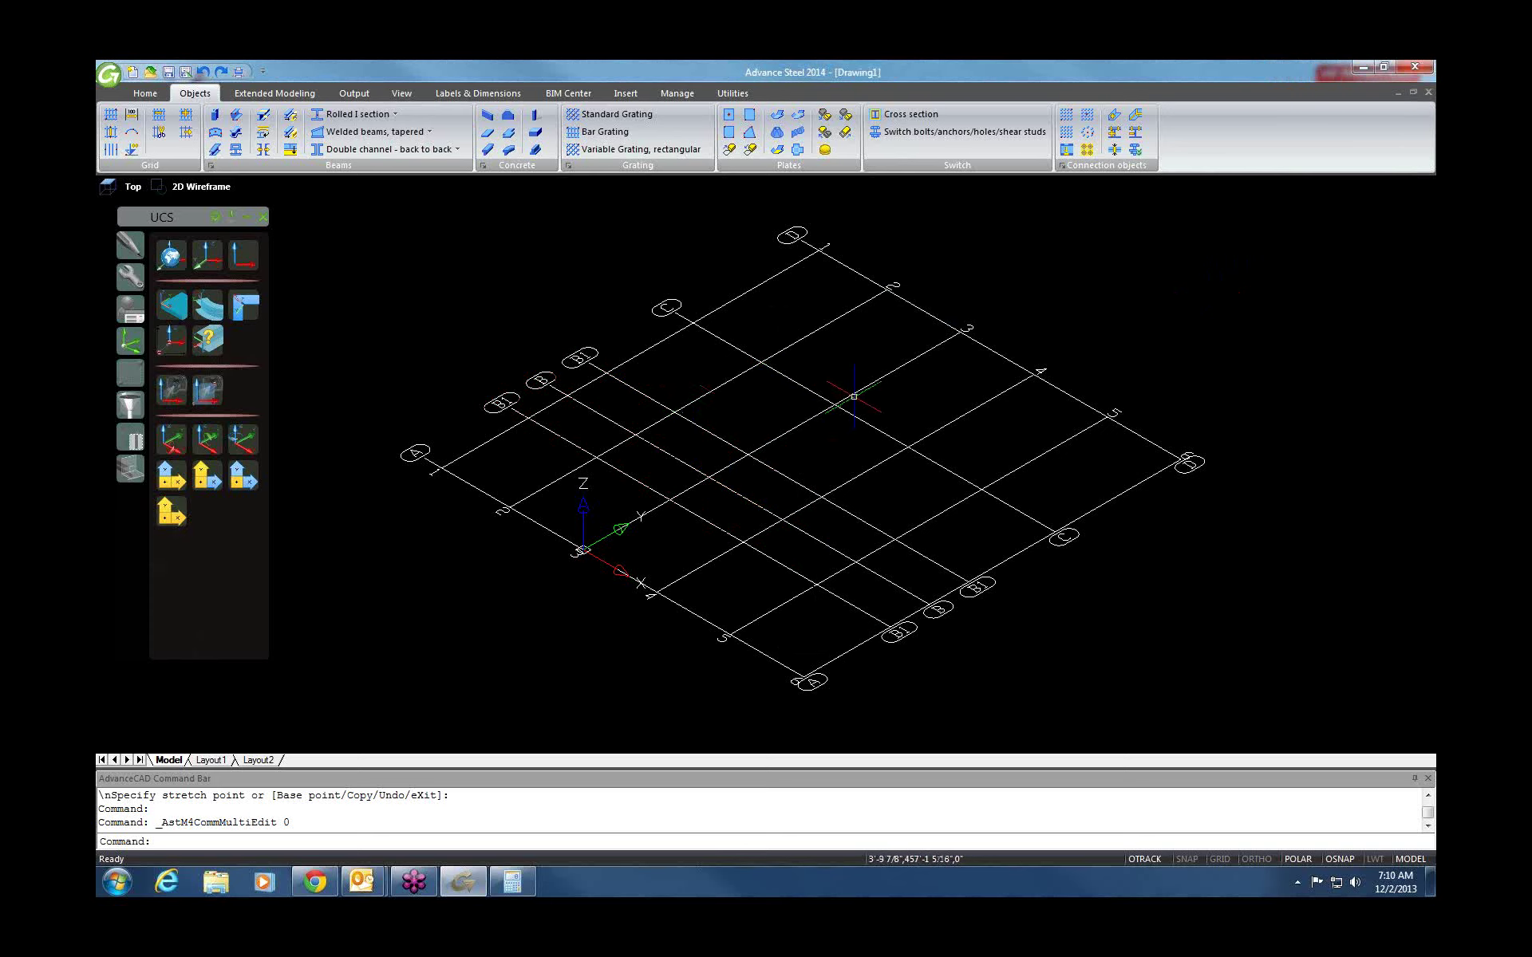
click(854, 396)
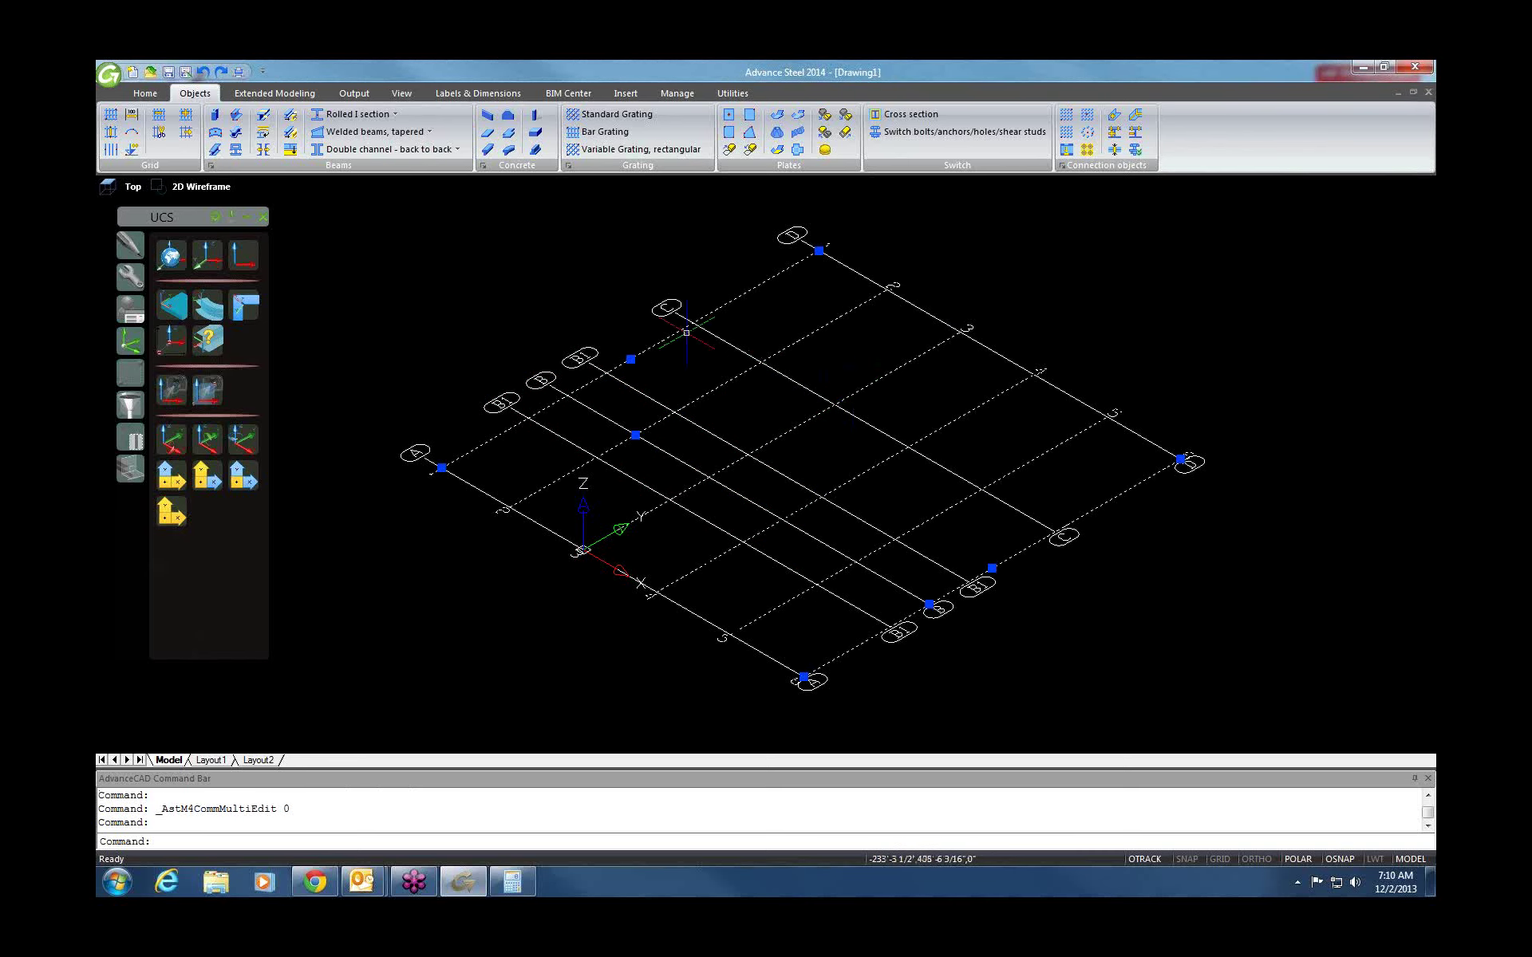
click(442, 468)
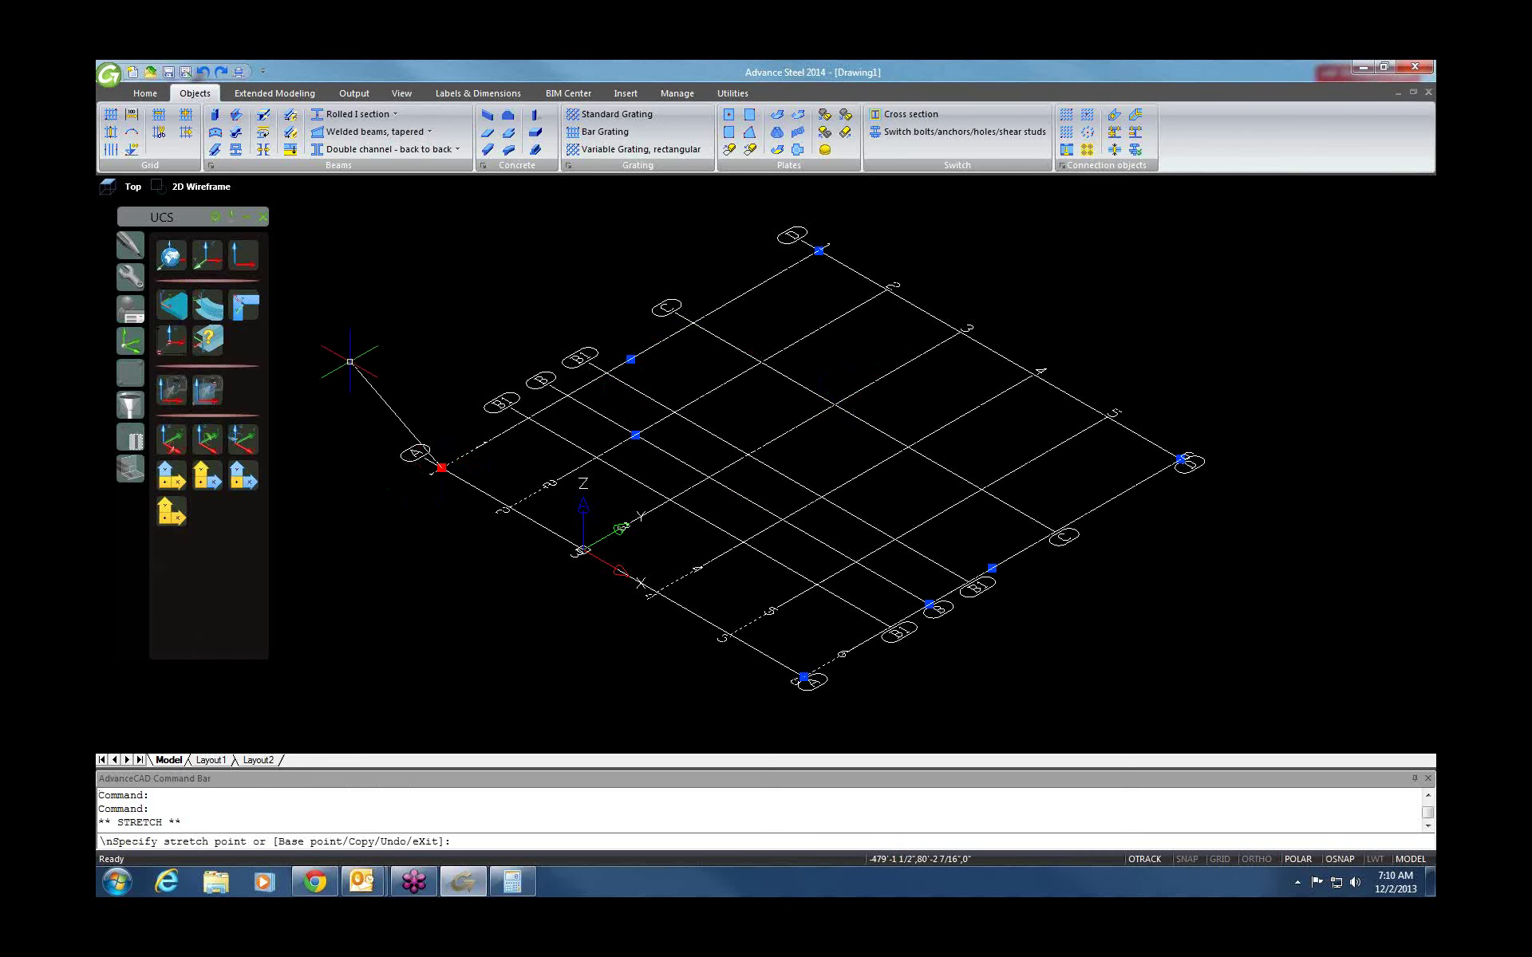
middle_drag(592, 487, 658, 550)
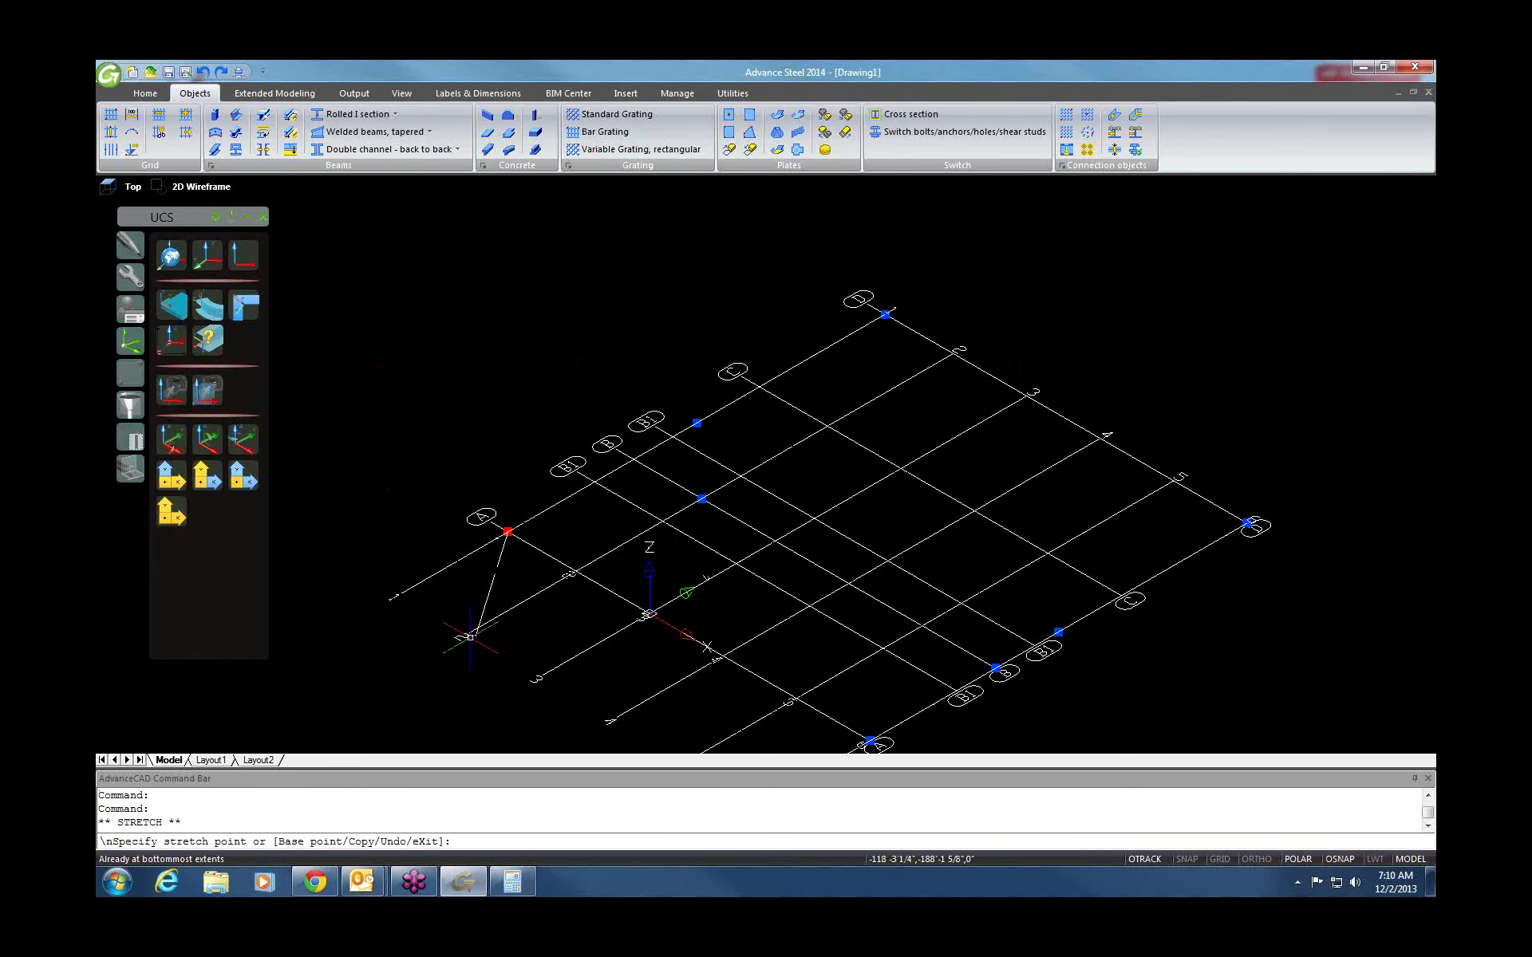
middle_drag(400, 672, 682, 518)
click(682, 519)
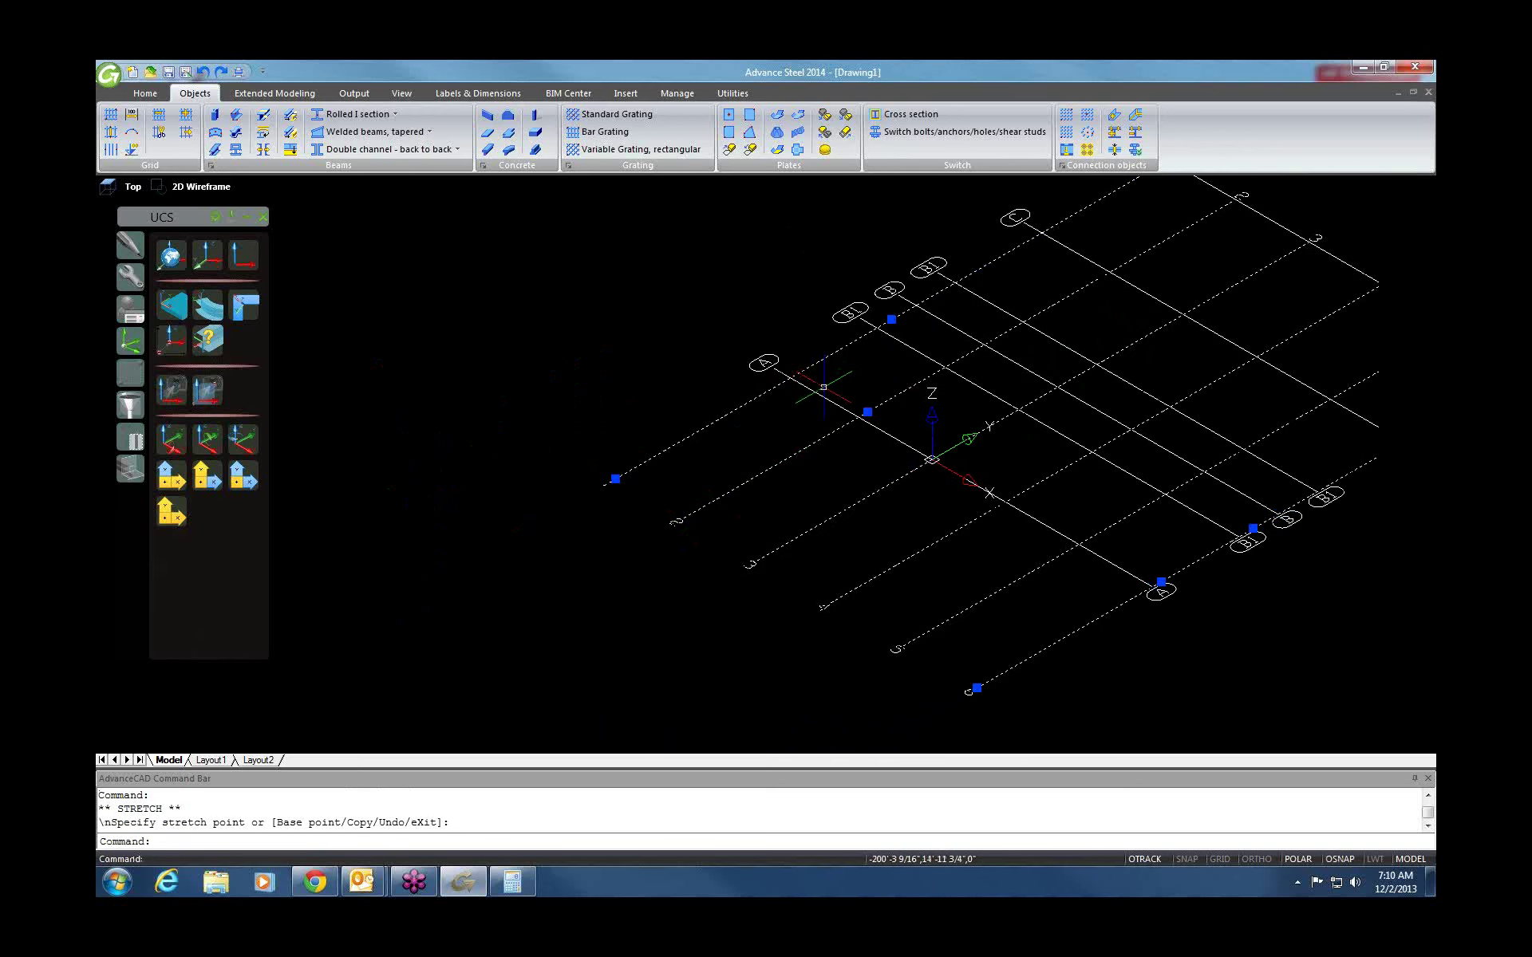
key(Escape)
Stretch the lettered axis group past axis A toward the extended ends of the numbered axes, and reselect the group.
click(772, 368)
click(772, 368)
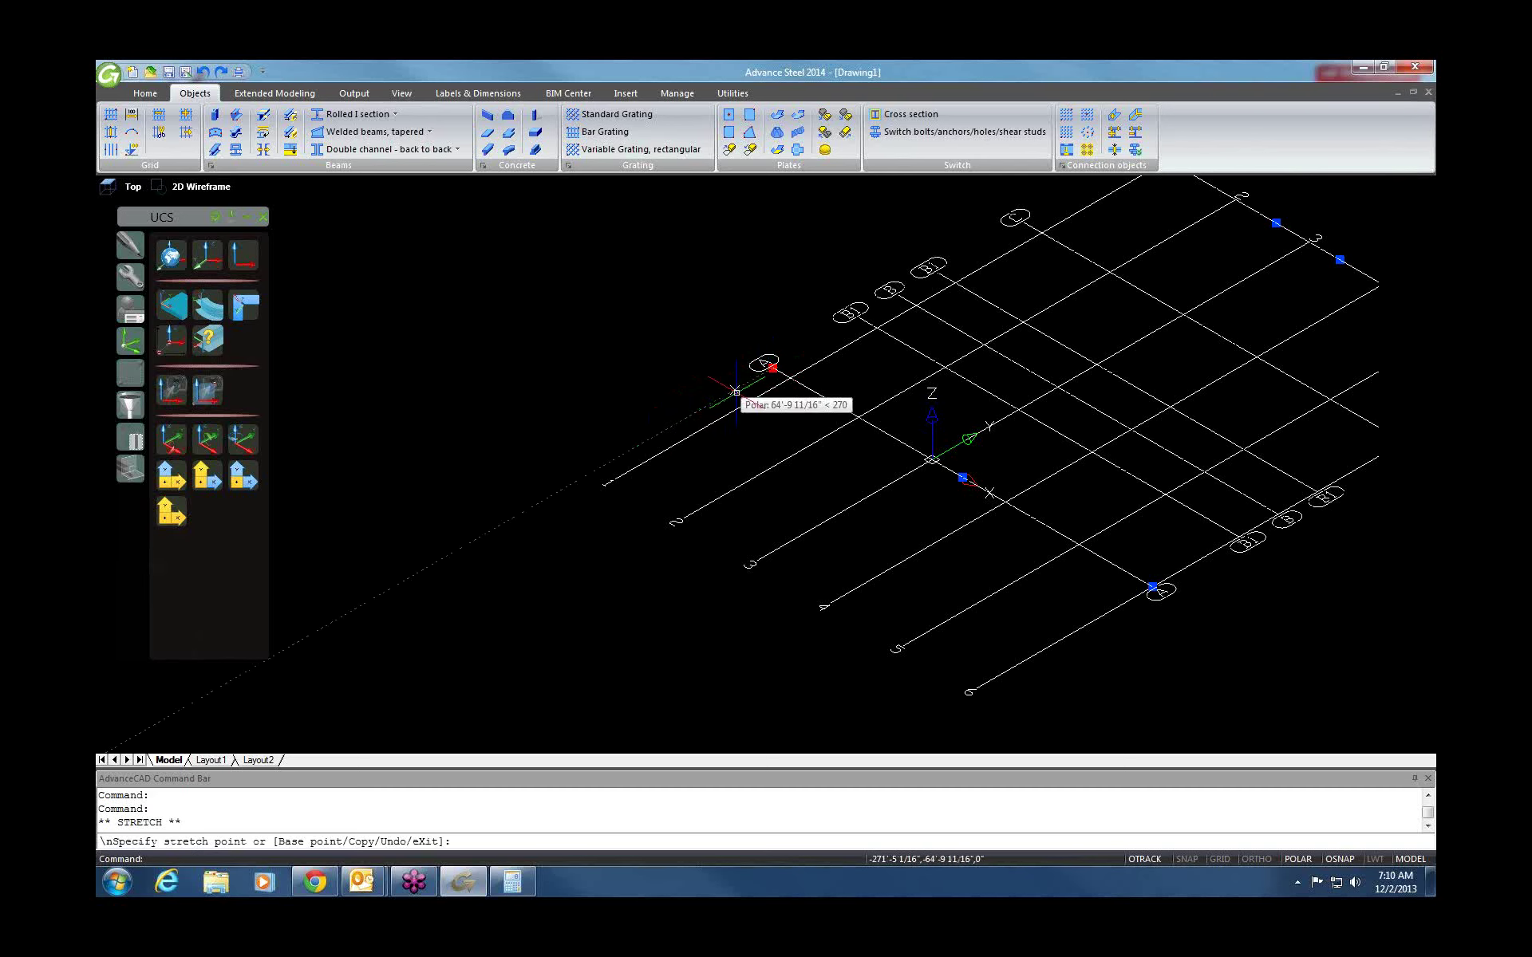
click(772, 368)
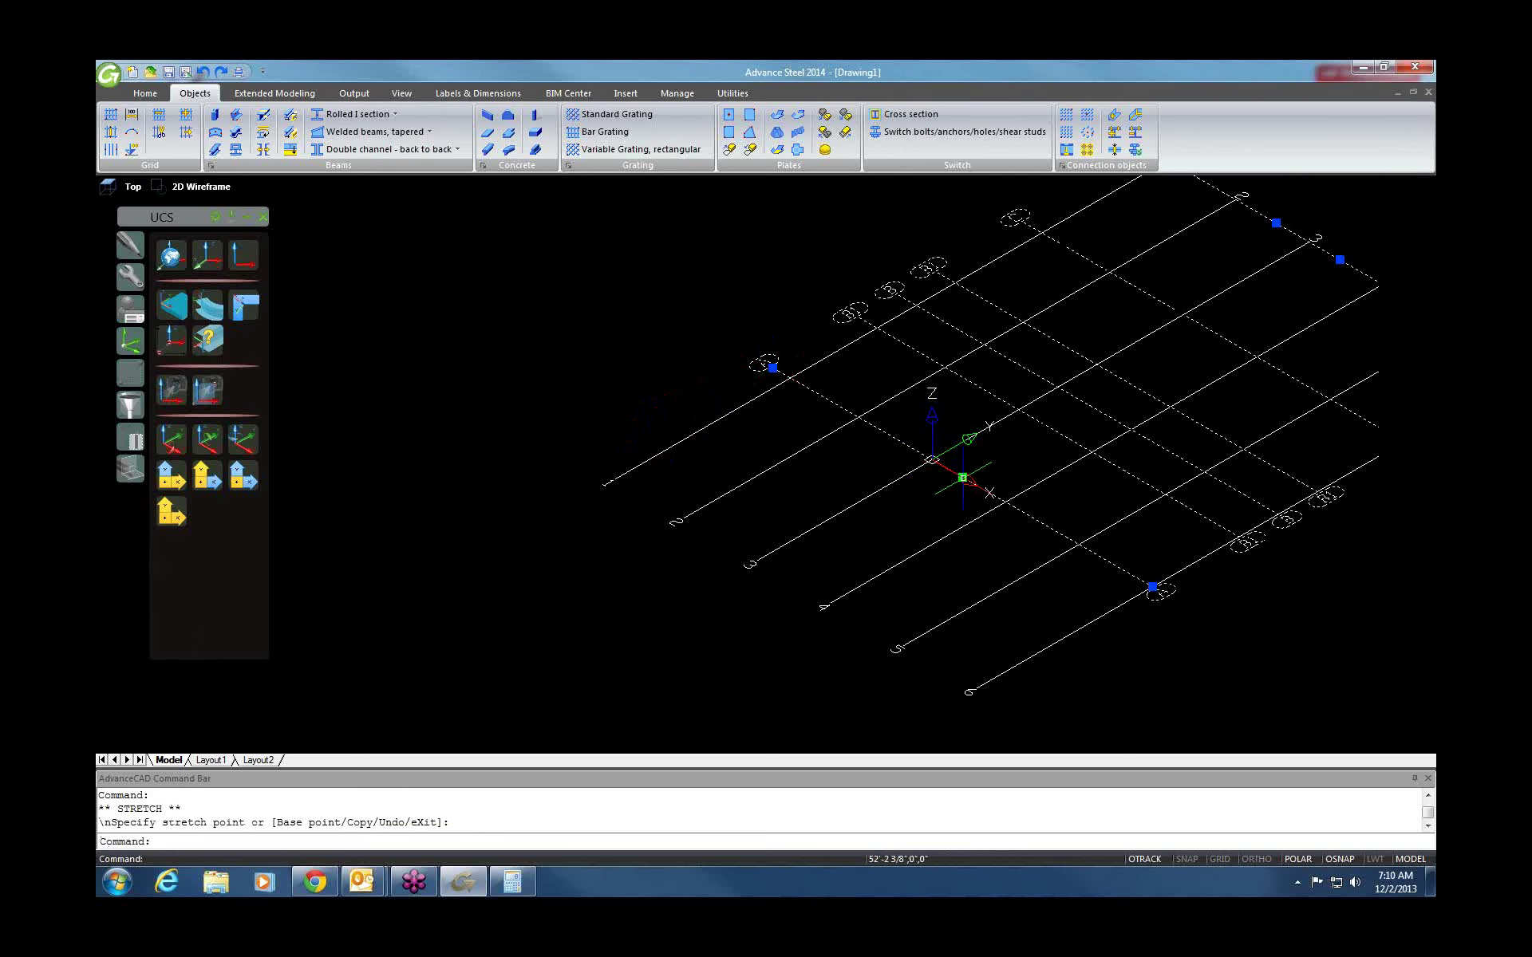
click(963, 478)
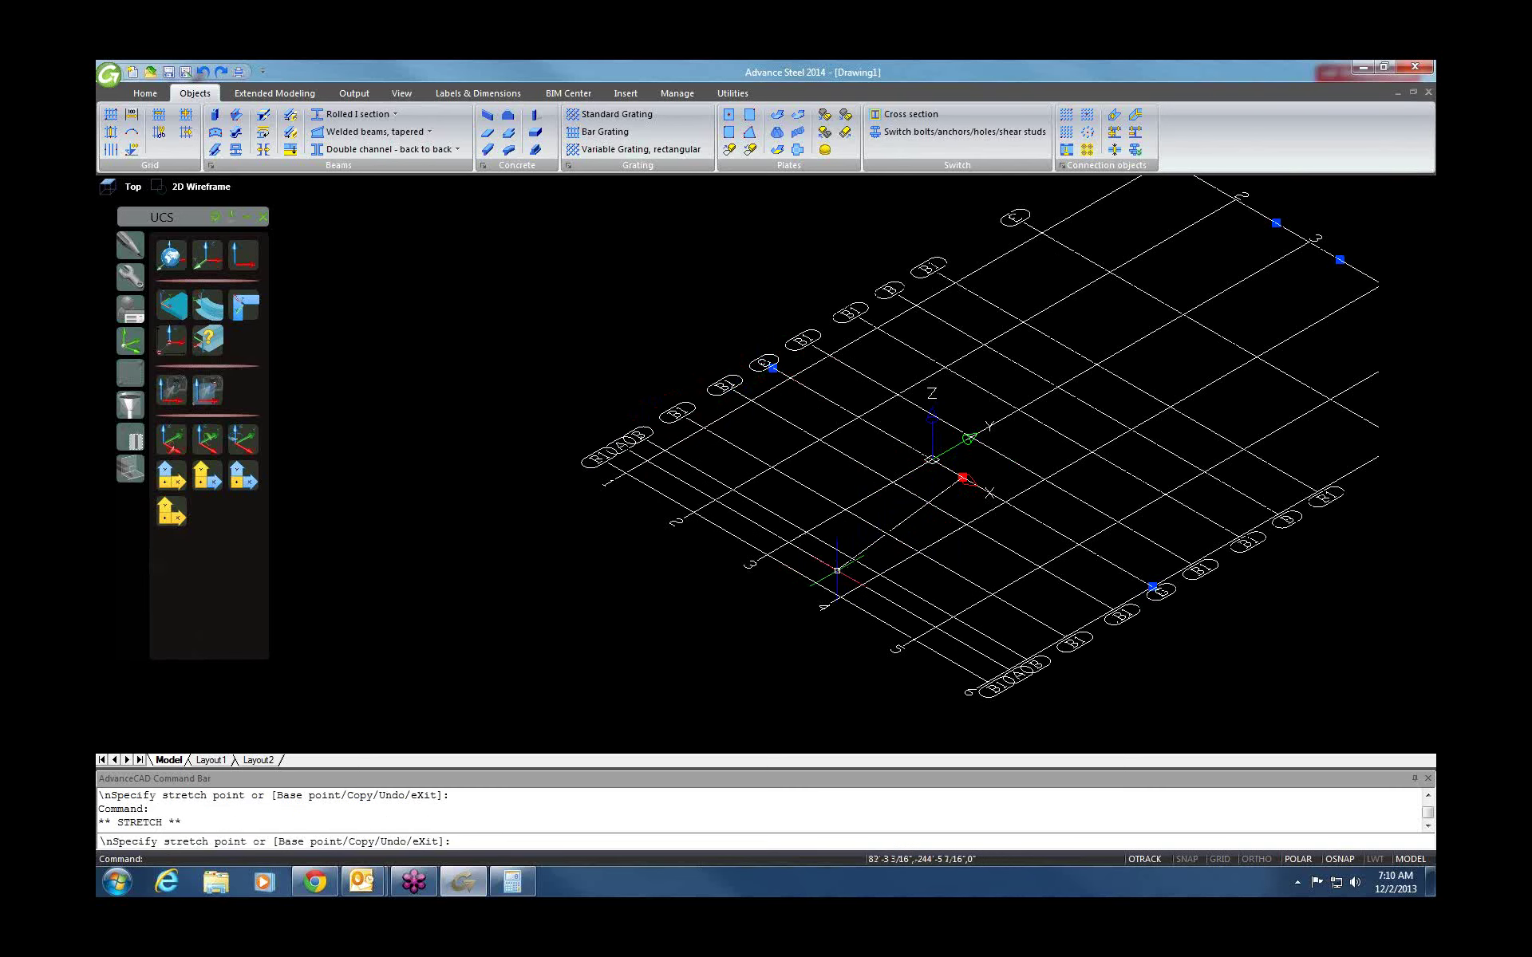
click(836, 569)
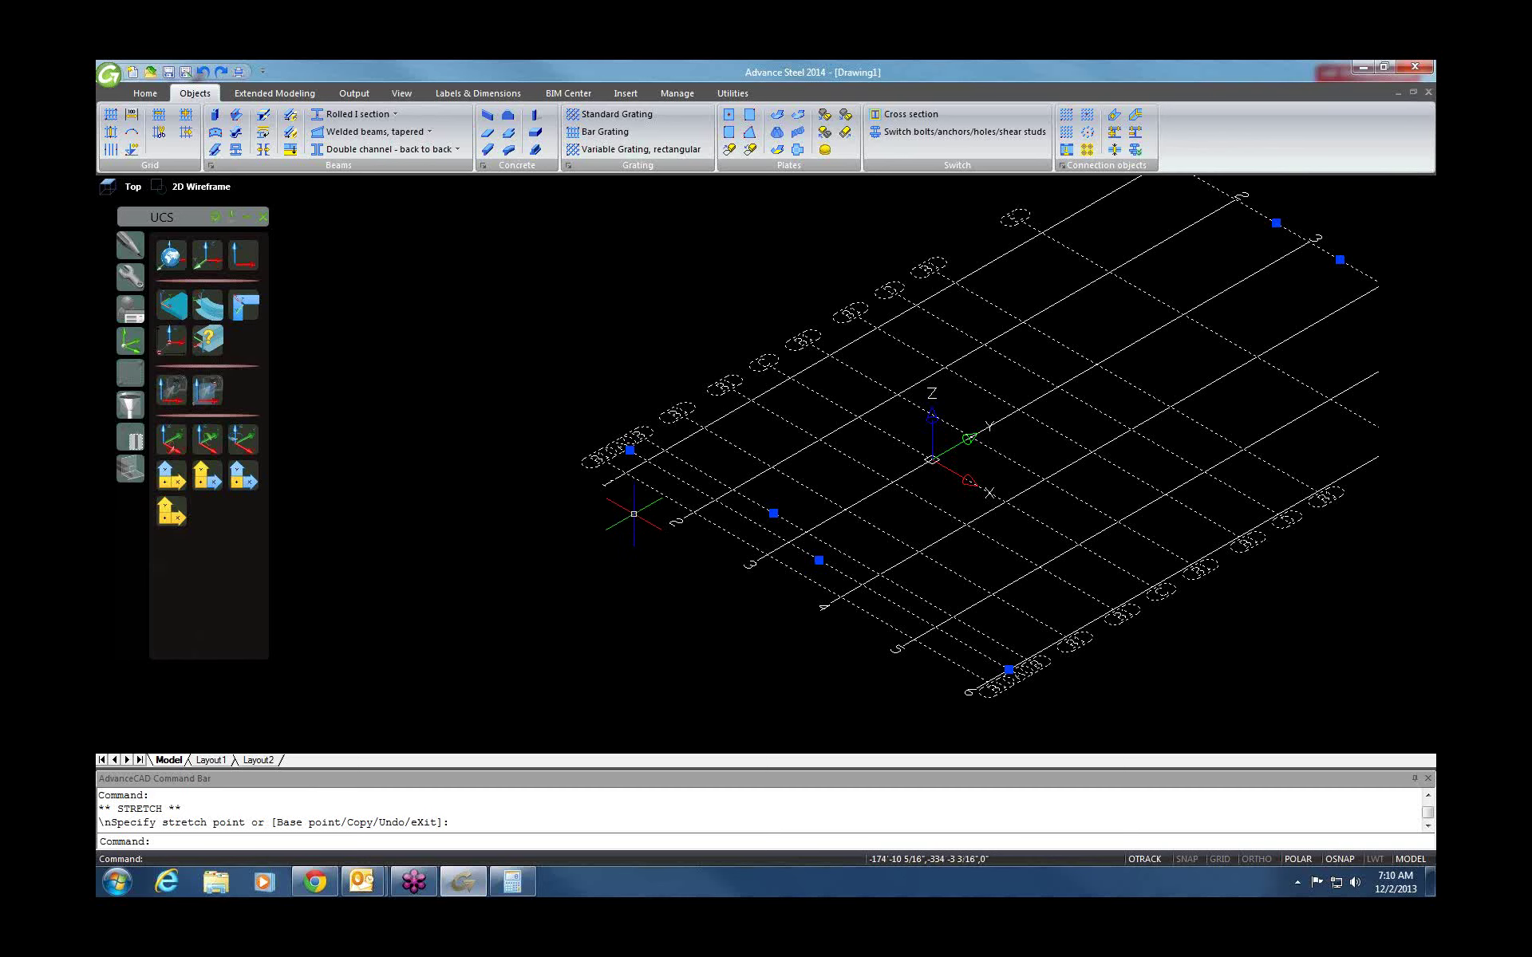
key(Escape)
key(Escape)
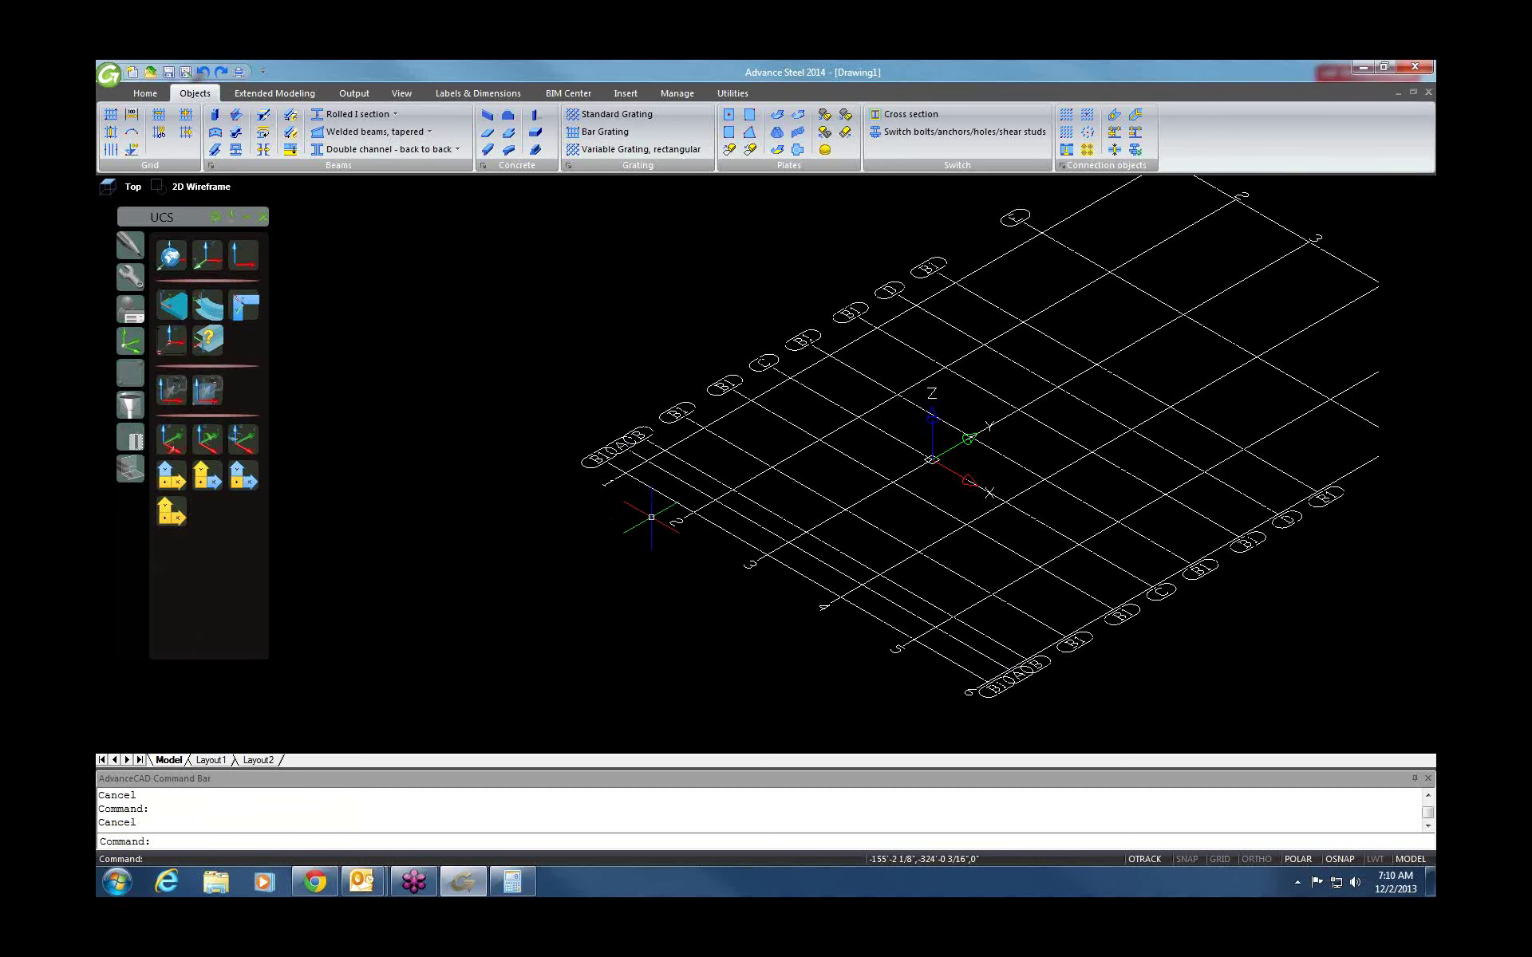
click(732, 510)
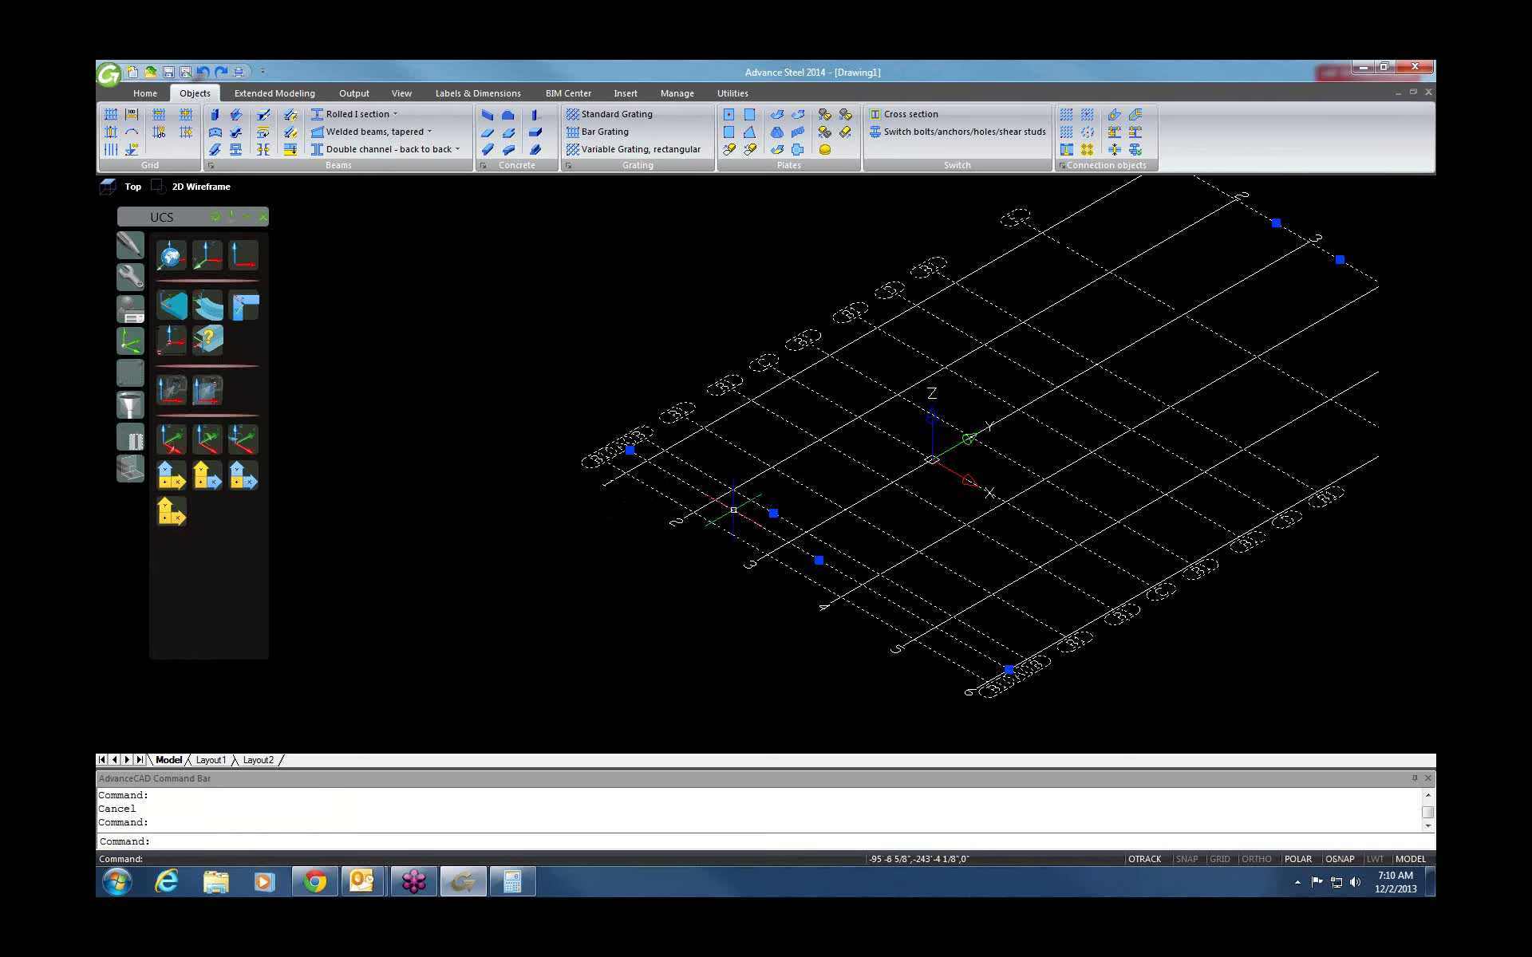
click(818, 560)
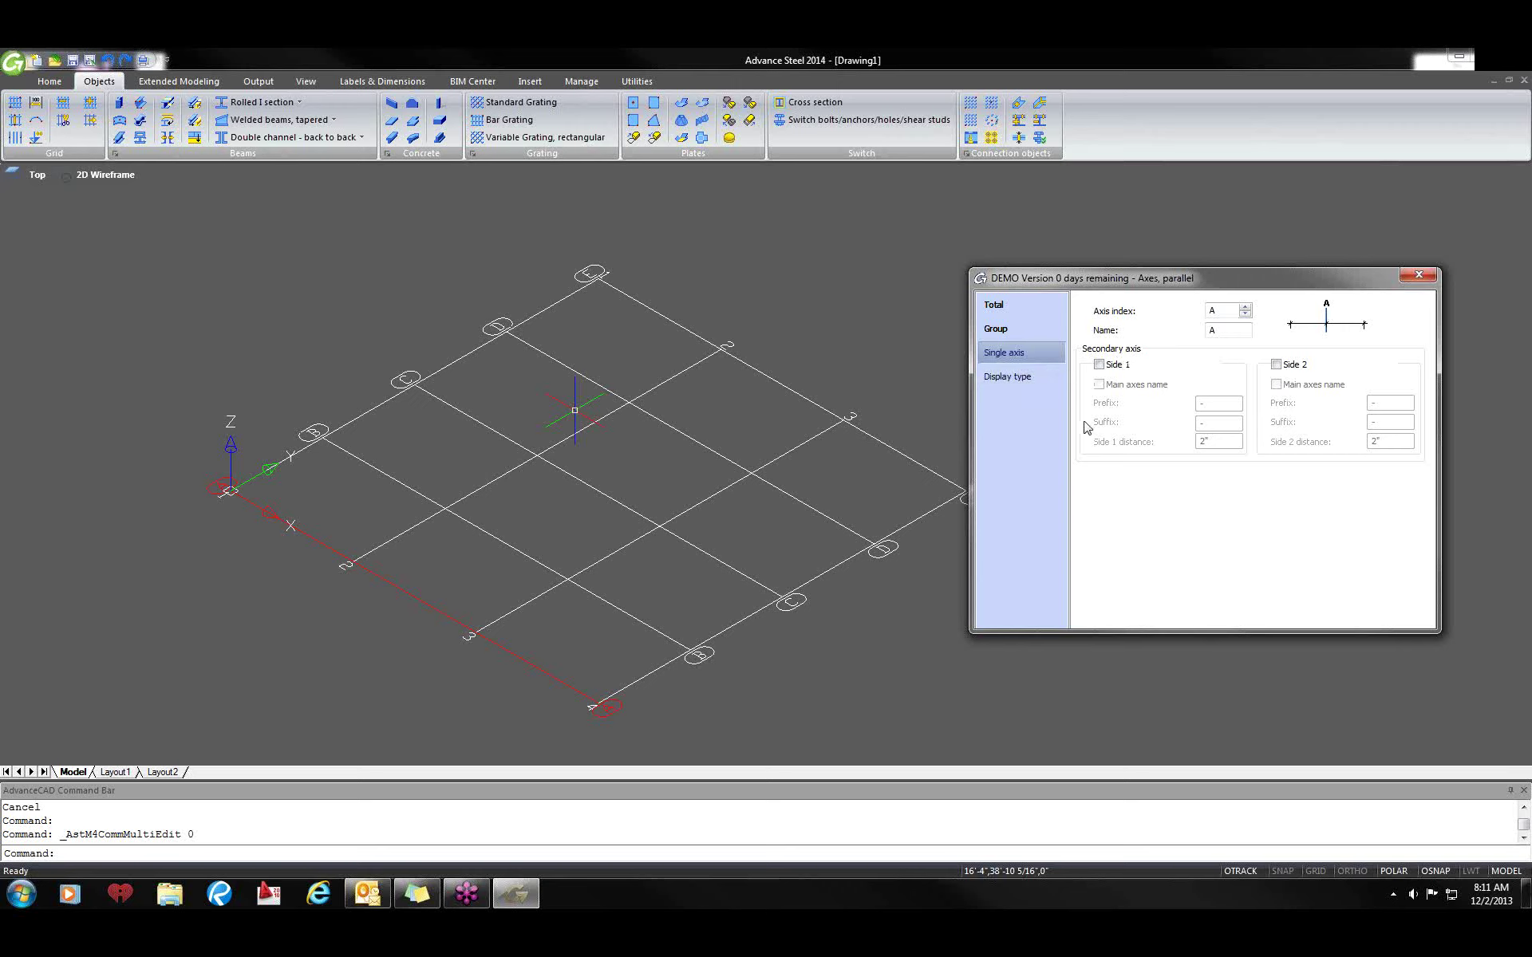
Open the lettered axis group's Group properties and its Display type properties.
click(997, 331)
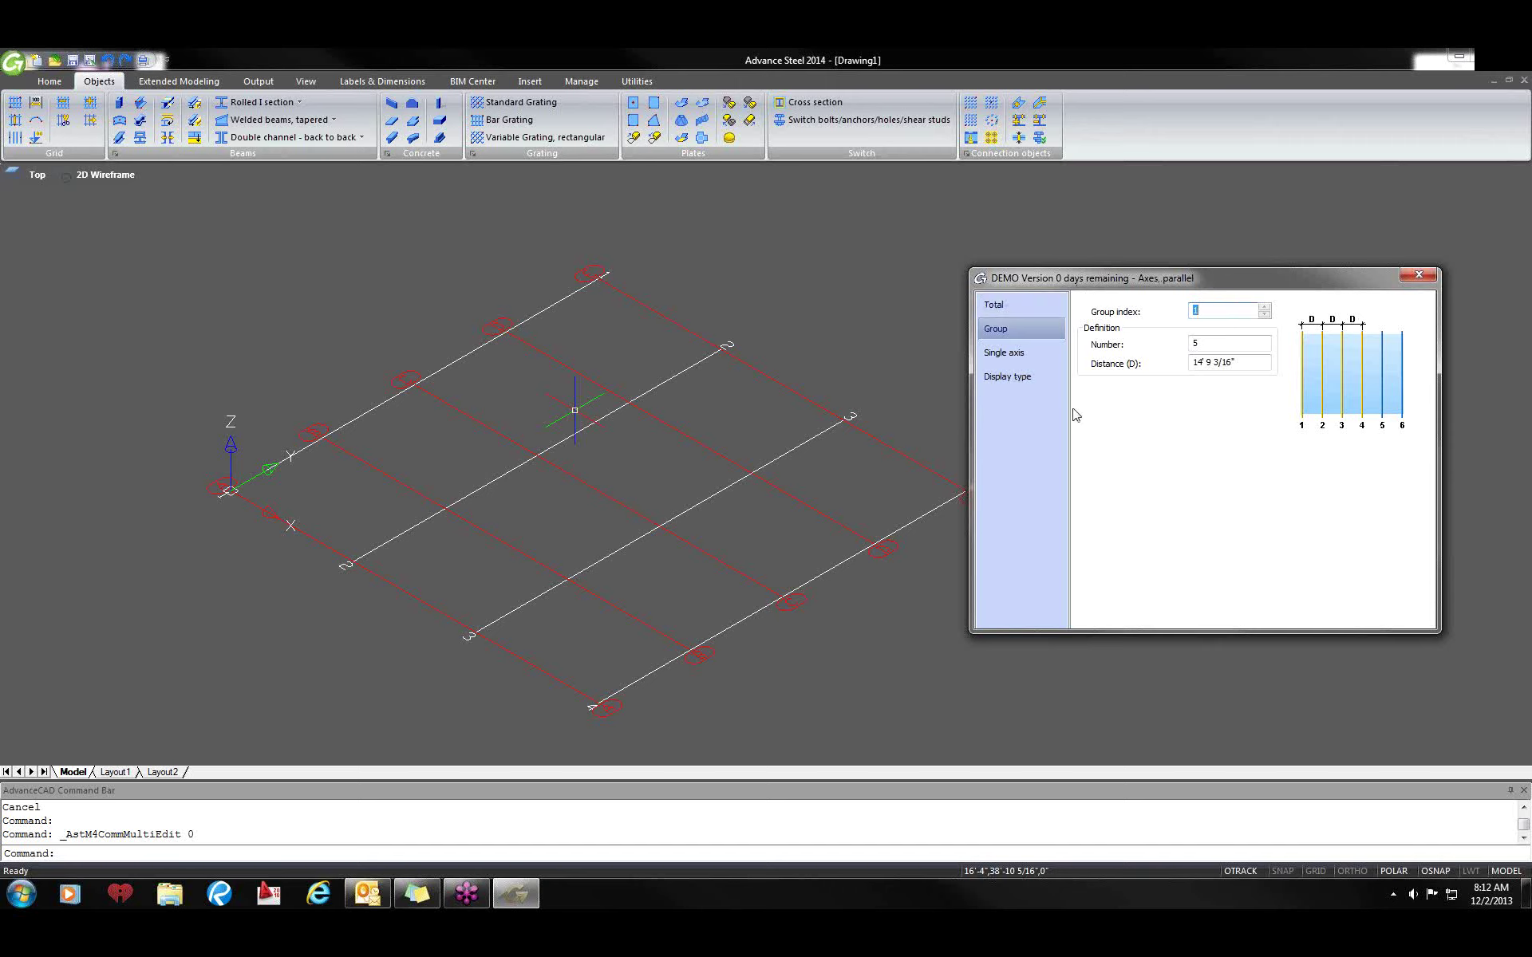
click(1003, 378)
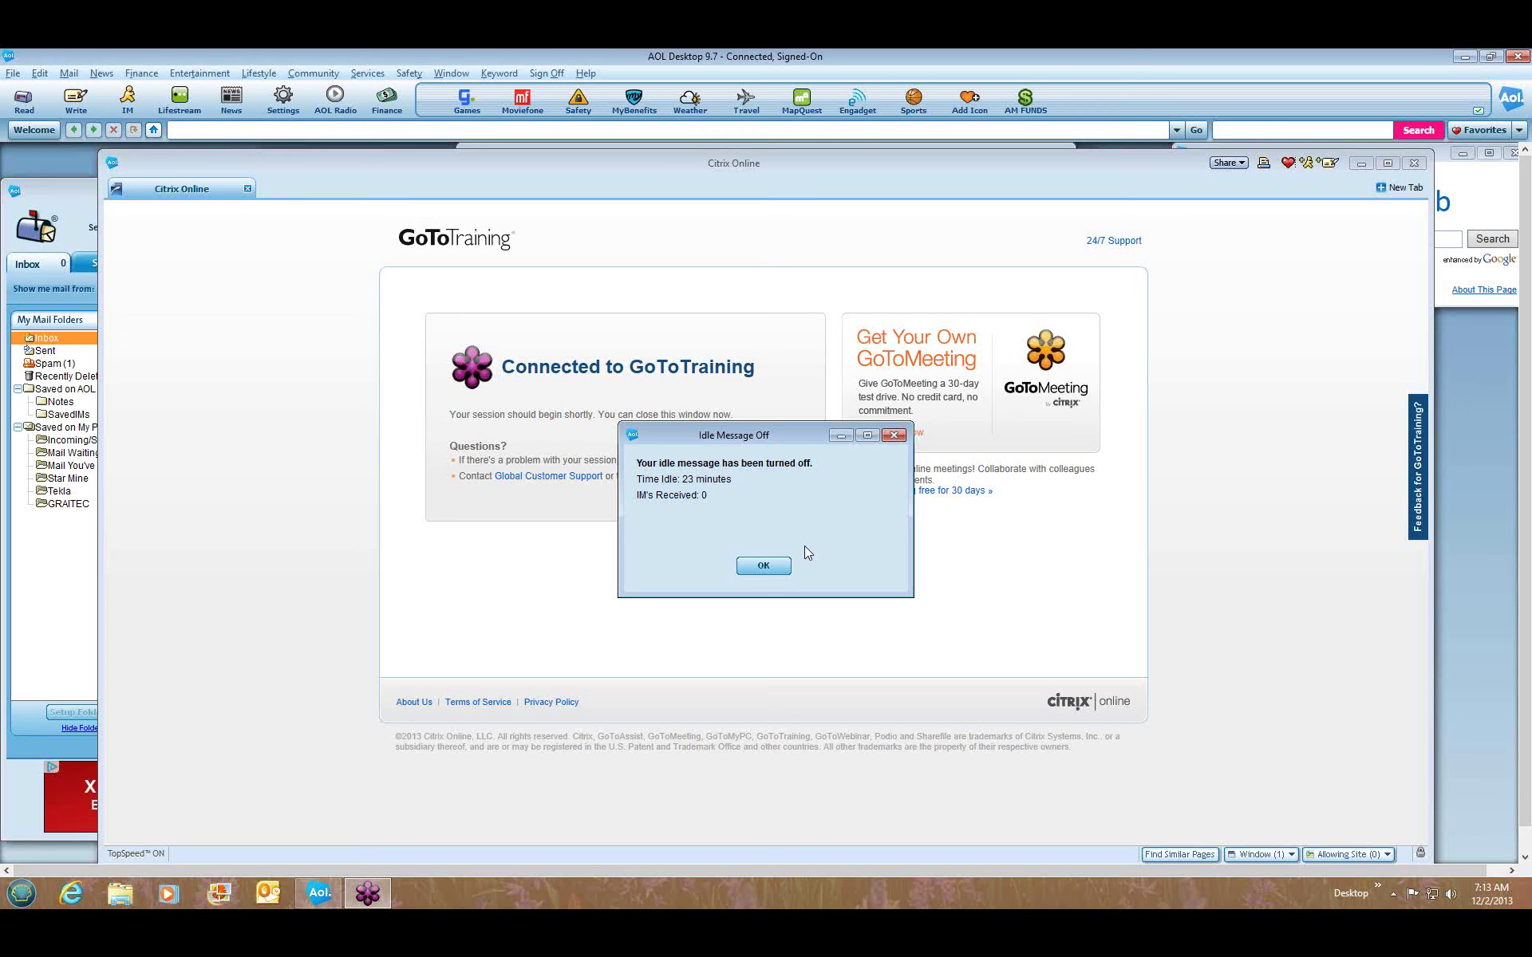
Clear the open idle message, reminder e-mail and mailbox windows, and minimize AOL Desktop to show the Windows desktop.
key(Return)
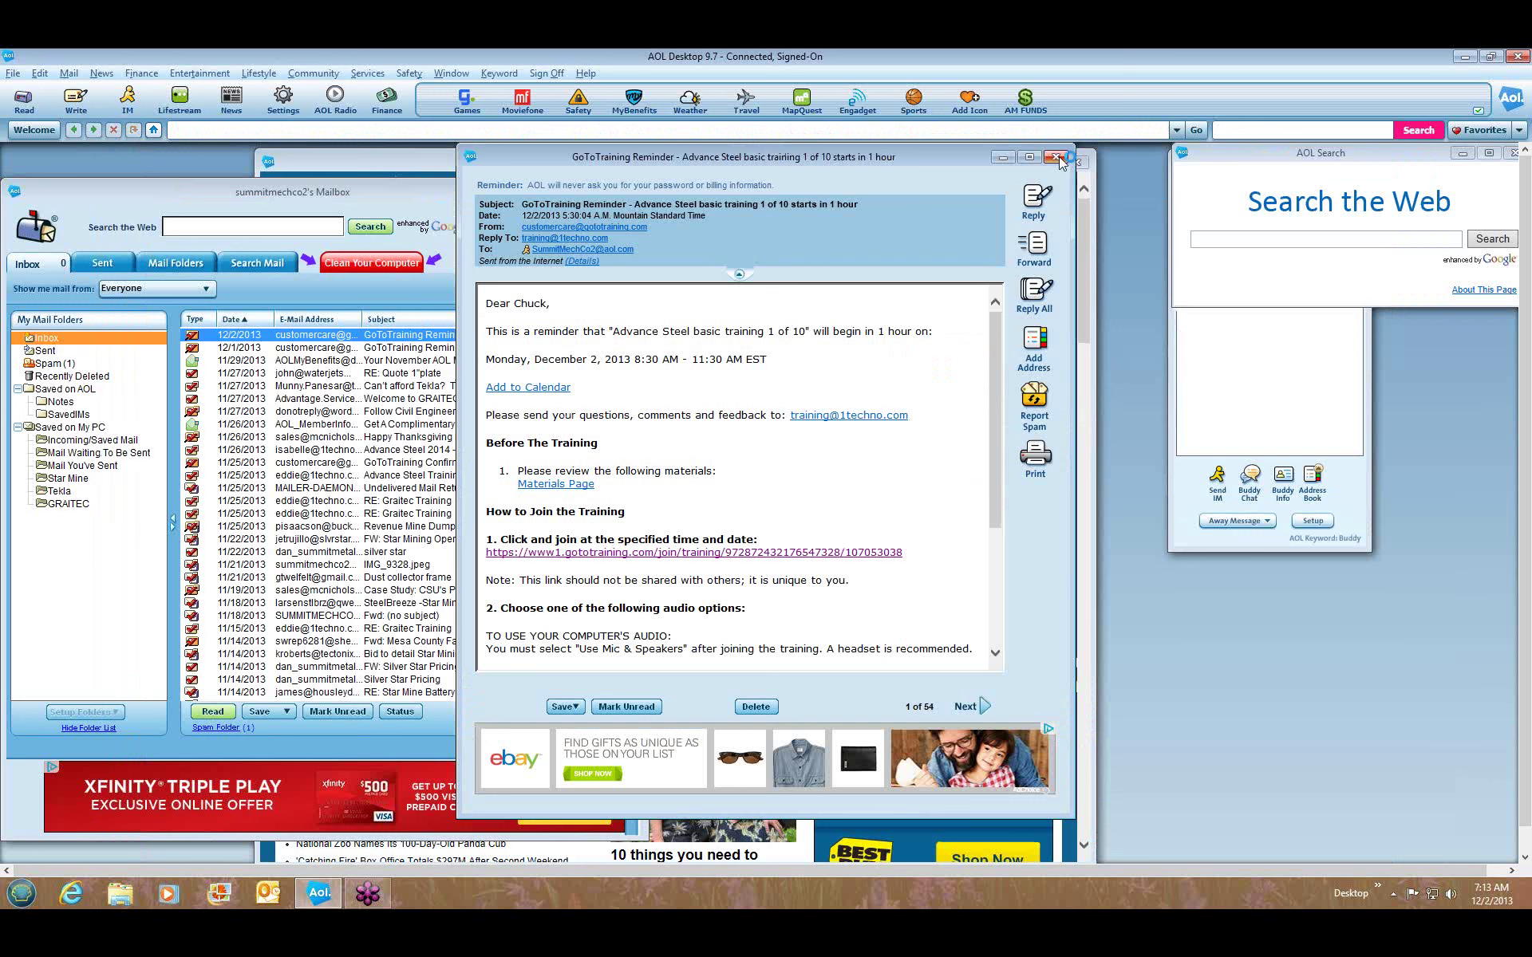
click(1056, 157)
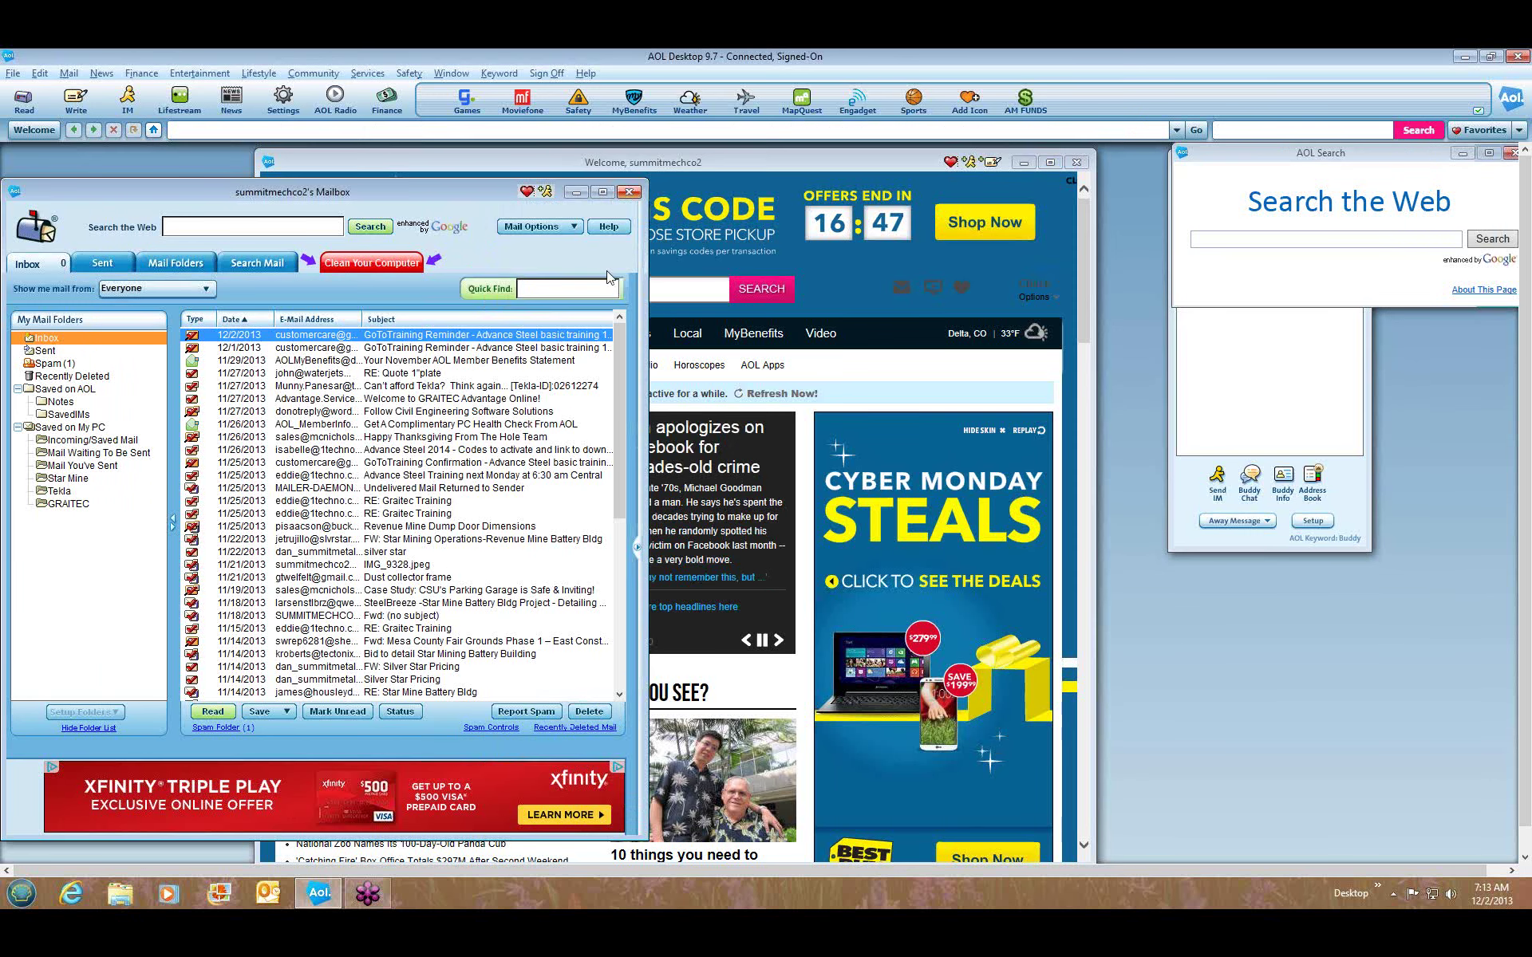
click(629, 192)
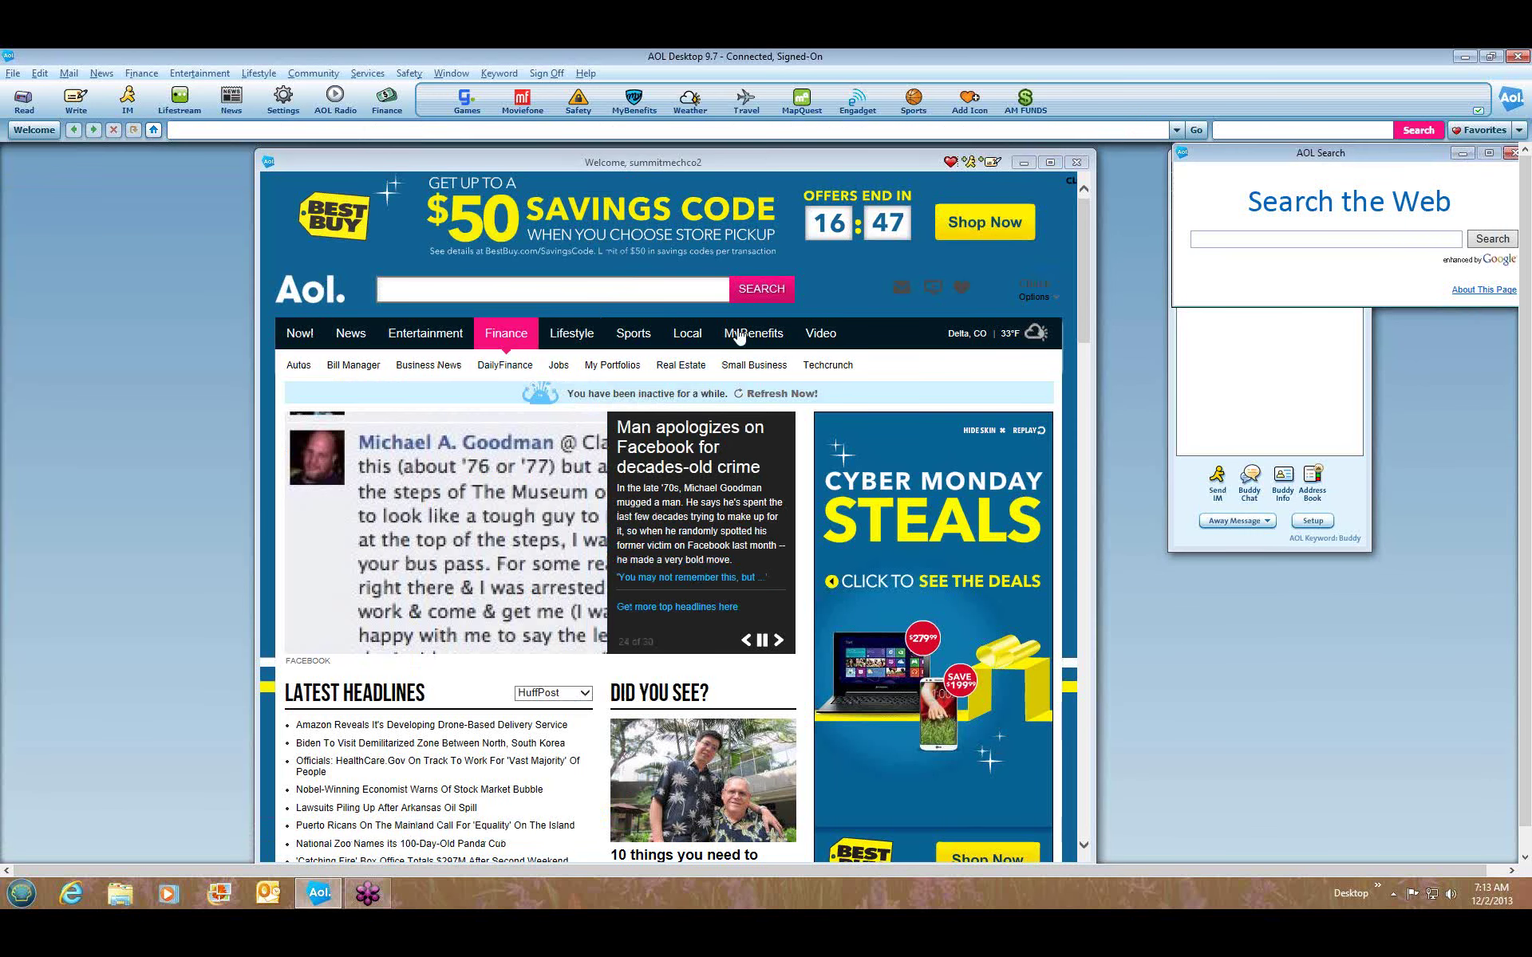
click(1466, 57)
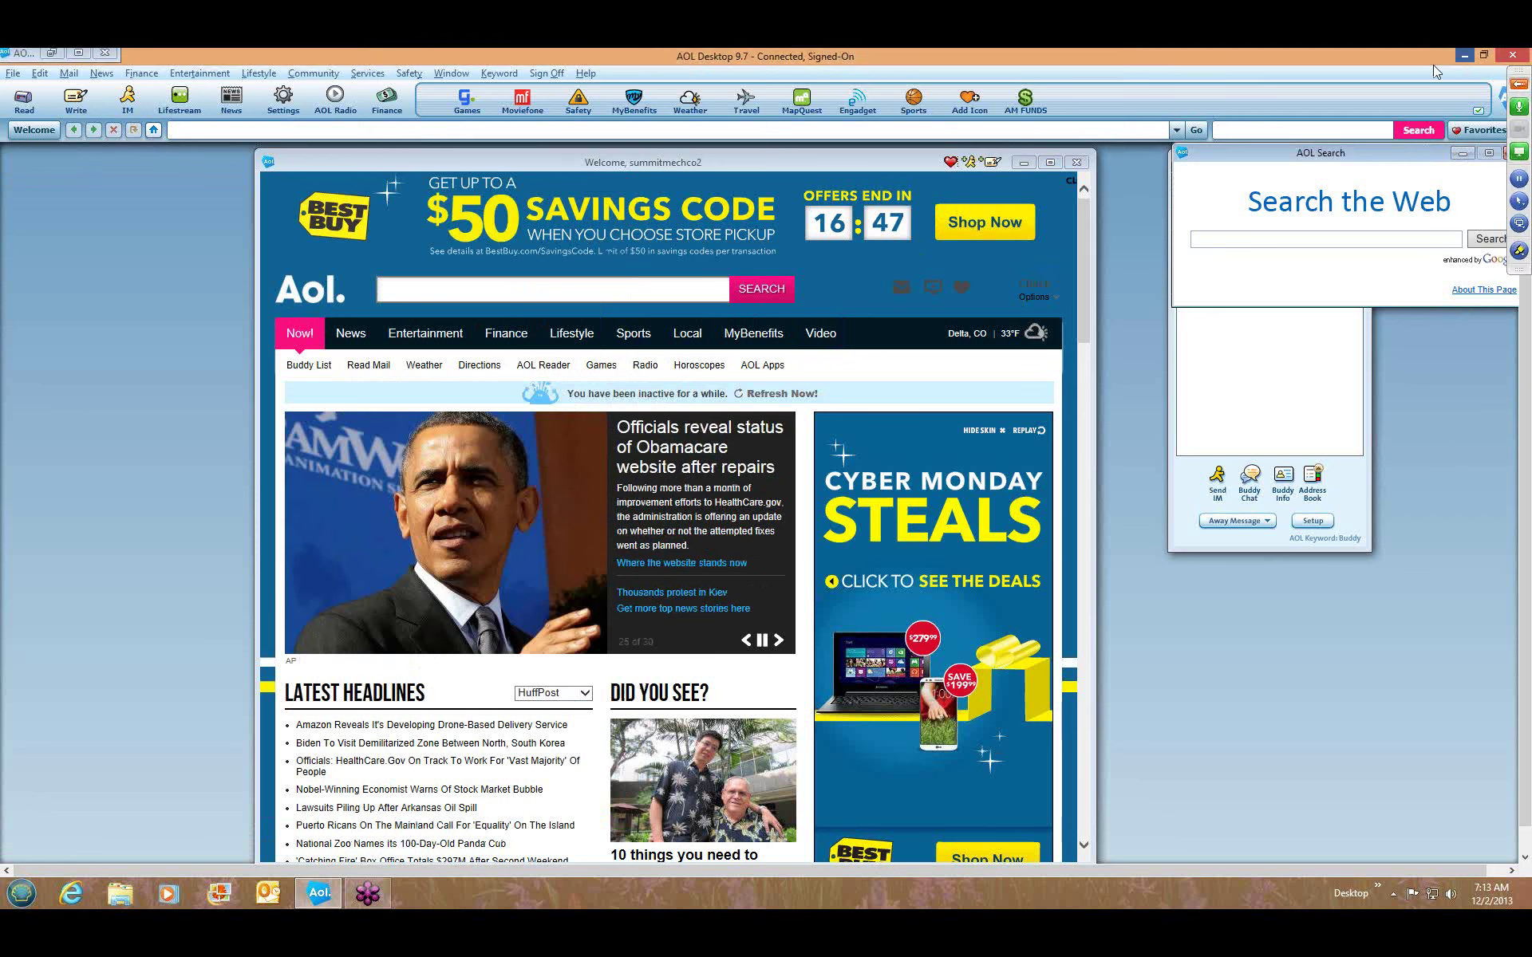
drag(1432, 65, 1262, 174)
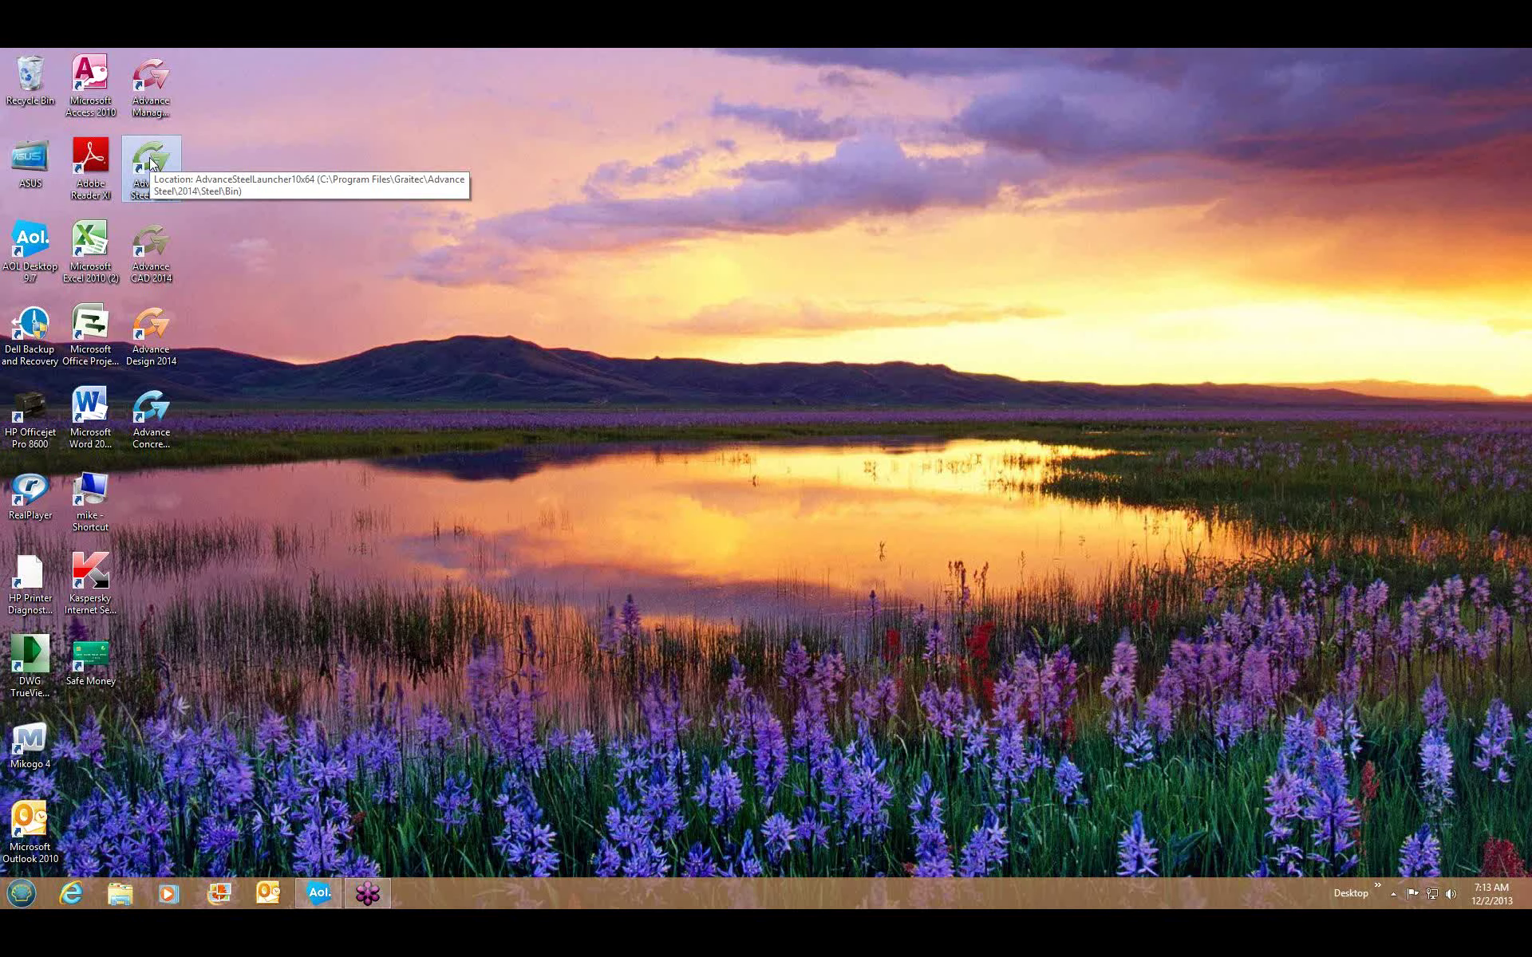
Launch Advance Steel 2014 from the desktop and create a new drawing from the ASTemplate template.
double_click(151, 162)
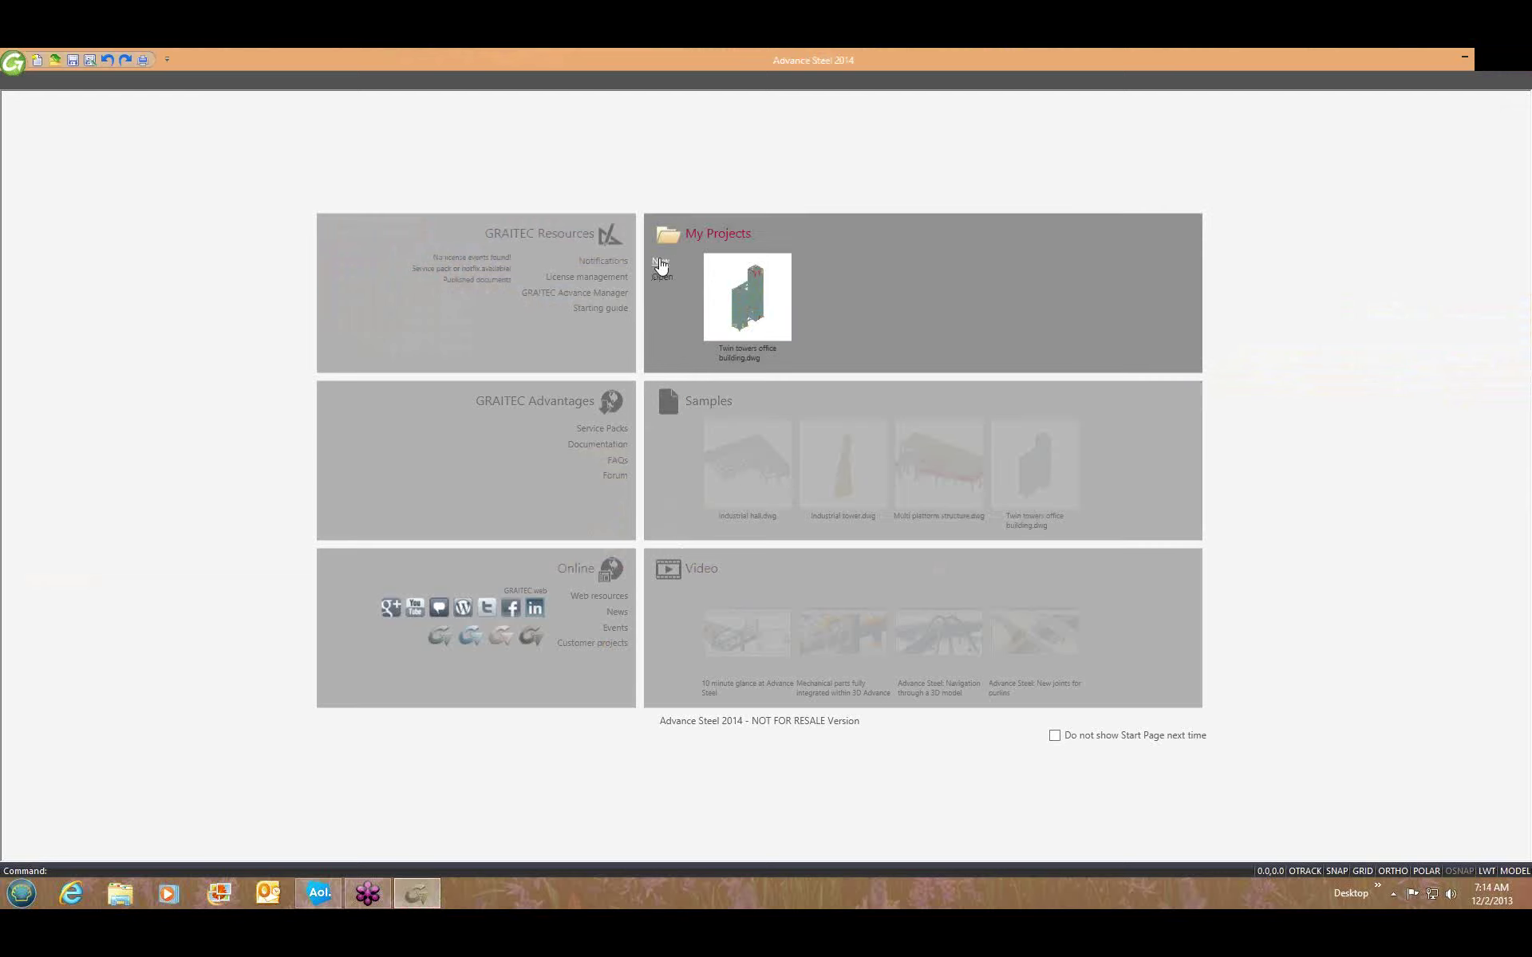
click(659, 262)
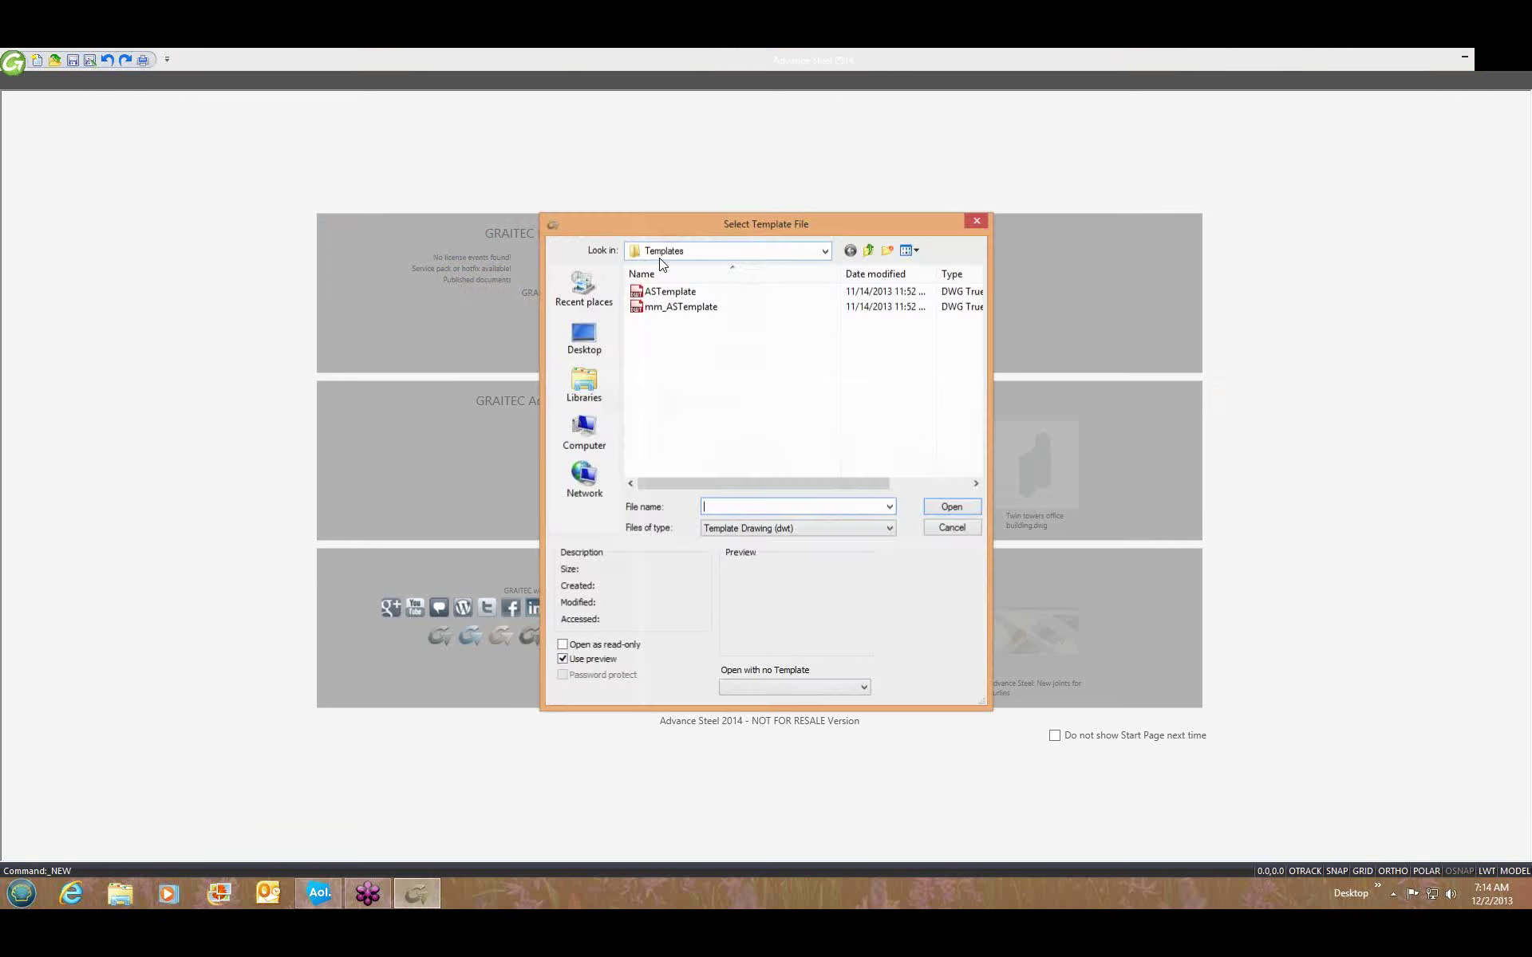
click(657, 293)
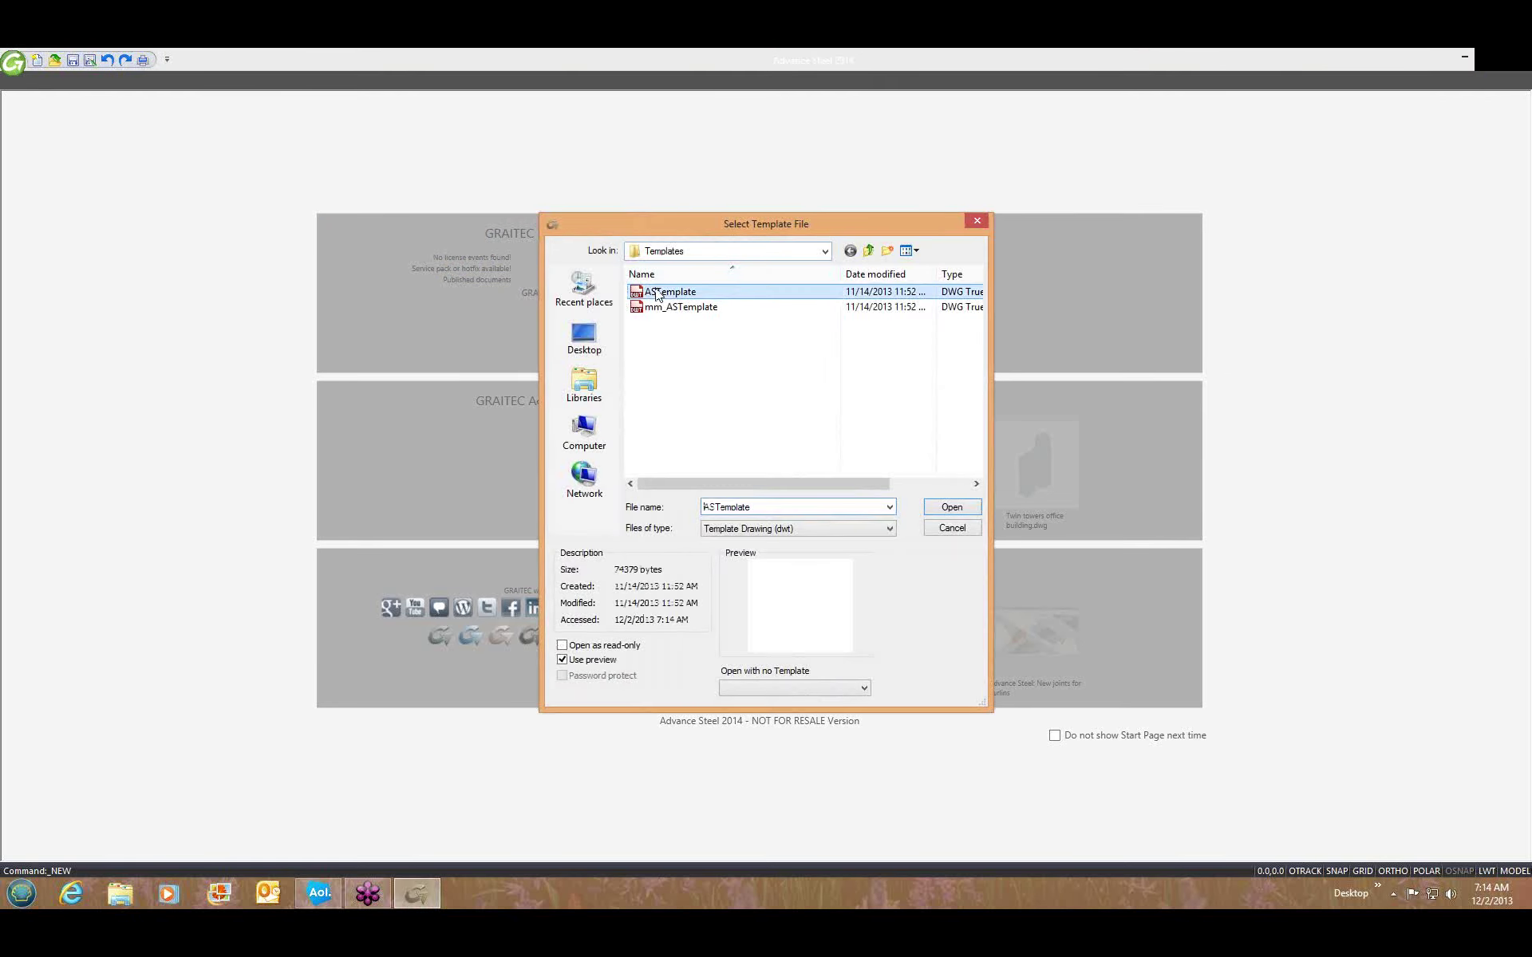
click(946, 508)
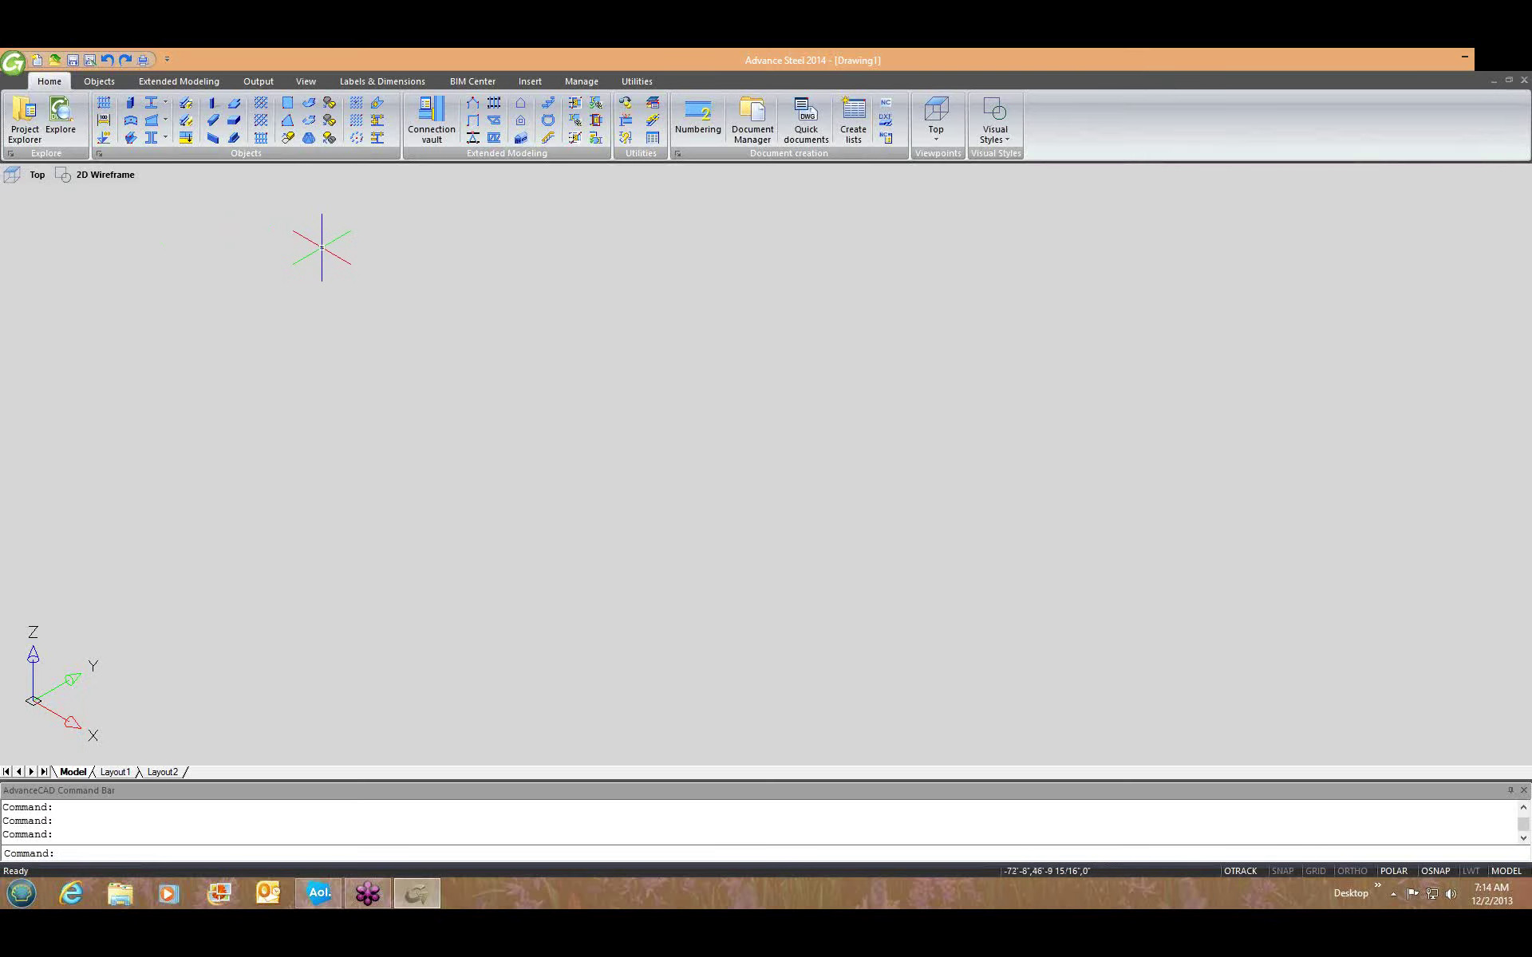
Create a rectangular building grid from origin 0,0,0 to the default second point of 59' 11/16",59' 11/16".
click(95, 85)
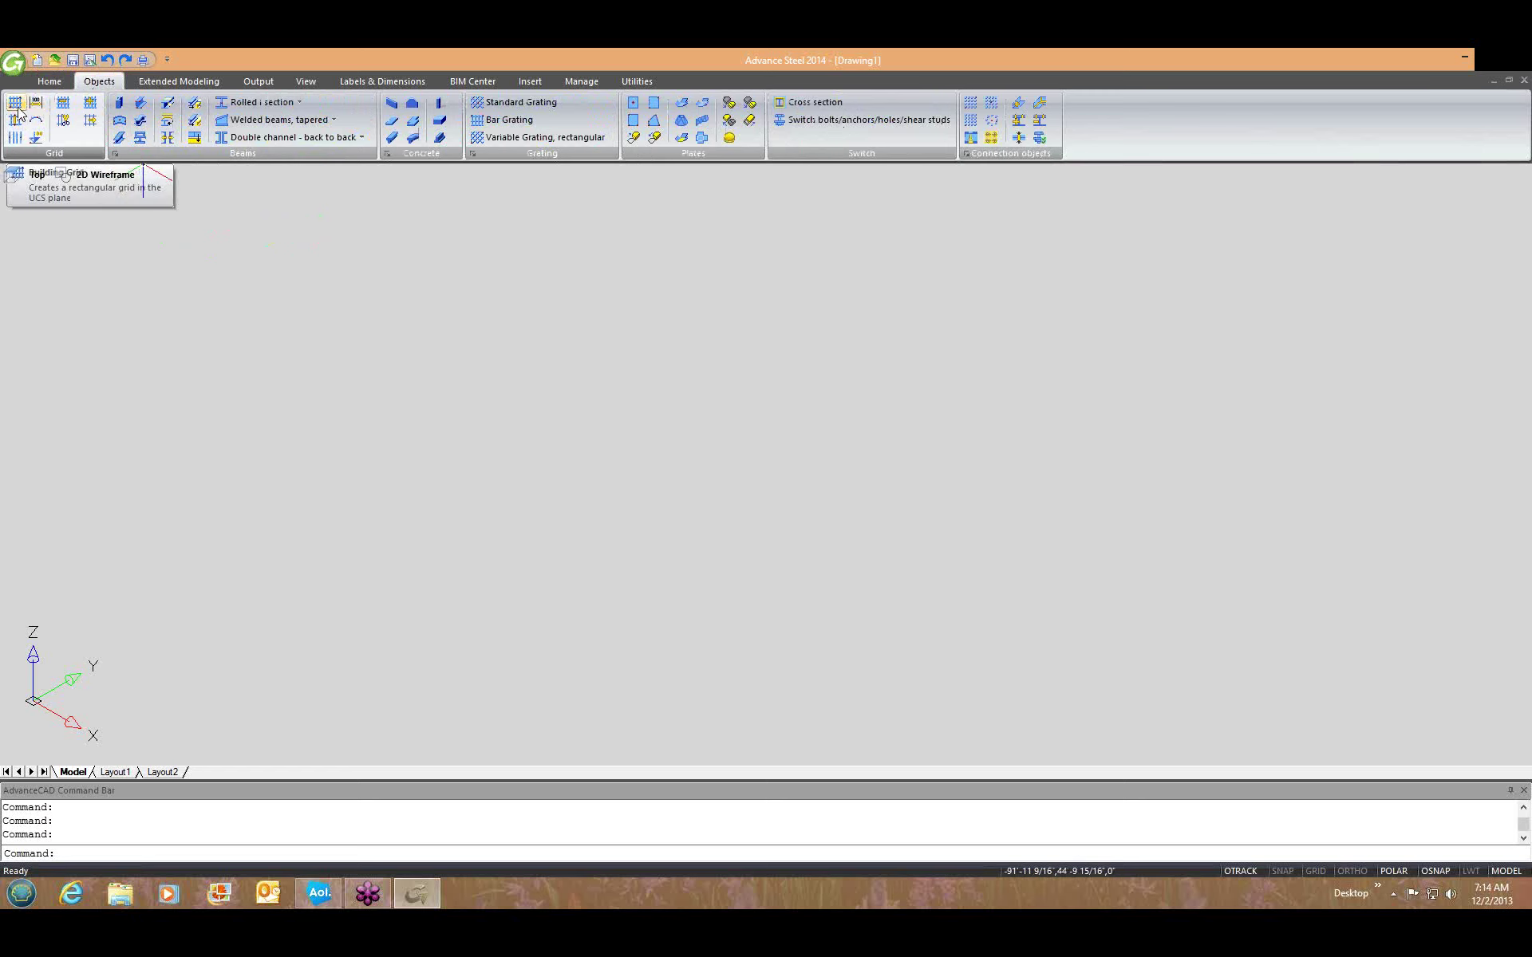
click(16, 106)
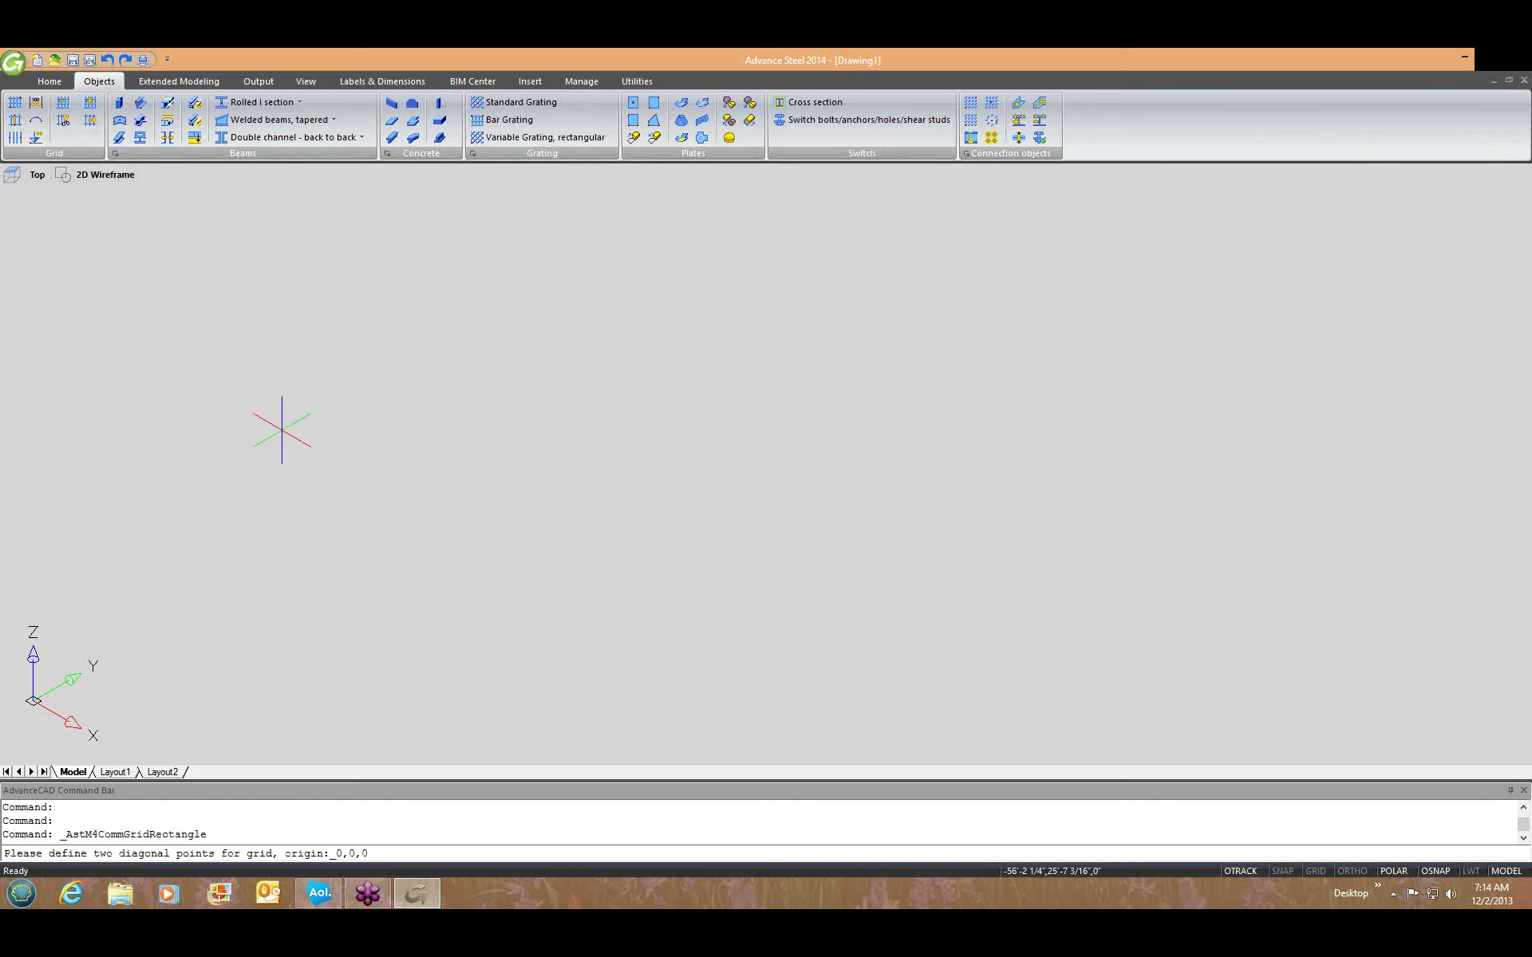
key(Return)
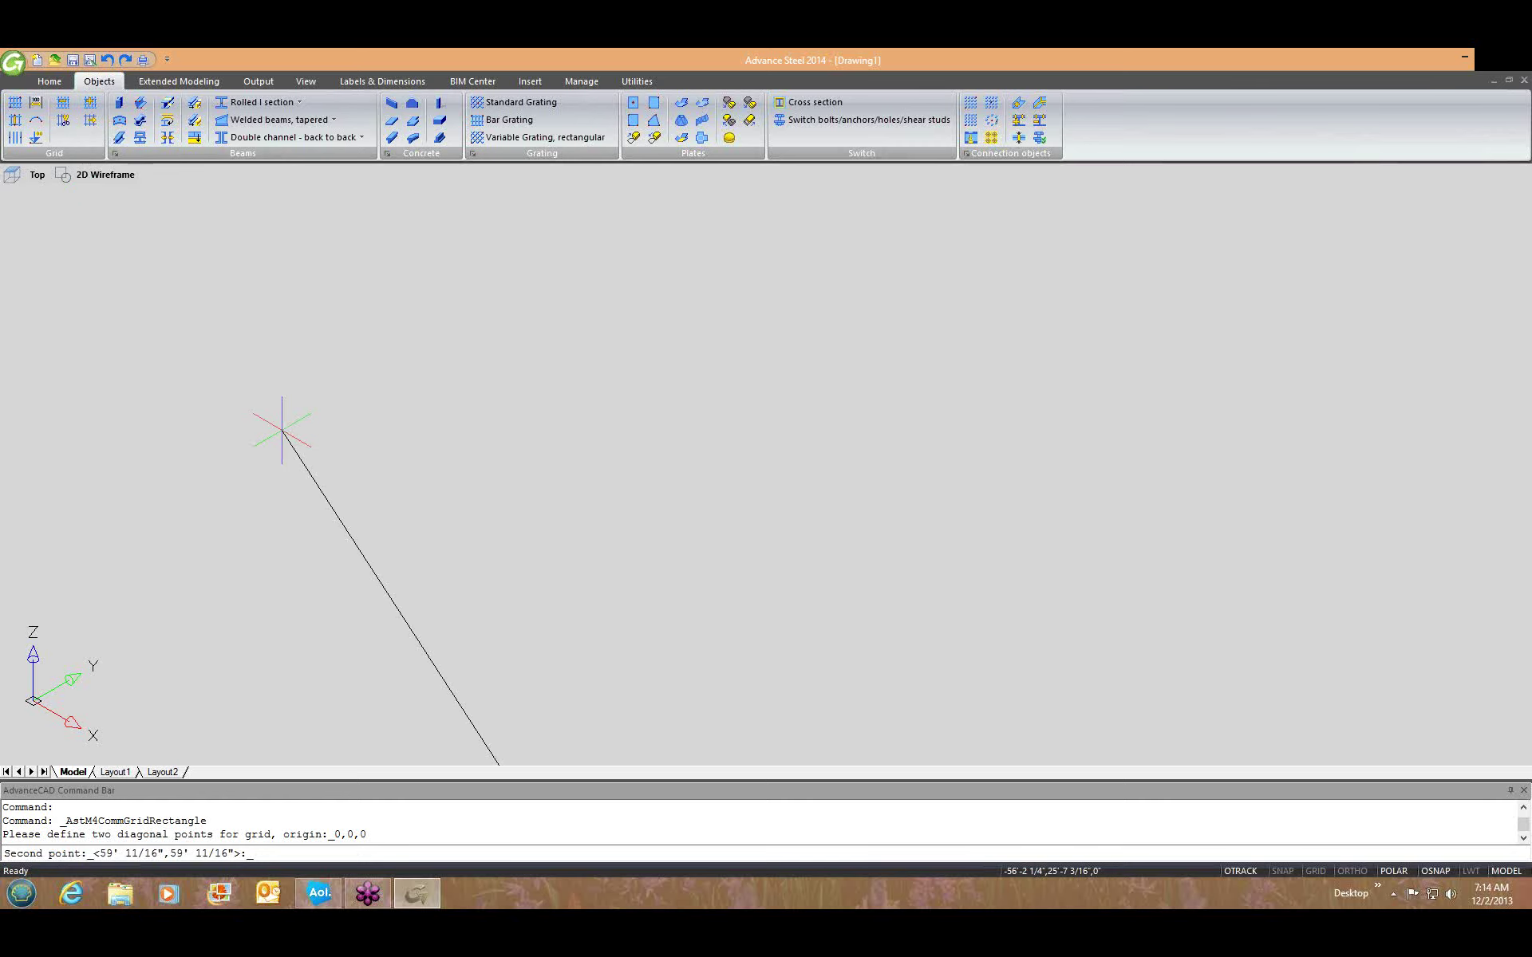
key(Return)
scroll(279, 415, down, 5)
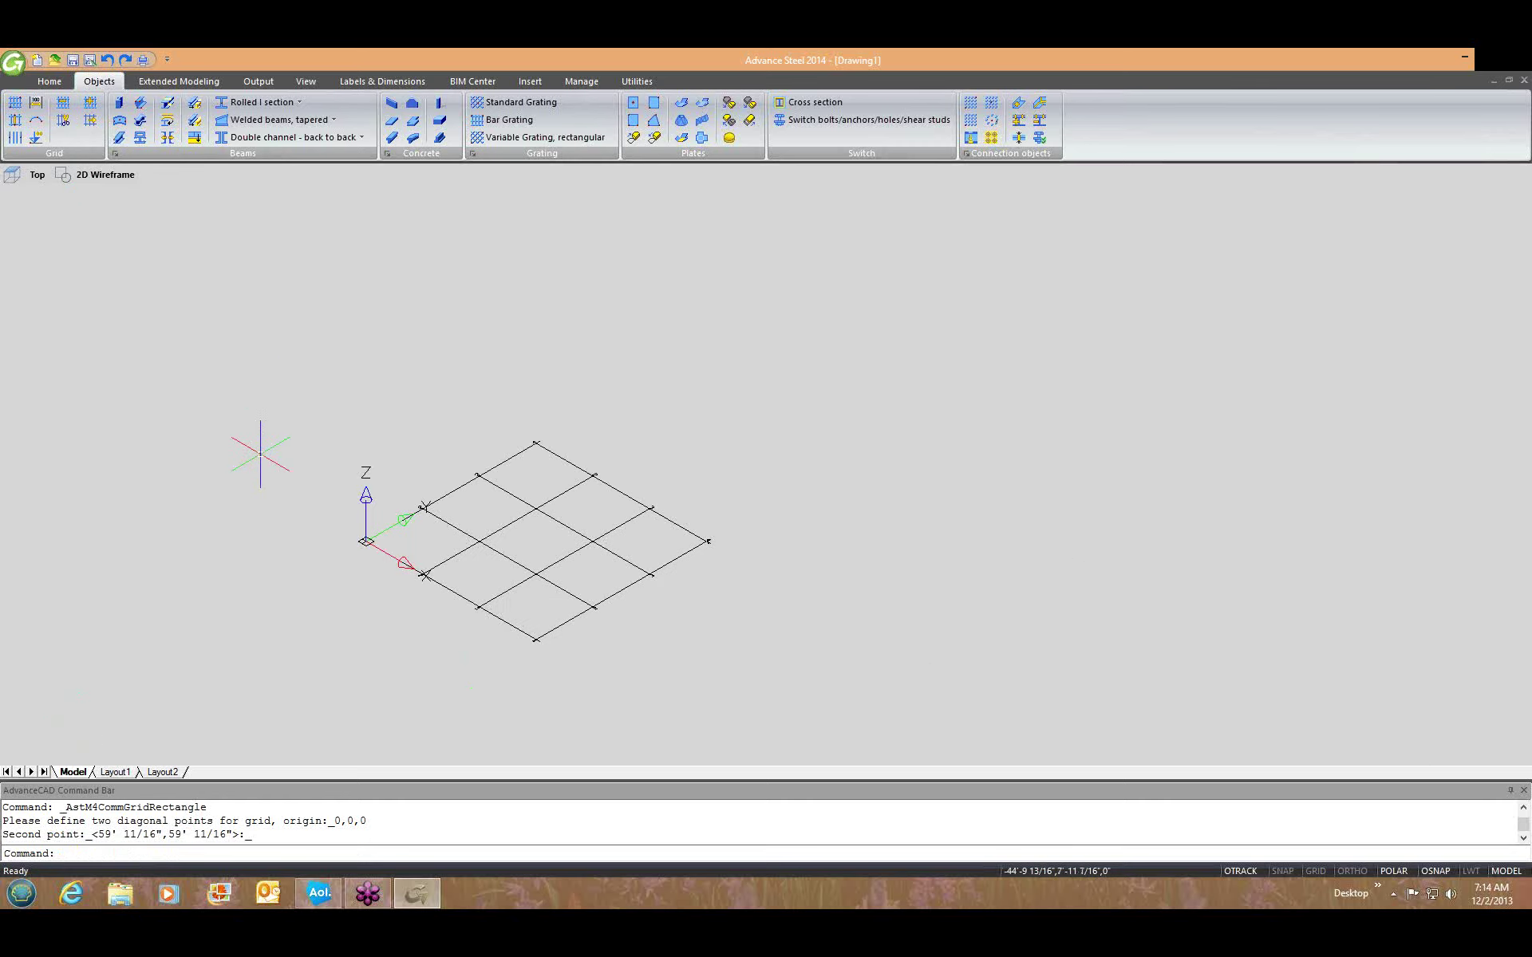
scroll(323, 508, up, 2)
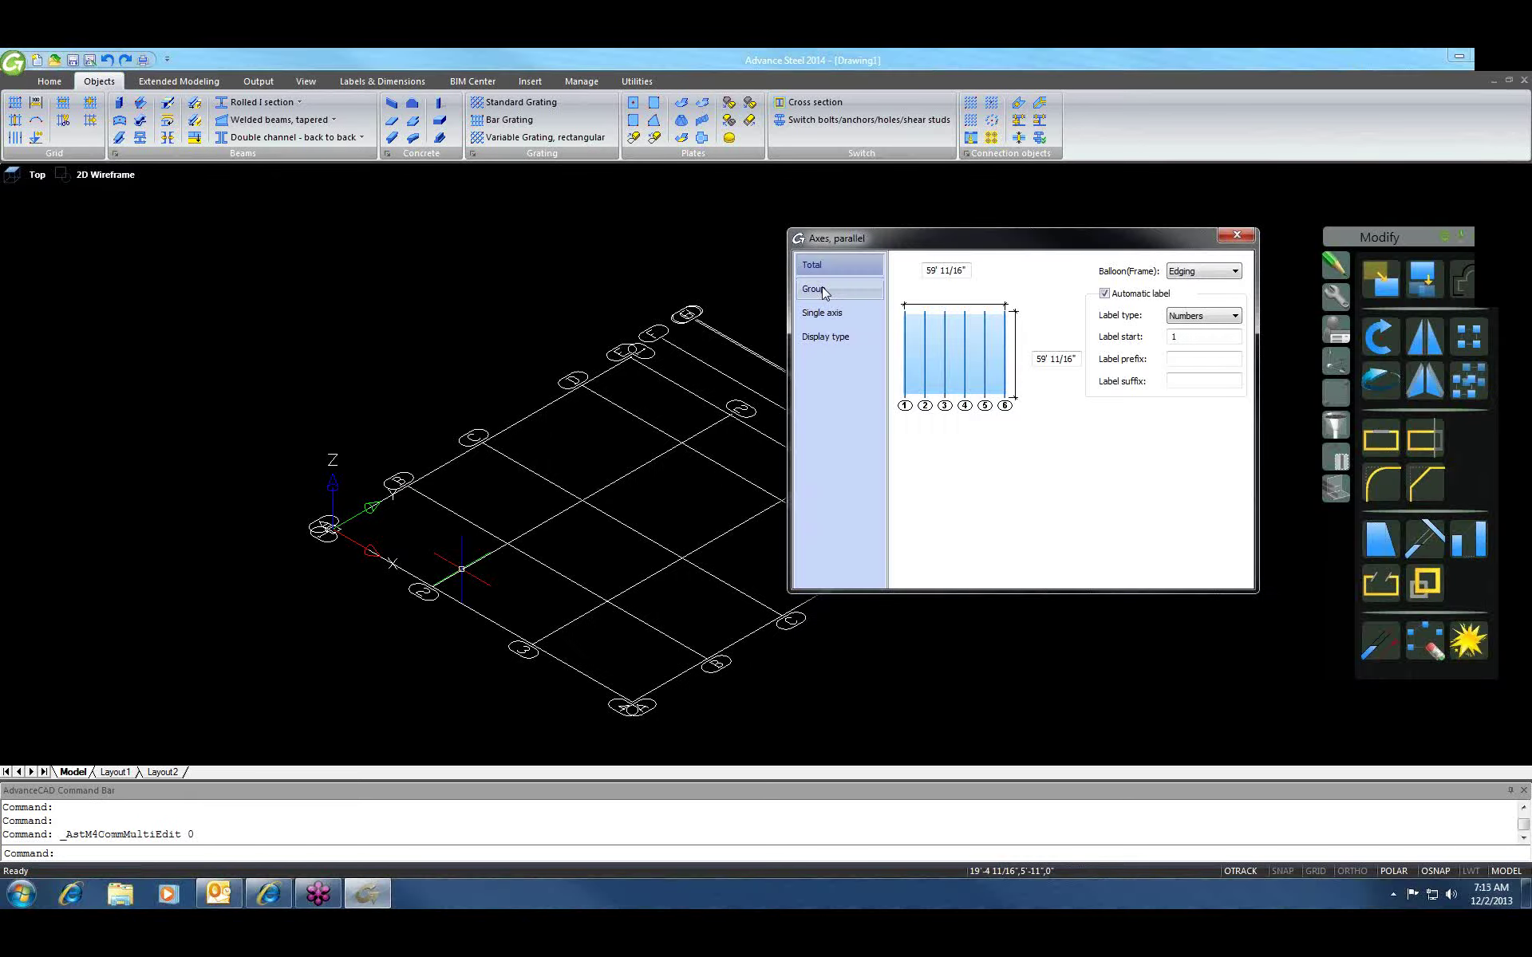
Examine the numbered axes' Group and Total properties, and select the lettered axes in the model.
click(822, 289)
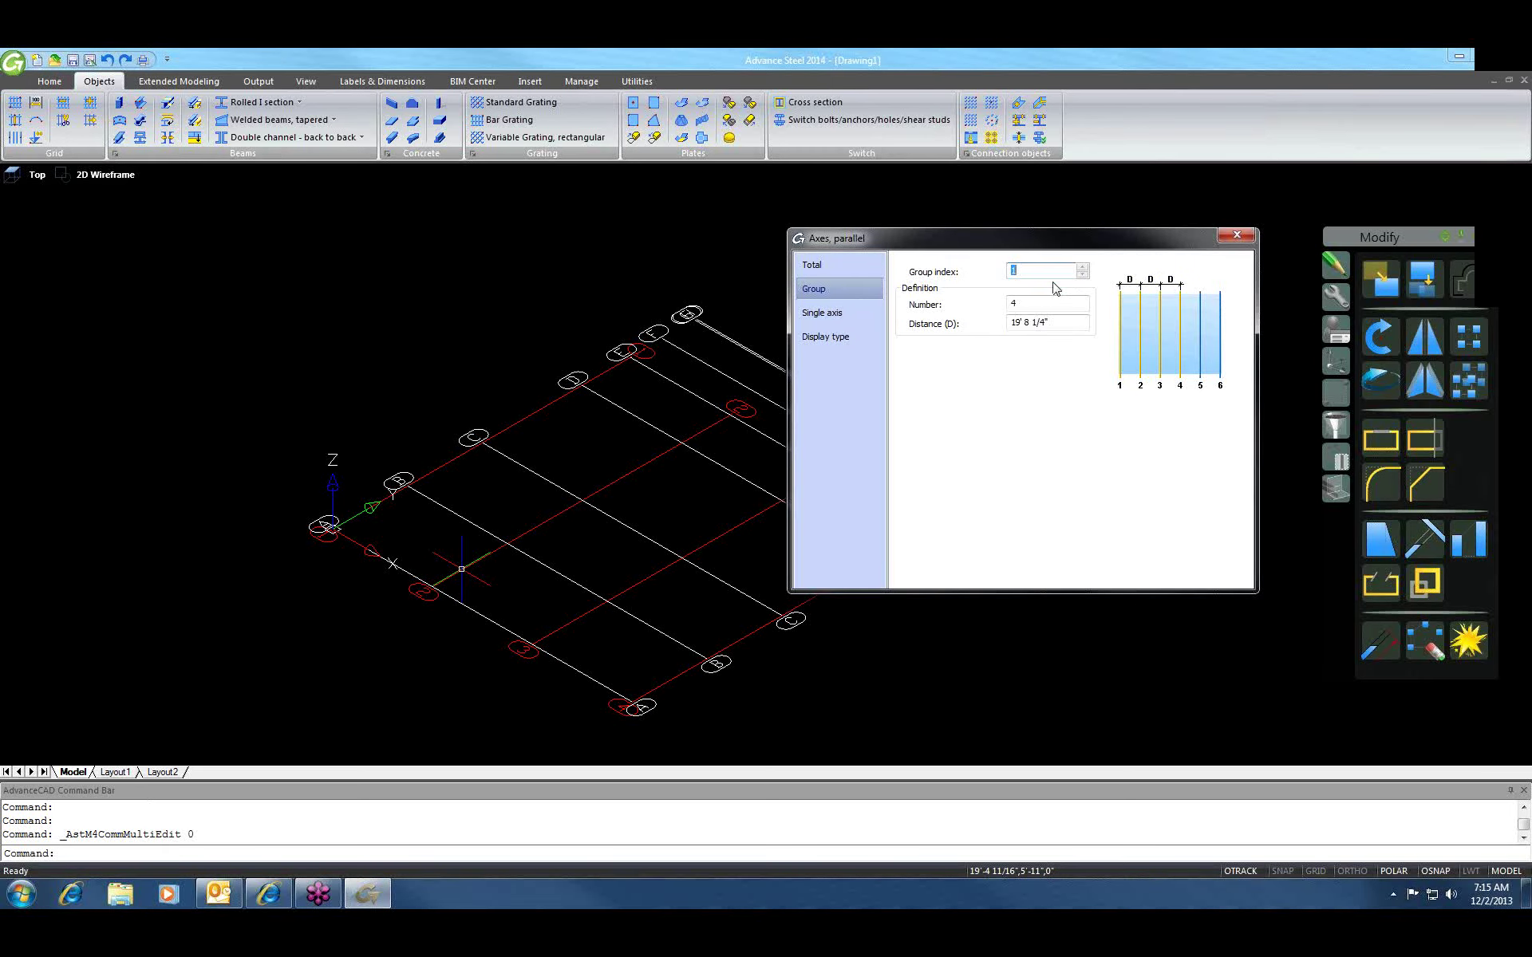
click(764, 256)
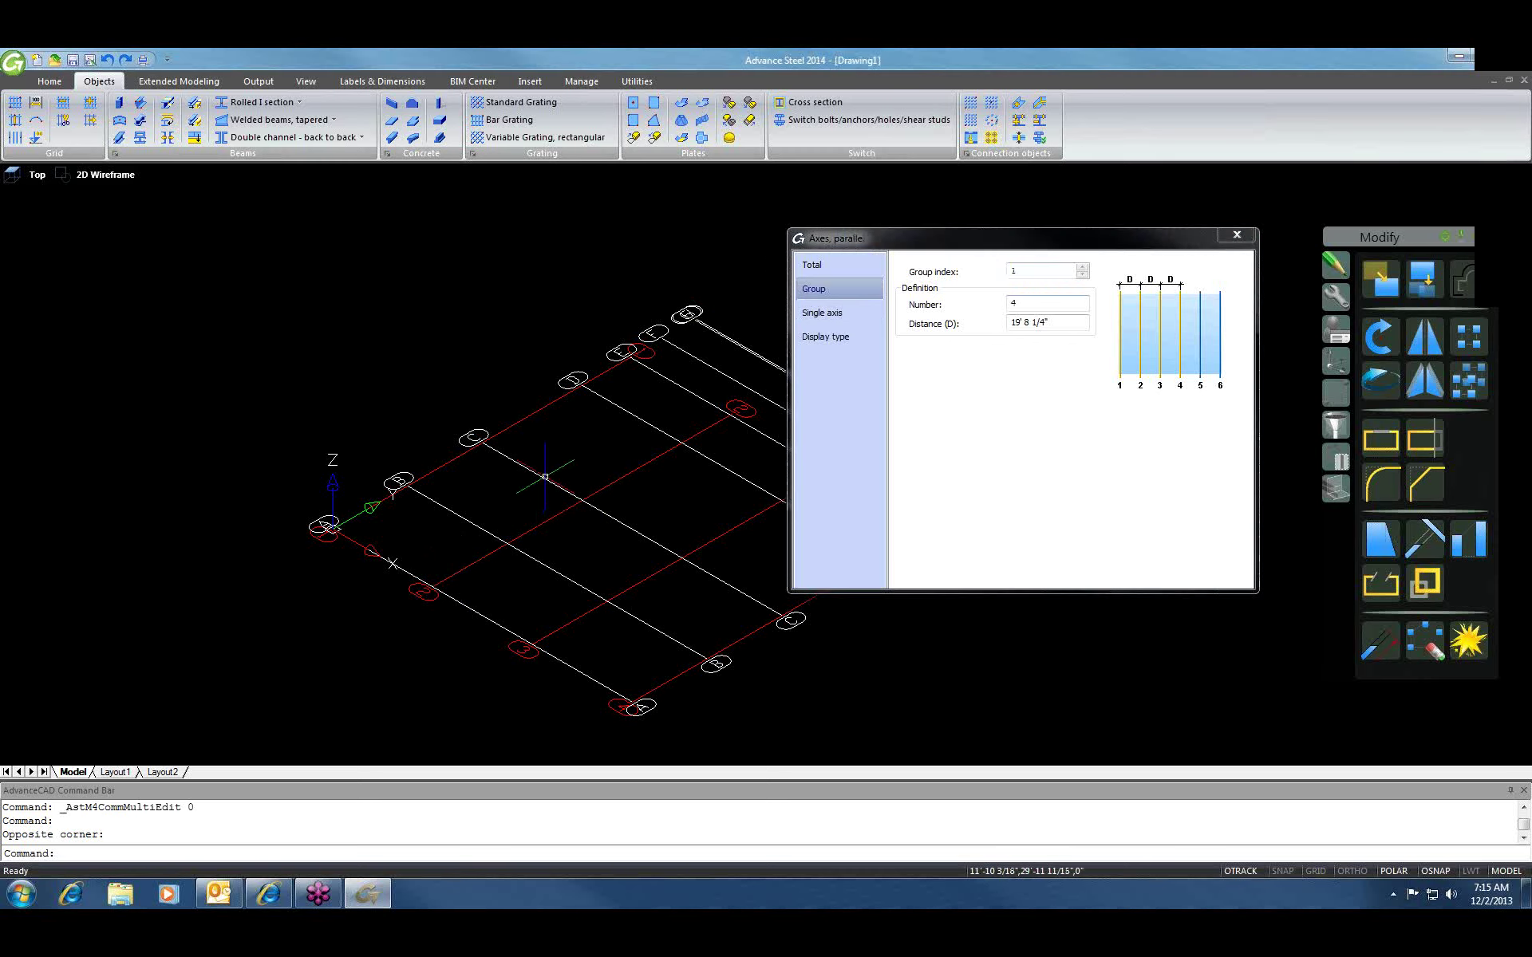
click(545, 477)
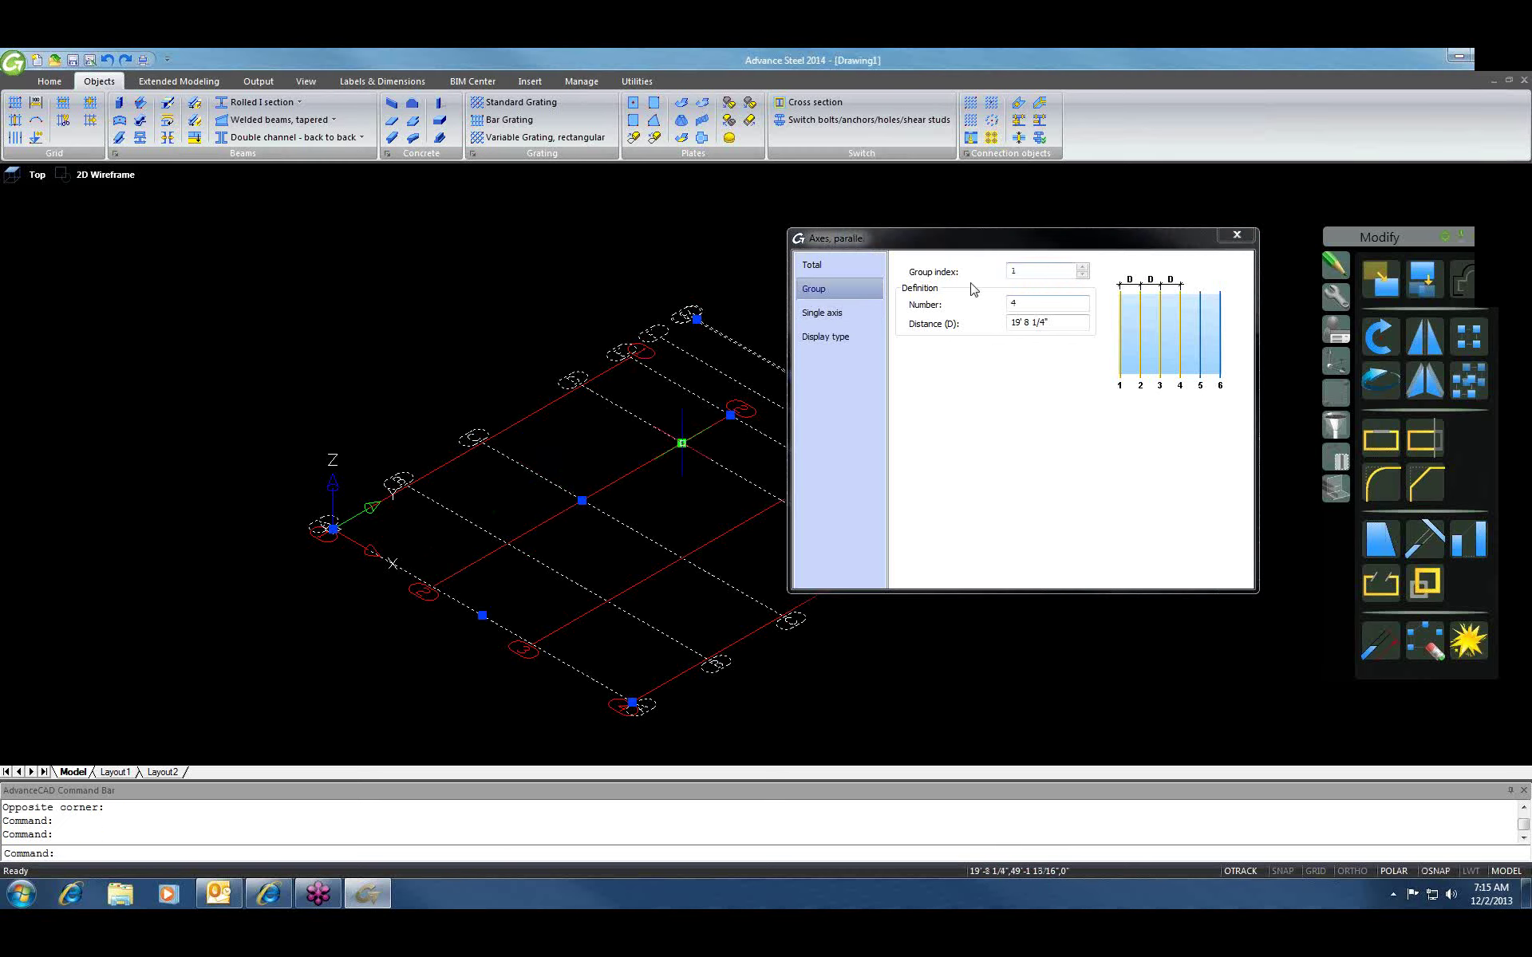
click(825, 266)
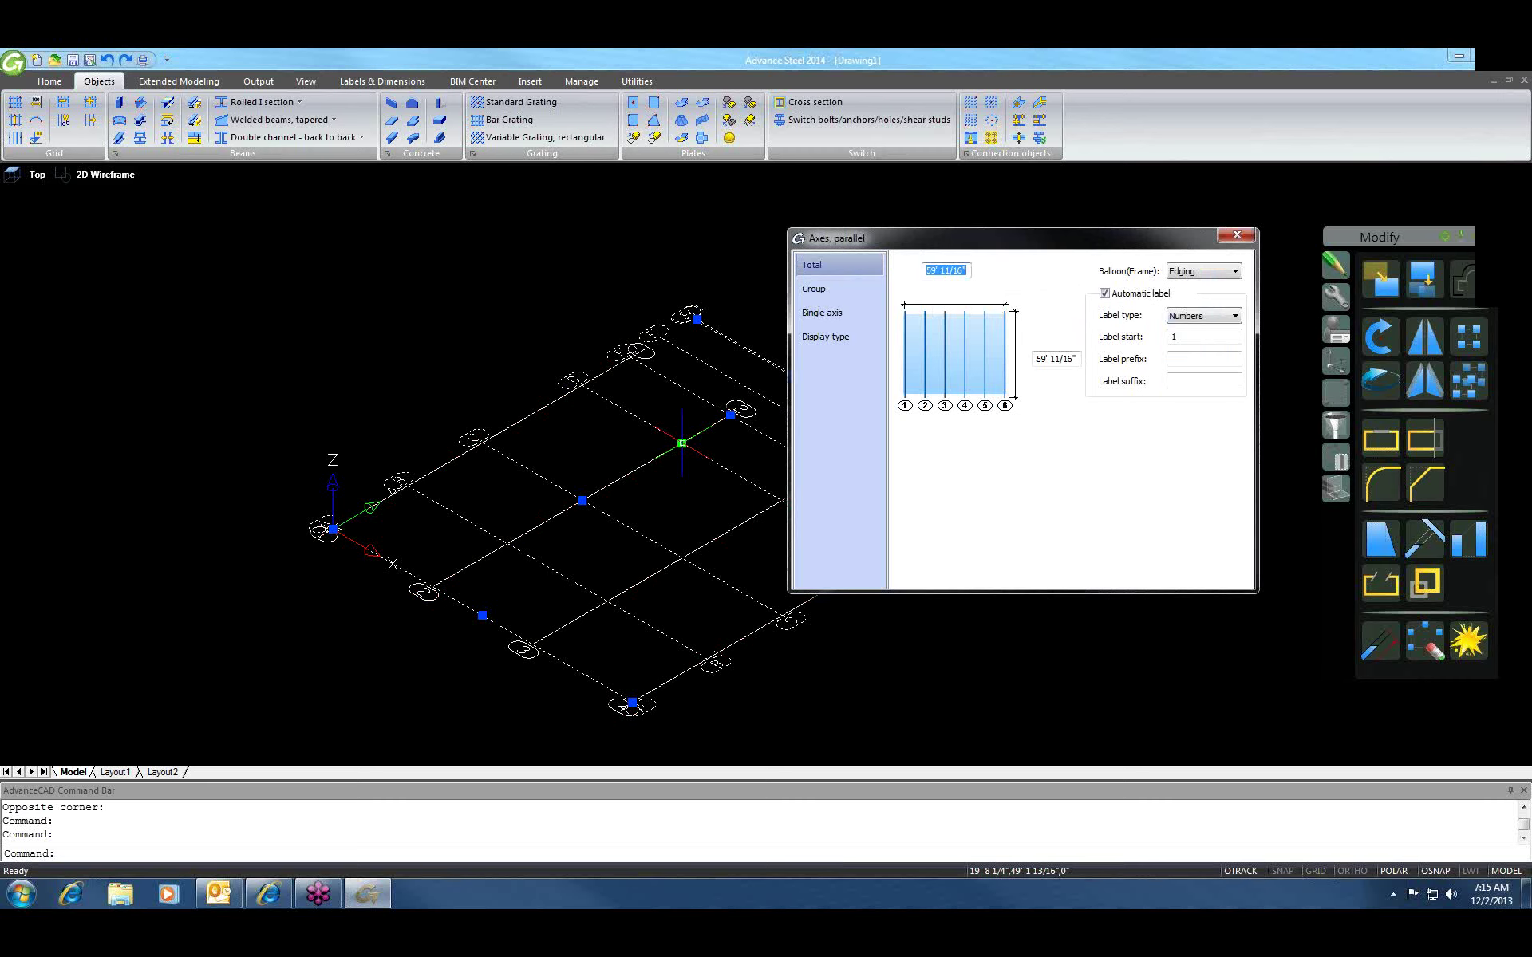
Try to stretch axis D and the axes beyond it outward, away from axis C.
click(682, 442)
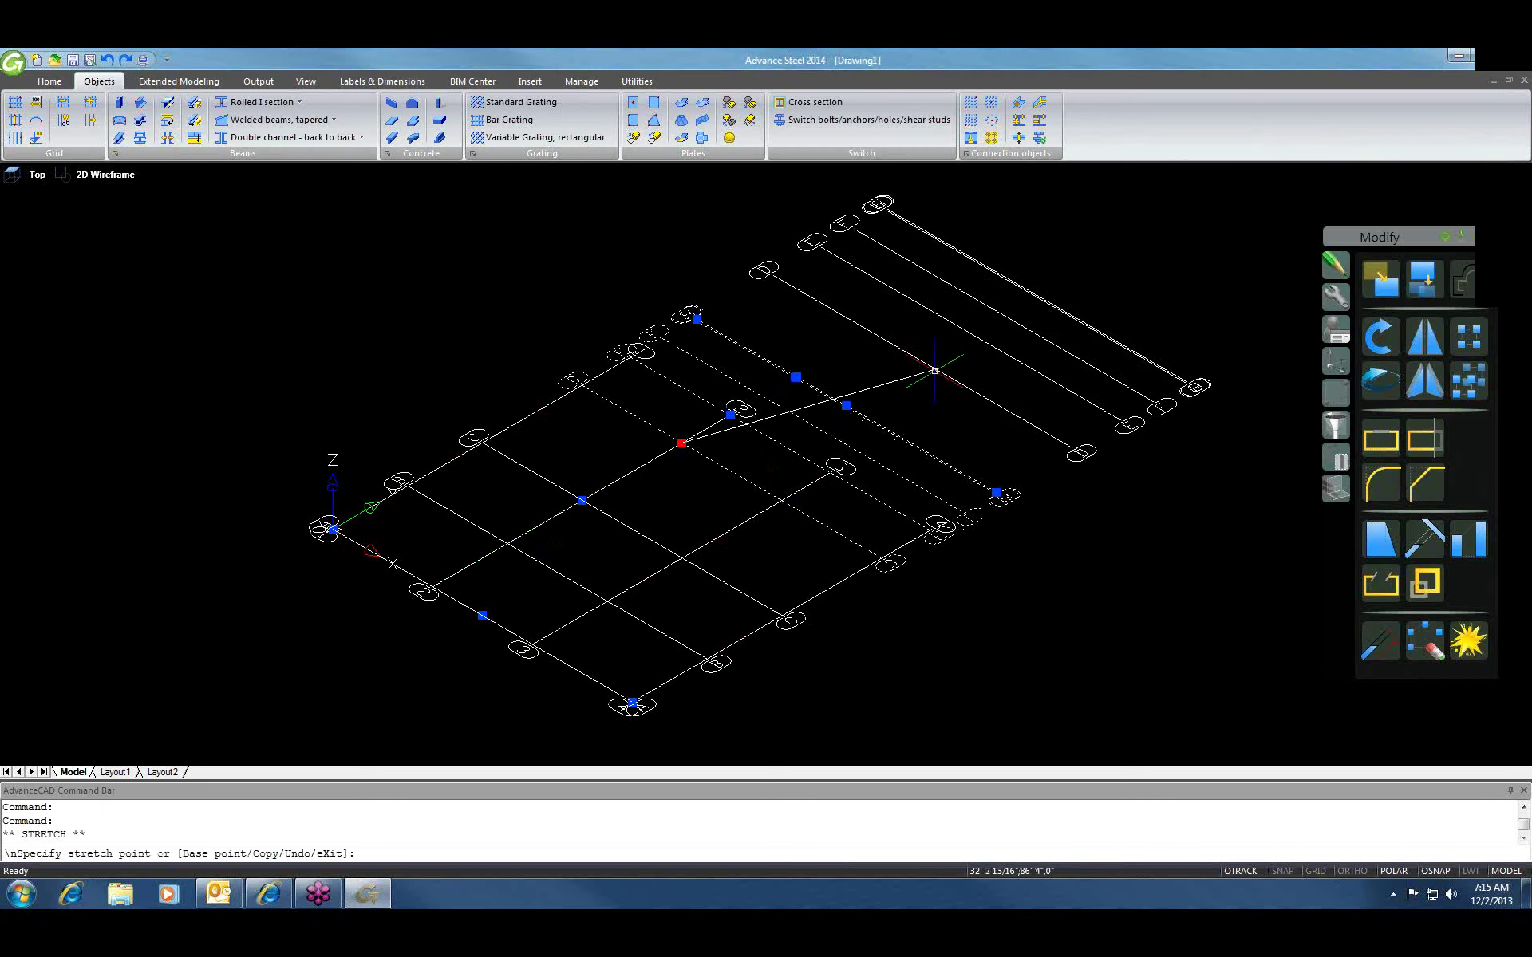
key(Escape)
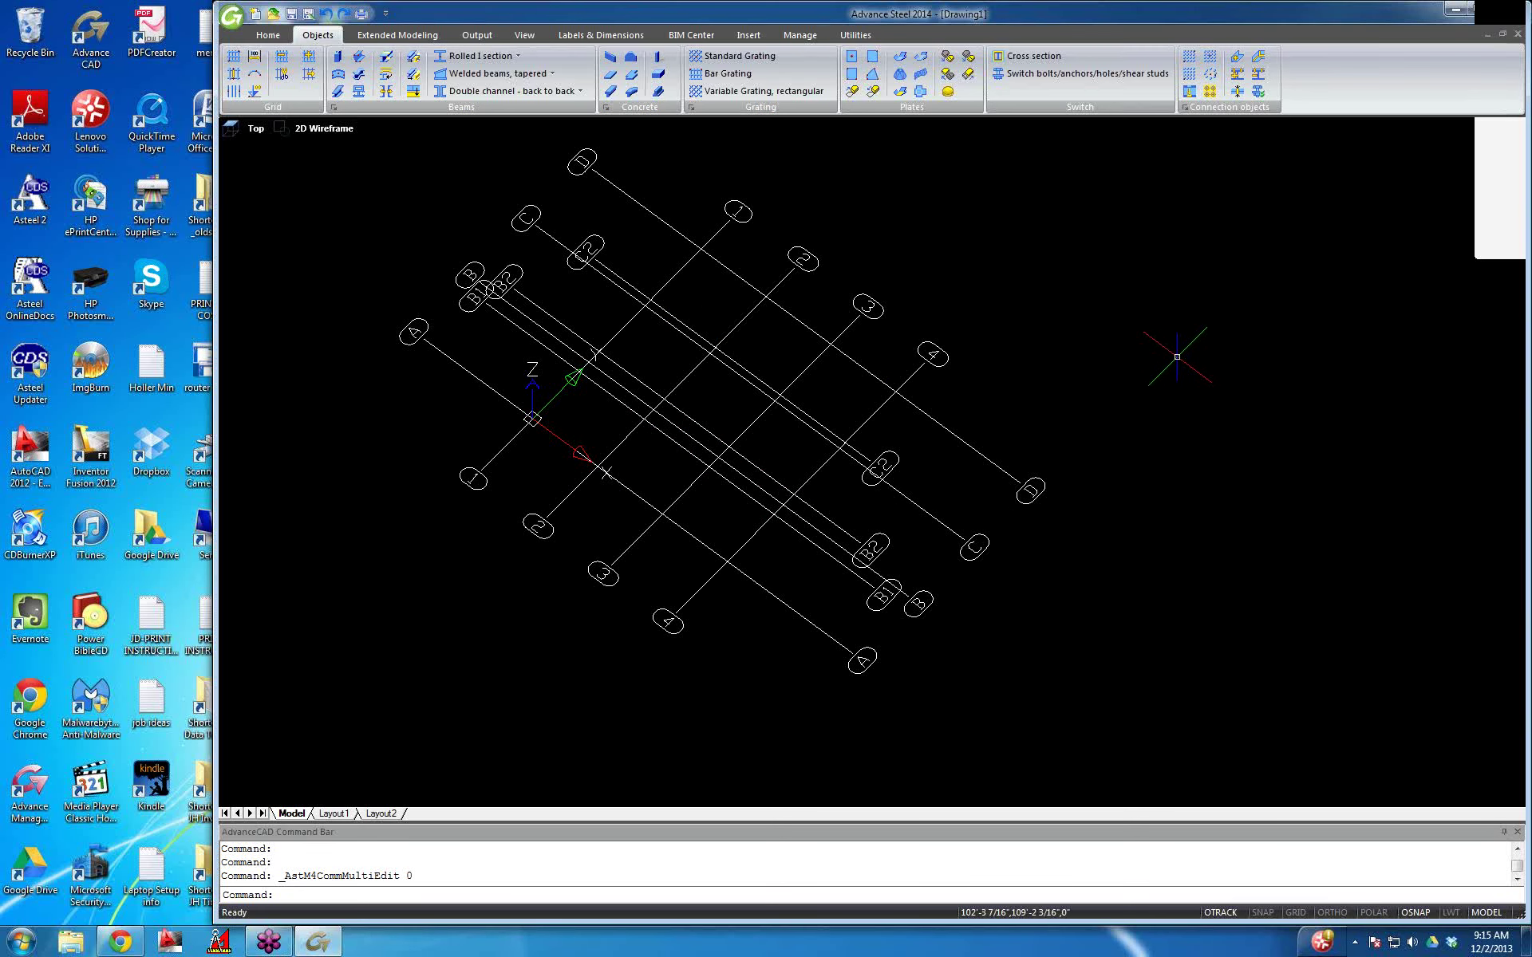
Open the properties of the lettered axes from axis D.
double_click(852, 360)
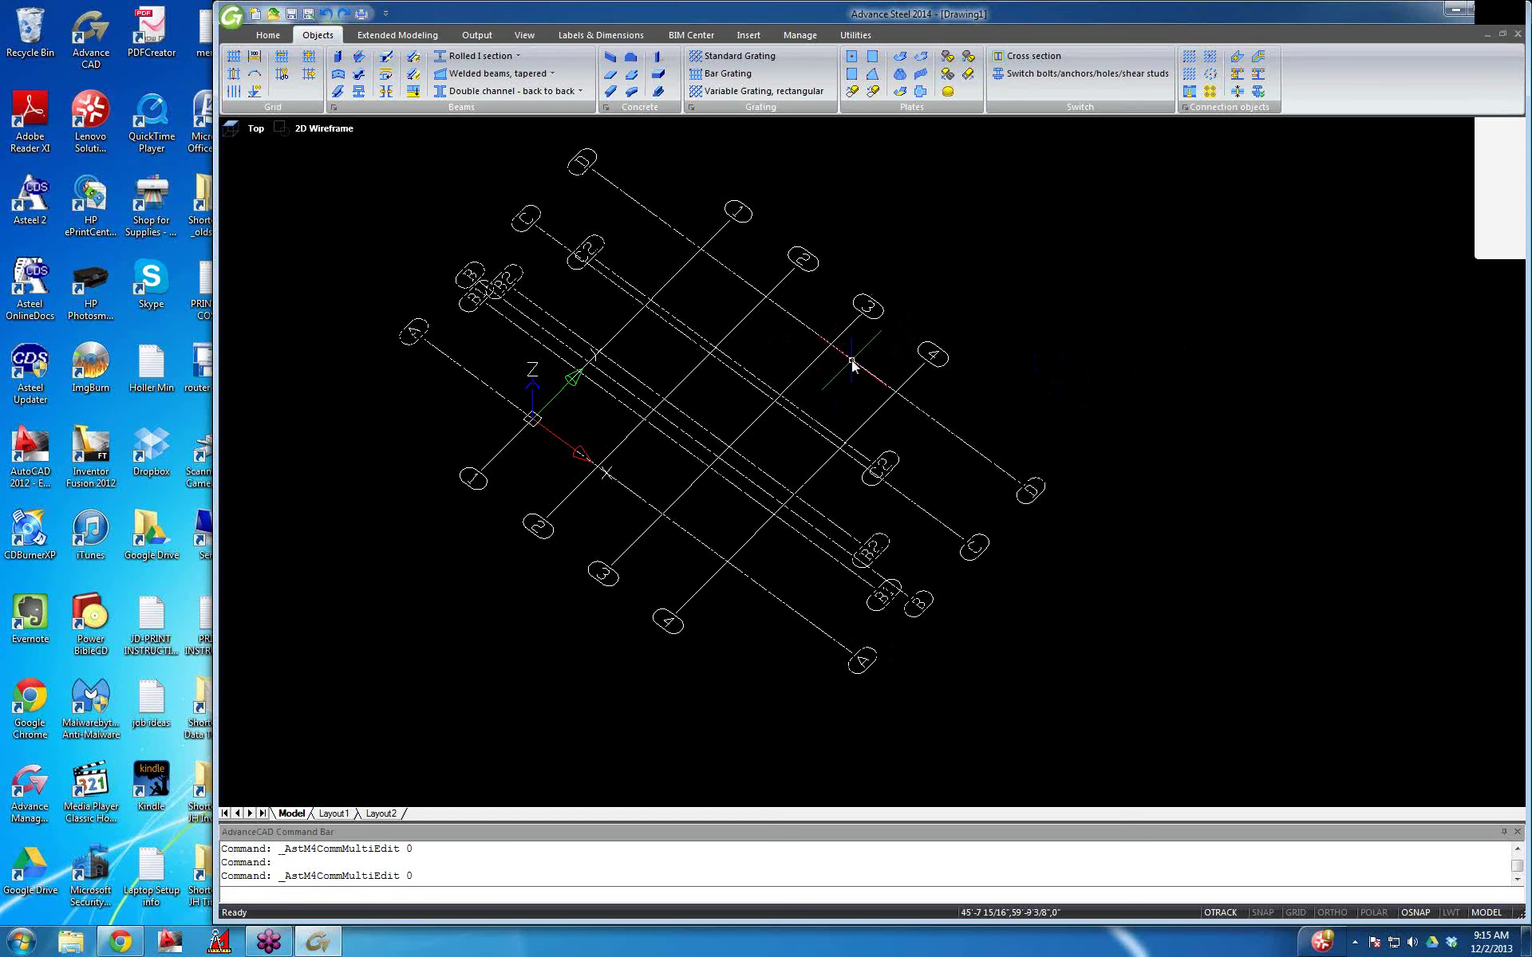
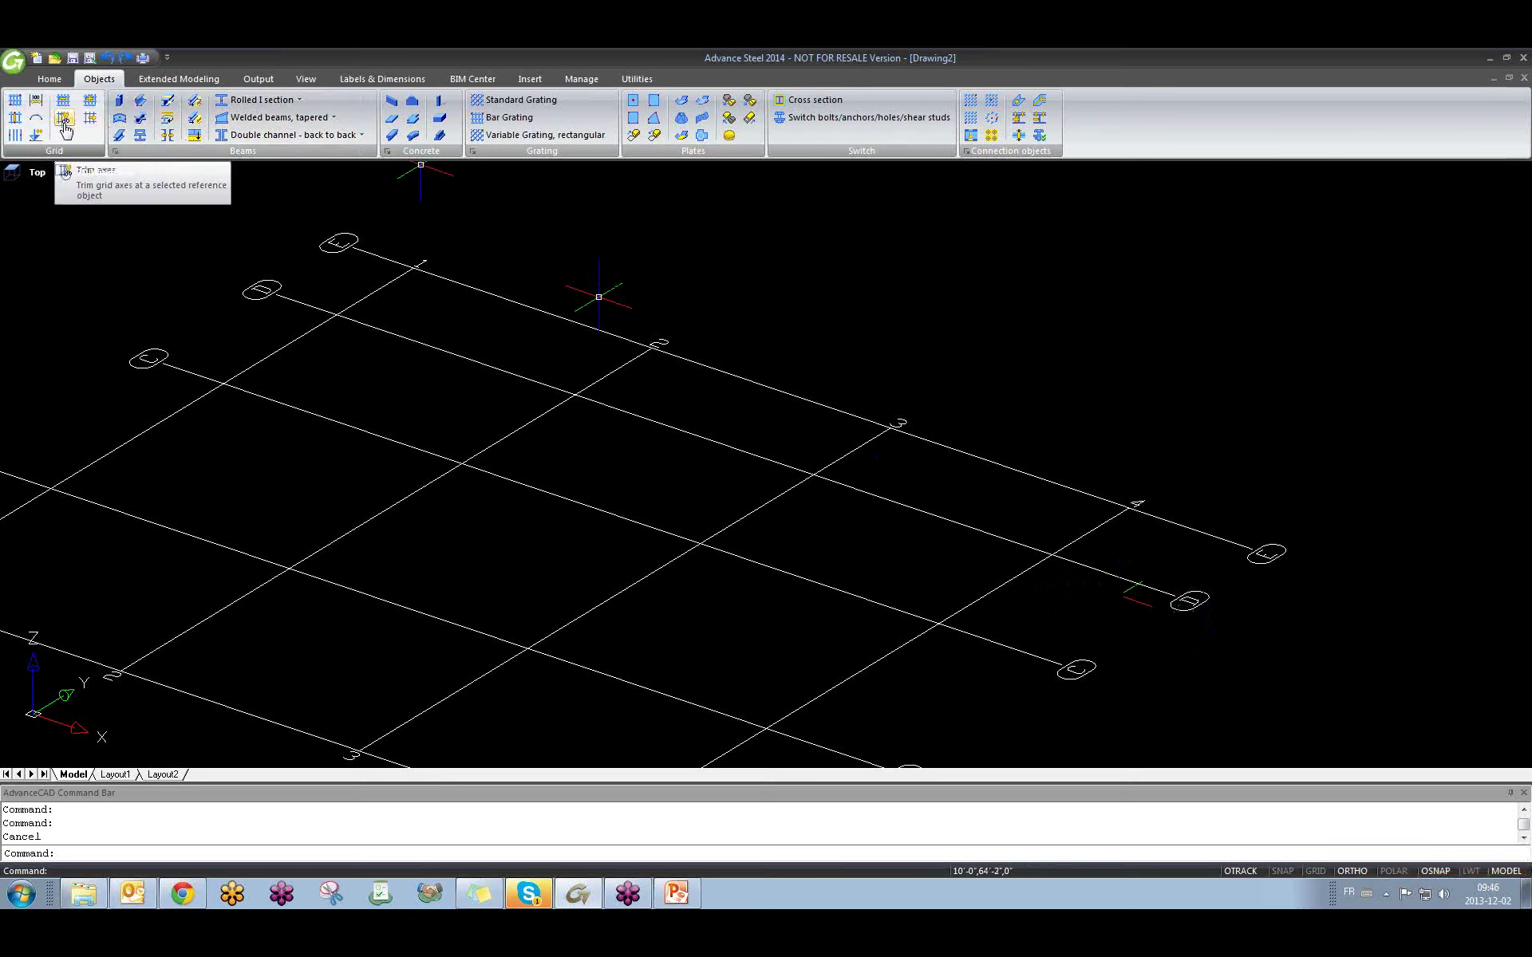
Trim axis D at axis 3, removing the portion on the axis 4 side.
click(64, 120)
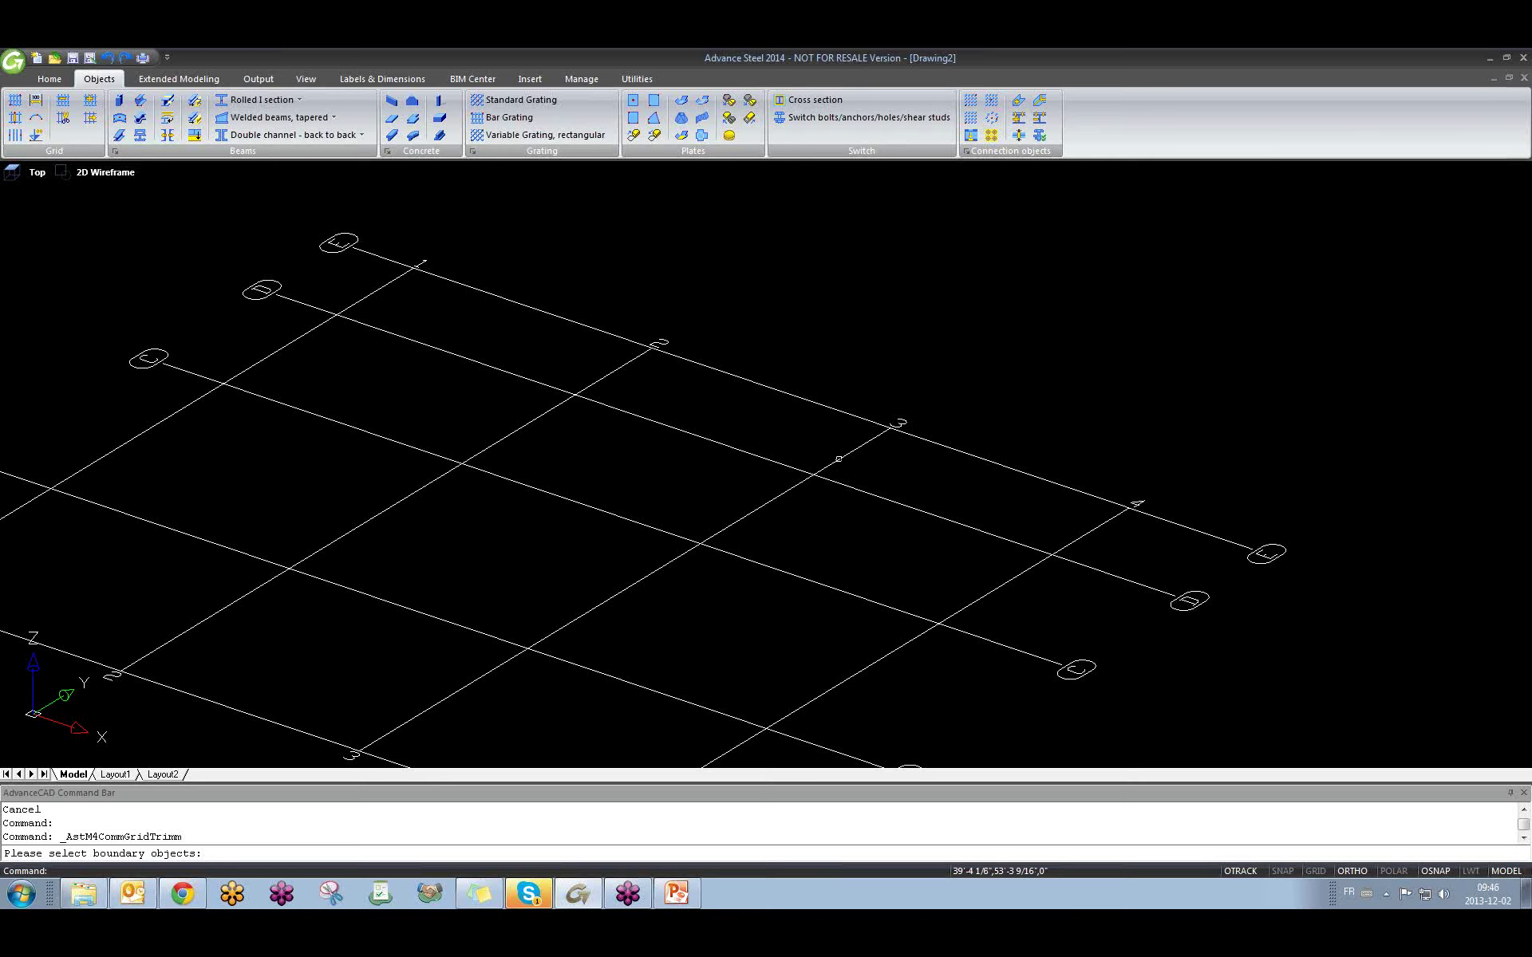
click(831, 462)
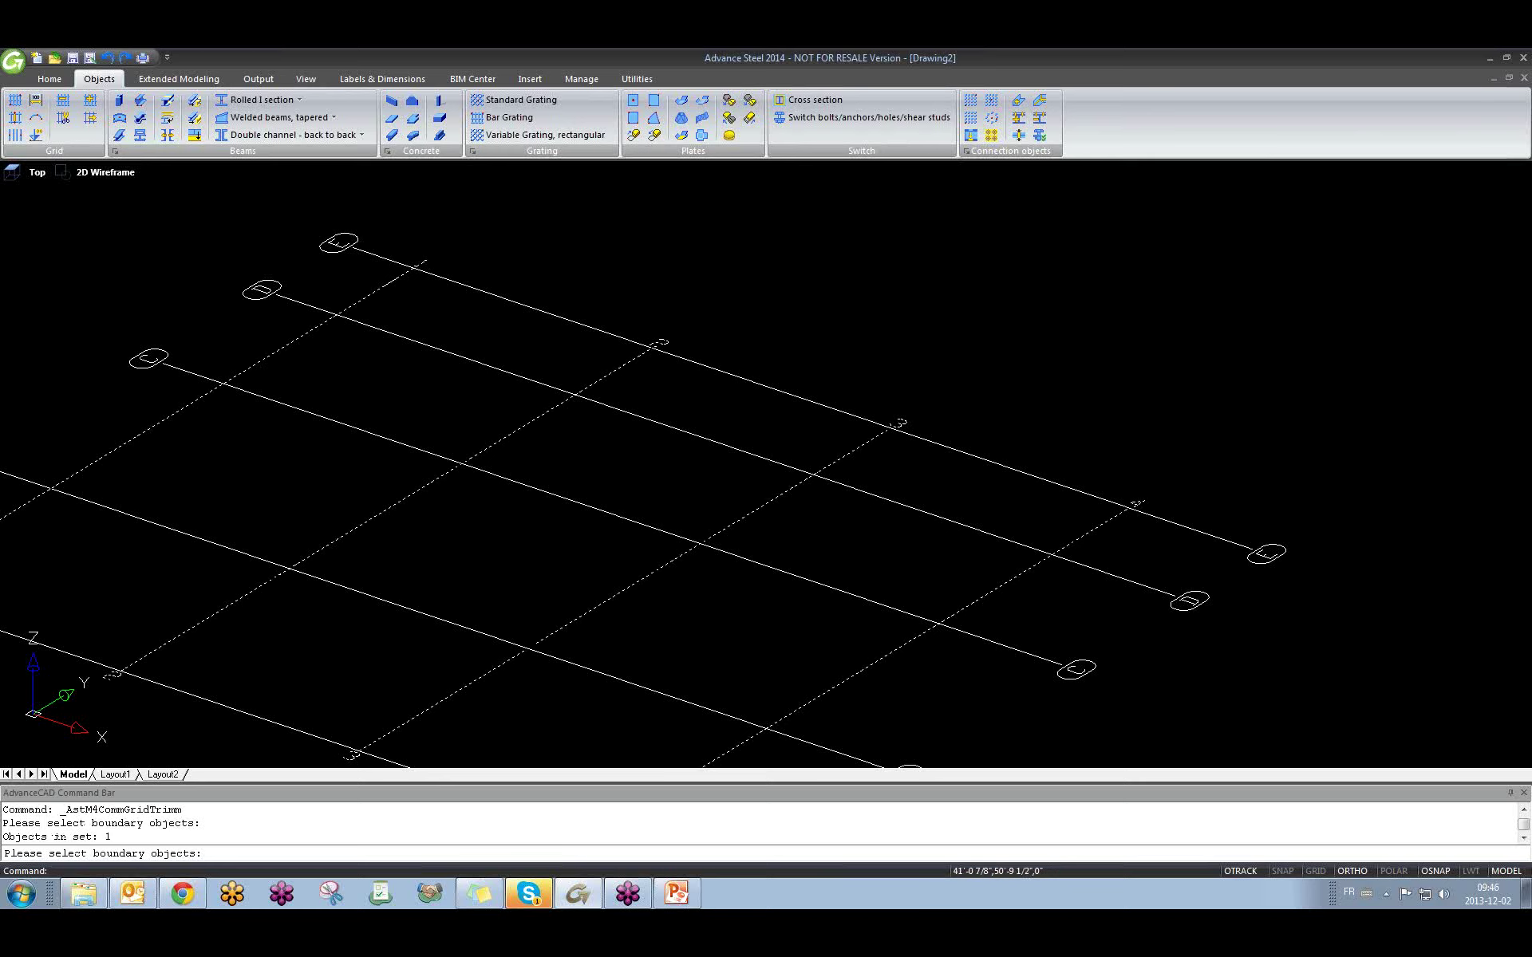
key(Return)
click(849, 485)
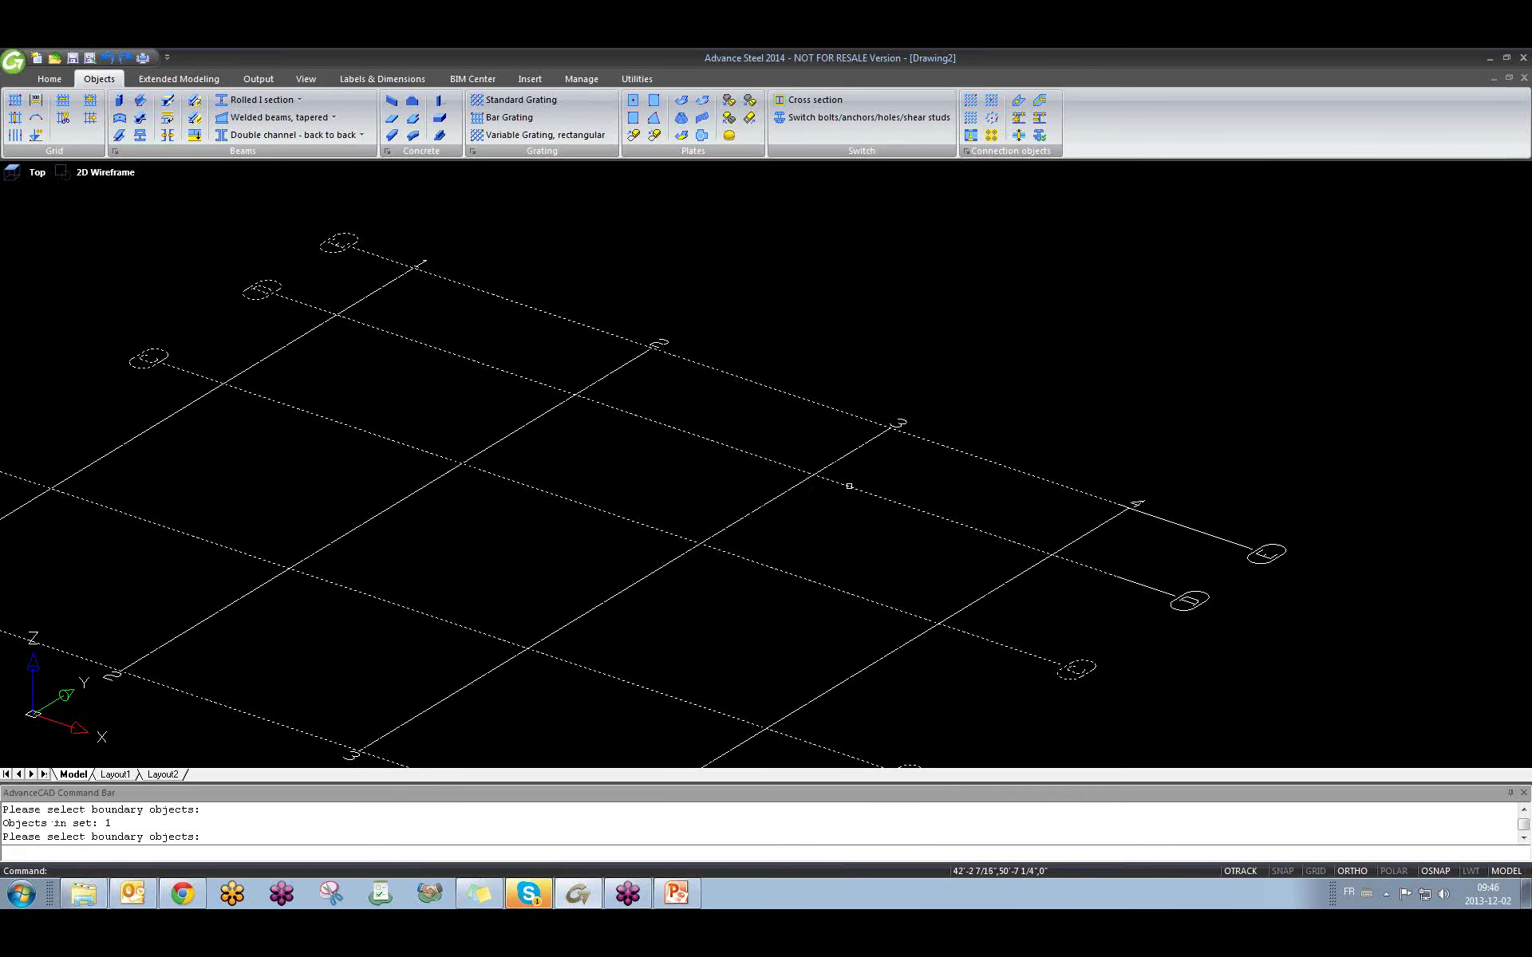
key(Return)
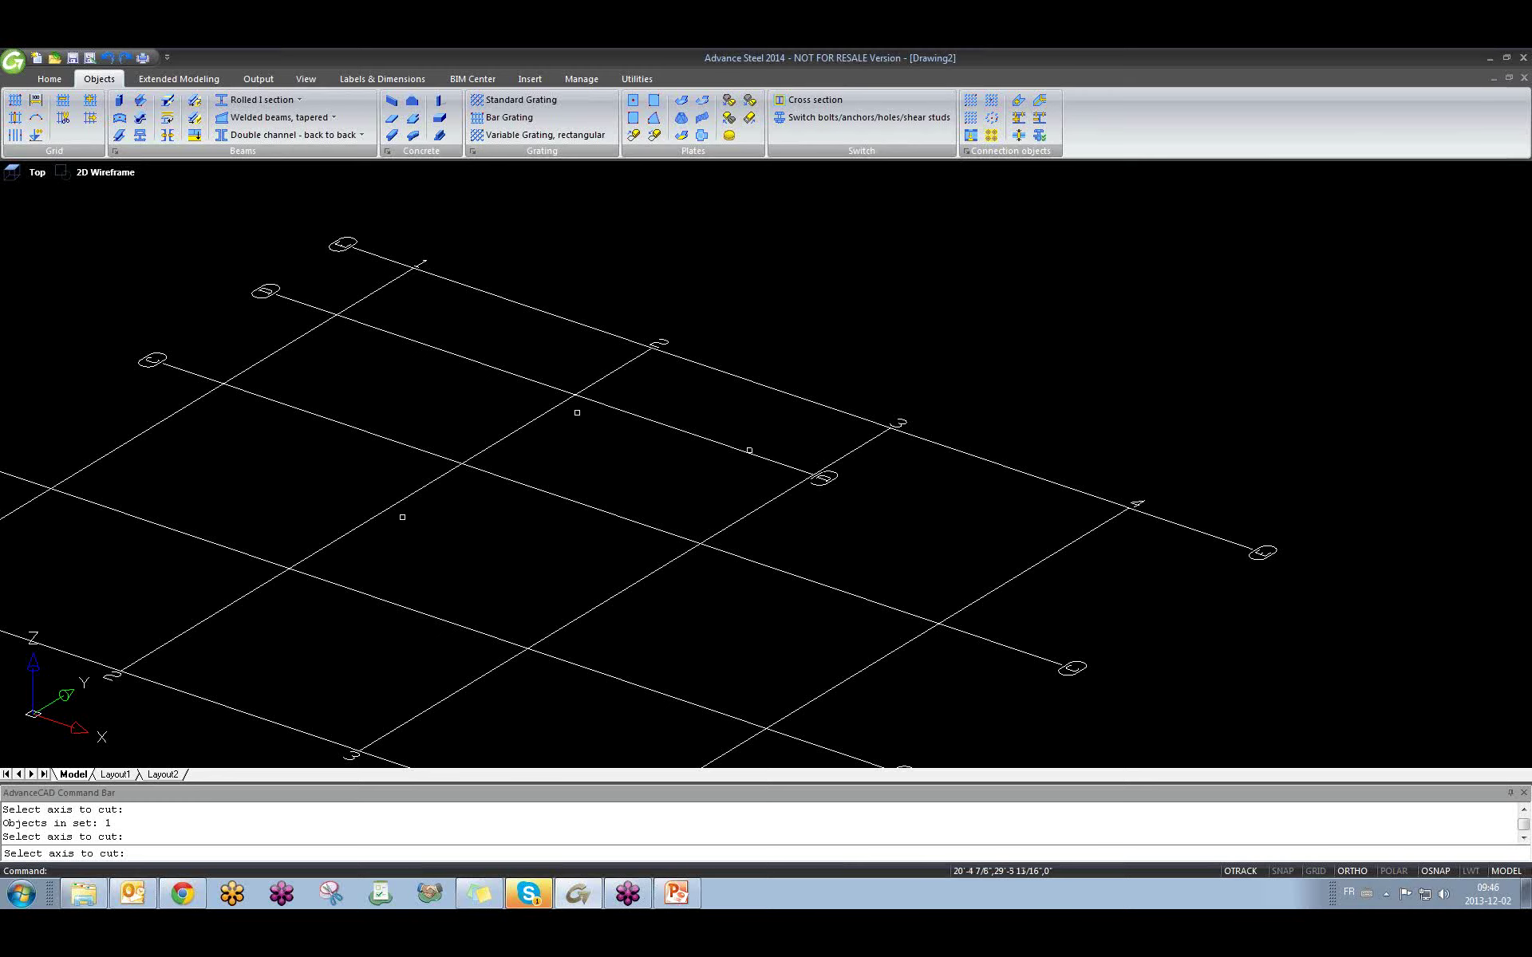
Trim axes C and B at axis 3, removing their portions on the axis 1 side.
click(367, 434)
key(Return)
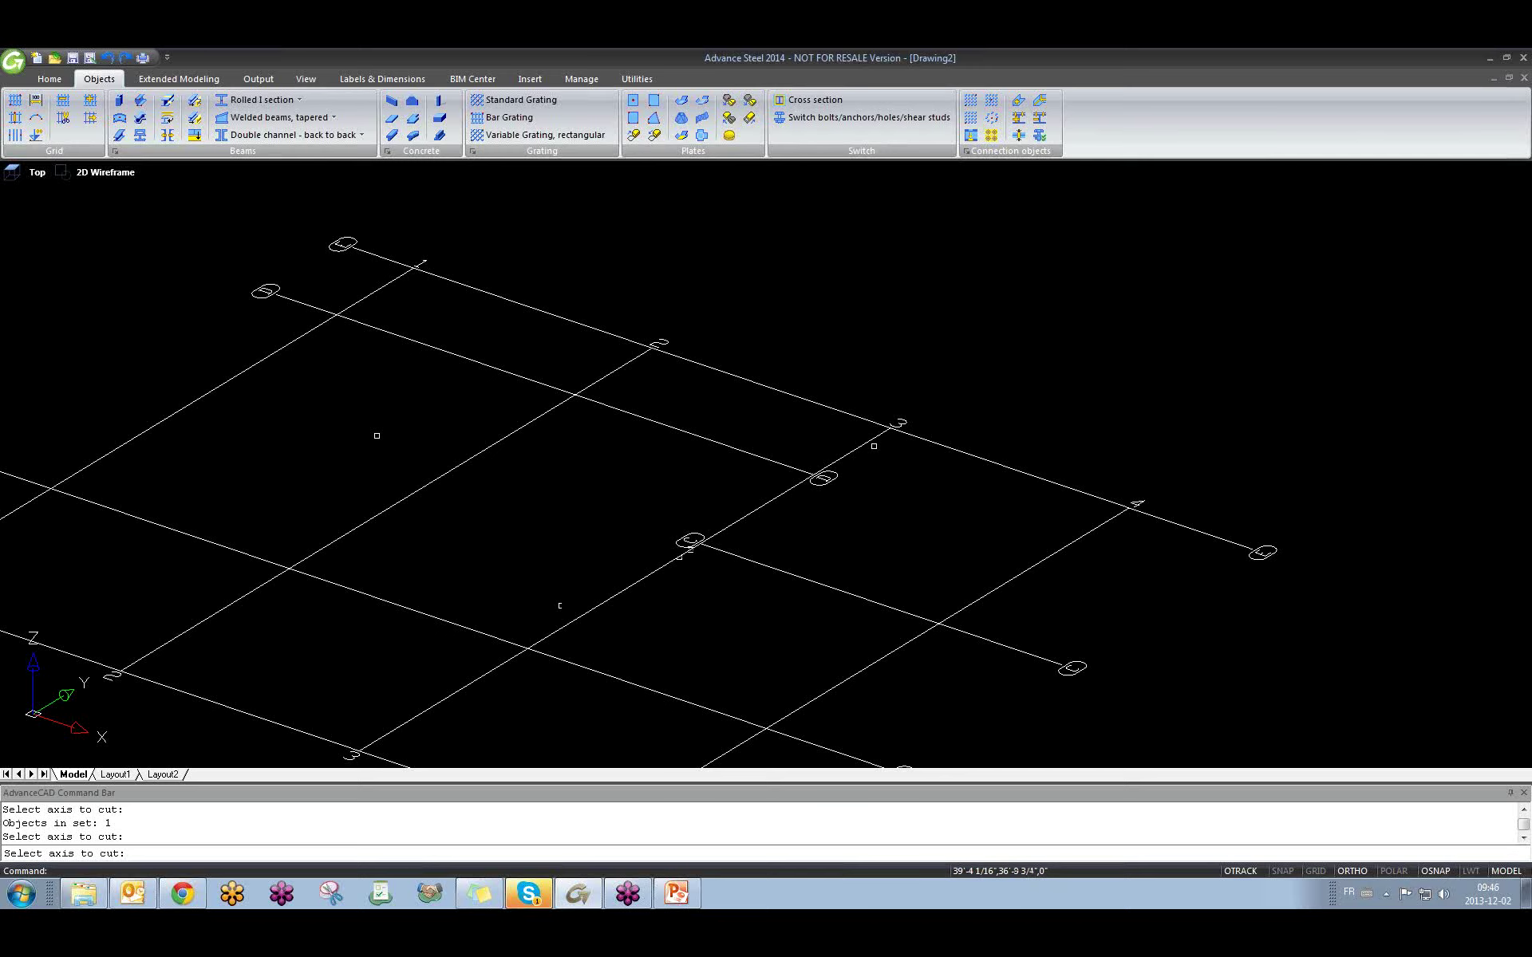
scroll(693, 545, down, 3)
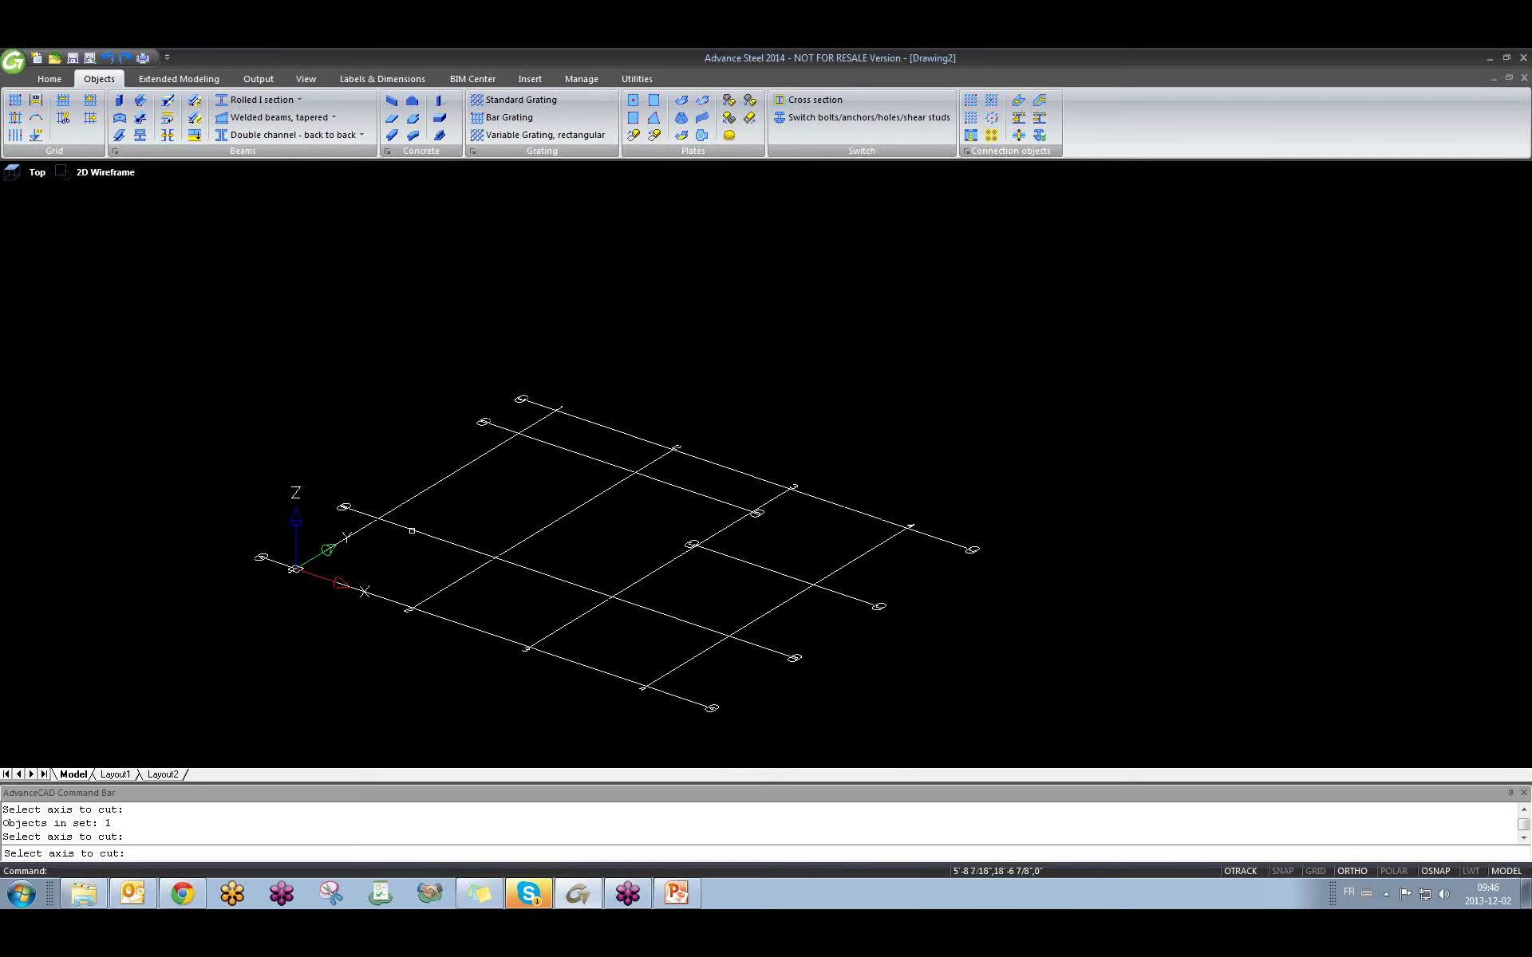
click(411, 531)
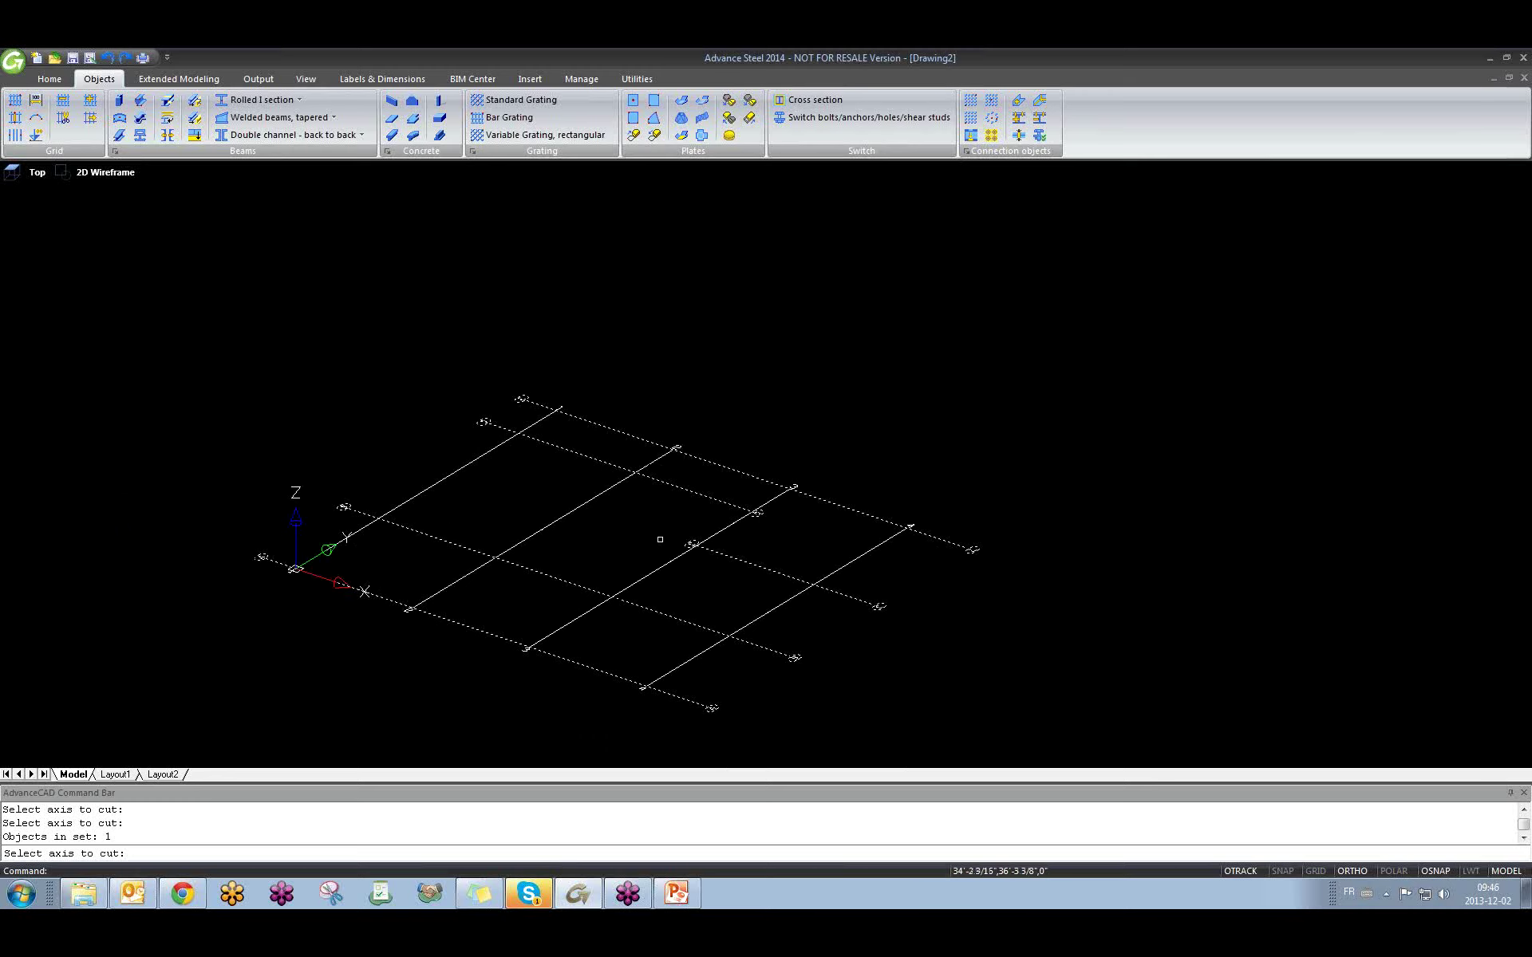
key(Return)
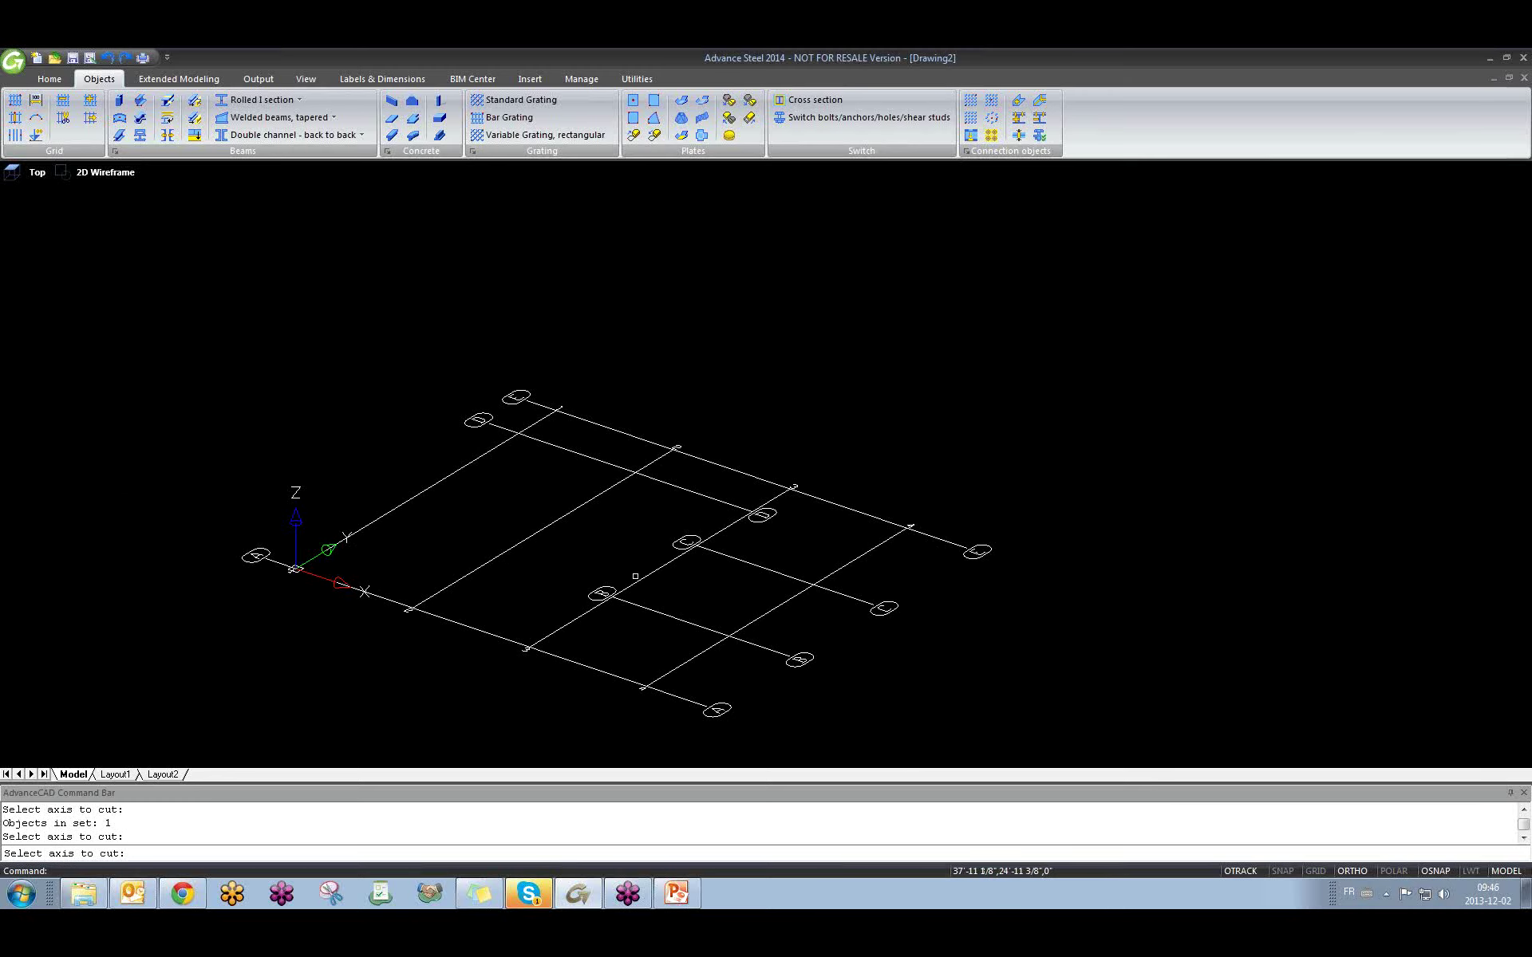
key(Escape)
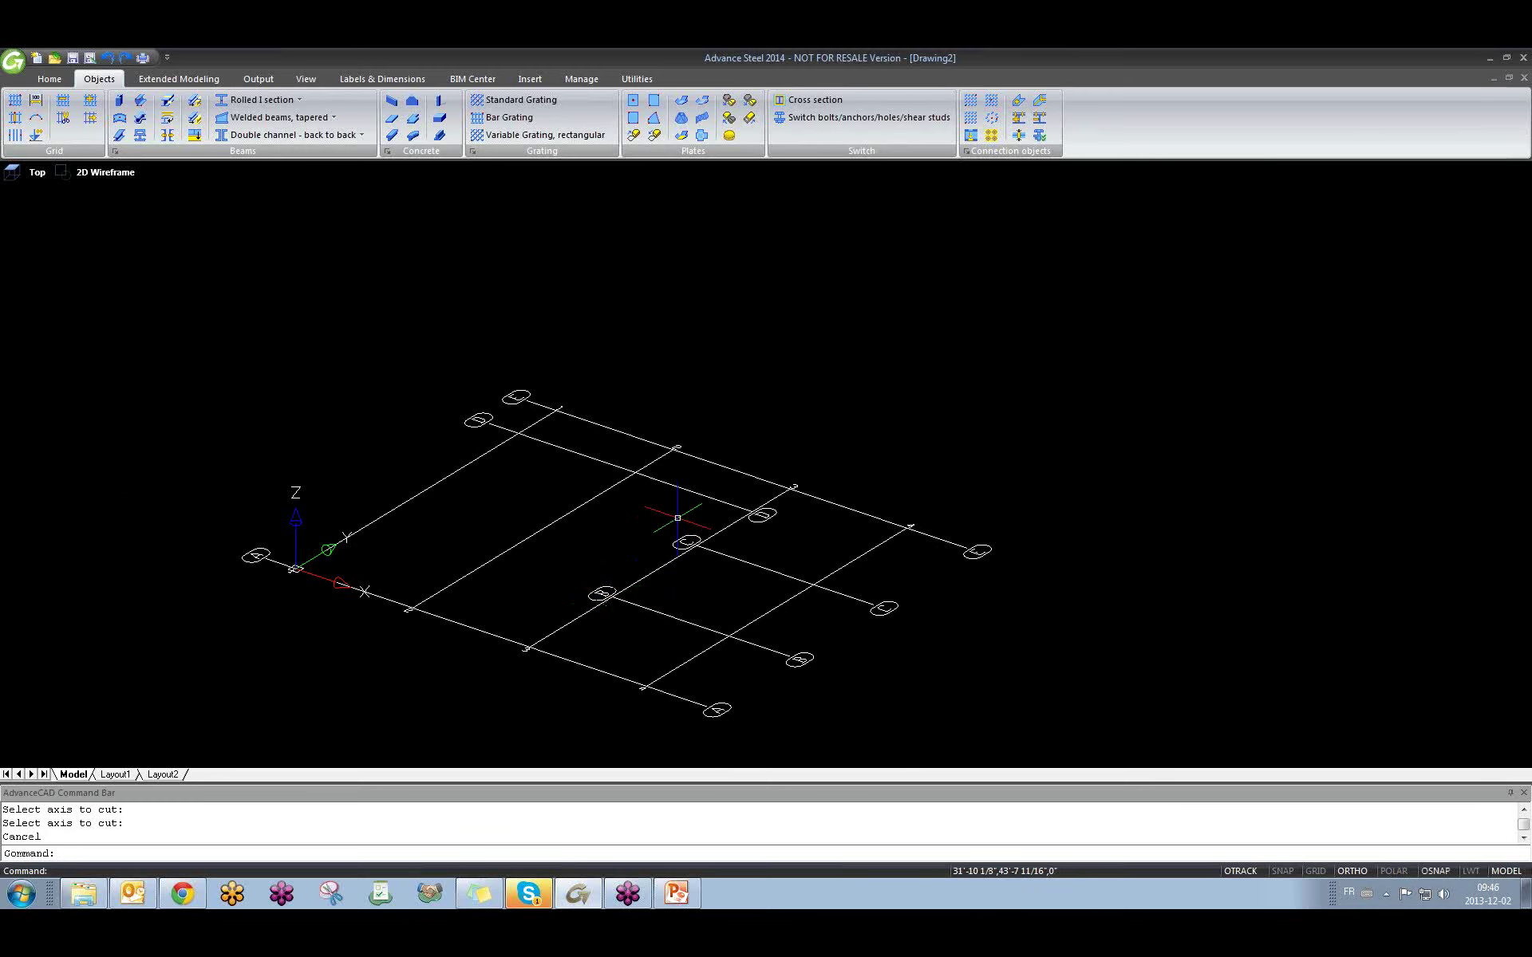
Undo the trims of axes B, C and D, and clear the selection of the numbered axes.
text(U)
key(Return)
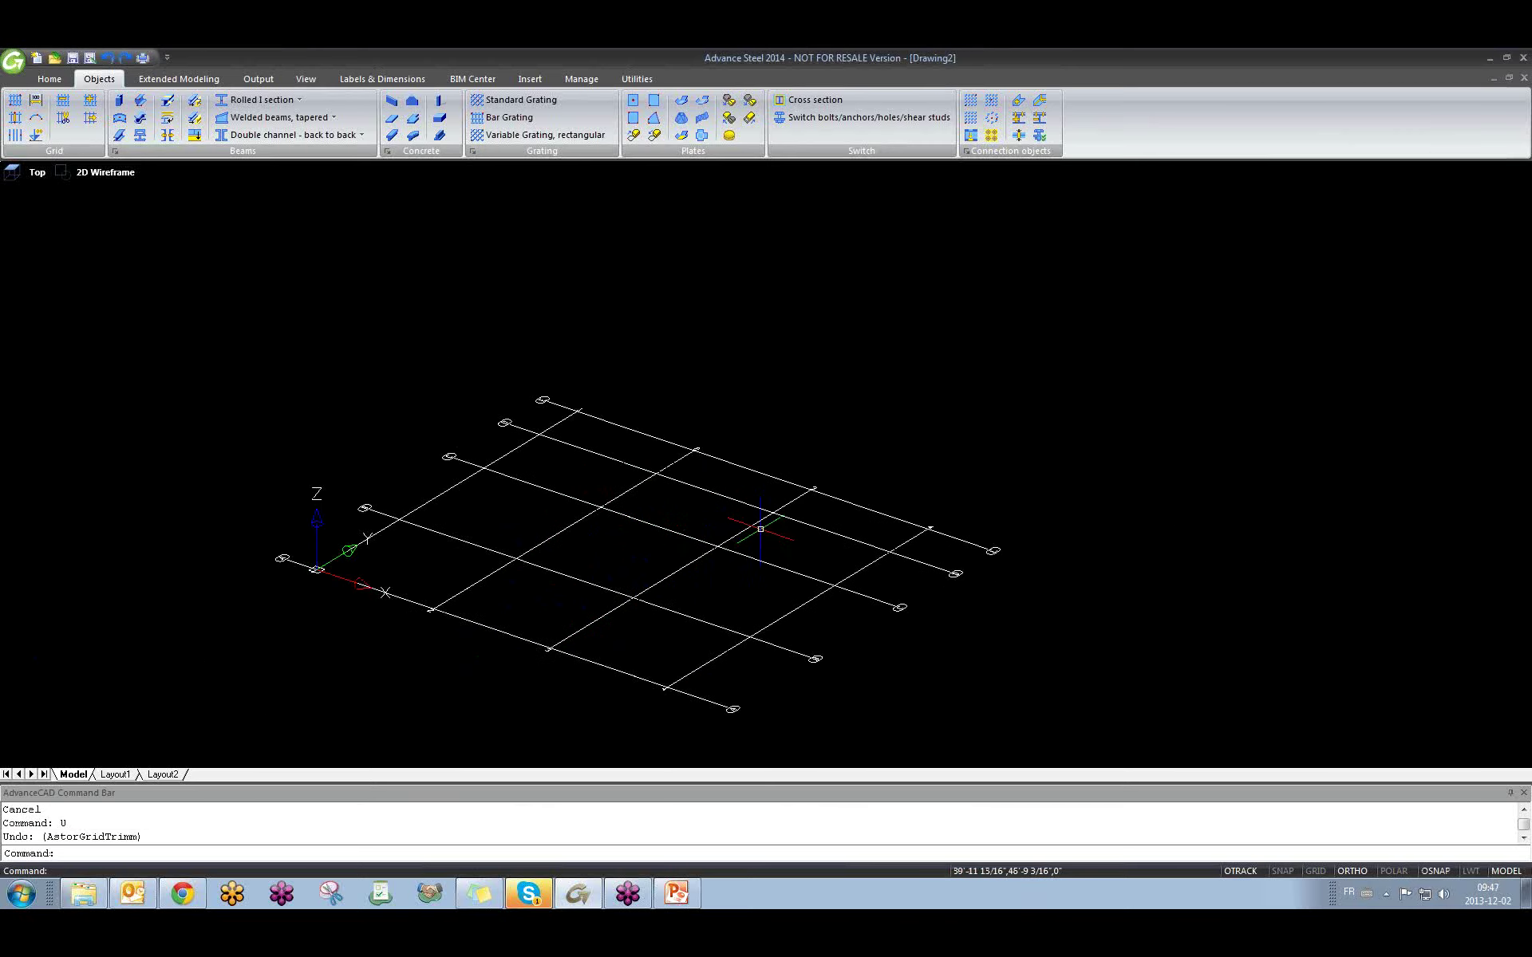
click(669, 466)
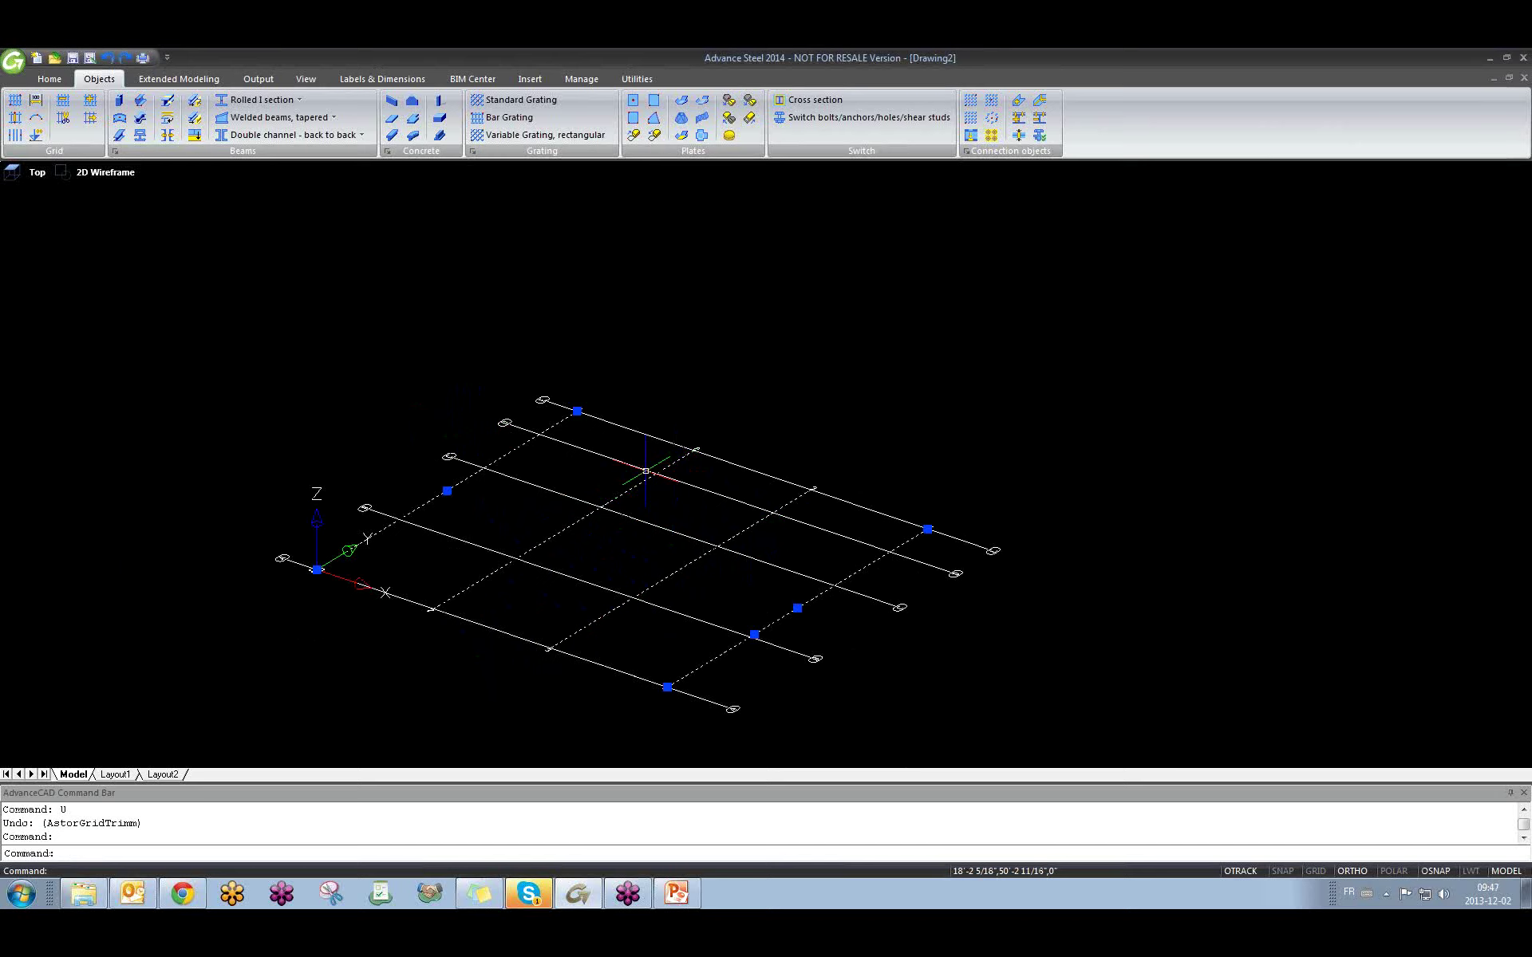
key(Escape)
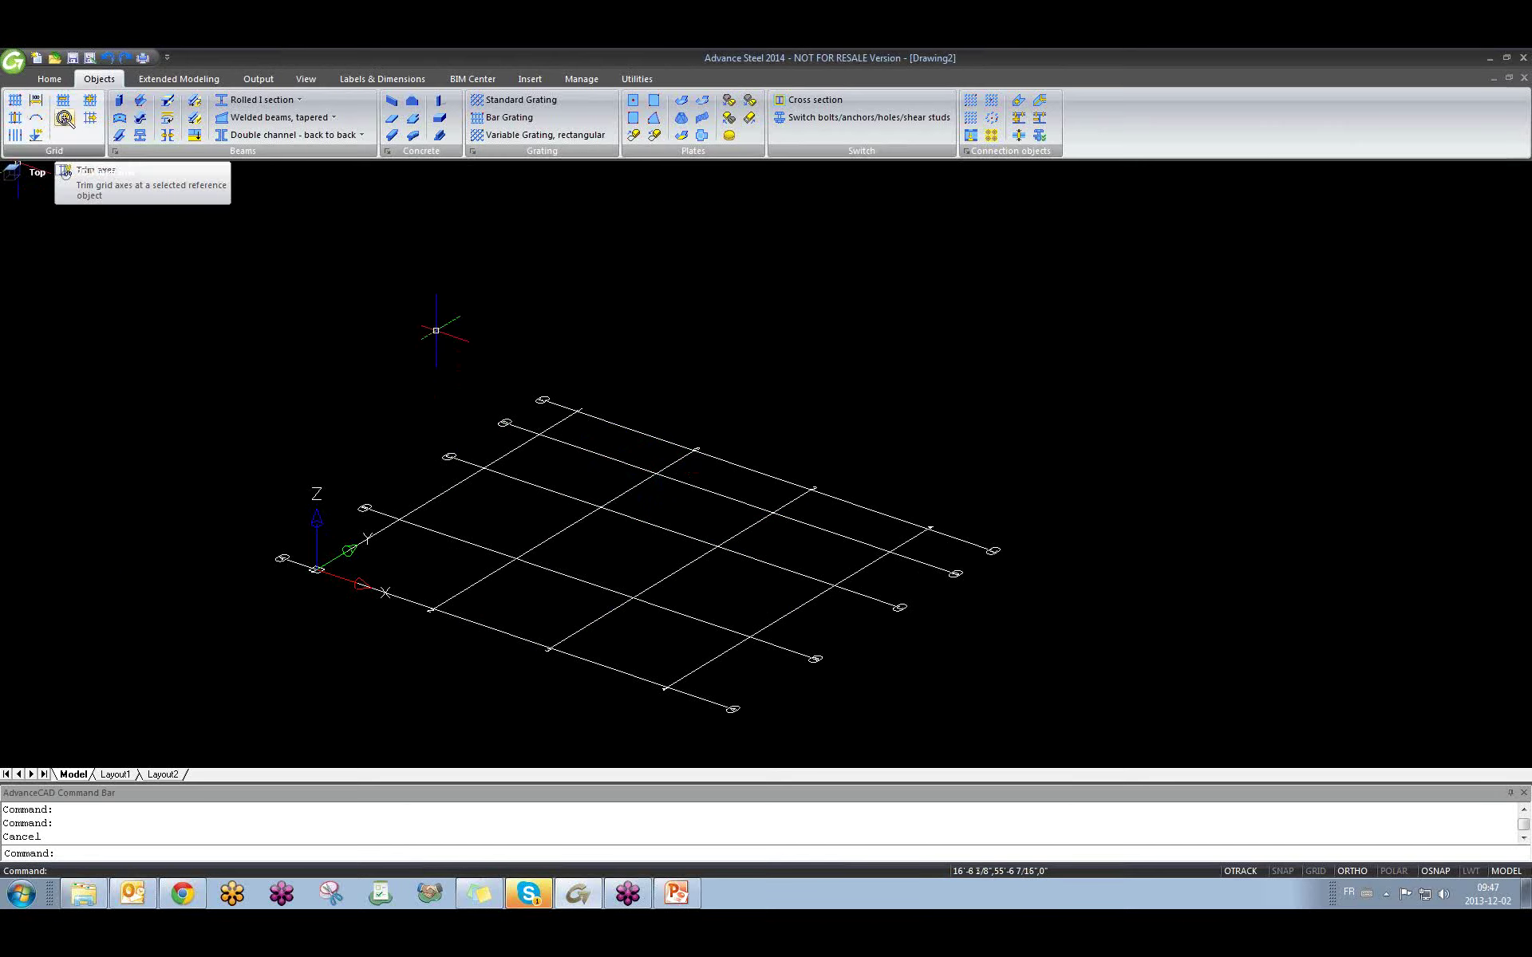
Trim axis D at axis 2, removing the portion on the axis 1 side.
click(64, 118)
scroll(563, 438, up, 4)
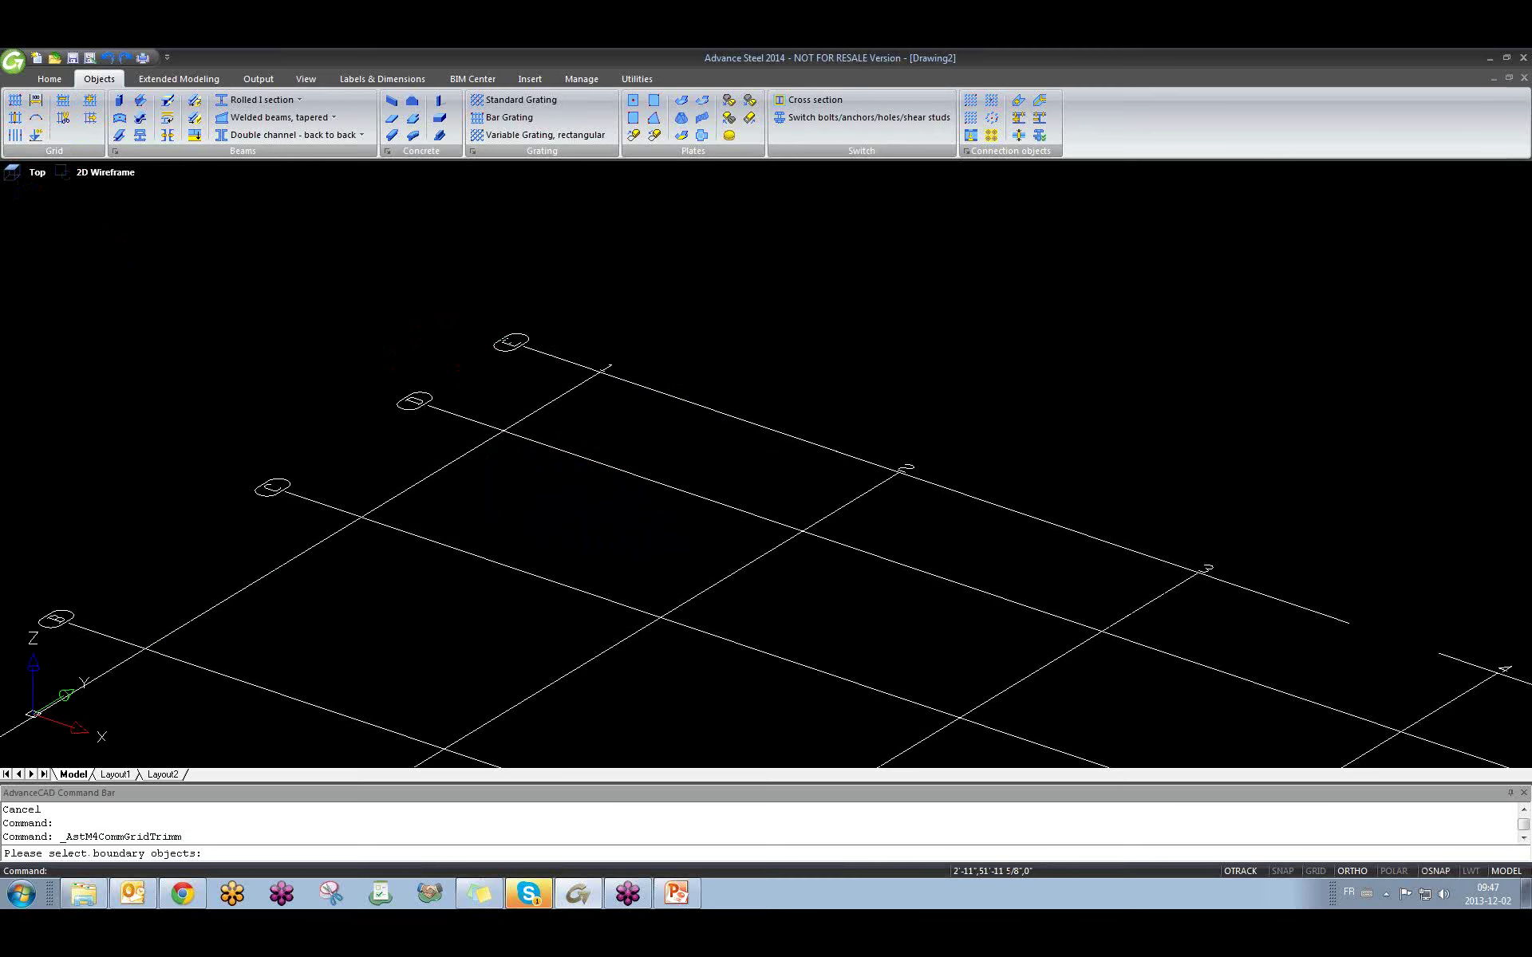
click(759, 565)
key(Return)
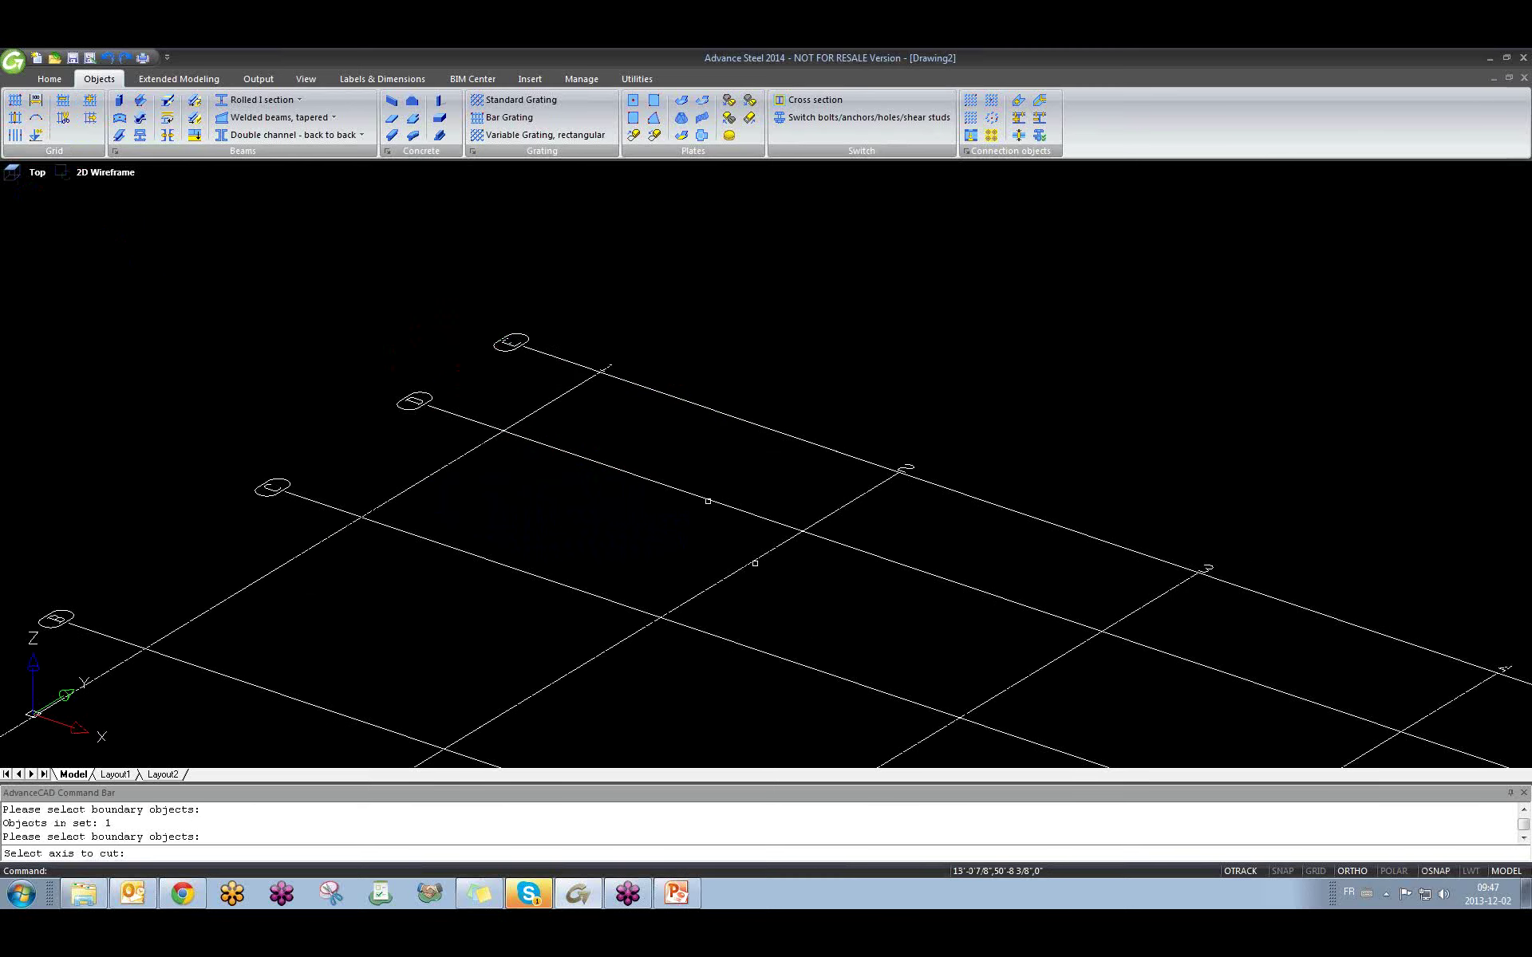
scroll(703, 497, down, 5)
key(Escape)
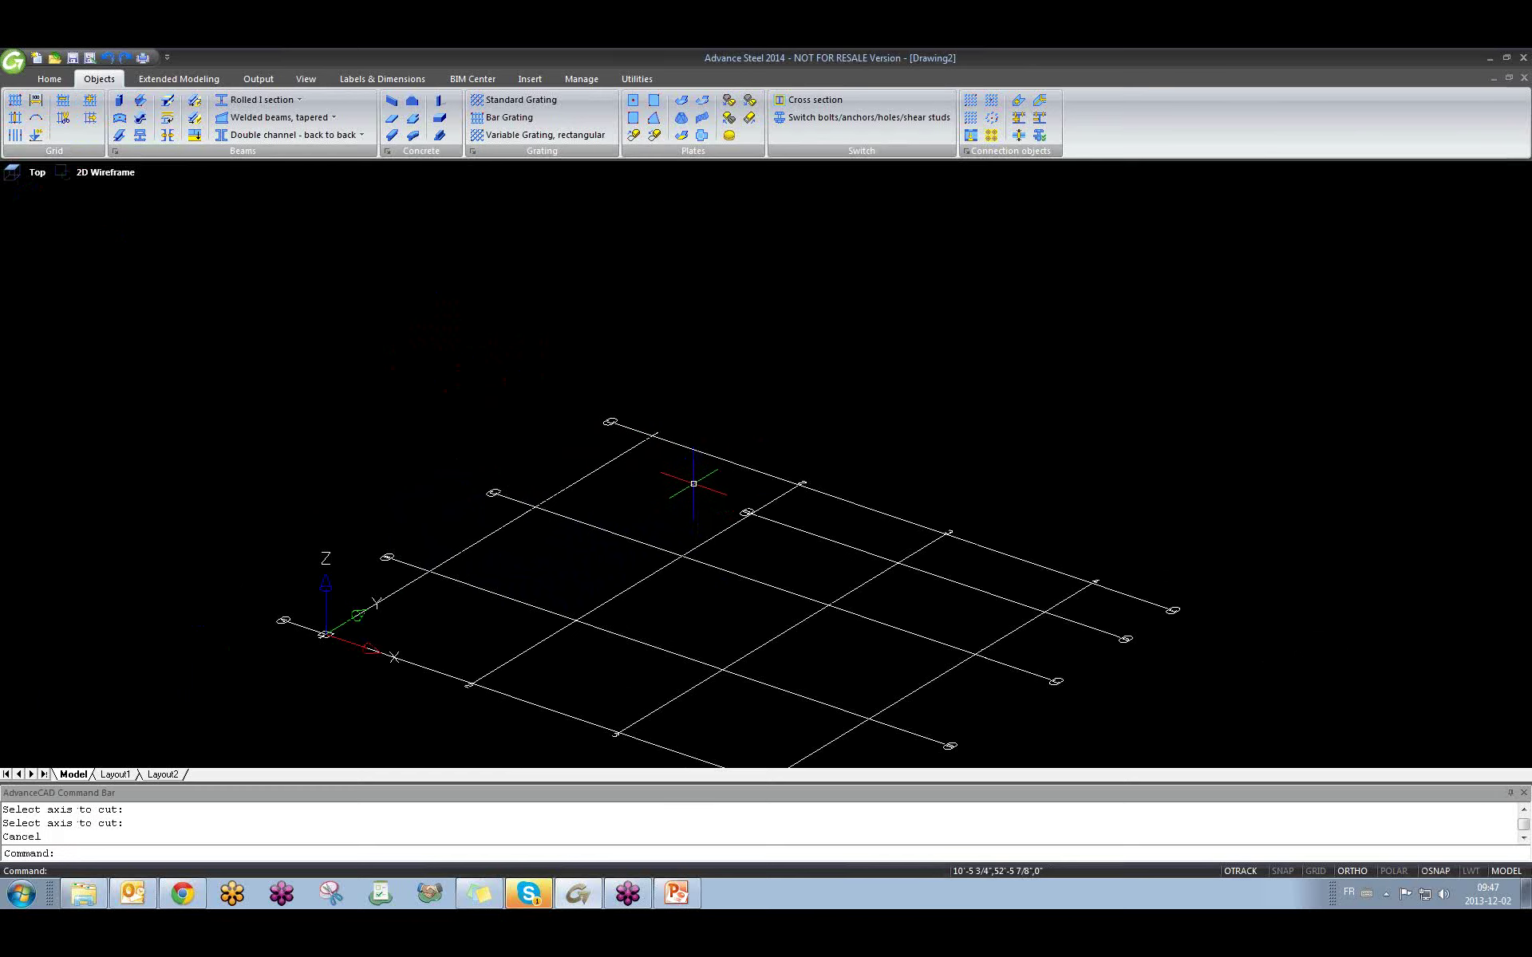
key(Escape)
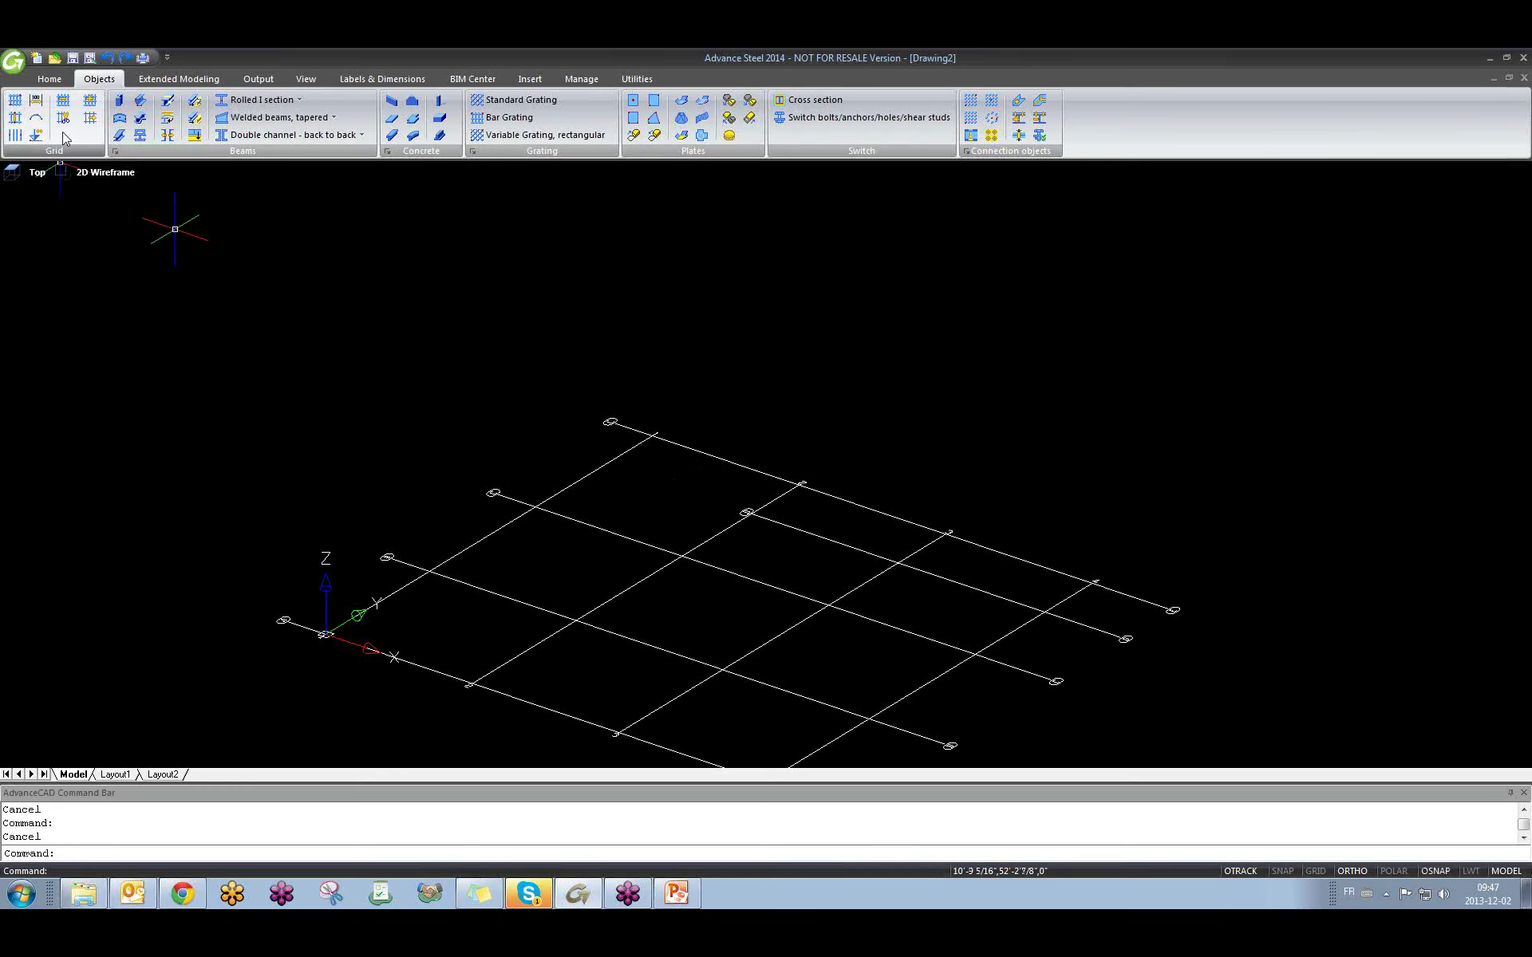
Start another trim of the grid axes.
click(64, 119)
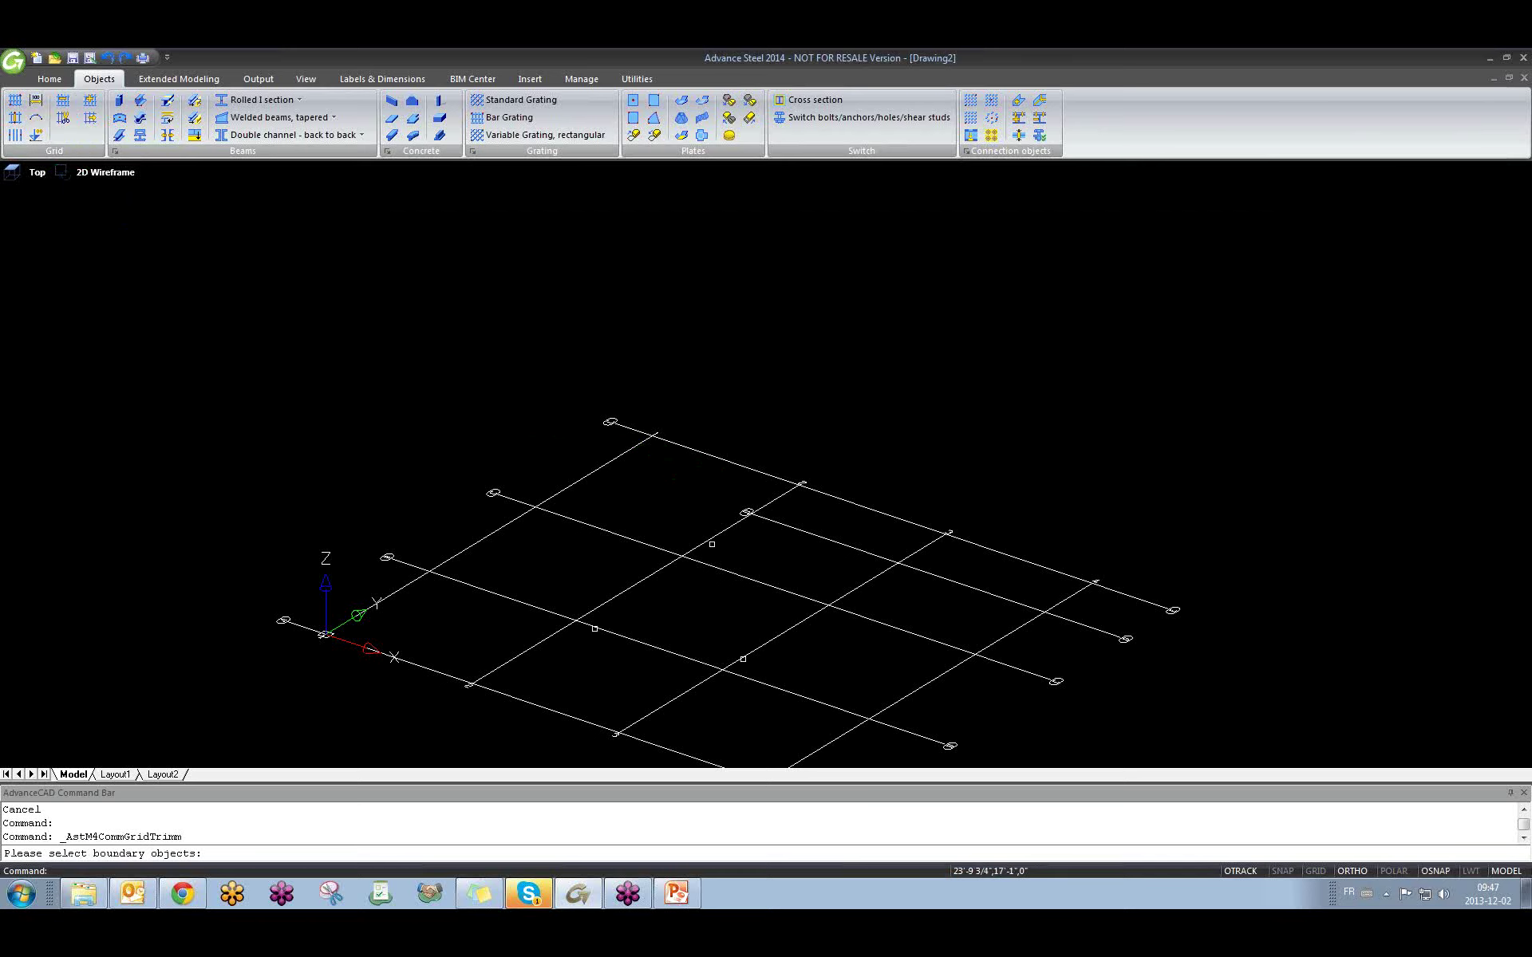
Trim grid axis 2 back to axis B, removing its portion between axes A and B.
click(529, 604)
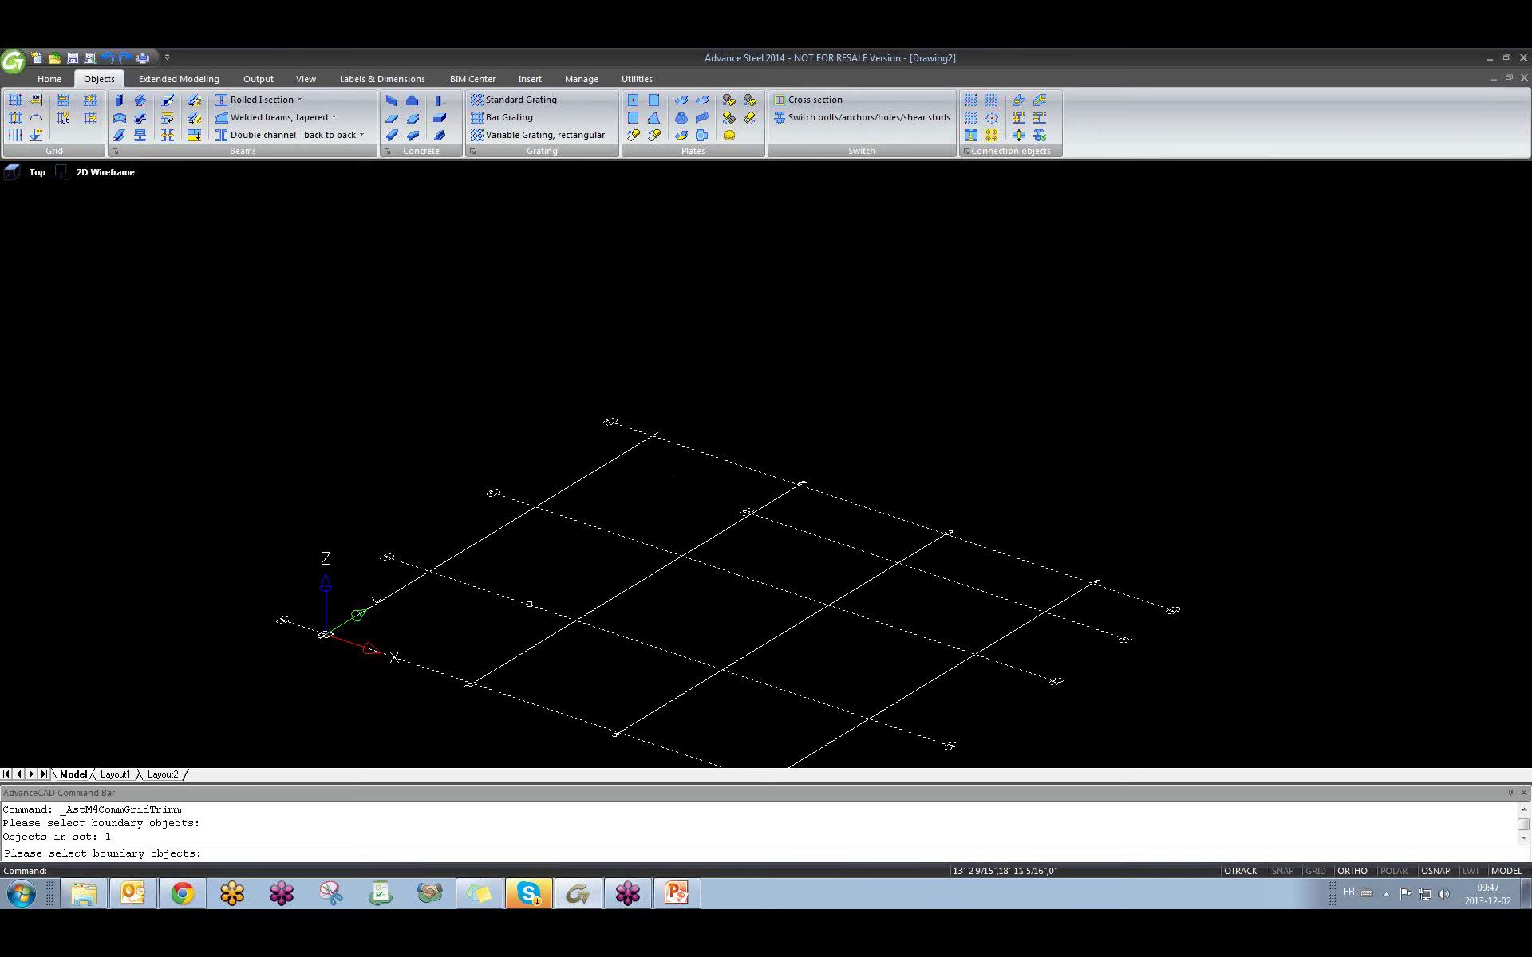
key(Return)
click(546, 640)
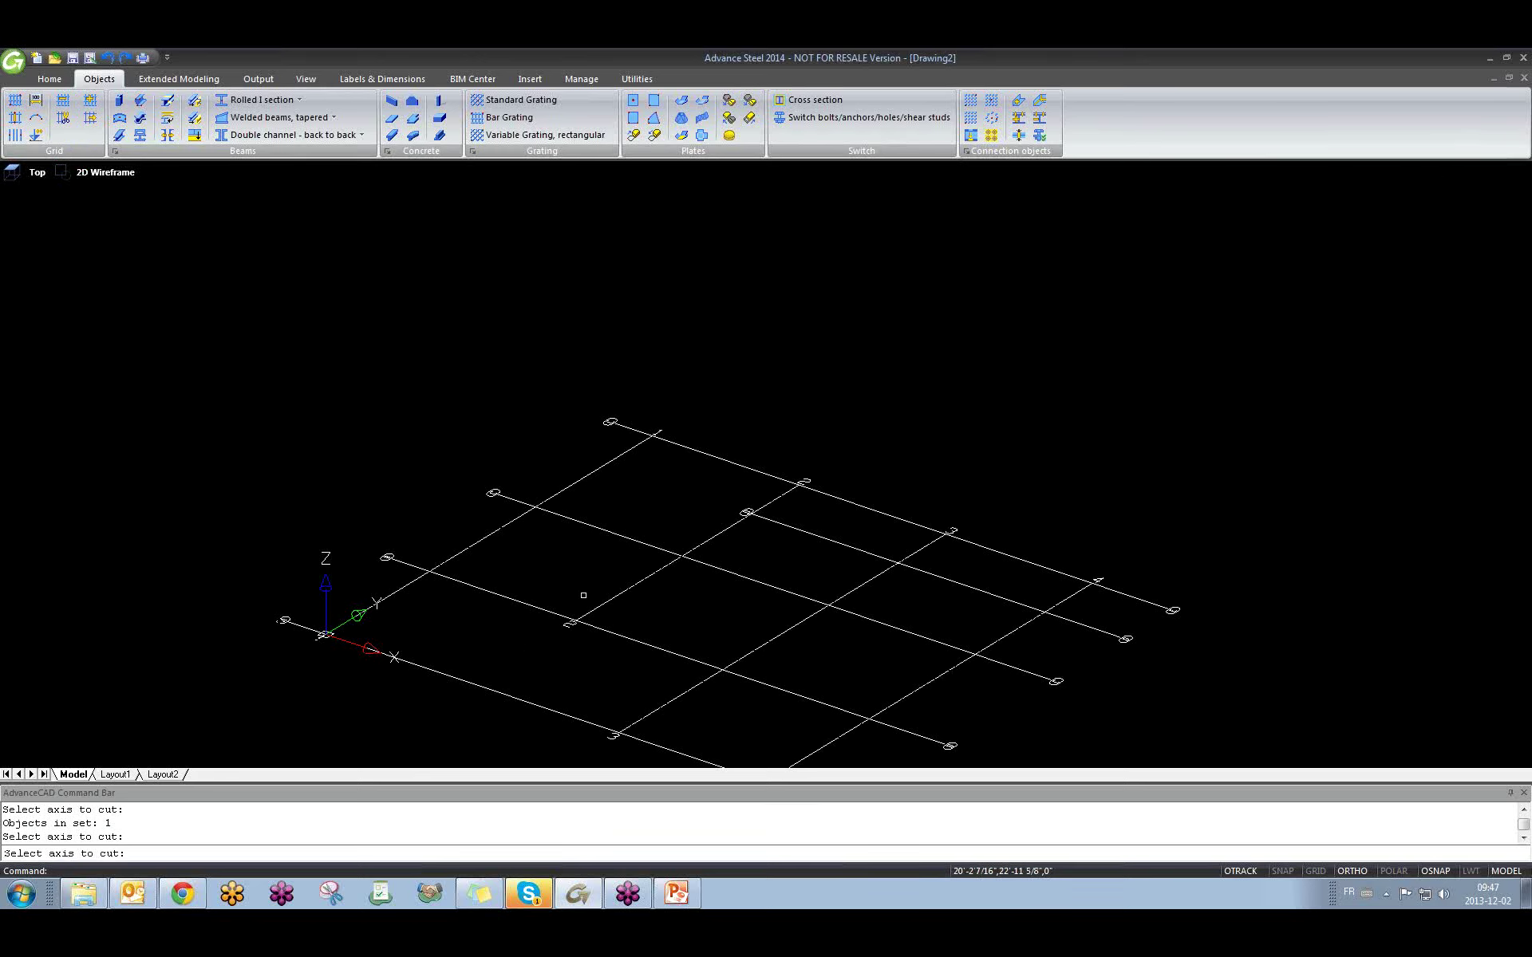
key(Escape)
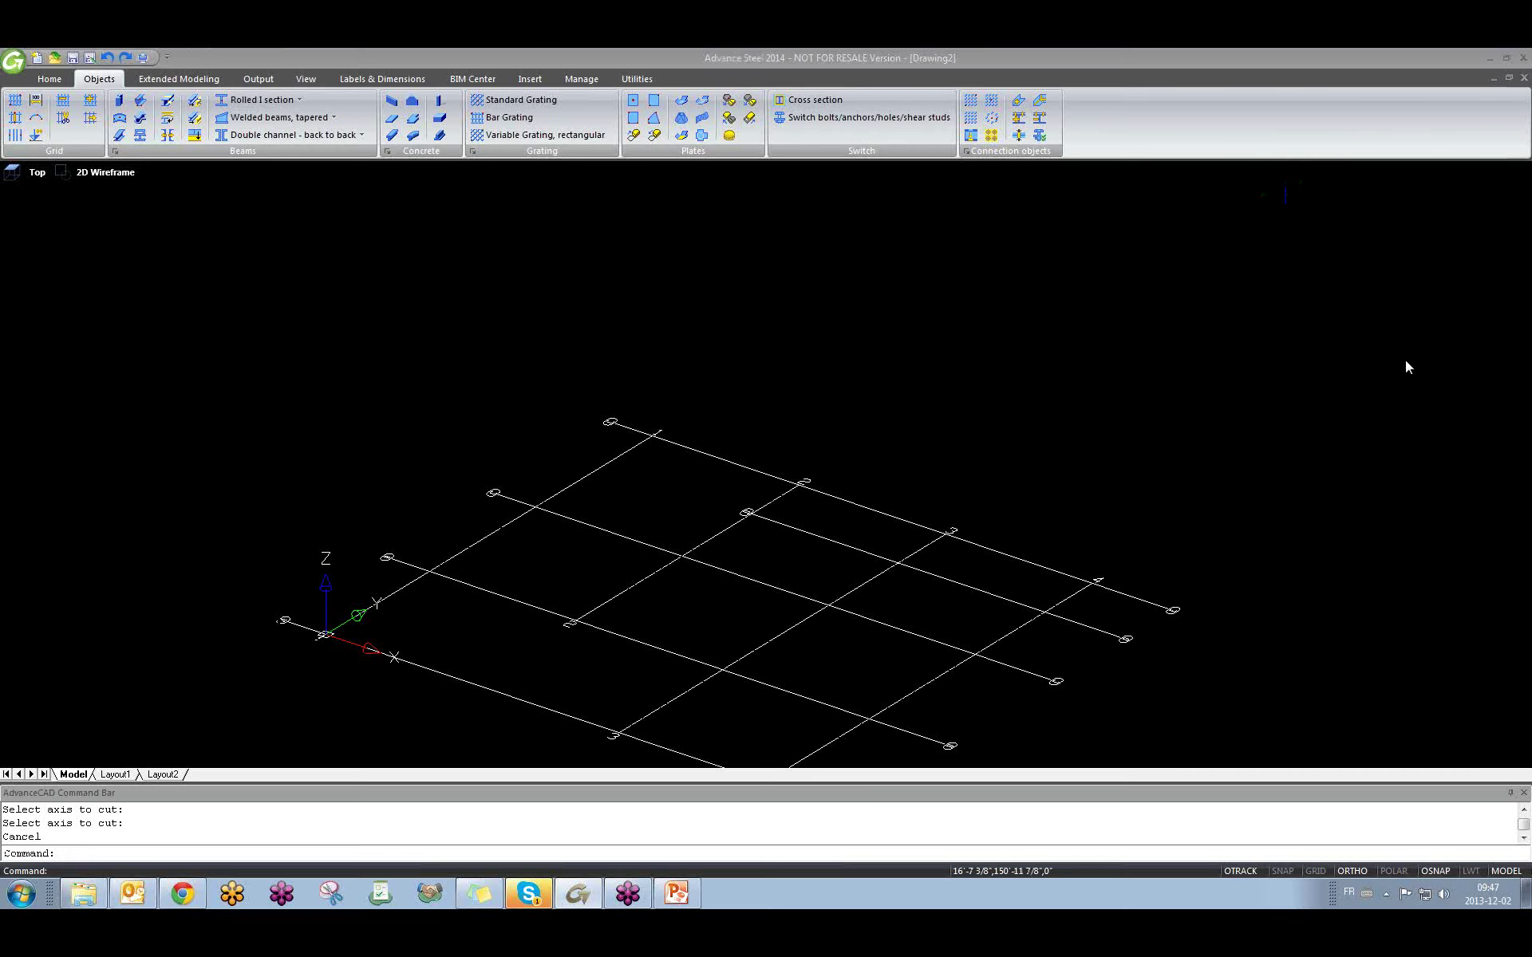
click(1105, 369)
click(1023, 317)
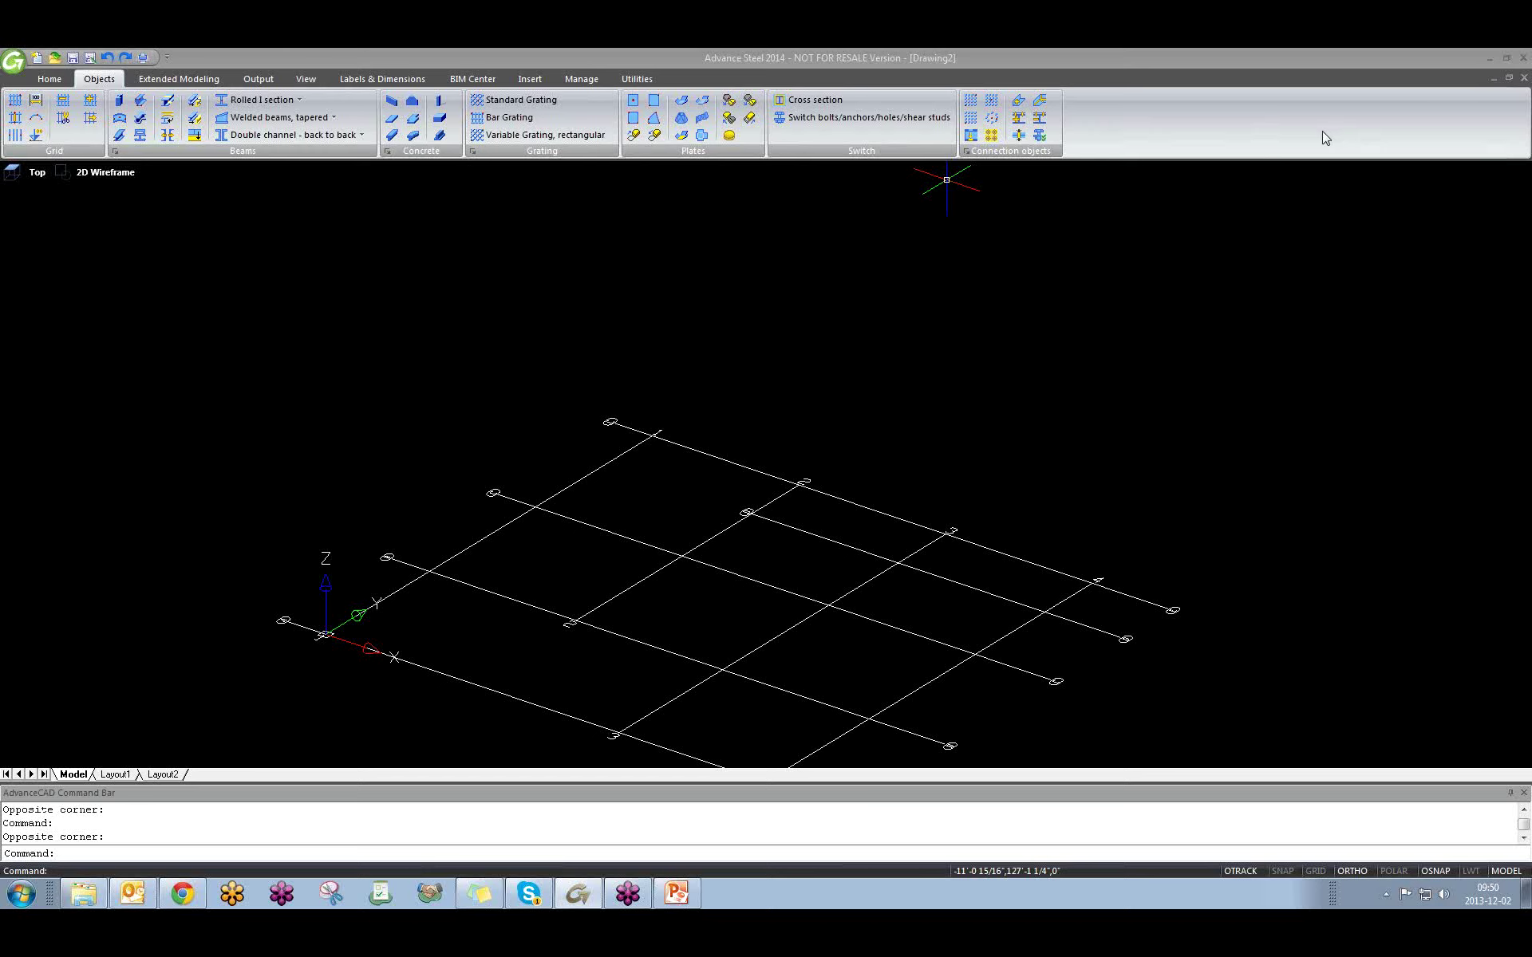
click(528, 893)
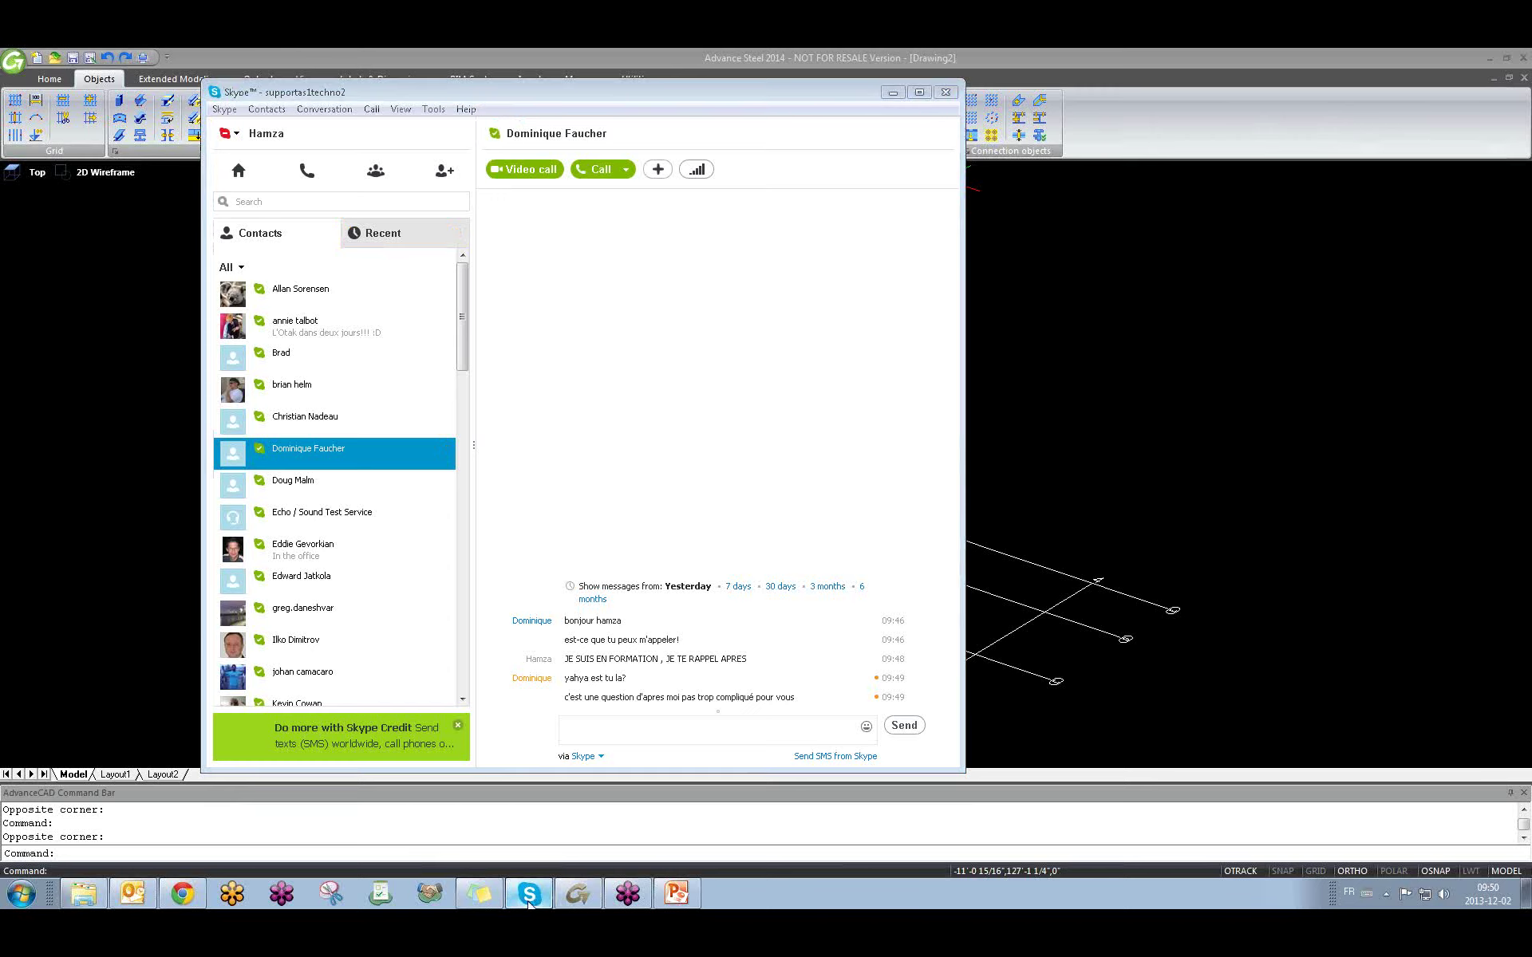
click(528, 896)
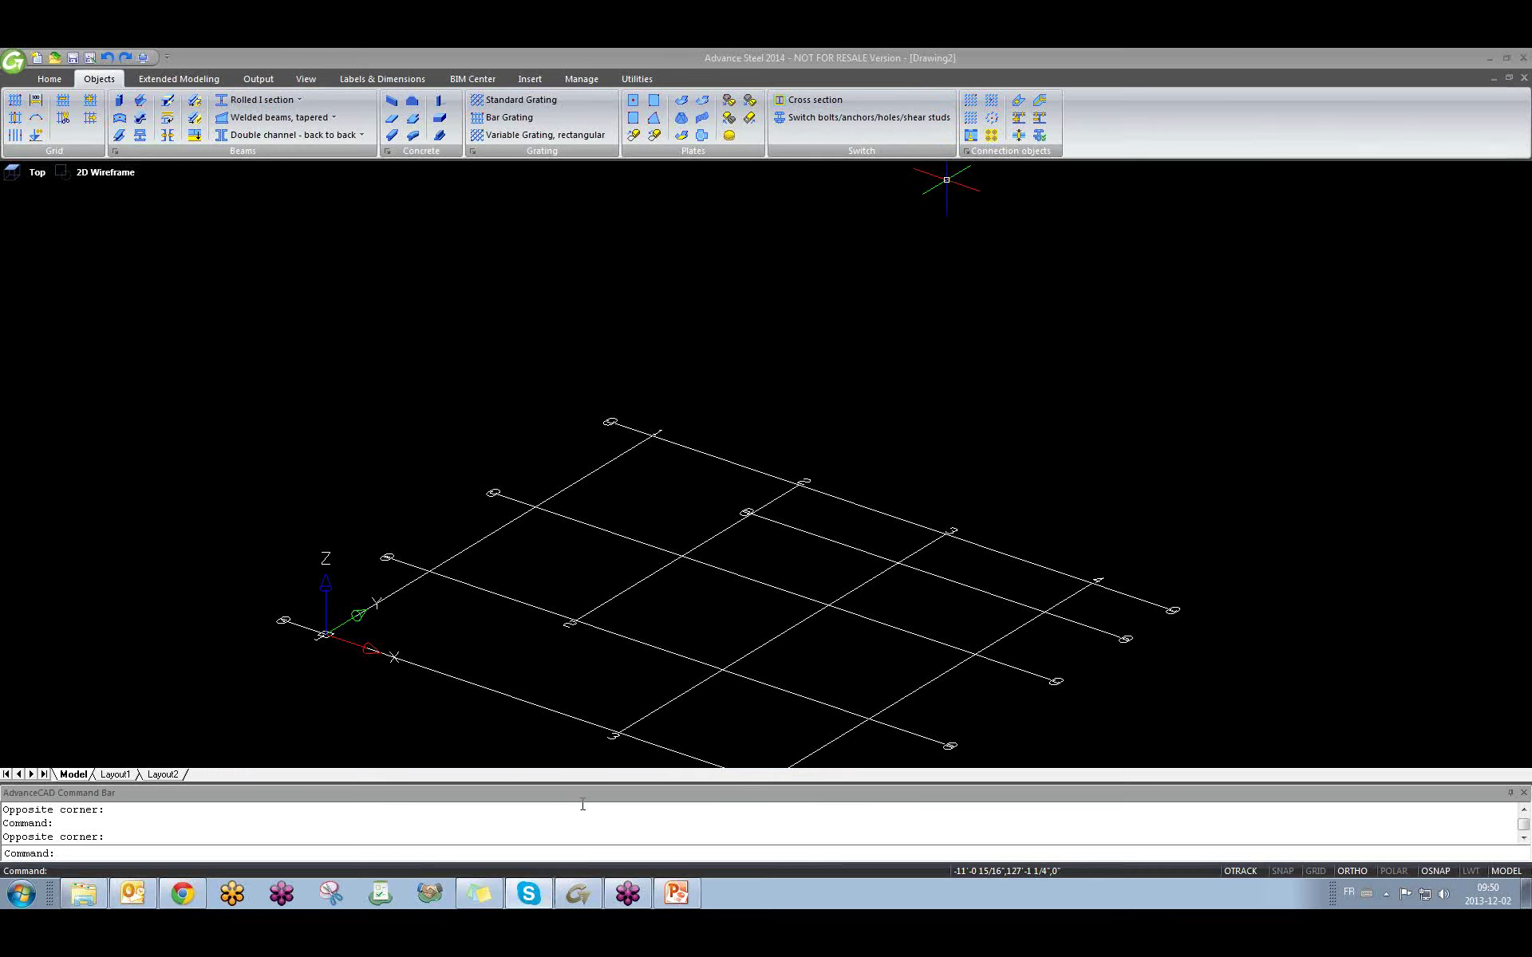
mouse_move(516, 894)
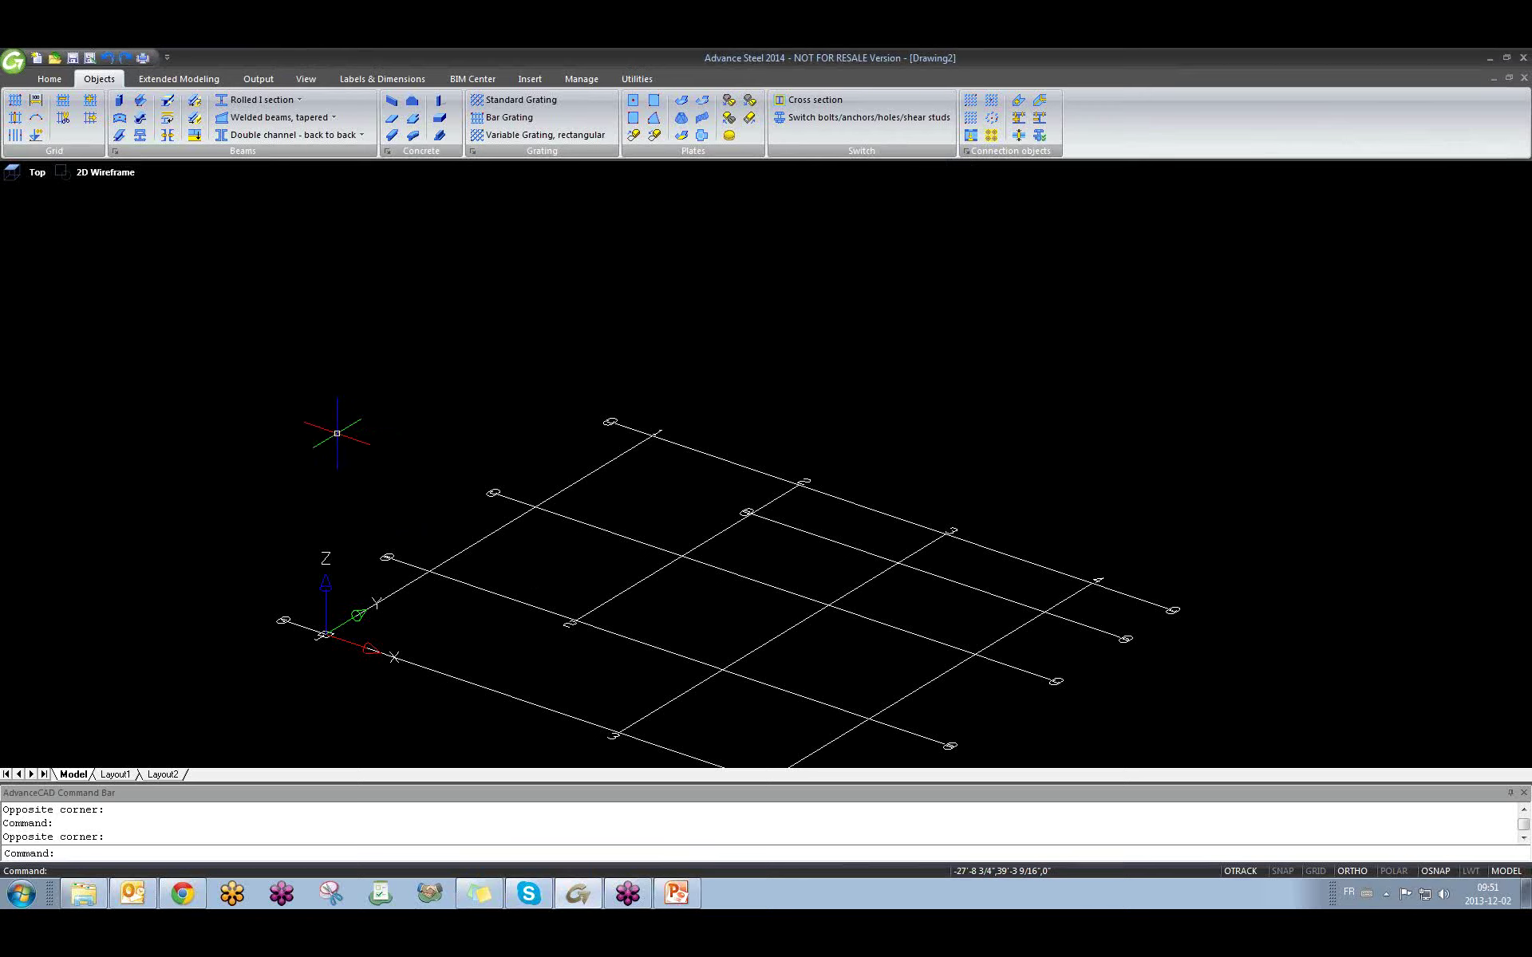
middle_drag(648, 509, 546, 445)
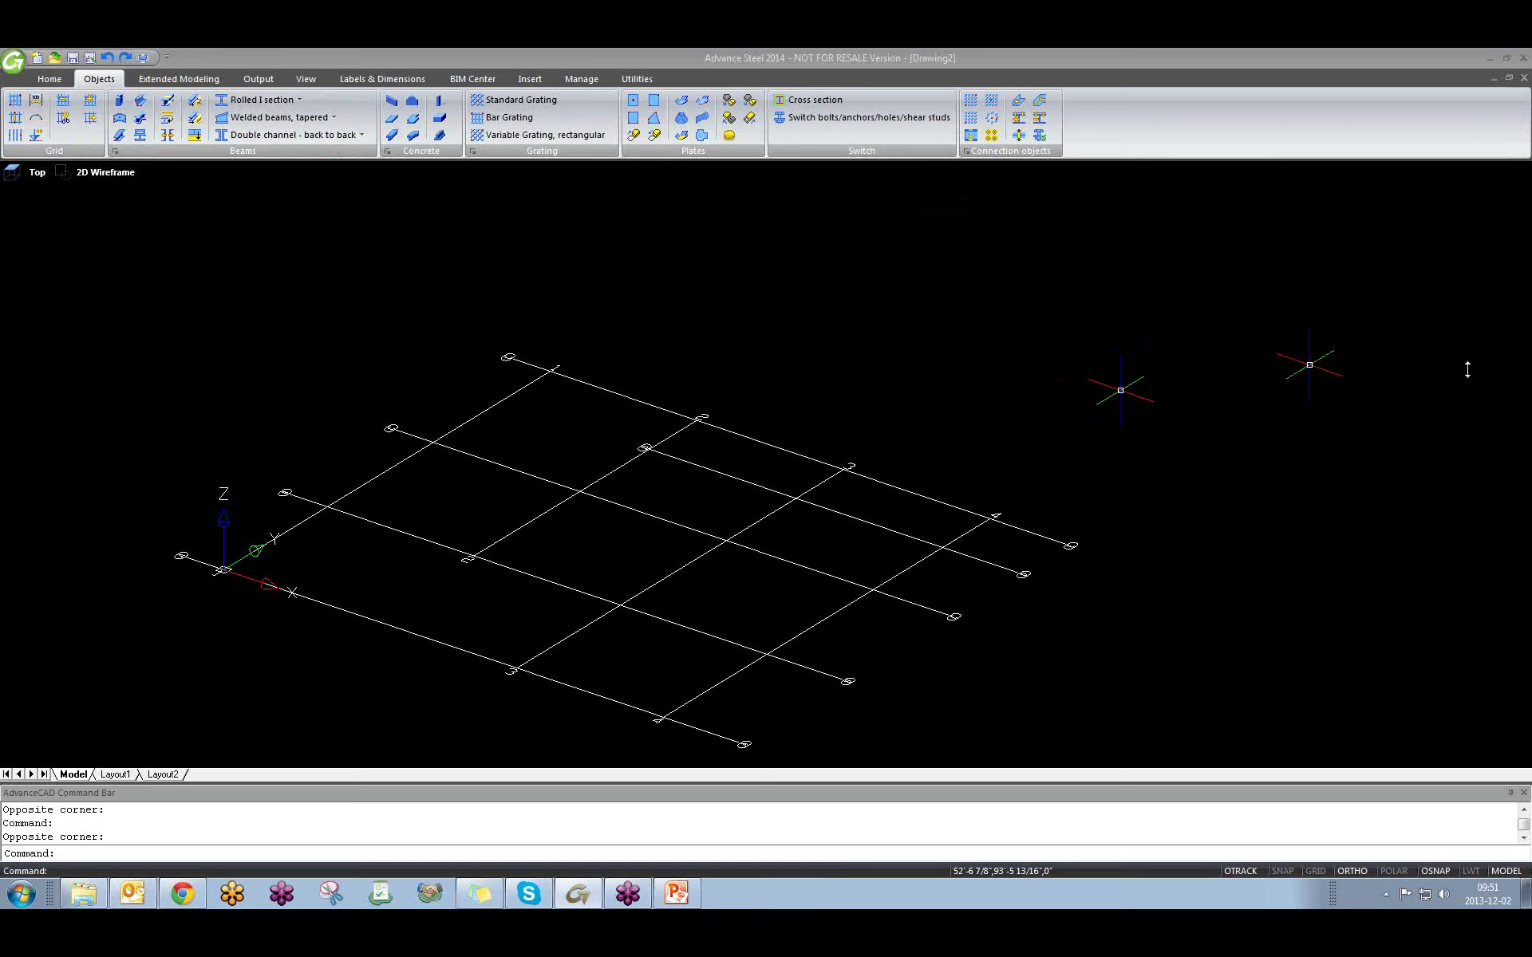
click(1468, 424)
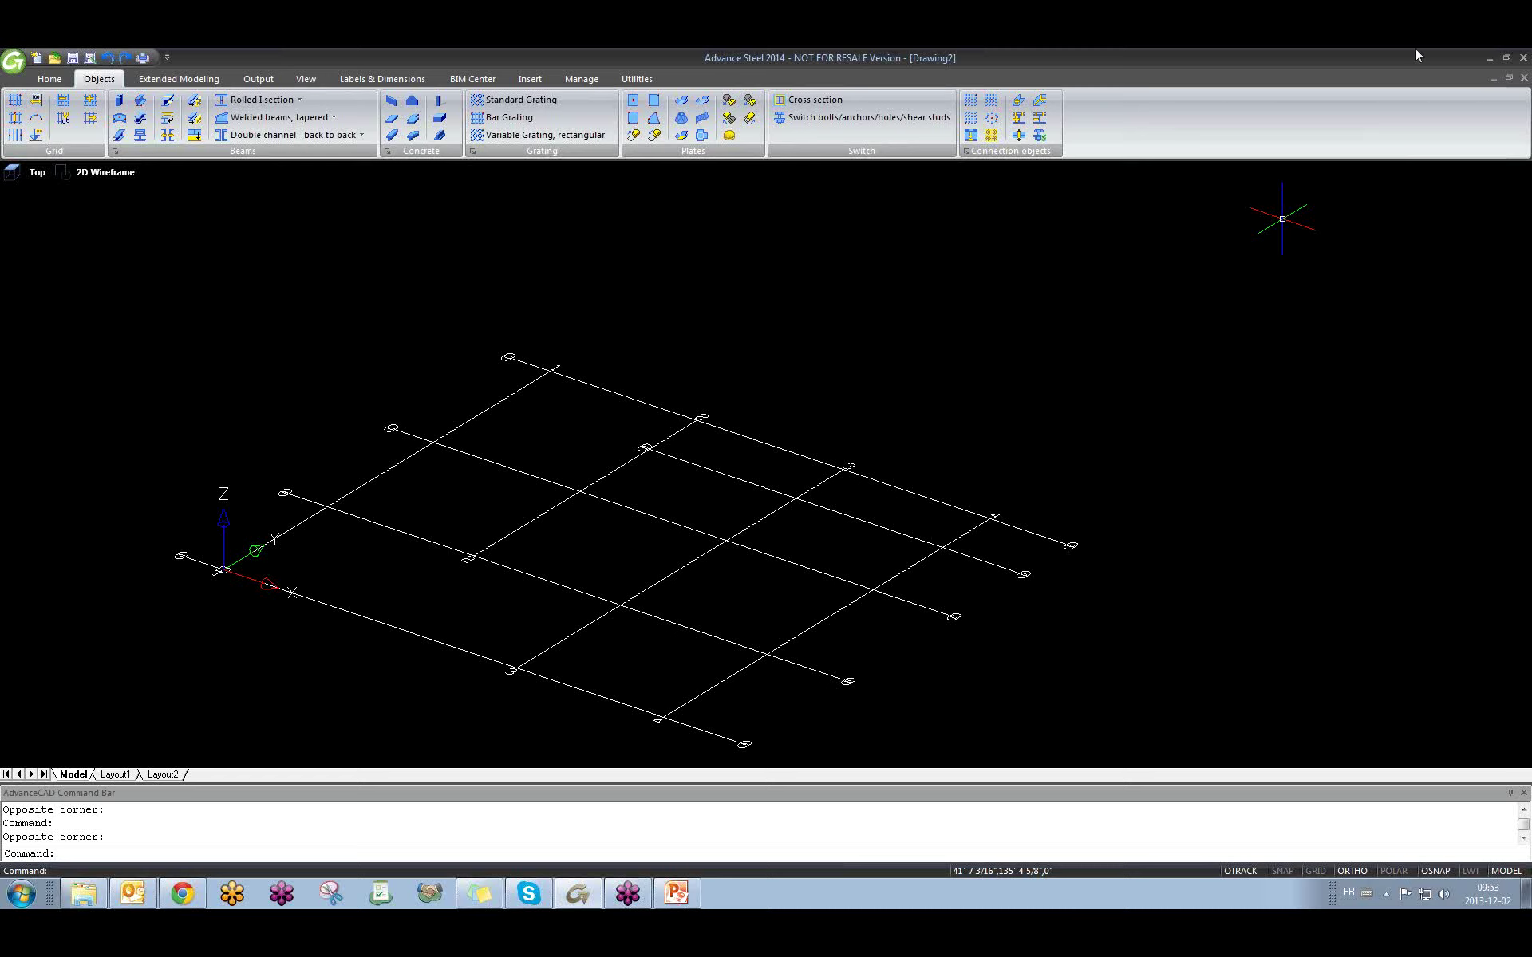
click(984, 325)
click(930, 403)
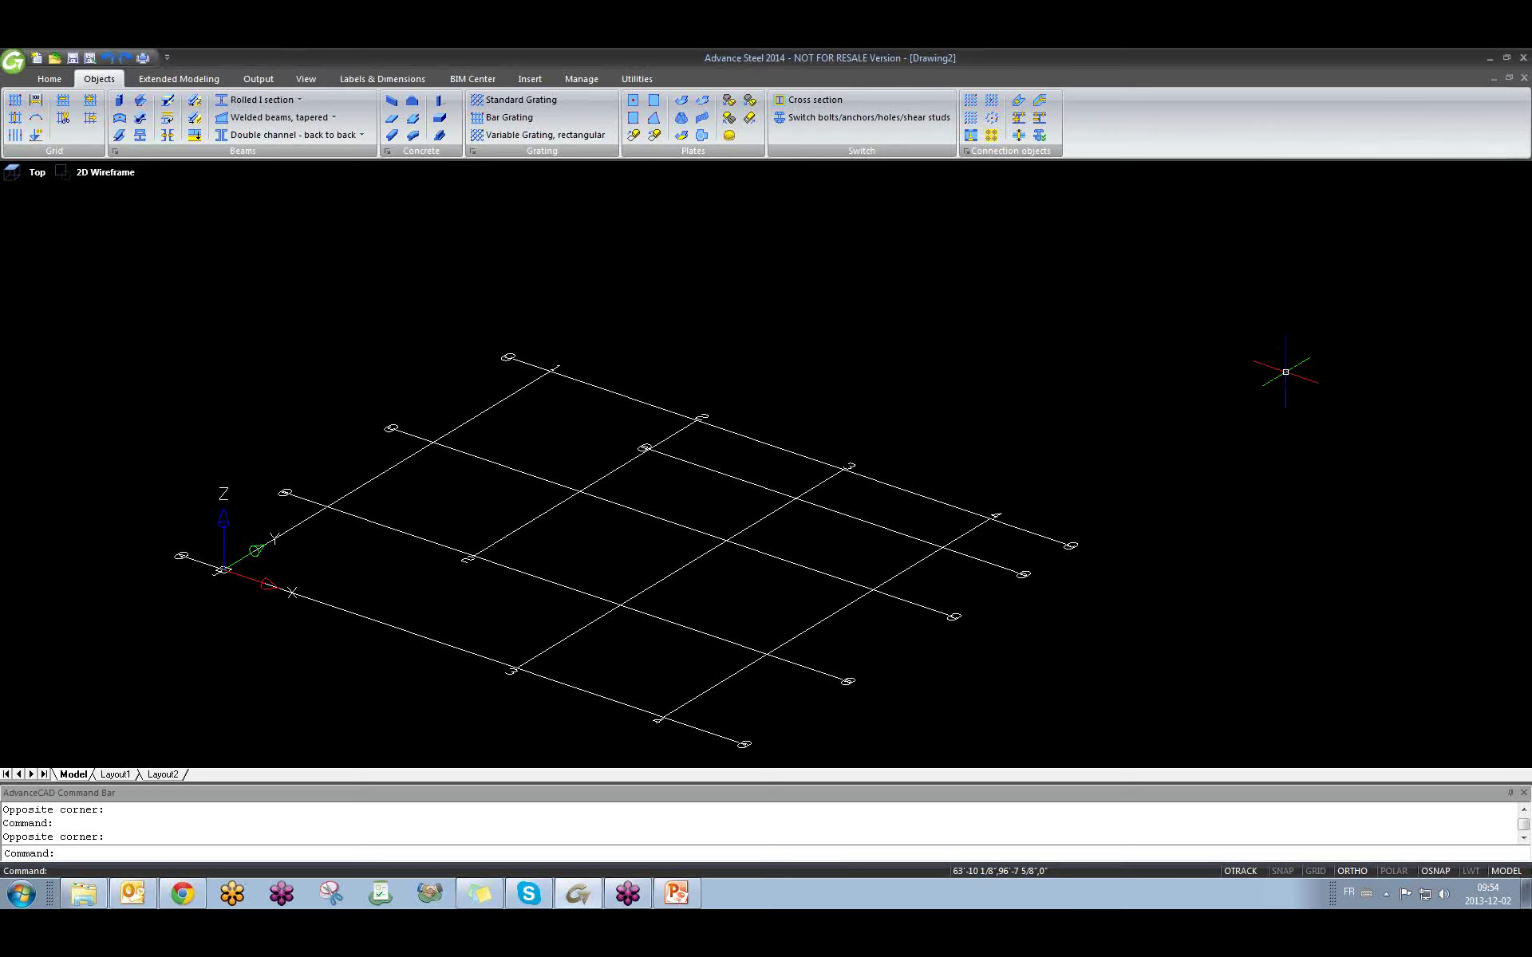
click(1234, 377)
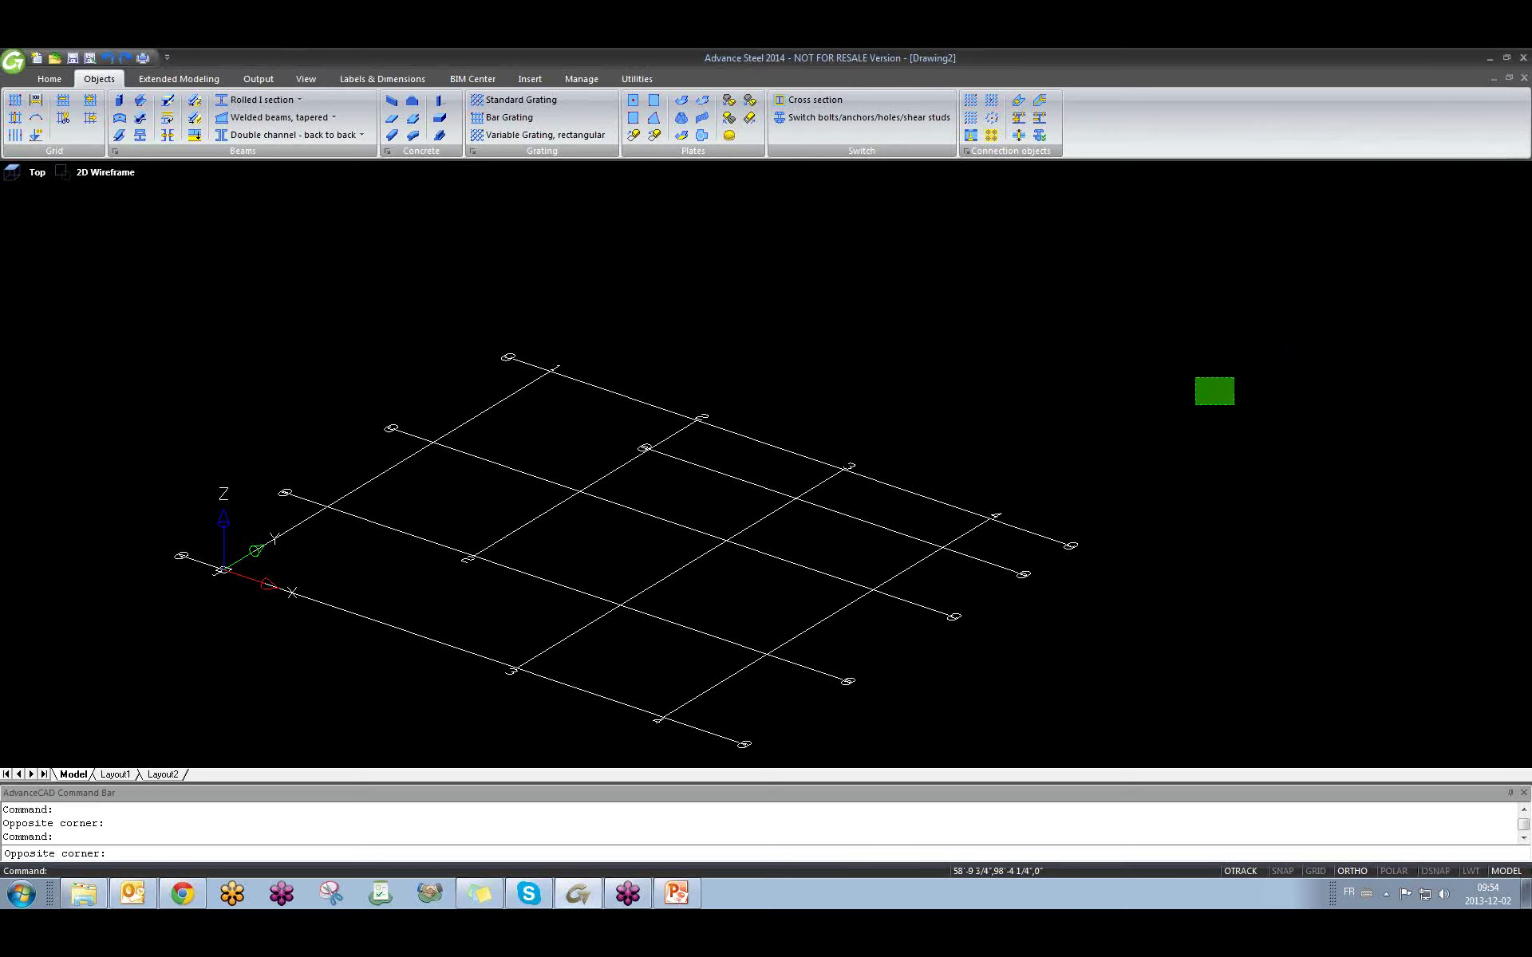
click(1195, 405)
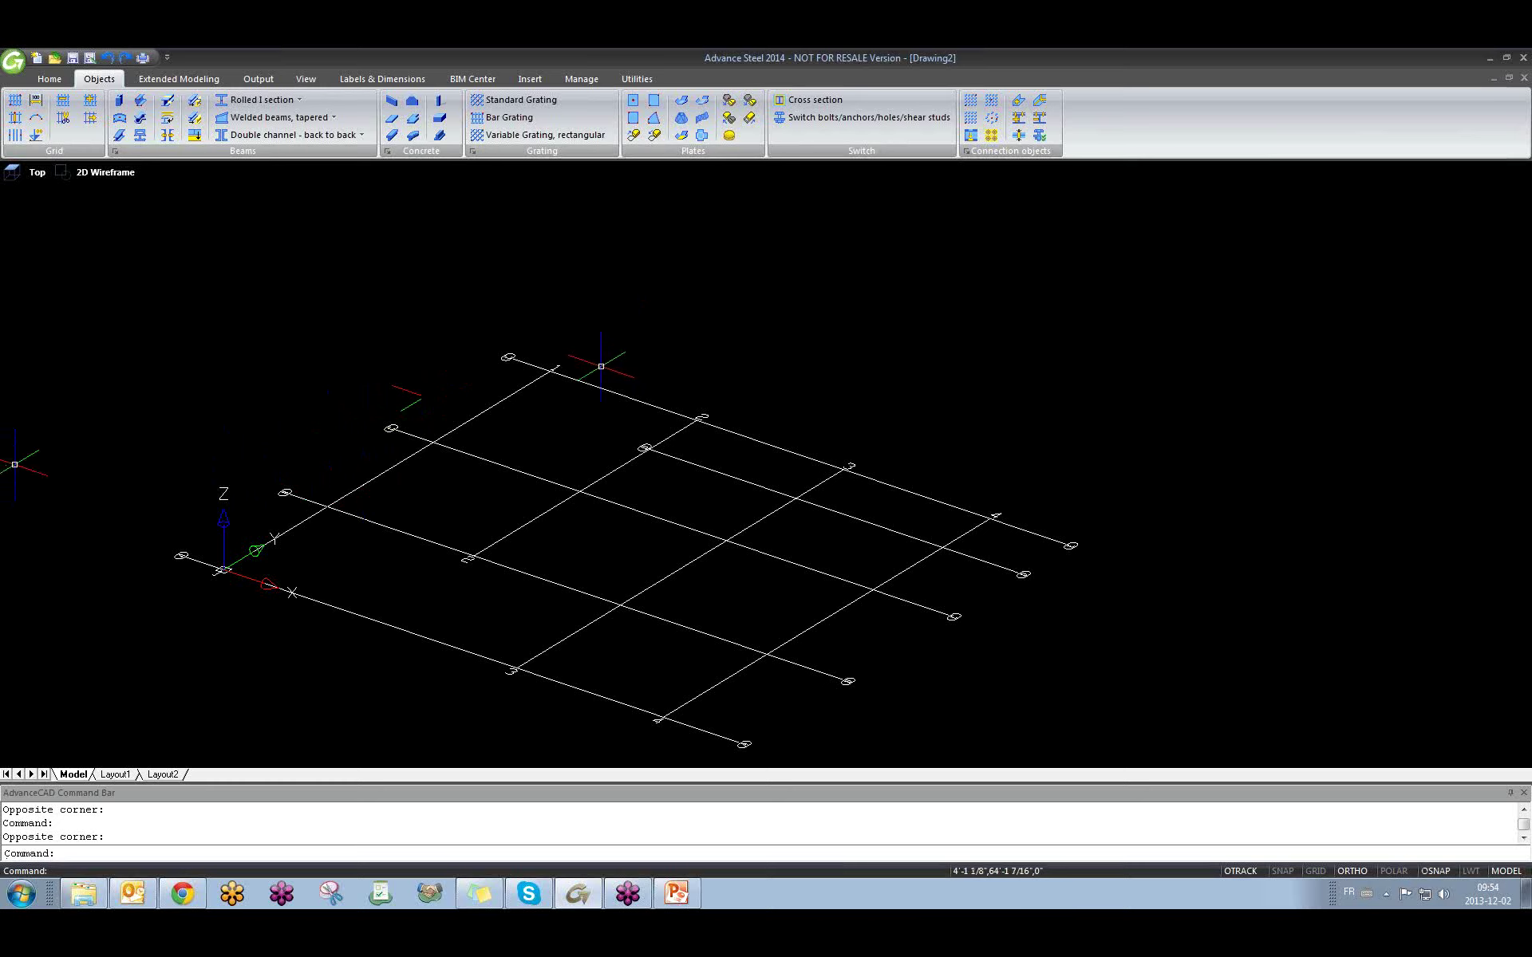
middle_drag(576, 509, 492, 480)
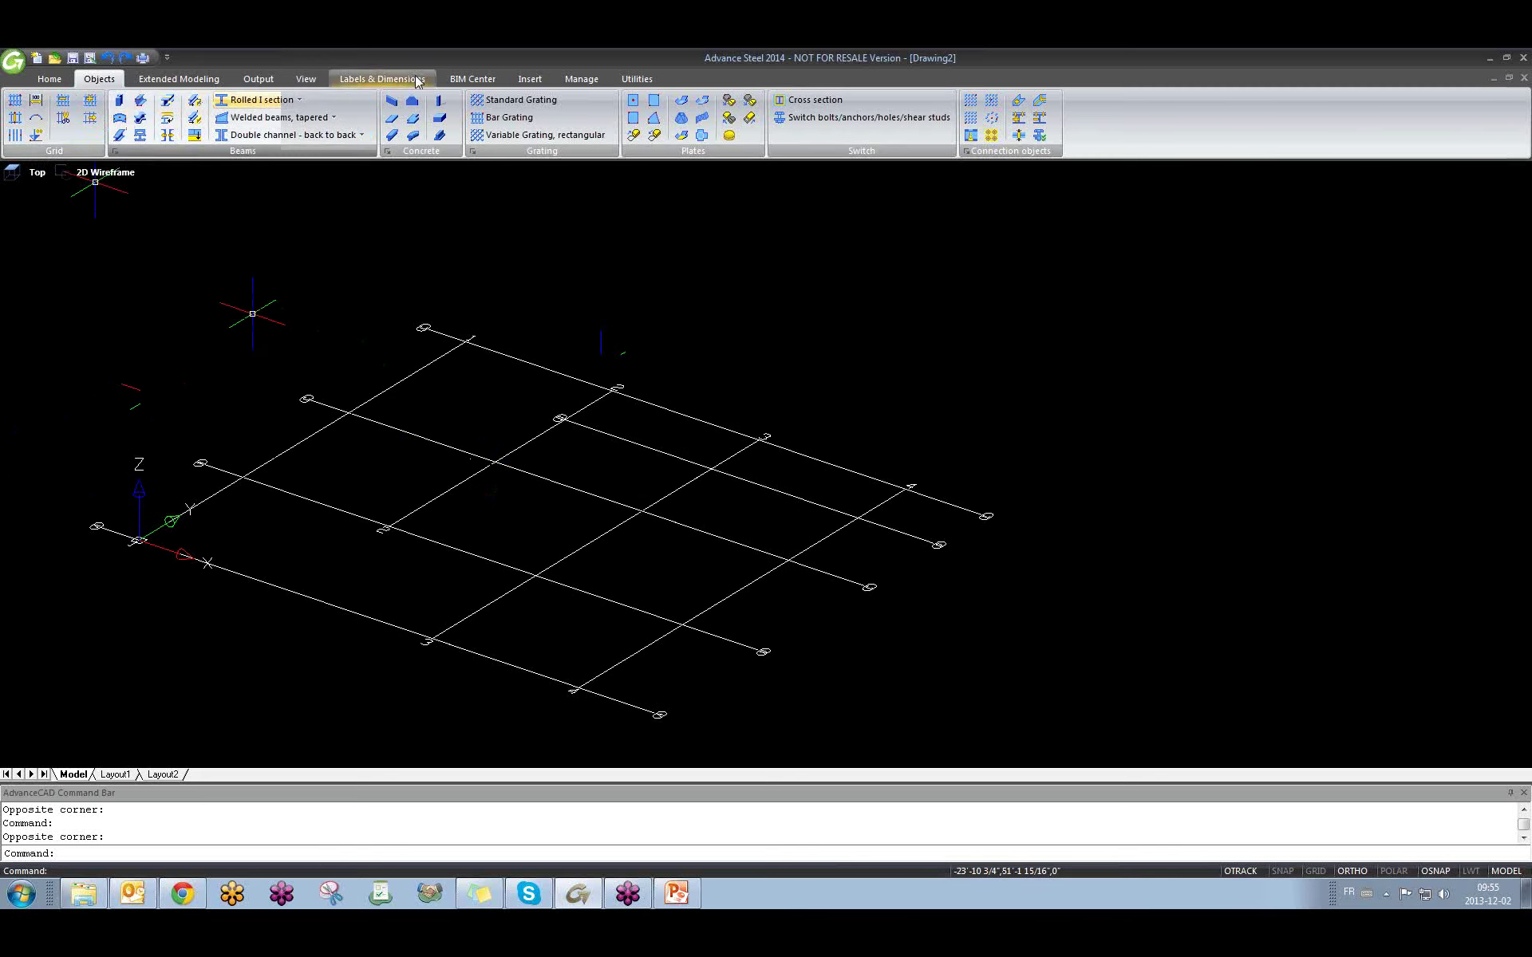
Insert a compass at about 56'-6", 87'-5", beyond axis E near axis 4, keeping the default direction names.
click(589, 79)
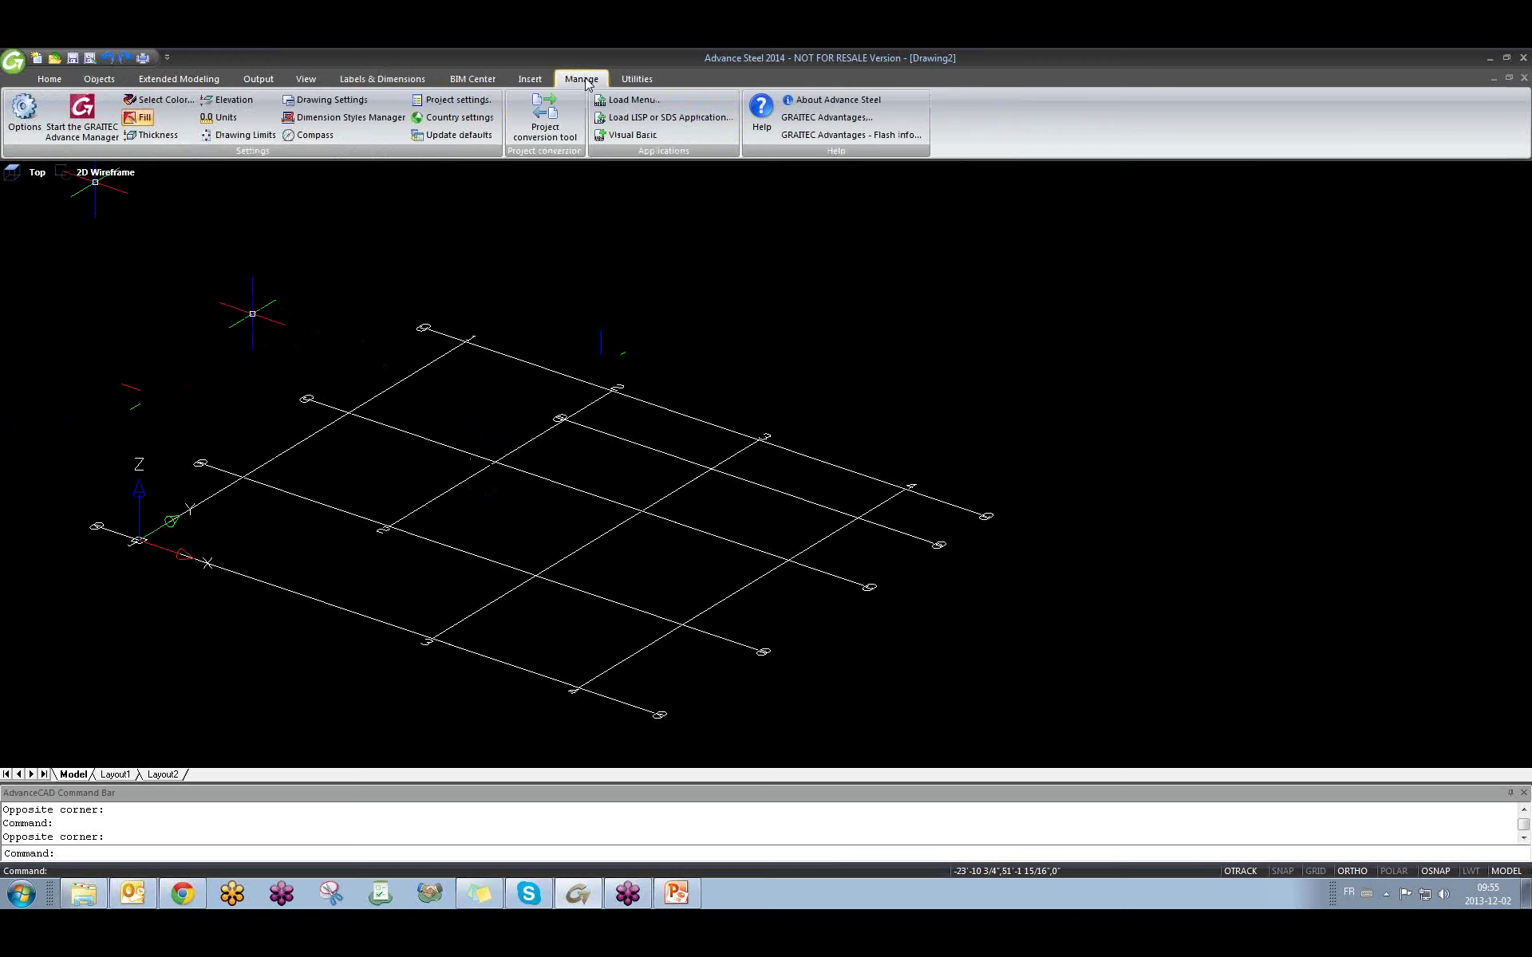
click(315, 137)
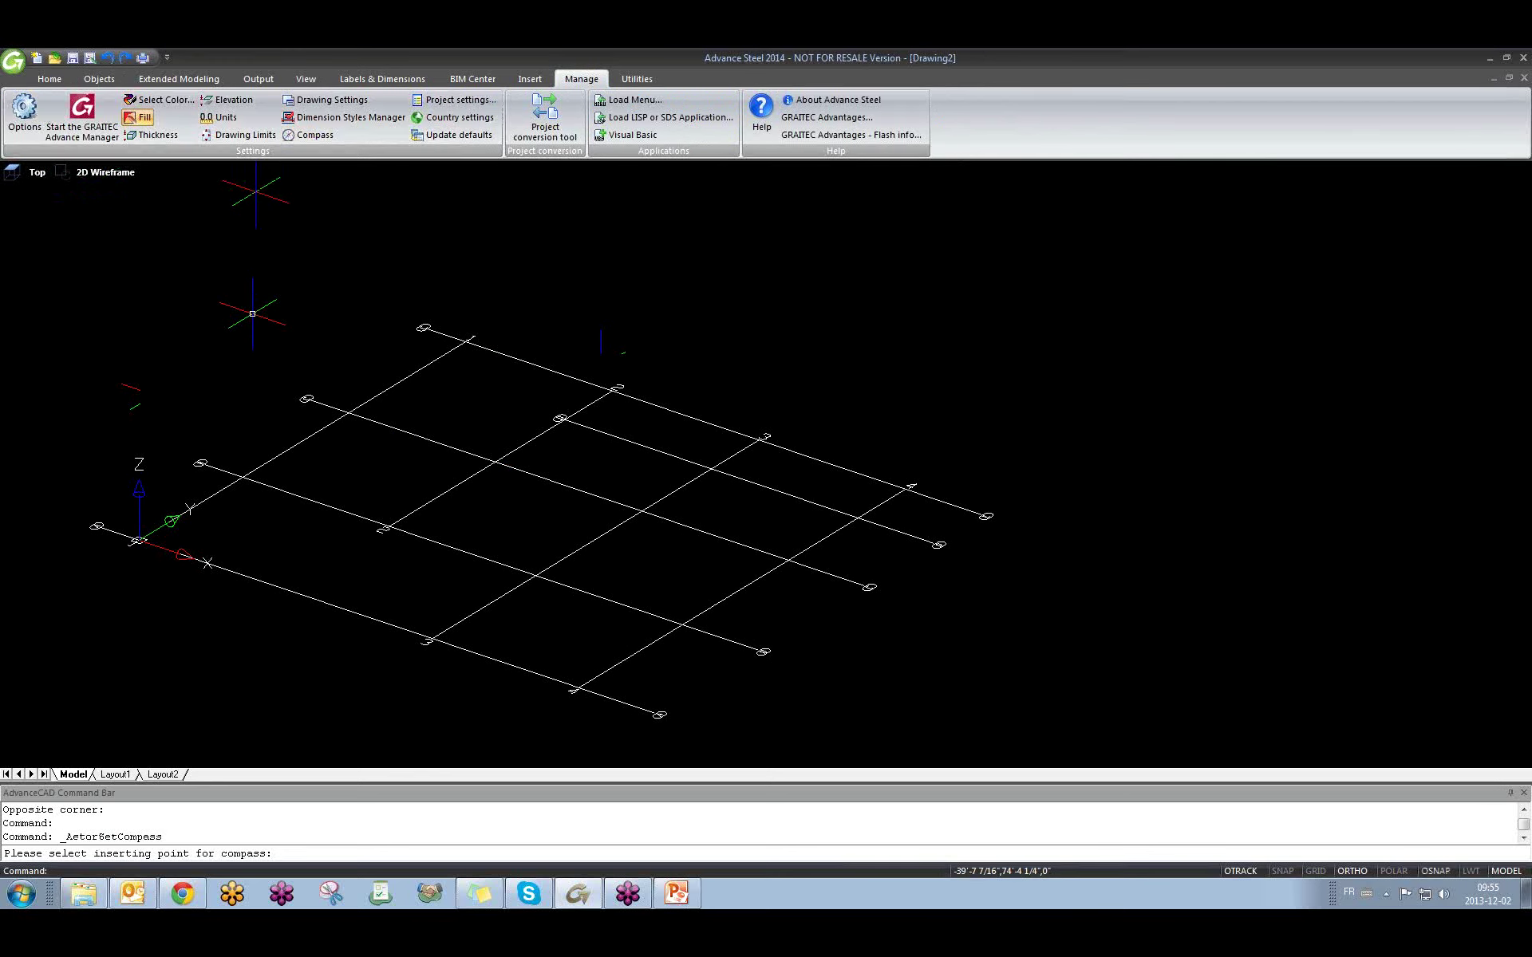
click(296, 137)
middle_drag(702, 367, 604, 403)
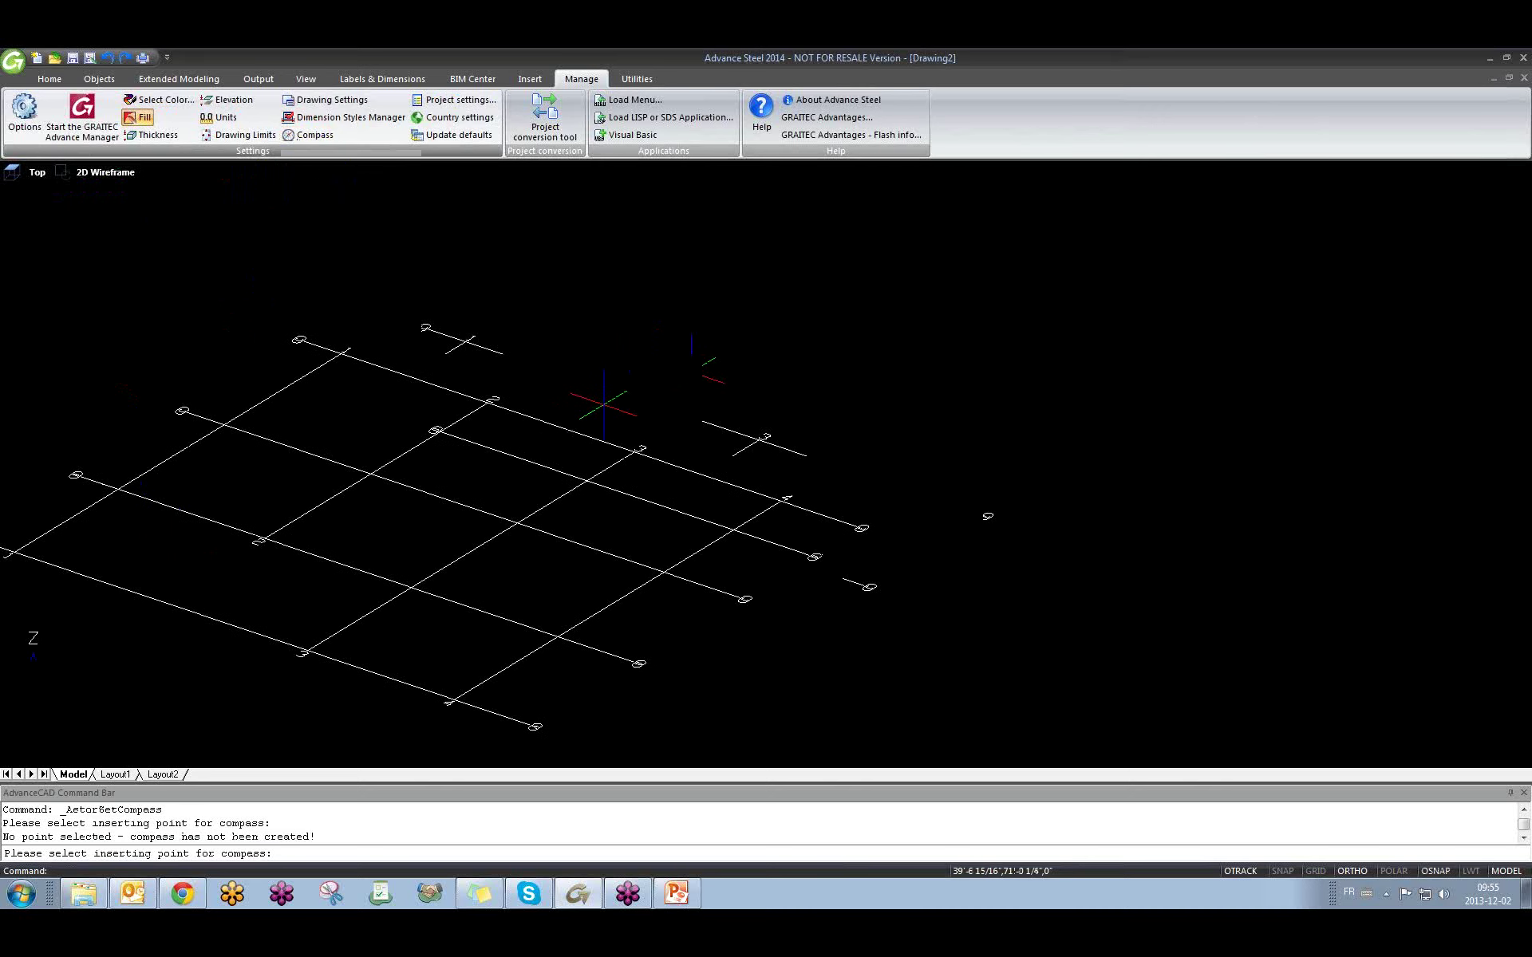
click(924, 407)
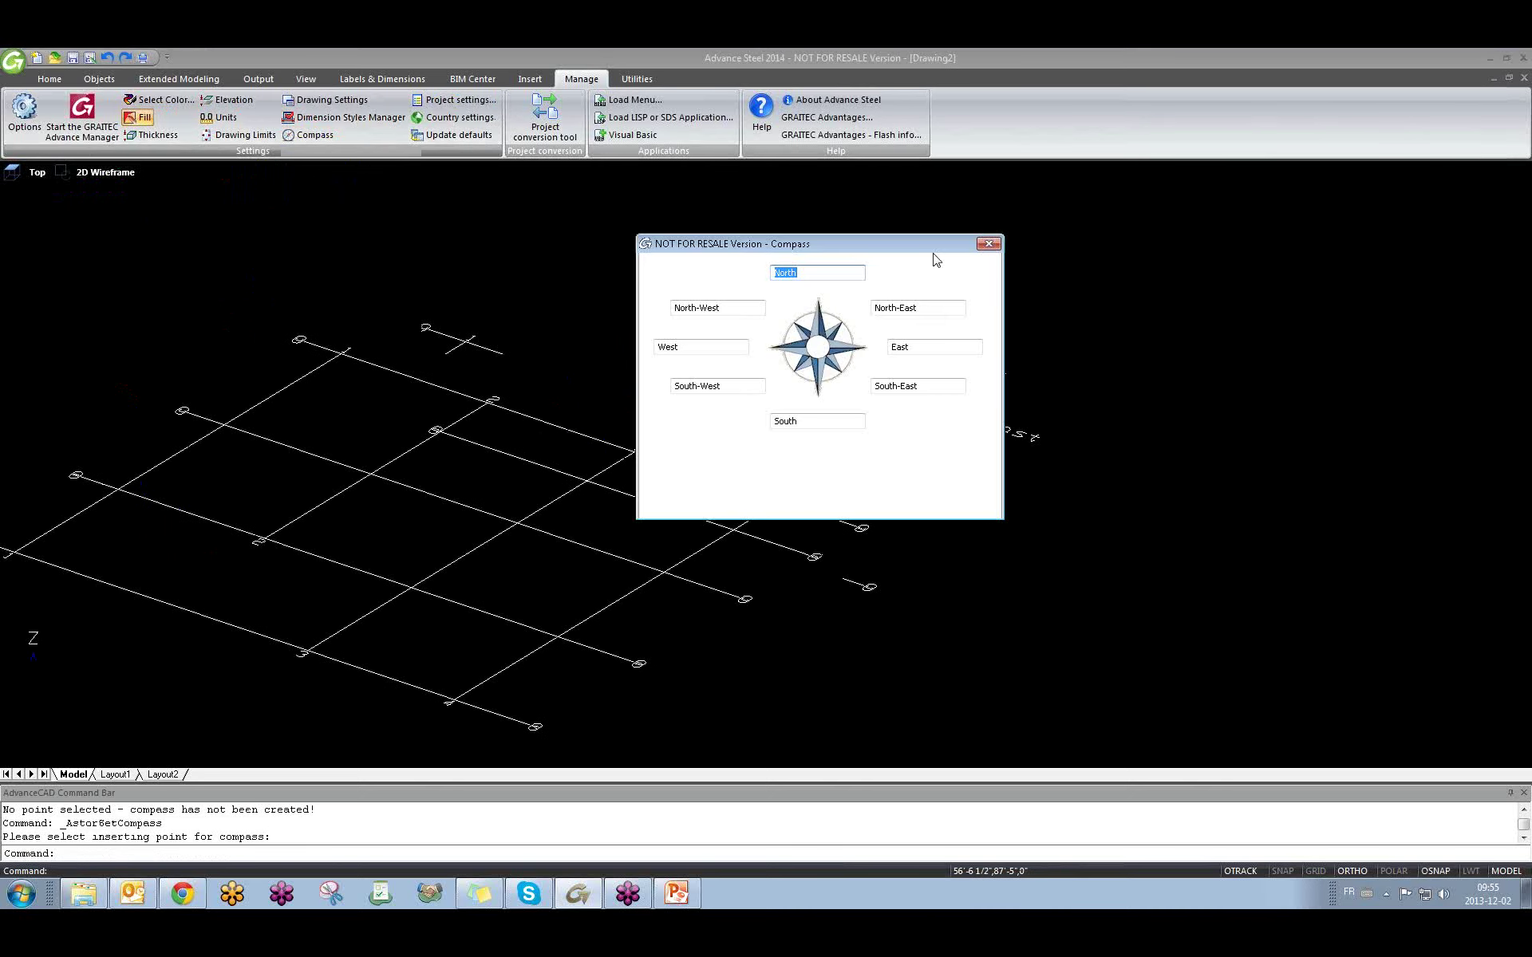
drag(939, 248, 607, 269)
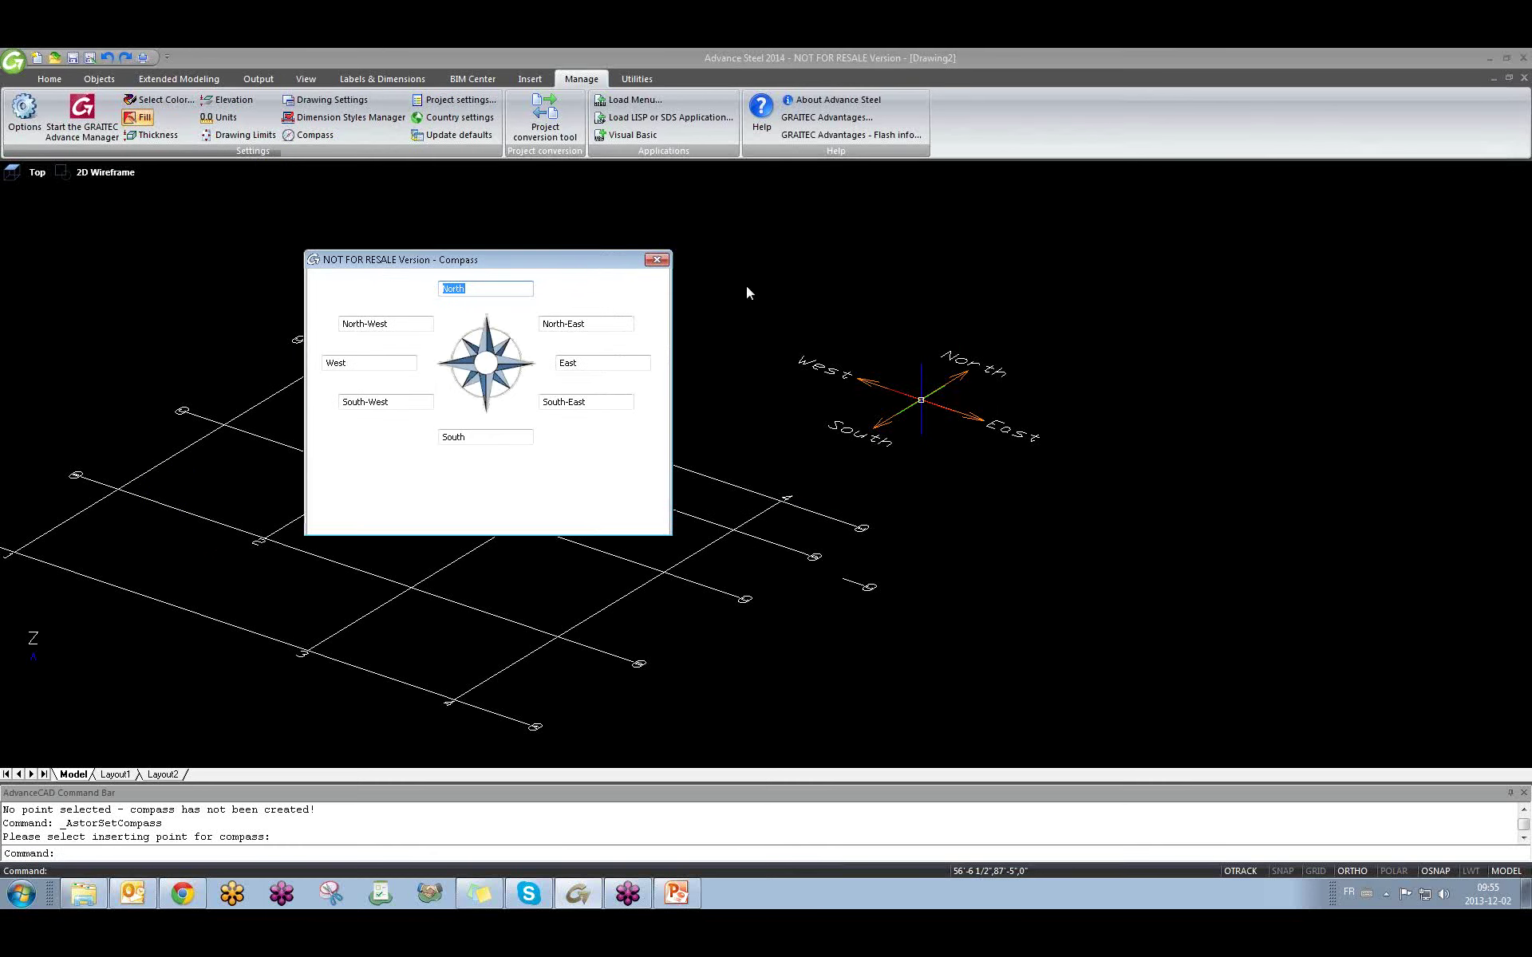
click(663, 262)
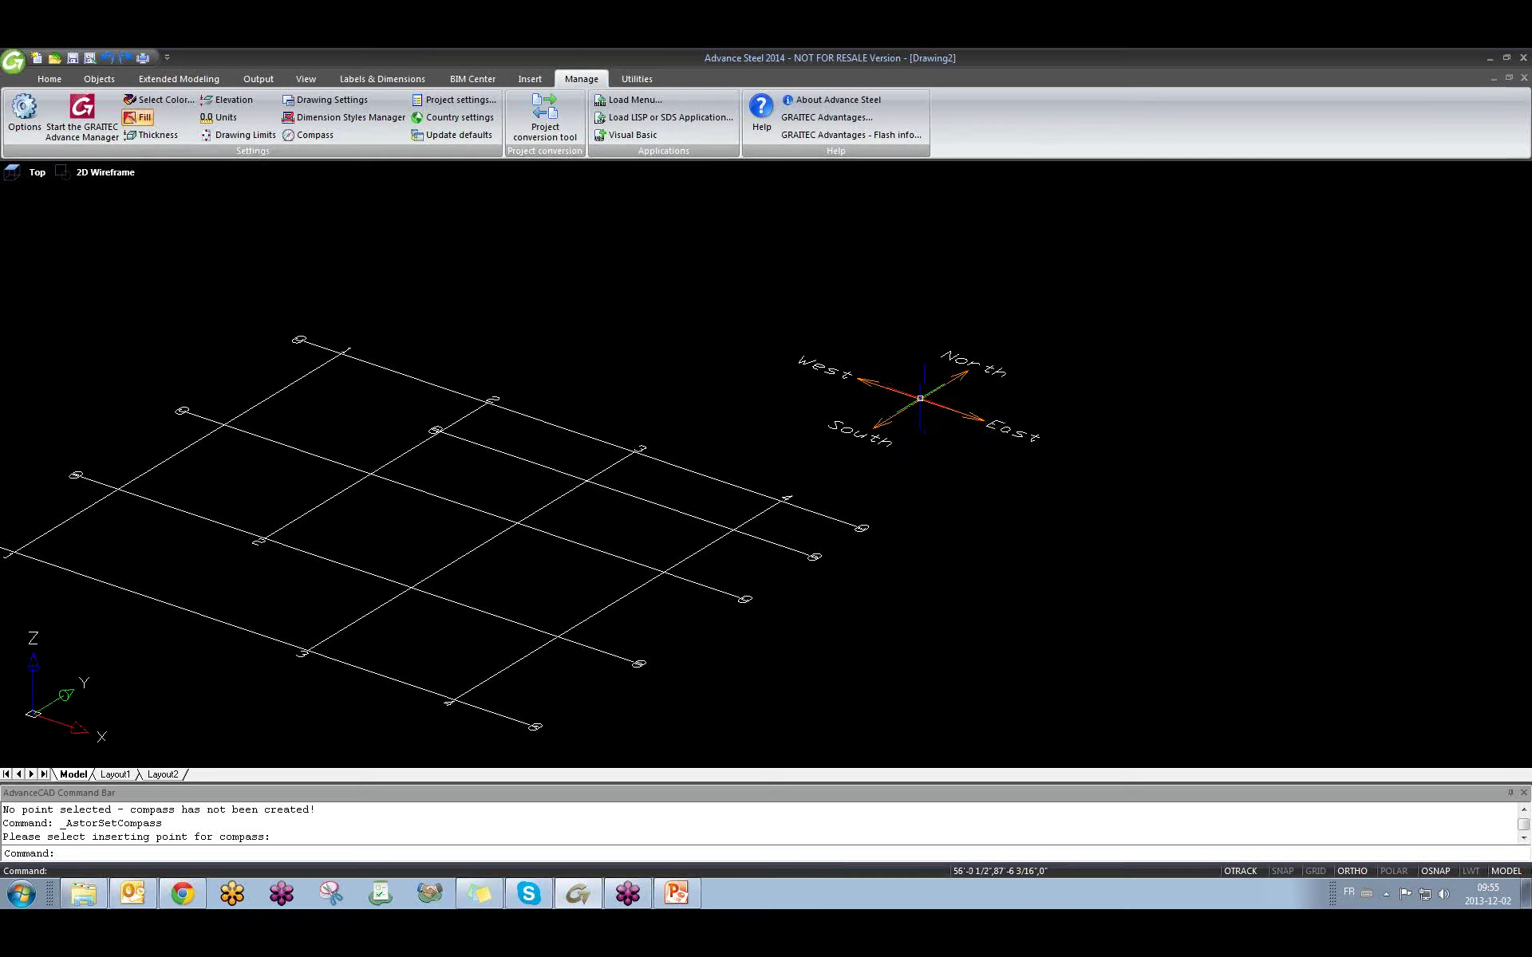
Reopen the inserted compass's properties and review its direction name settings.
click(914, 398)
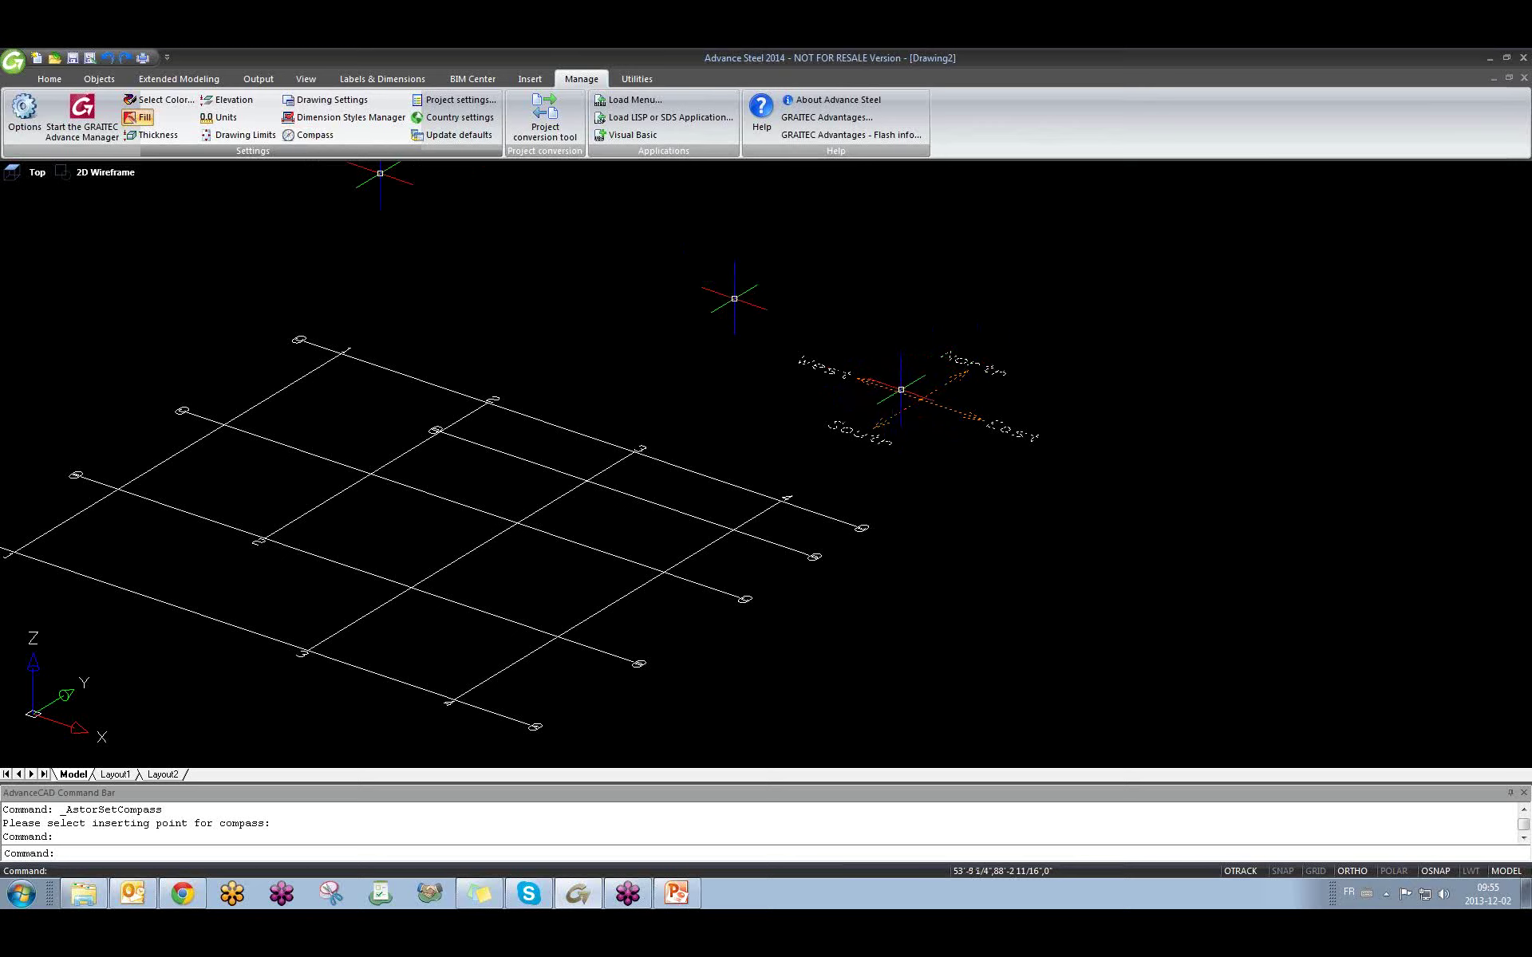
key(Escape)
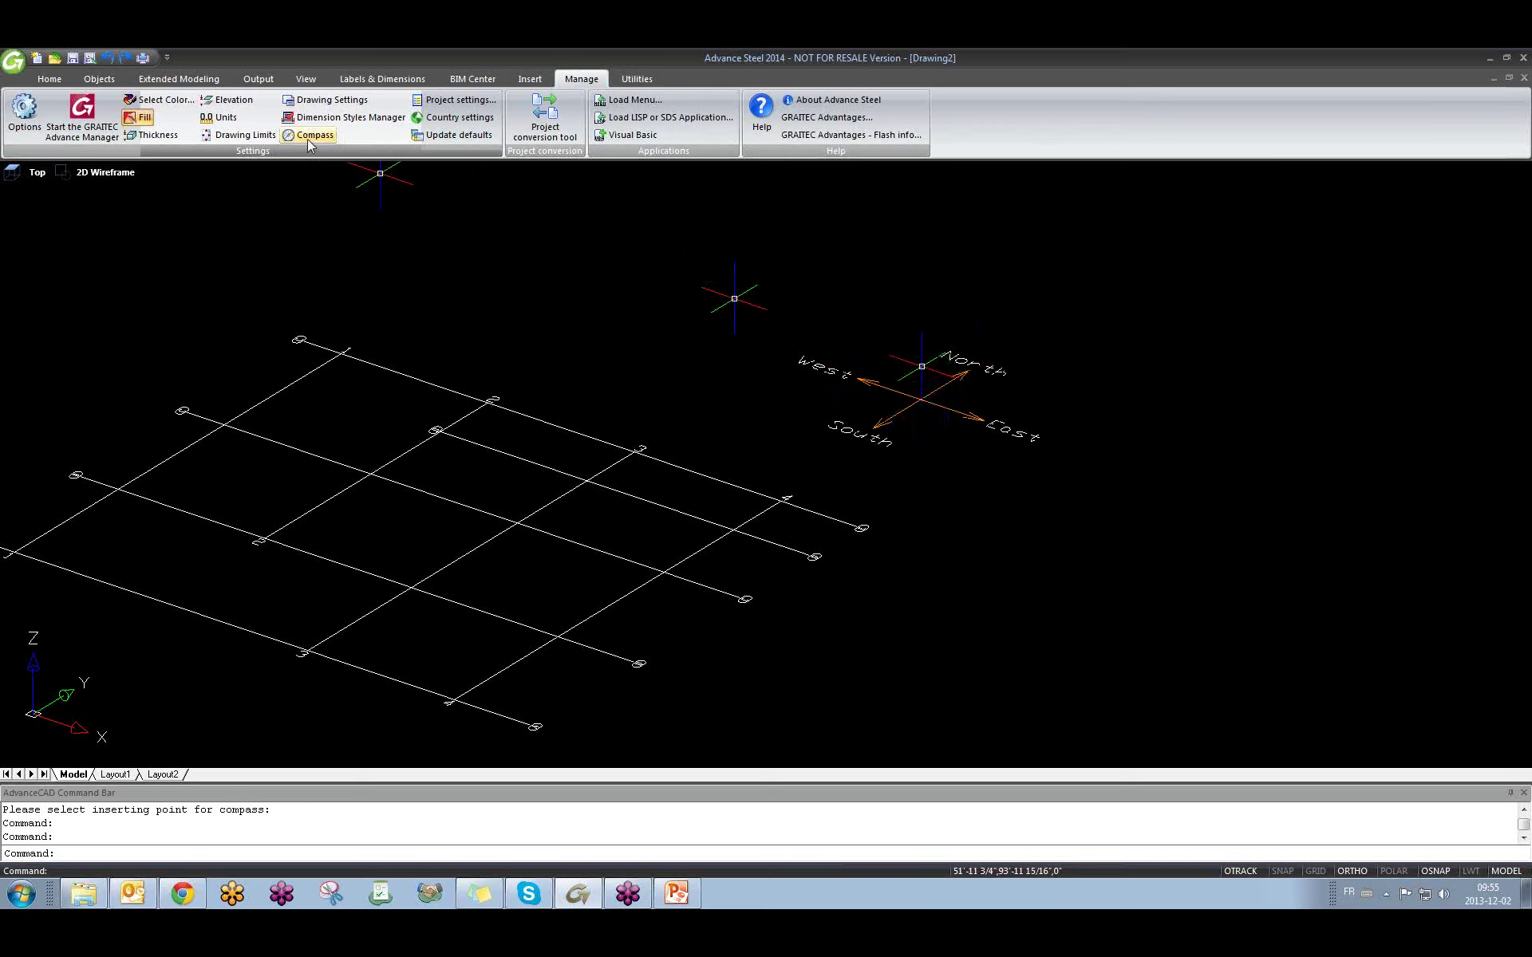
key(Escape)
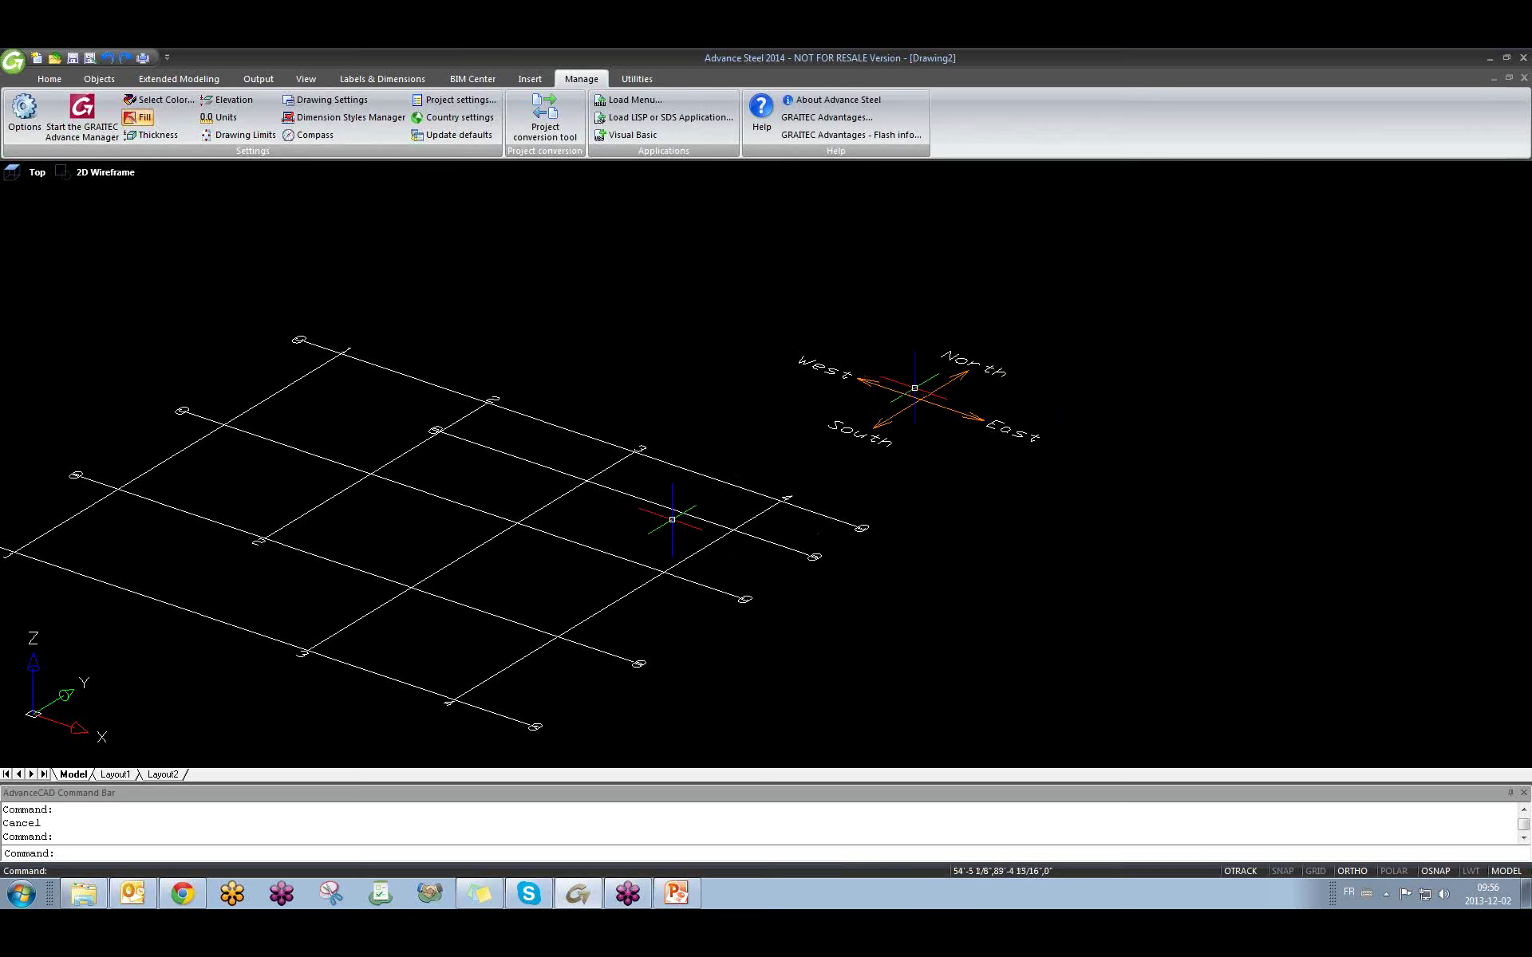
click(865, 379)
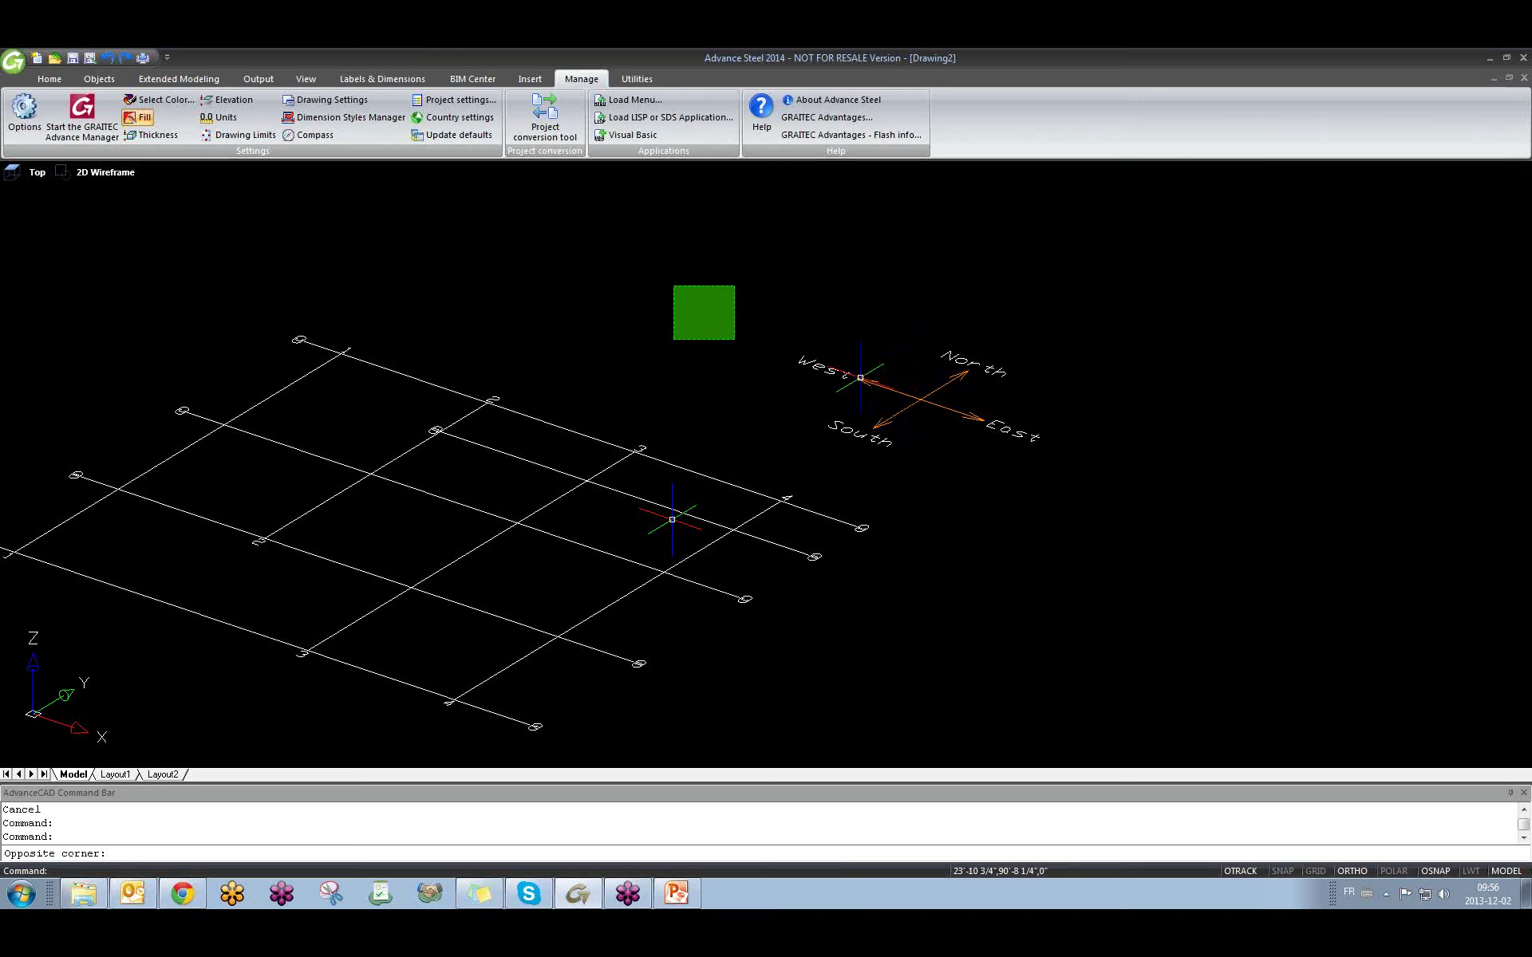
click(676, 292)
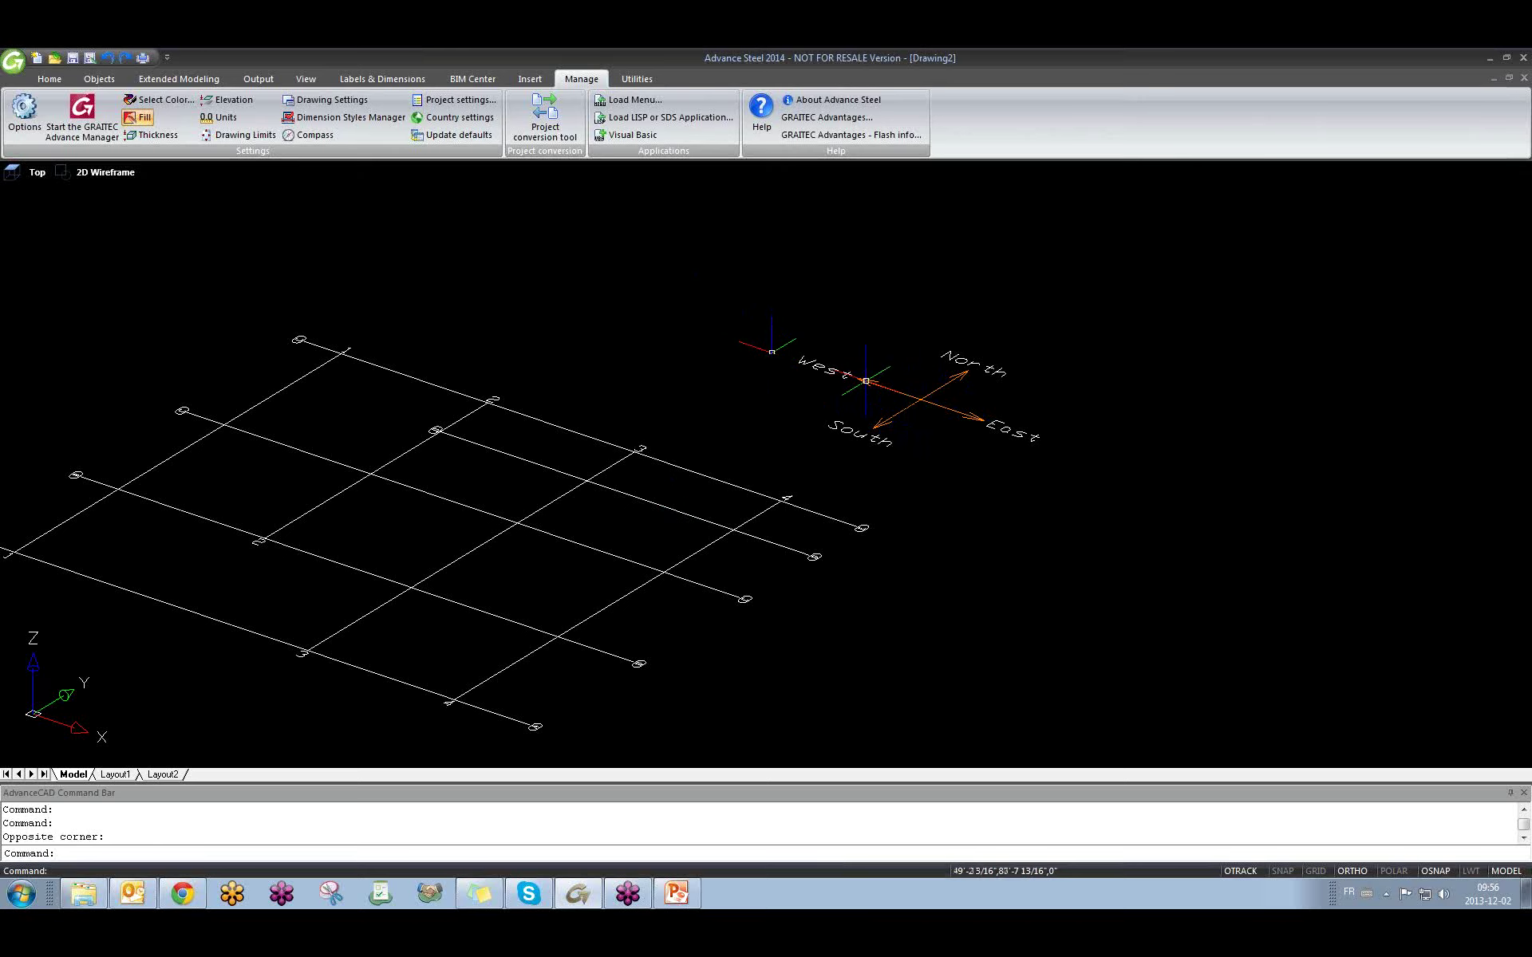
double_click(866, 381)
drag(590, 260, 694, 236)
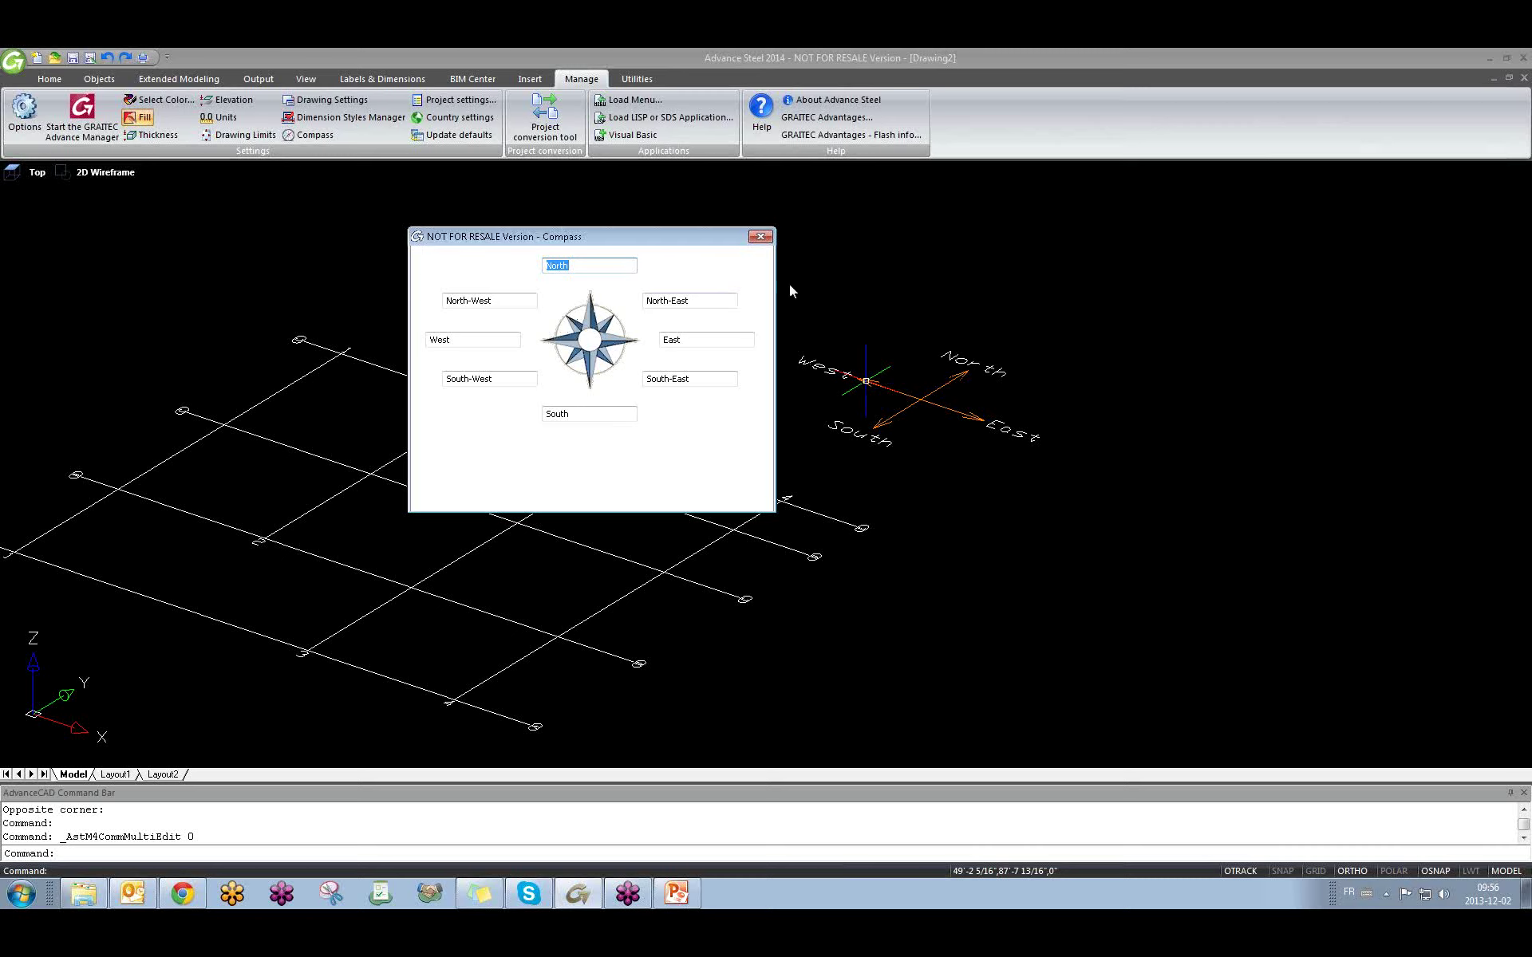
click(760, 236)
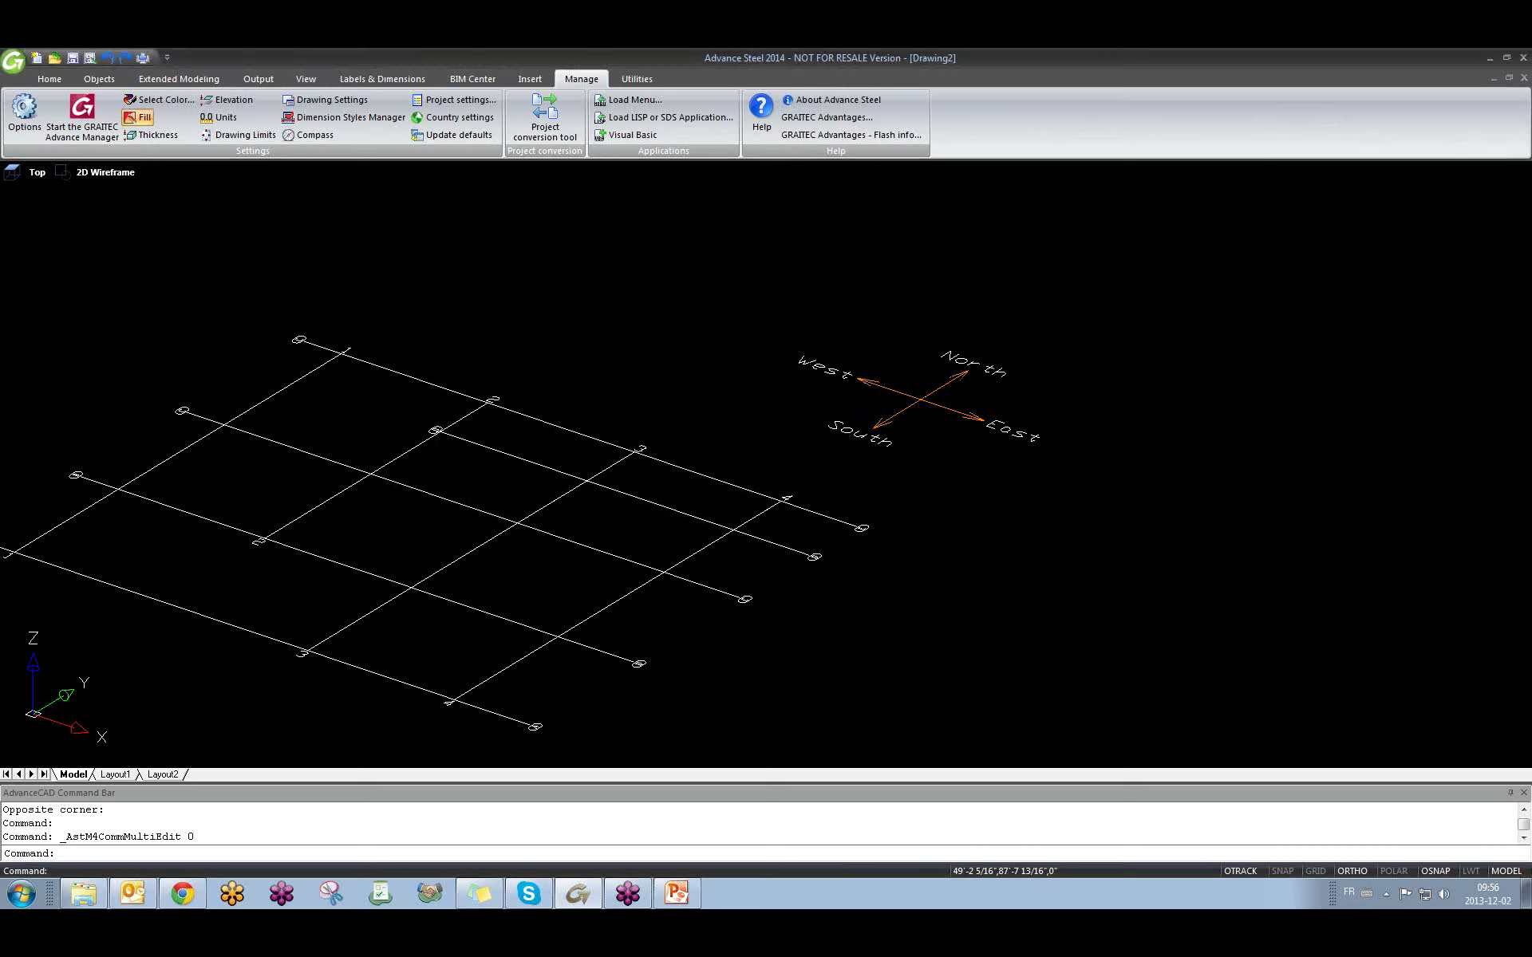
Switch the model to the plan view and regenerate the drawing around the compass.
click(13, 171)
click(68, 194)
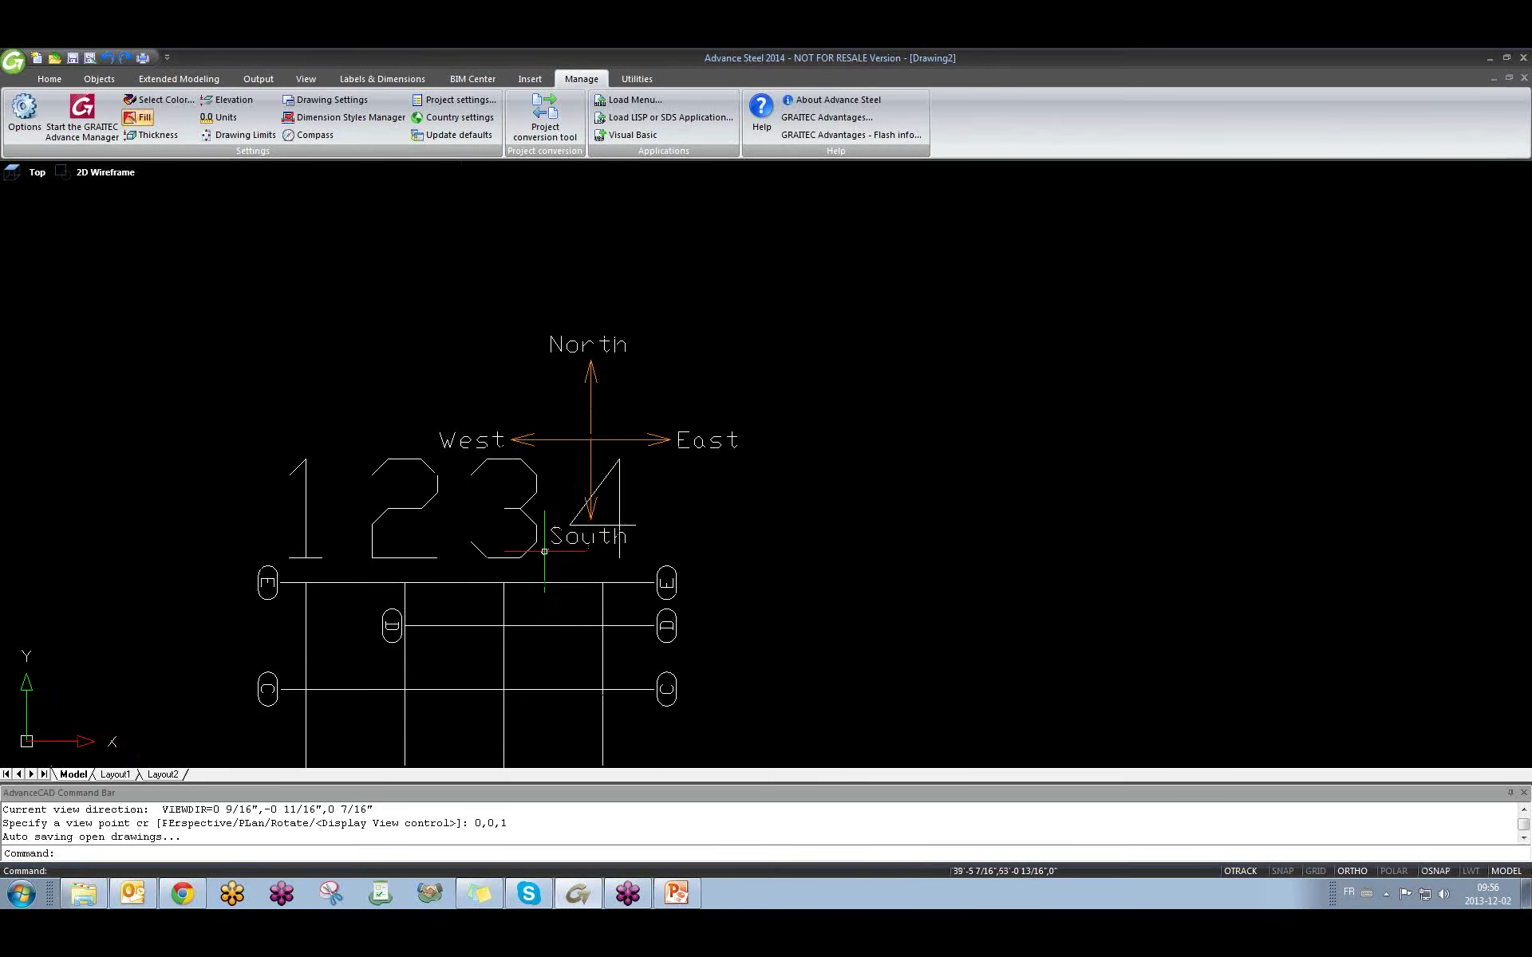
text(regen)
key(Return)
scroll(507, 610, up, 5)
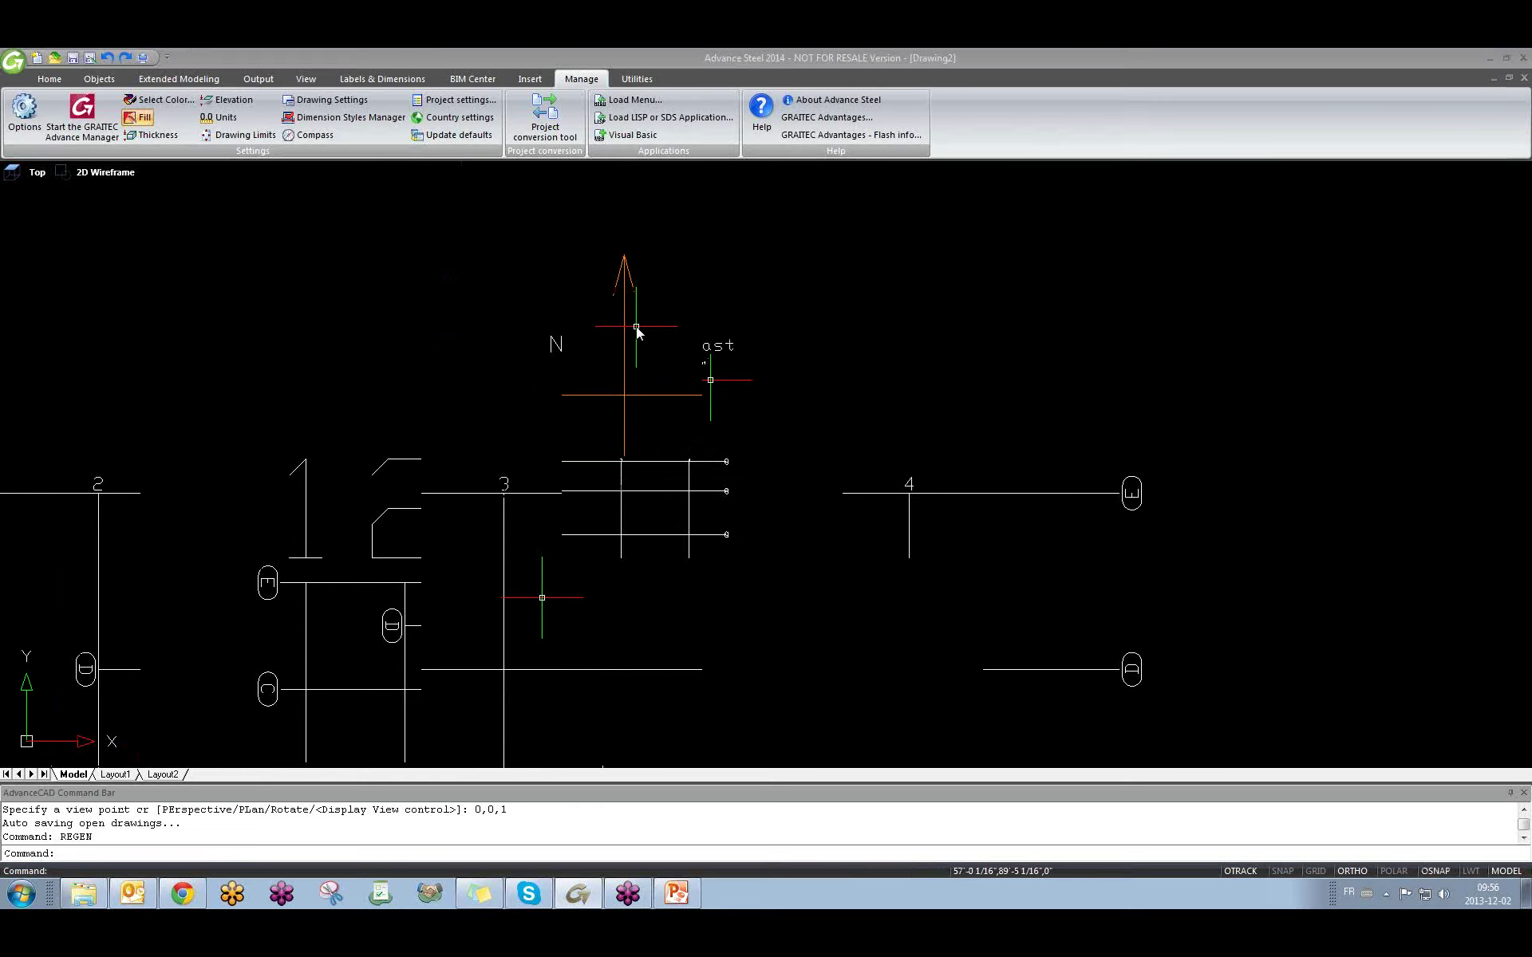
Try to rotate the compass about a picked rotation point.
text(ro)
key(Return)
click(813, 613)
click(640, 337)
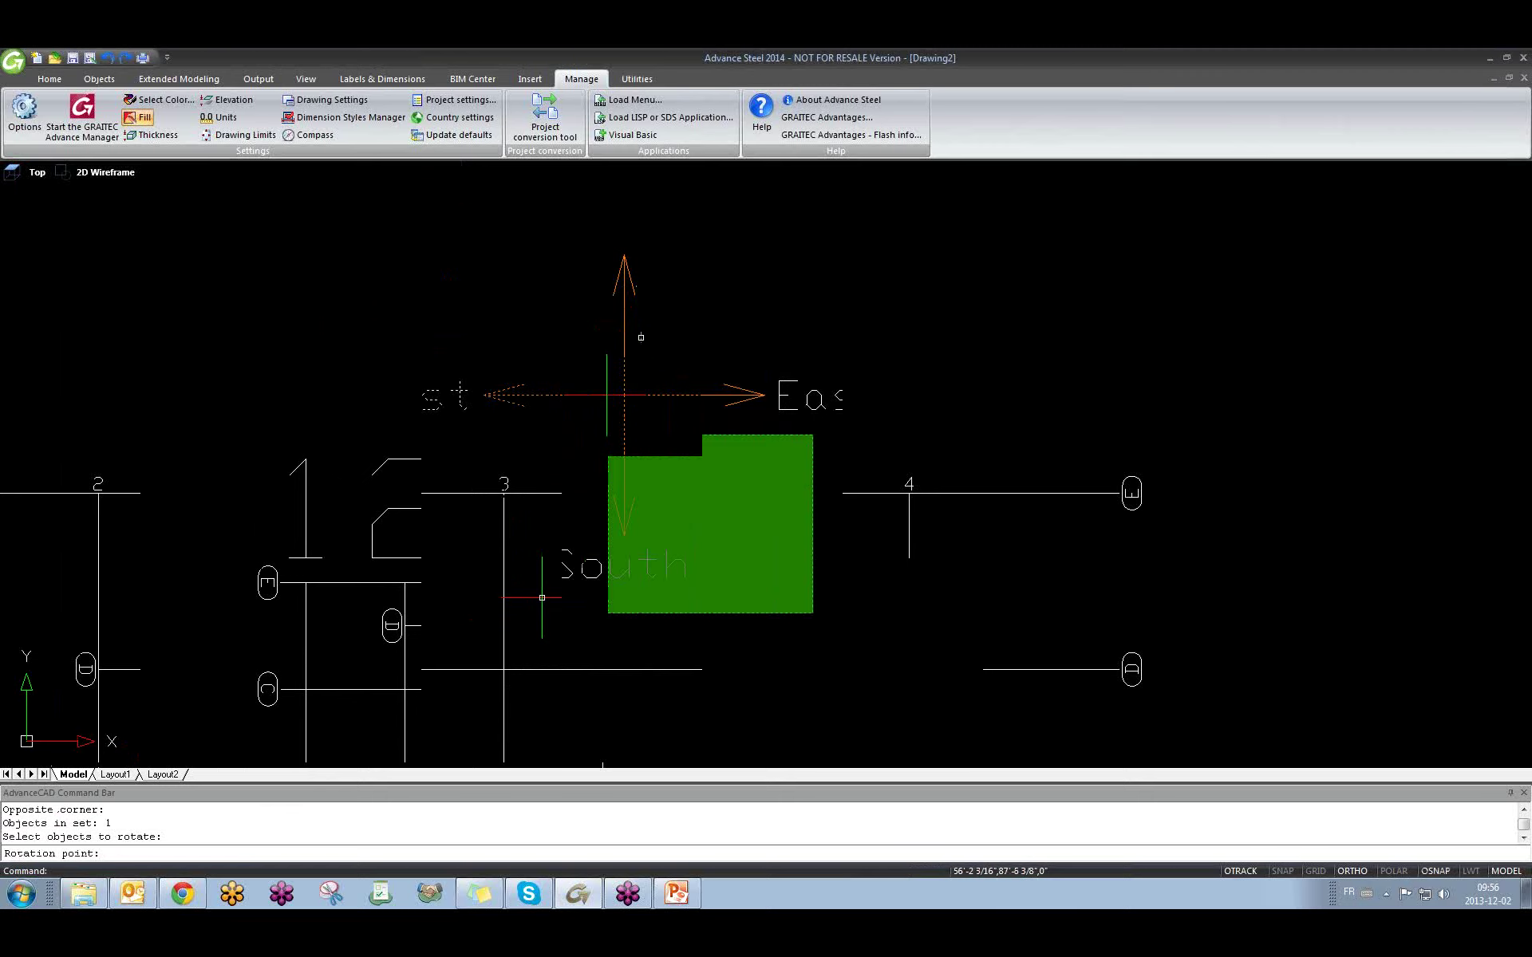
key(Return)
click(542, 598)
key(Return)
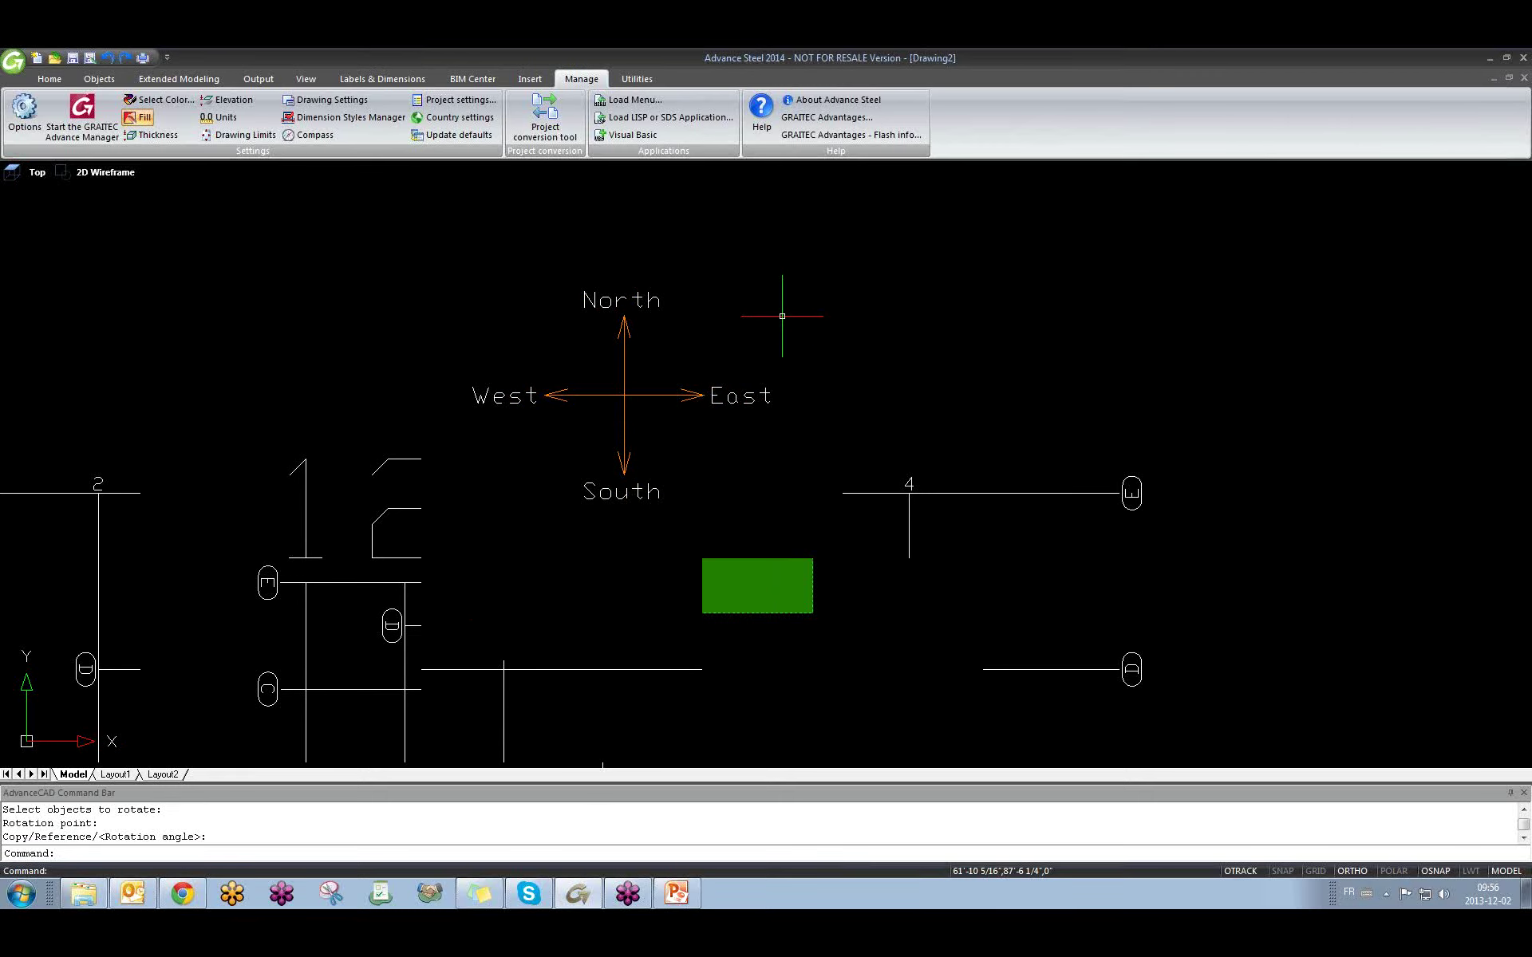
Rotate the compass 90 degrees counterclockwise about its centre so that East points up along the Y axis.
text(ro)
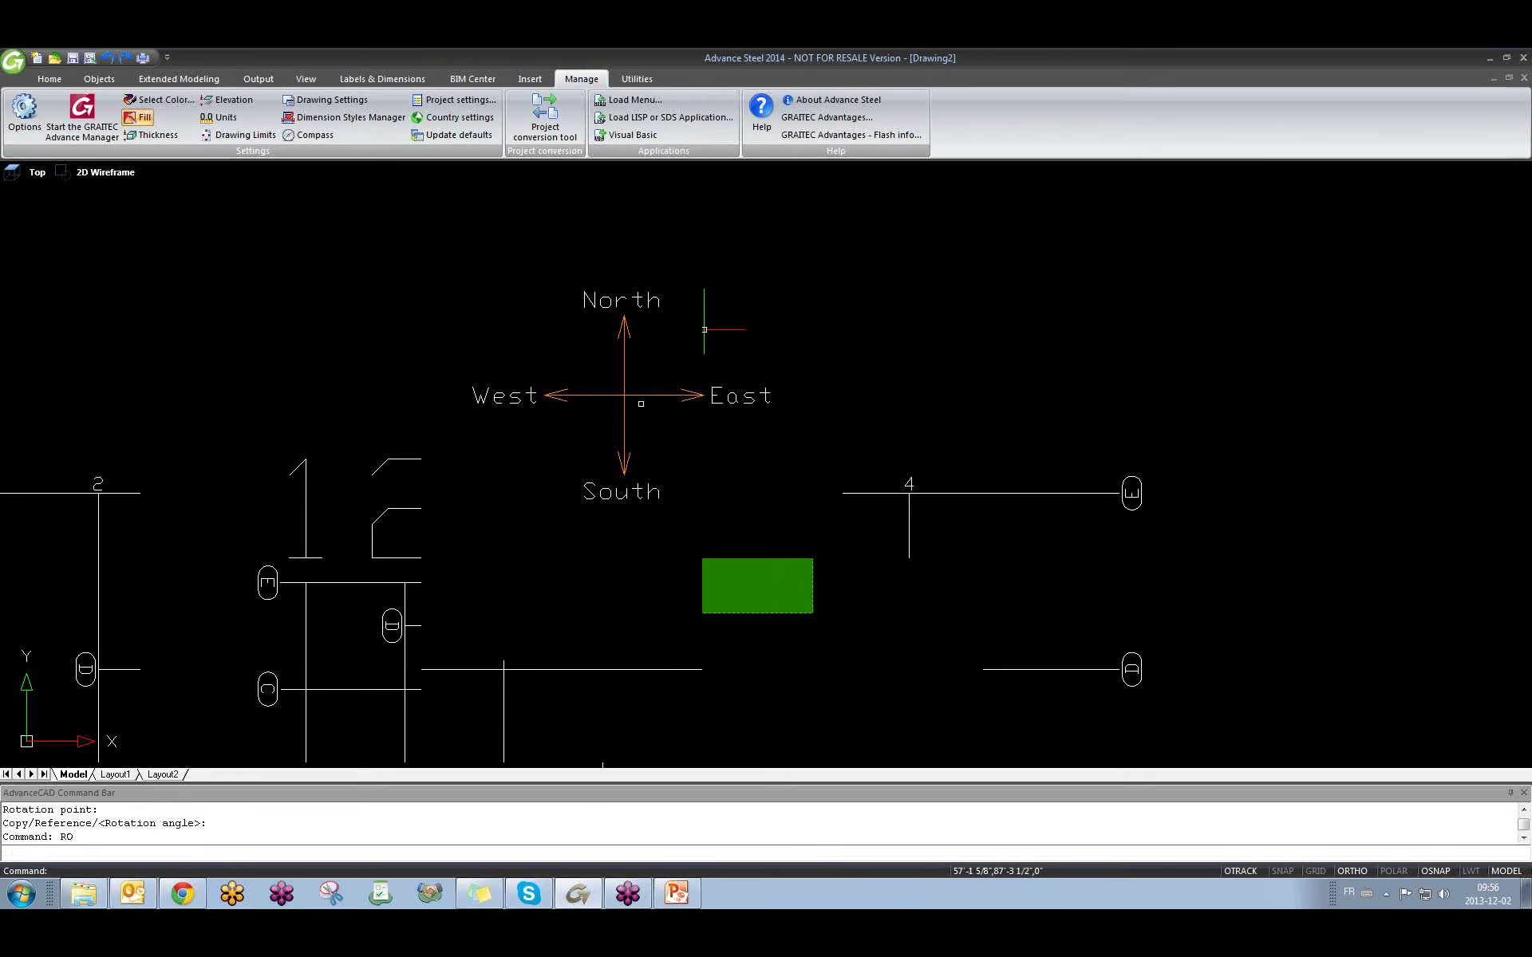
key(Return)
click(620, 421)
click(598, 387)
key(Return)
click(704, 328)
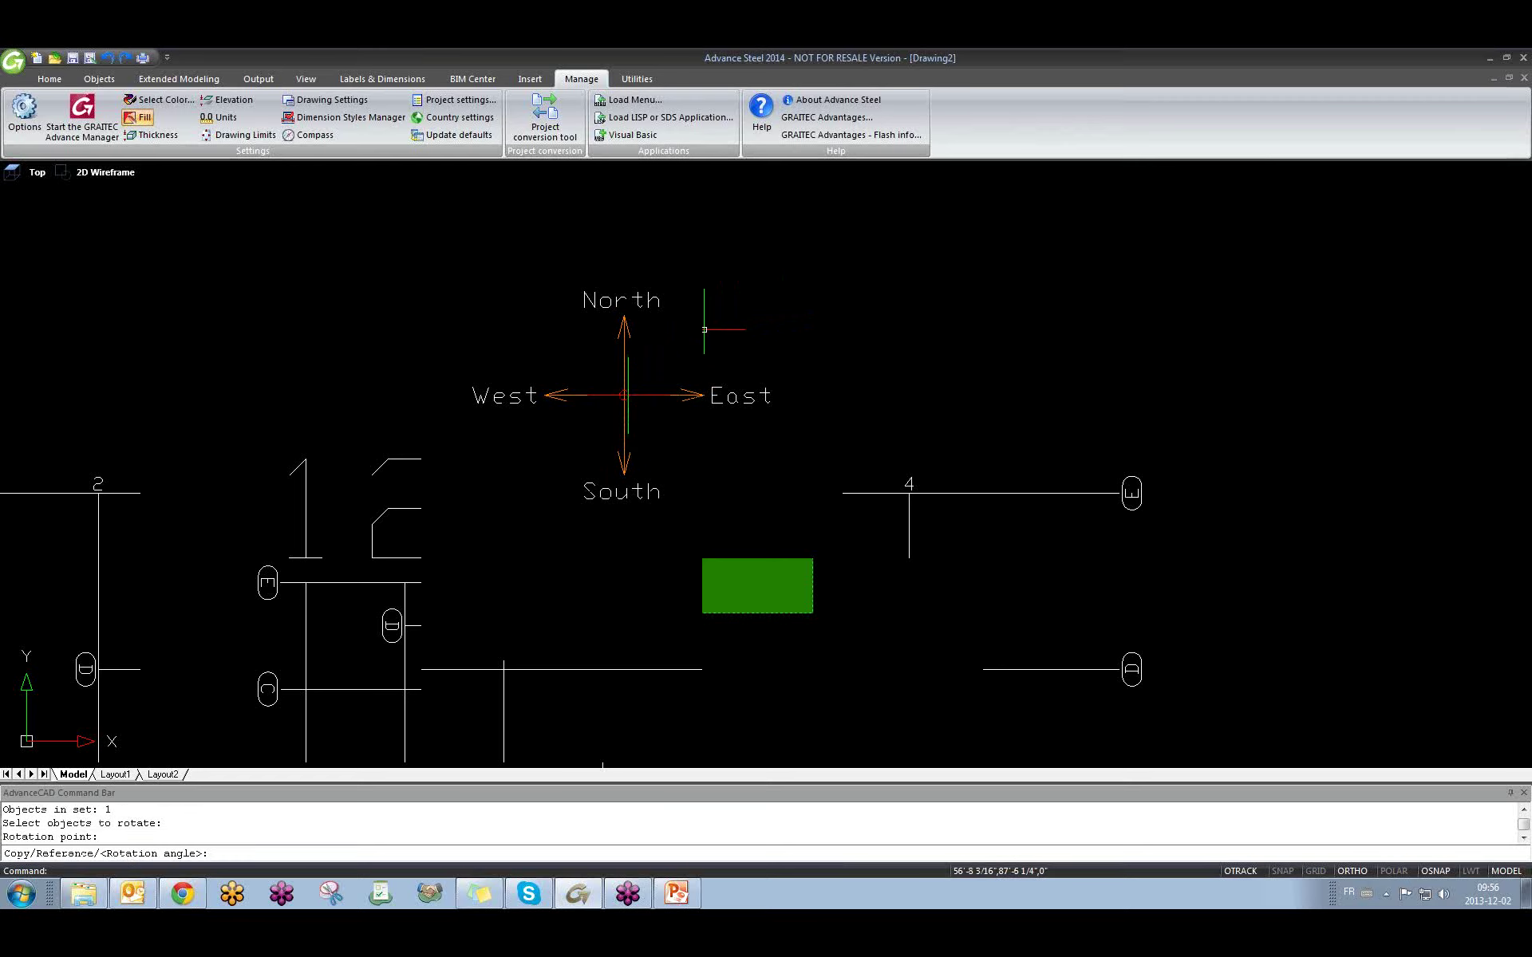
click(640, 248)
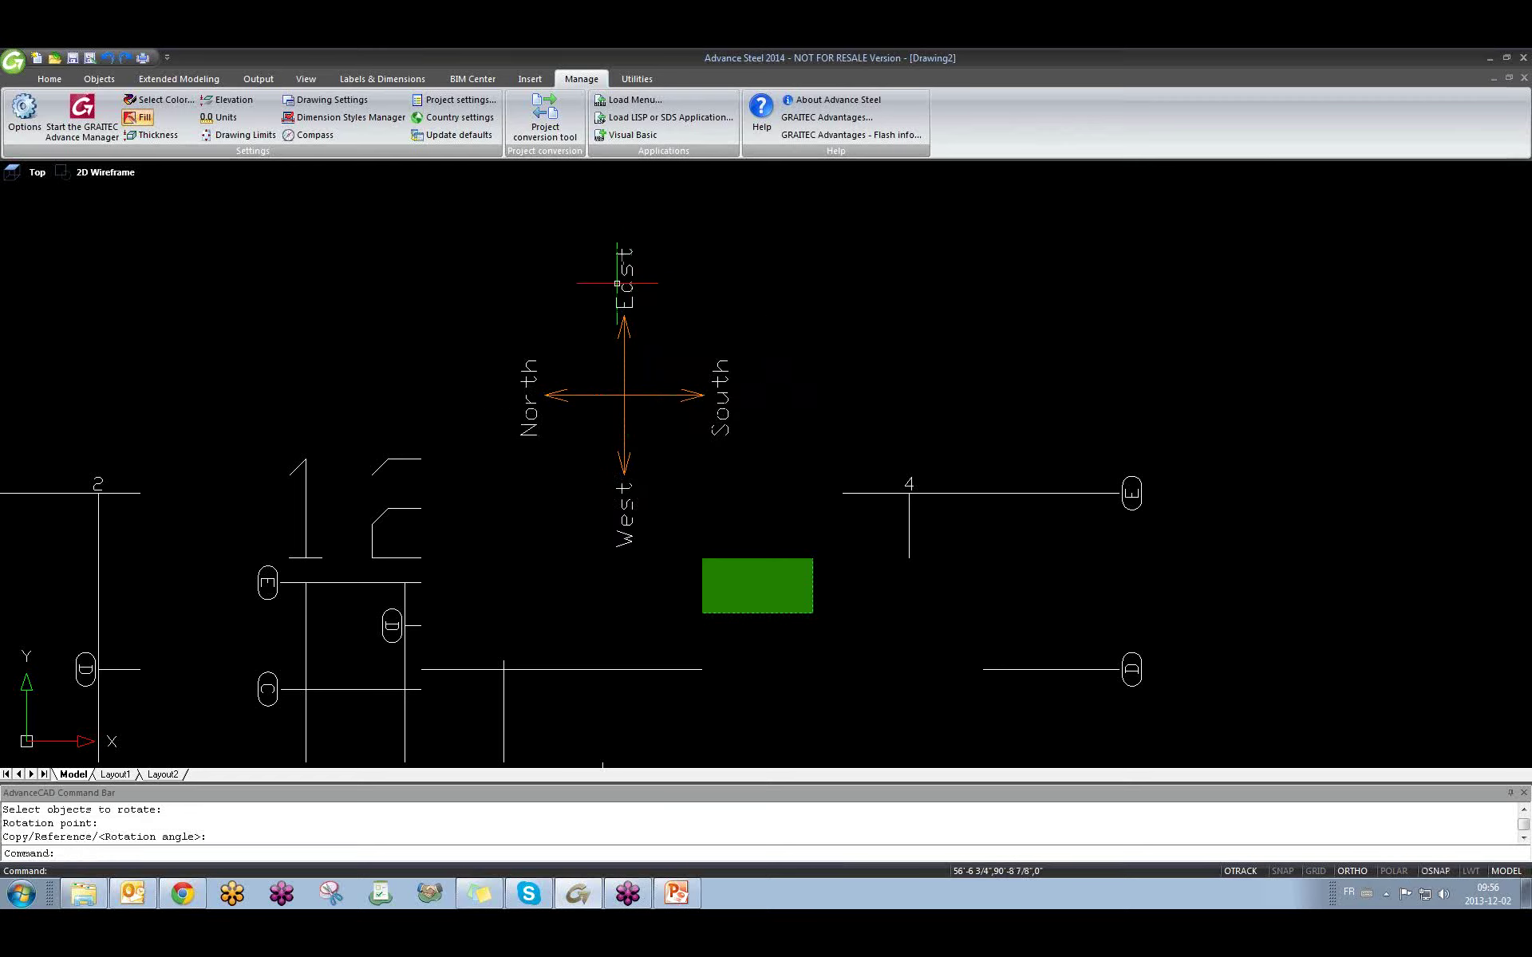
scroll(592, 397, down, 4)
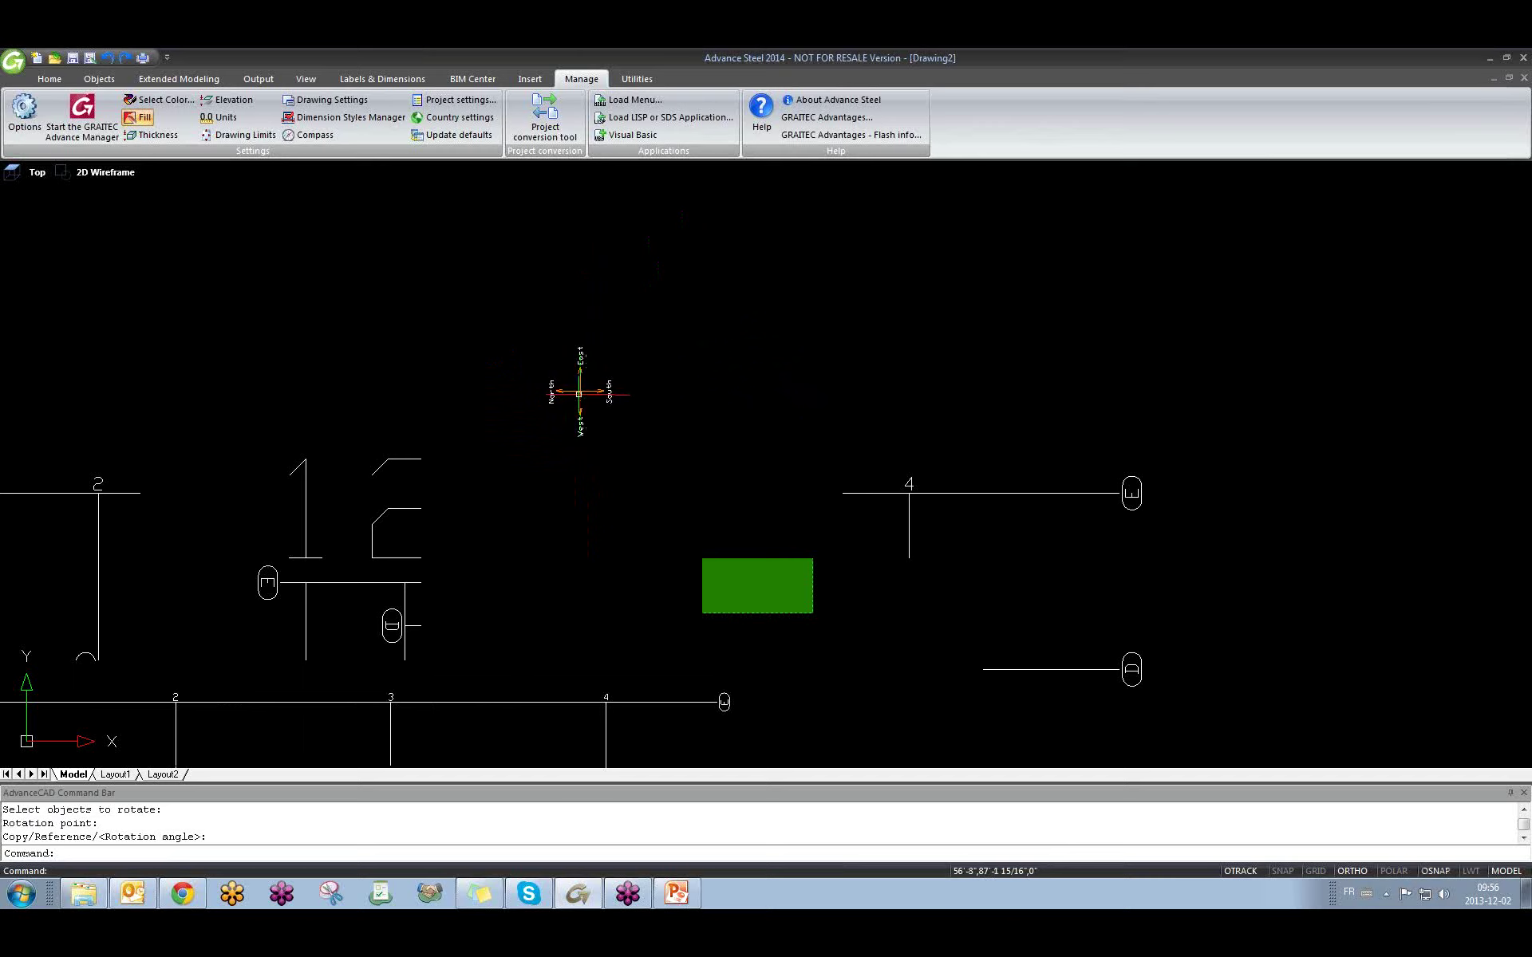
scroll(578, 469, up, 3)
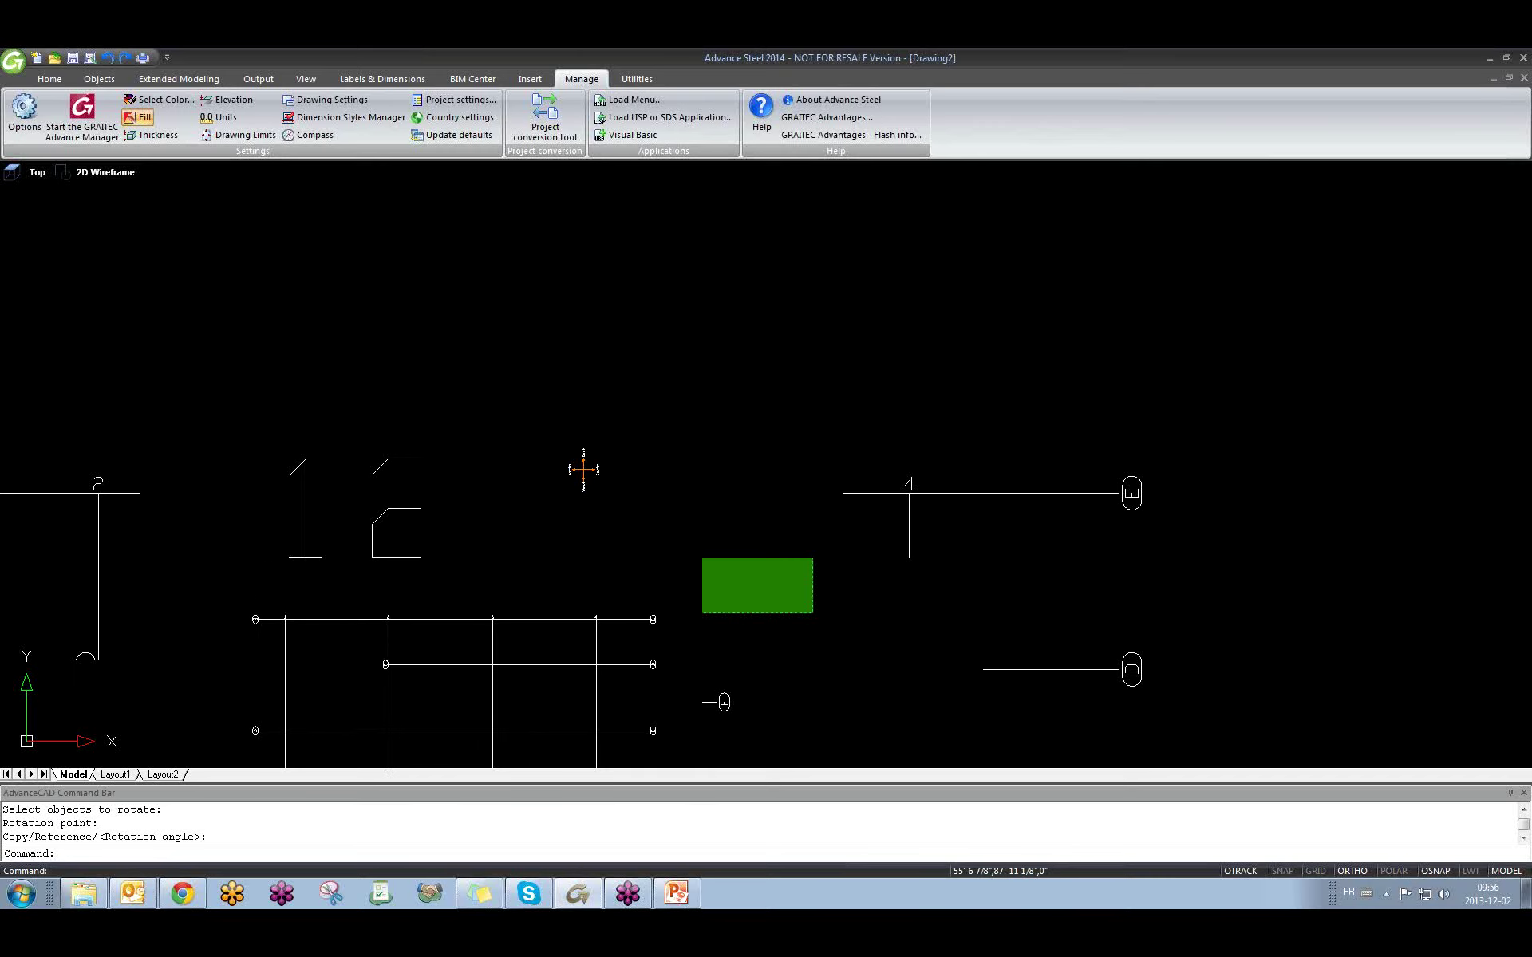
Rotate the compass 90 degrees clockwise about its centre so that North points along the Y axis.
scroll(542, 559, down, 3)
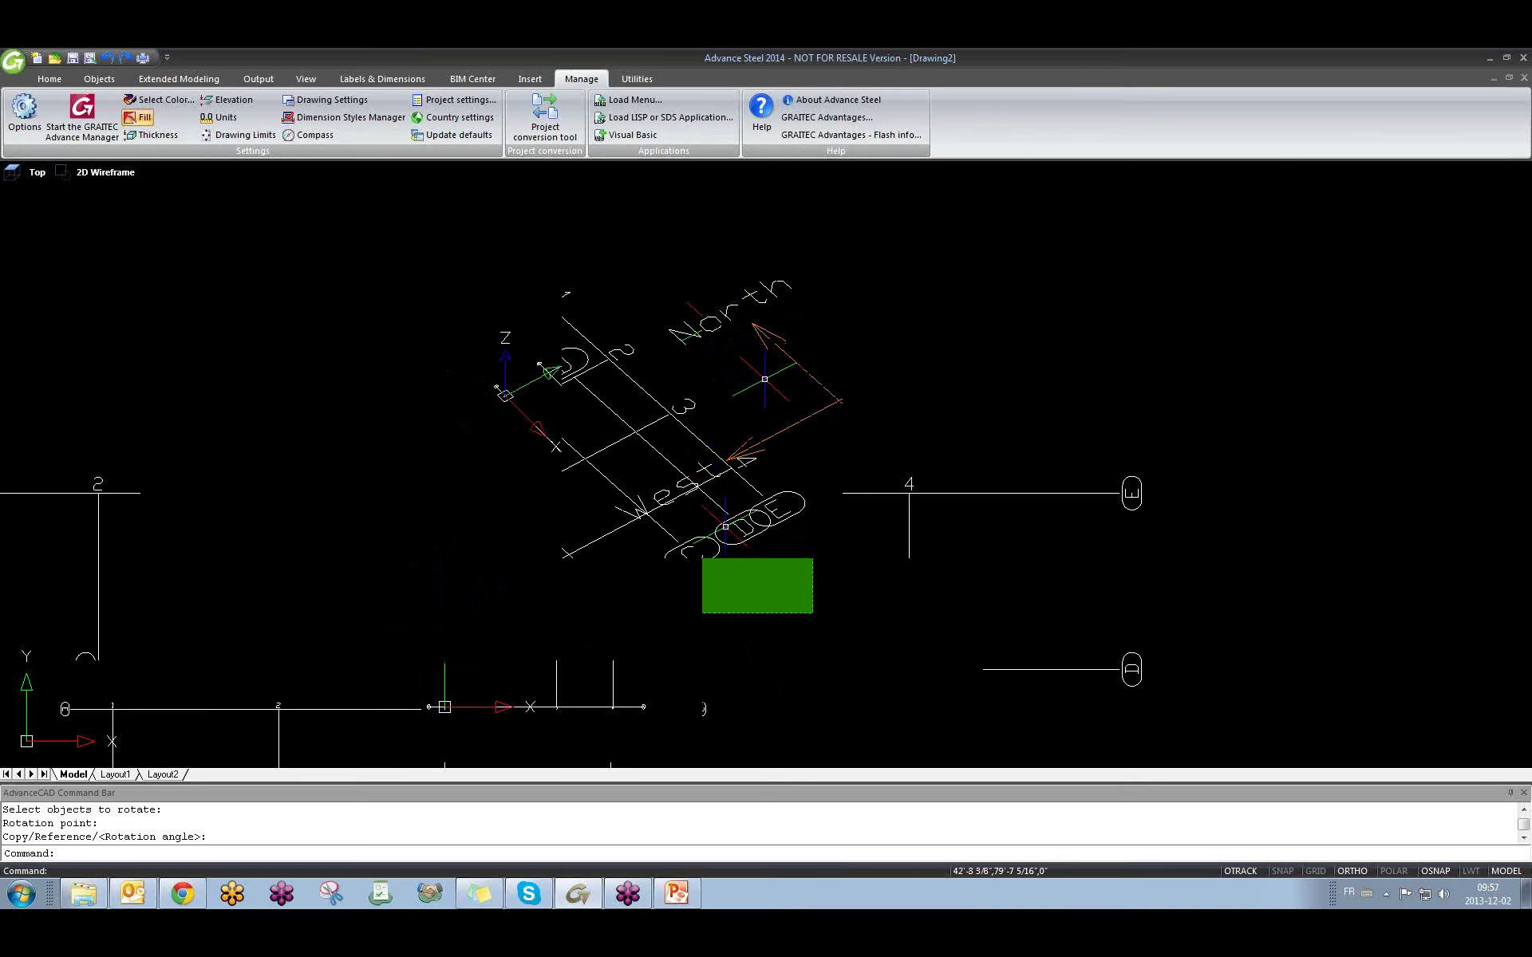
text(RO)
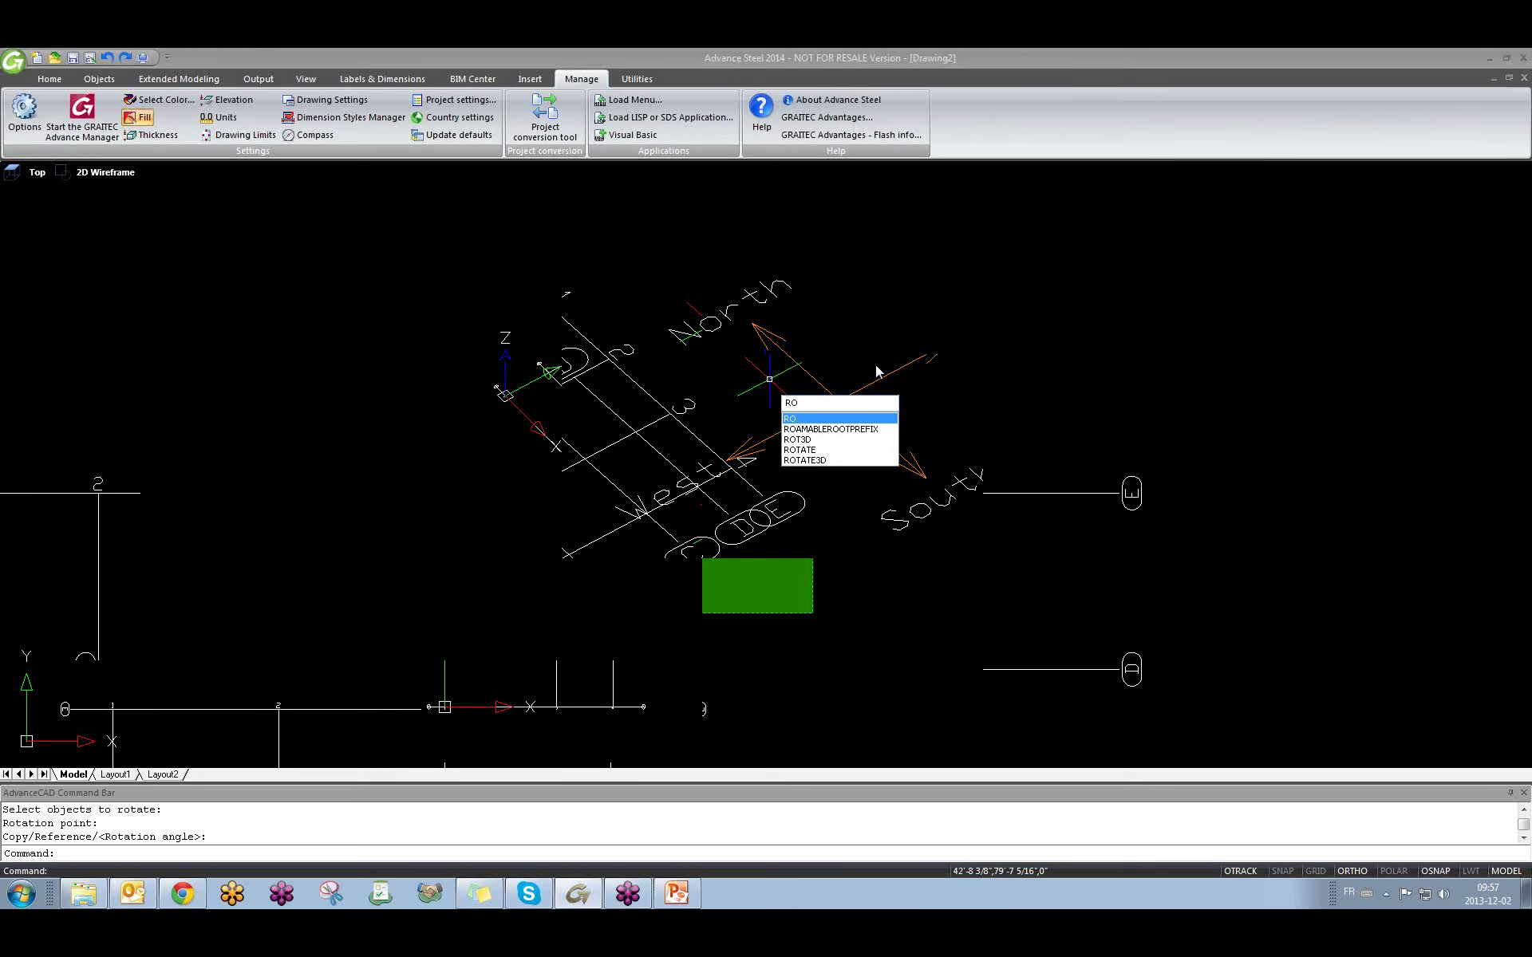
key(Return)
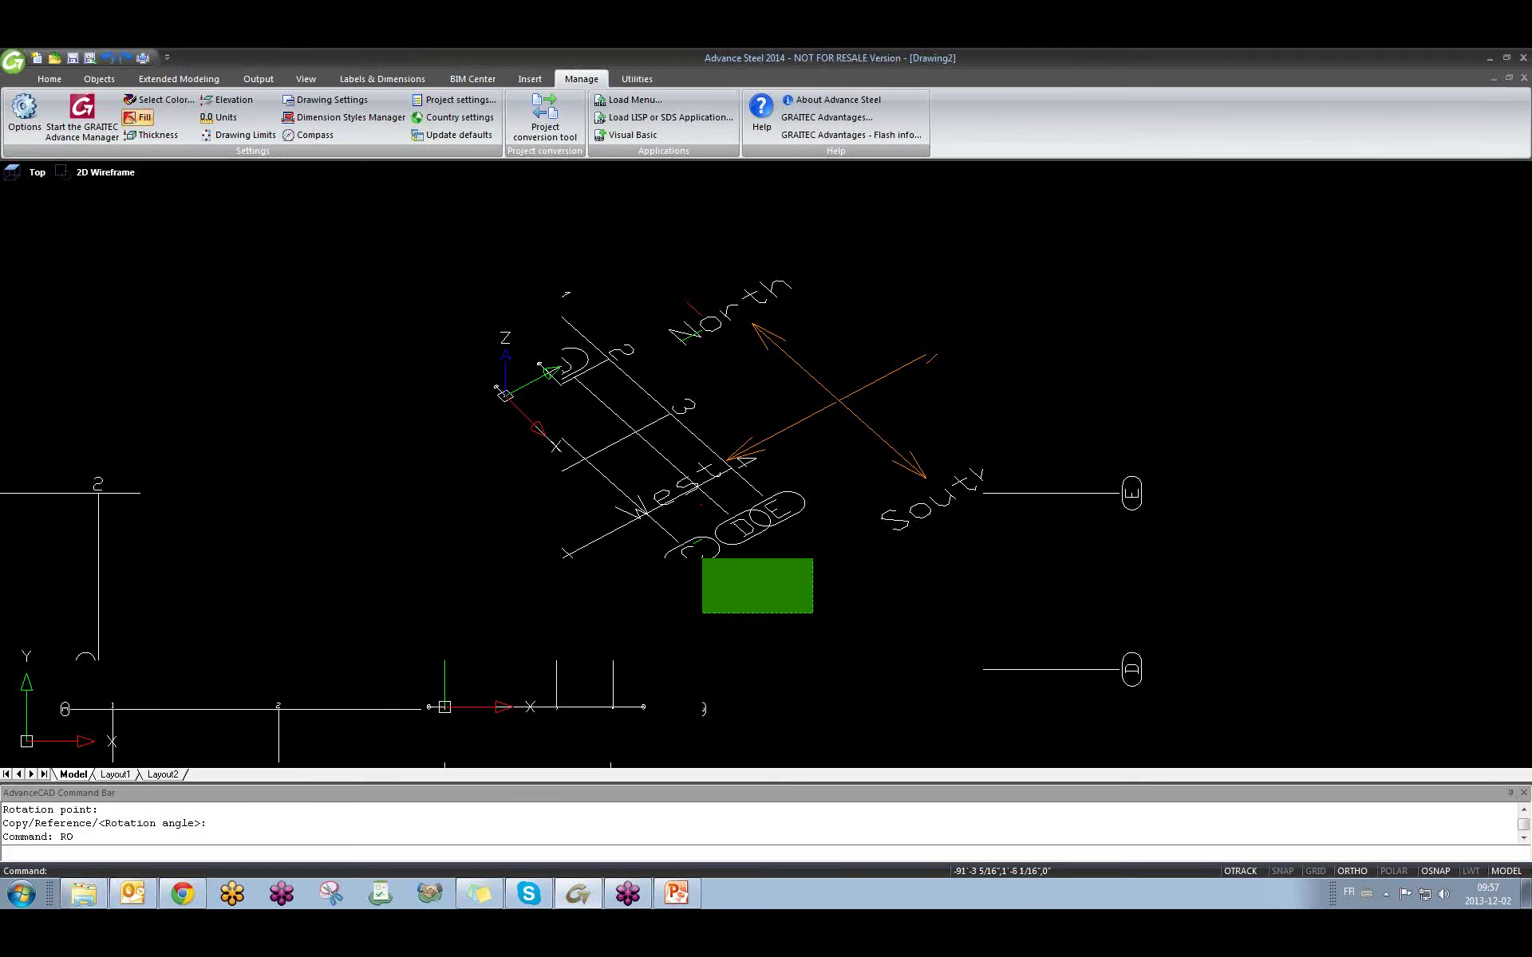
click(827, 392)
key(Return)
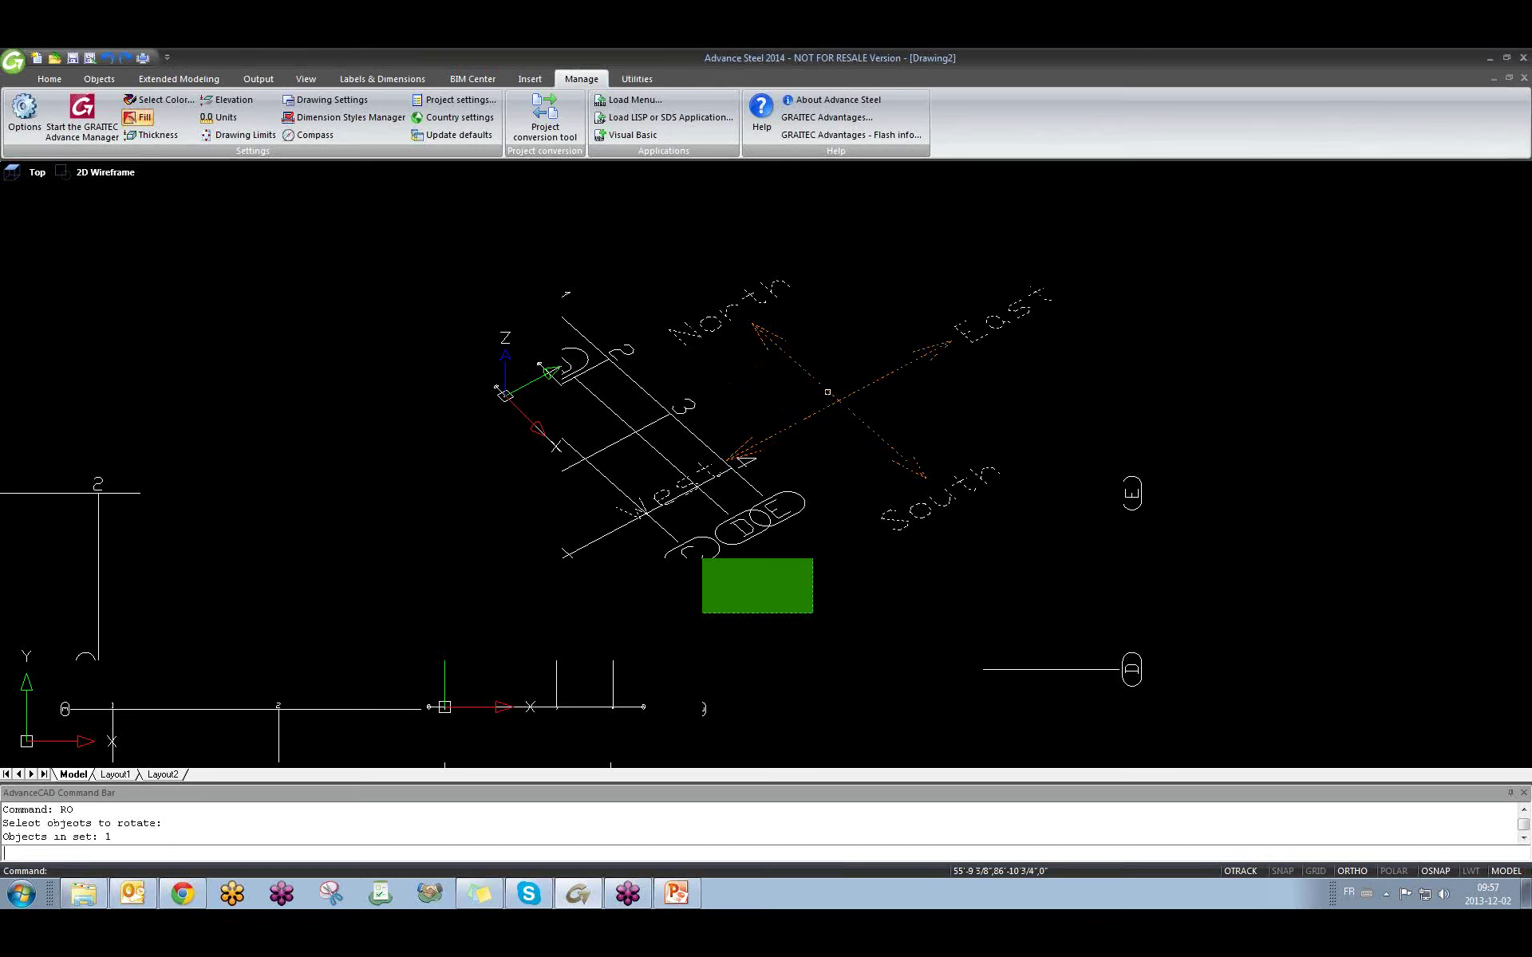
click(839, 399)
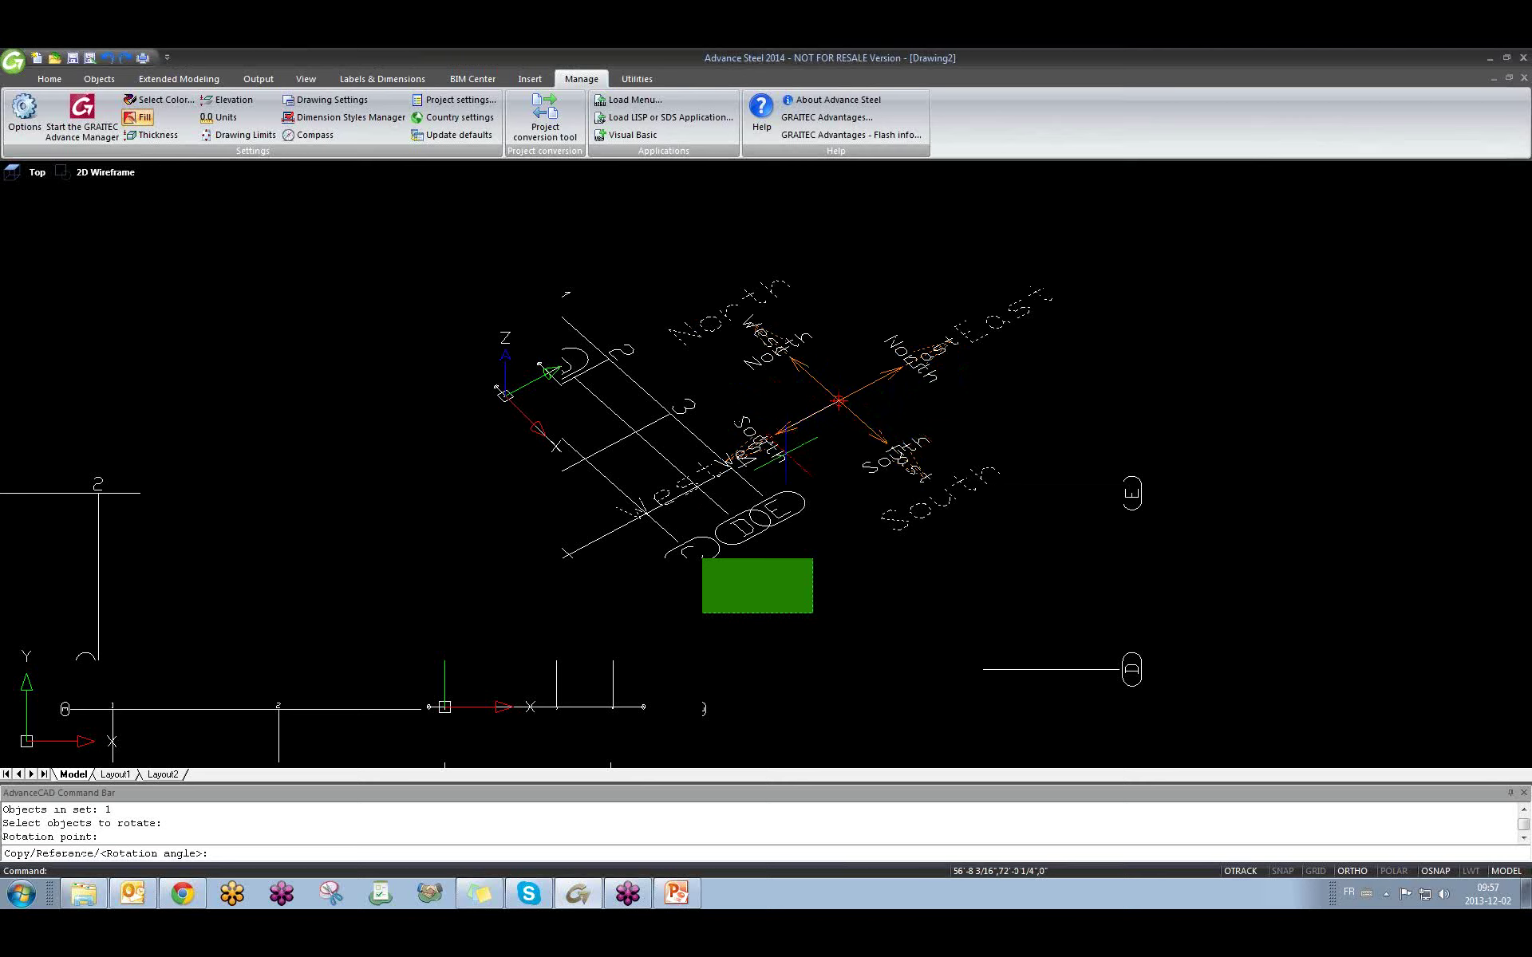
click(769, 455)
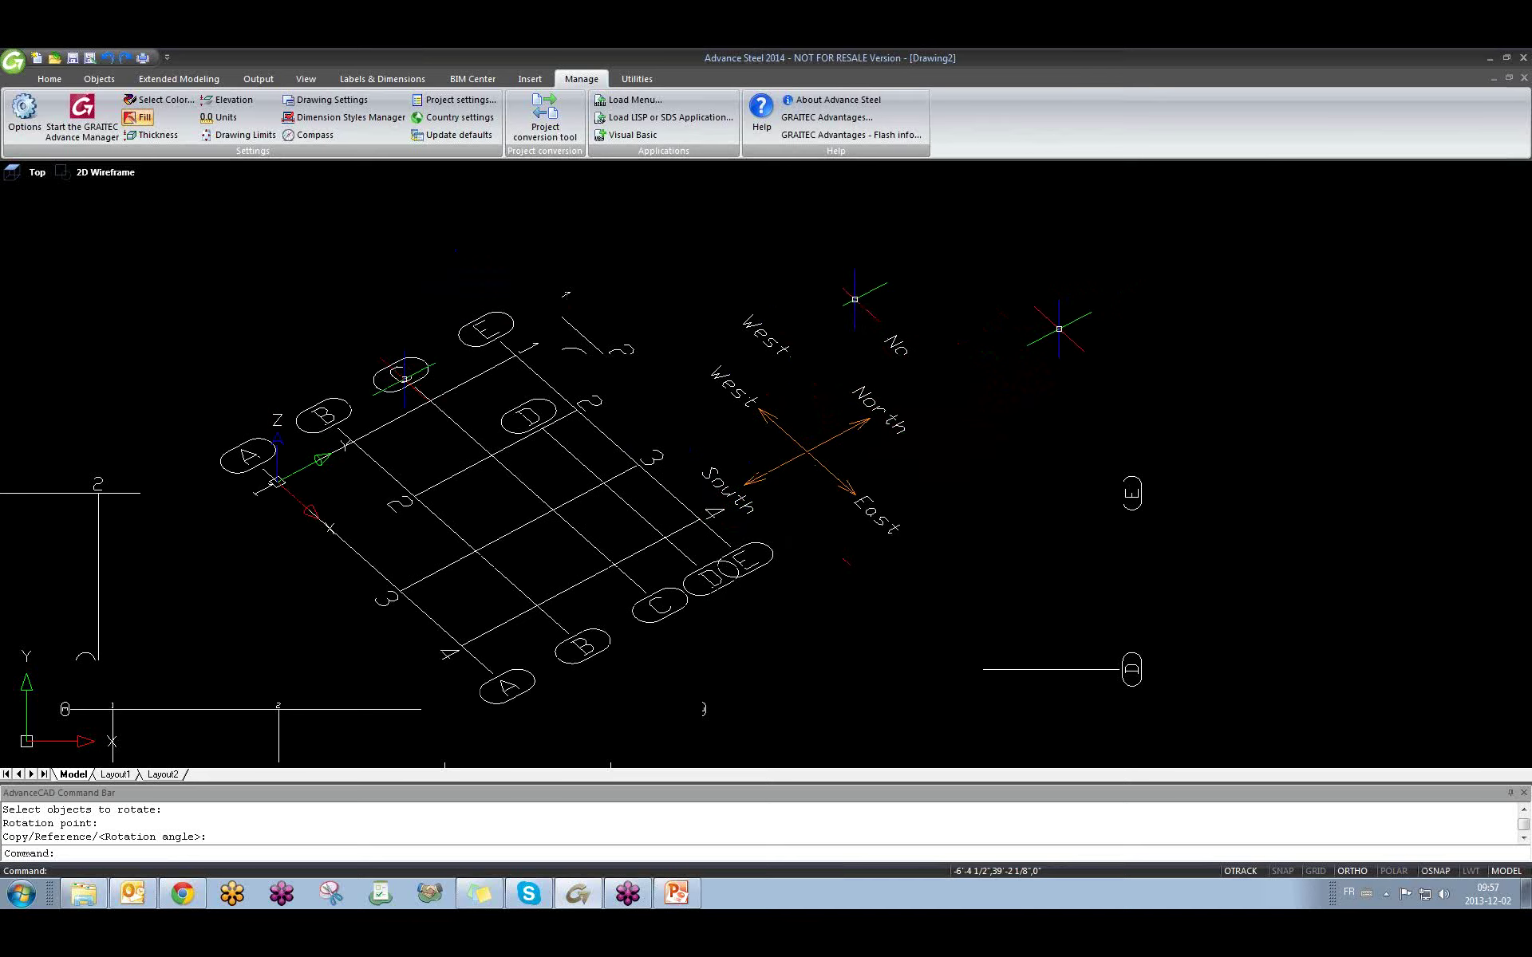
Delete the existing structural grid with both of its axis groups, keeping the compass.
click(240, 342)
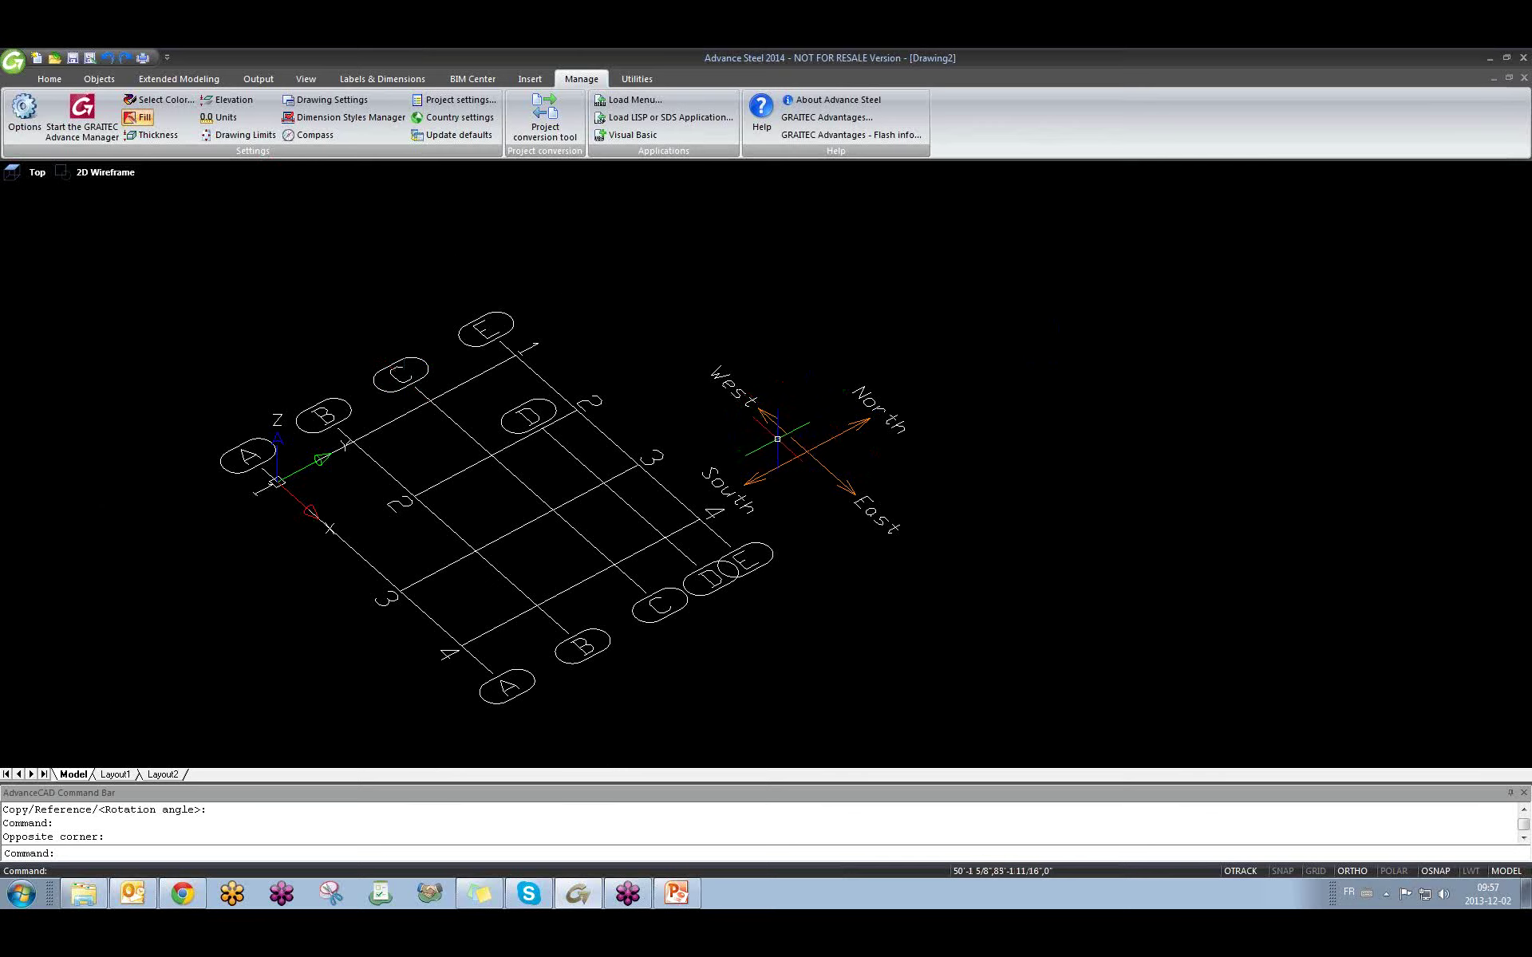
mouse_move(537, 575)
middle_down()
mouse_move(611, 548)
mouse_move(673, 588)
mouse_move(639, 584)
mouse_move(557, 663)
middle_up()
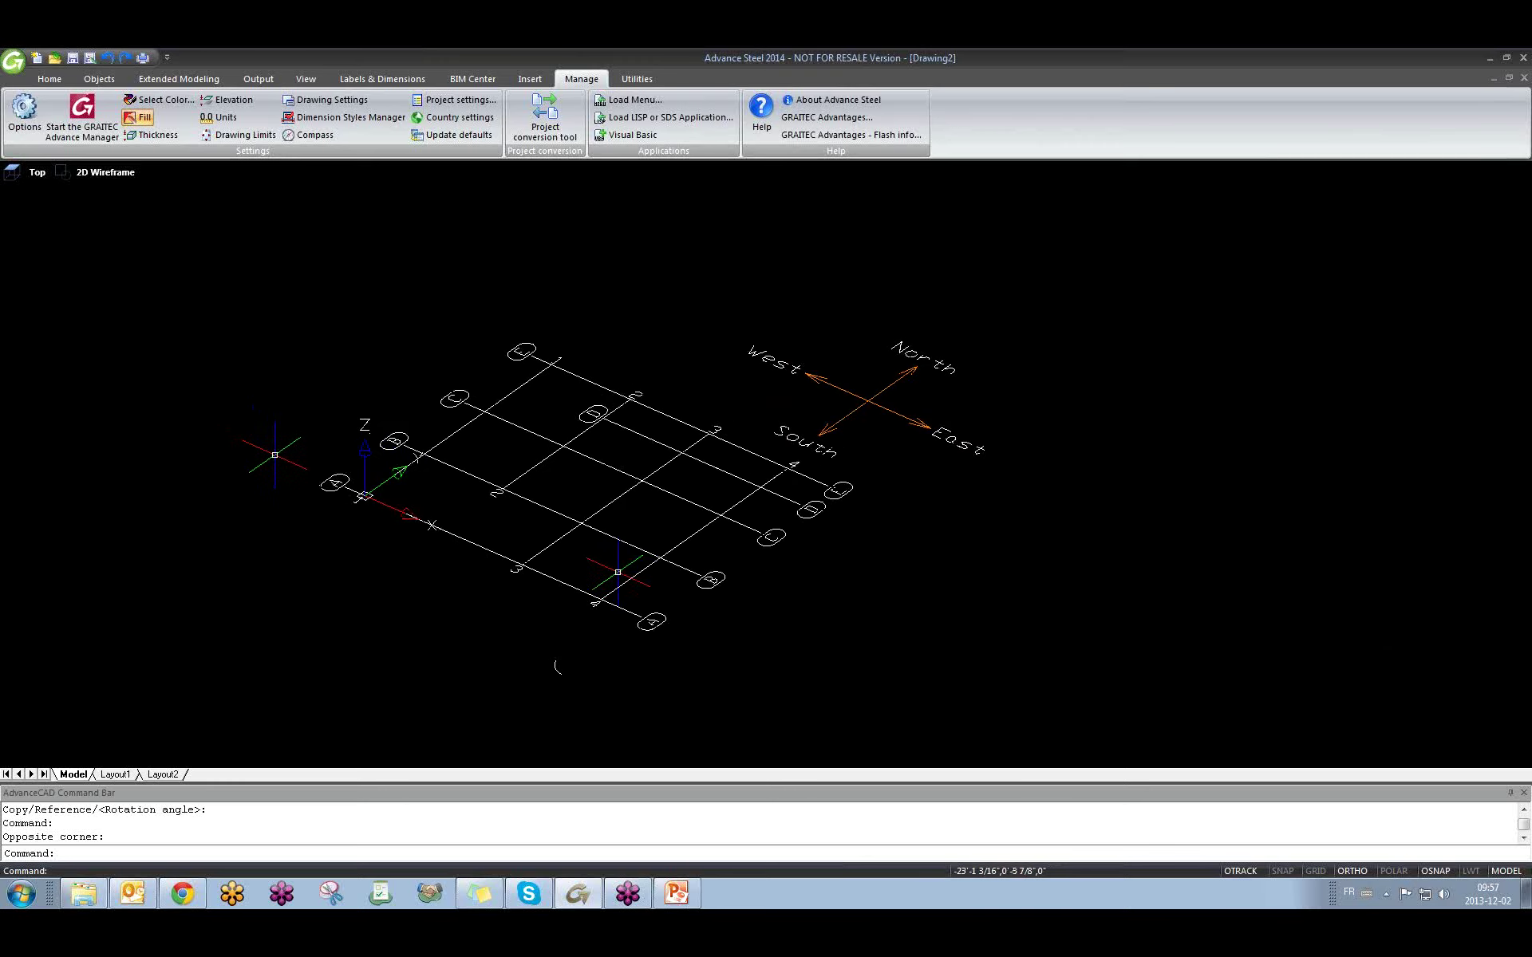
click(267, 444)
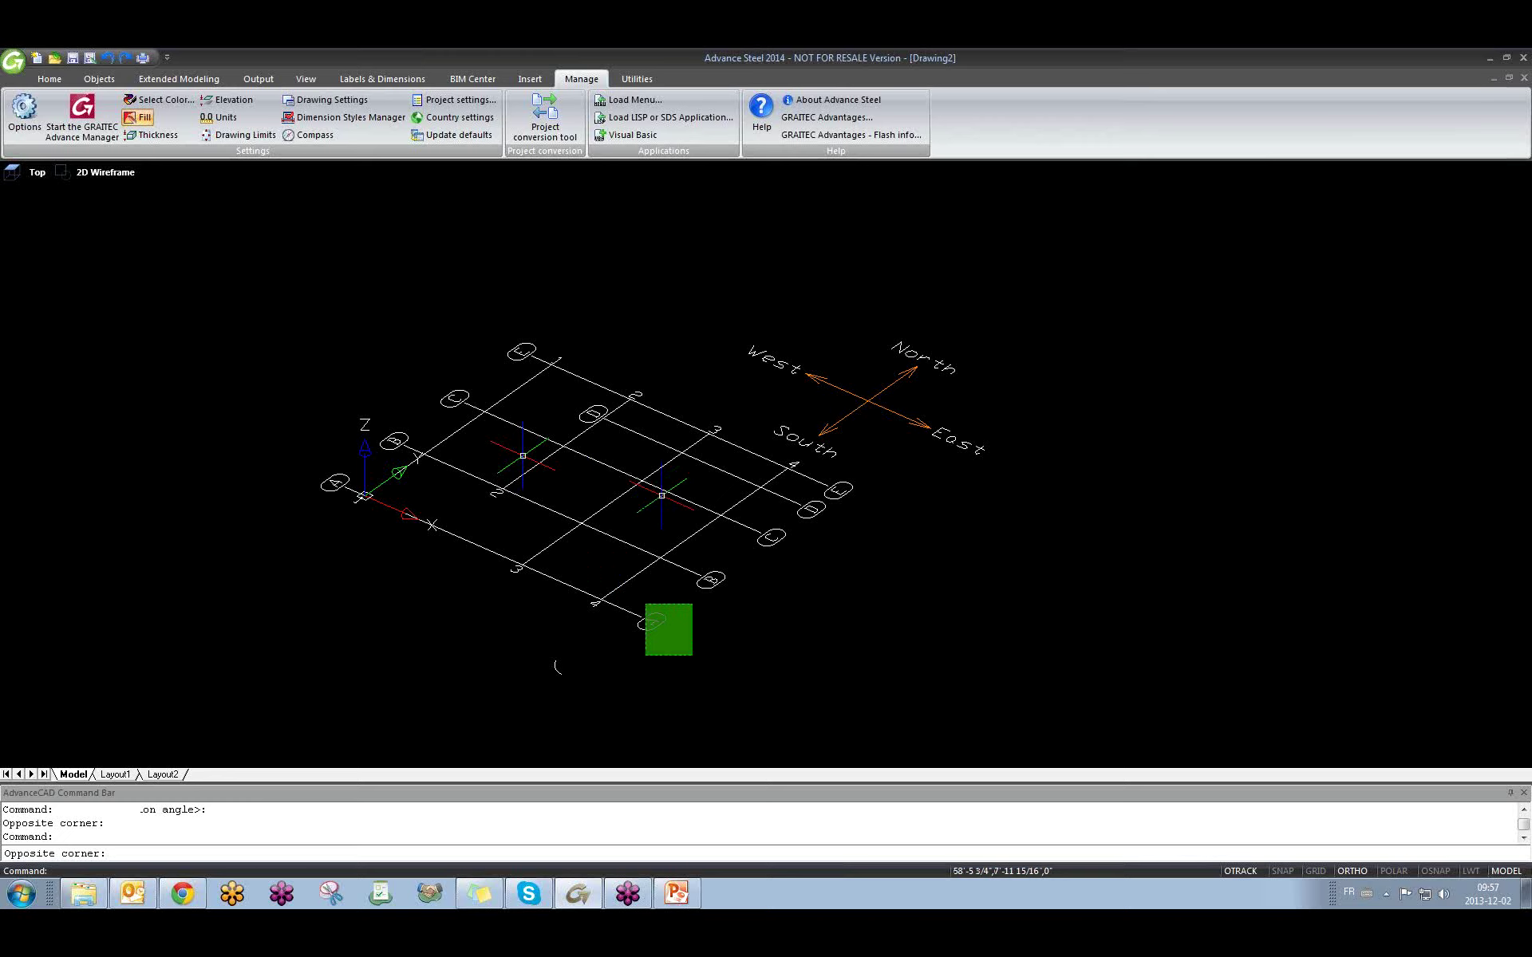
click(556, 666)
key(Delete)
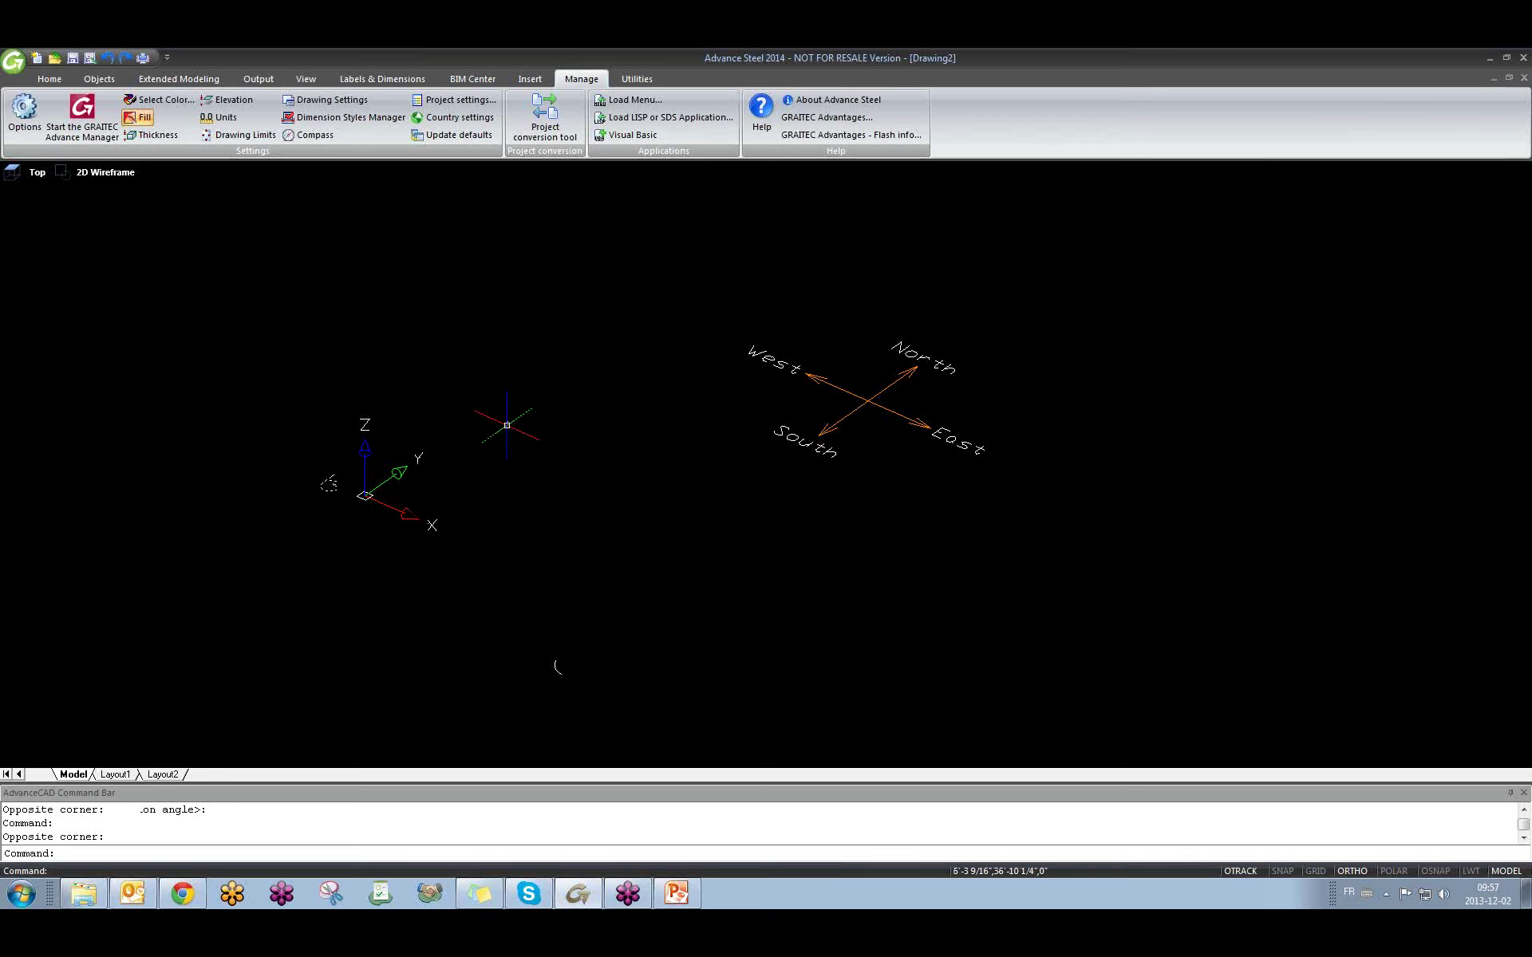
Insert a new rectangular grid with its origin at 0,0,0 and the default second point.
click(99, 79)
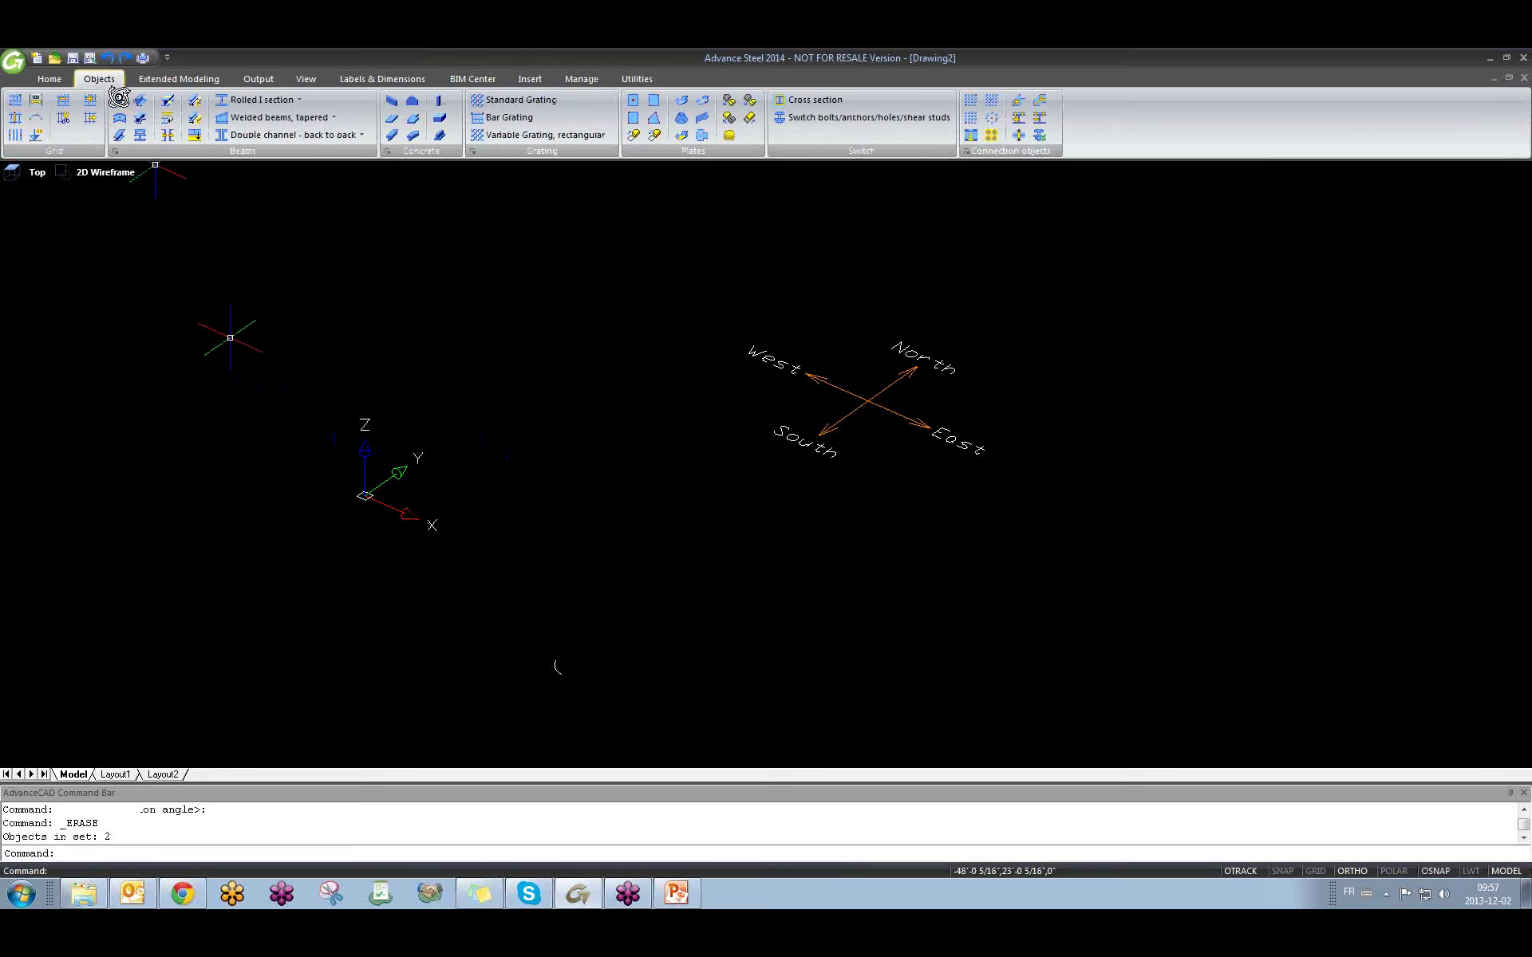
click(36, 100)
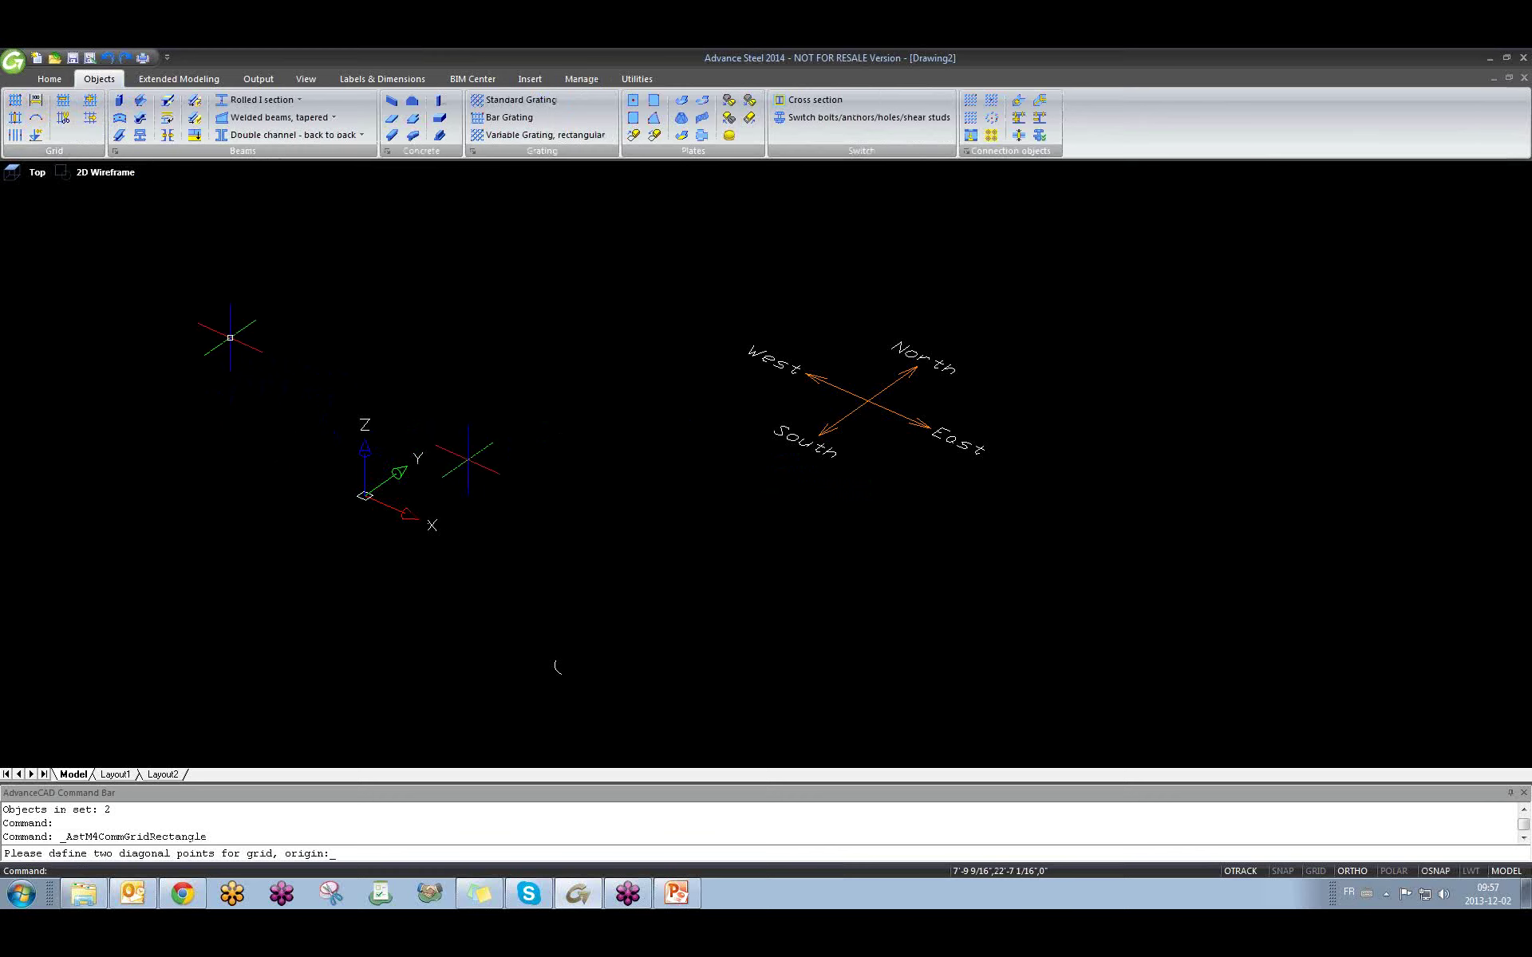
text(0,0,0)
key(Return)
key(Return)
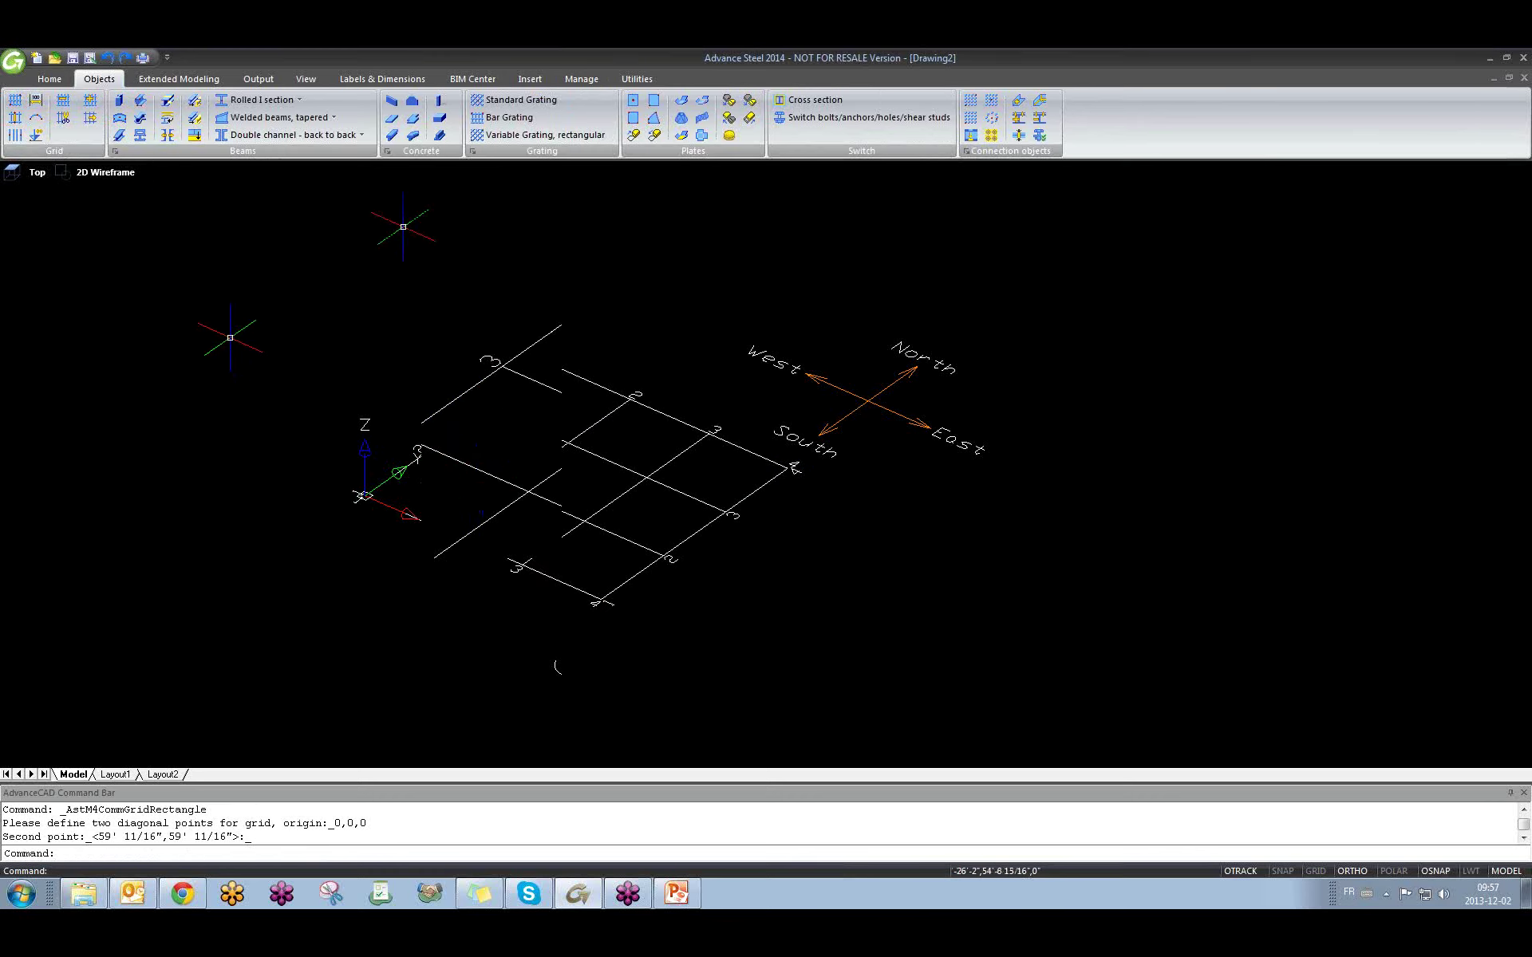
Delete the fourth axis from each of the new grid's two axis groups.
click(63, 117)
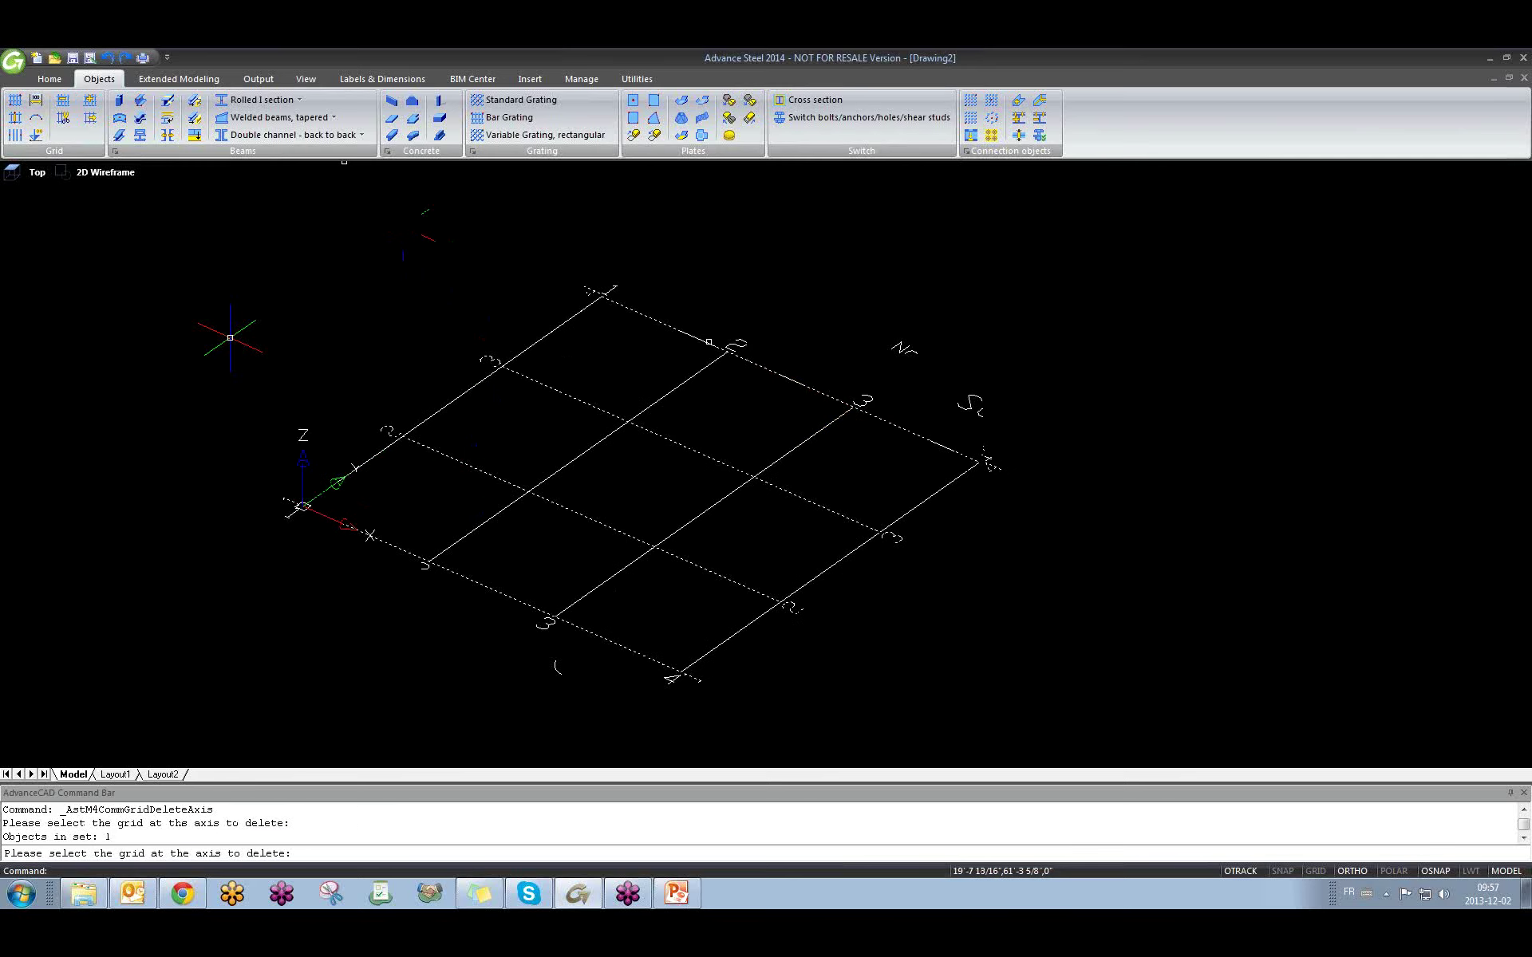
click(706, 343)
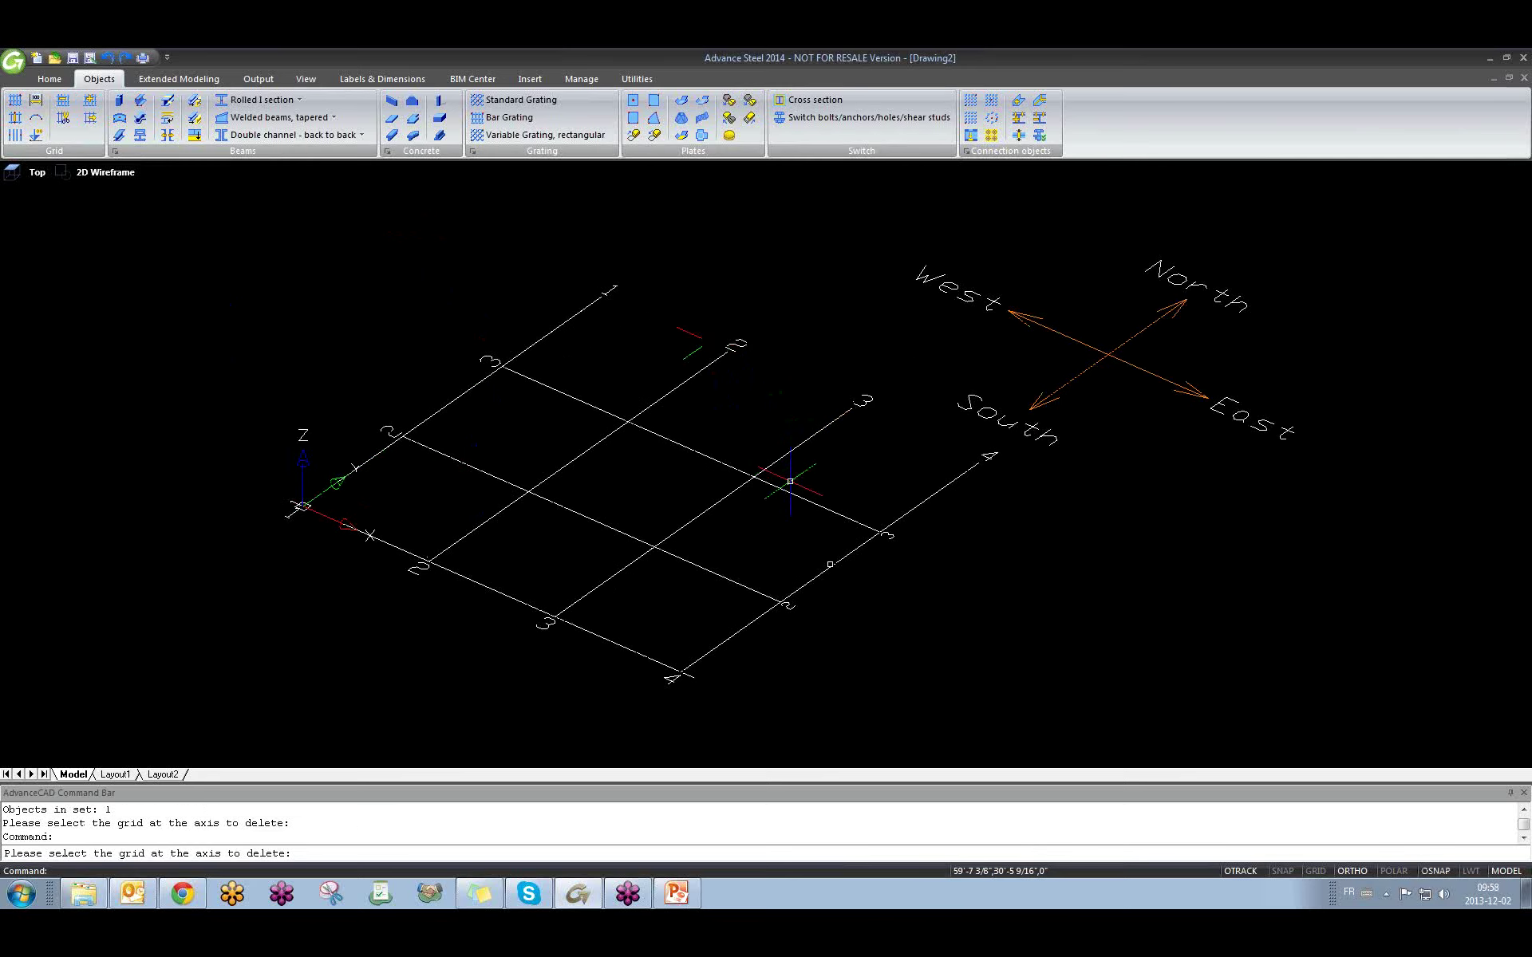
click(830, 563)
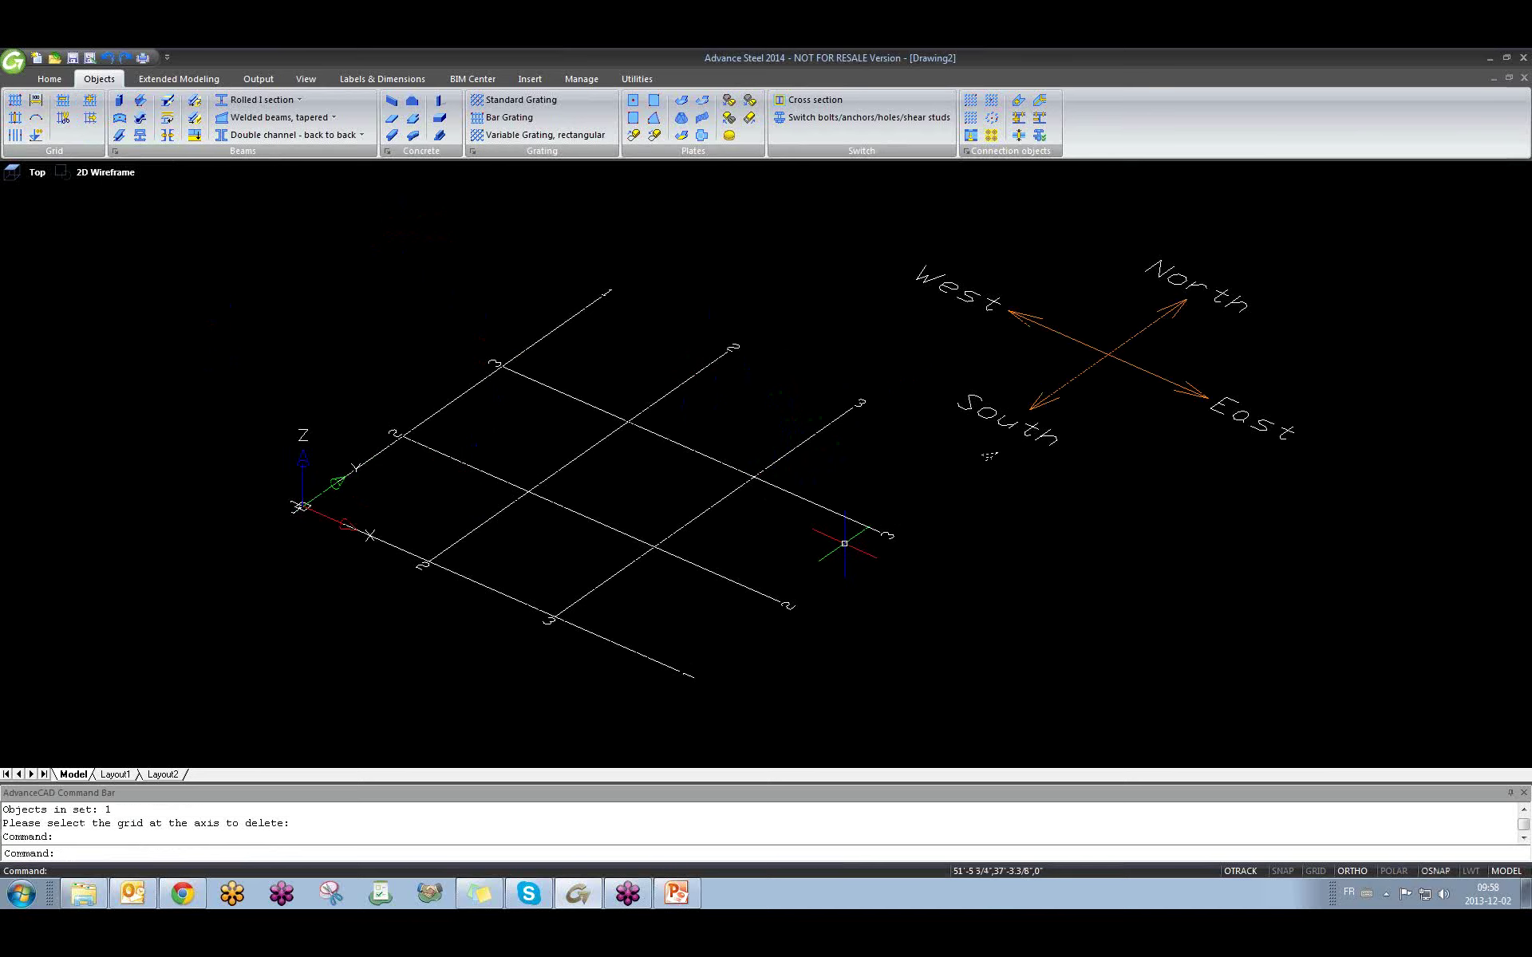
Shorten the far ends of both axis groups so the lines stop just past the crossing axis 3.
click(824, 473)
click(790, 522)
click(879, 532)
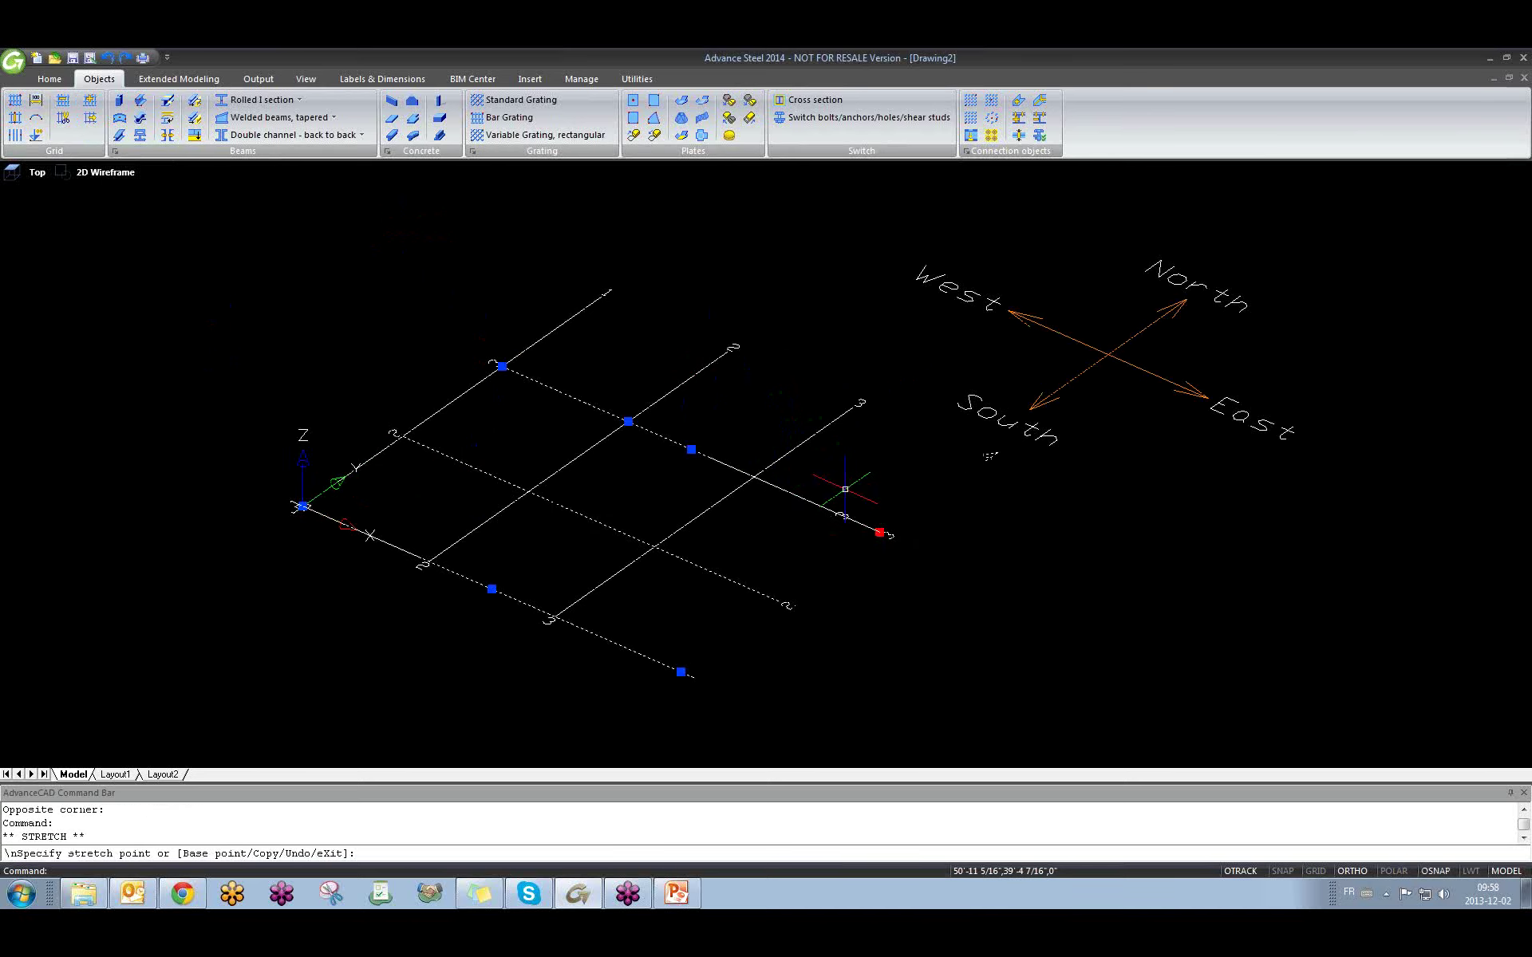
key(Escape)
click(837, 483)
click(797, 437)
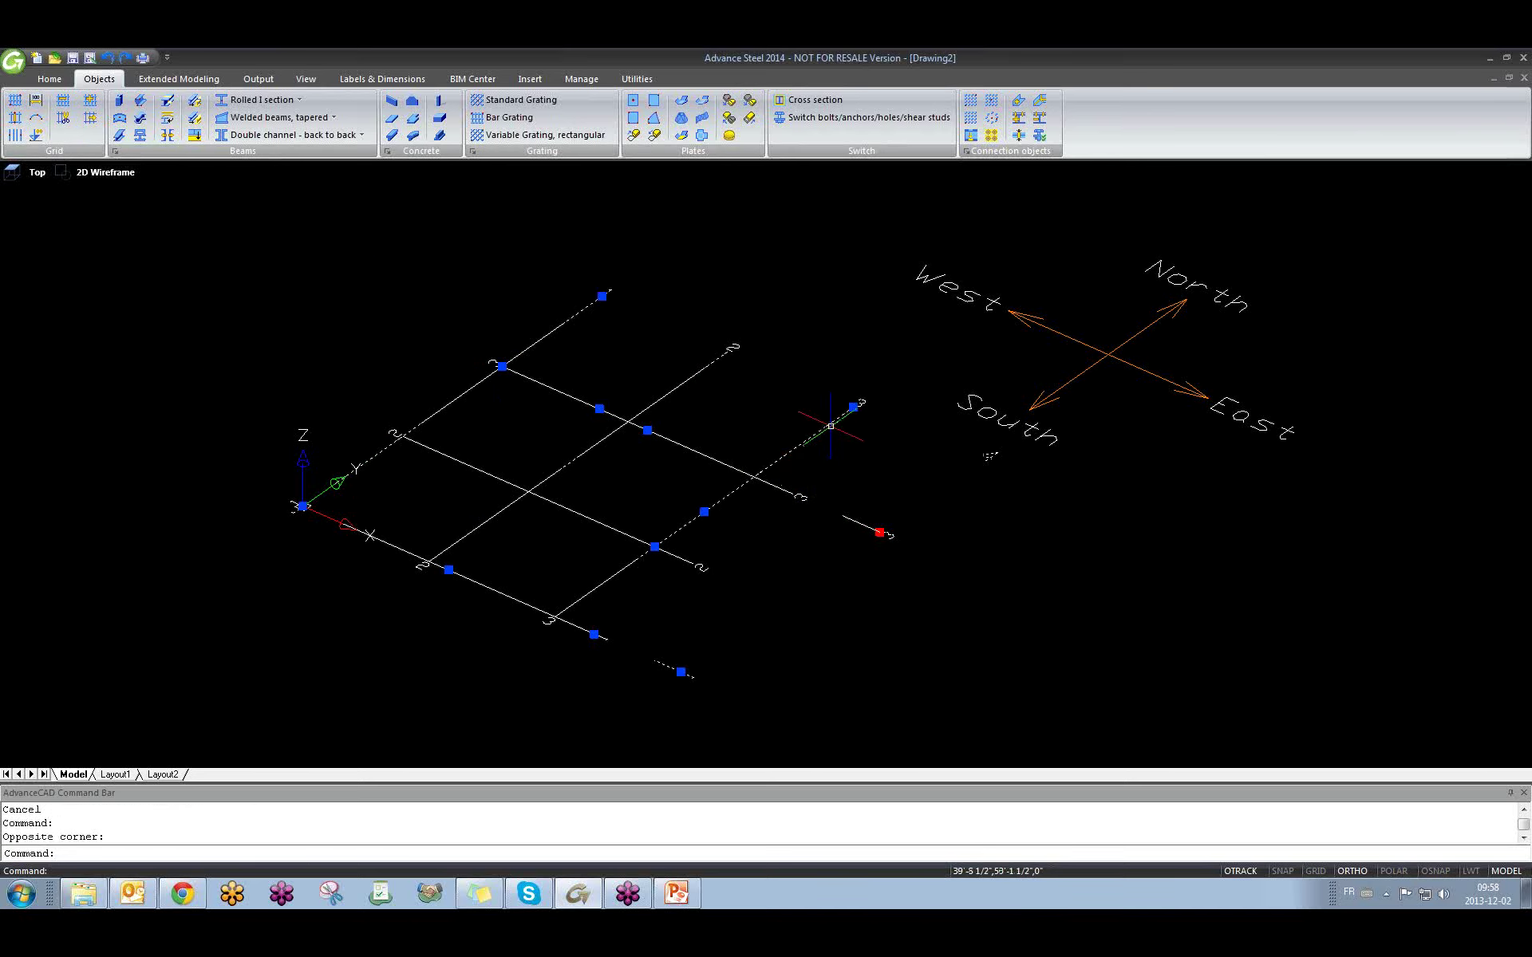
click(853, 407)
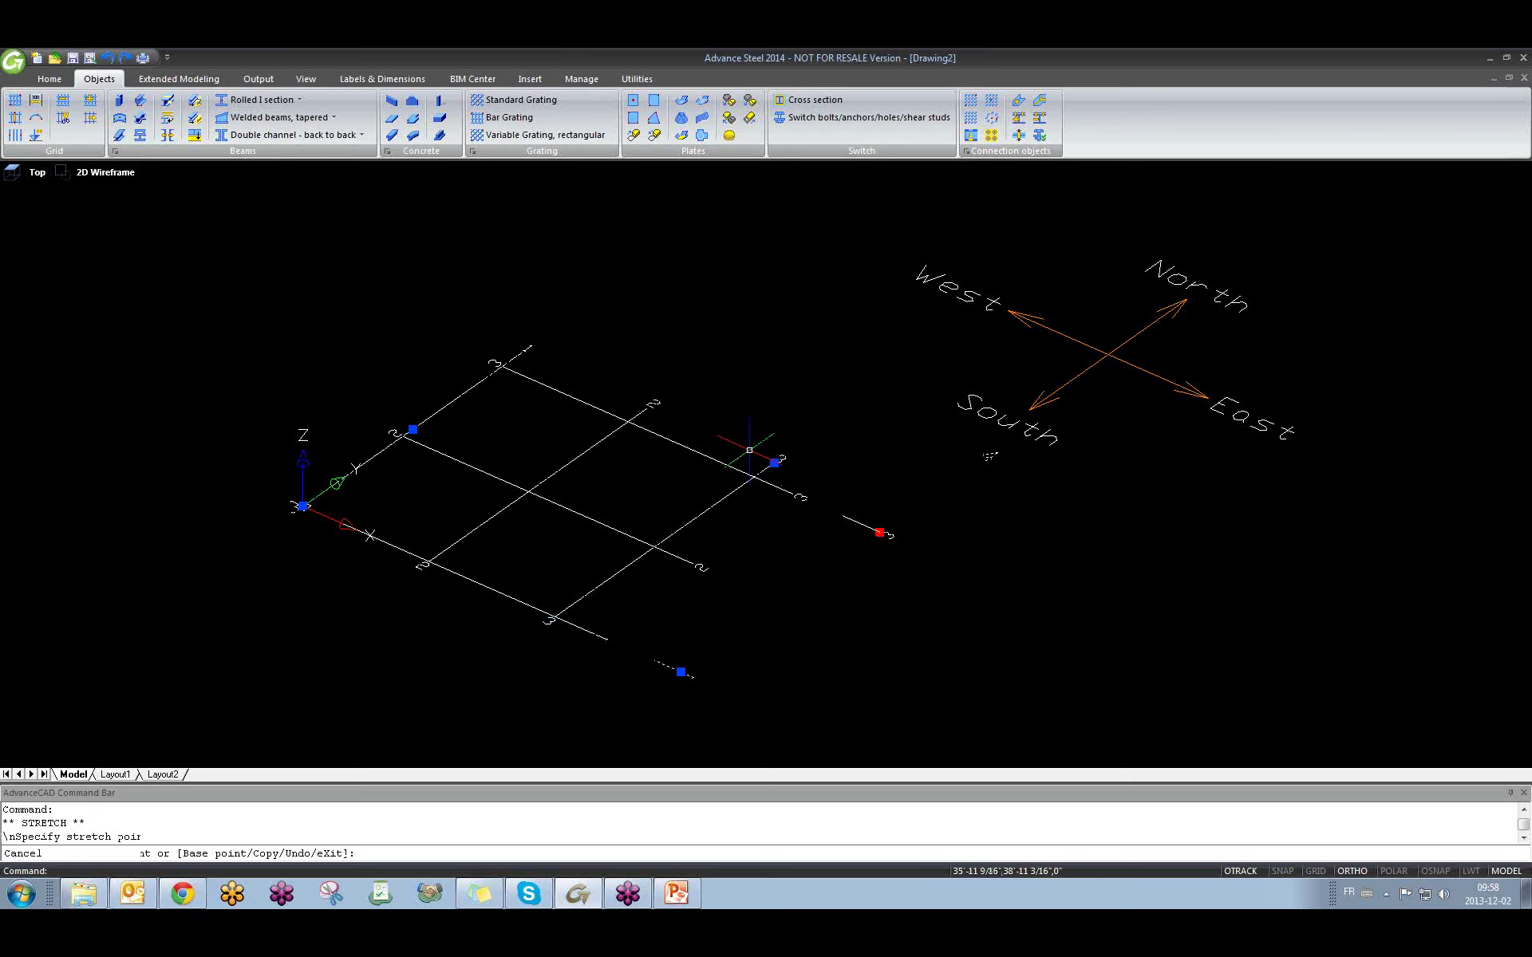
click(899, 489)
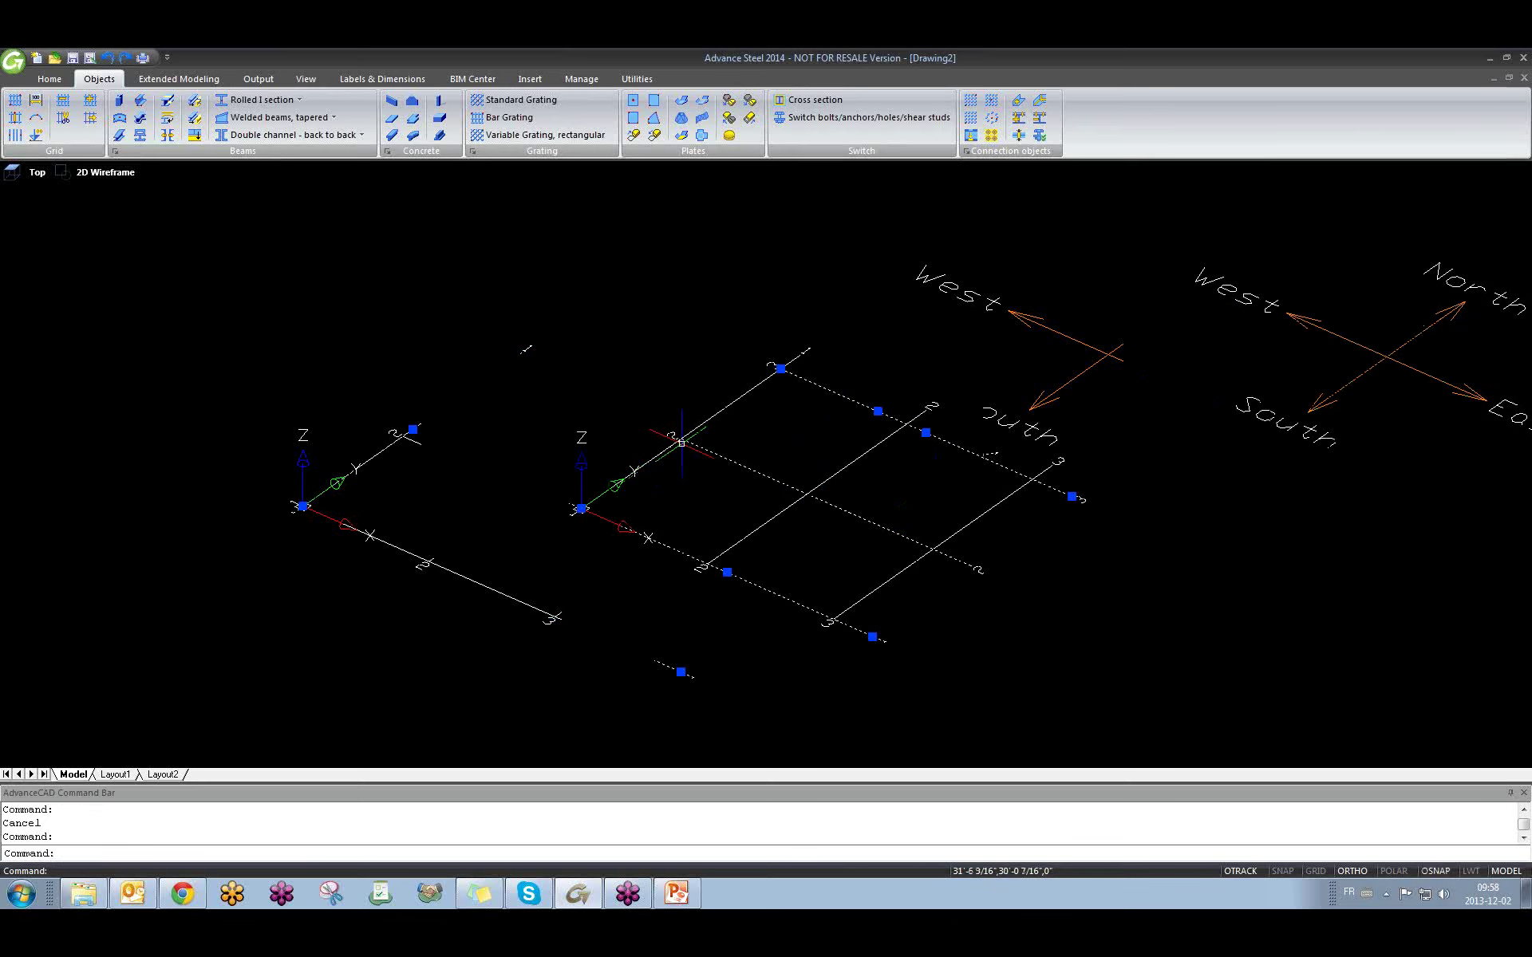
Extend the near ends of both axis groups slightly beyond the crossing axis 1.
click(780, 369)
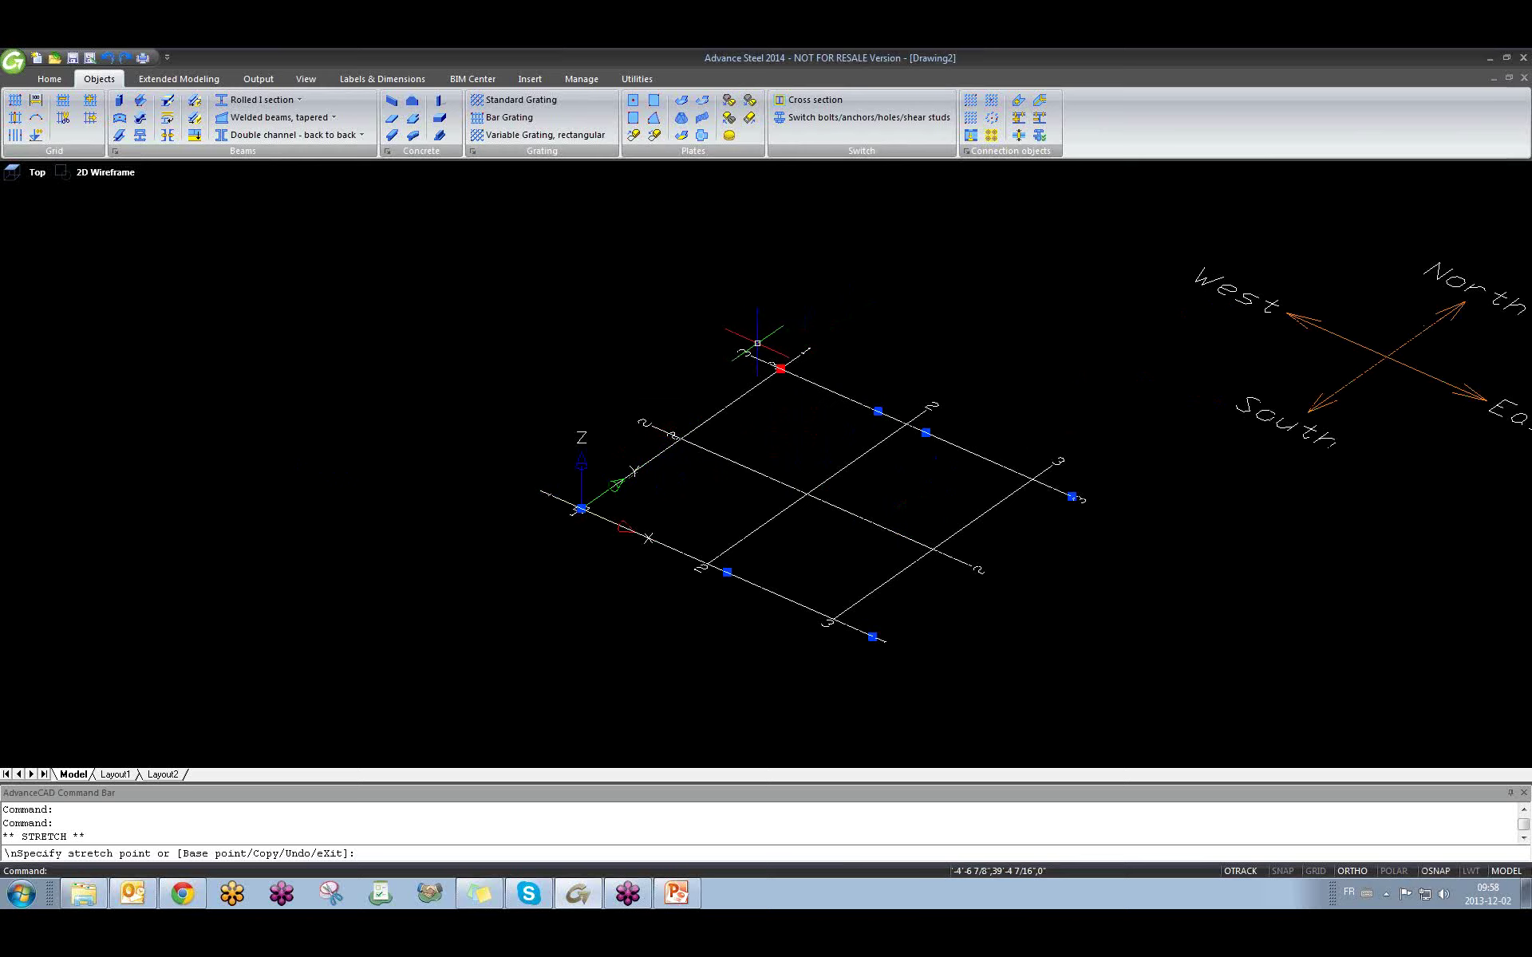
click(757, 343)
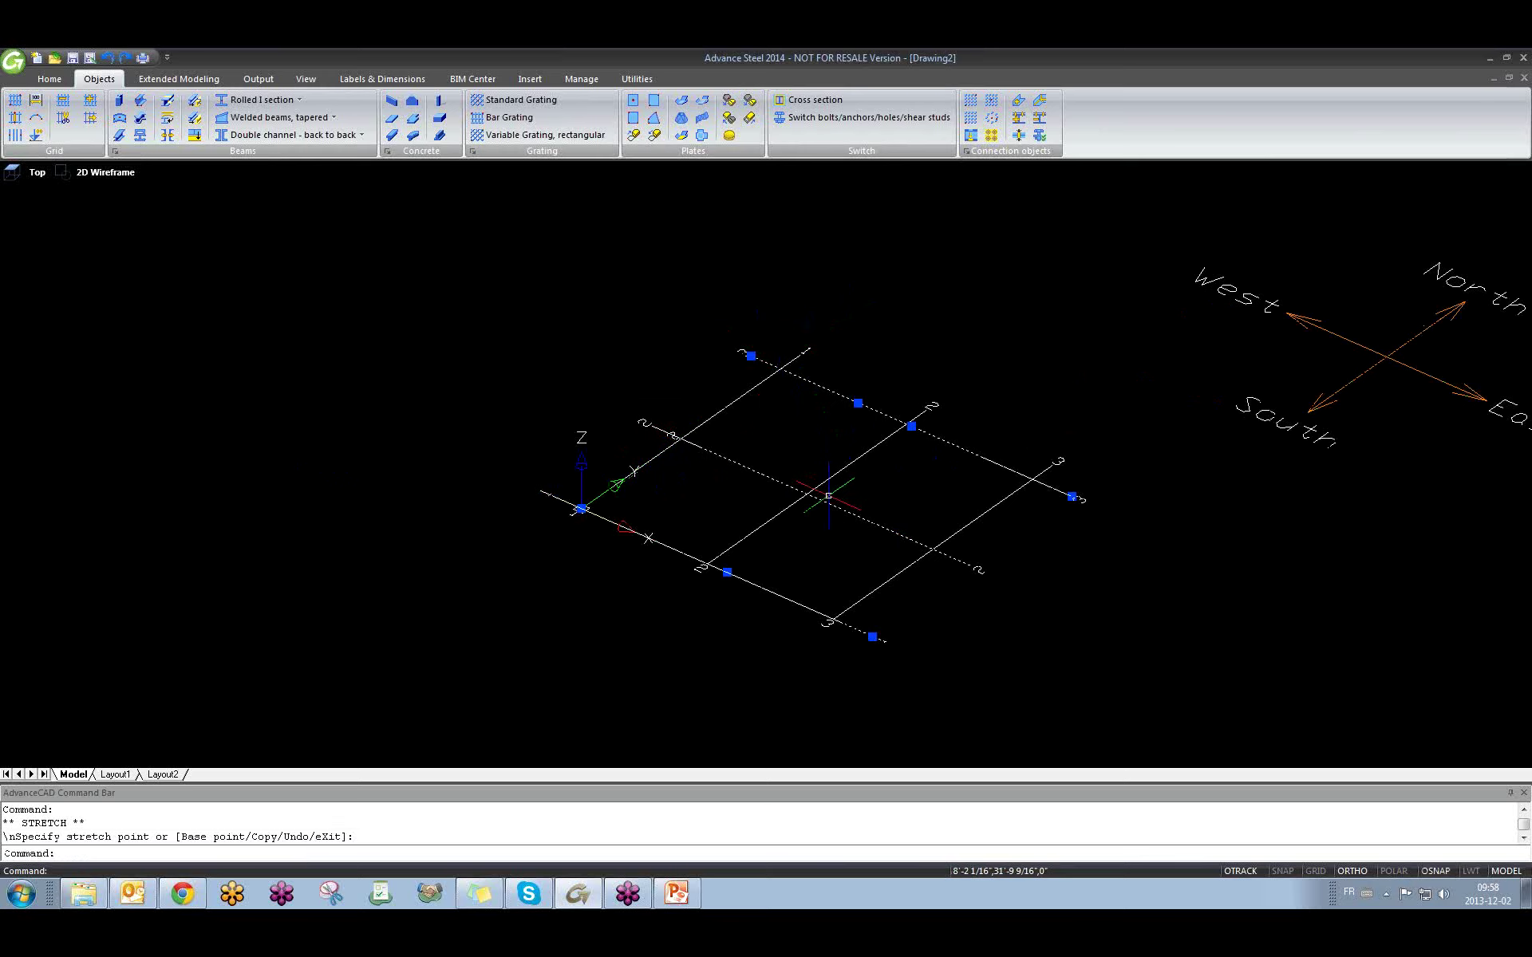
click(853, 604)
click(830, 619)
key(Escape)
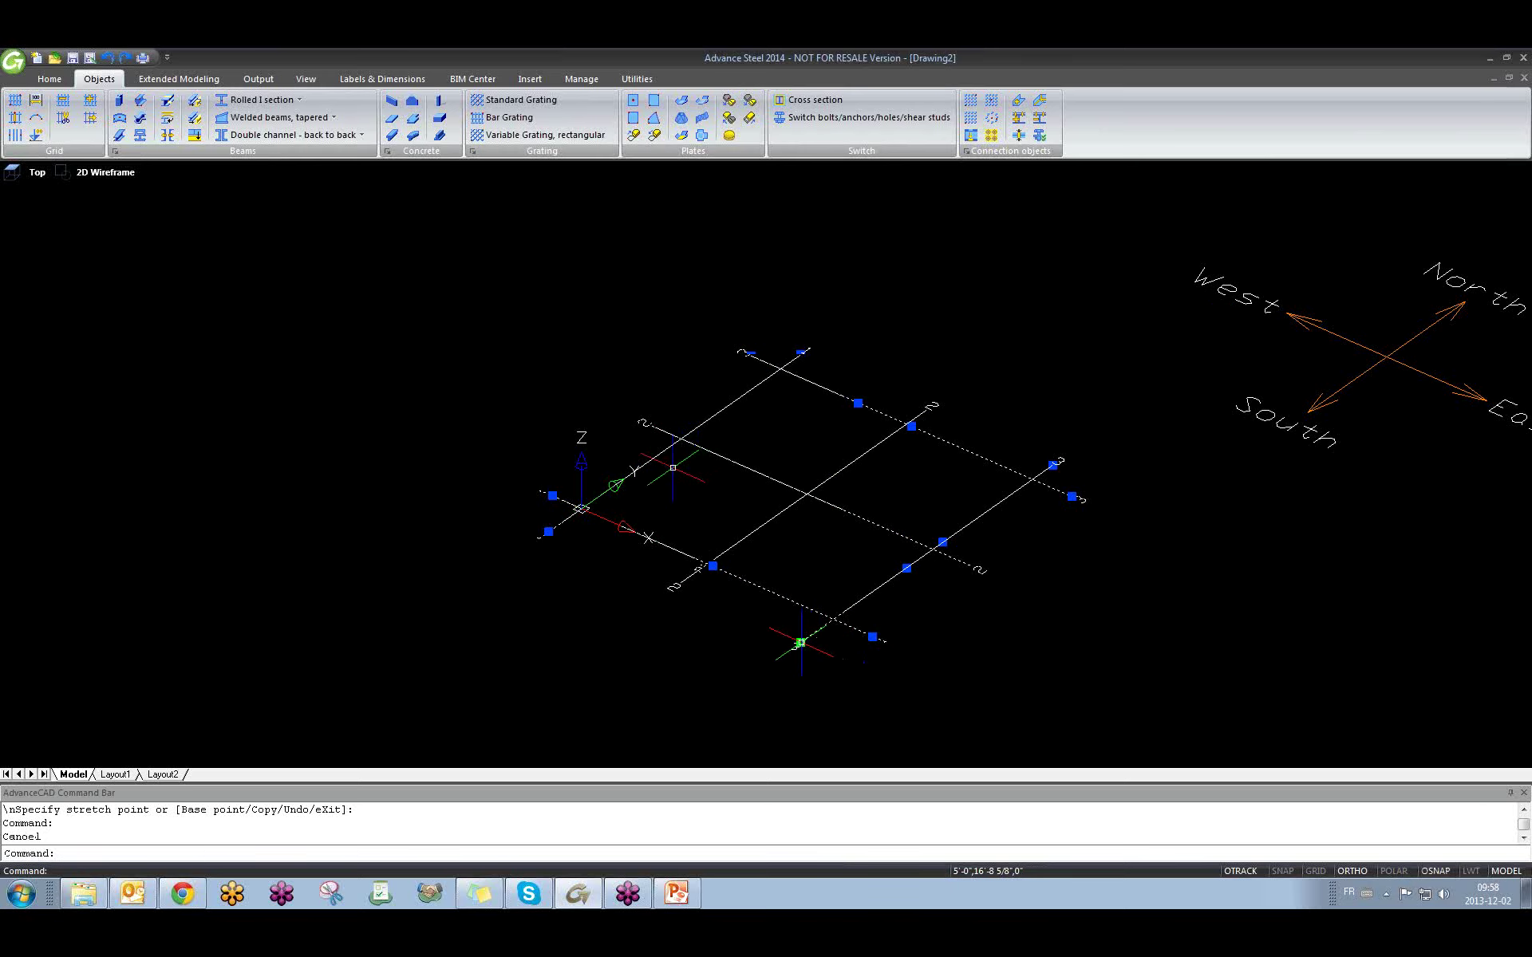
Select both axis groups for a move and set the object snaps to include Endpoint, Center and Node, checking the steel and tracking settings.
text(M)
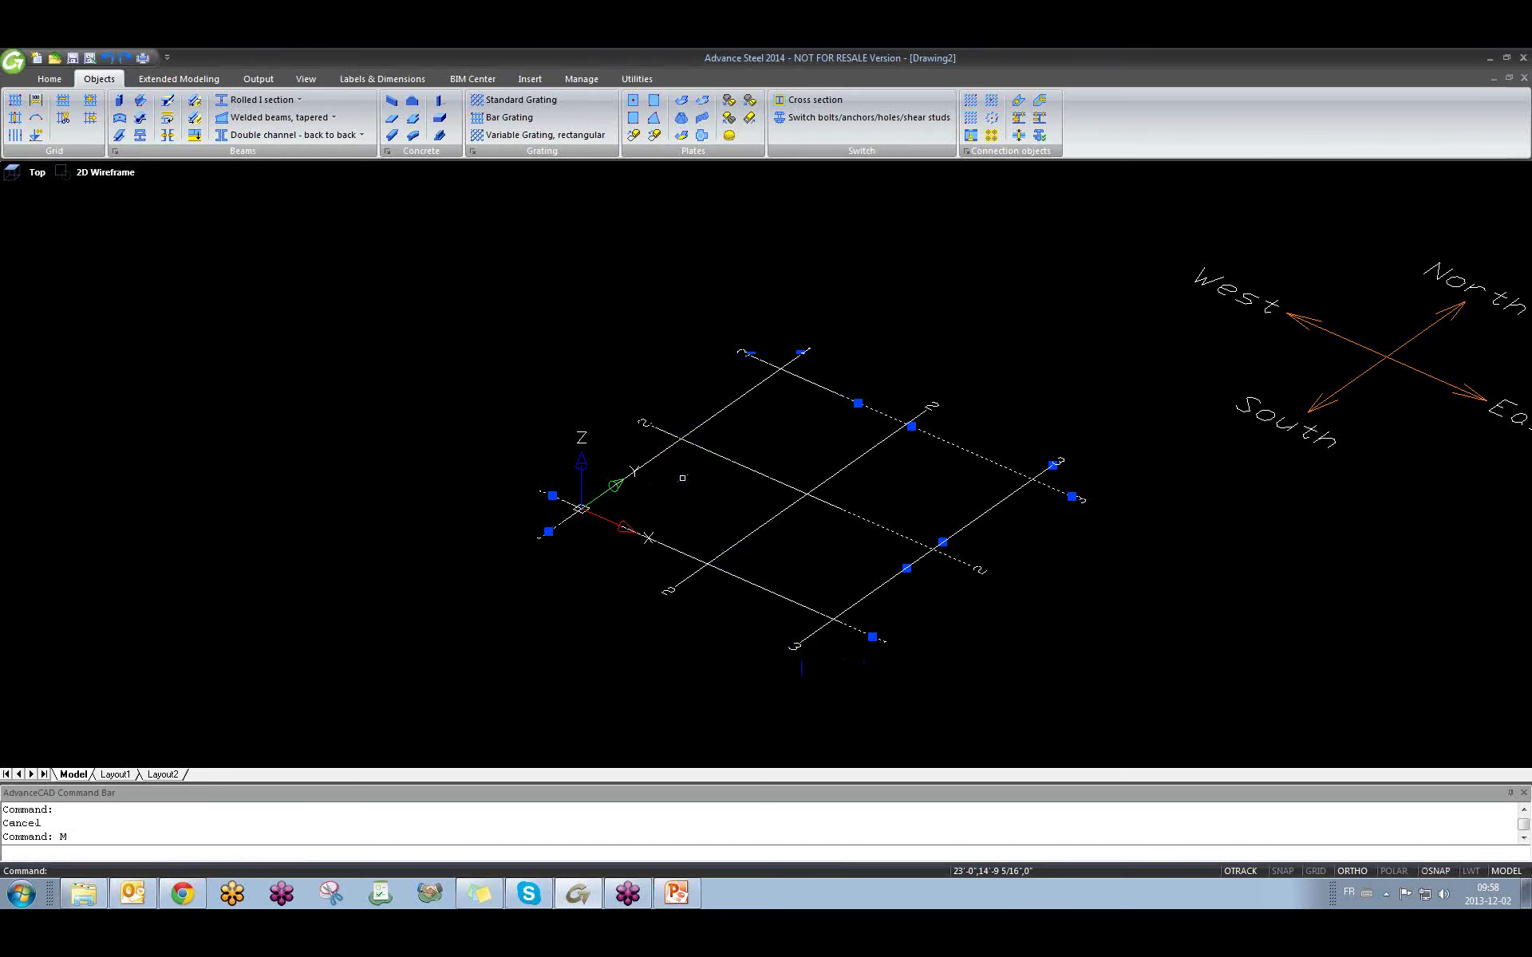
key(Return)
key(Return)
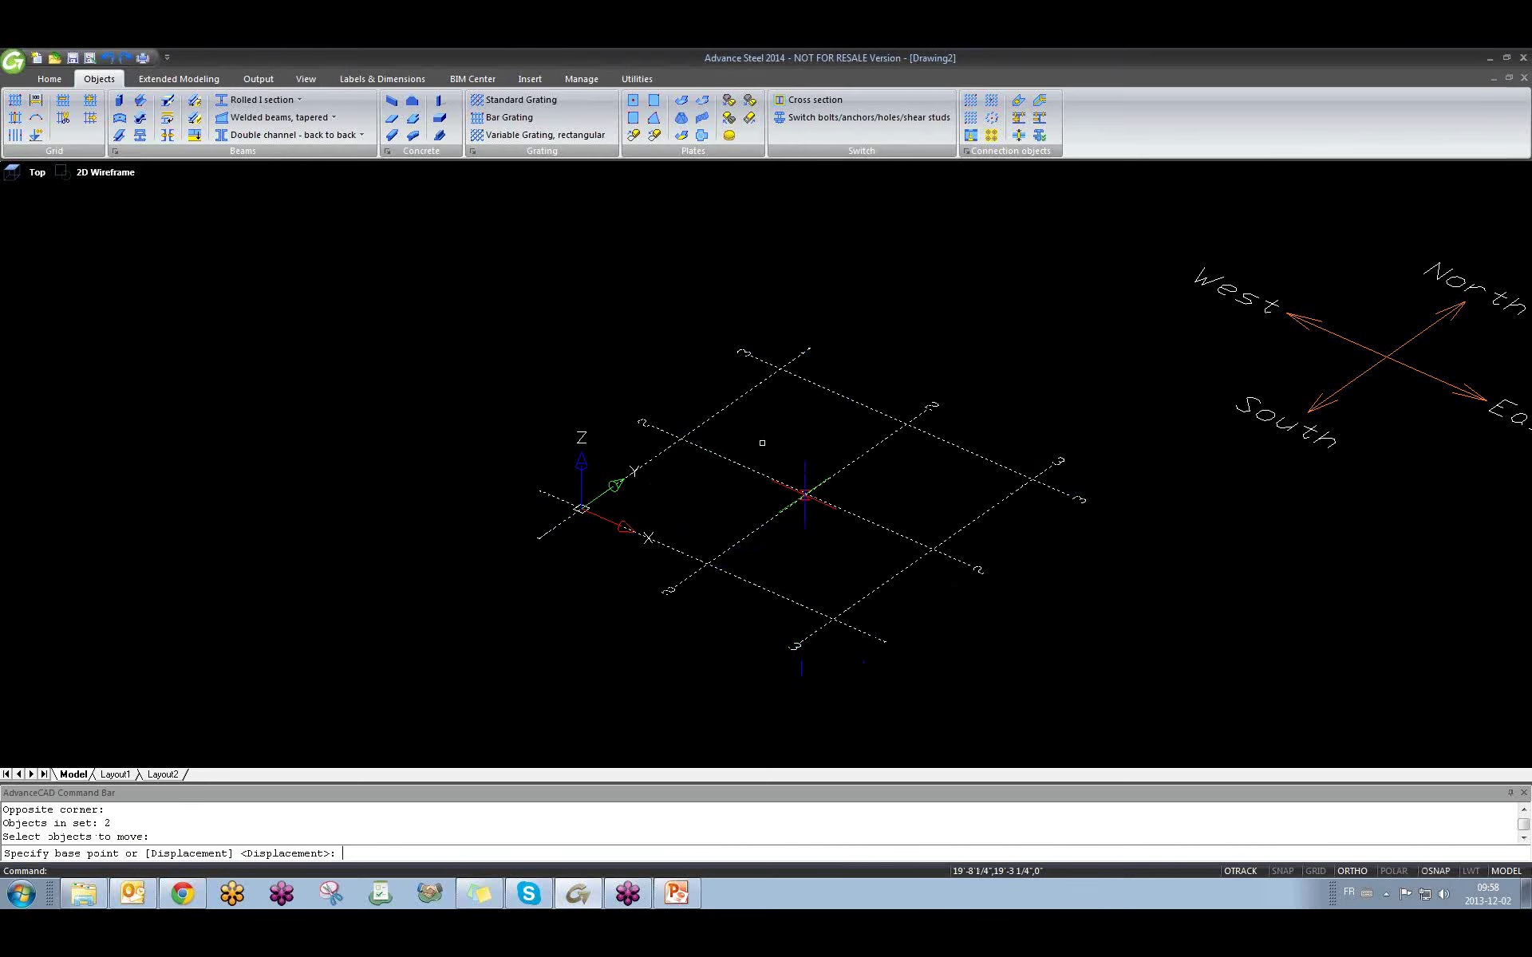
right_click(1427, 873)
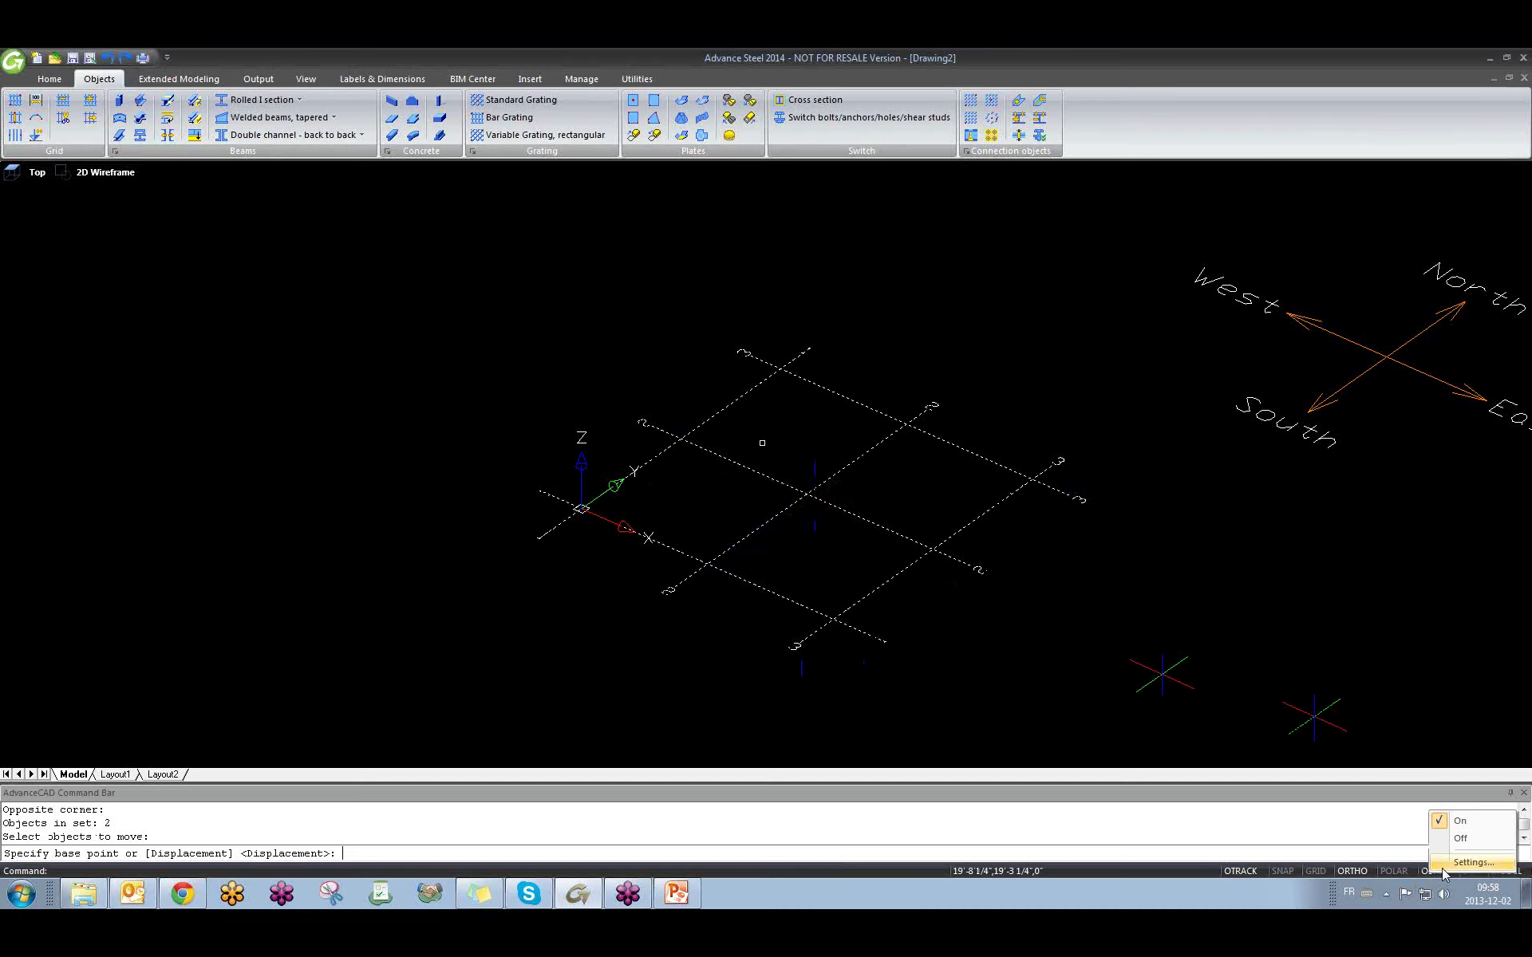
right_click(709, 421)
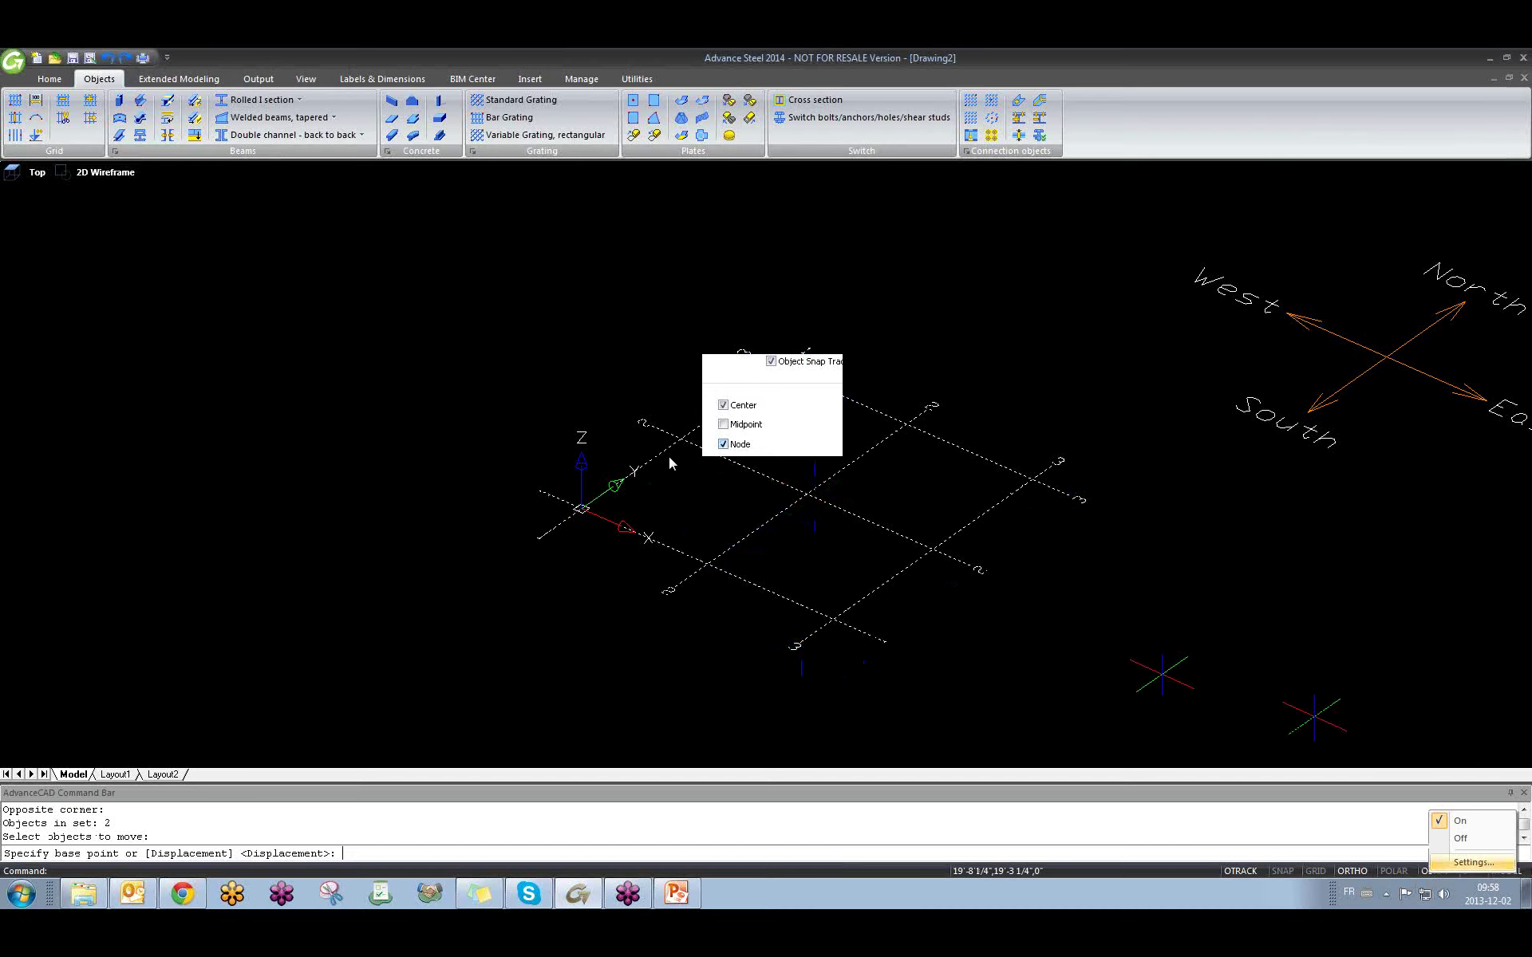
click(722, 450)
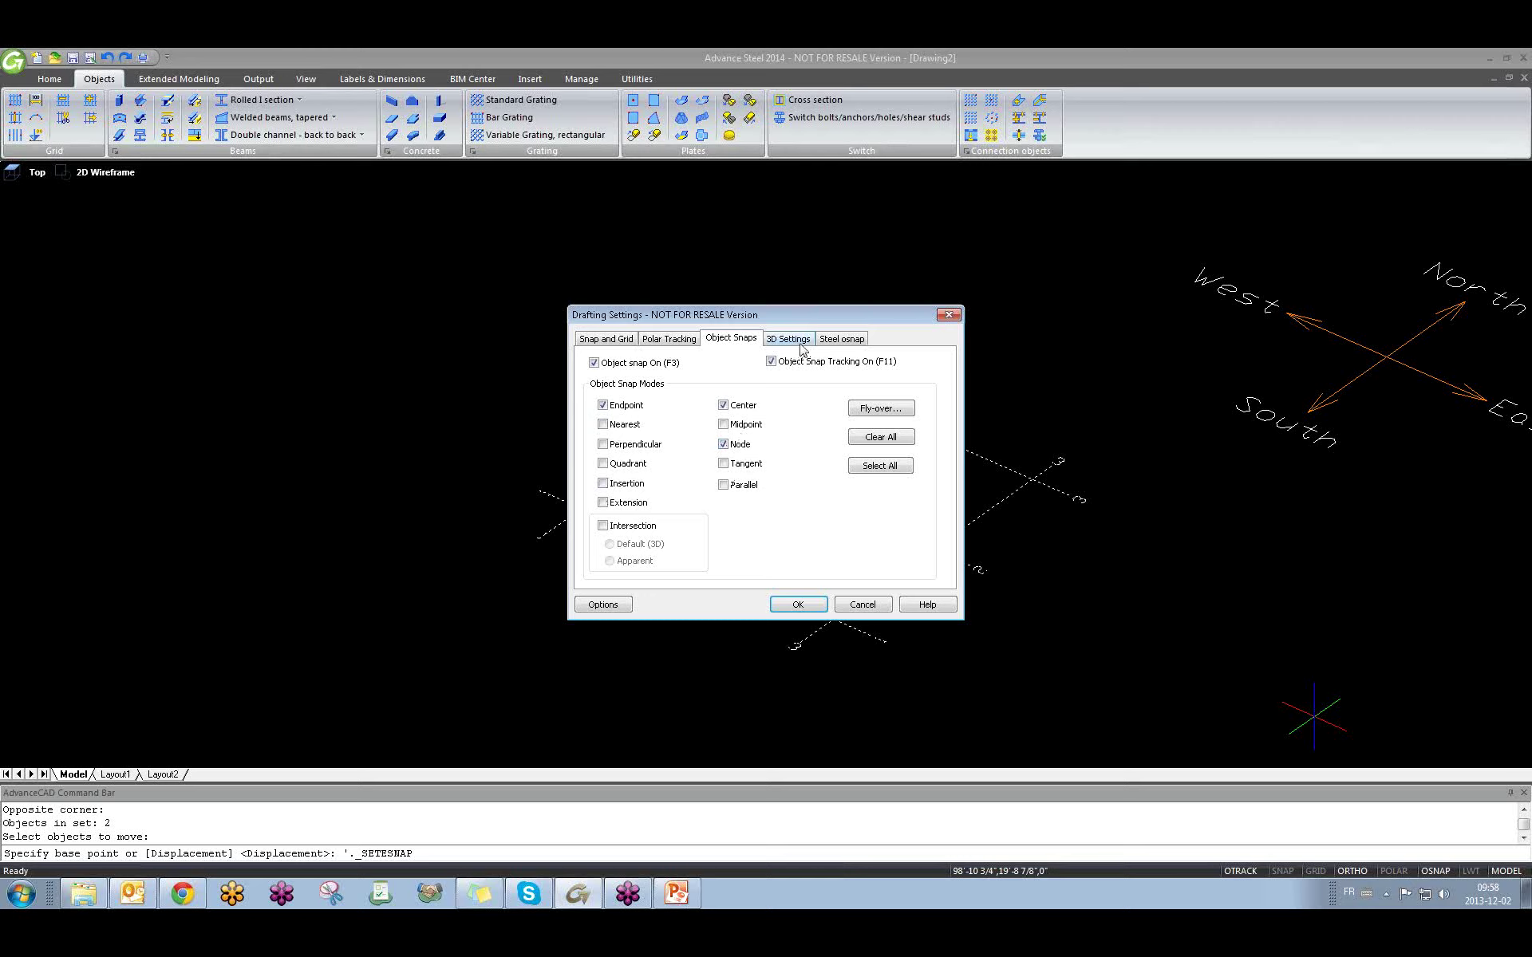
click(829, 340)
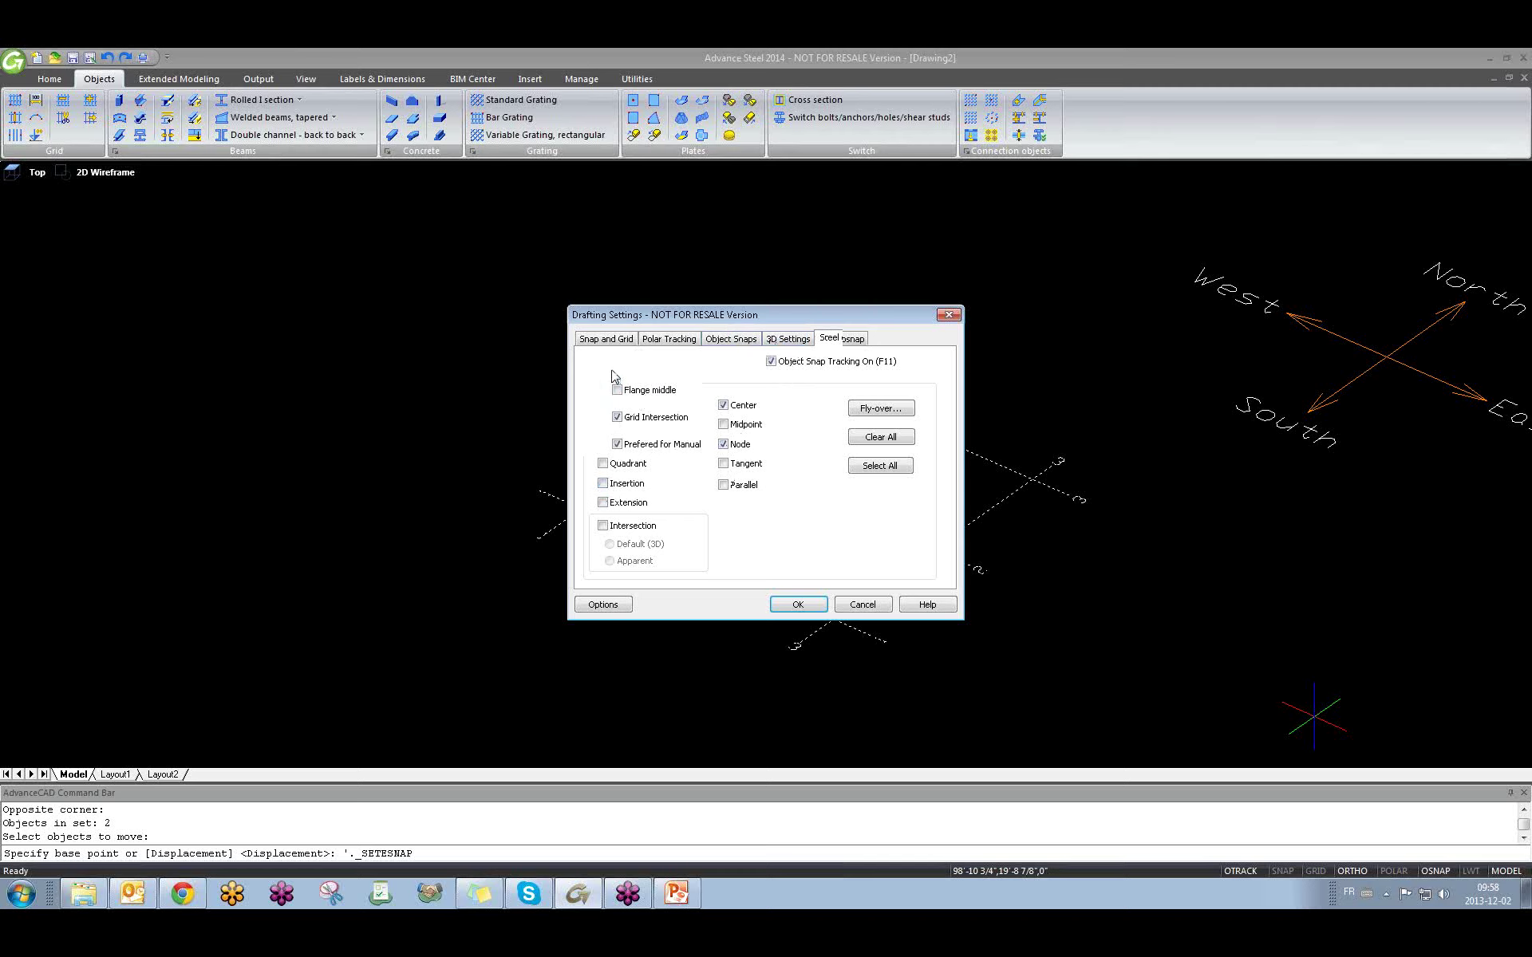
click(630, 342)
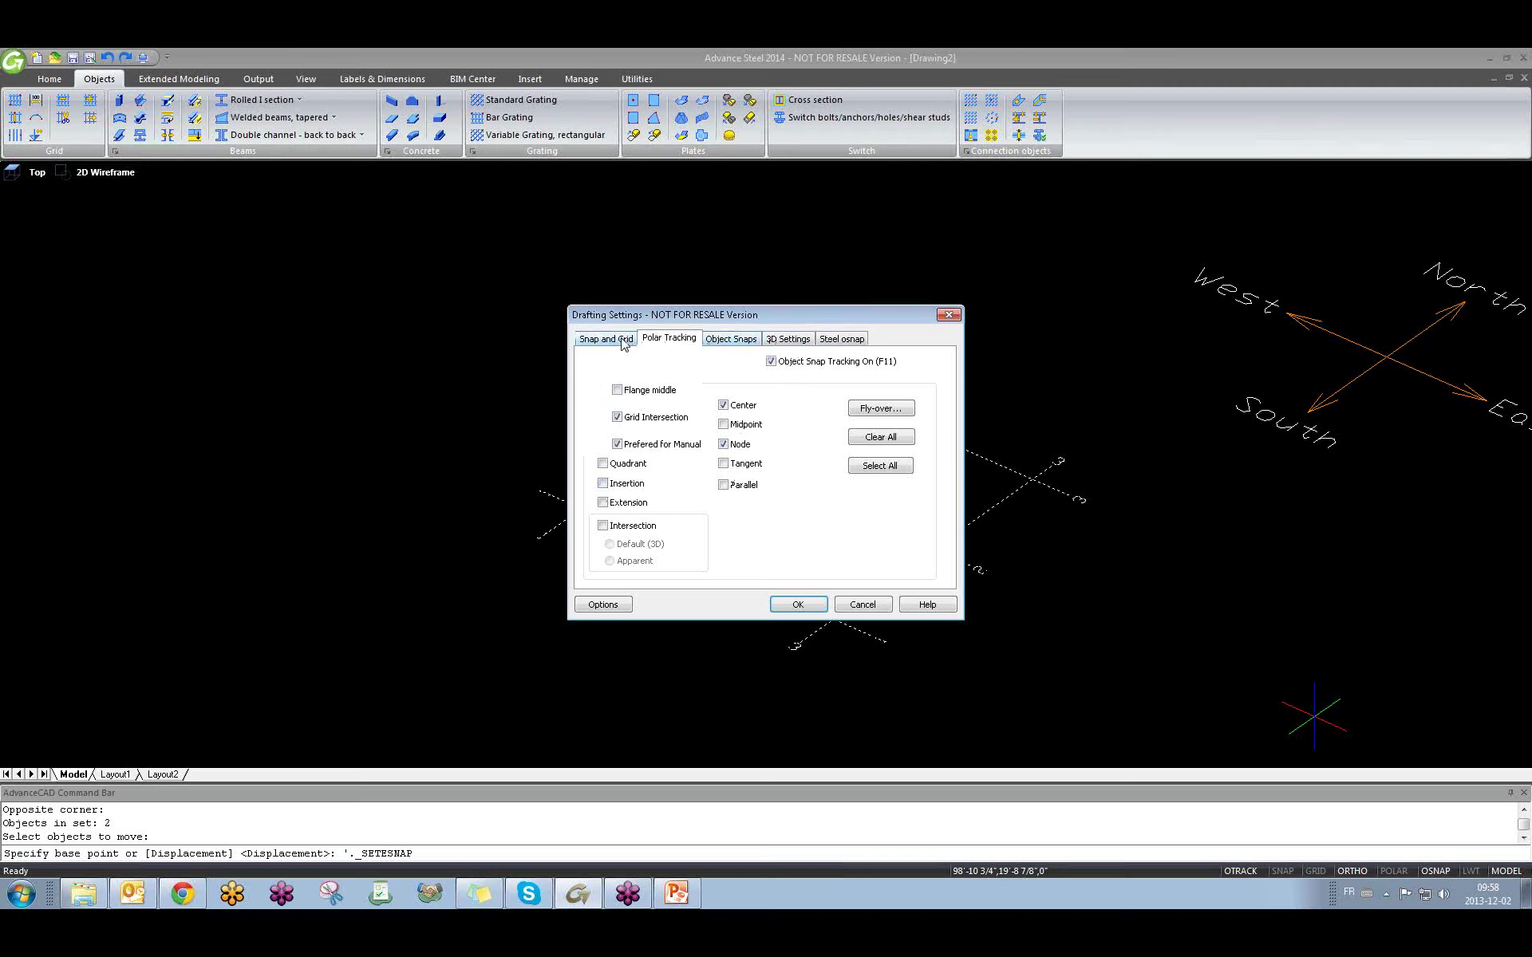
click(728, 342)
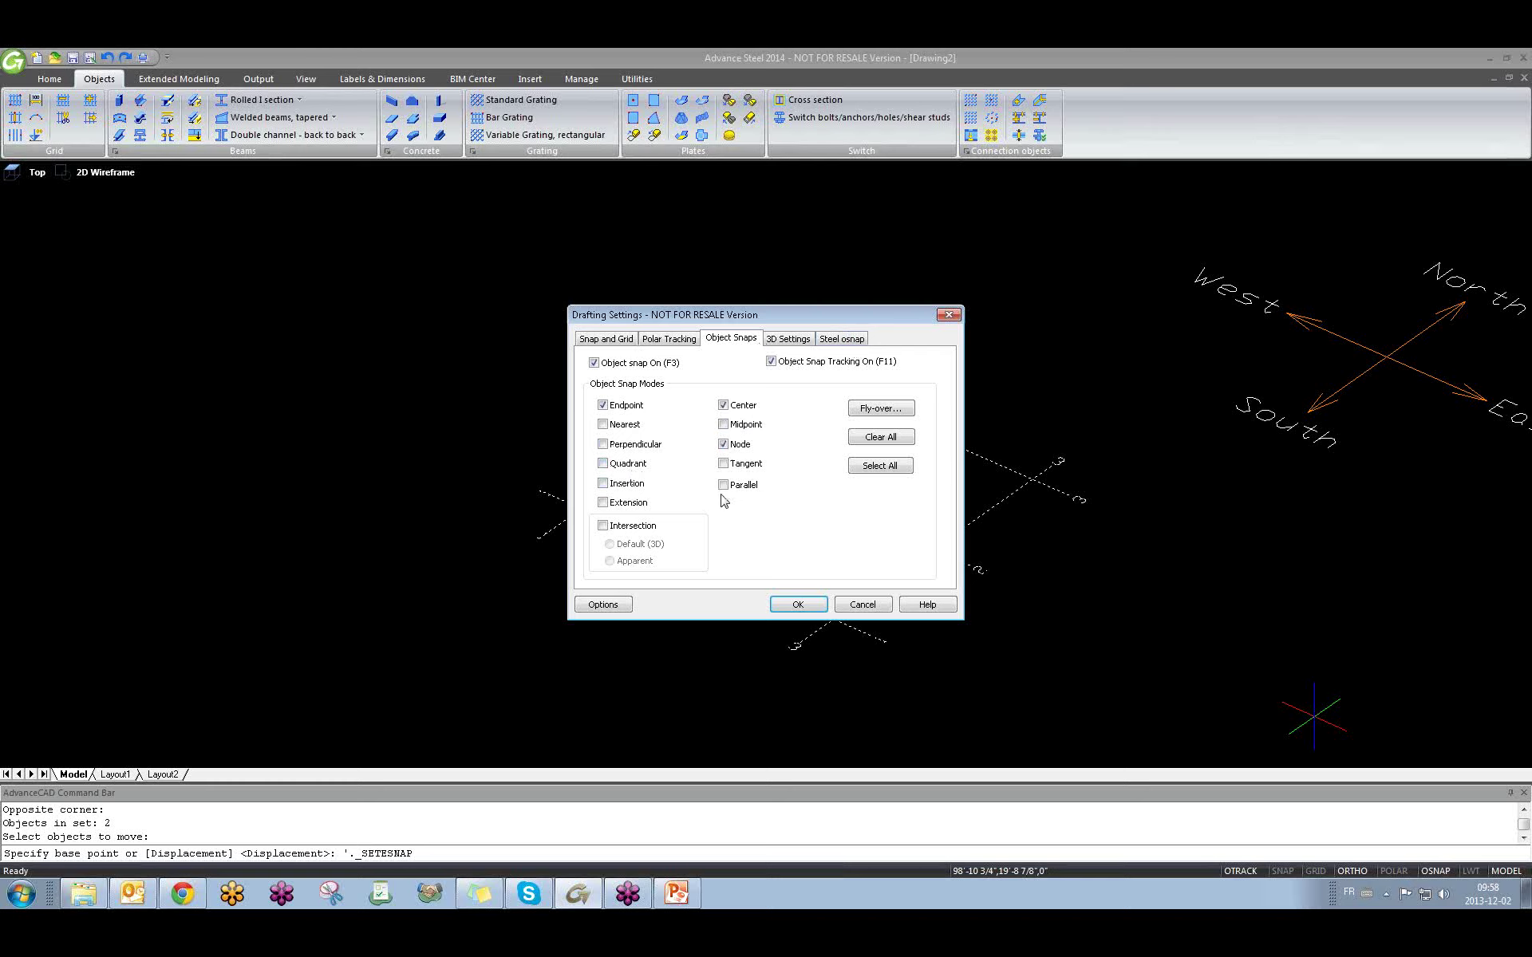
click(603, 483)
click(799, 607)
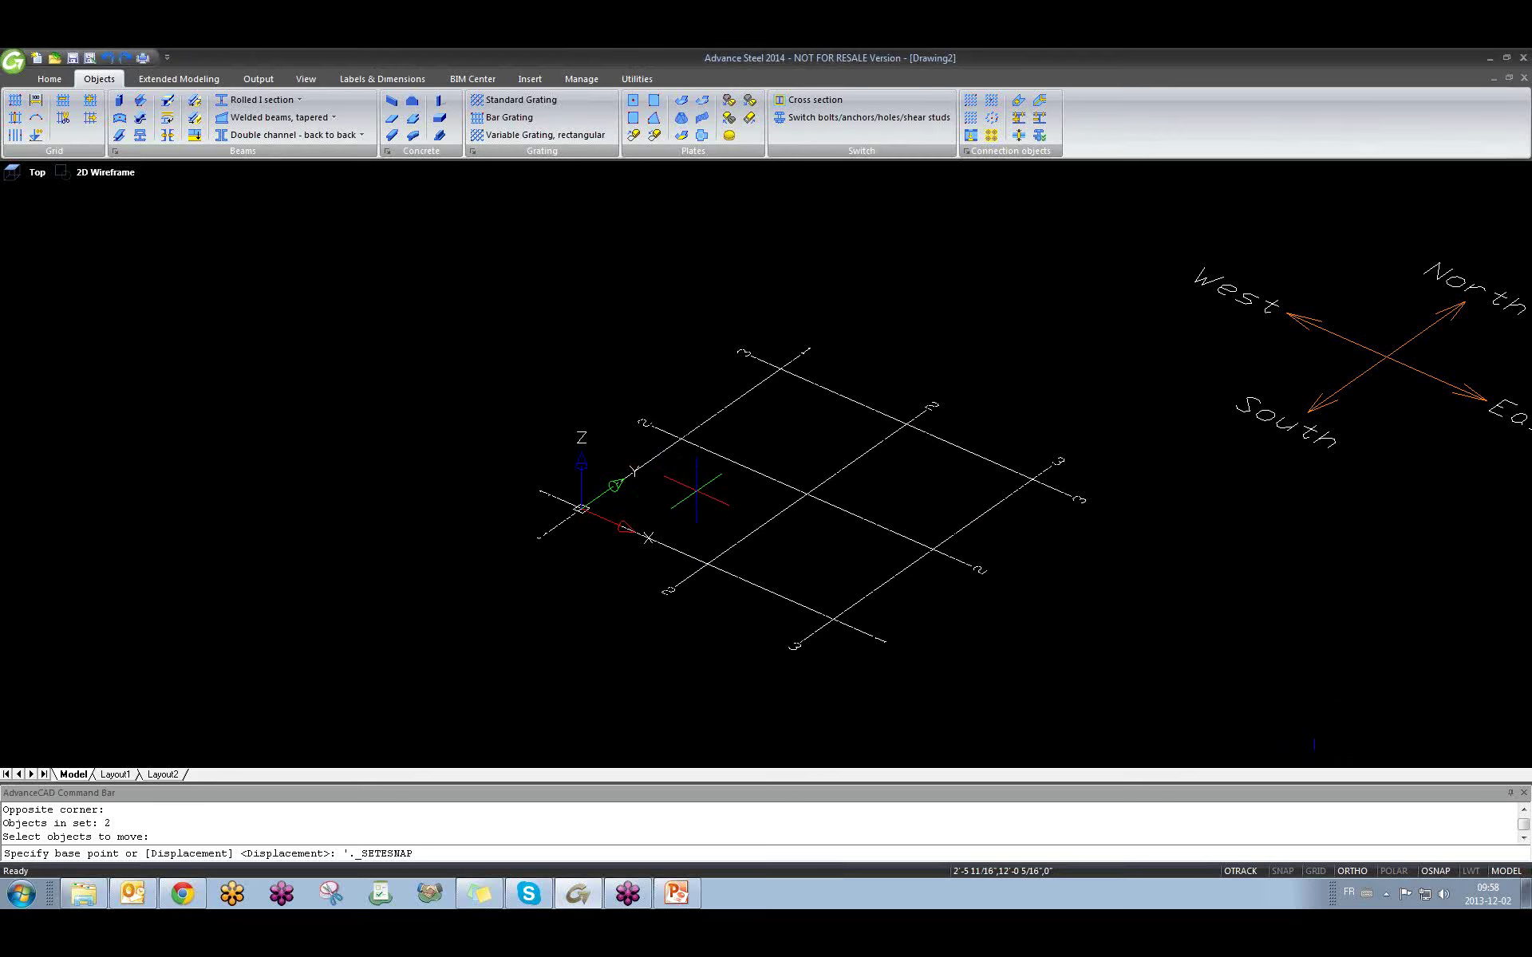
Move the grid from the central intersection of the two axes 2 to the origin at 0,0,0.
click(807, 493)
text(0)
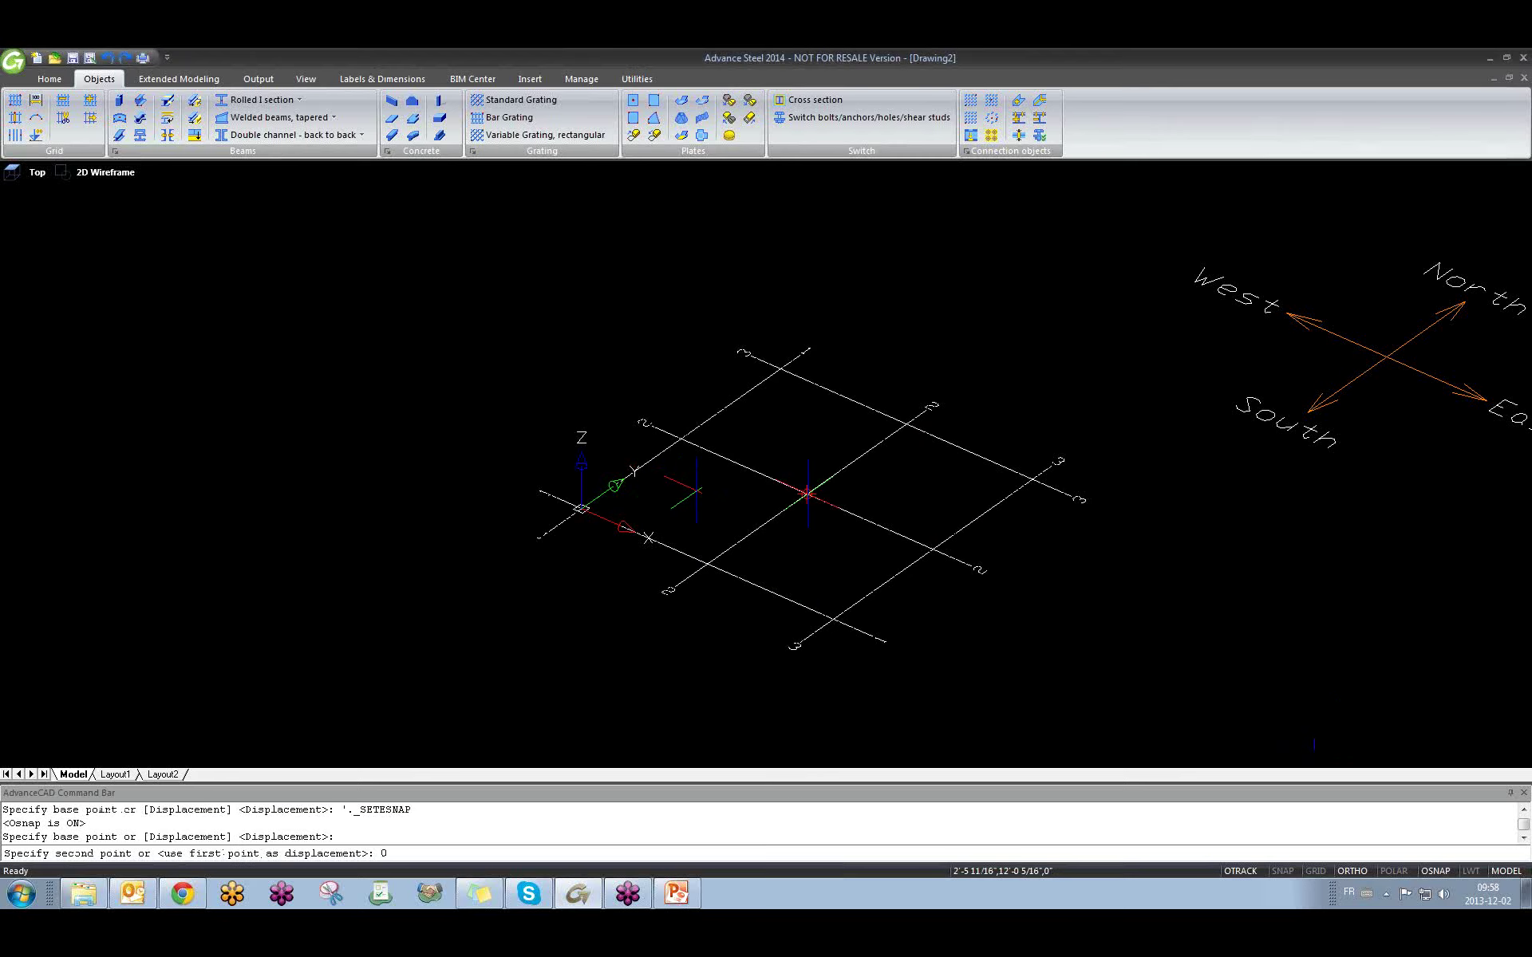
text(,0)
key(Return)
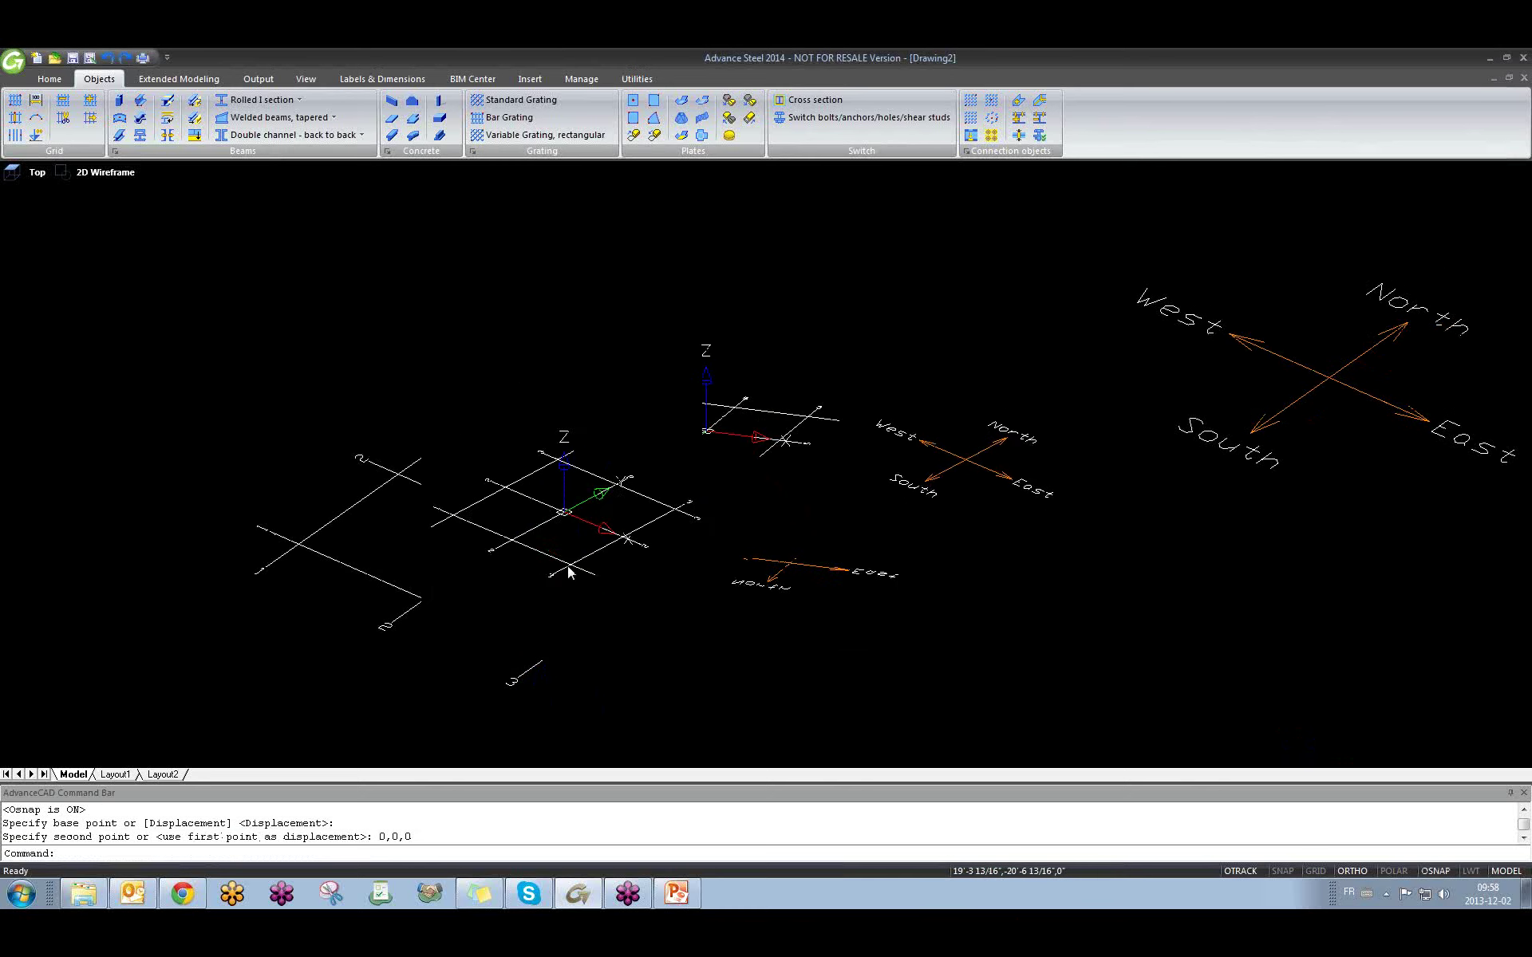
Move the compass closer to the grid, placing it just beyond the axes on the positive X side.
key(Return)
click(1001, 461)
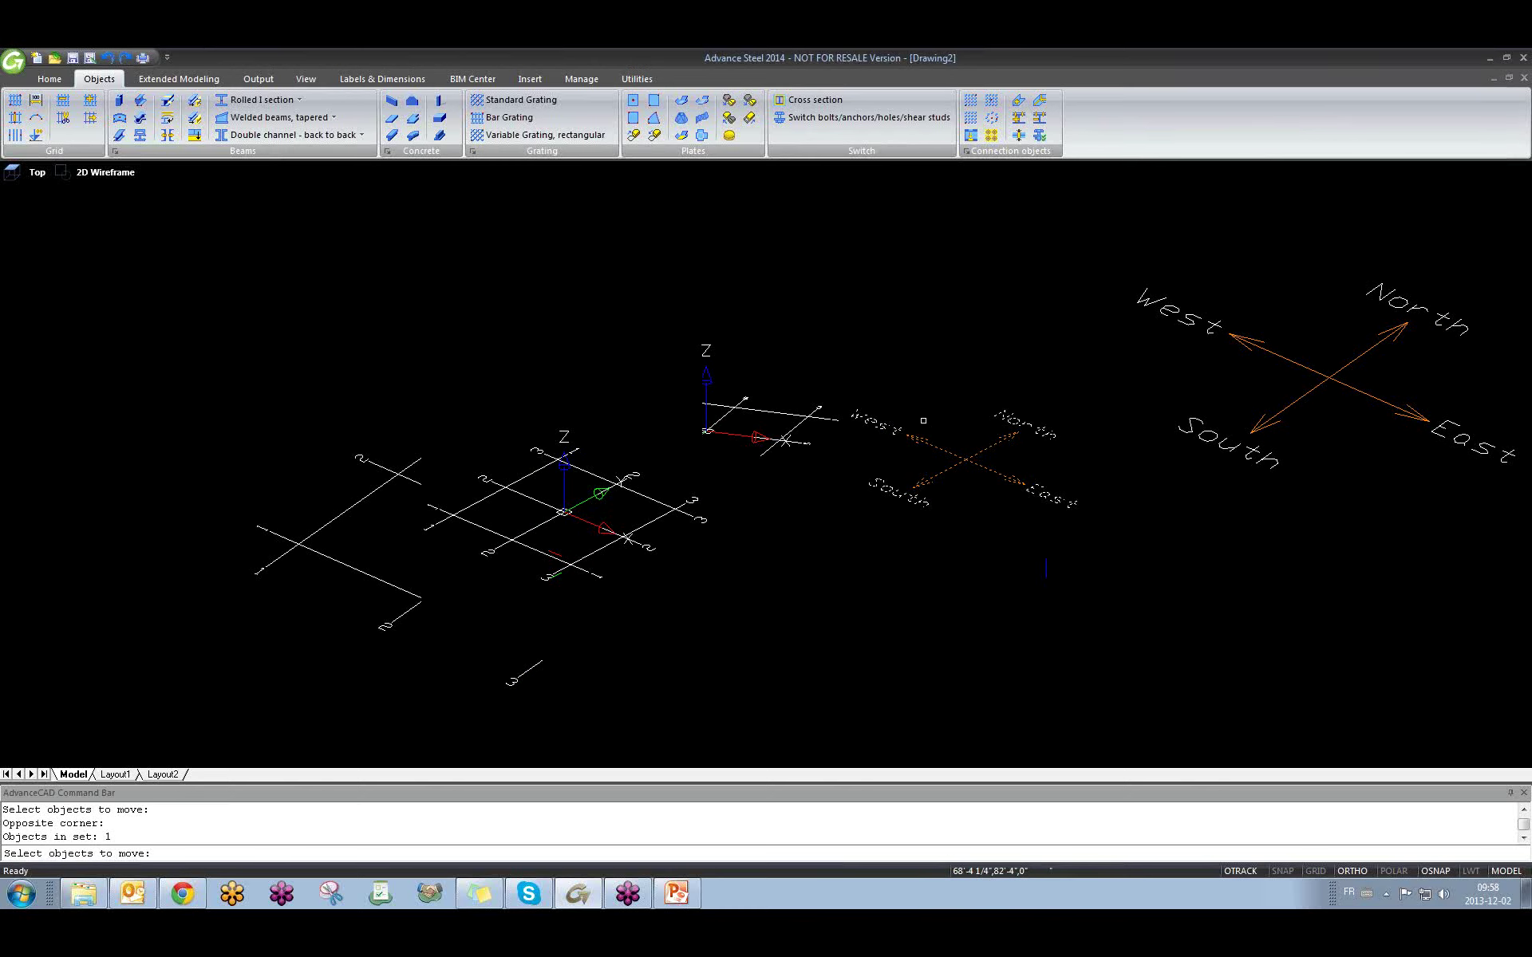
key(Return)
click(1001, 461)
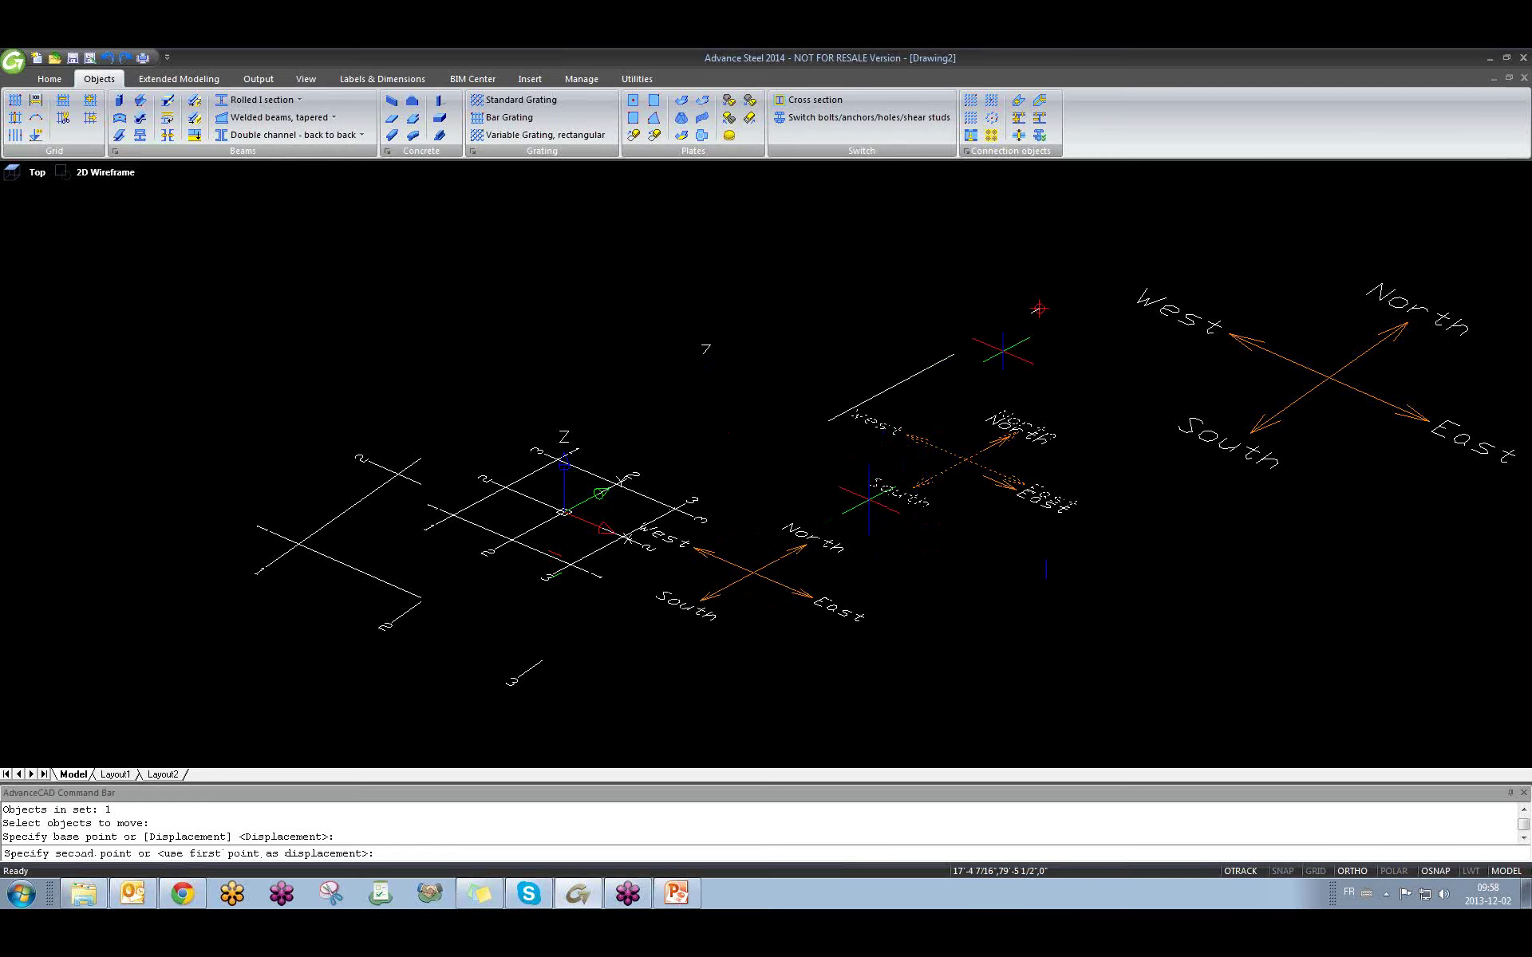
key(Escape)
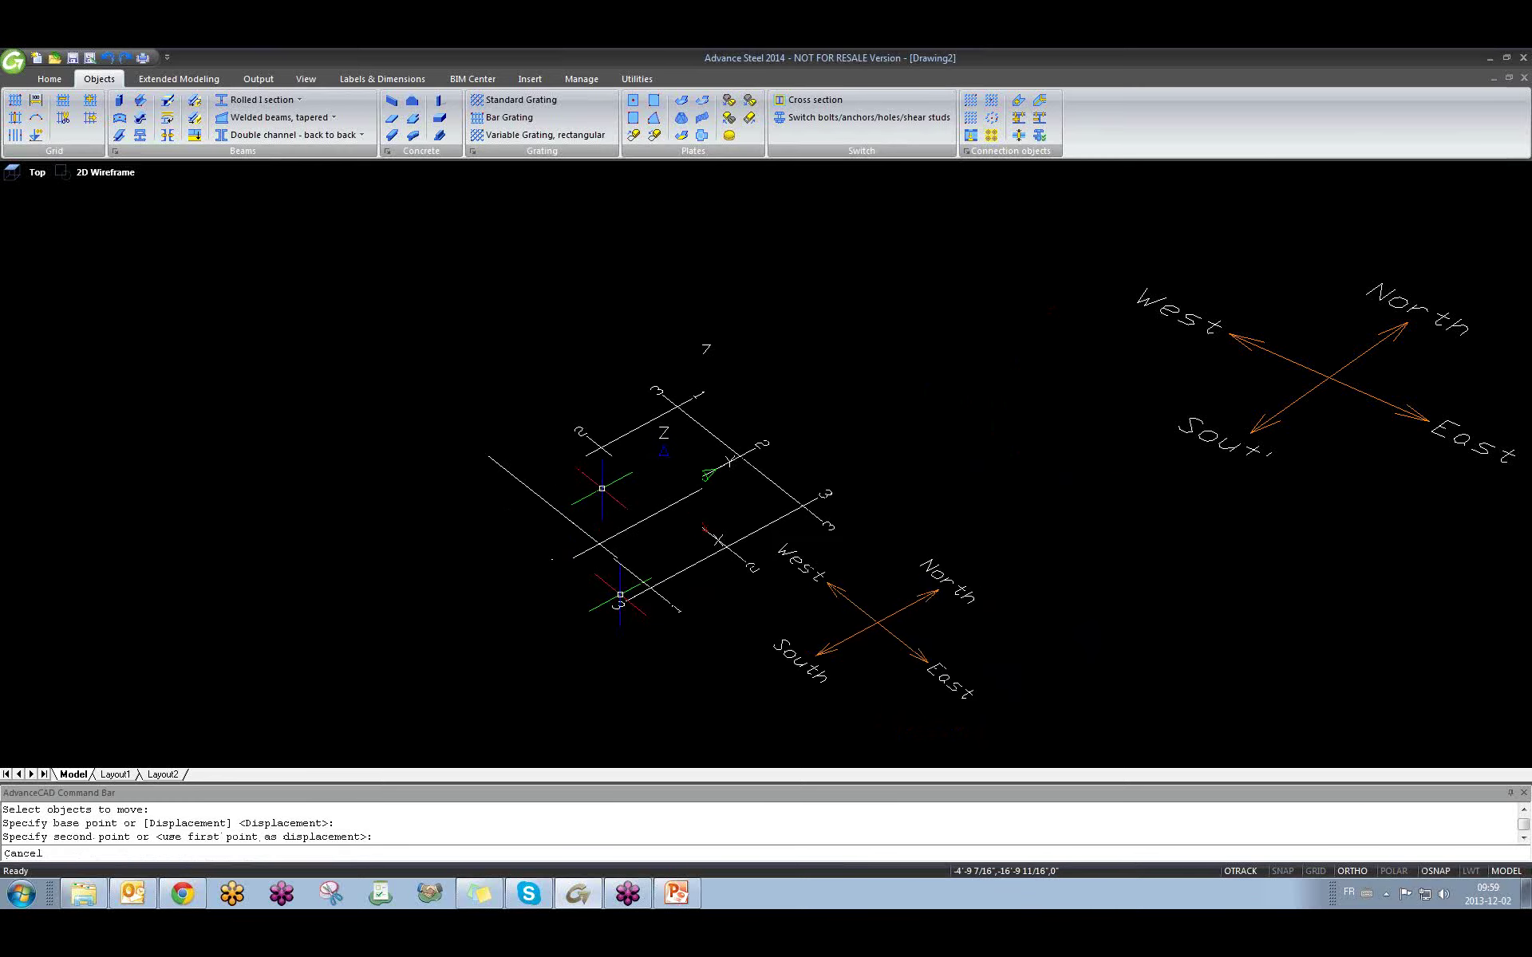
Examine the grid axes and the compass orientation around the origin from several viewing angles.
scroll(631, 558, up, 5)
scroll(602, 498, down, 3)
shift+middle_drag(601, 498, 598, 469)
click(597, 469)
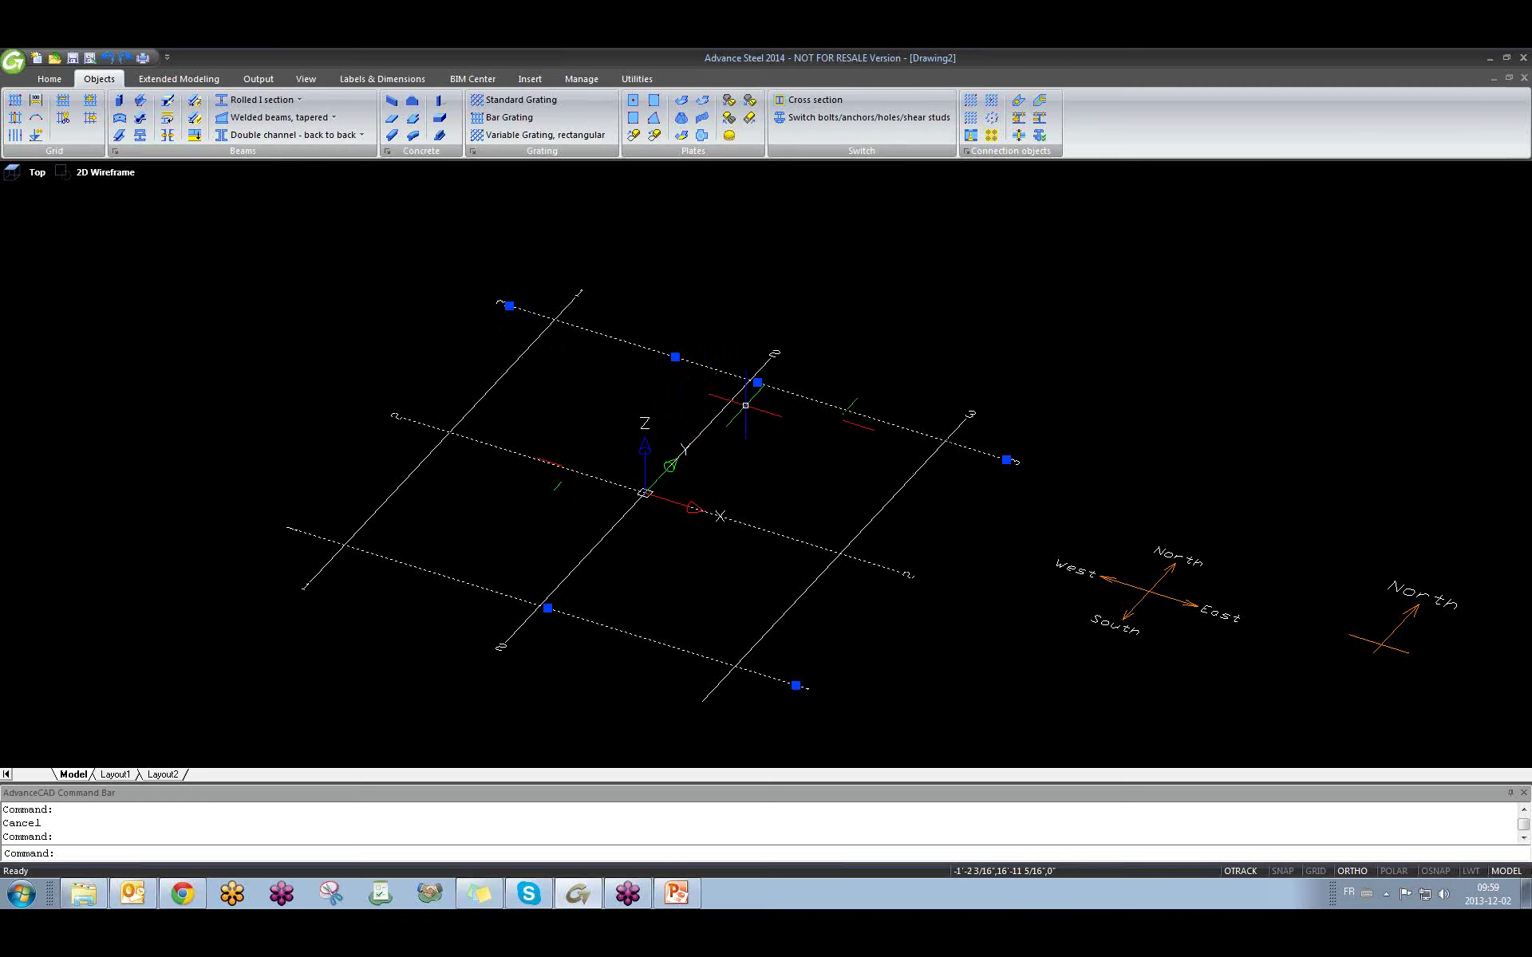
key(Escape)
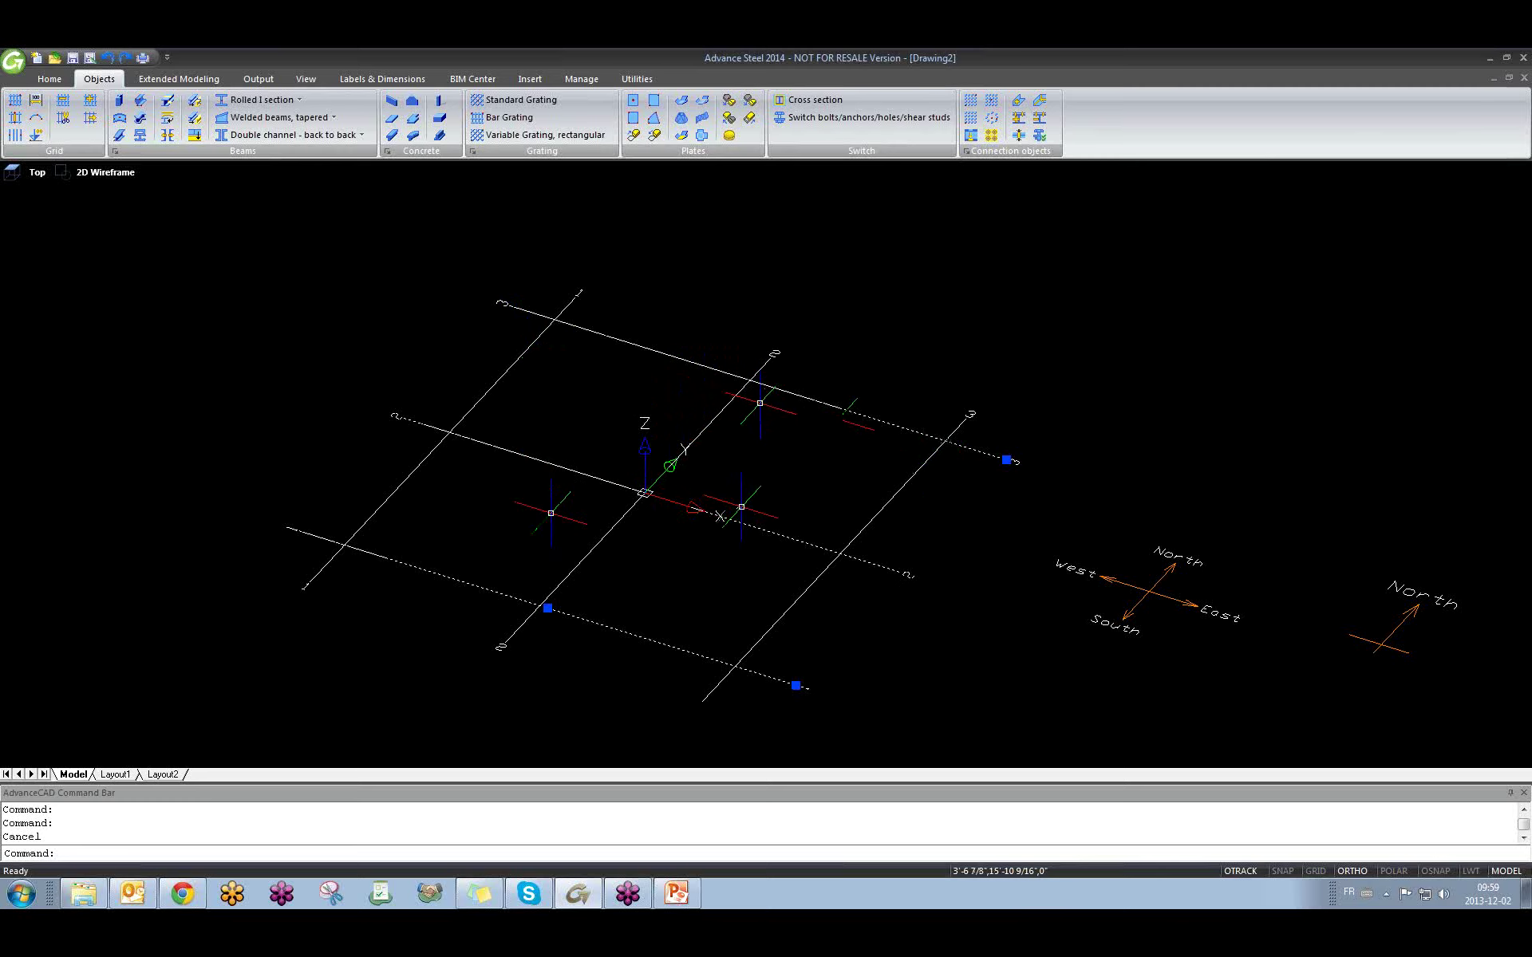
scroll(637, 506, up, 3)
scroll(734, 430, down, 2)
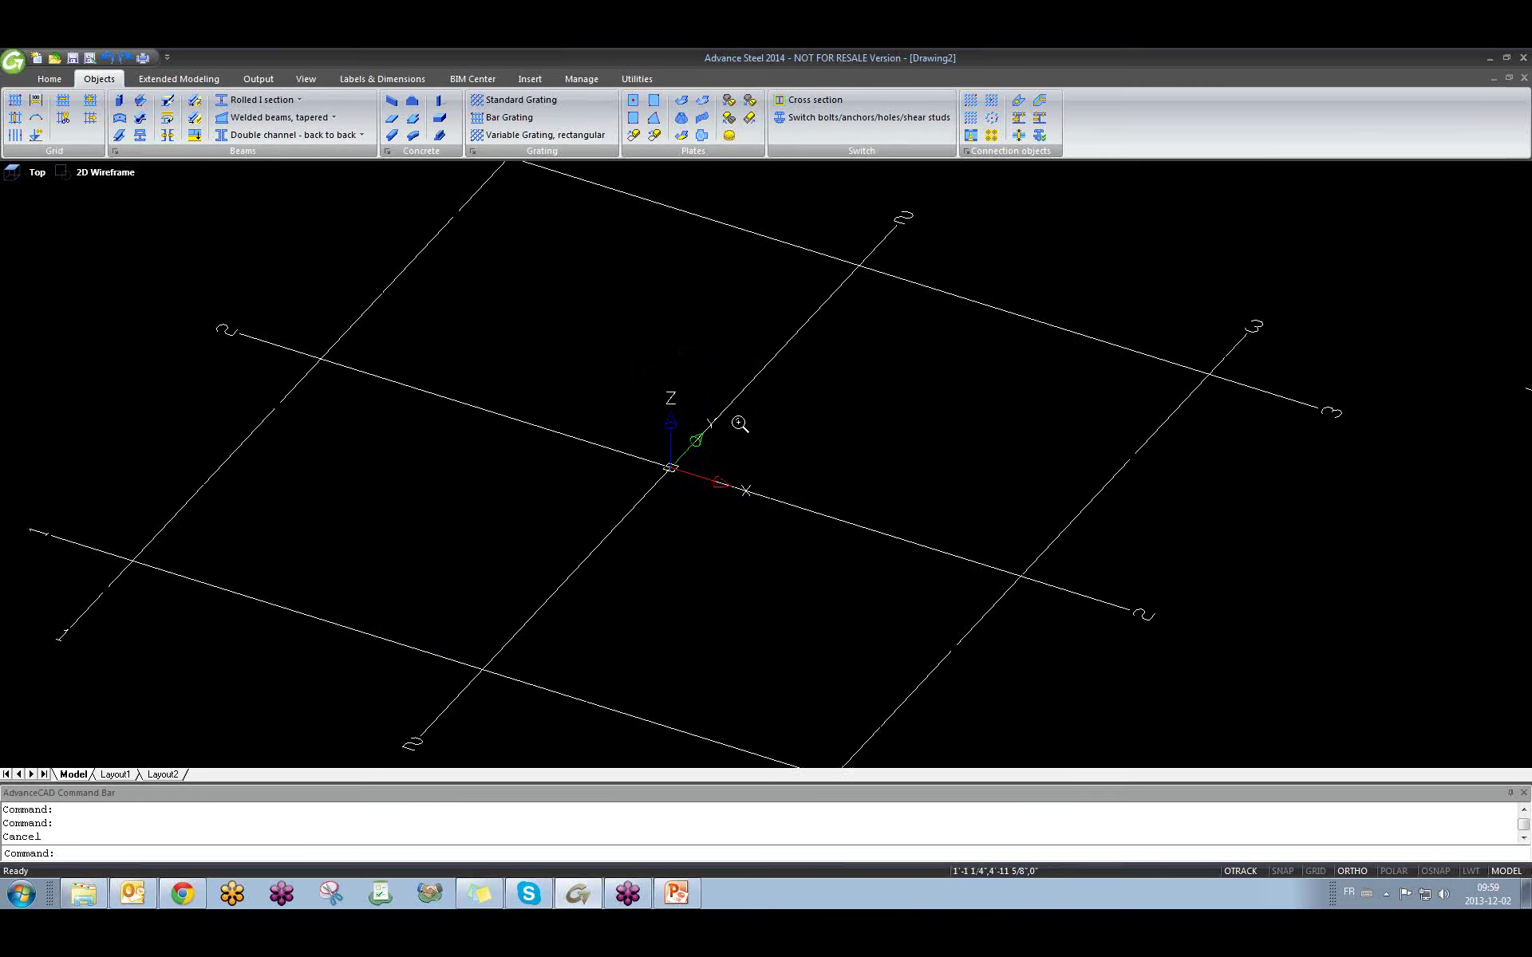
click(787, 396)
click(756, 304)
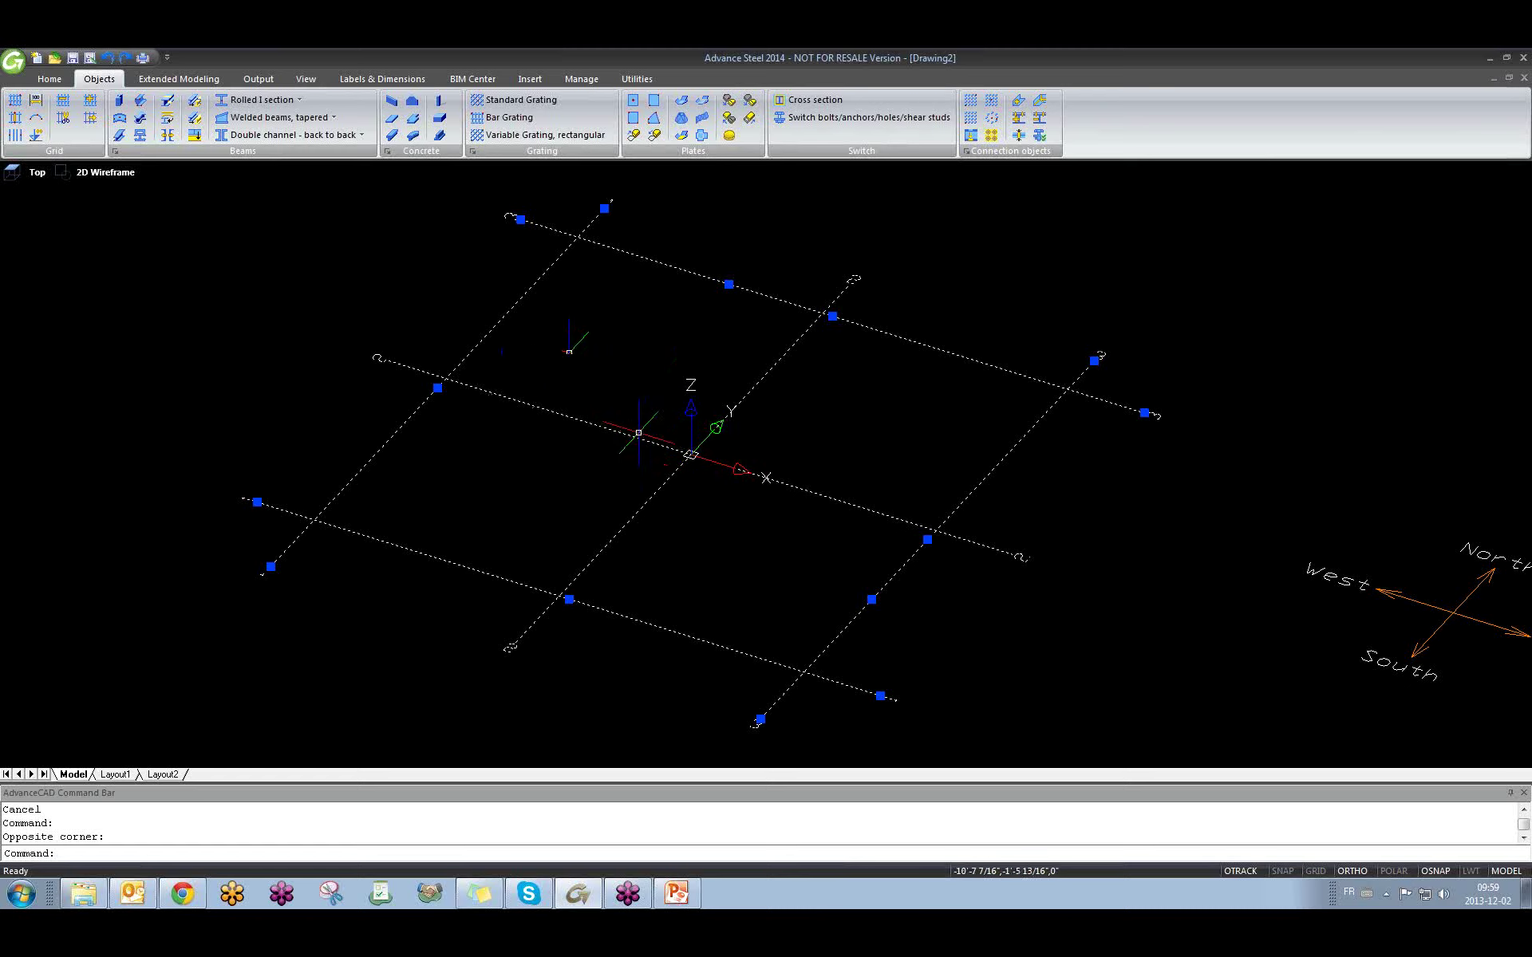
scroll(593, 418, down, 4)
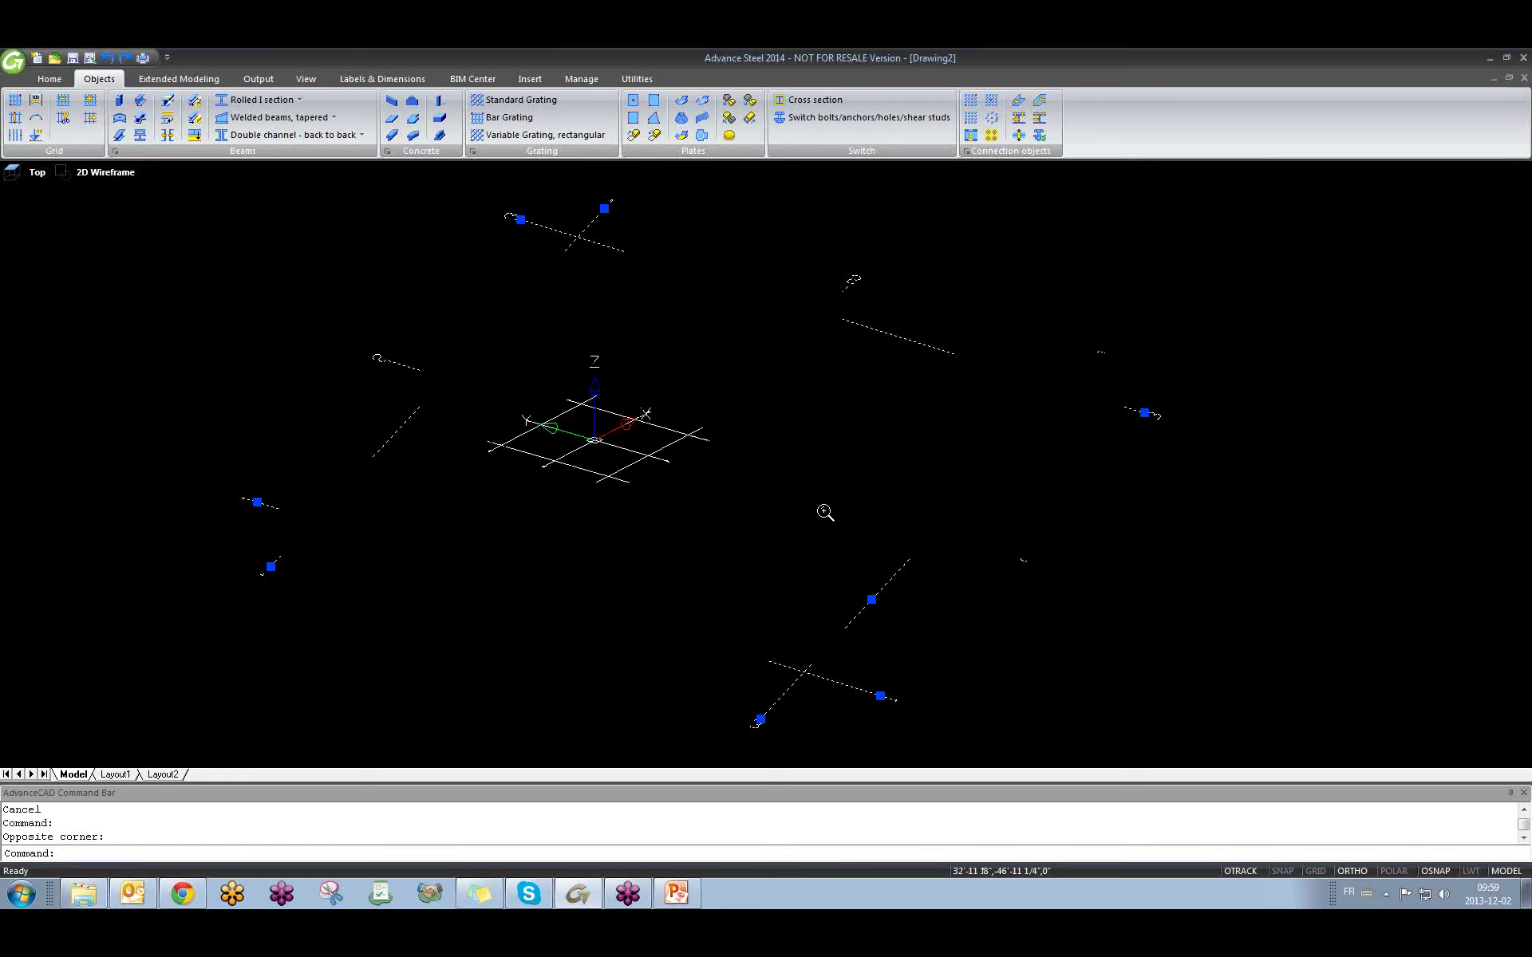
shift+middle_drag(577, 505, 626, 484)
click(426, 354)
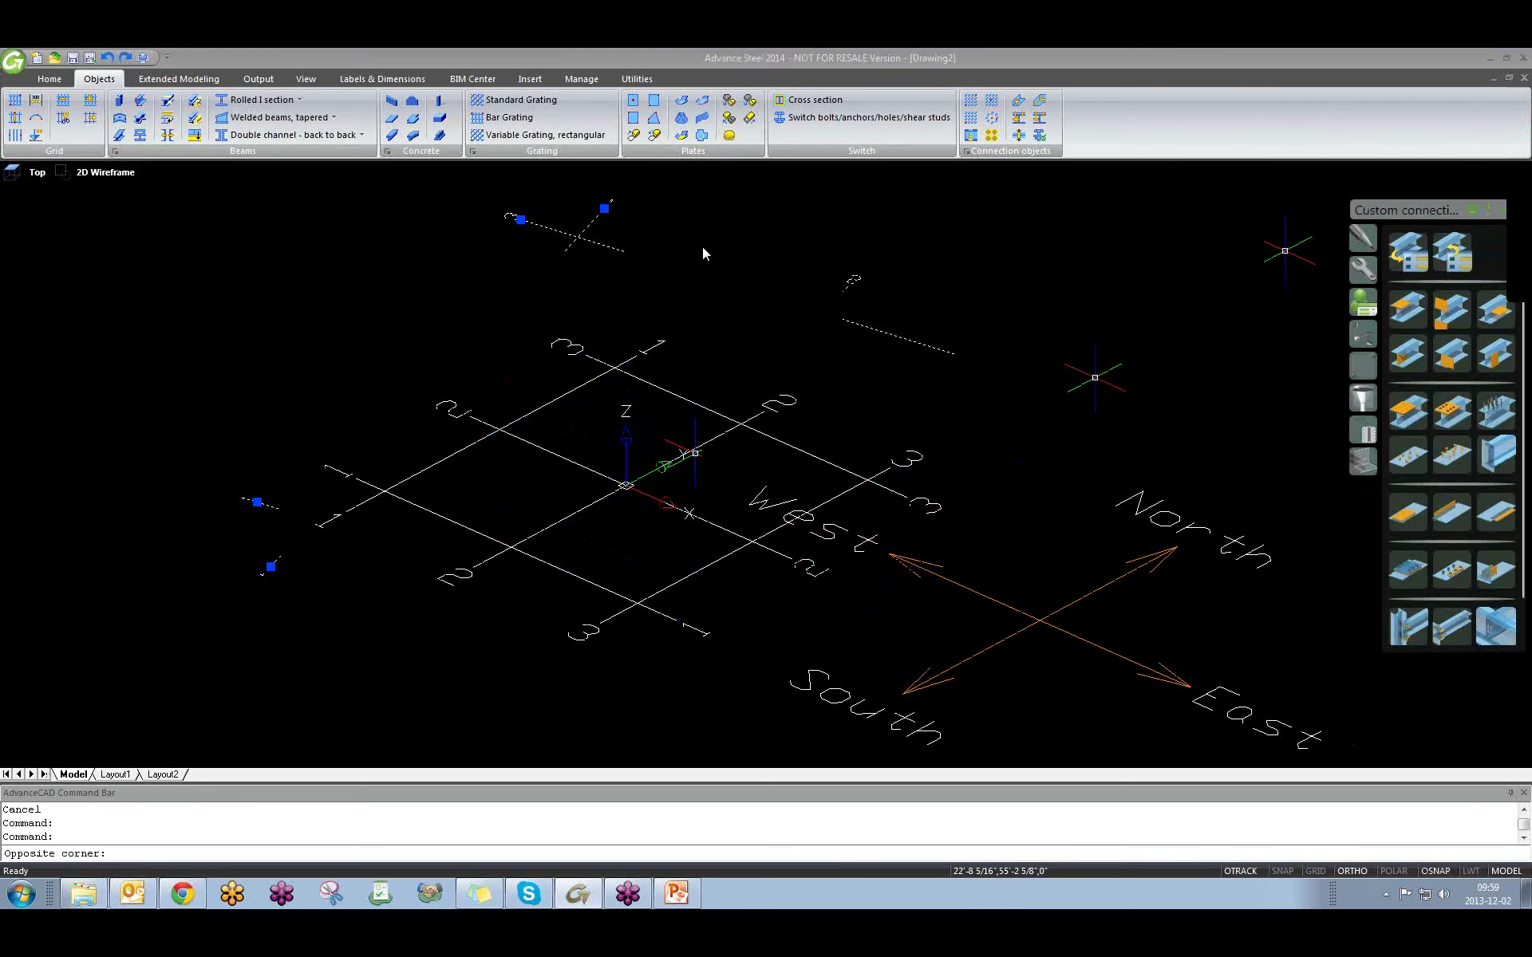
Draw a vertical square/rectangular hollow section column about 19' high from the intersection of the two axes 1.
click(157, 83)
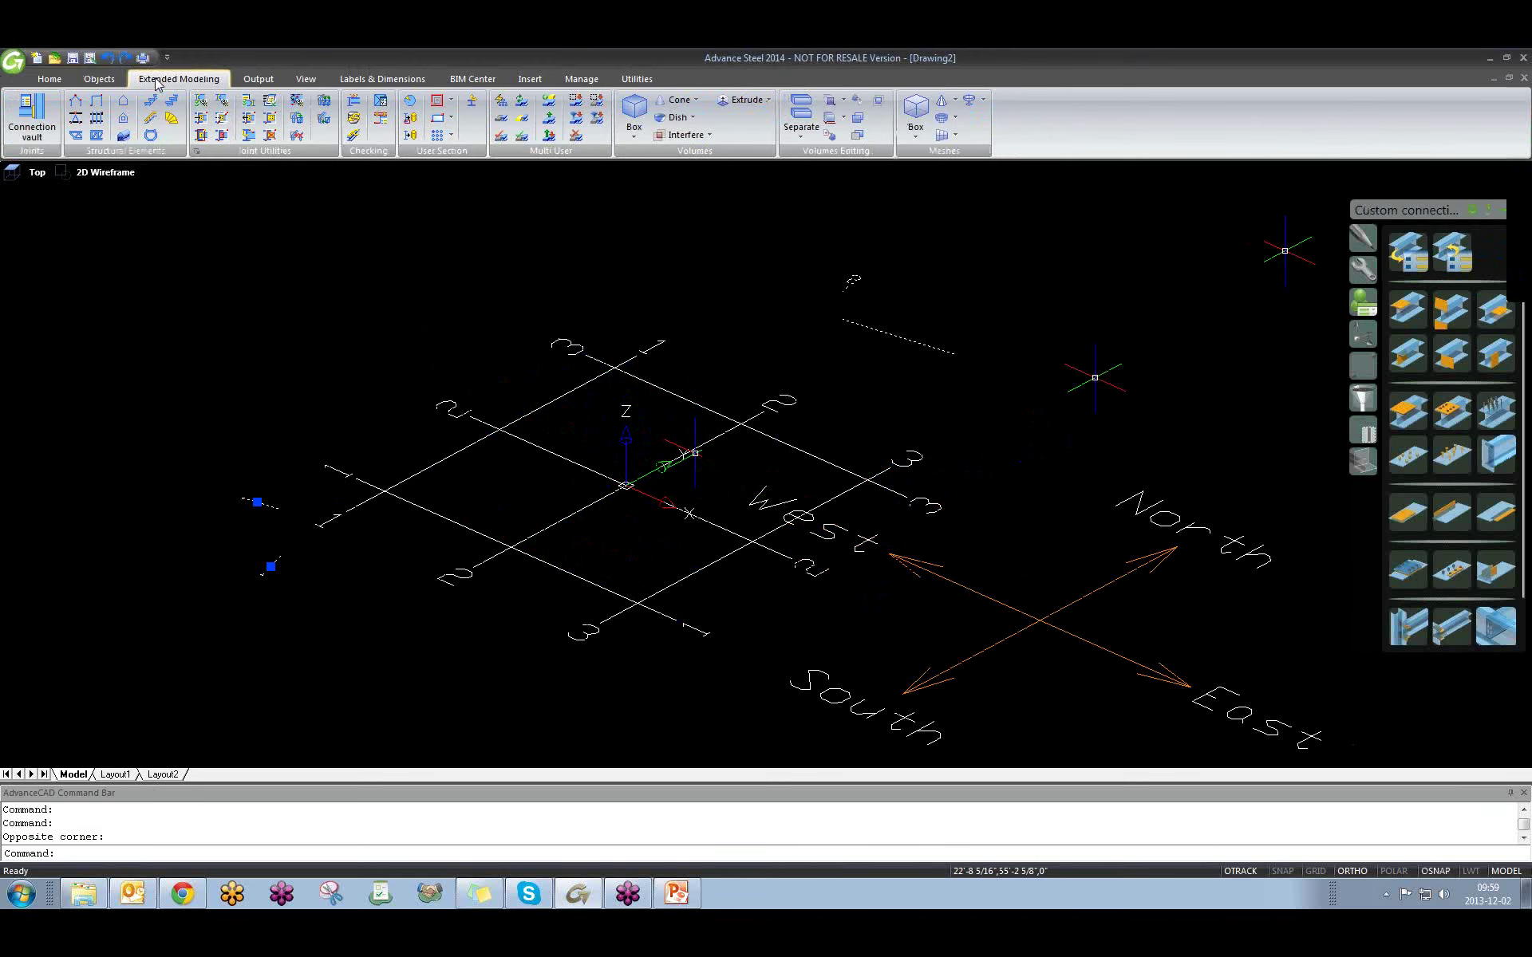
click(99, 79)
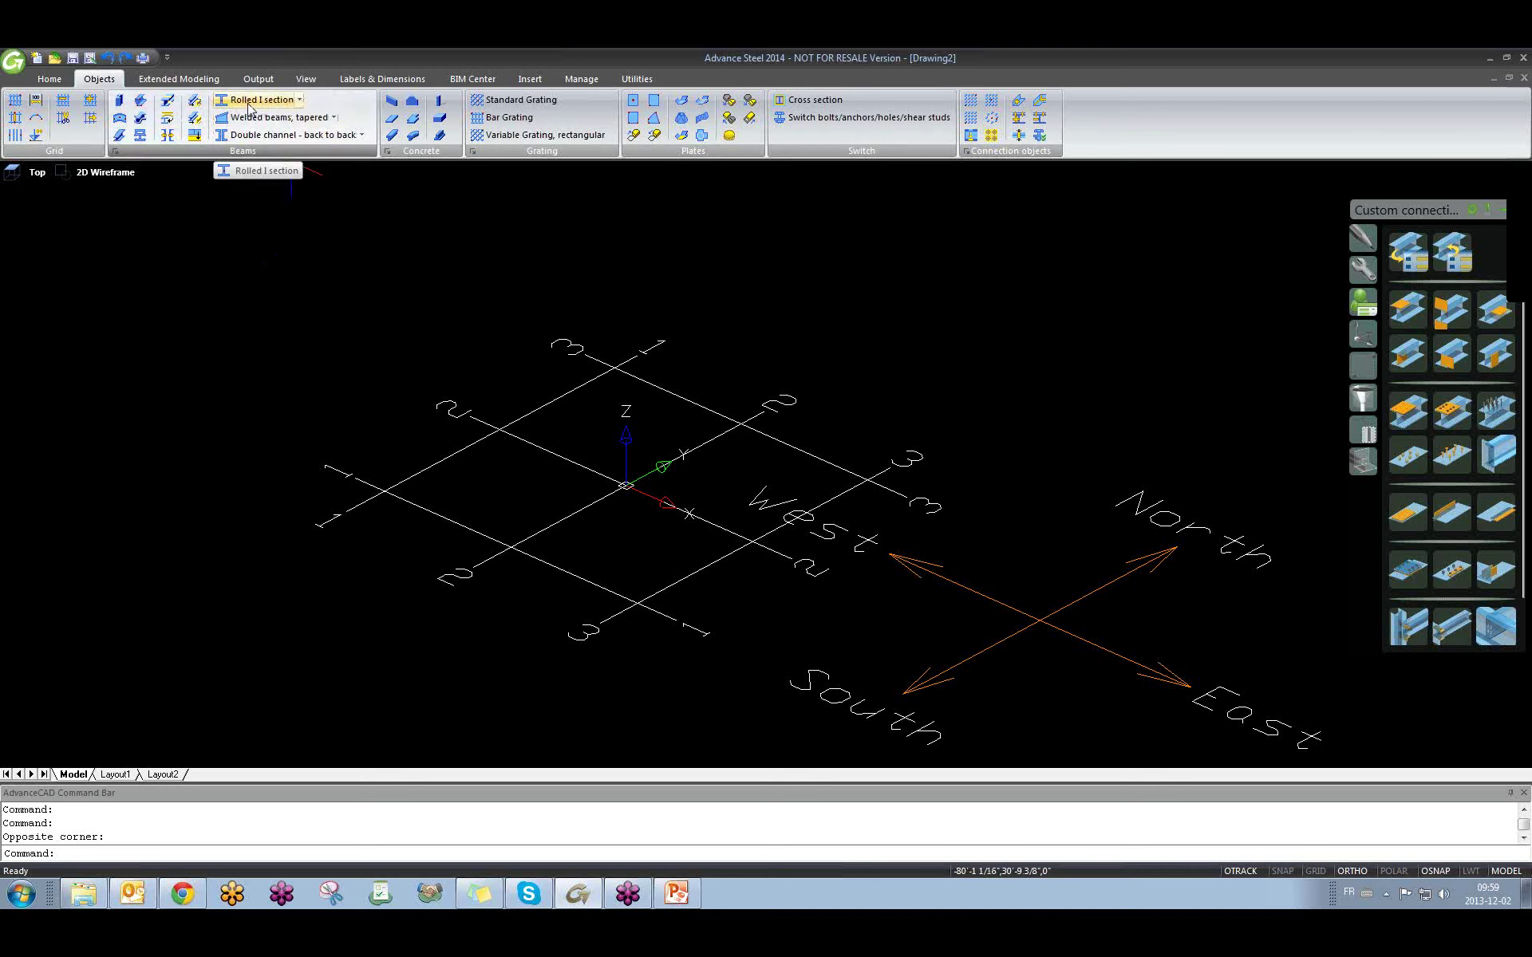
click(300, 101)
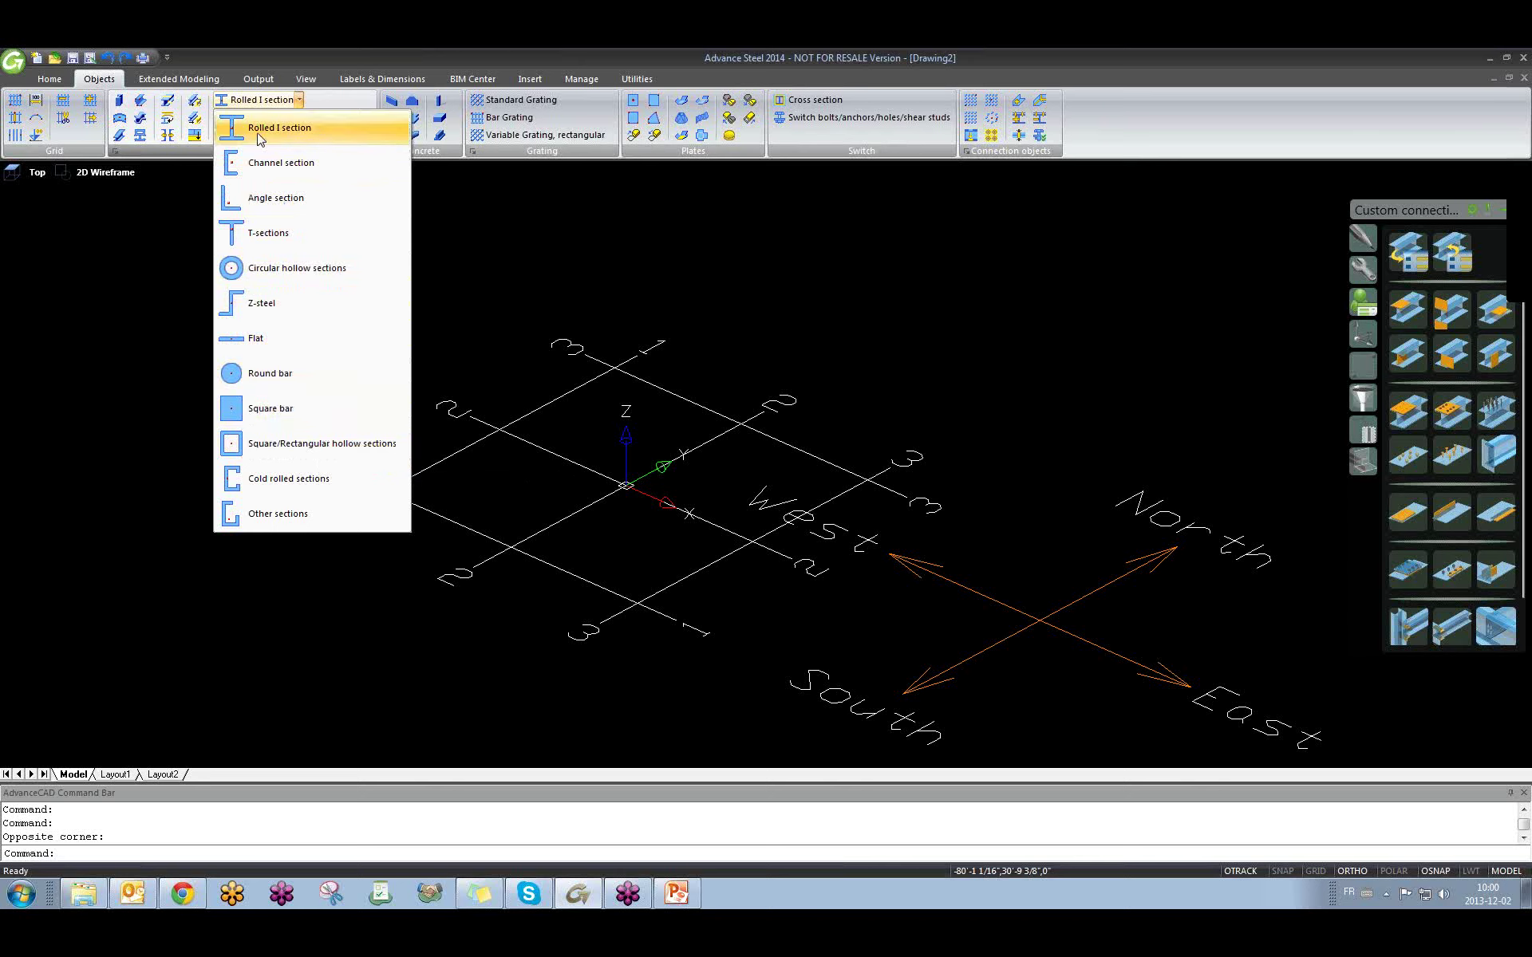
click(375, 453)
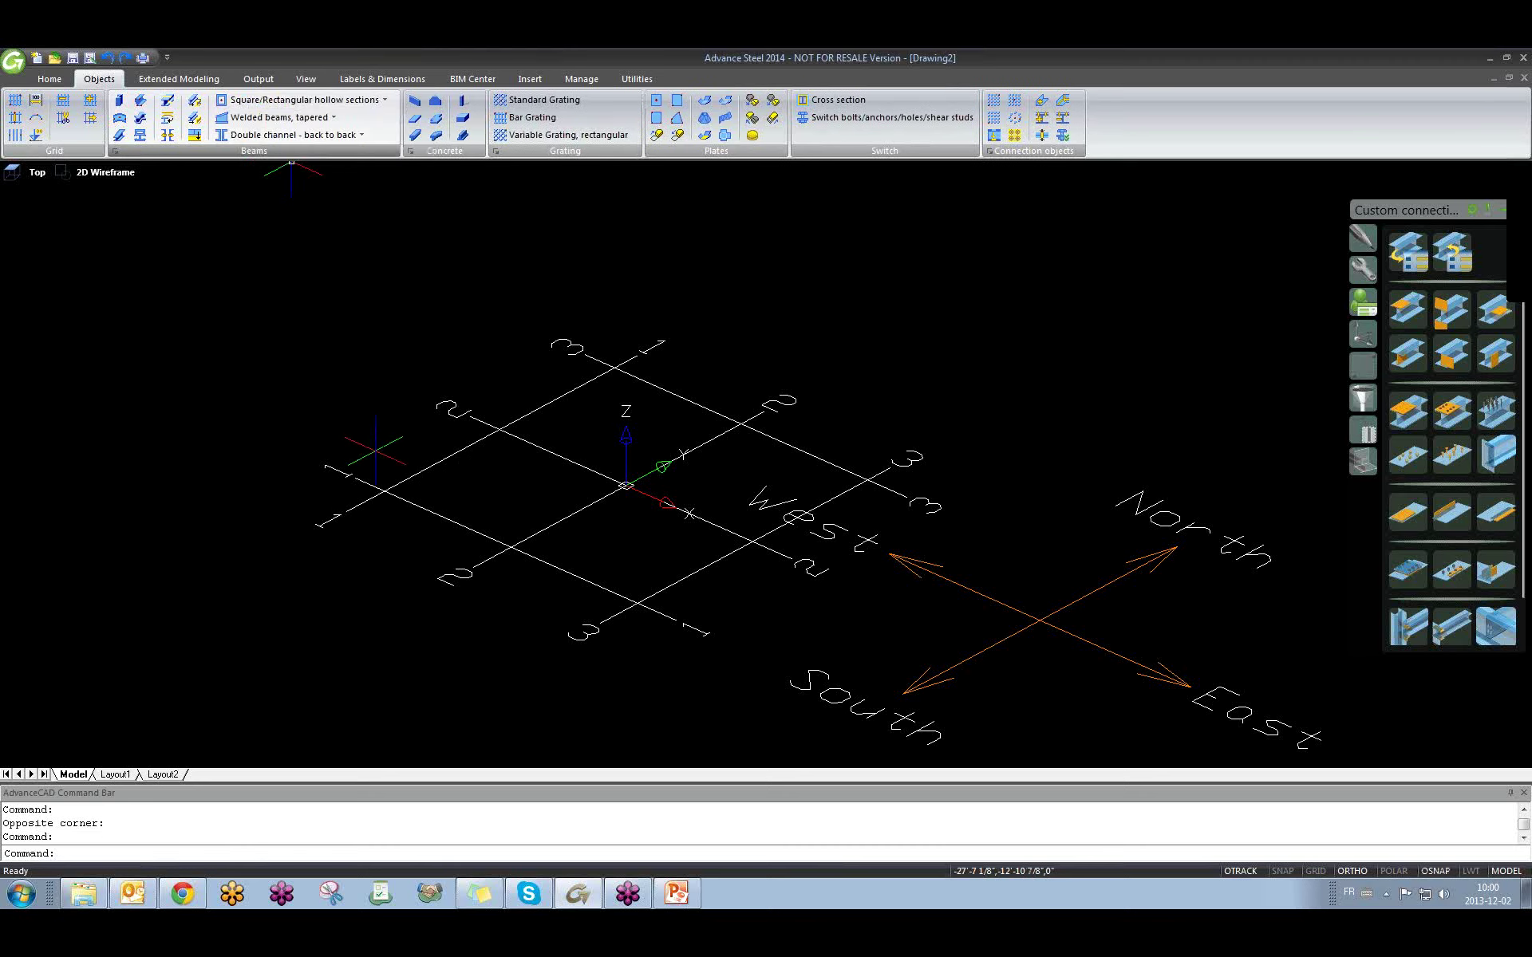
scroll(378, 495, up, 4)
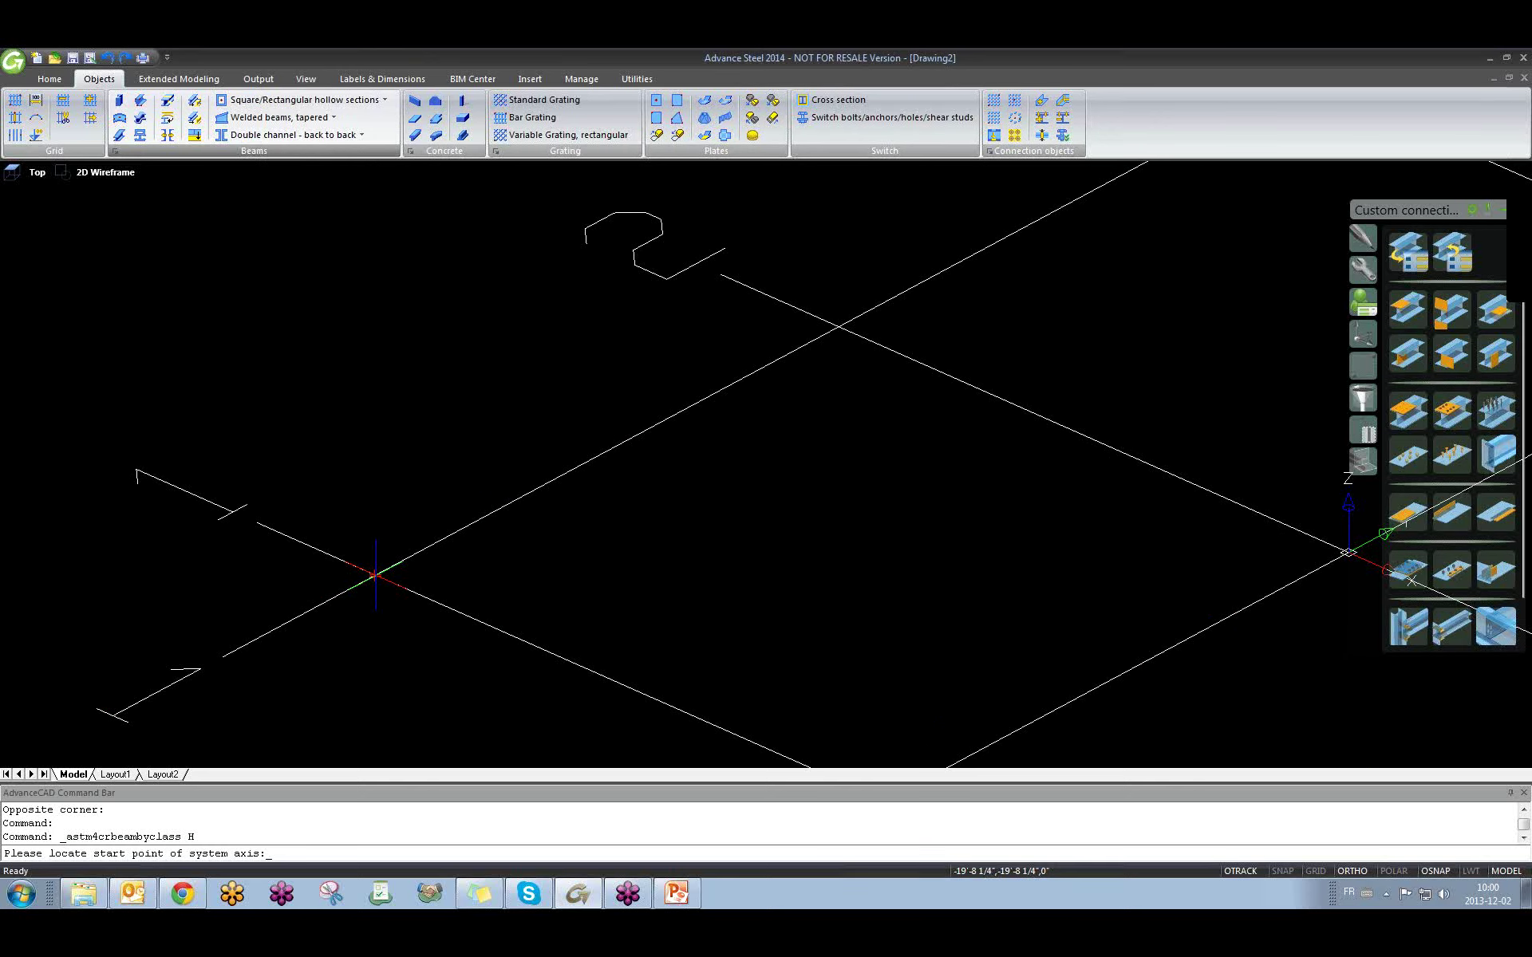
click(375, 574)
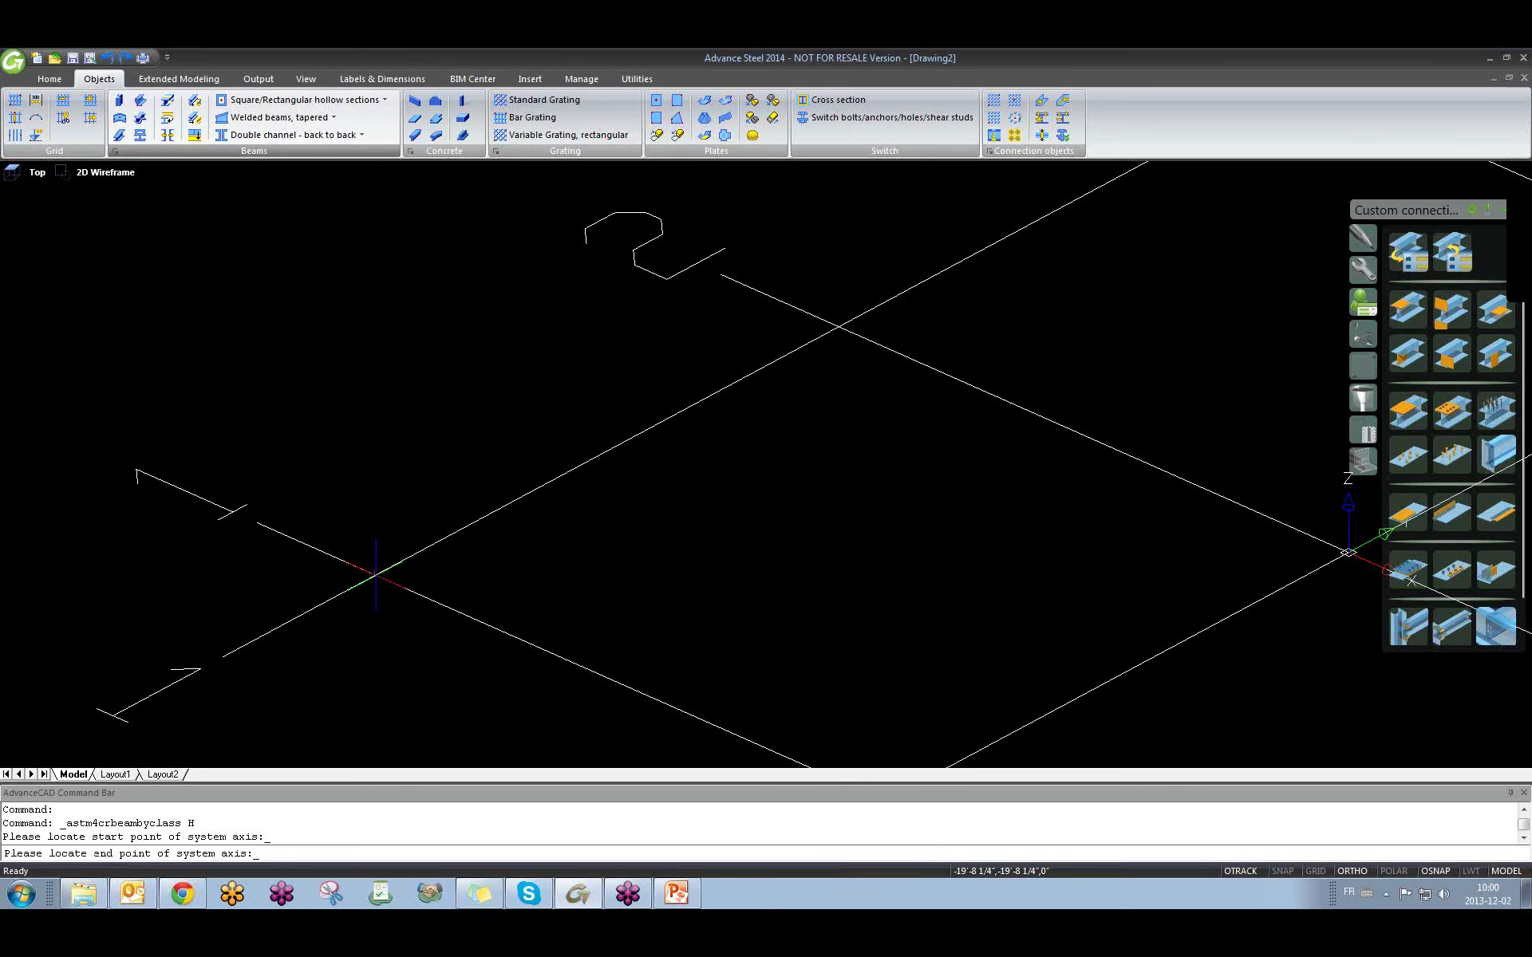
scroll(423, 410, down, 3)
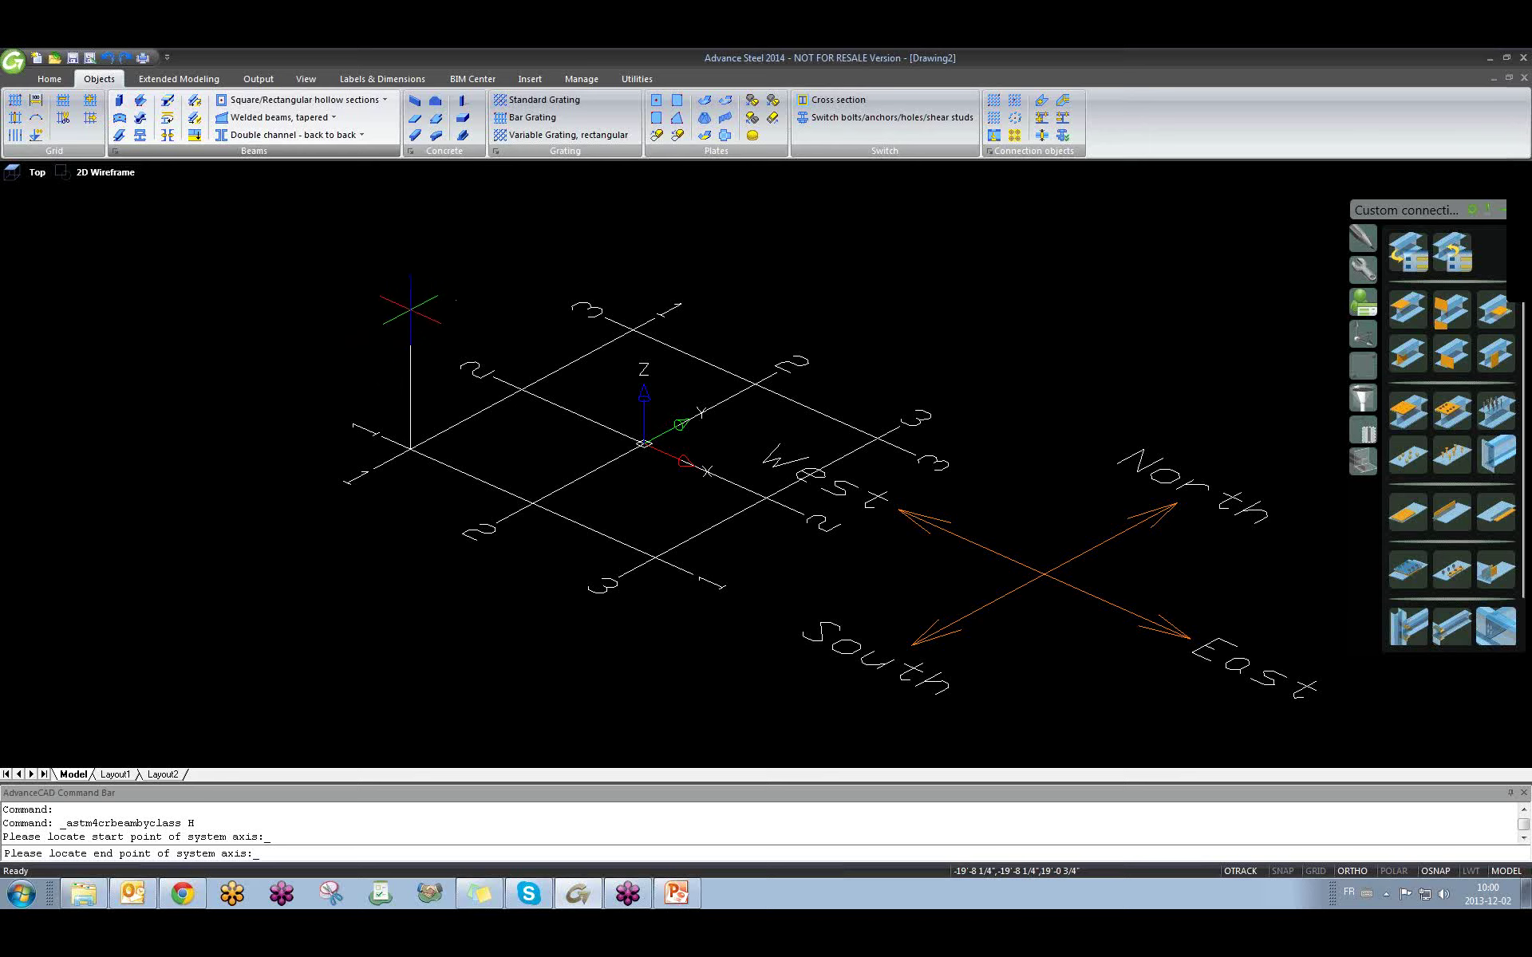
click(397, 307)
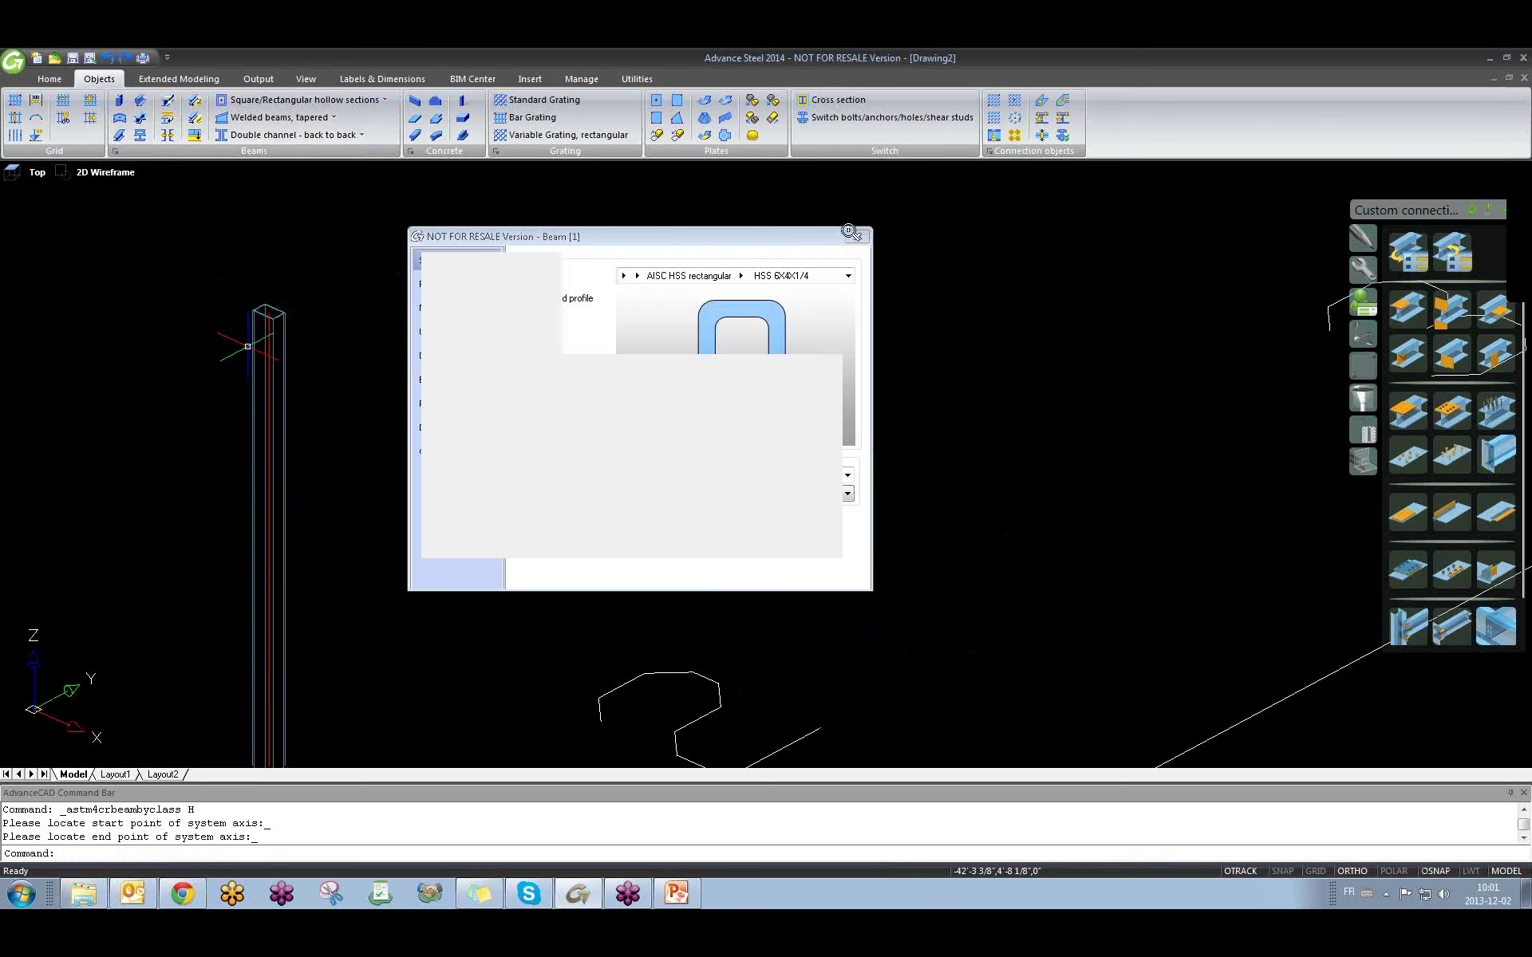
Dismiss the properties of the freehand hollow section column and delete that column.
click(331, 393)
click(239, 343)
key(Delete)
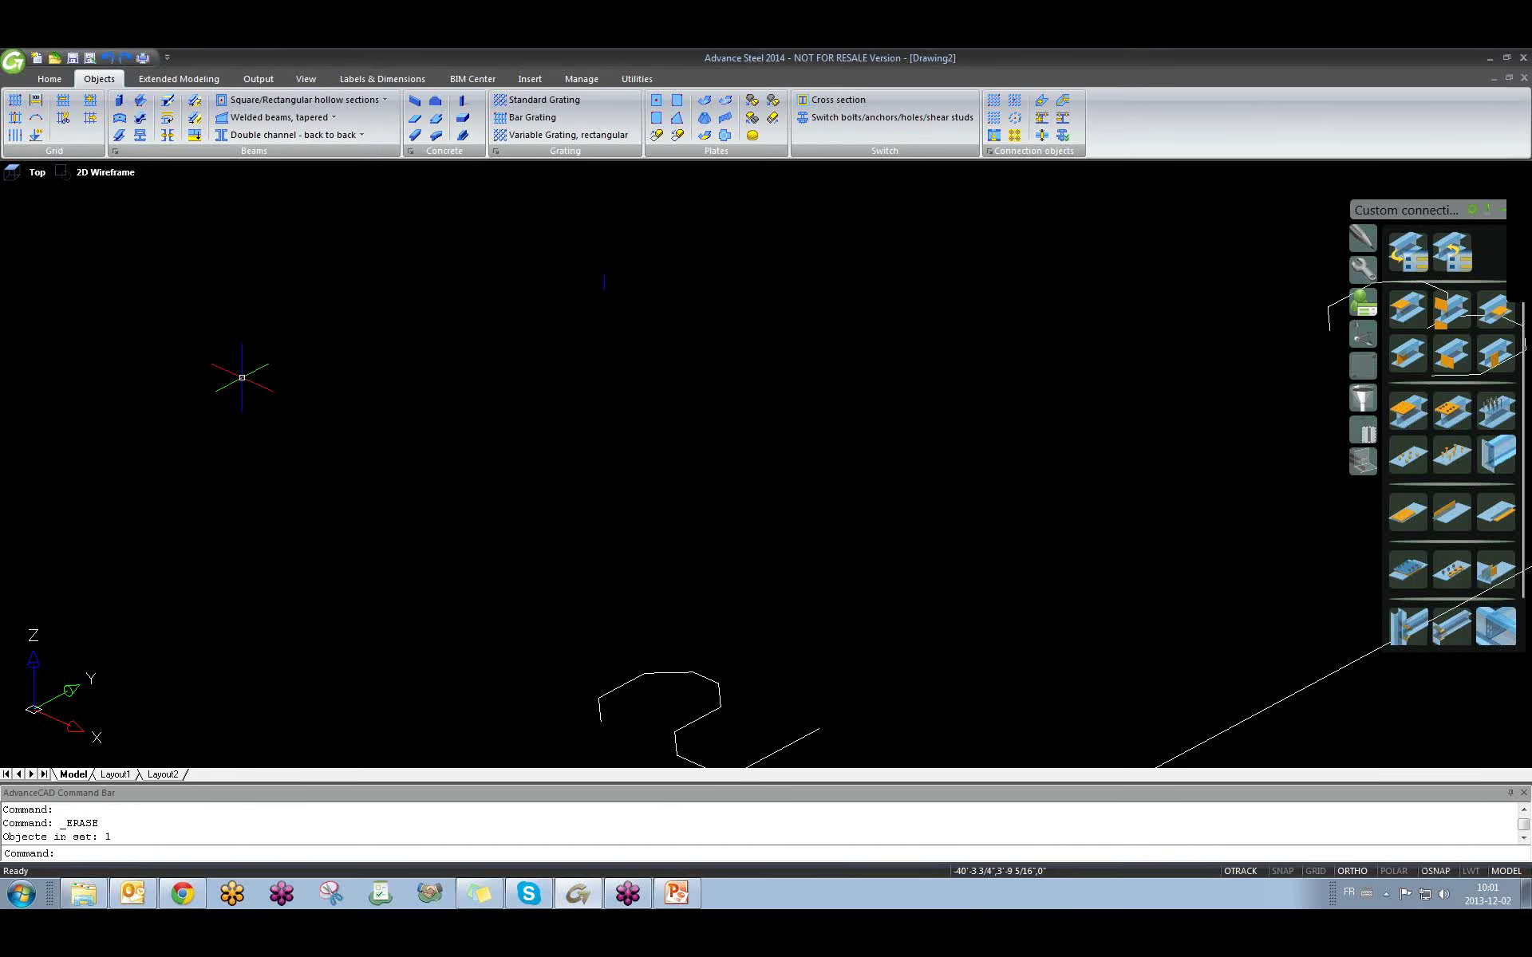
Place a vertical square/rectangular hollow section column with a height of 105 at the intersection of the two axes 1.
click(384, 100)
click(286, 447)
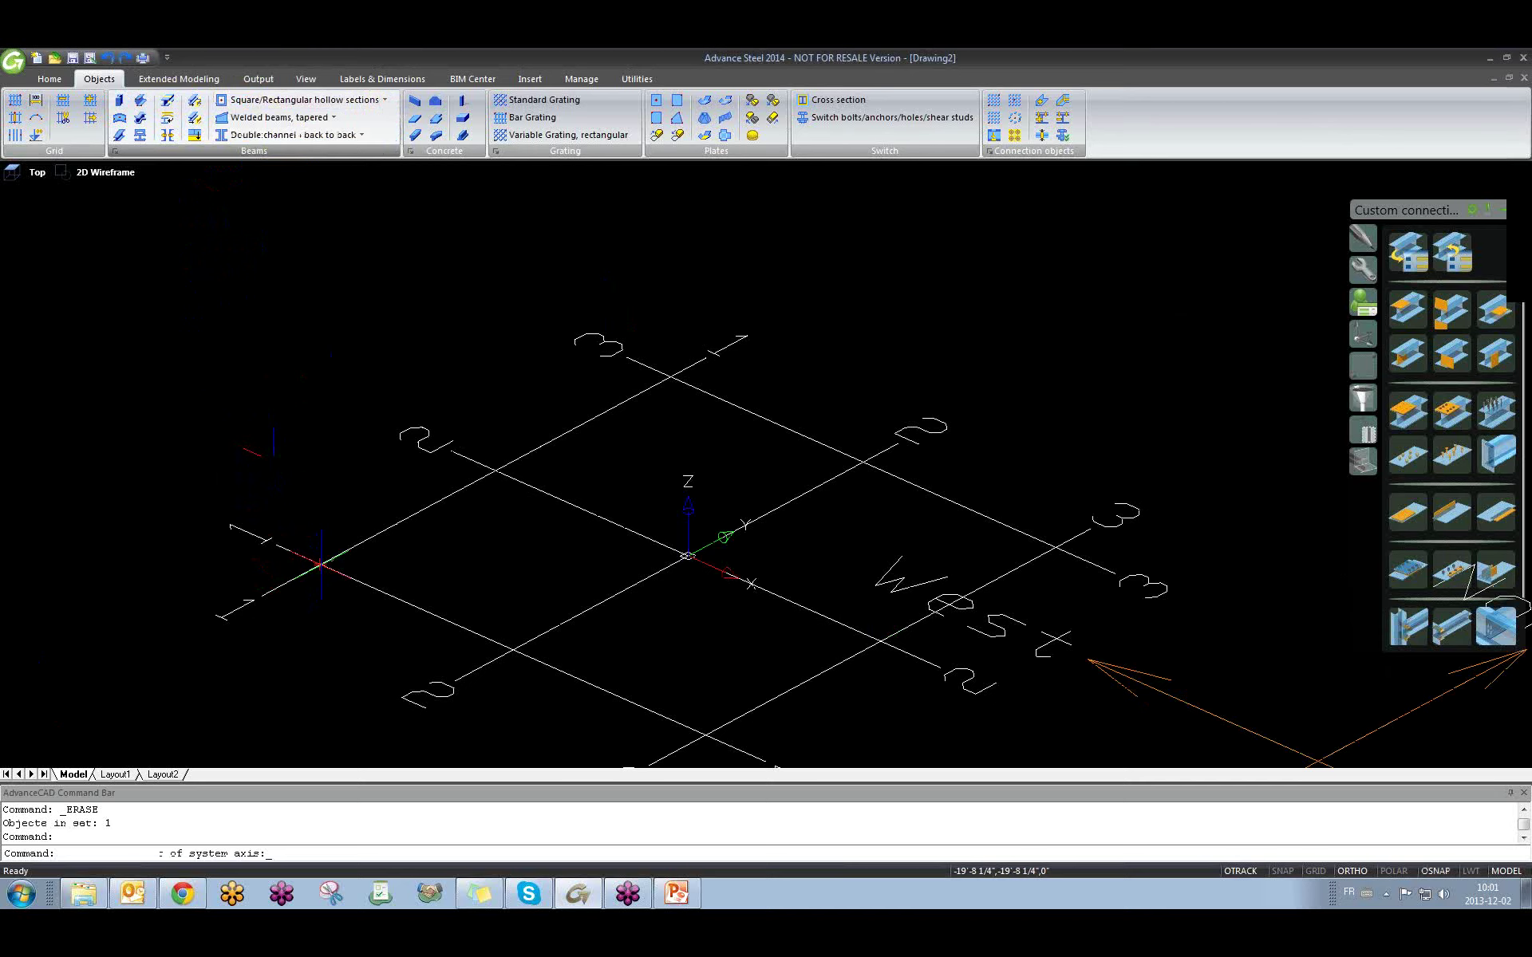
click(320, 563)
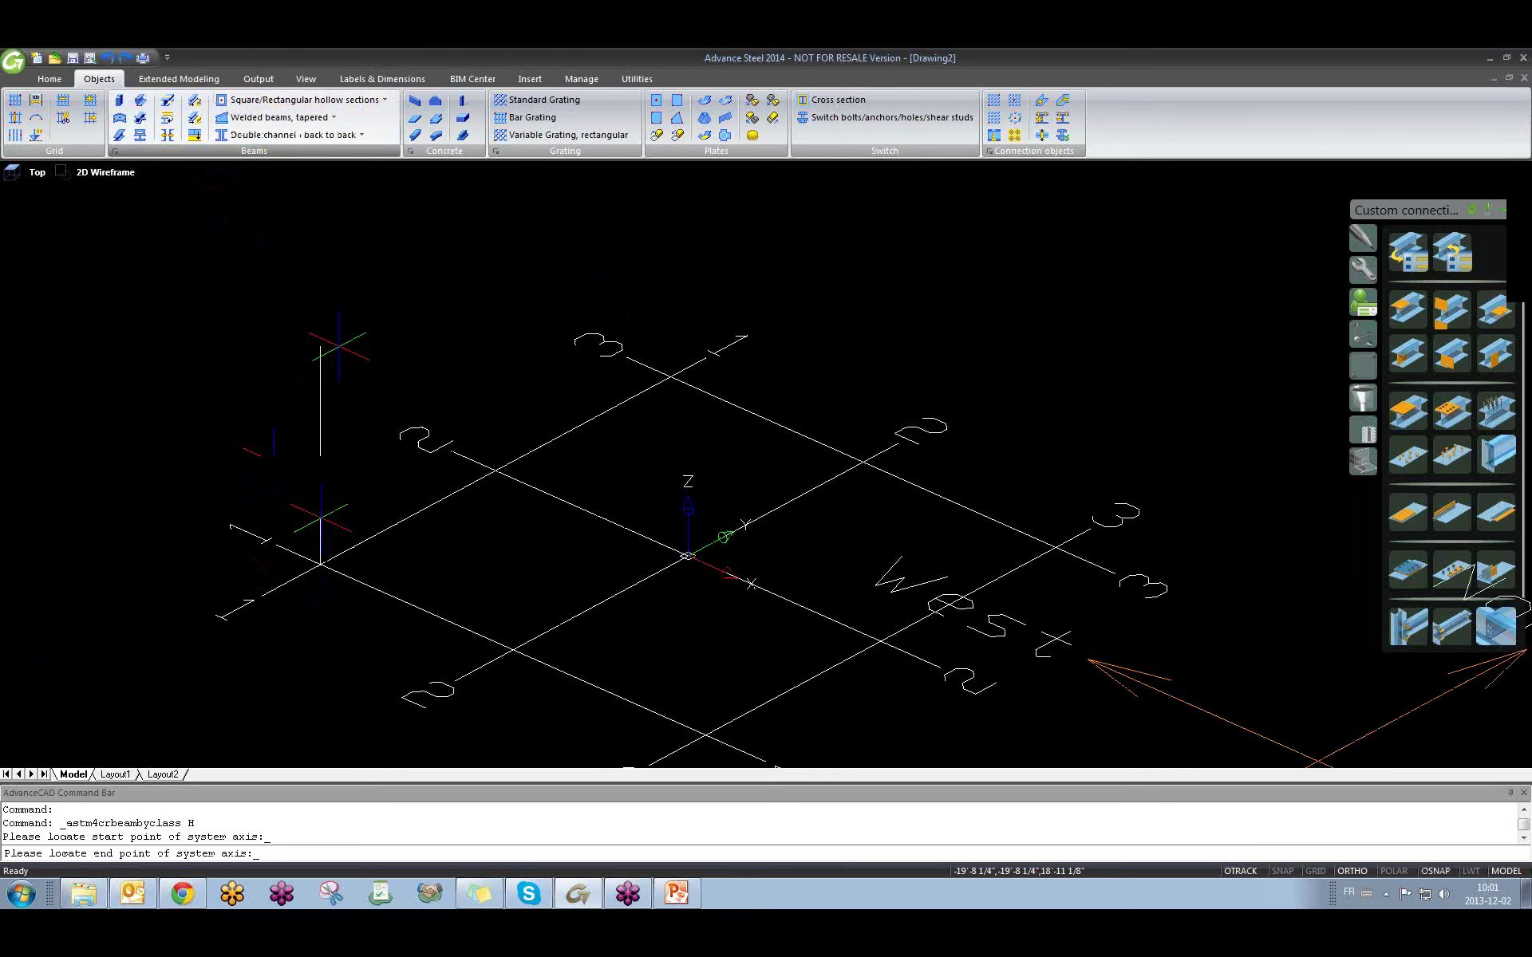
text(105)
key(Return)
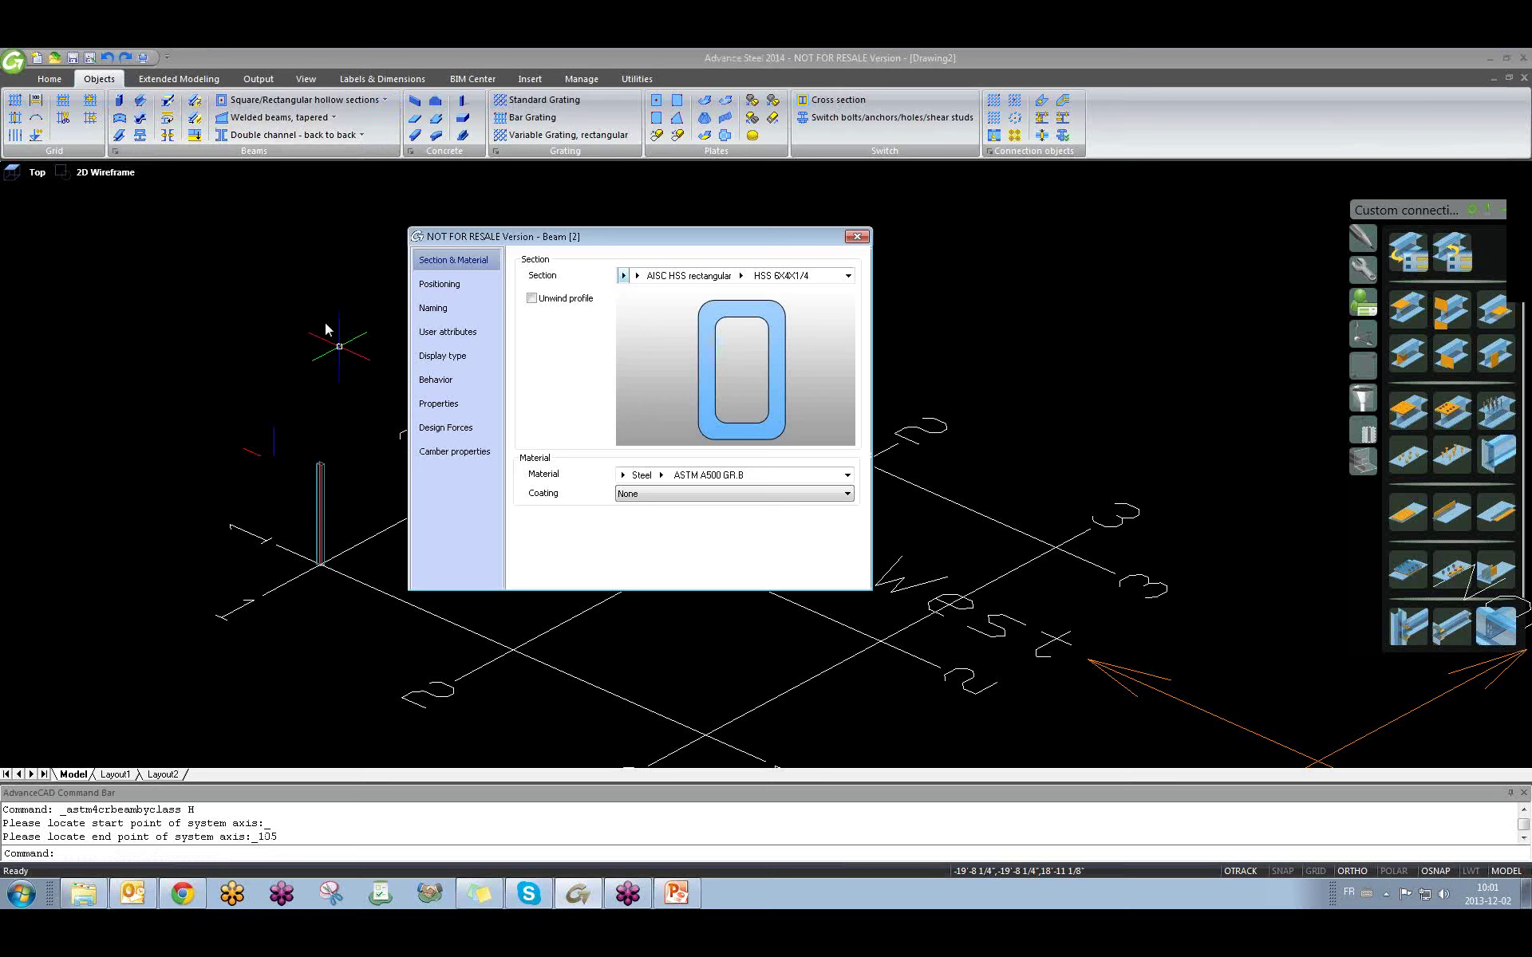
click(856, 237)
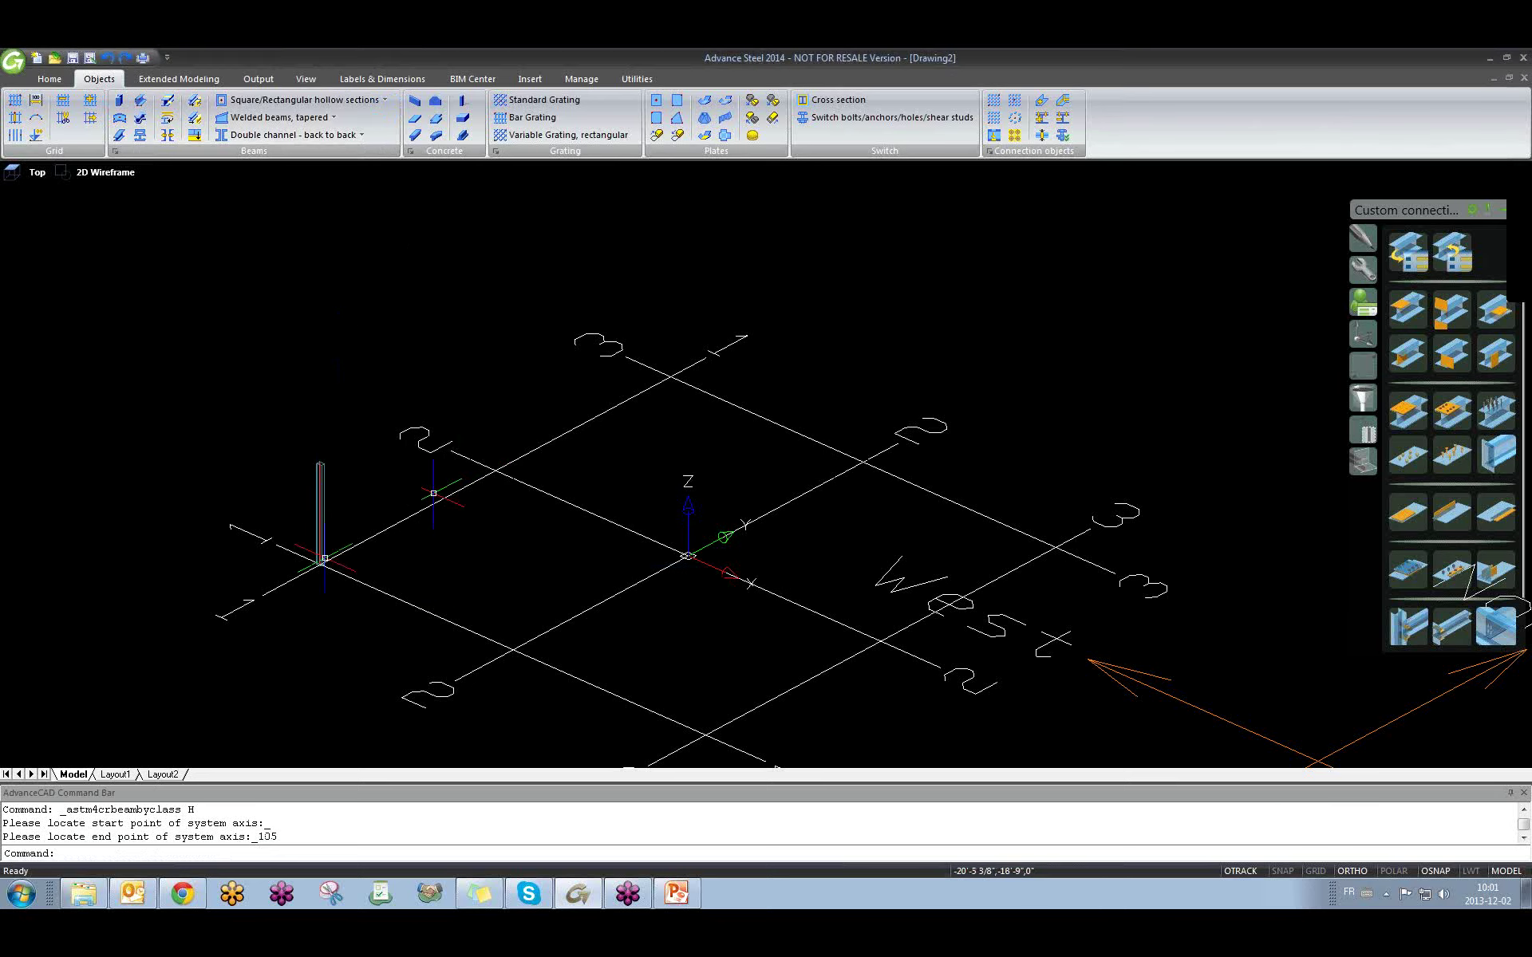
Reopen the column's properties and look through the section types and classes offered for it.
double_click(319, 494)
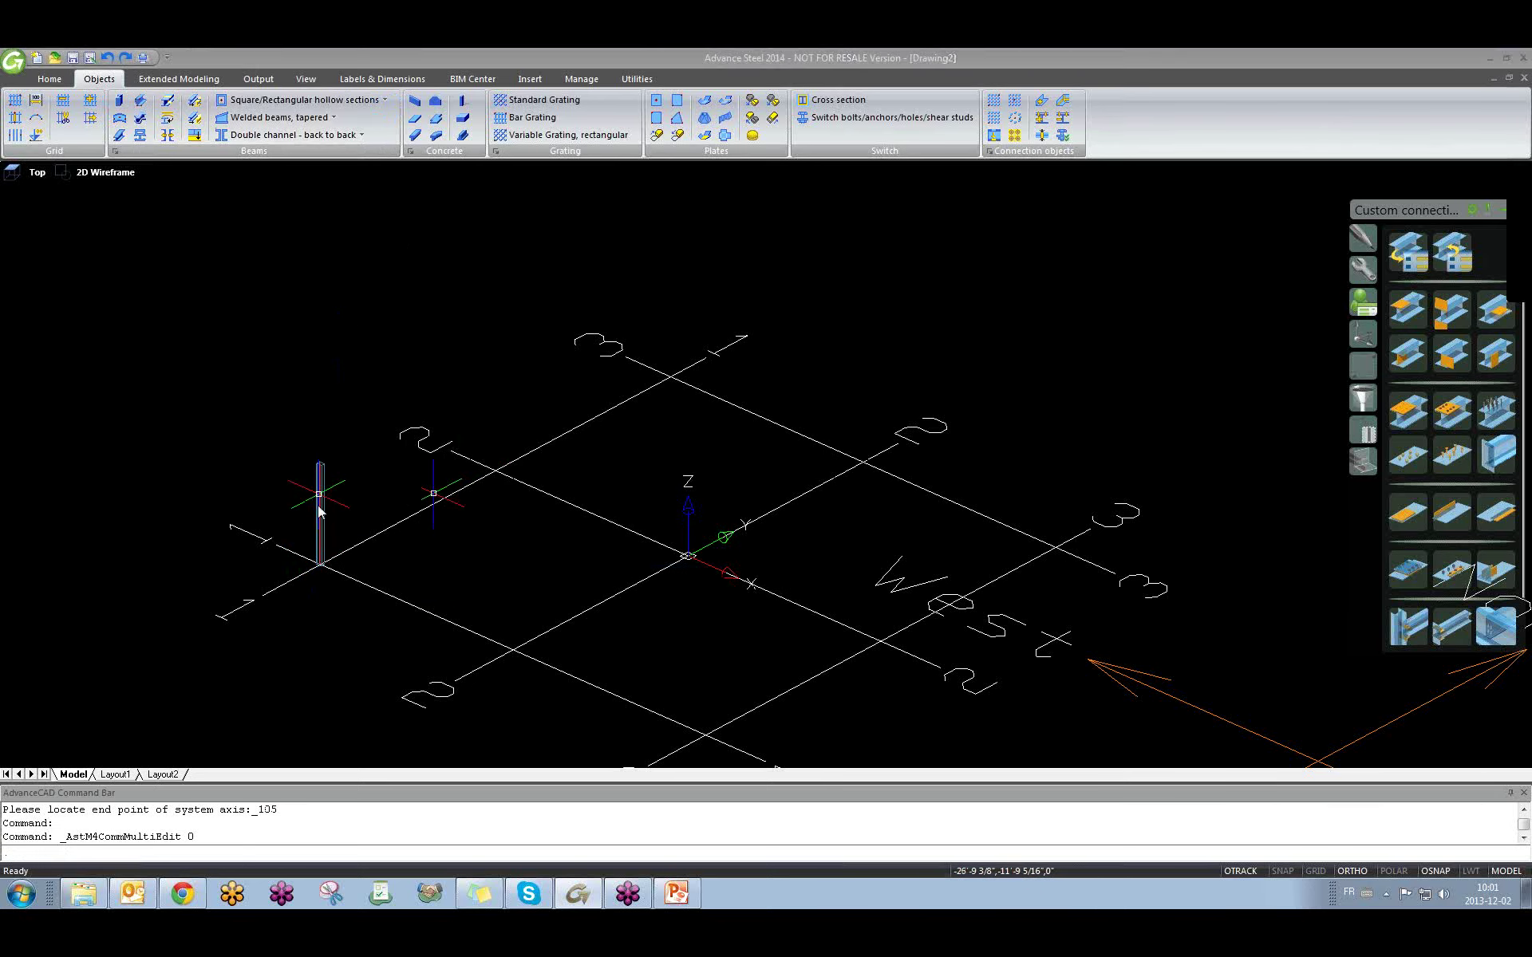
click(856, 237)
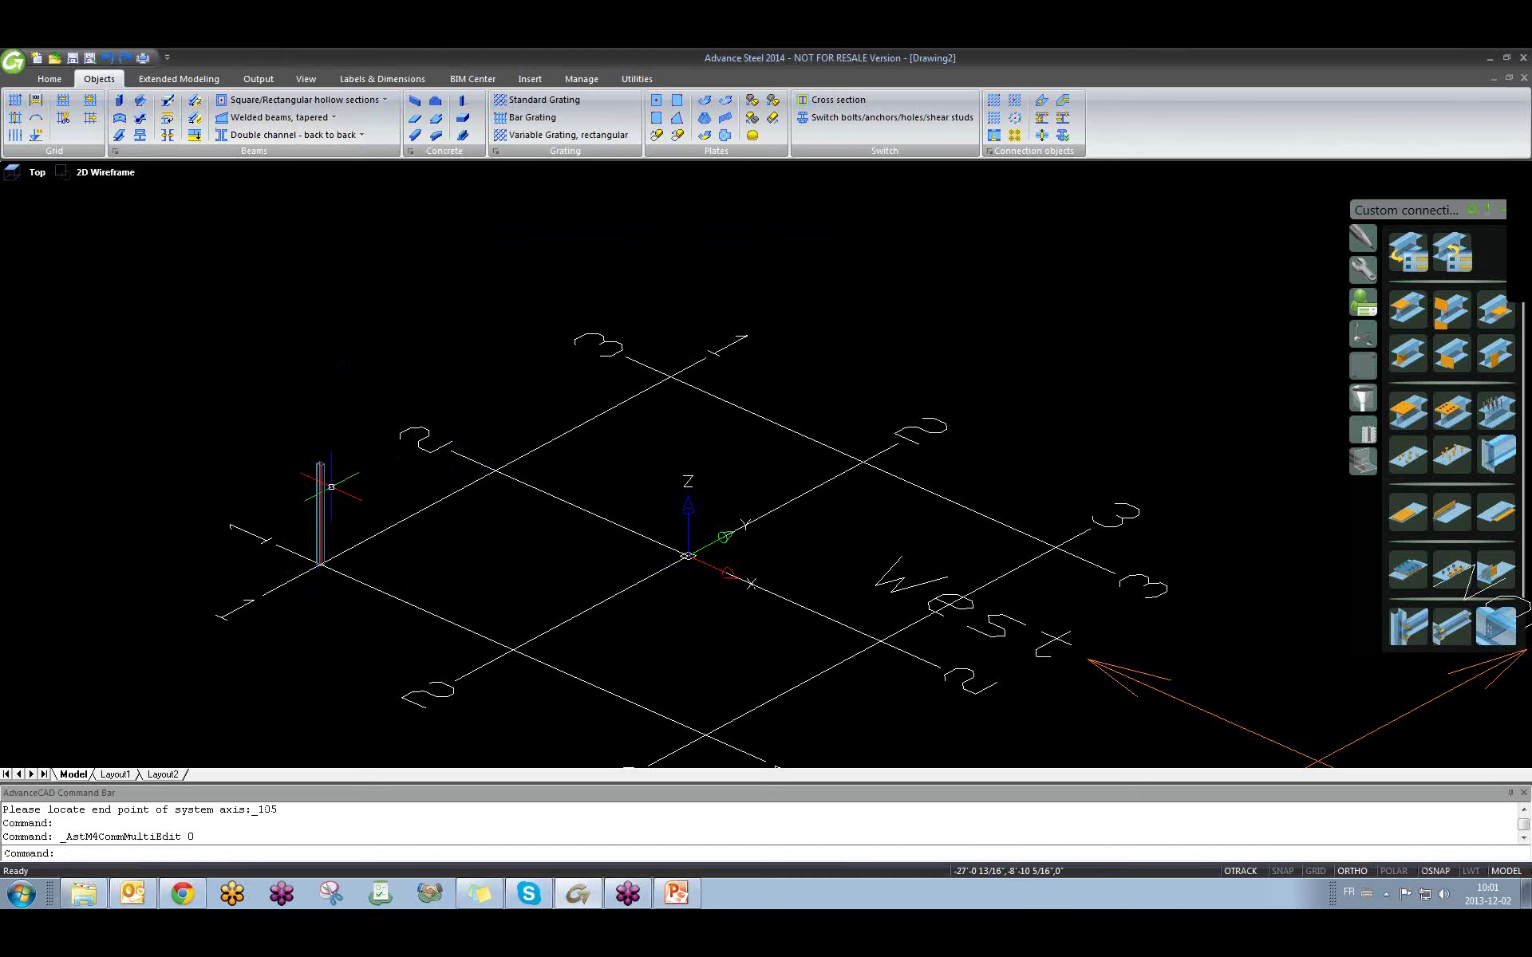
scroll(327, 447, up, 2)
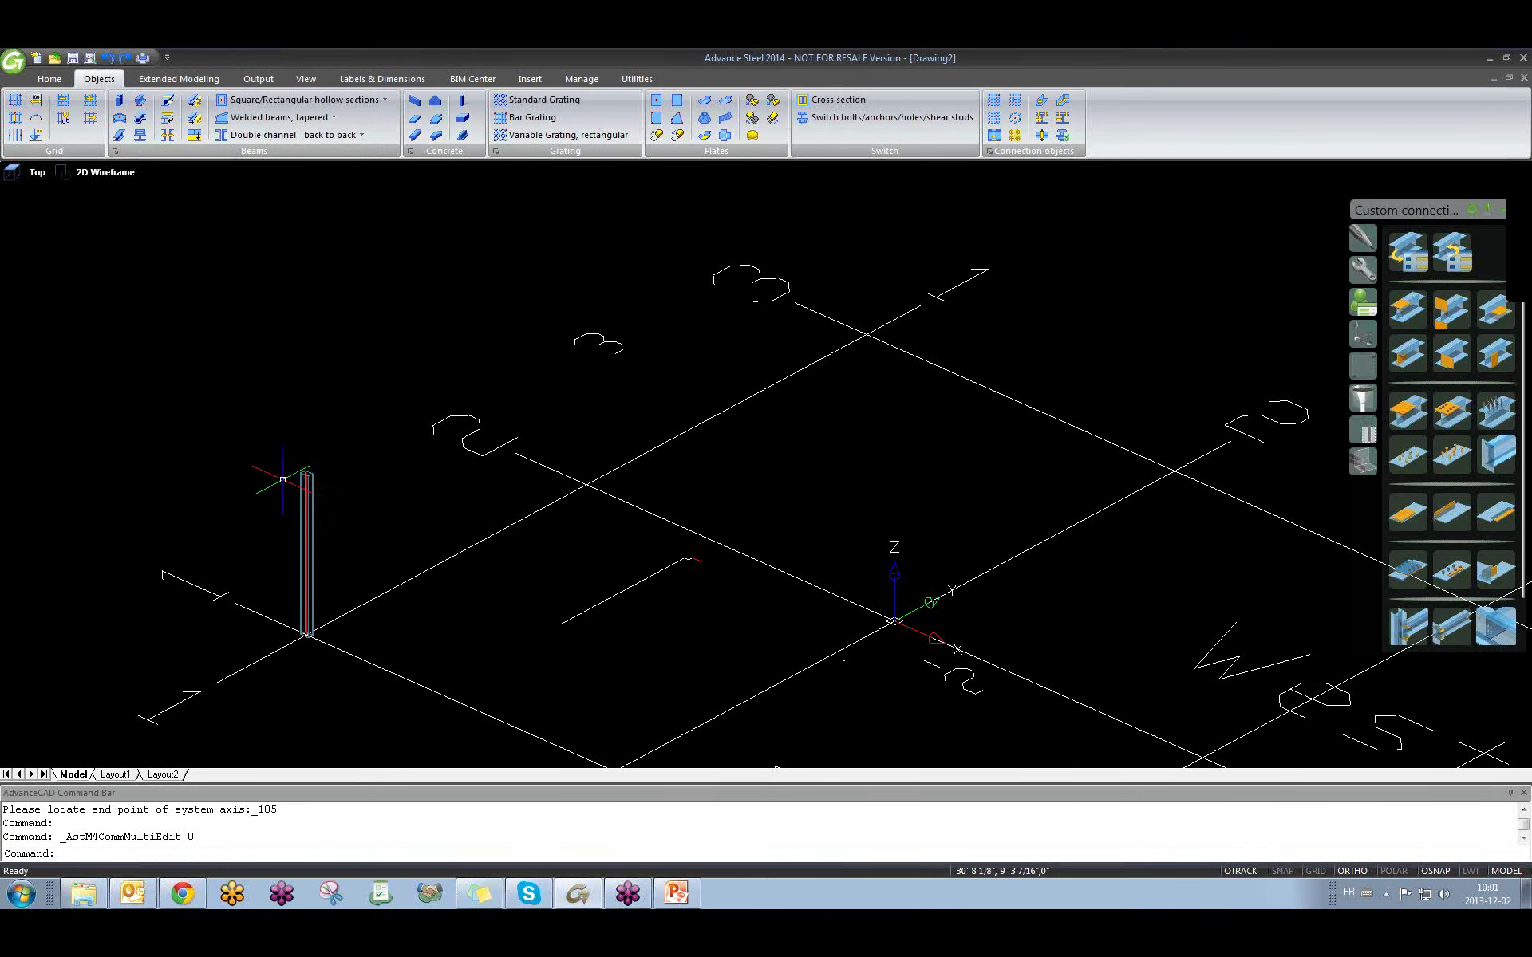
double_click(306, 496)
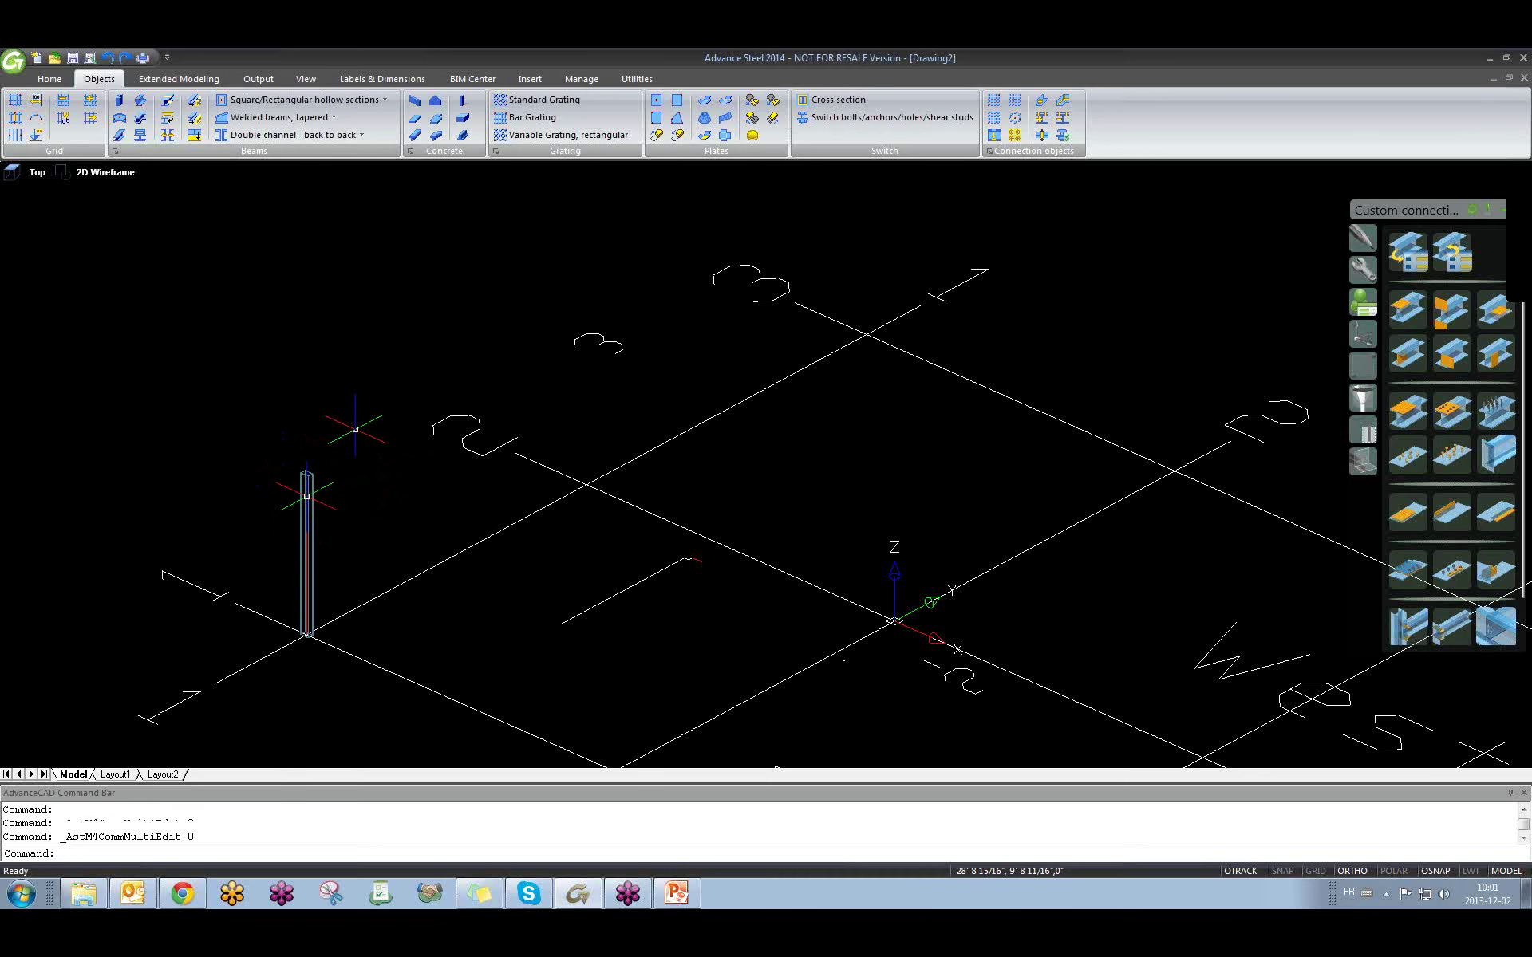
drag(712, 244, 741, 244)
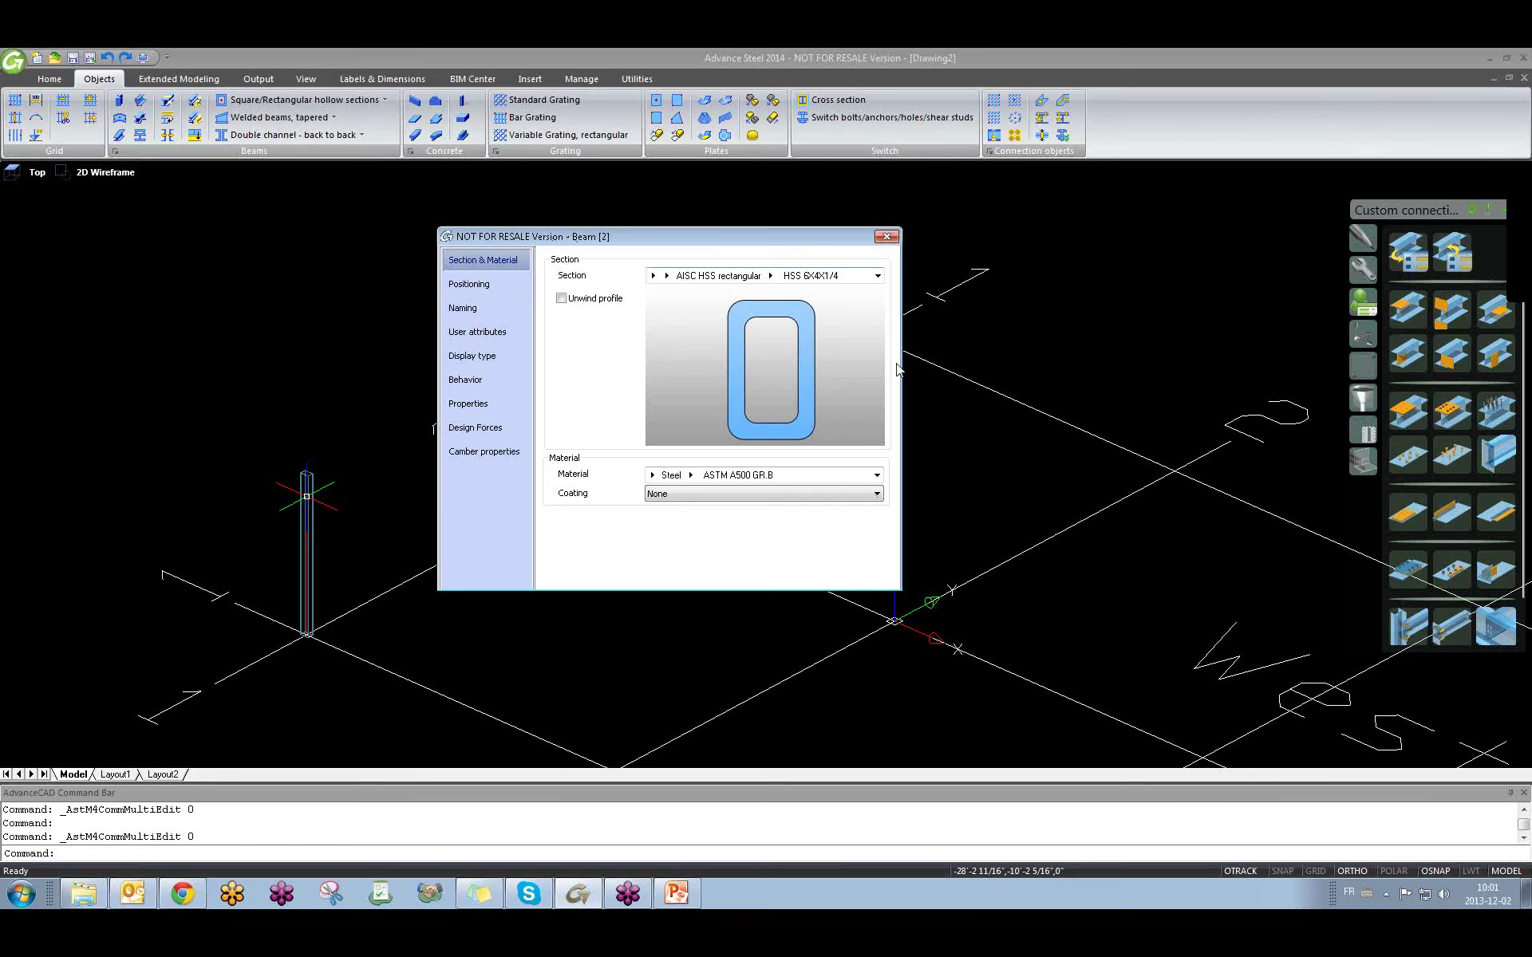
click(666, 276)
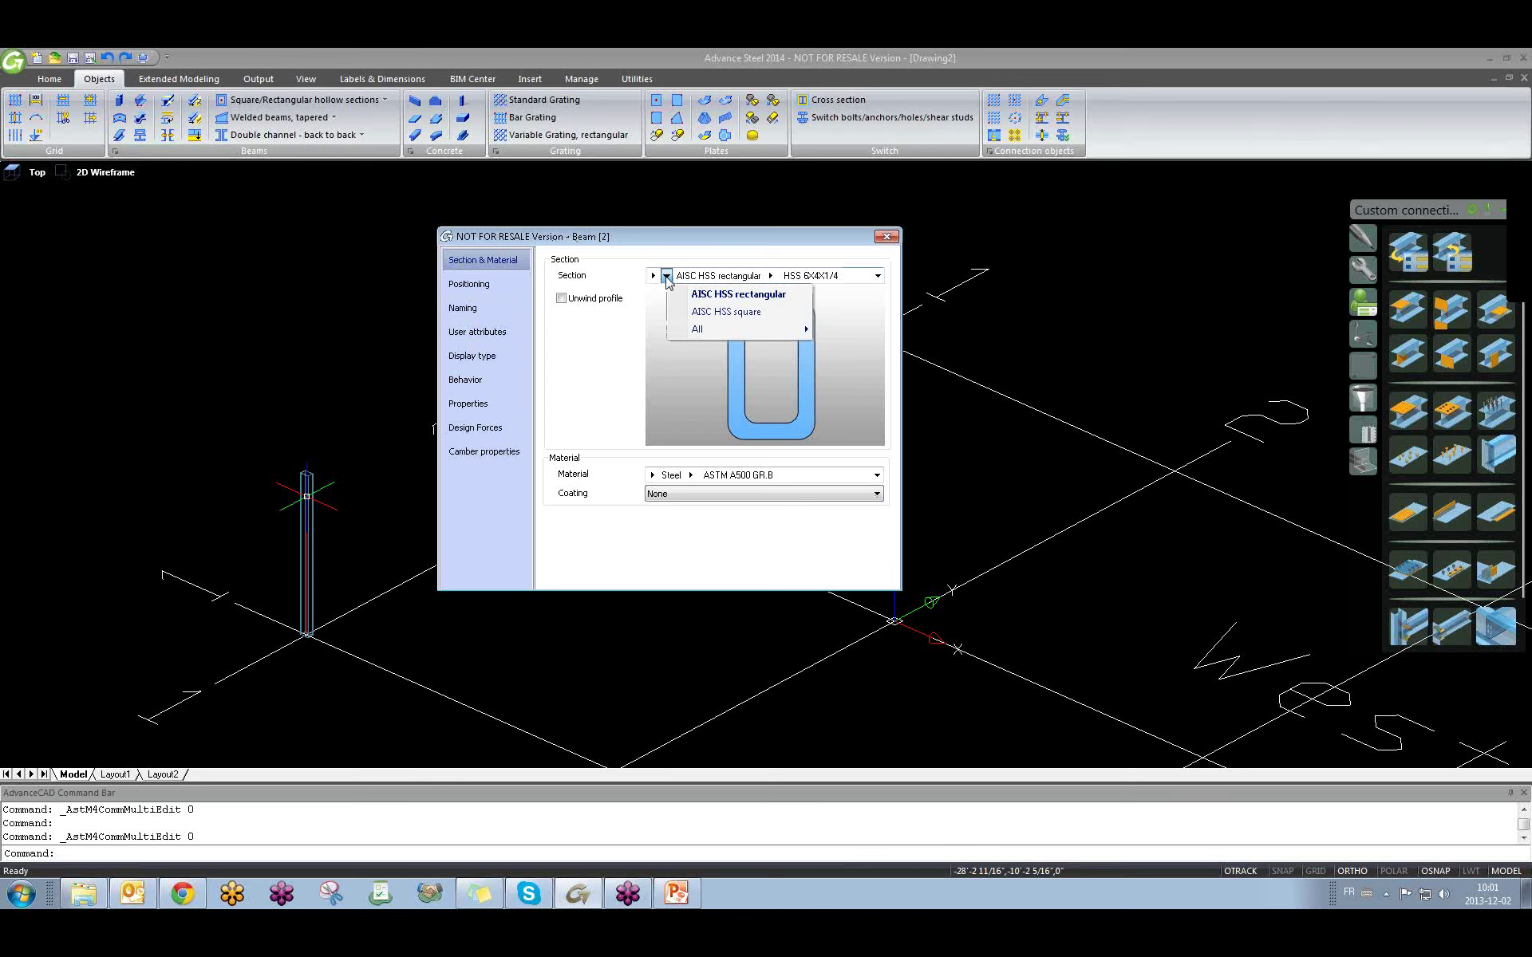
click(652, 275)
click(786, 434)
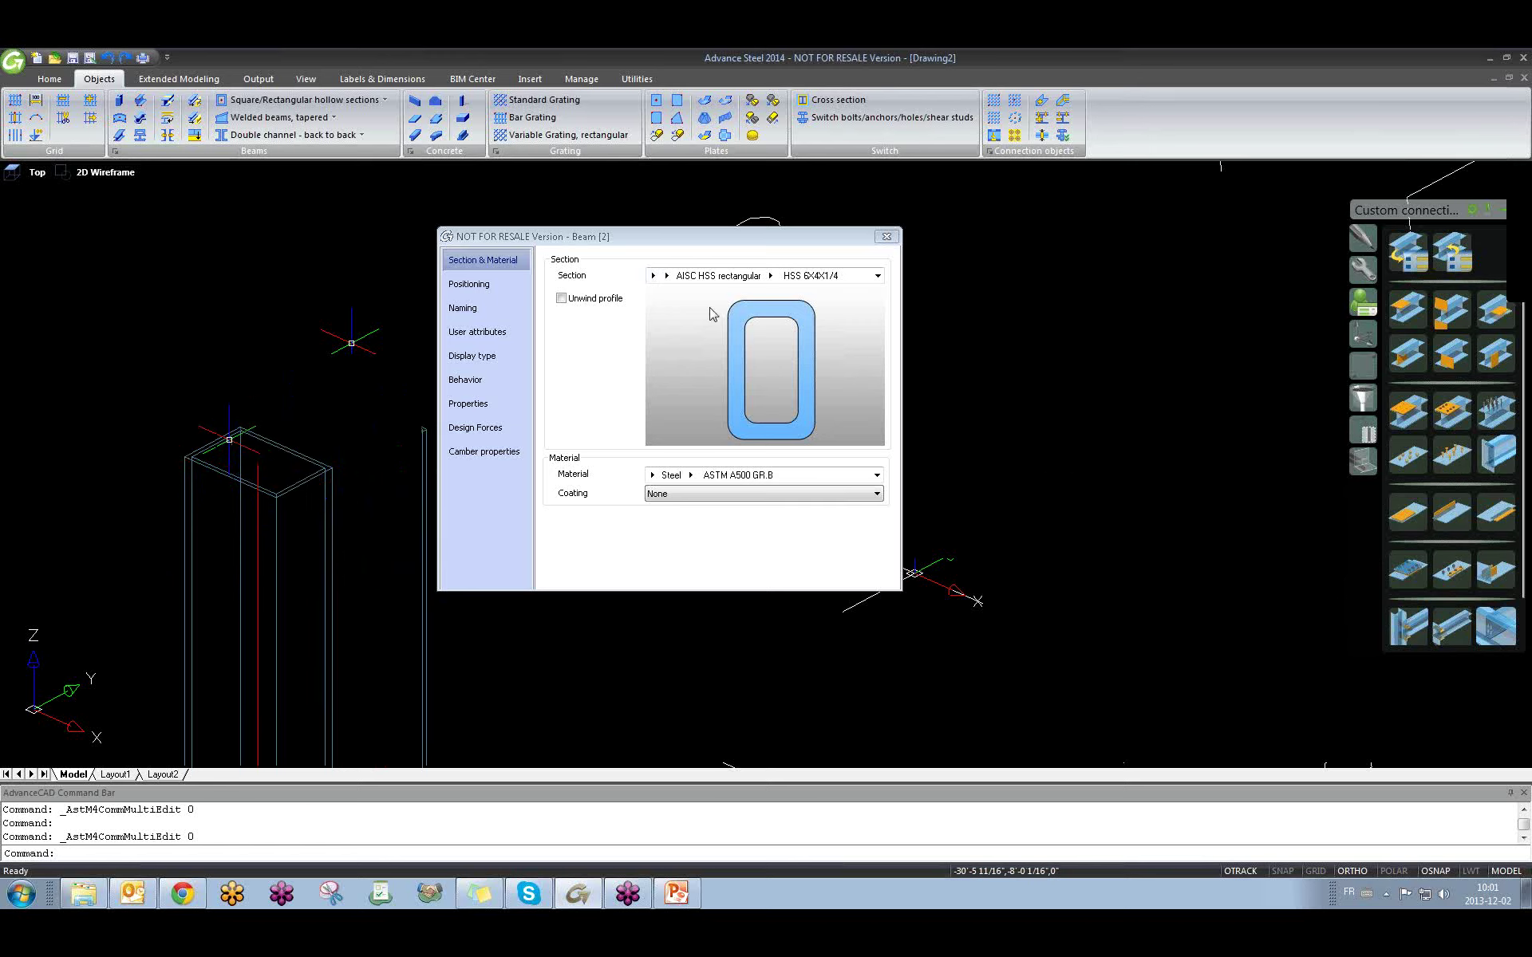
Switch the column's section class to AISC HSS square.
click(666, 276)
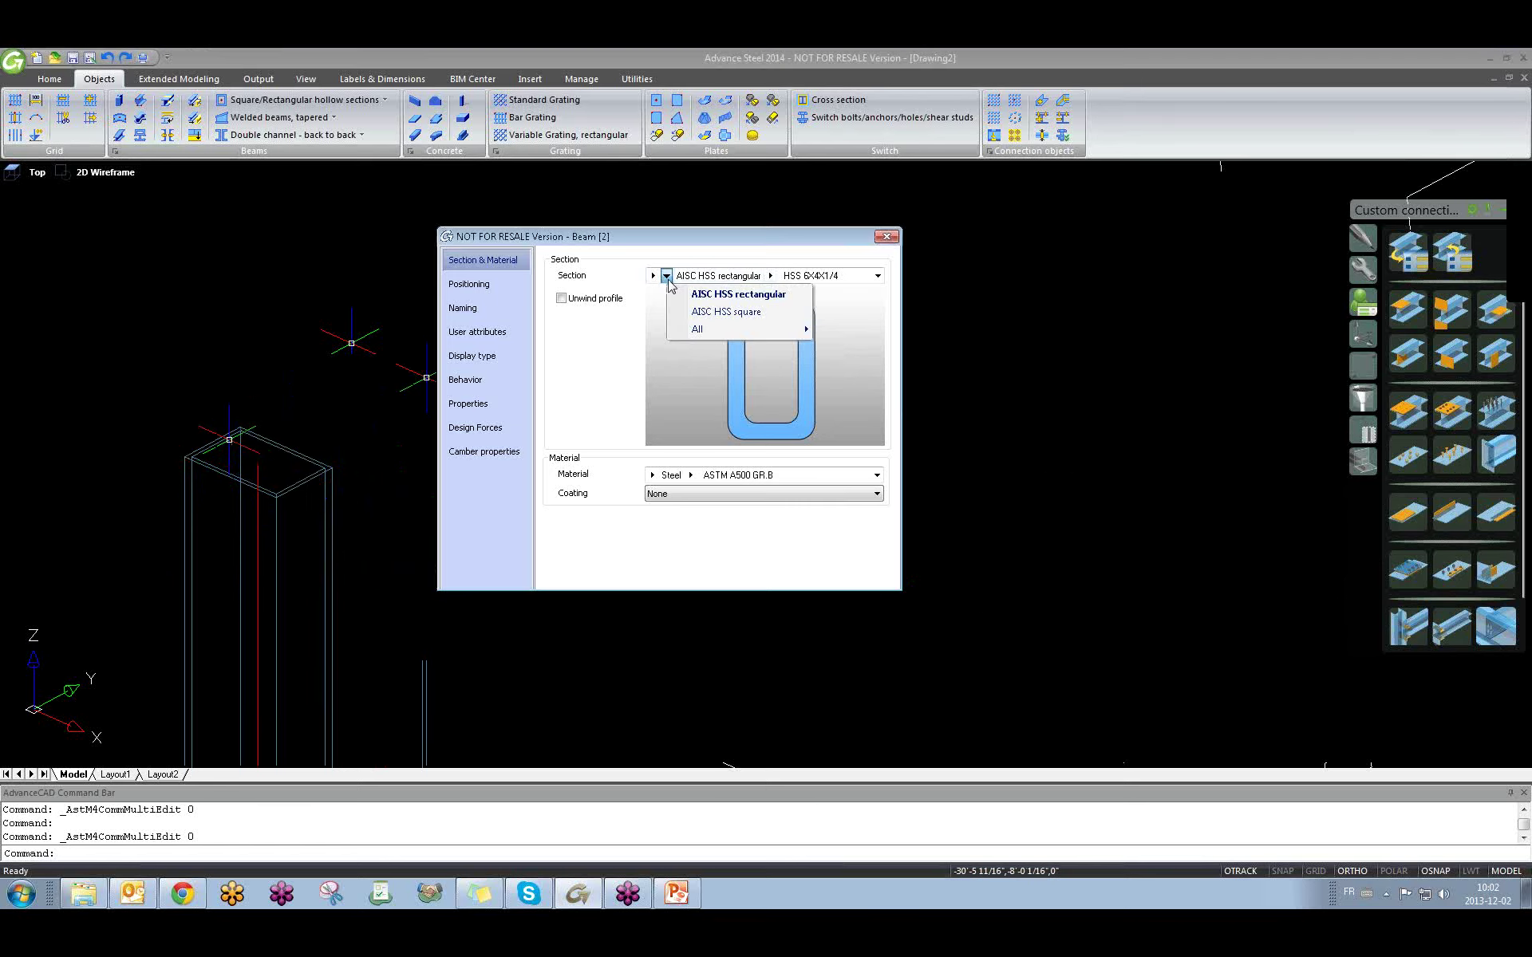
click(696, 312)
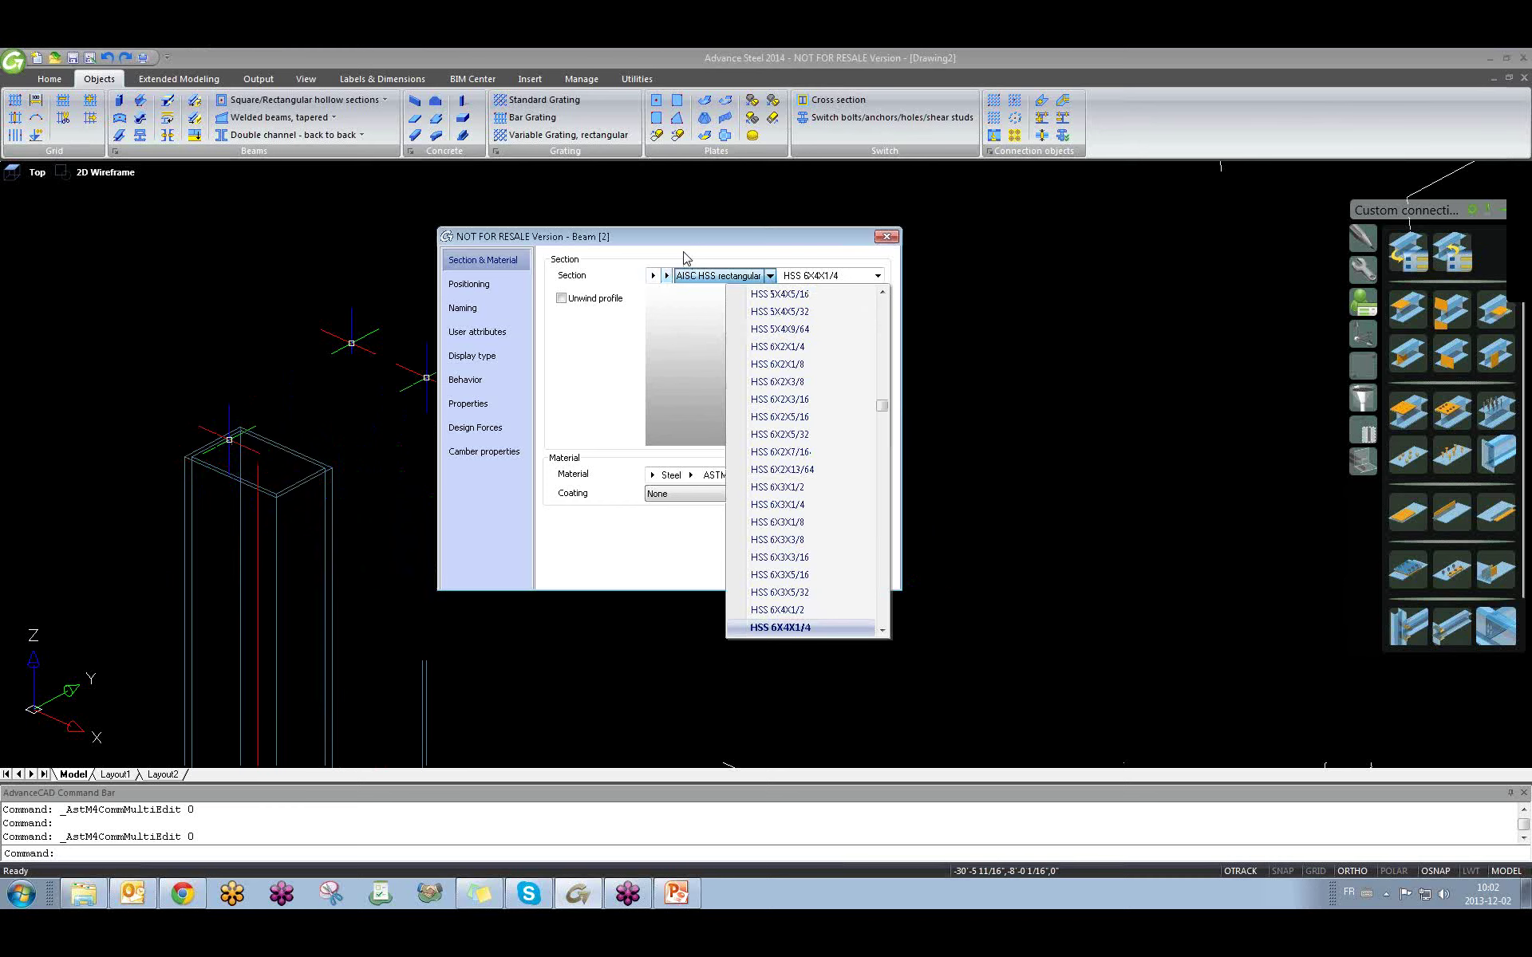
click(686, 257)
click(666, 276)
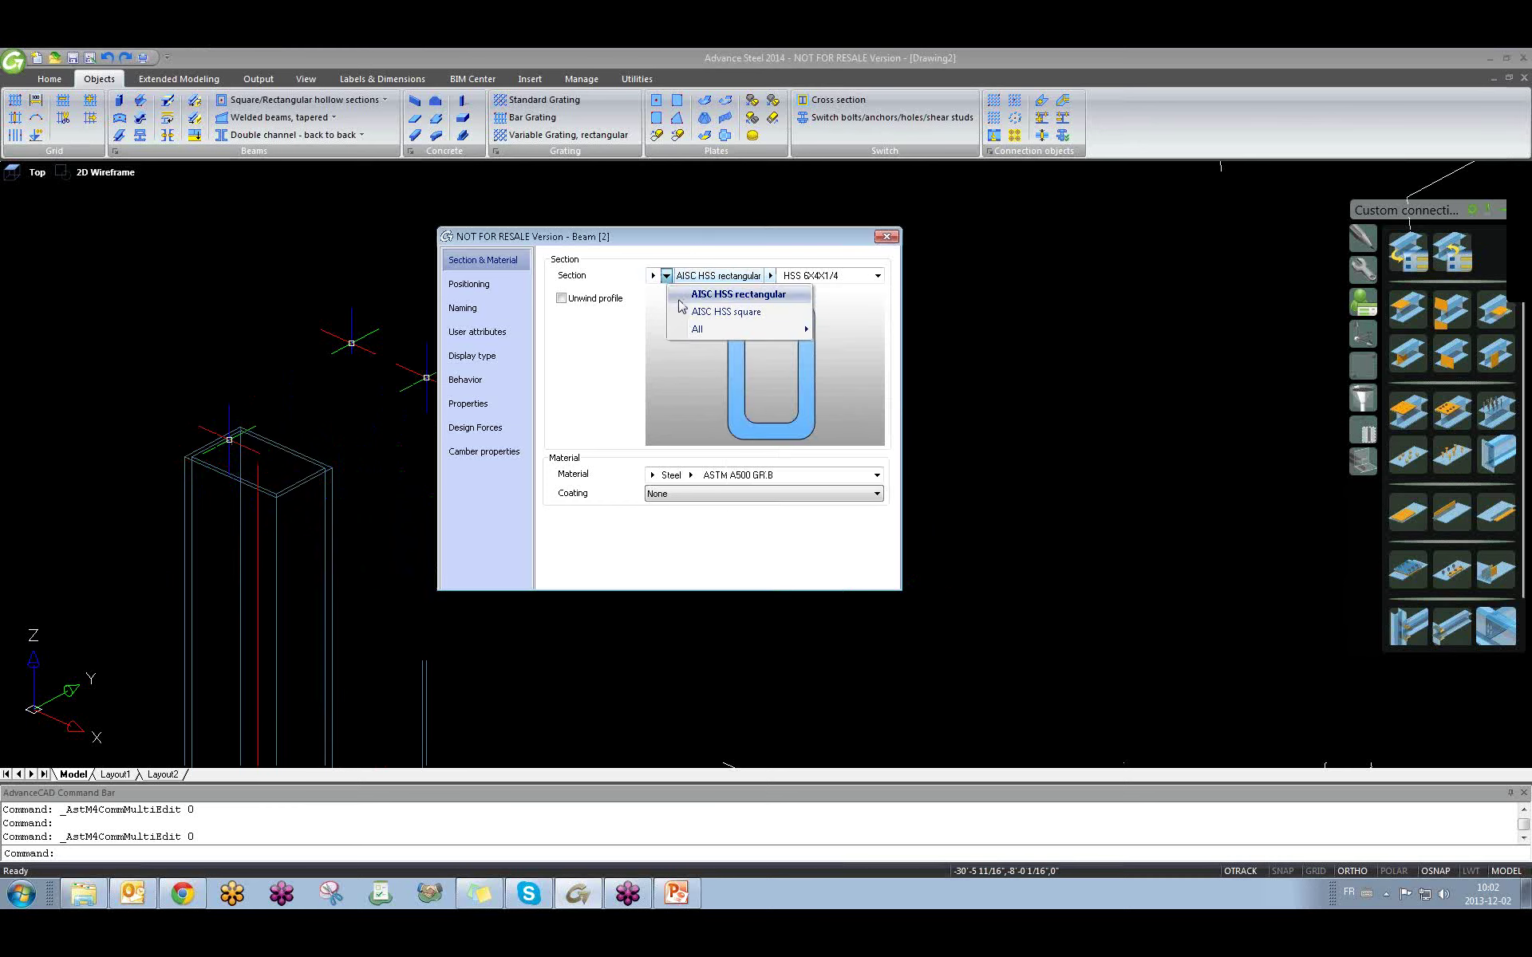
click(726, 312)
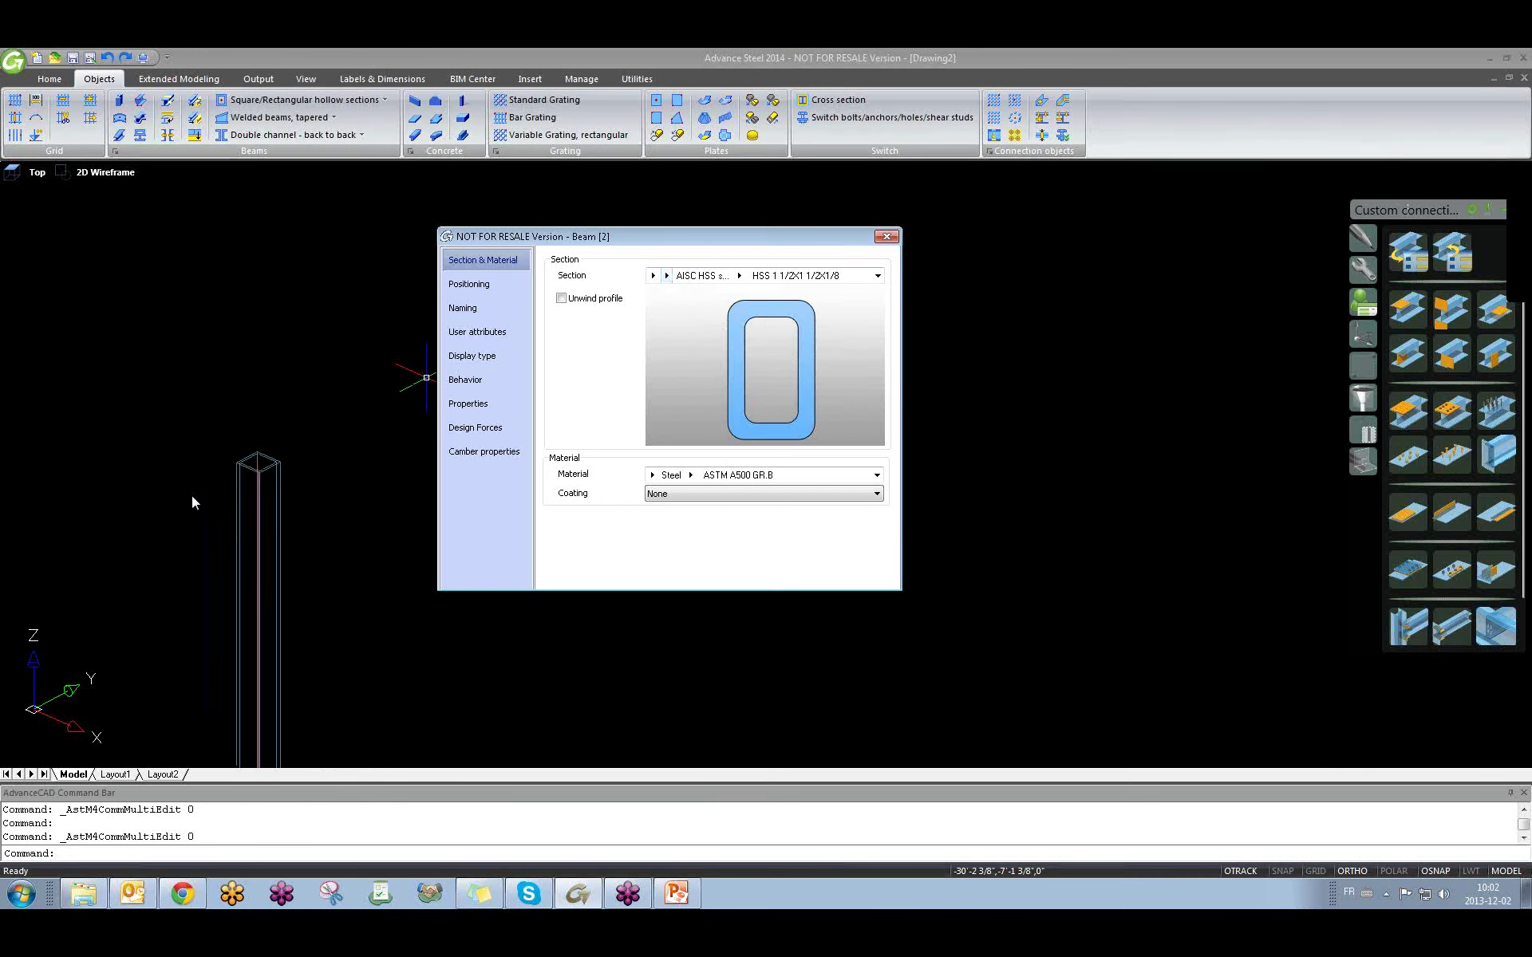
Switch the column's section class to AISC HSS rectangular and choose the size HSS 2X1X1/8.
click(666, 276)
click(684, 295)
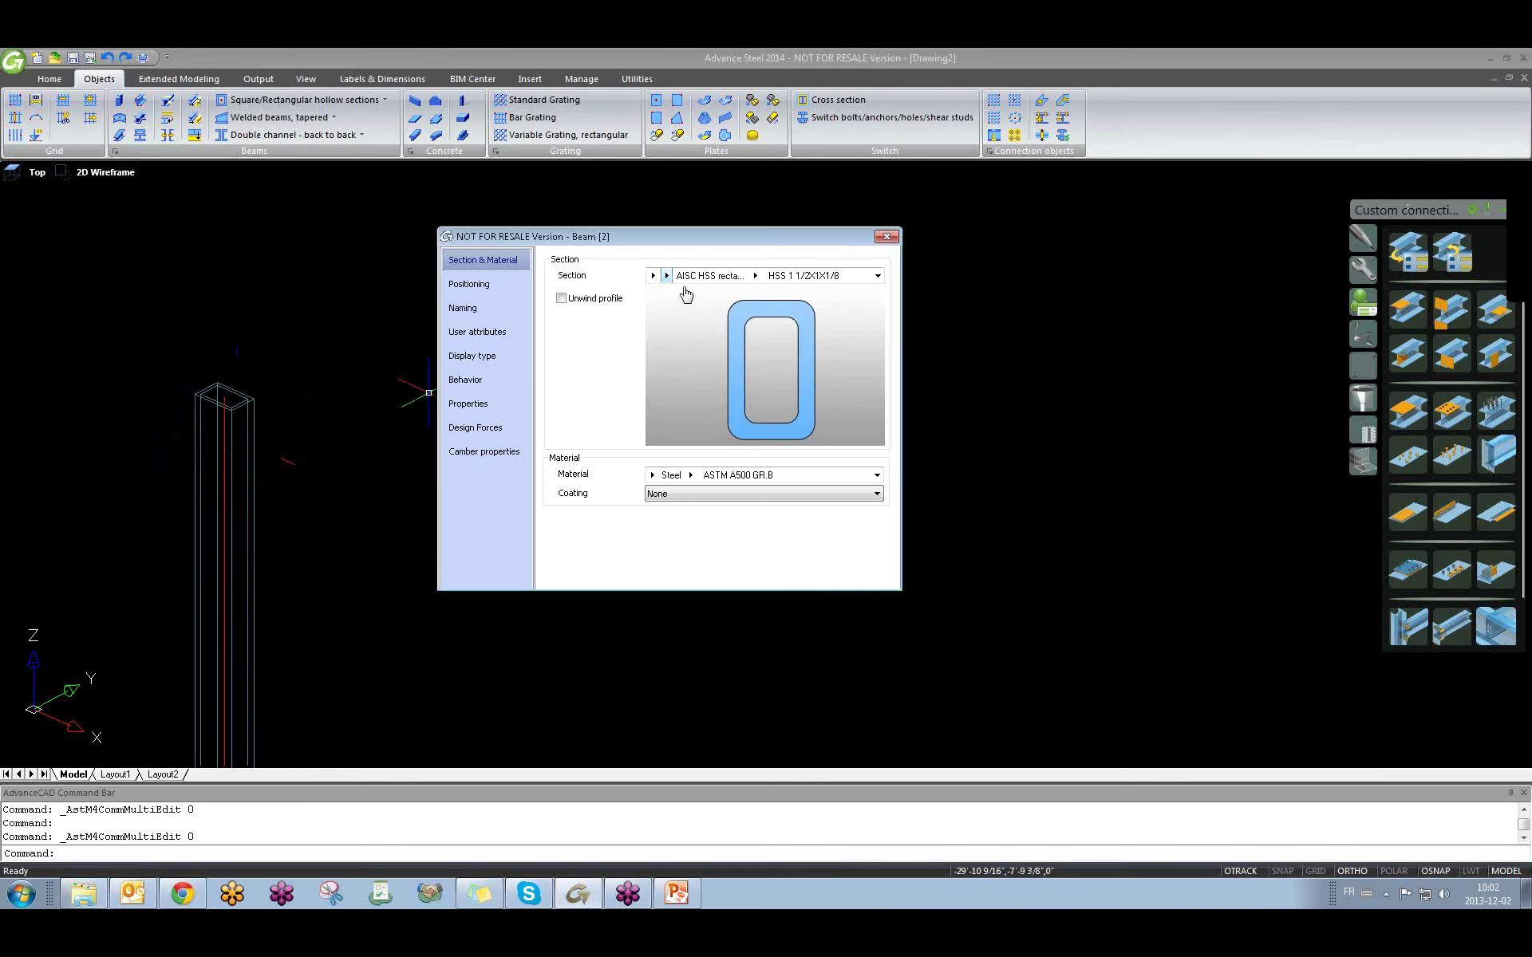
click(756, 277)
click(756, 277)
click(754, 277)
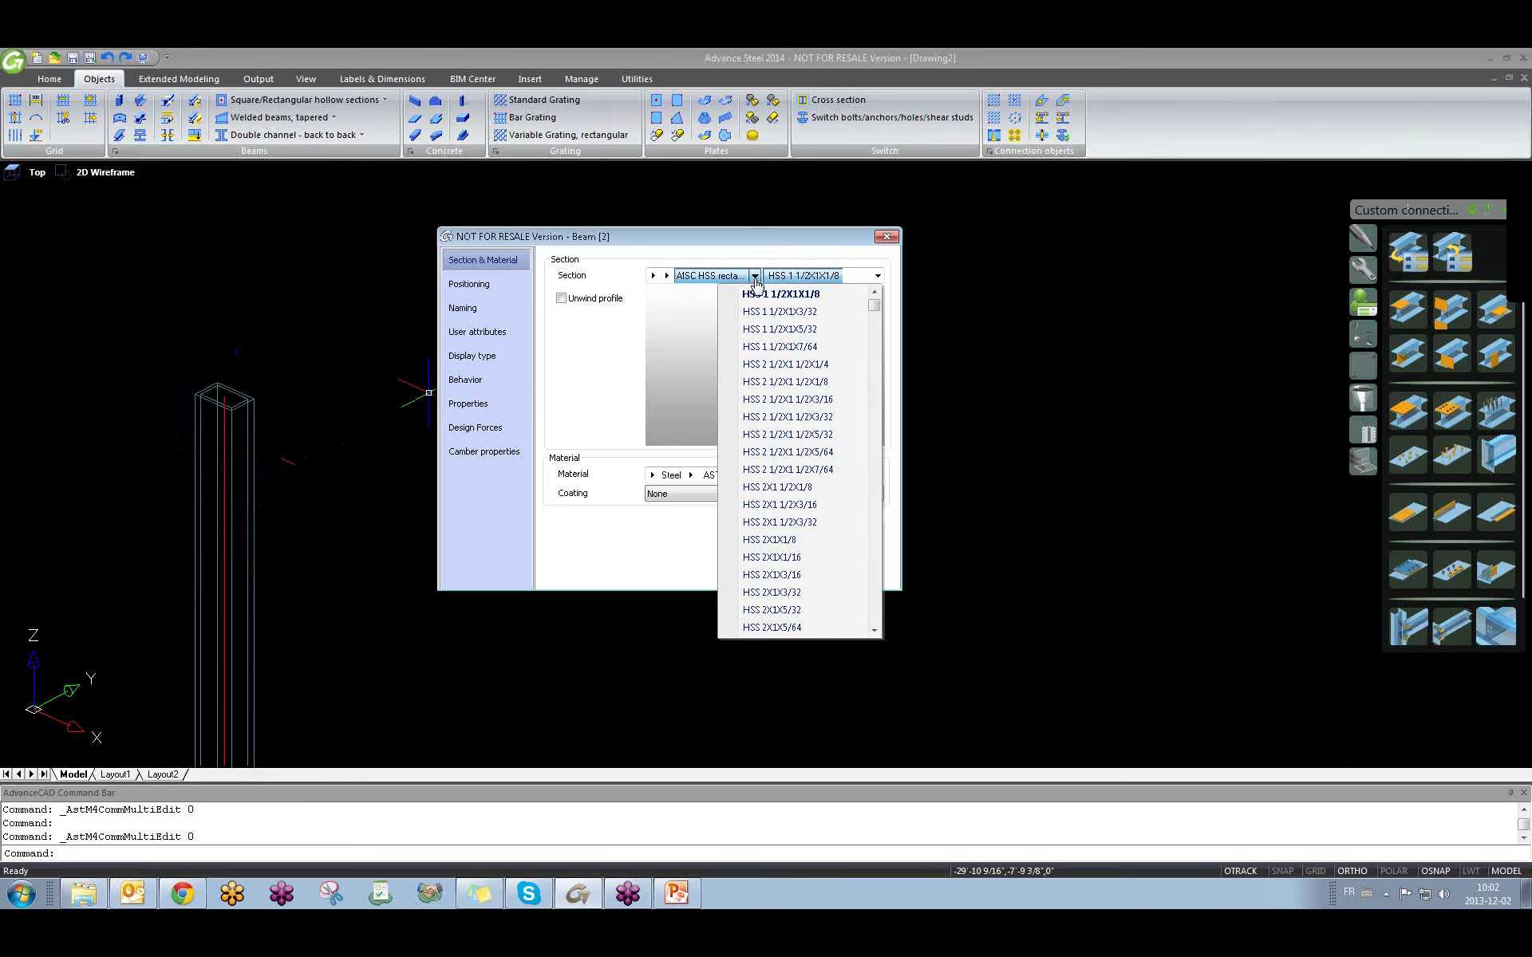
scroll(802, 459, down, 2)
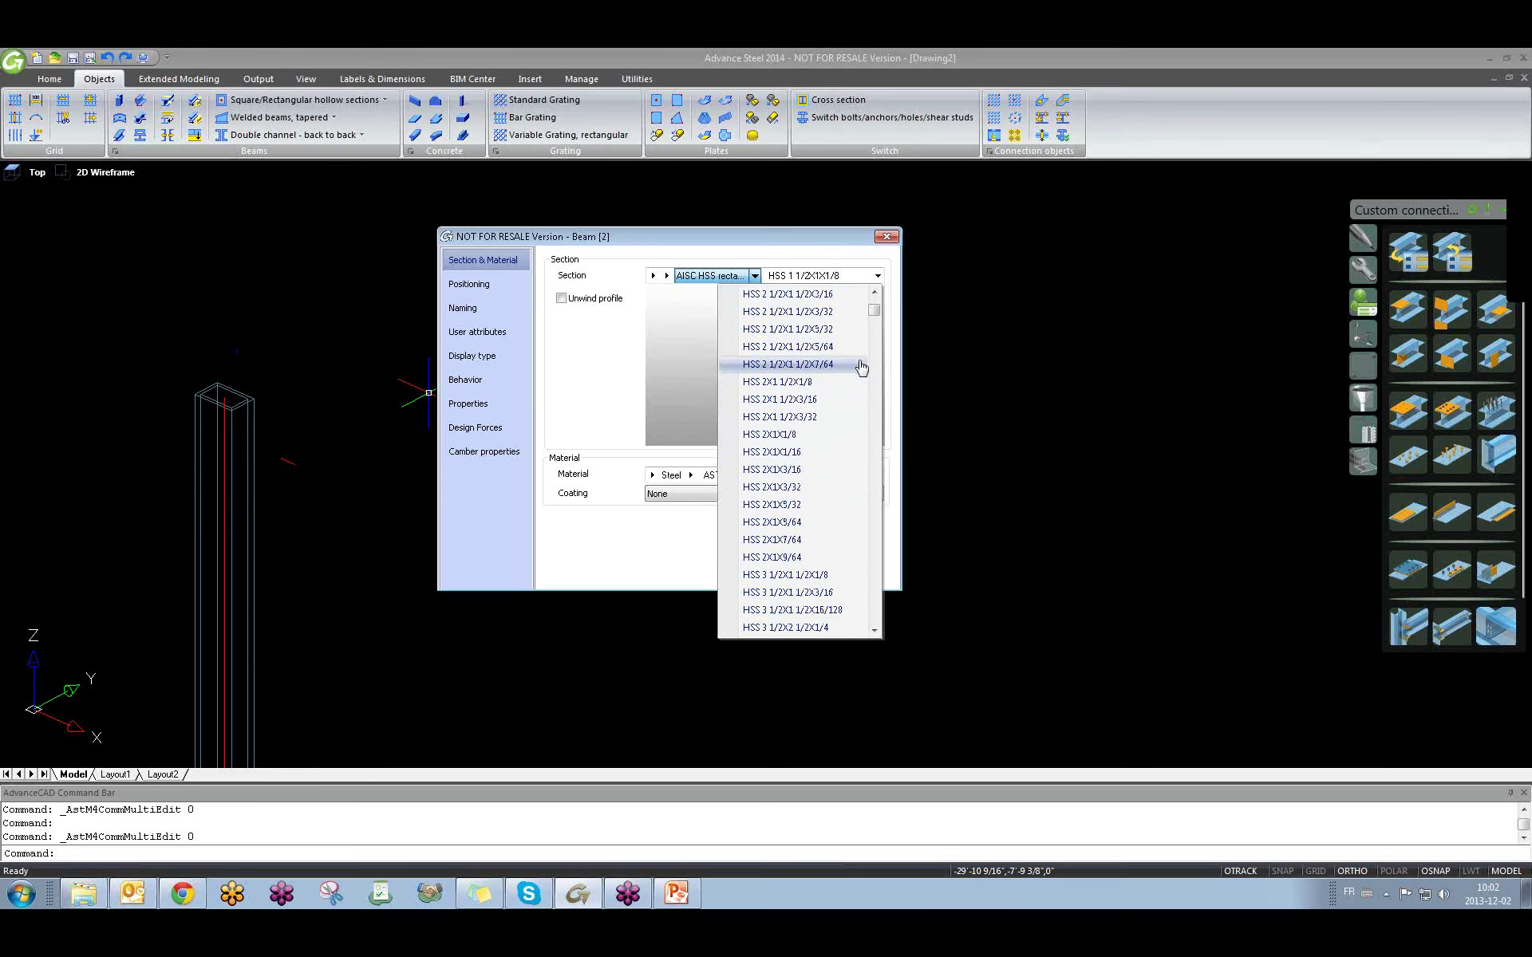
drag(874, 312, 878, 338)
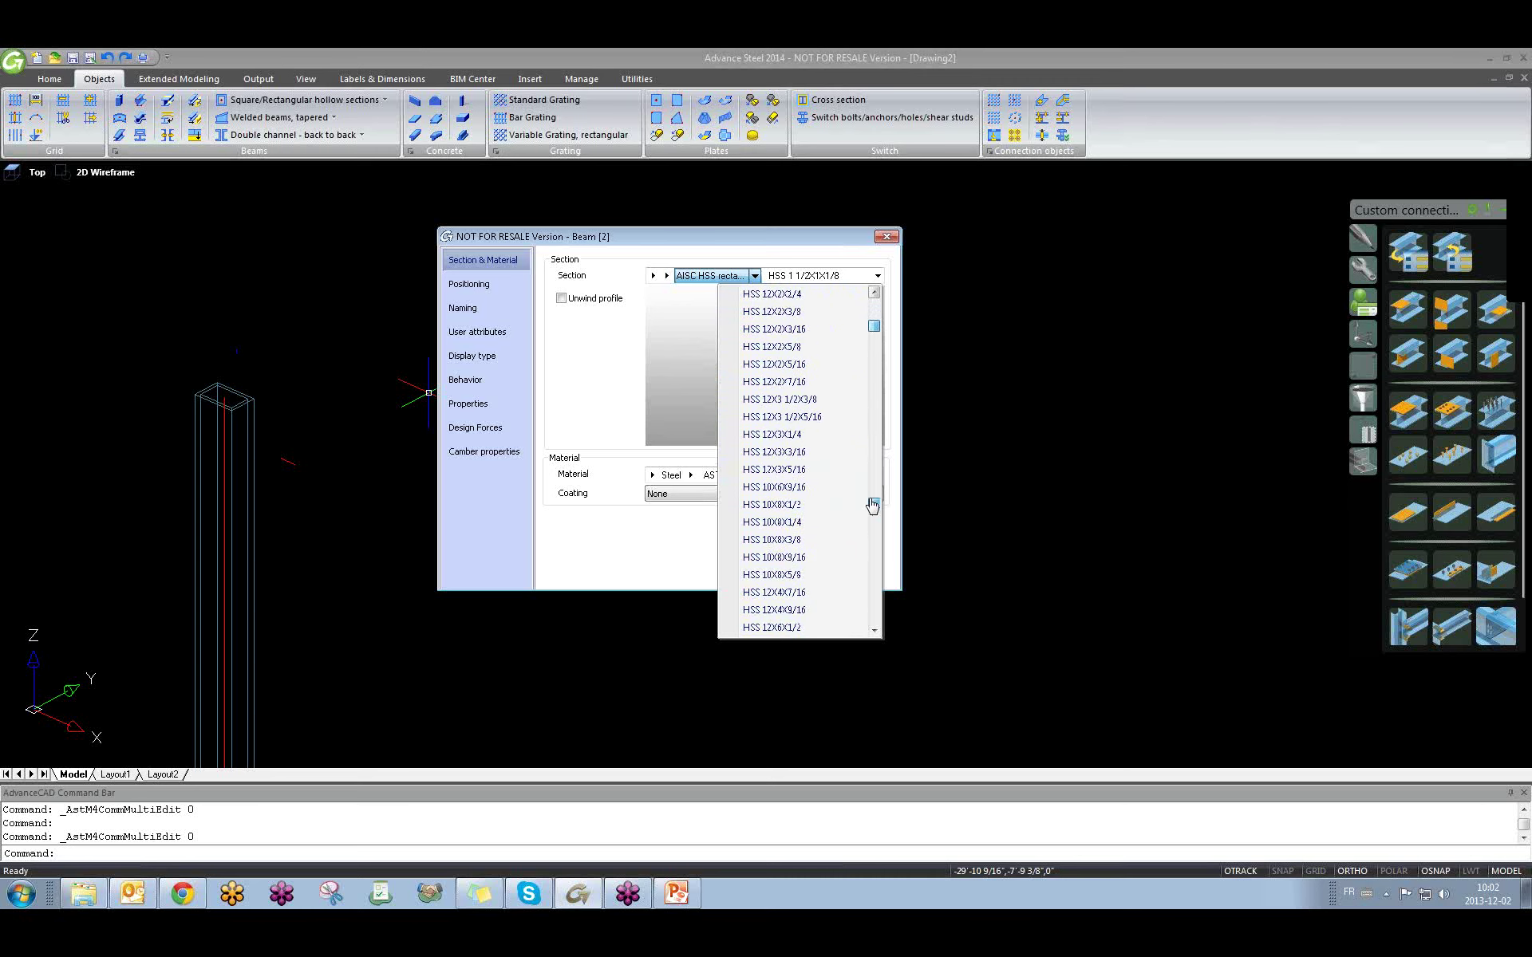
scroll(873, 506, down, 2)
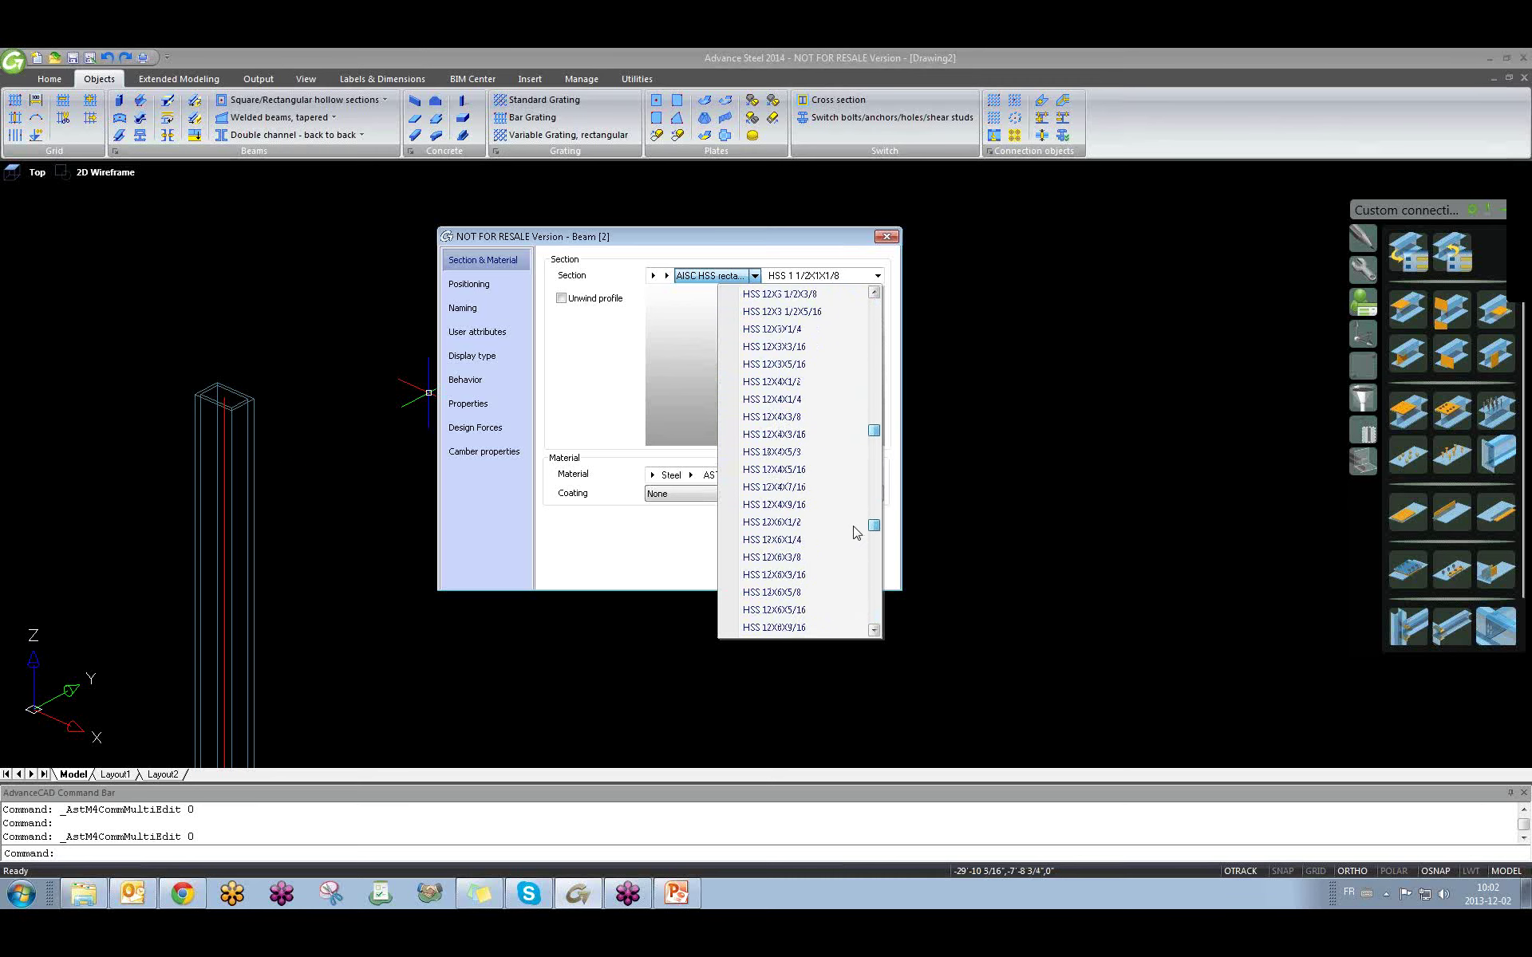
scroll(849, 335, up, 20)
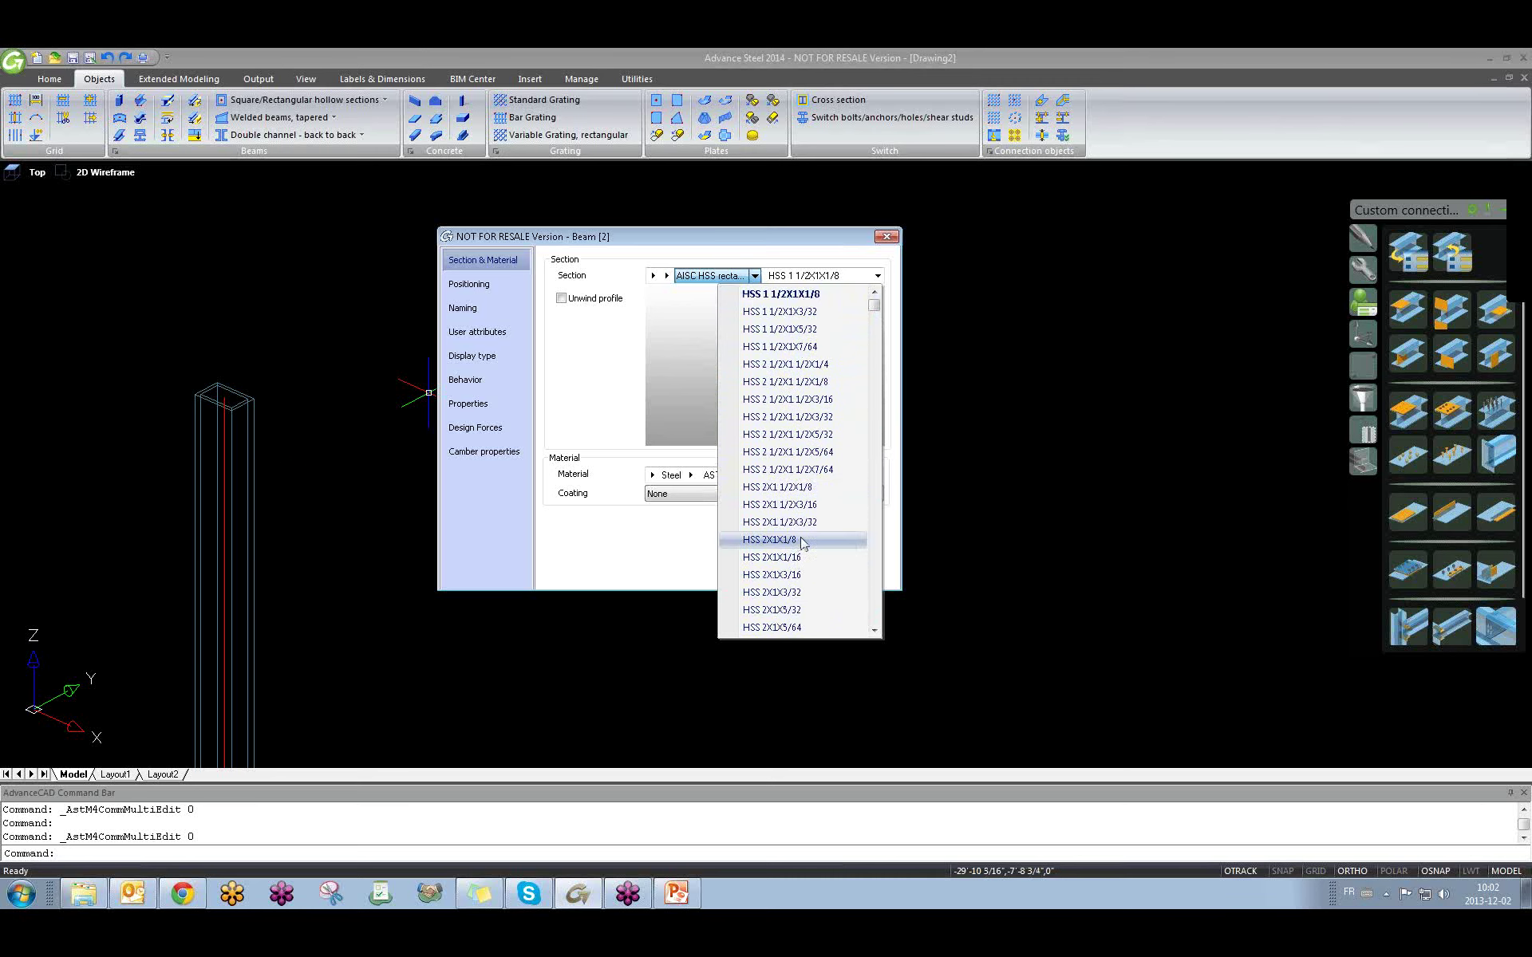
click(803, 541)
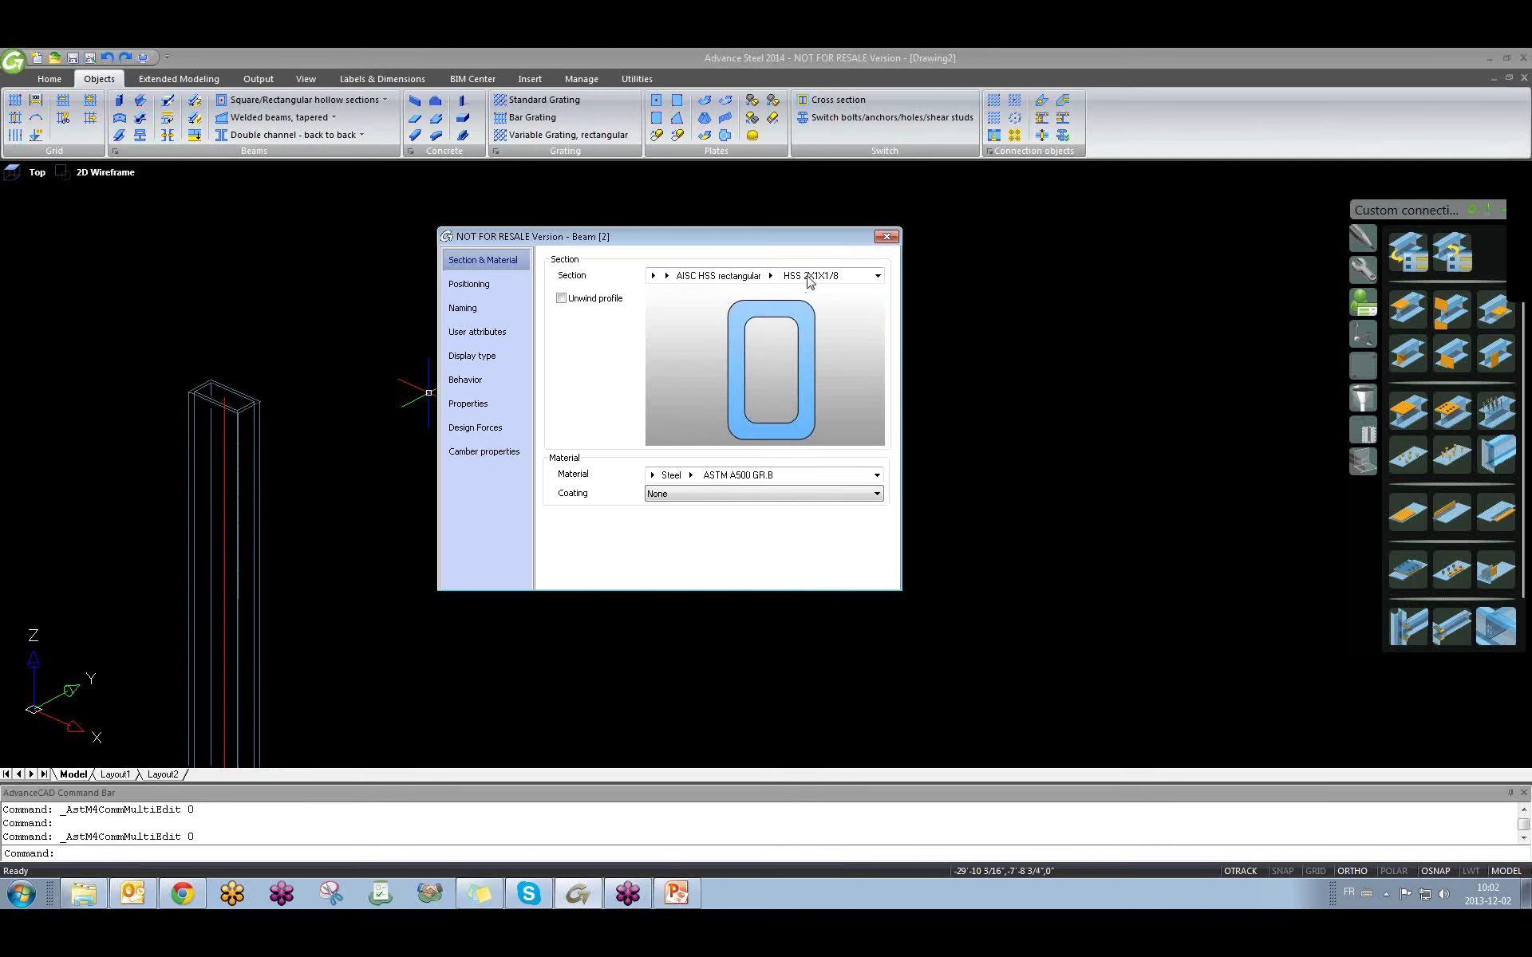
Change the rectangular column's section size to HSS 3X2X13/64.
click(769, 275)
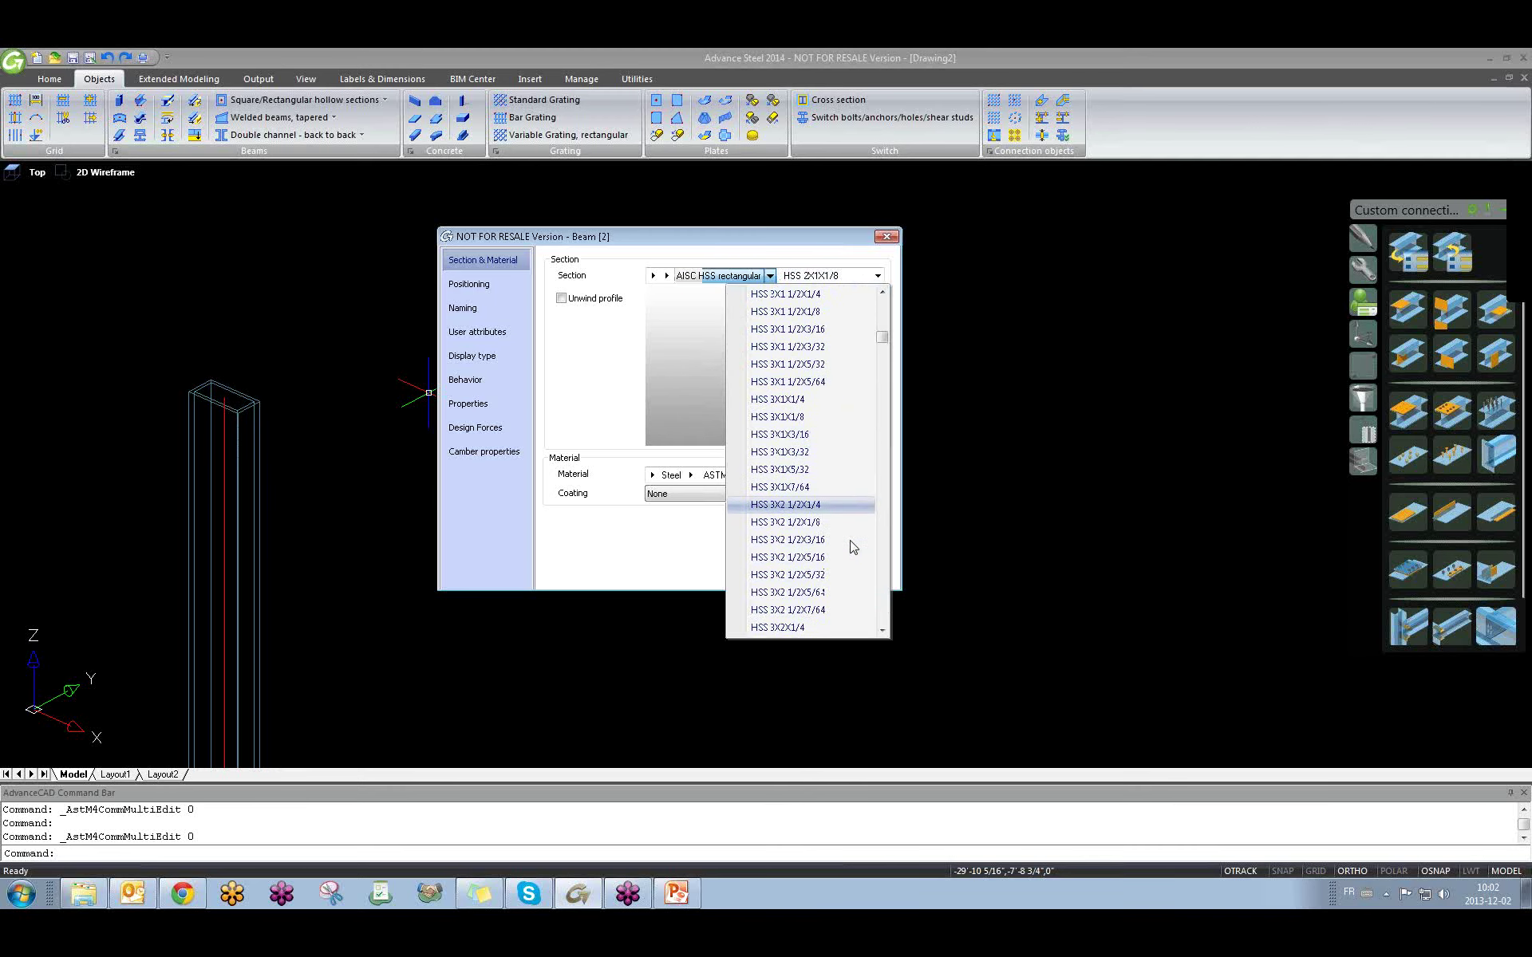
scroll(852, 547, up, 3)
click(821, 532)
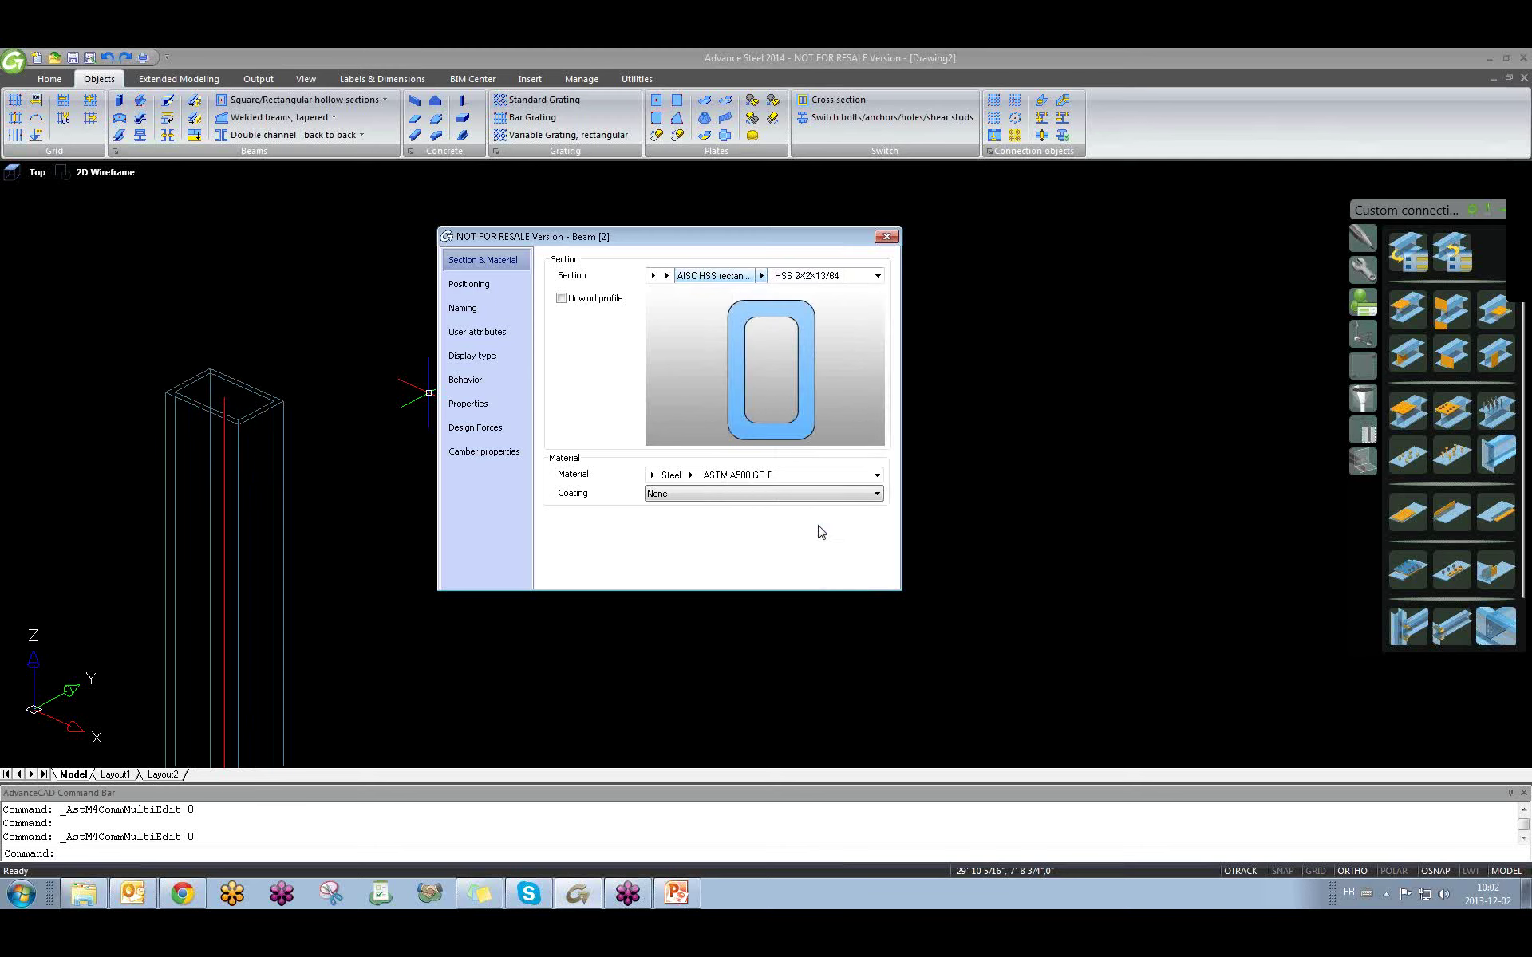
shift+middle_drag(303, 415, 409, 386)
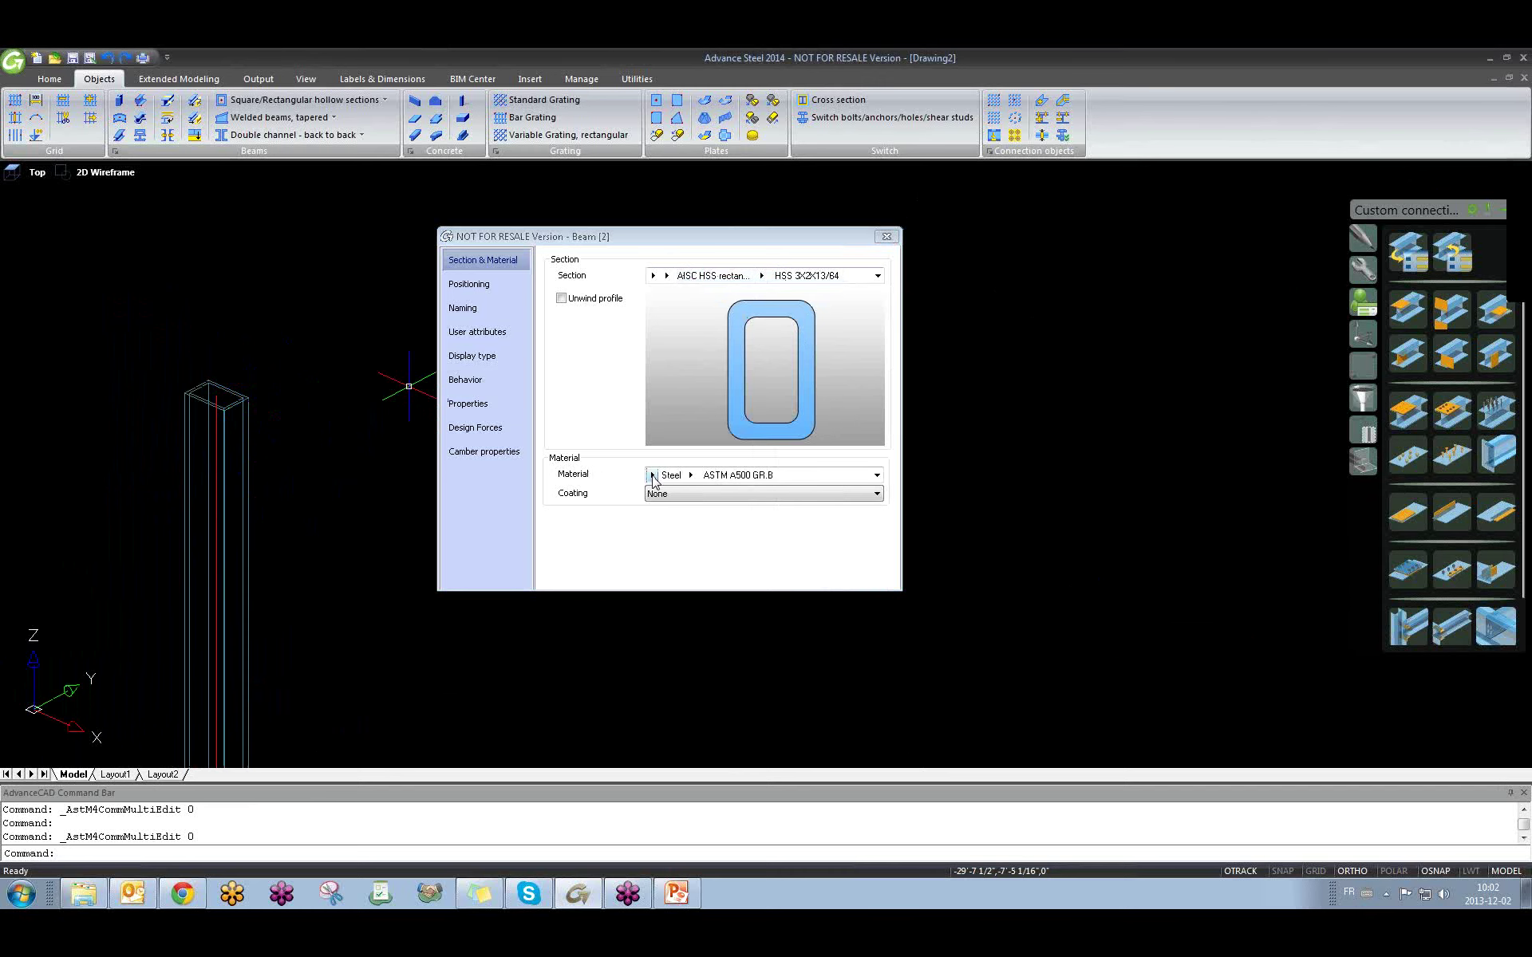
Set the column's steel grade to 300W from the complete material list and its coating to Painted.
click(688, 477)
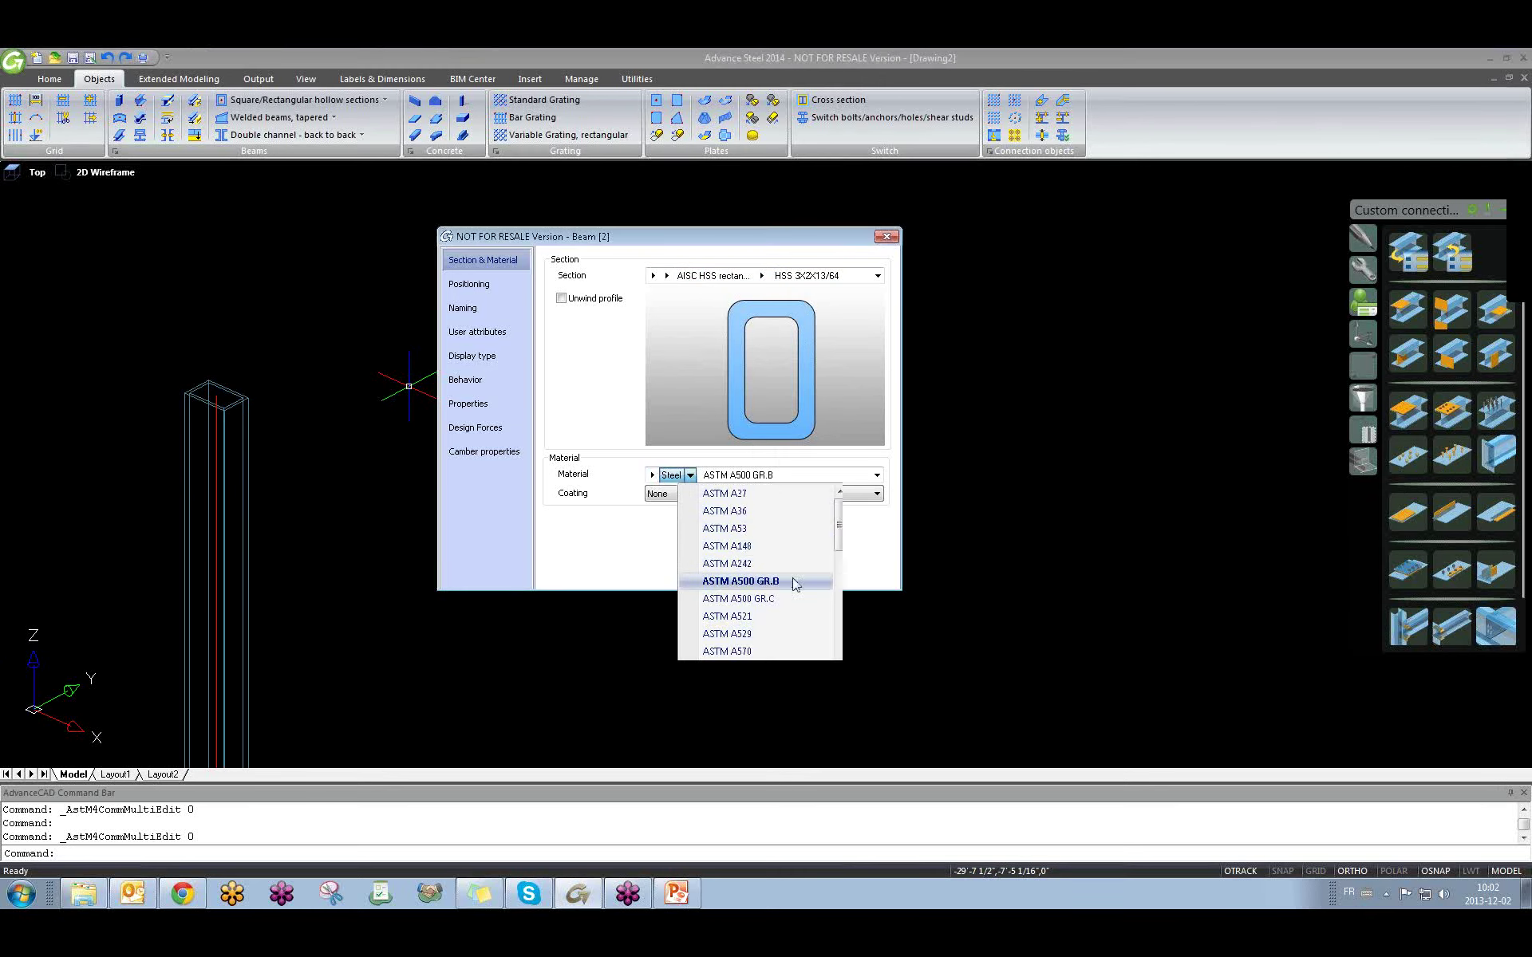
drag(838, 527, 848, 736)
scroll(766, 582, down, 1)
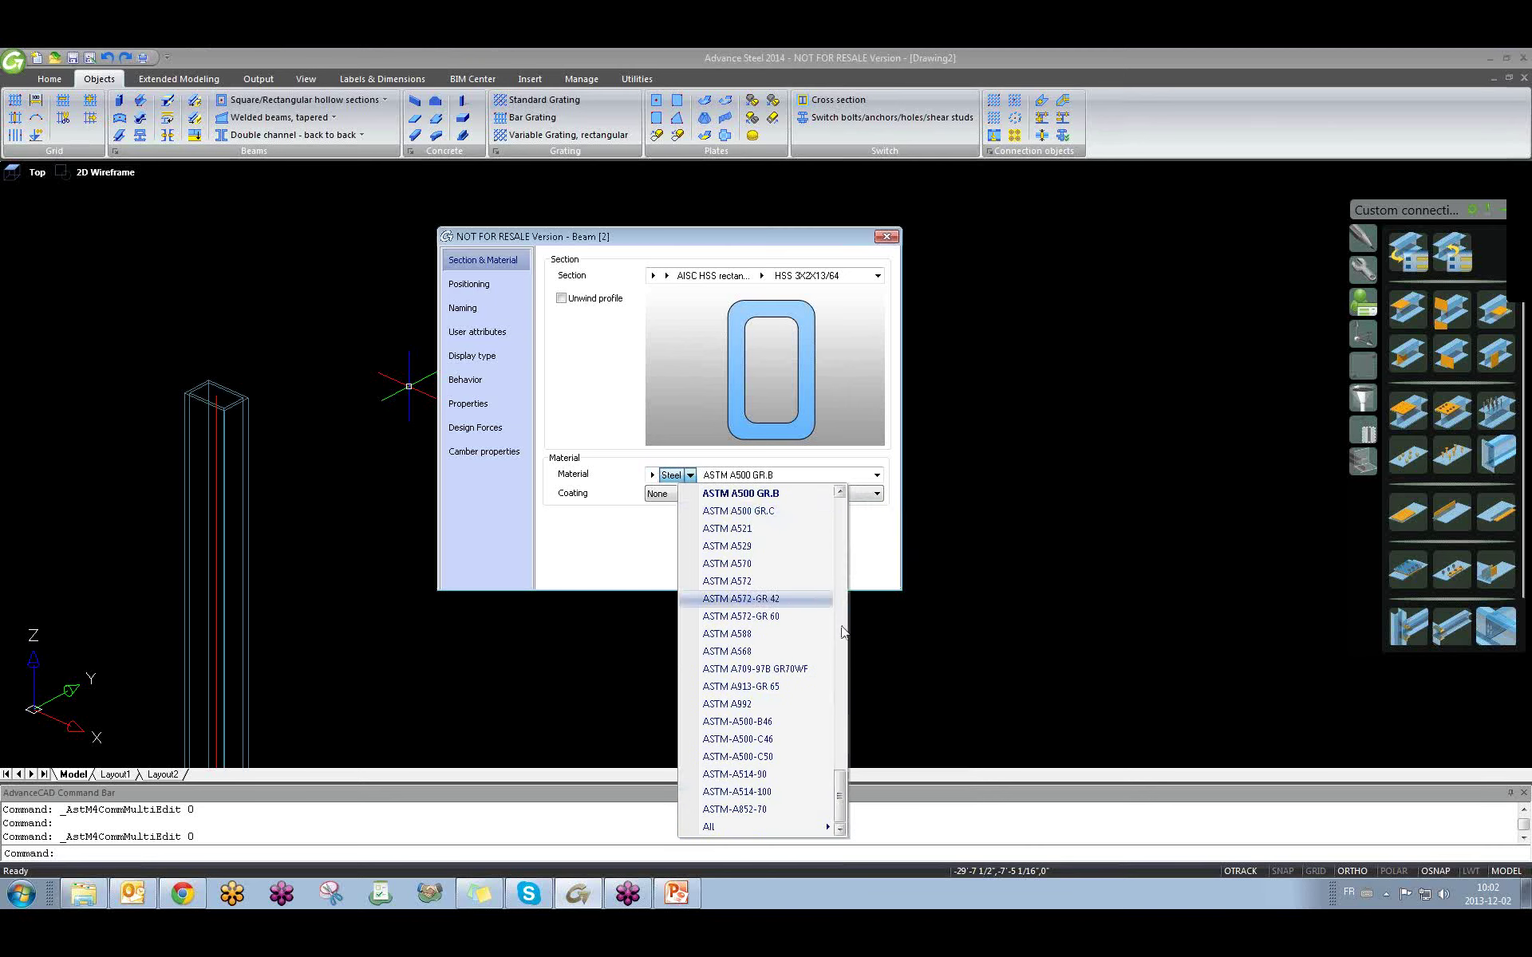
drag(835, 786, 841, 820)
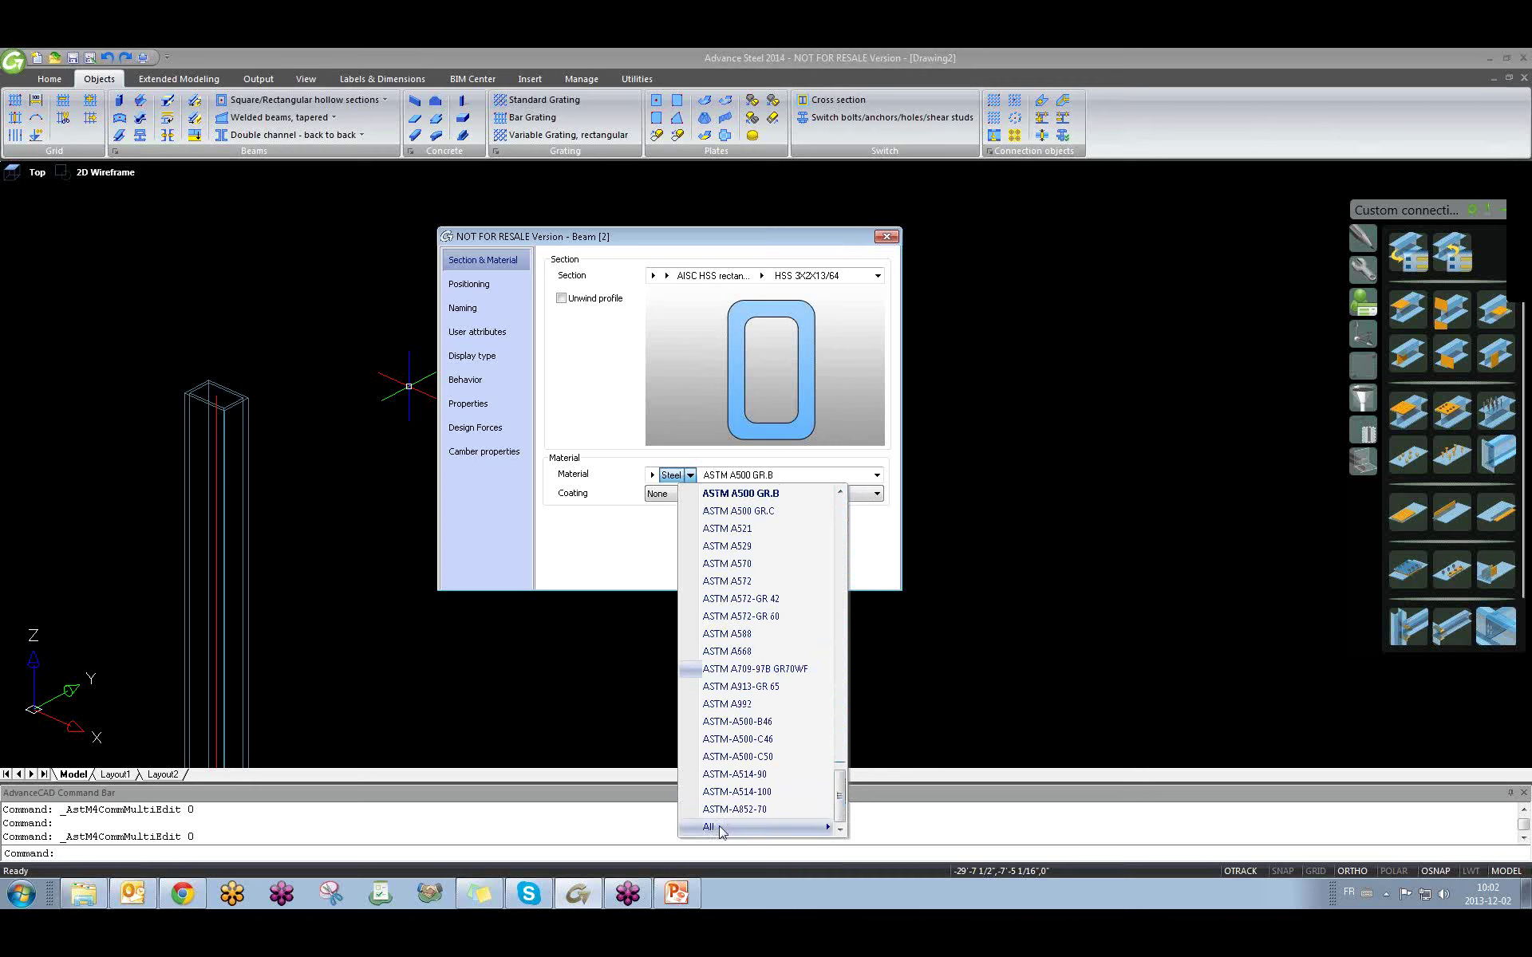
mouse_move(728, 829)
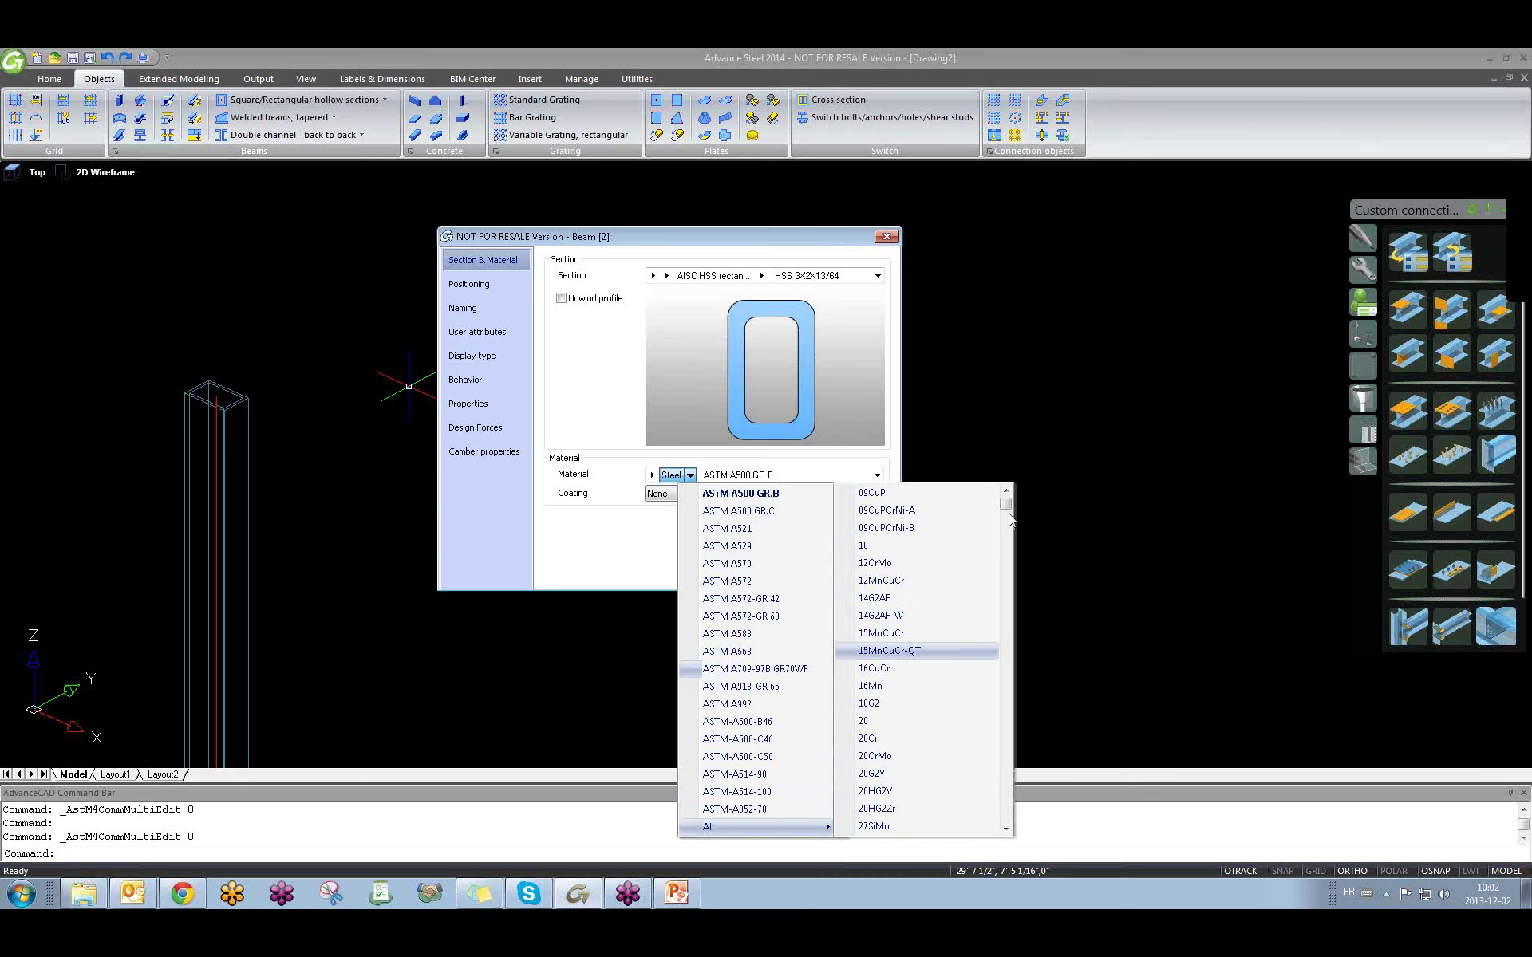
drag(1007, 504, 1021, 536)
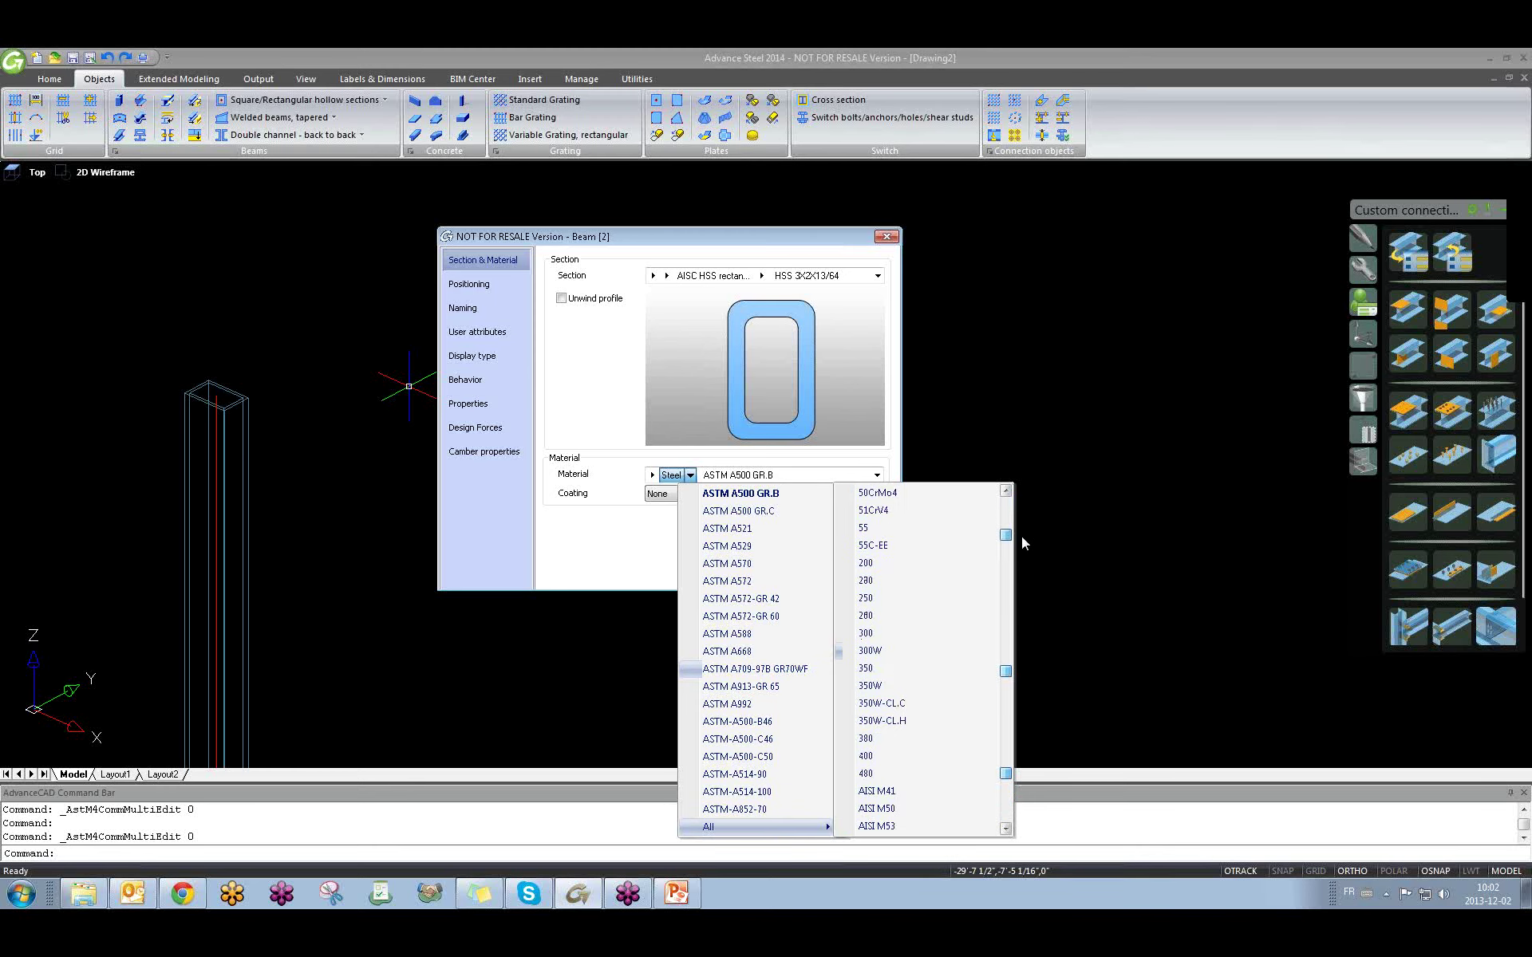
click(891, 659)
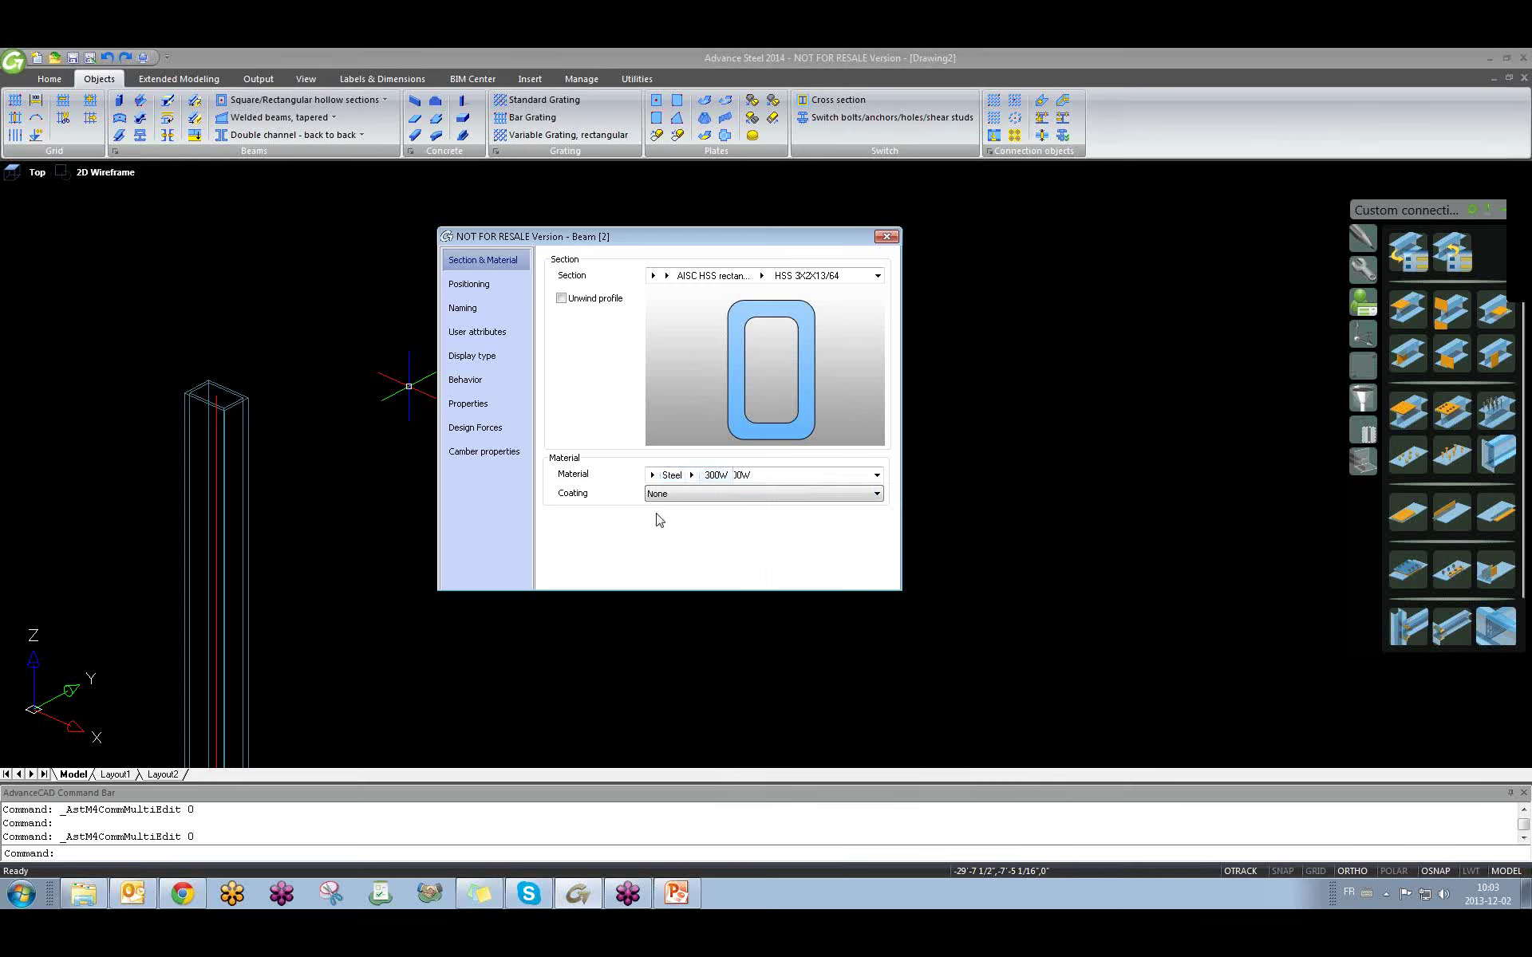
click(677, 494)
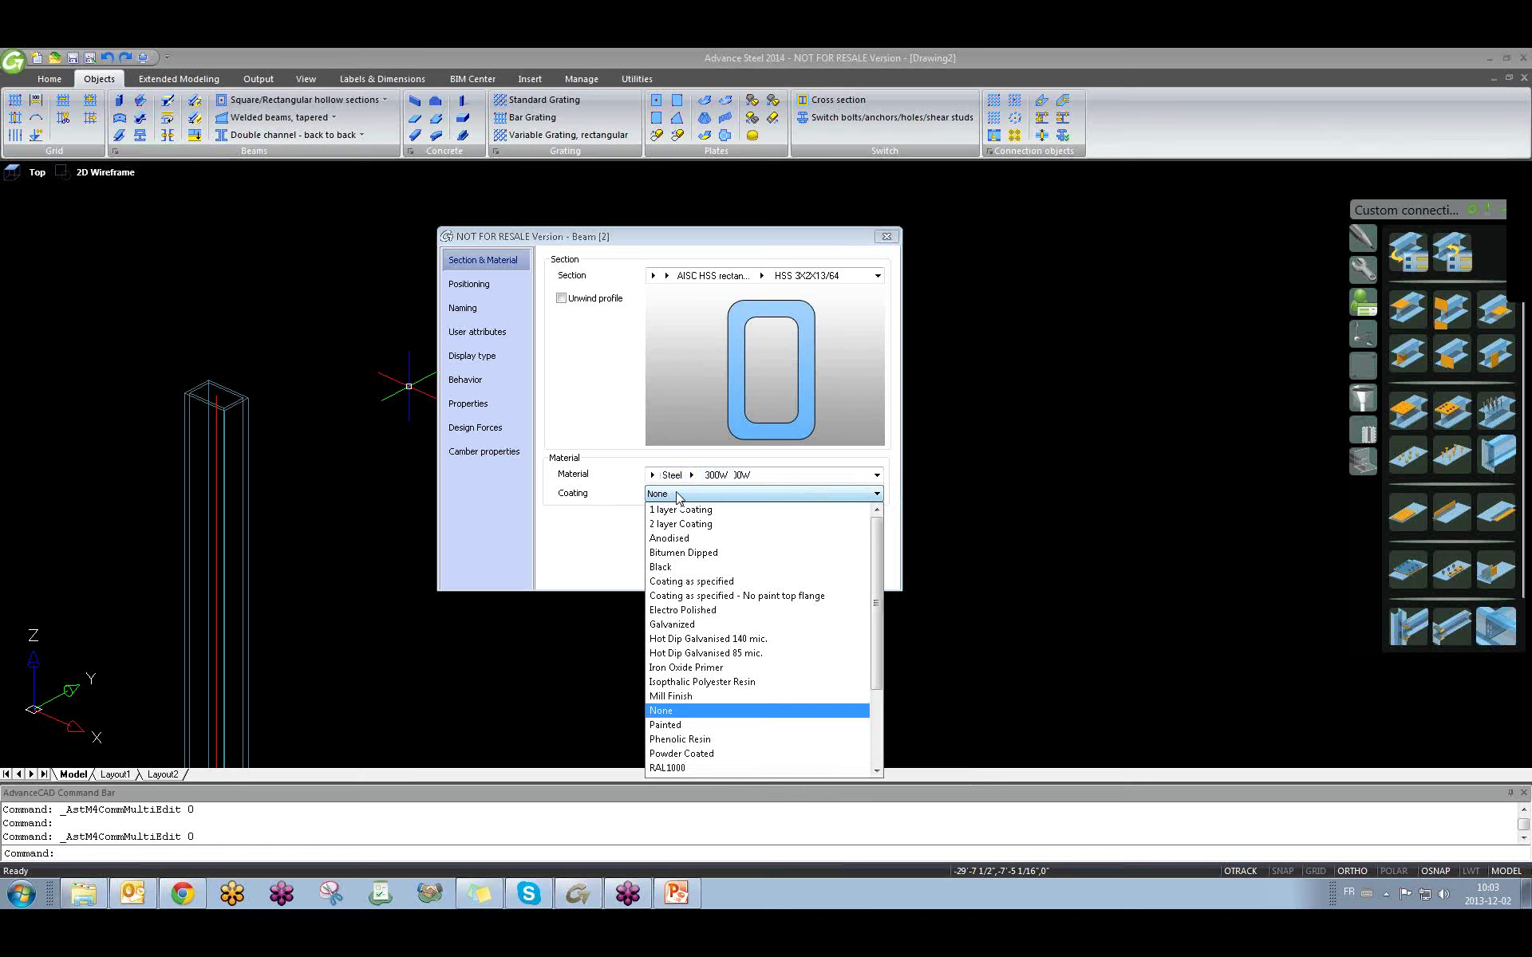
click(665, 725)
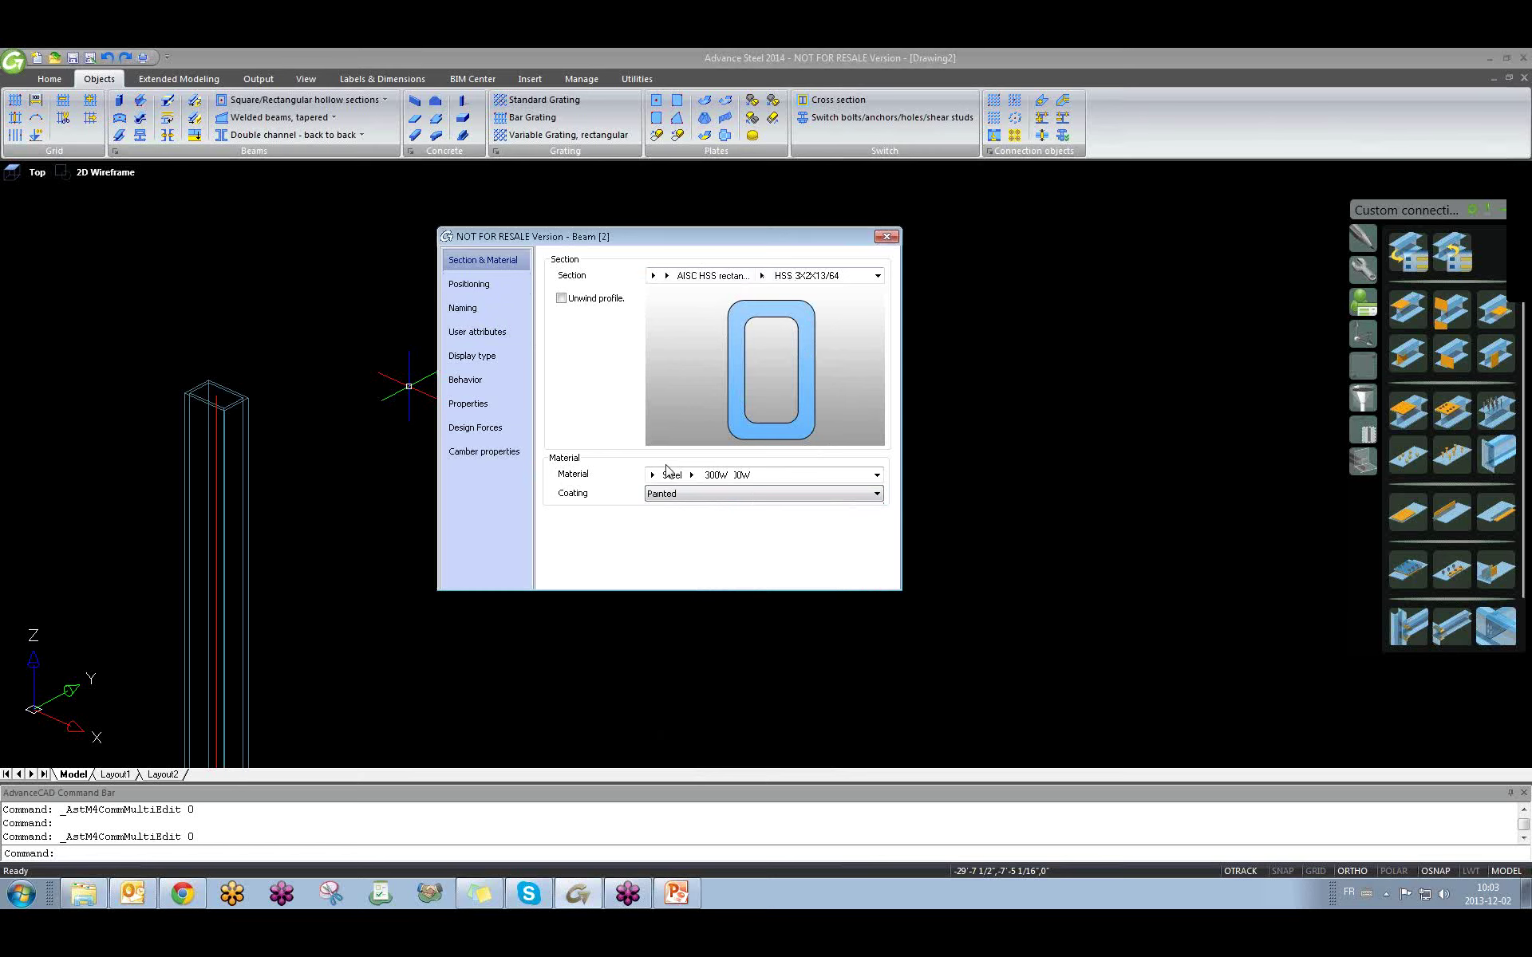
Set the column's positioning offset to the centre point of the section.
click(486, 288)
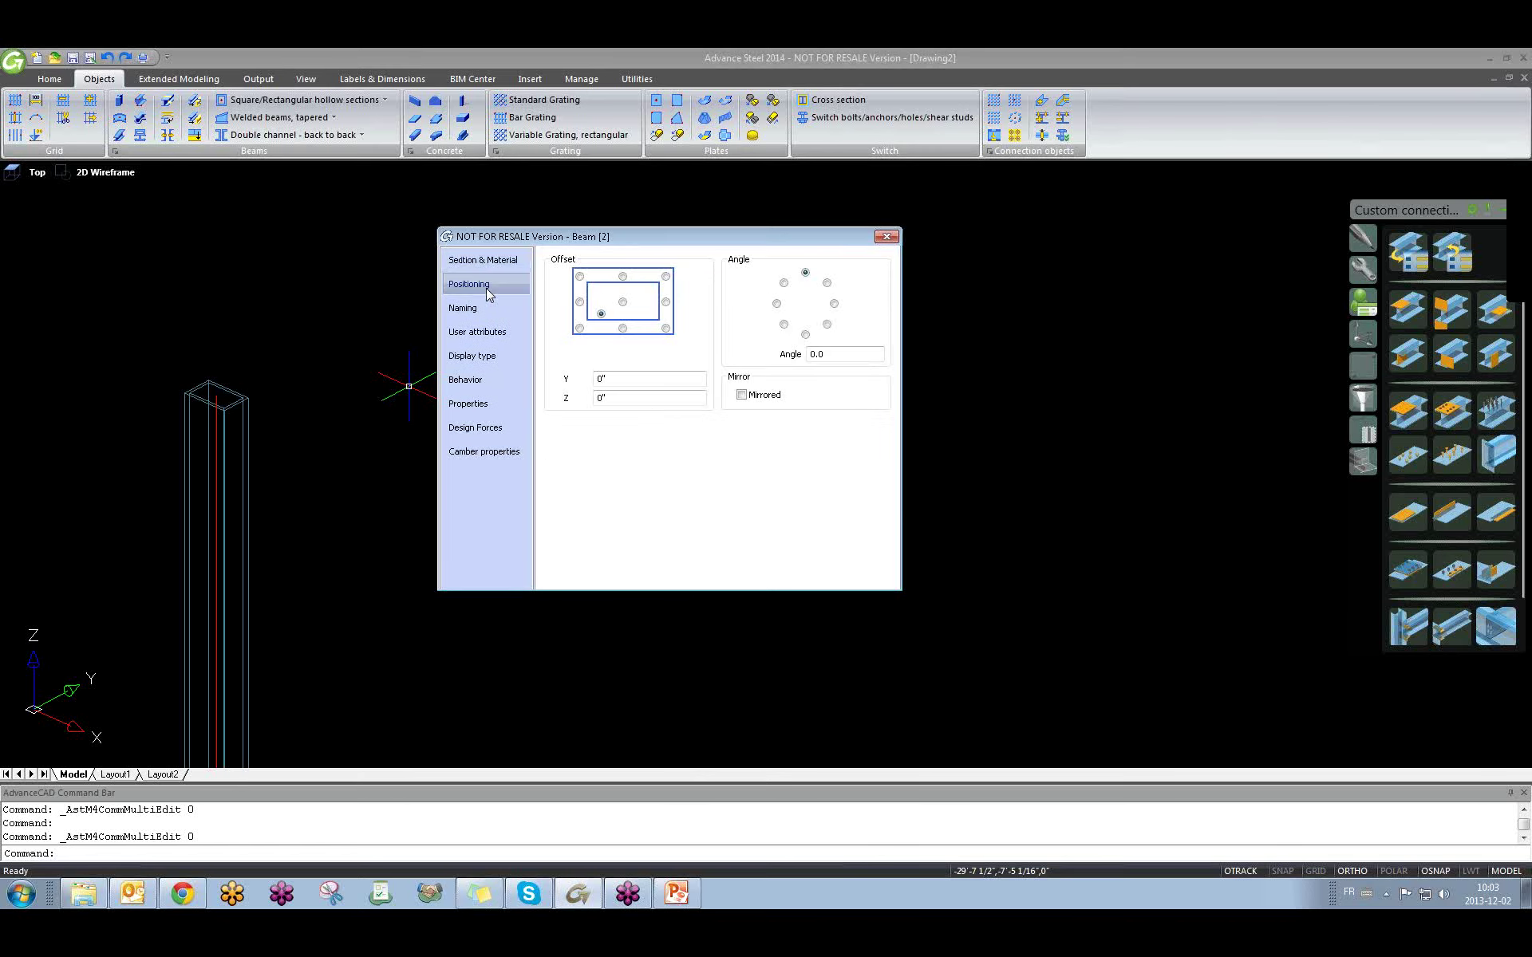
scroll(319, 394, down, 6)
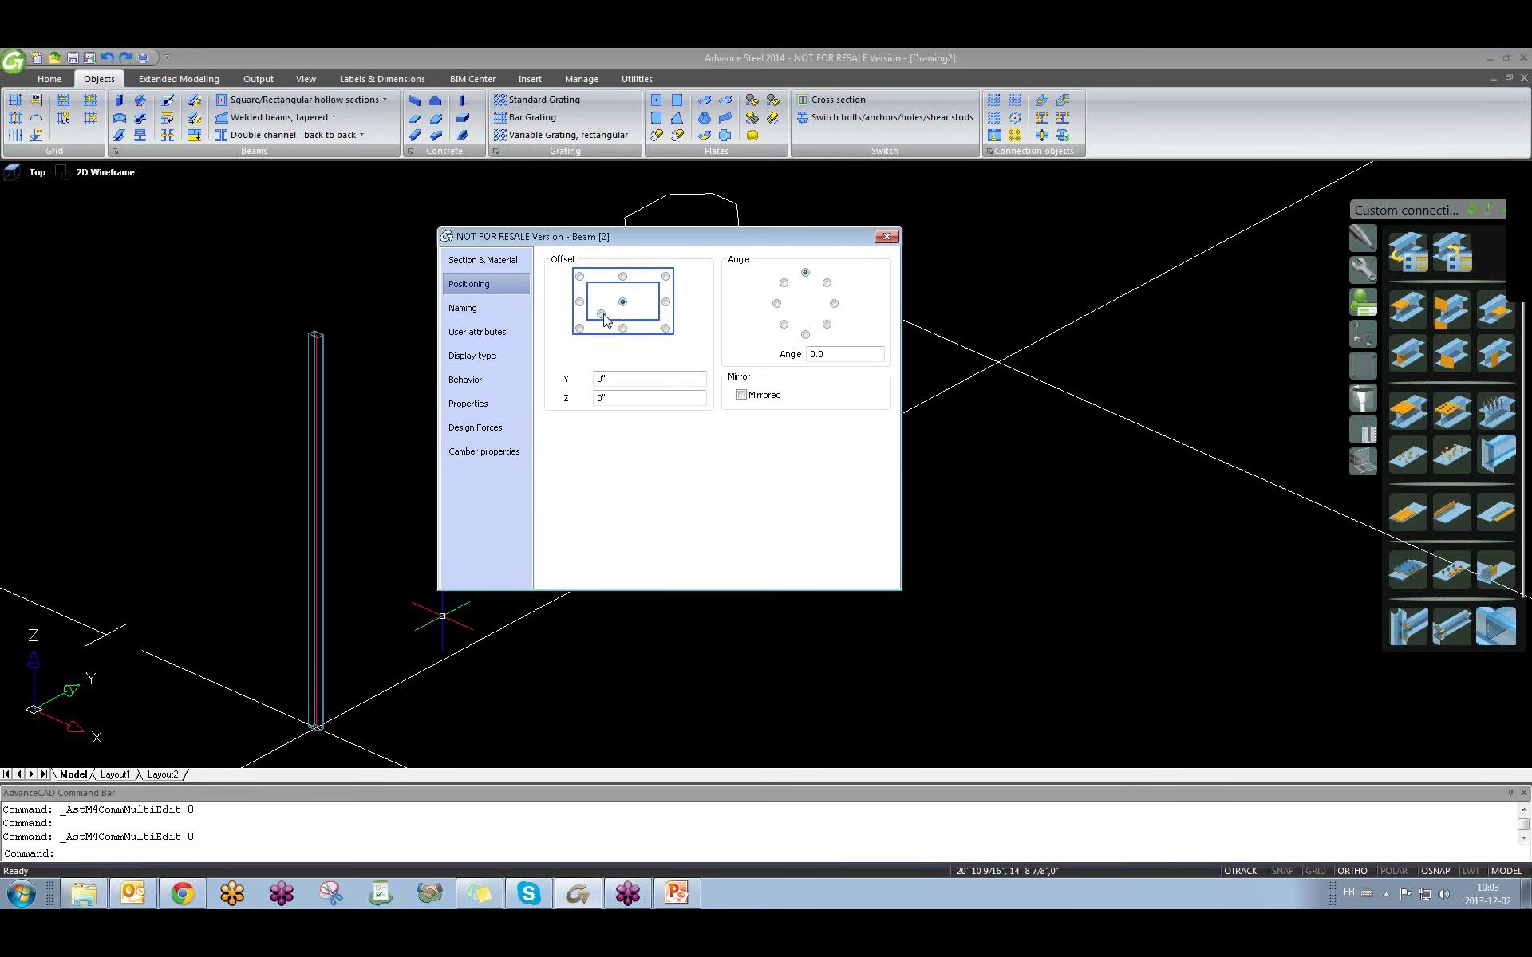
click(624, 303)
middle_drag(370, 598, 239, 558)
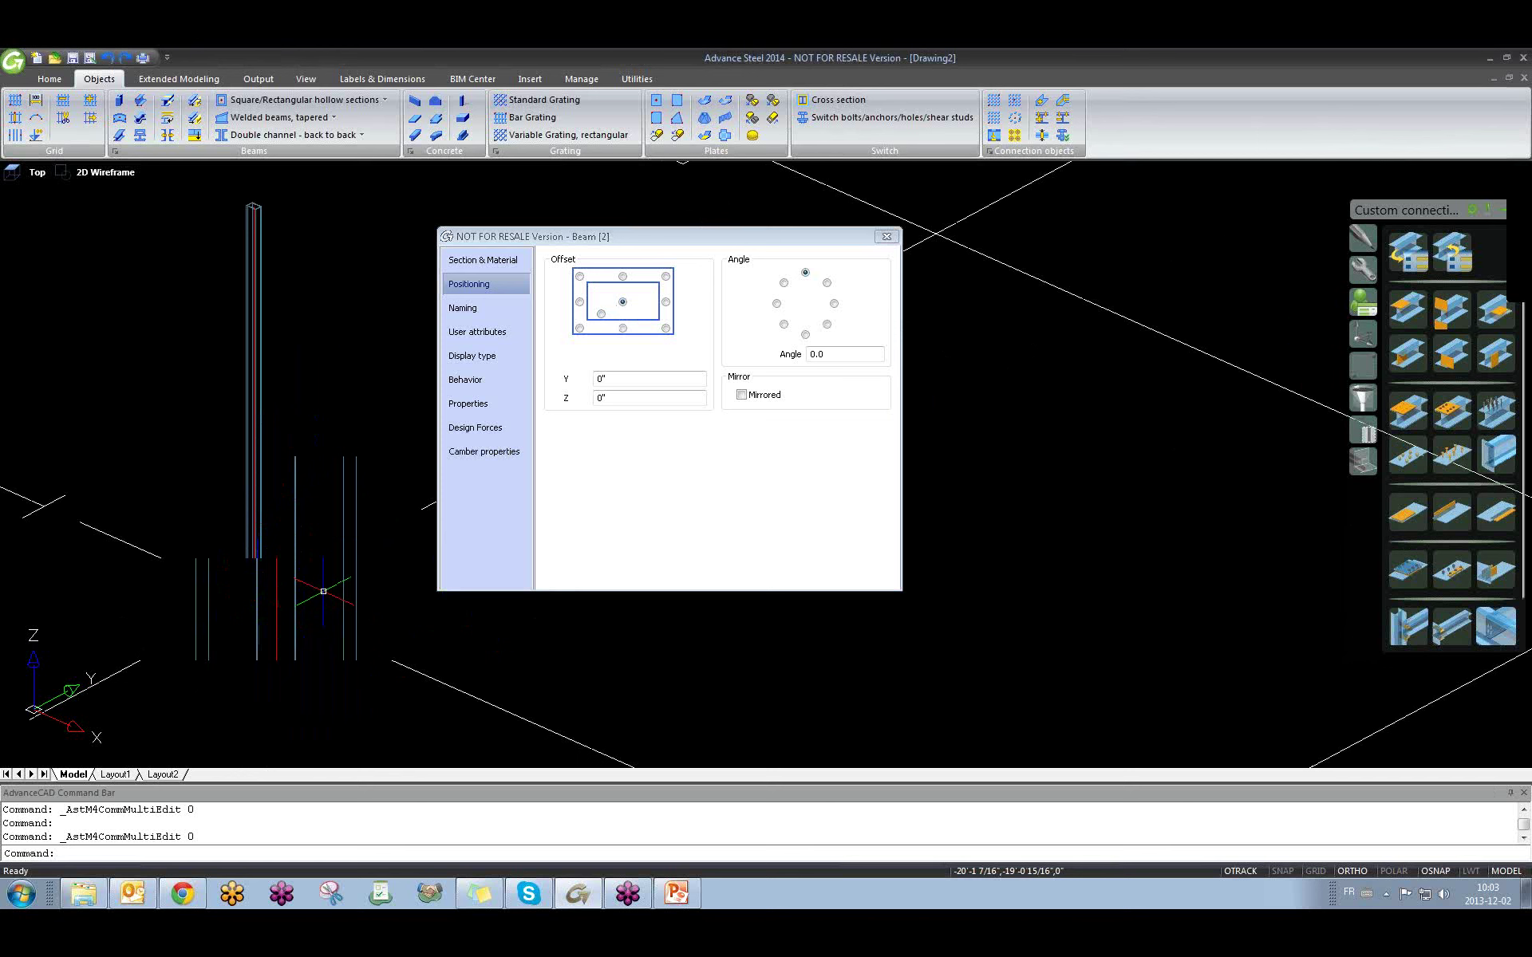
scroll(304, 602, up, 2)
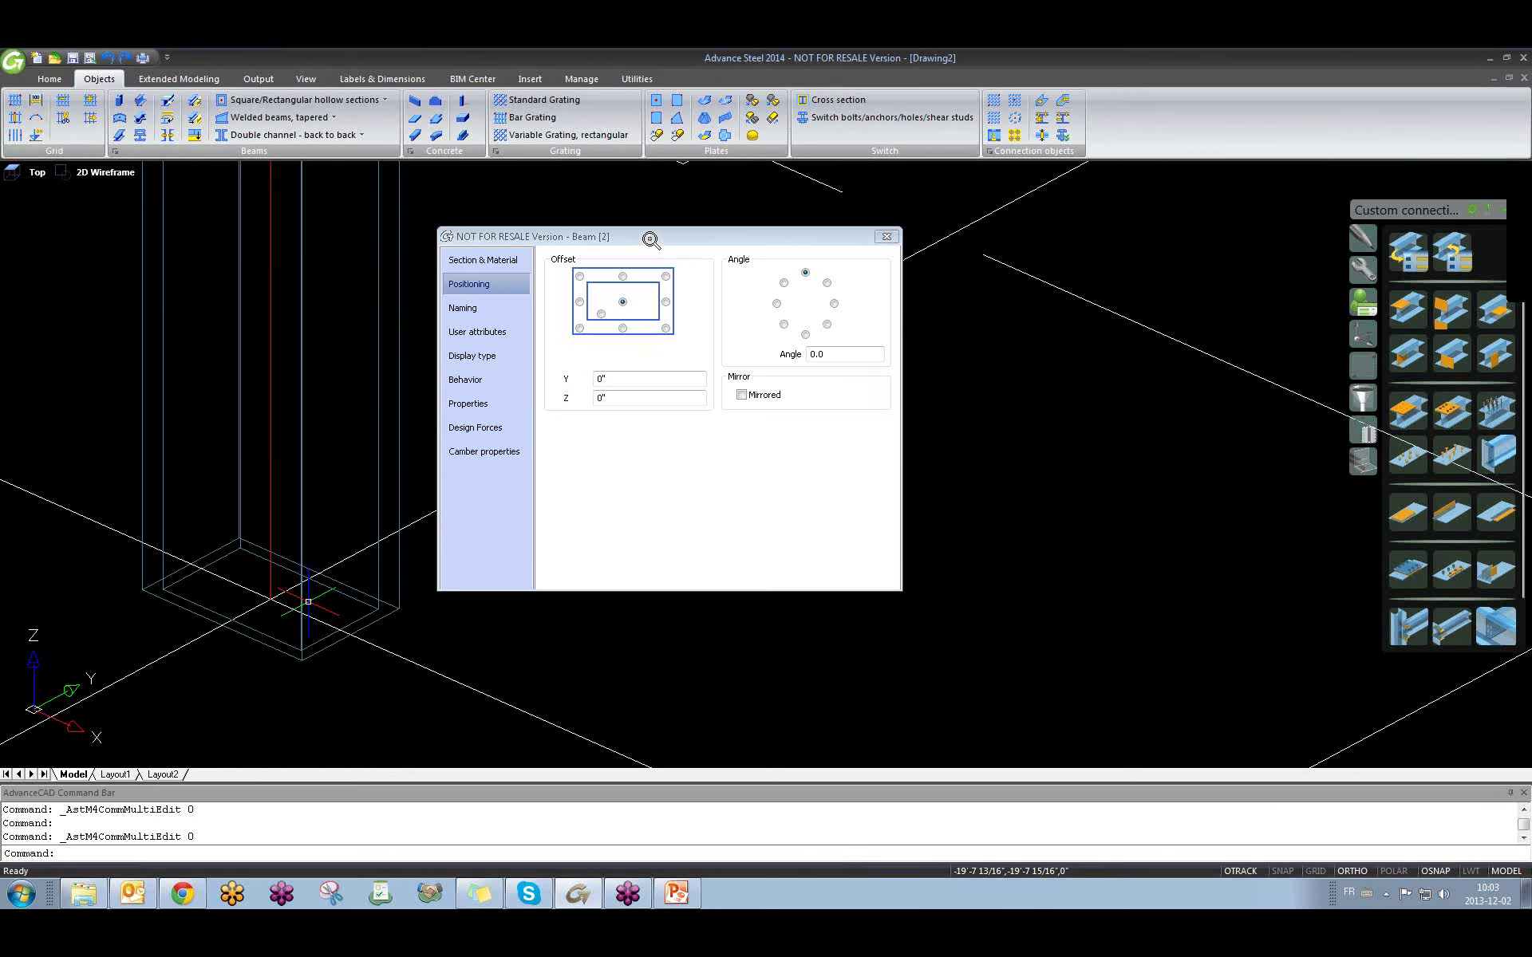
Try the corner and mid-side offset points for the column at the grid intersection, then restore the centre point.
drag(651, 244, 824, 247)
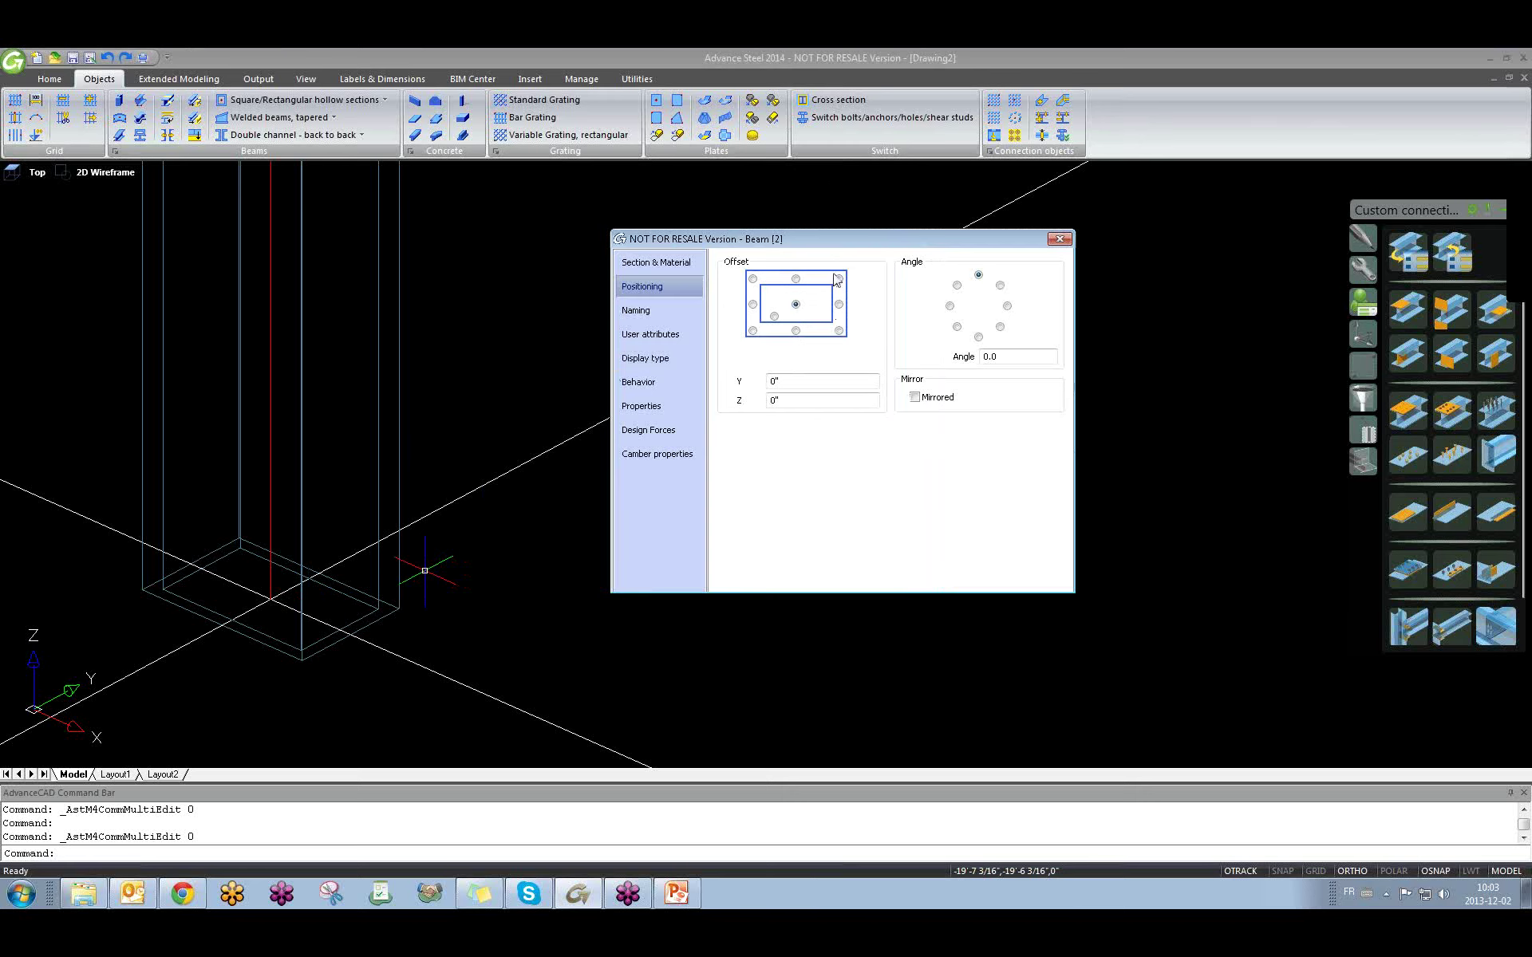
middle_drag(303, 550, 332, 579)
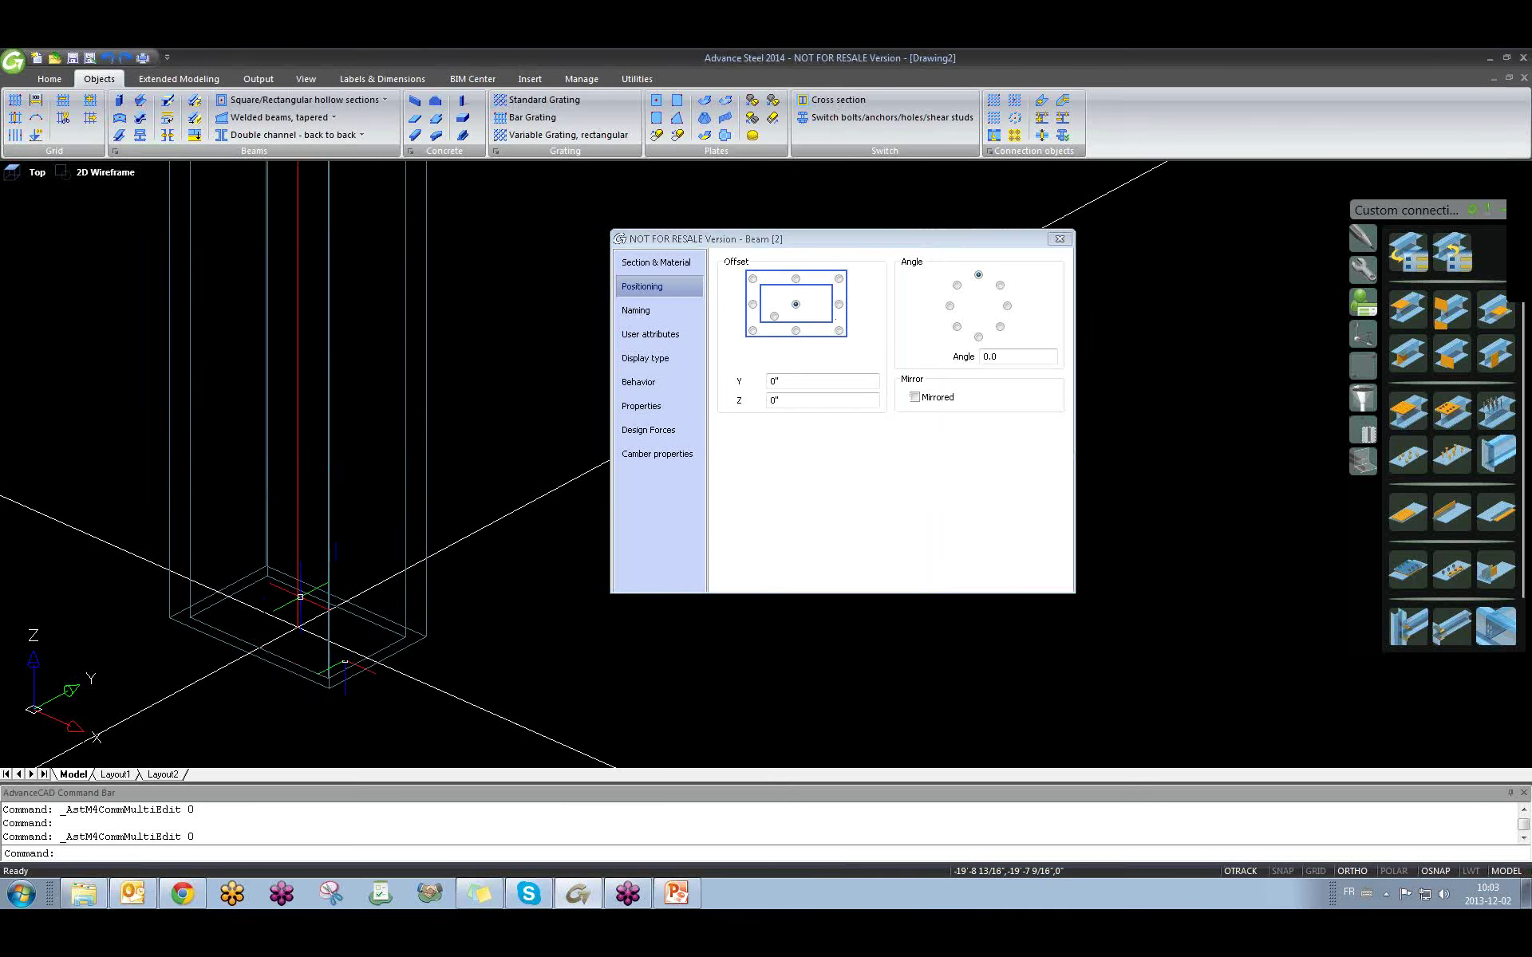
click(753, 279)
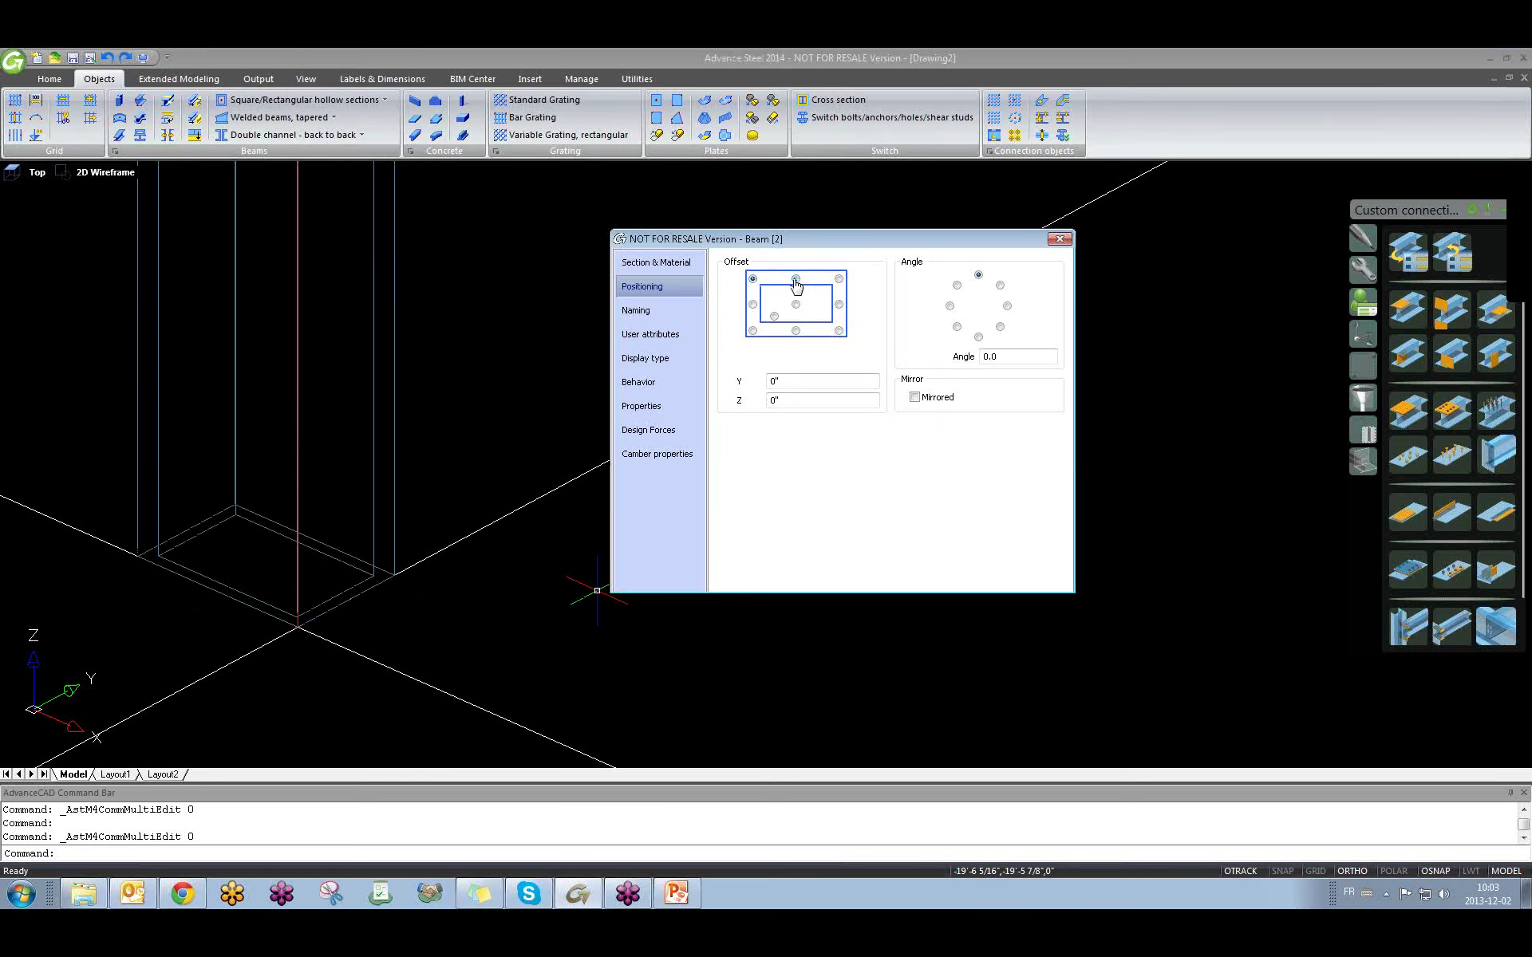
click(795, 278)
click(839, 280)
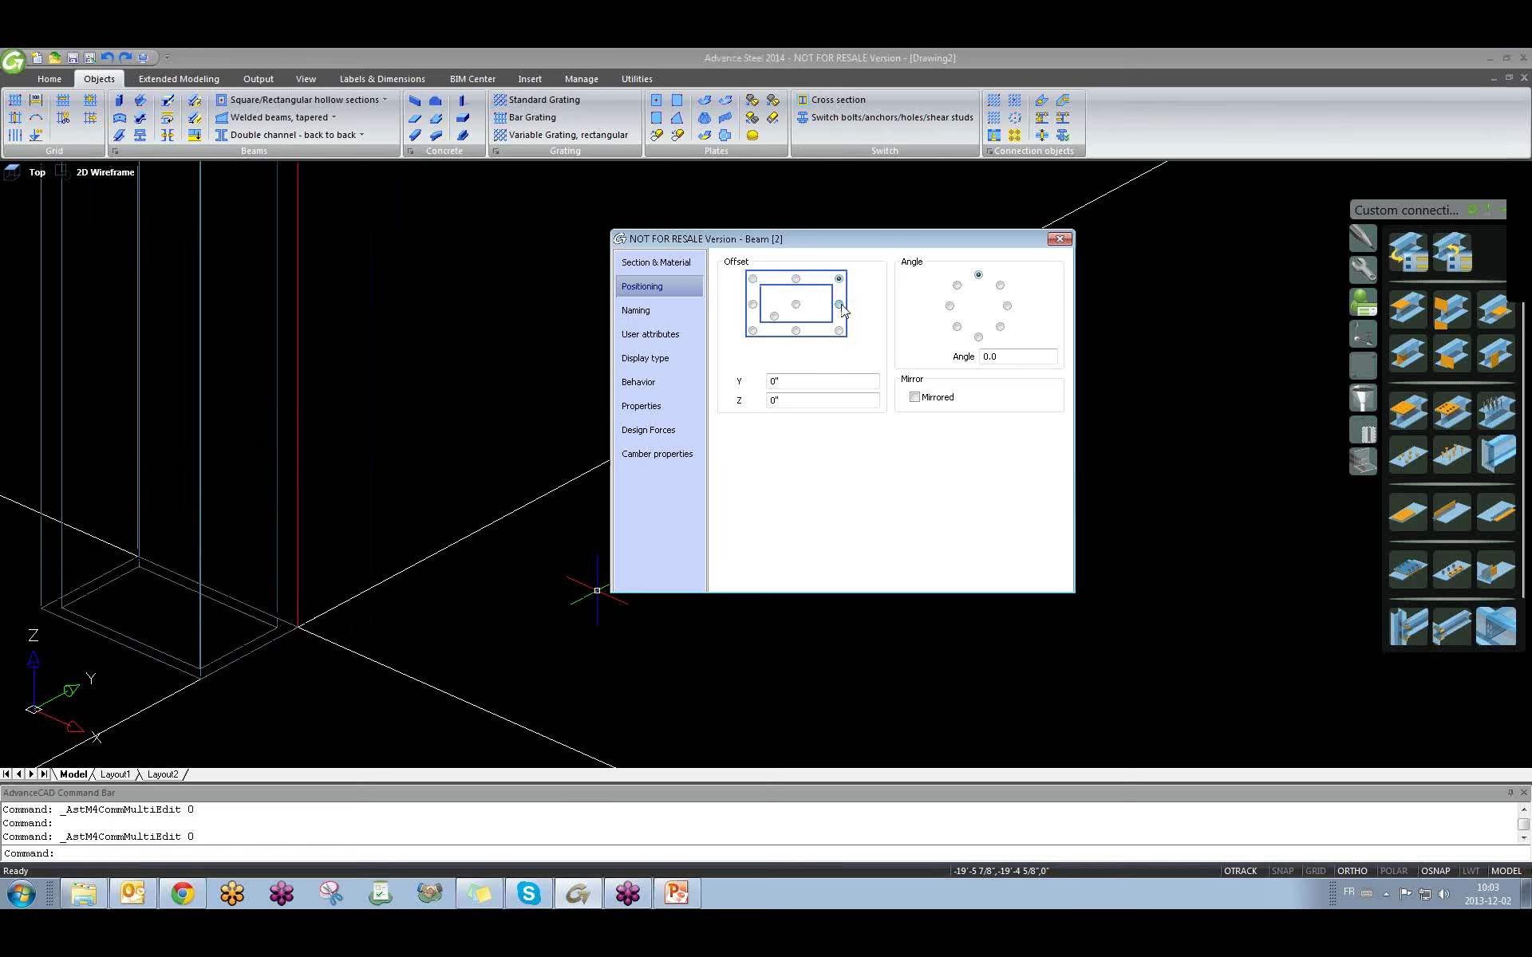
click(839, 305)
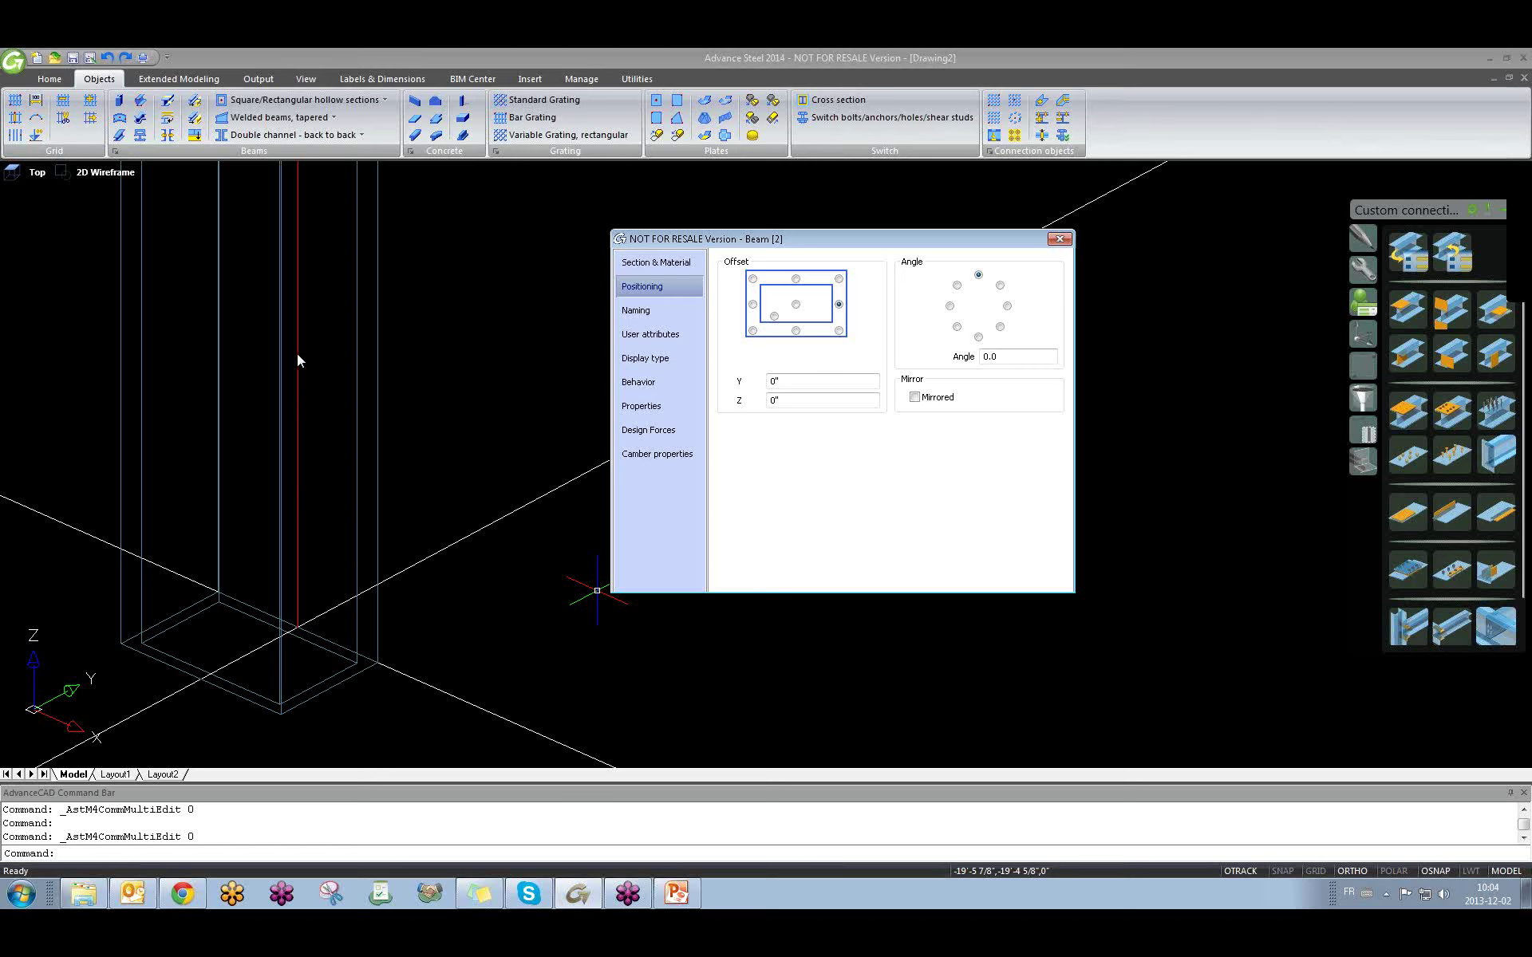
click(795, 304)
click(752, 304)
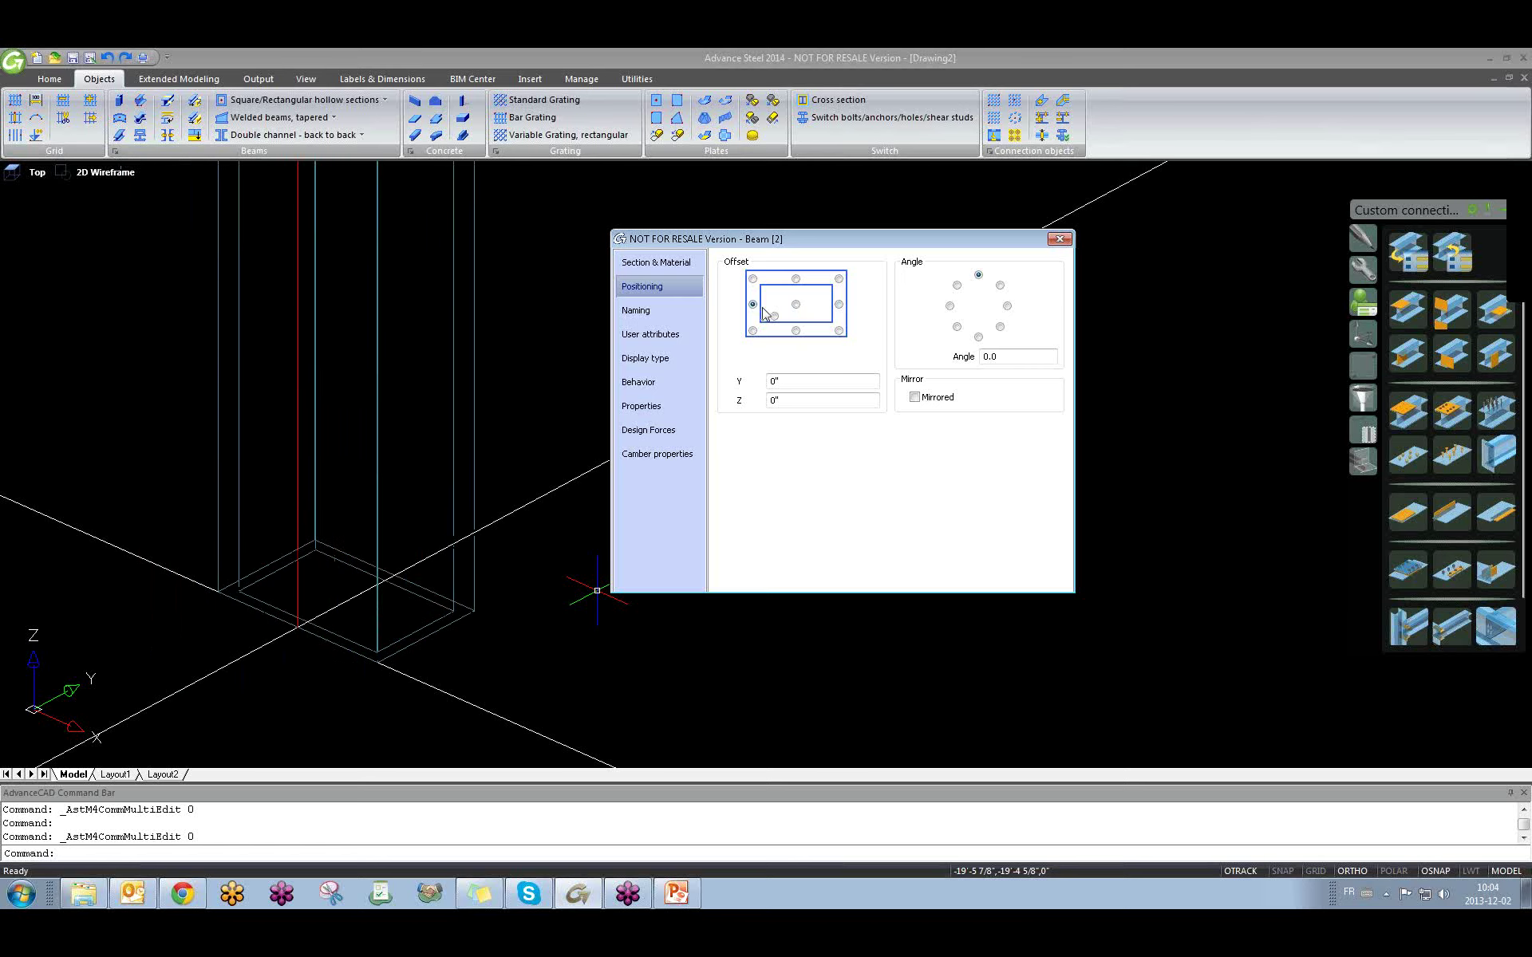
click(752, 278)
click(796, 278)
click(838, 278)
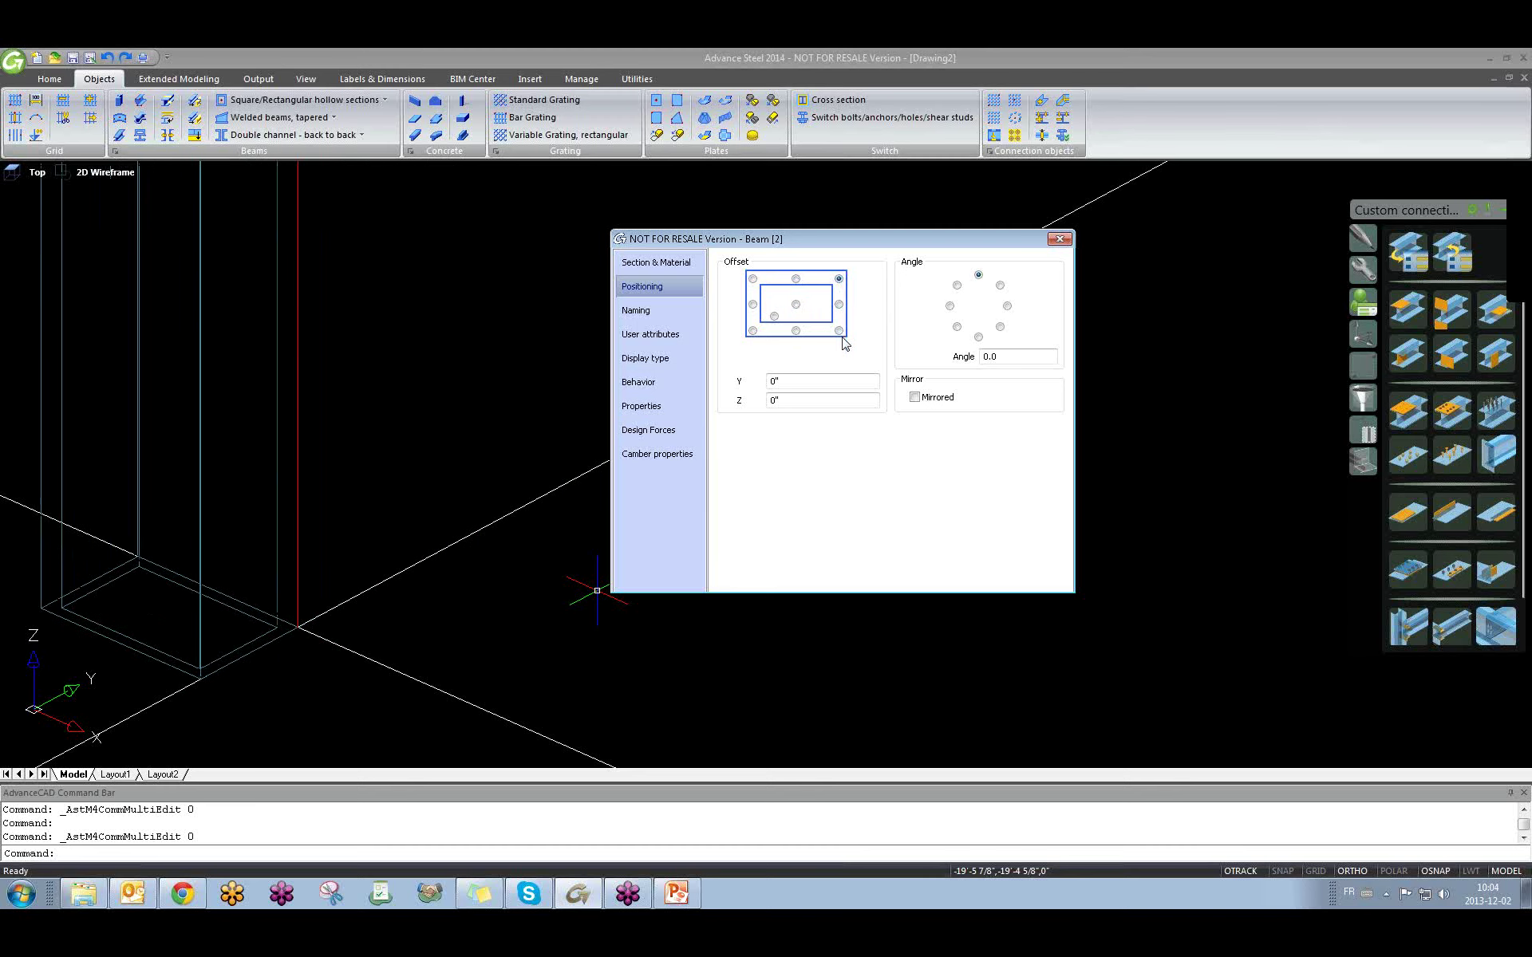
click(838, 331)
click(795, 330)
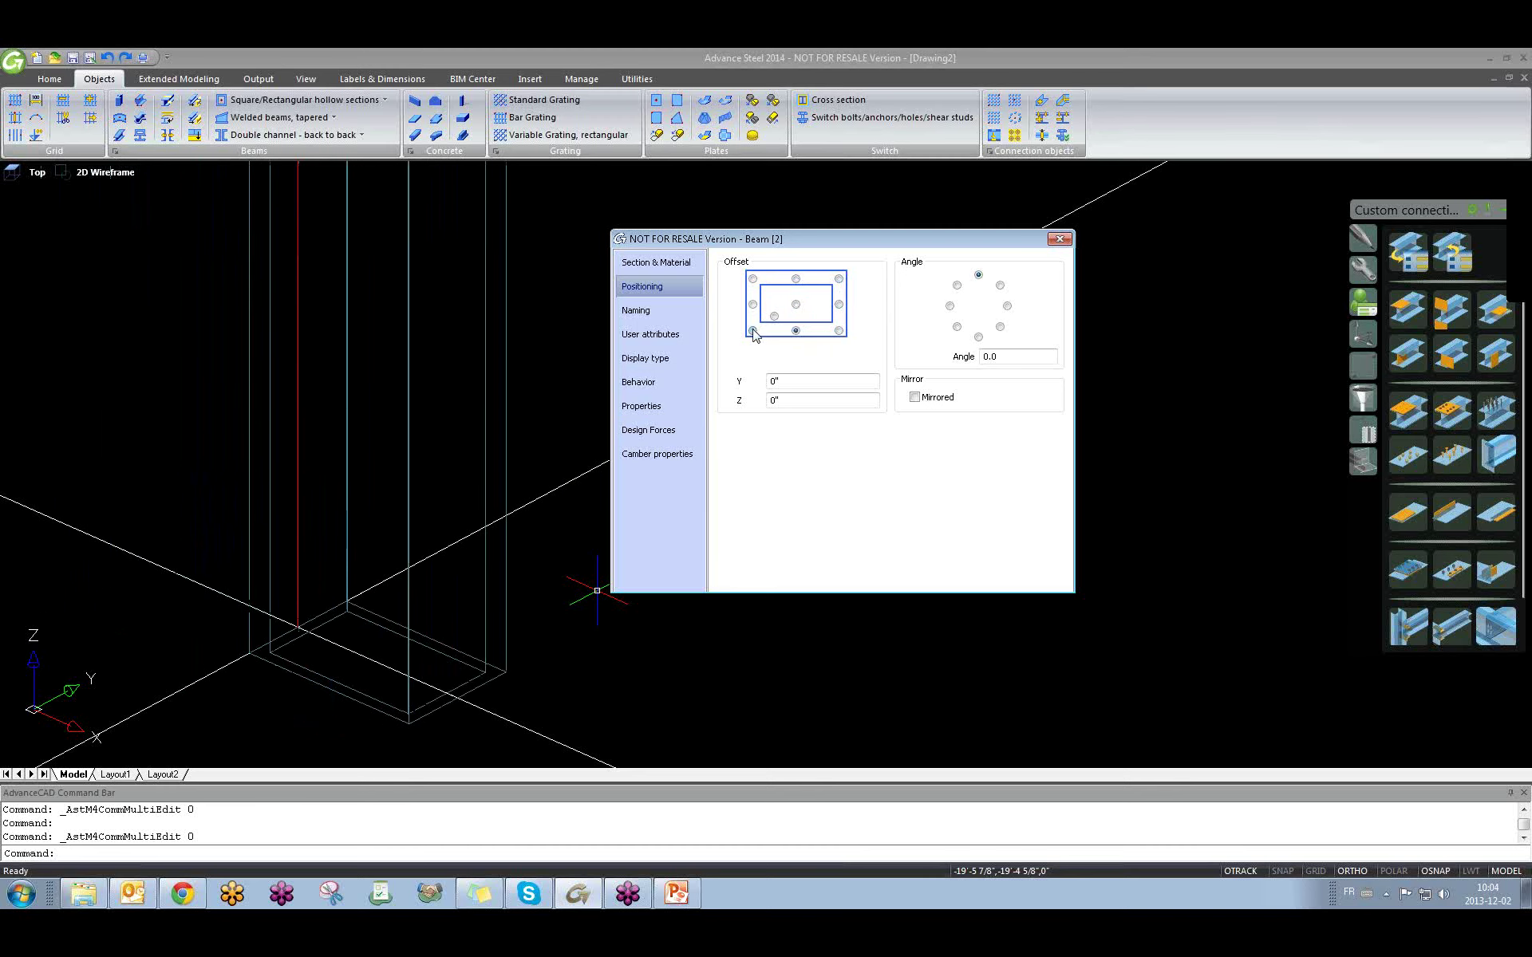
click(752, 330)
click(795, 304)
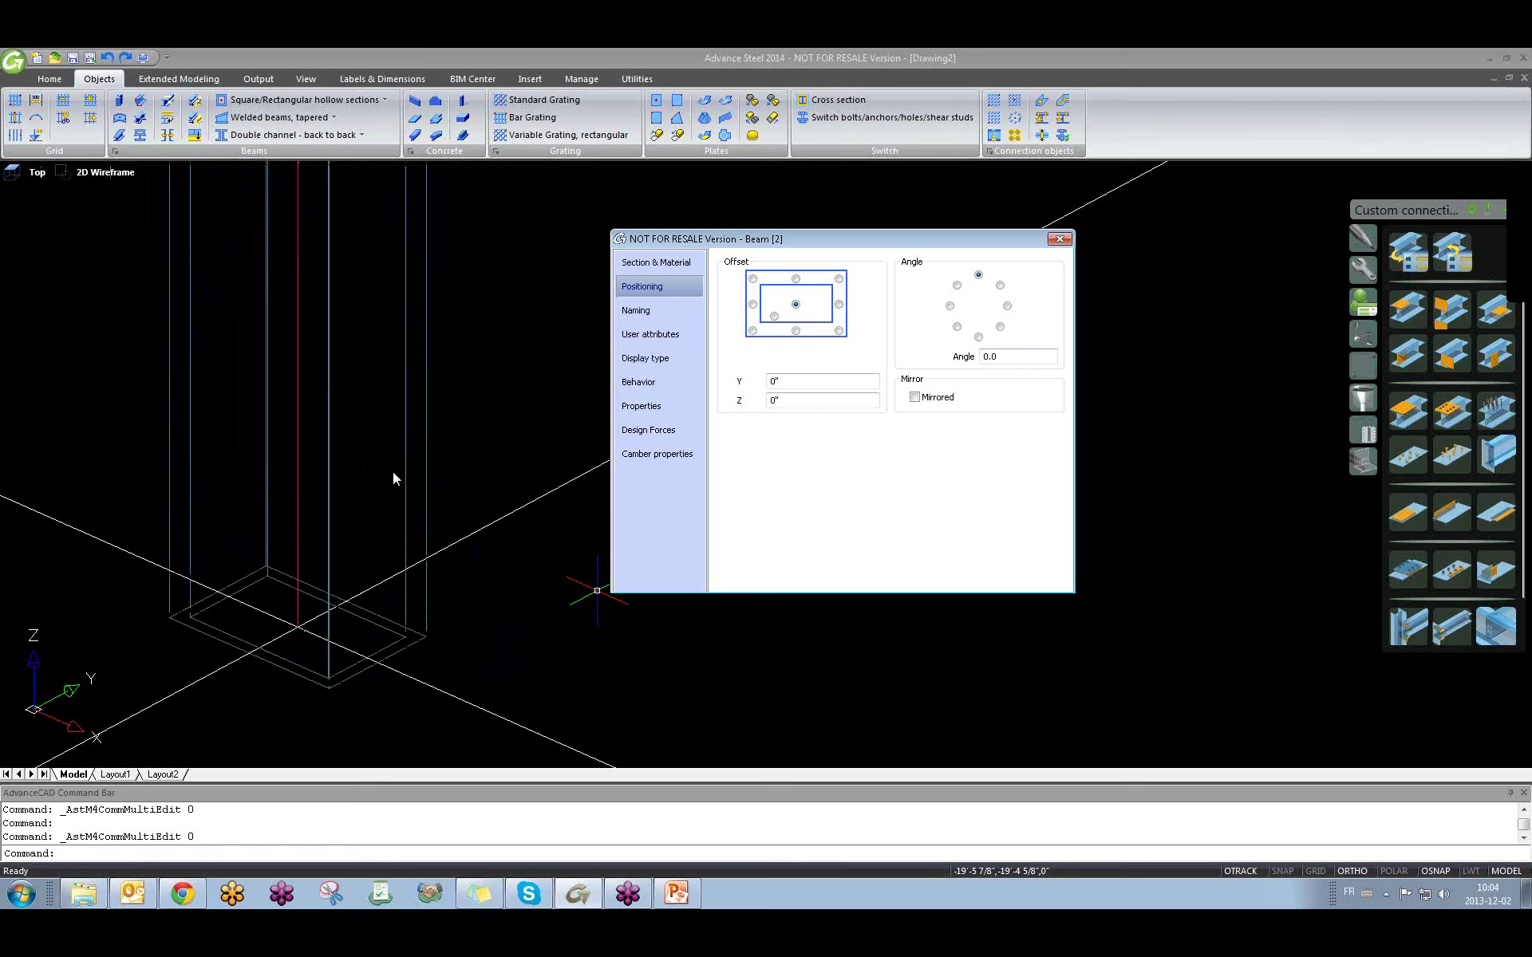
Try the preset rotation angles for the column around its axis, including 45, 90 and -45 degrees.
middle_drag(392, 471, 333, 530)
scroll(334, 529, down, 2)
scroll(292, 586, down, 2)
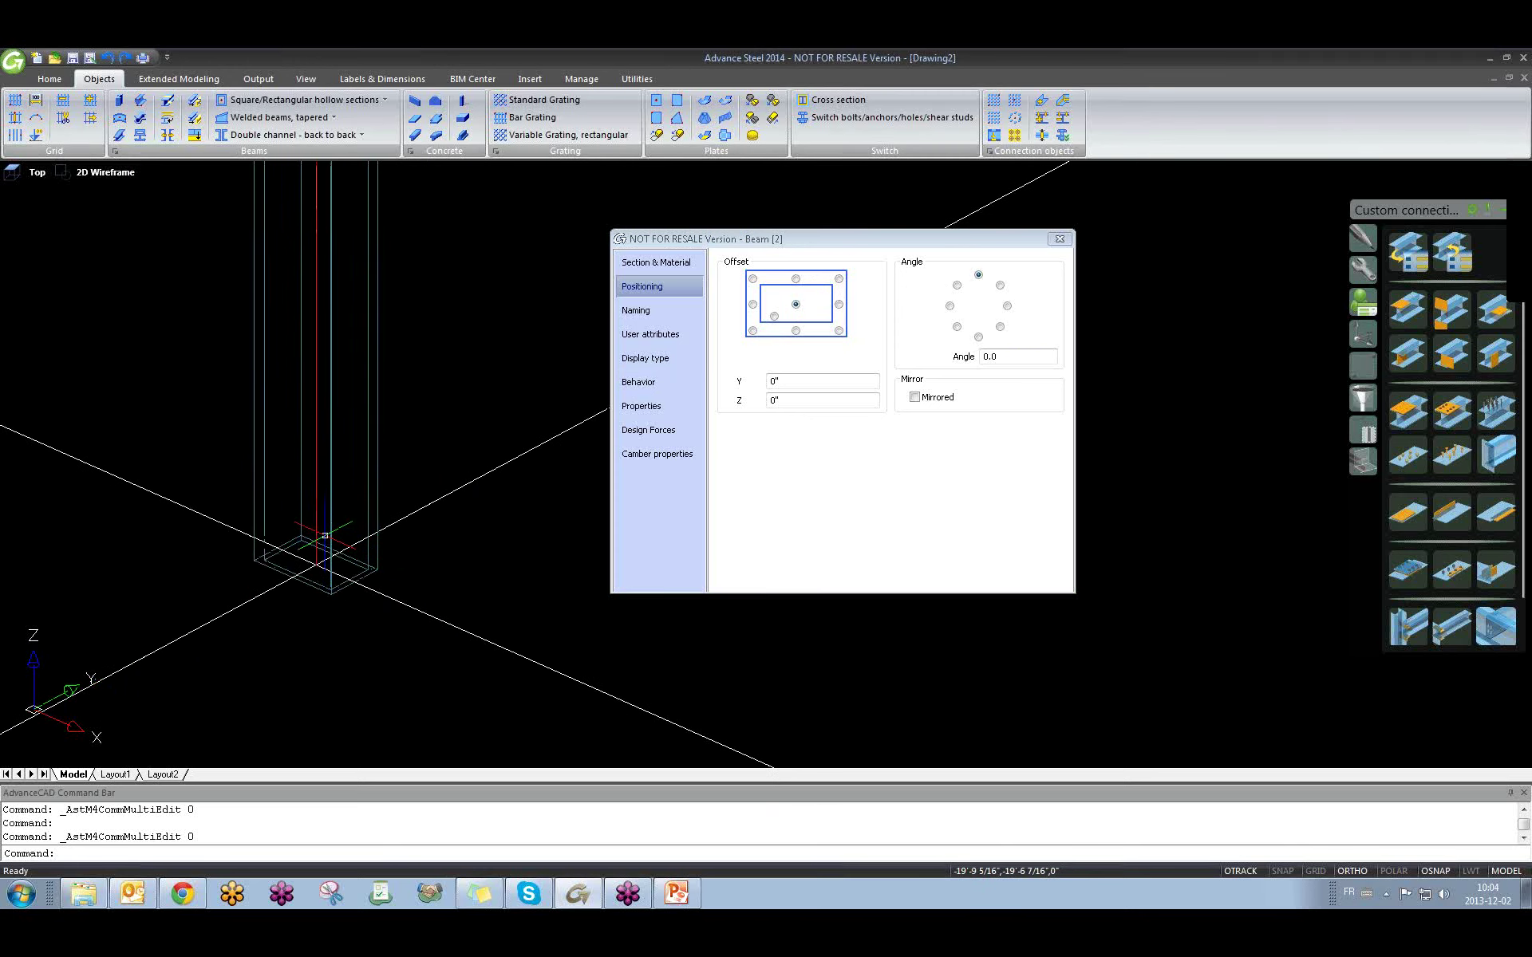
click(956, 285)
click(1000, 286)
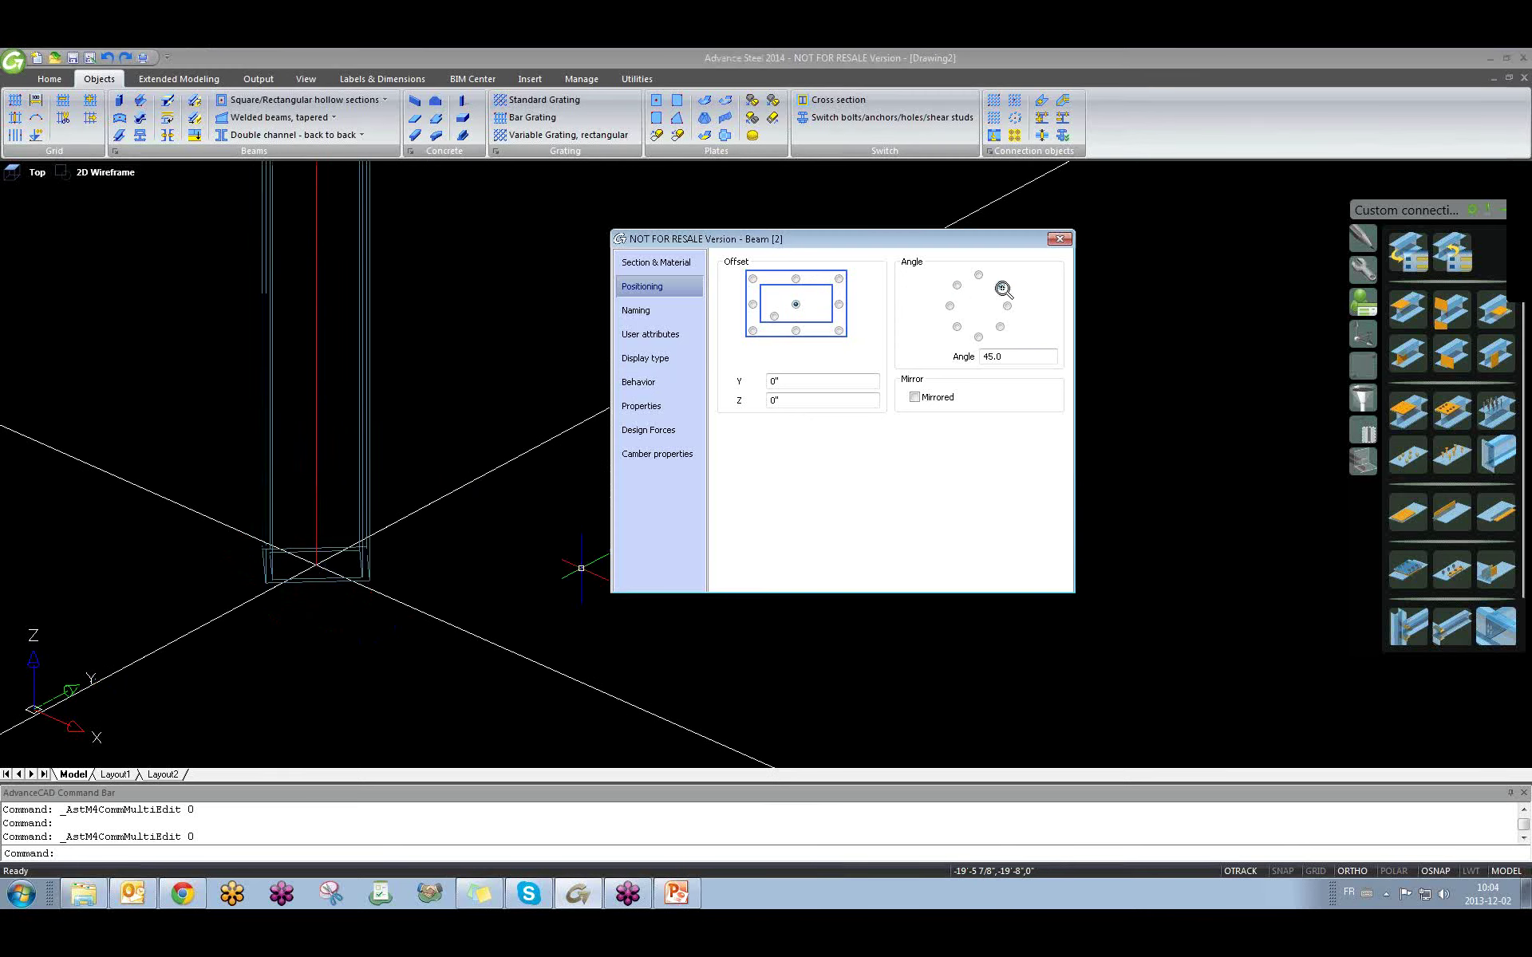
click(999, 326)
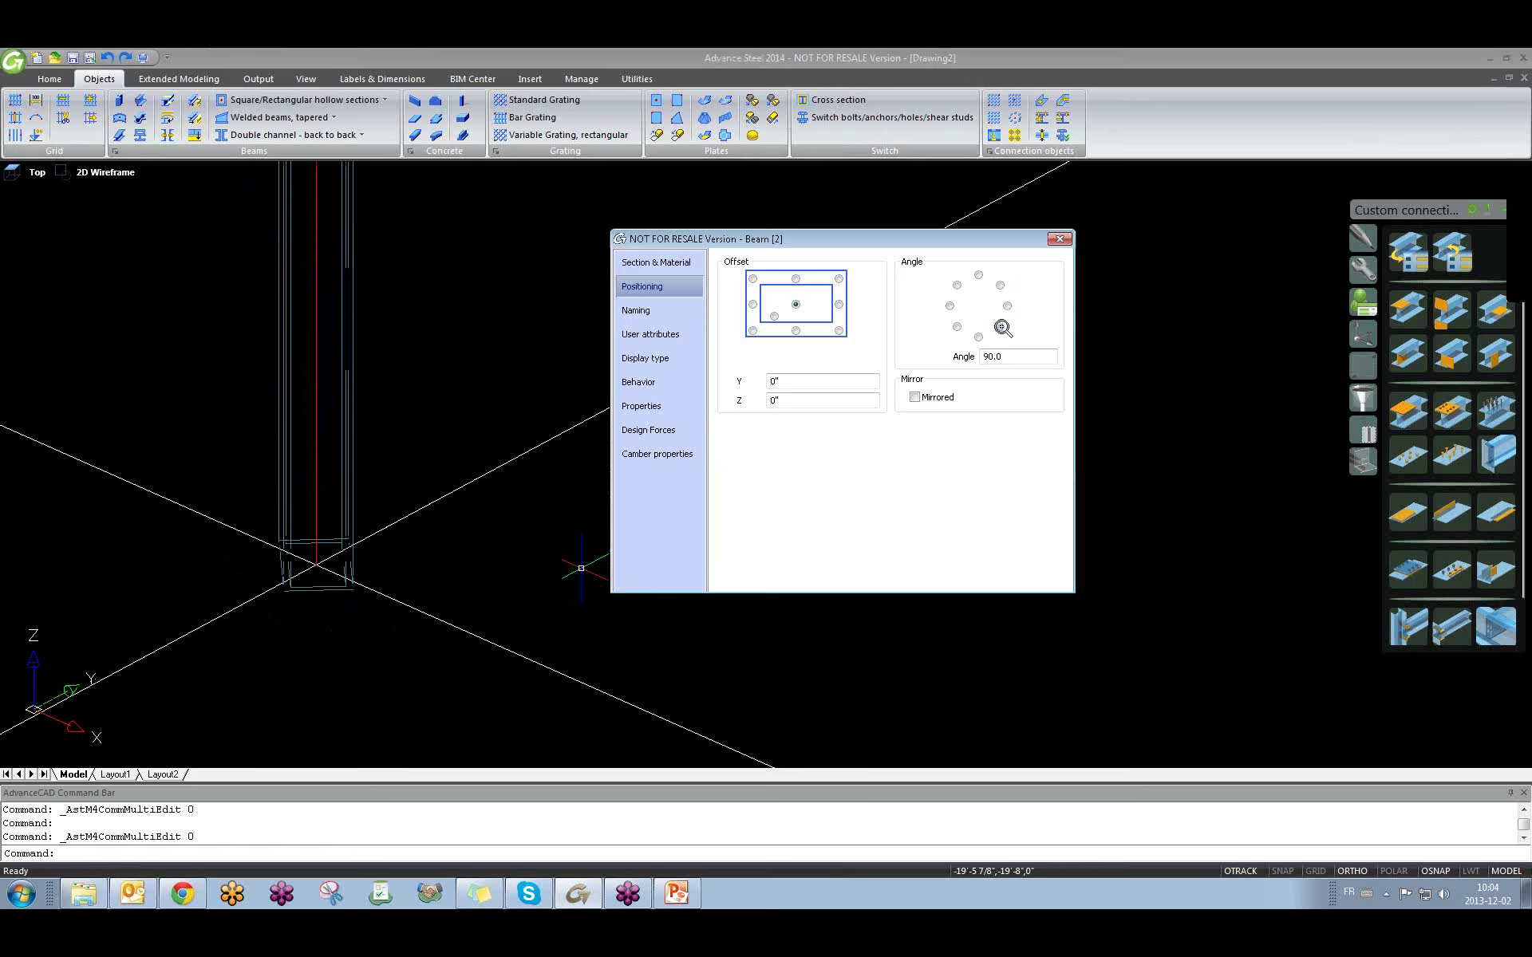
click(949, 305)
click(956, 285)
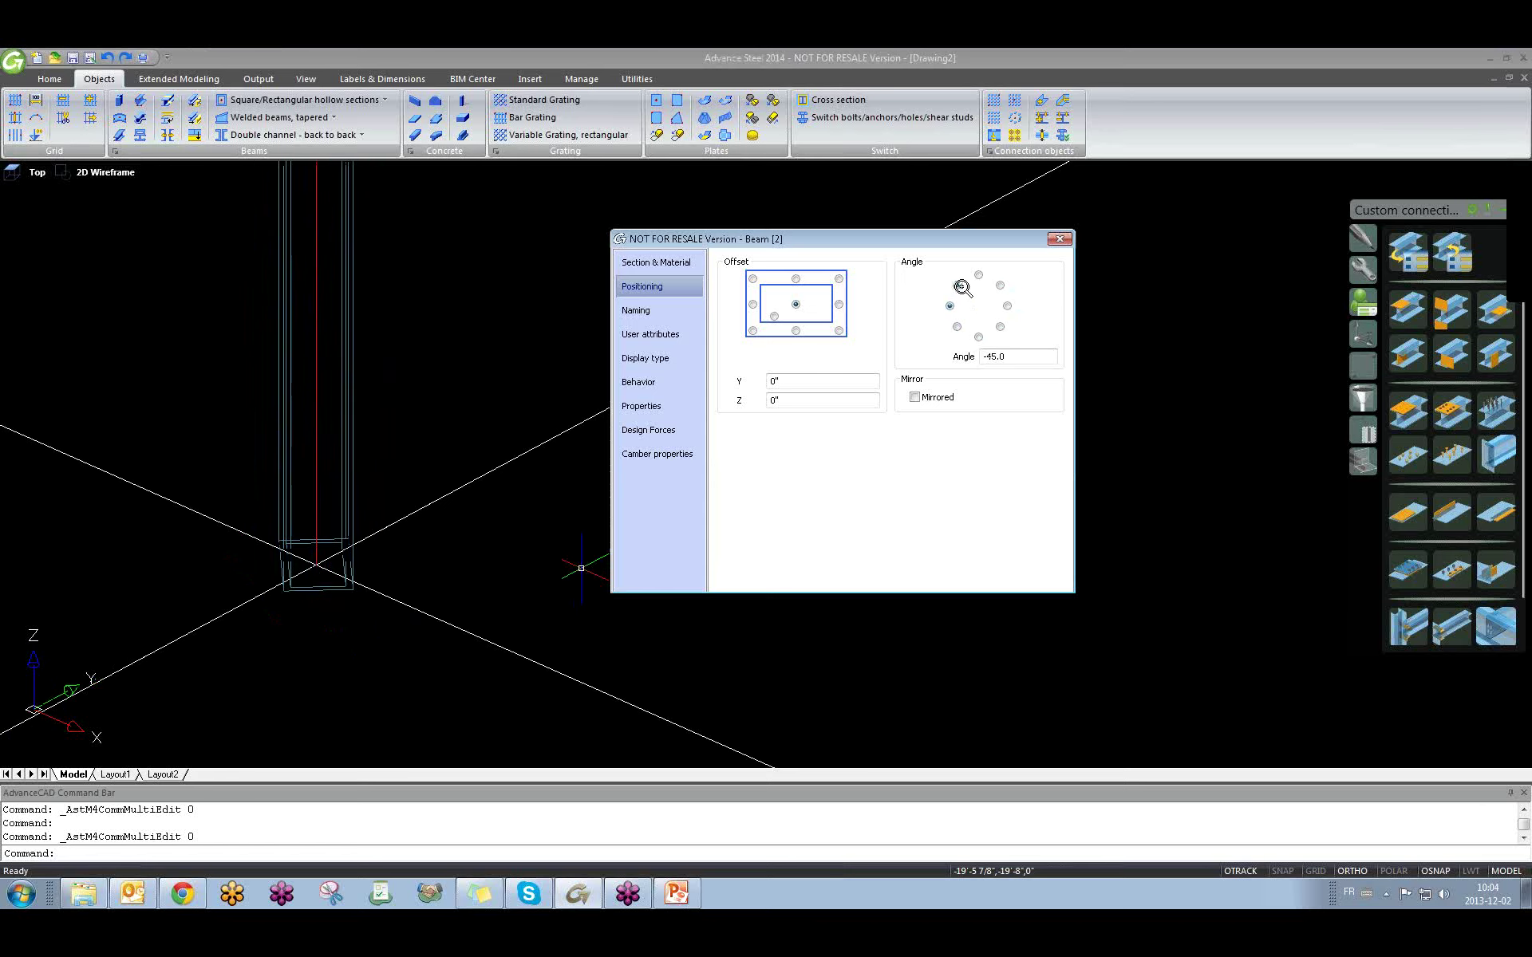
Try a custom rotation angle of 35 degrees for the column, then reset the angle to 0.
drag(1007, 356, 979, 357)
text(35)
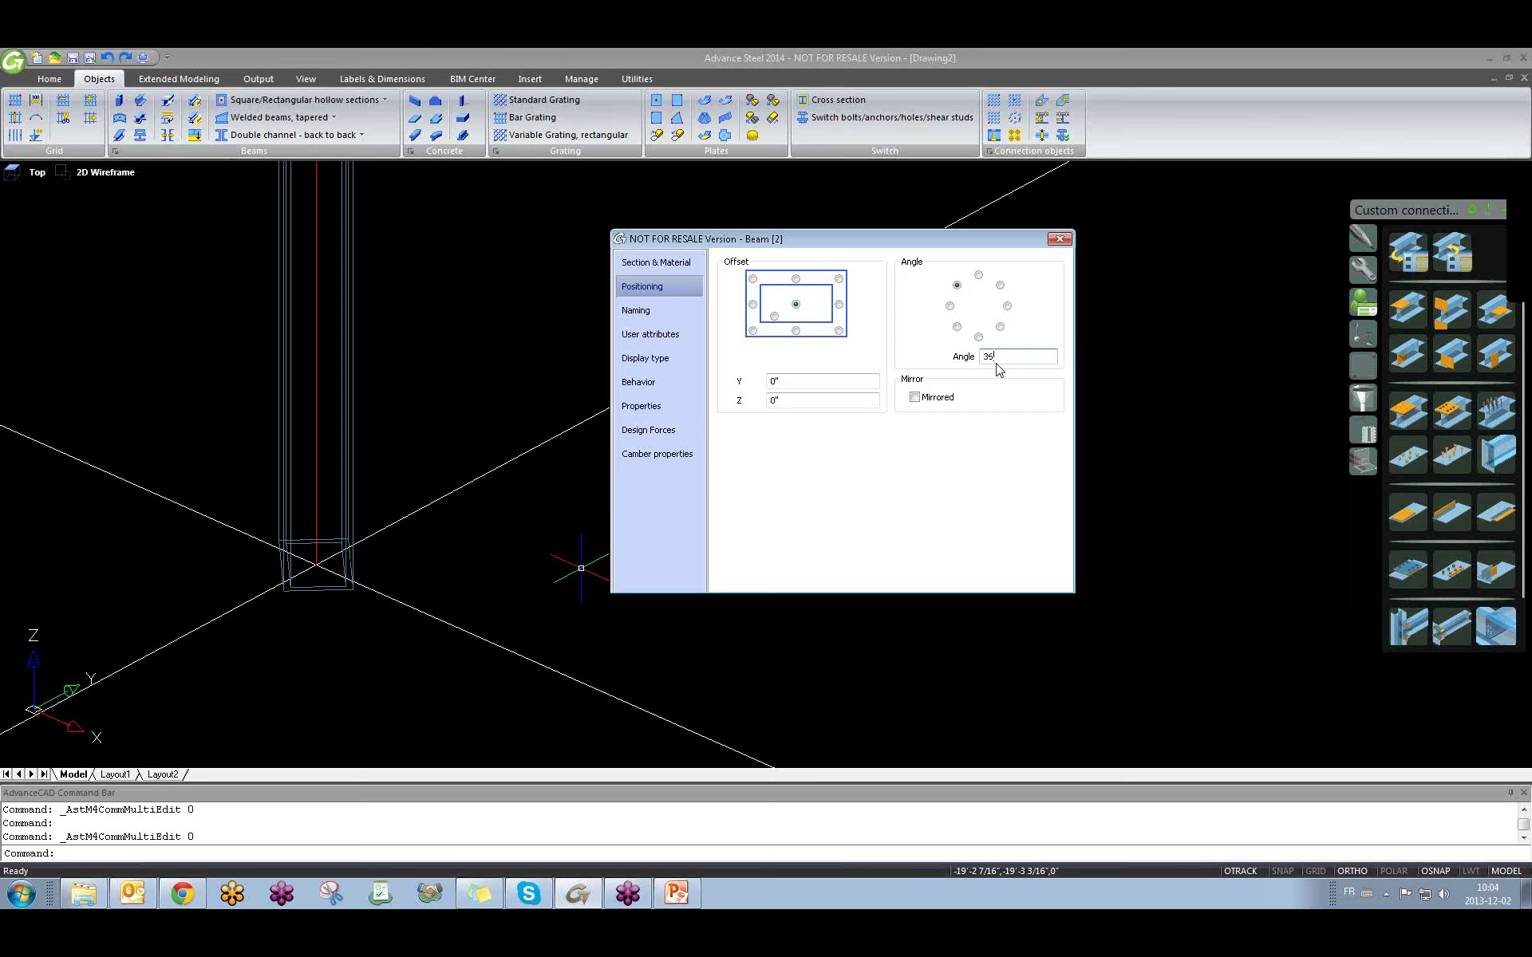
key(Return)
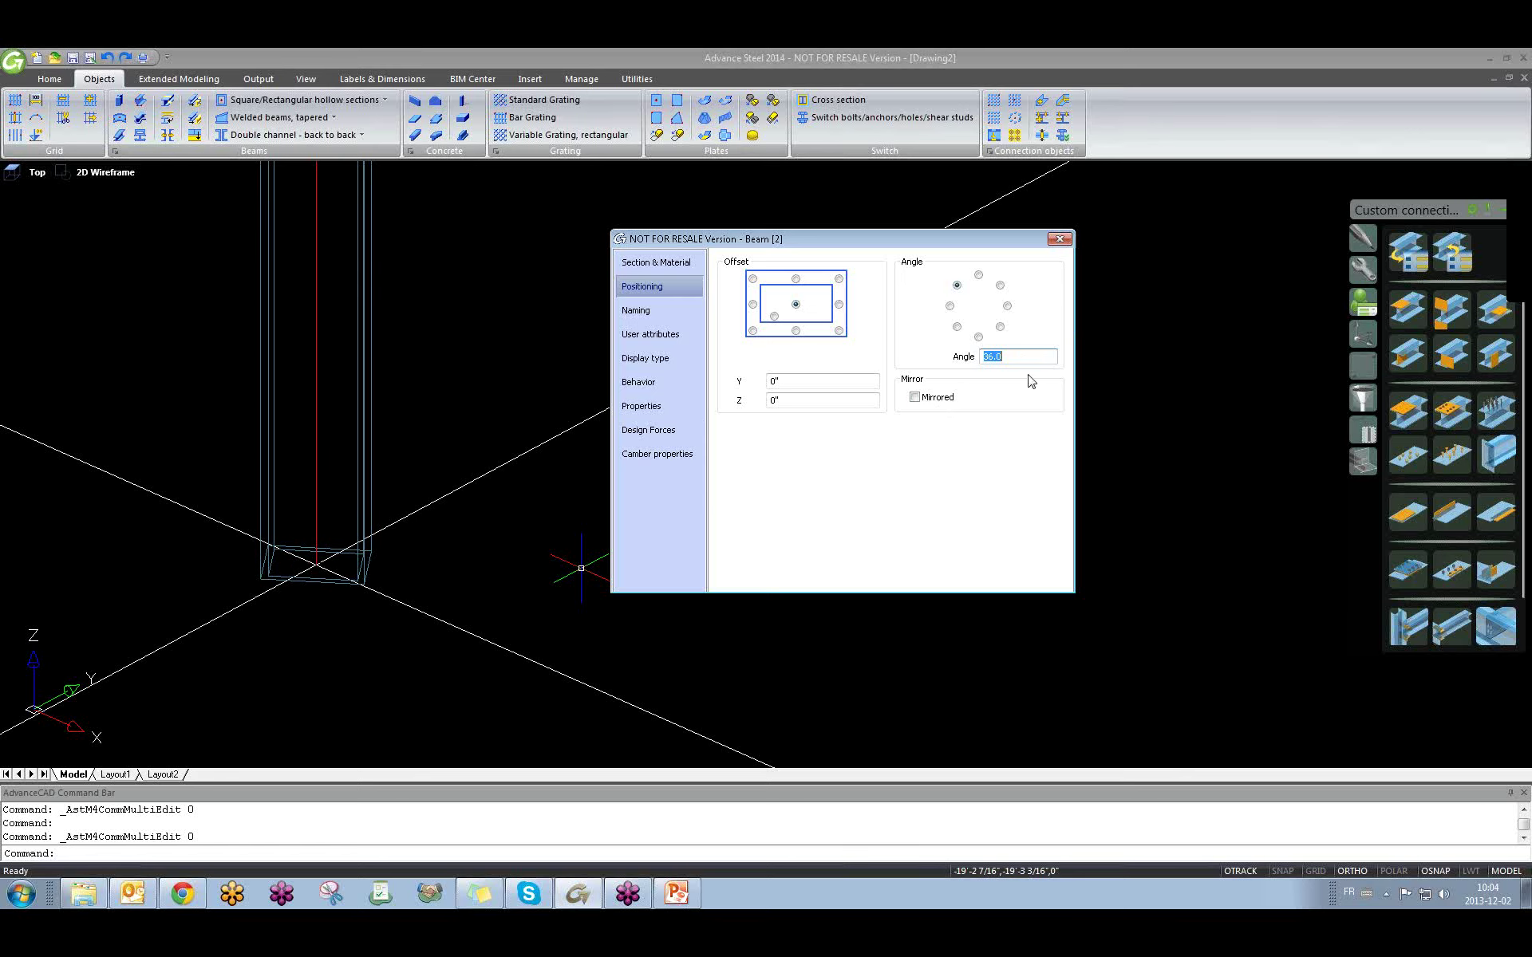
text(0)
key(Return)
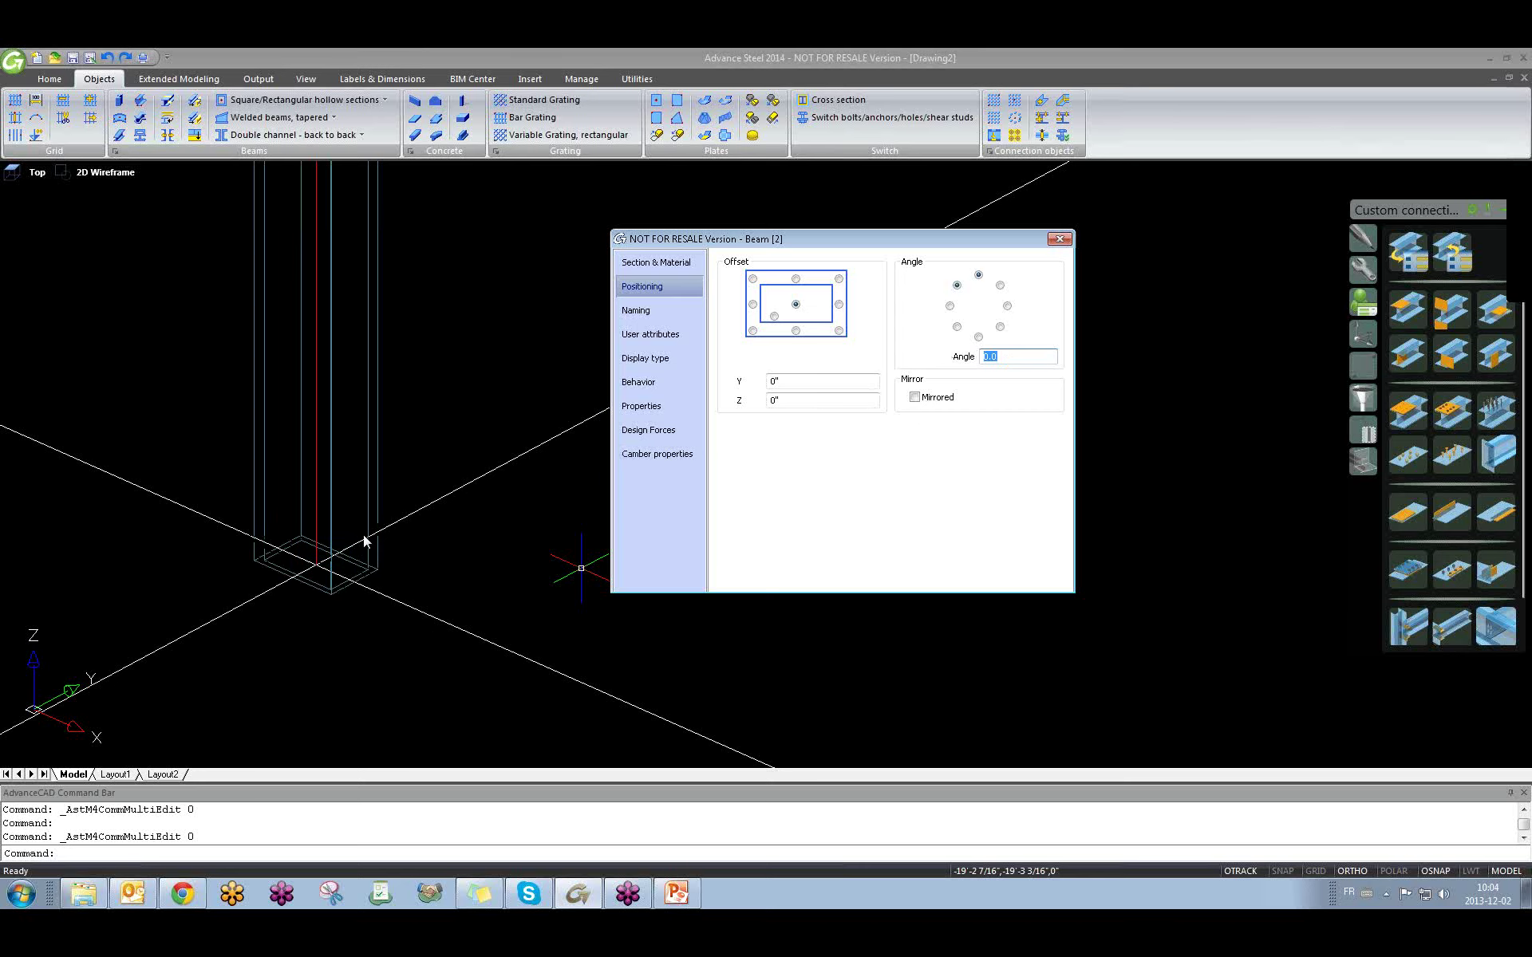
Try the Mirrored option on the column, then leave the column unmirrored.
click(916, 398)
click(916, 398)
click(916, 398)
click(634, 310)
click(638, 286)
Try a 2" Y offset for the column at the grid intersection, then reset the Y offset to 0".
middle_drag(335, 553, 317, 567)
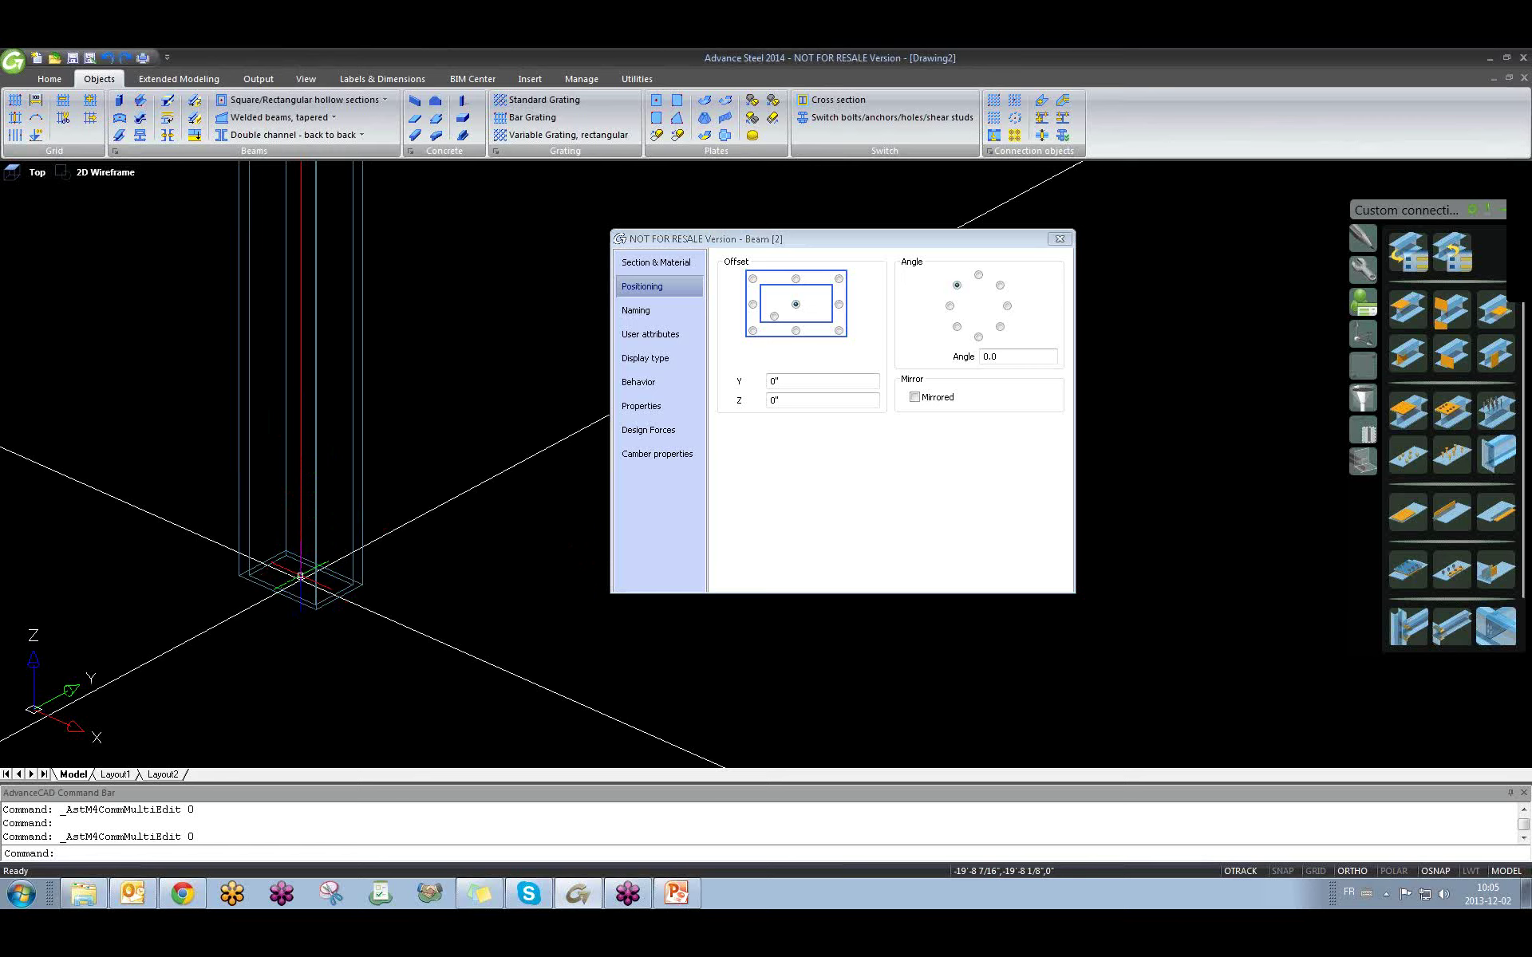
shift+middle_drag(298, 572, 383, 552)
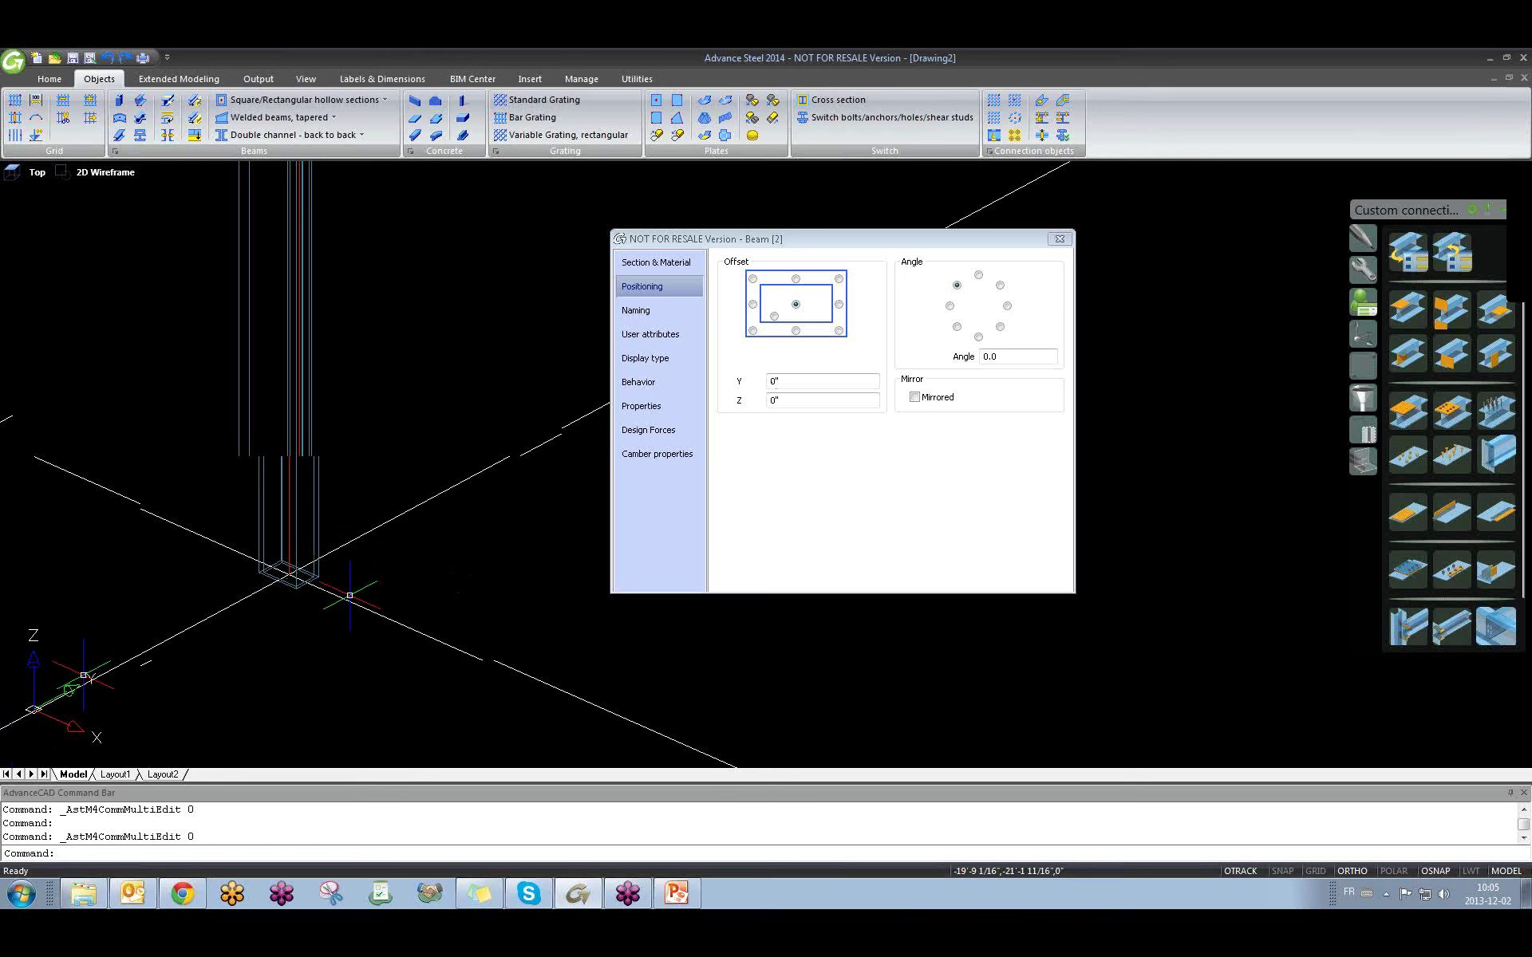
click(799, 381)
drag(799, 381, 712, 391)
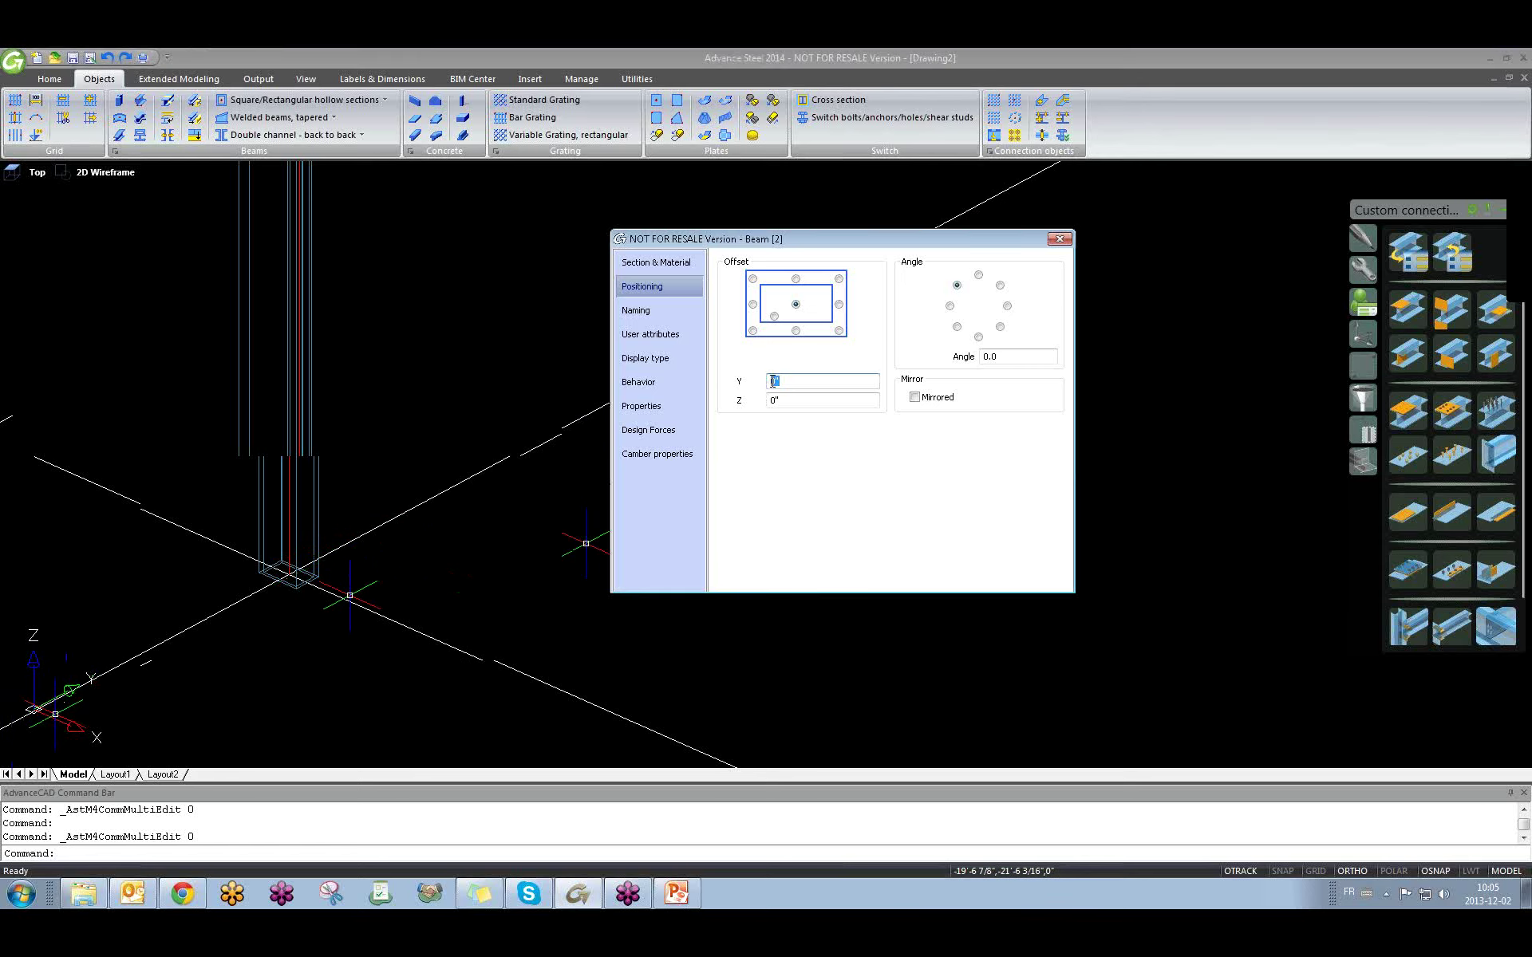
text(2)
key(Return)
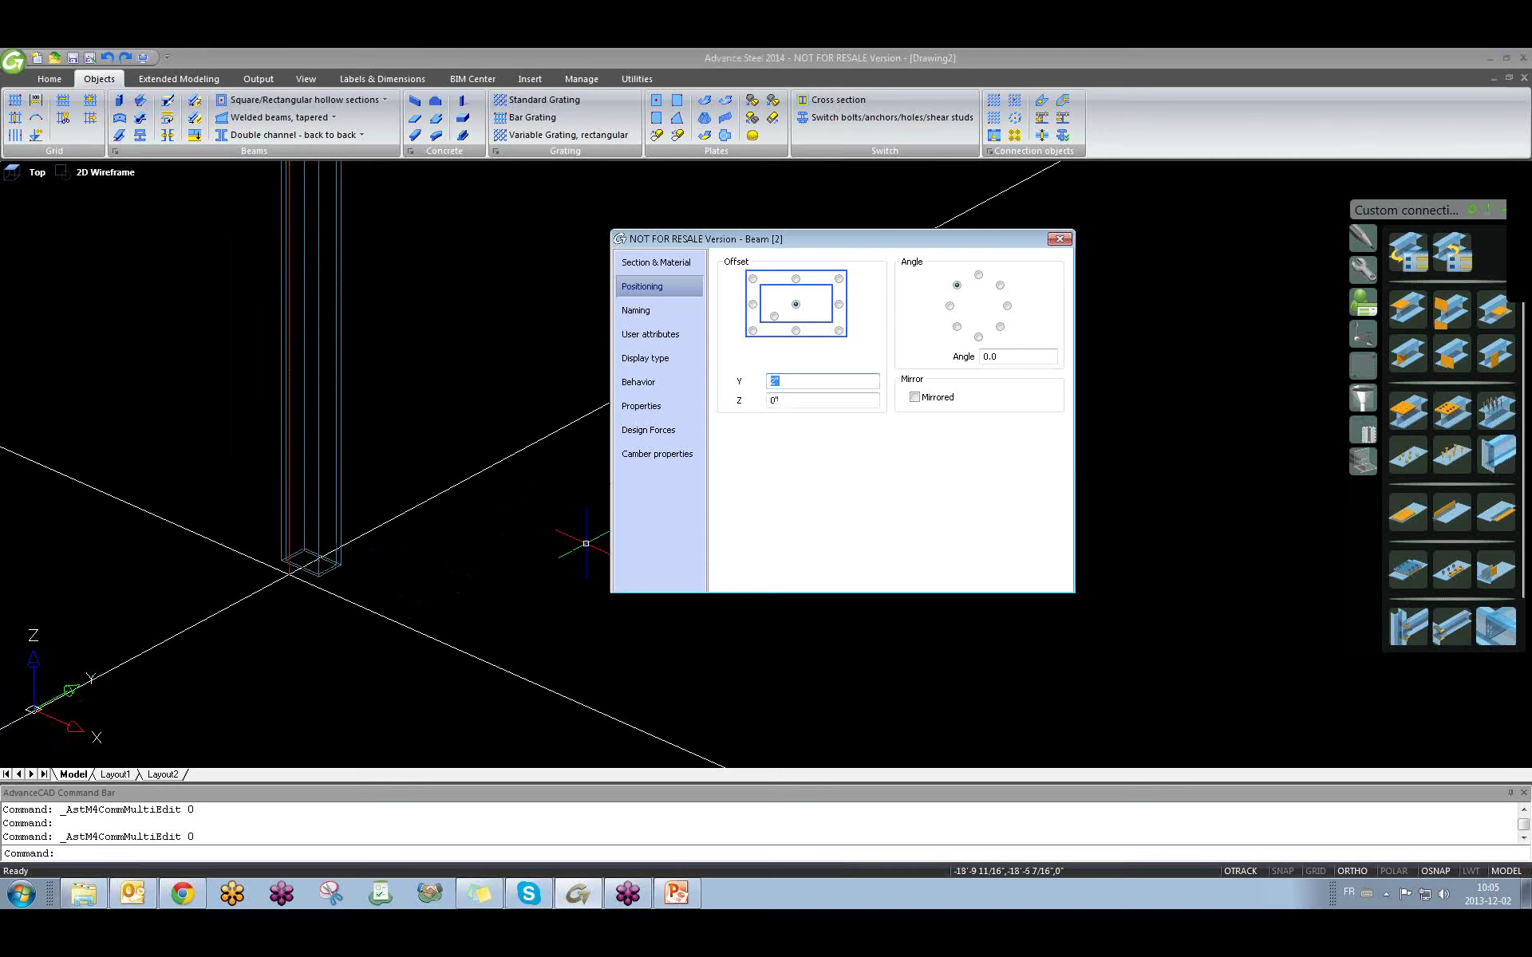
scroll(403, 487, up, 3)
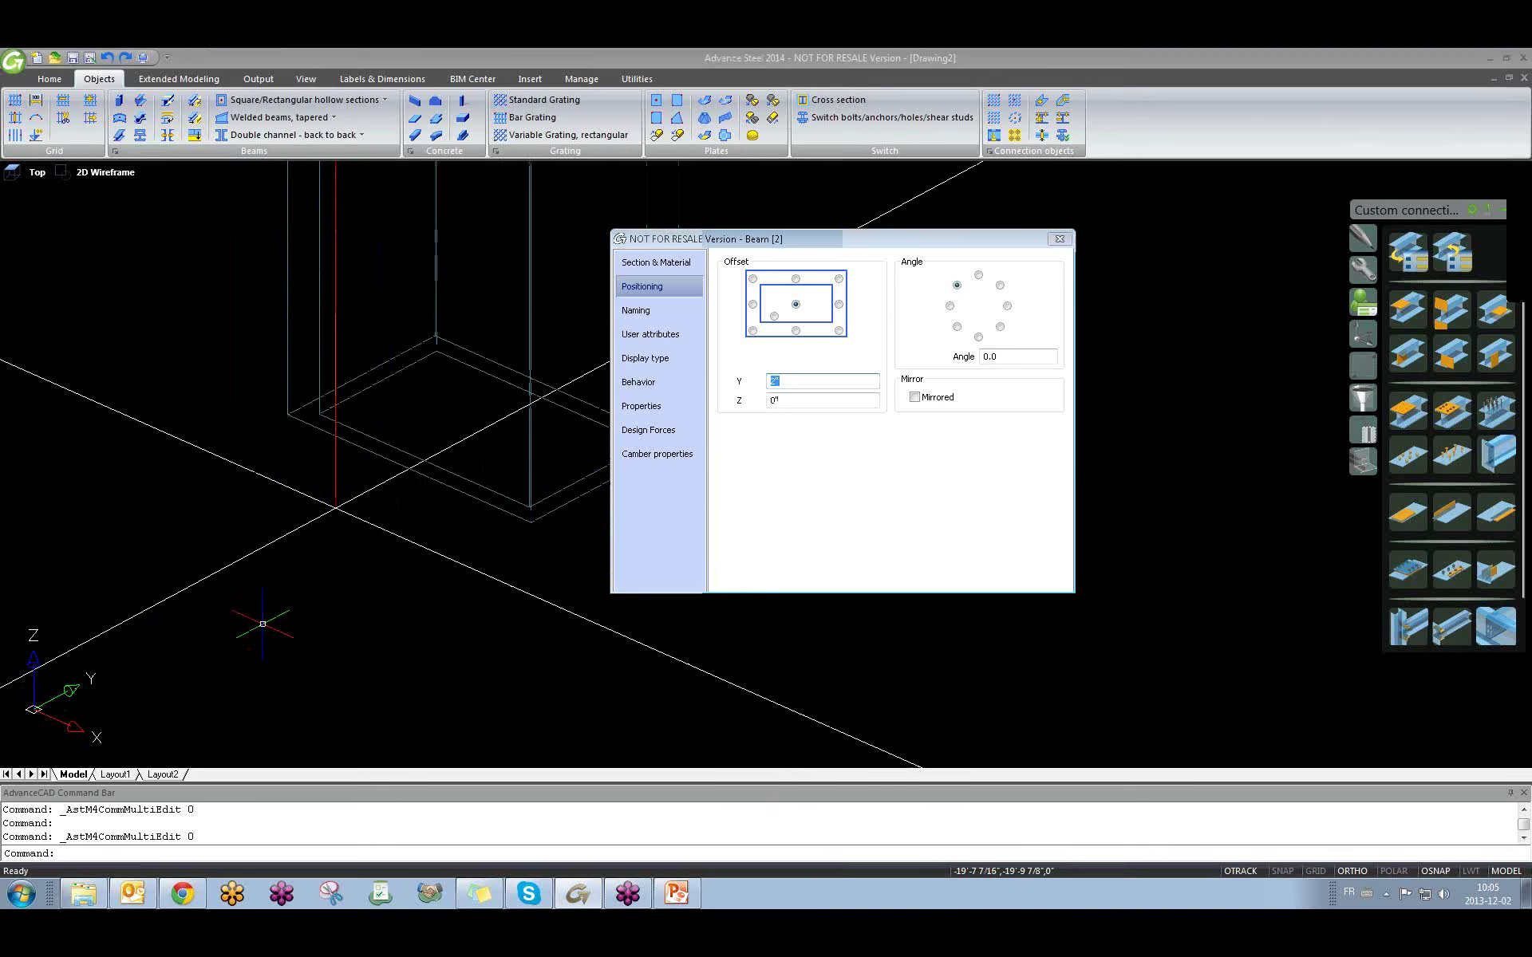
scroll(402, 487, down, 4)
scroll(403, 486, up, 2)
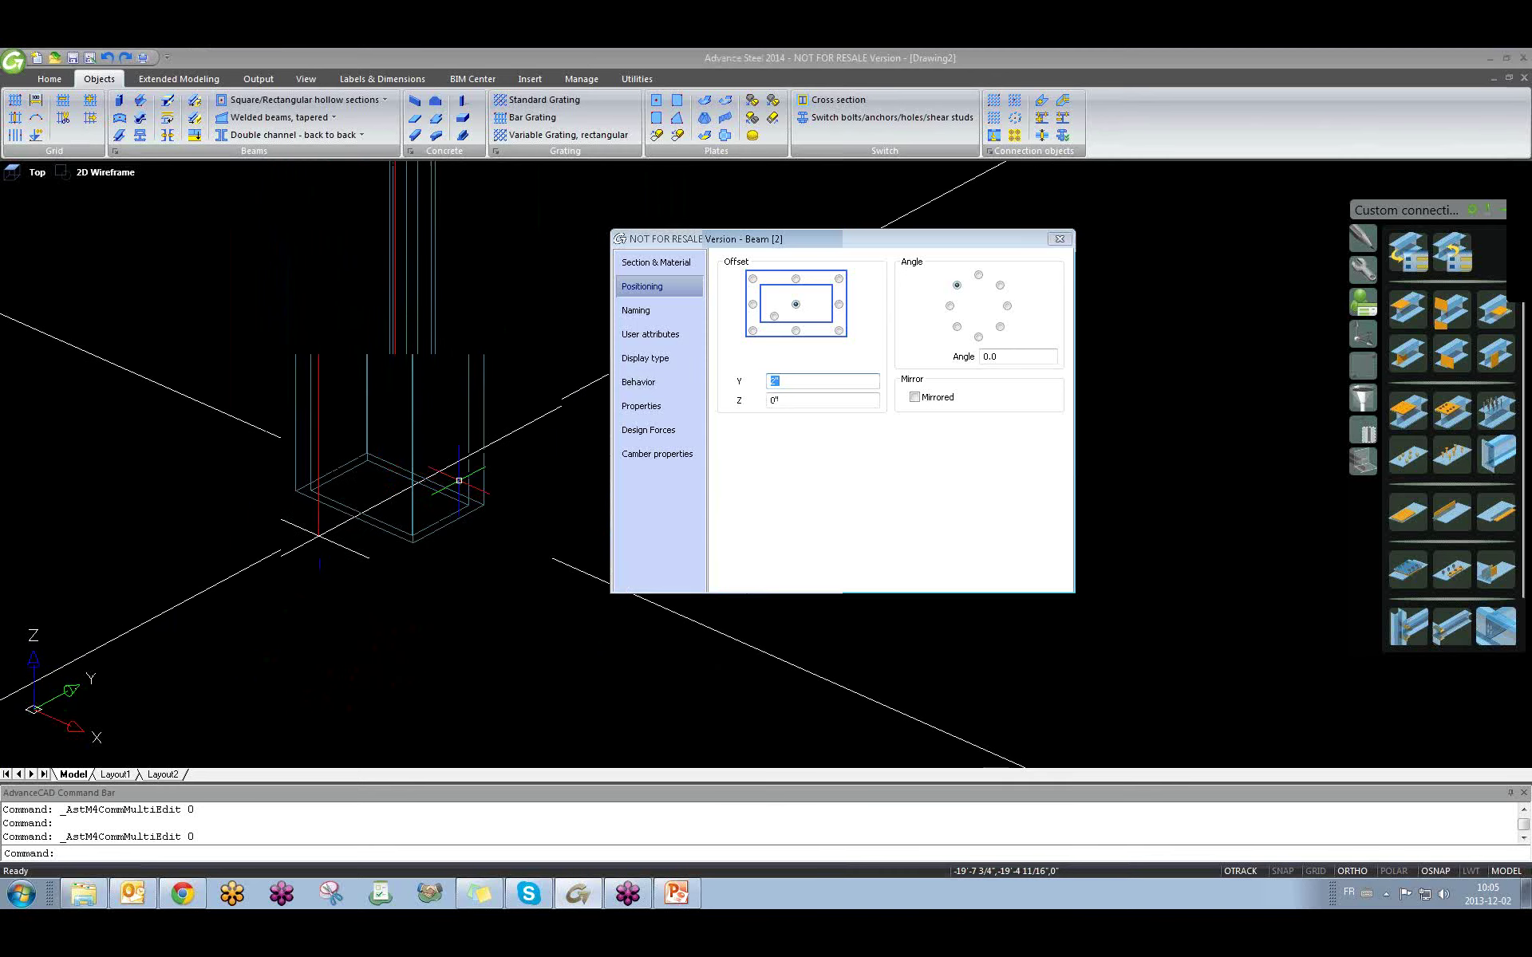
scroll(335, 529, up, 3)
mouse_move(336, 529)
shift+middle_down()
mouse_move(314, 489)
mouse_move(325, 537)
mouse_move(438, 553)
mouse_move(553, 534)
mouse_move(327, 533)
shift+middle_up()
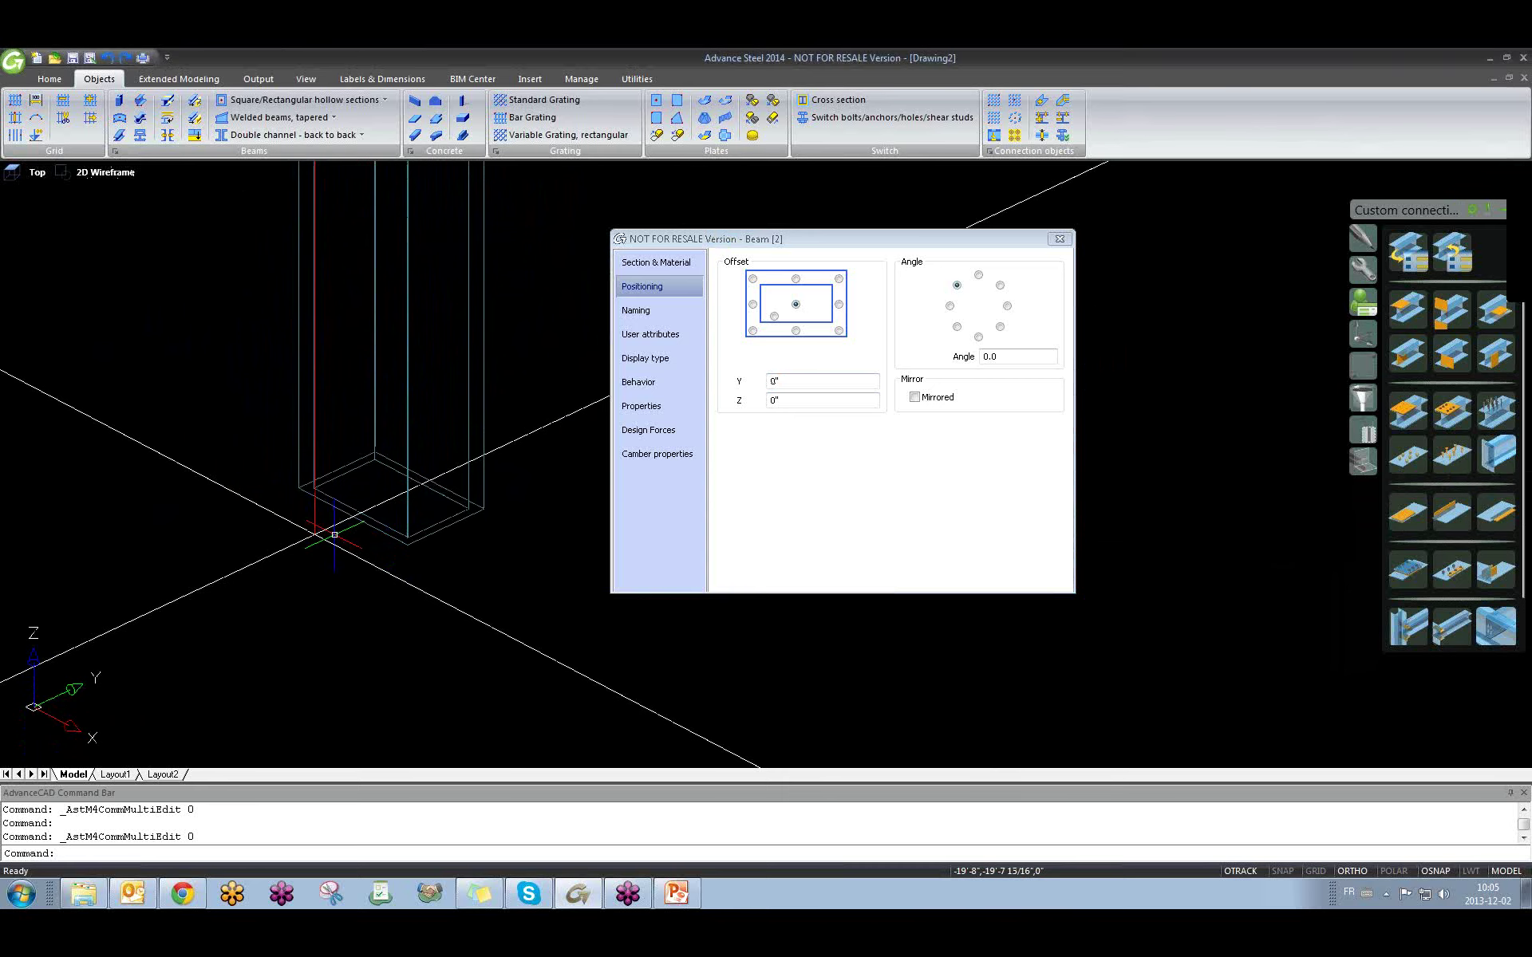
double_click(806, 385)
text(2)
key(Return)
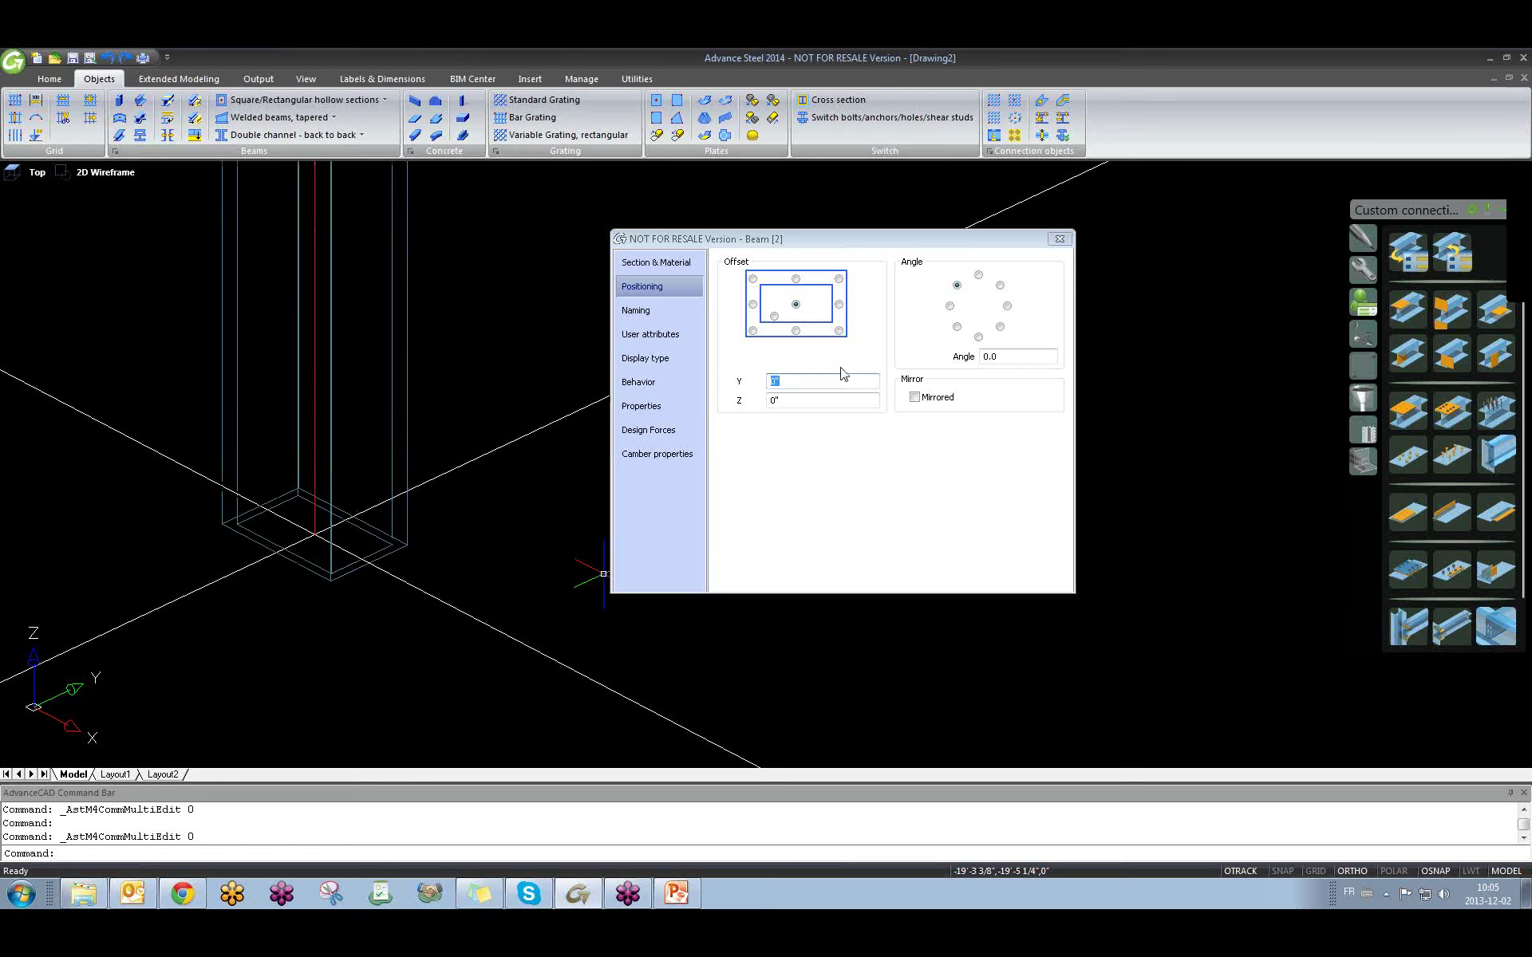
Set the column's model role to Column and close its properties.
click(668, 313)
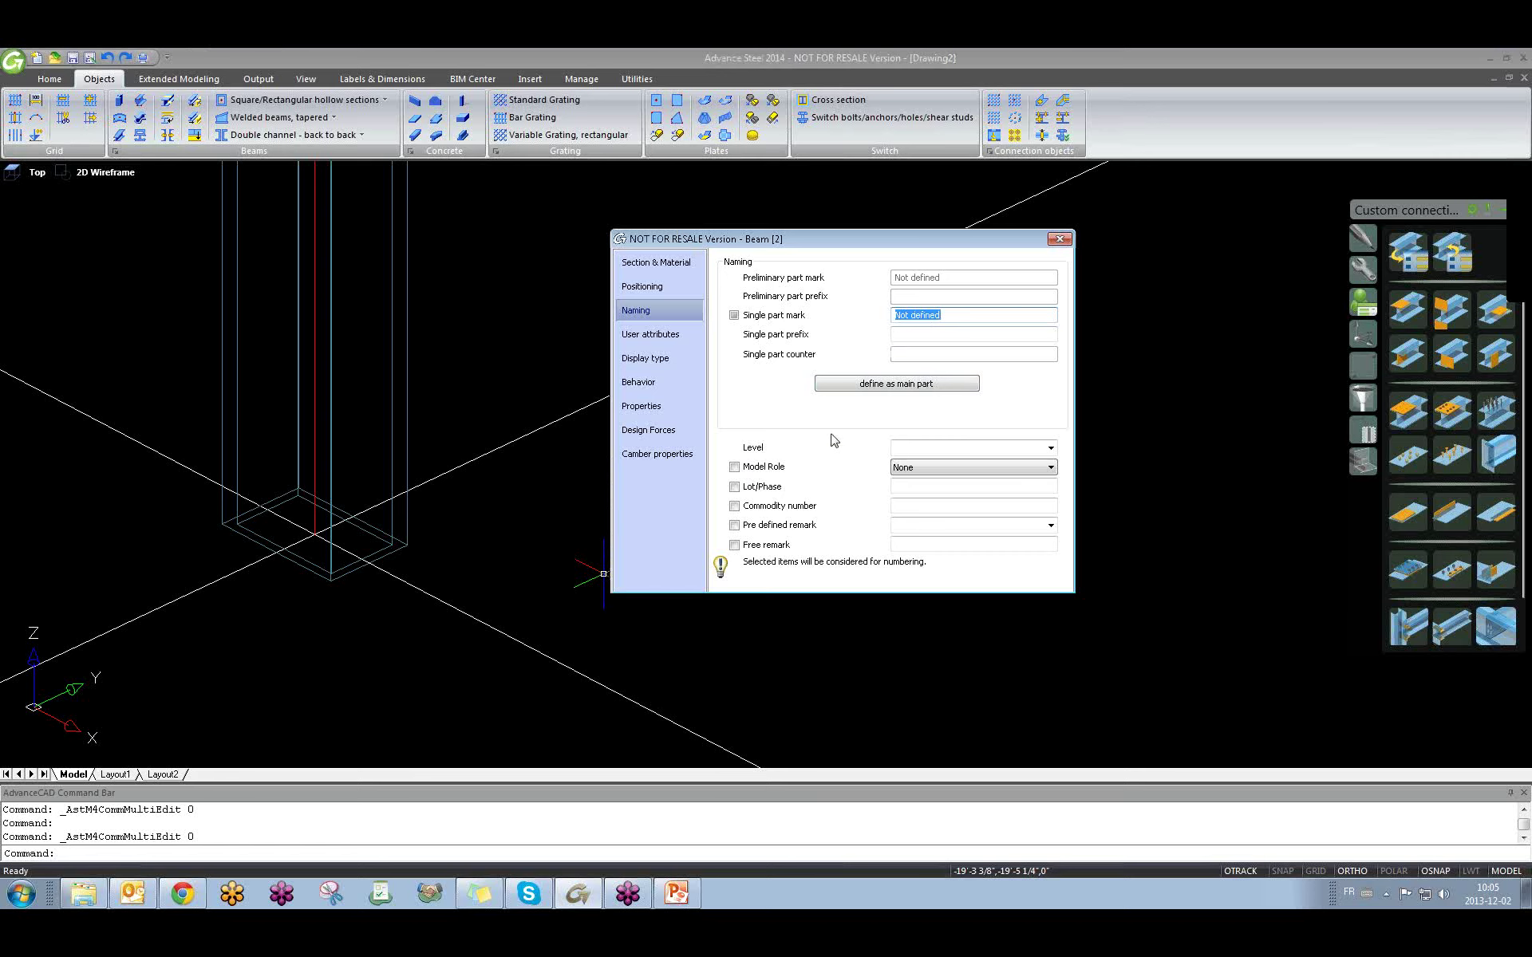
click(945, 471)
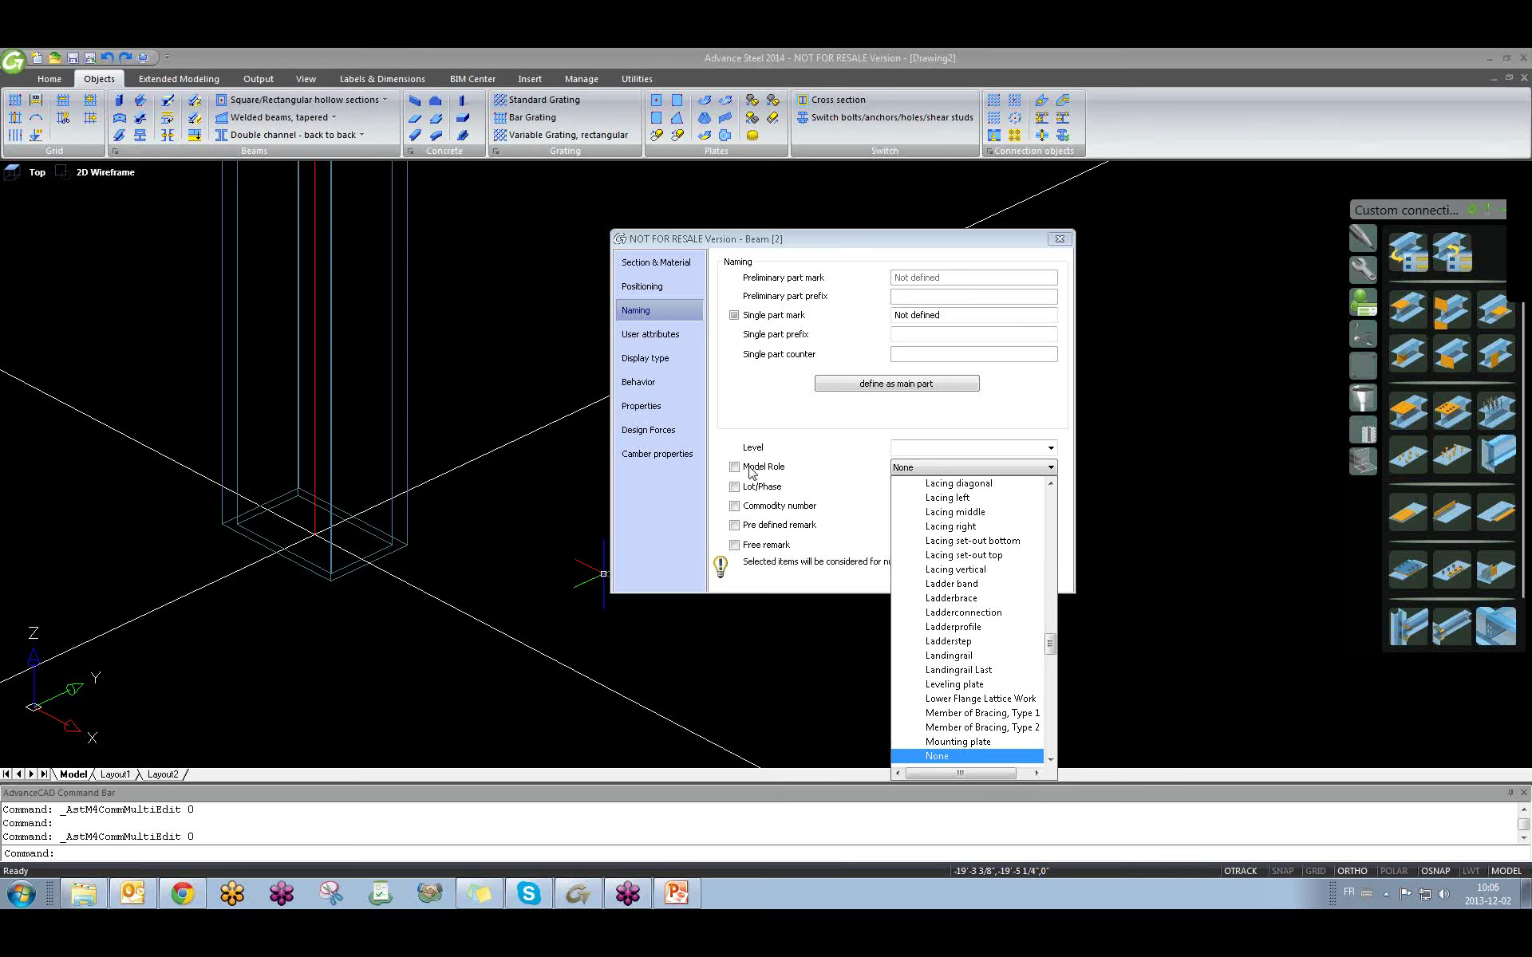
click(414, 375)
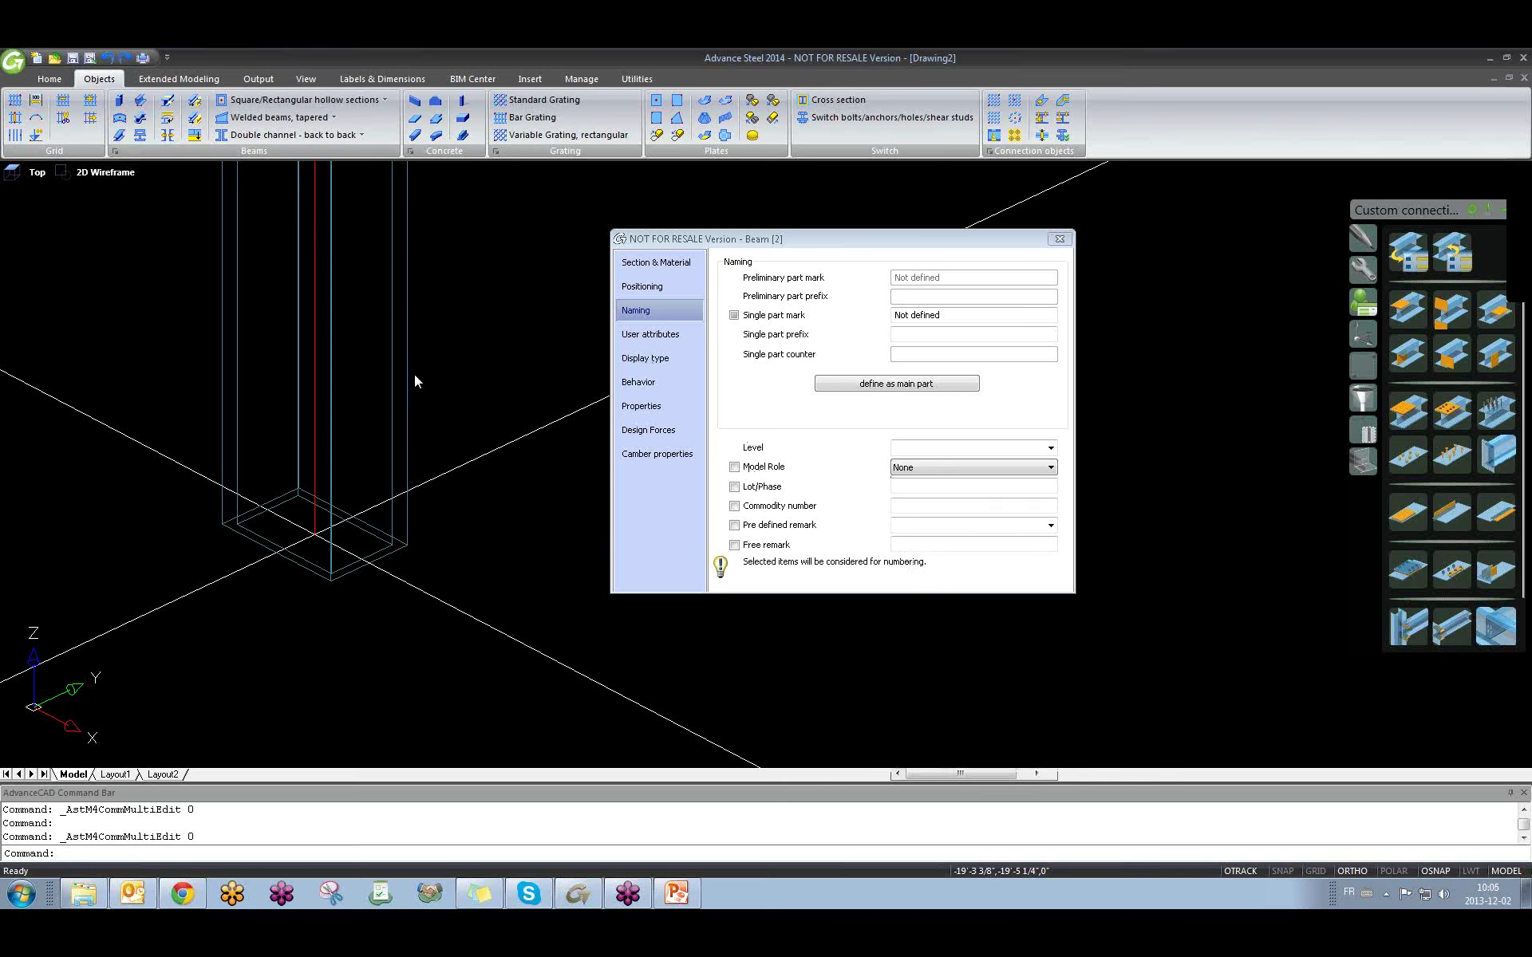
click(393, 352)
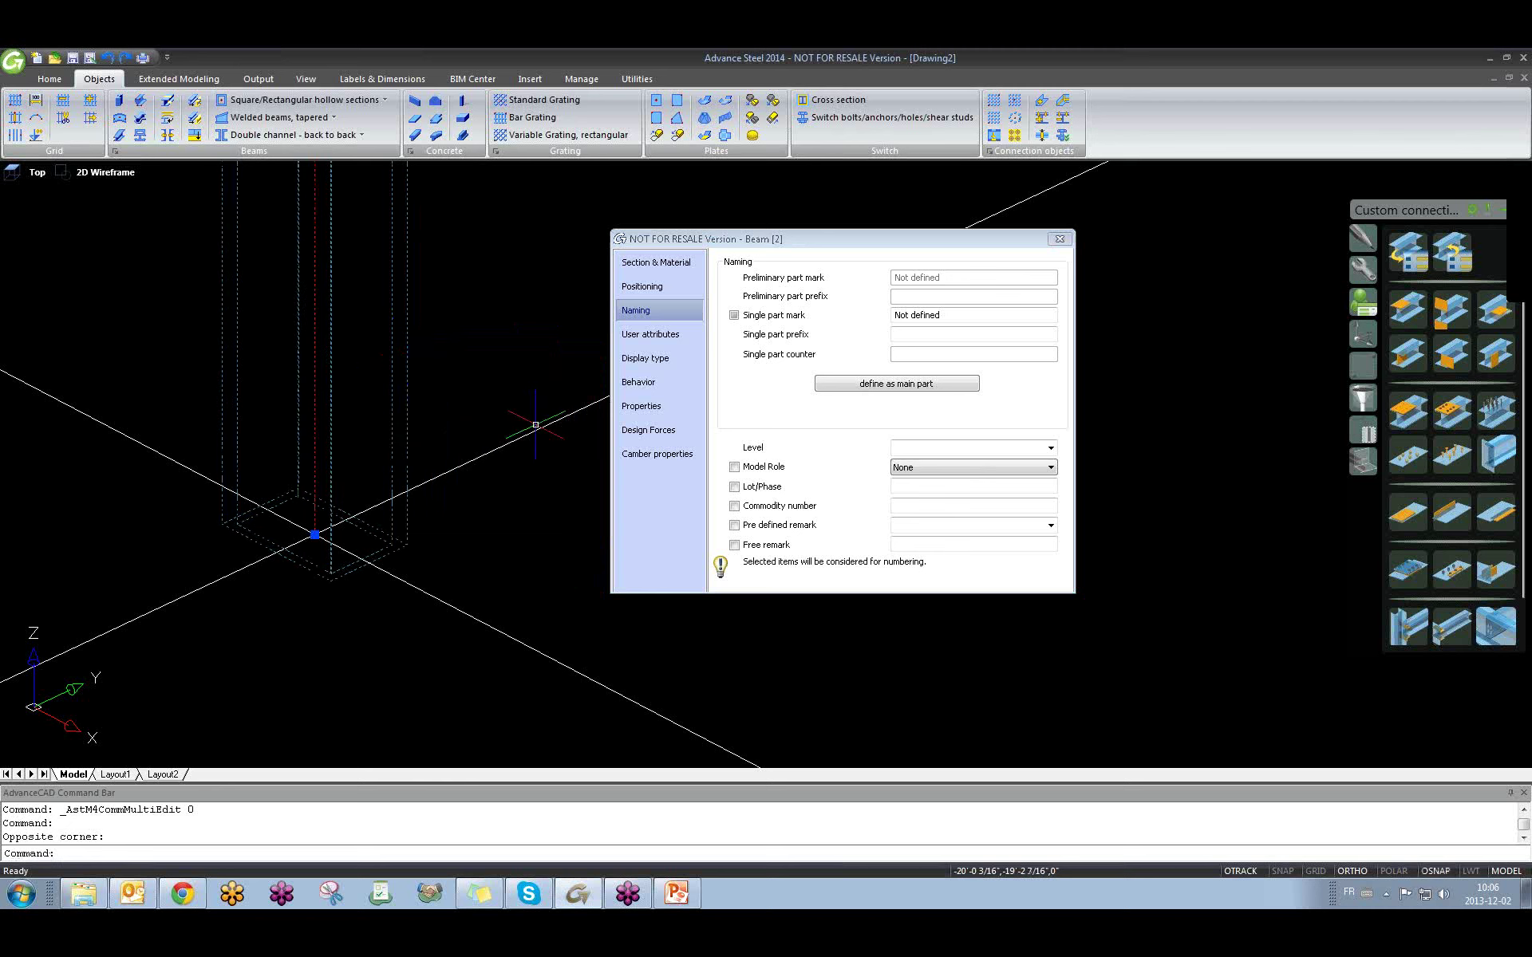
click(920, 471)
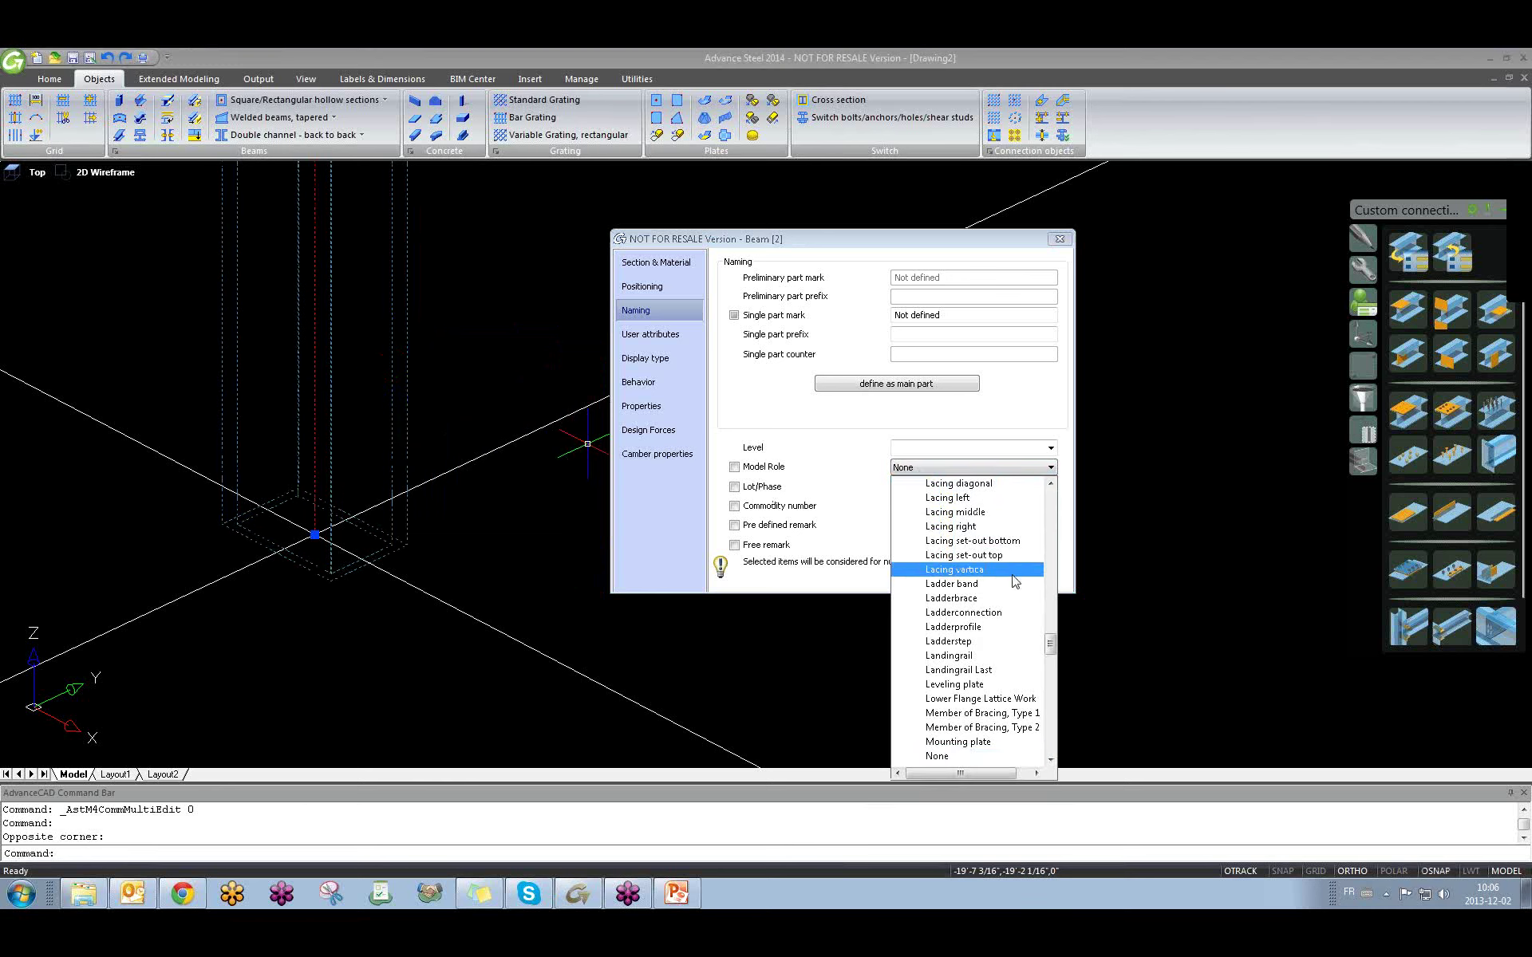
drag(1051, 646, 1051, 547)
click(972, 714)
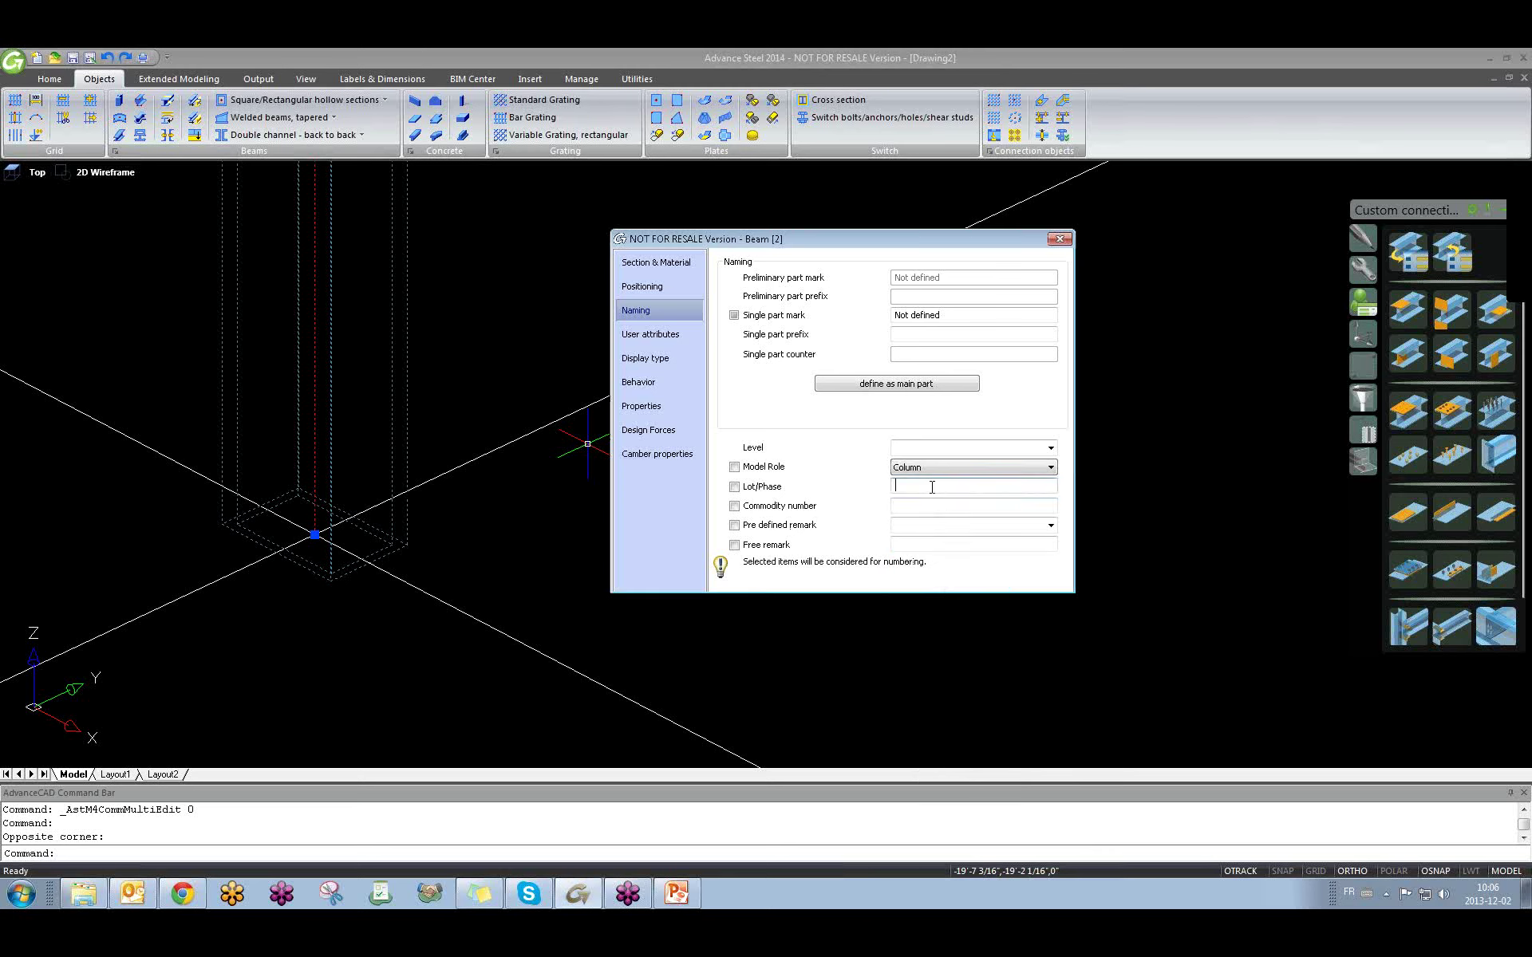
key(Escape)
key(Escape)
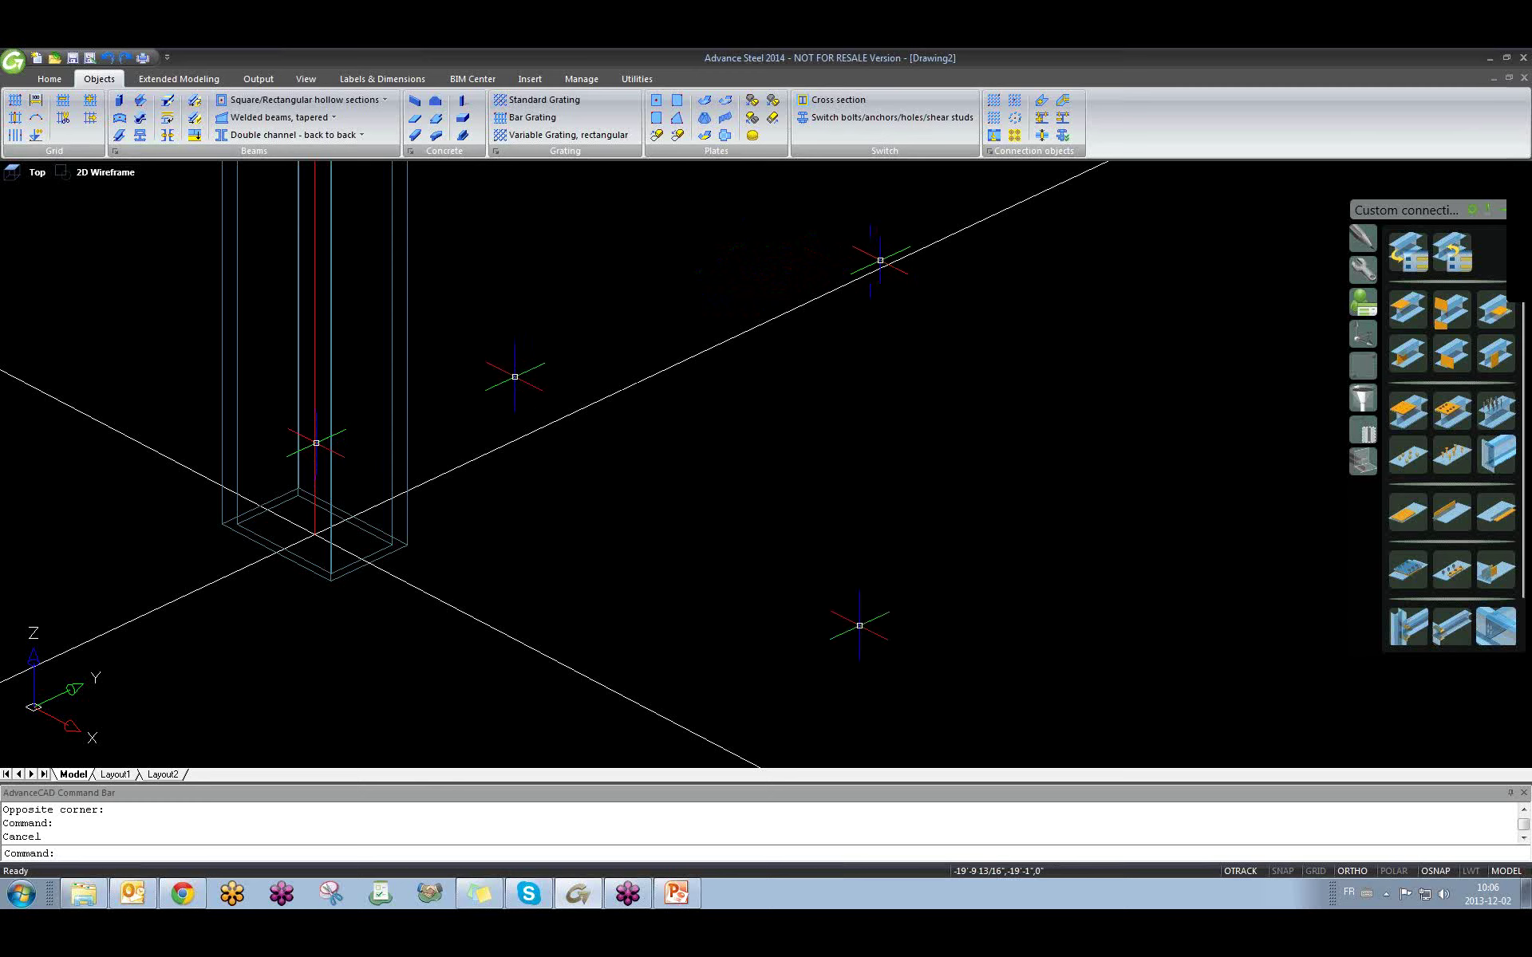
Reopen the column's properties and try the note CALL THE SHOP in User attribute 1, then clear it.
click(395, 372)
double_click(396, 372)
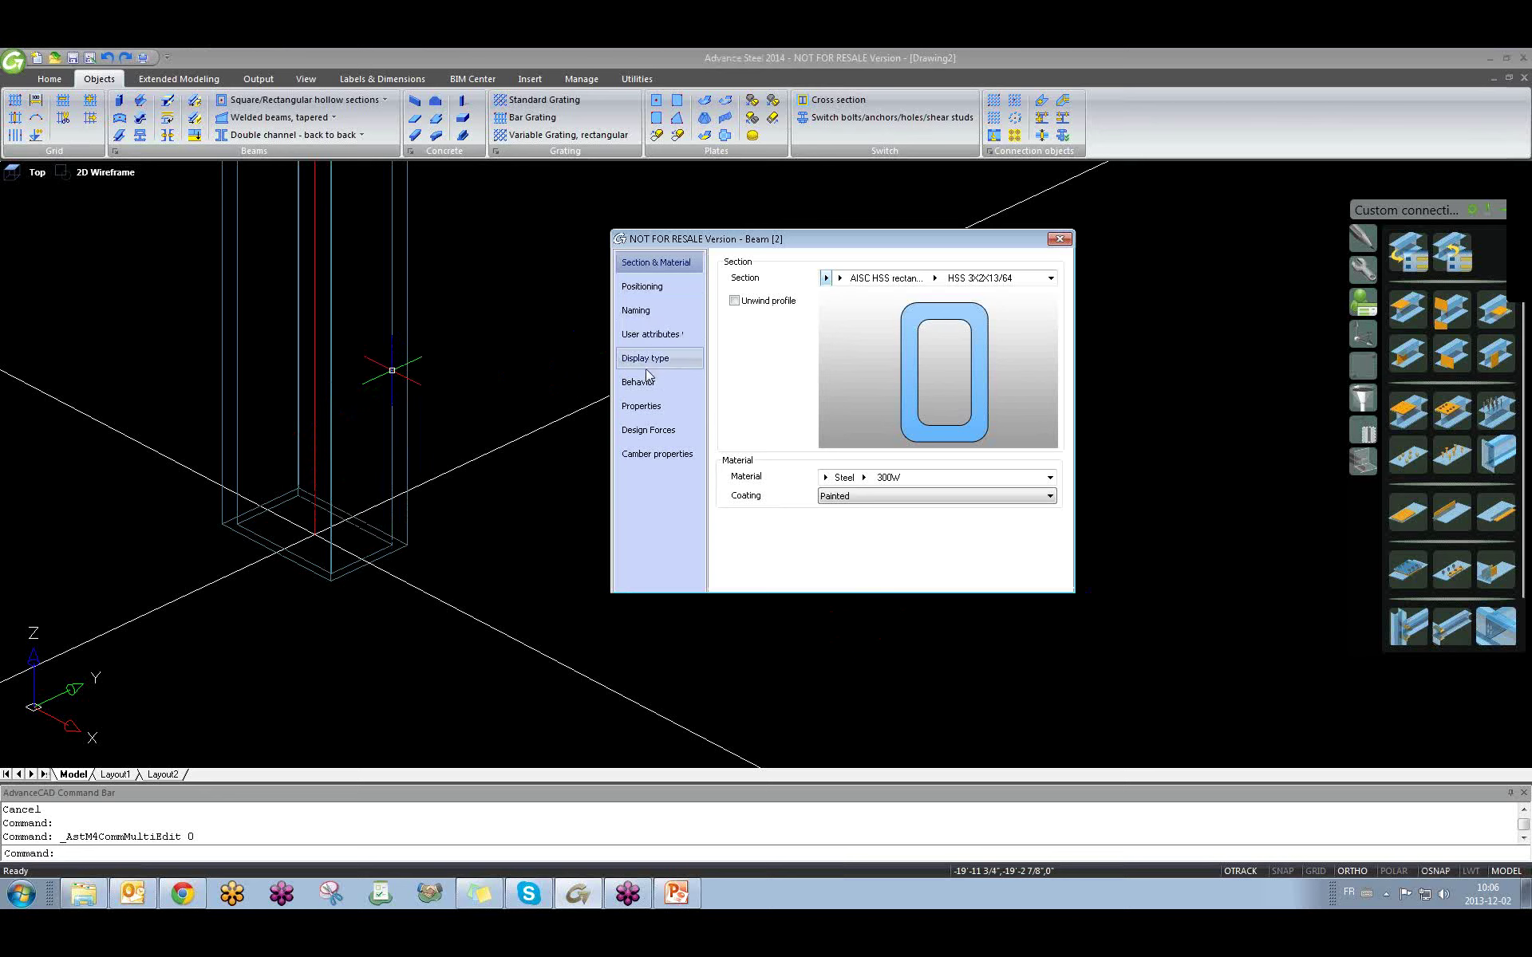
click(652, 334)
click(648, 313)
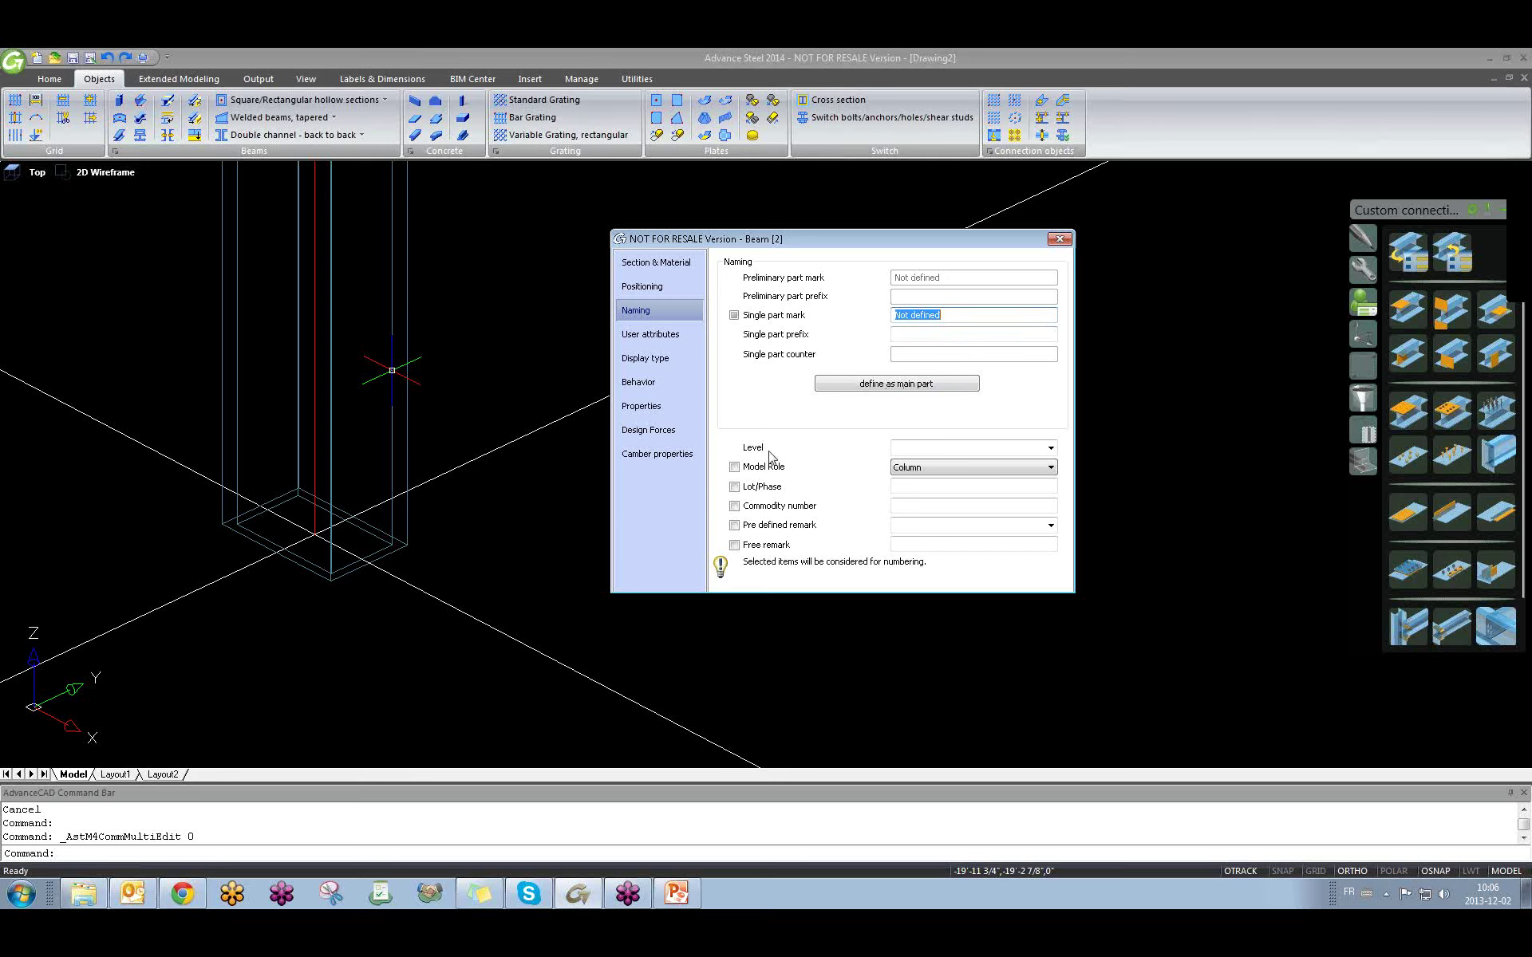
click(652, 336)
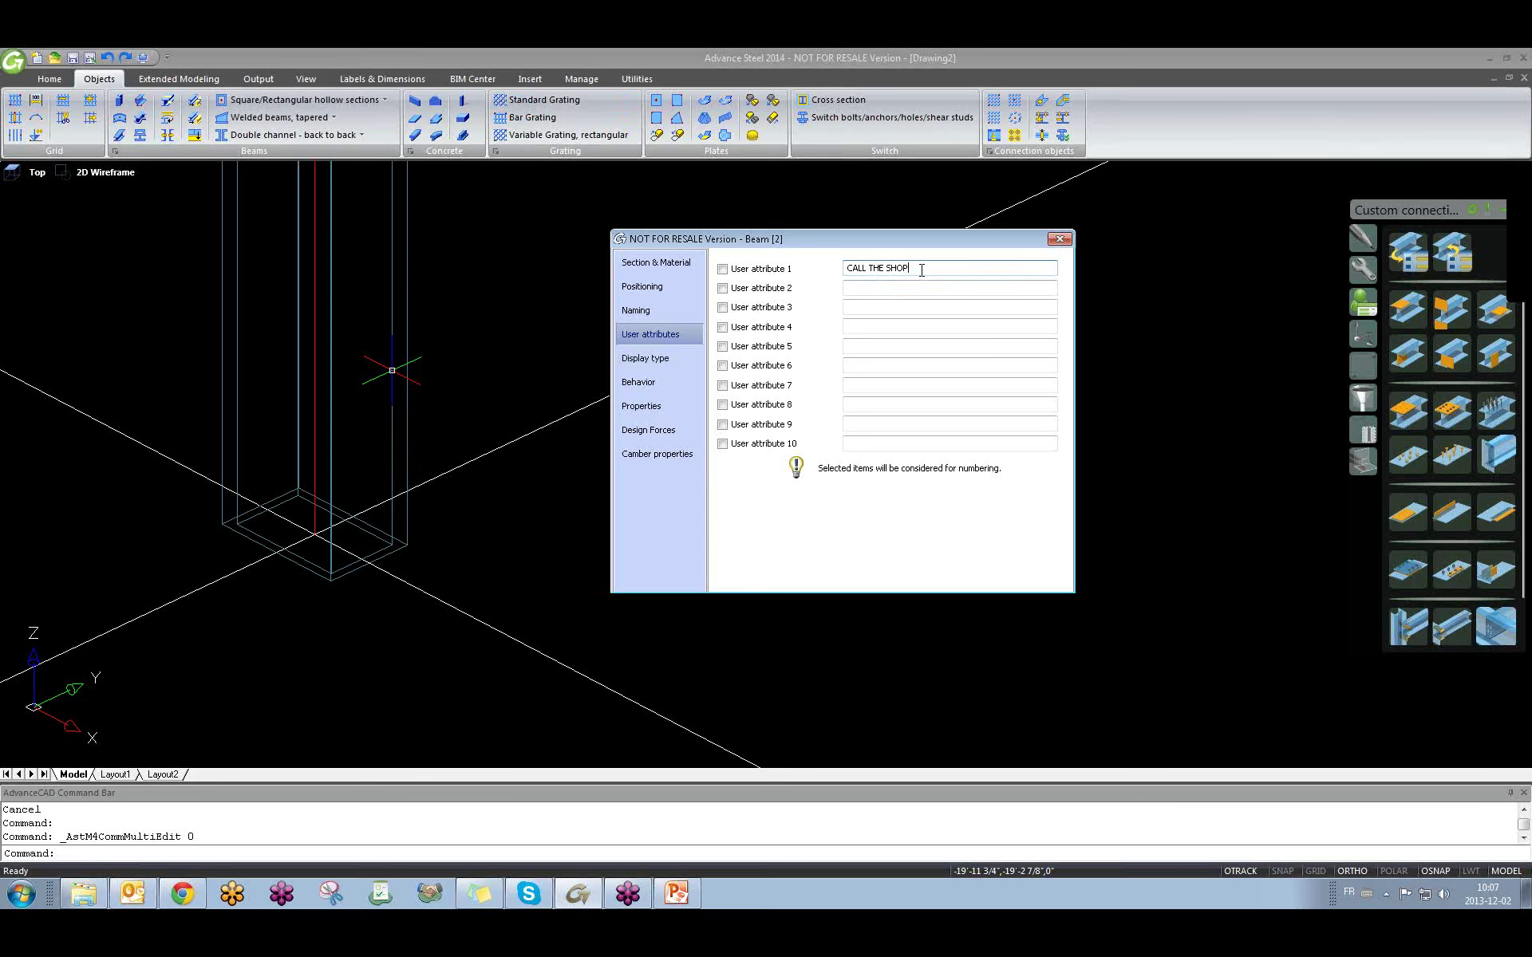
drag(921, 271, 807, 278)
key(Delete)
Review the display type options available for the column.
click(645, 358)
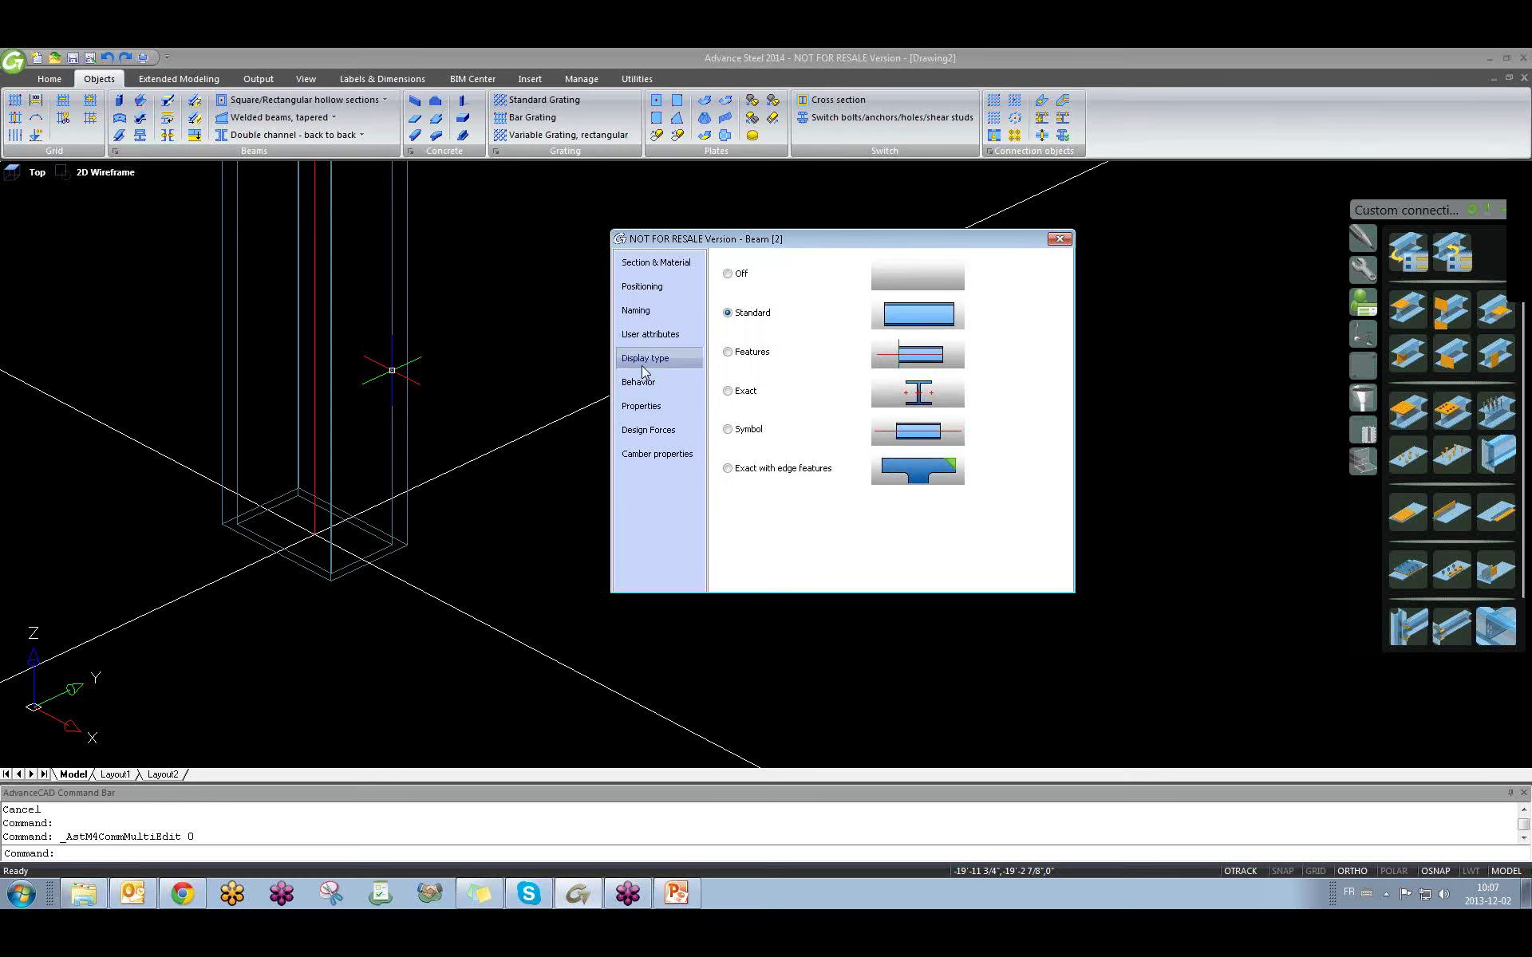
middle_drag(442, 361, 444, 444)
scroll(444, 445, down, 2)
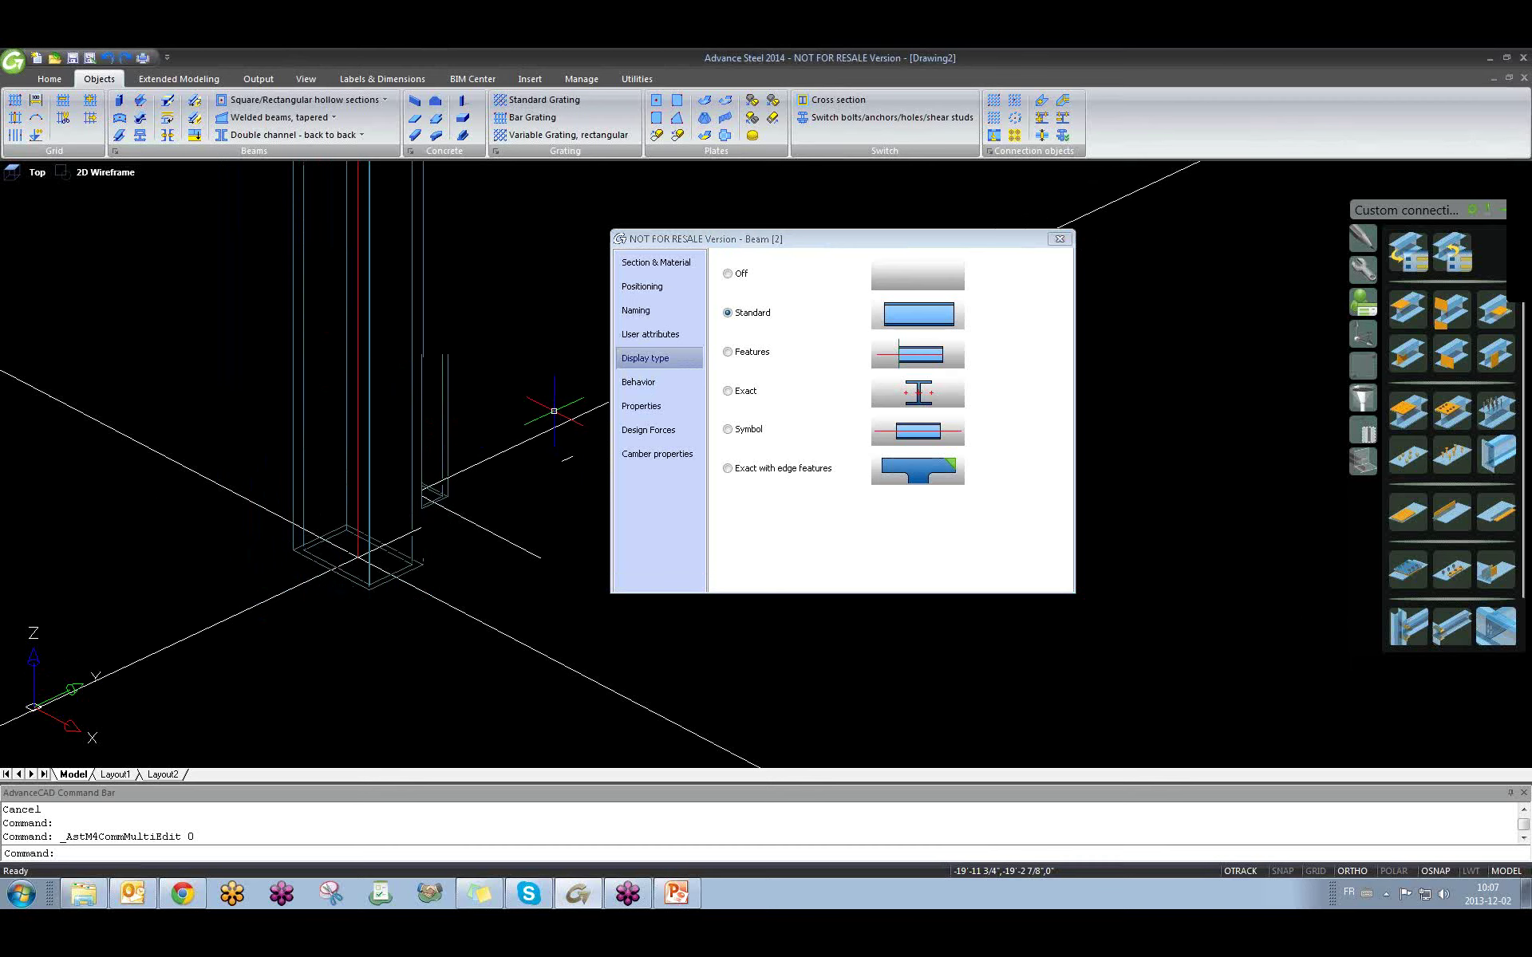
scroll(510, 494, down, 2)
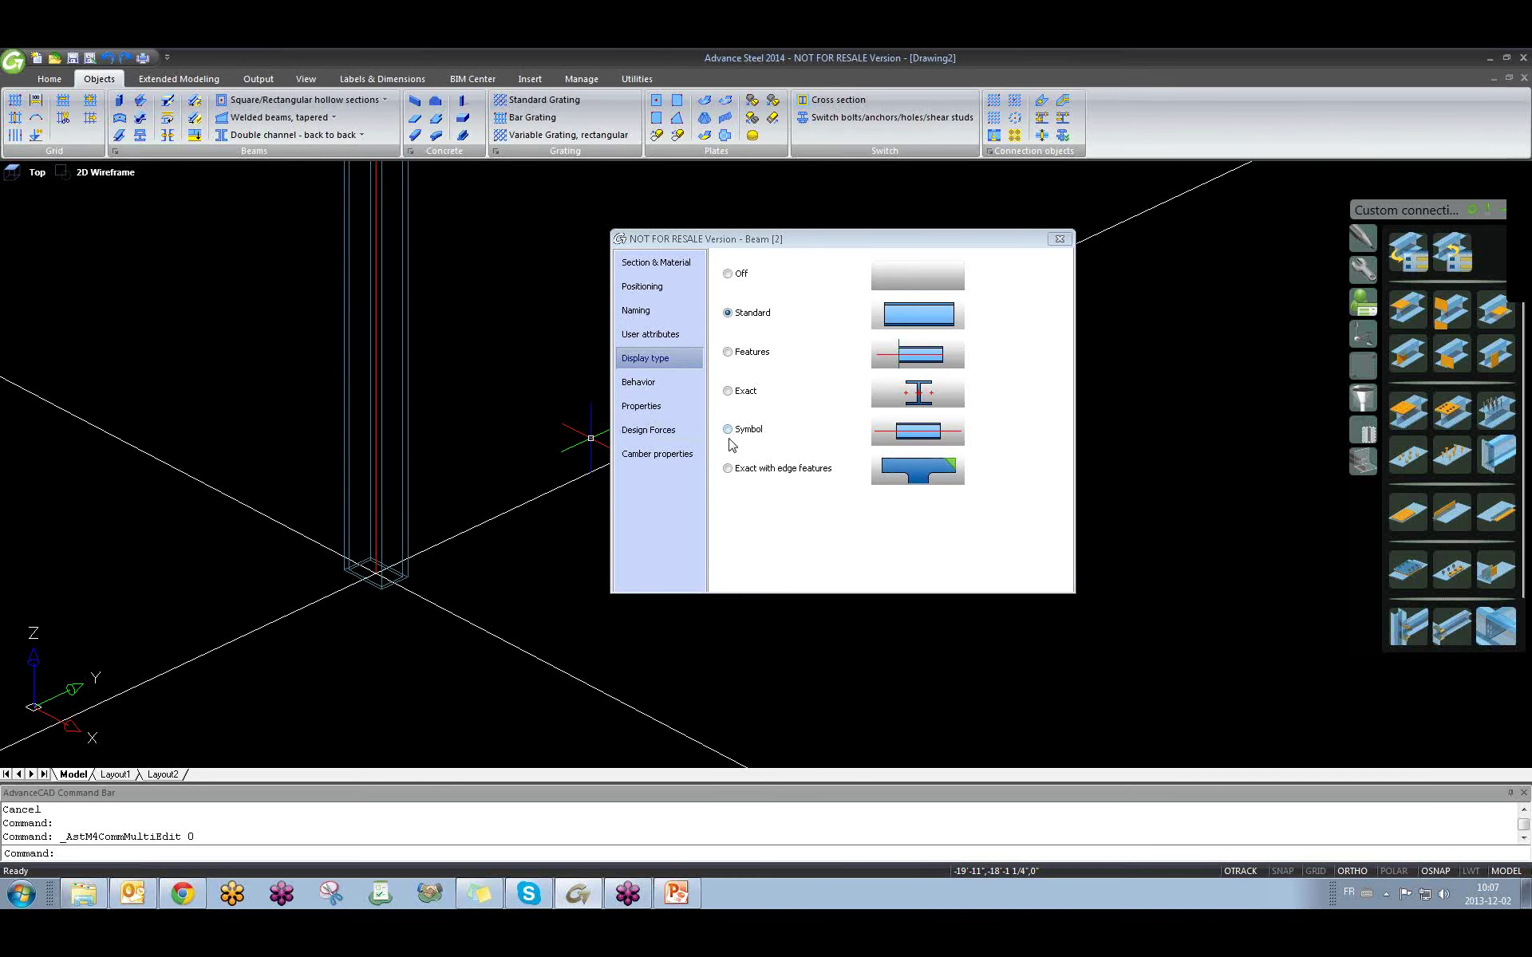
Try excluding the column from numbering, lists, collision check and structural members, then re-enable all four behavior options.
click(643, 383)
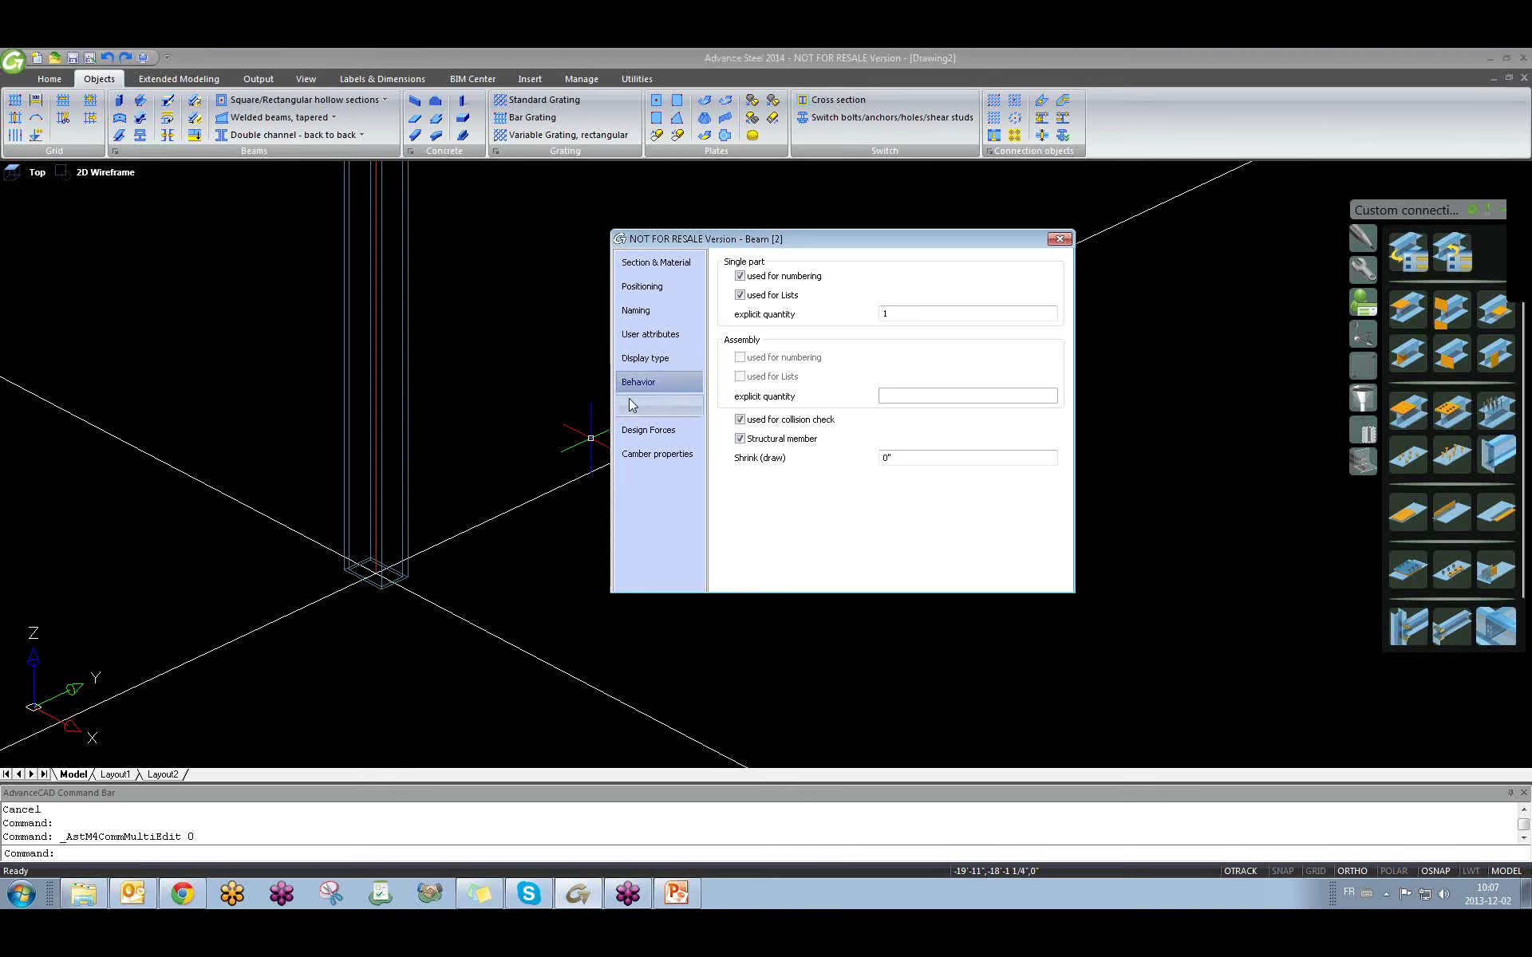
scroll(447, 504, down, 5)
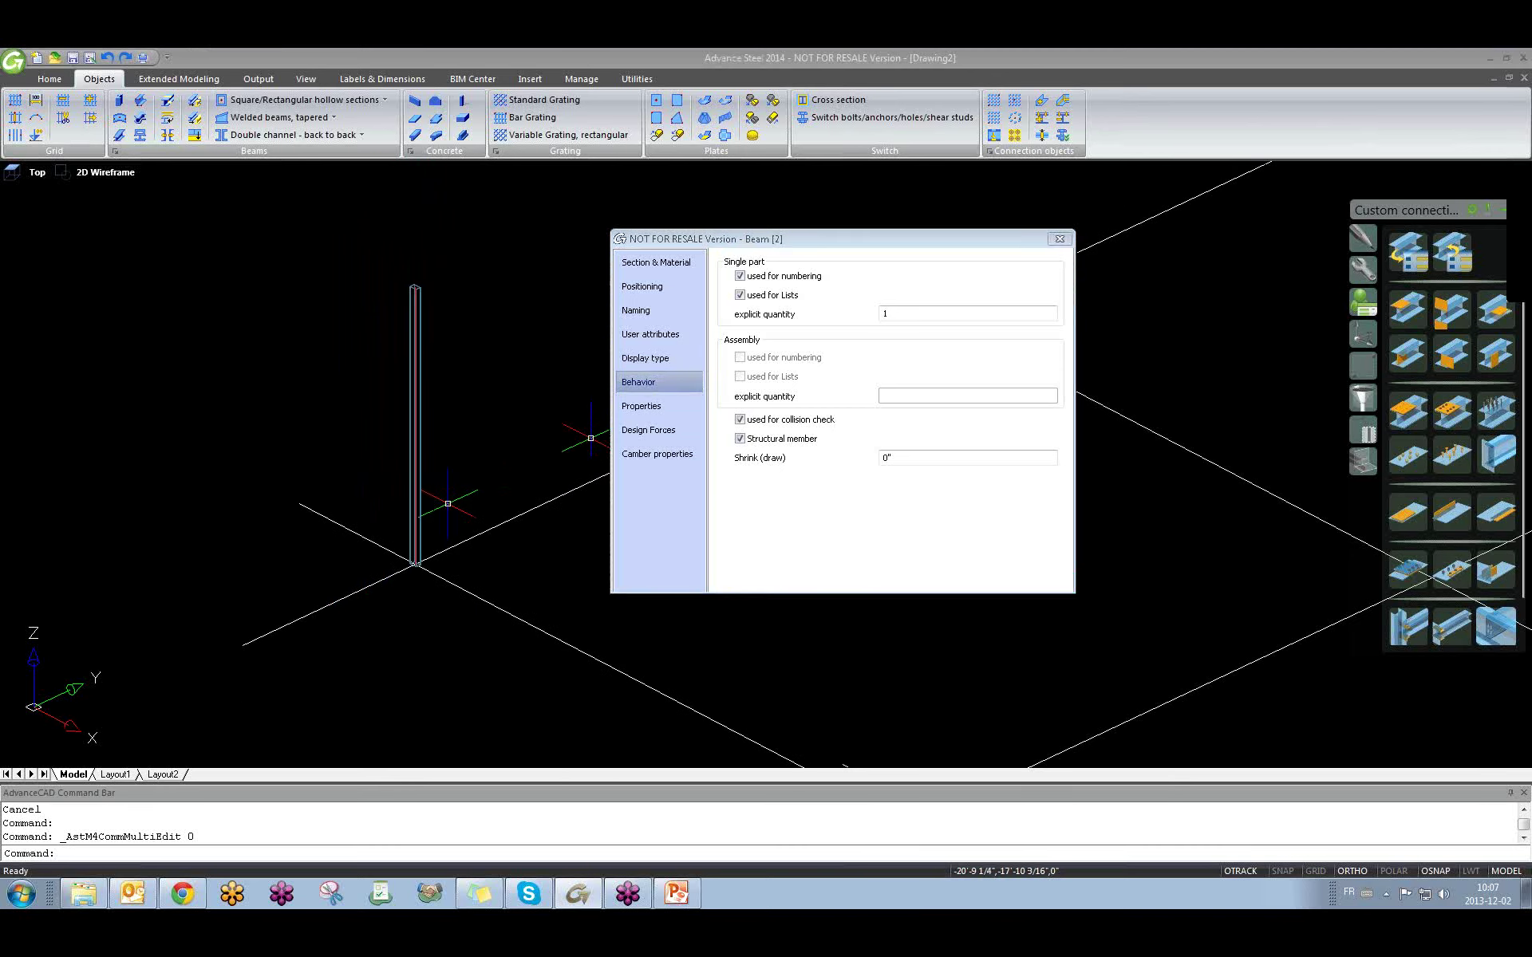
scroll(448, 504, down, 3)
scroll(444, 438, up, 2)
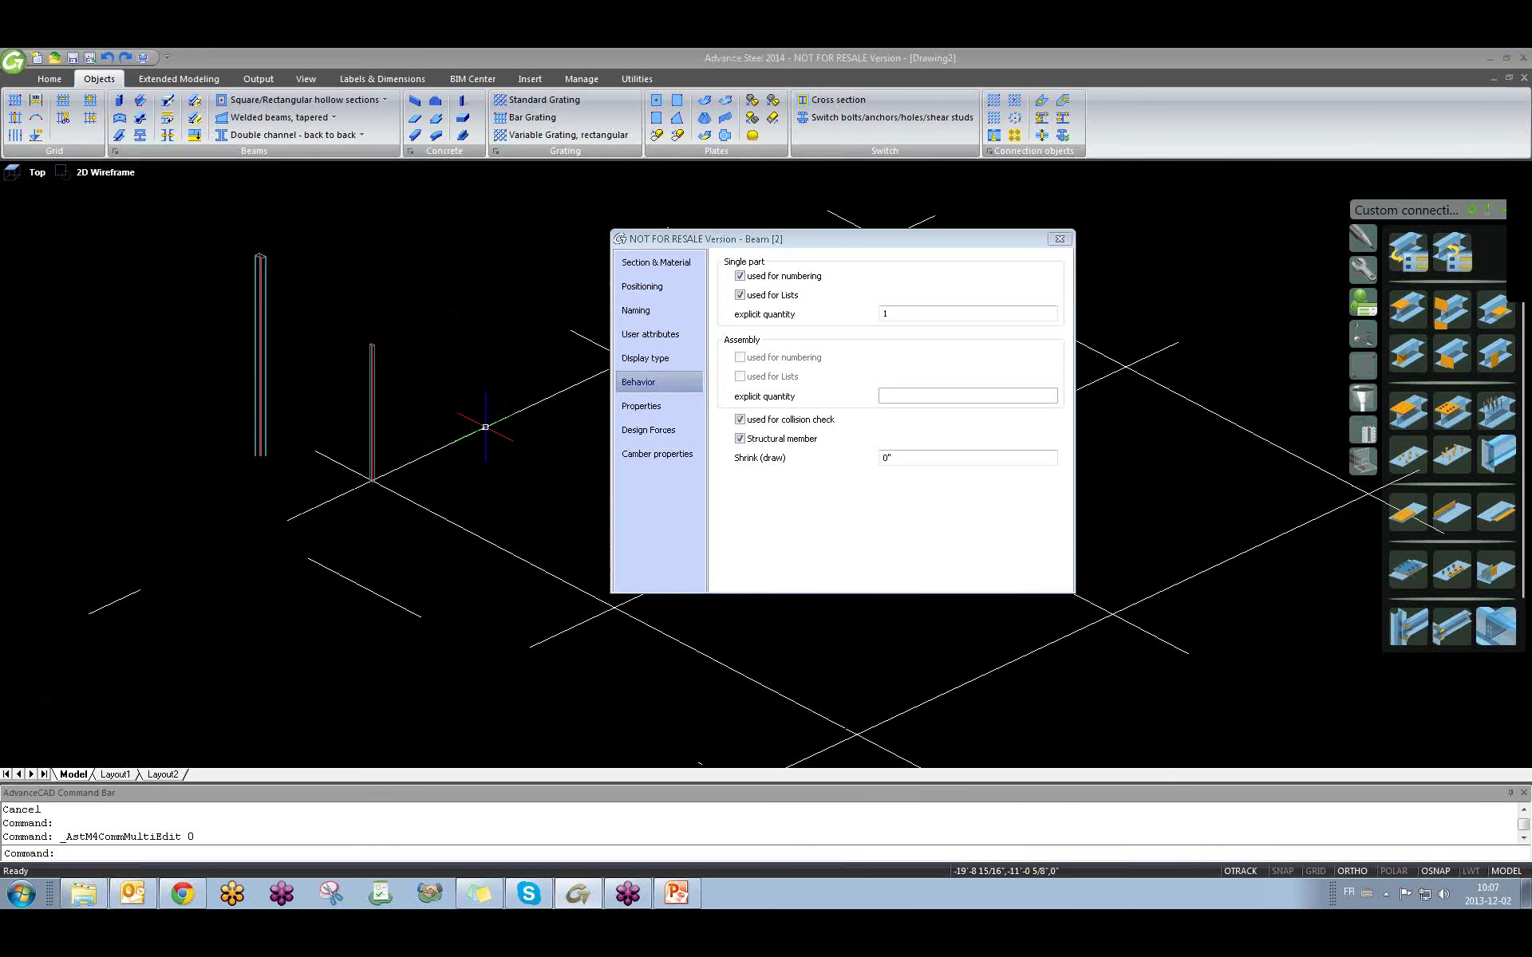
scroll(396, 397, up, 2)
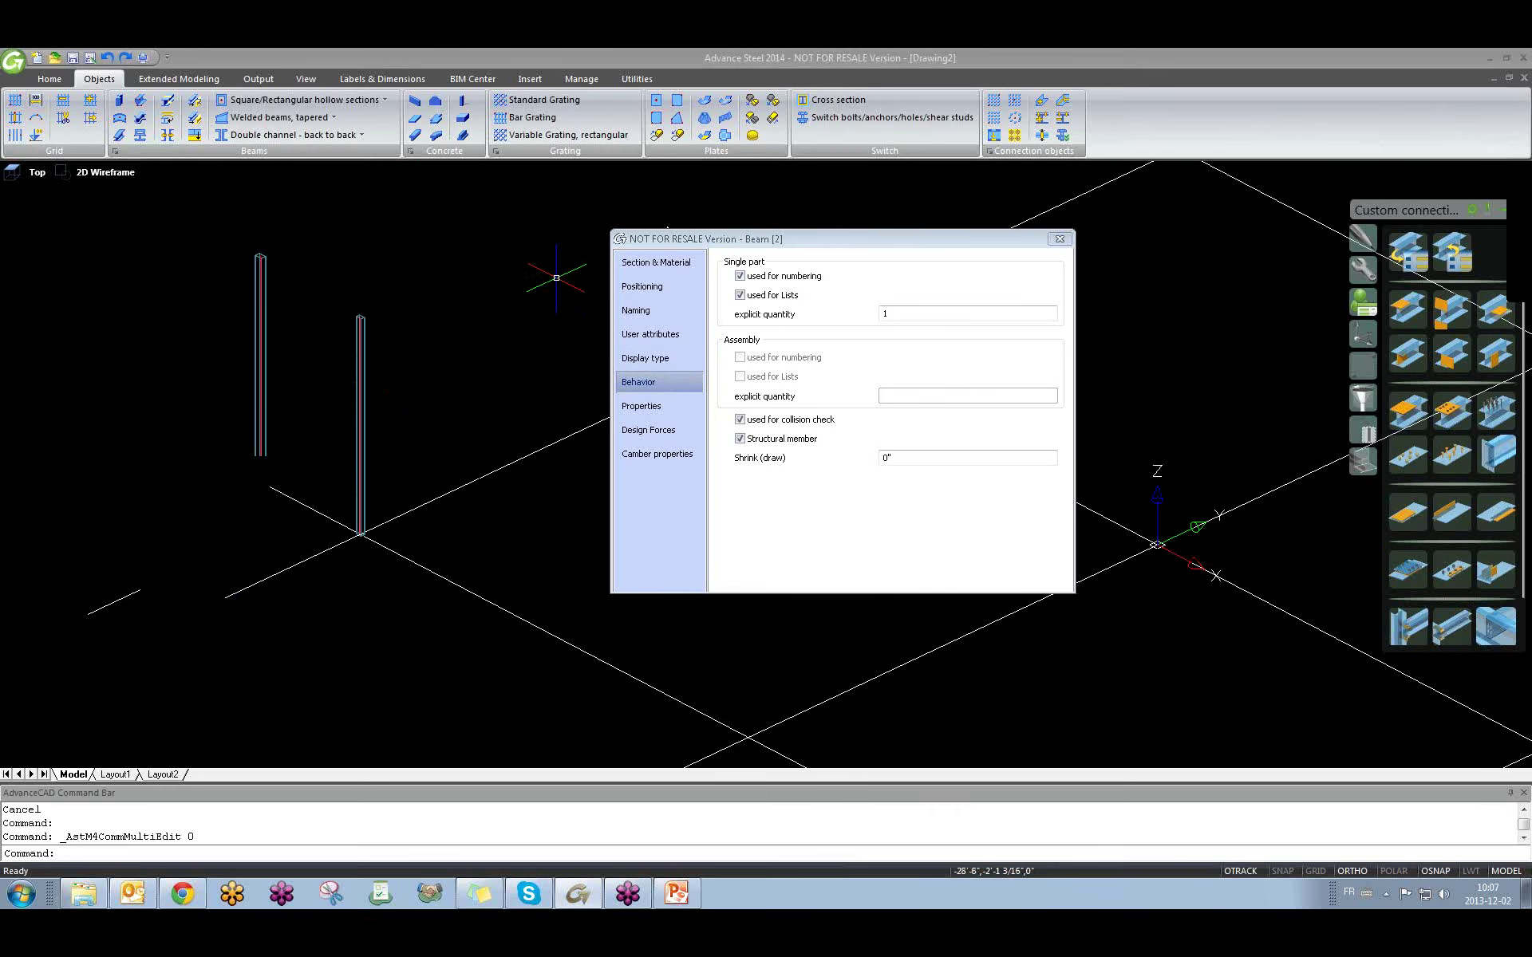
click(740, 276)
click(739, 296)
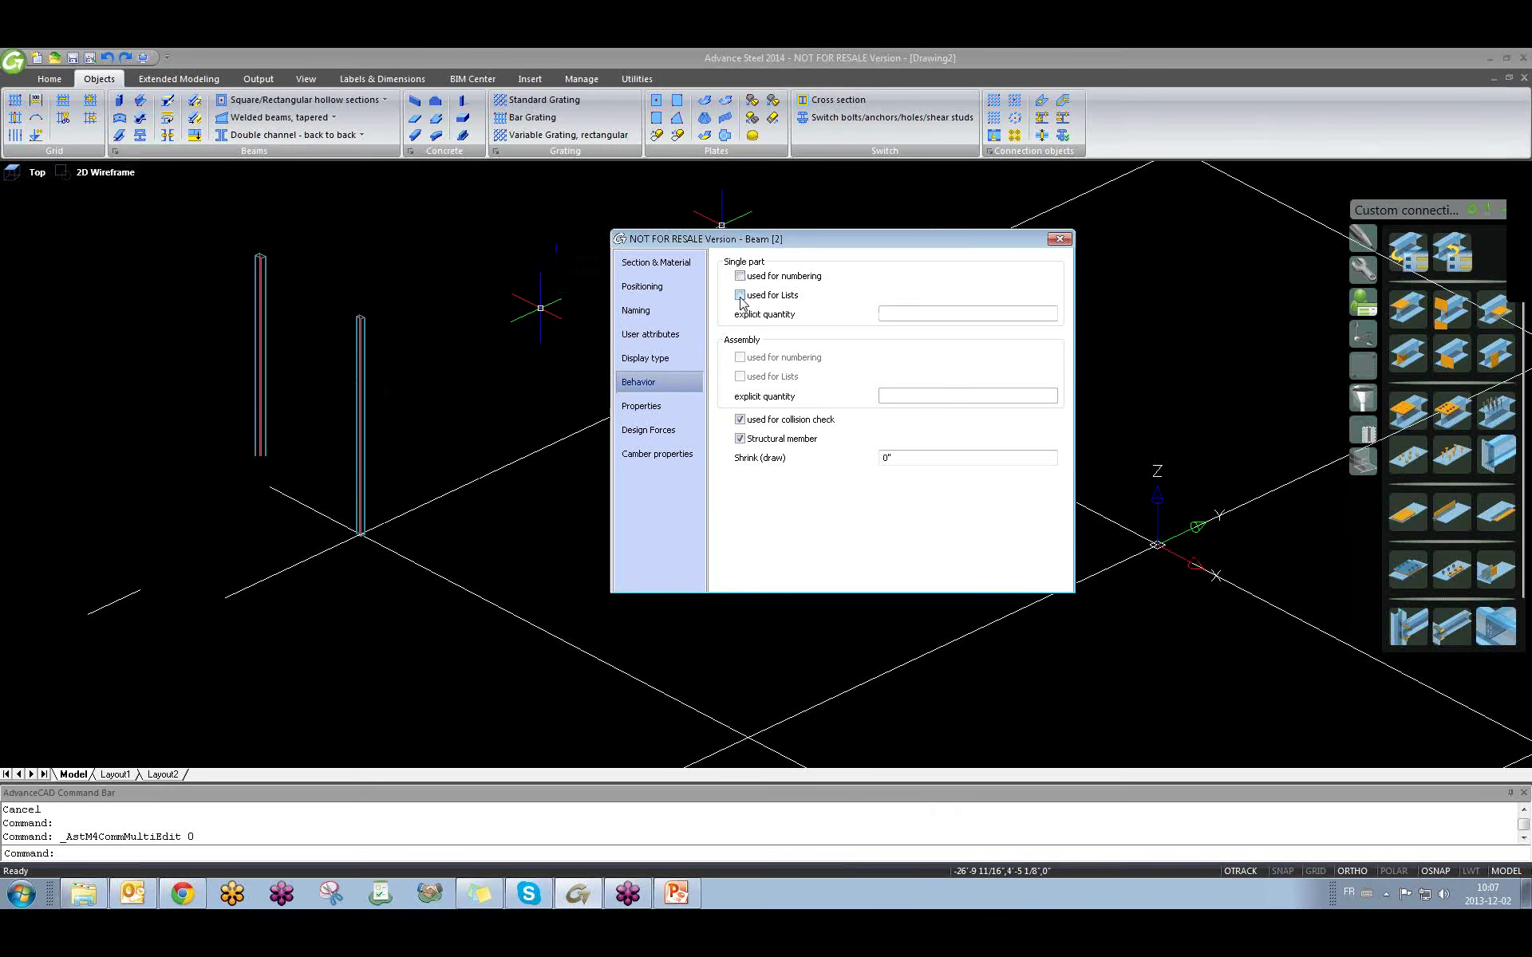
click(739, 420)
click(740, 439)
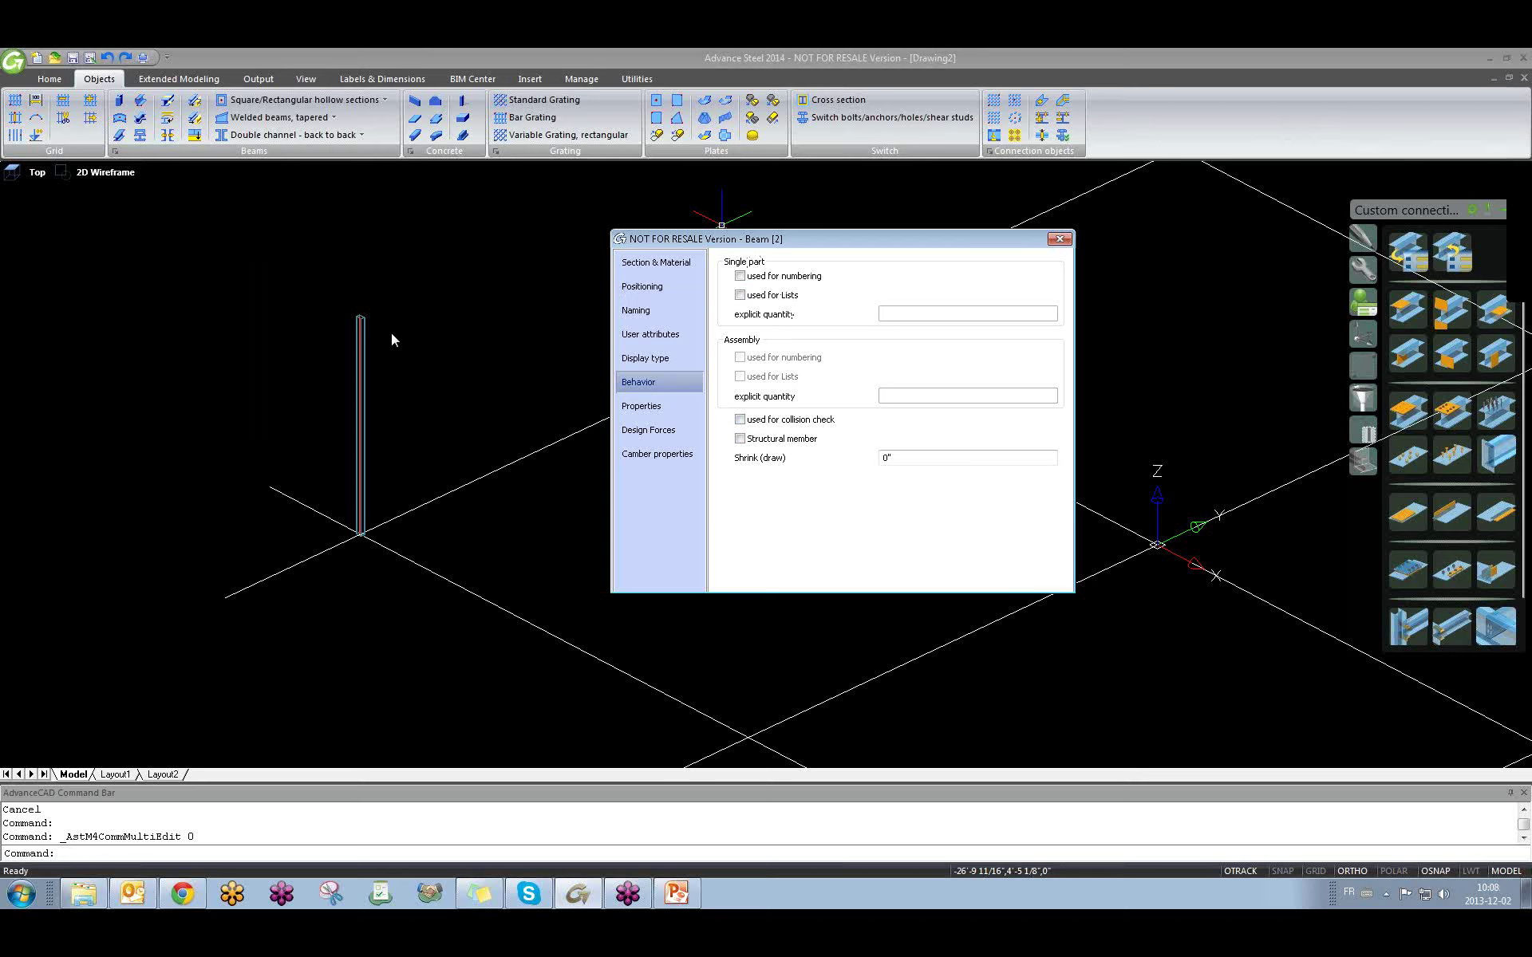
click(739, 276)
click(739, 295)
click(739, 419)
click(740, 439)
Examine the column's calculated properties, such as its mass, lengths, coating surface and section dimensions.
click(641, 406)
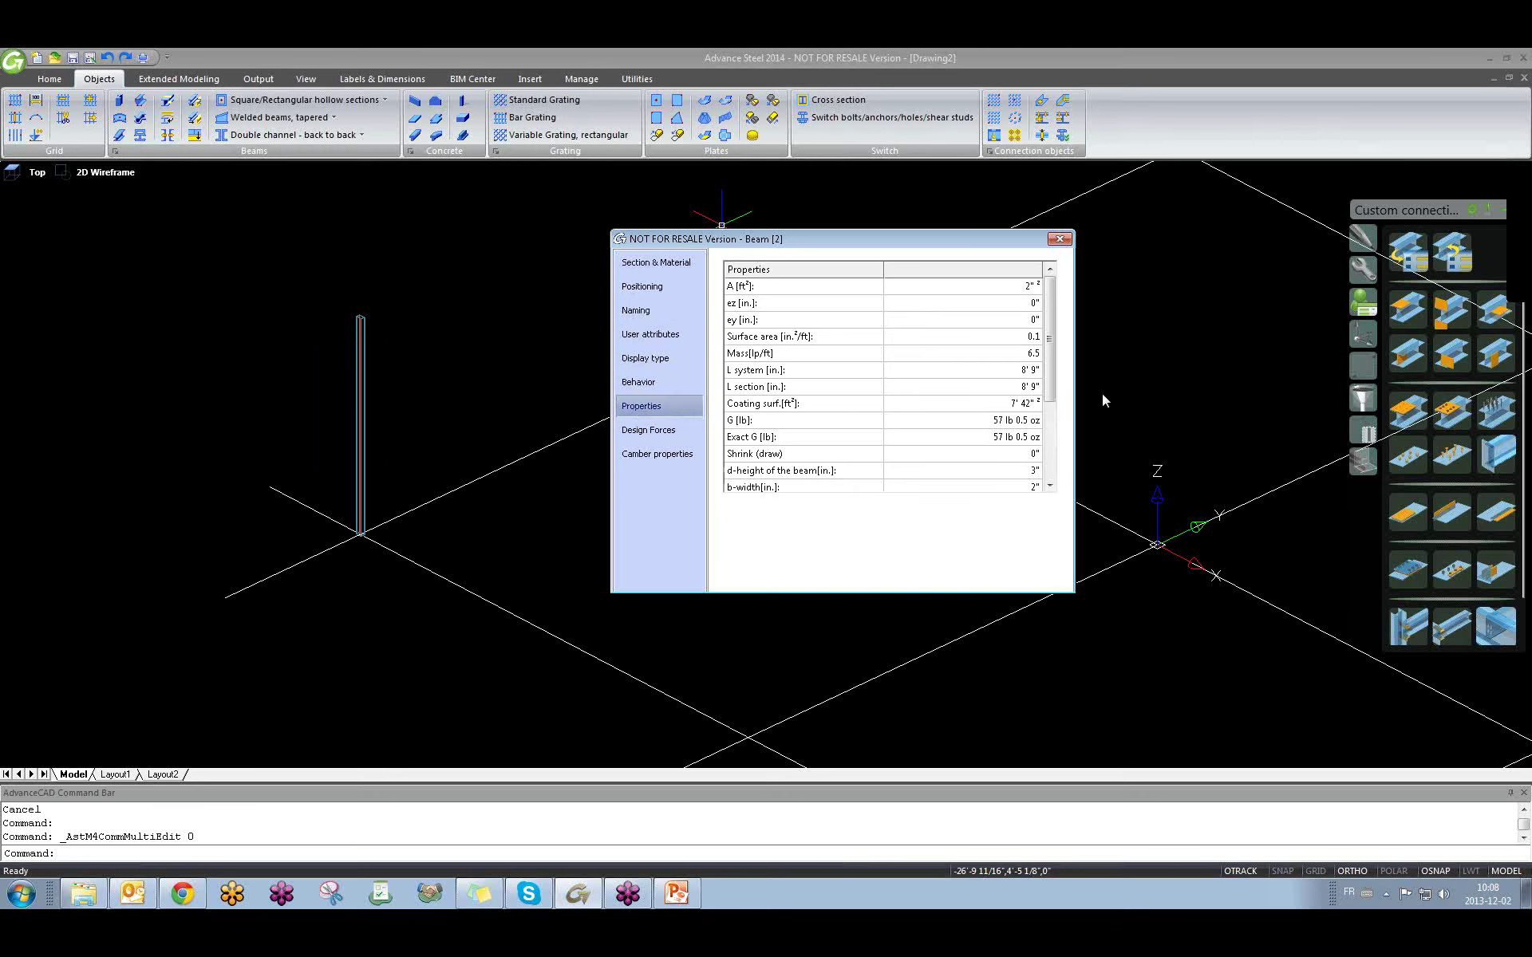
Compare the column's end profile in the model with its listed height, width and wall thickness properties.
scroll(429, 375, up, 5)
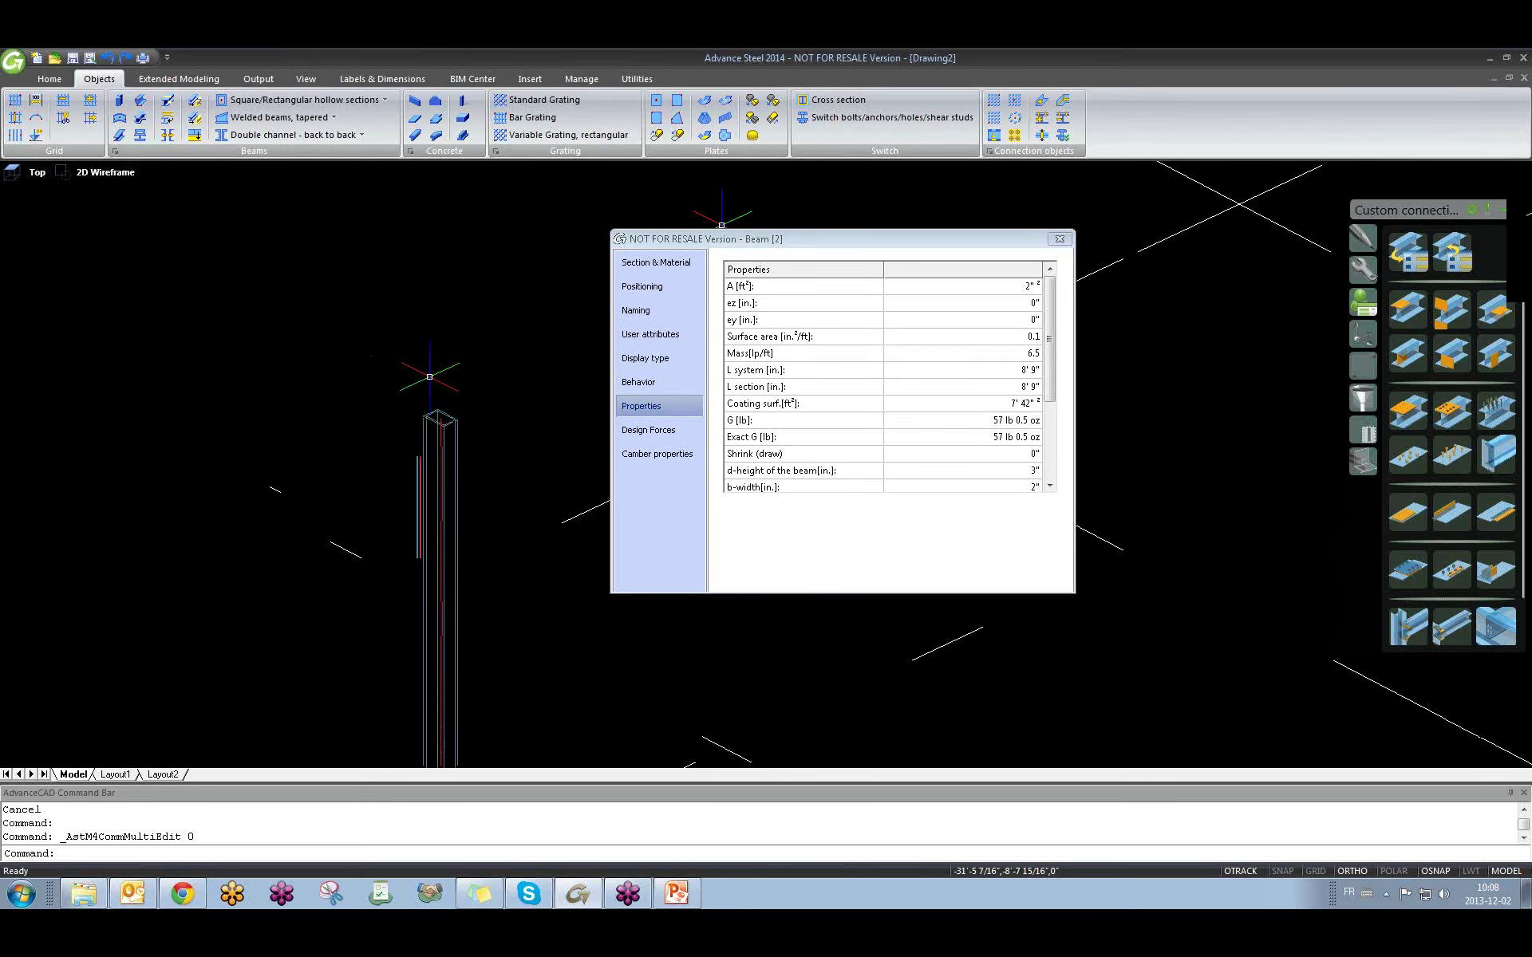
scroll(429, 376, up, 4)
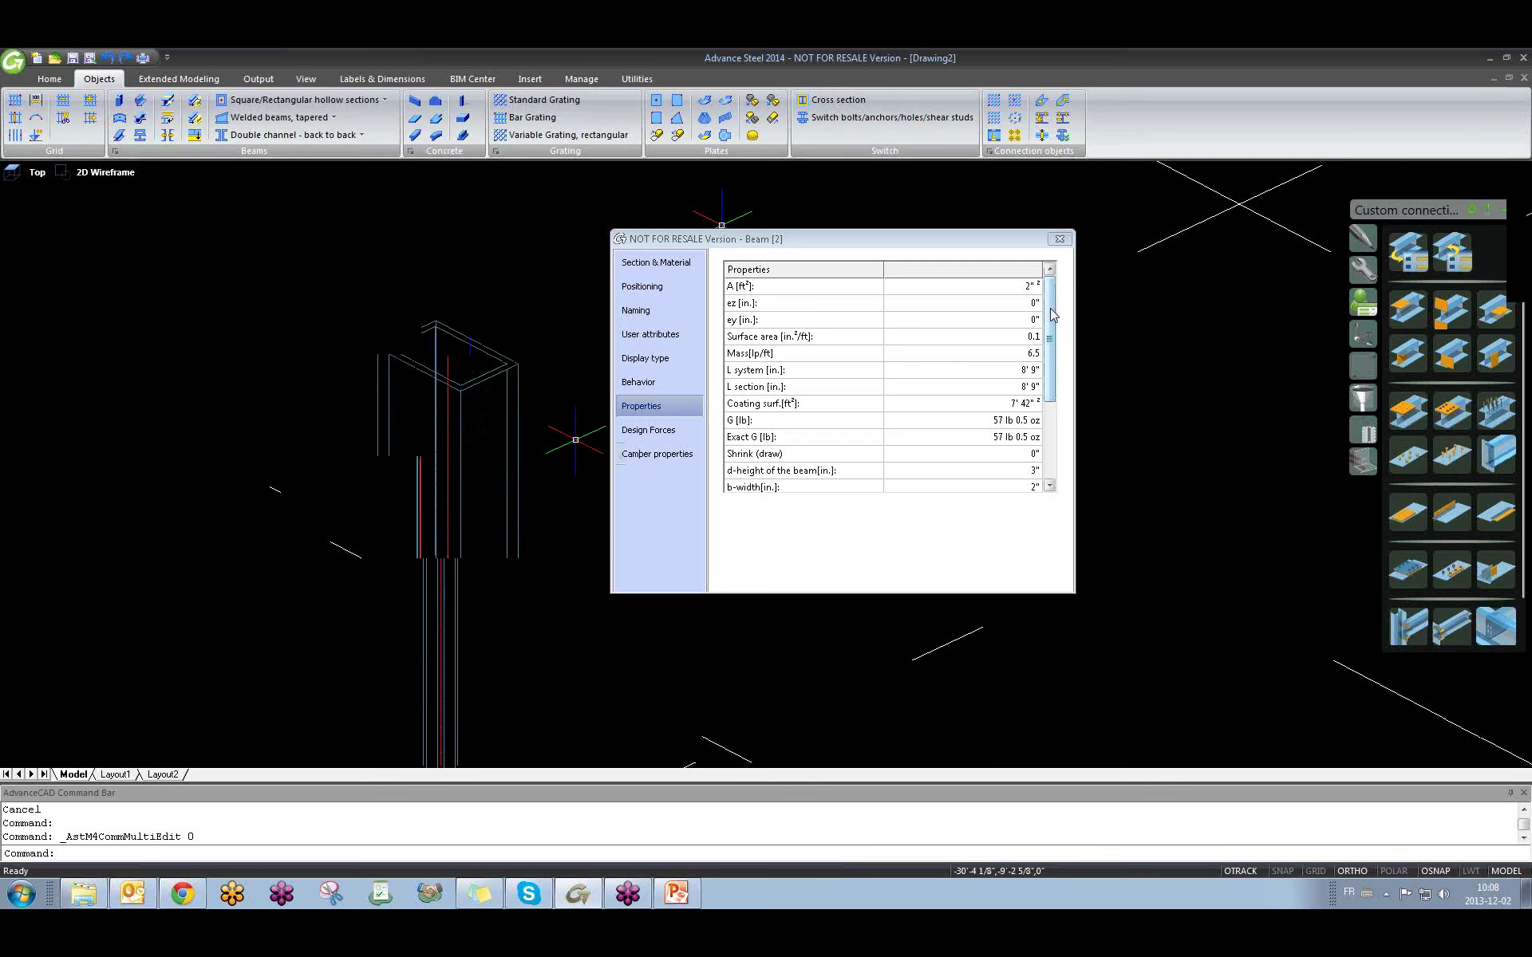
drag(1053, 315, 1060, 391)
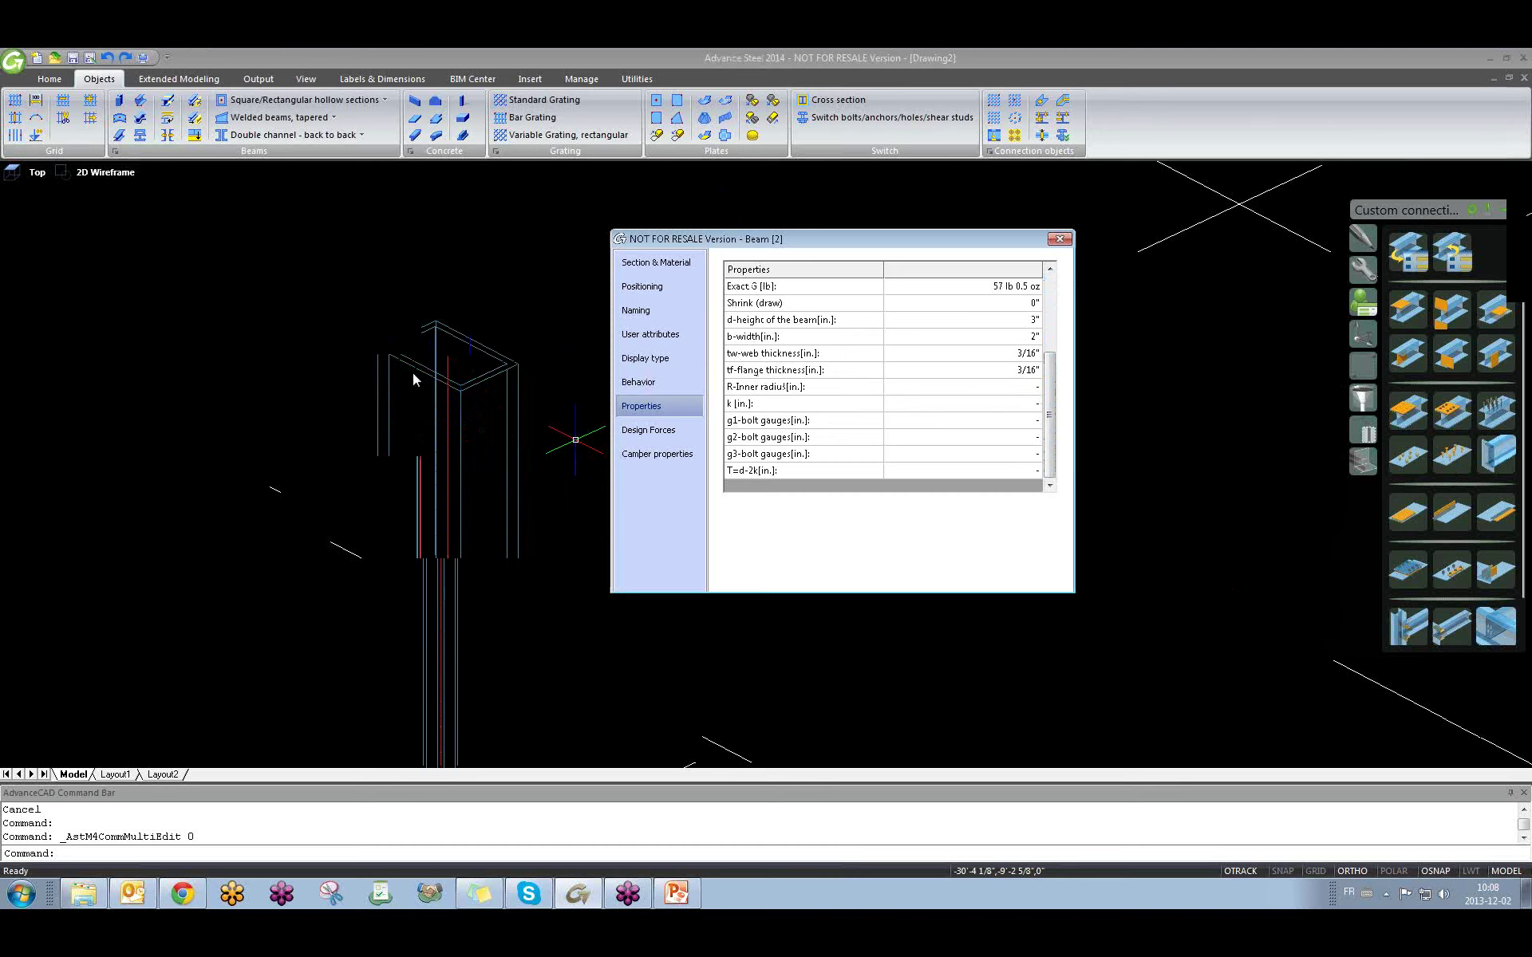
drag(1052, 422, 1071, 299)
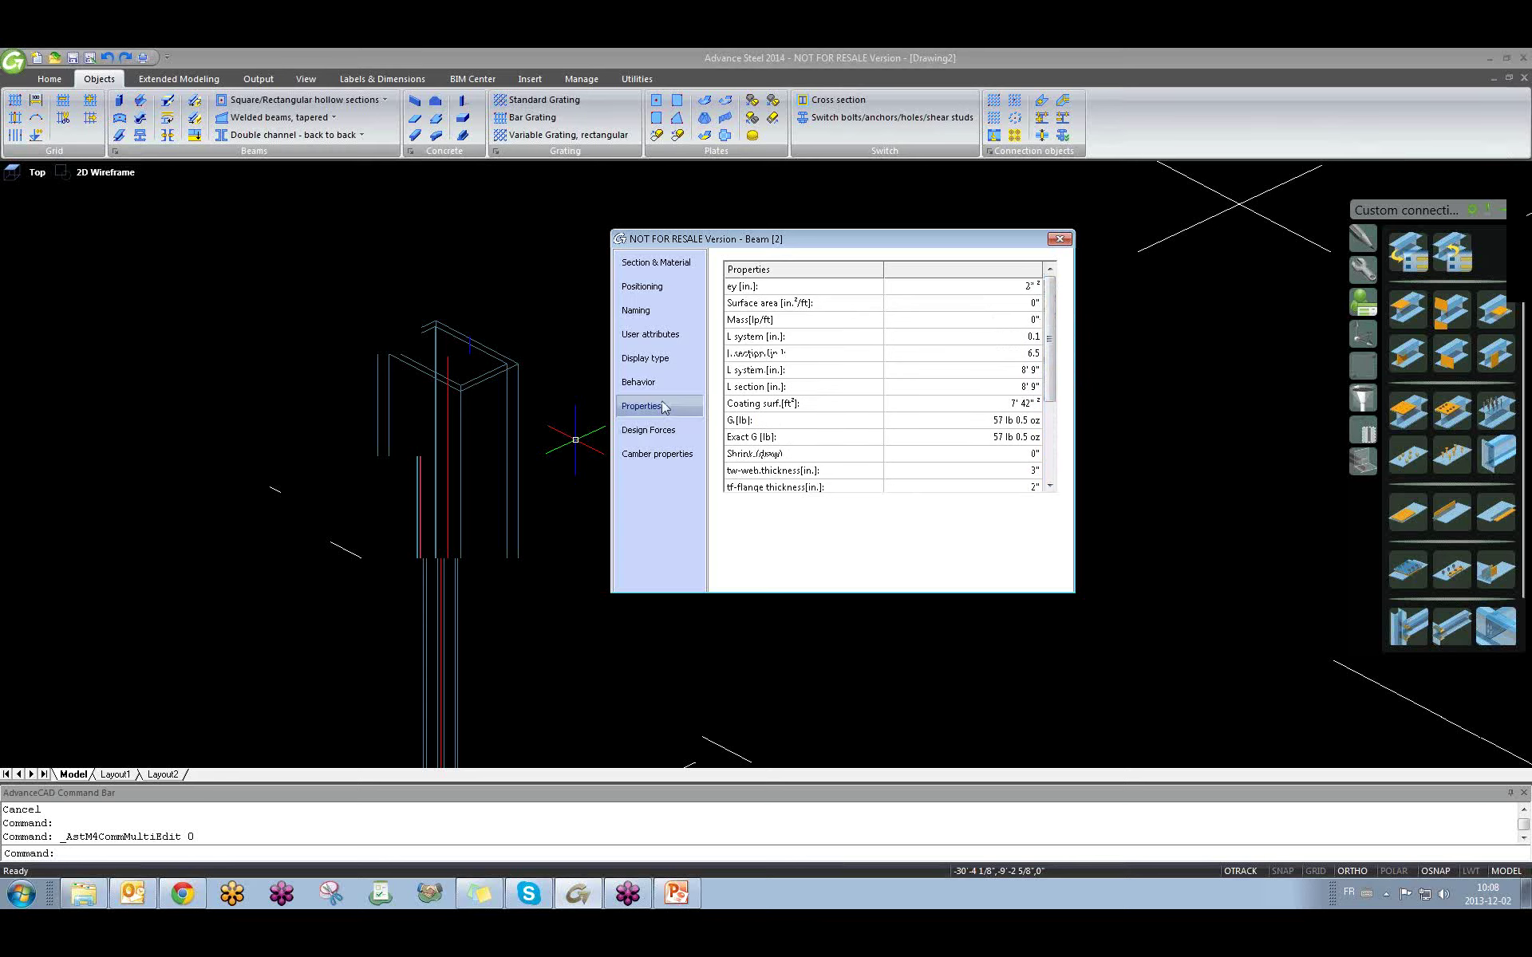
Review the column's design forces and its section and material settings, then close its properties.
click(679, 437)
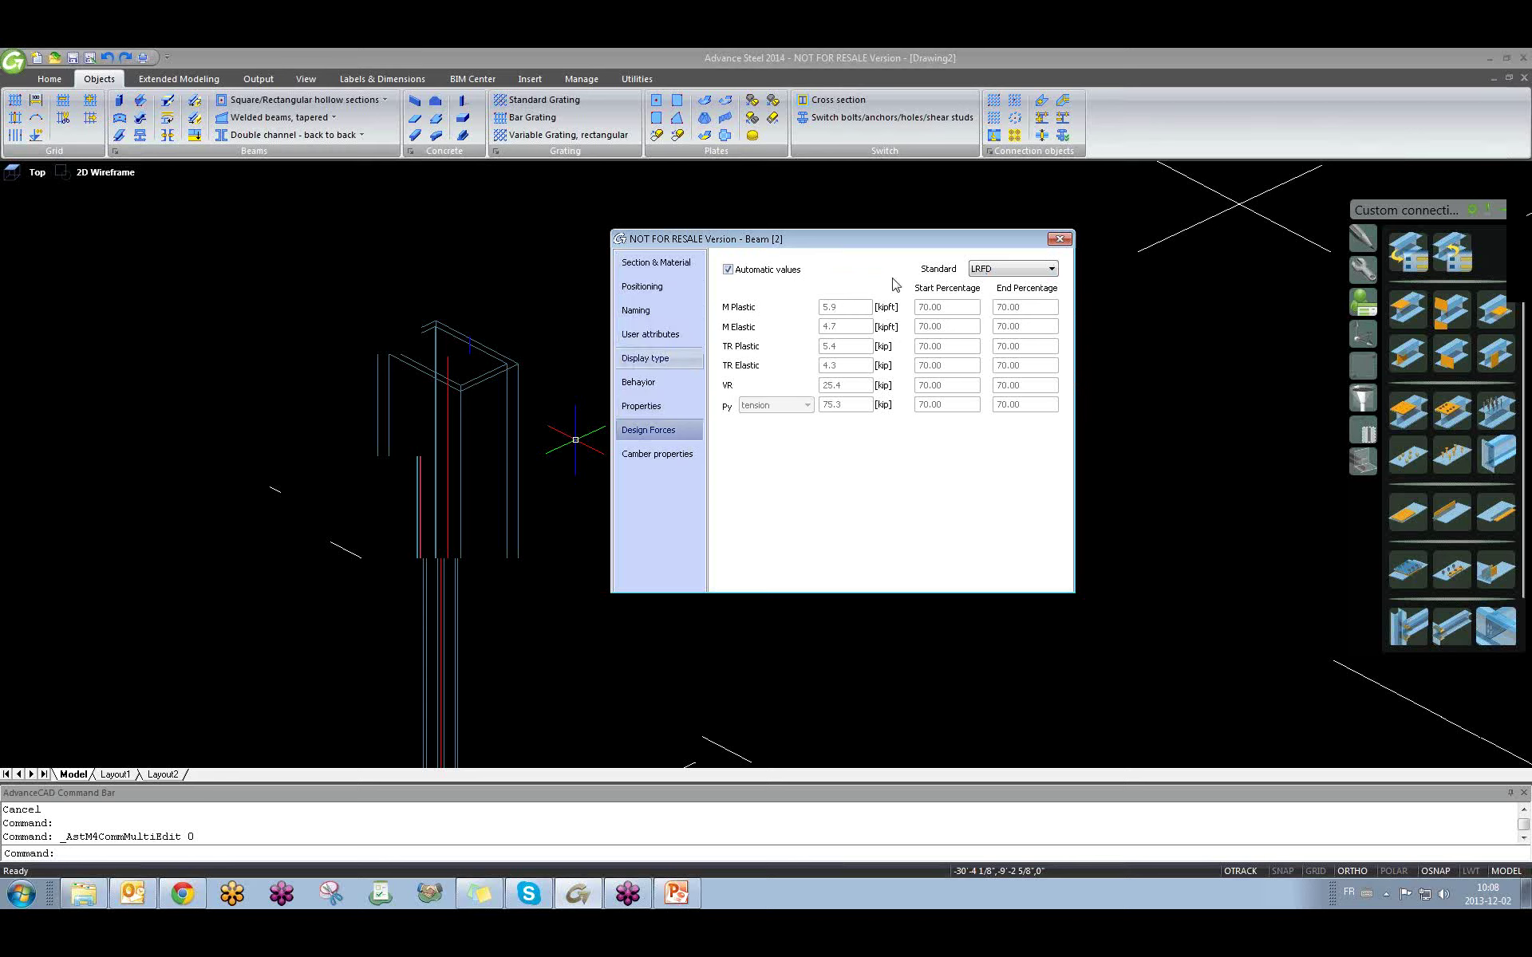
click(656, 411)
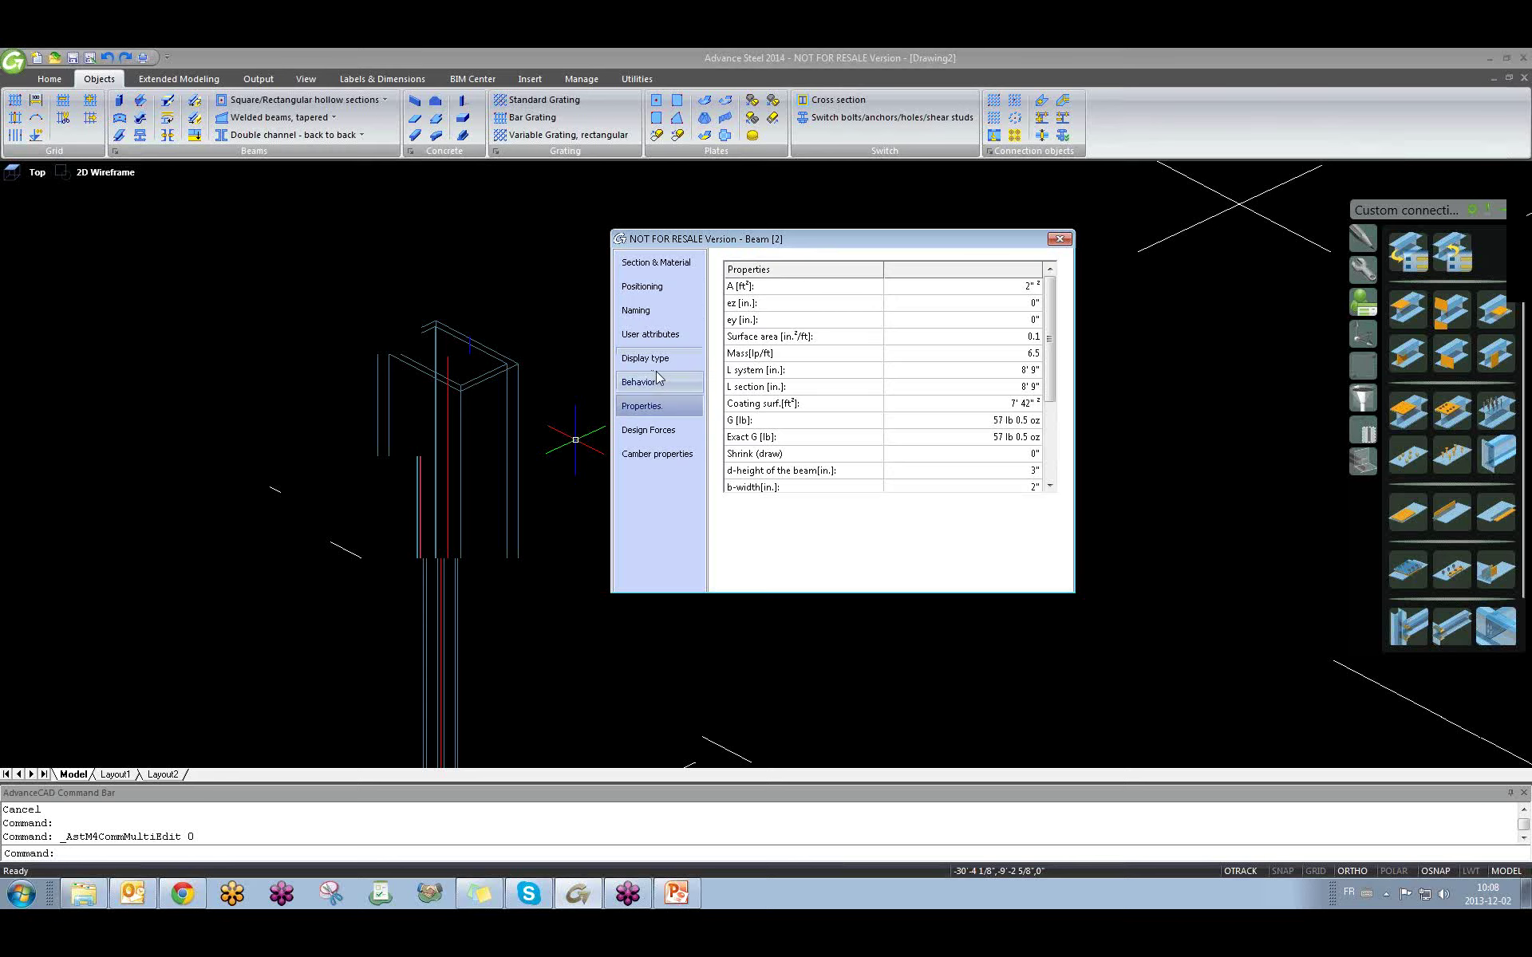
click(662, 270)
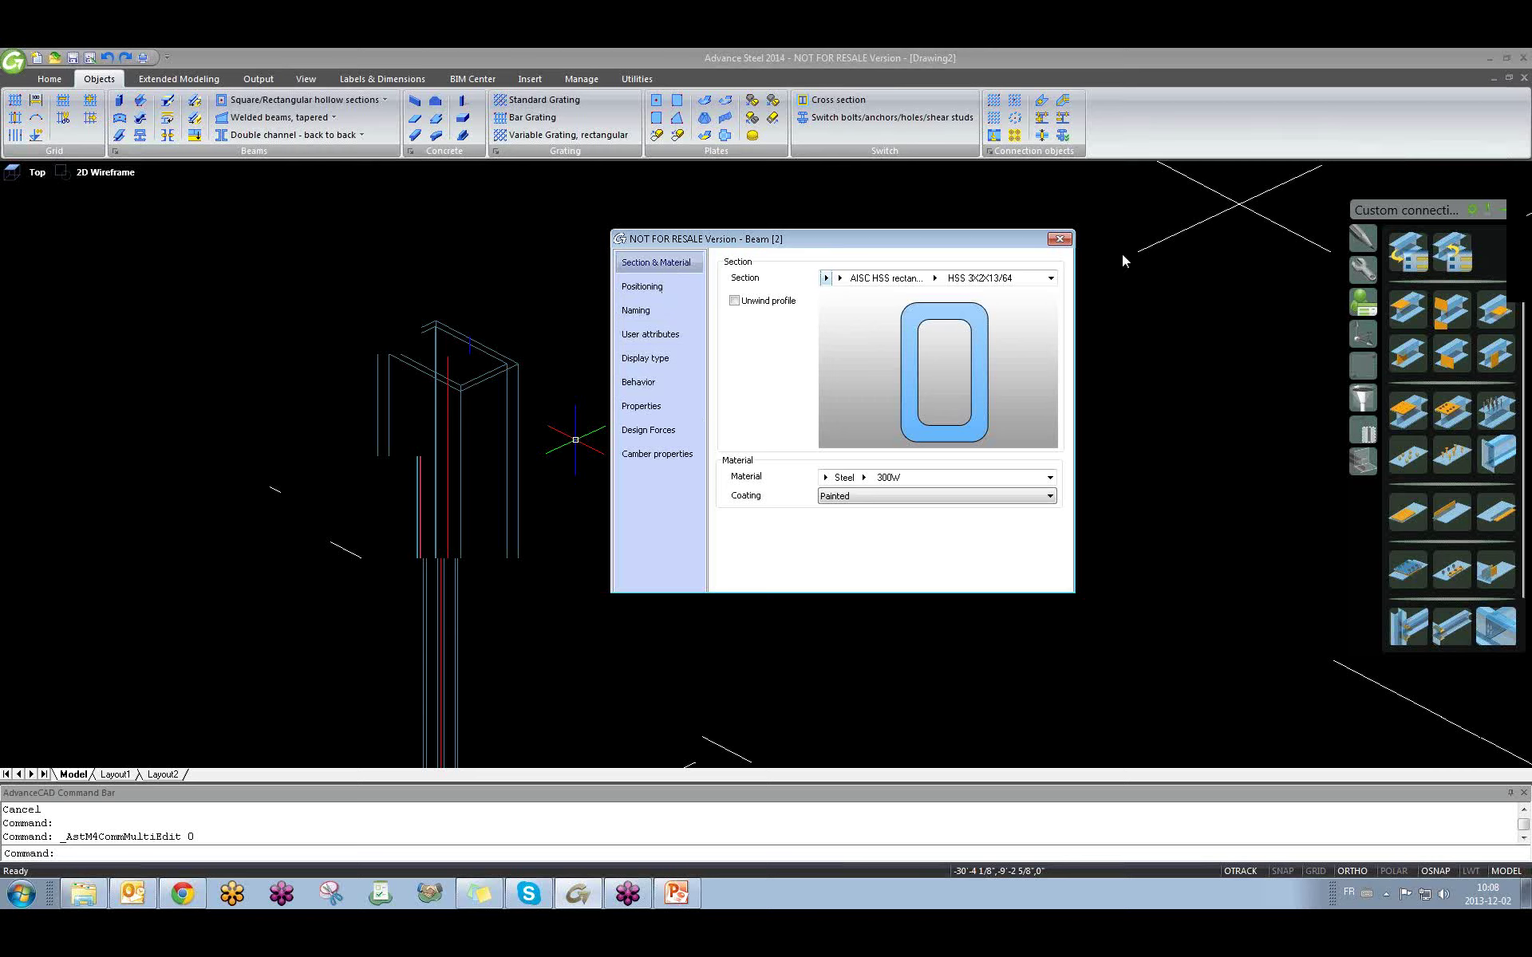
click(1058, 240)
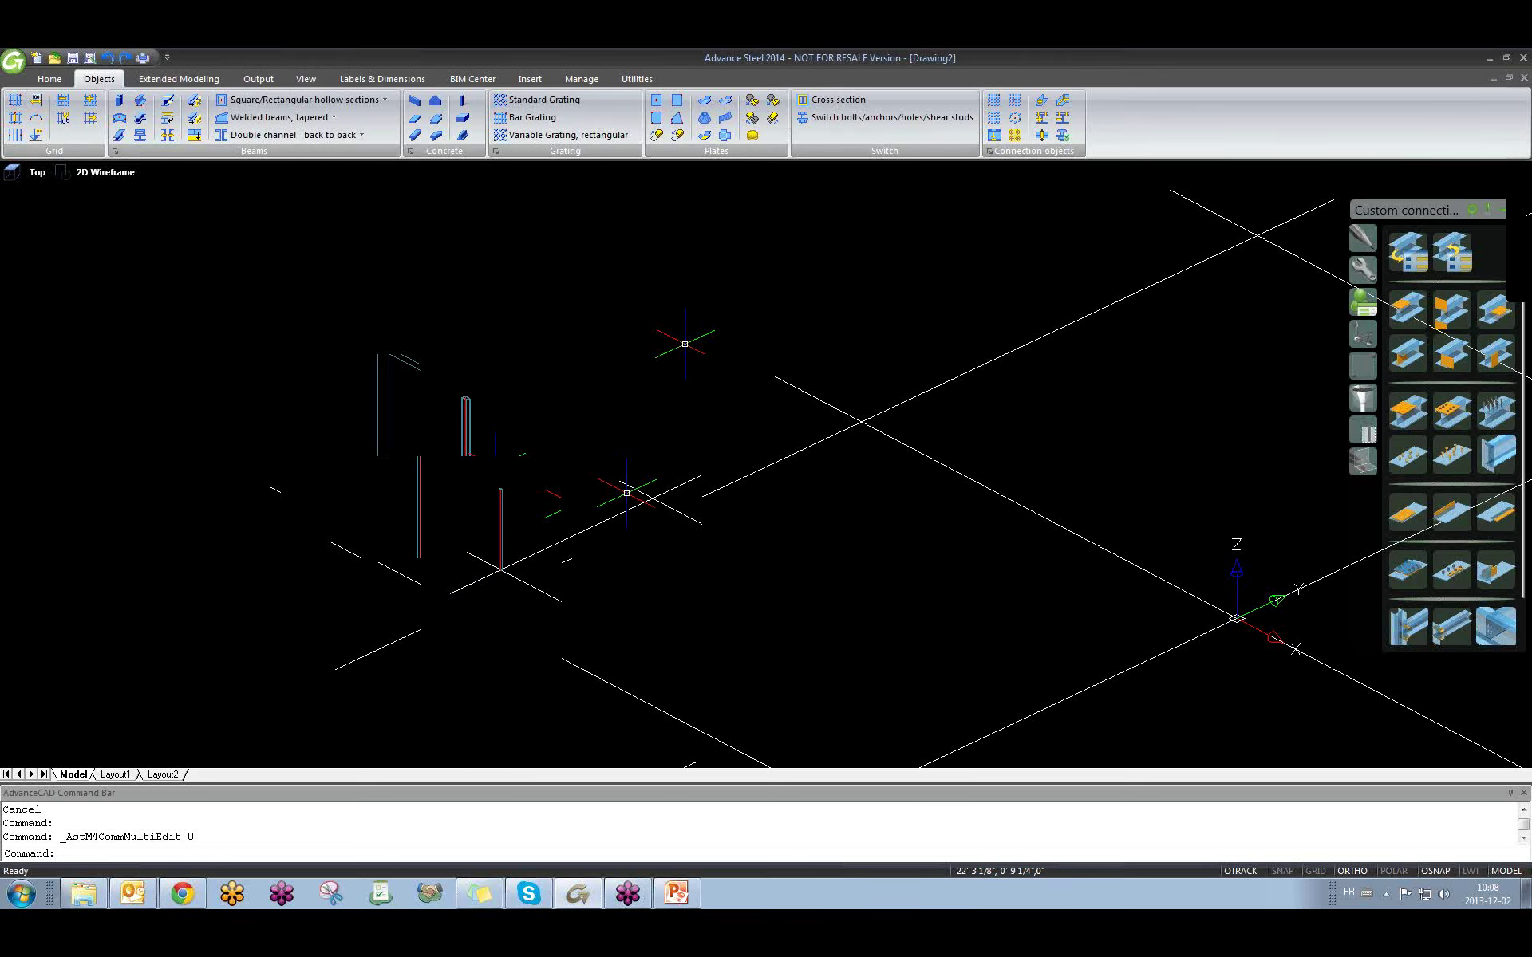
scroll(509, 417, down, 3)
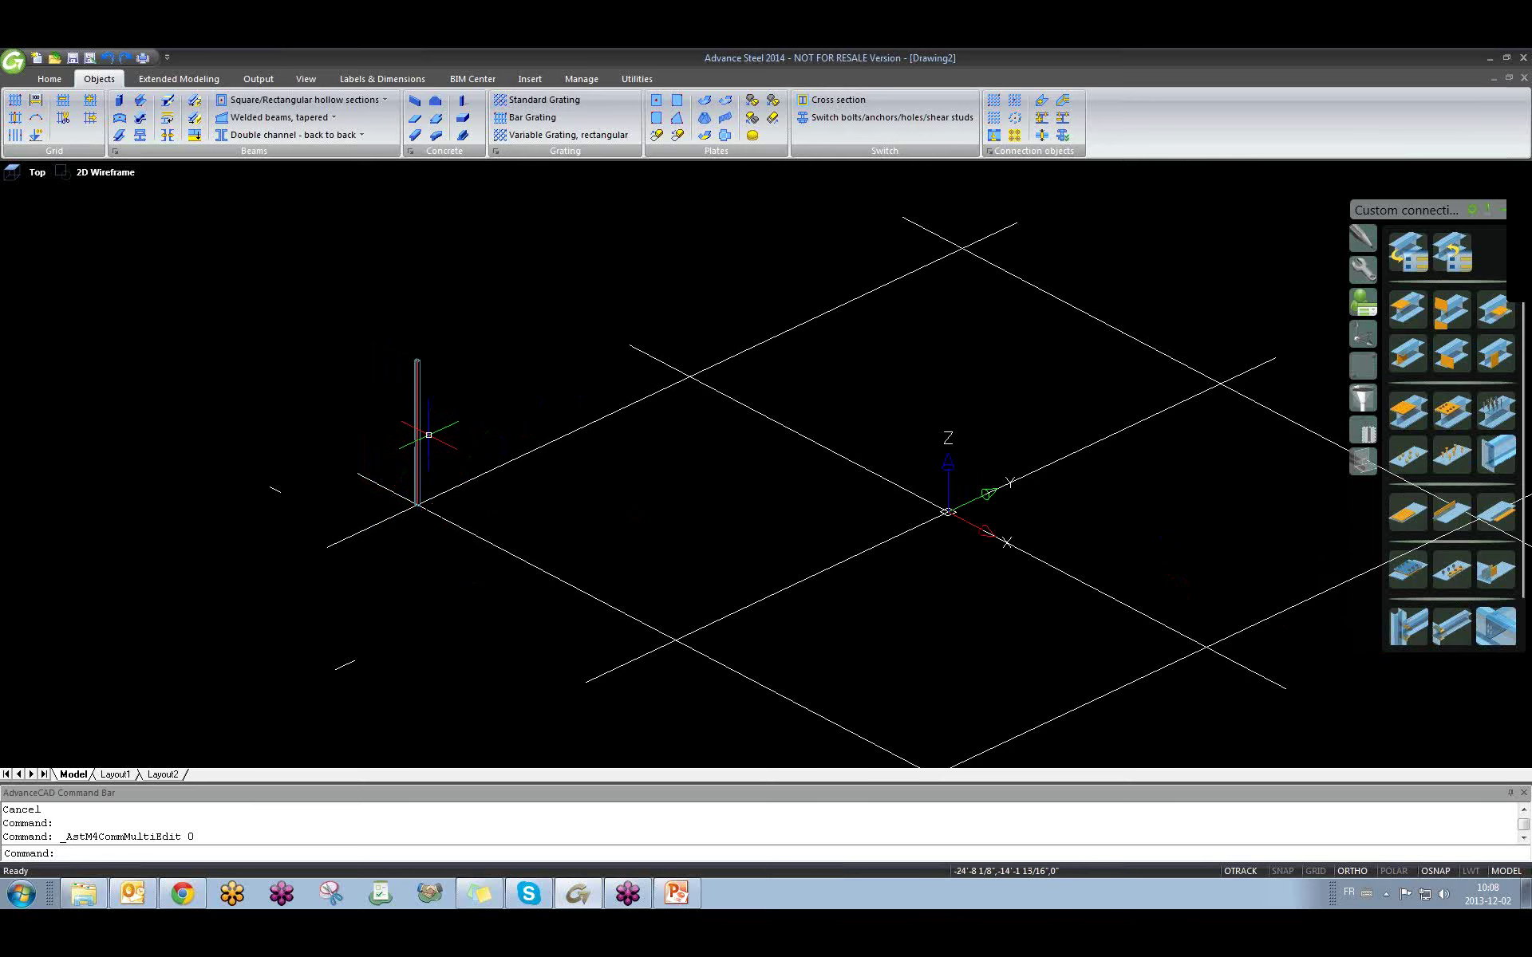
drag(438, 414, 412, 392)
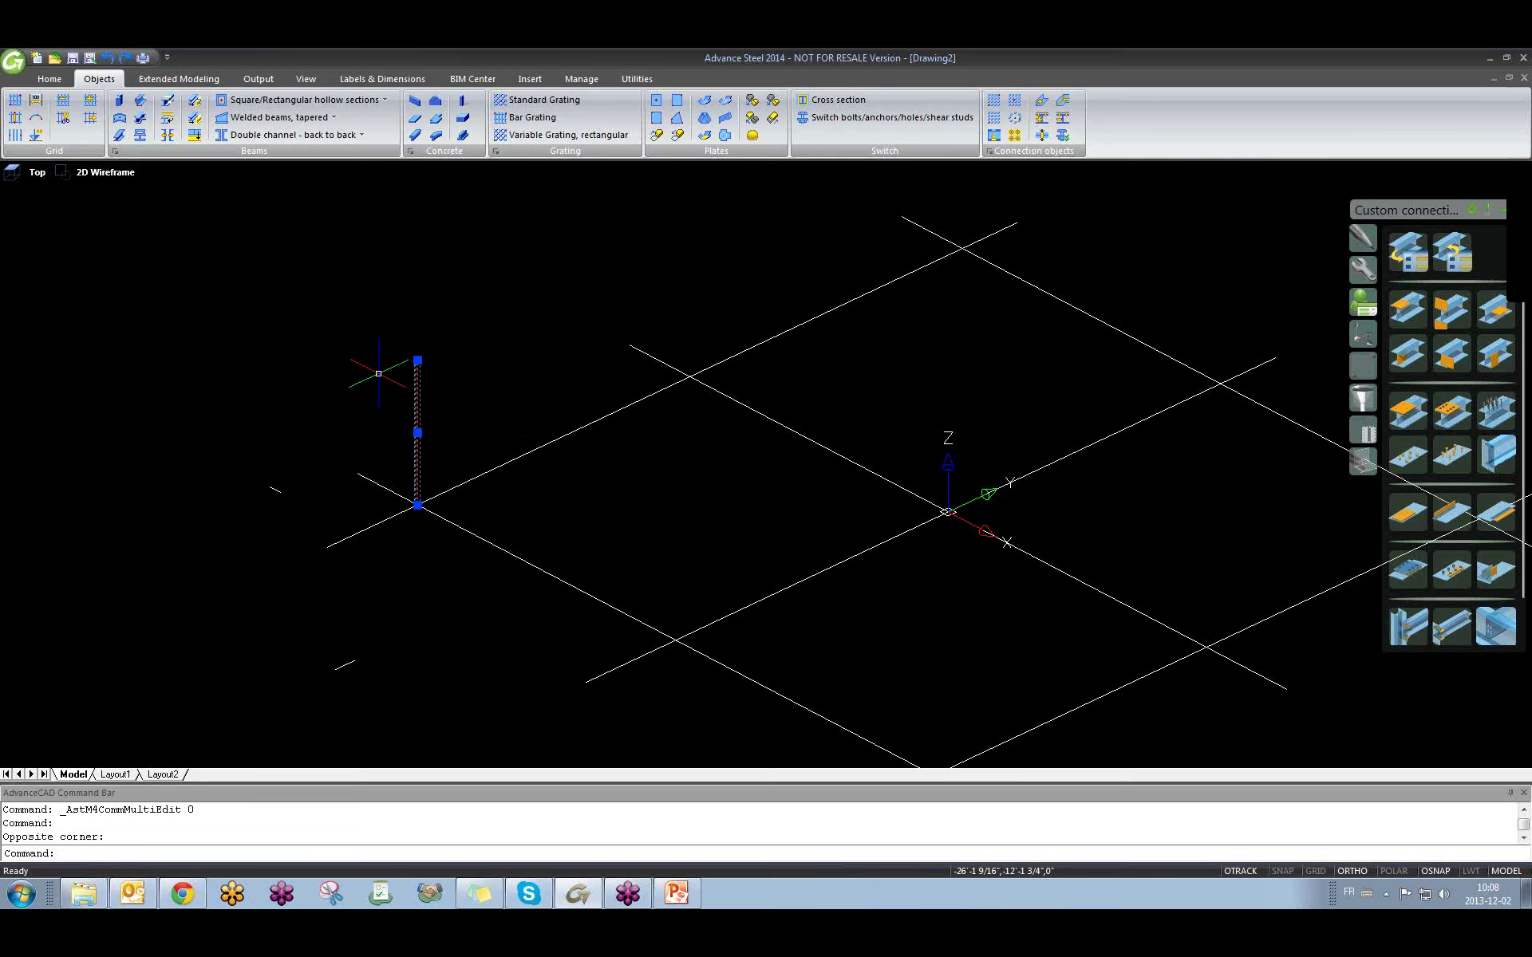
key(Escape)
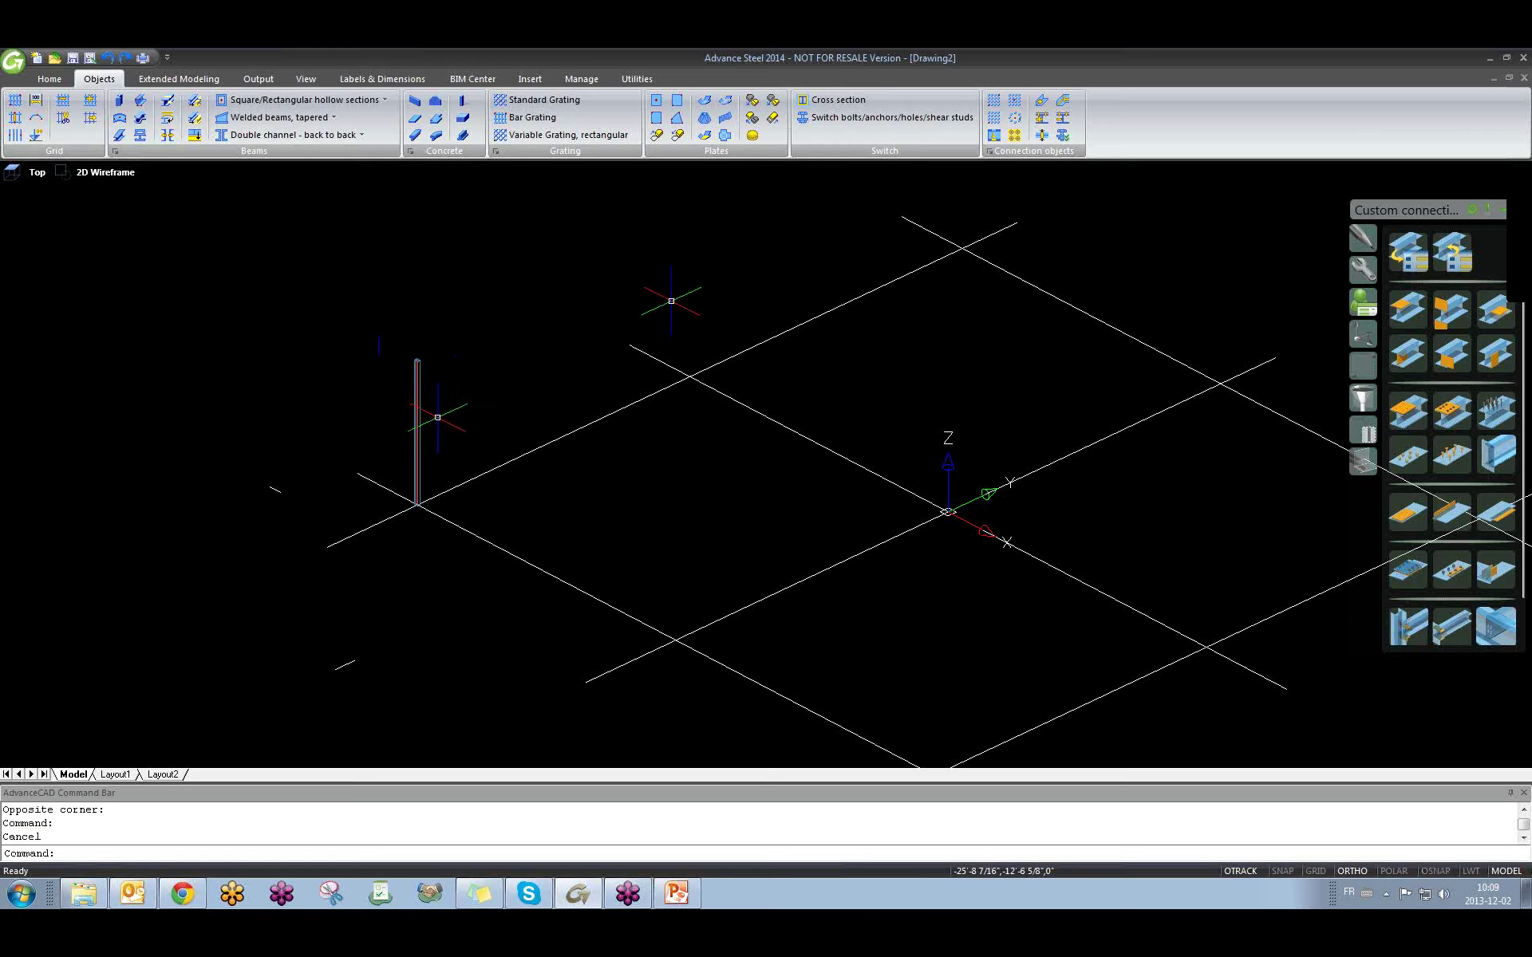
drag(437, 427, 405, 367)
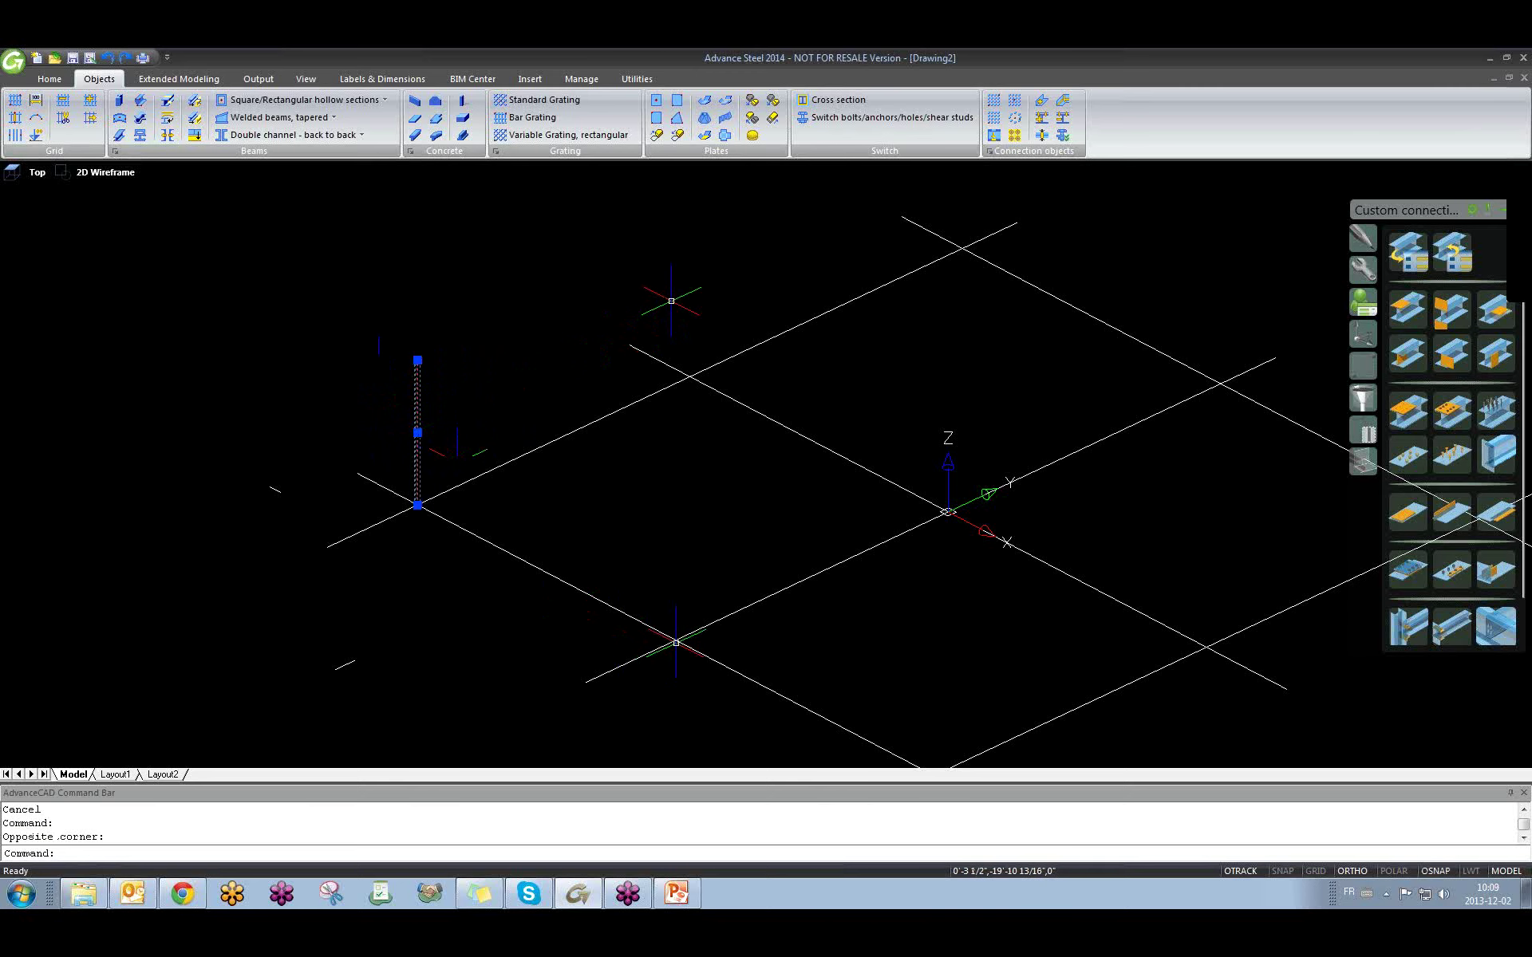
middle_drag(678, 641, 651, 615)
key(Escape)
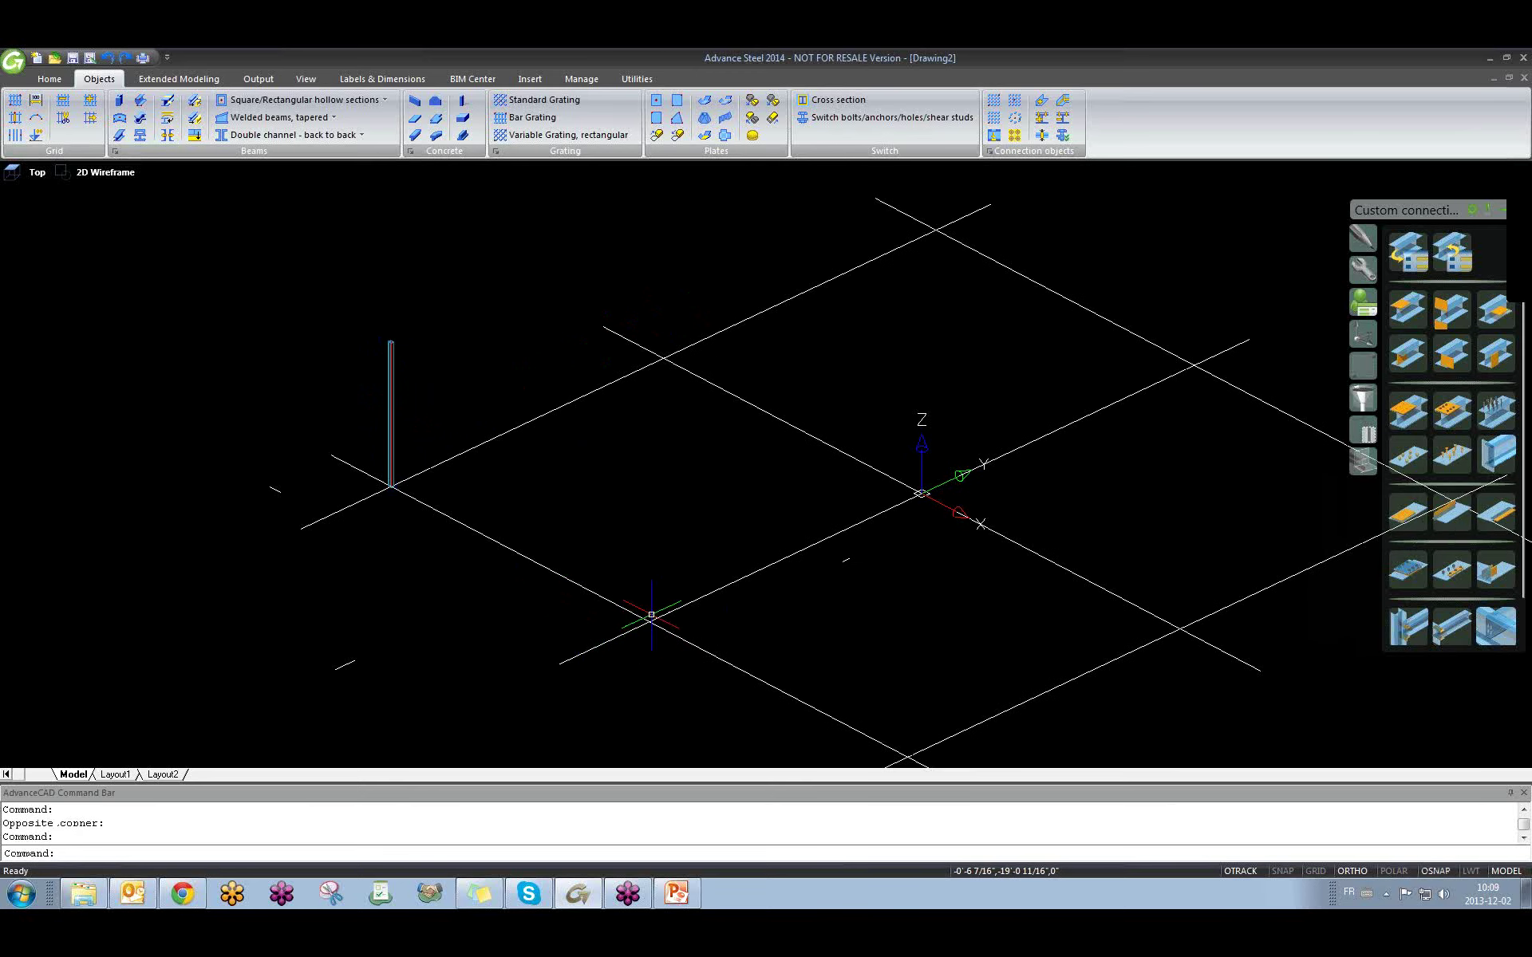
Copy the hollow section column to the other two grid intersections along grid line 1.
text(CP)
key(Return)
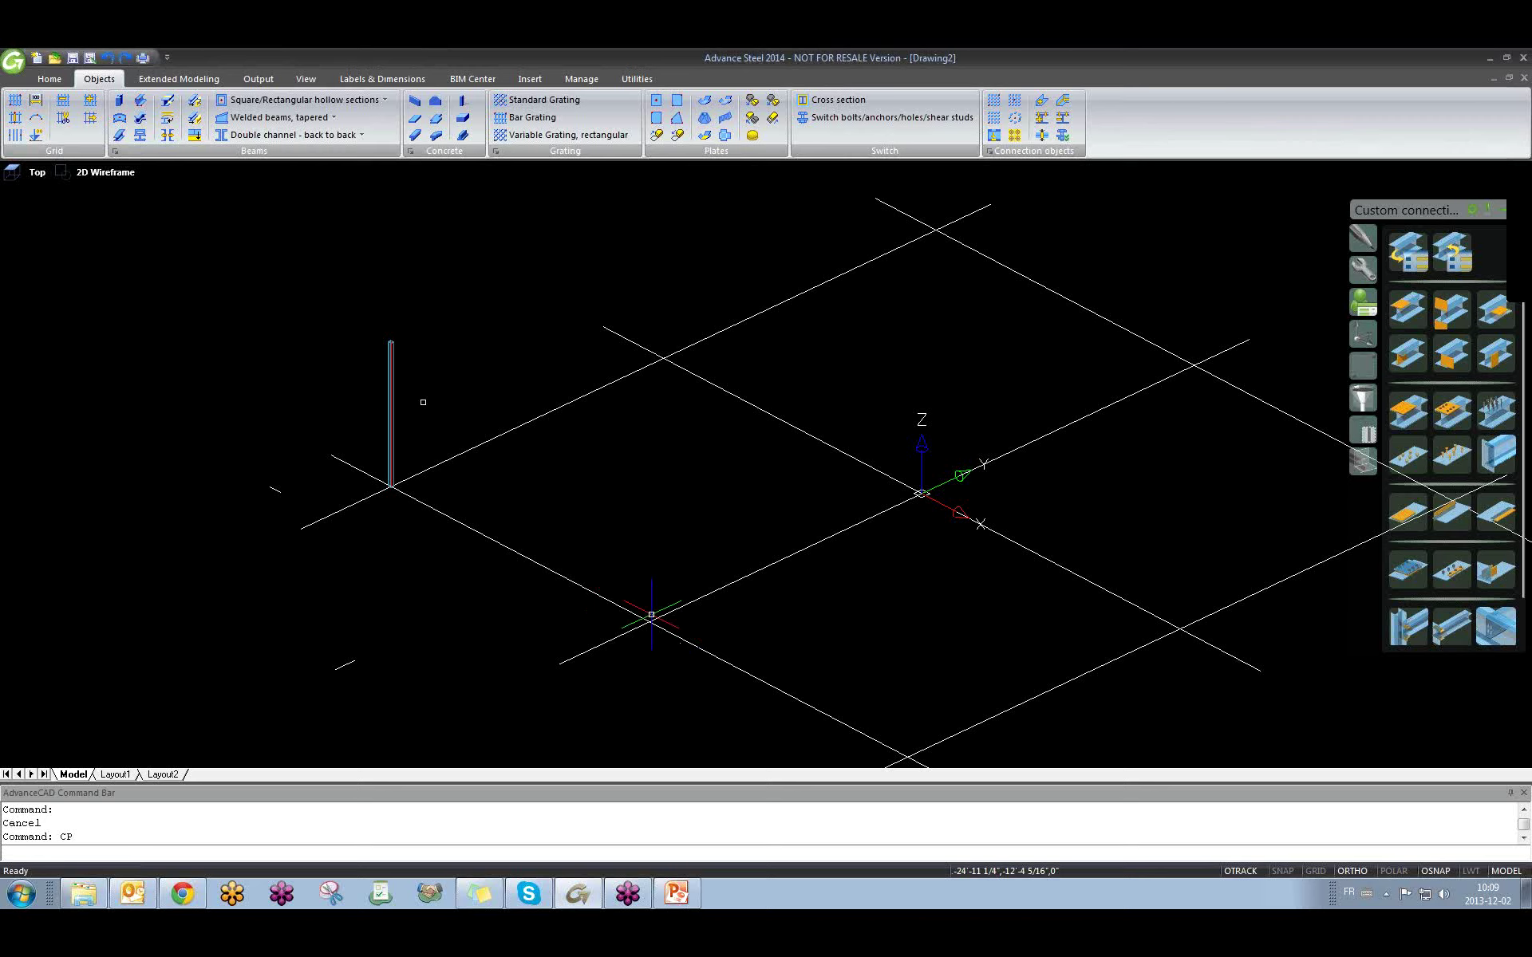
click(423, 402)
click(341, 362)
key(Return)
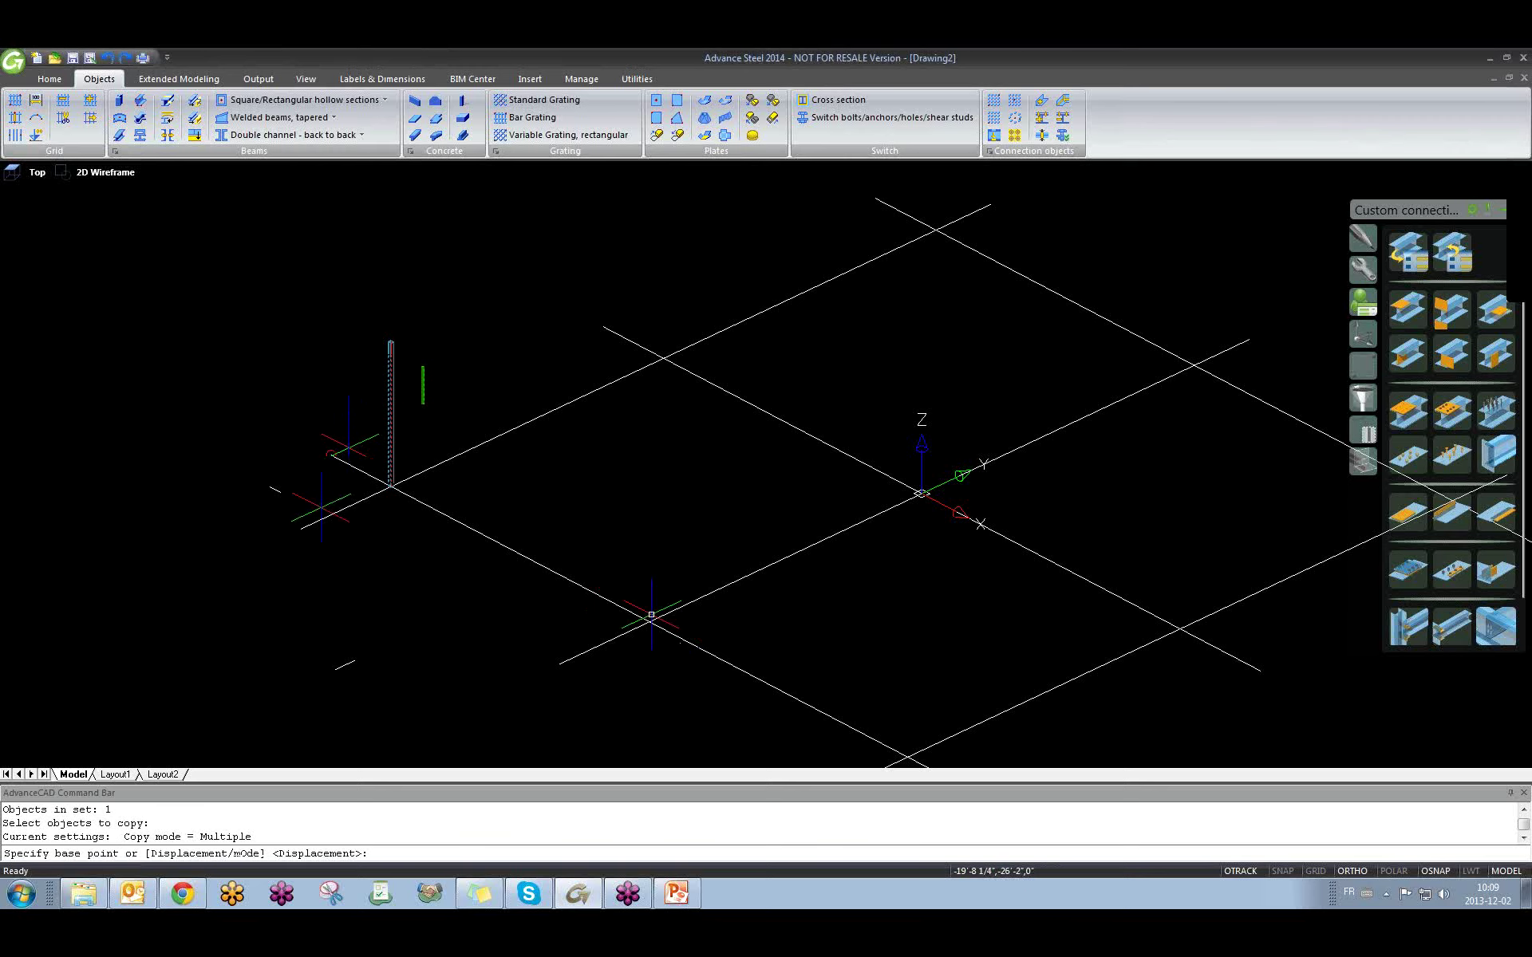
click(300, 529)
click(428, 594)
click(554, 660)
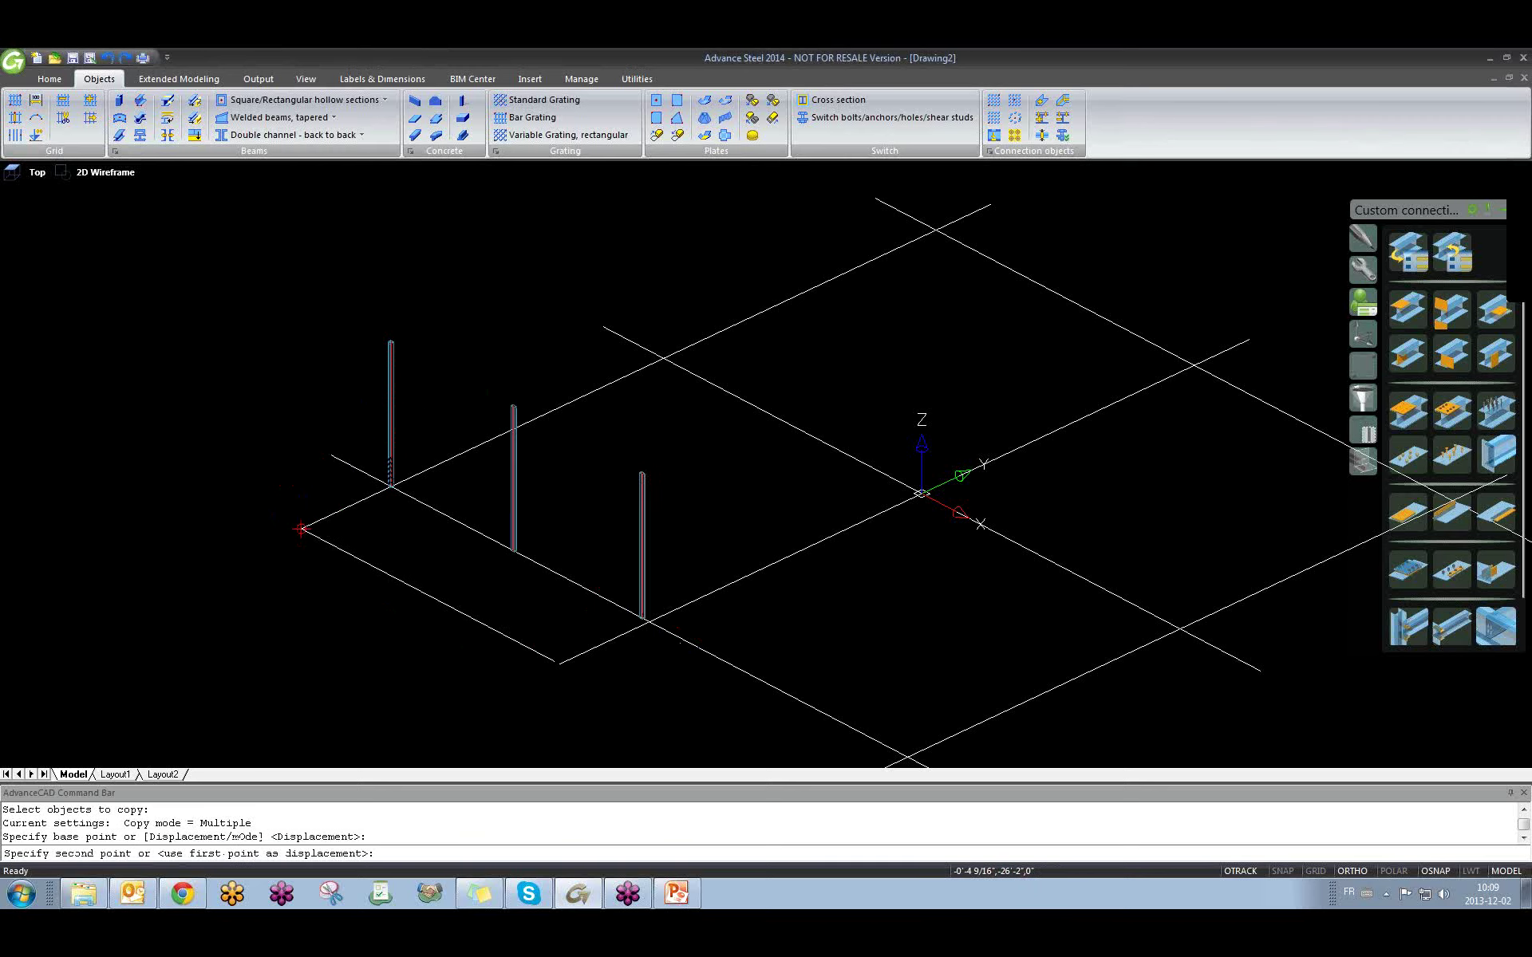
middle_drag(568, 671, 445, 519)
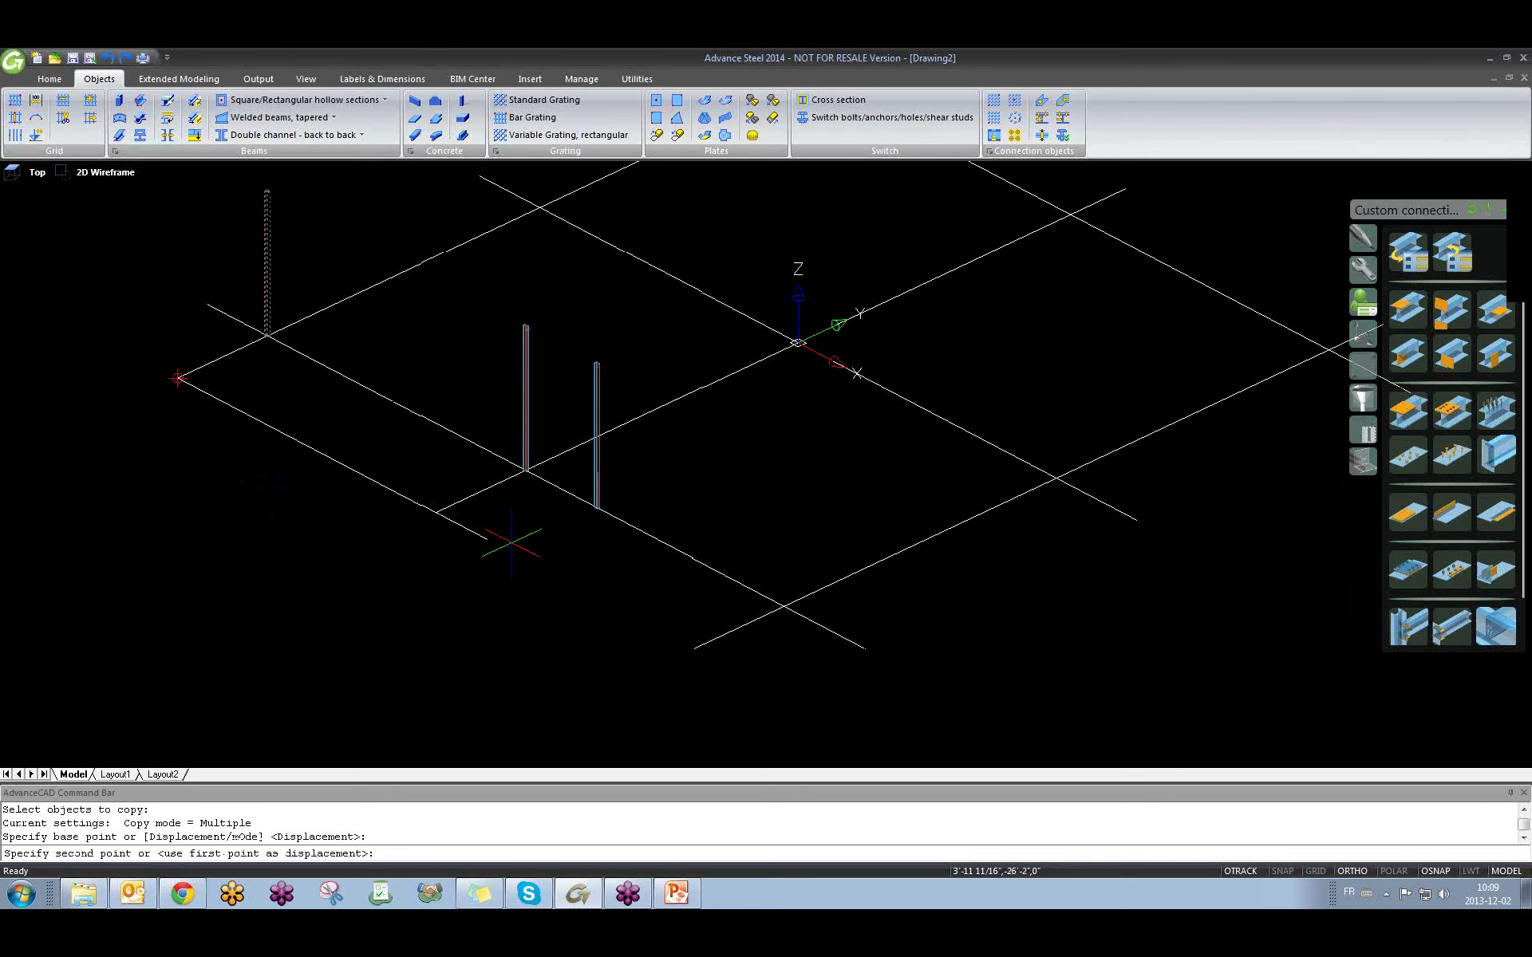
click(510, 543)
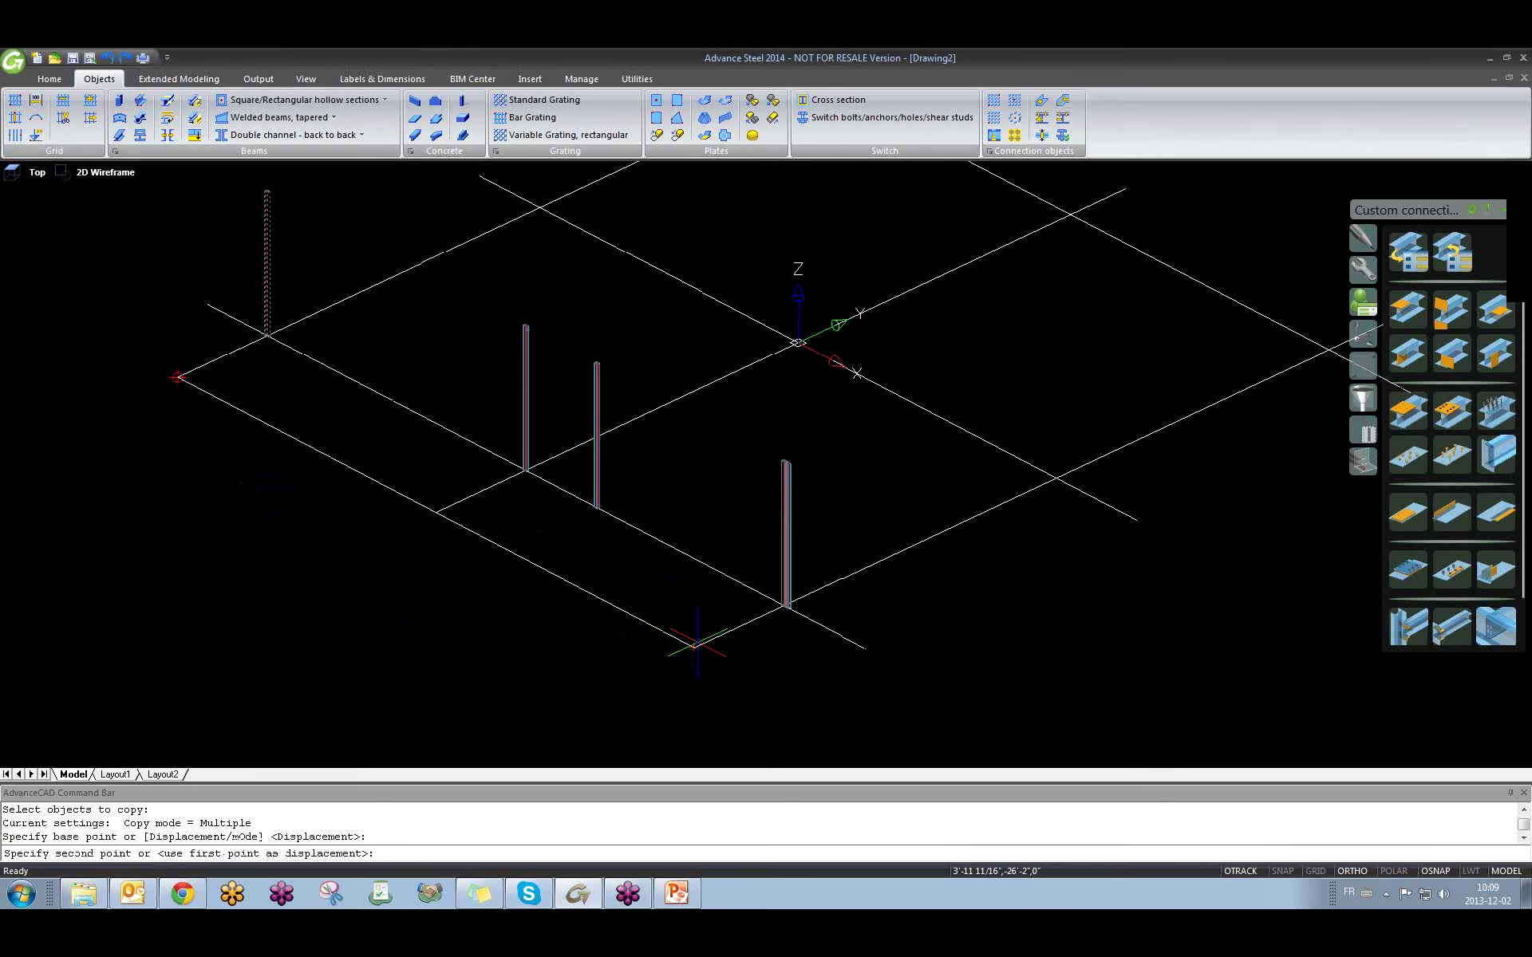
click(697, 644)
key(Escape)
Check the section, material and naming settings of the copied middle column.
scroll(696, 645, down, 3)
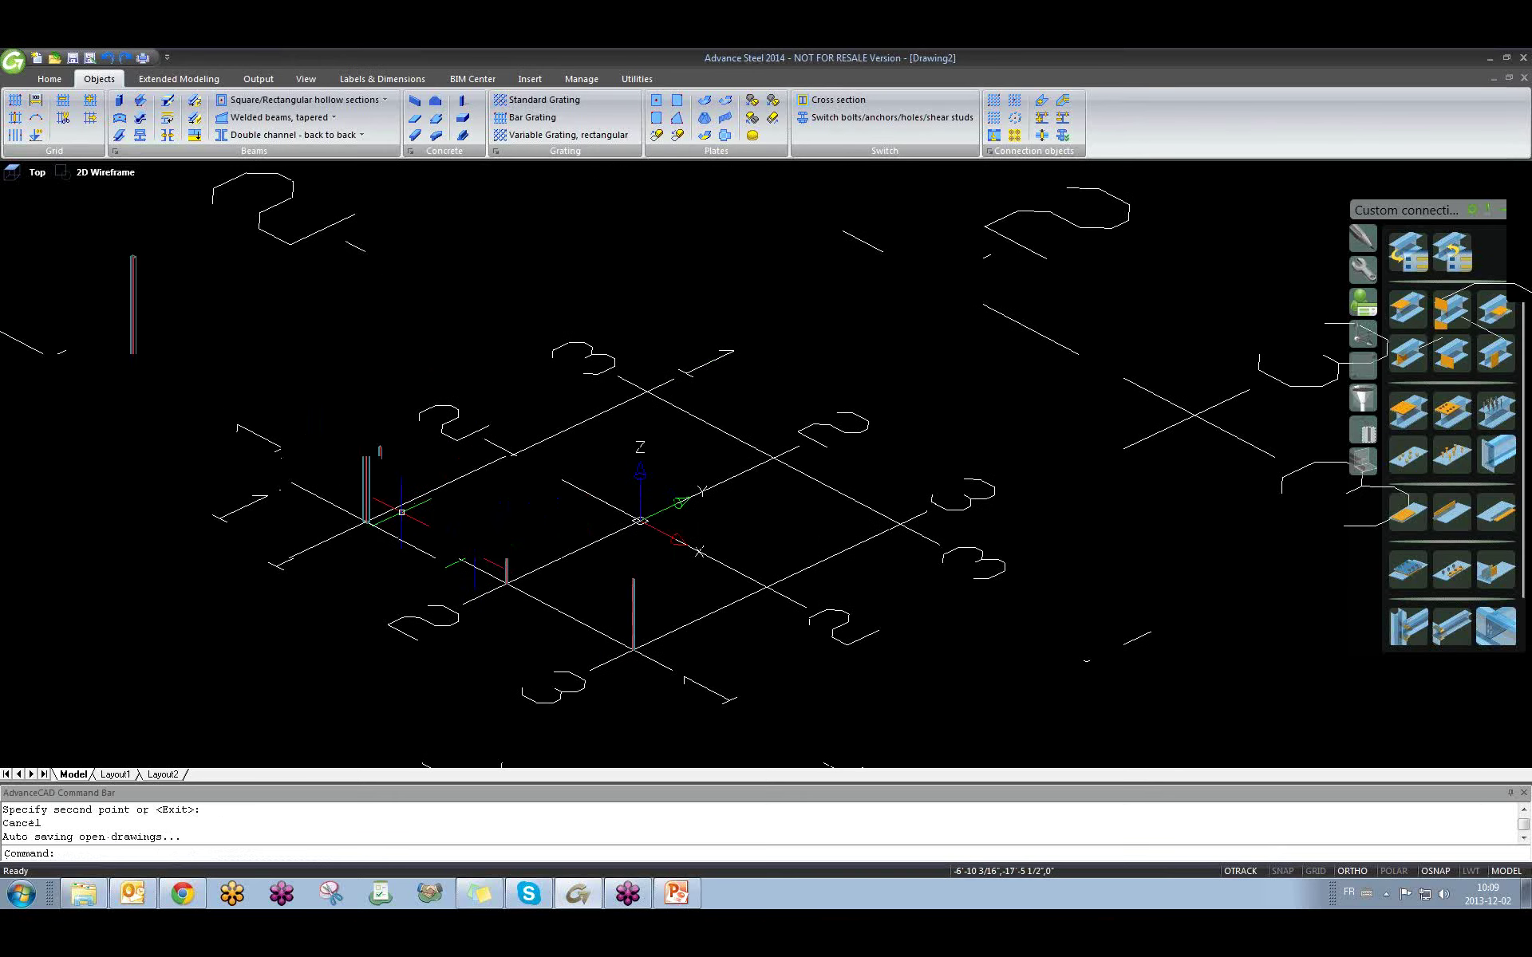
scroll(401, 511, up, 1)
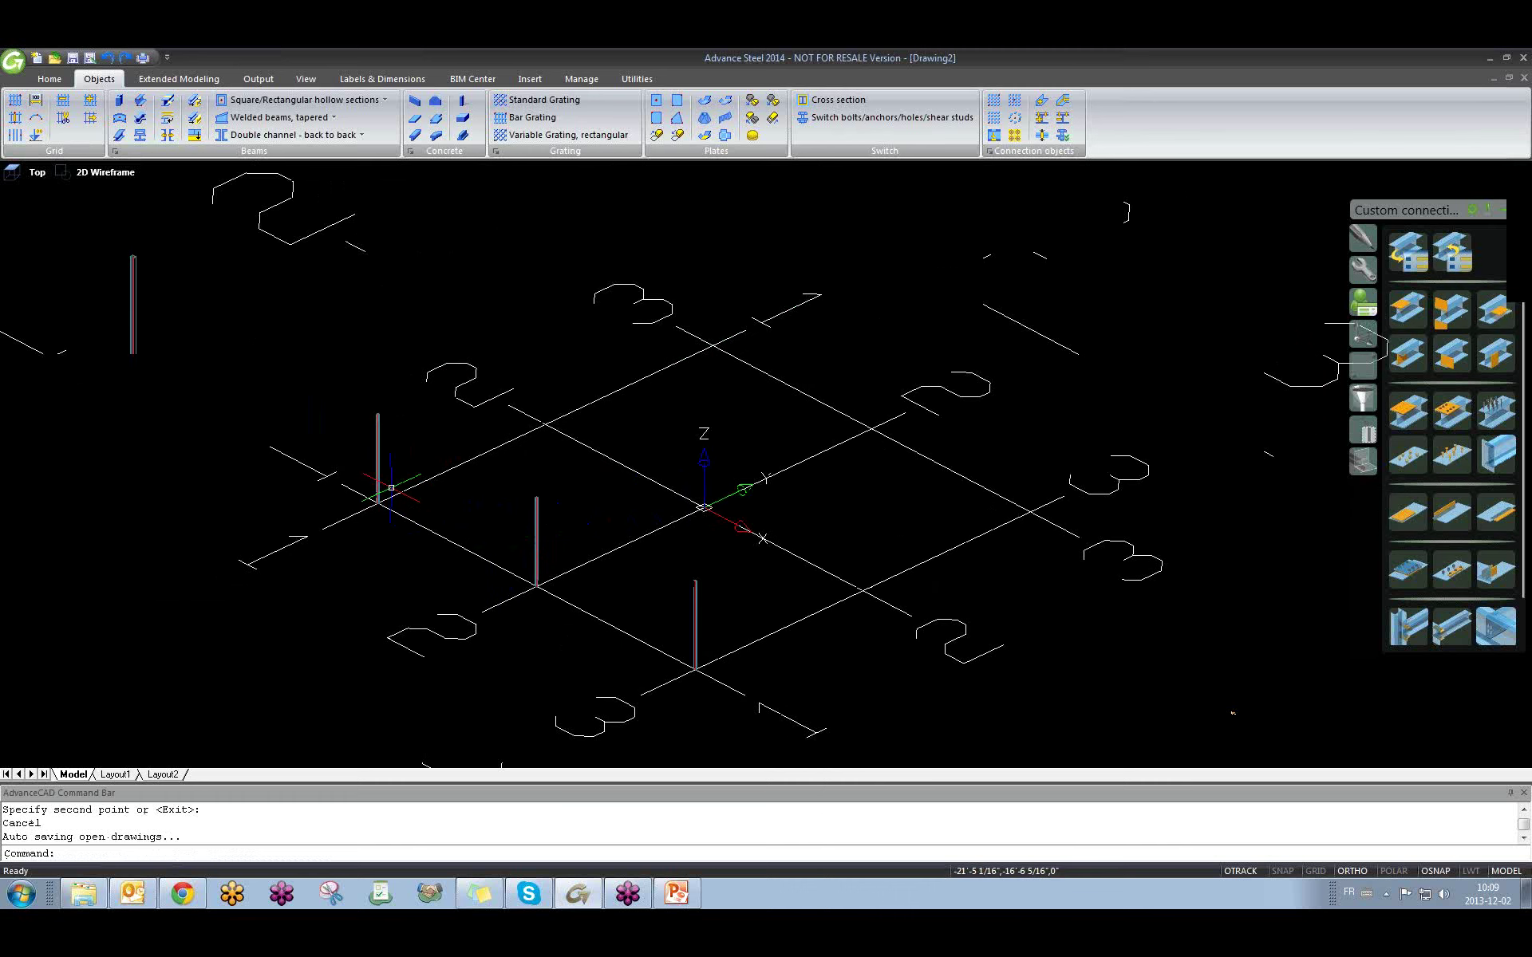
double_click(538, 527)
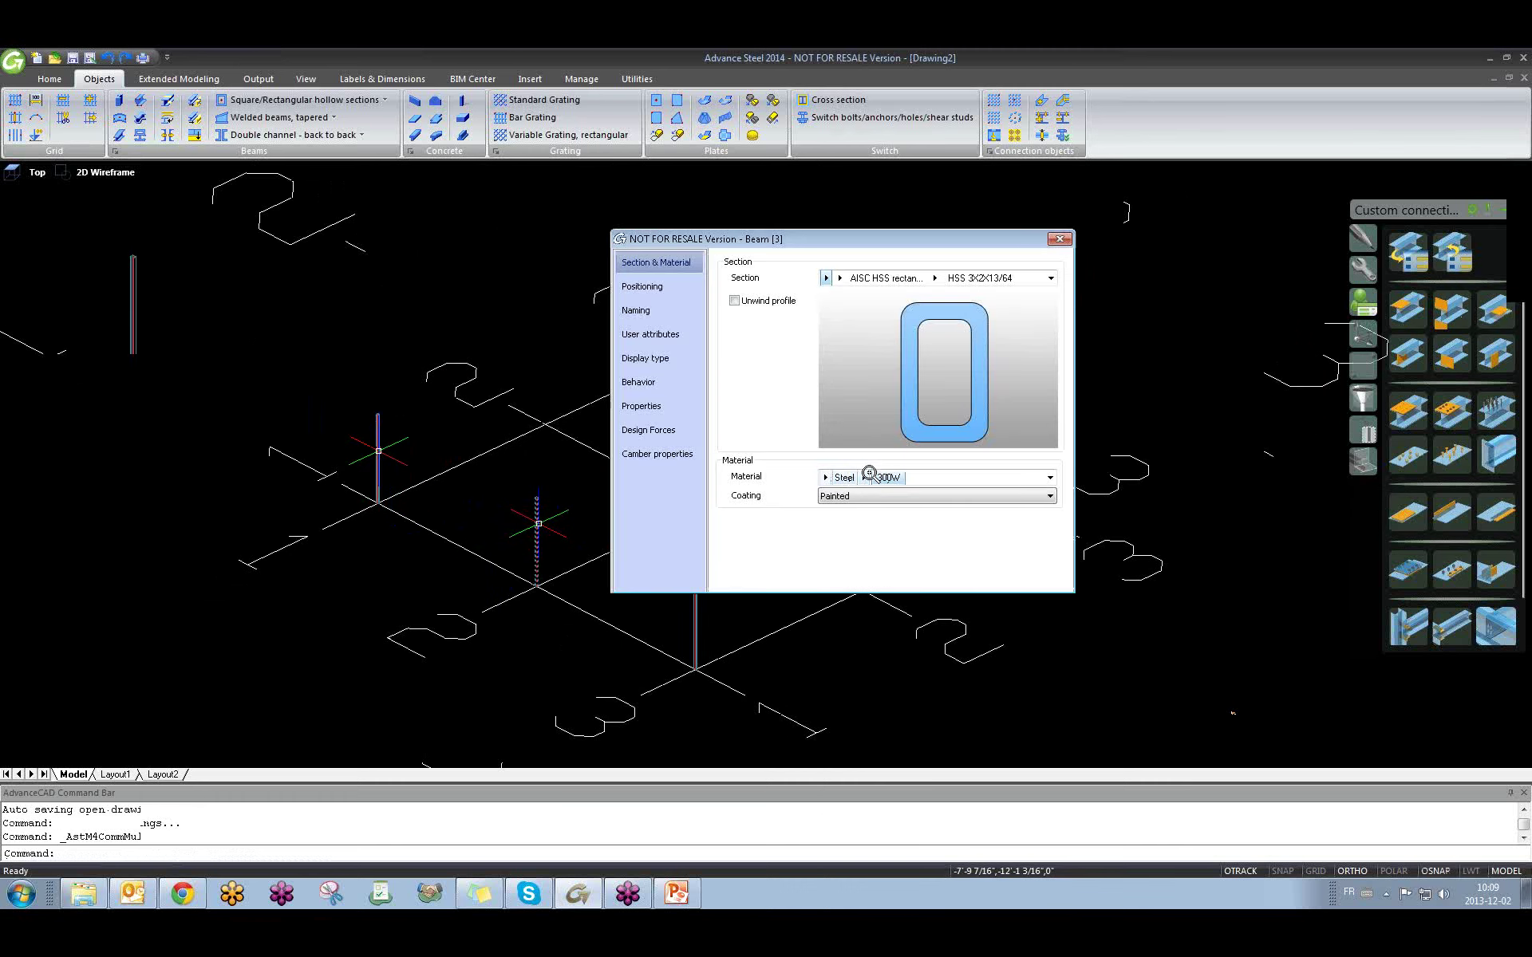
click(642, 310)
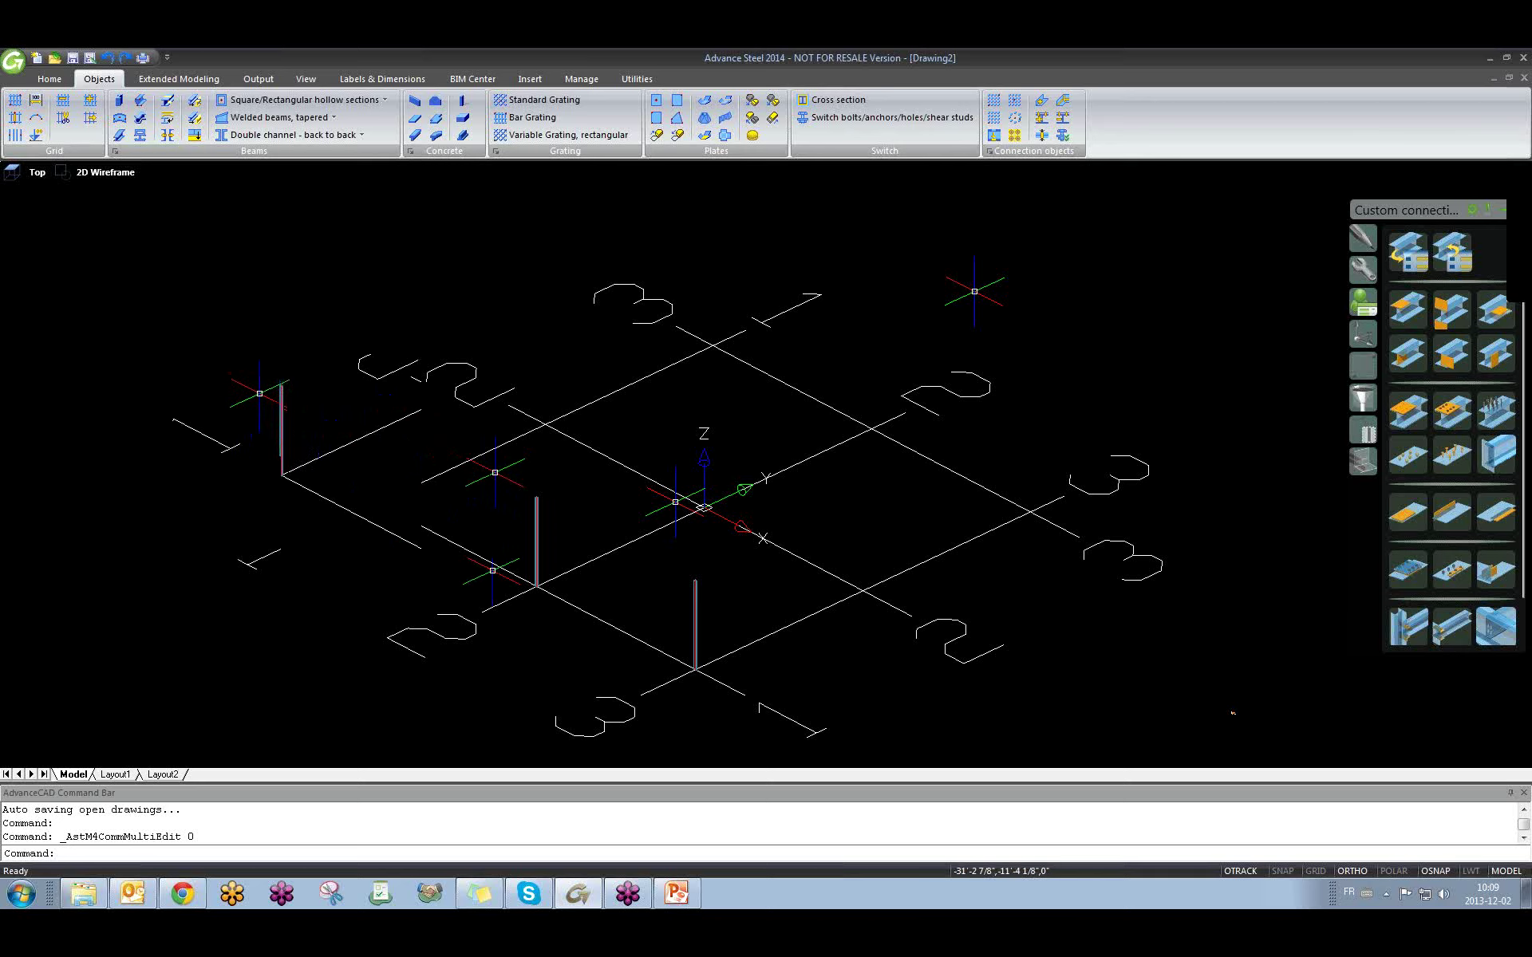
Try placing a vertical rolled I section column at a neighbouring grid intersection with a length of 50.
scroll(260, 393, up, 5)
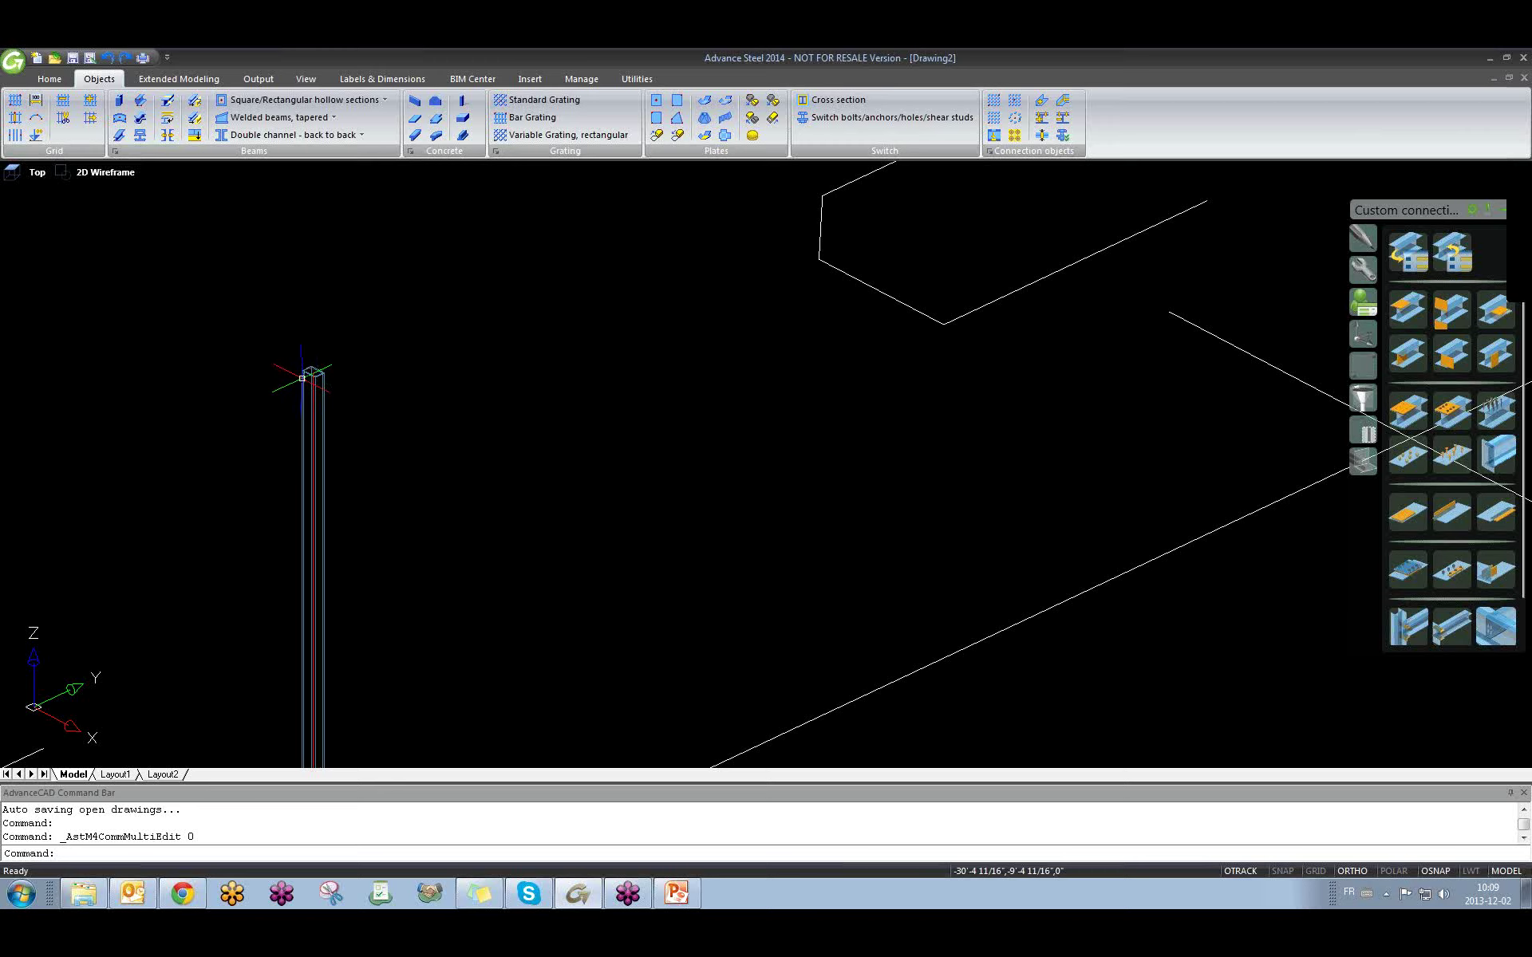
click(384, 100)
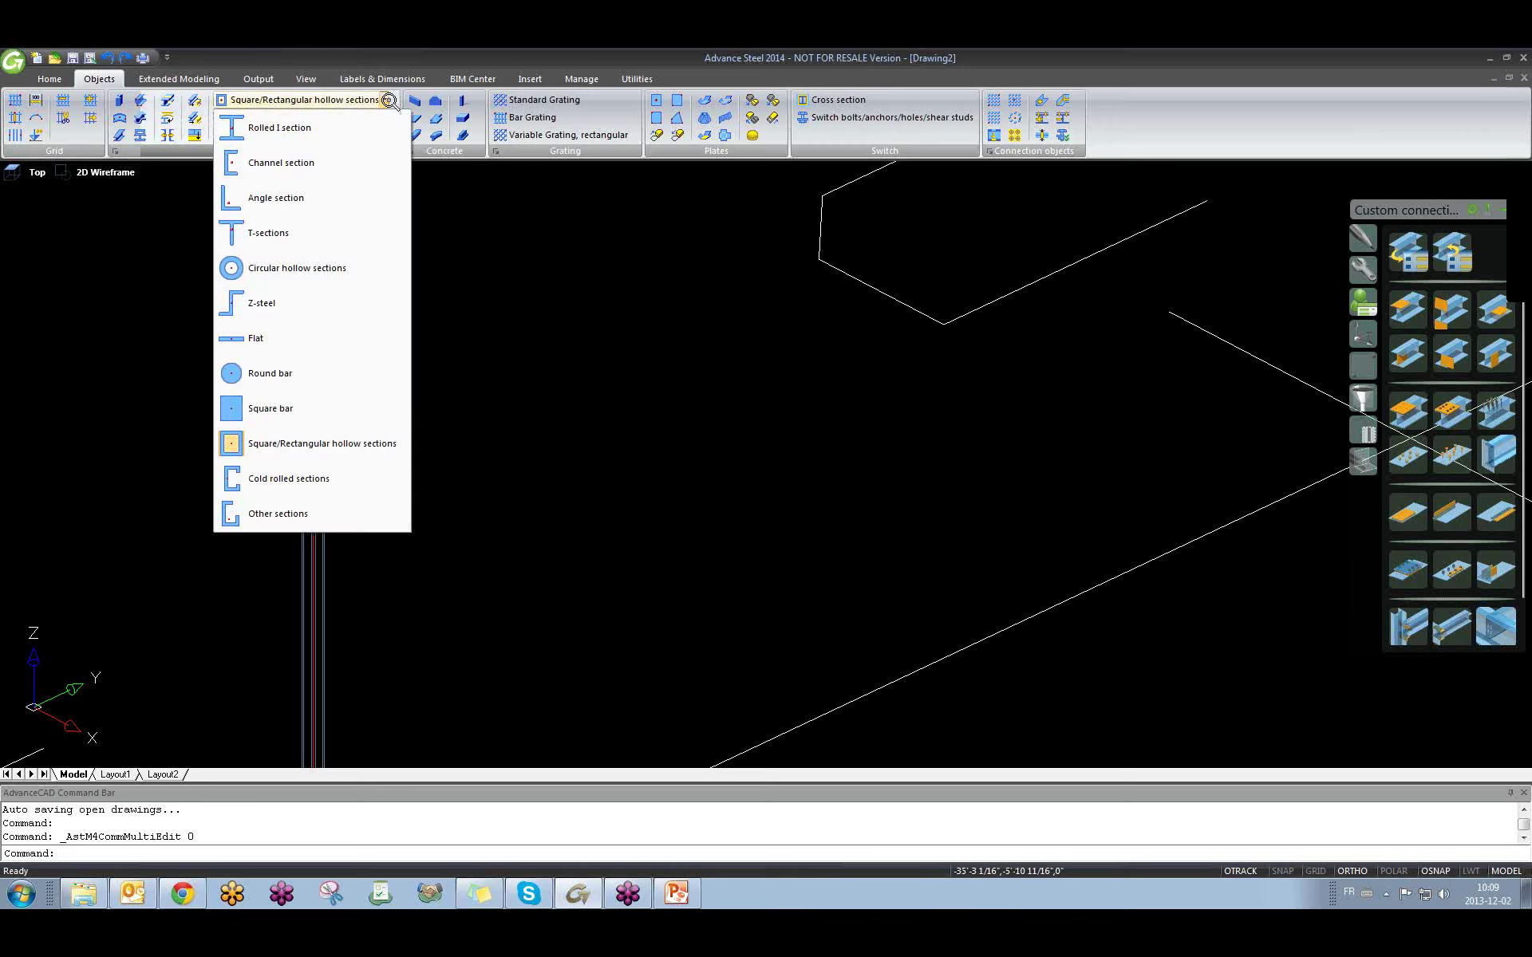
click(343, 126)
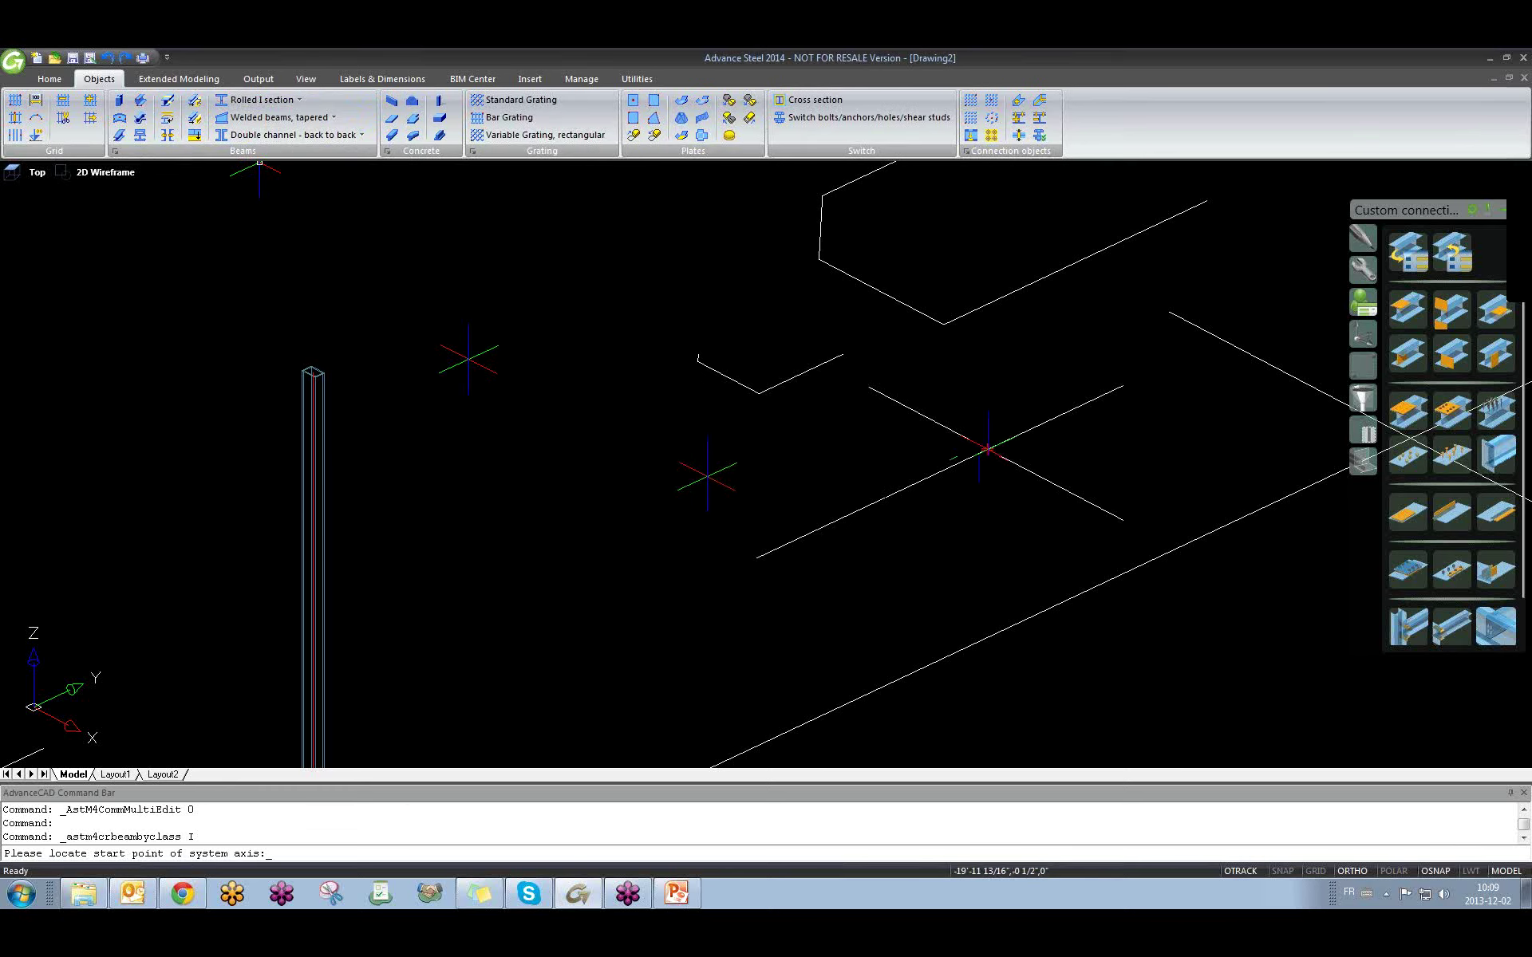
click(987, 449)
text(50)
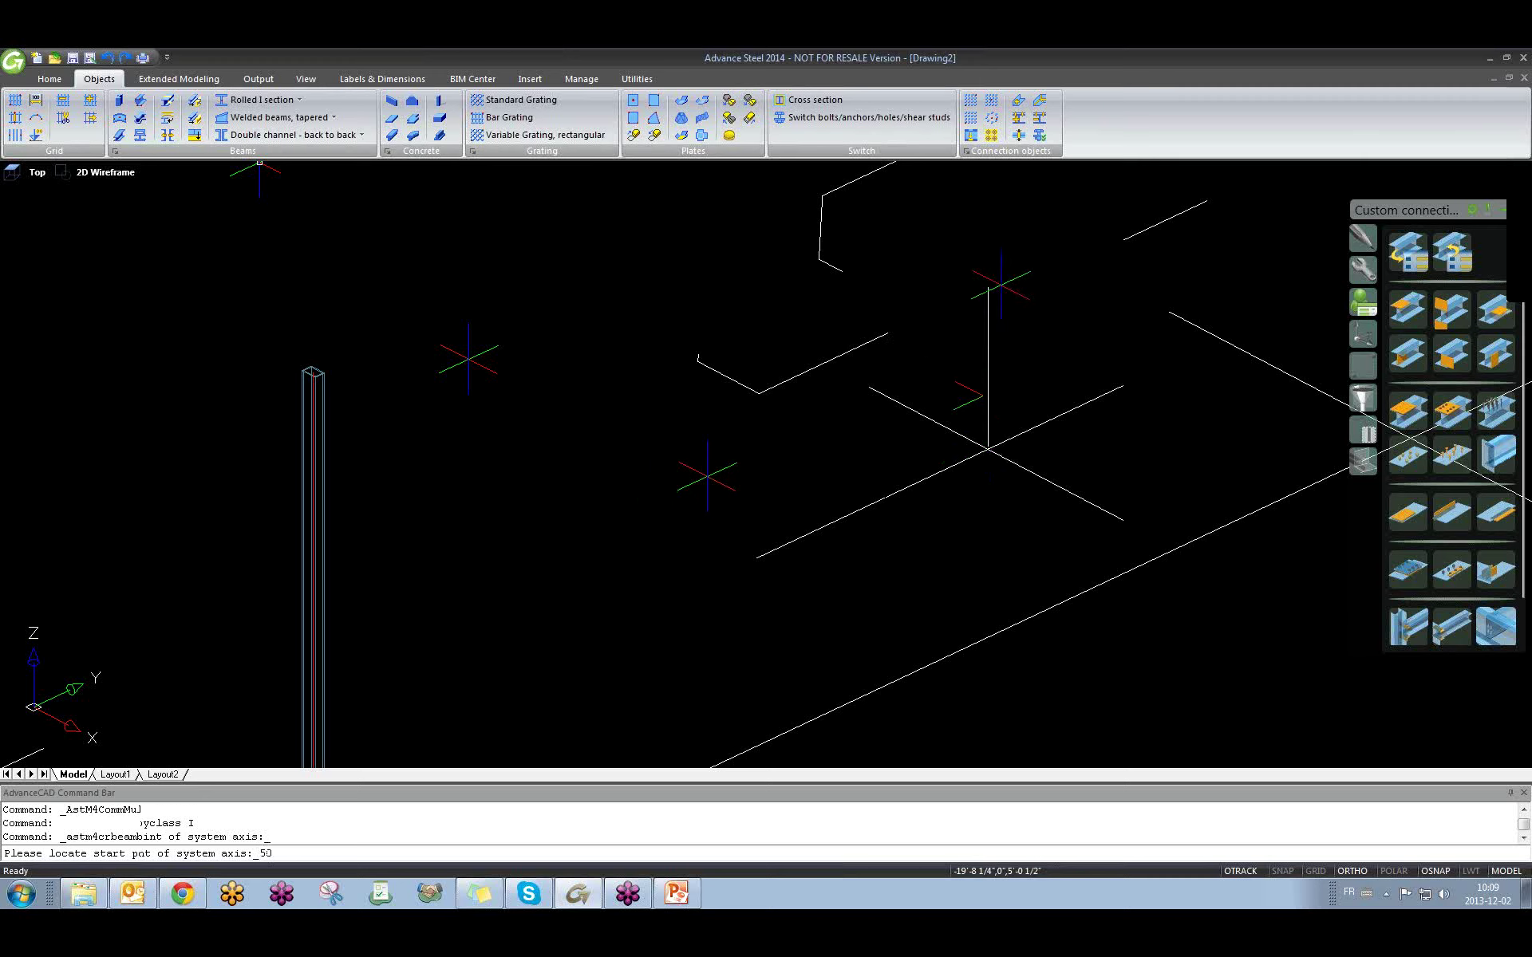
key(Return)
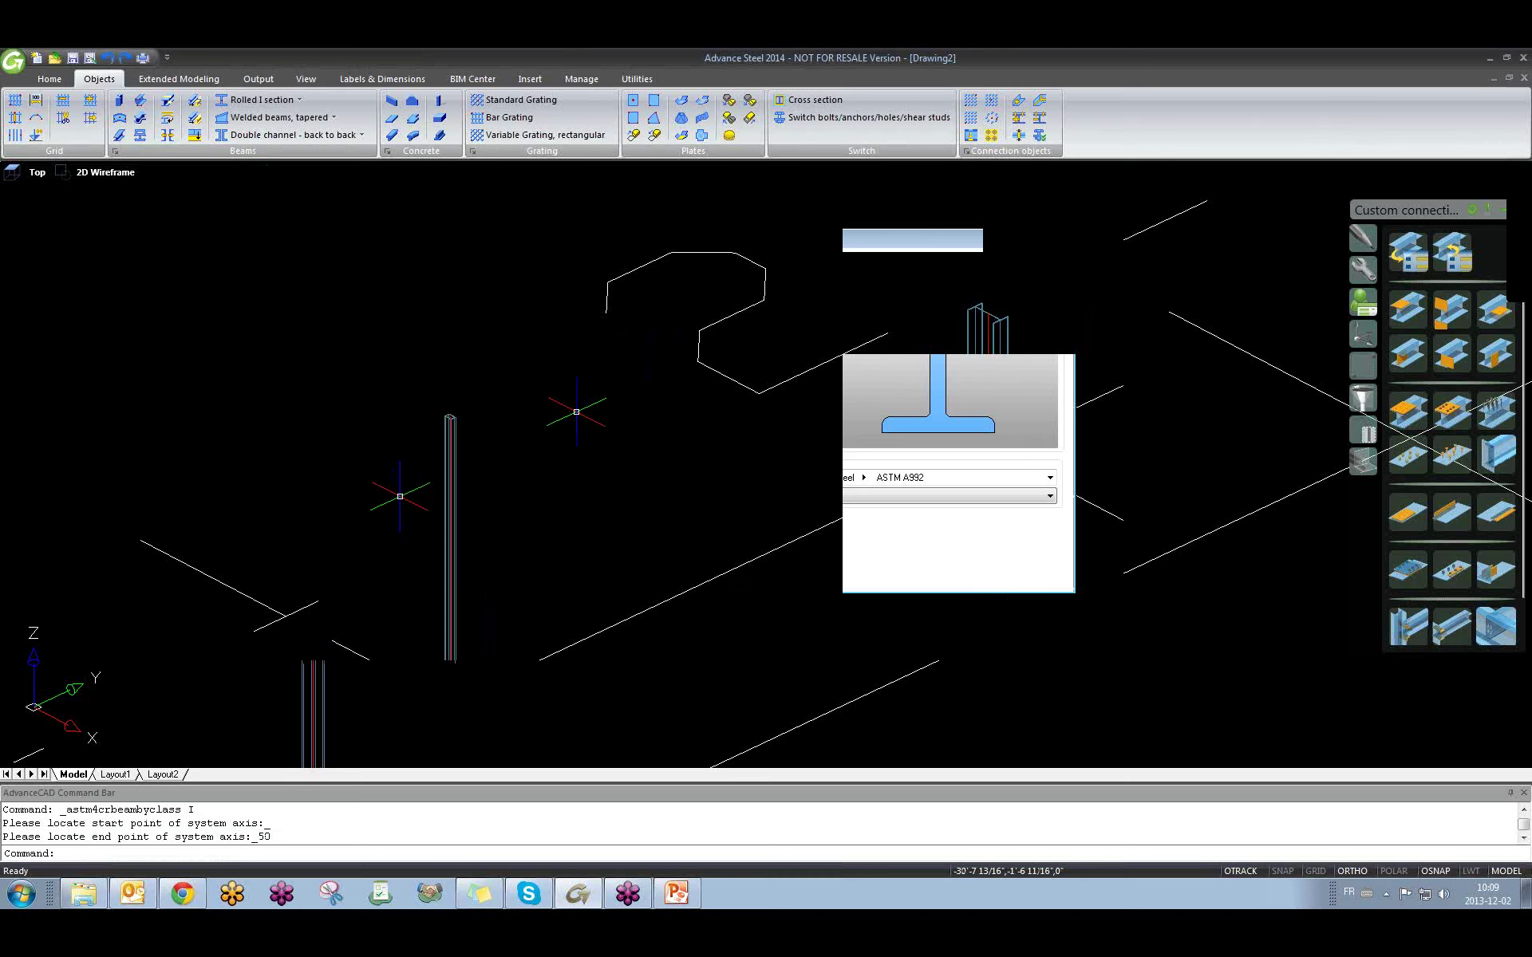
Look up the first hollow section column's length in its calculated properties and close them.
double_click(451, 474)
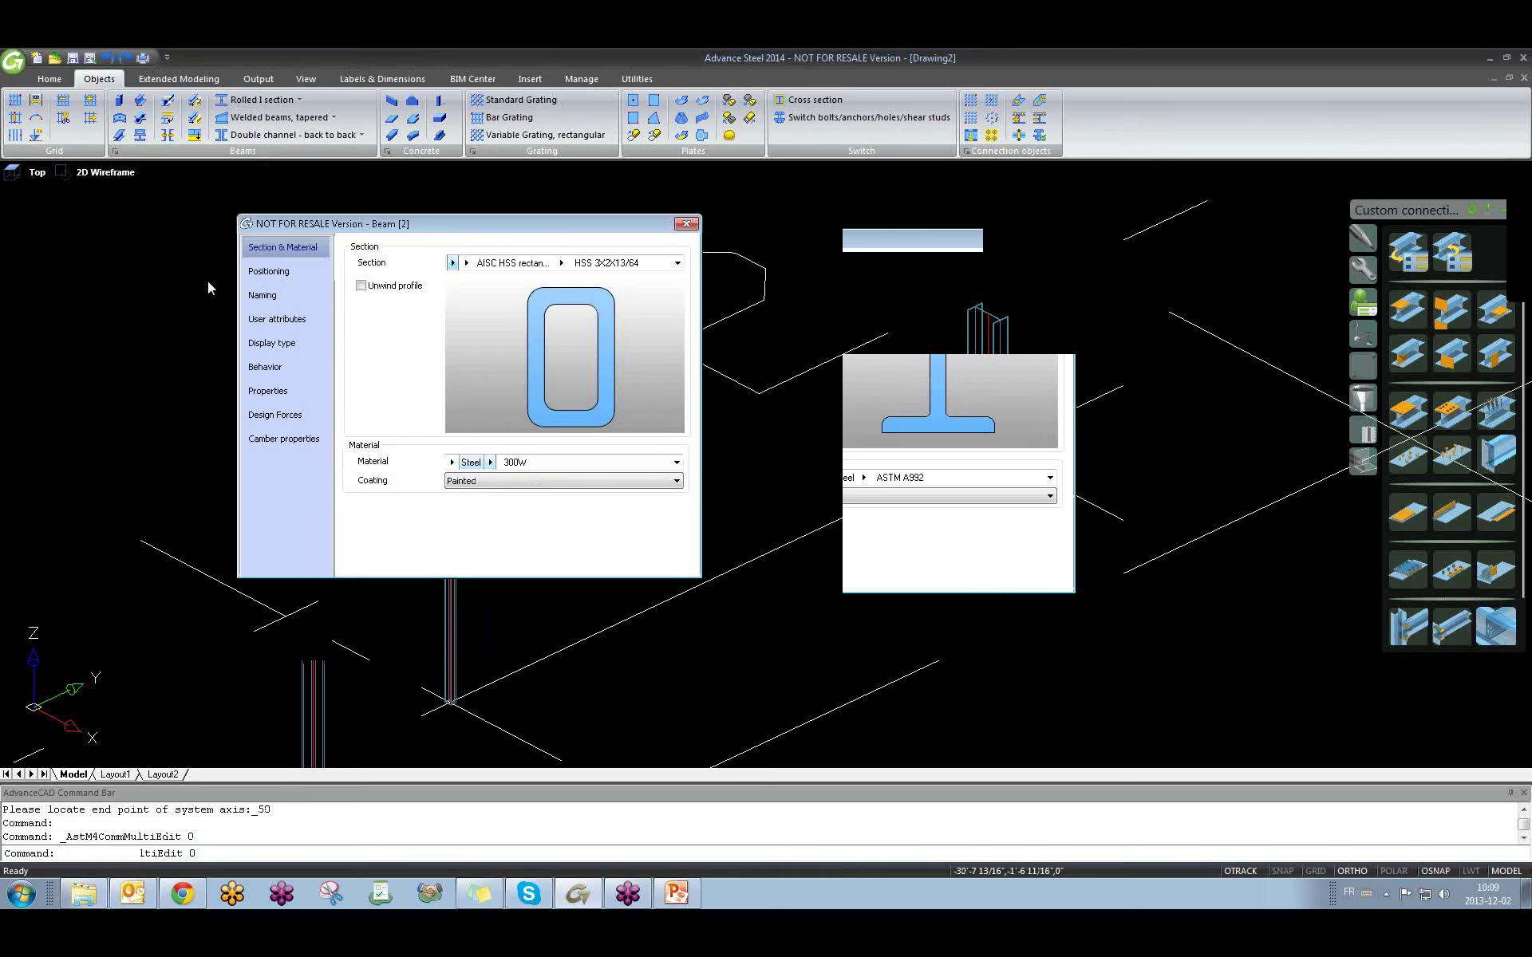
click(268, 272)
click(262, 295)
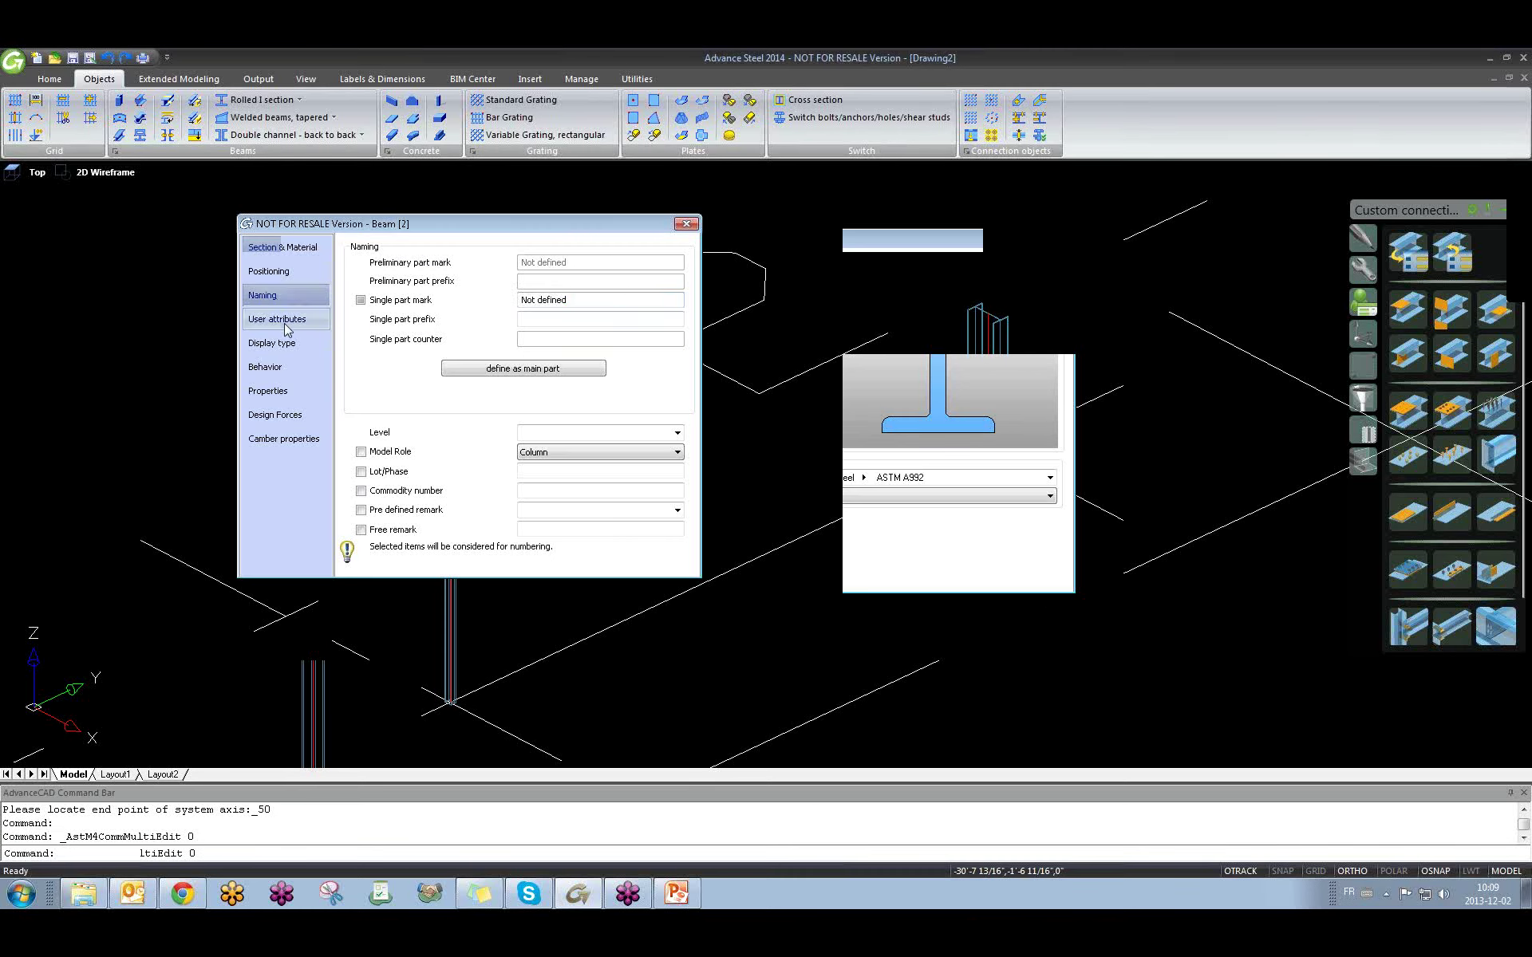
click(277, 319)
click(292, 367)
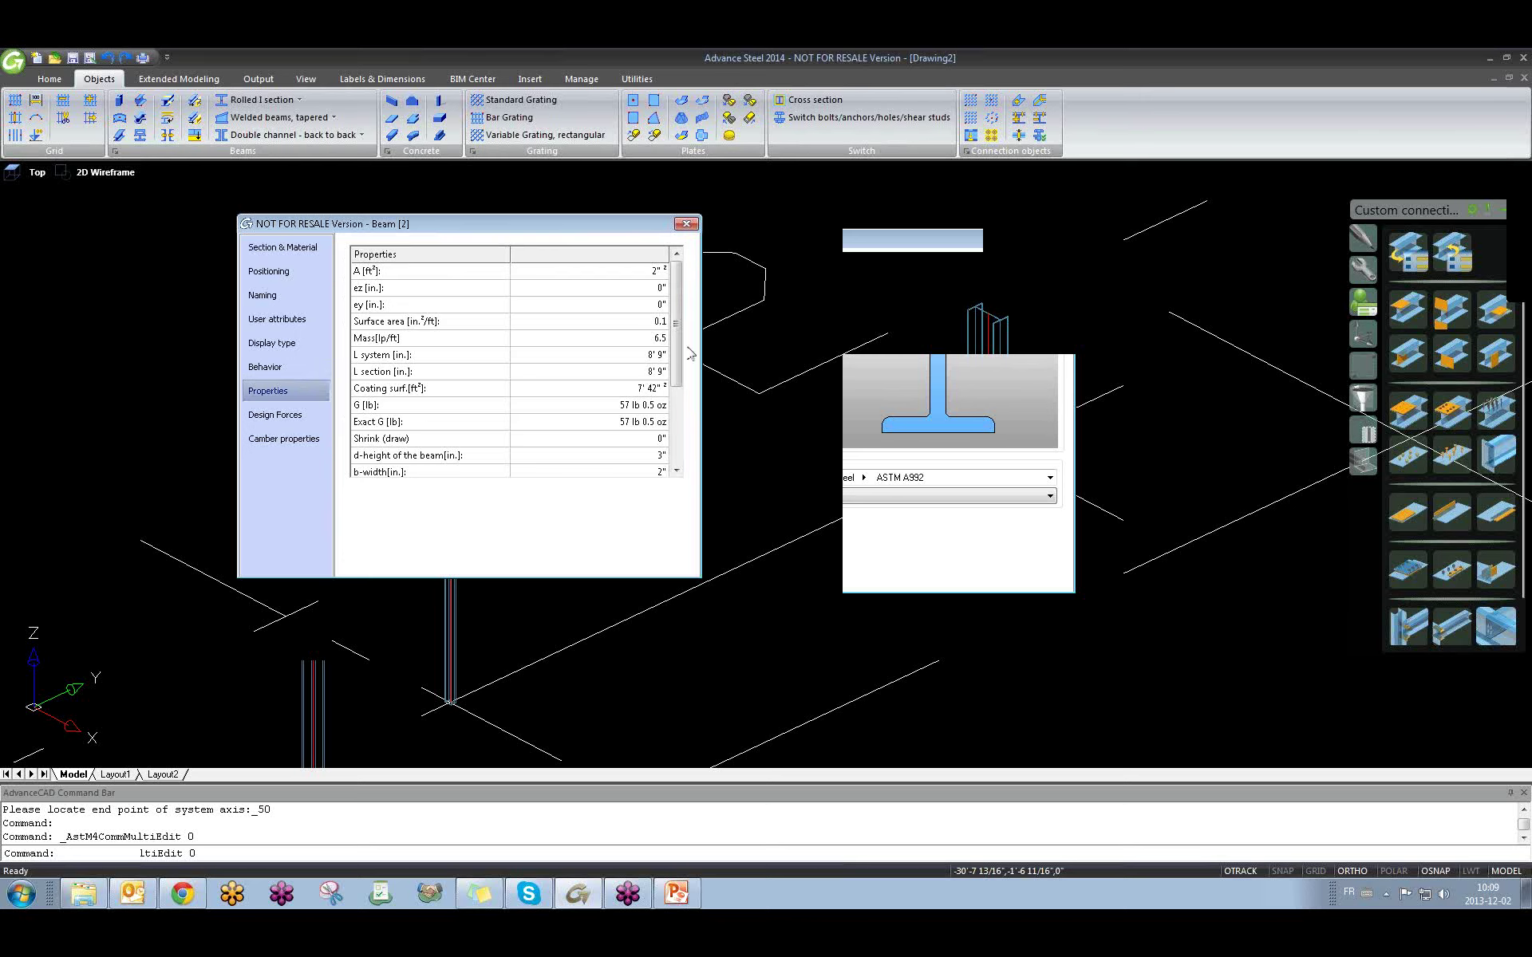
click(686, 223)
Erase the trial I section column and place a rolled I section column 8'9 high at the same grid intersection.
key(Delete)
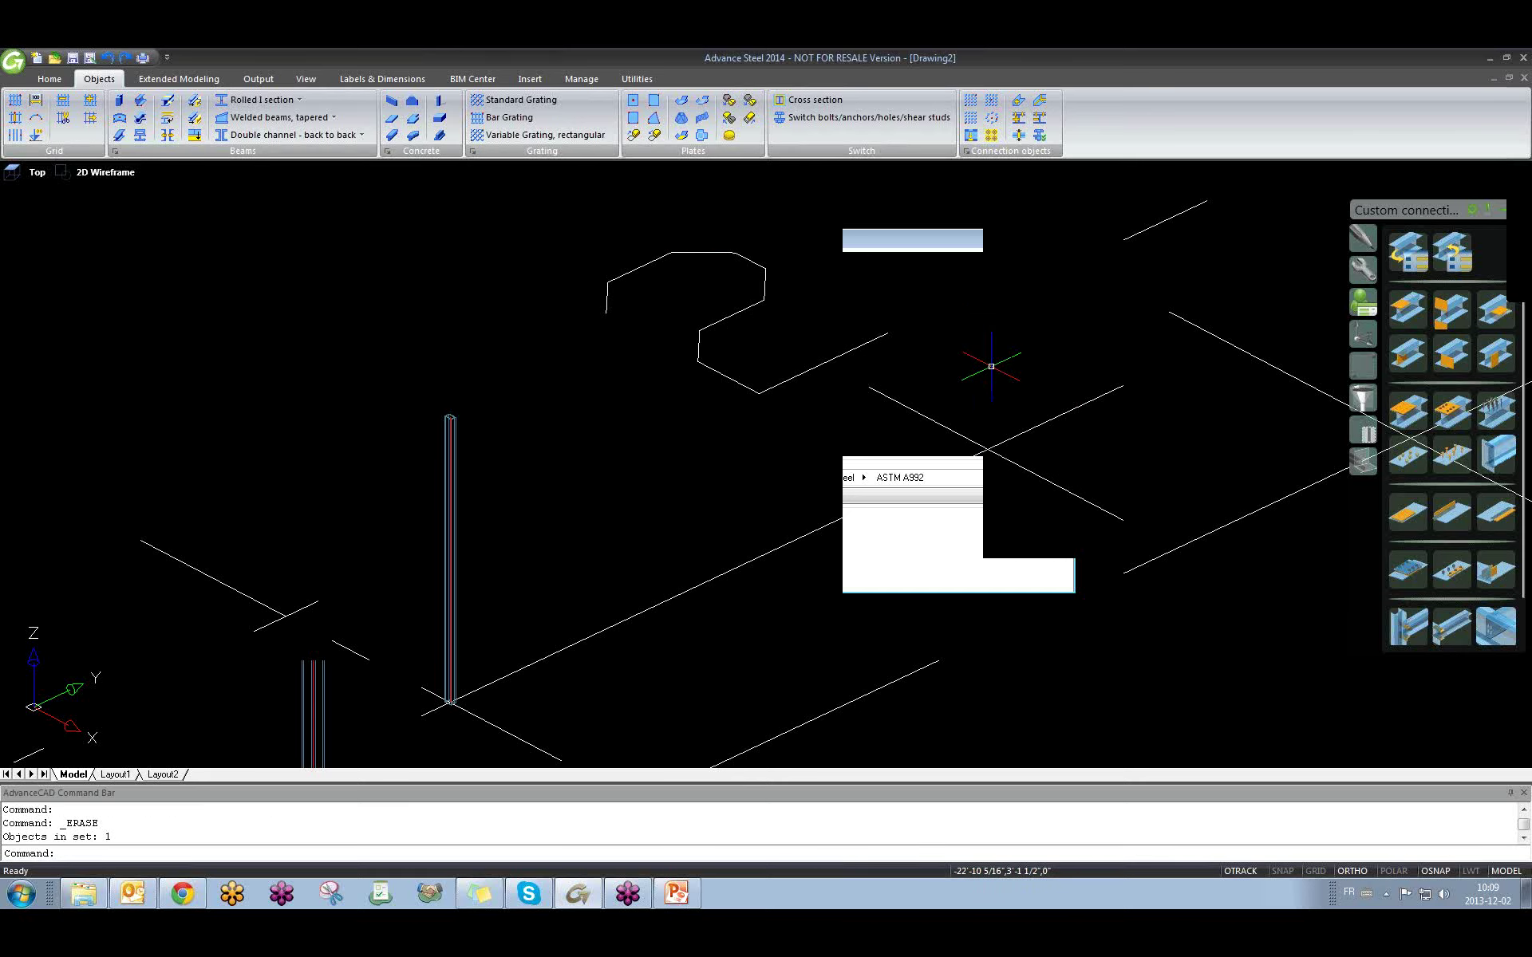
click(264, 100)
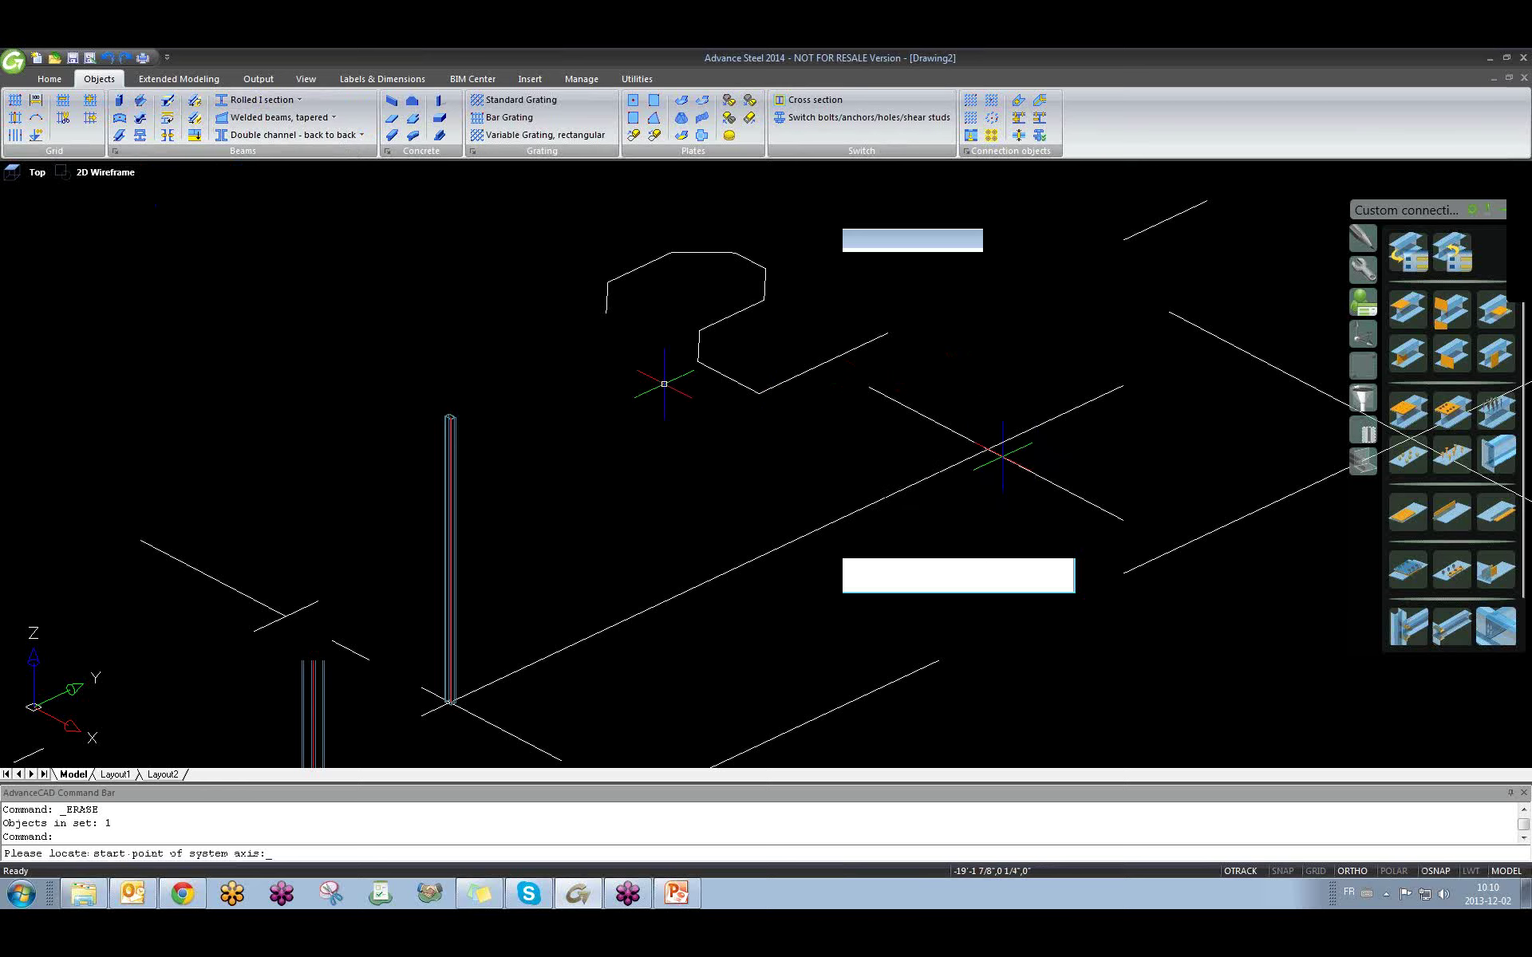
click(988, 451)
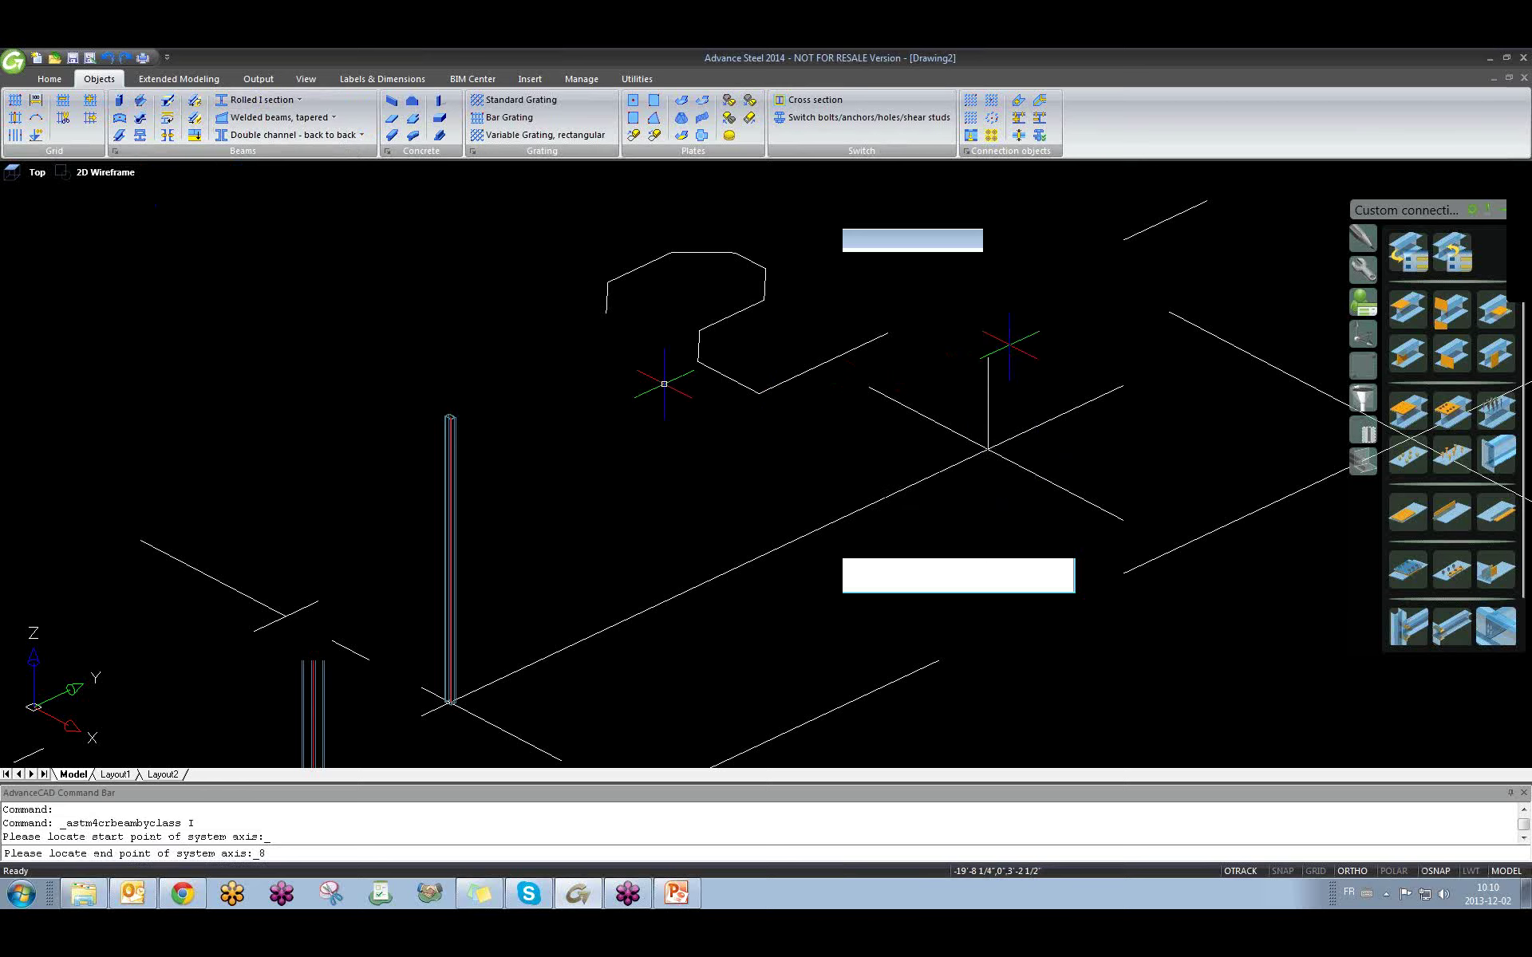
text(8'9)
key(Return)
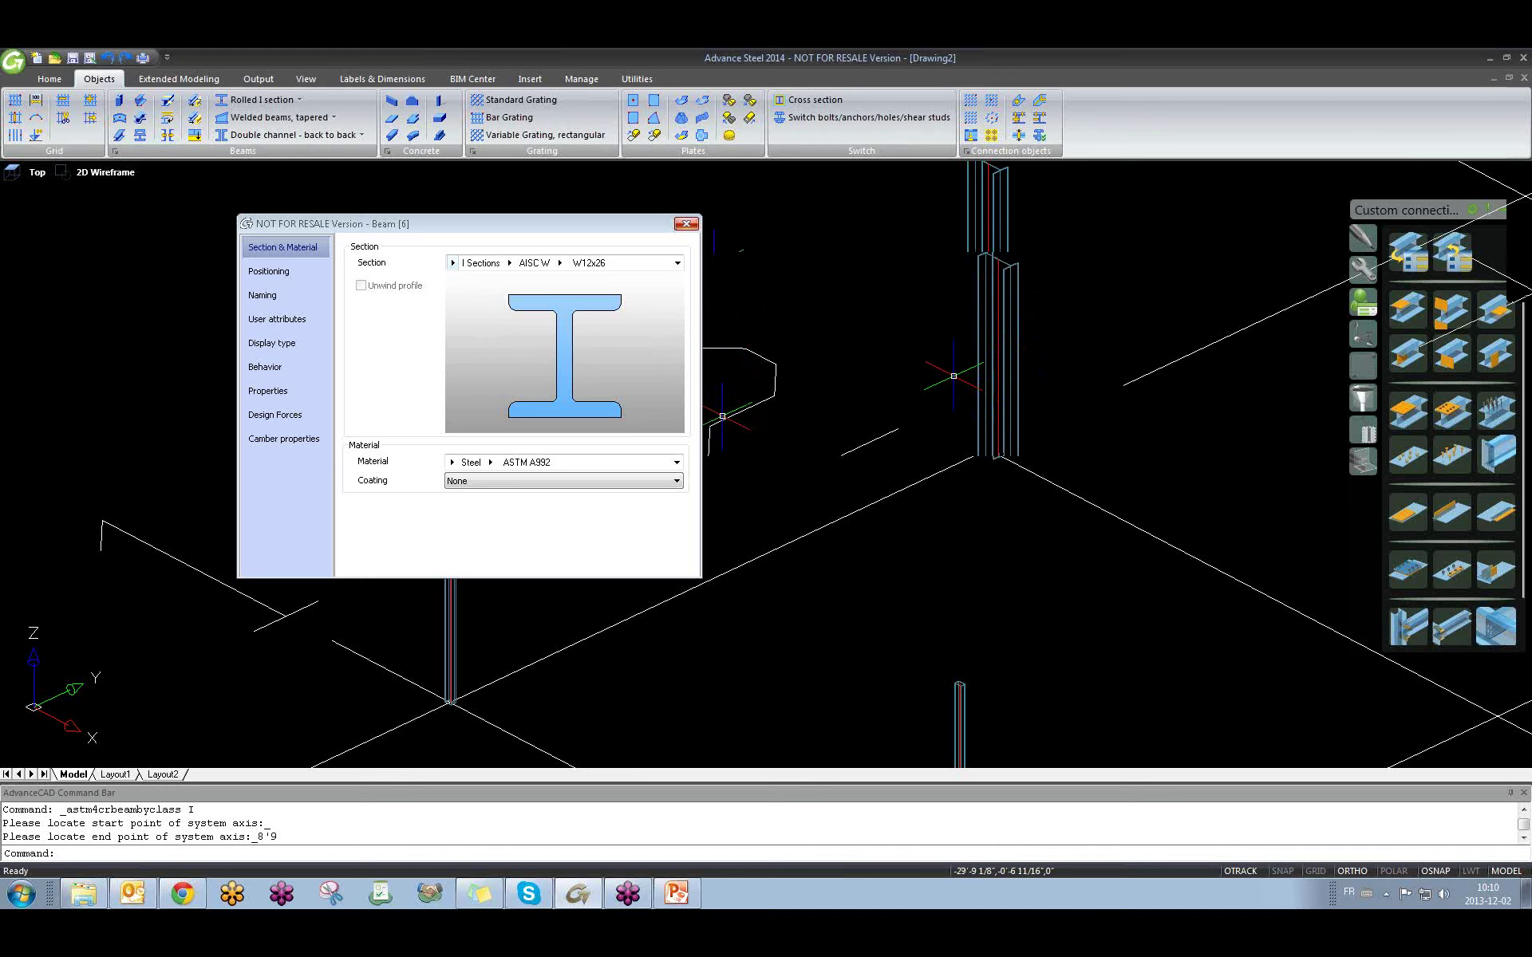
Change the rolled I section column's profile to AISC W W10x15 and close its properties.
click(550, 254)
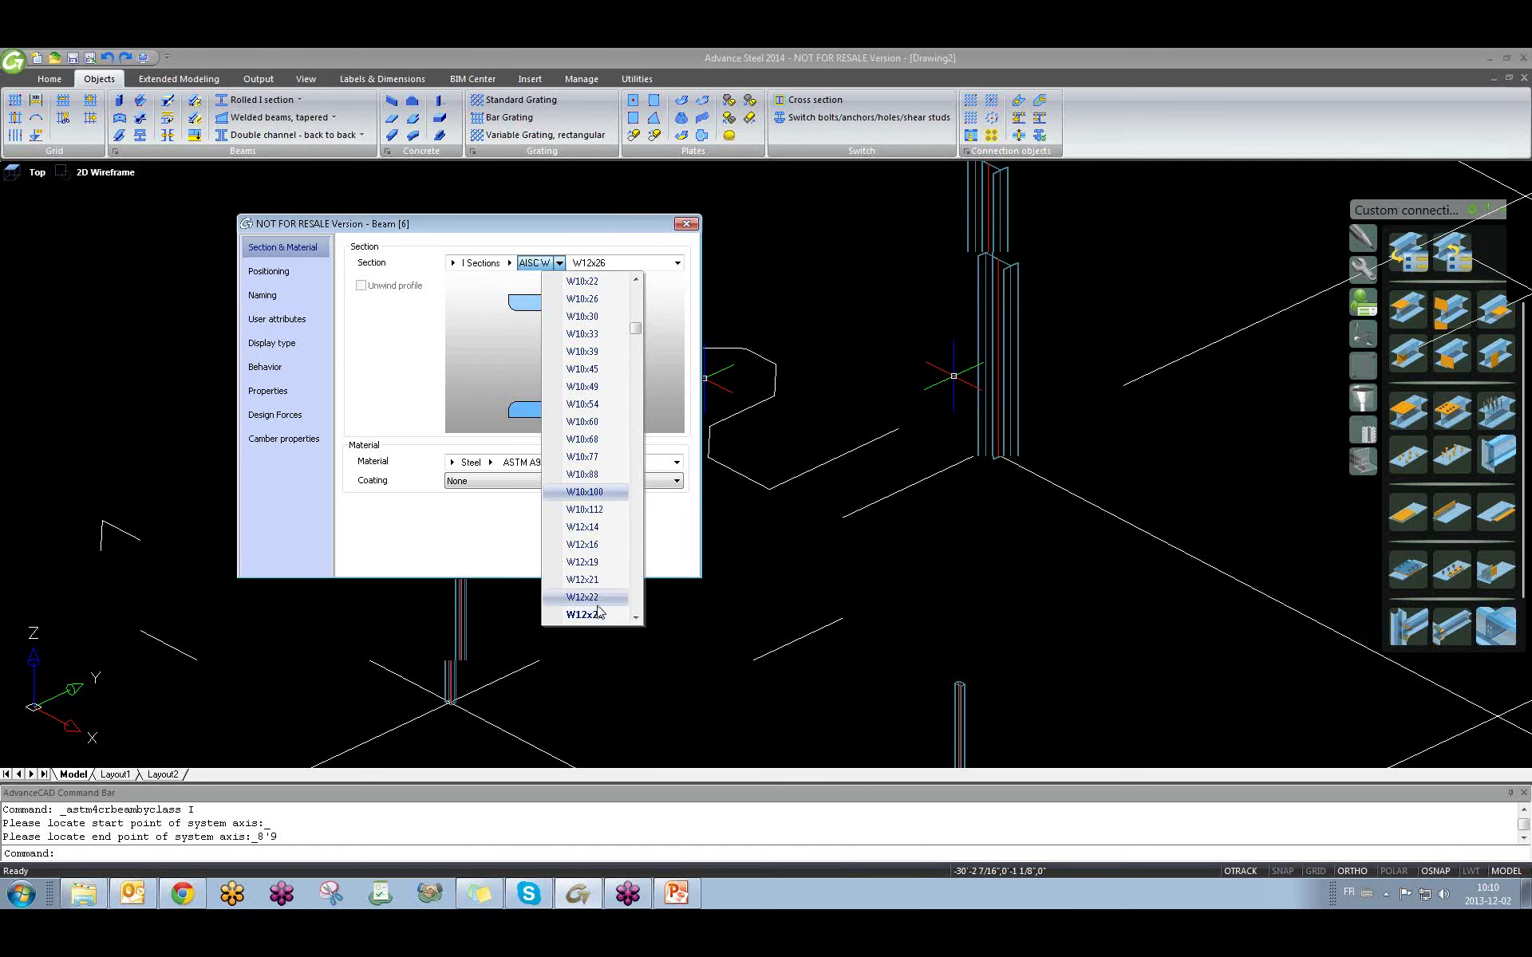
drag(639, 337, 638, 312)
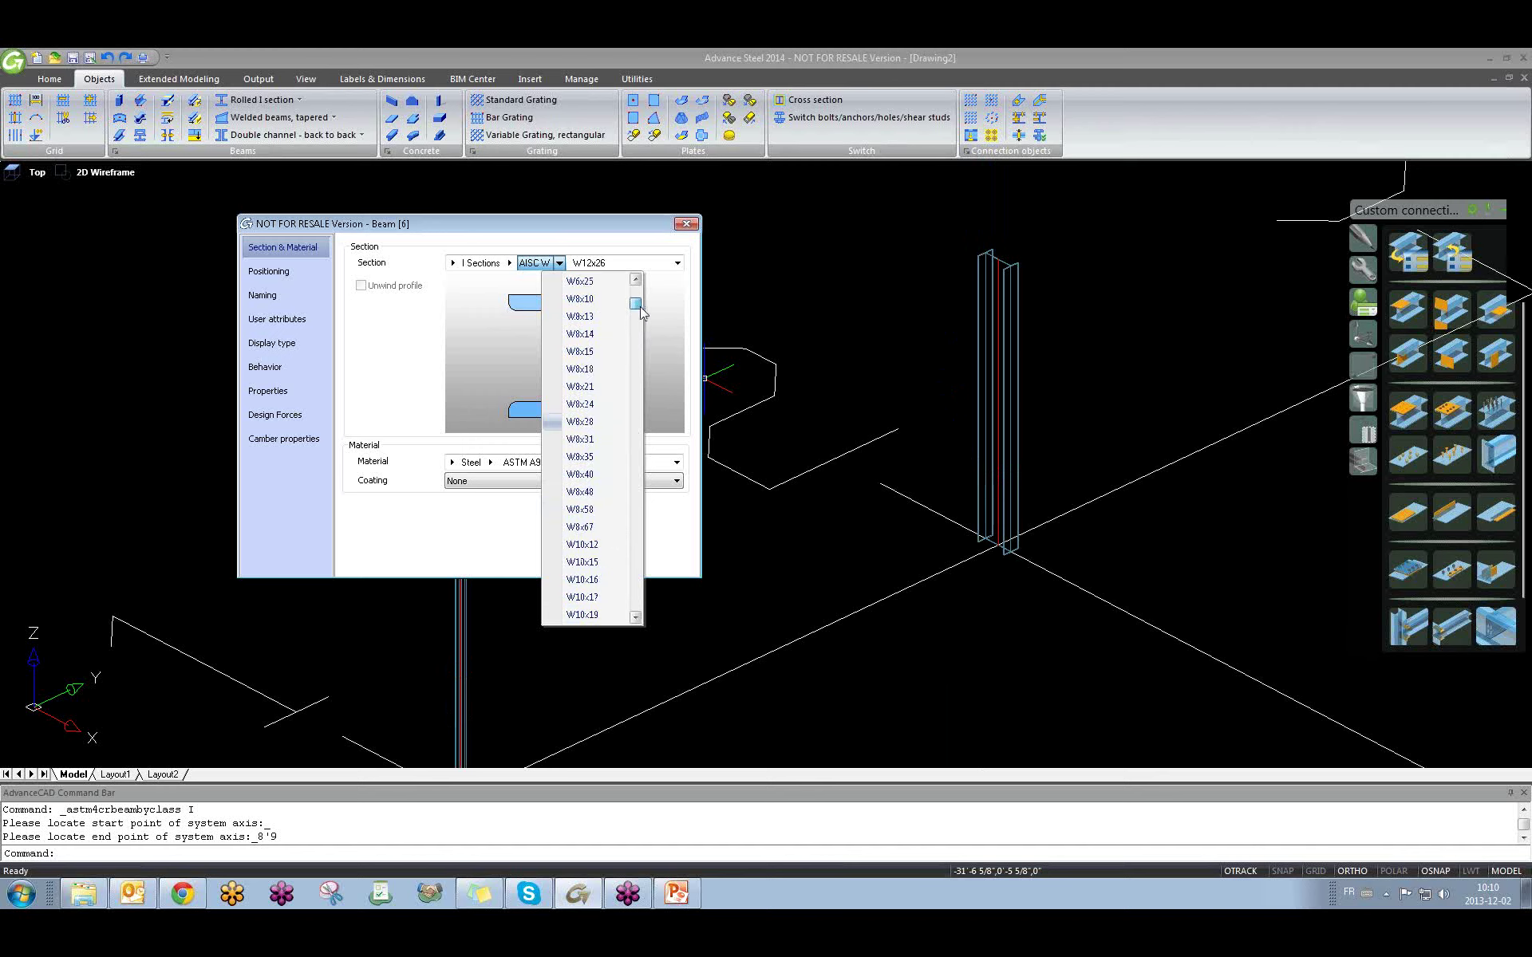
click(588, 562)
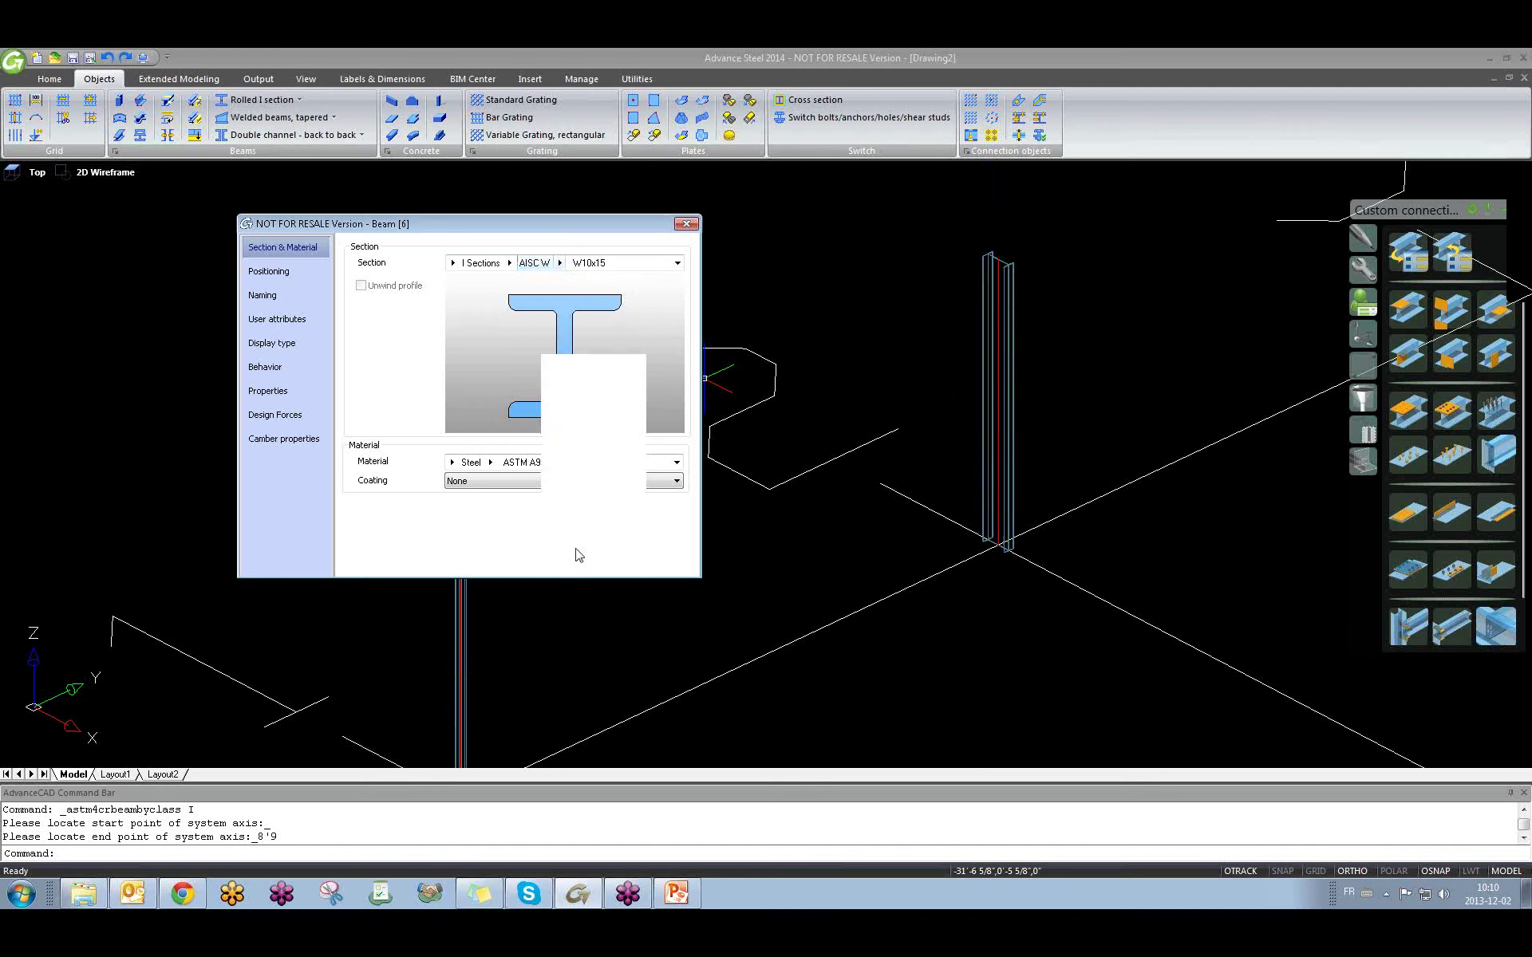
click(685, 225)
Reopen the I section column's properties and set its positioning offset to the centre of the section.
scroll(1025, 296, down, 3)
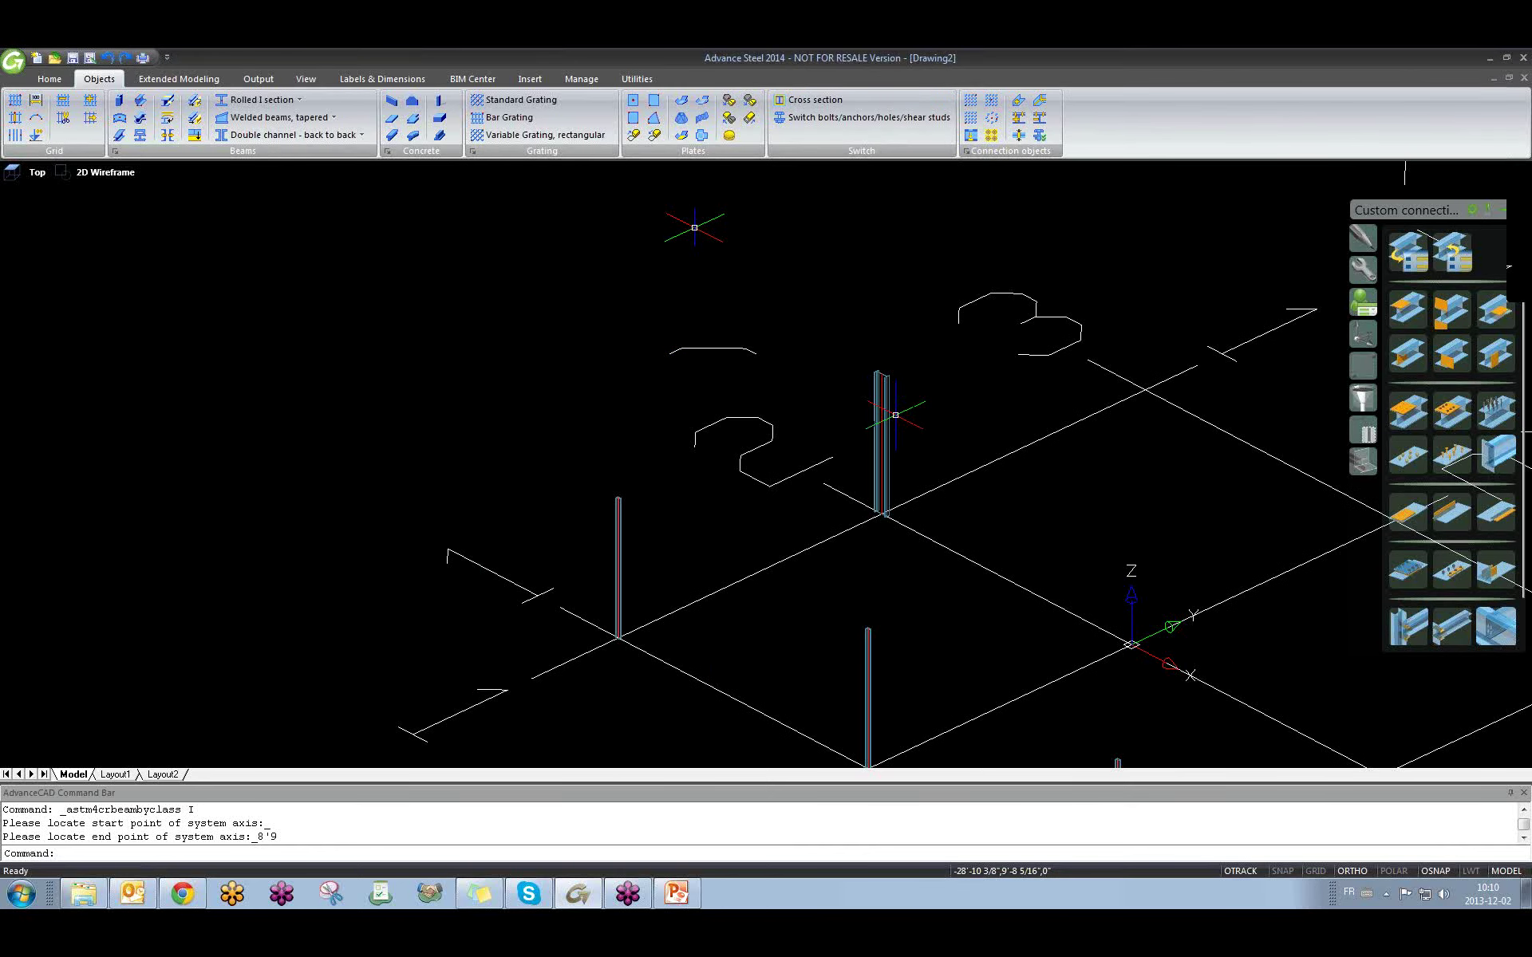
middle_drag(933, 426, 758, 438)
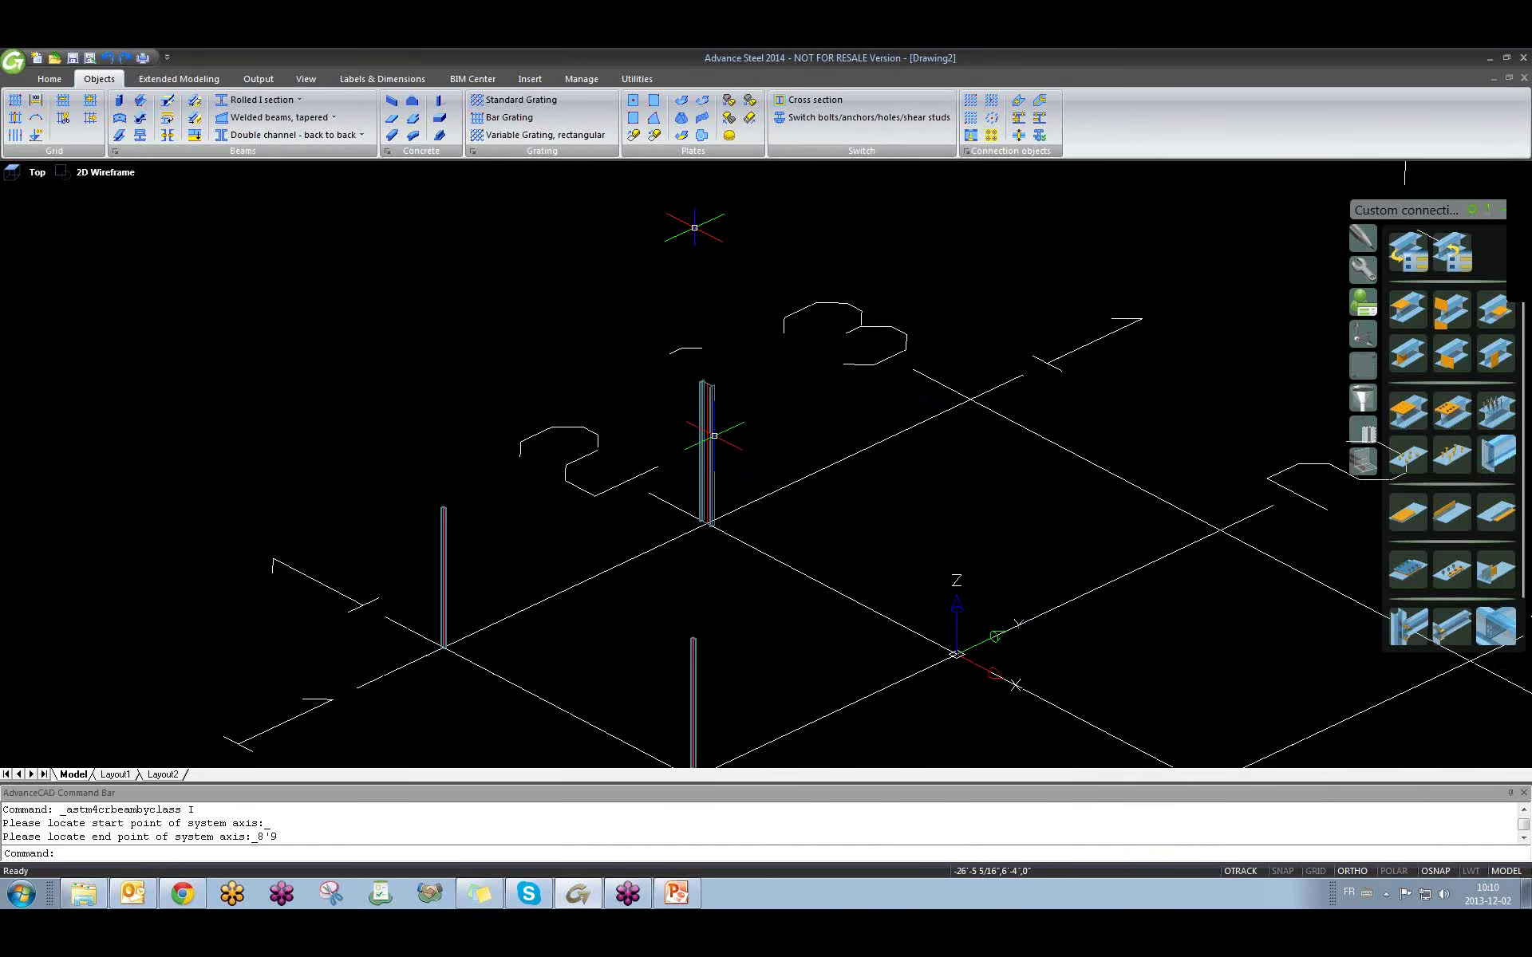
click(723, 445)
double_click(722, 446)
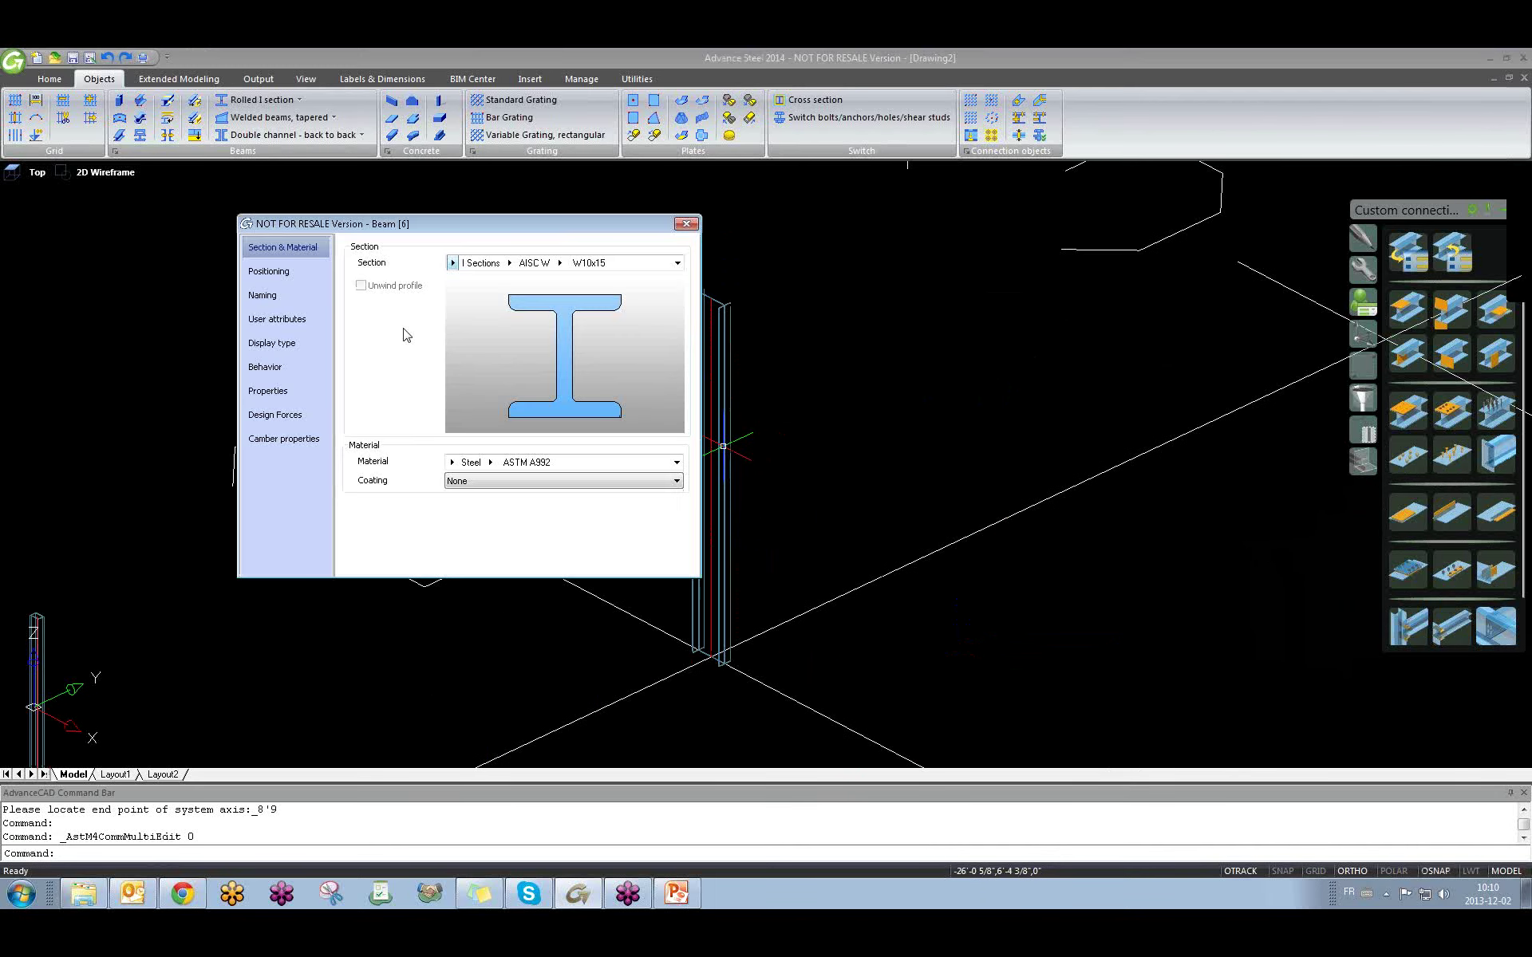
click(268, 271)
click(283, 299)
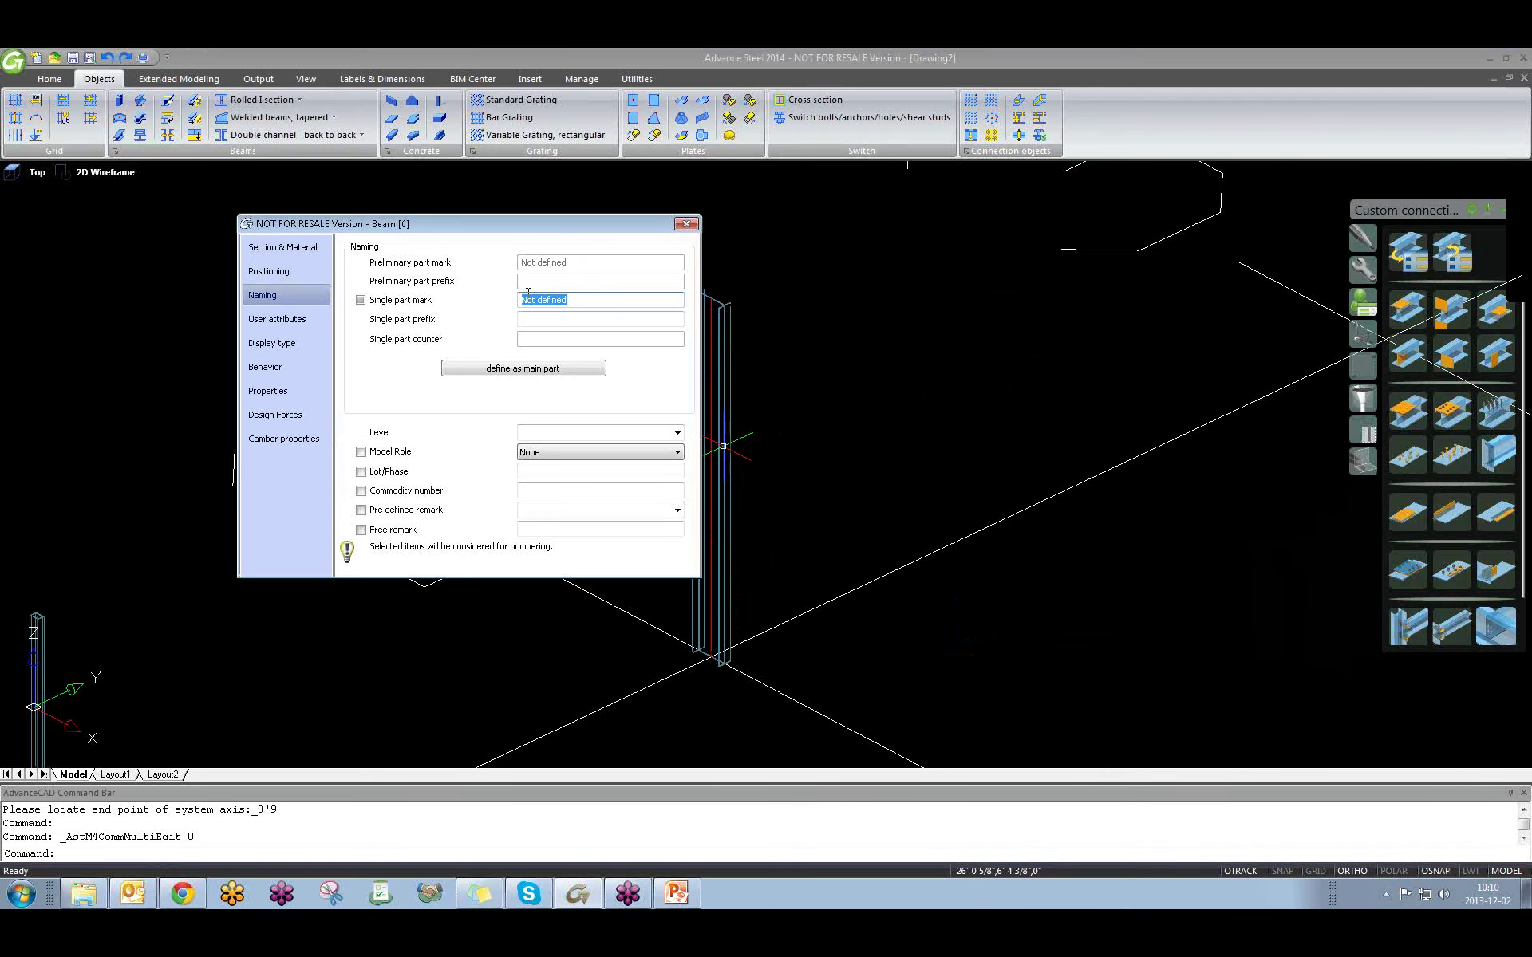
click(294, 270)
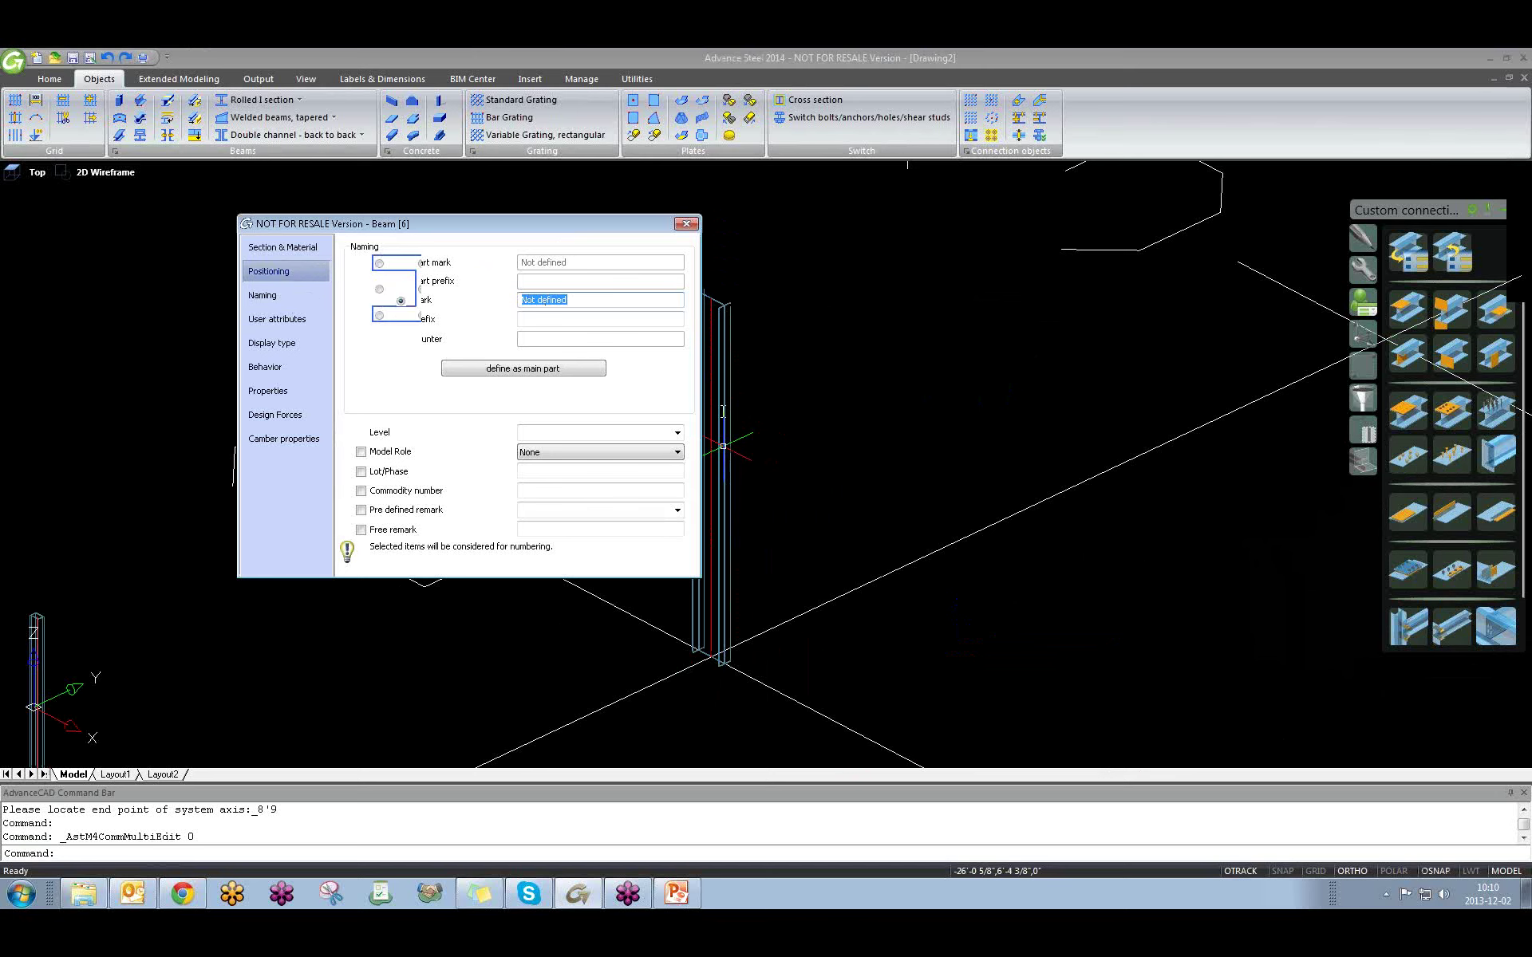
click(422, 289)
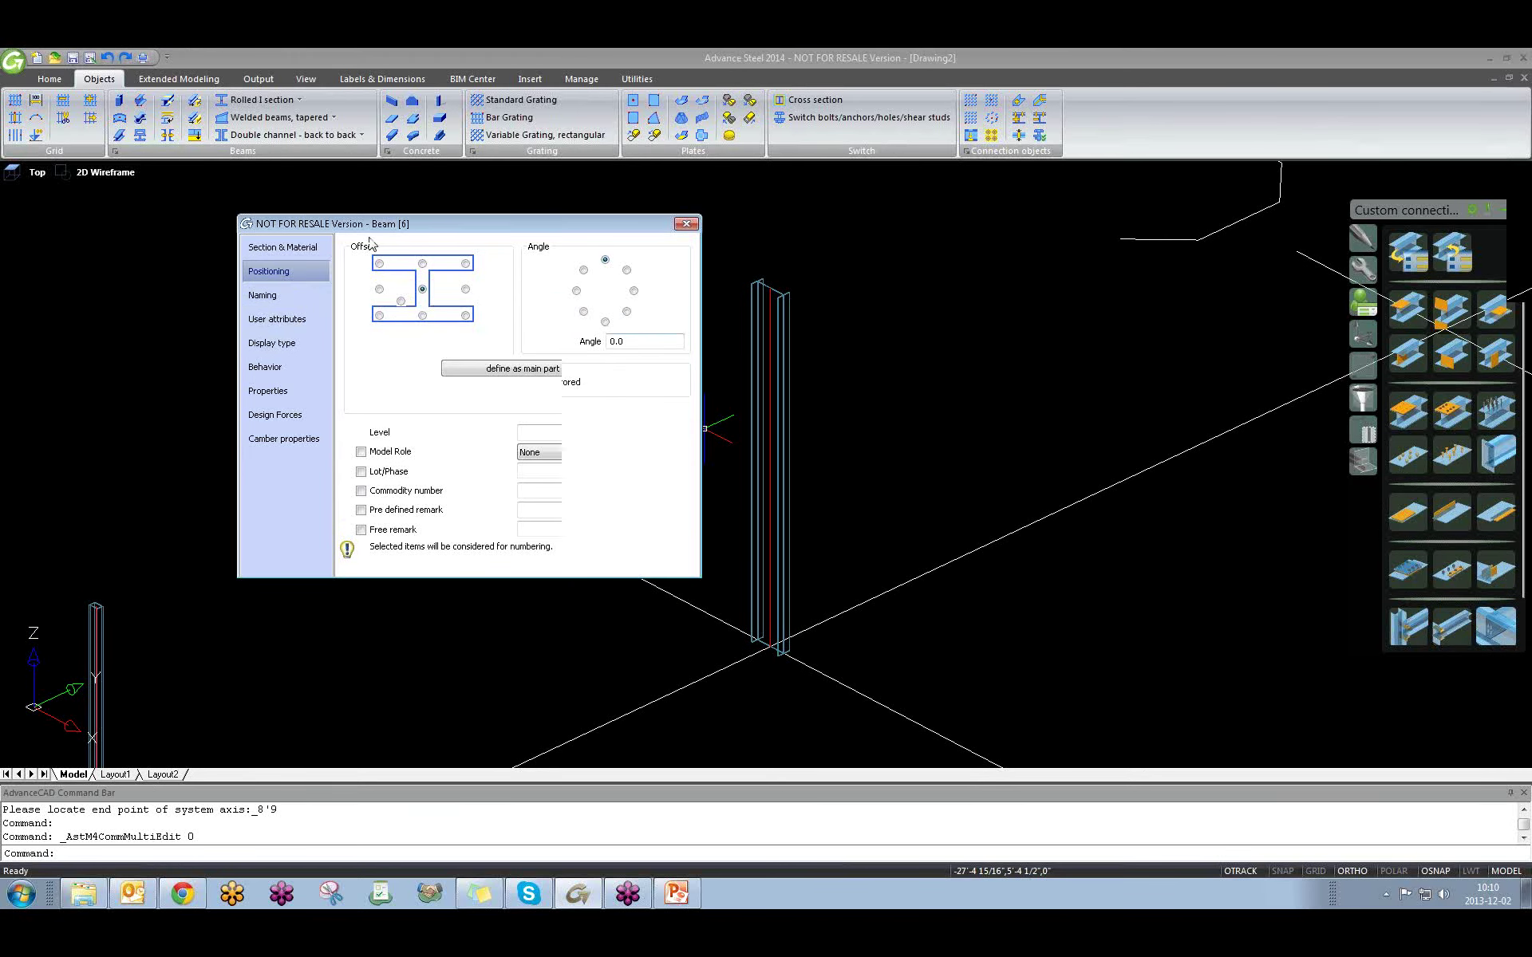
Set the I section column's model role to Column, look at its user attributes, and close the properties.
click(271, 296)
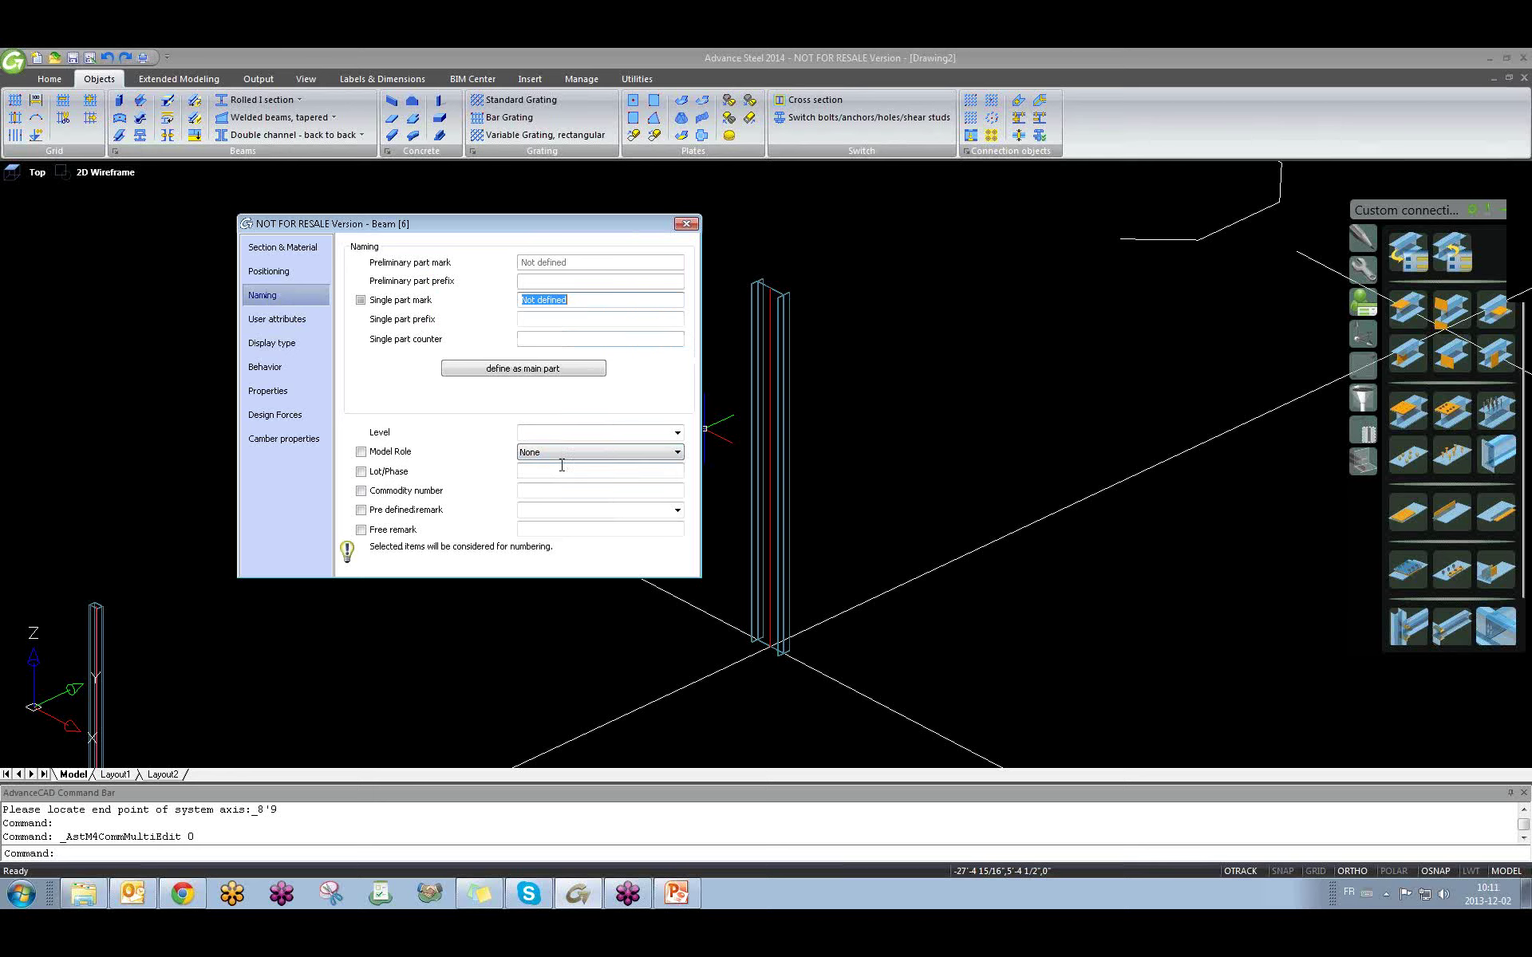
click(564, 454)
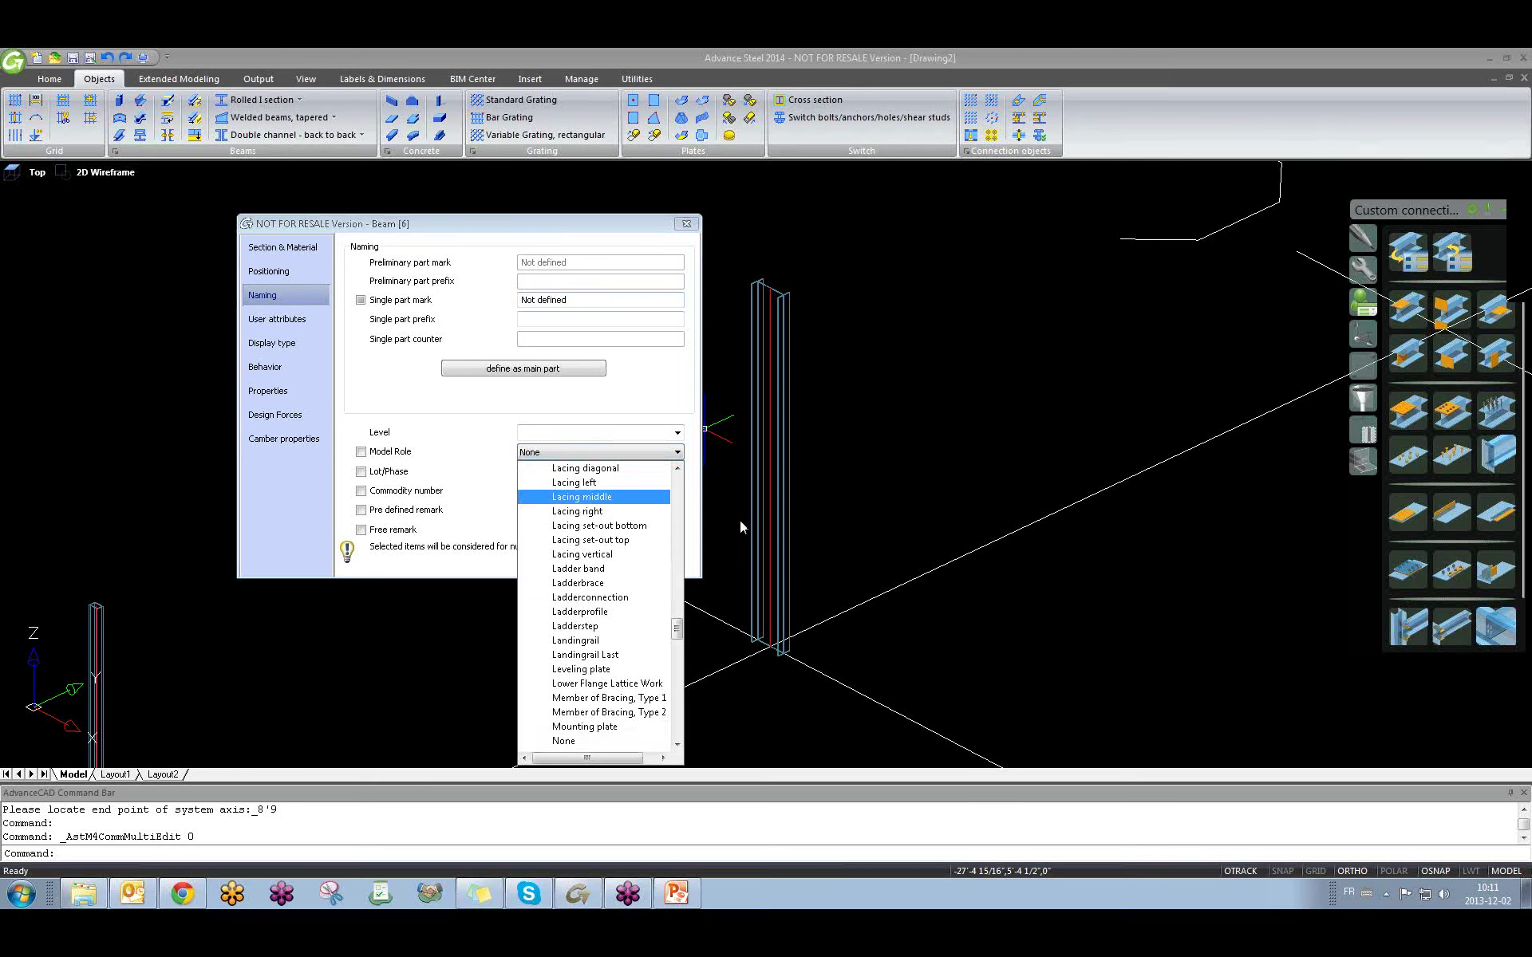
drag(676, 628, 683, 539)
click(621, 667)
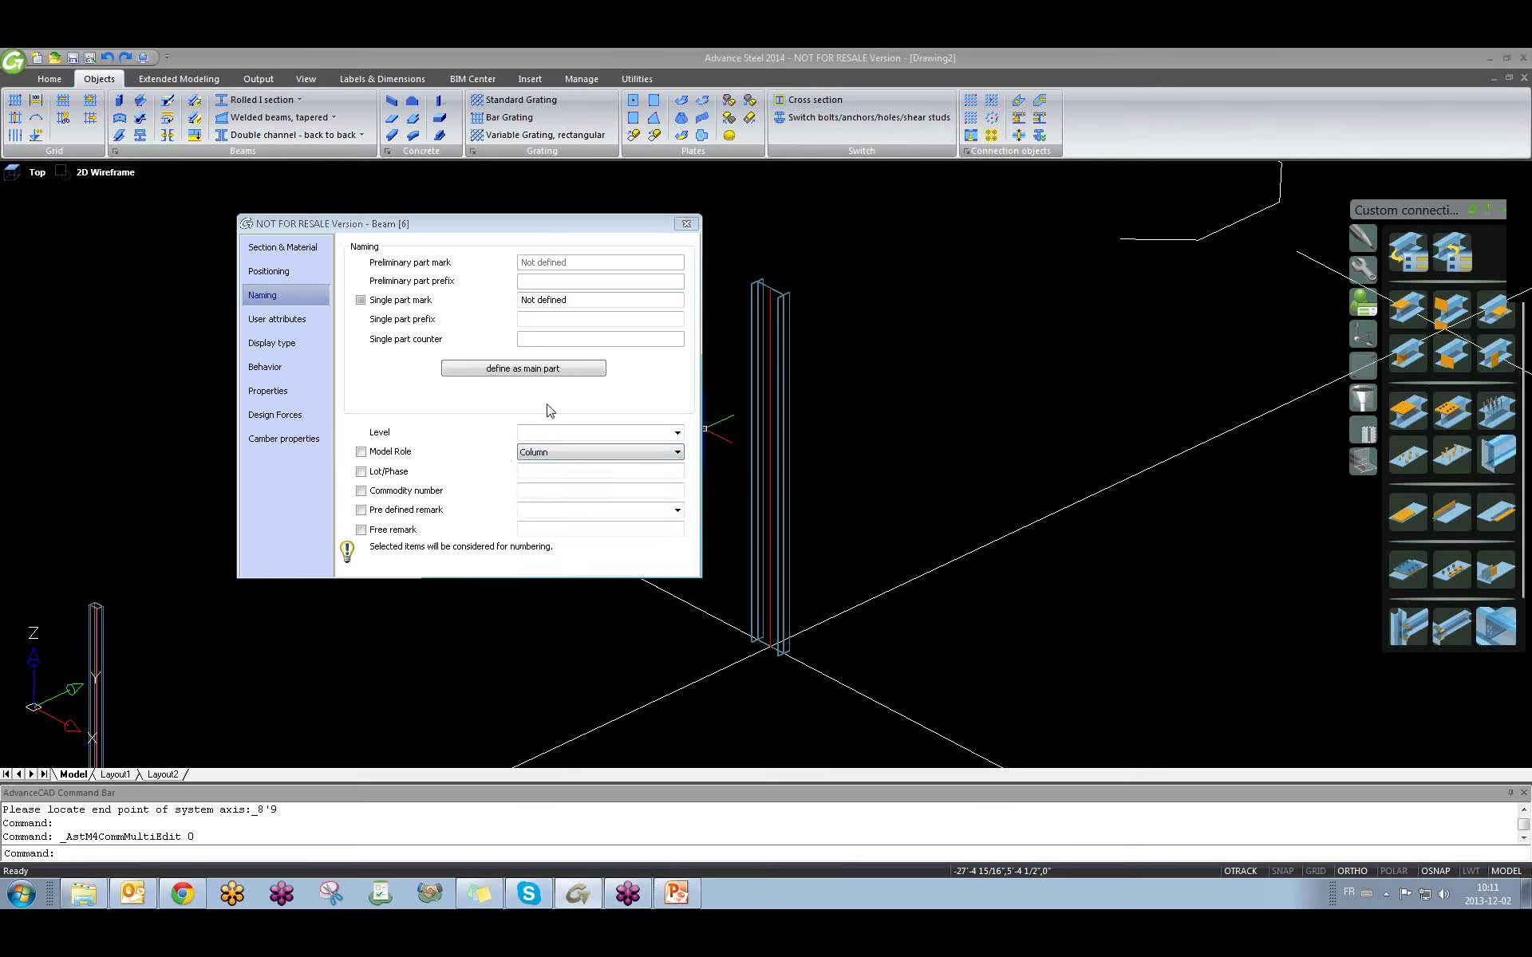
click(277, 319)
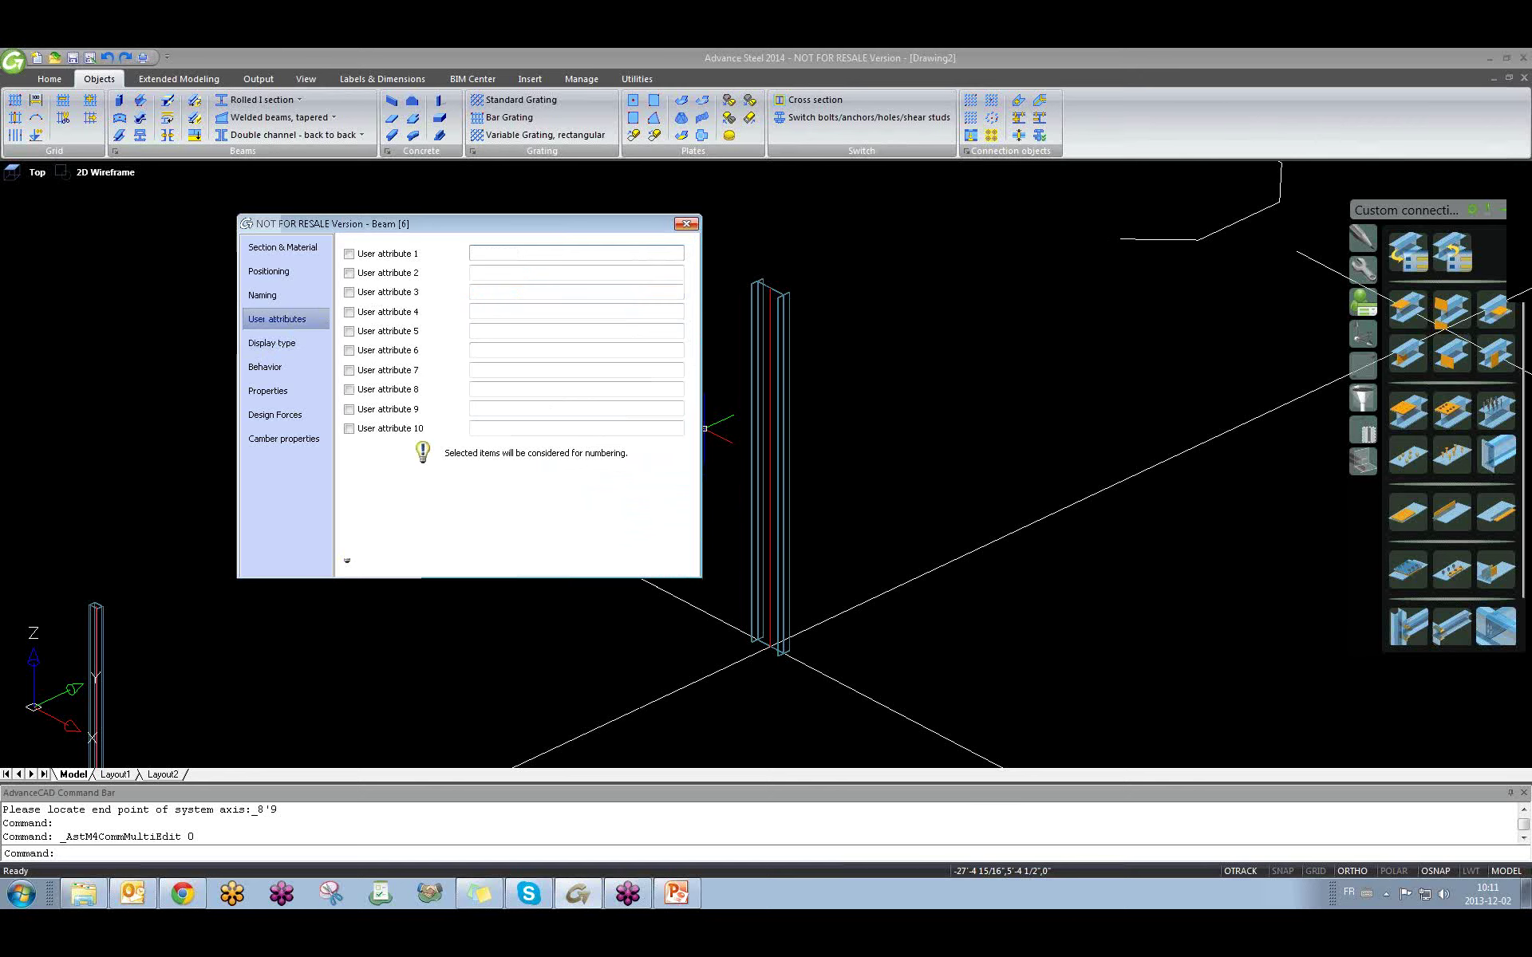
click(686, 223)
Copy the I section column to the other two grid intersections along the same grid line, using the grid line ends as reference points.
scroll(623, 312, down, 5)
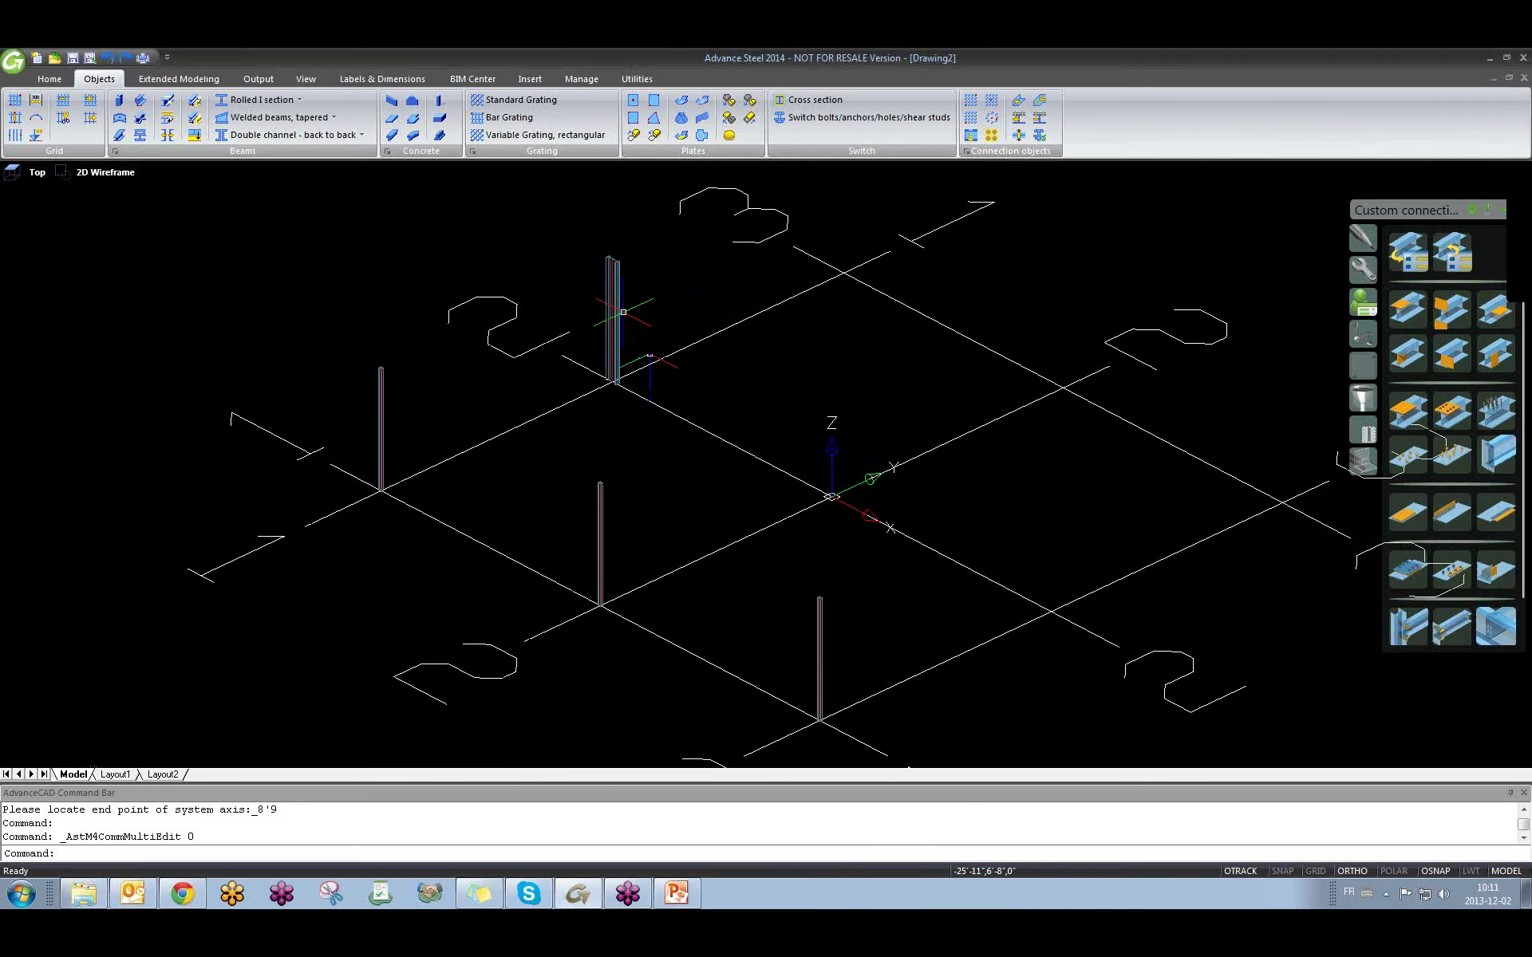
text(CP)
key(Return)
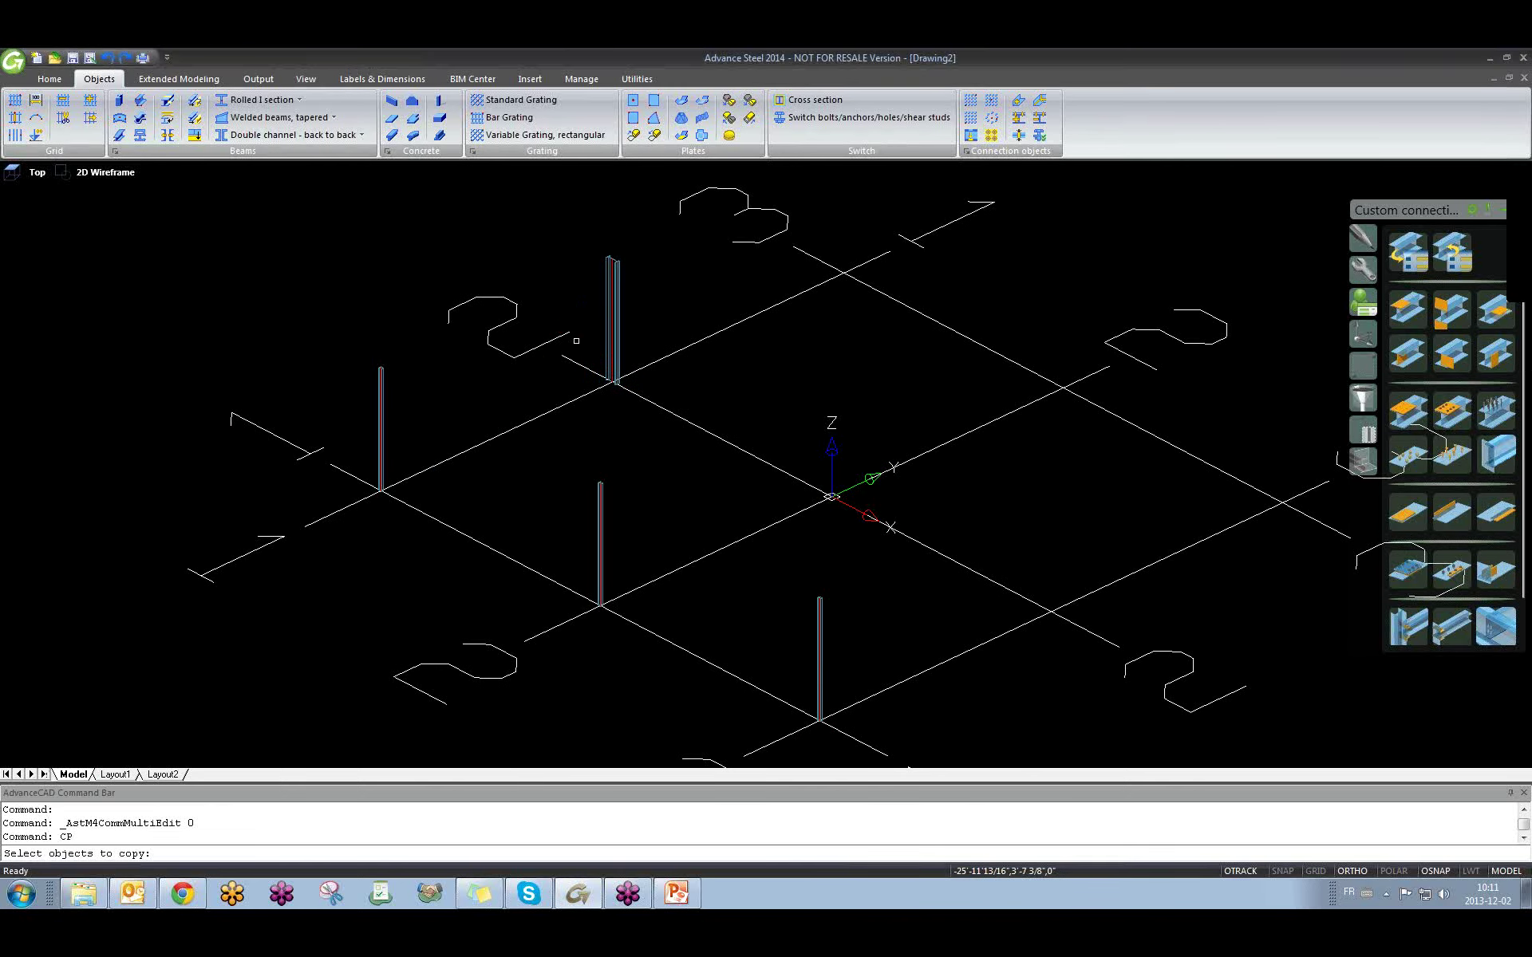
click(614, 309)
key(Return)
click(305, 526)
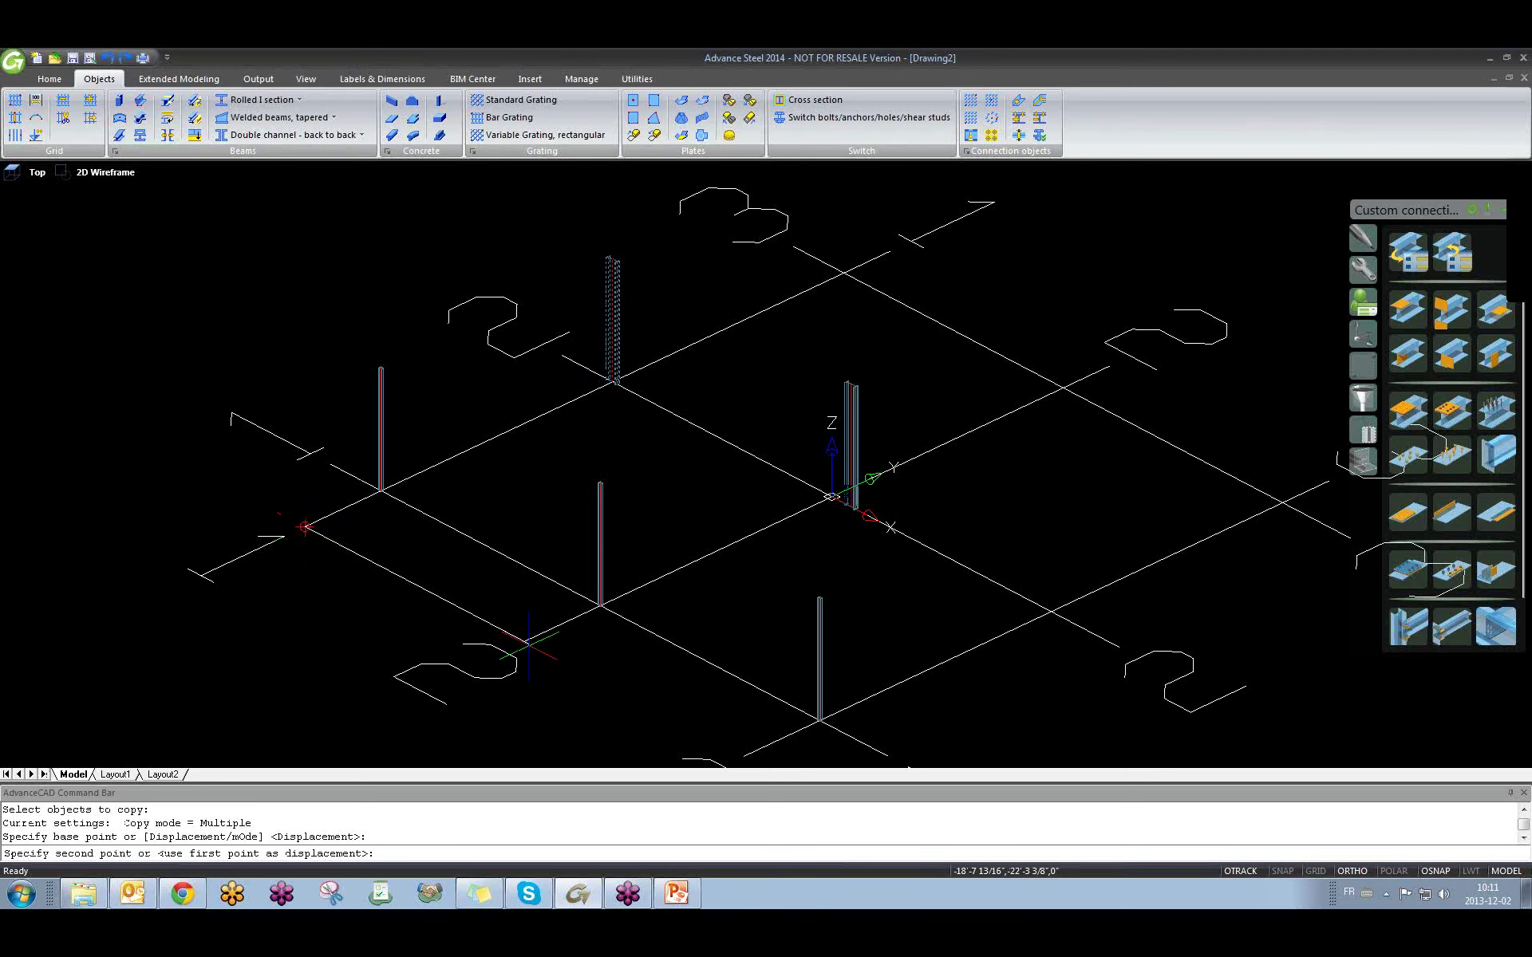
click(529, 638)
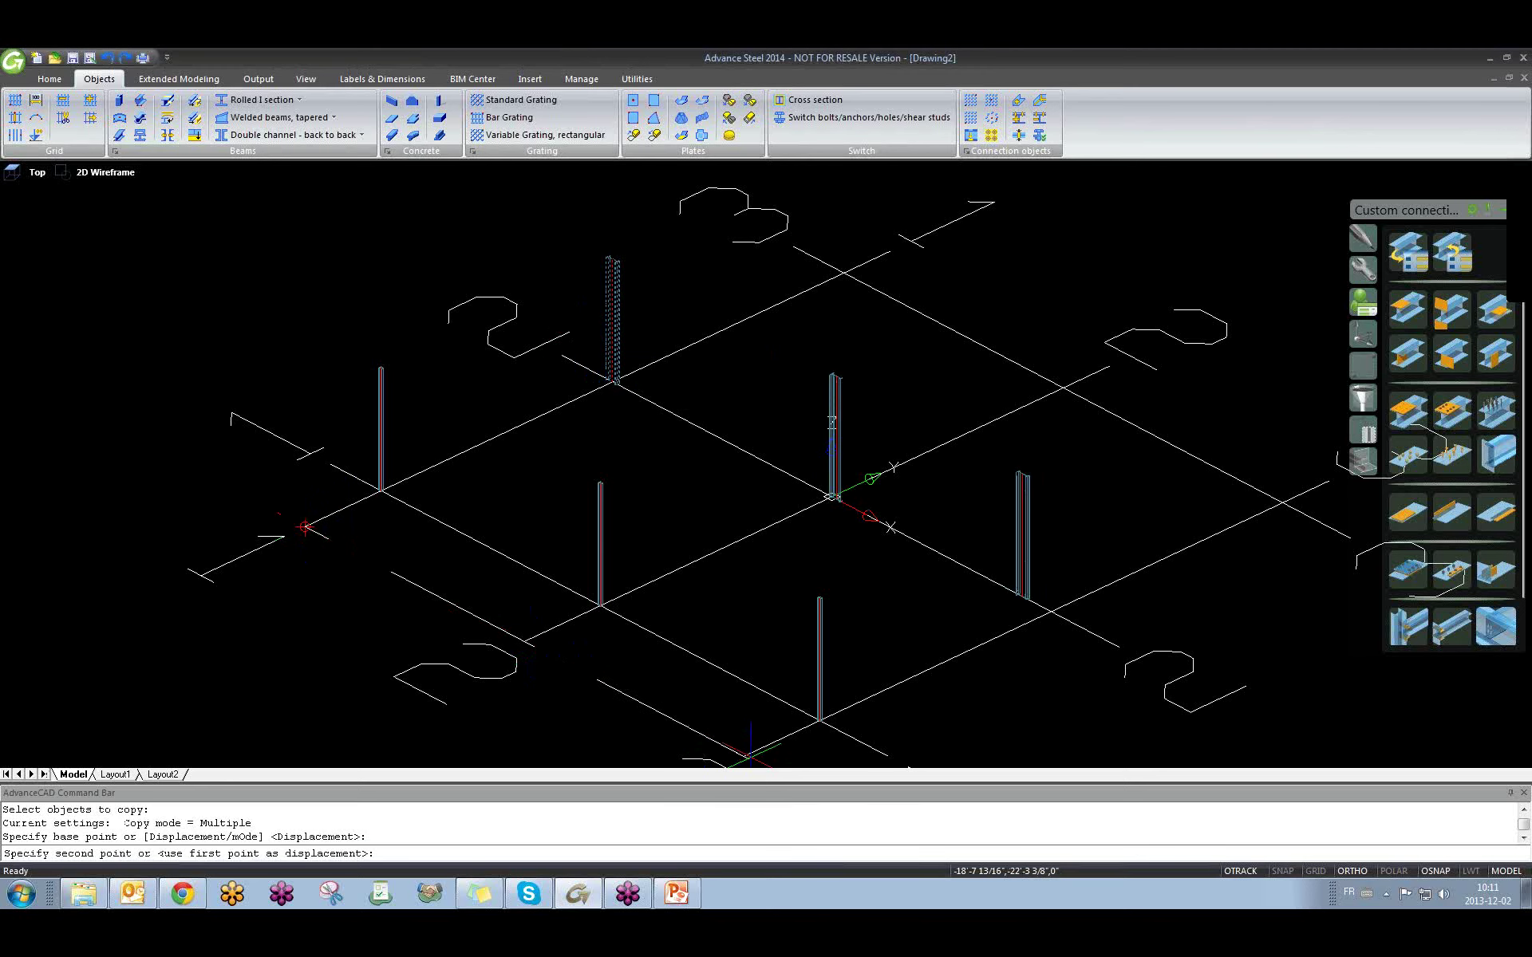
key(Return)
middle_drag(942, 465, 776, 470)
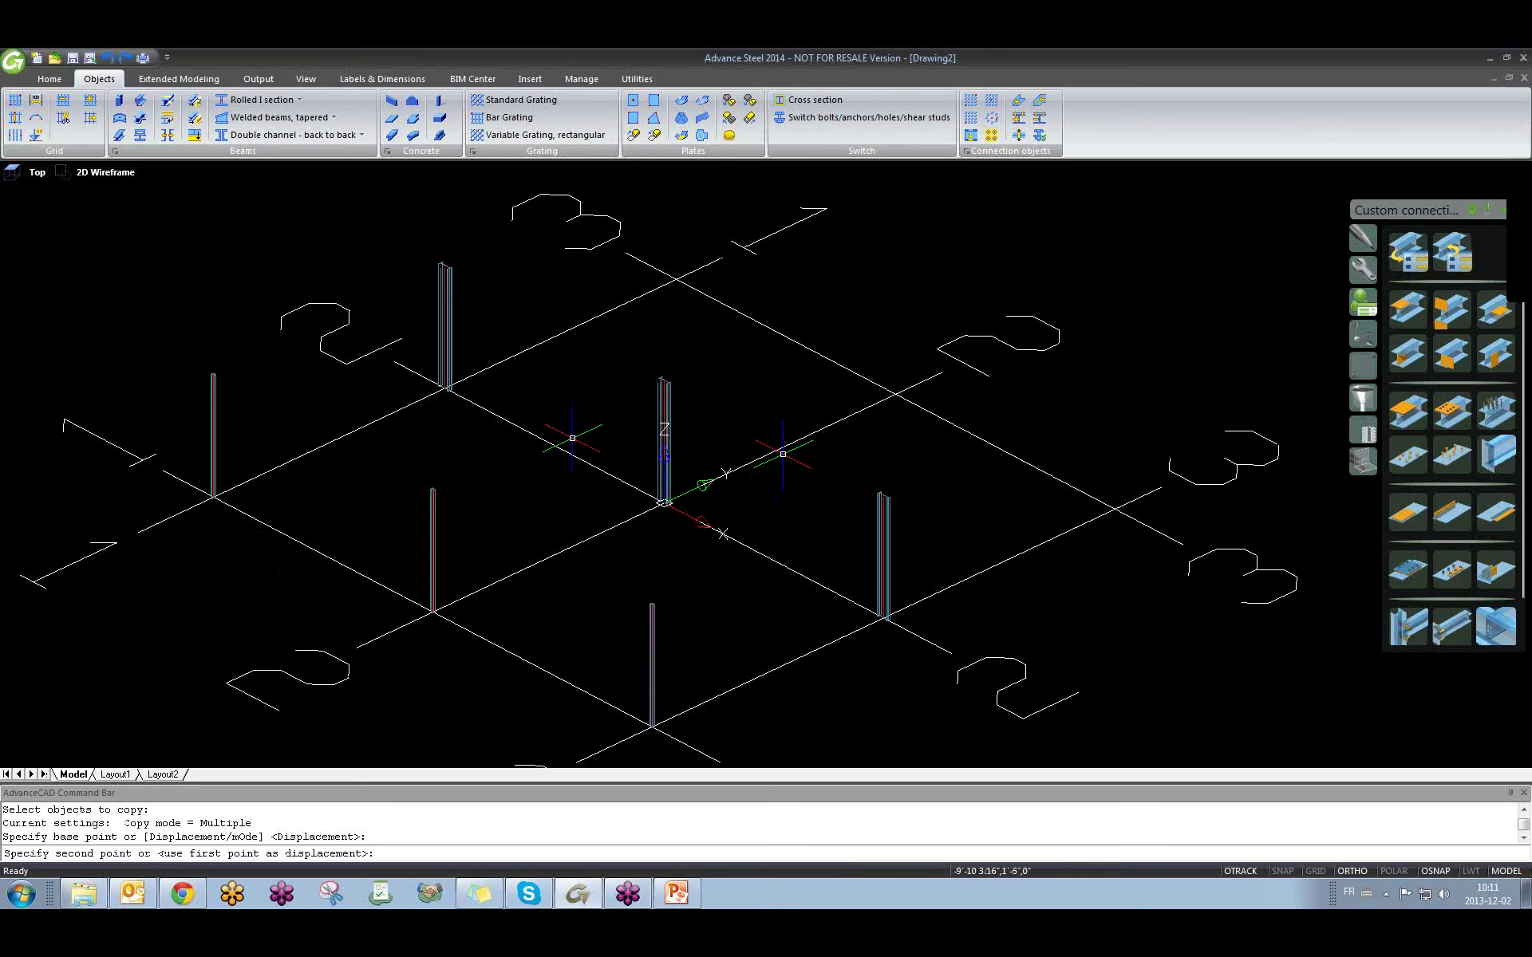
click(433, 532)
key(Escape)
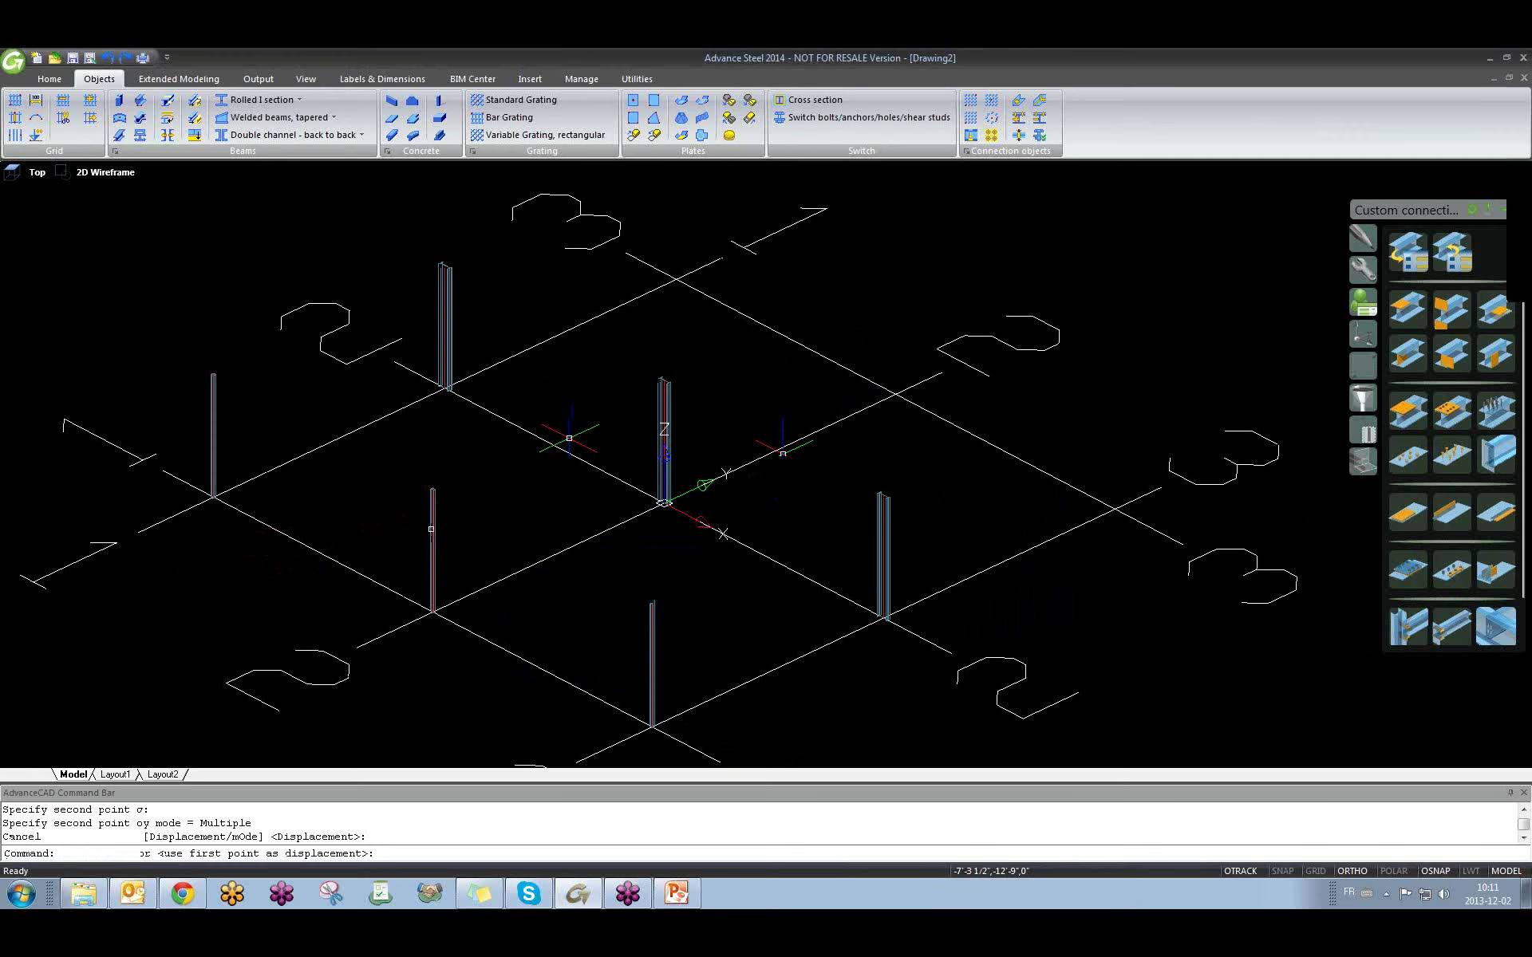
Copy the corner-side and middle I section columns together to the corresponding intersections on the next parallel grid line.
text(CP)
key(Return)
click(663, 414)
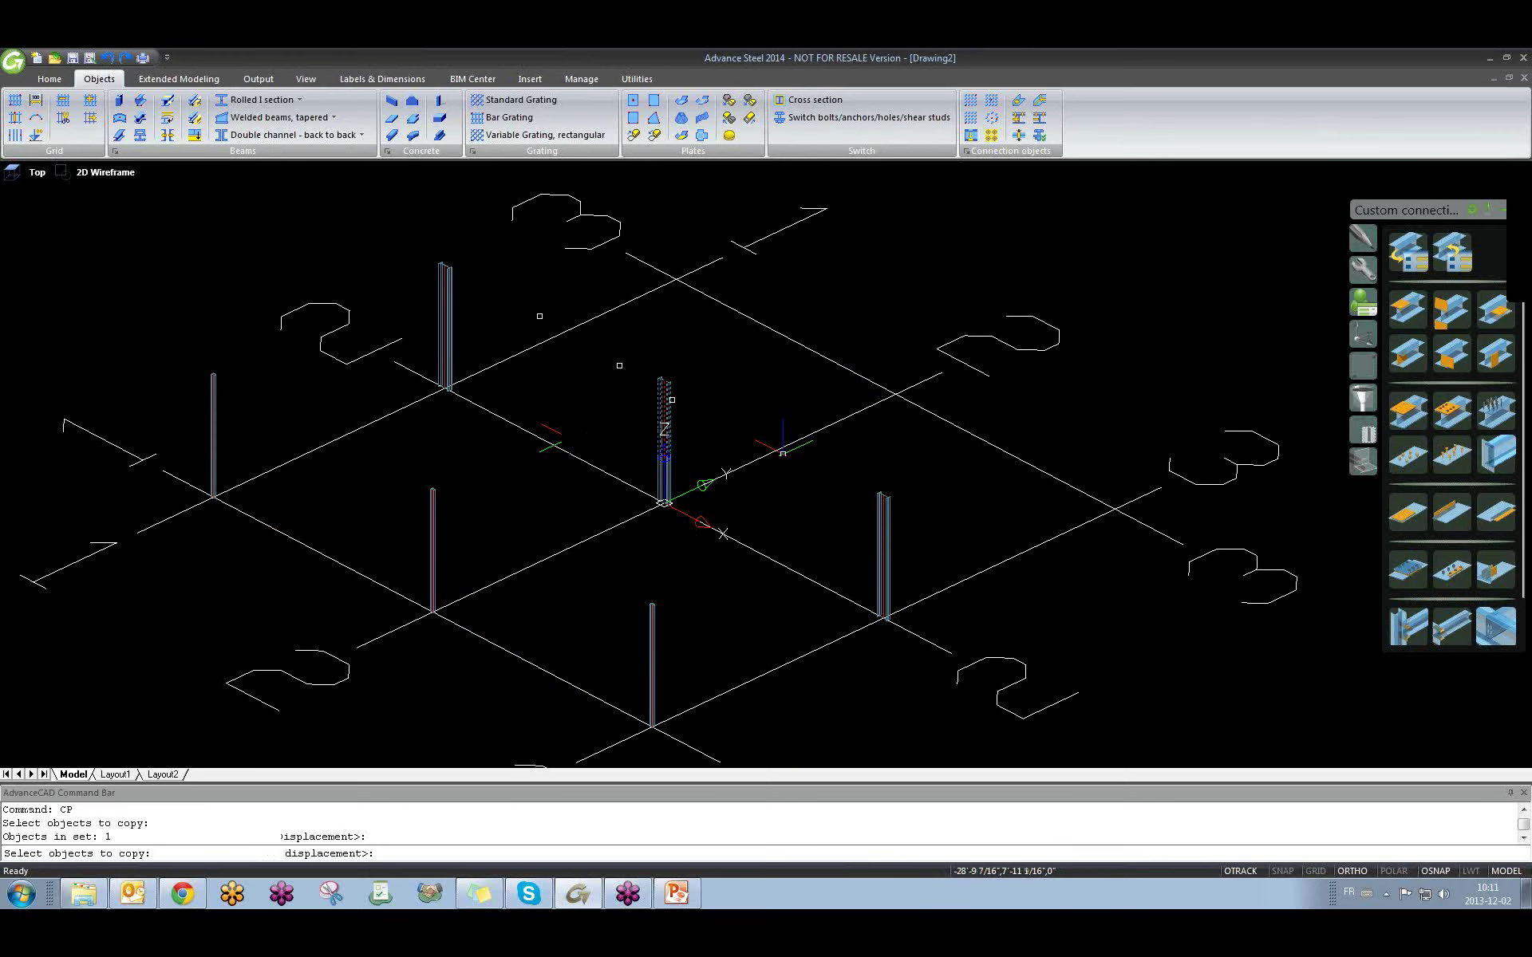
click(447, 323)
key(Return)
click(951, 654)
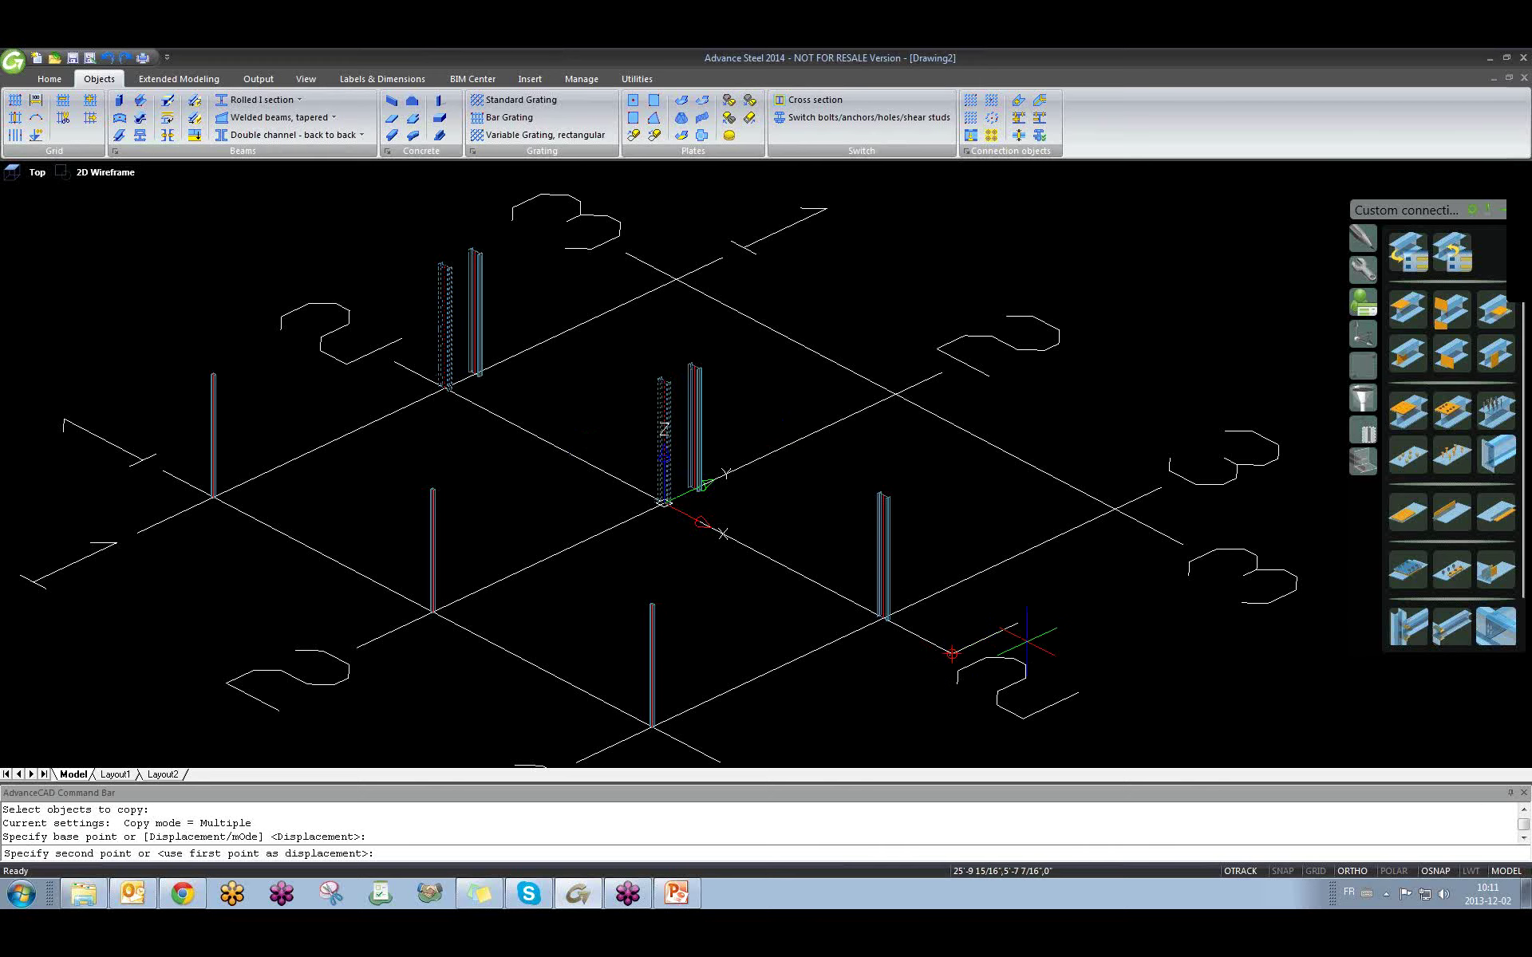
click(1116, 547)
key(Return)
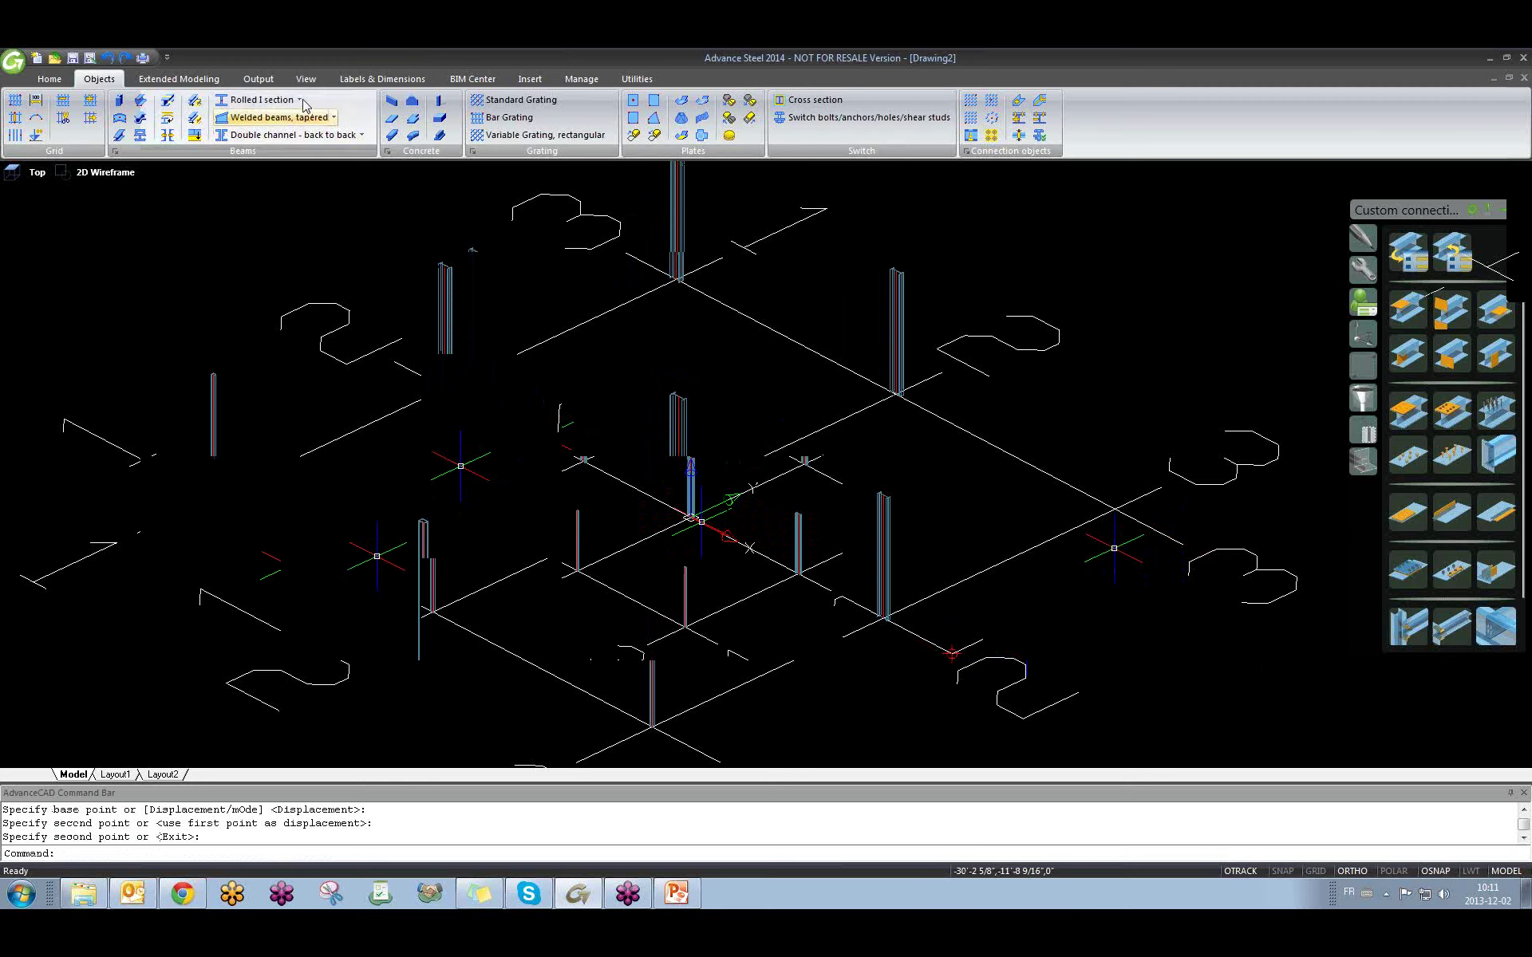
Change the first hollow section column's profile to HSS 12X10X5/16 and inspect it in the model.
double_click(429, 491)
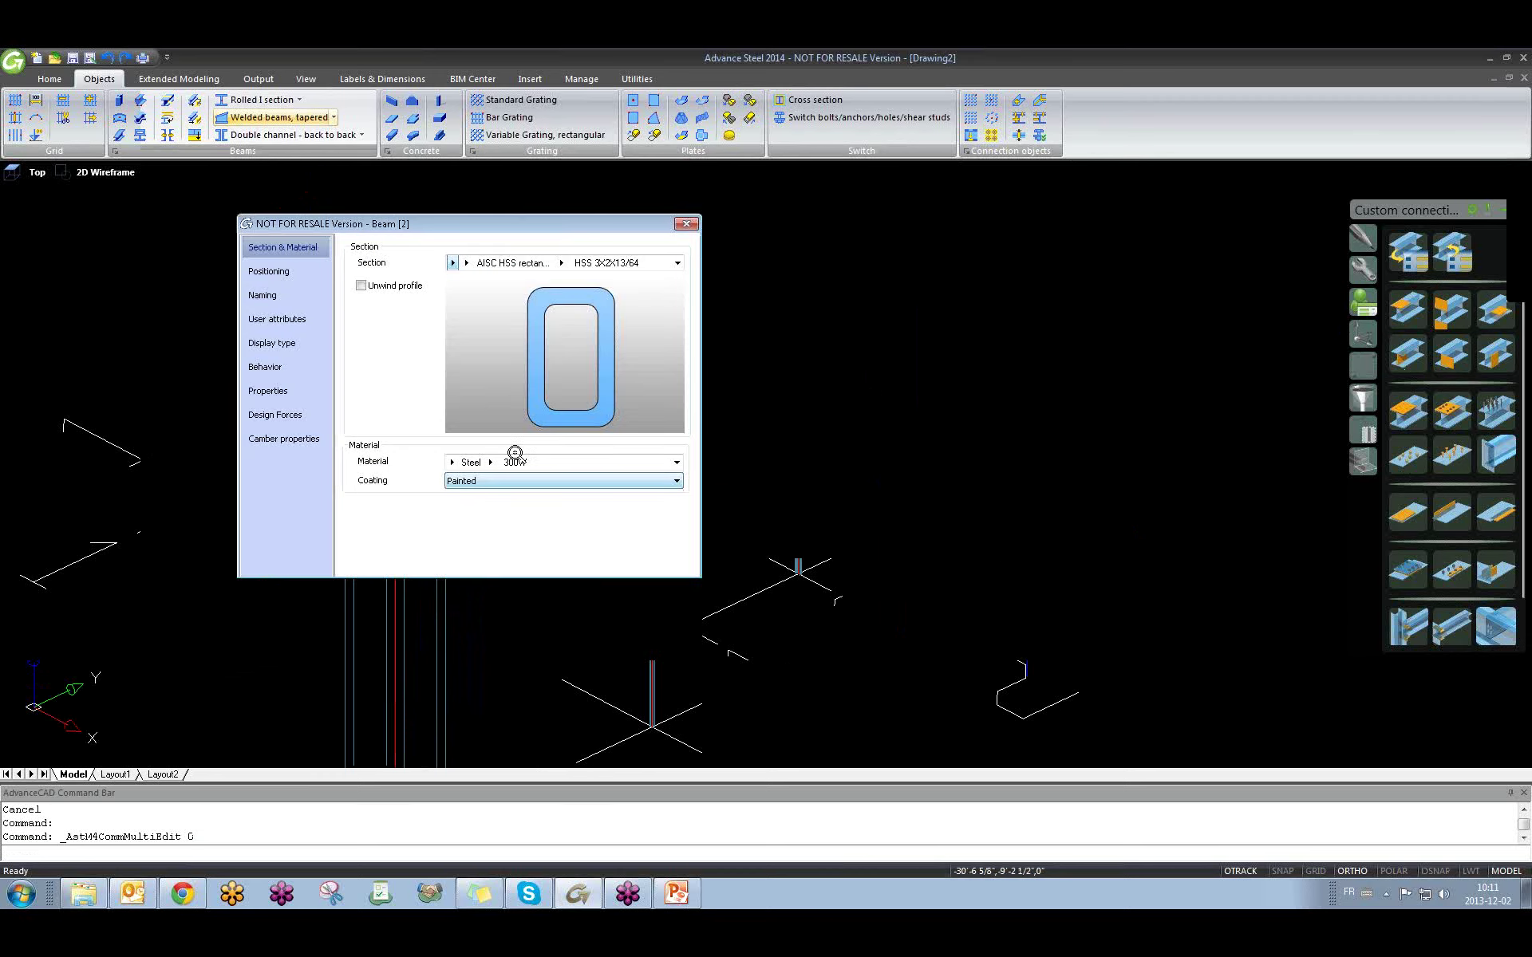
click(563, 262)
click(563, 261)
click(564, 262)
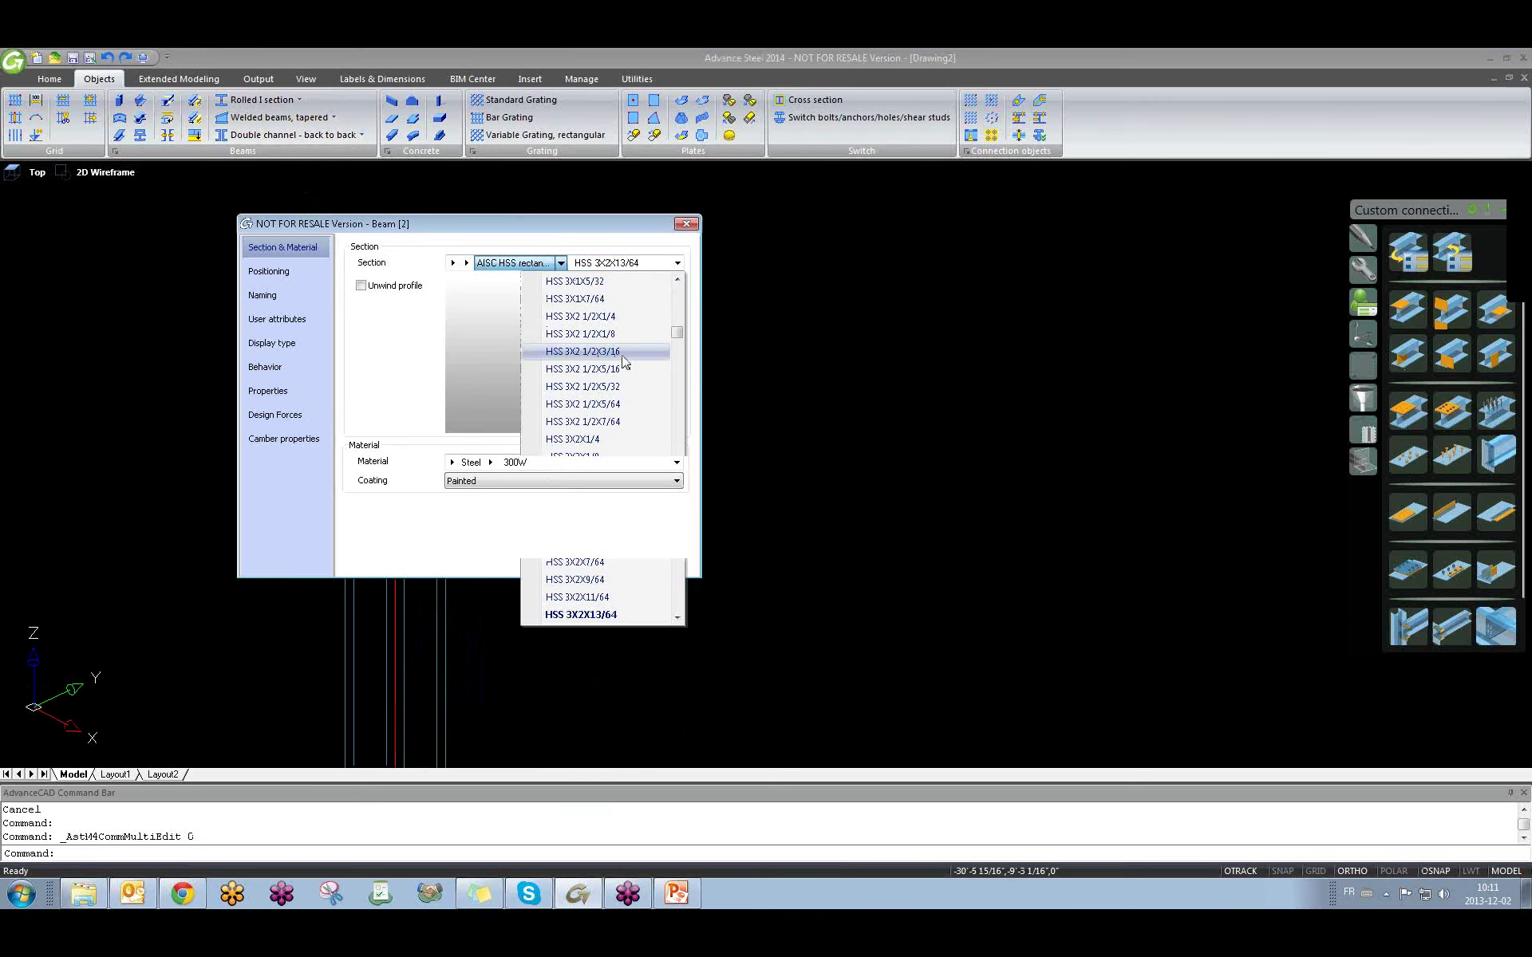
drag(677, 332, 693, 552)
click(617, 476)
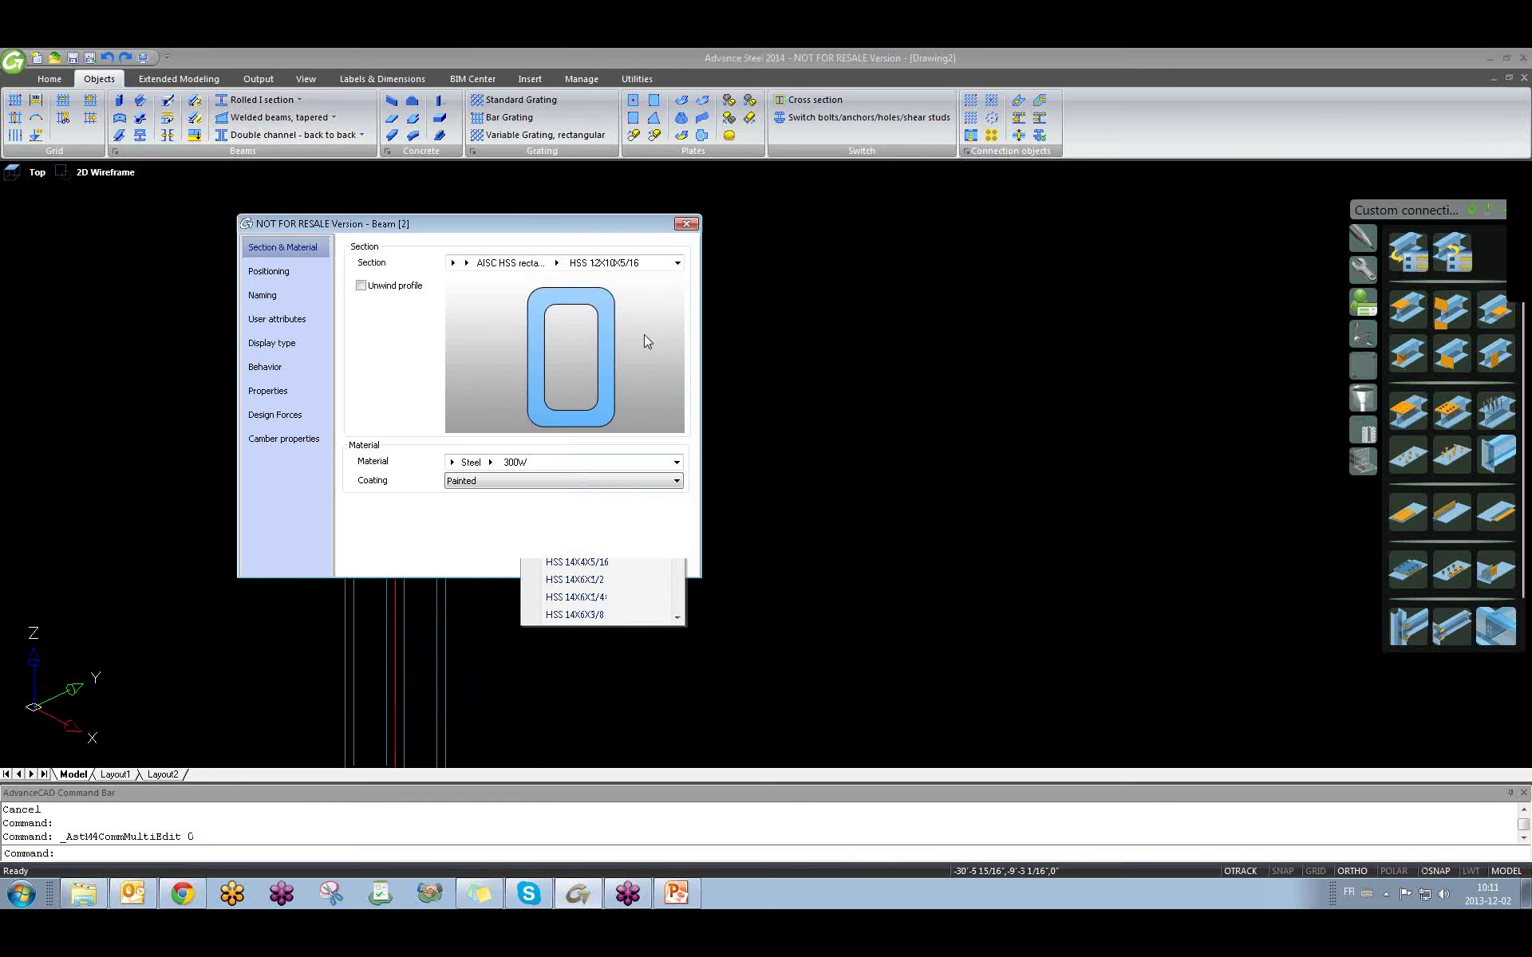
click(685, 223)
scroll(592, 280, up, 3)
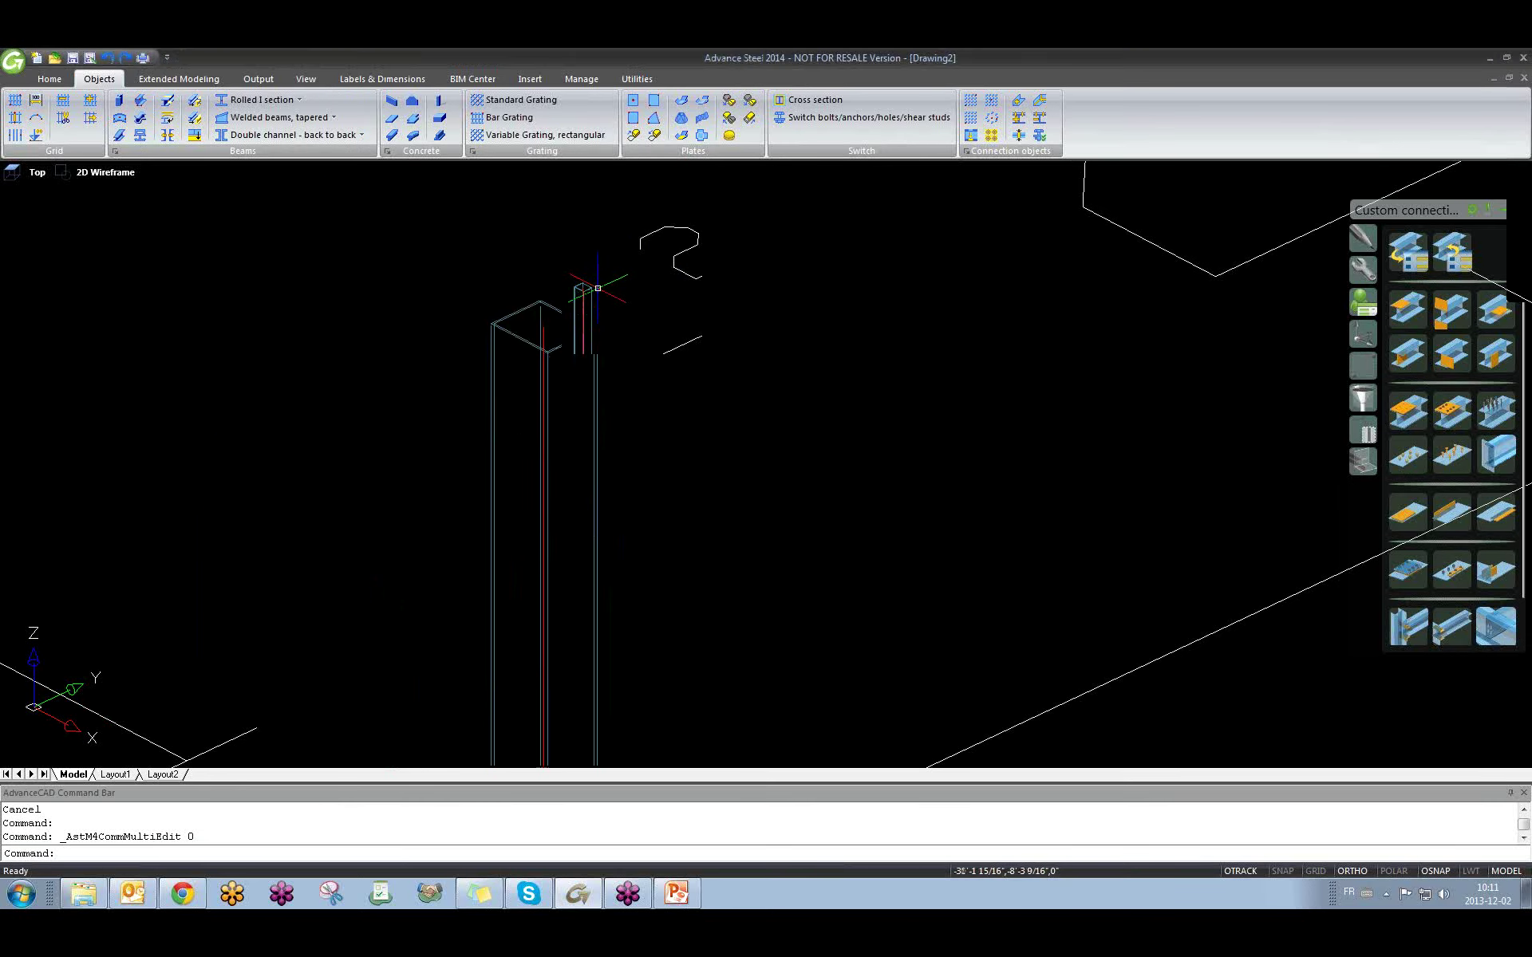
scroll(653, 383, down, 3)
scroll(653, 383, up, 2)
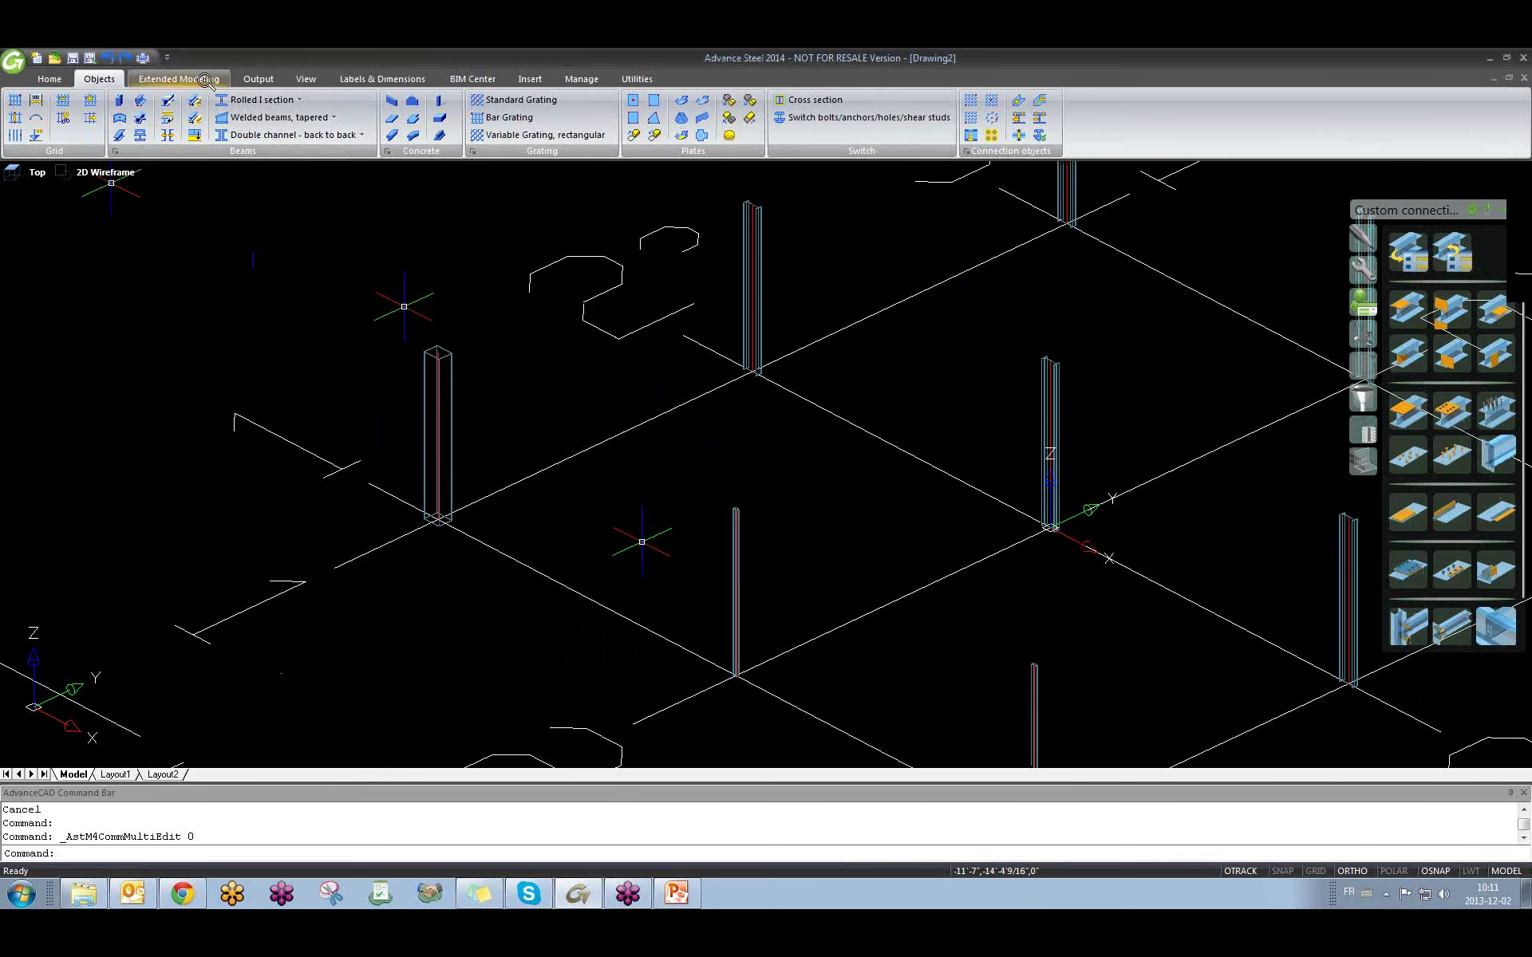
Browse the Home and Objects commands available for the quick access toolbar, then close the customization without adding any.
click(167, 58)
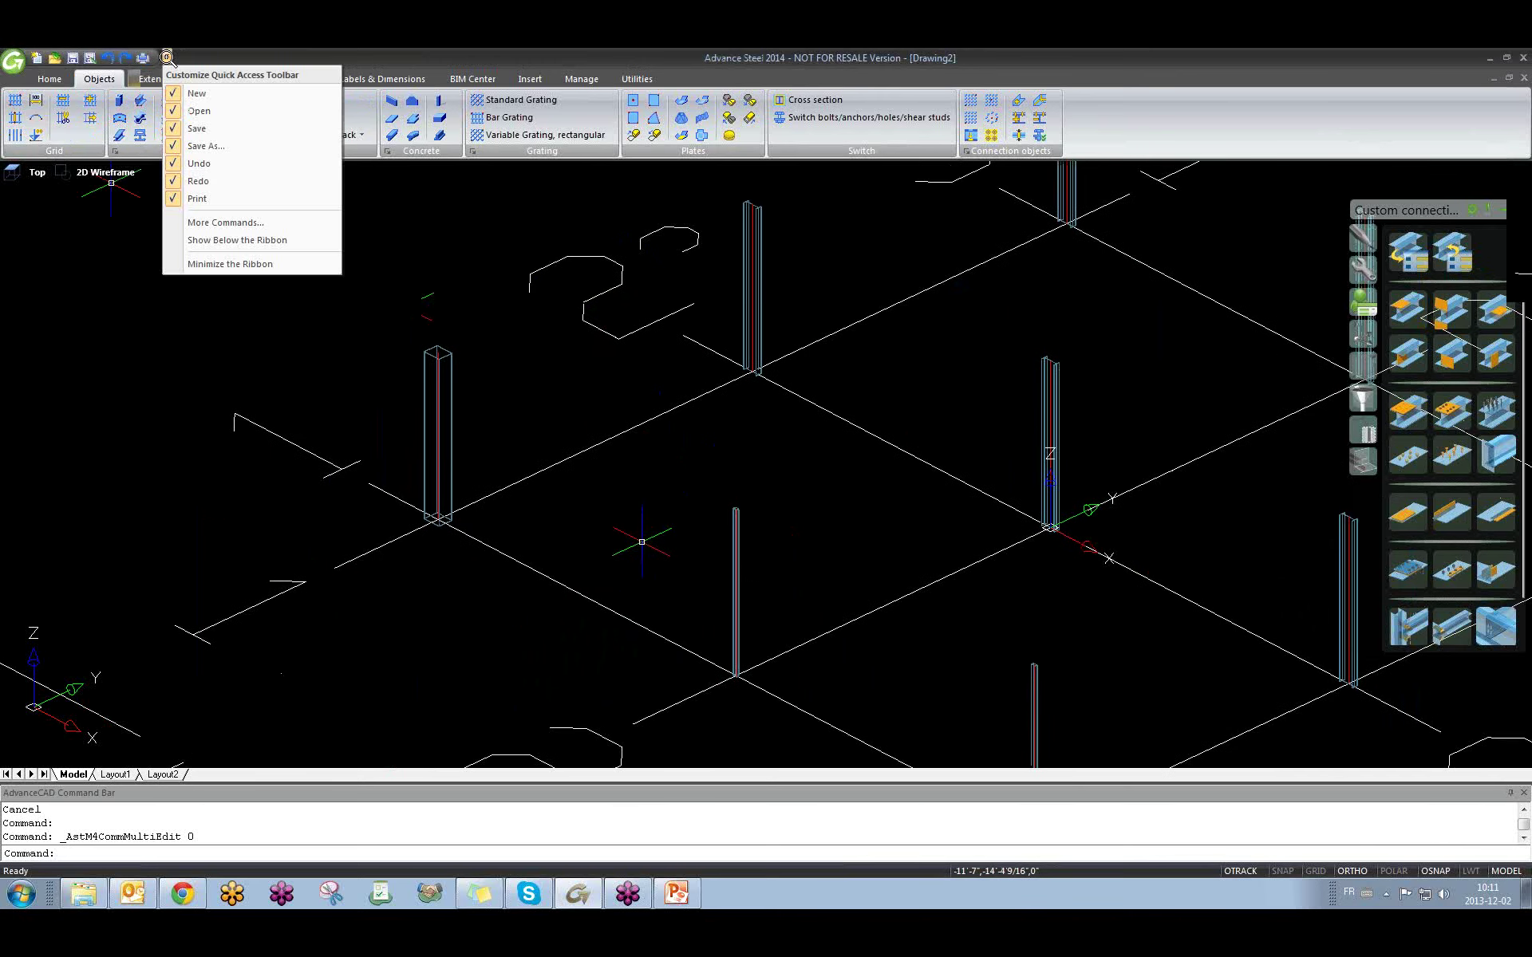
click(359, 255)
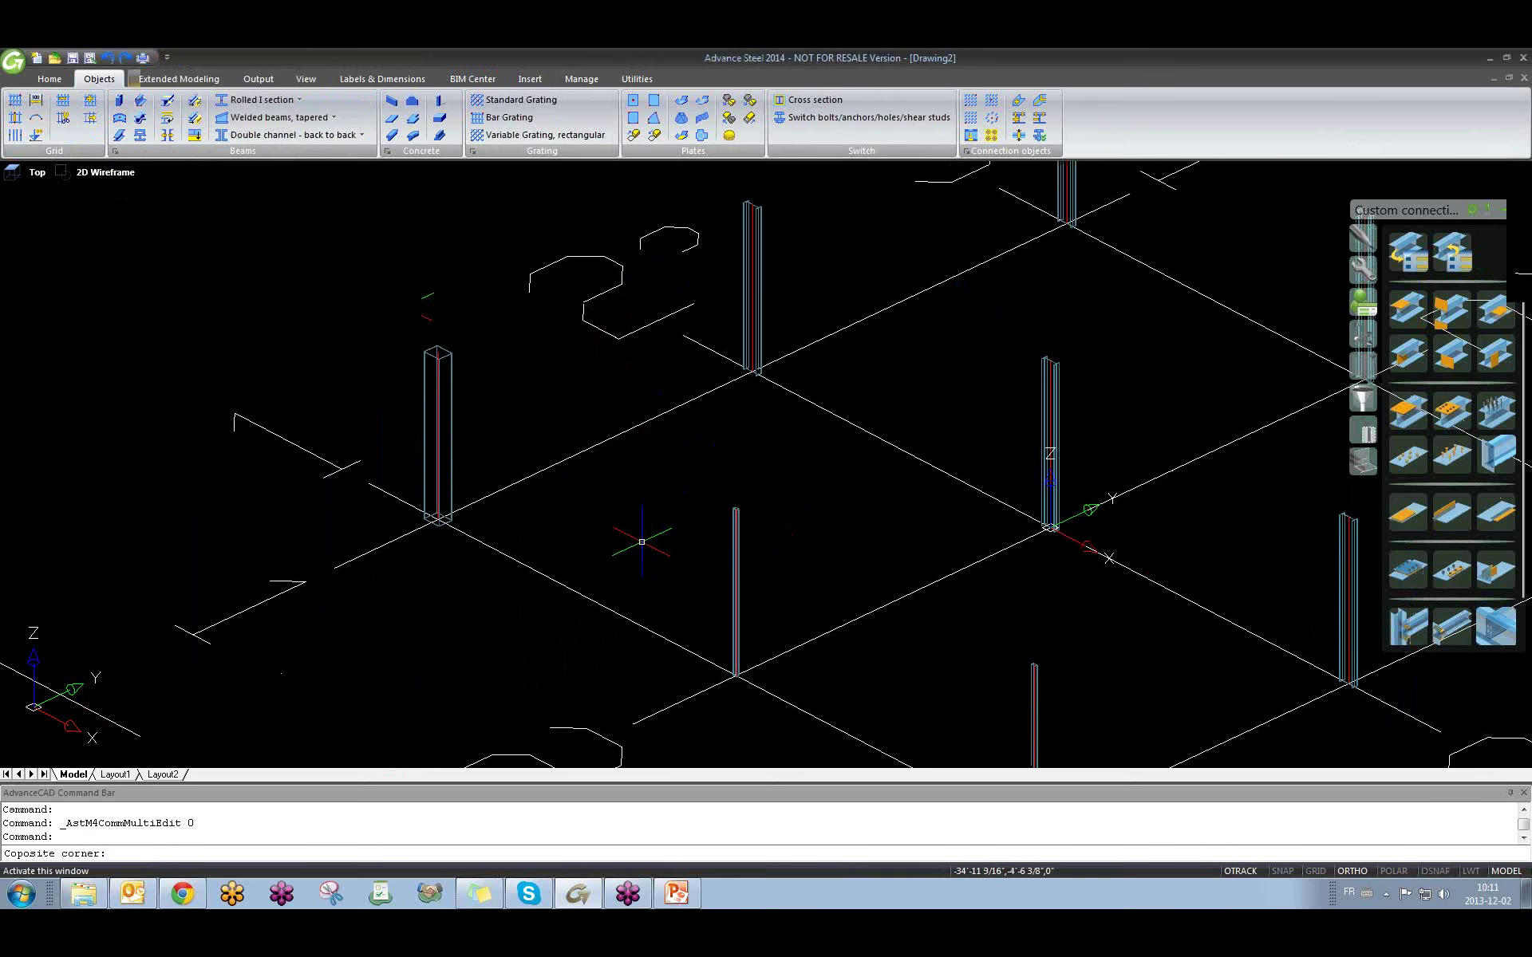
click(416, 299)
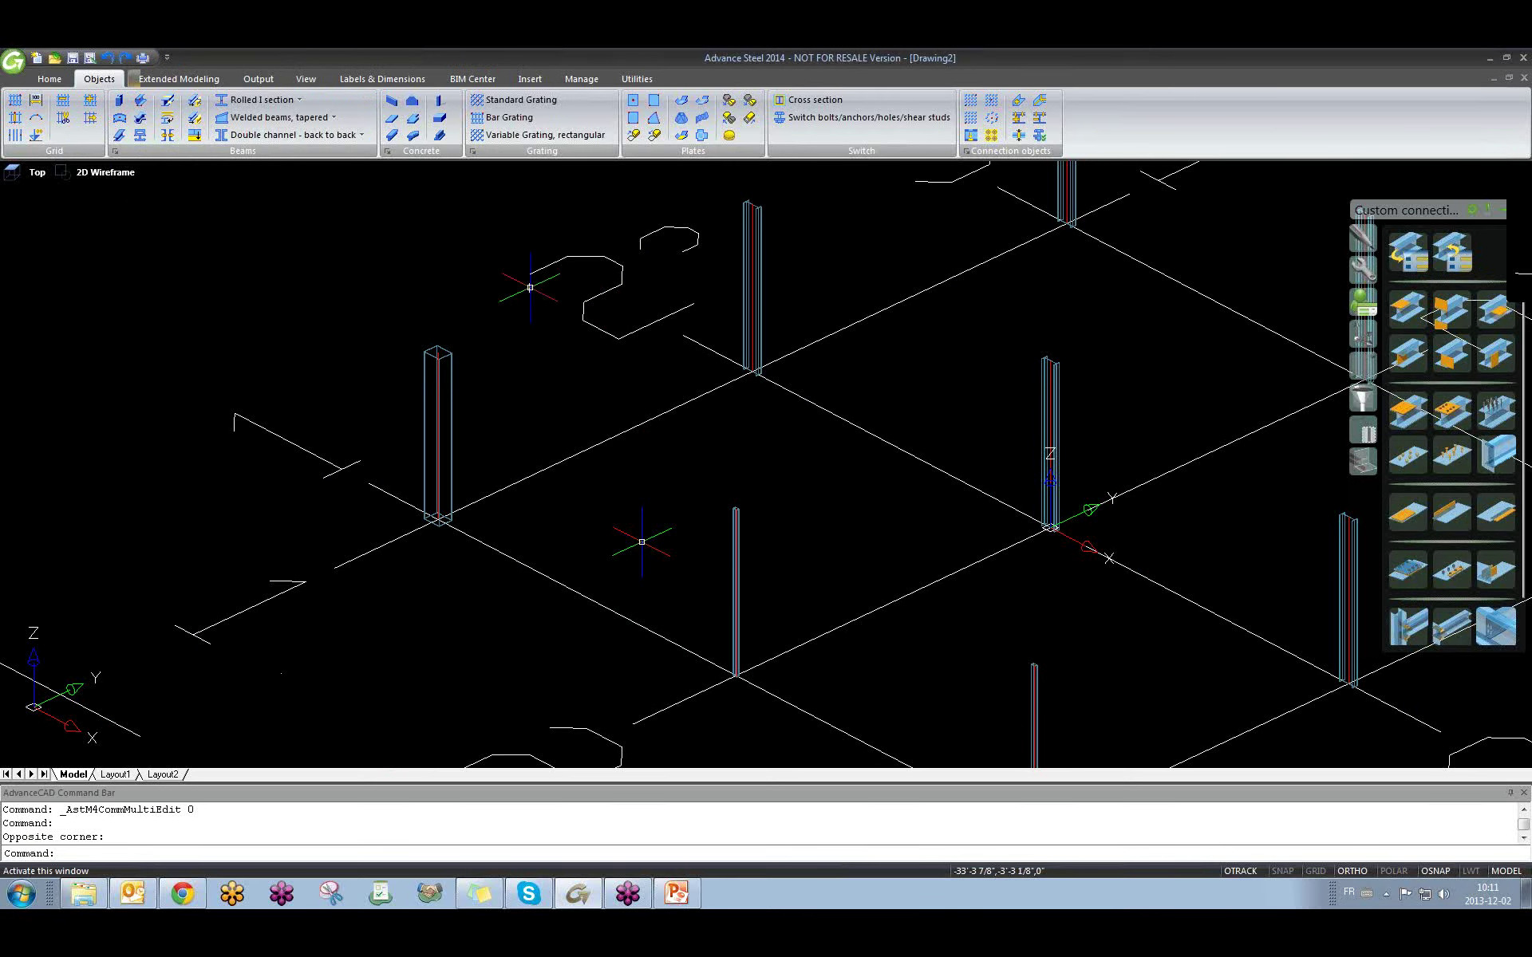
right_click(1105, 126)
click(1149, 135)
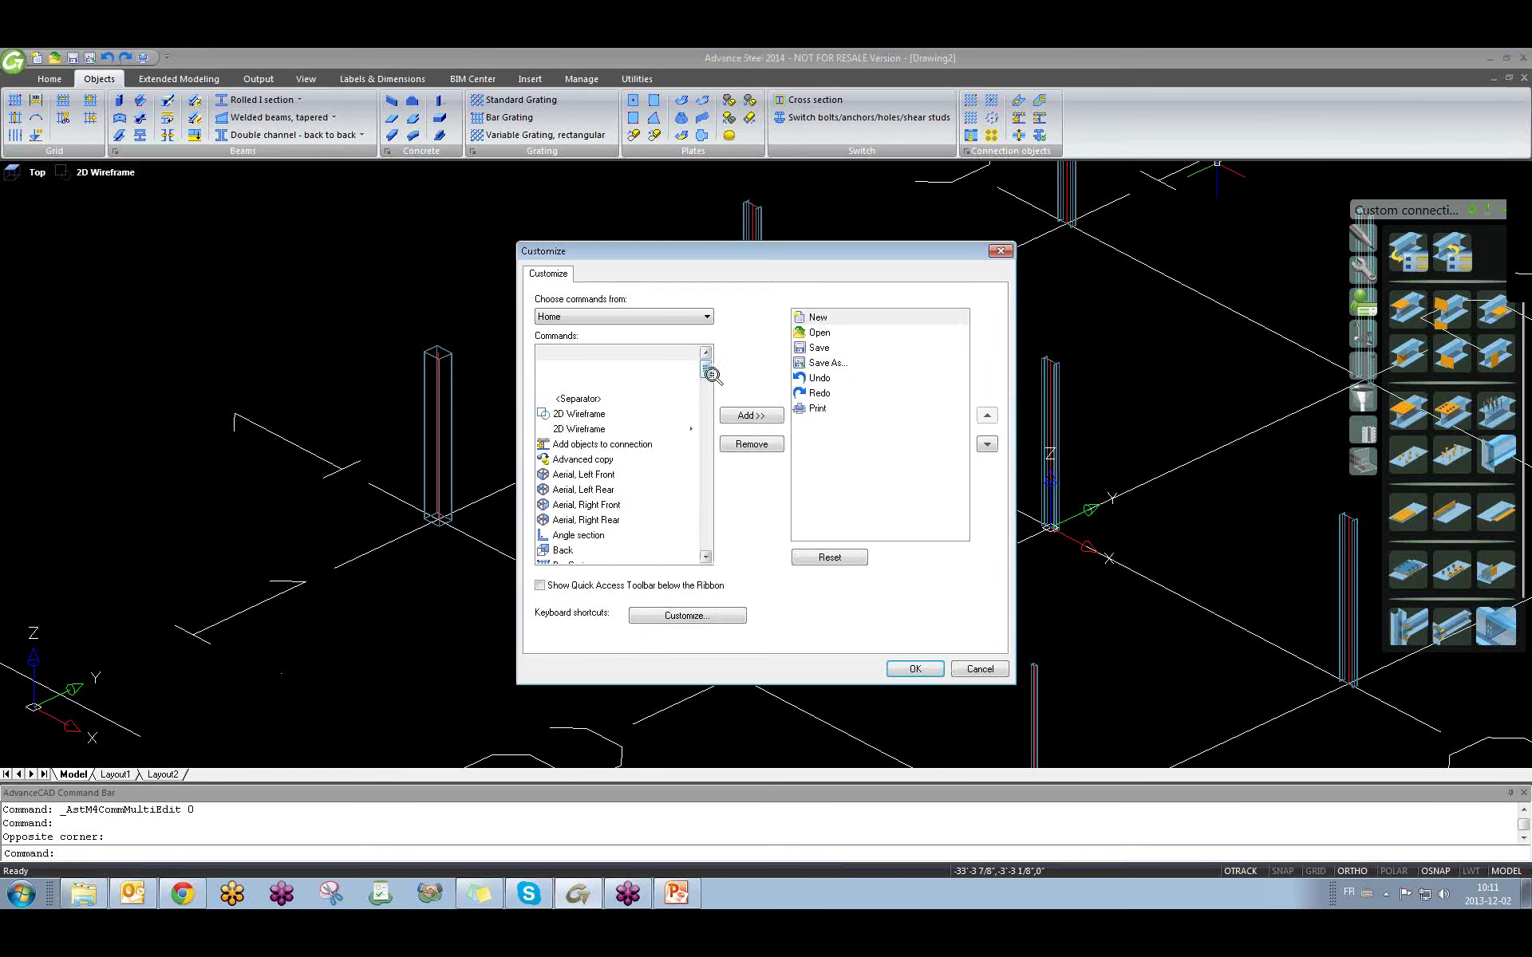
drag(706, 368, 711, 554)
click(700, 317)
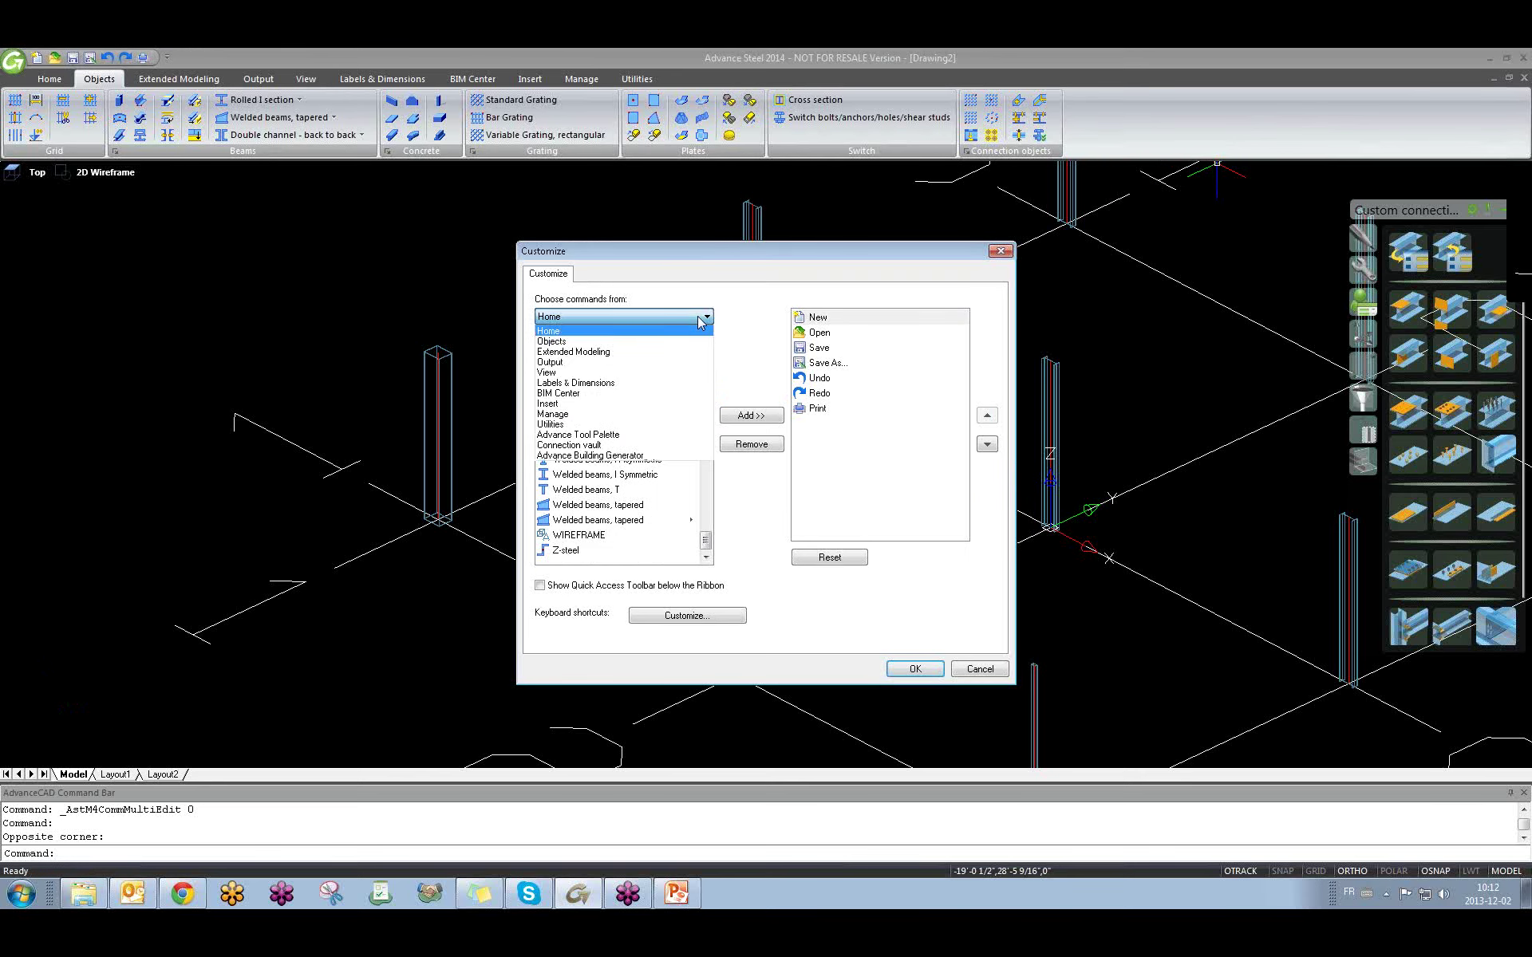
click(699, 342)
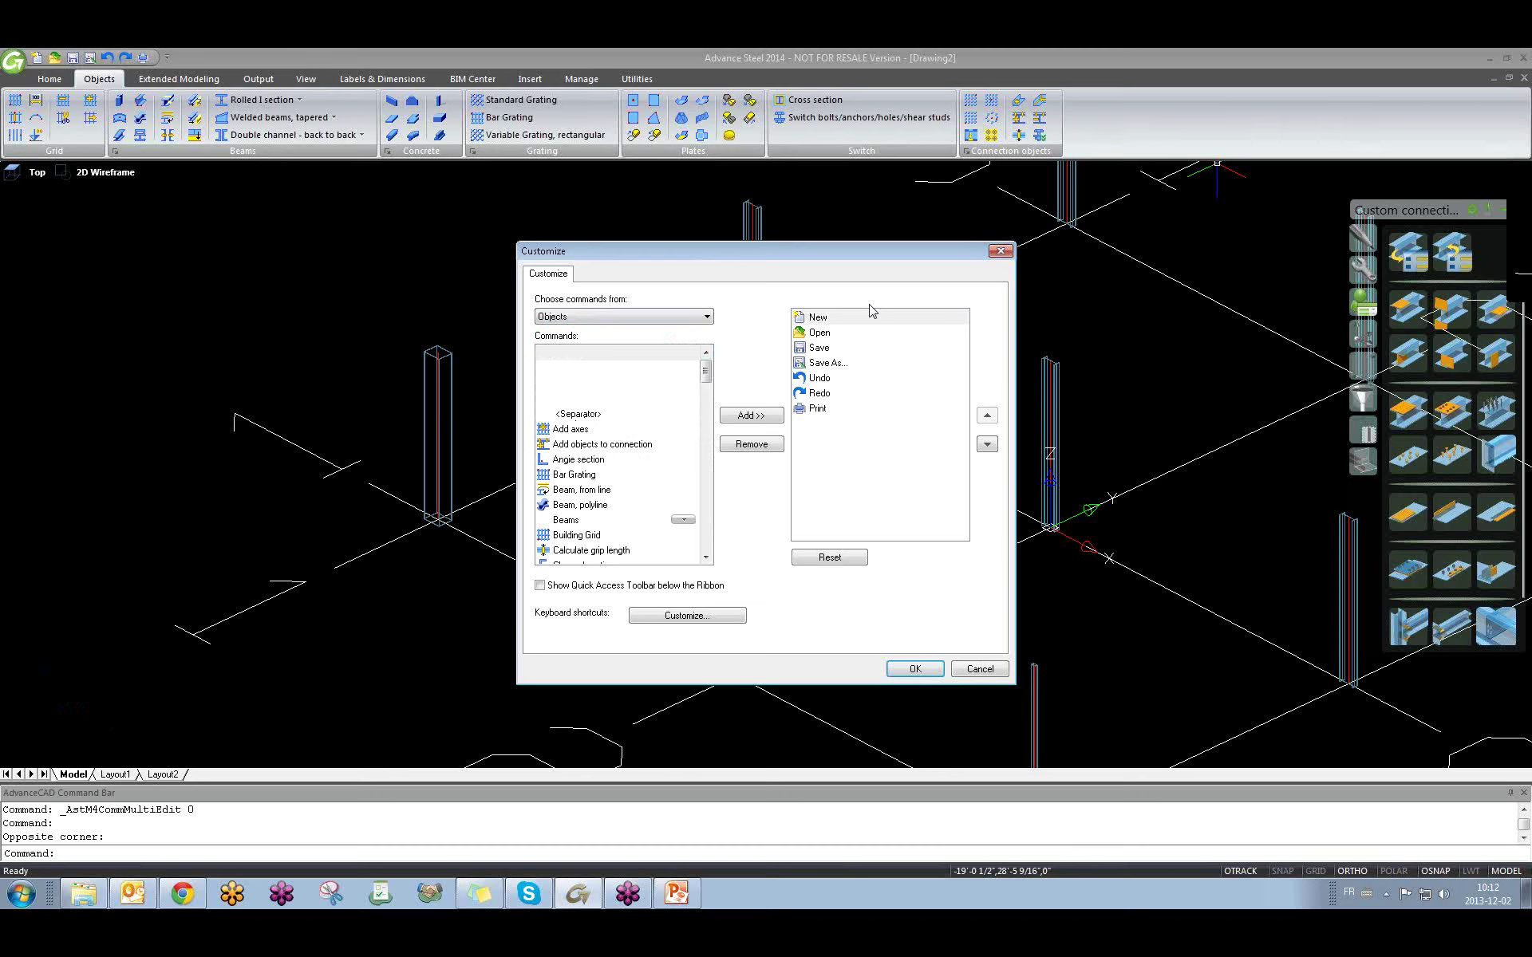
click(1001, 250)
Undo the last profile change on the first hollow section column.
key(ctrl+z)
key(ctrl+z)
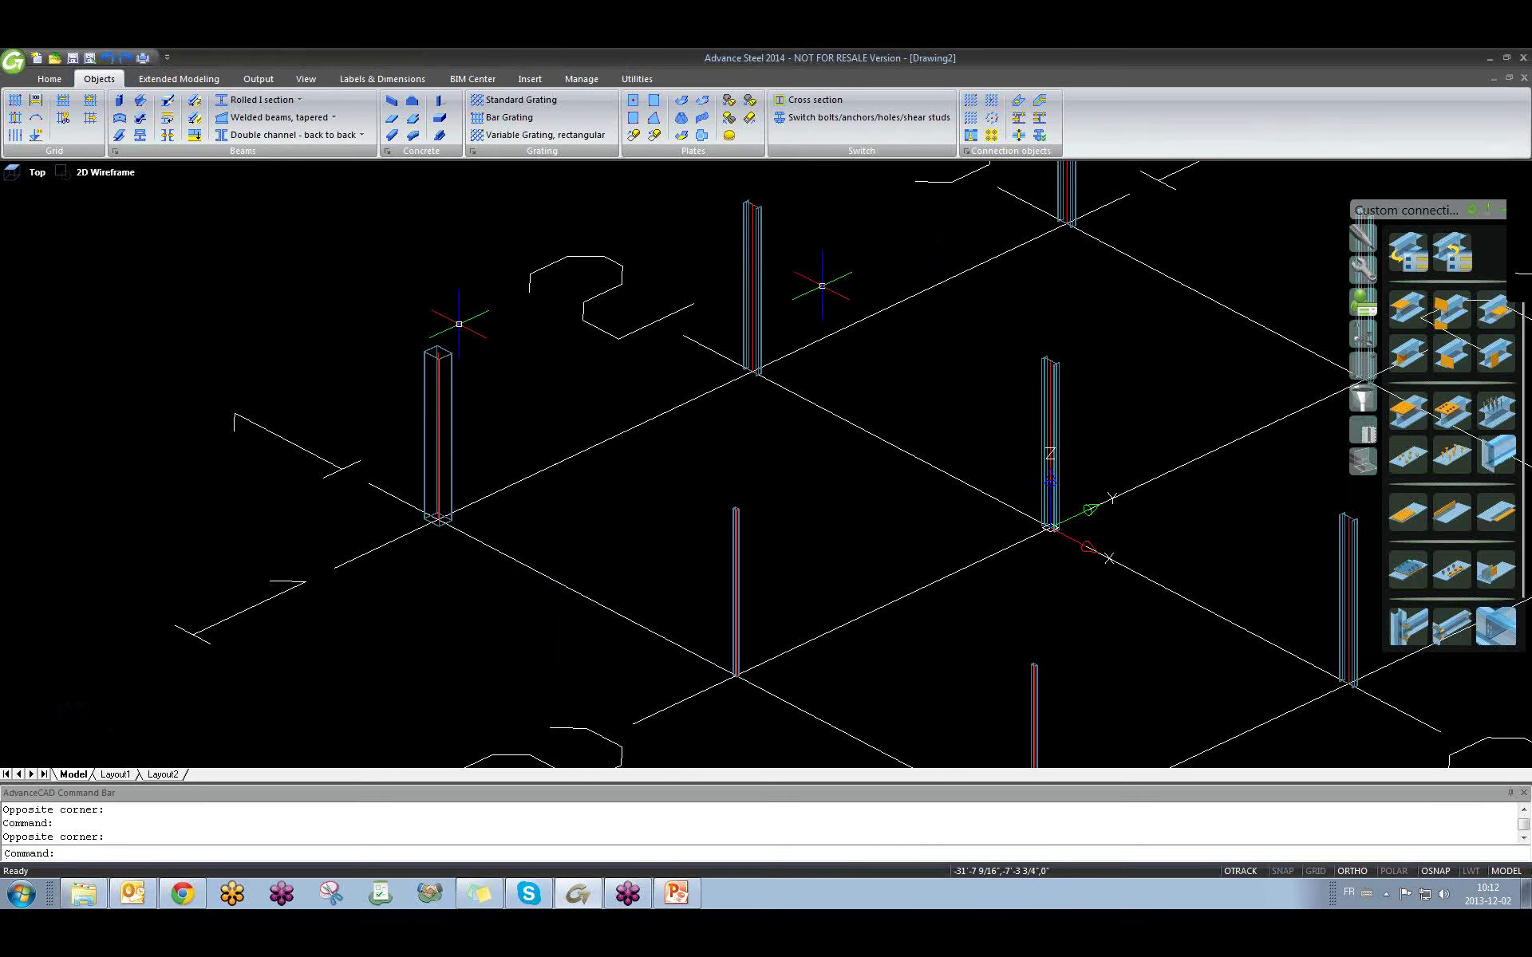
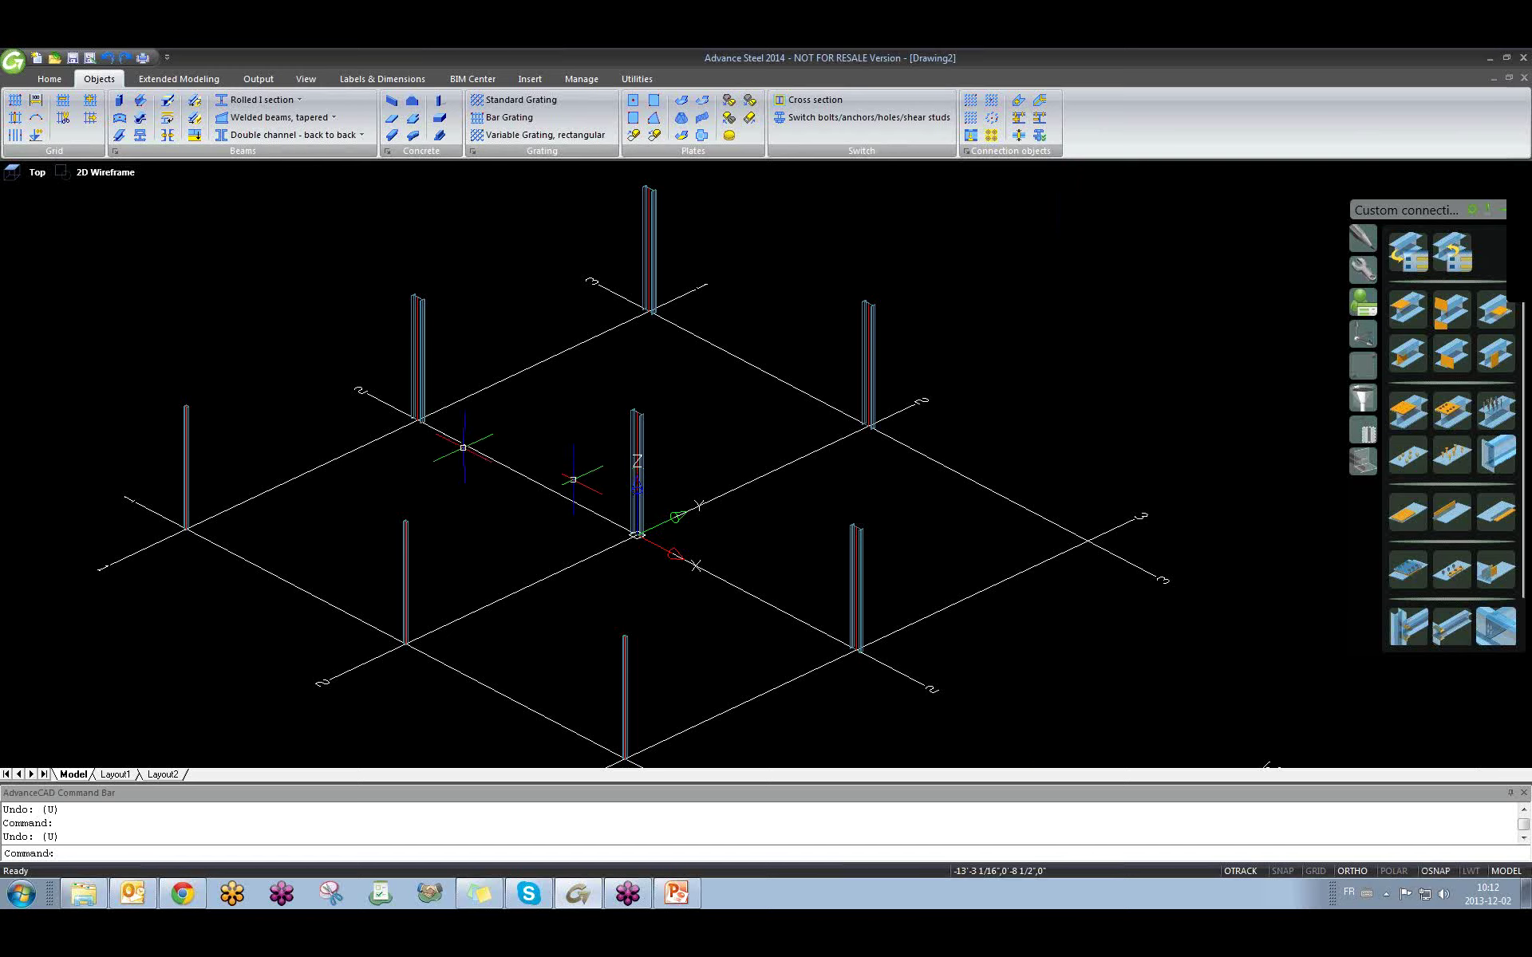
Place a rolled I section beam from the corner hollow section column's top node to the adjacent I section column's top node.
middle_drag(460, 459, 719, 485)
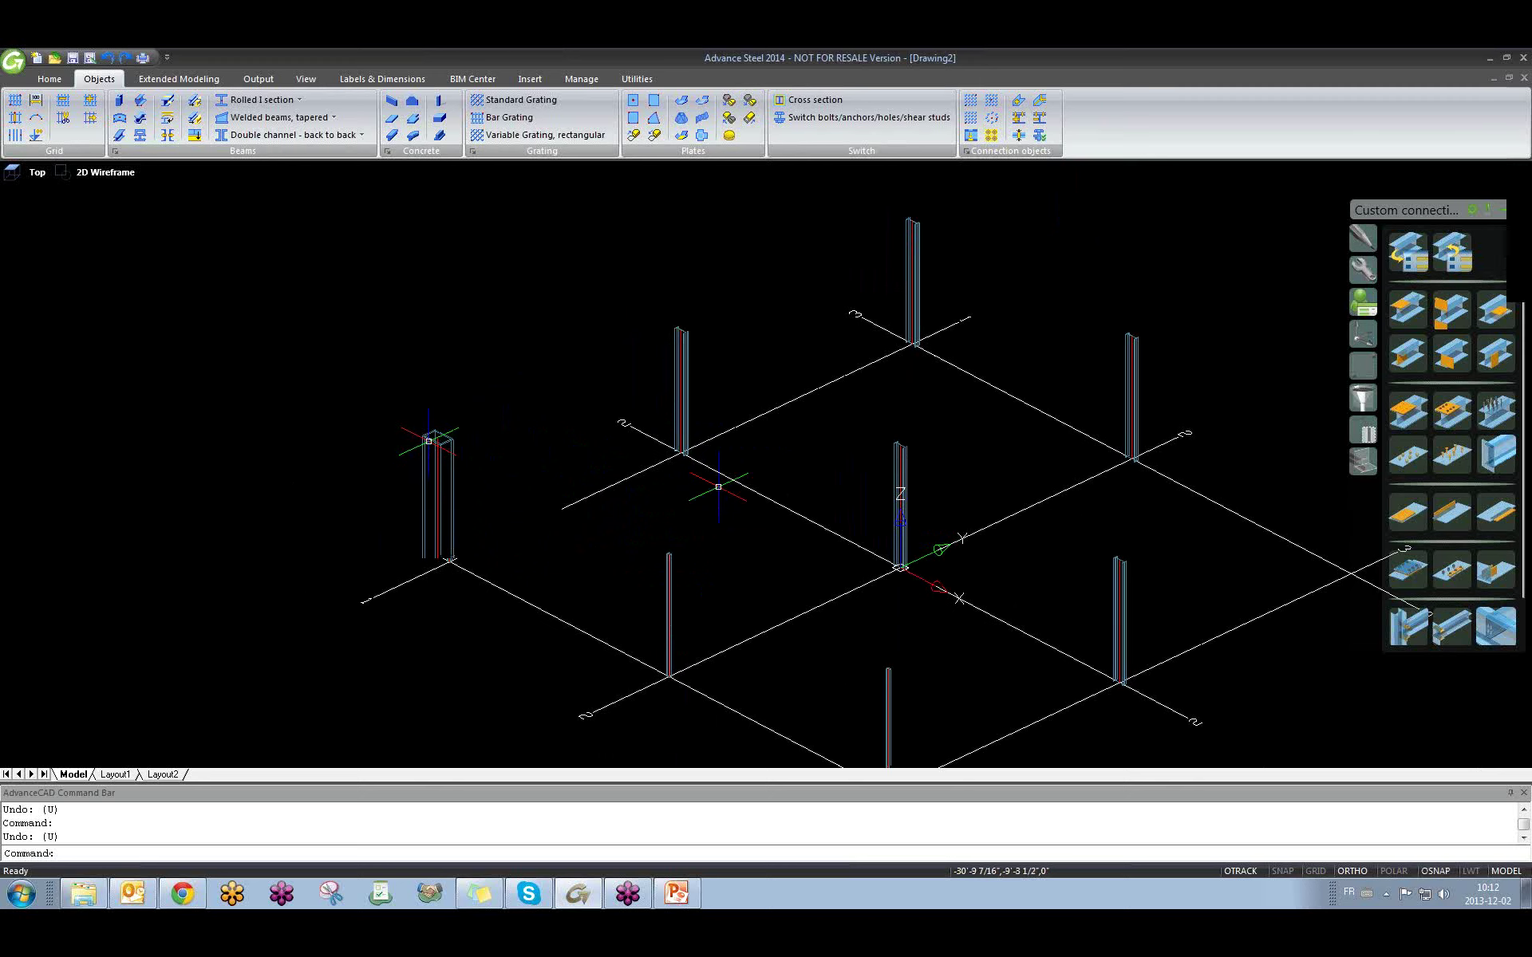
shift+middle_drag(435, 466, 803, 261)
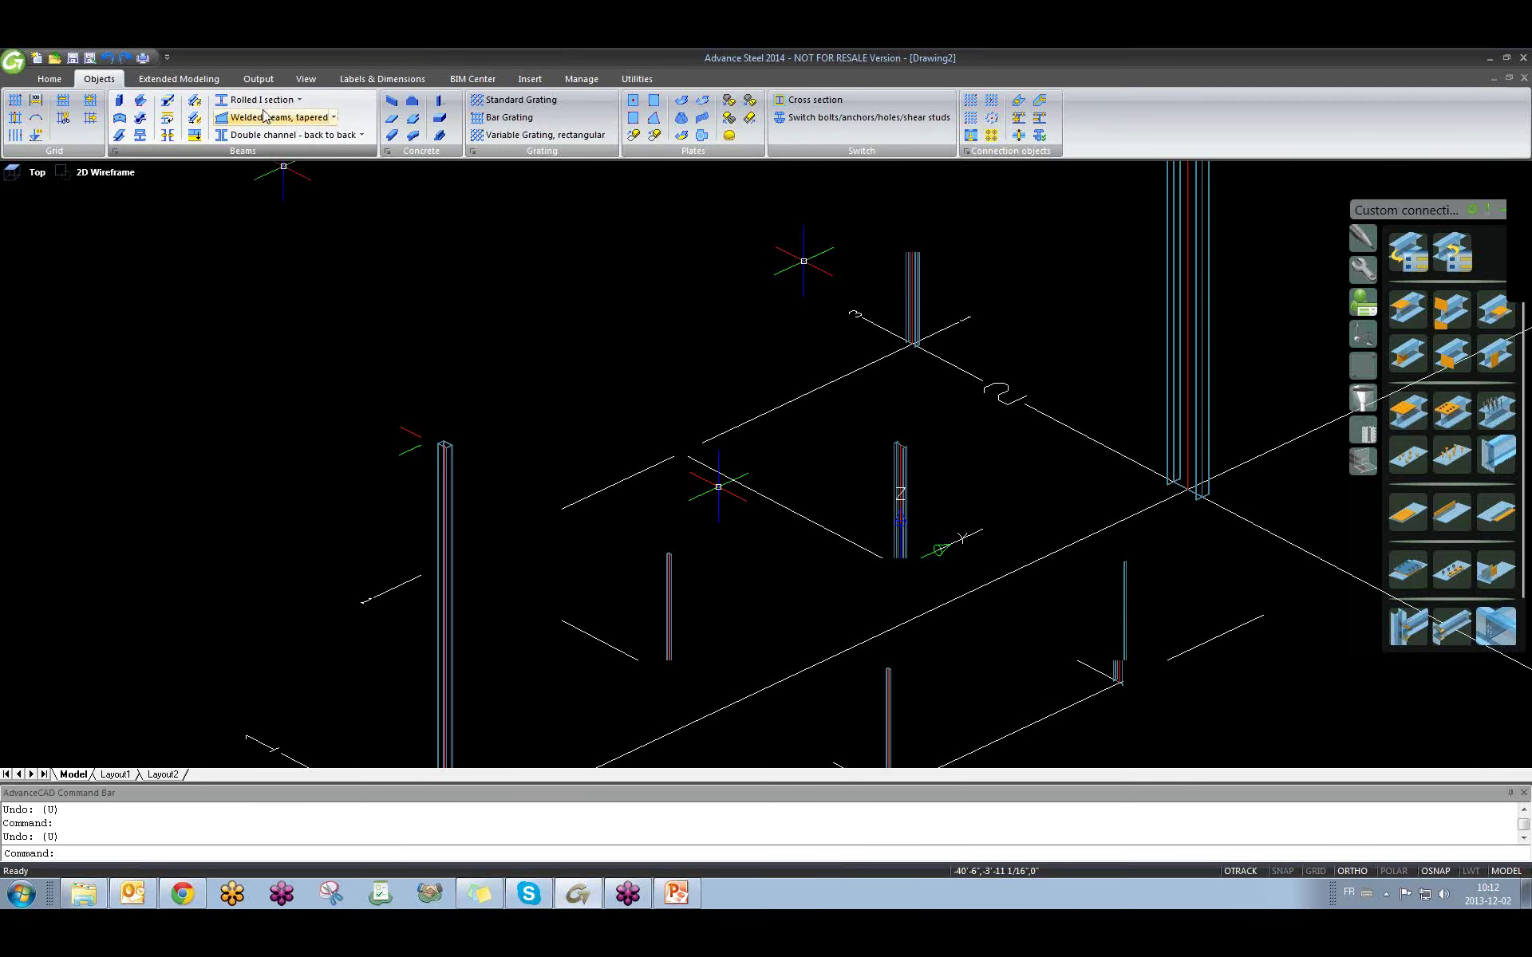
click(299, 99)
key(Escape)
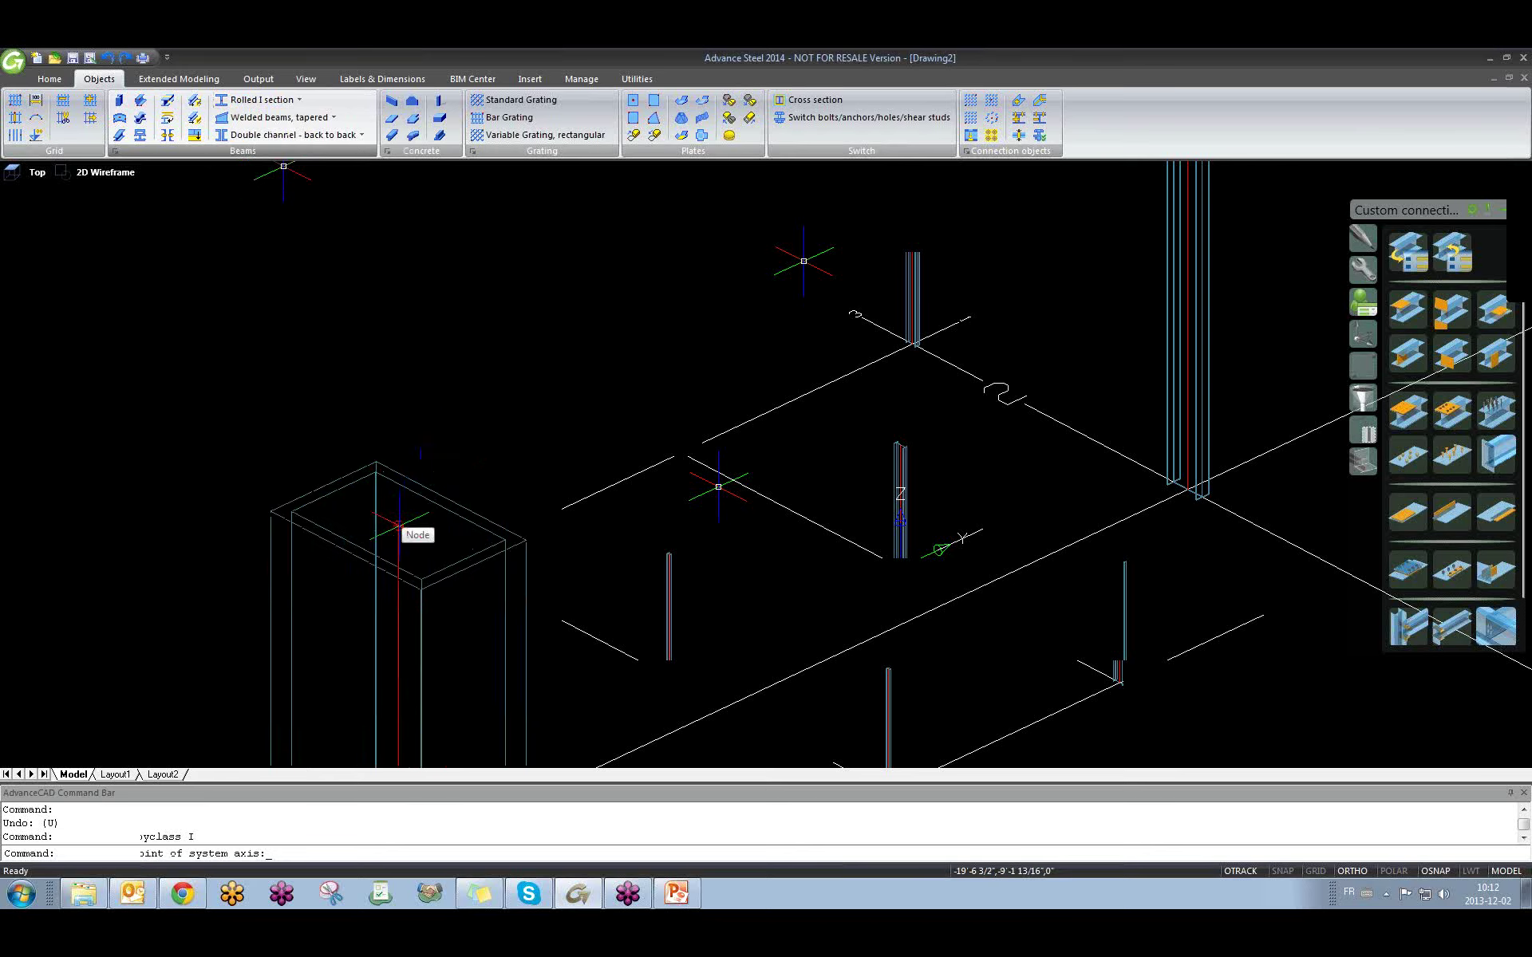
scroll(399, 527, up, 5)
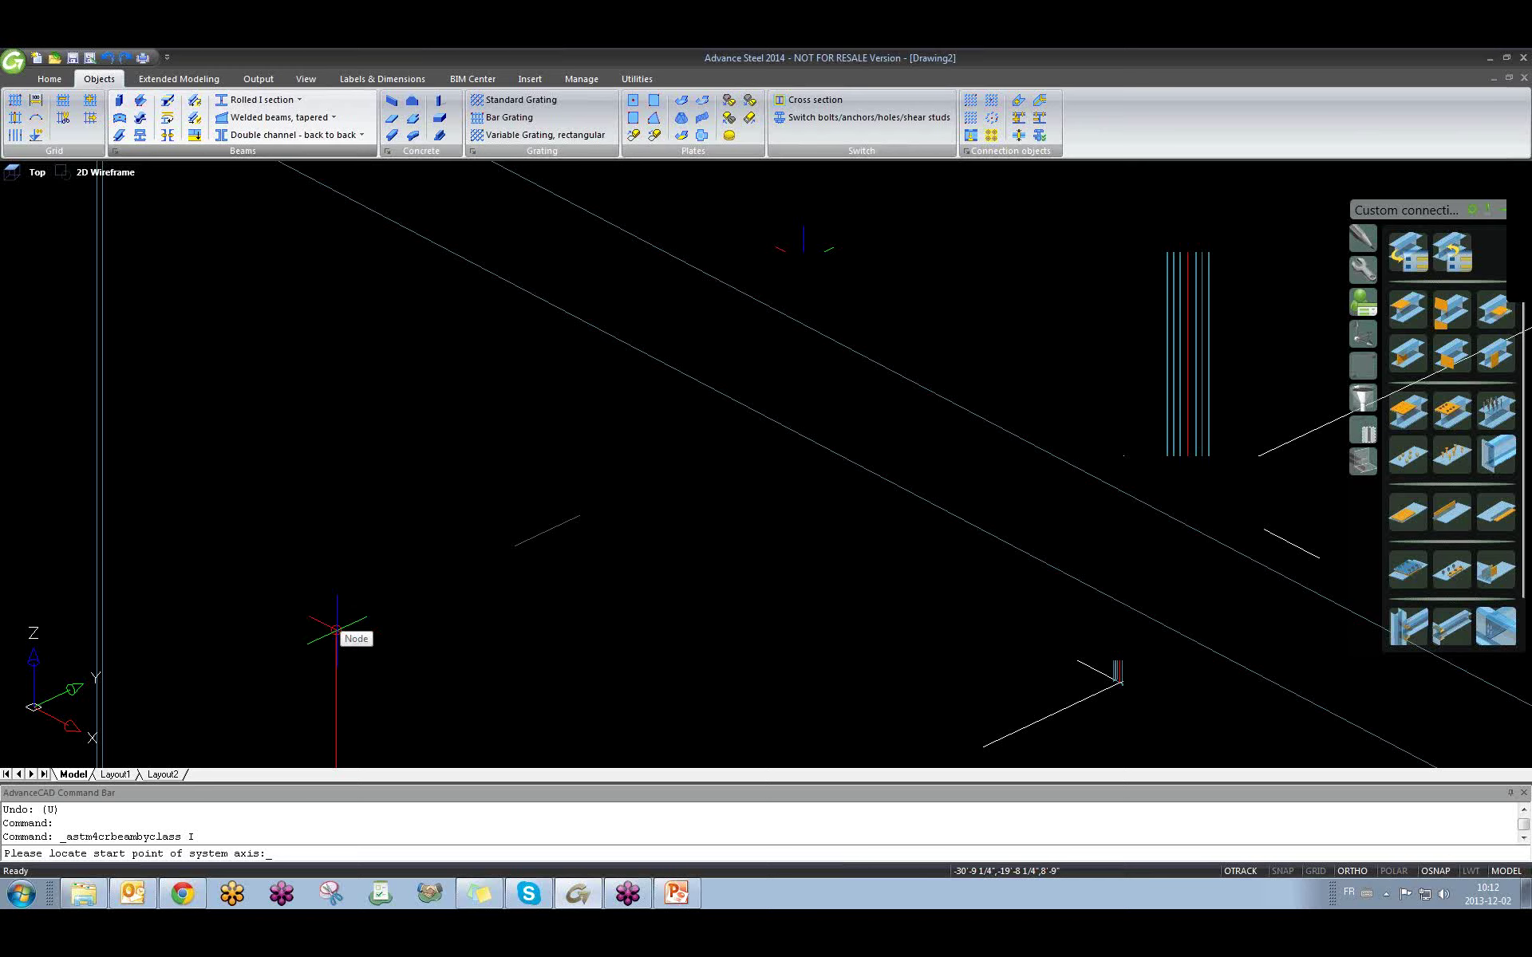
click(336, 631)
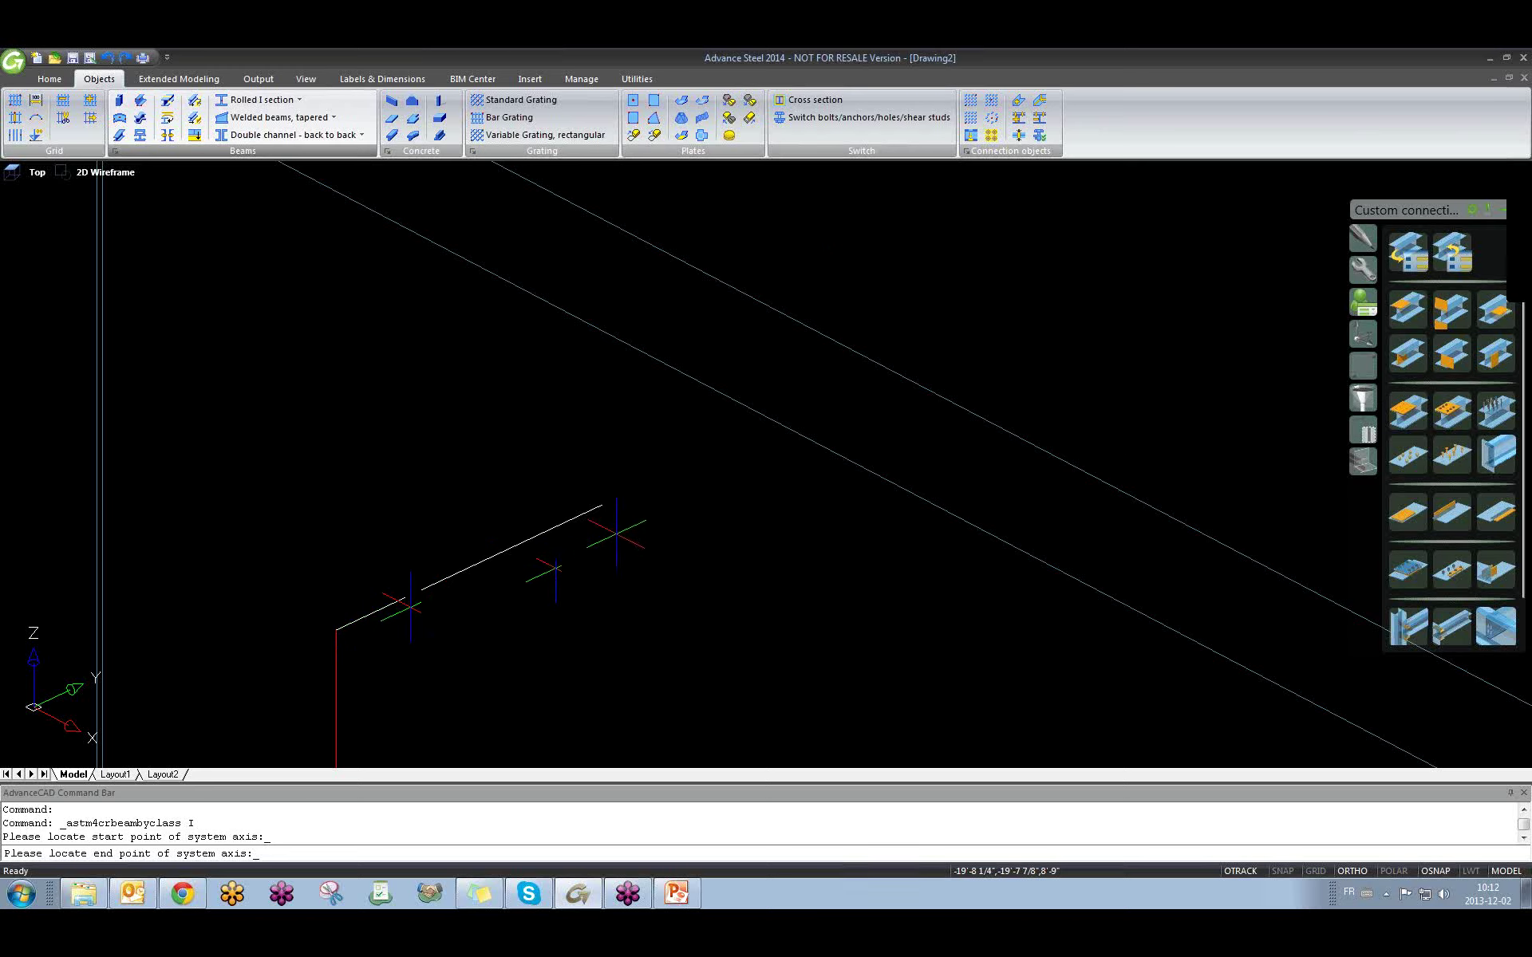
scroll(610, 528, up, 5)
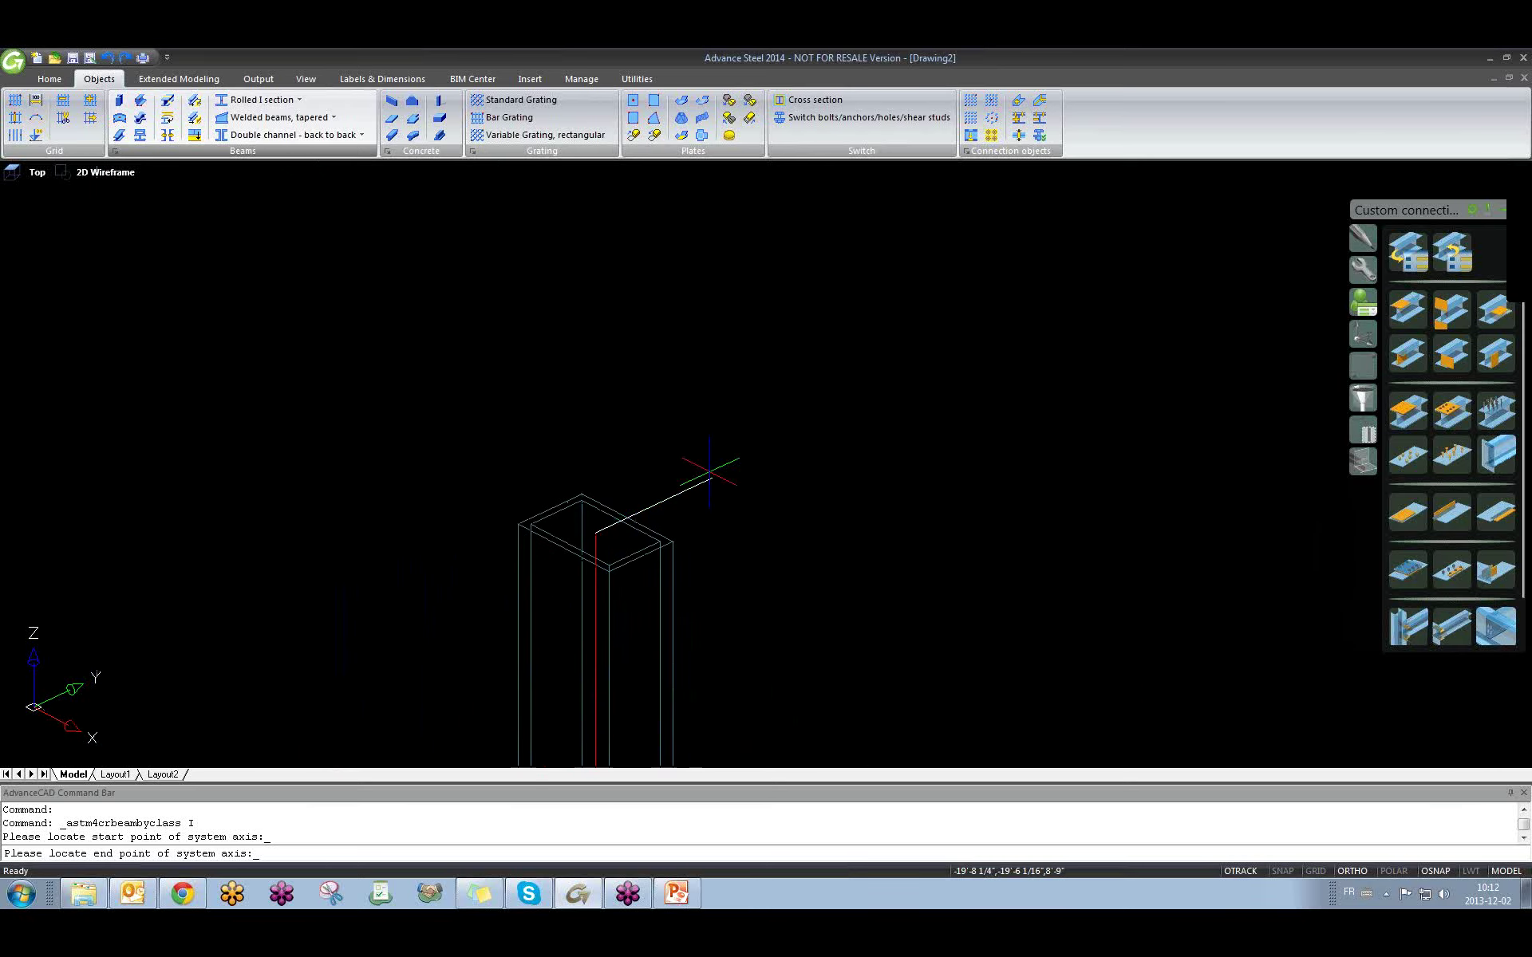
scroll(718, 454, down, 5)
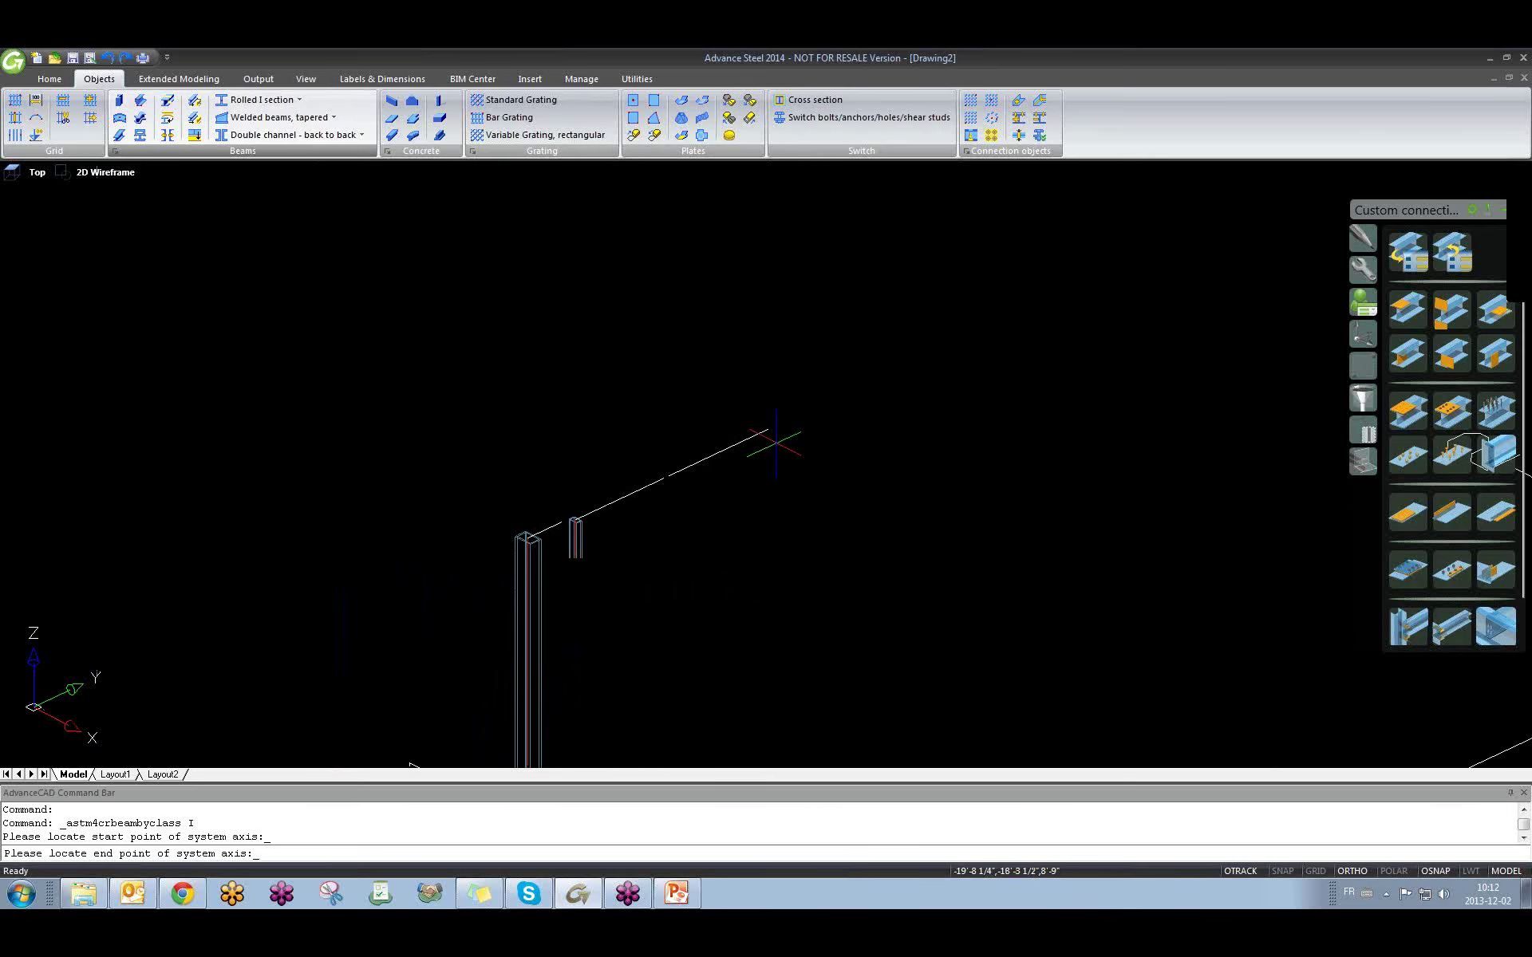
scroll(1205, 227, up, 5)
scroll(1212, 218, down, 5)
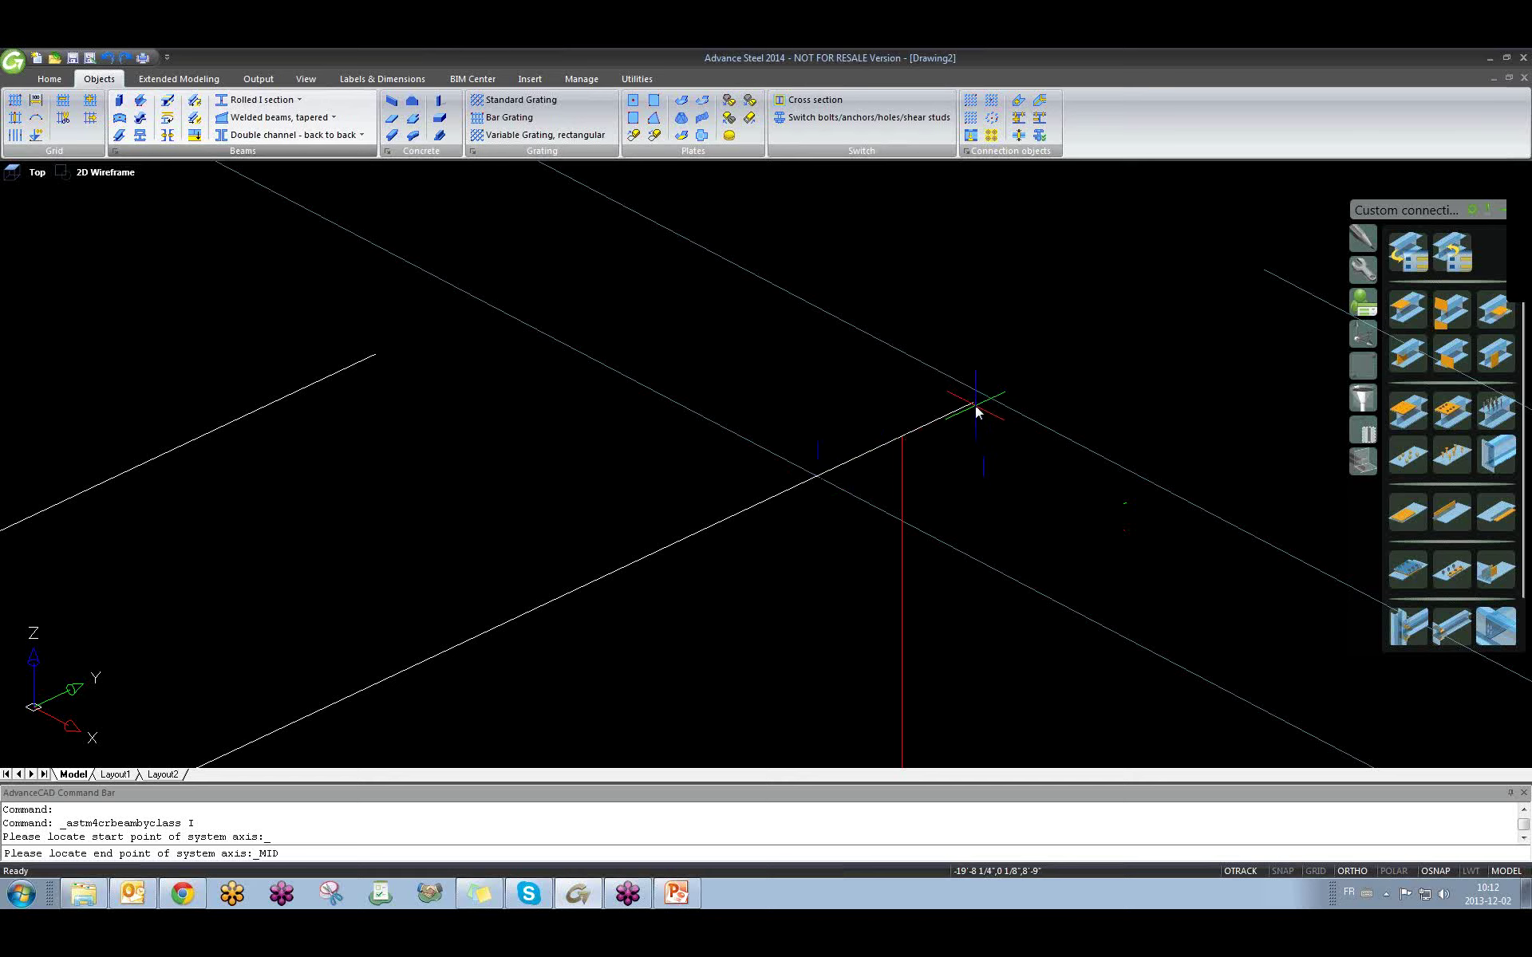
key(Return)
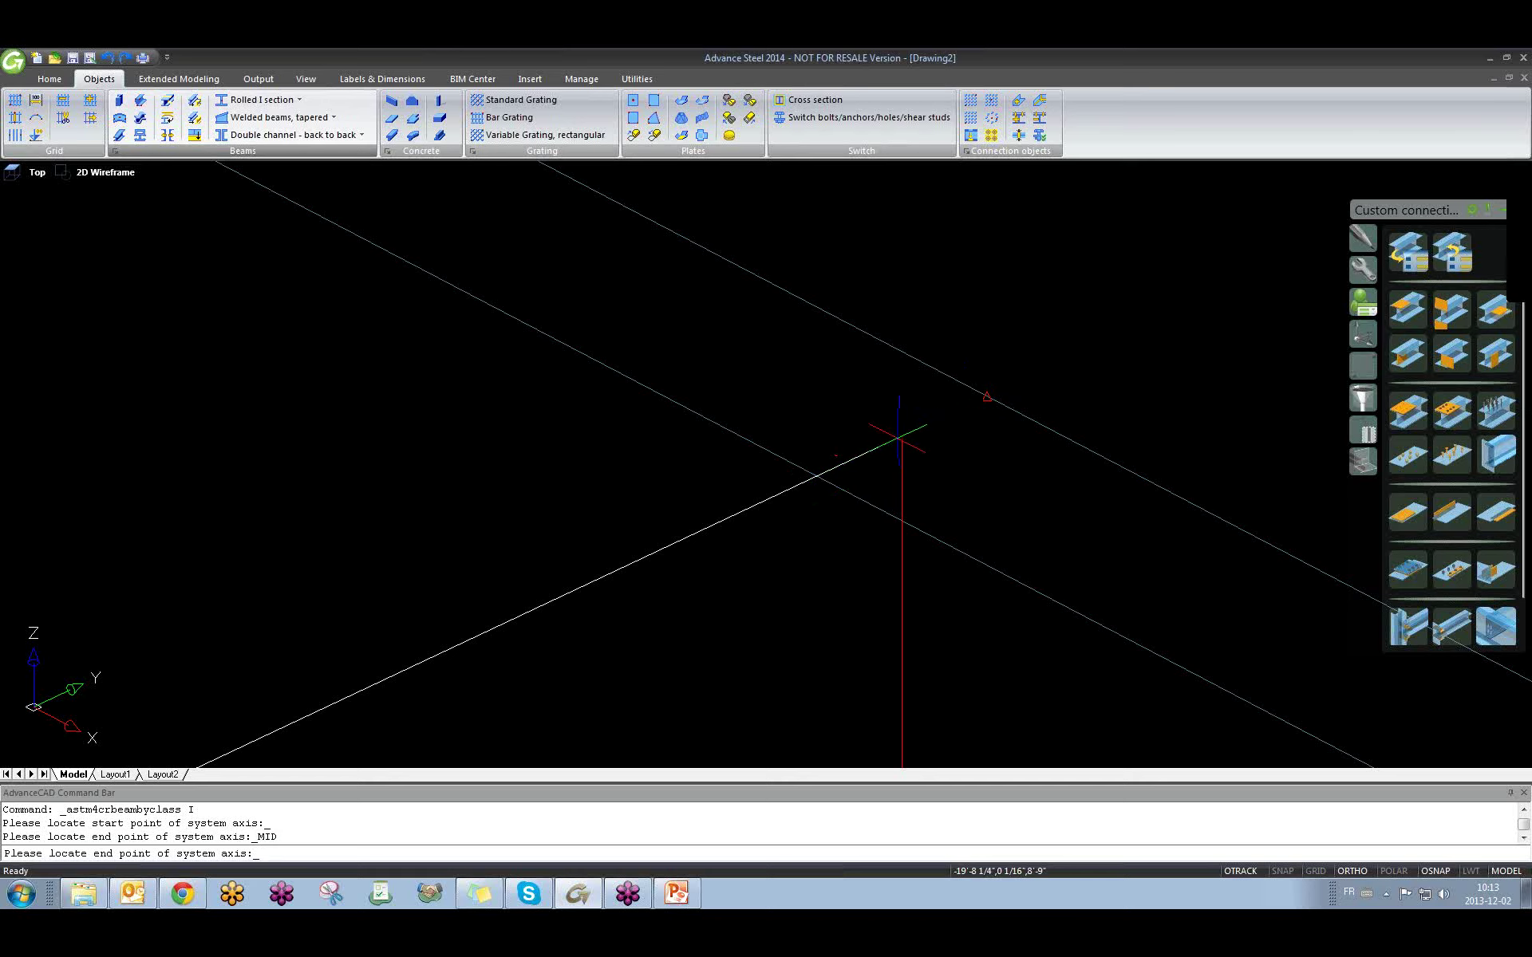
text(NODE)
key(Return)
click(902, 436)
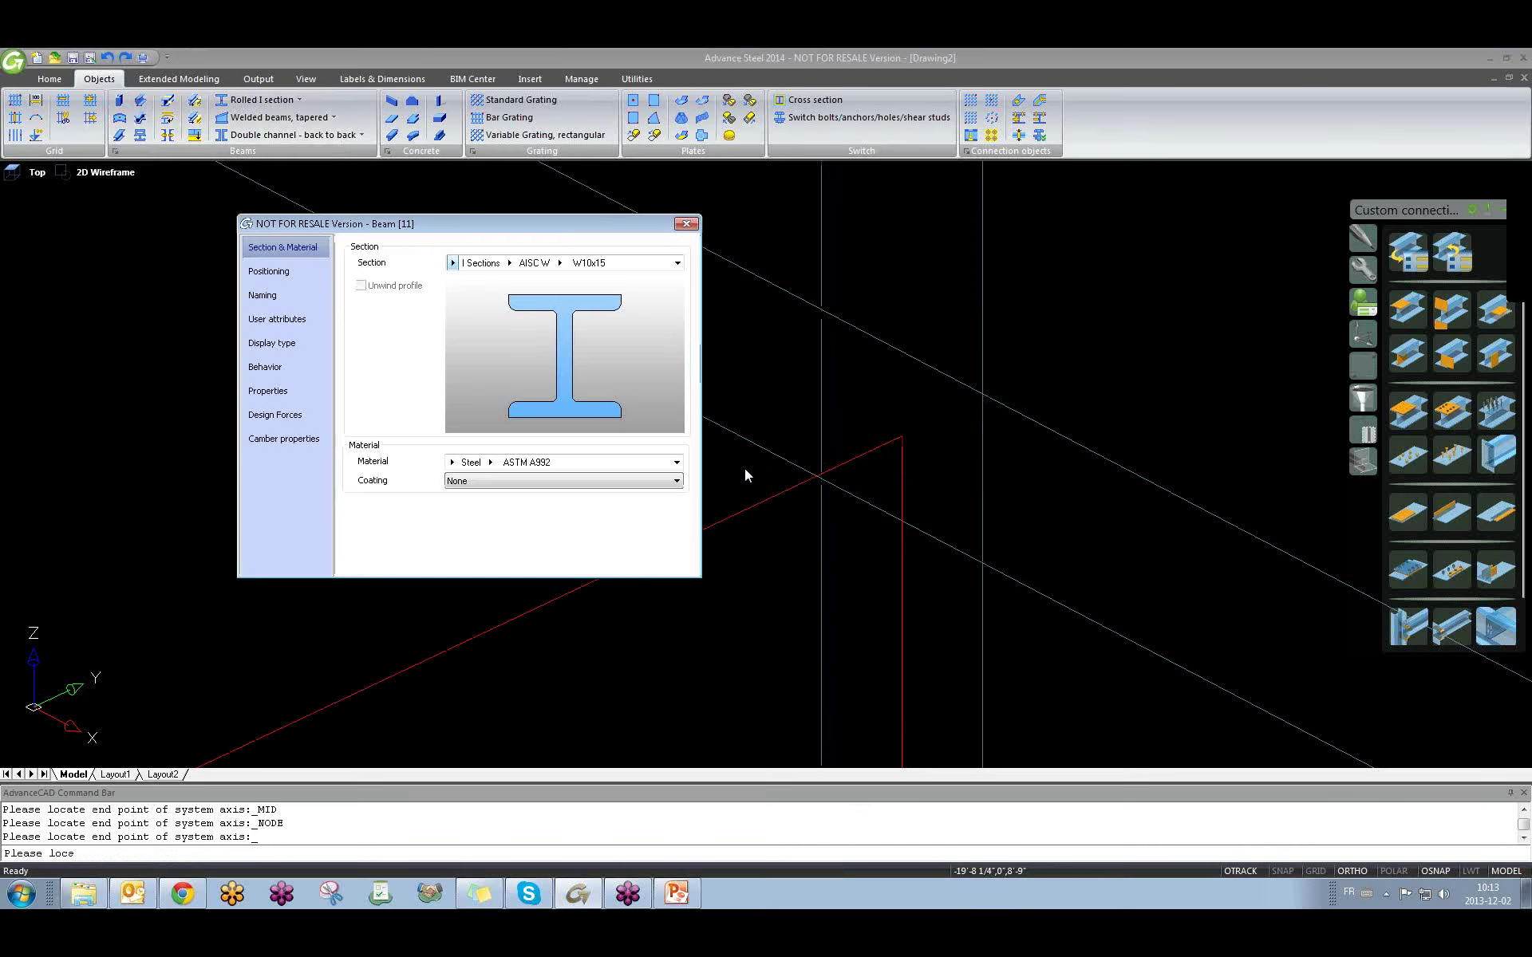
Set the new beam's offset to the top centre of its section so it hangs below its system axis.
scroll(902, 501, down, 6)
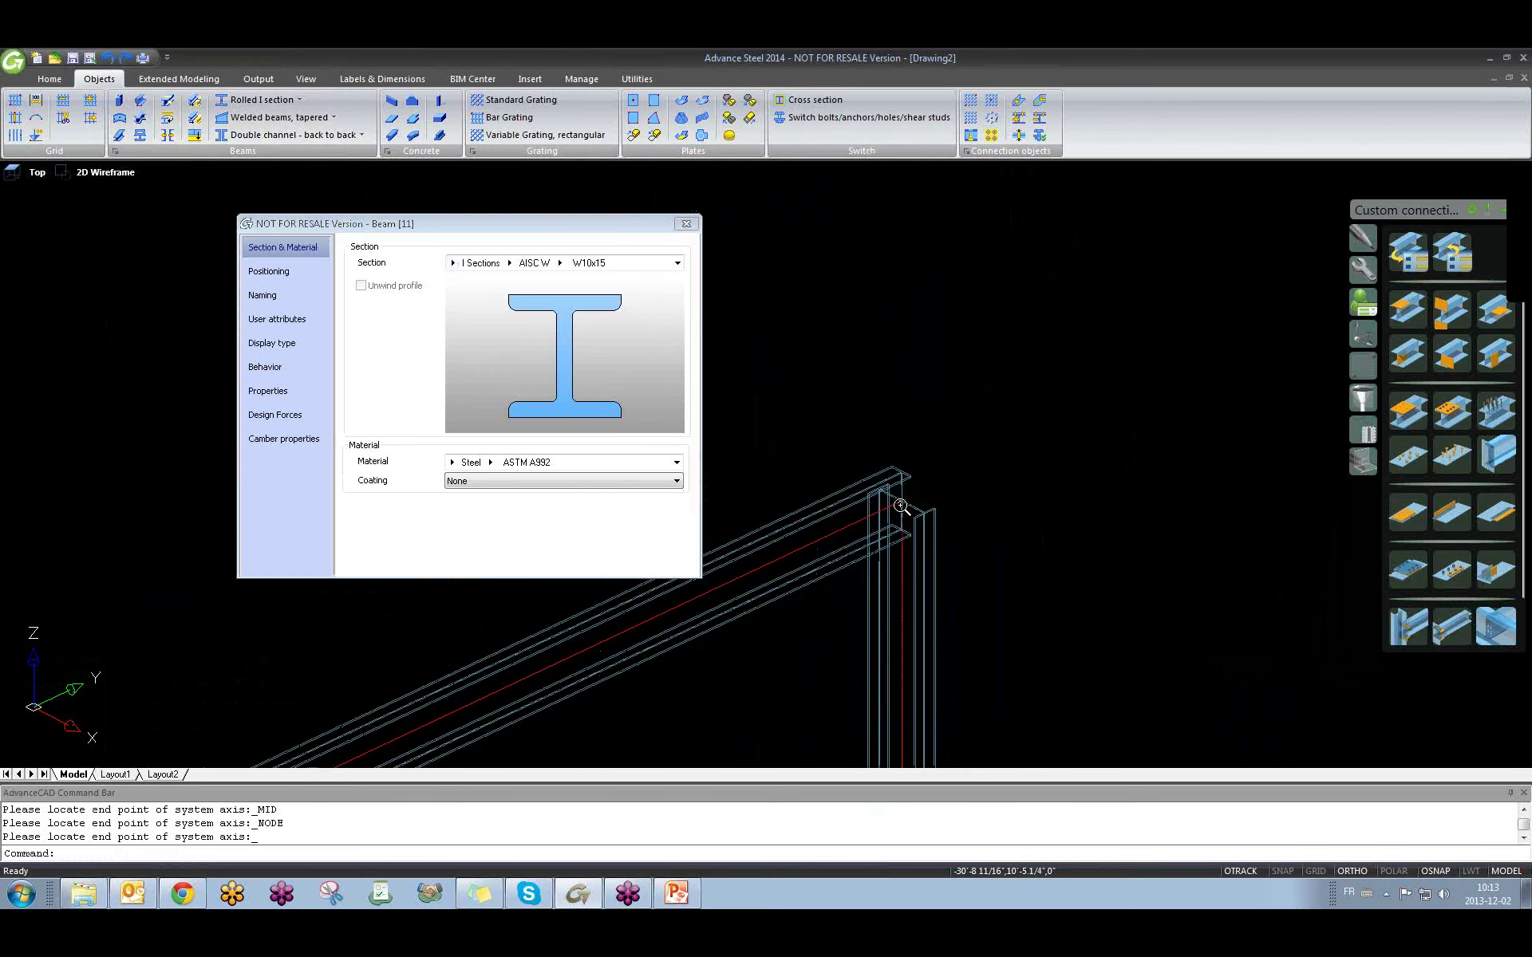
scroll(809, 581, up, 6)
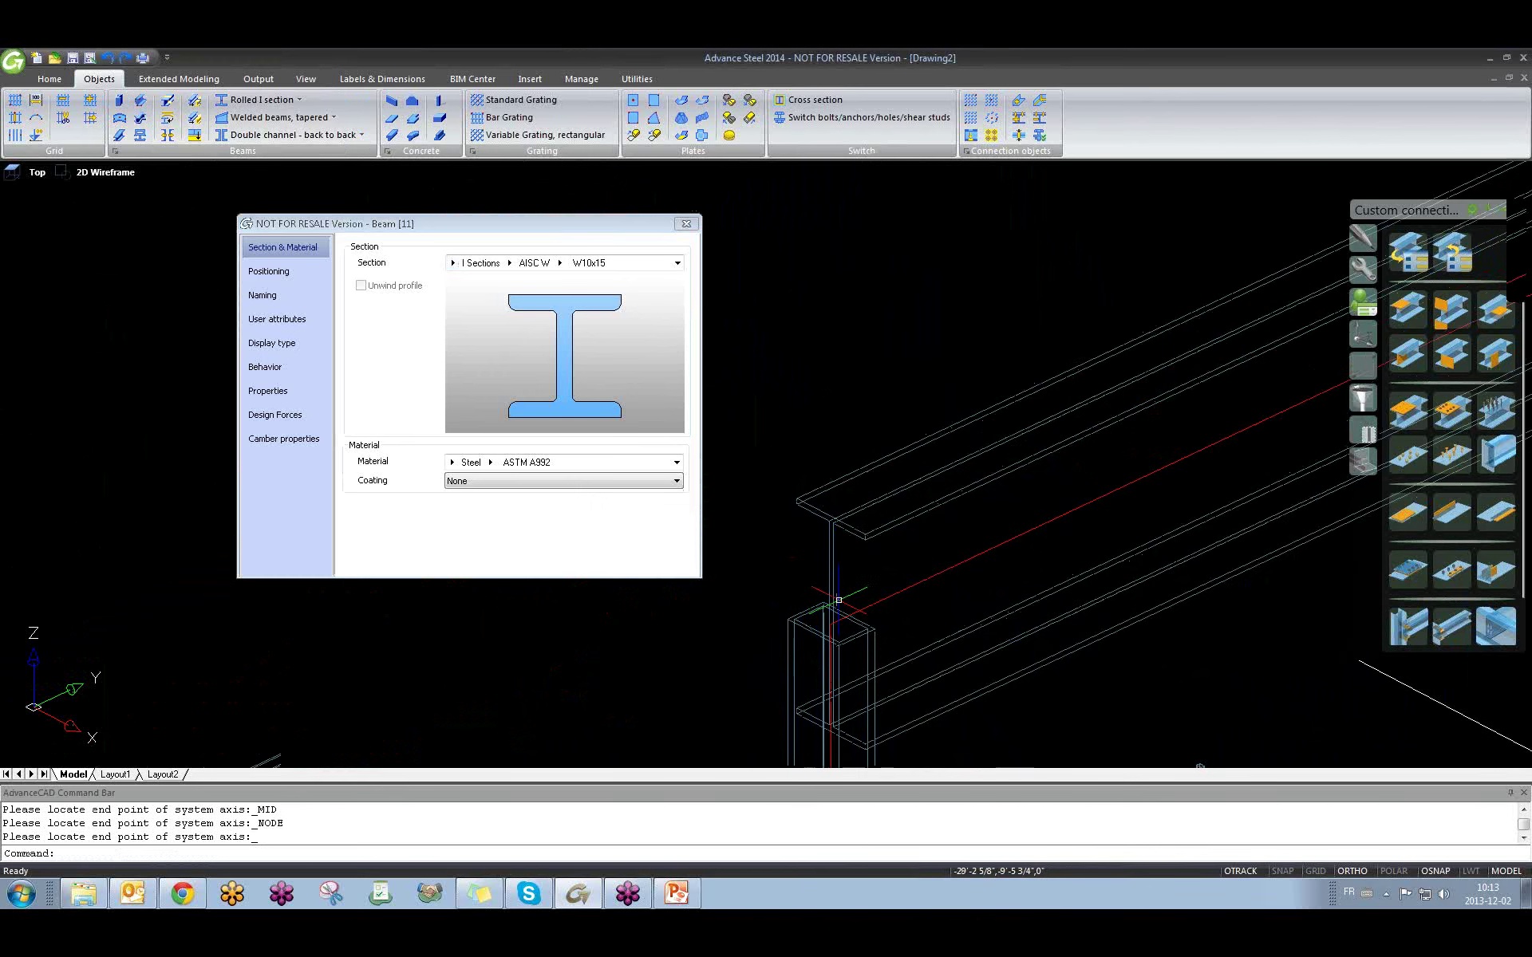
scroll(909, 646, down, 4)
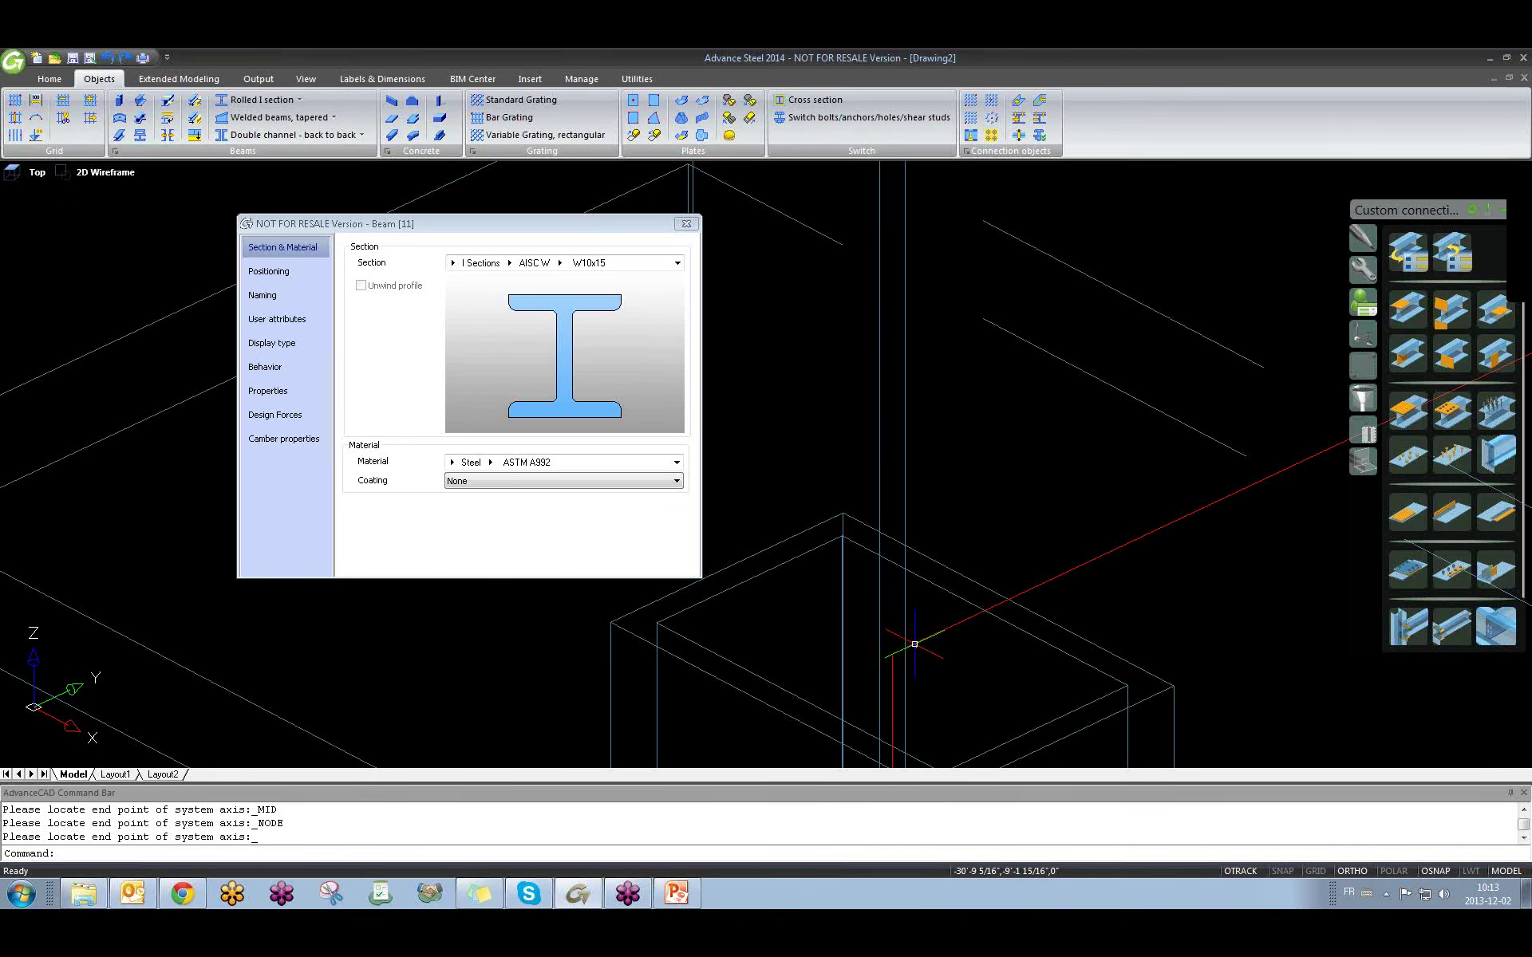
scroll(1120, 584, down, 4)
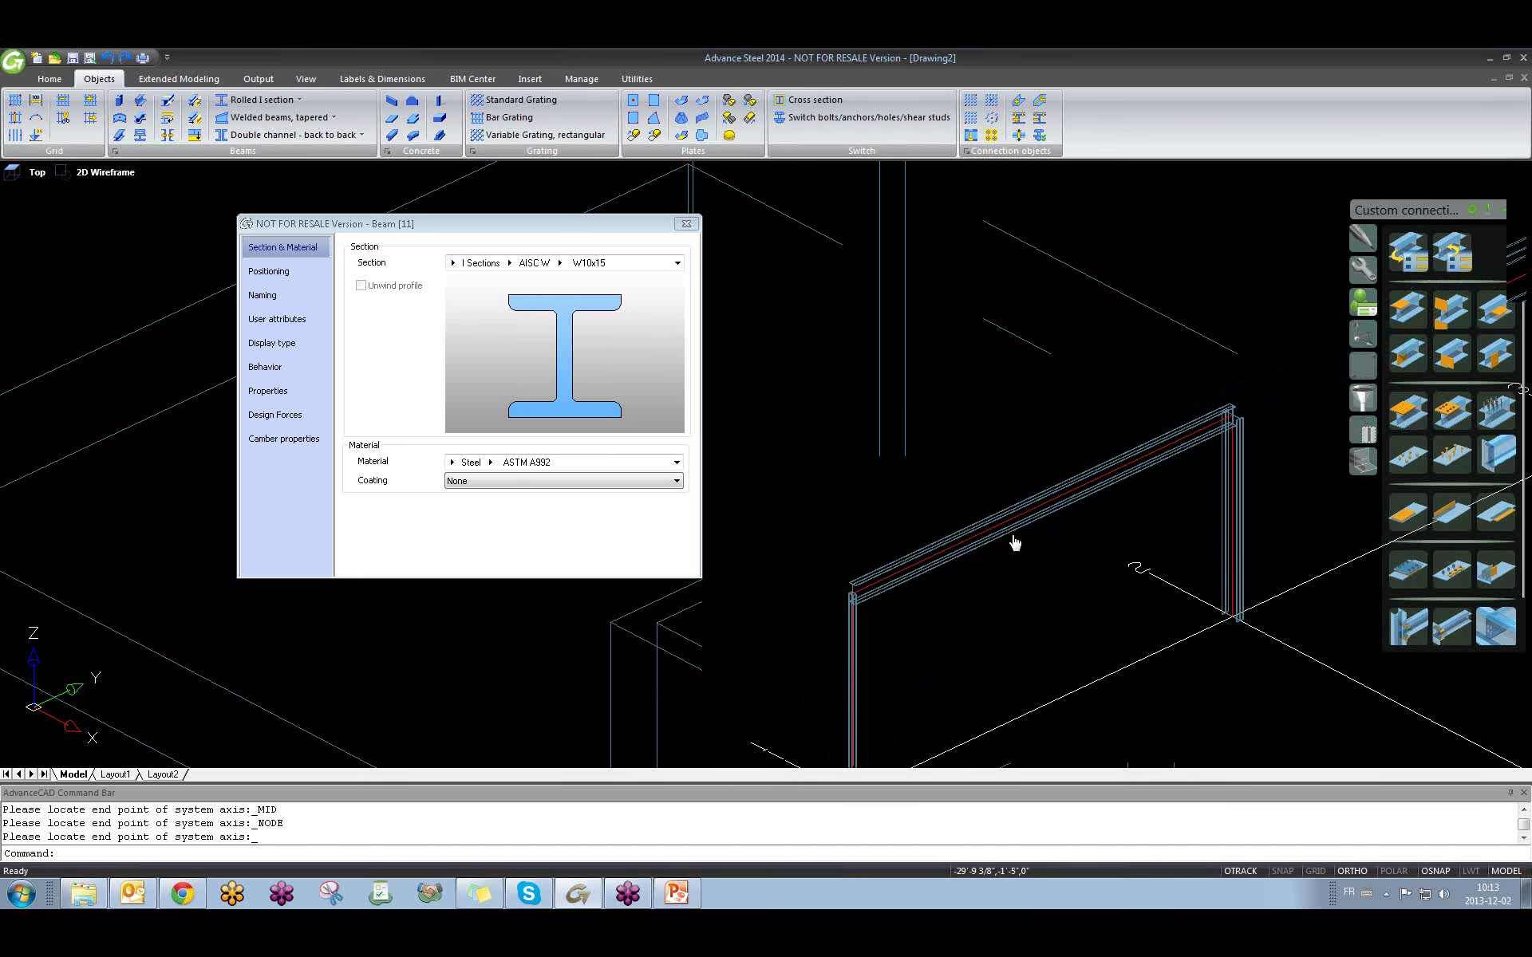
click(288, 271)
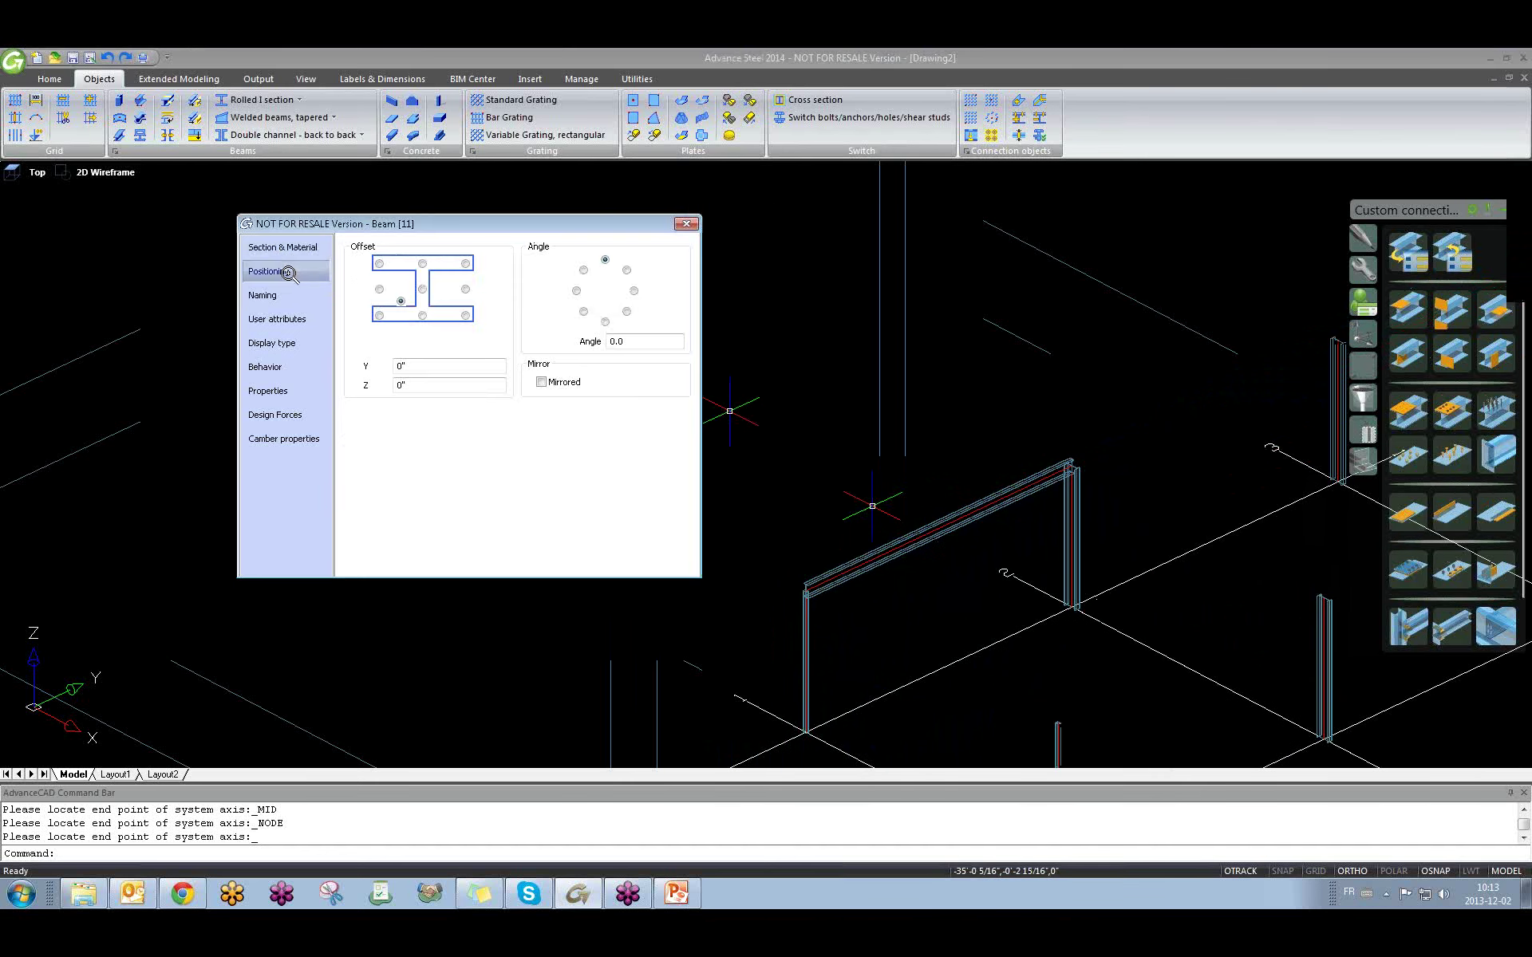
scroll(807, 559, up, 4)
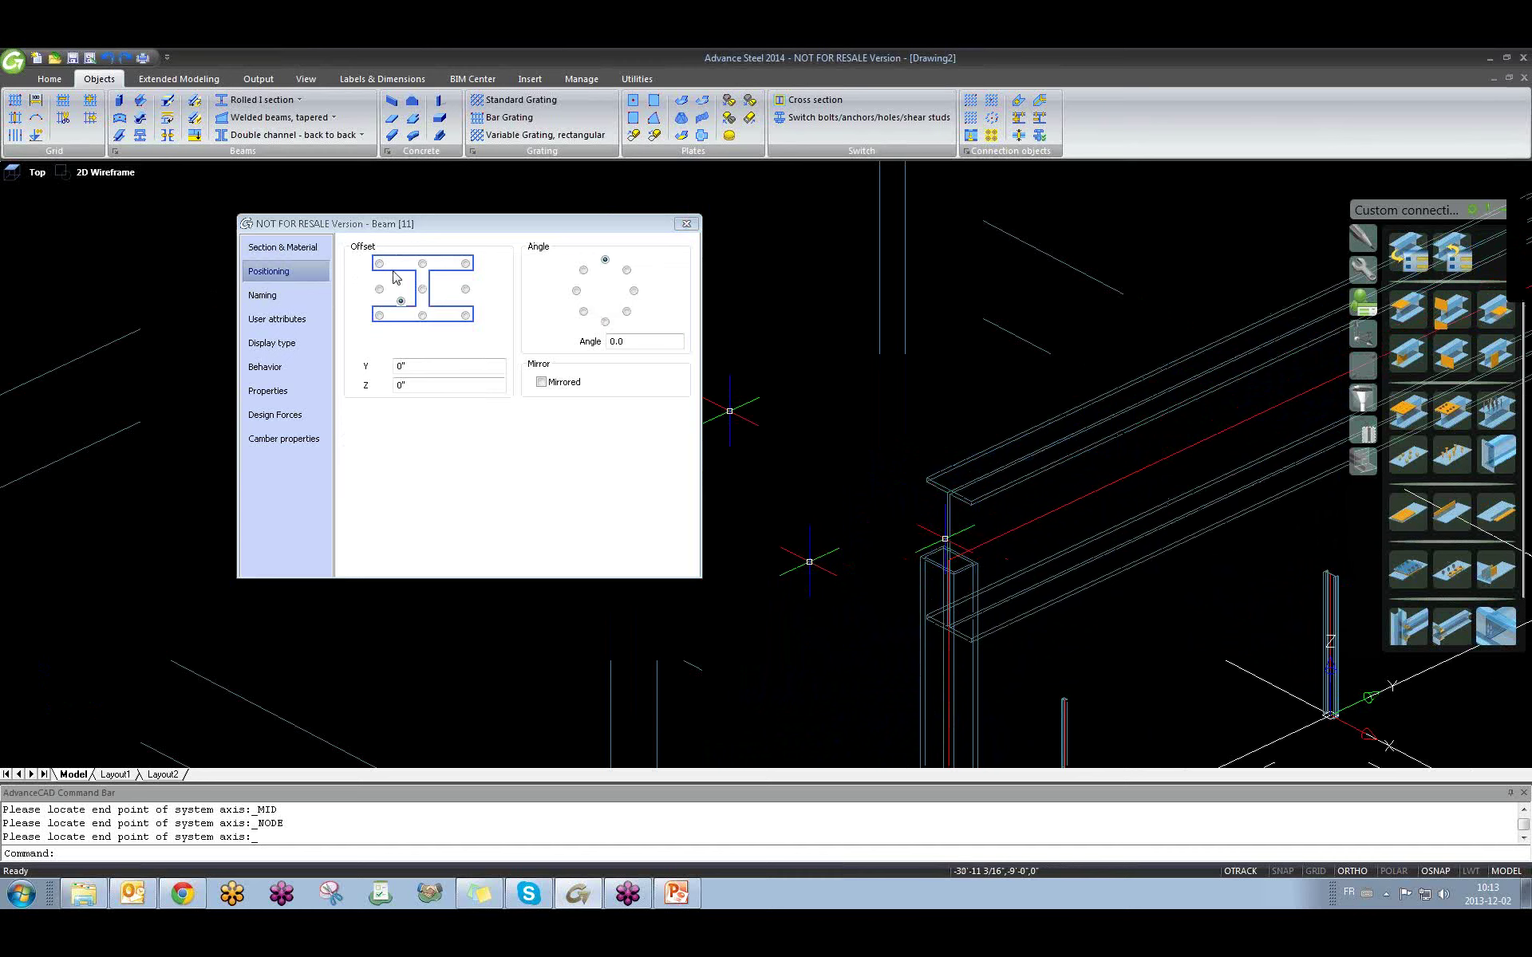
click(422, 263)
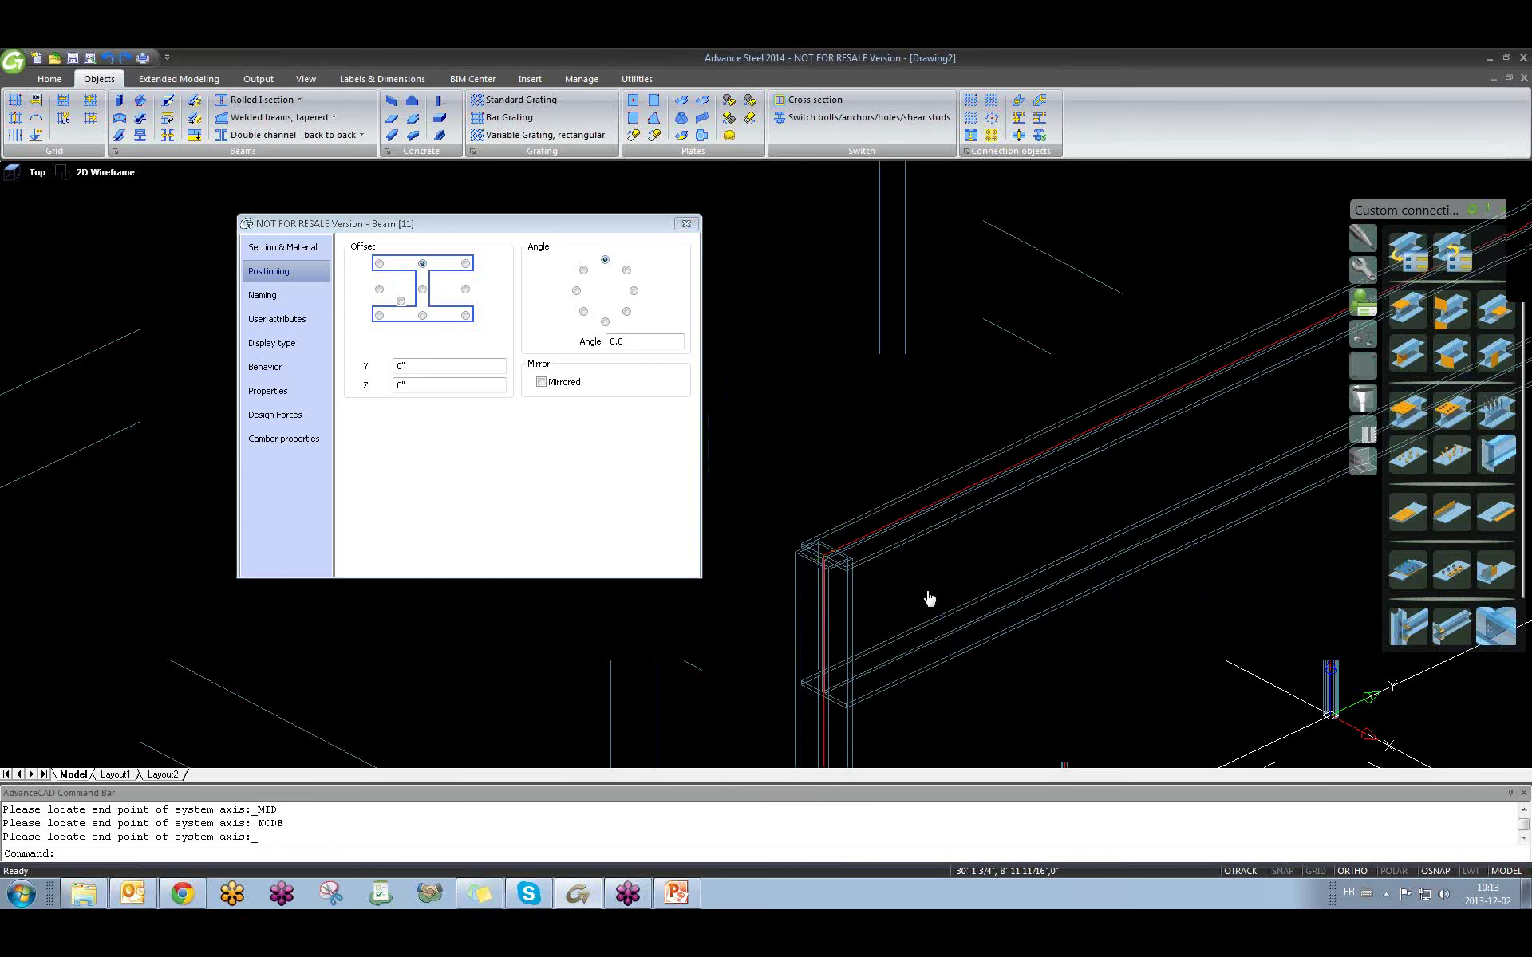
scroll(929, 598, down, 4)
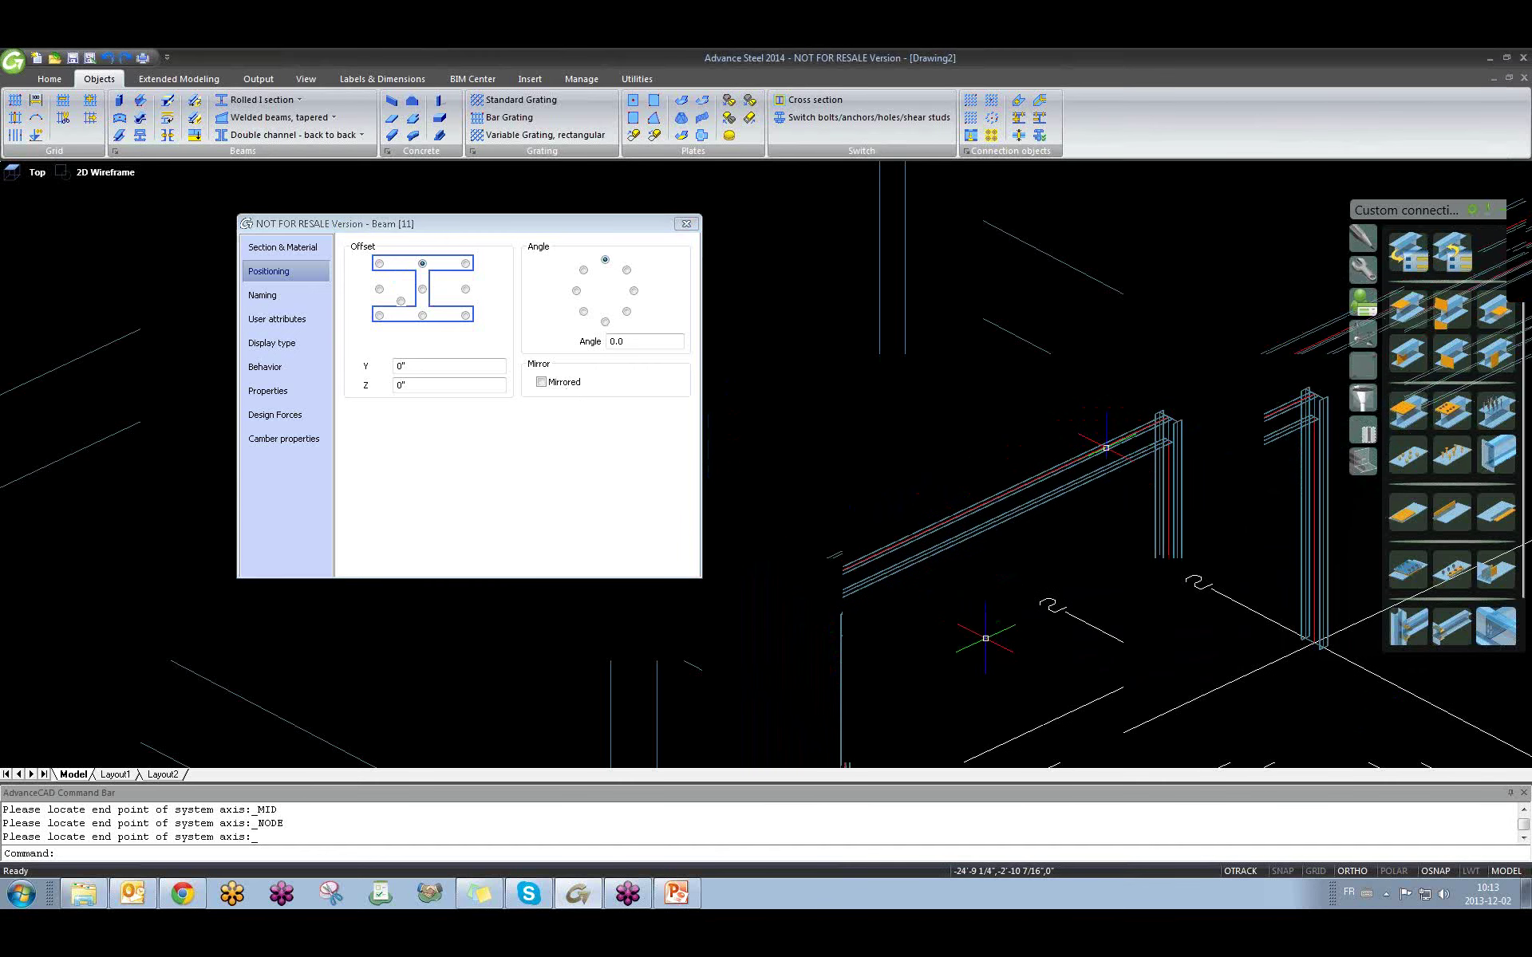
Assign the model role Beam to the new I section beam and close its properties.
click(313, 297)
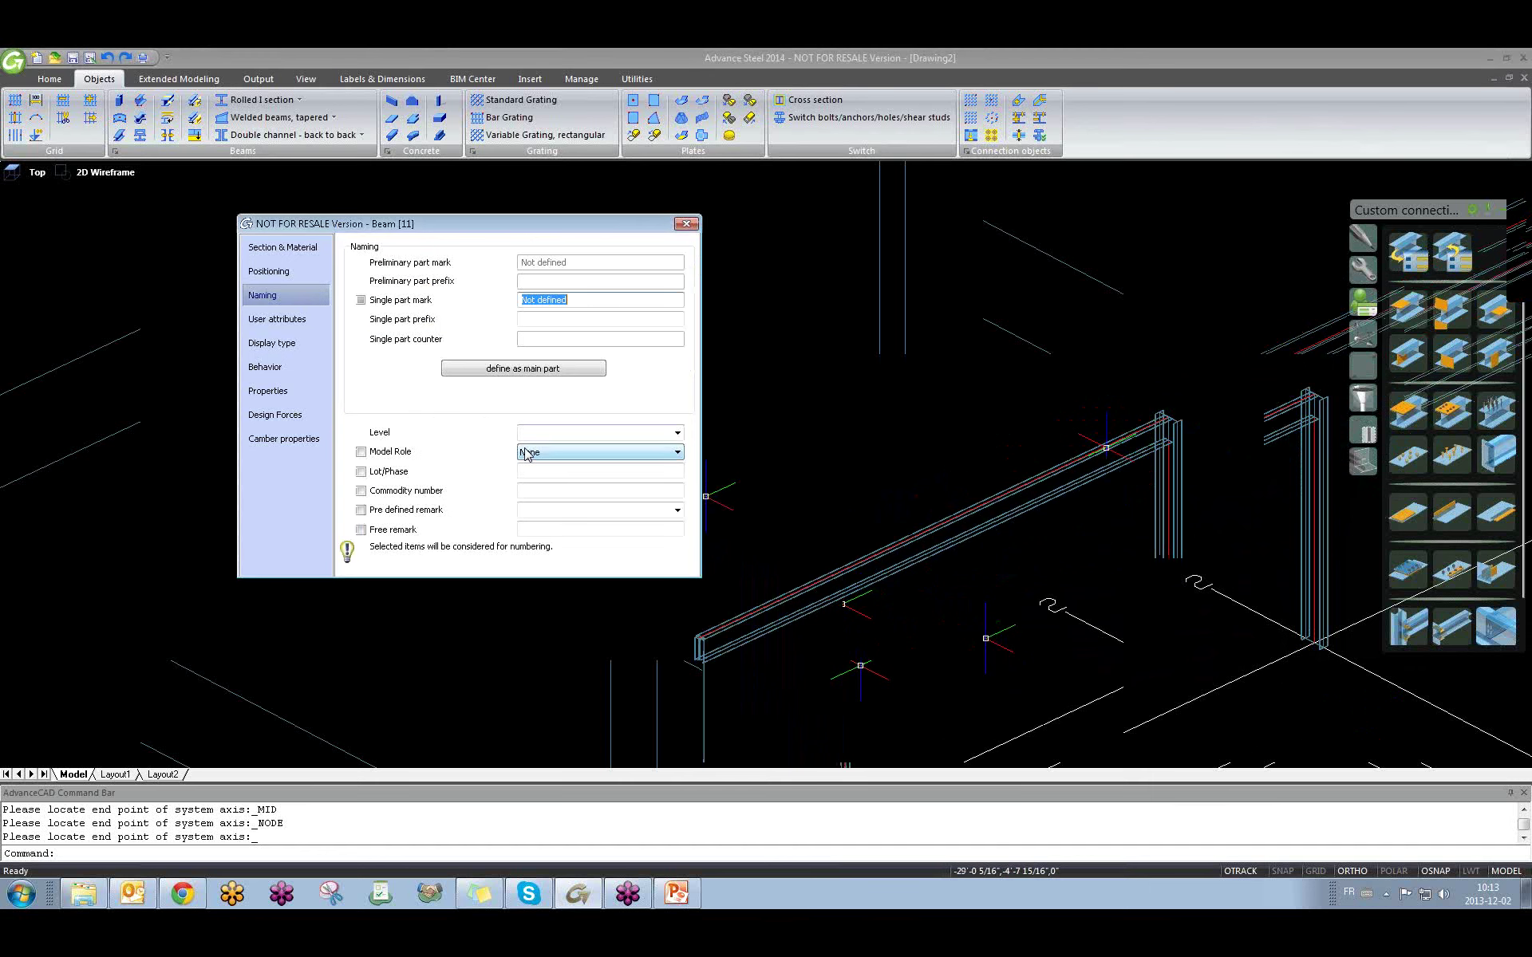
click(527, 453)
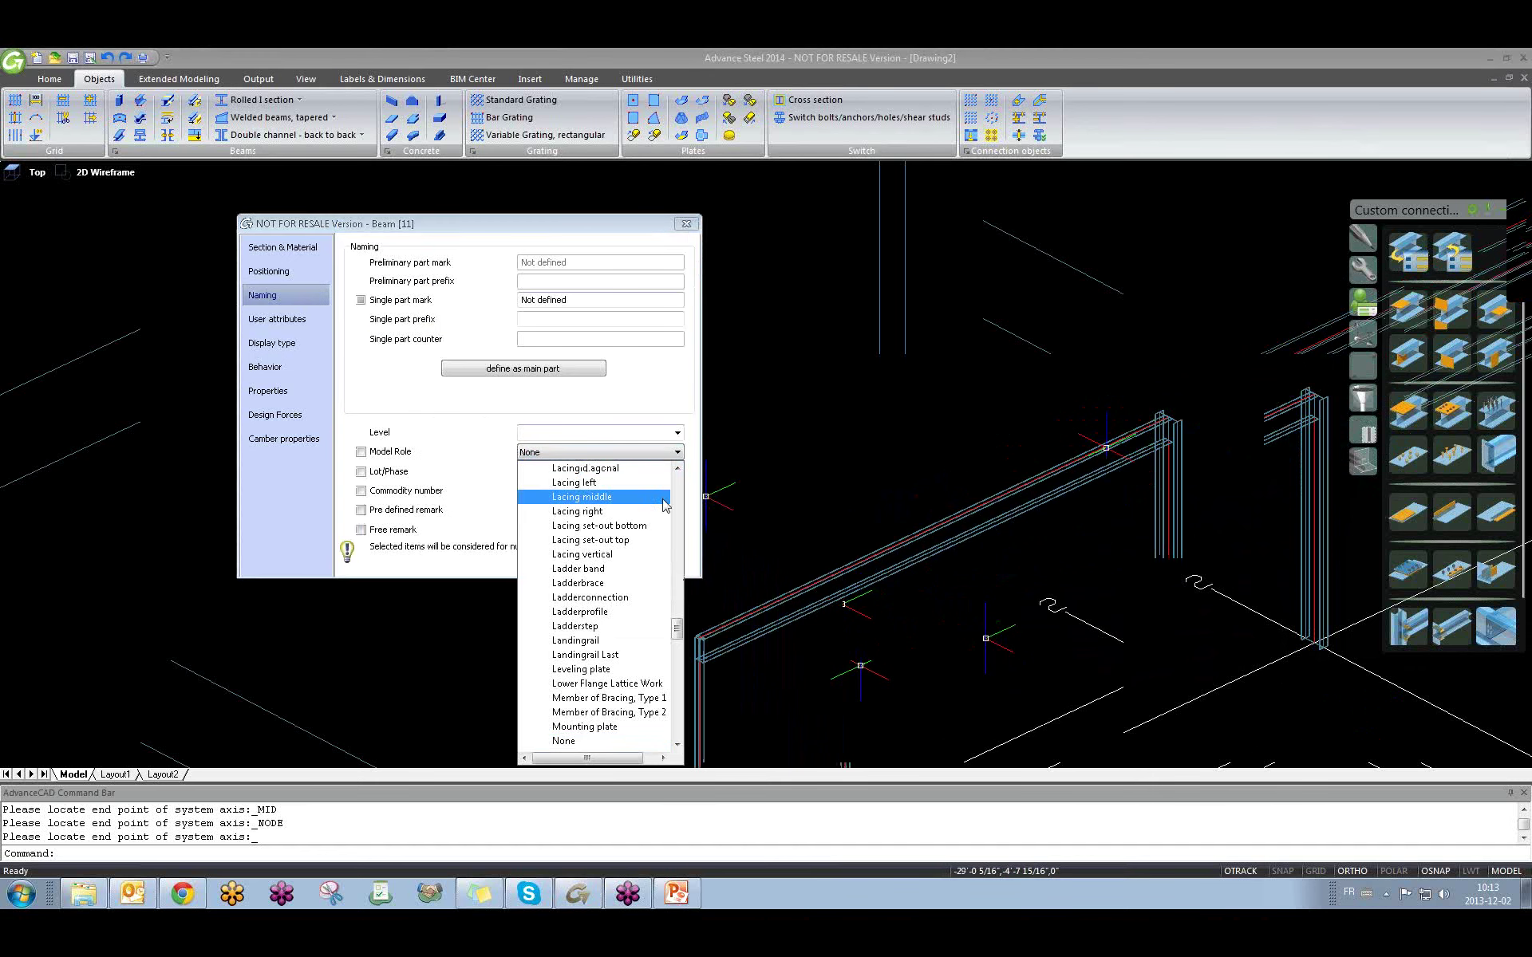
key(b)
key(Return)
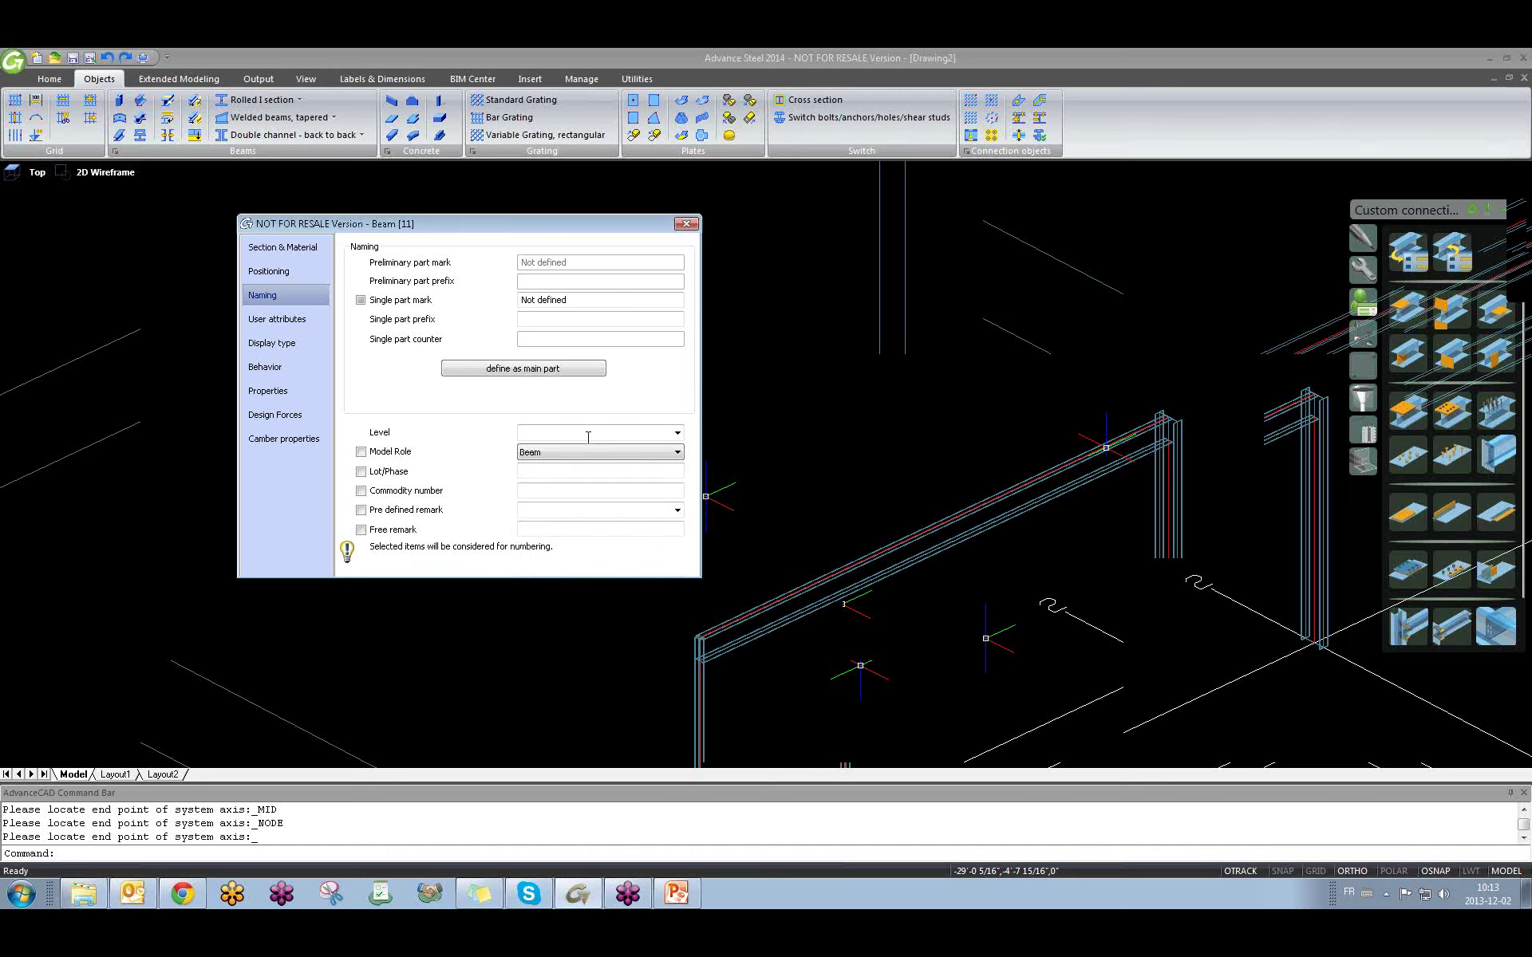
click(586, 452)
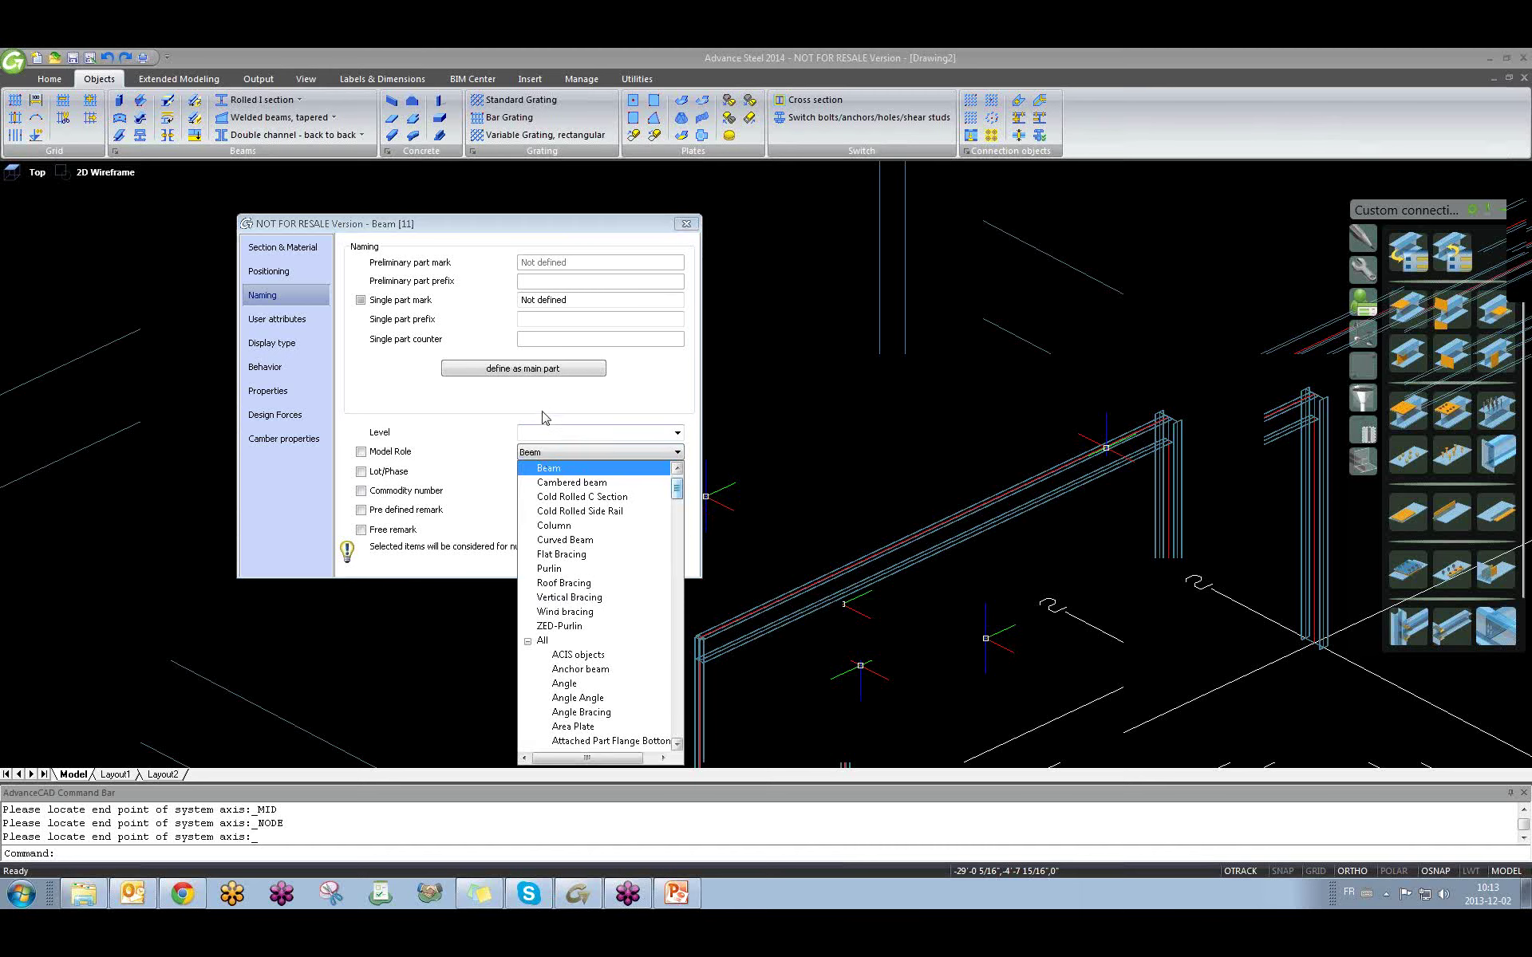
click(549, 468)
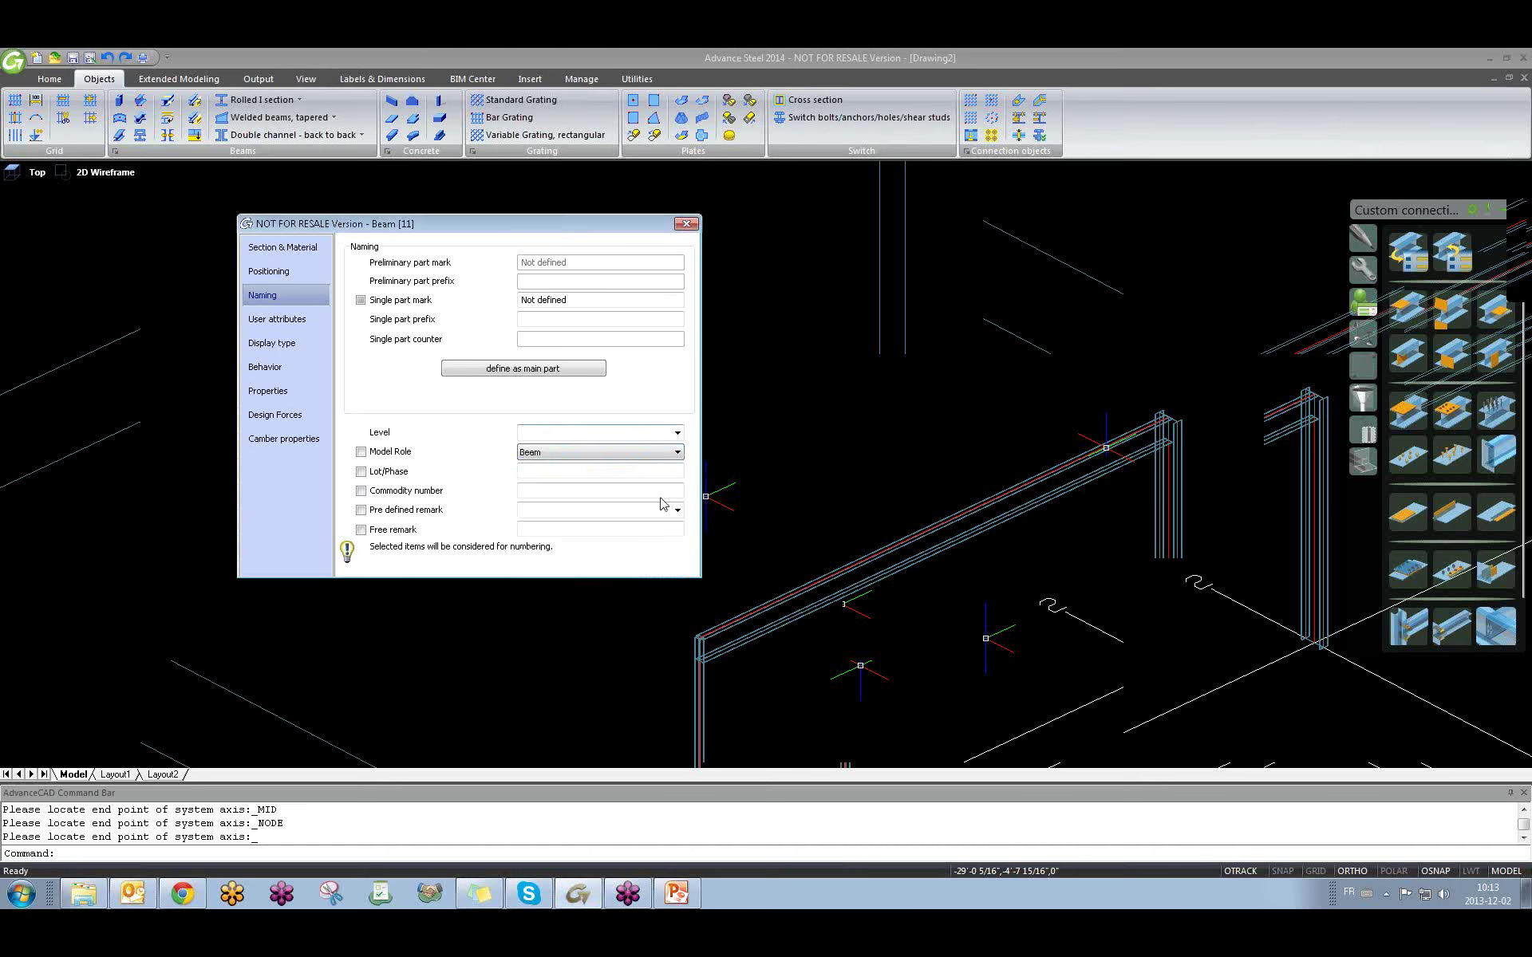
click(686, 224)
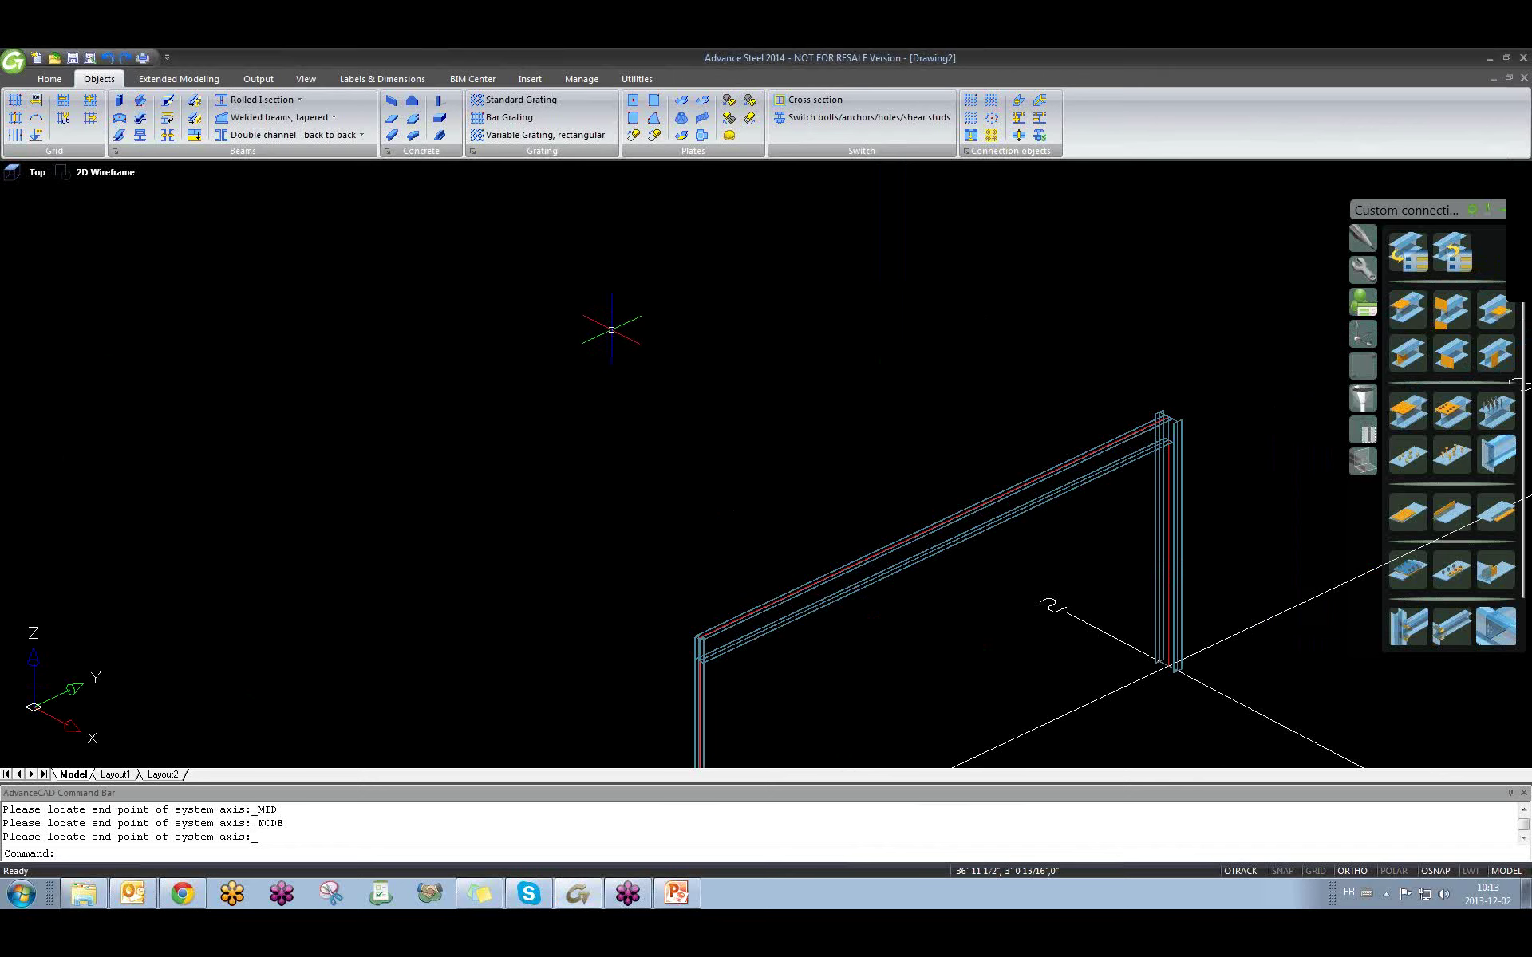
Change the corner hollow section column supporting the beam to profile HSS 5X3X5/16.
scroll(631, 348, down, 3)
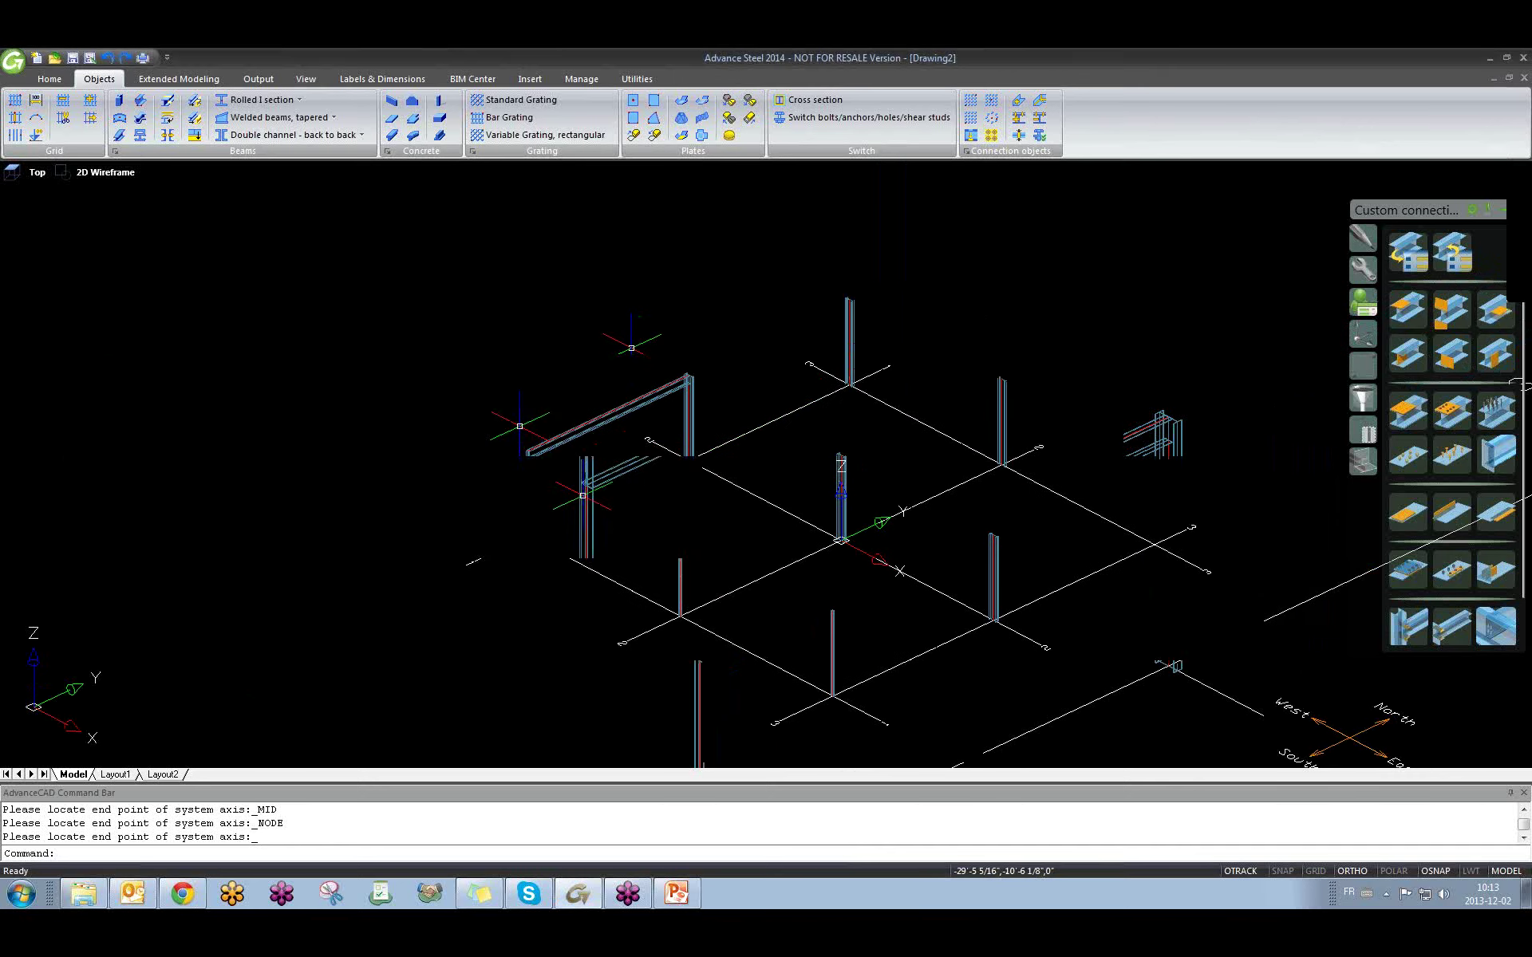
double_click(560, 495)
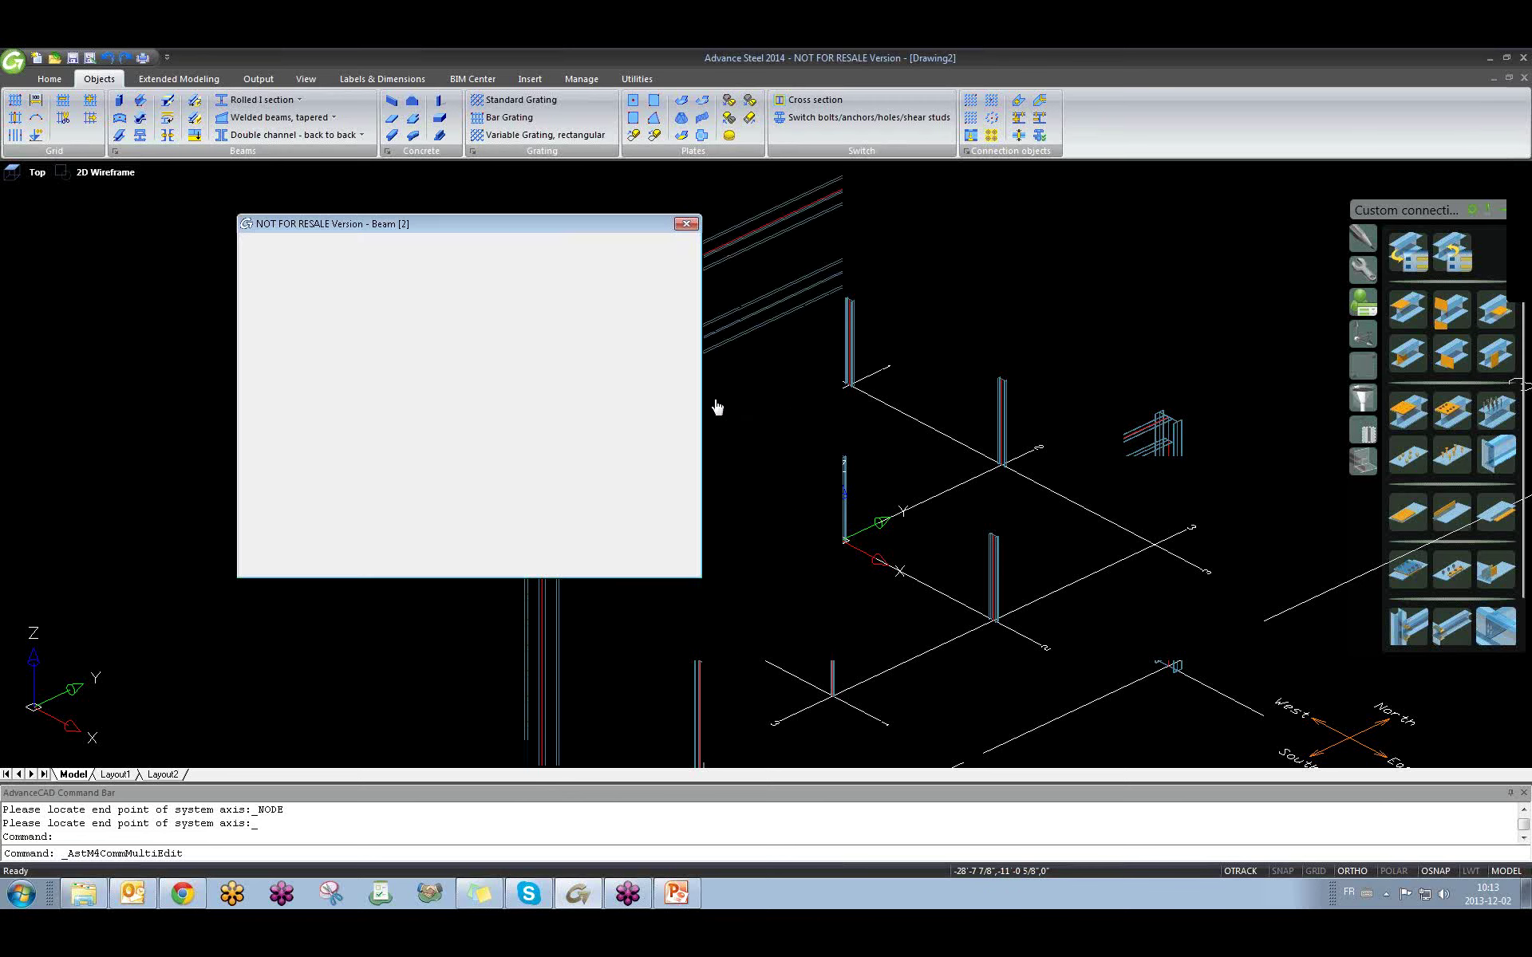
click(563, 263)
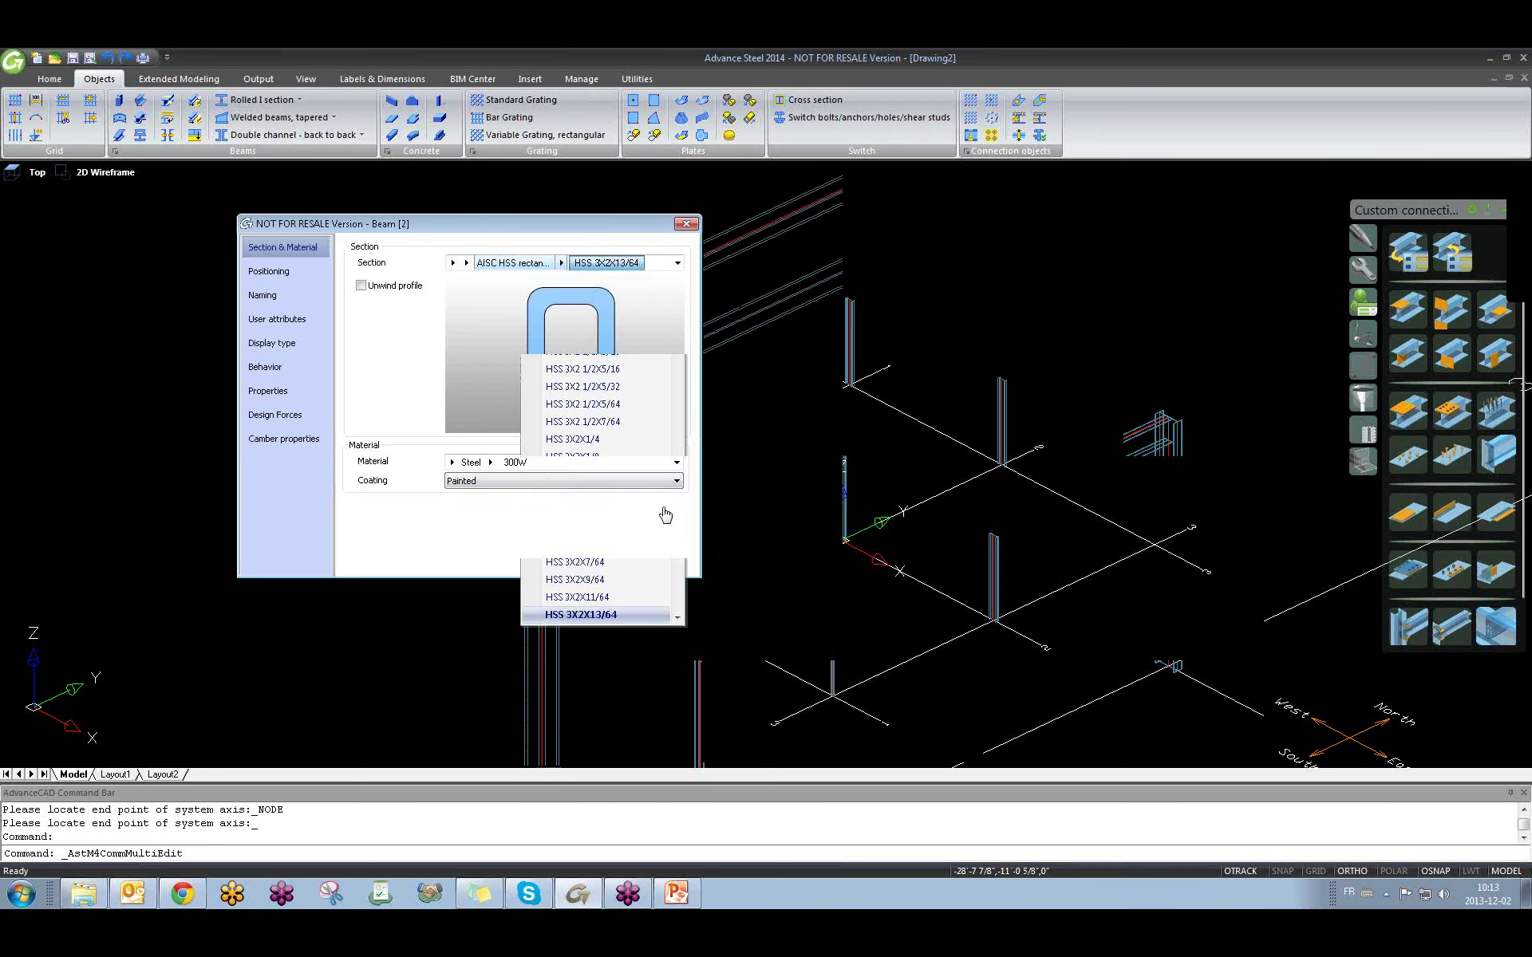
scroll(633, 475, down, 10)
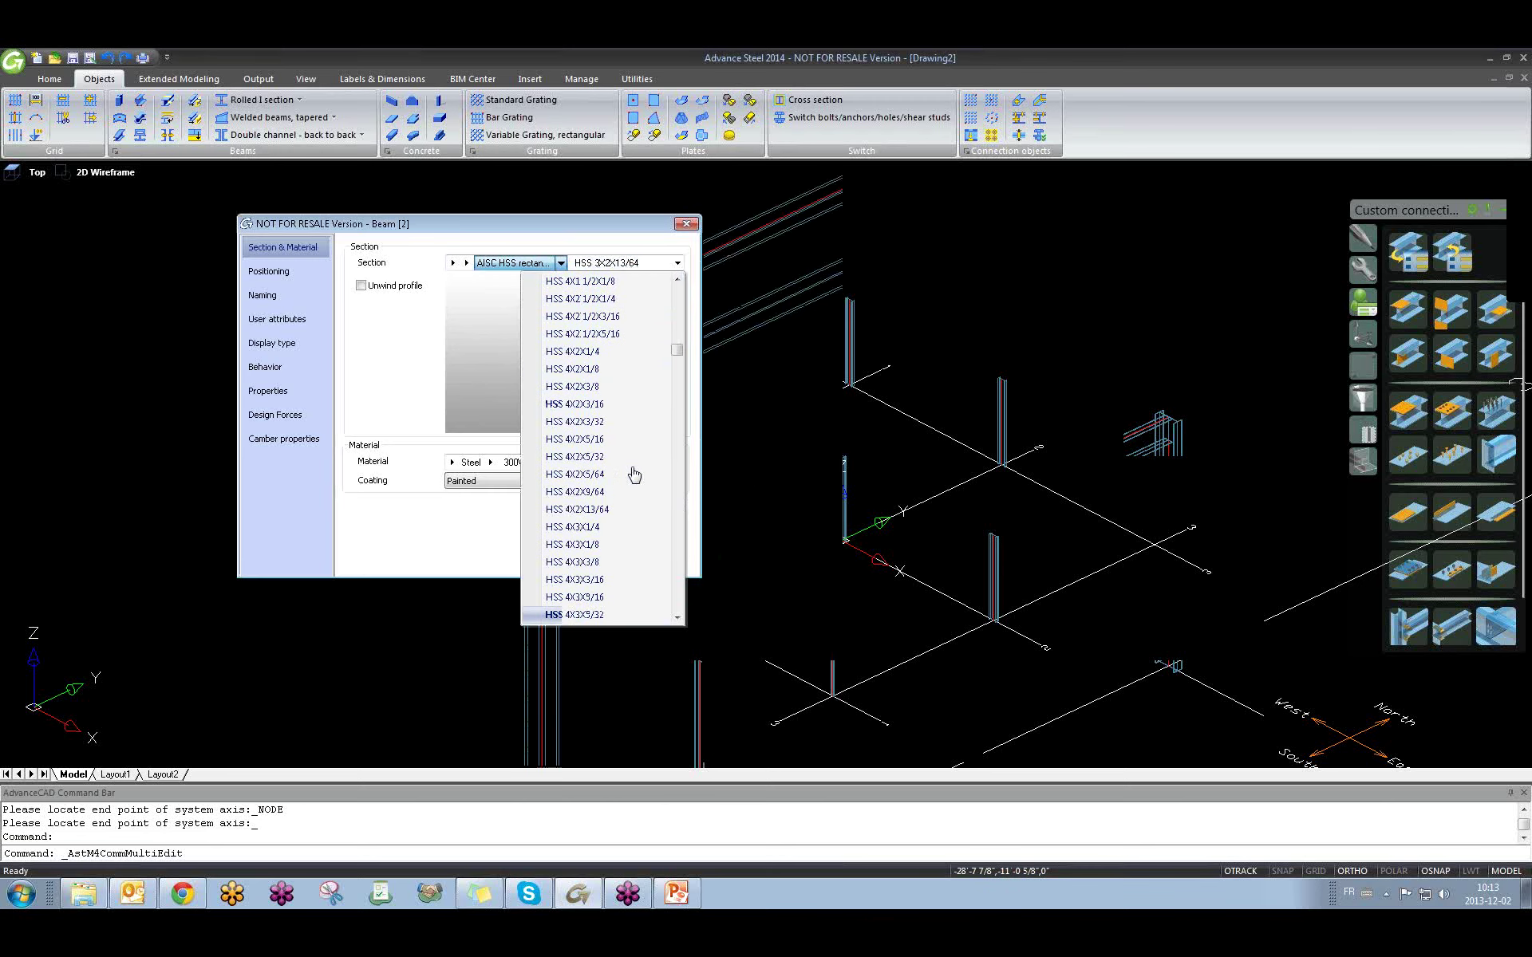
scroll(634, 474, down, 7)
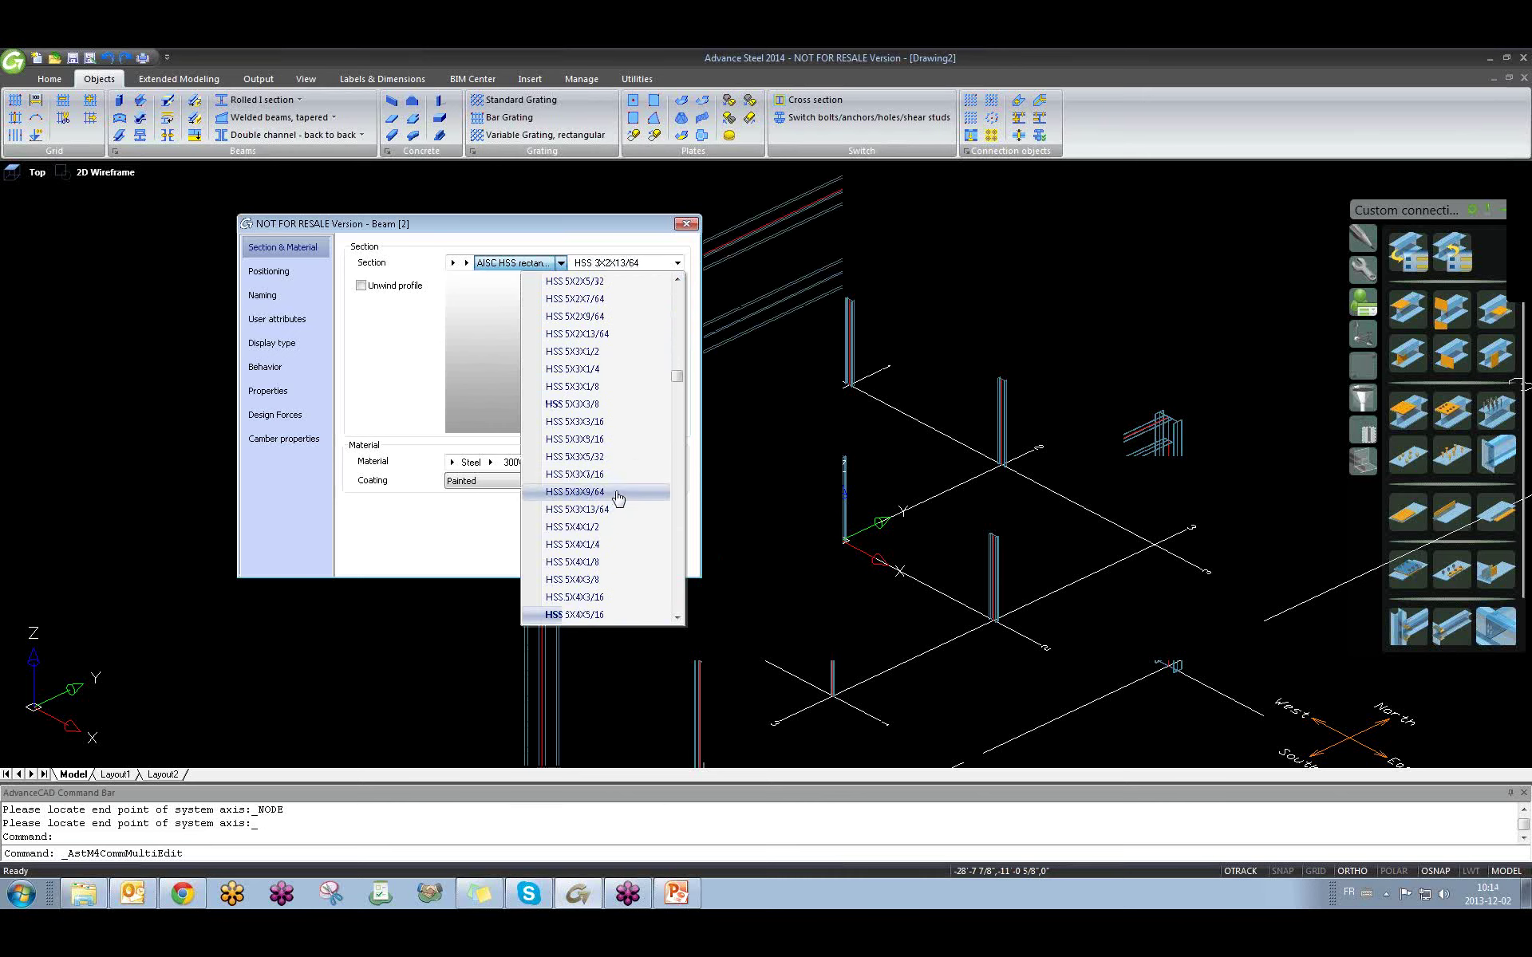
click(615, 441)
scroll(813, 565, up, 3)
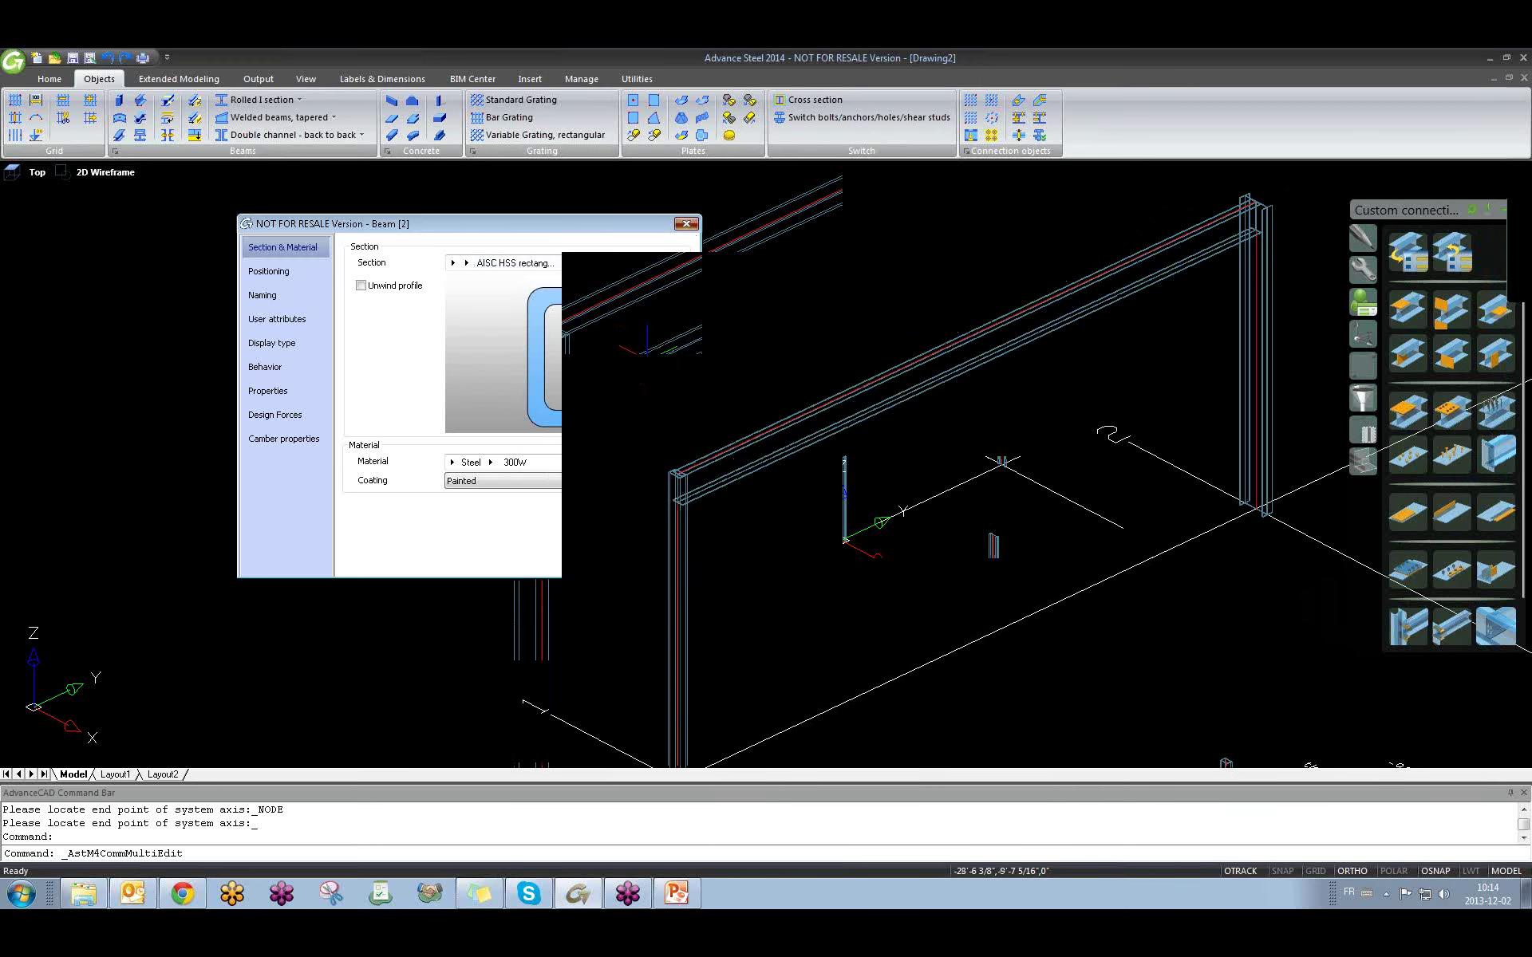
scroll(813, 566, down, 4)
scroll(613, 562, up, 2)
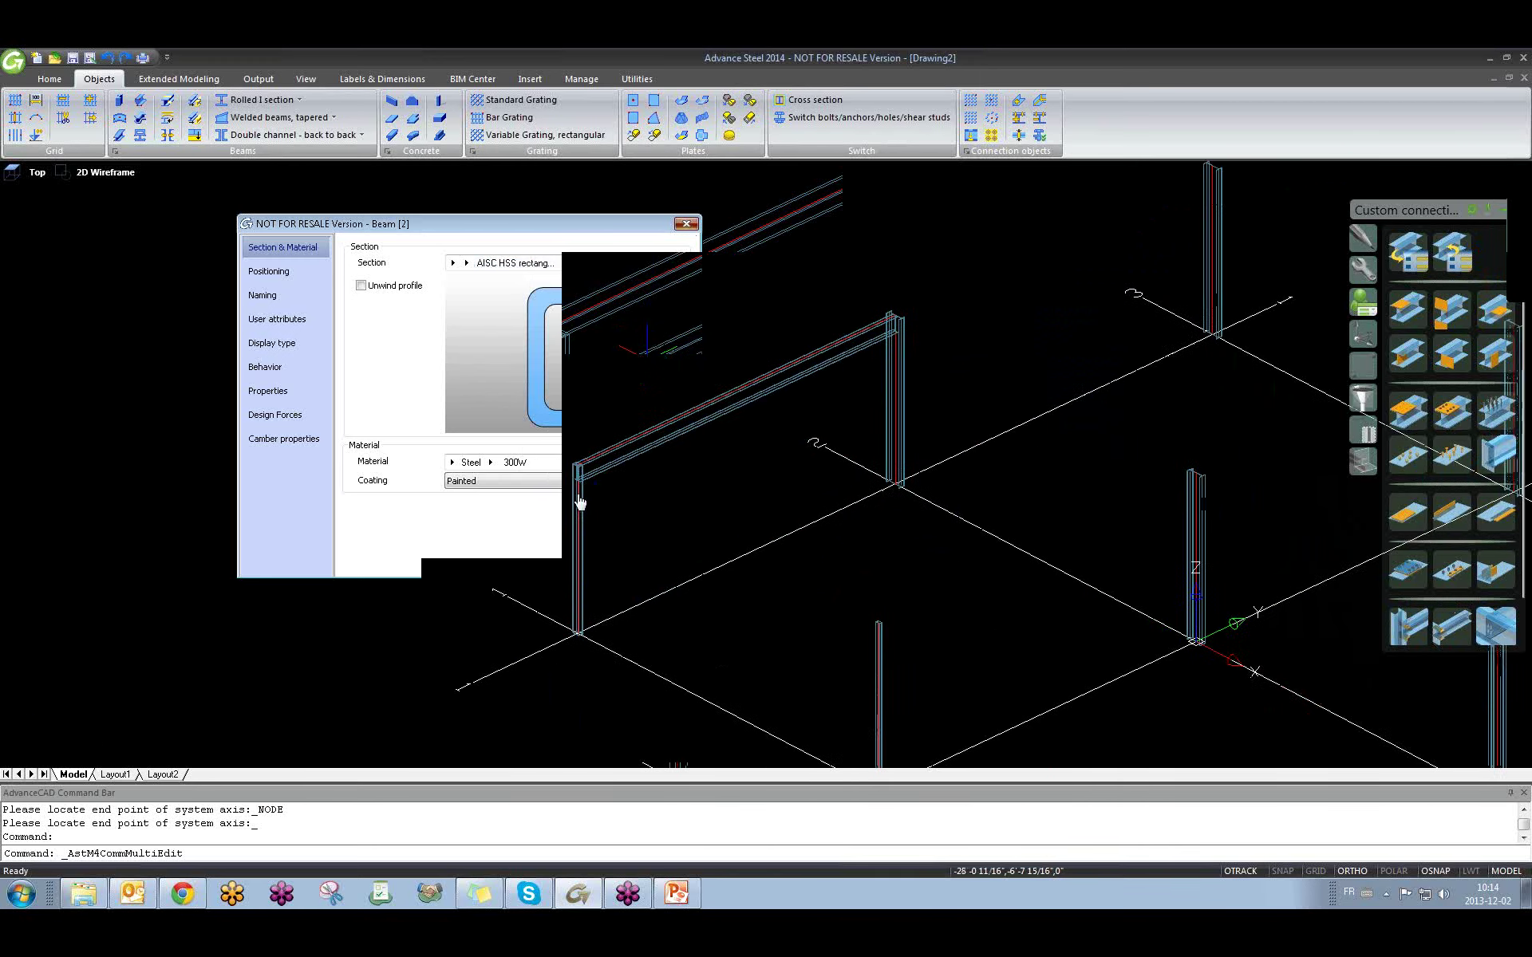
scroll(613, 562, down, 2)
scroll(612, 501, up, 2)
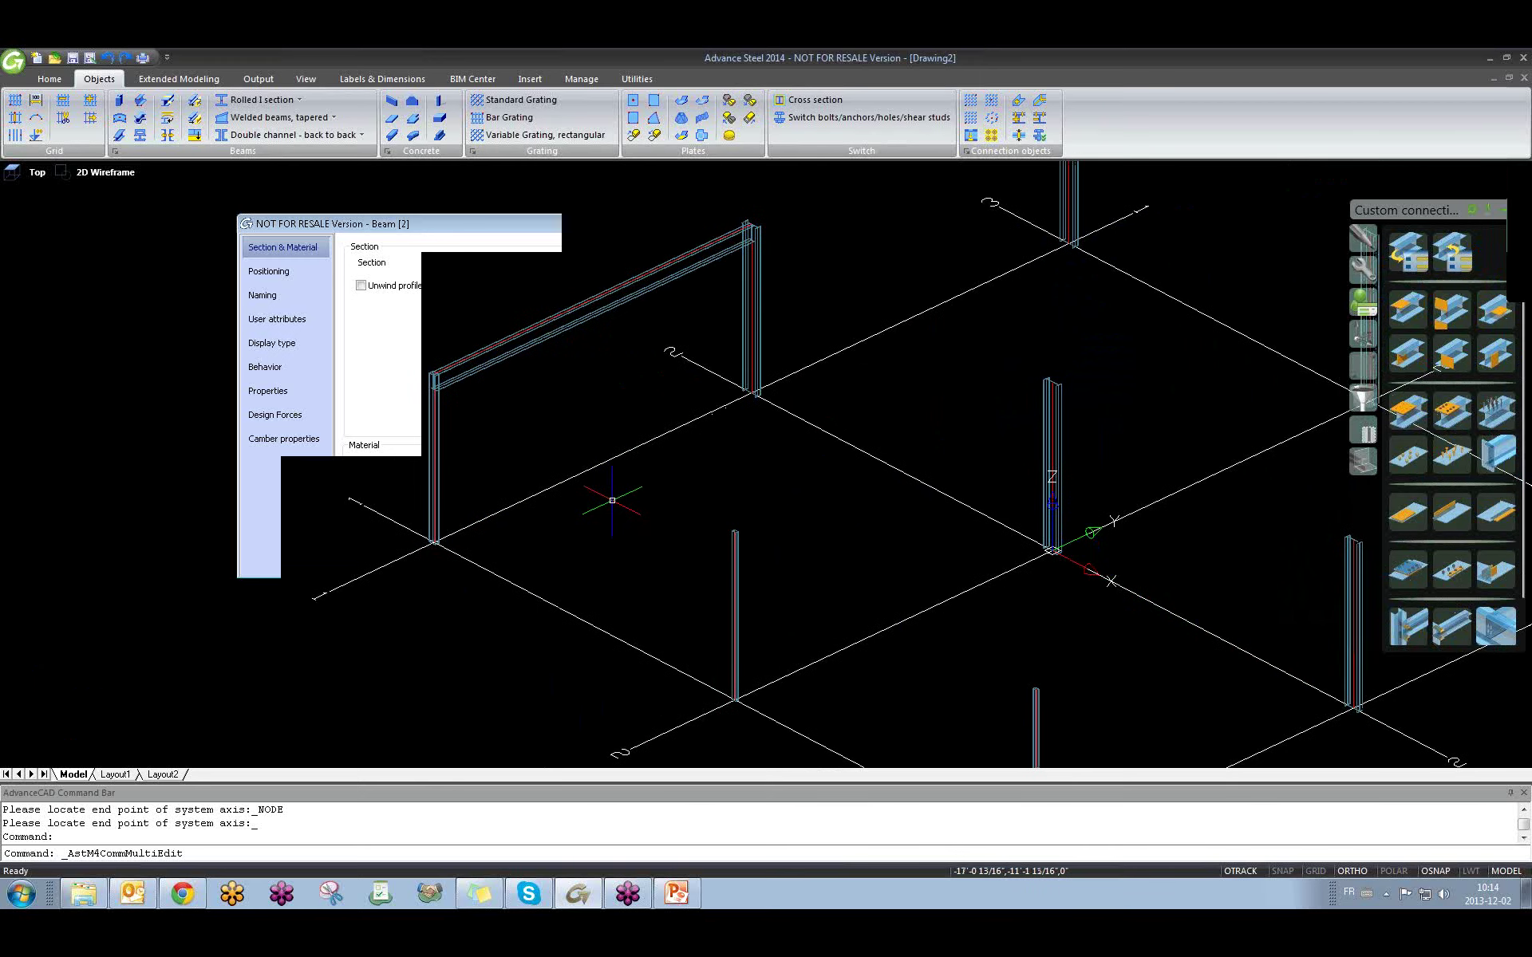
Delete the two other hollow section columns on the same grid line as the resized corner column.
middle_drag(1007, 677, 807, 530)
click(834, 570)
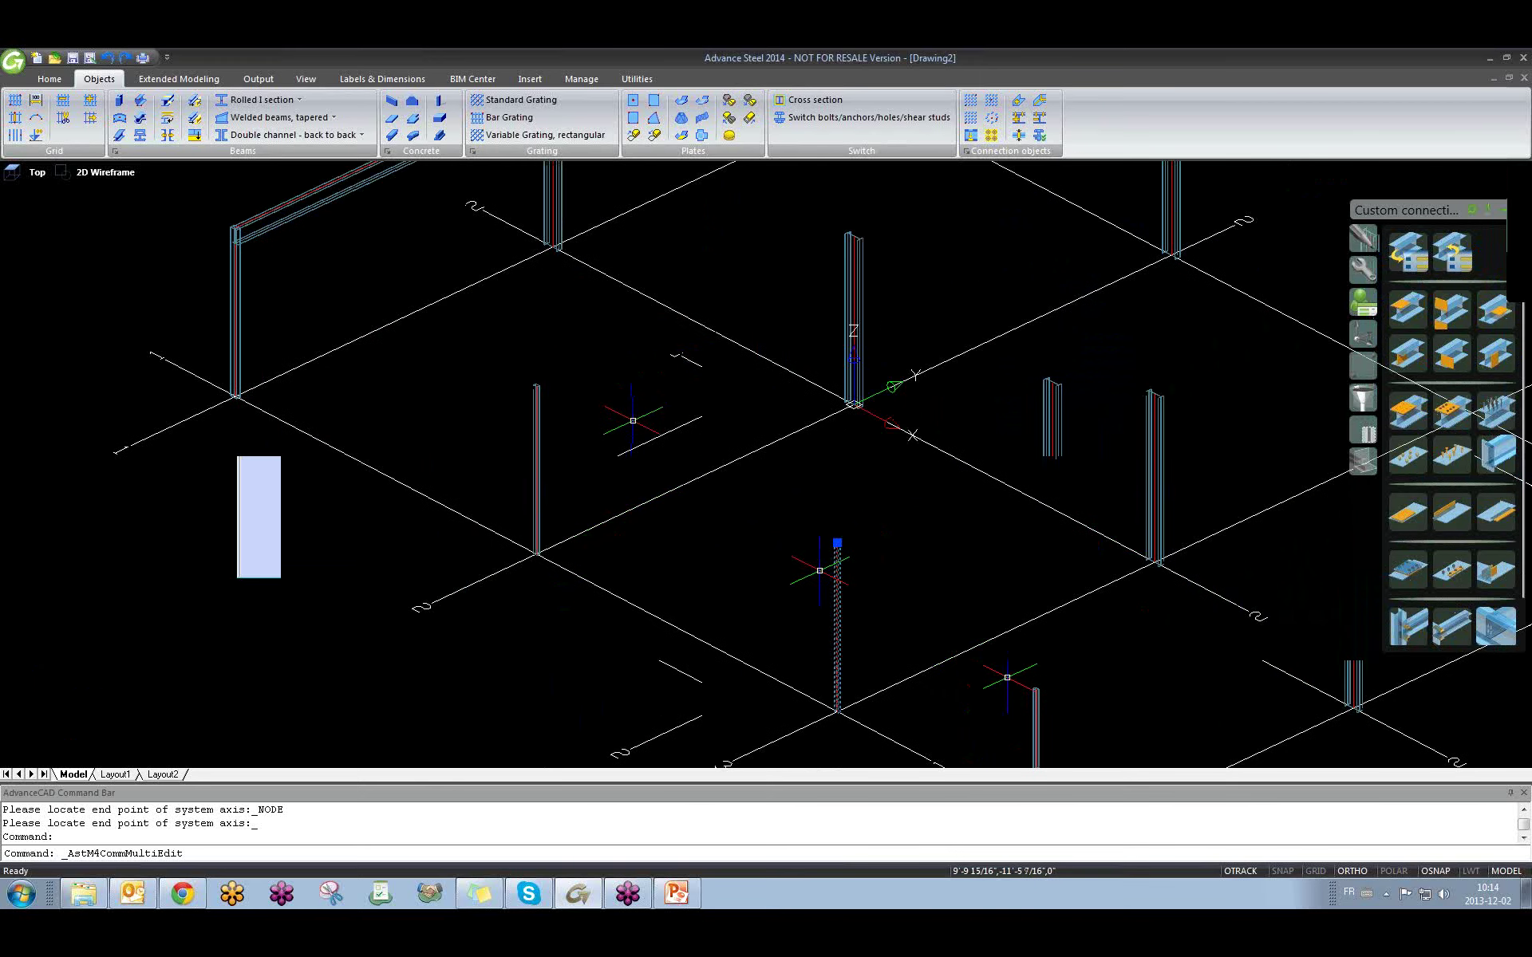
click(819, 571)
click(523, 424)
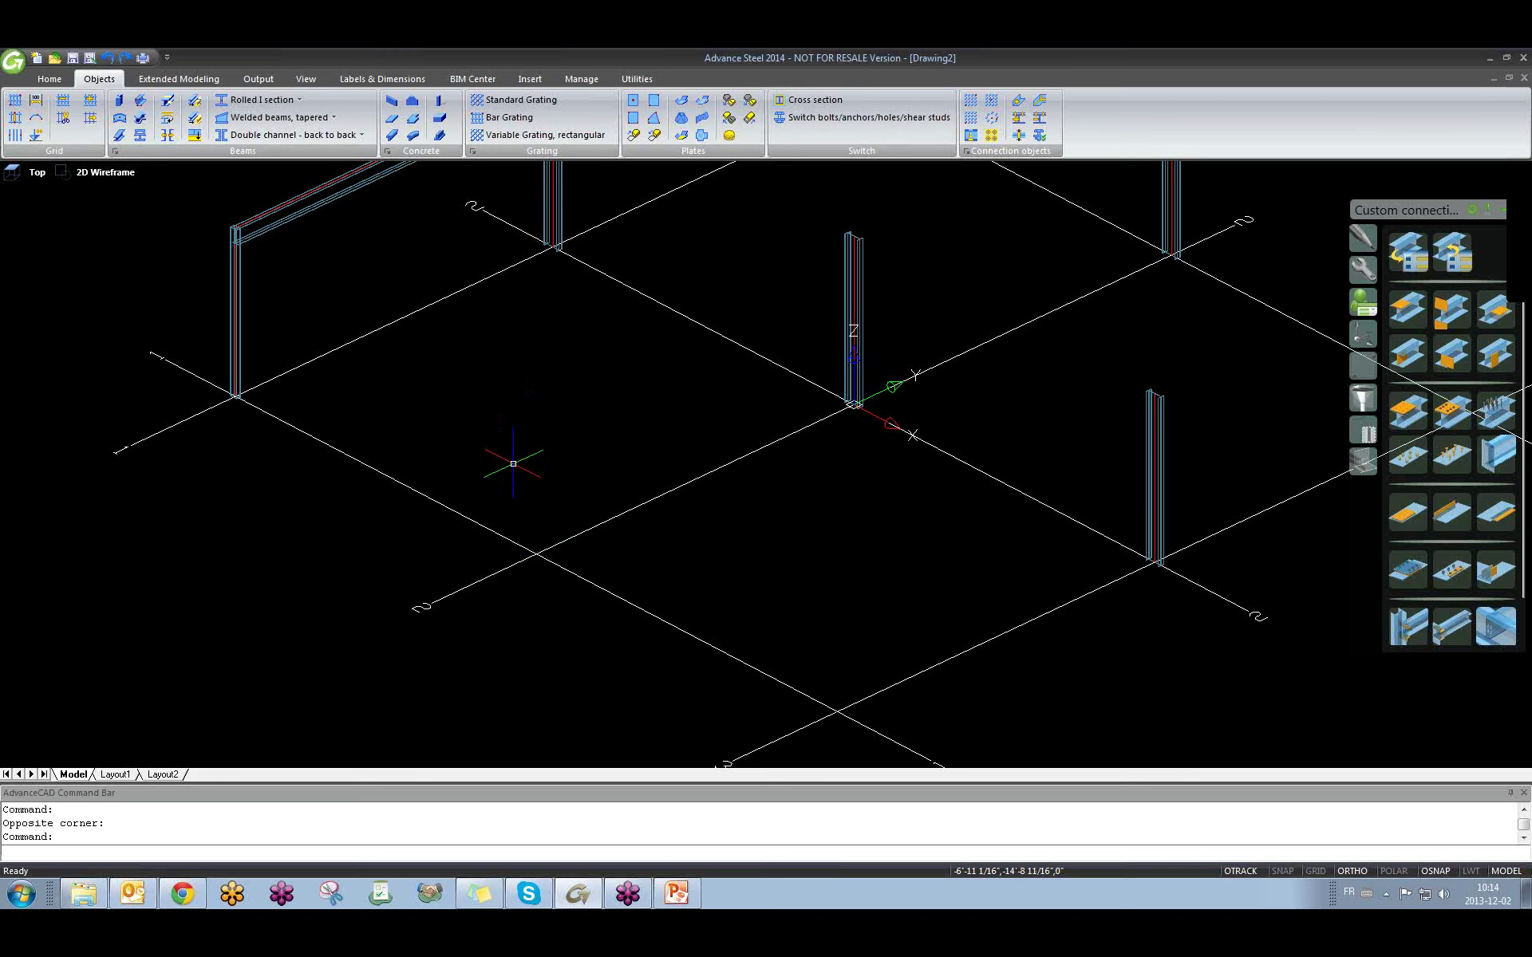
Copy the corner hollow section column along its grid line to the intersections with grid lines 2 and 3.
text(CP)
key(Return)
click(233, 299)
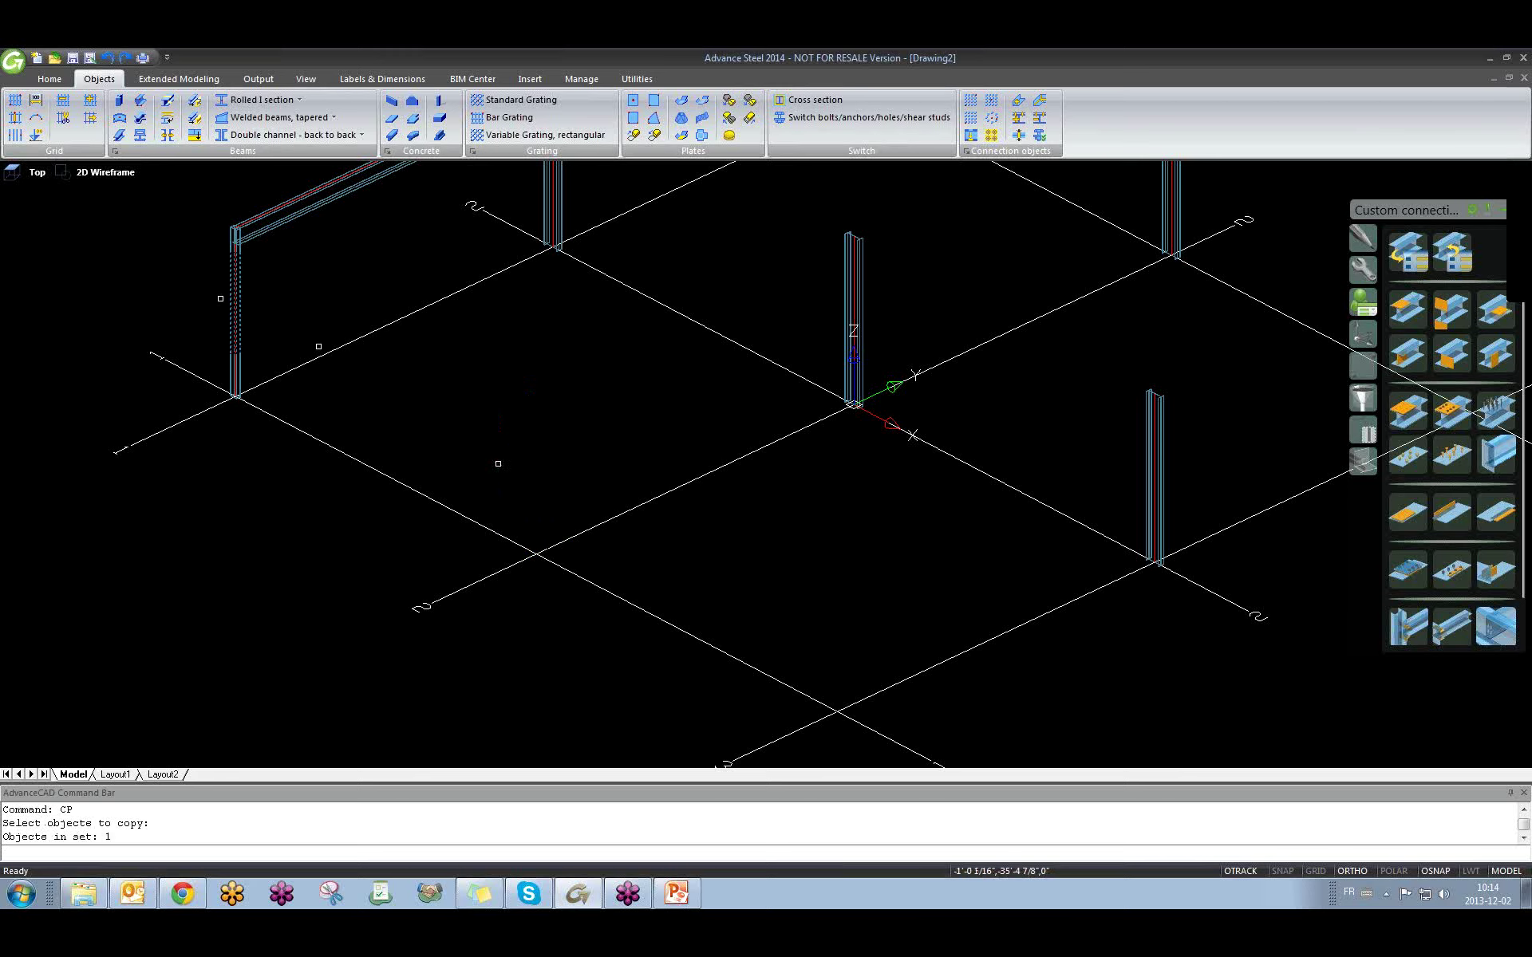
key(Return)
click(130, 445)
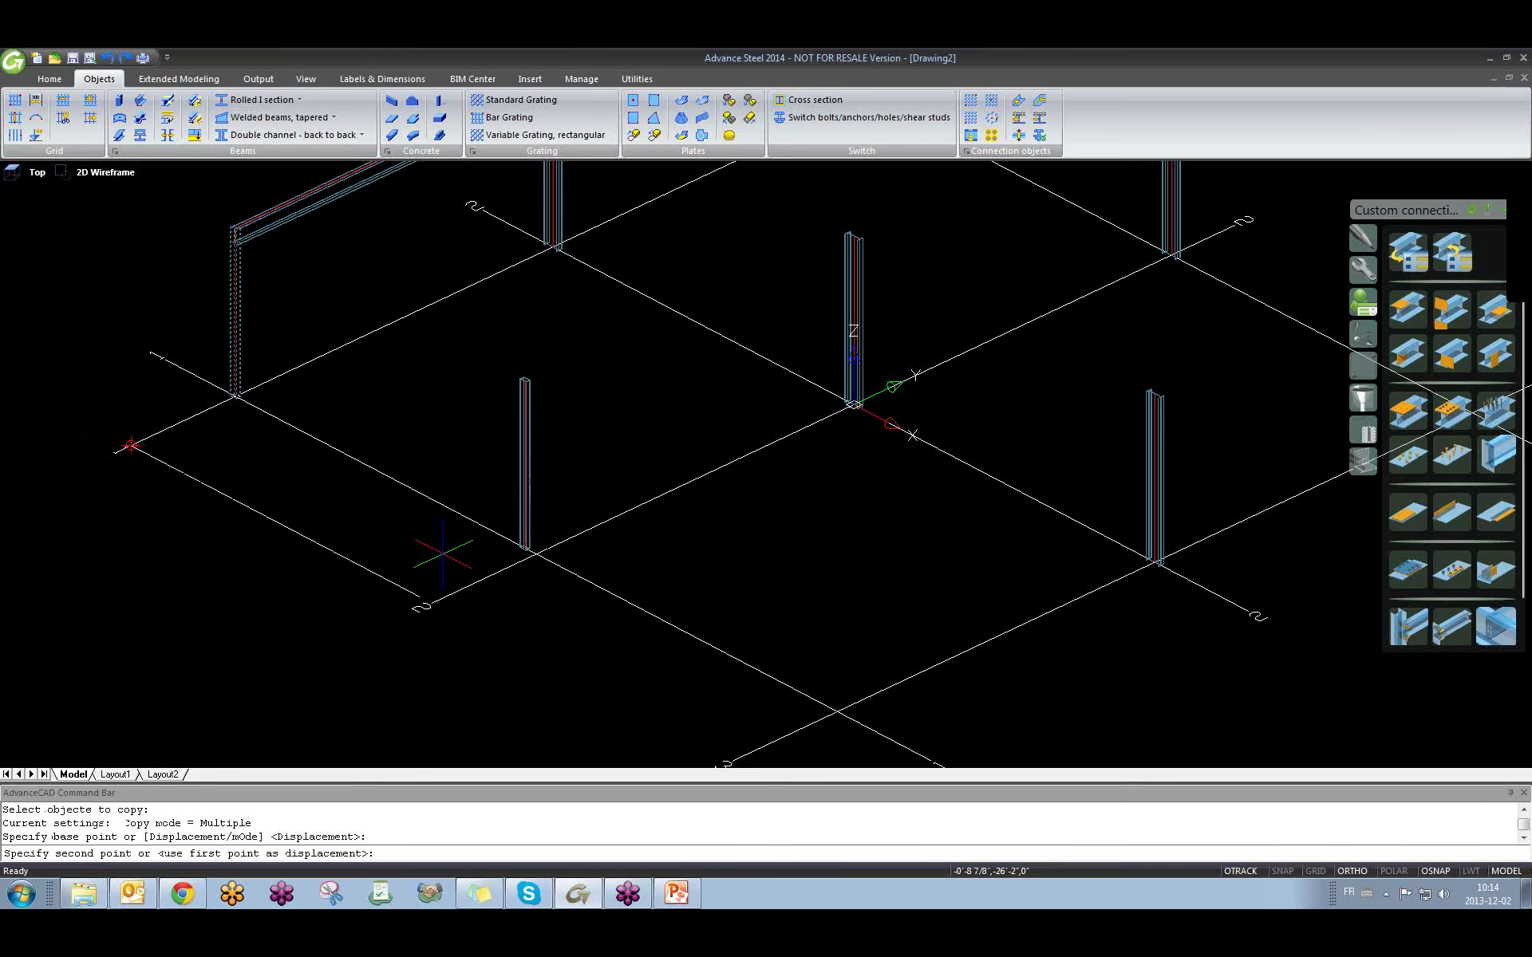
click(433, 604)
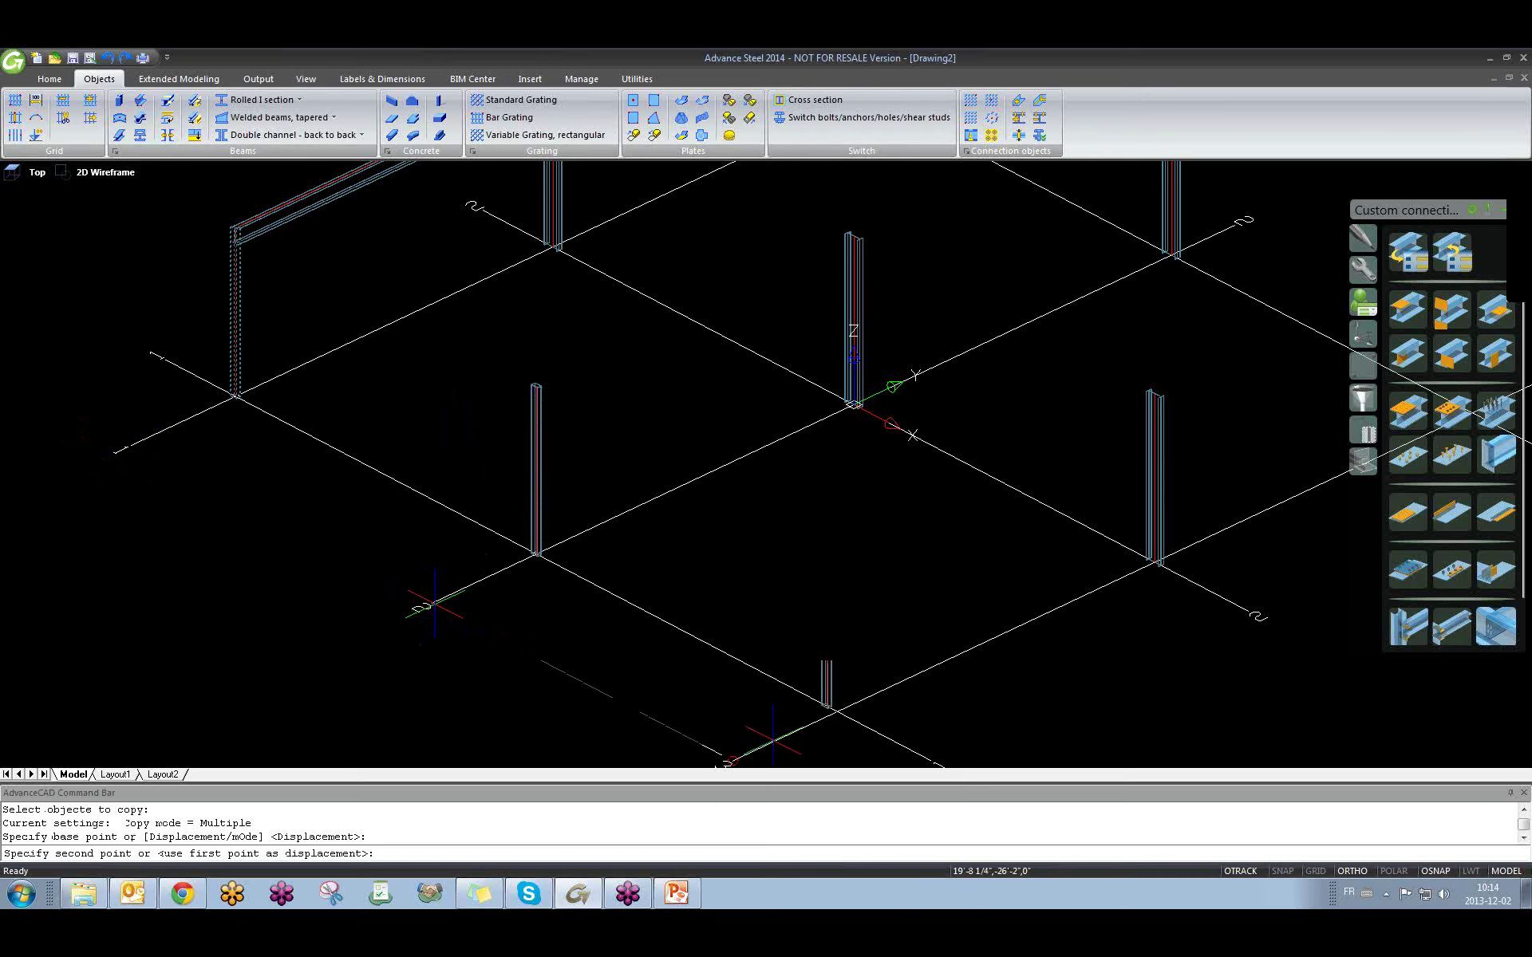
click(836, 710)
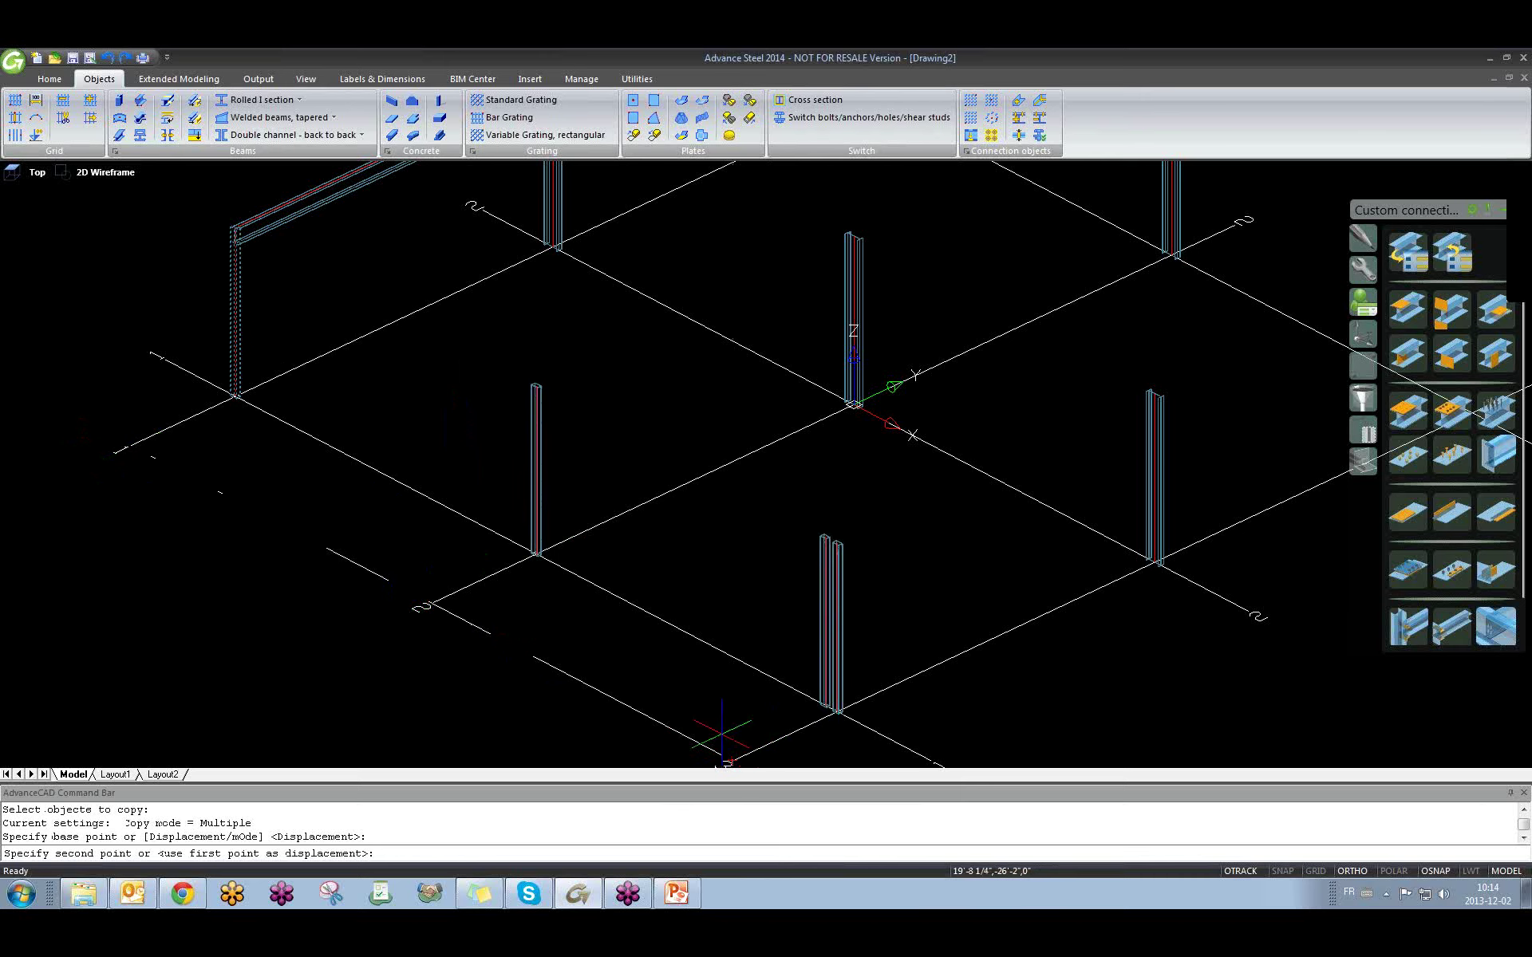
middle_drag(363, 323, 325, 395)
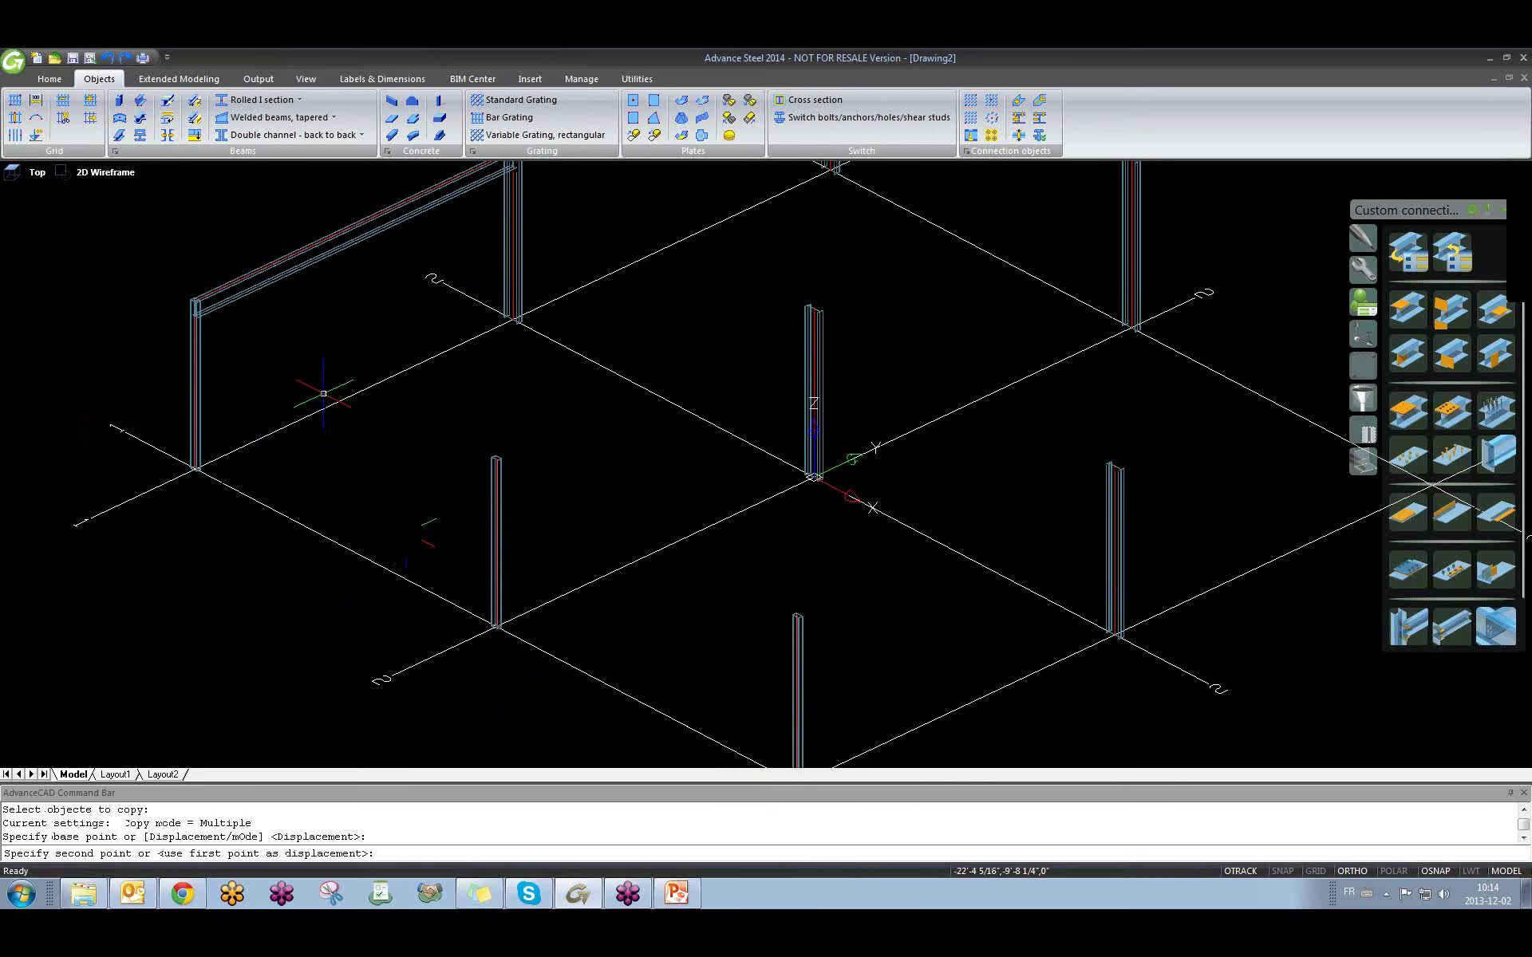
right_click(372, 458)
key(Escape)
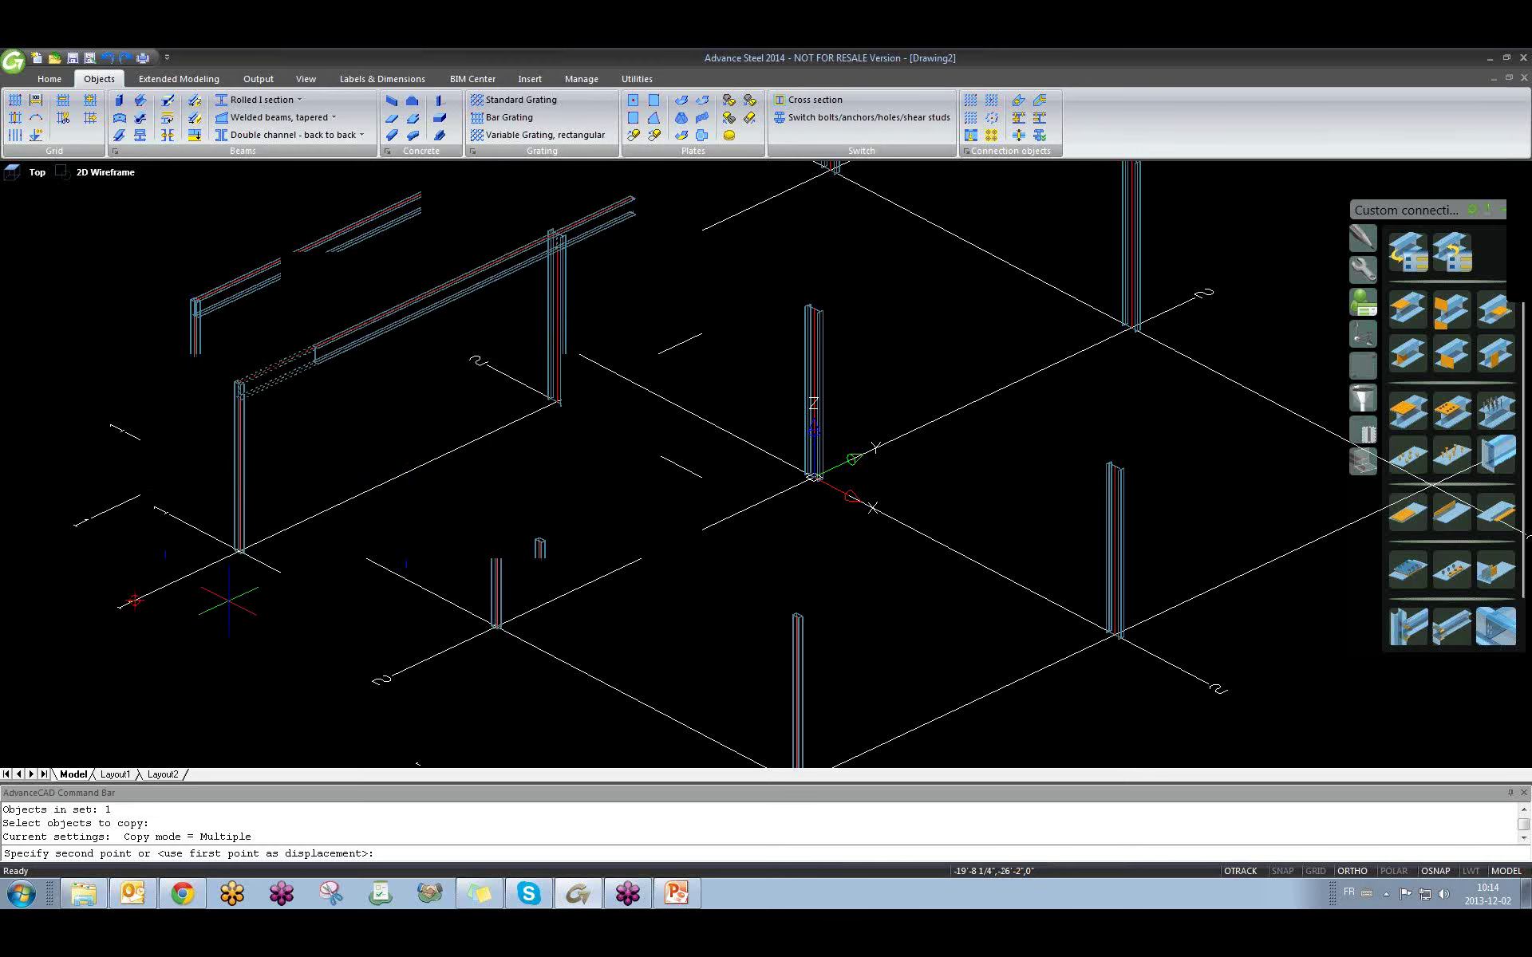
Copy the I section beam from grid line 1 onto the column tops at grid lines 2 and 3.
click(451, 614)
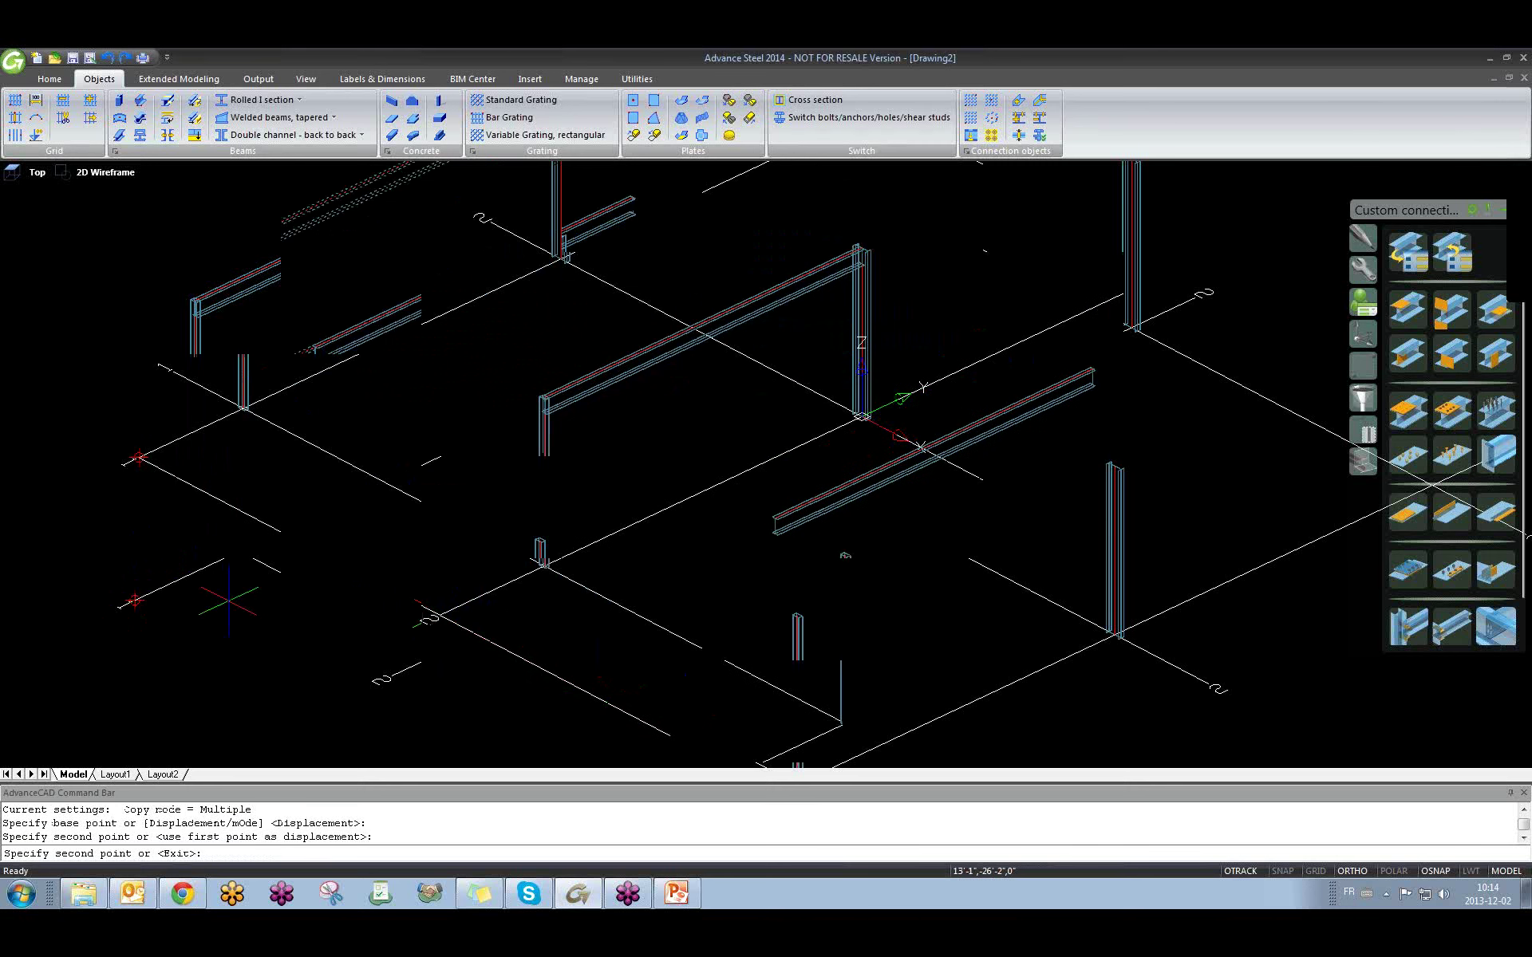
click(710, 284)
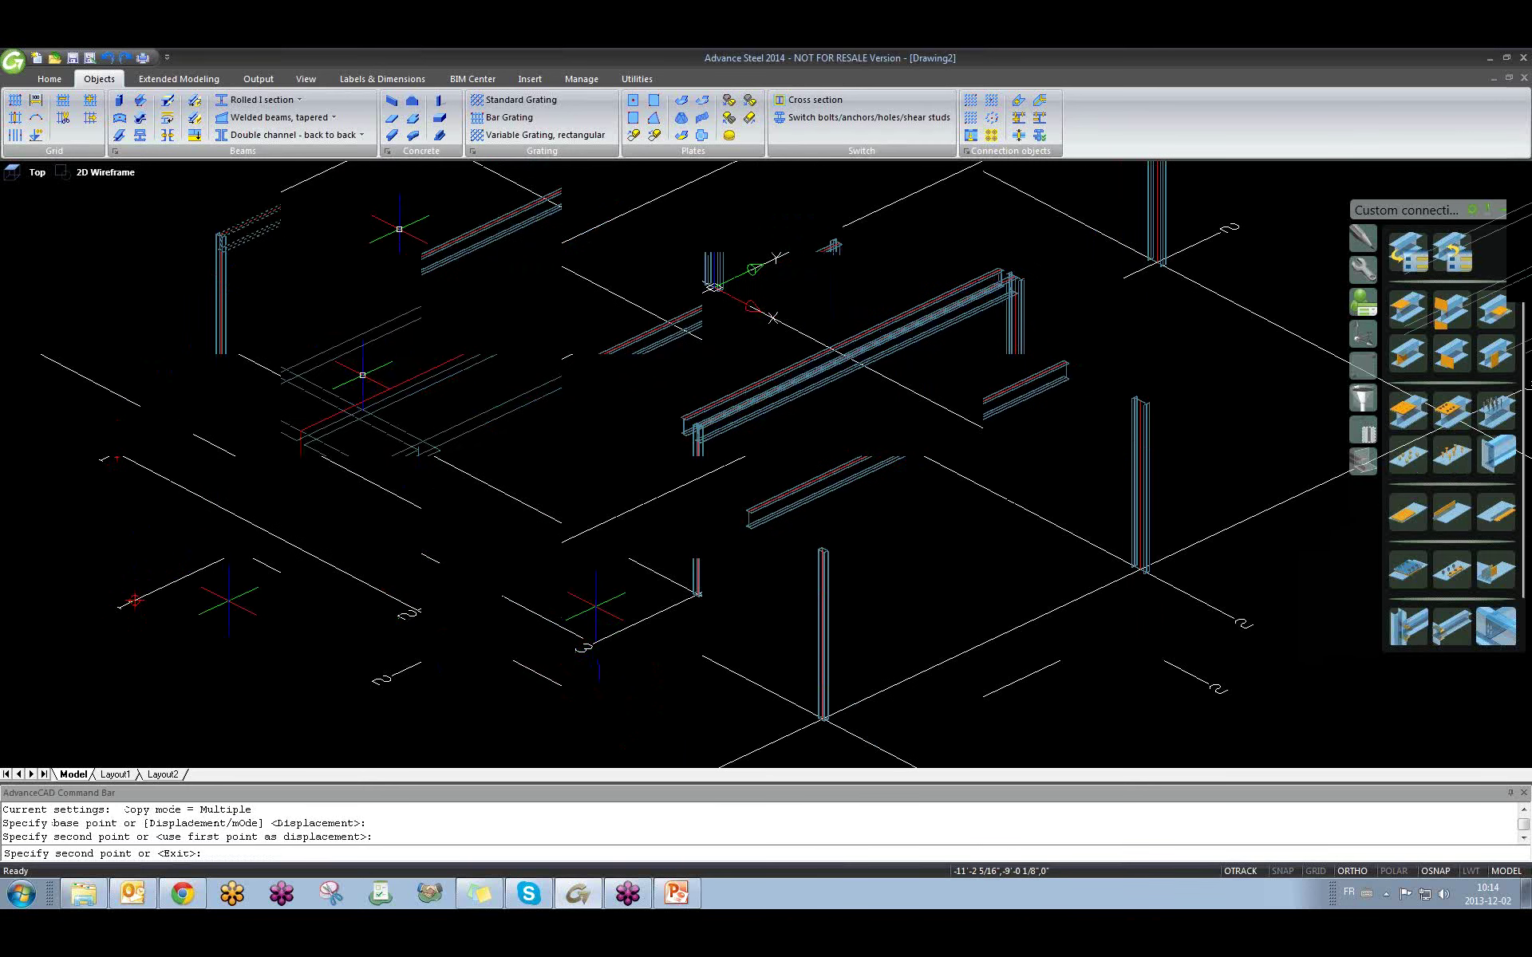
key(Escape)
Examine how the copied beams' system axes meet the tops of their supporting columns on each grid line.
scroll(323, 555, up, 5)
scroll(322, 555, up, 5)
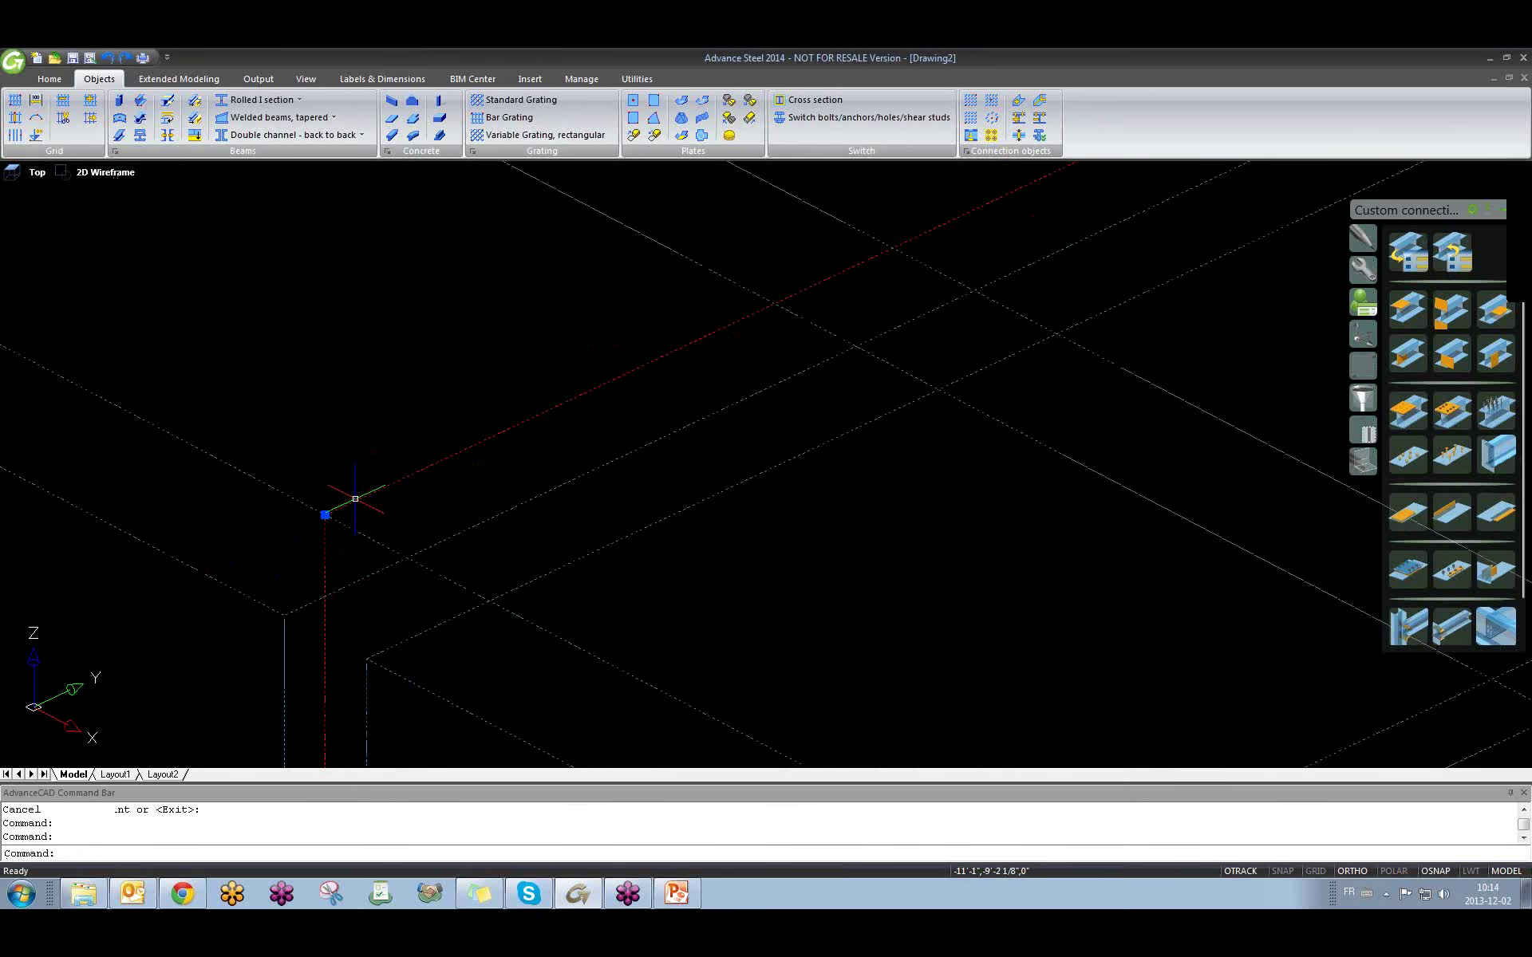
scroll(335, 529, down, 3)
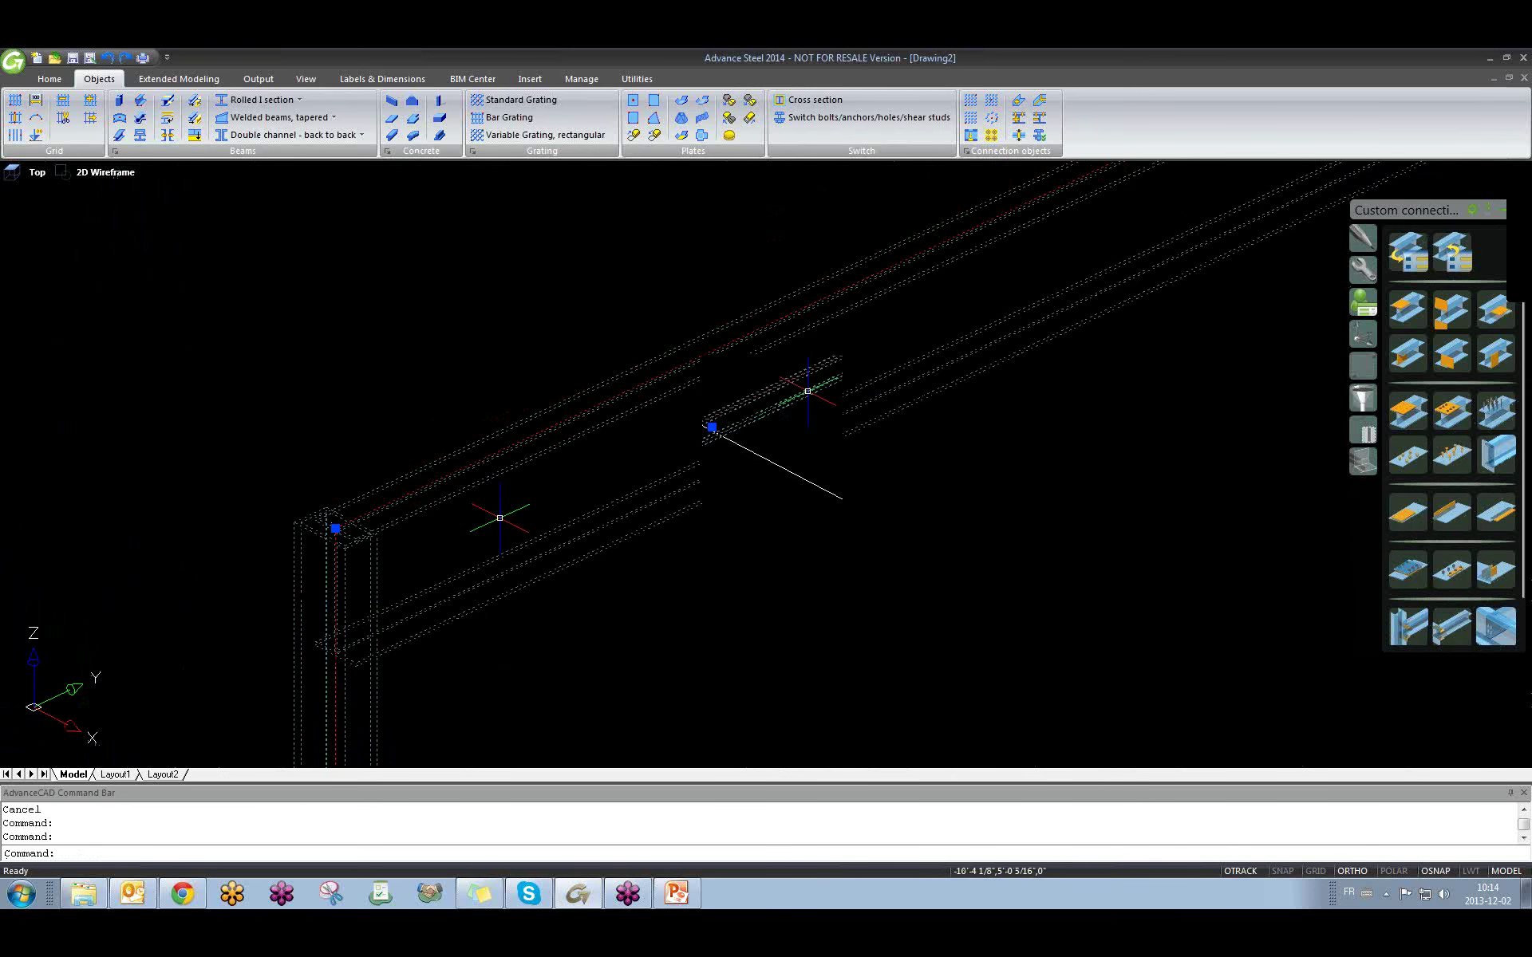
middle_drag(331, 530, 893, 339)
scroll(876, 339, up, 3)
scroll(853, 280, up, 3)
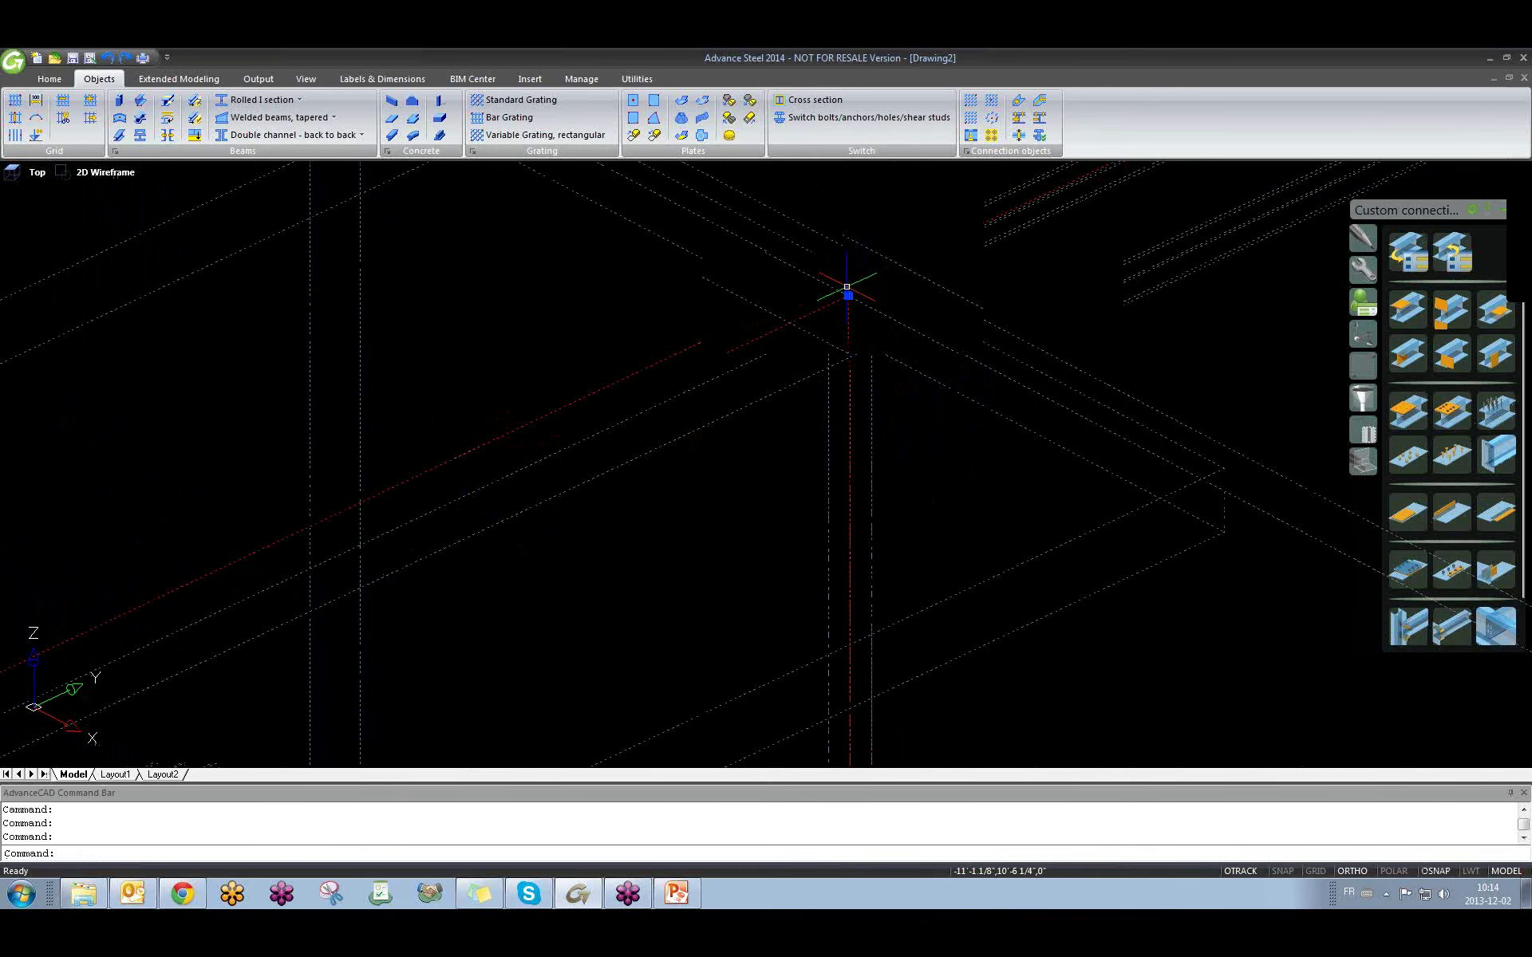
scroll(815, 313, down, 5)
scroll(815, 309, down, 5)
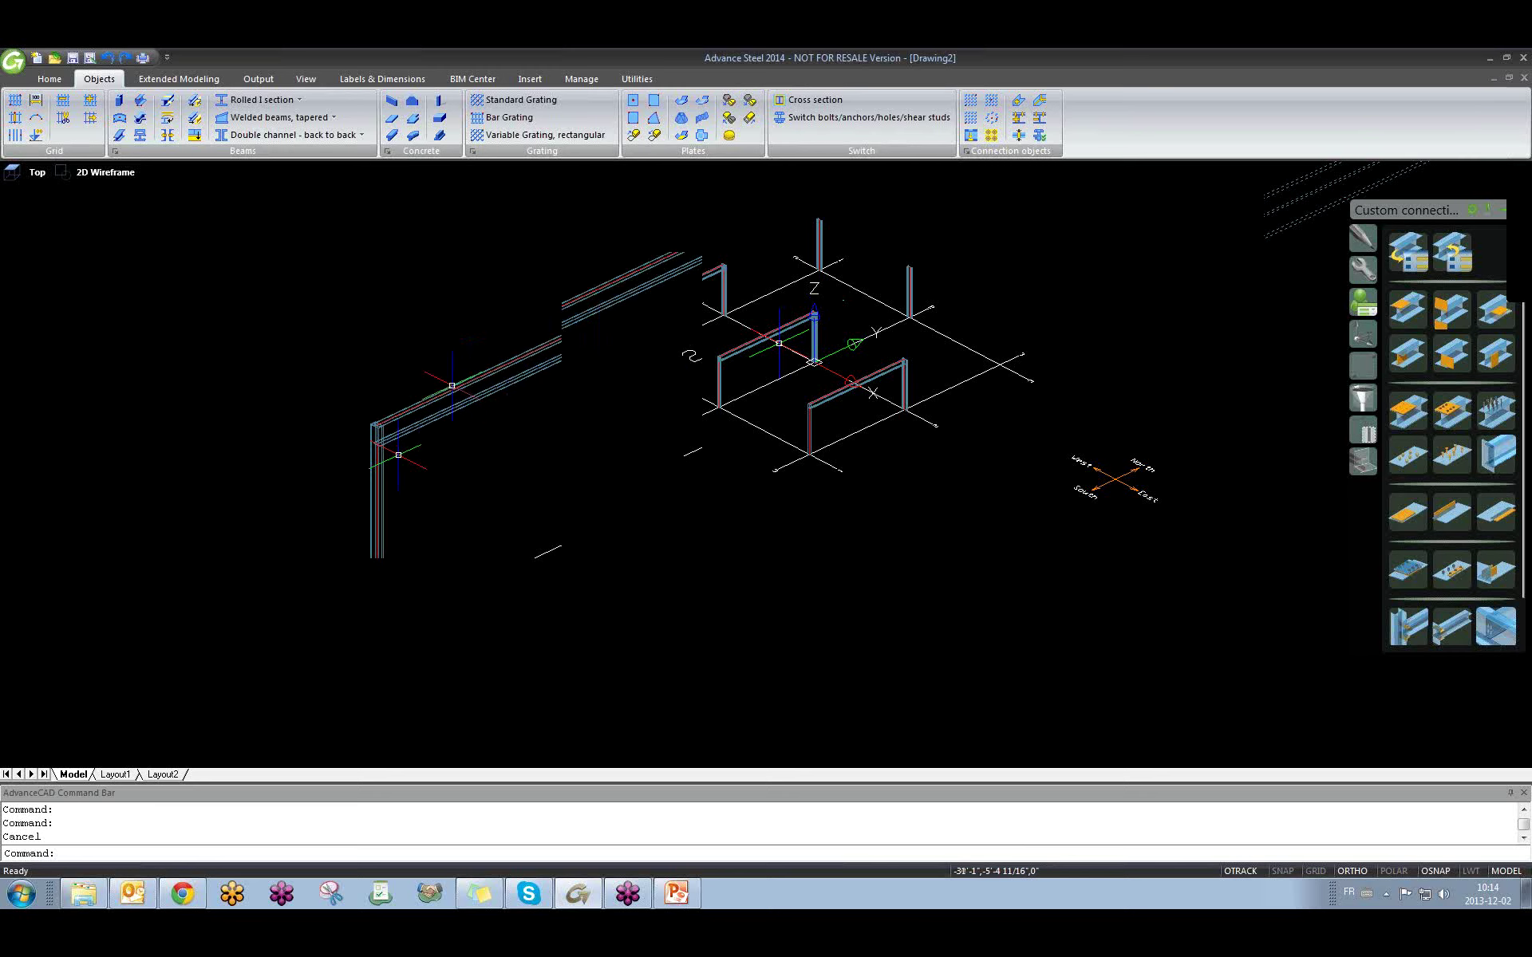
scroll(477, 439, up, 3)
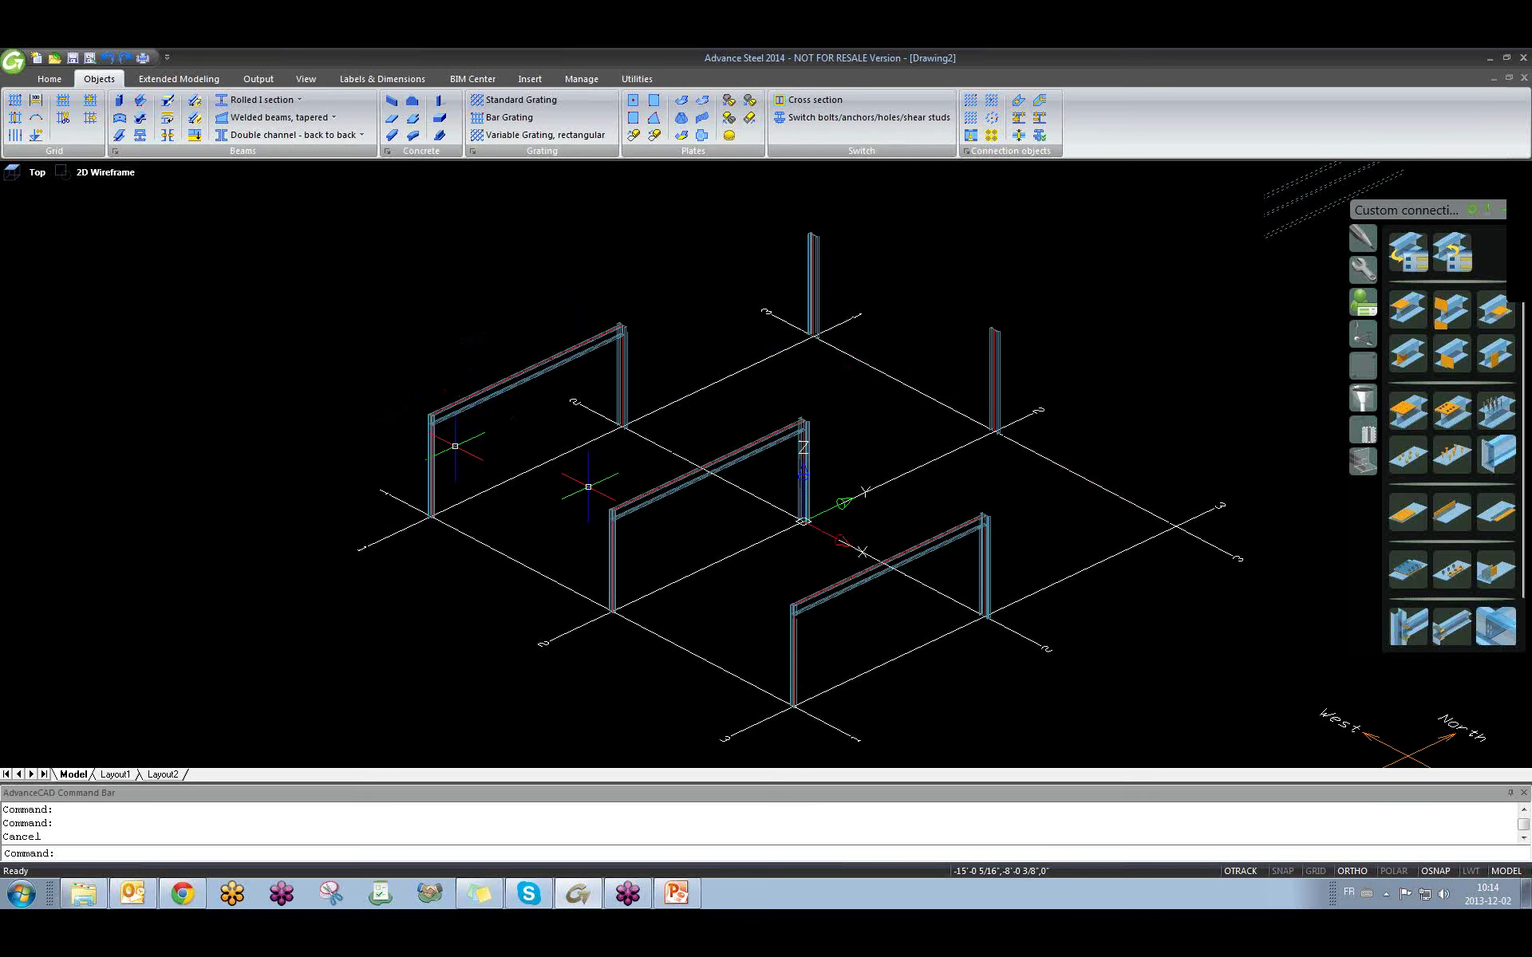
scroll(477, 435, up, 4)
scroll(477, 435, down, 3)
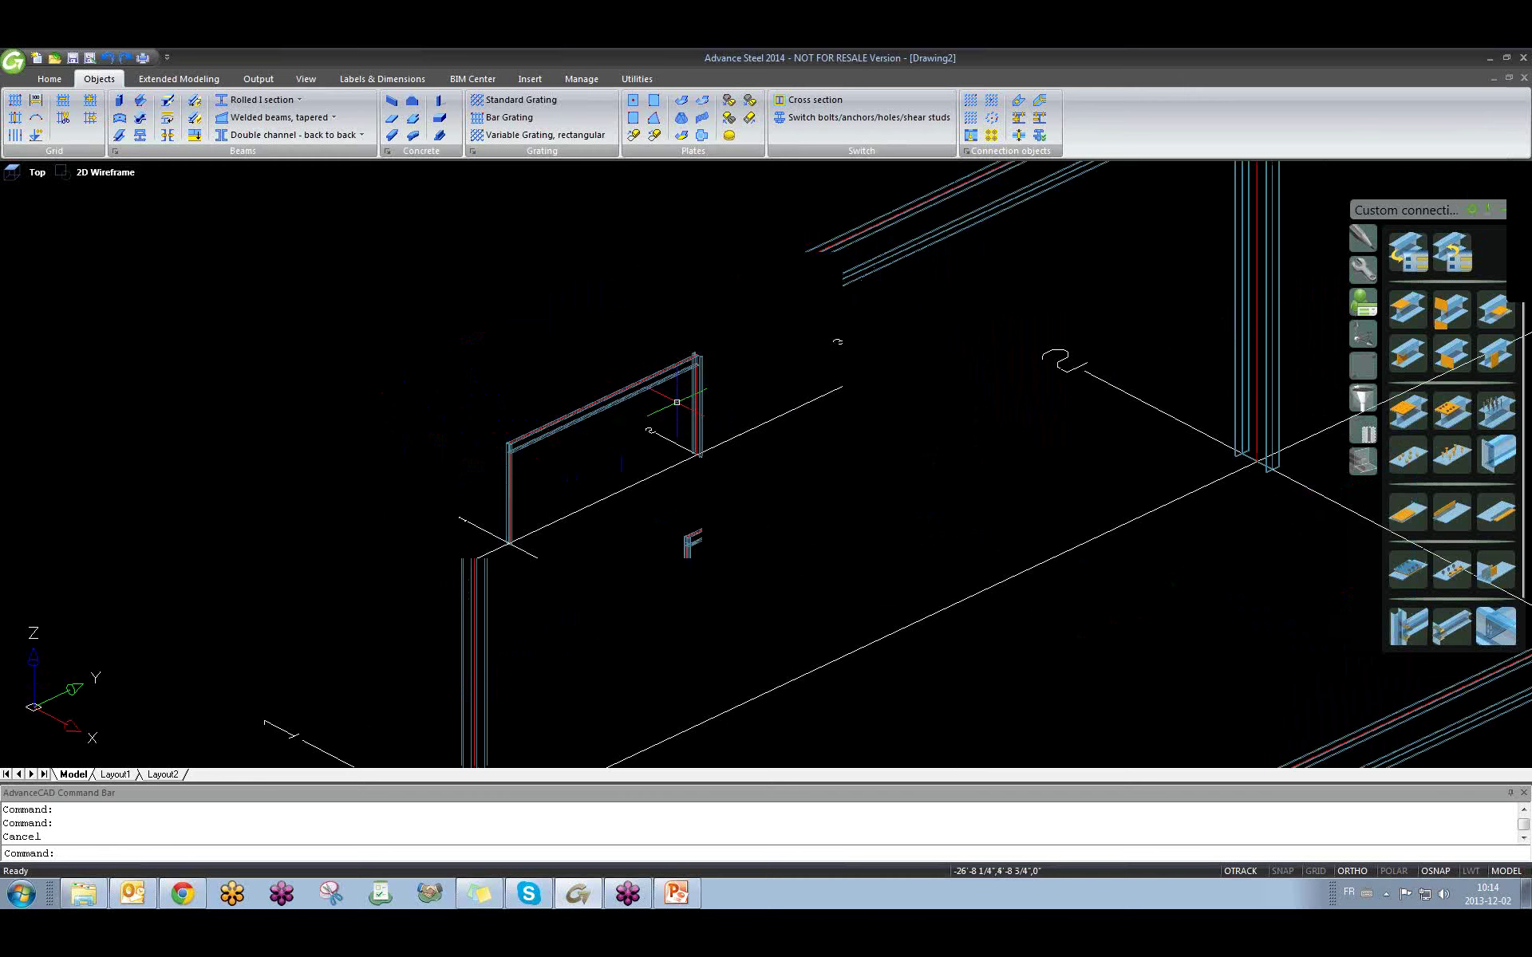
click(1306, 685)
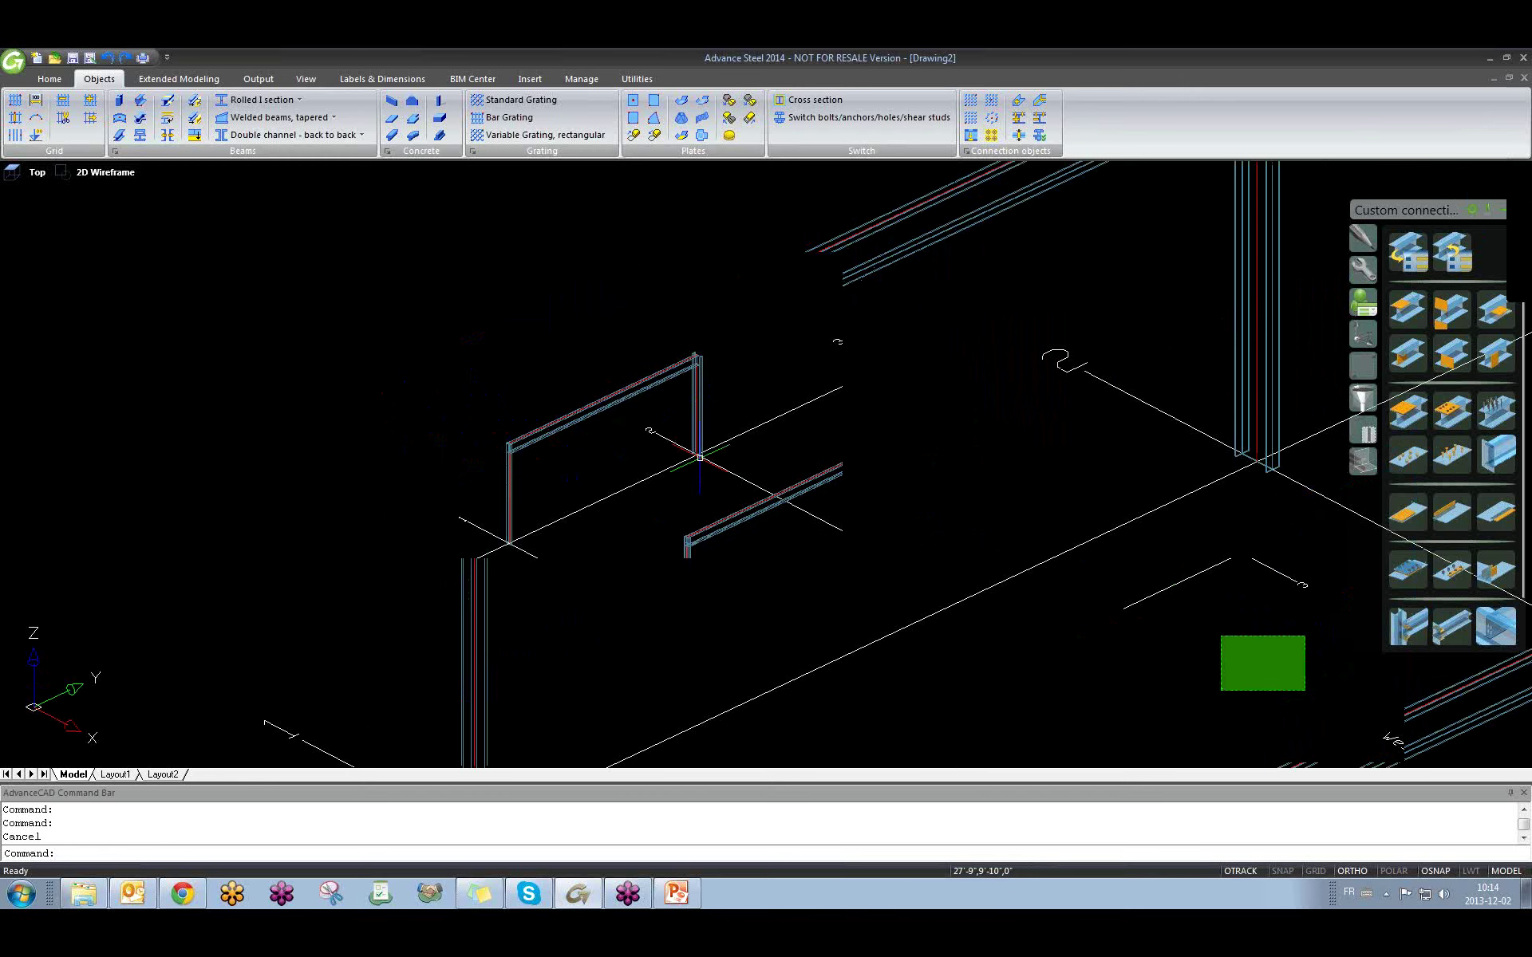
click(1197, 624)
scroll(1032, 546, up, 4)
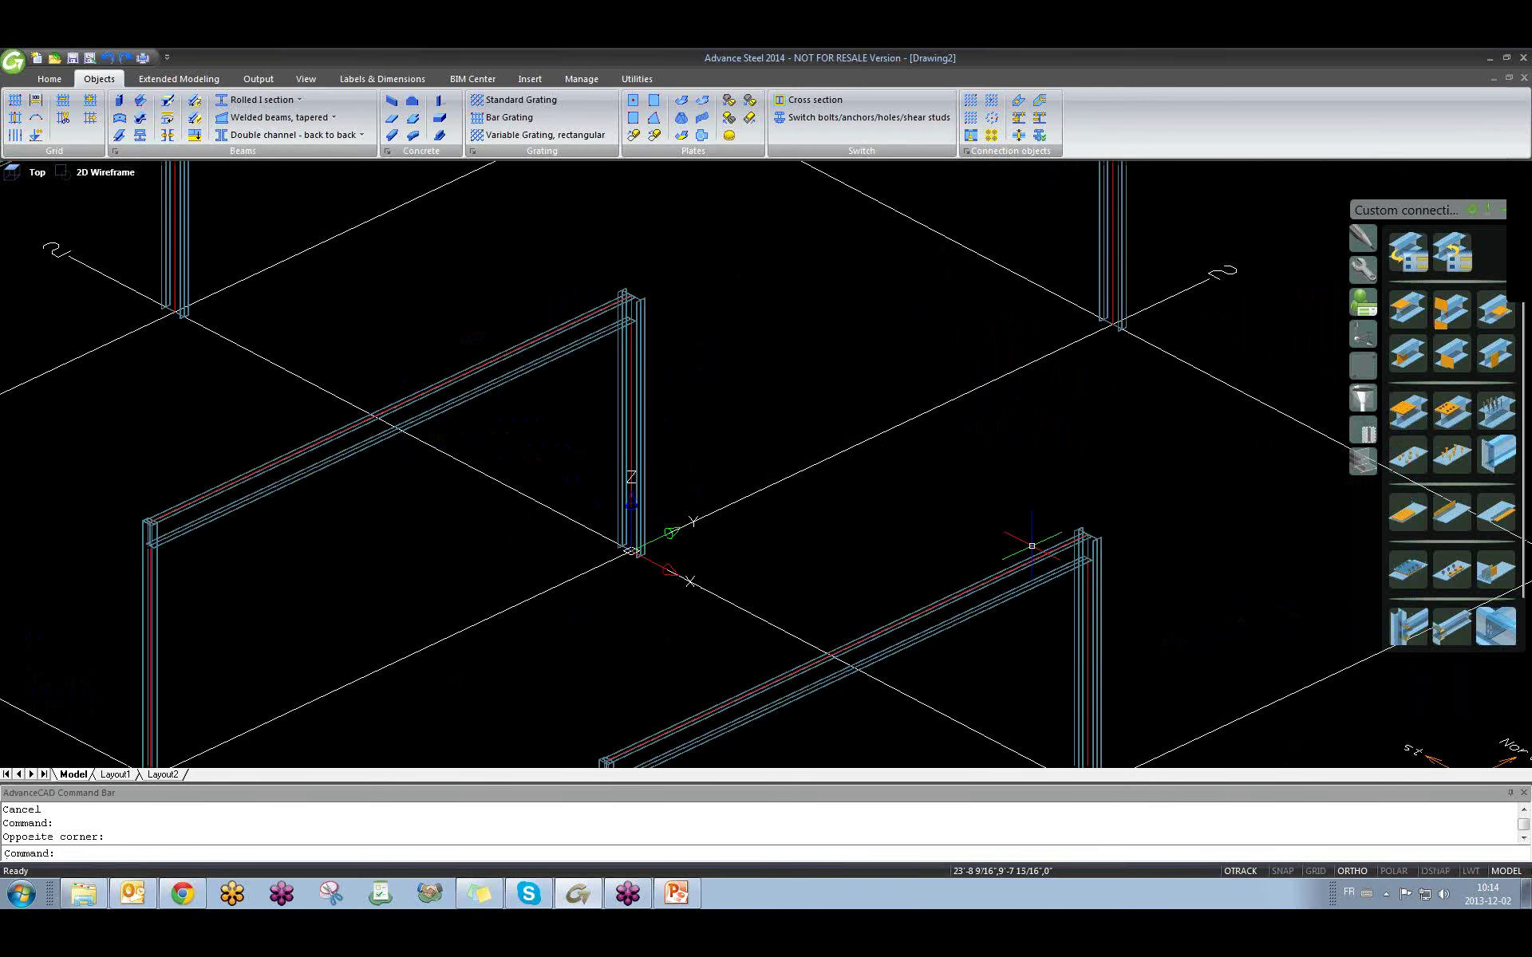
scroll(1084, 627, down, 4)
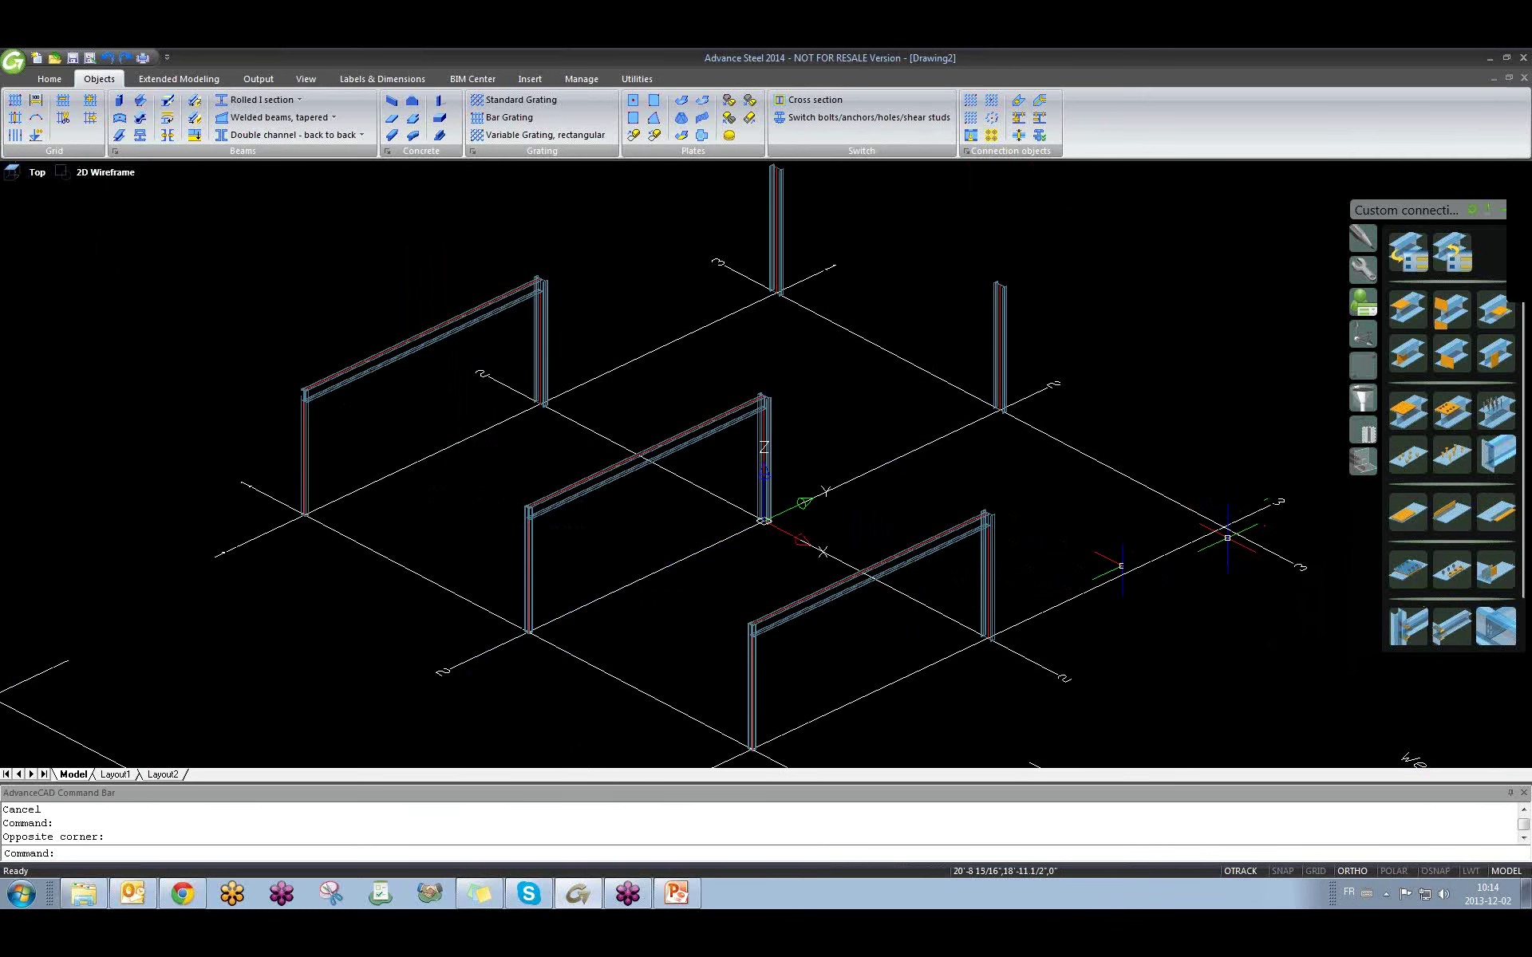
Review the active object snap modes and the steel-specific snap options in the drafting settings.
right_click(1438, 873)
click(1459, 846)
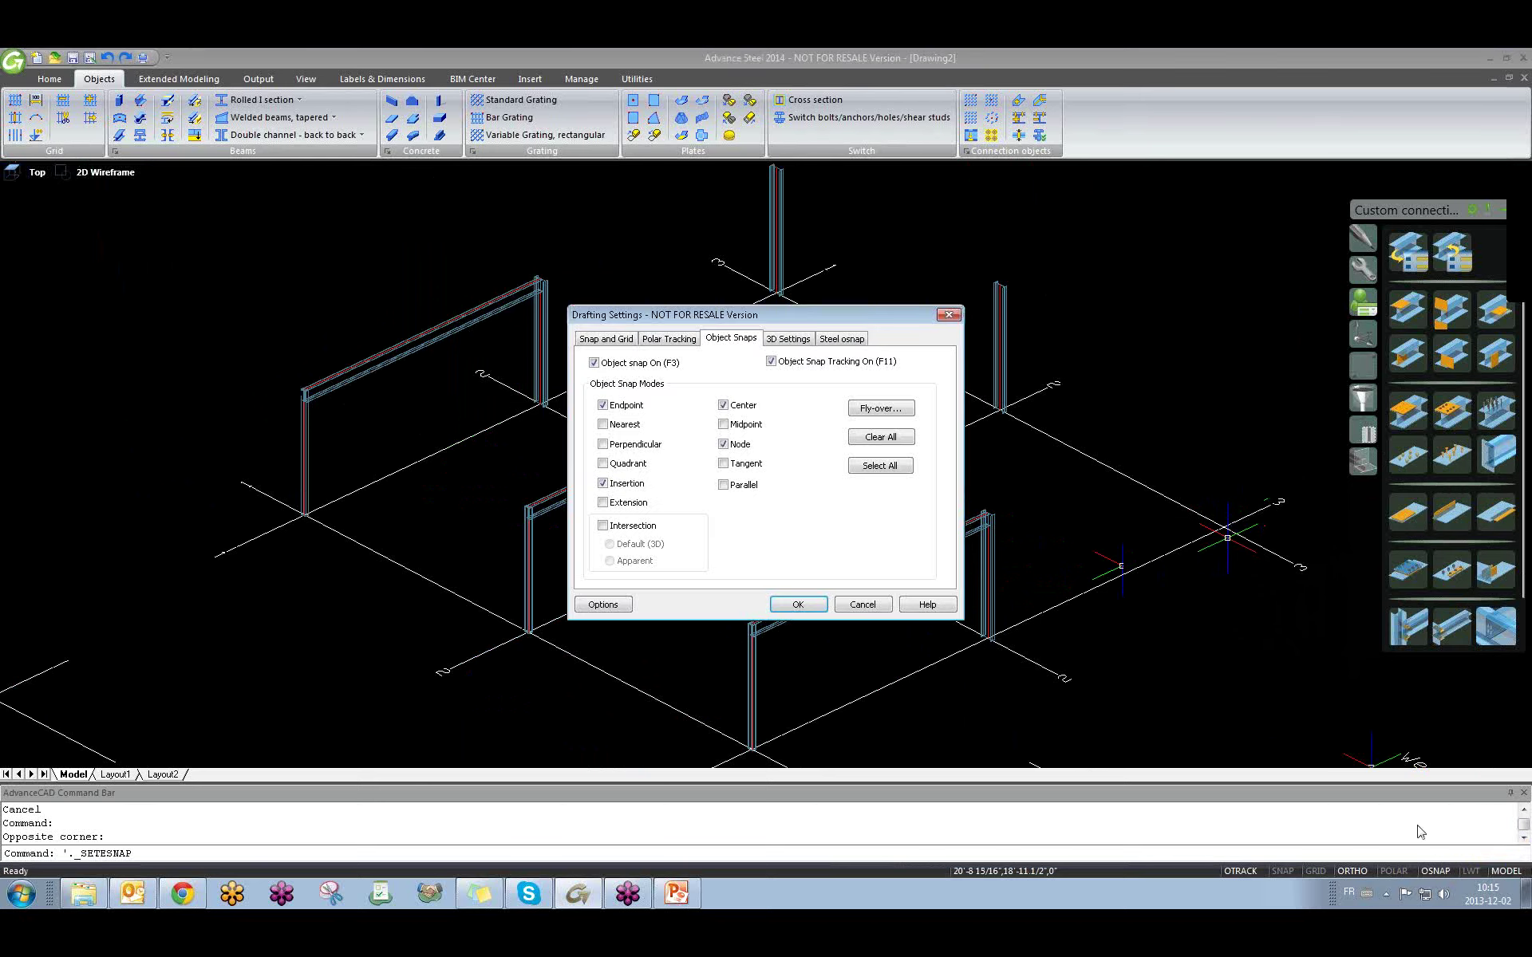
click(844, 341)
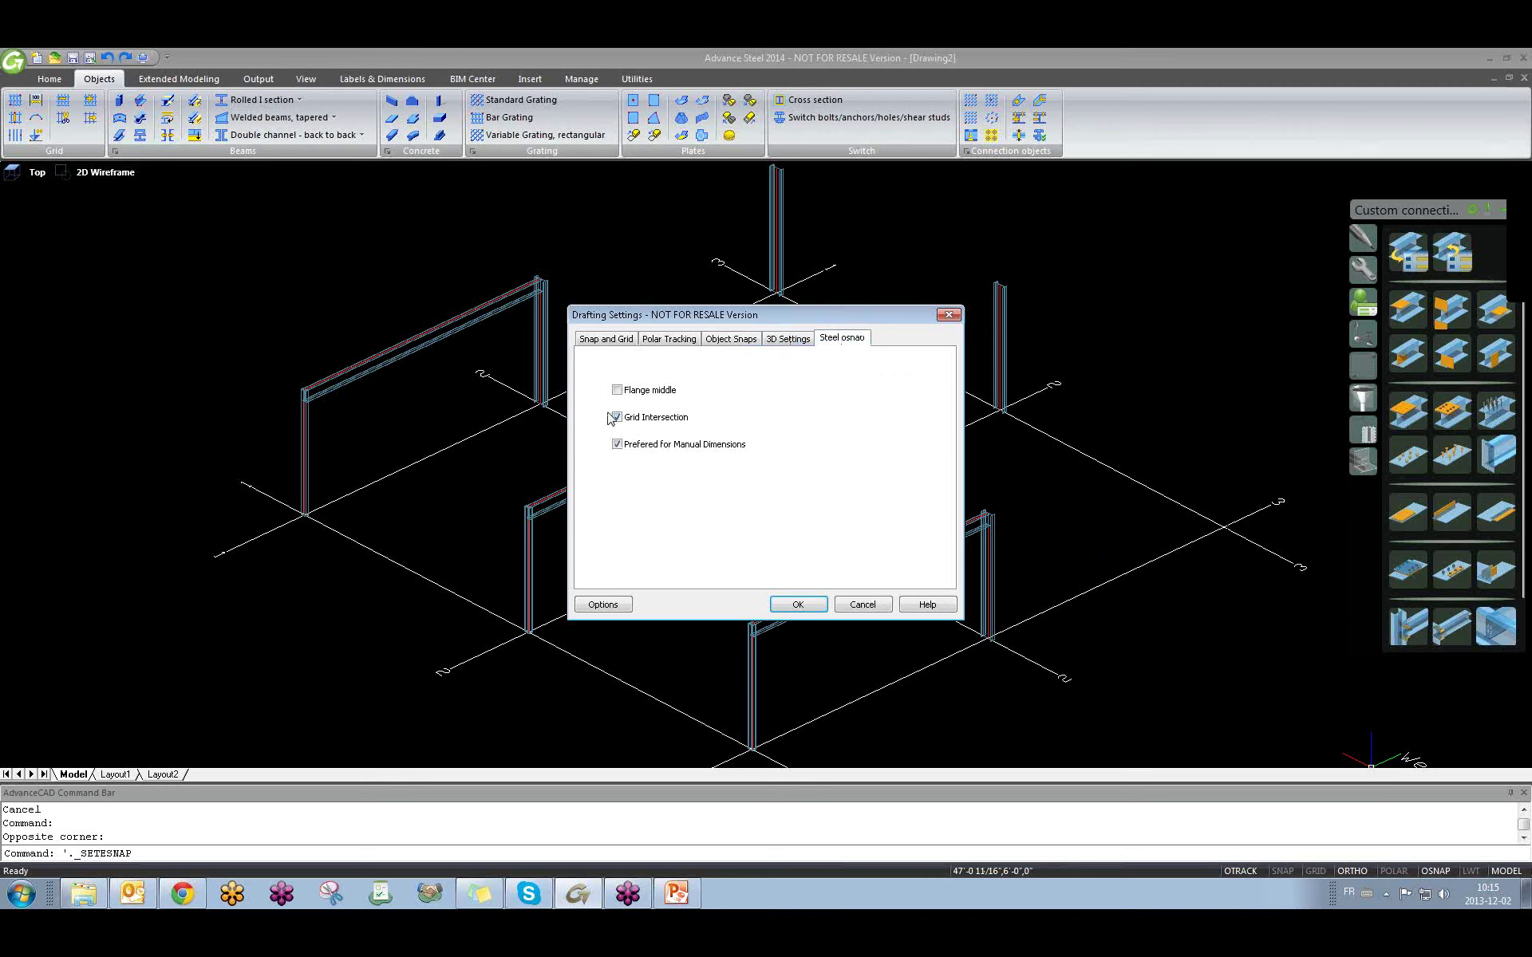
click(948, 315)
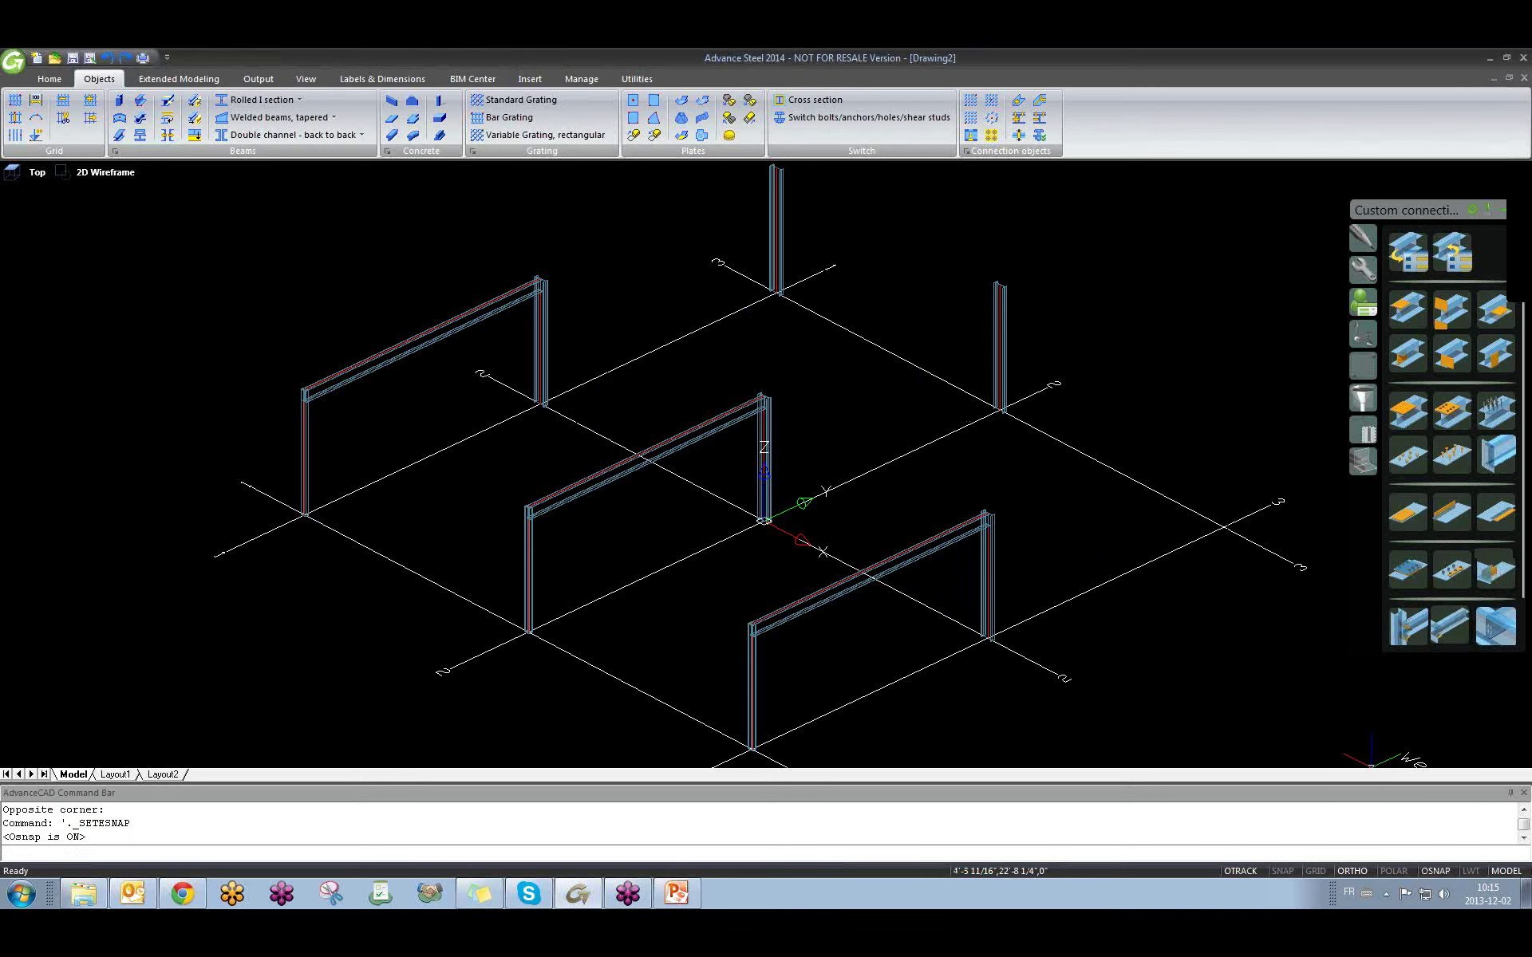
right_click(1457, 868)
click(1459, 860)
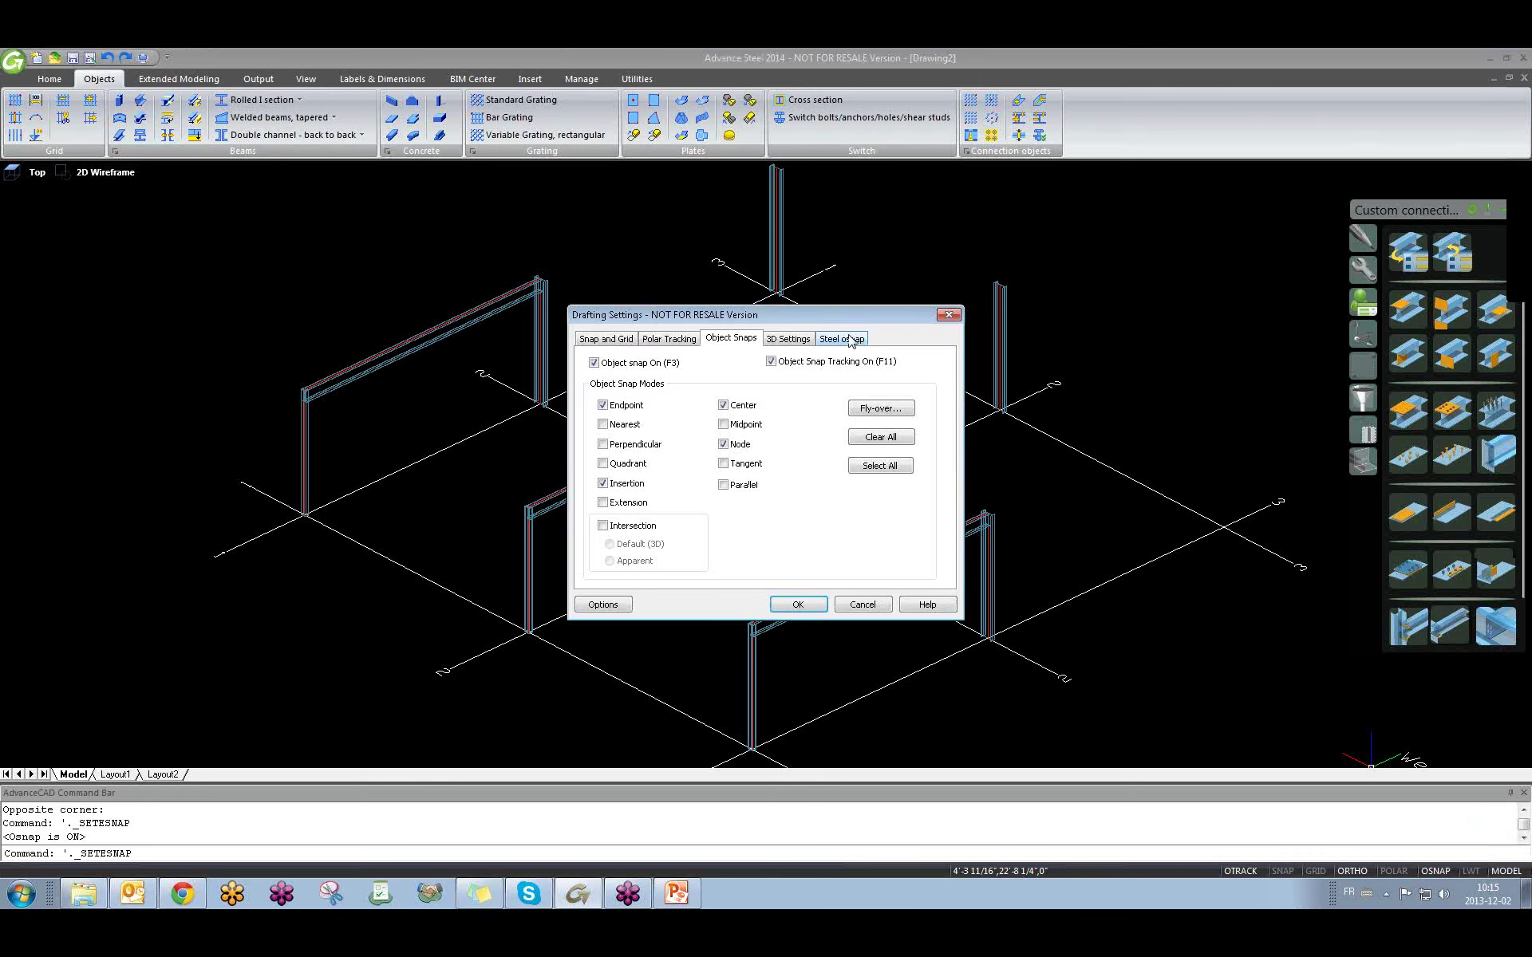
click(847, 339)
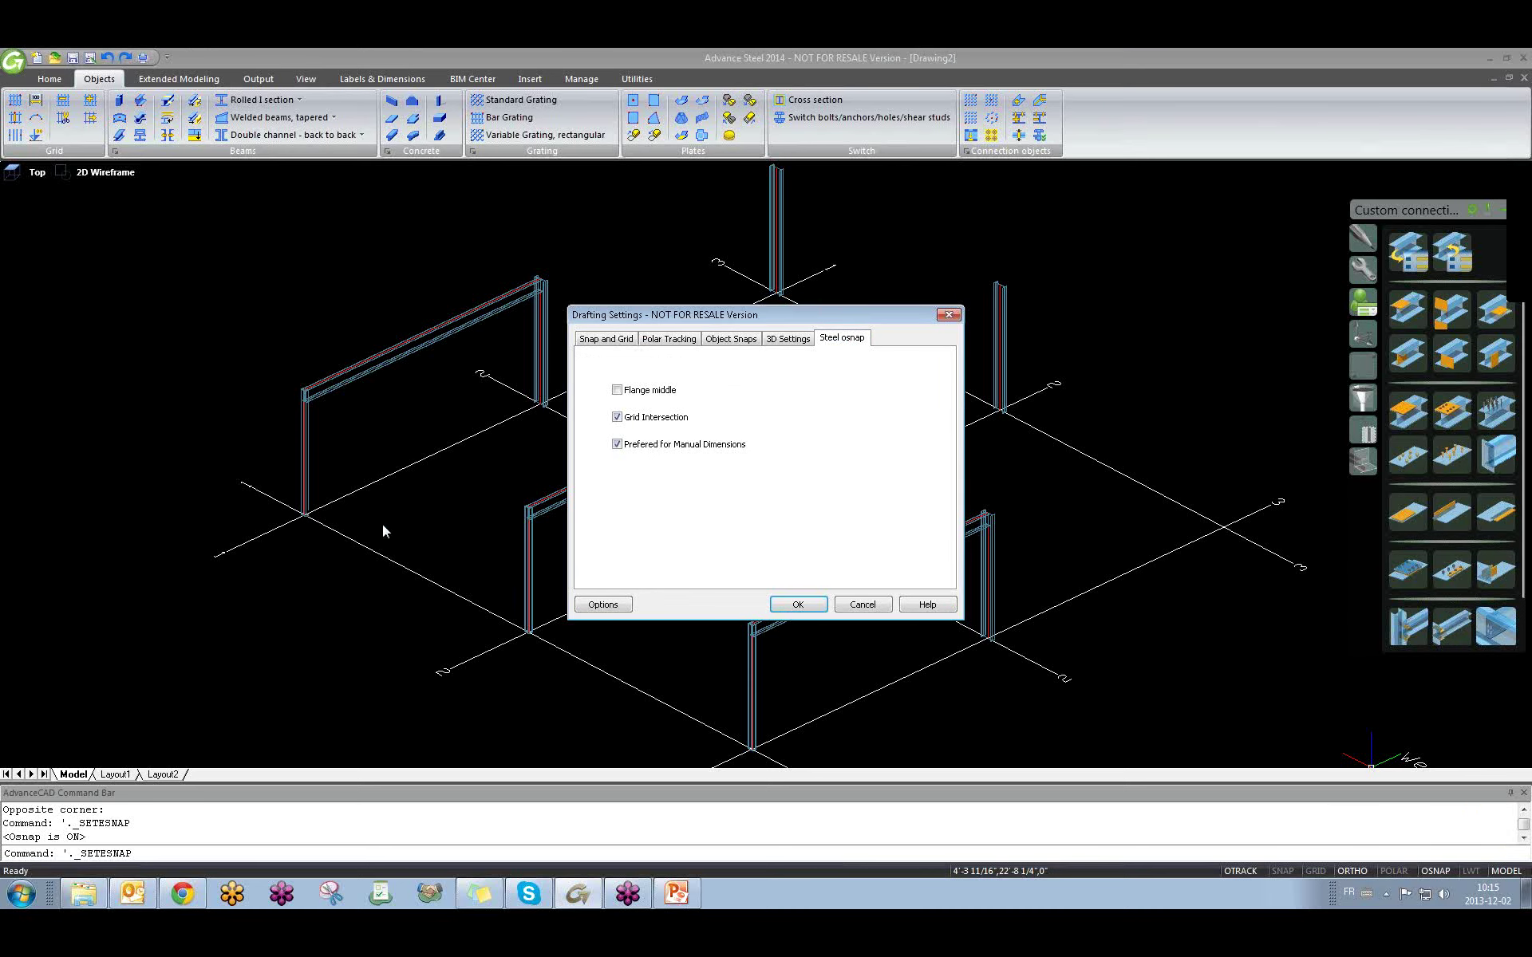
key(Return)
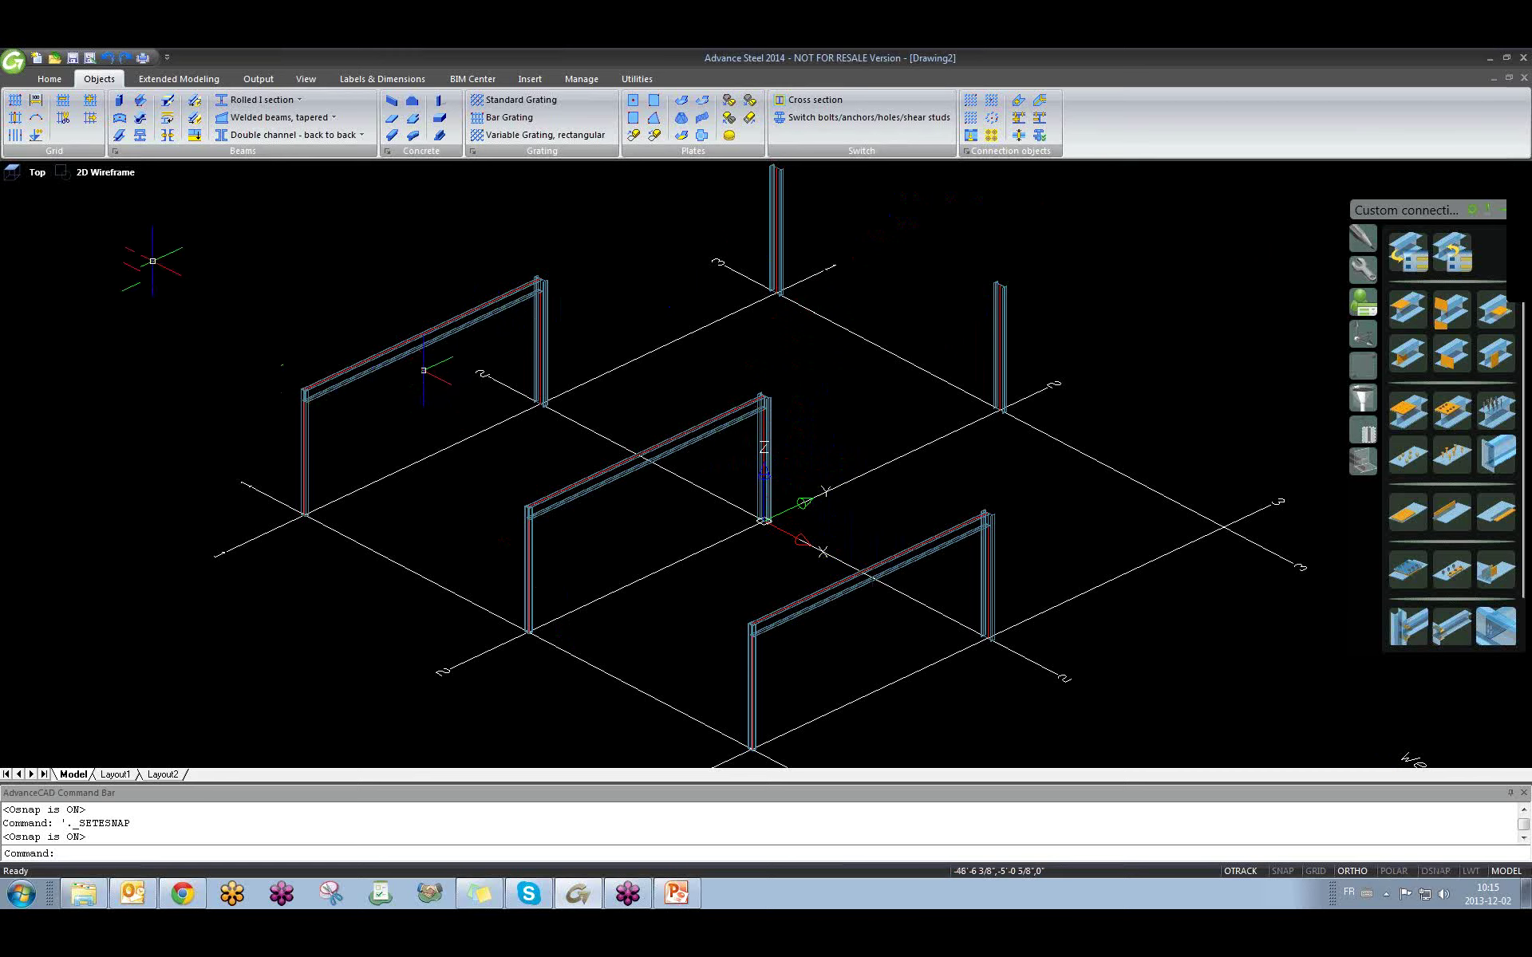
Switch the tool palette to the Features category.
click(1360, 462)
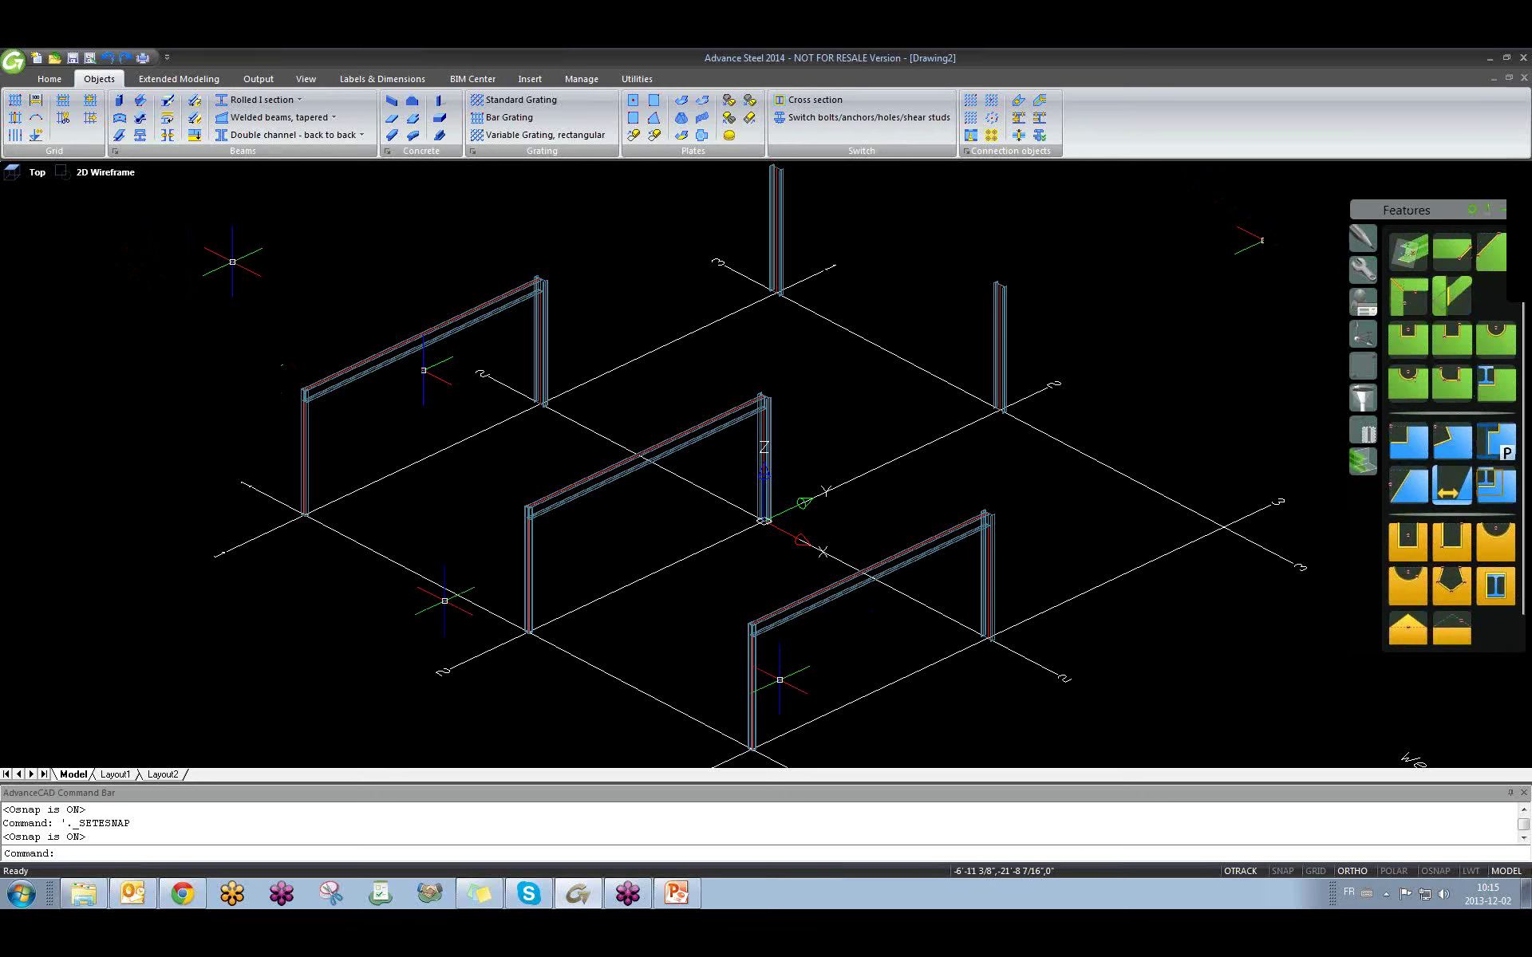
click(770, 516)
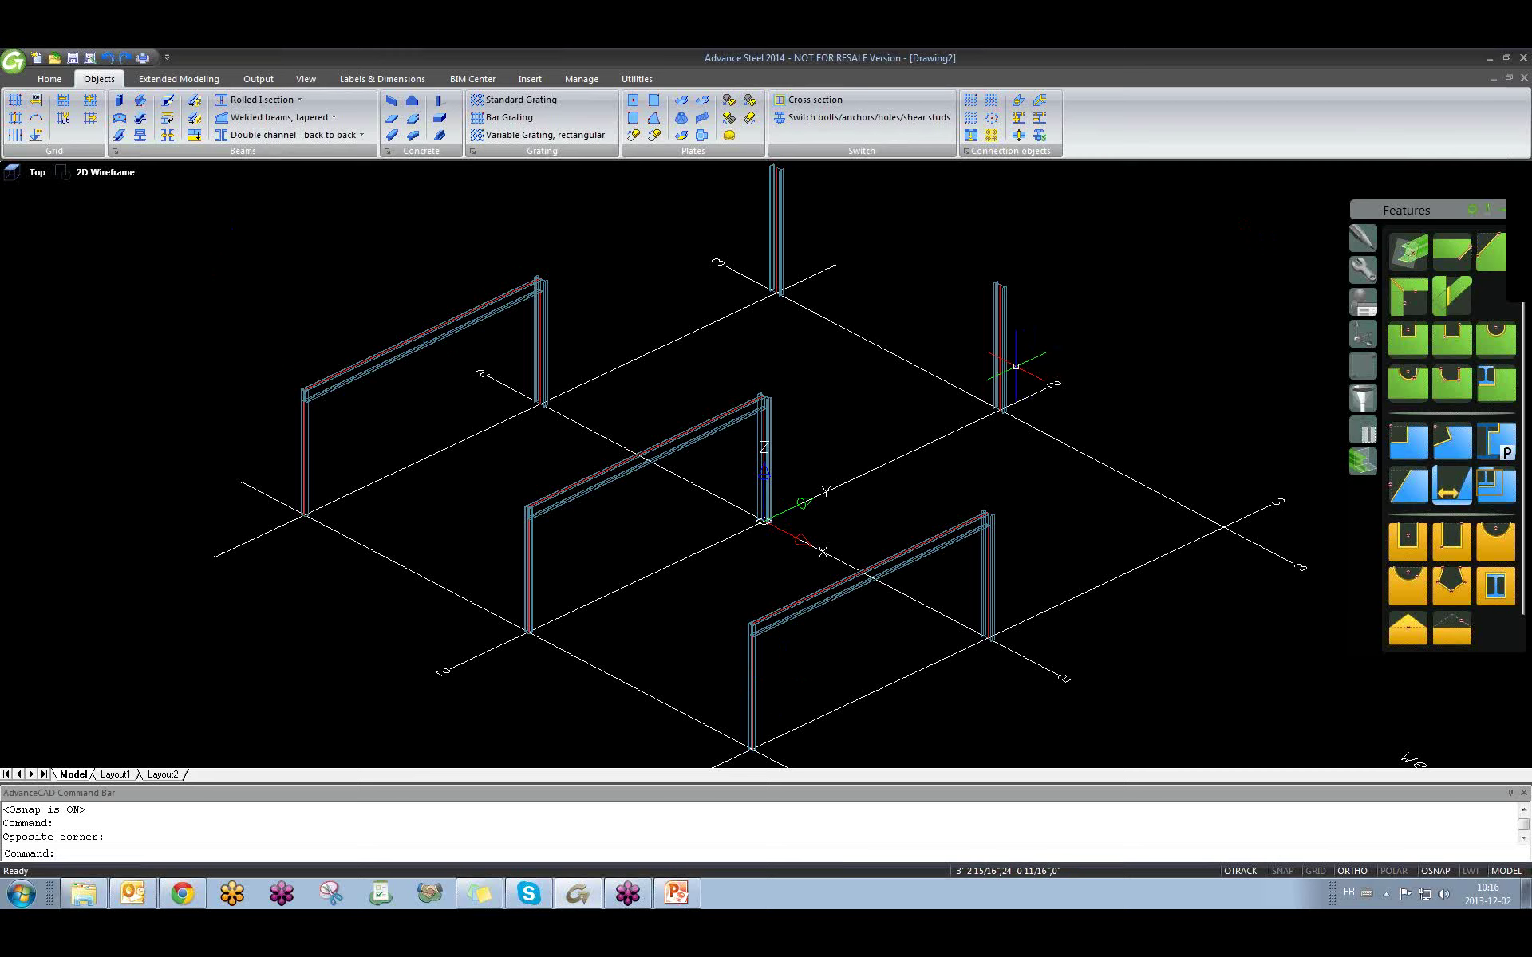
Check the Grid Intersection option among the steel object snaps, leave it enabled and accept the drafting settings.
right_click(1426, 872)
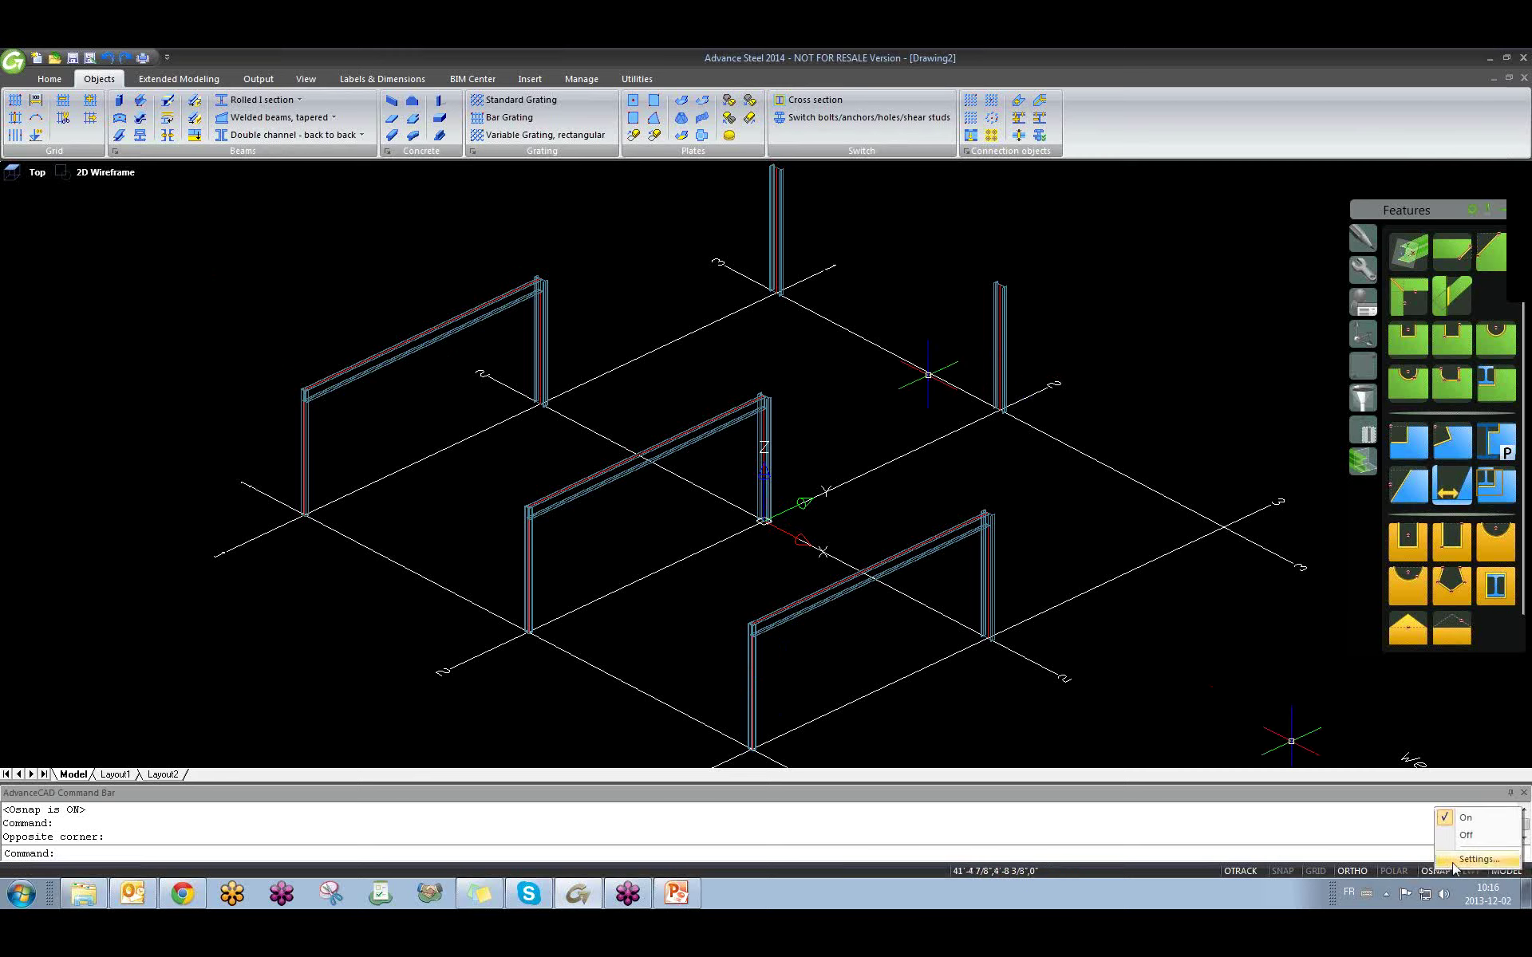
click(1477, 860)
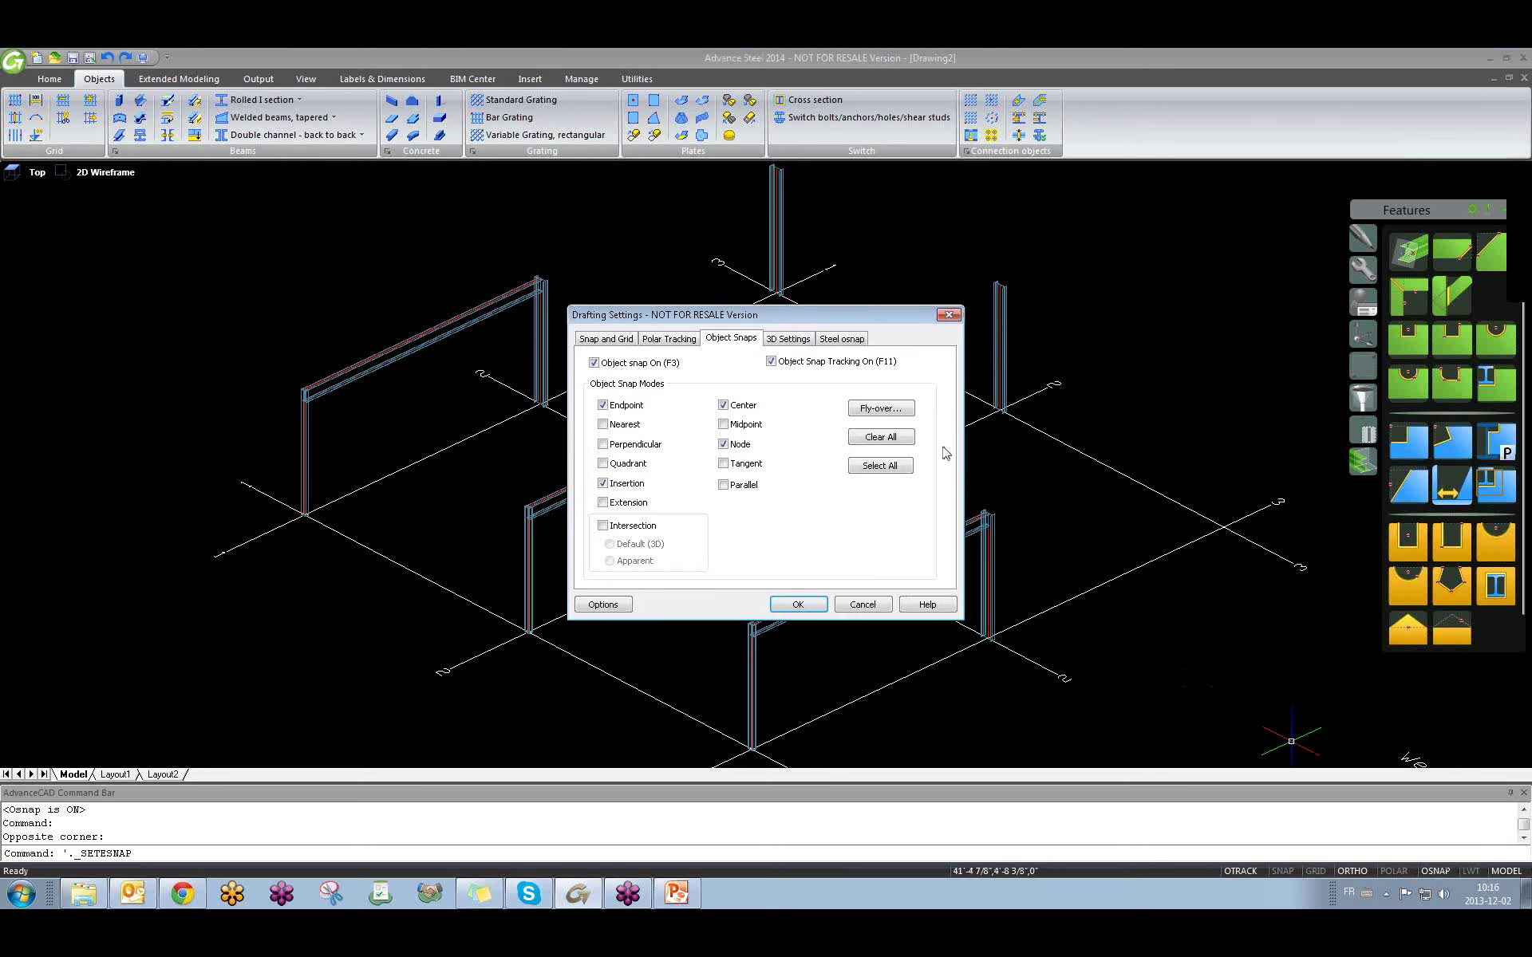
click(842, 340)
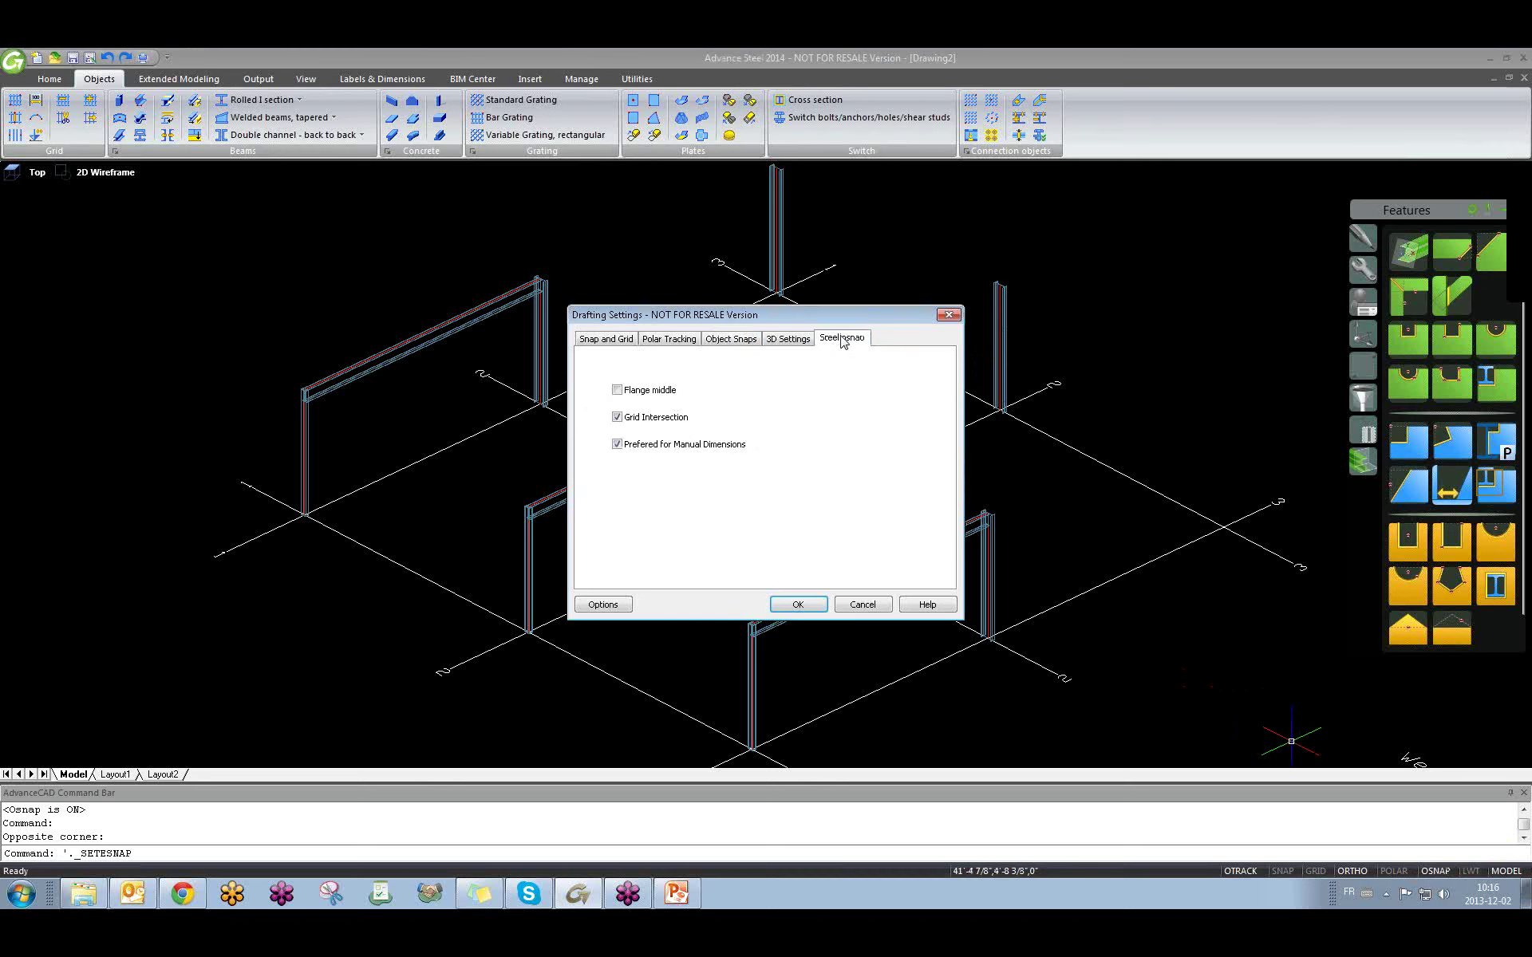
click(616, 418)
click(617, 417)
click(798, 606)
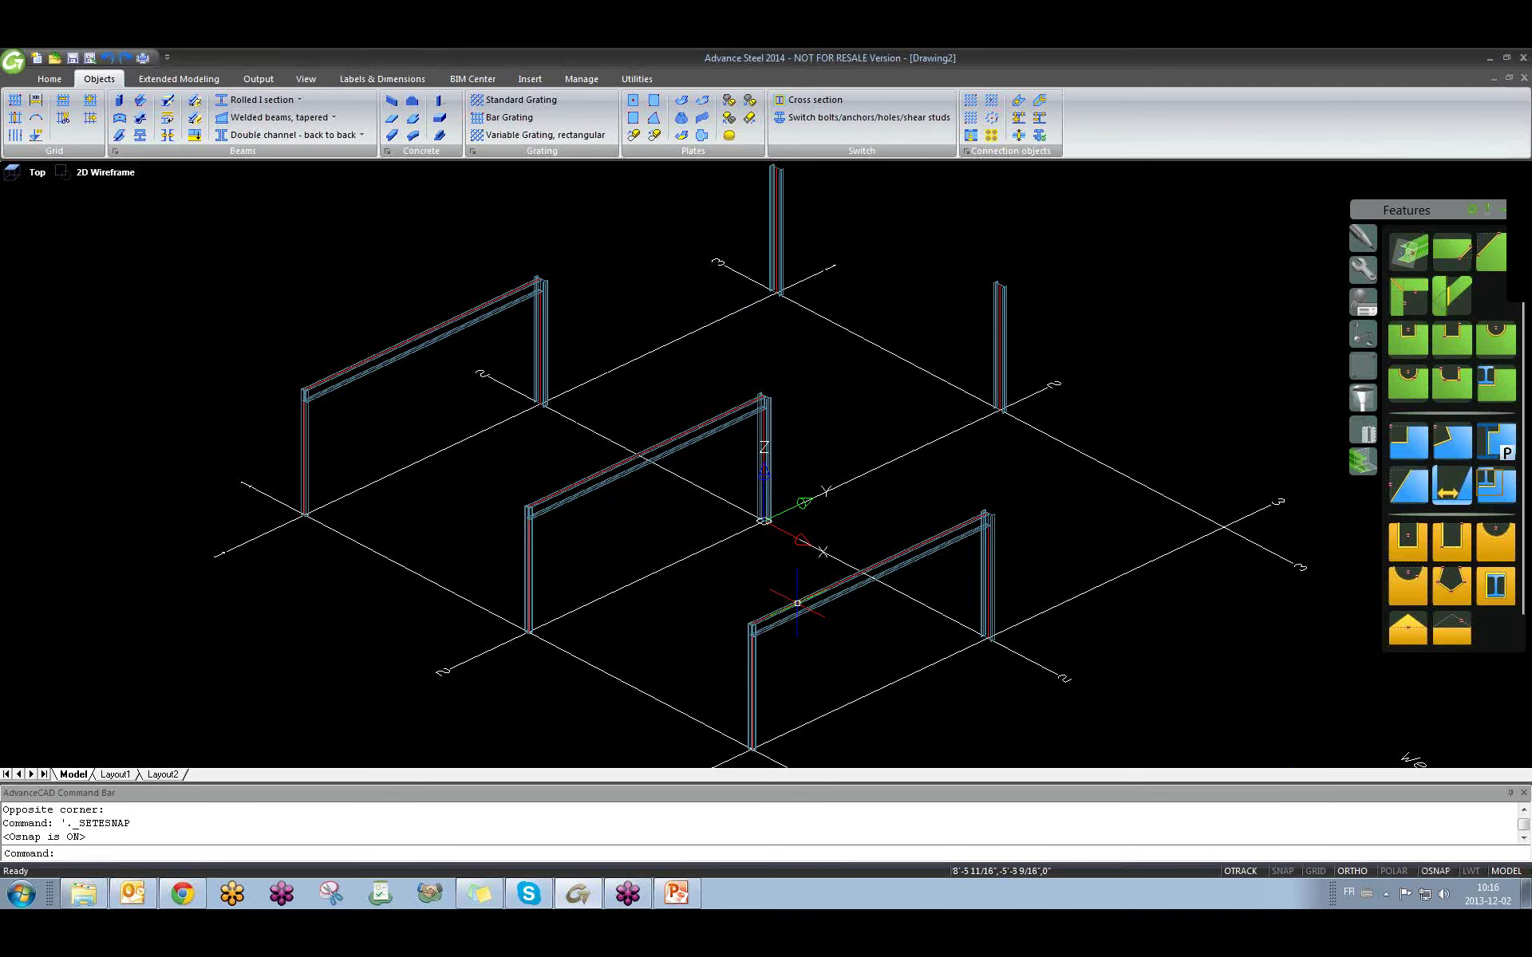
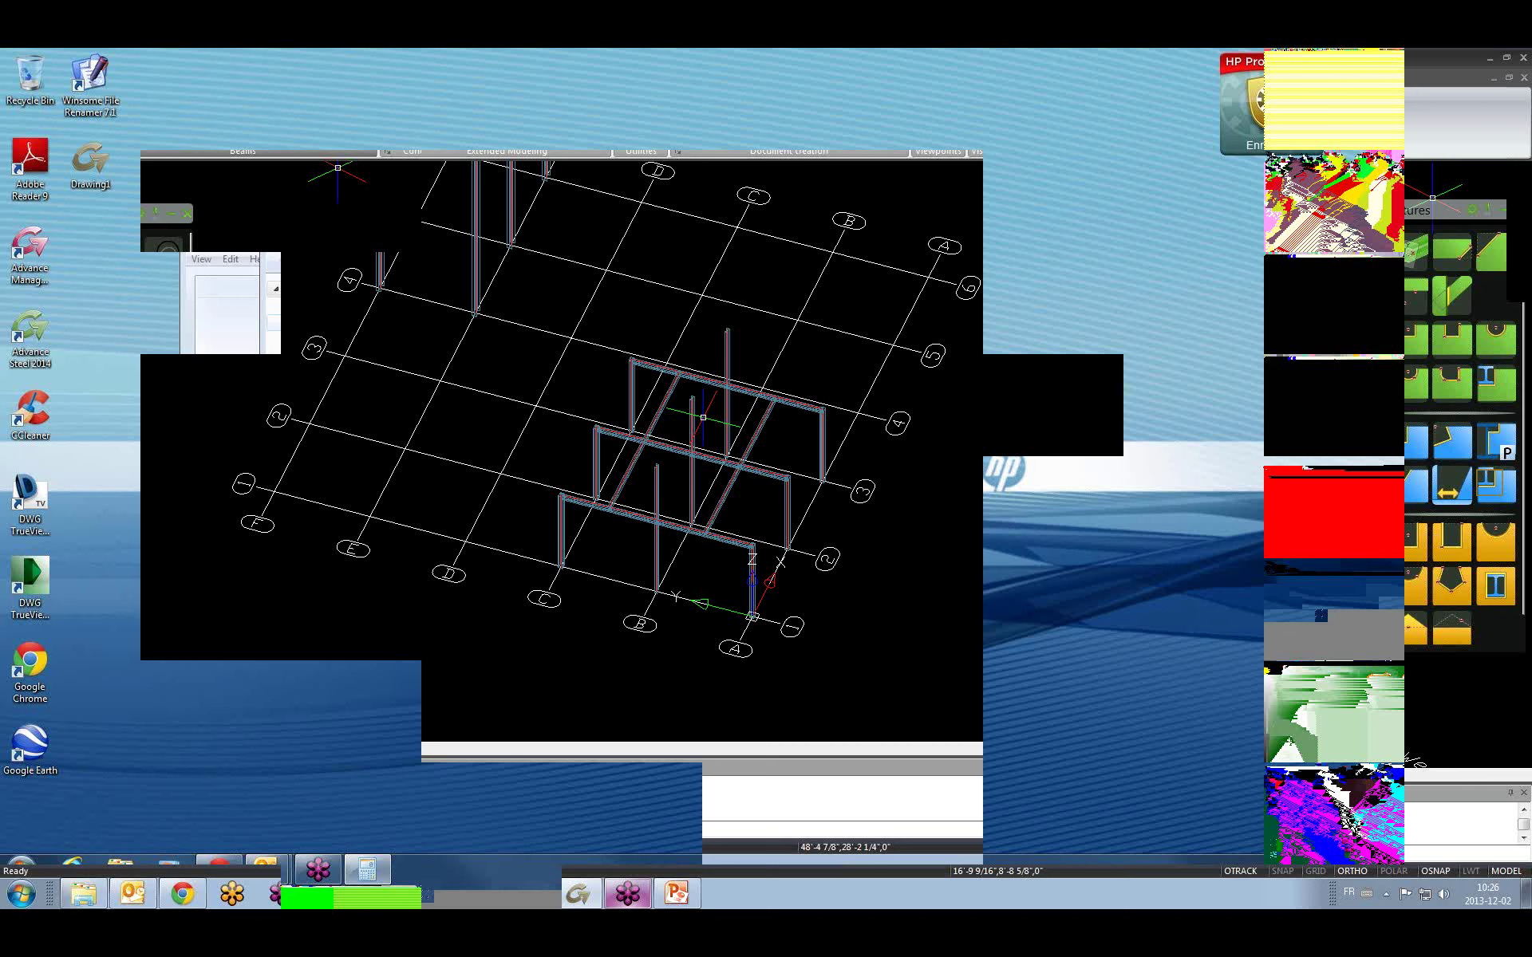
Enter 2 for the value between End Offset and Angle in the properties of the cut at the beam end.
shift+middle_drag(703, 417, 735, 471)
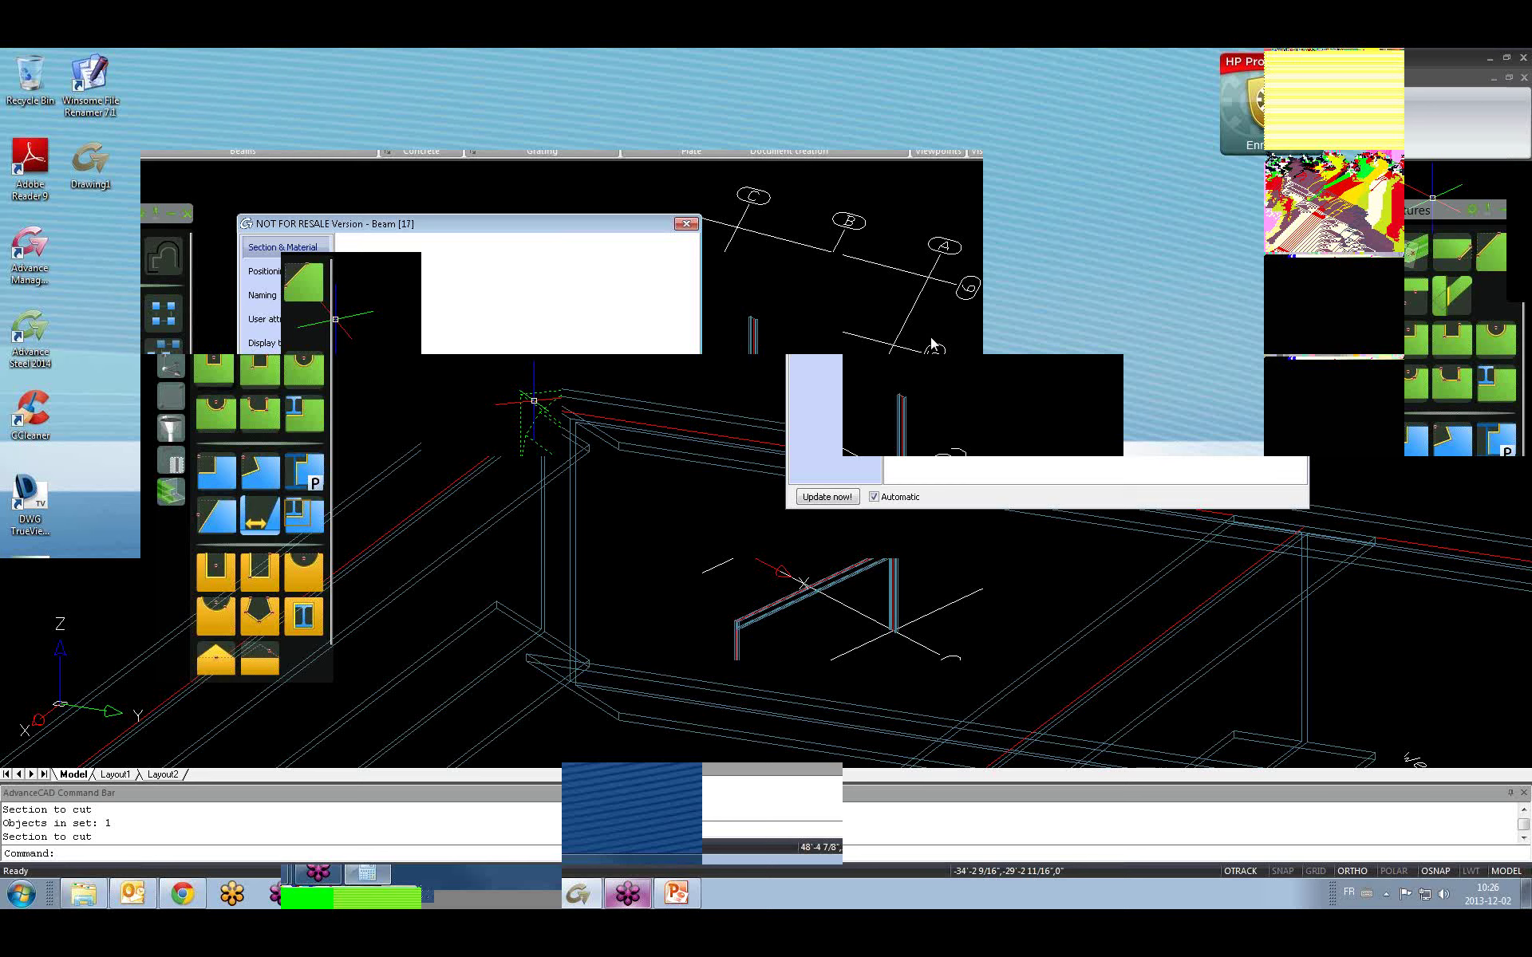
text(2)
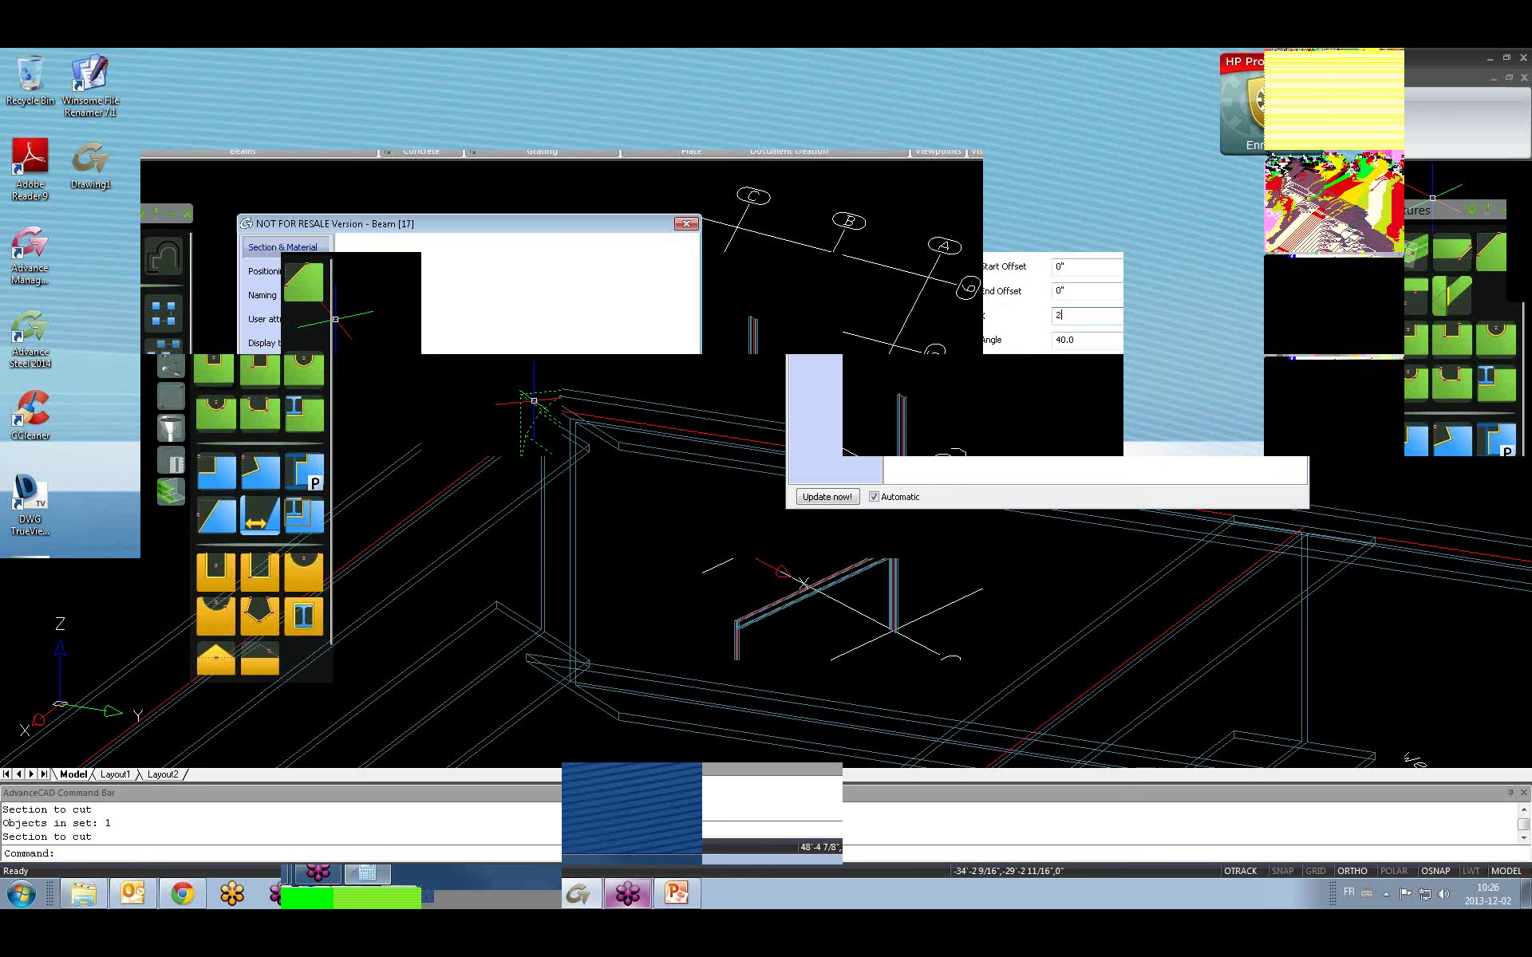